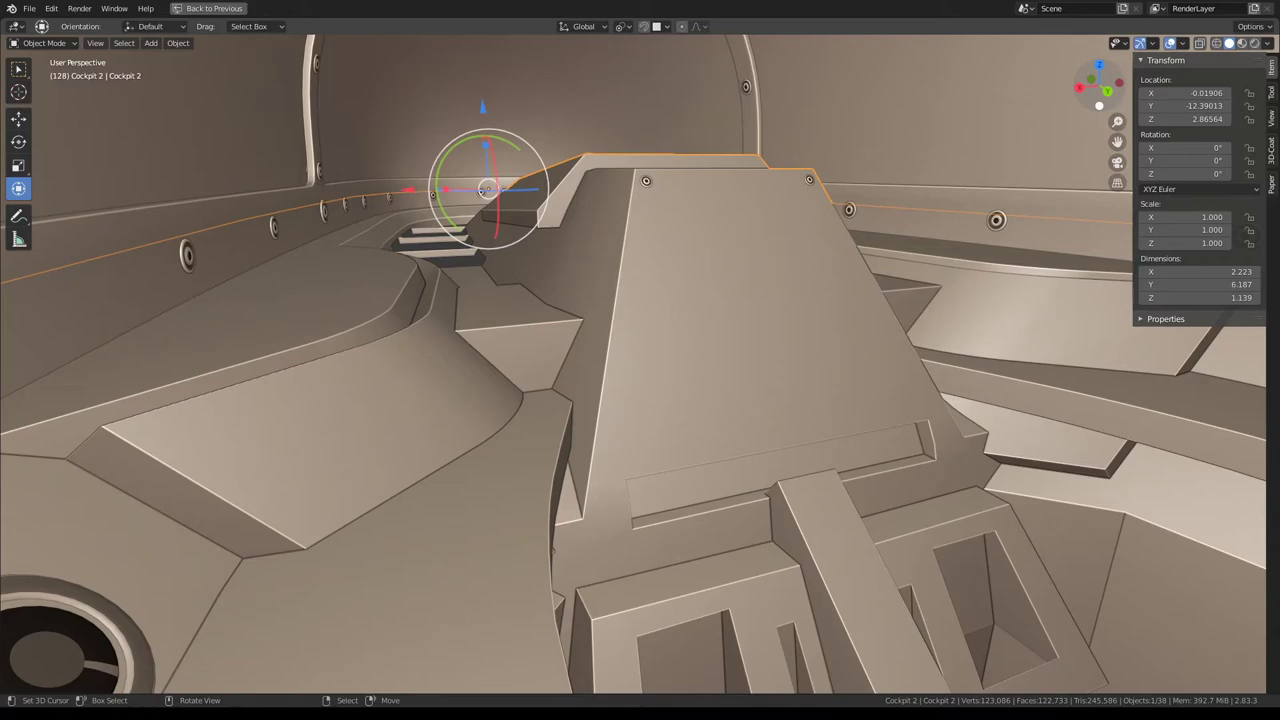
In Edit Mode, slide the vertex below the console recess along its edge.
mouse_move(619, 357)
middle_down()
mouse_move(601, 336)
mouse_move(654, 354)
mouse_move(608, 402)
mouse_move(603, 358)
middle_up()
key(Tab)
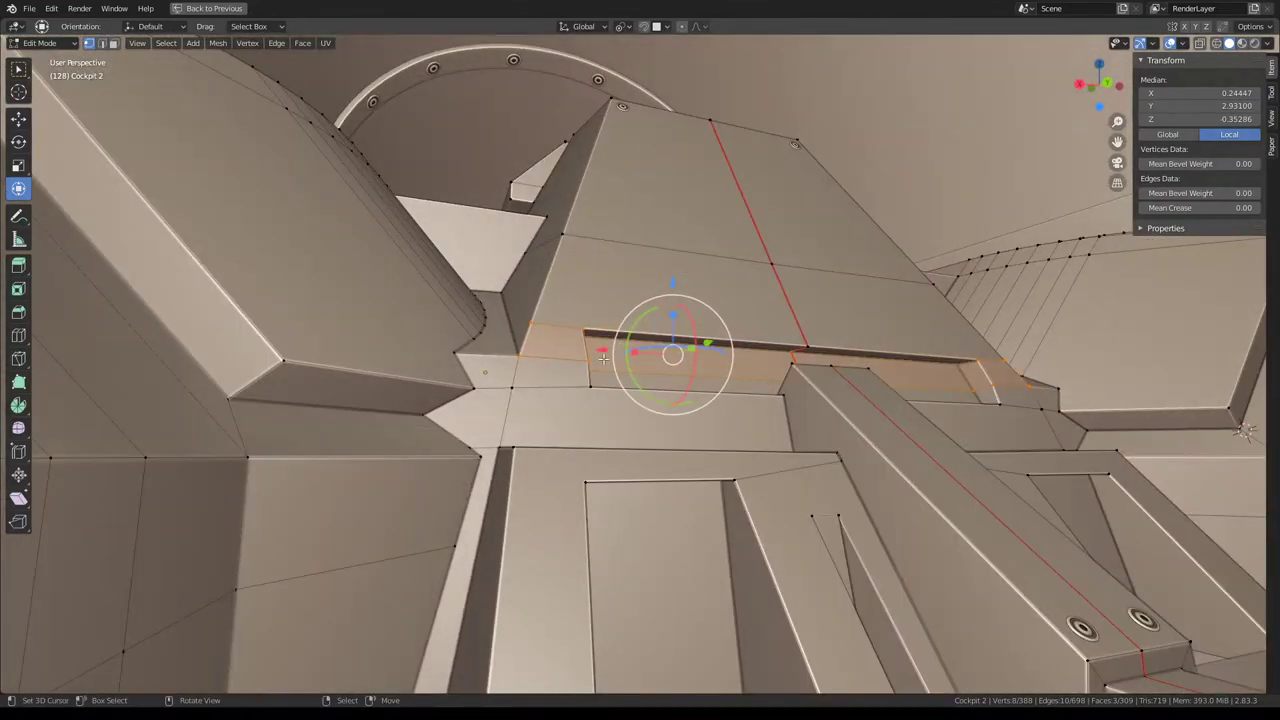
scroll(603, 358, up, 2)
scroll(551, 473, up, 2)
click(345, 563)
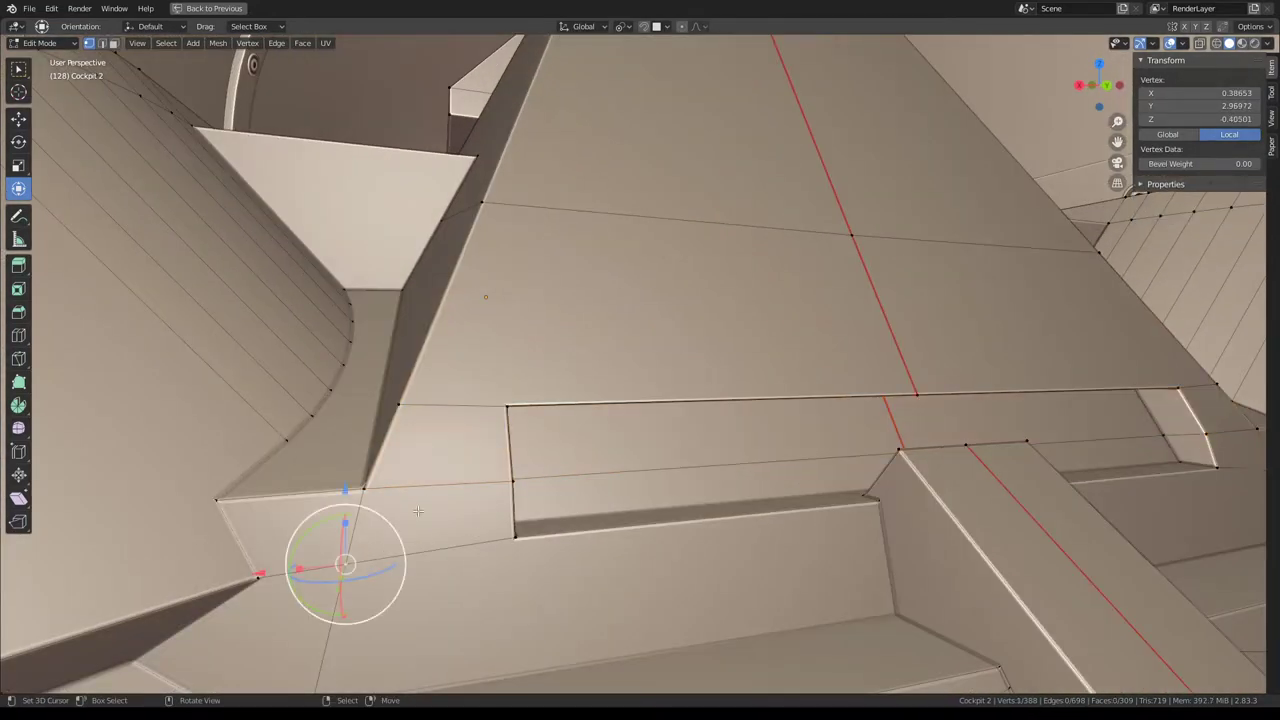
key(shift+v)
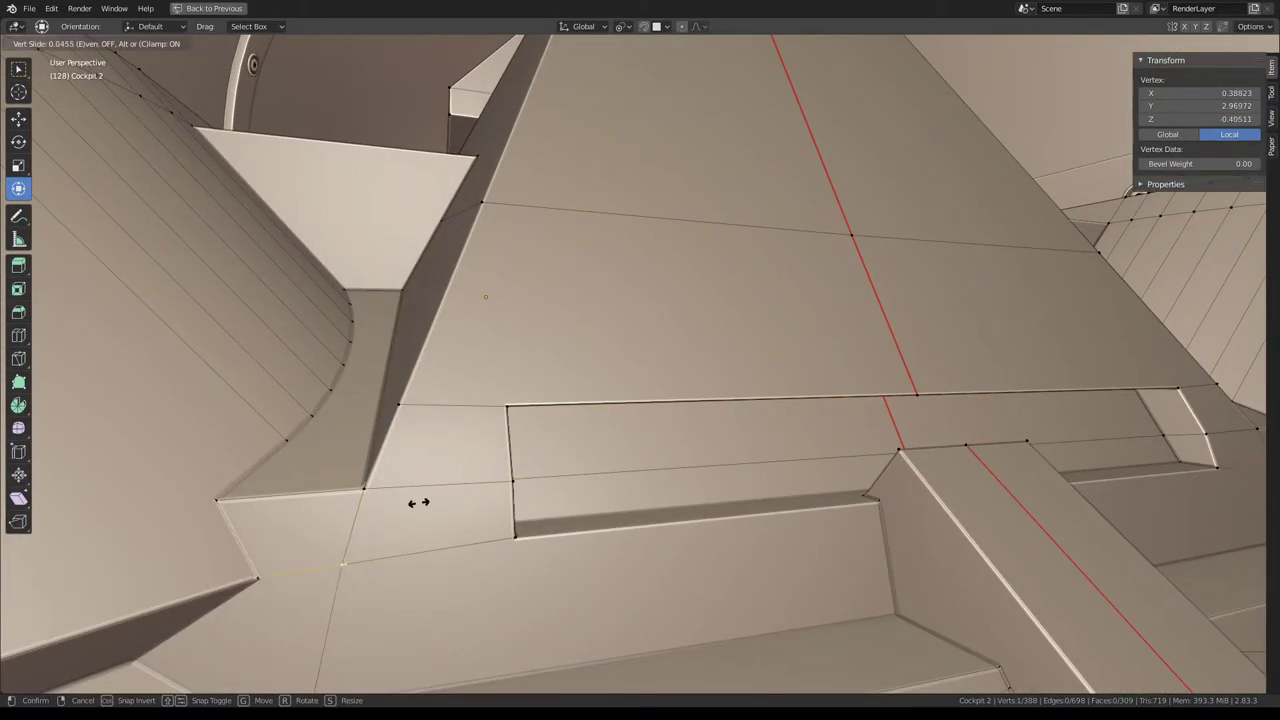
click(383, 523)
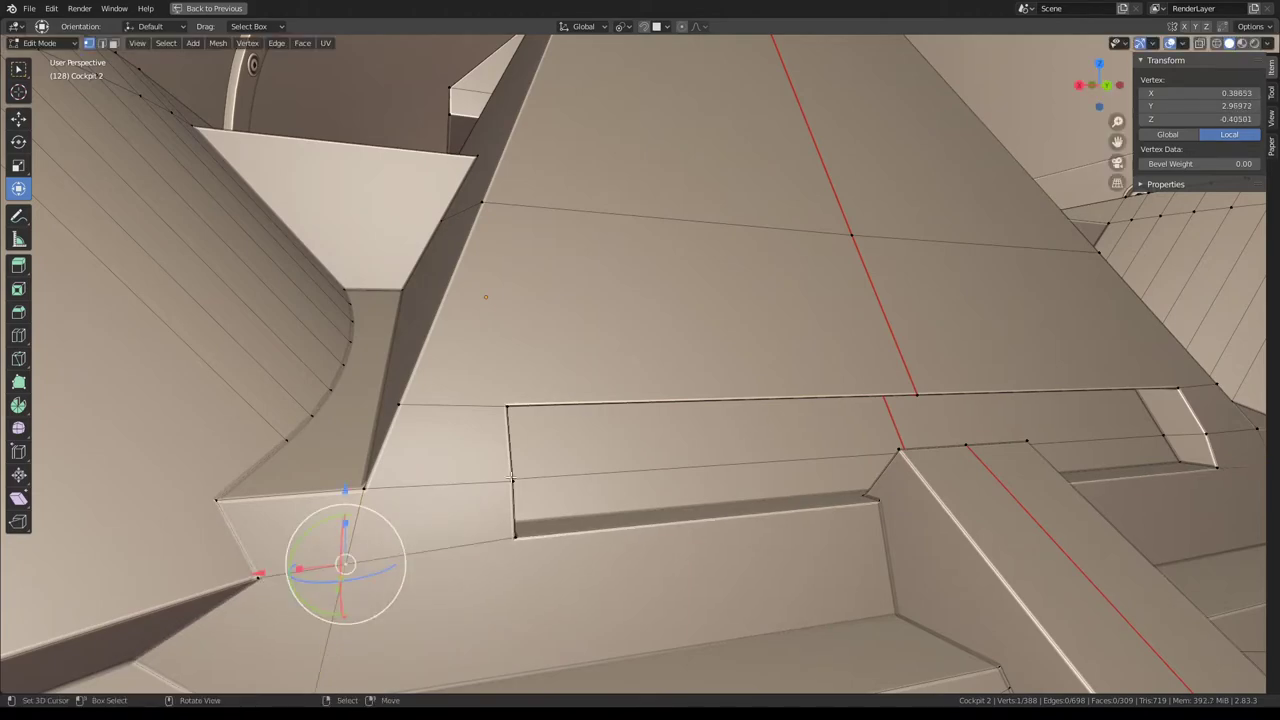
Switch to face selection and select the narrow face beside the curved panel plus its linked faces.
mouse_move(510, 480)
middle_down()
mouse_move(726, 441)
mouse_move(768, 484)
mouse_move(637, 351)
mouse_move(628, 308)
mouse_move(644, 364)
mouse_move(650, 346)
mouse_move(629, 353)
middle_up()
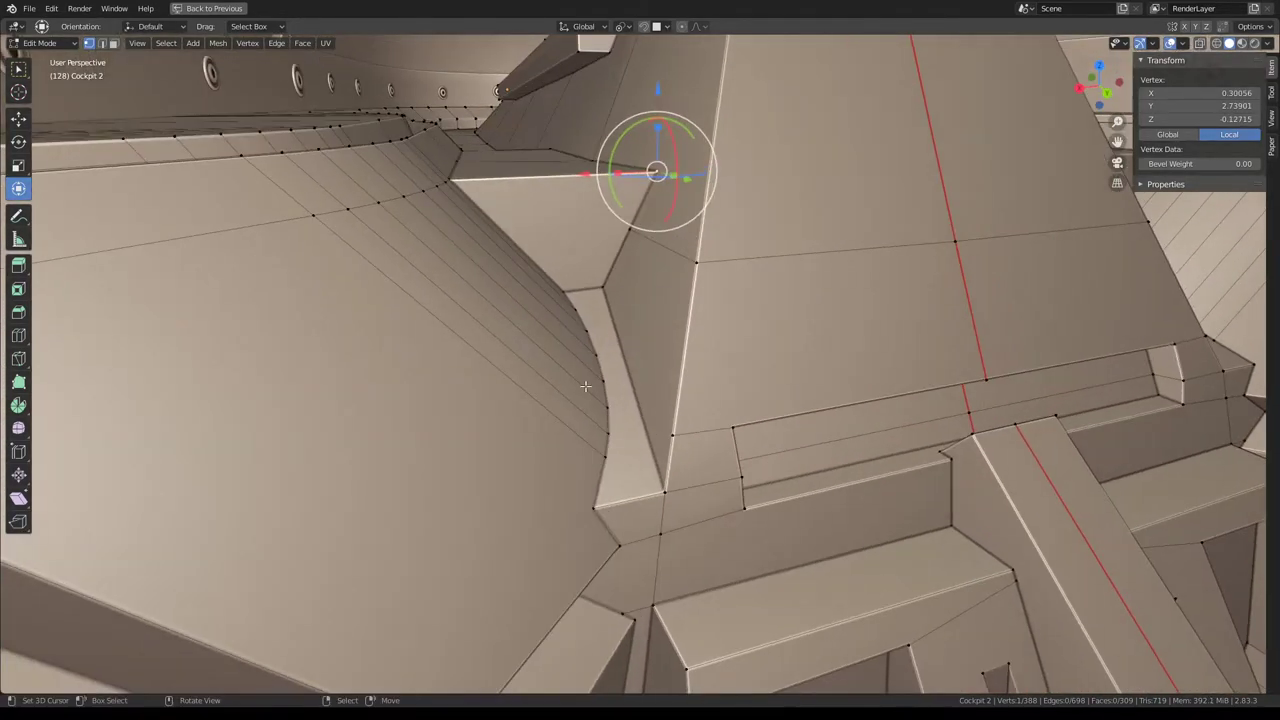
click(115, 44)
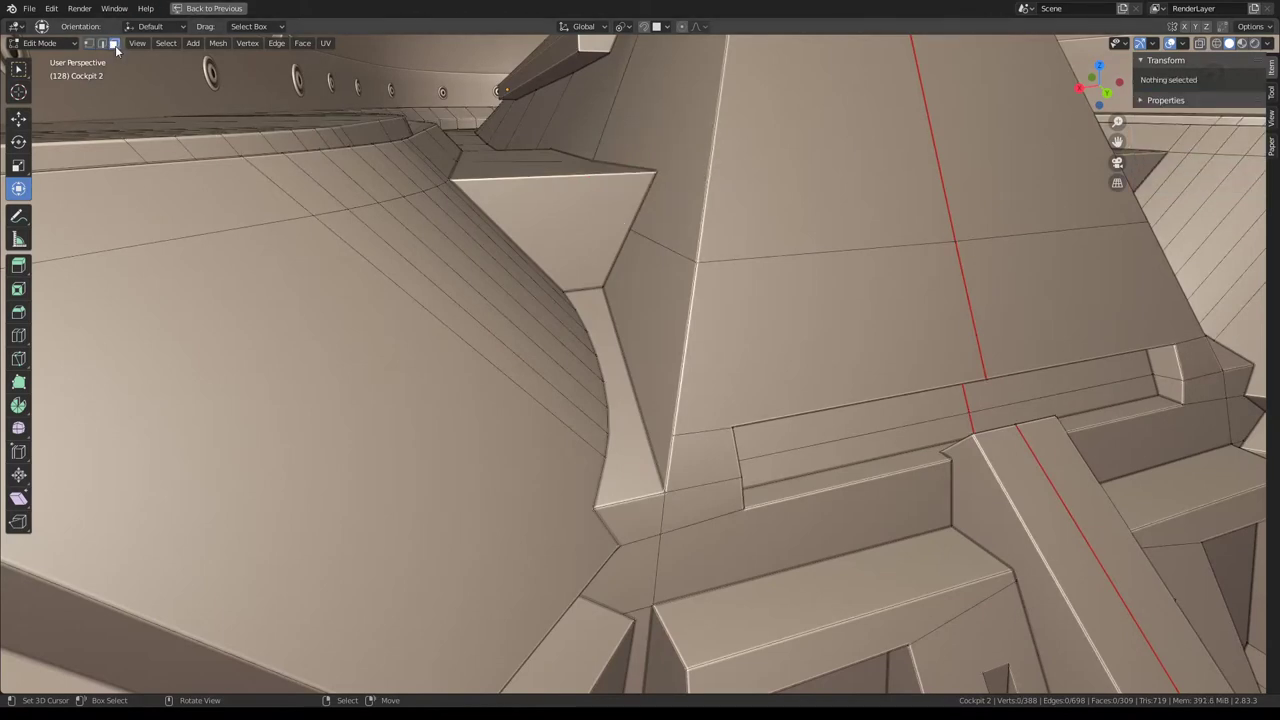
click(625, 430)
key(ctrl+l)
Orbit around the selected console faces and blocks to inspect them, ending in Object Mode.
mouse_move(818, 399)
middle_down()
mouse_move(661, 361)
mouse_move(639, 309)
mouse_move(651, 378)
mouse_move(636, 321)
mouse_move(636, 375)
mouse_move(714, 339)
mouse_move(718, 295)
mouse_move(673, 301)
mouse_move(640, 391)
middle_up()
key(Tab)
key(Tab)
key(Tab)
key(Tab)
key(Tab)
key(Tab)
key(Tab)
key(Tab)
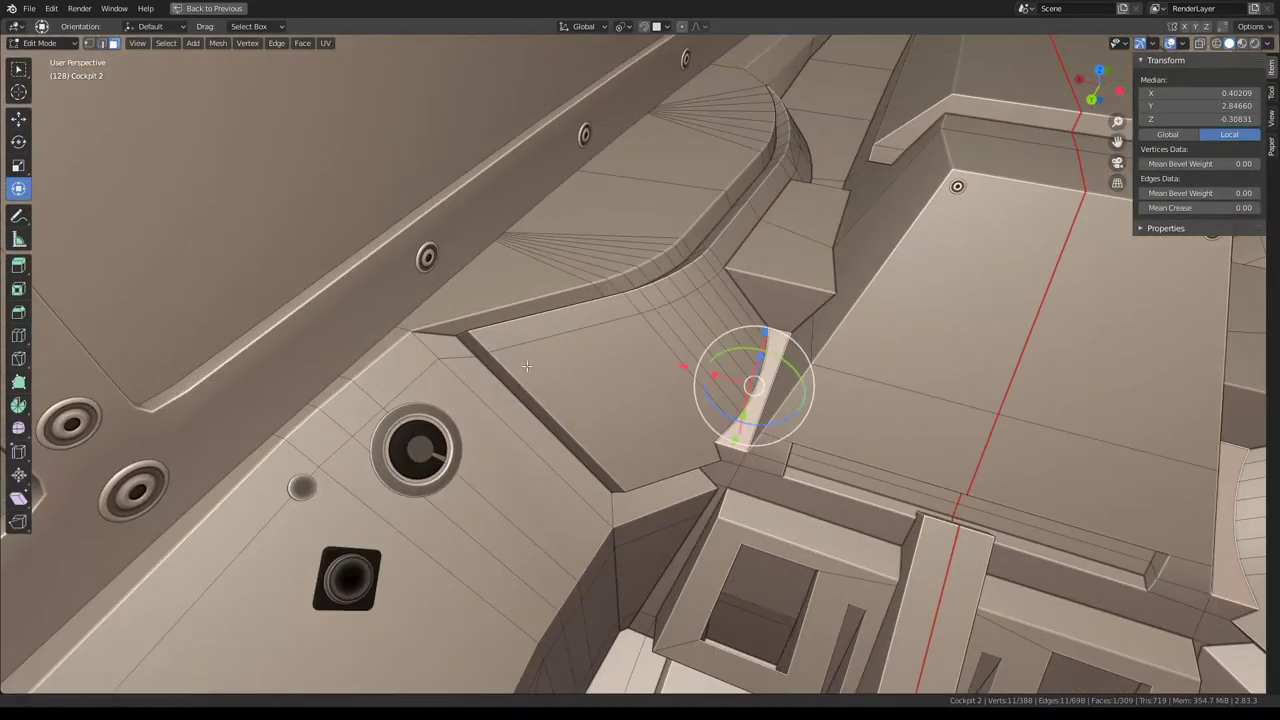
mouse_move(526, 366)
middle_down()
mouse_move(634, 306)
mouse_move(672, 346)
mouse_move(782, 383)
mouse_move(756, 424)
mouse_move(669, 391)
mouse_move(643, 334)
mouse_move(545, 322)
middle_up()
key(Tab)
key(Tab)
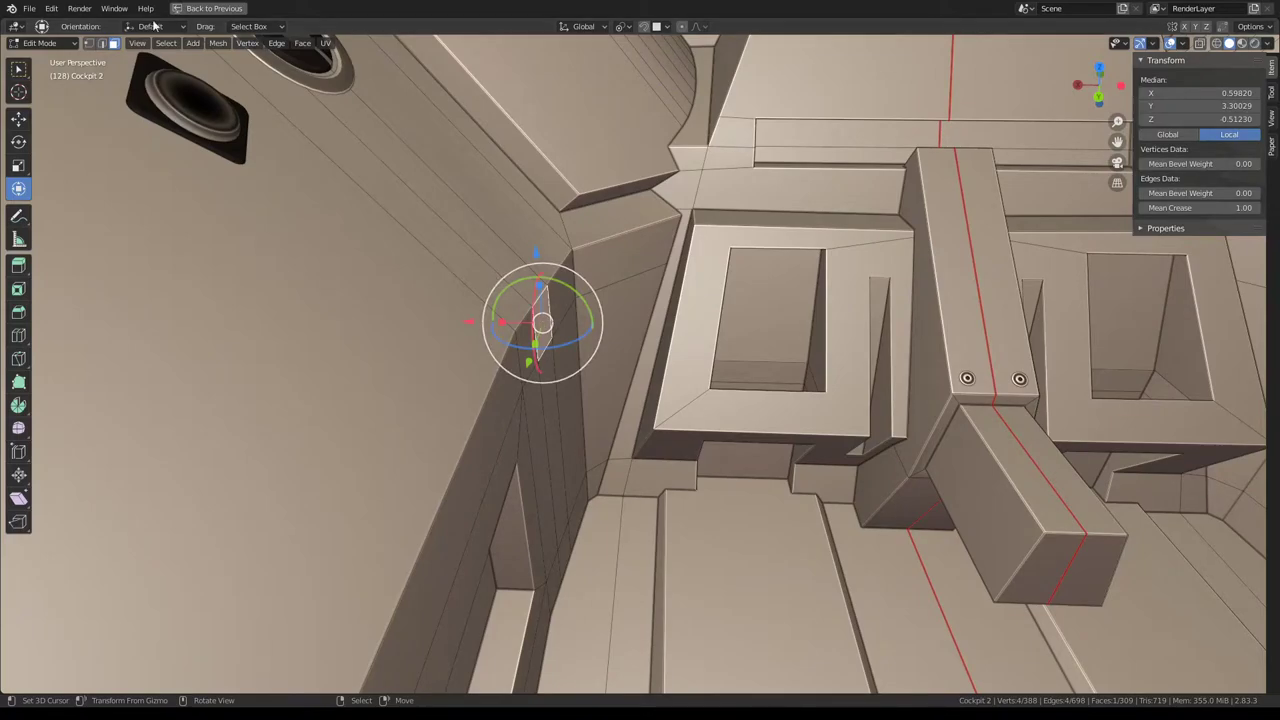
mouse_move(443, 166)
middle_down()
mouse_move(554, 276)
mouse_move(766, 305)
mouse_move(685, 255)
mouse_move(635, 260)
mouse_move(625, 275)
mouse_move(666, 360)
mouse_move(603, 311)
mouse_move(514, 172)
mouse_move(706, 428)
mouse_move(731, 409)
mouse_move(740, 420)
mouse_move(713, 392)
mouse_move(732, 455)
mouse_move(730, 350)
mouse_move(789, 274)
mouse_move(954, 349)
mouse_move(892, 390)
mouse_move(818, 397)
mouse_move(695, 352)
mouse_move(525, 347)
mouse_move(672, 421)
mouse_move(660, 431)
mouse_move(655, 412)
middle_up()
scroll(735, 275, up, 1)
scroll(730, 270, up, 1)
scroll(725, 268, up, 1)
scroll(645, 242, up, 3)
key(Tab)
scroll(740, 418, down, 3)
scroll(730, 352, up, 2)
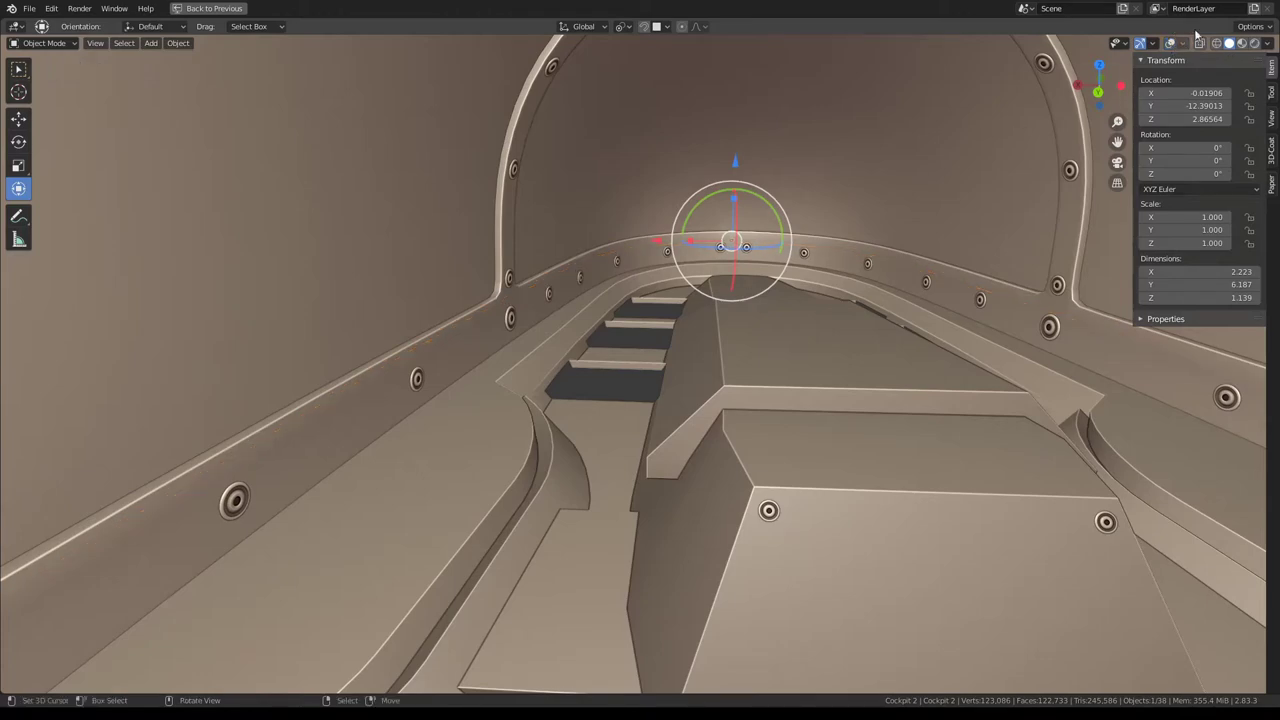
Frame Cockpit 2 and select the Cube.030 cutter object.
key(KP_Decimal)
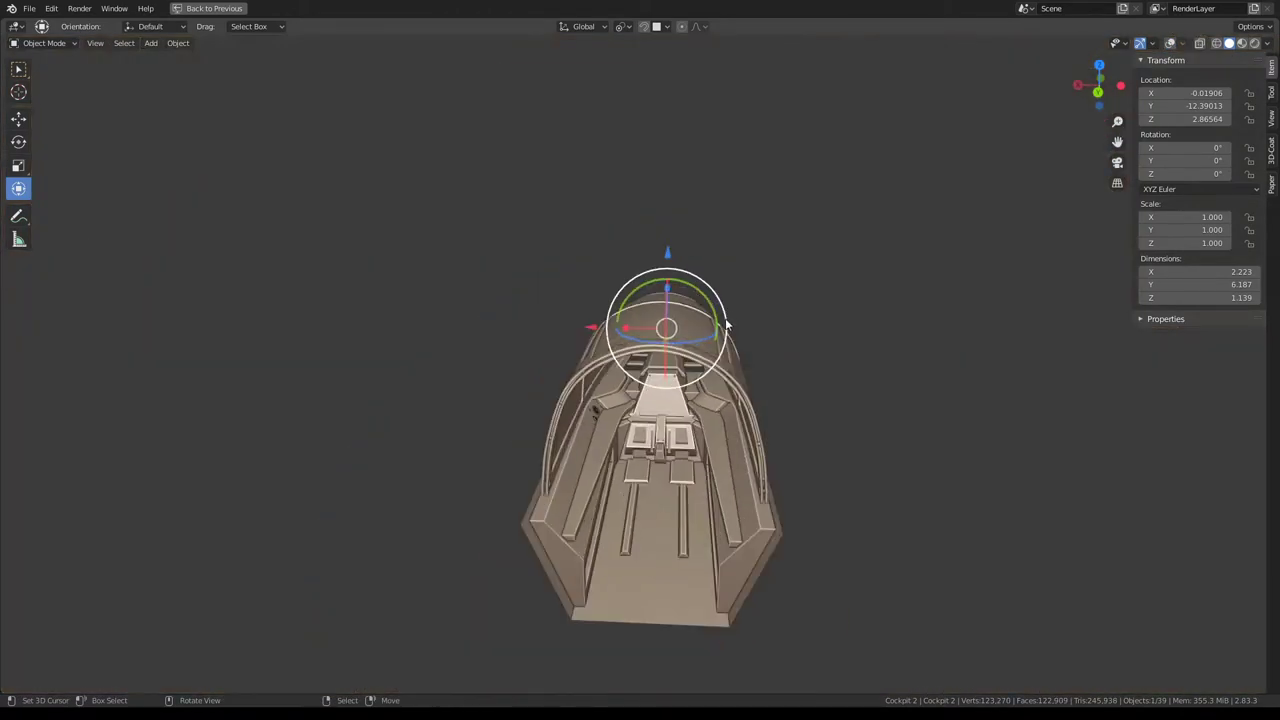
scroll(647, 449, up, 5)
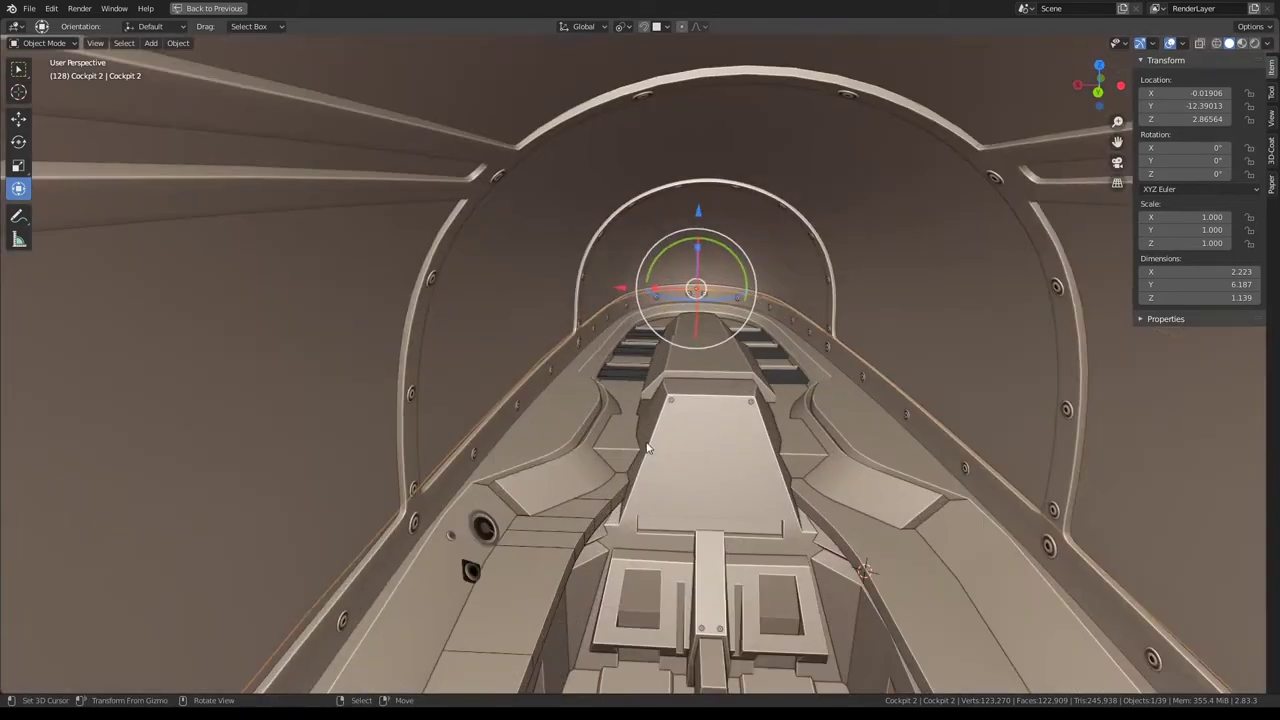
click(612, 500)
key(Tab)
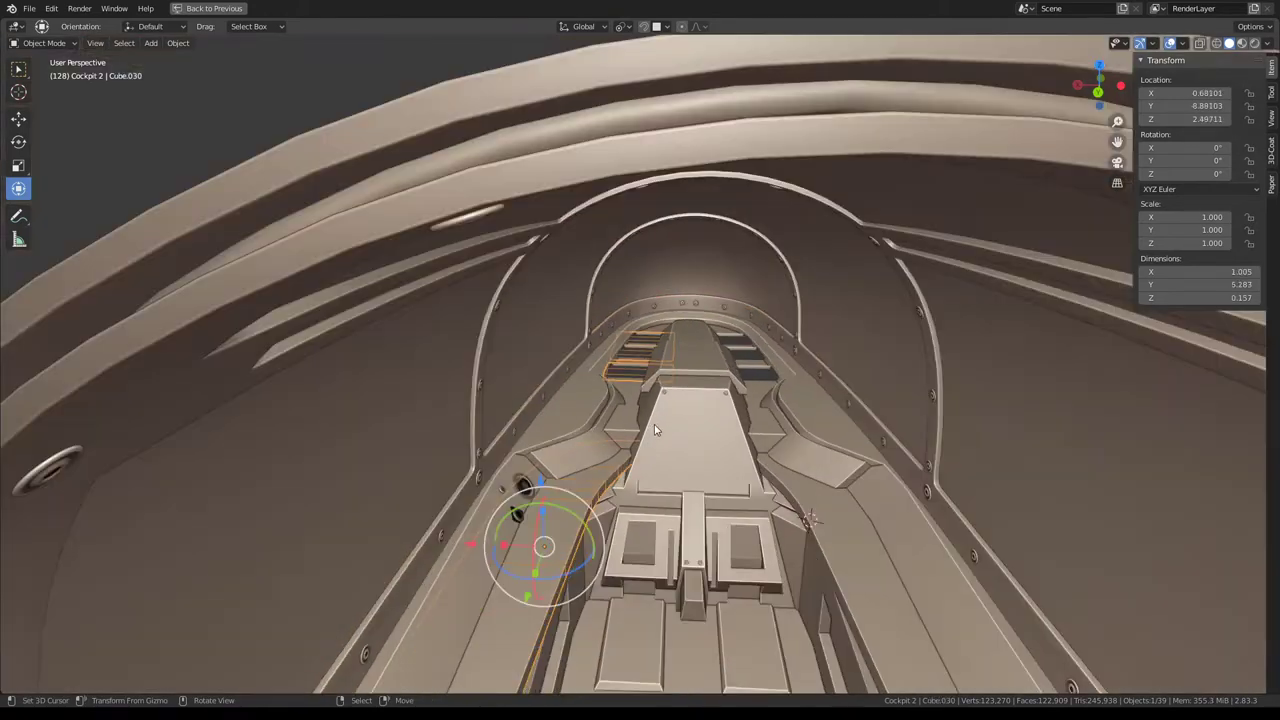
click(575, 416)
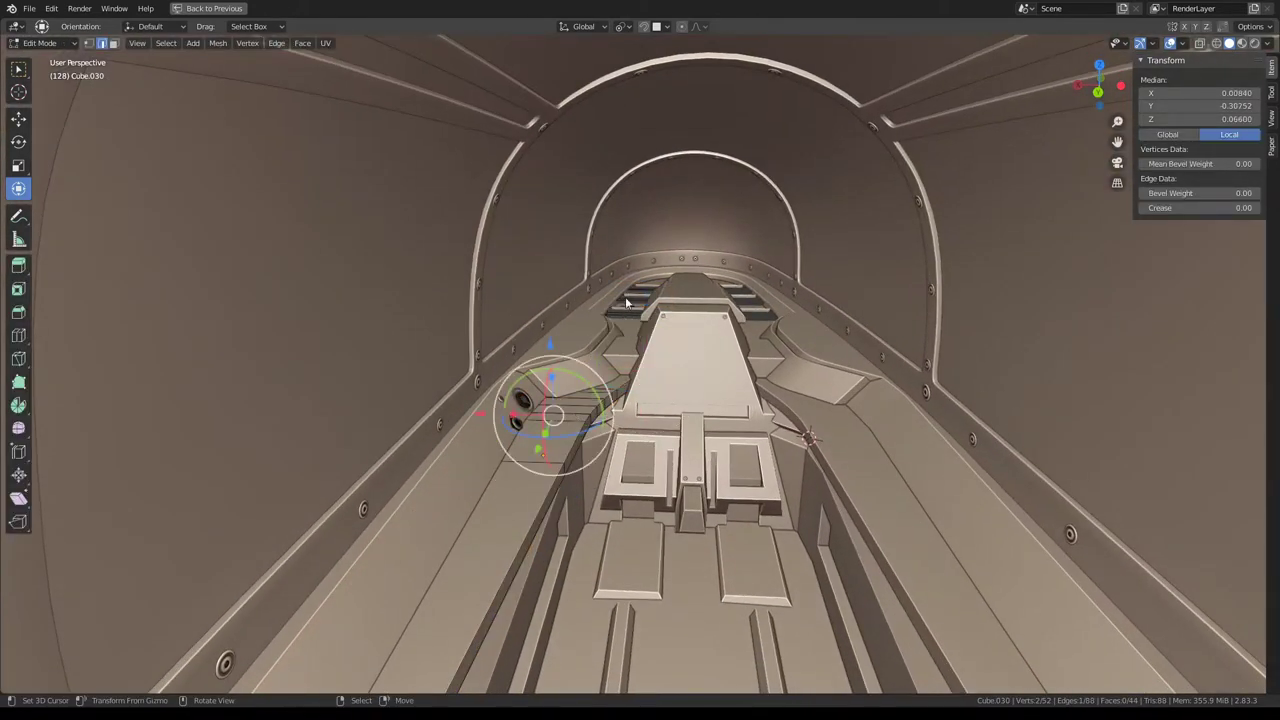
key(Tab)
Separate Cube.030's linked step-block pieces into their own object.
mouse_move(566, 378)
middle_down()
mouse_move(578, 350)
mouse_move(617, 398)
mouse_move(634, 333)
middle_up()
key(Tab)
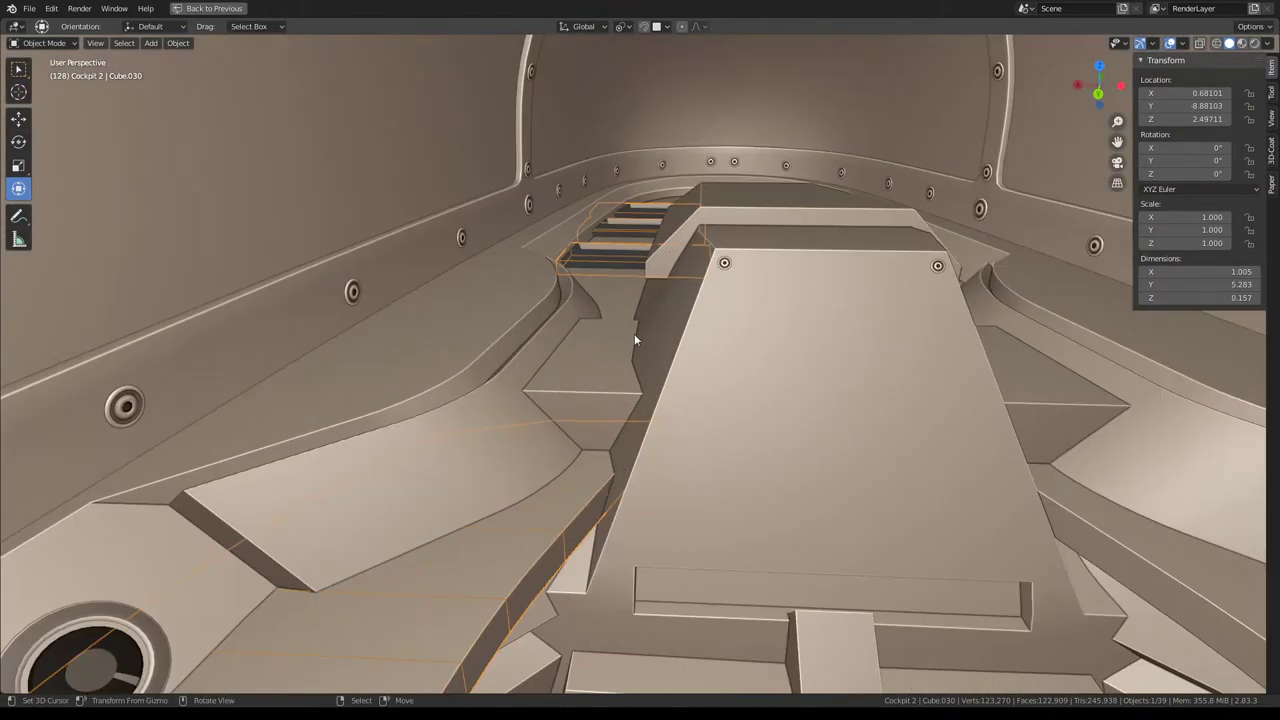
key(l)
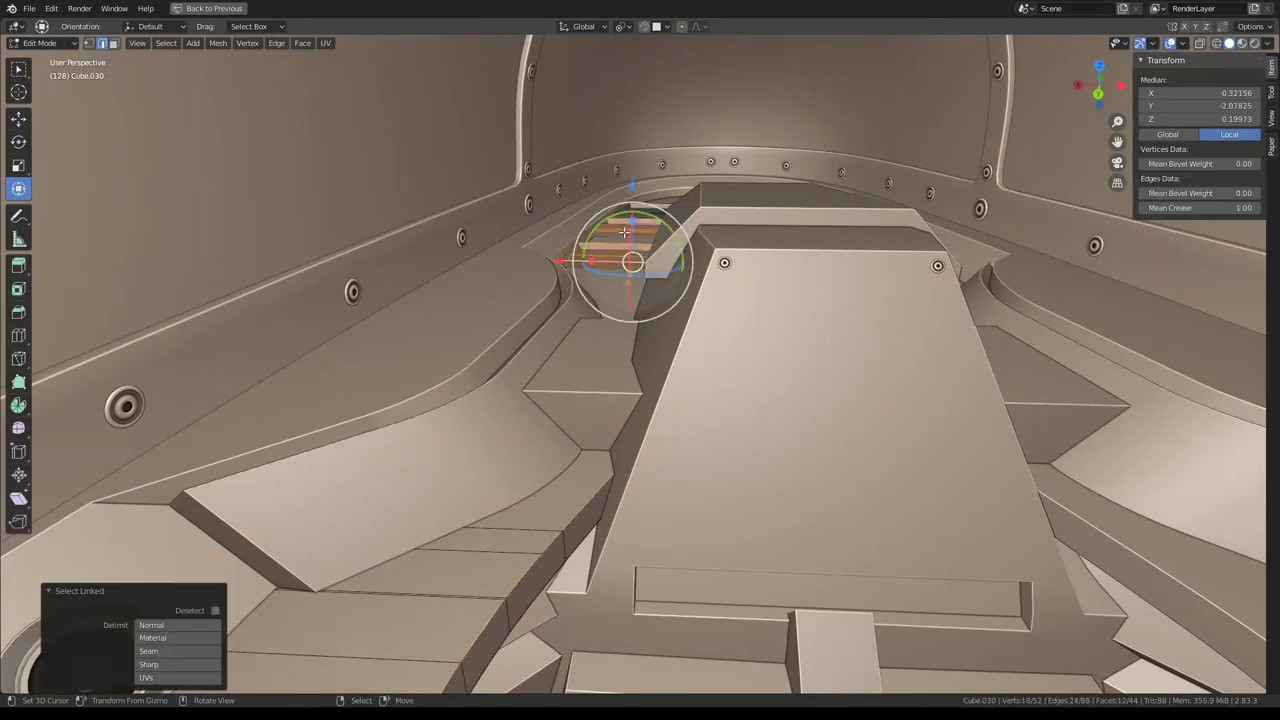
key(p)
click(630, 211)
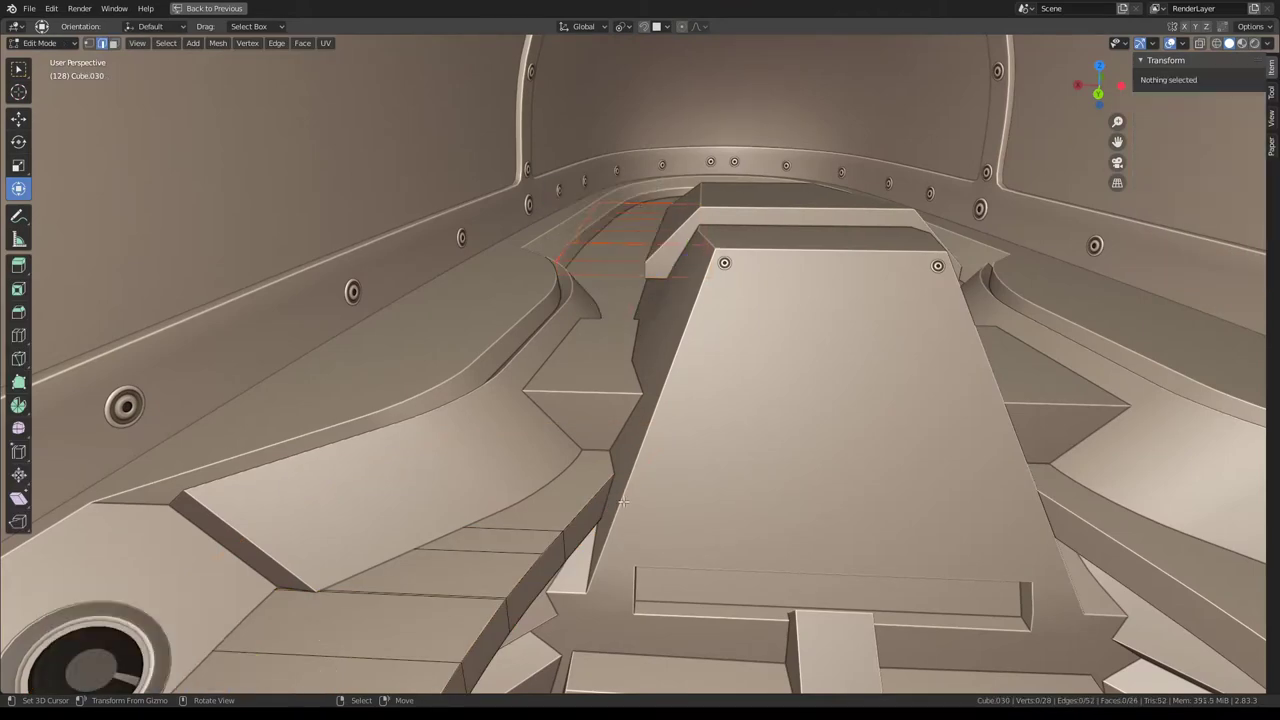
key(Tab)
Reframe Cockpit 2 with the transform gizmo hidden and view back inside the cockpit.
click(562, 521)
key(KP_Decimal)
key(ctrl+grave)
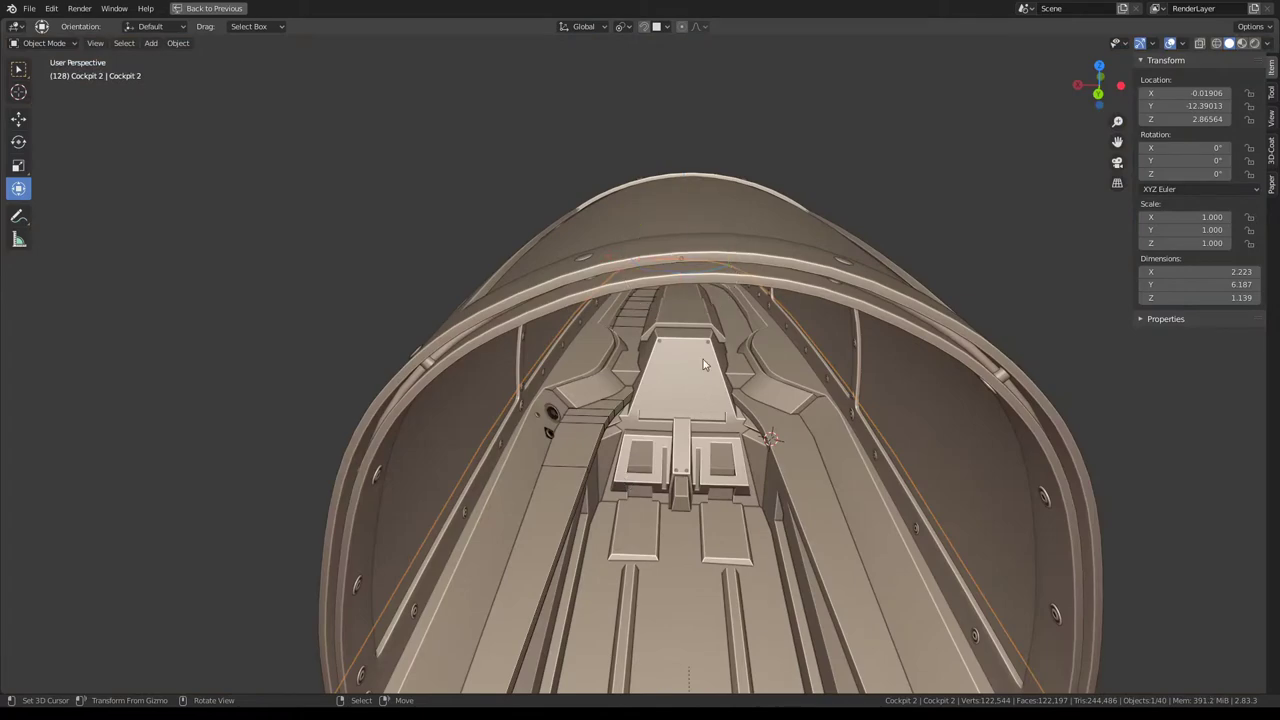
scroll(703, 359, up, 5)
middle_drag(703, 359, 902, 350)
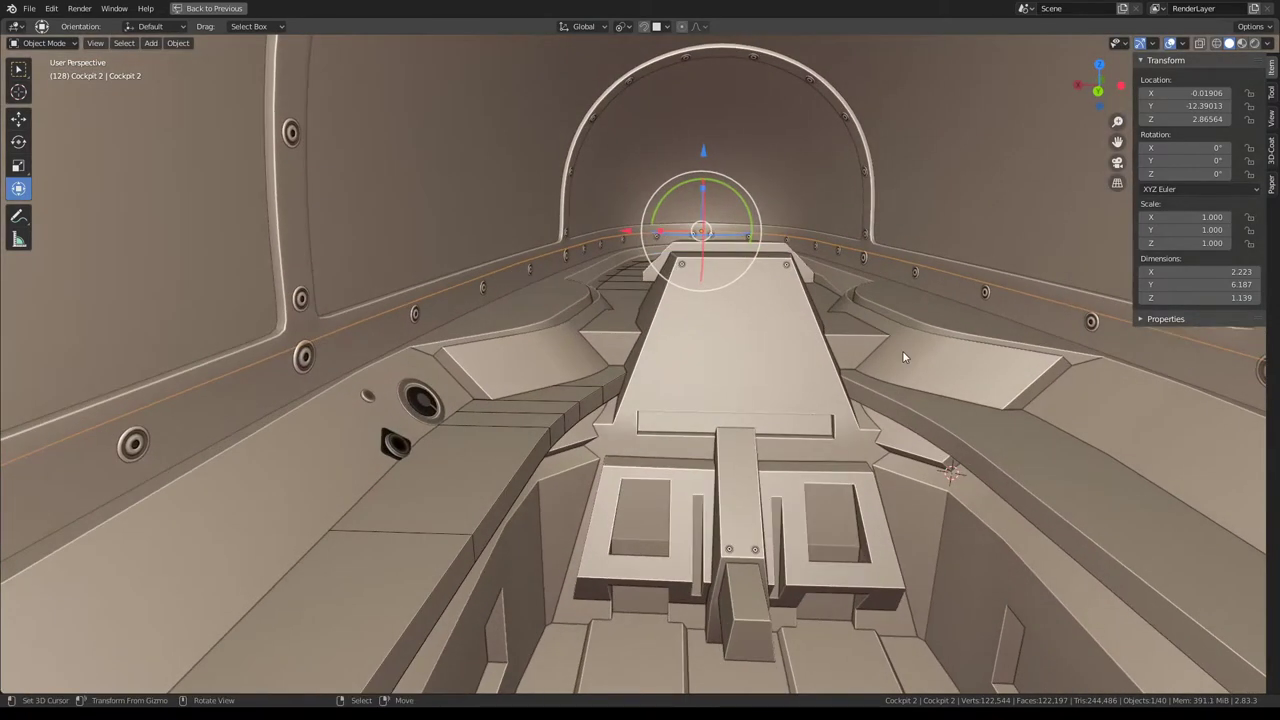
Apply Cockpit 2's Boolean modifier and delete the Cube.030 cutter.
key(ctrl+space)
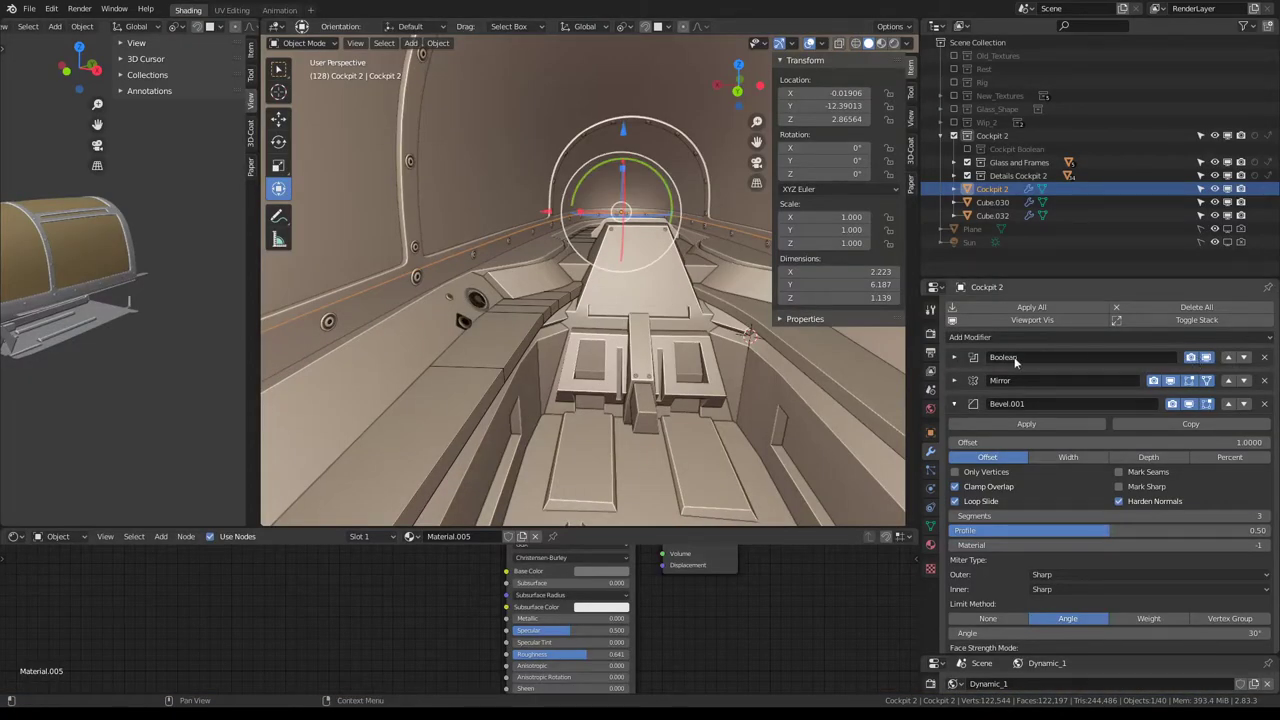
click(956, 359)
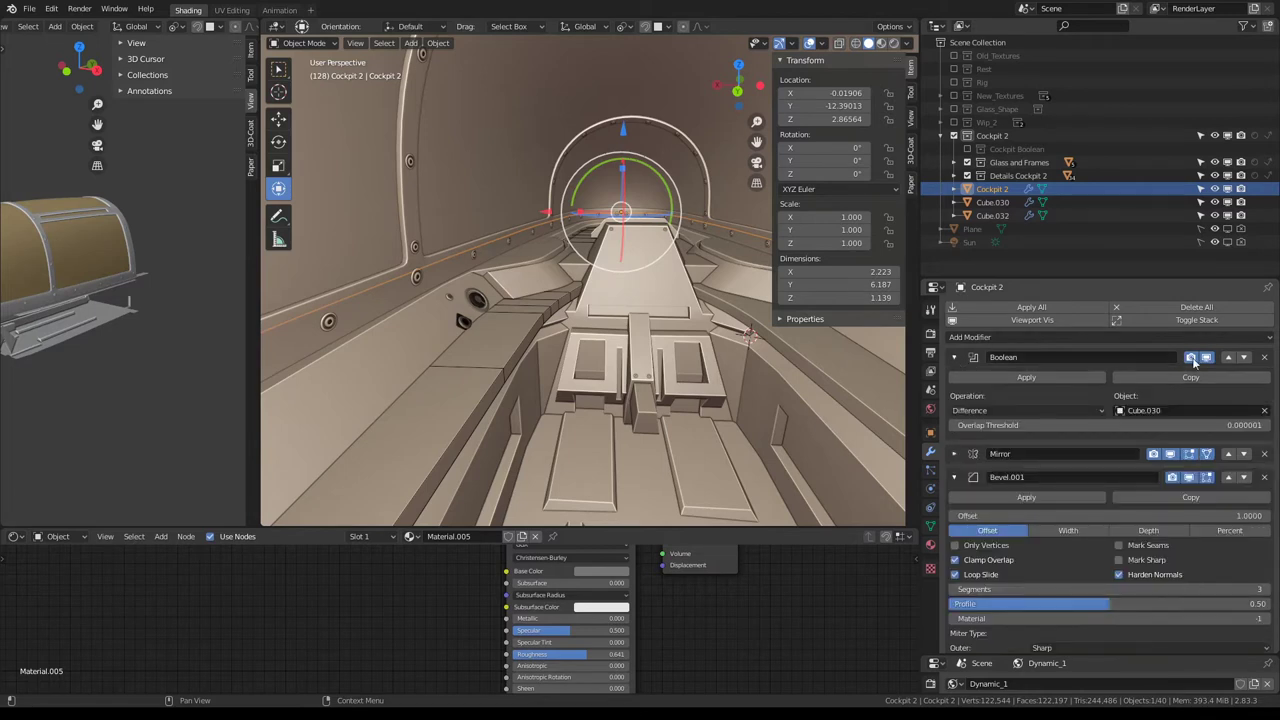
click(1206, 358)
click(1206, 358)
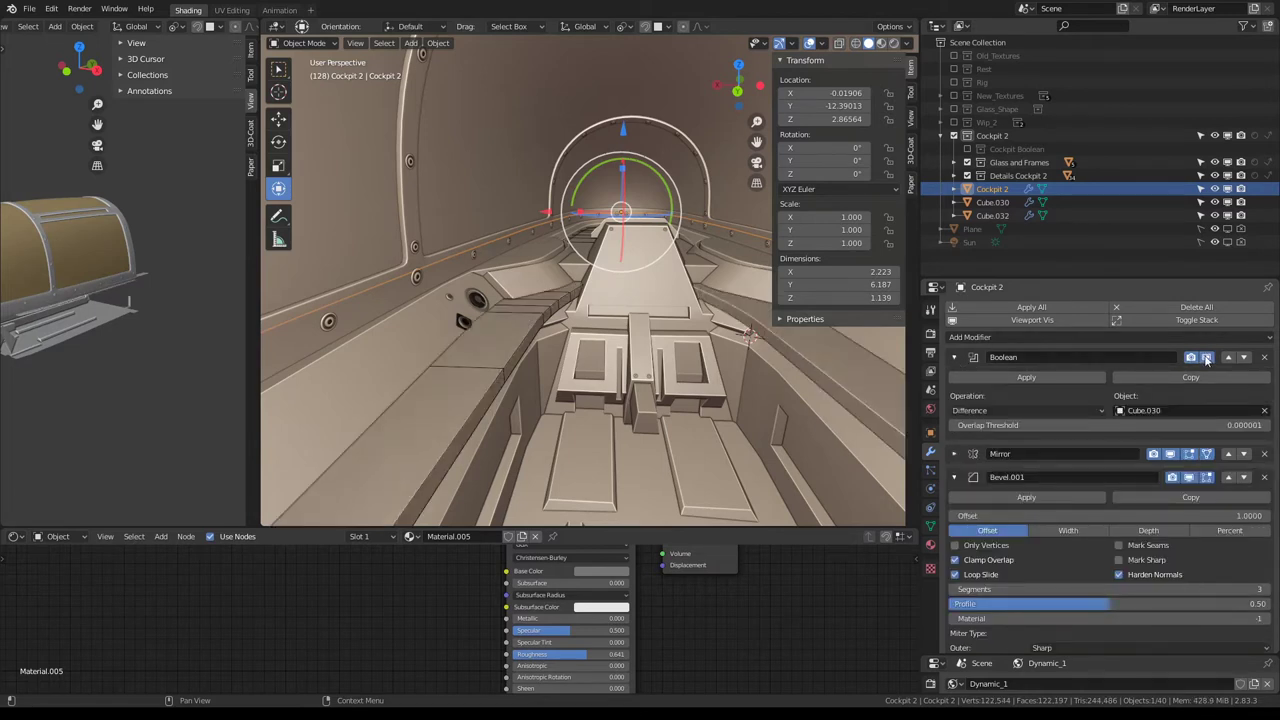
click(1040, 378)
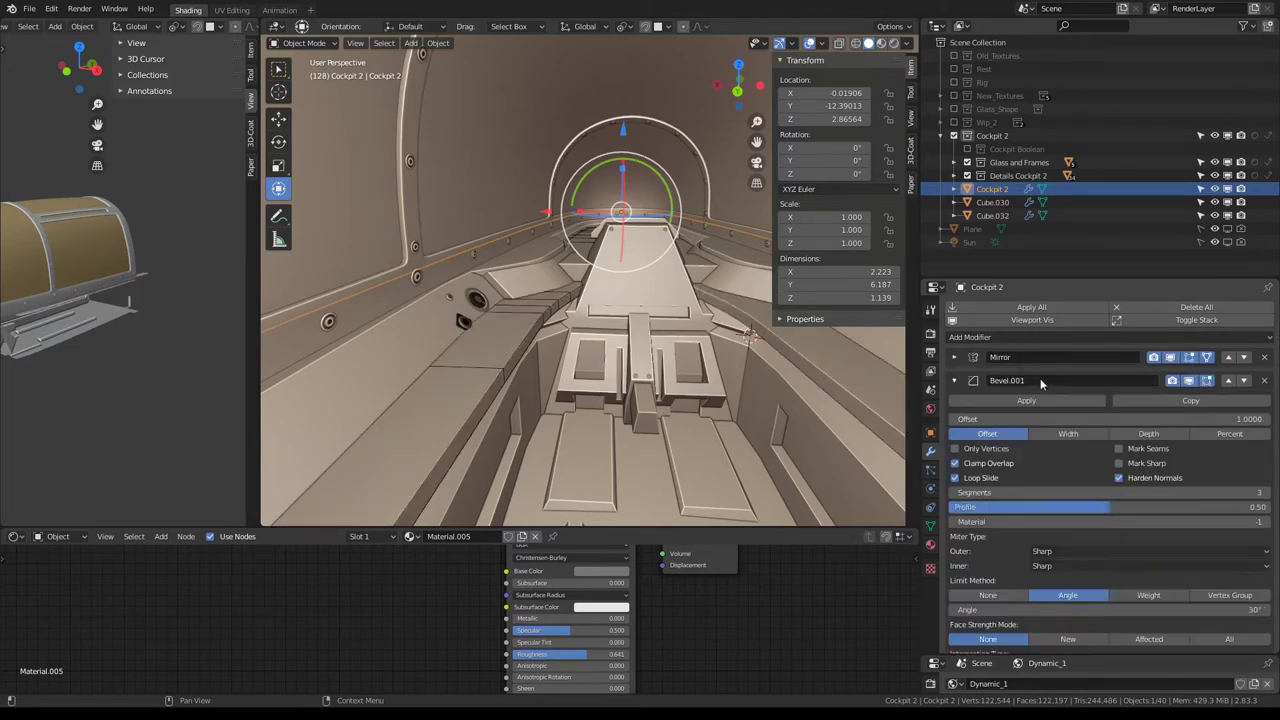
click(506, 349)
key(Delete)
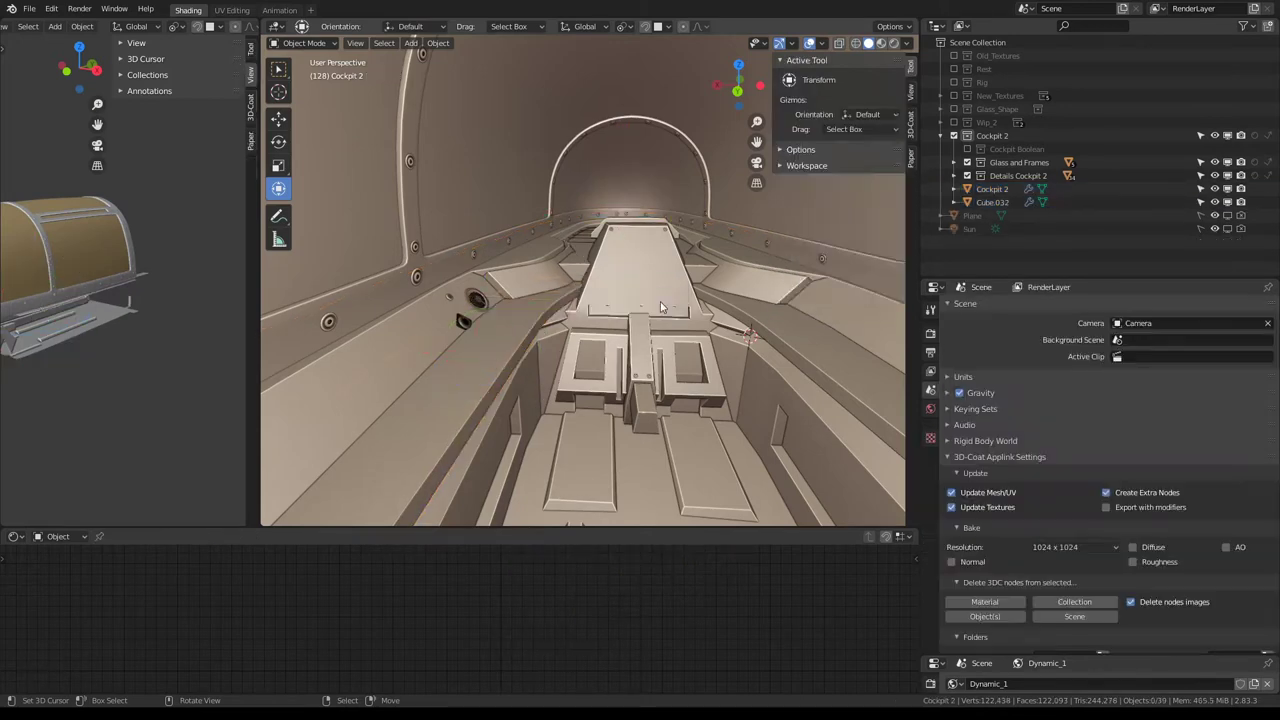
Select Cube.032, reselect Cockpit 2, and collapse its Bevel.001 modifier settings.
middle_drag(660, 307, 564, 278)
click(582, 272)
click(476, 290)
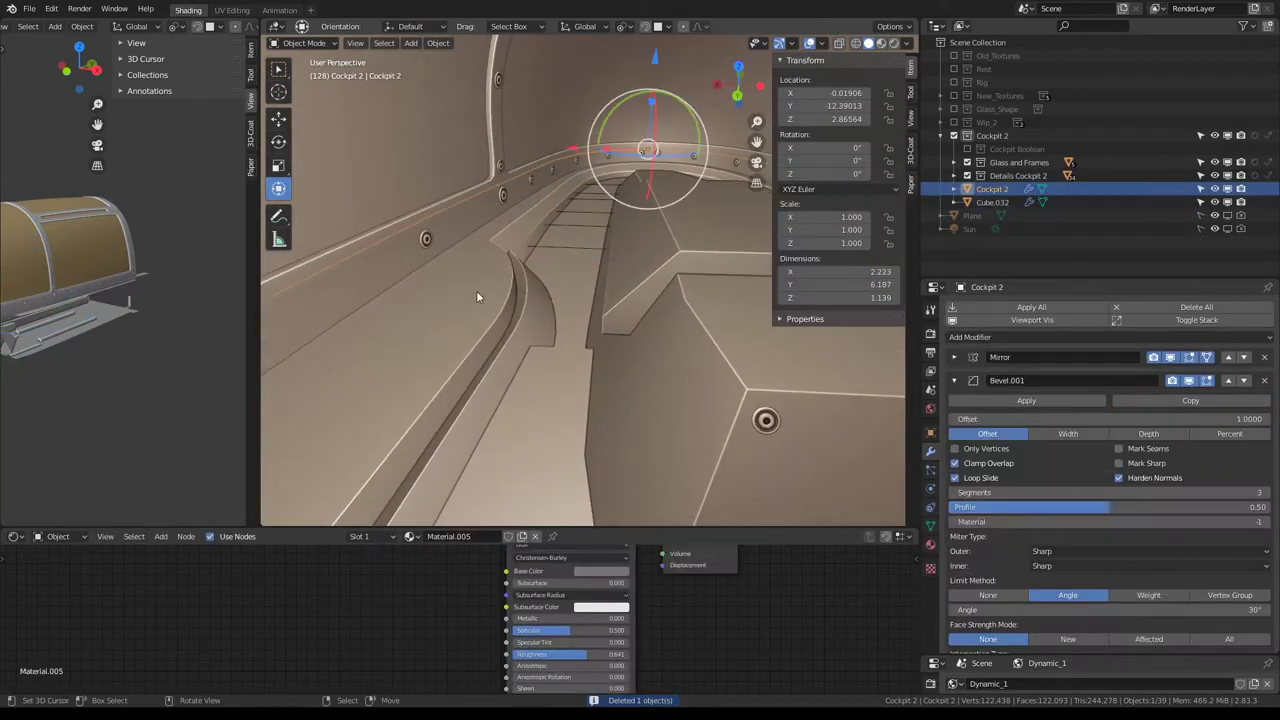
click(1046, 338)
key(Escape)
click(955, 381)
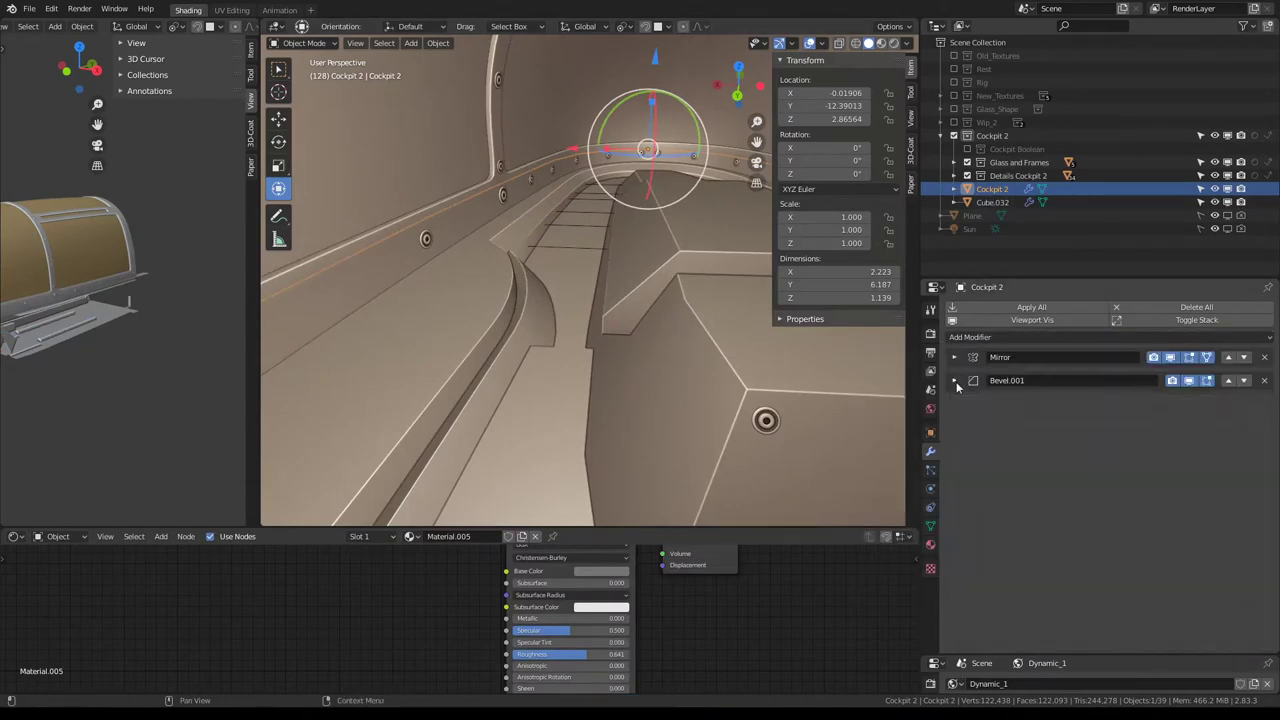
Orbit around the cockpit, briefly selecting the Glass canopy, and finish with Cockpit 2 selected.
middle_drag(908, 367, 612, 248)
scroll(612, 248, up, 5)
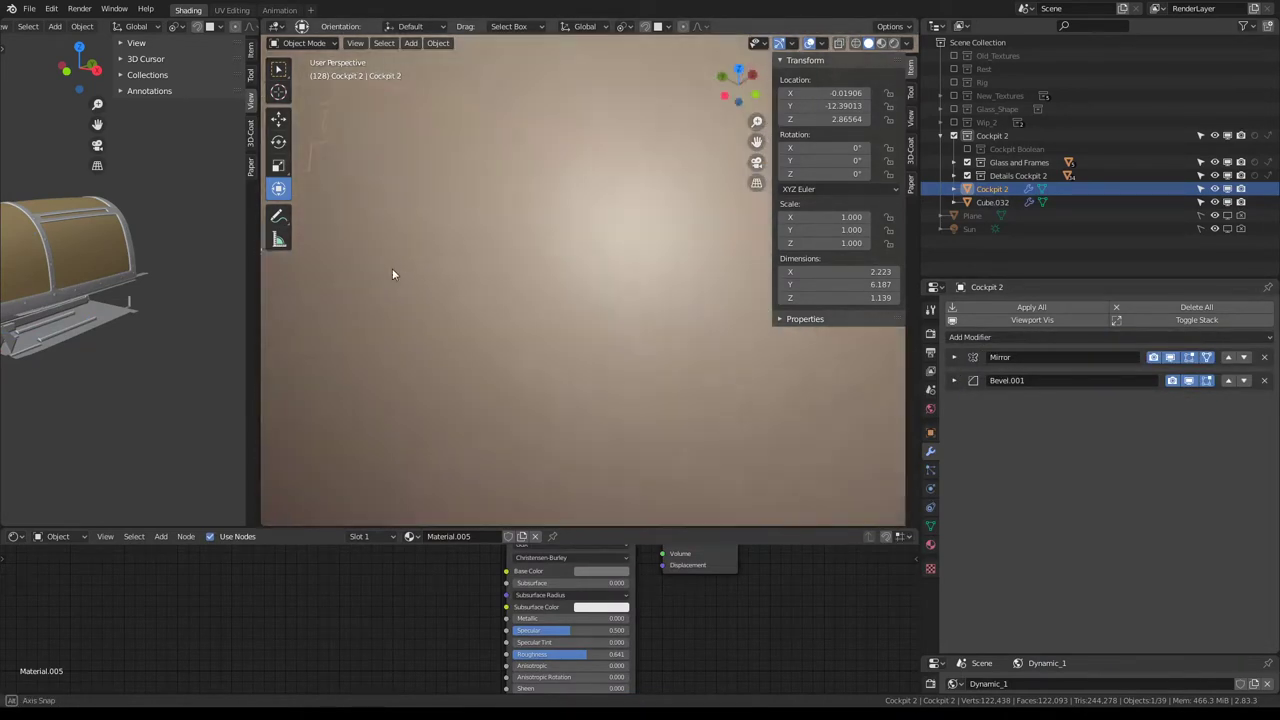
middle_drag(392, 268, 325, 251)
scroll(478, 219, down, 6)
click(592, 241)
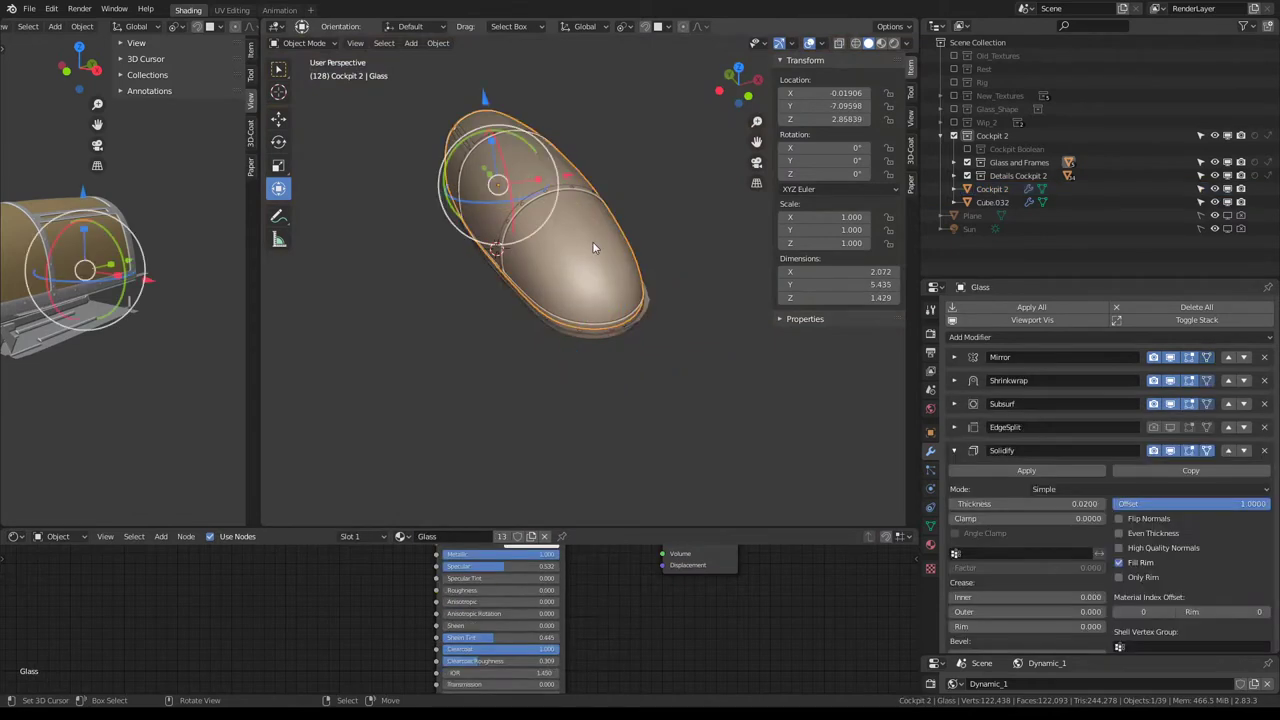
scroll(592, 253, up, 5)
click(591, 258)
middle_drag(591, 258, 590, 262)
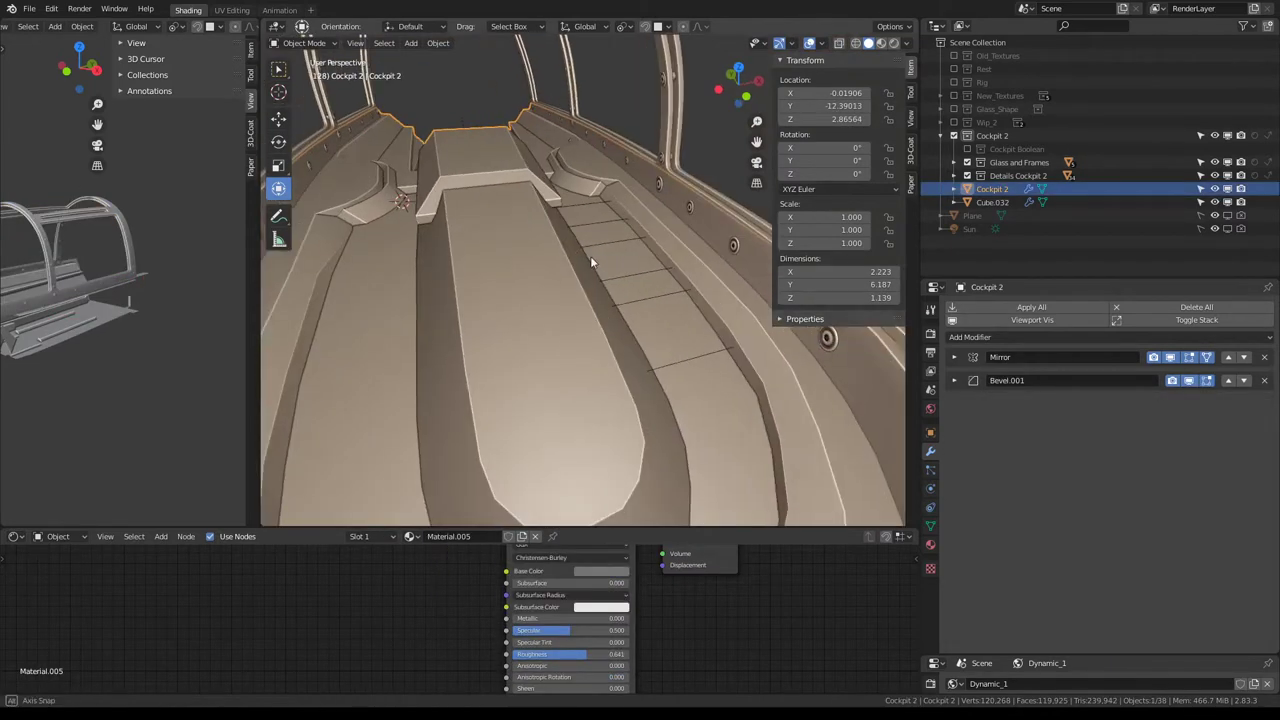
click(602, 241)
click(652, 260)
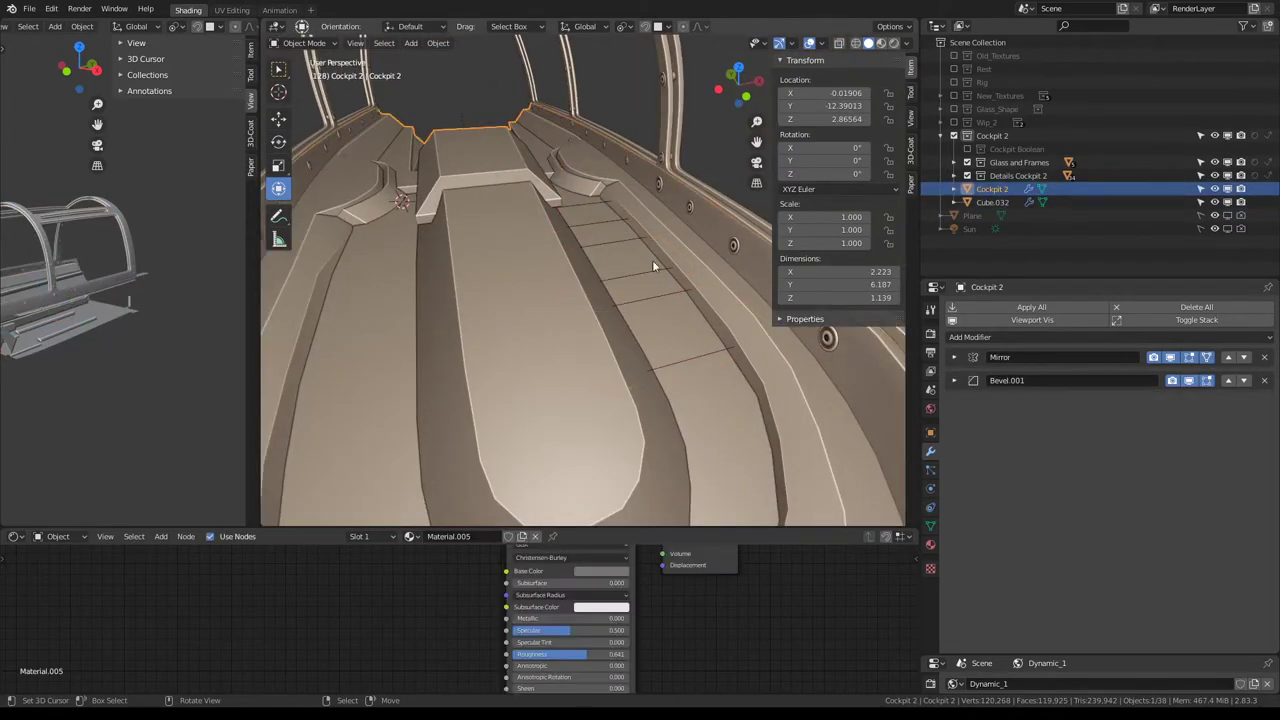
Add a Boolean modifier to Cockpit 2, move it to the top of the stack, and set Cube.032 as its object.
click(1068, 338)
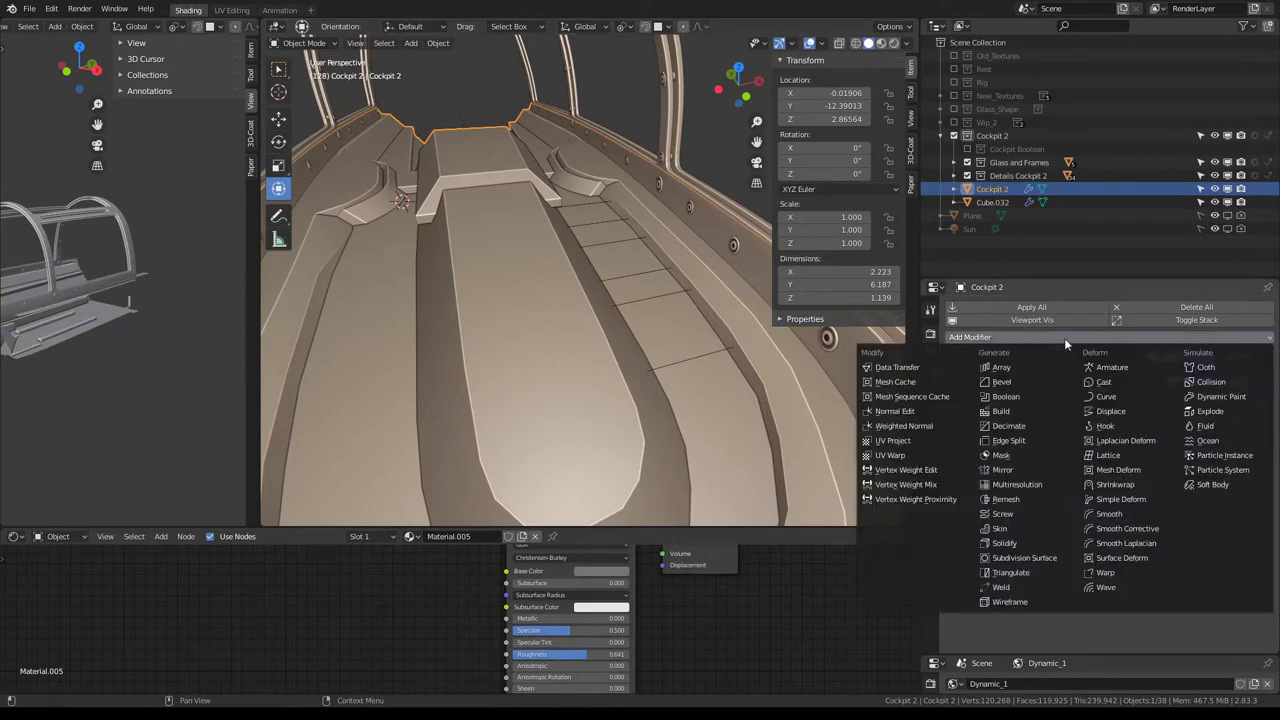
click(1013, 396)
click(1229, 396)
click(1229, 375)
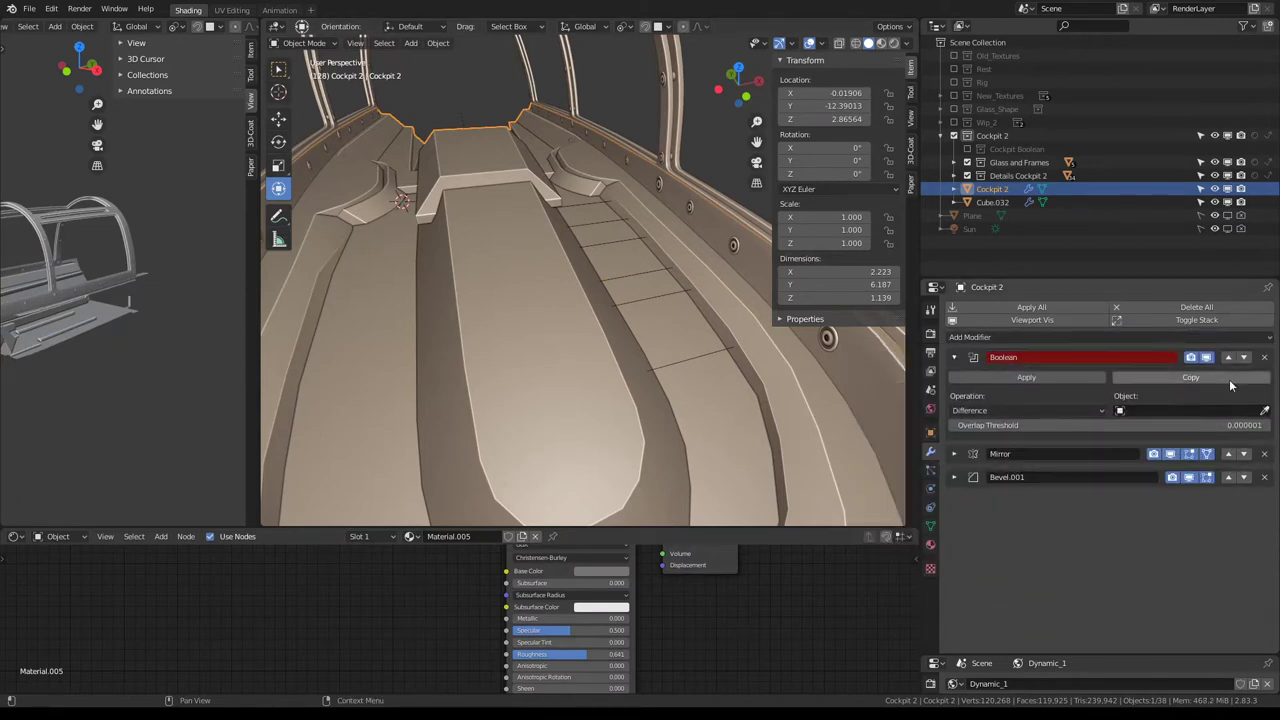
click(725, 343)
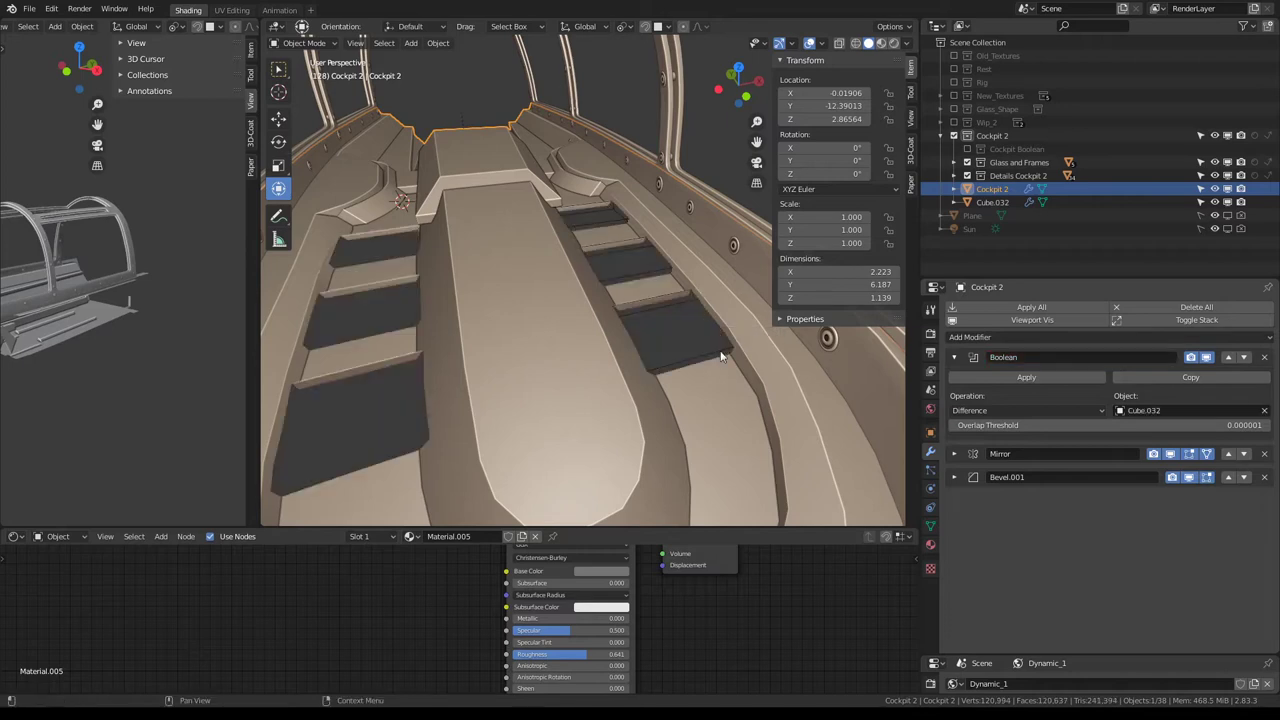
Compare Intersect and Union operations, settle on Difference, and select Cube.032.
click(985, 411)
click(968, 426)
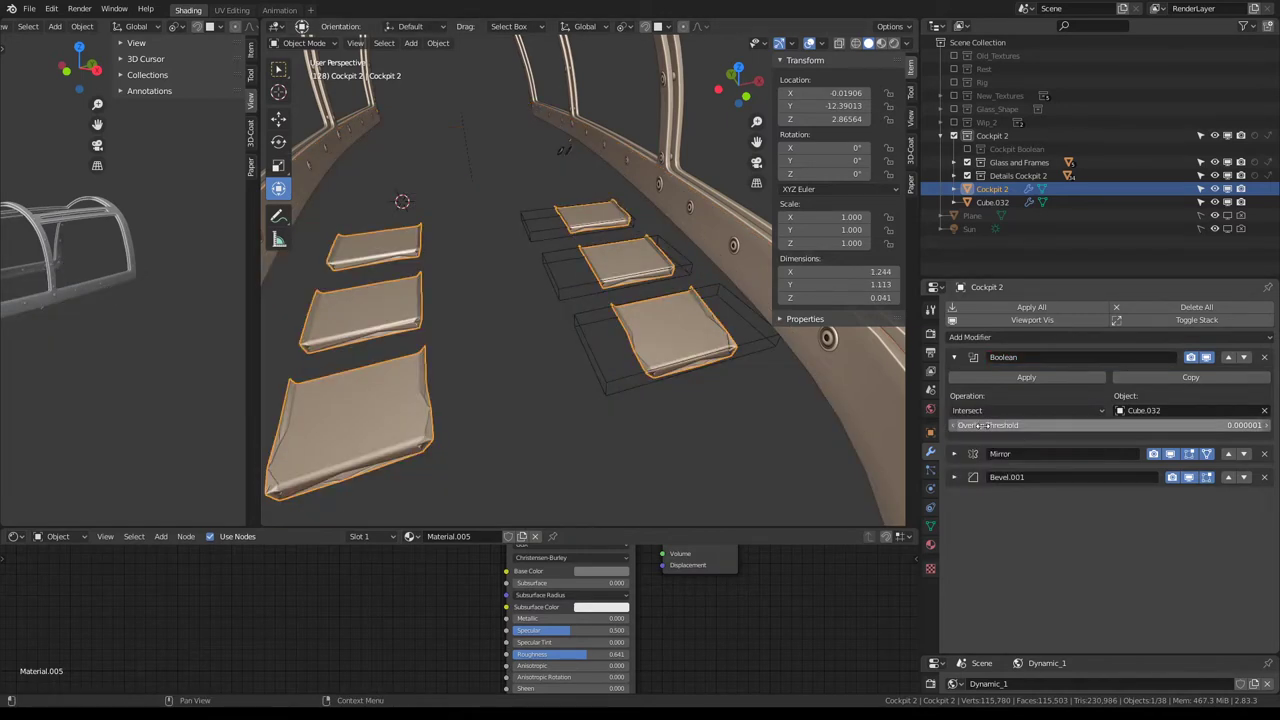
click(982, 443)
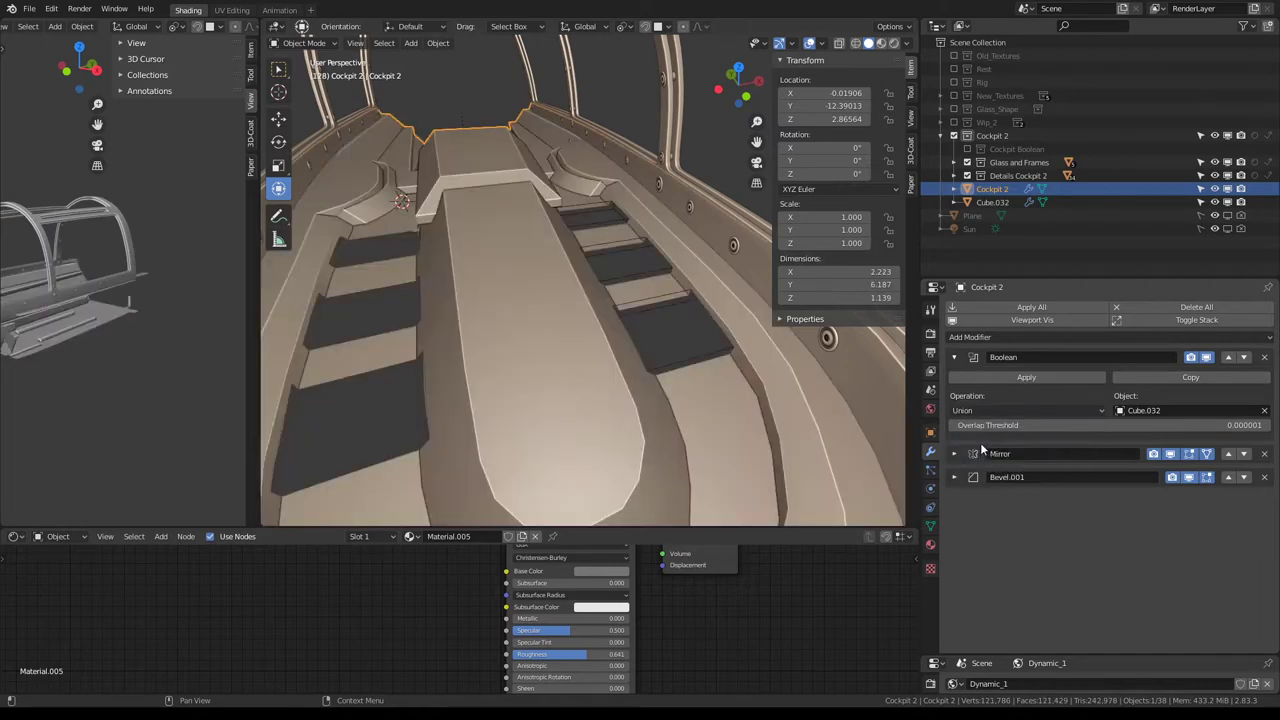
click(991, 426)
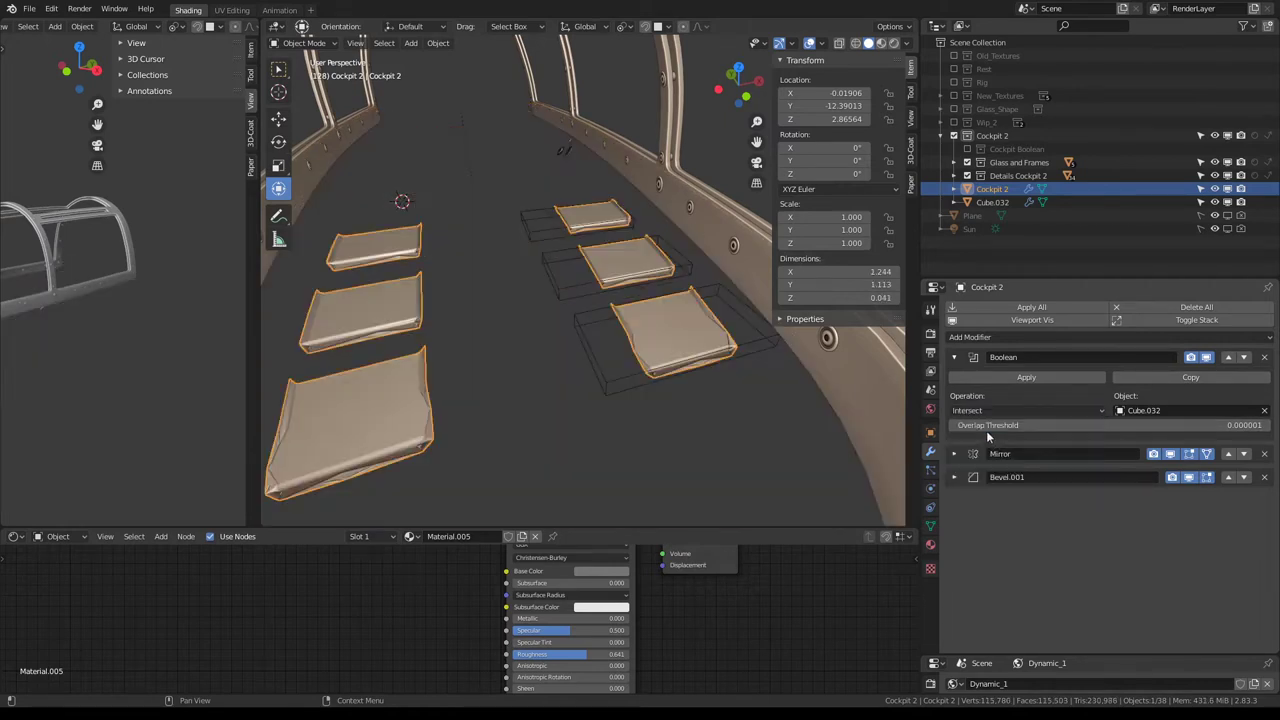
click(991, 456)
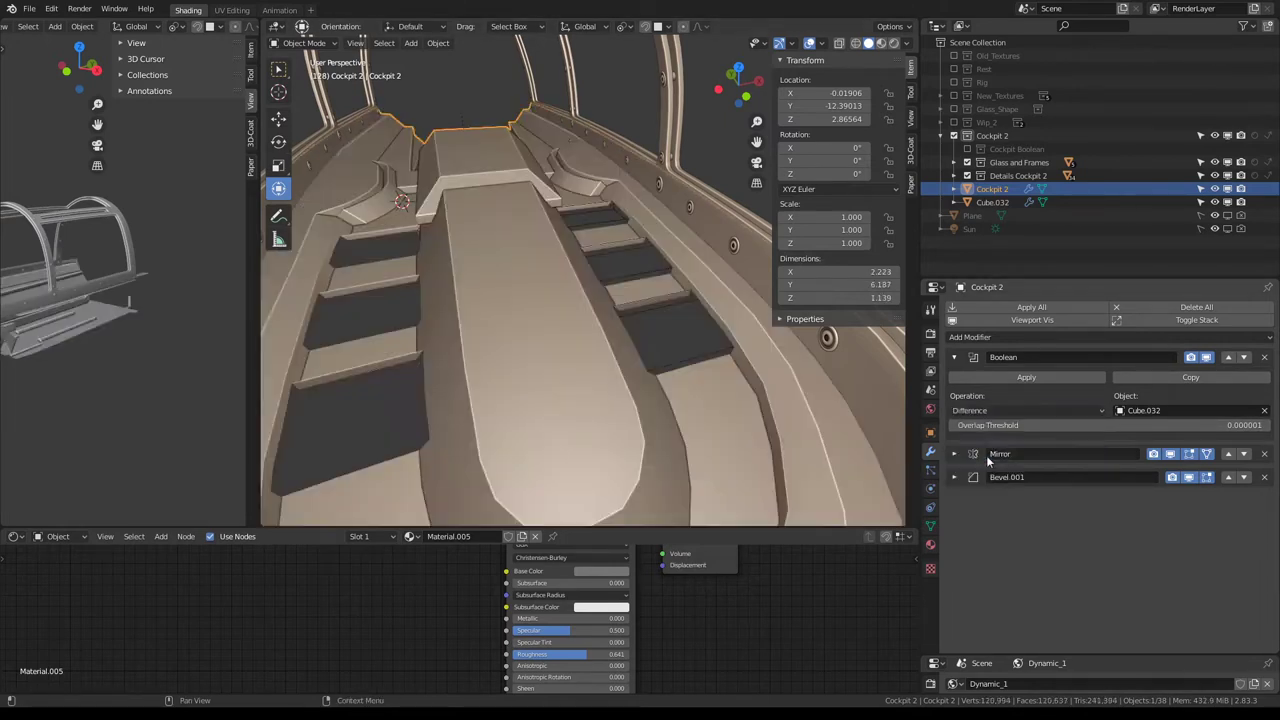
click(699, 360)
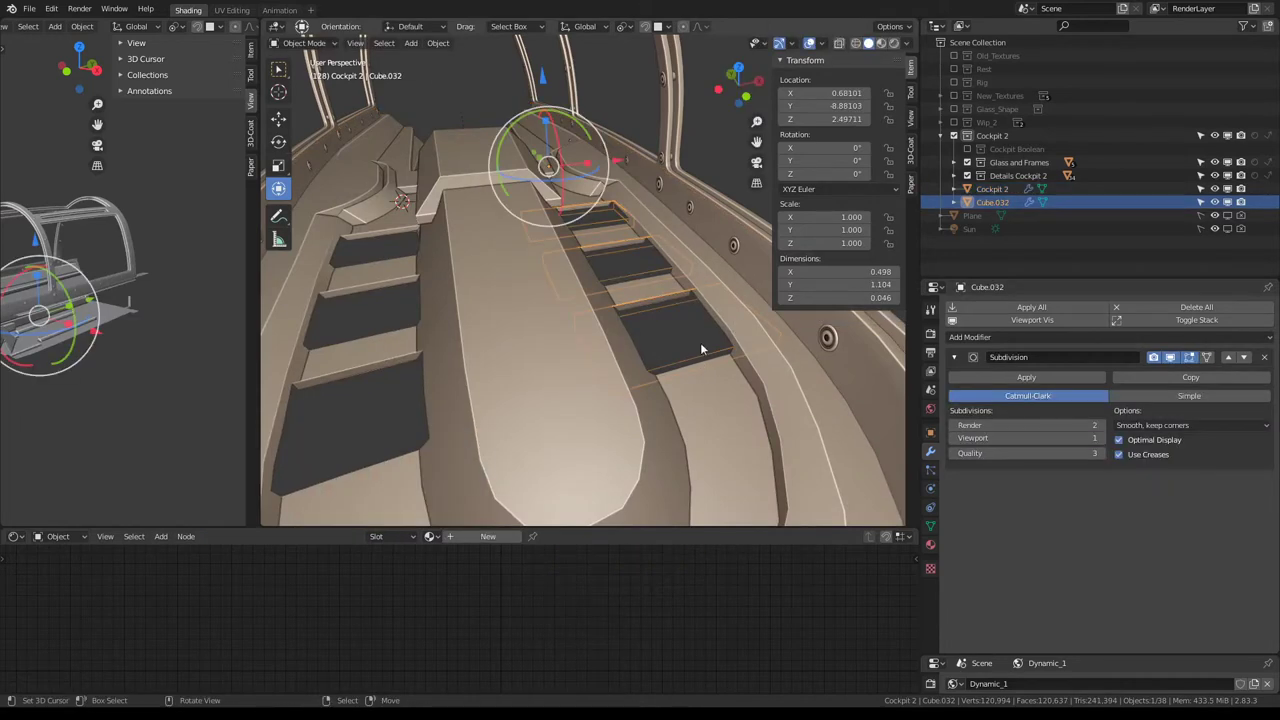
Select the Cube.032 cutter and recalculate its normals in Edit Mode.
click(699, 342)
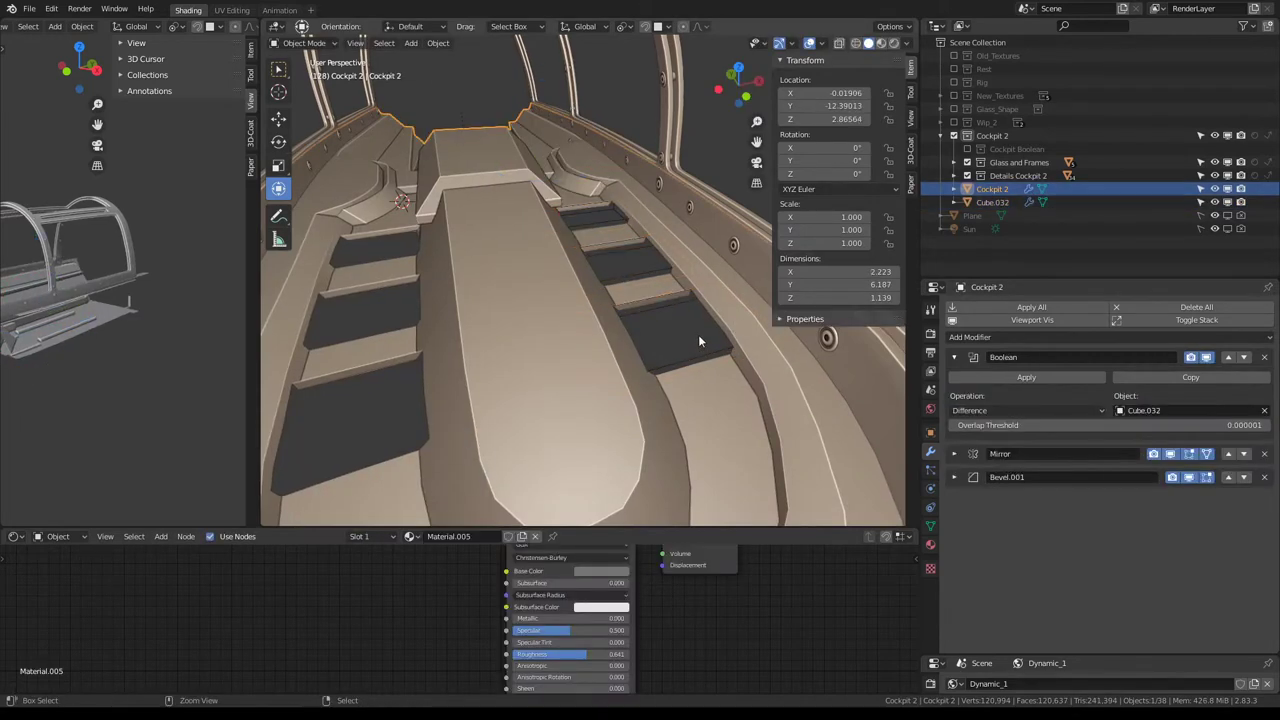
key(h)
key(alt+h)
click(699, 336)
key(Tab)
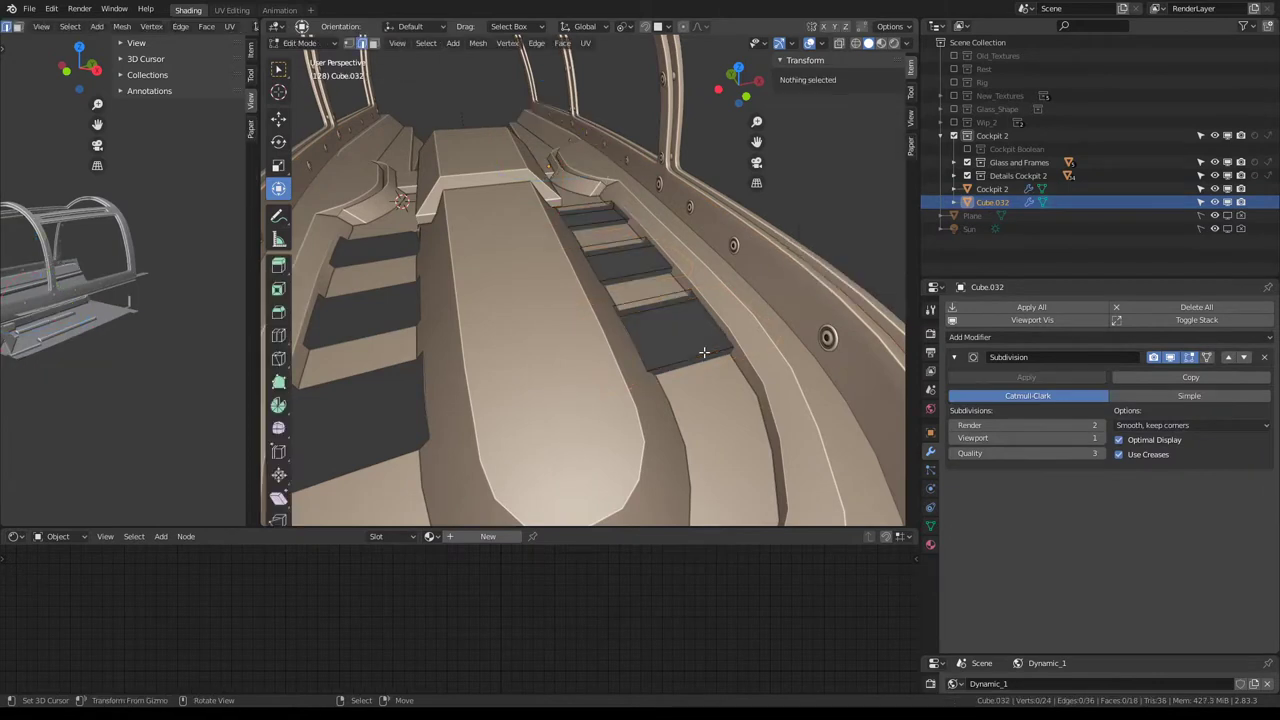
key(a)
key(shift+n)
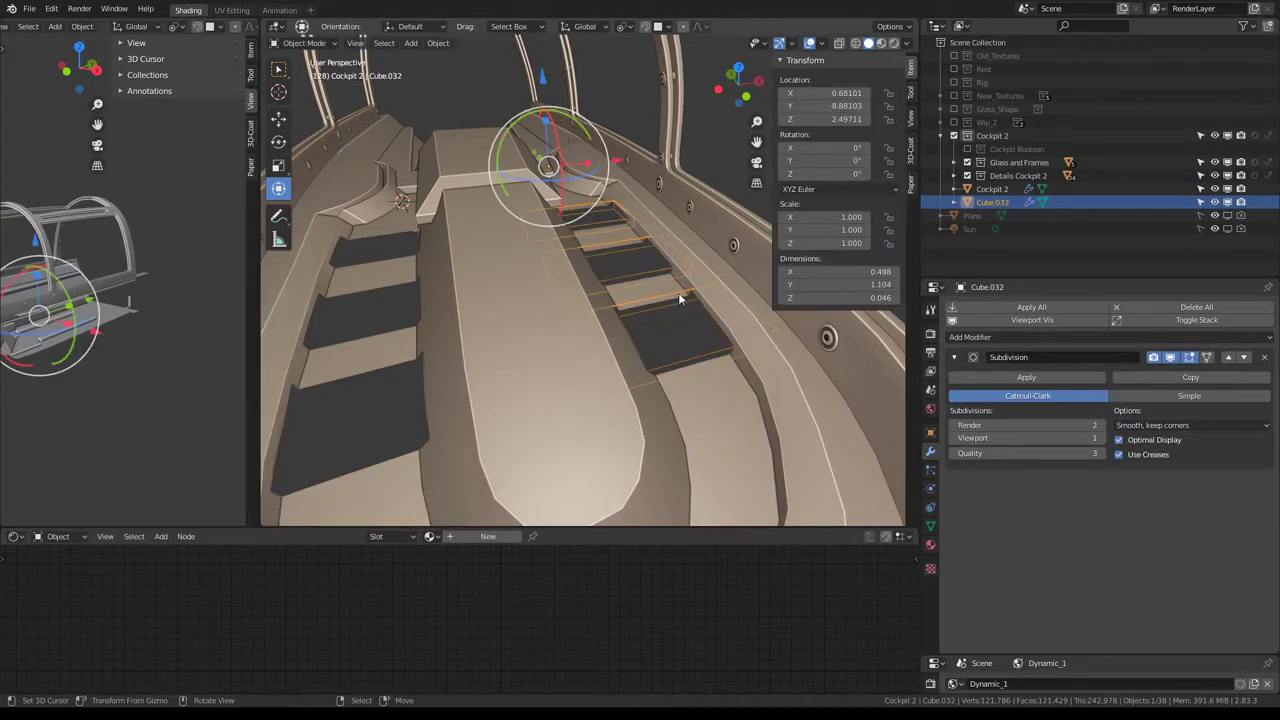
key(Tab)
Switch the cockpit Boolean to Intersect and recalculate Cube.032's normals with Inside enabled.
click(790, 348)
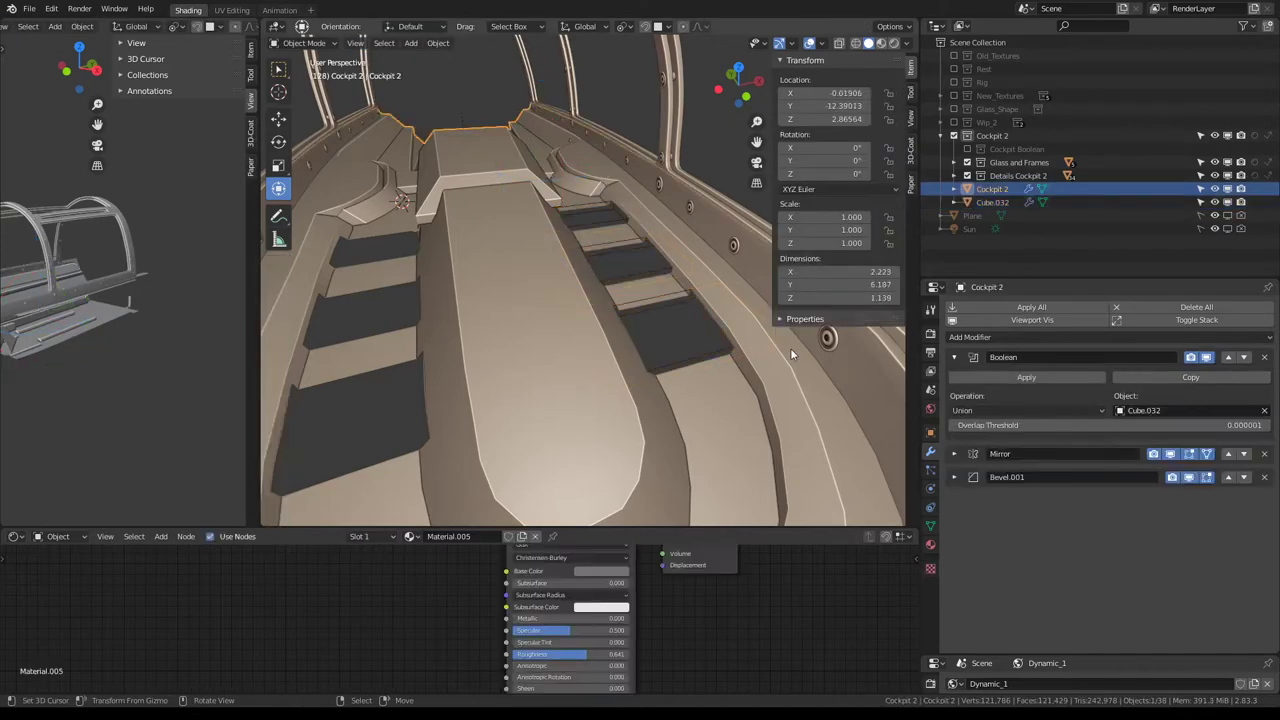
click(1035, 411)
click(1033, 425)
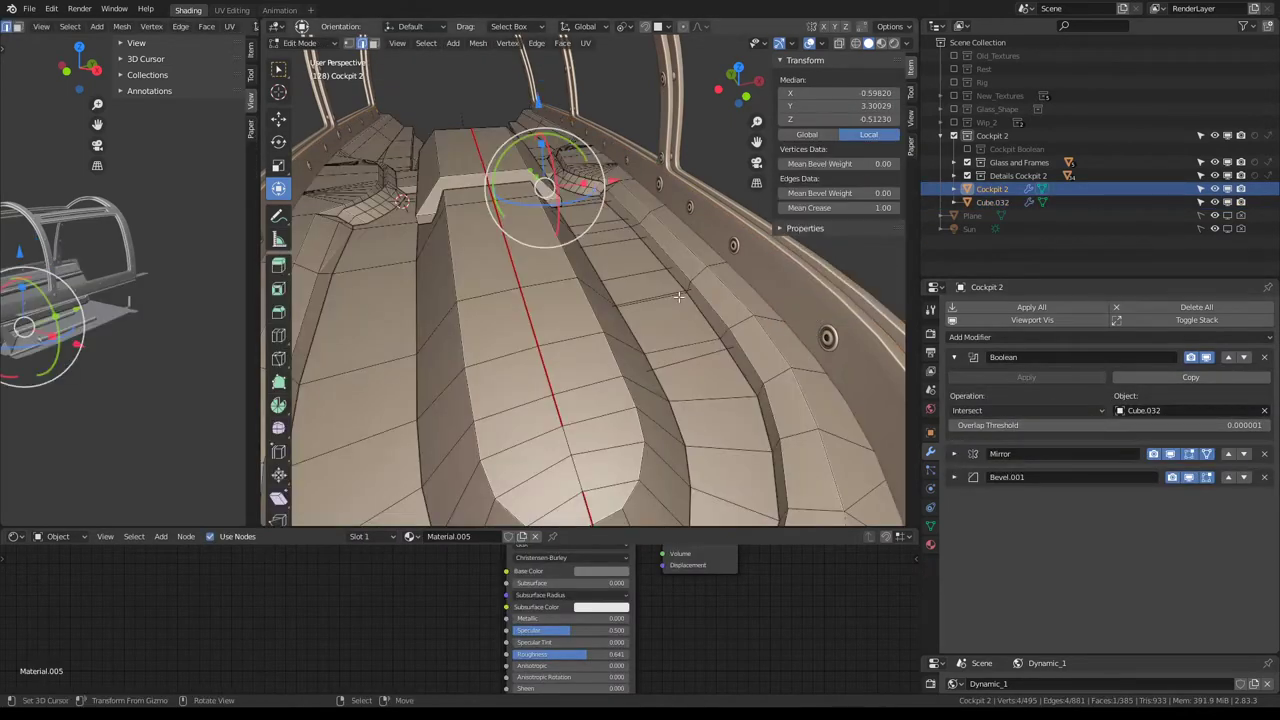
click(715, 289)
key(Tab)
key(a)
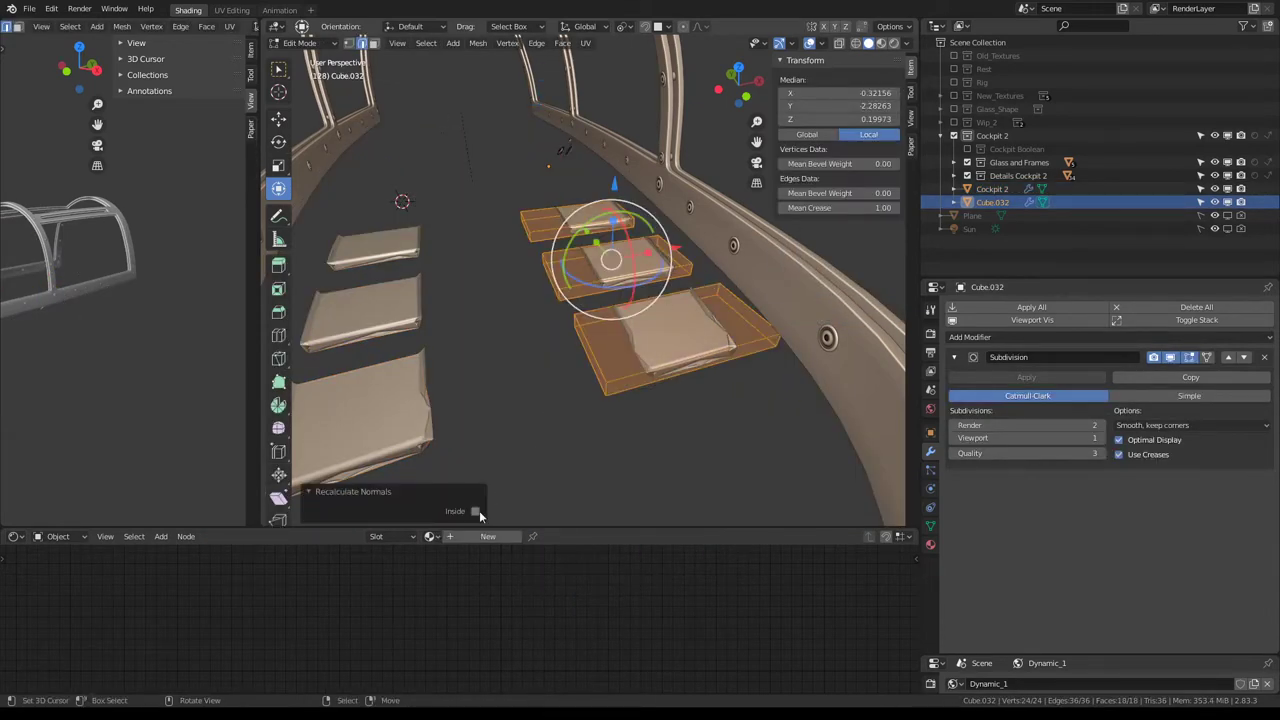
click(476, 512)
click(476, 512)
click(476, 512)
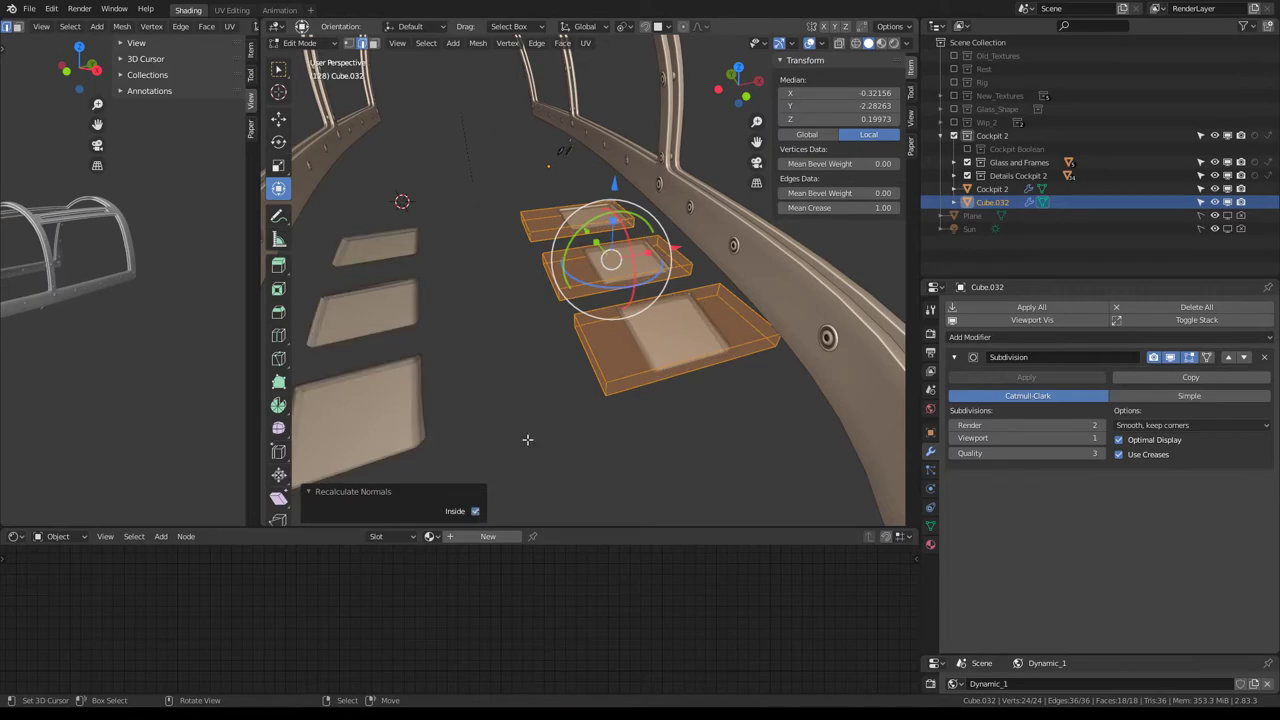
key(Tab)
Remove Cube.032's Subdivision modifier.
key(KP_Decimal)
middle_drag(605, 278, 655, 270)
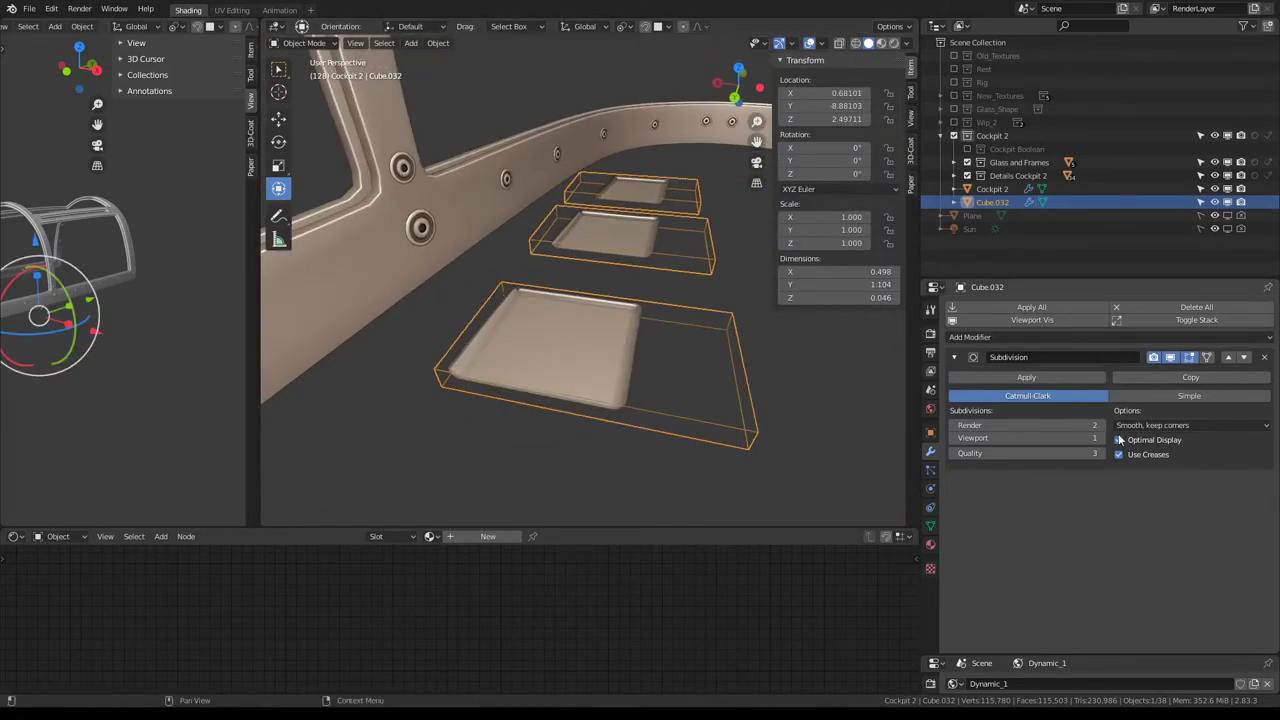
click(1267, 358)
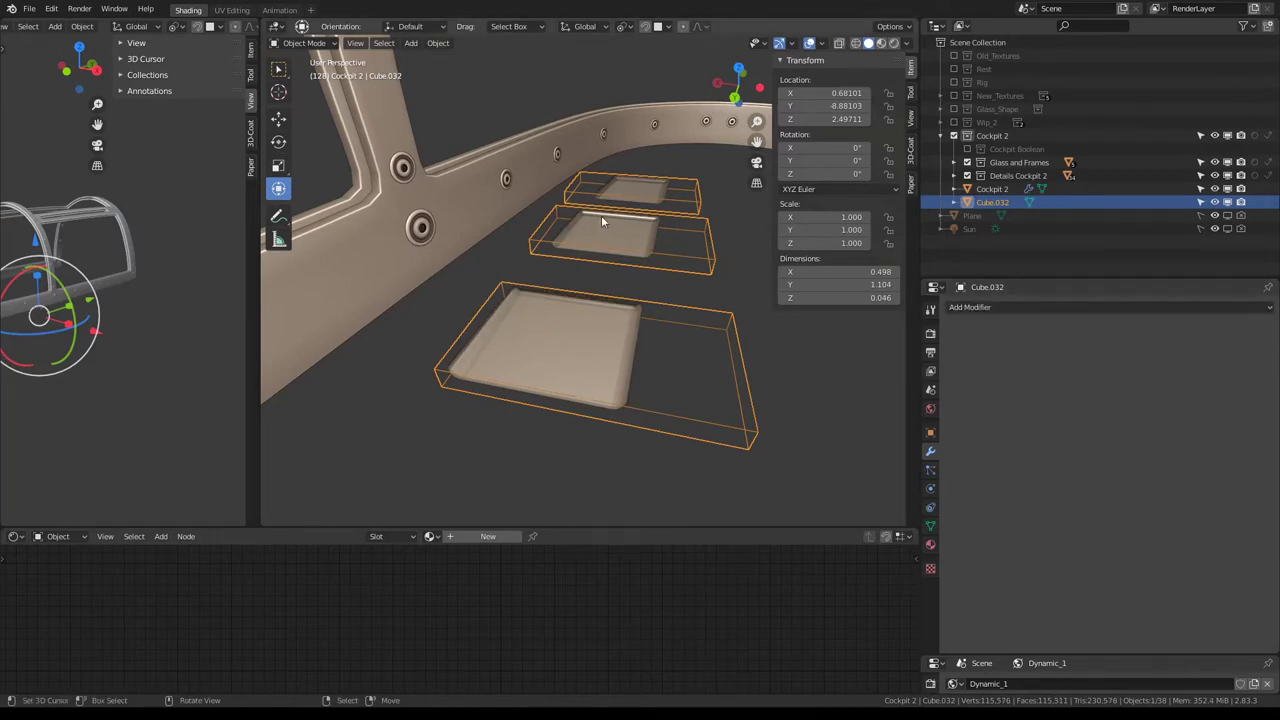
Select Cockpit 2 and set its Boolean Operation back to Difference.
click(604, 347)
click(977, 411)
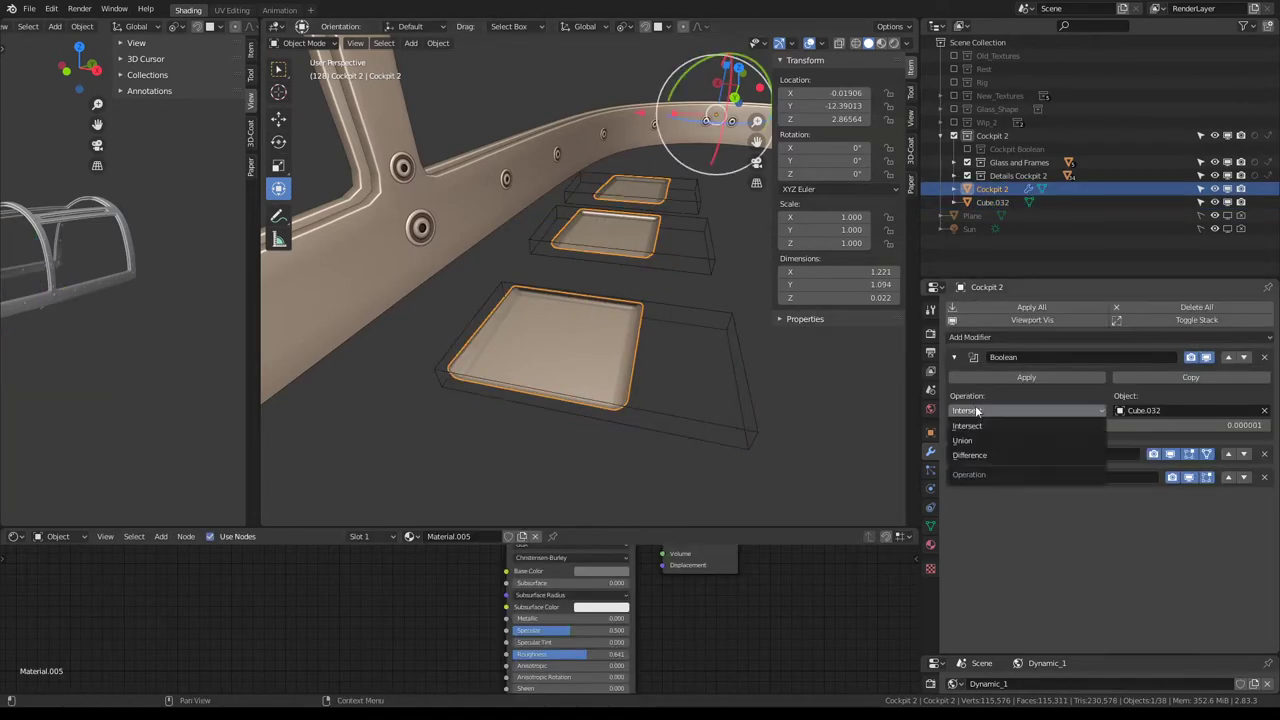
click(969, 455)
mouse_move(721, 291)
middle_down()
mouse_move(657, 408)
mouse_move(627, 292)
mouse_move(766, 352)
mouse_move(571, 334)
mouse_move(726, 247)
mouse_move(613, 310)
mouse_move(578, 356)
mouse_move(500, 340)
mouse_move(531, 360)
mouse_move(529, 282)
mouse_move(578, 243)
mouse_move(612, 273)
middle_up()
Select a floor-step edge loop in Edit Mode and isolate Cockpit 2 in Local View.
key(Tab)
alt+click(572, 231)
key(KP_Divide)
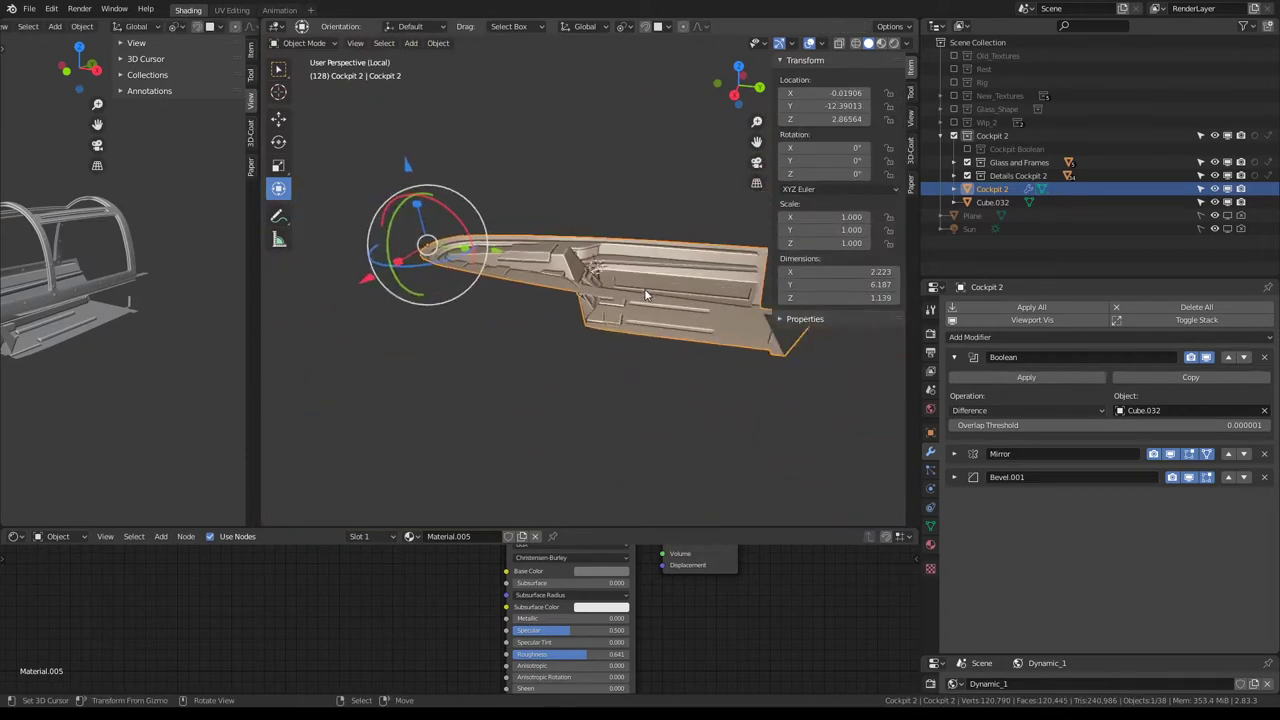
Maximize the 3D view and subdivide the selected faces via the Quick Favorites menu.
key(KP_Decimal)
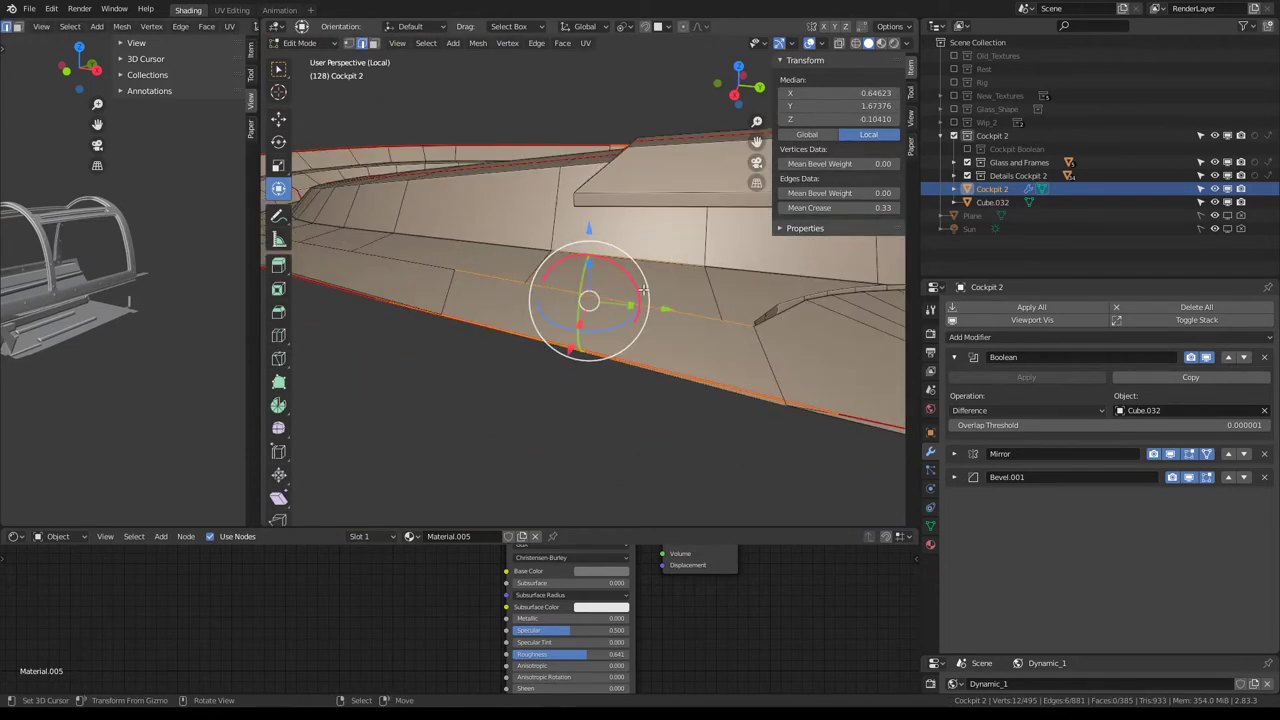
key(ctrl+space)
mouse_move(689, 190)
middle_down()
mouse_move(714, 294)
mouse_move(751, 317)
mouse_move(573, 415)
middle_up()
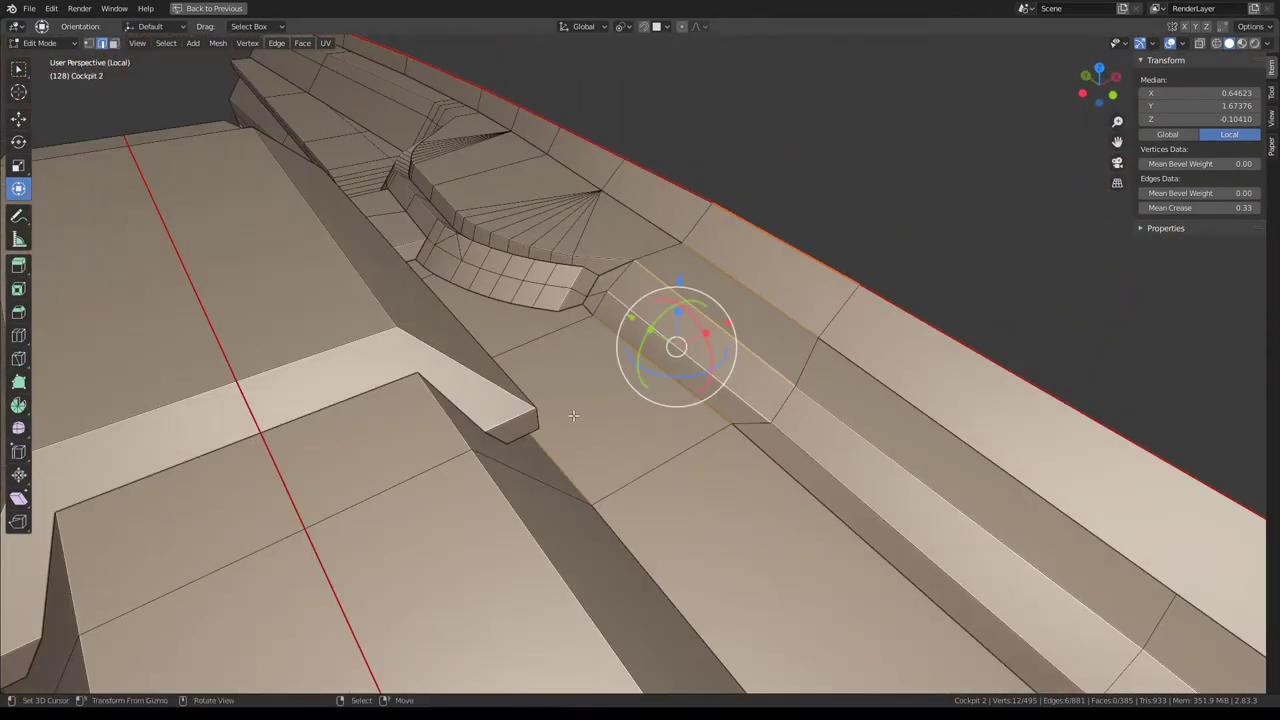
mouse_move(676, 391)
middle_down()
mouse_move(732, 254)
mouse_move(666, 289)
mouse_move(666, 211)
mouse_move(593, 280)
middle_up()
key(q)
click(672, 241)
Add and position a vertical edge loop across the new faces.
middle_drag(578, 270, 586, 276)
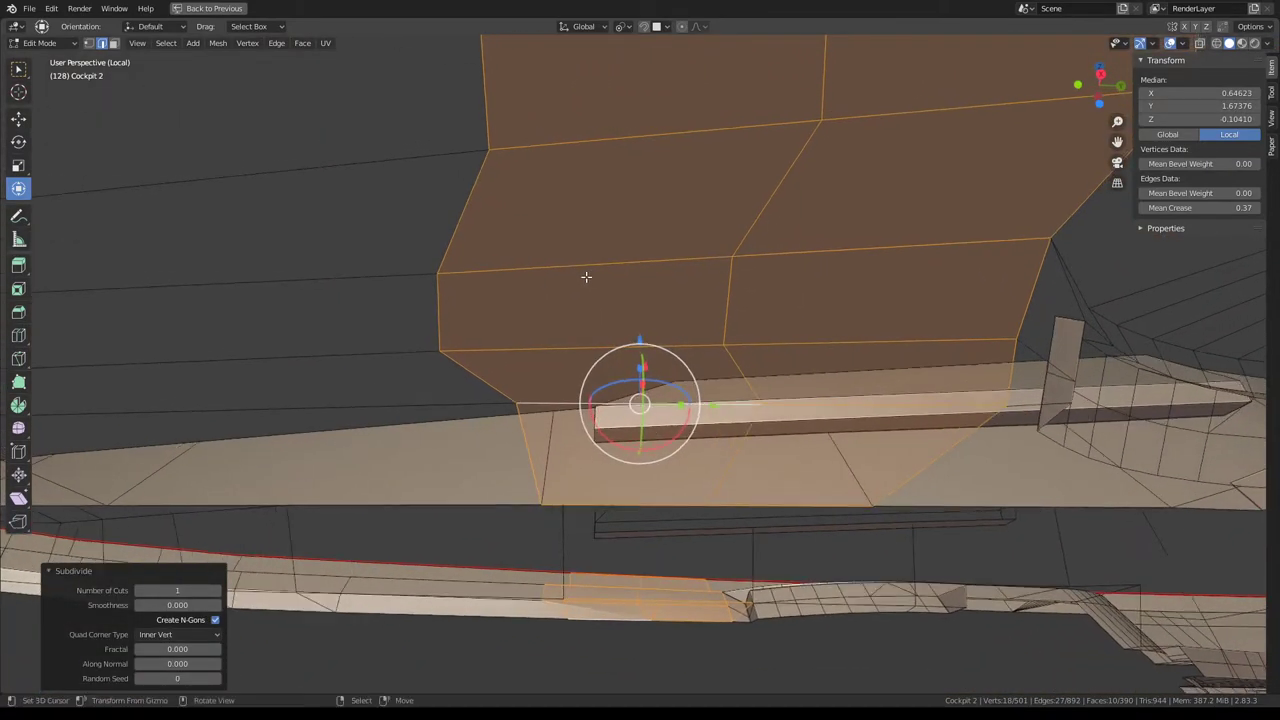
key(alt+a)
key(ctrl+r)
click(826, 386)
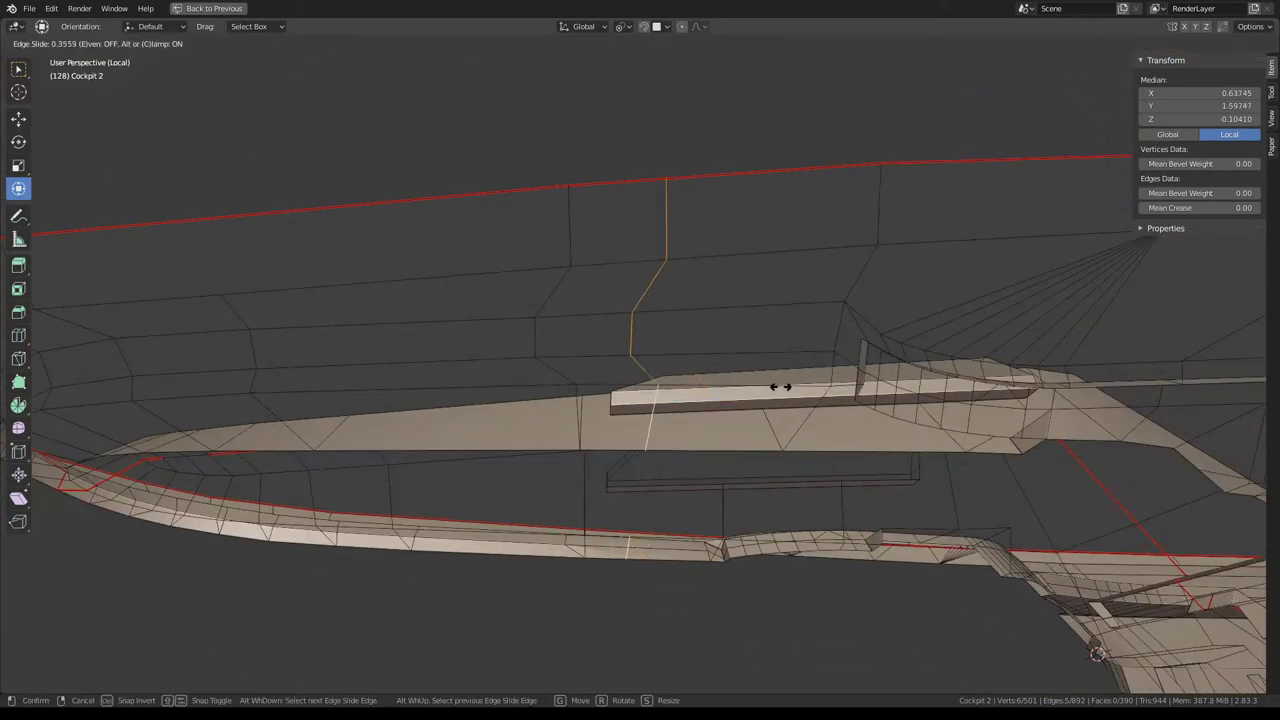
click(748, 390)
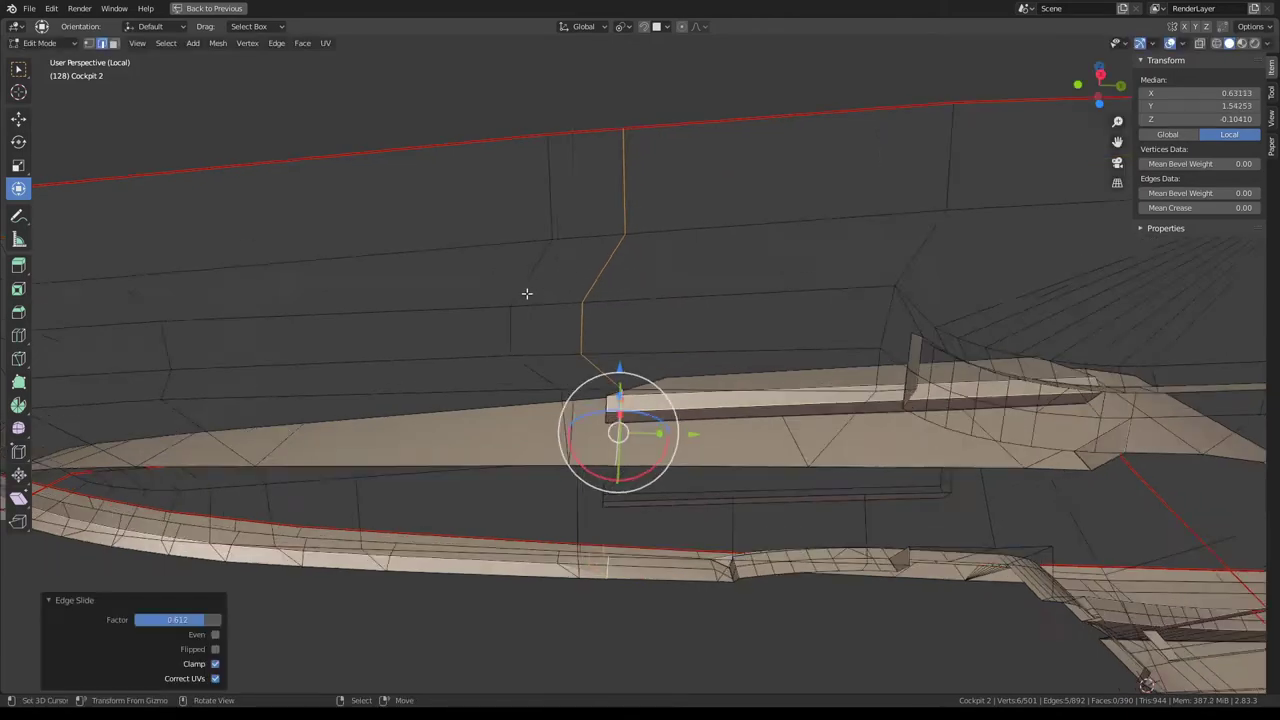
Make two knife cuts across the hull beside the raised console block.
middle_drag(526, 289, 722, 408)
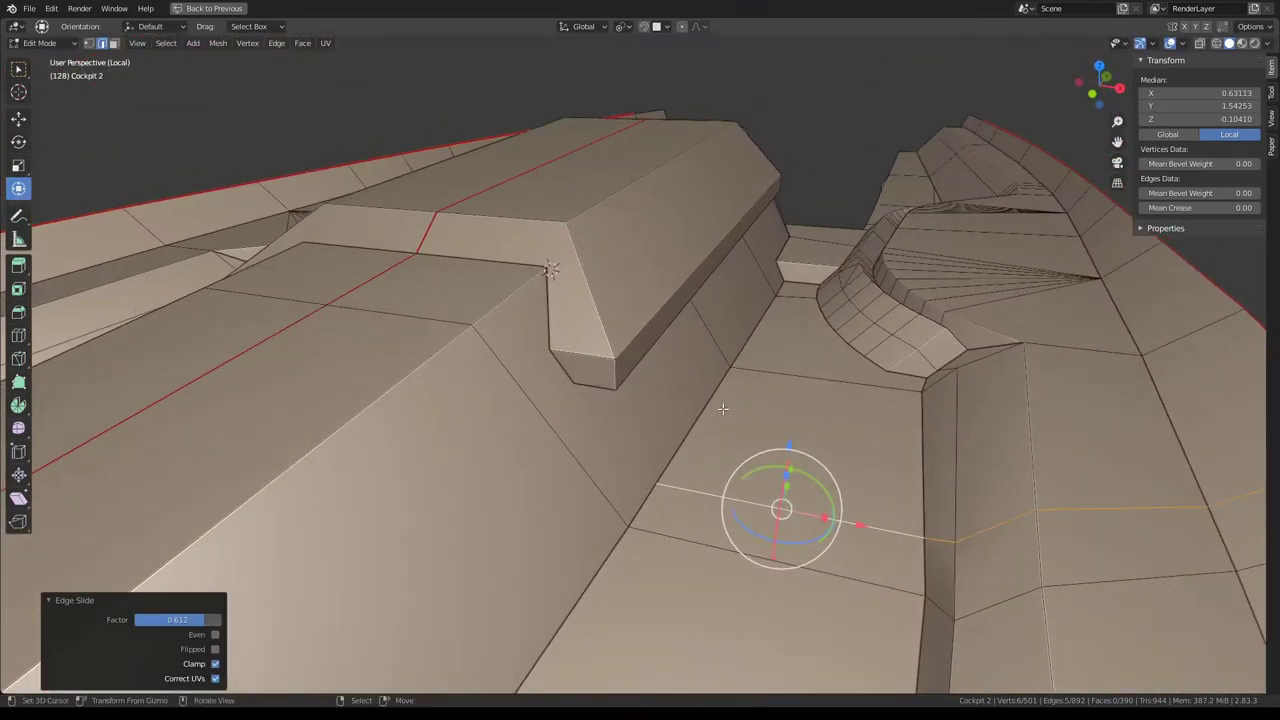
key(k)
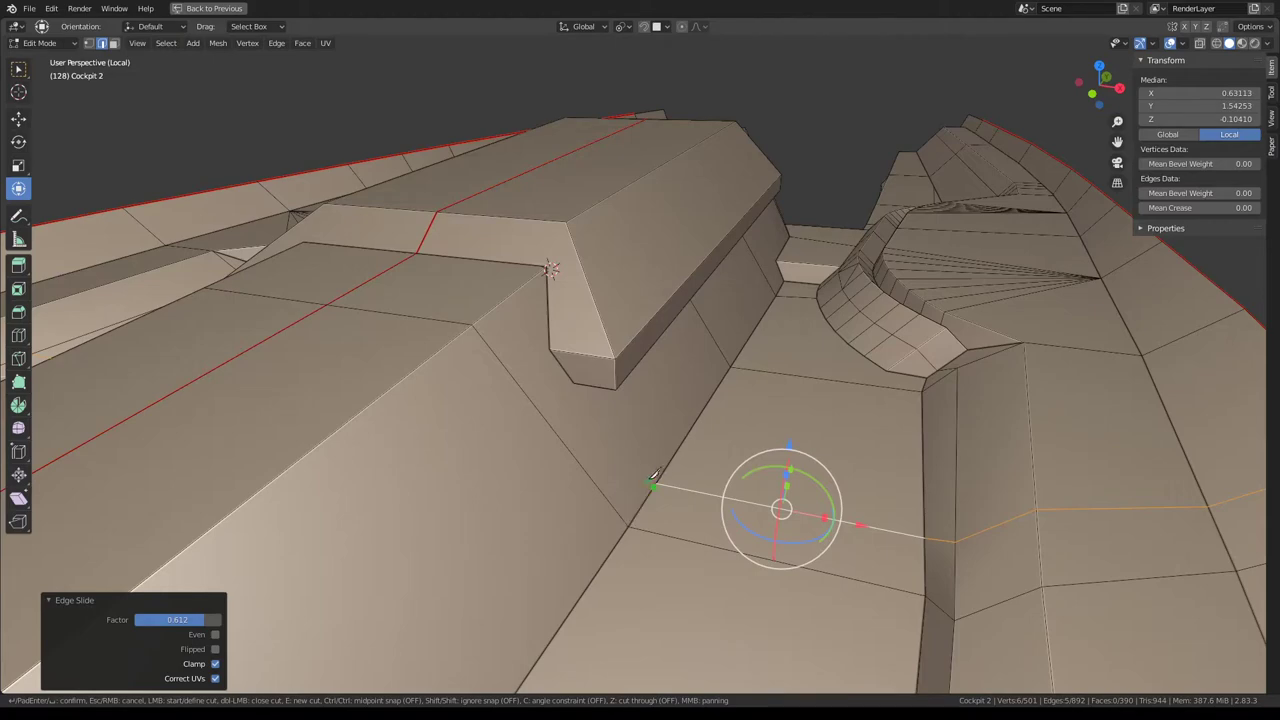
click(573, 380)
key(Return)
middle_drag(566, 383, 526, 398)
key(k)
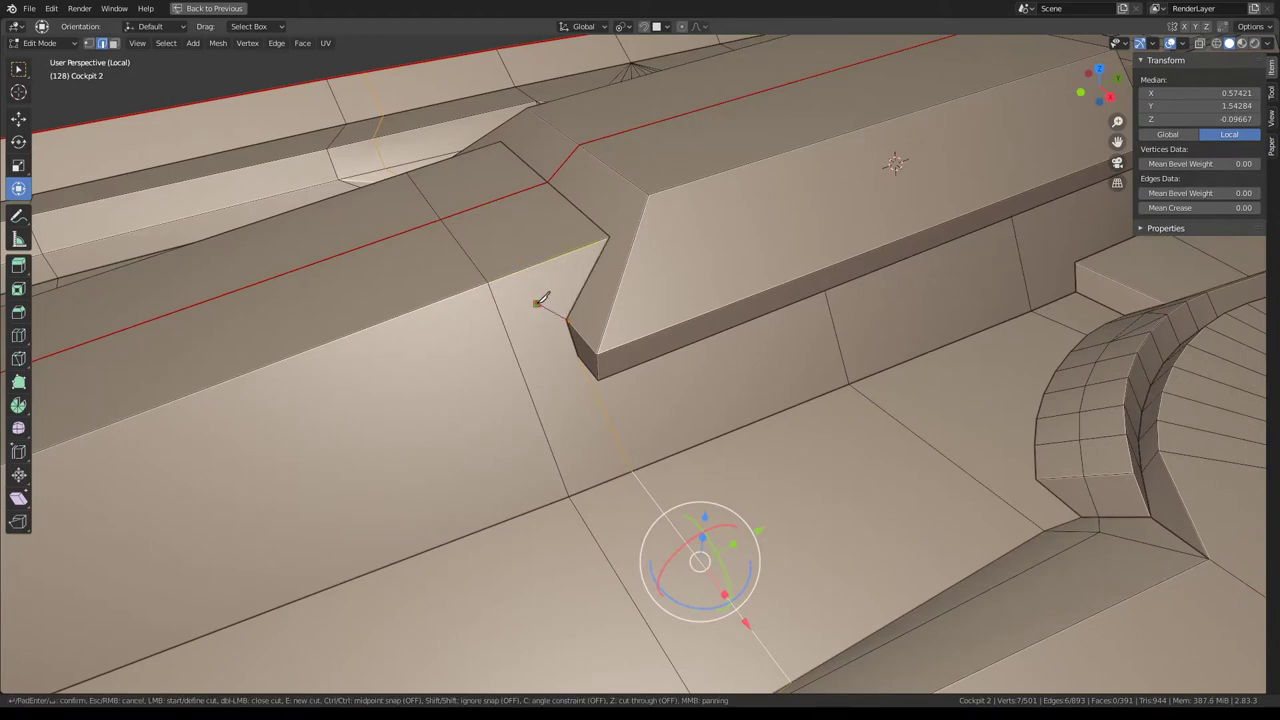
right_click(487, 200)
key(Return)
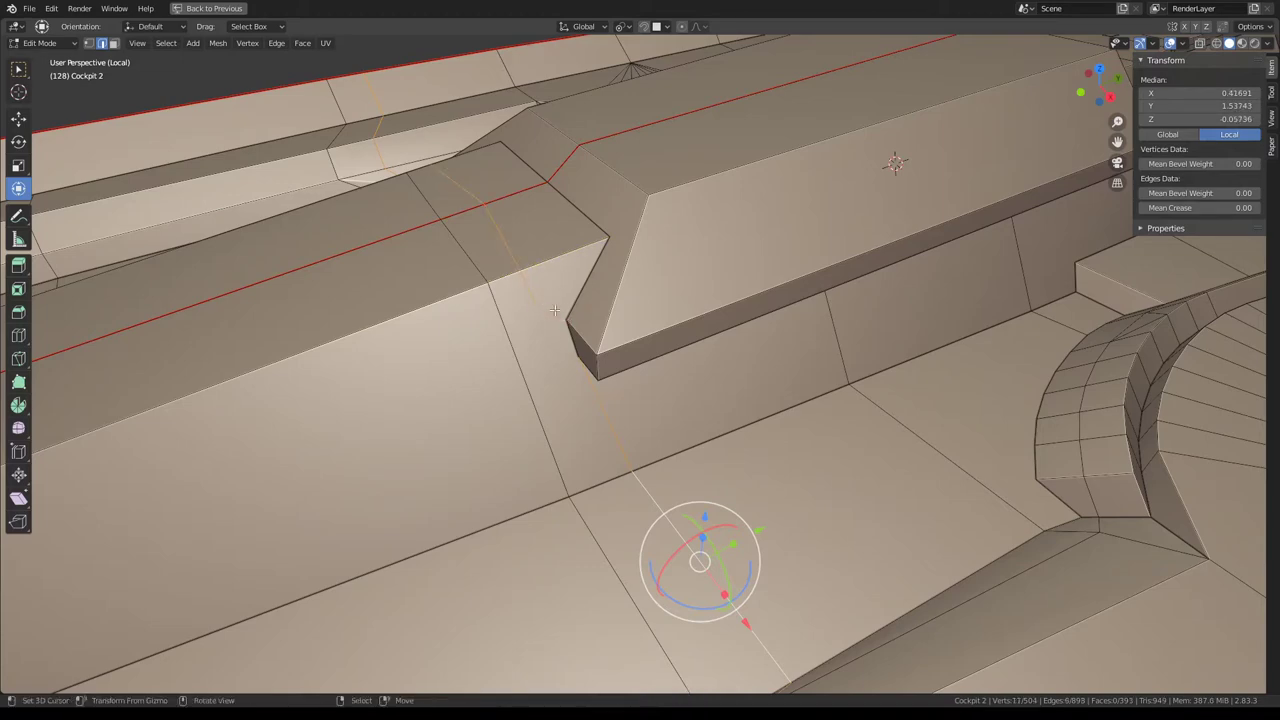
Select the edge ring along the console step.
mouse_move(555, 310)
middle_down()
mouse_move(679, 375)
mouse_move(851, 332)
middle_up()
click(851, 332)
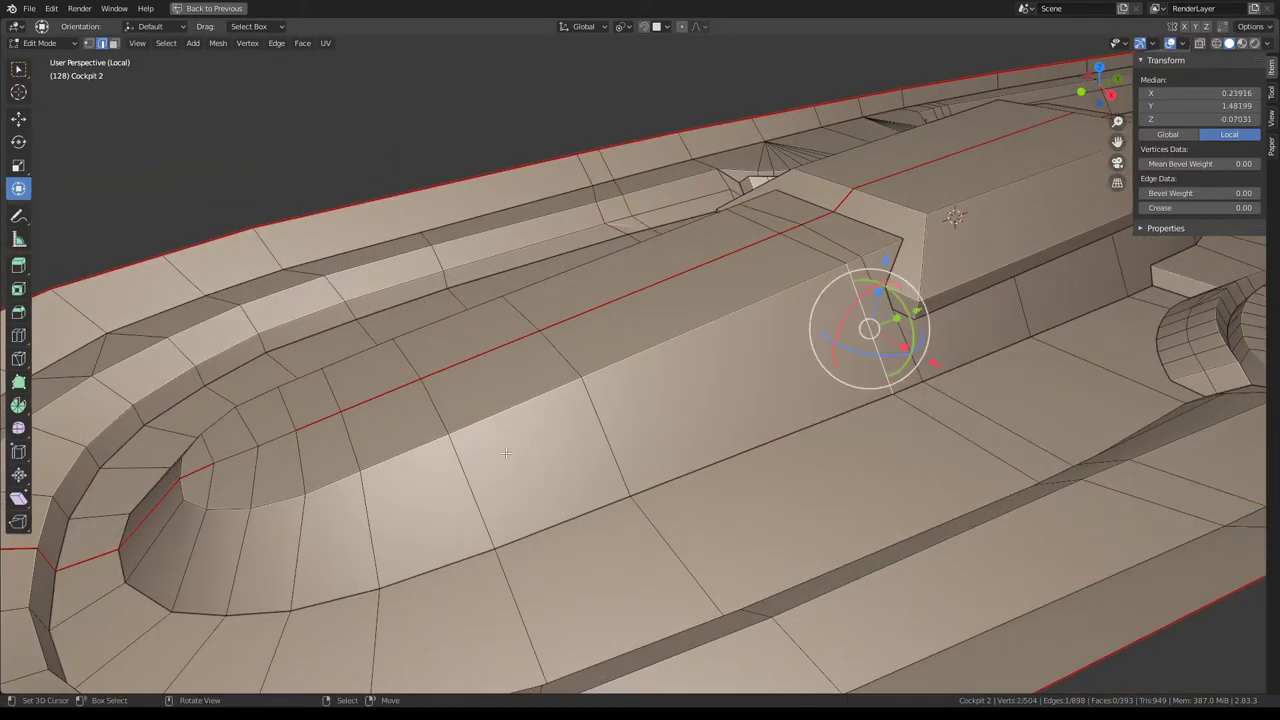
ctrl+alt+click(159, 519)
shift+middle_drag(852, 381, 697, 310)
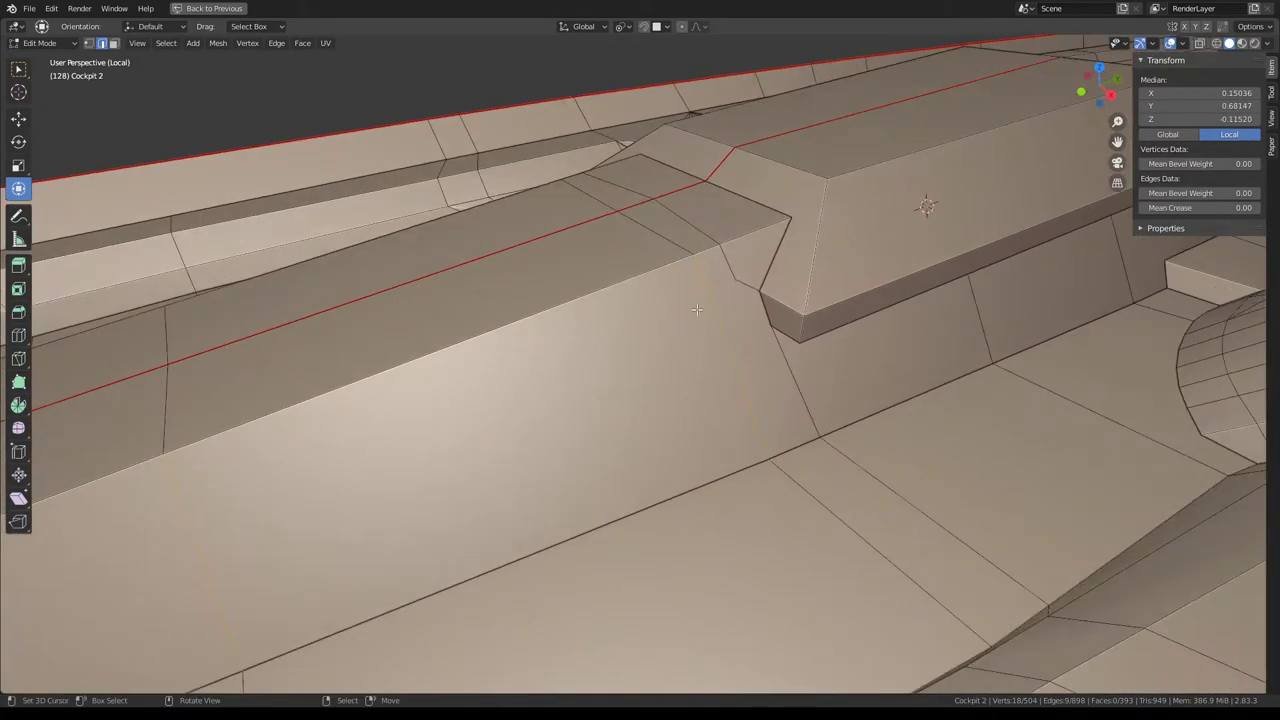
Subdivide the edge ring on the long sloped console face and edge-slide the new loop into position.
right_click(862, 299)
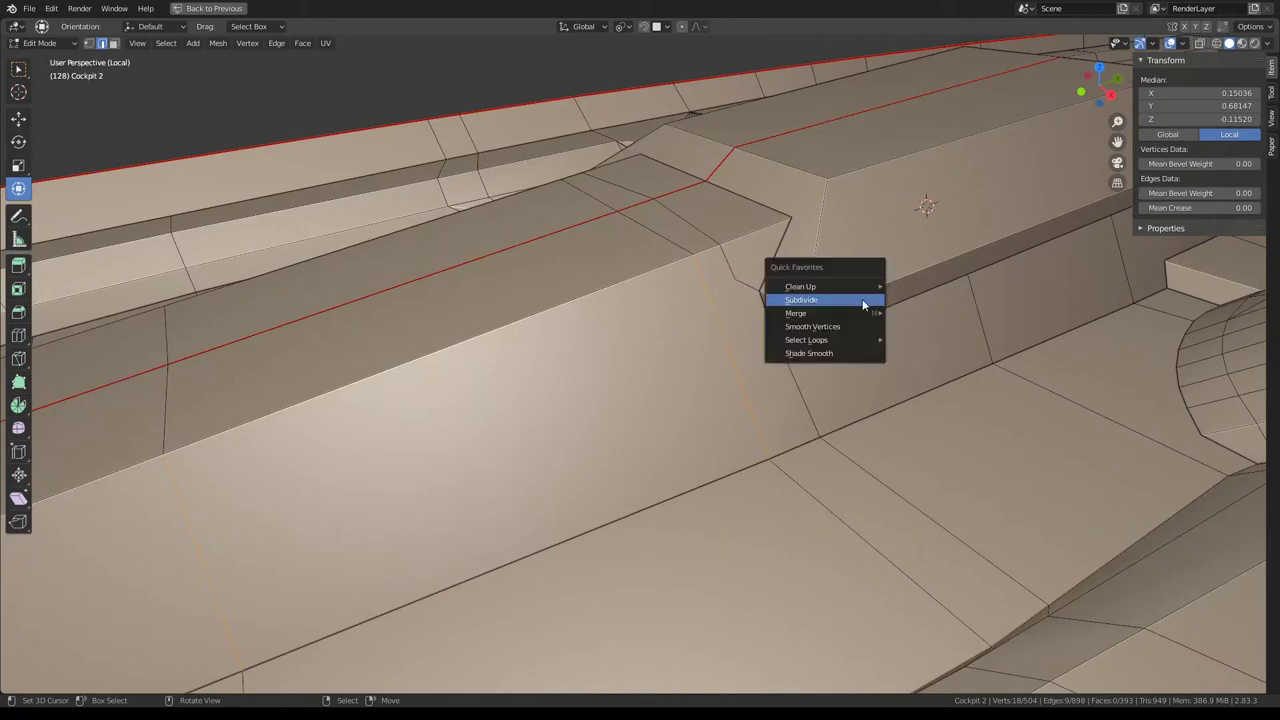
click(862, 300)
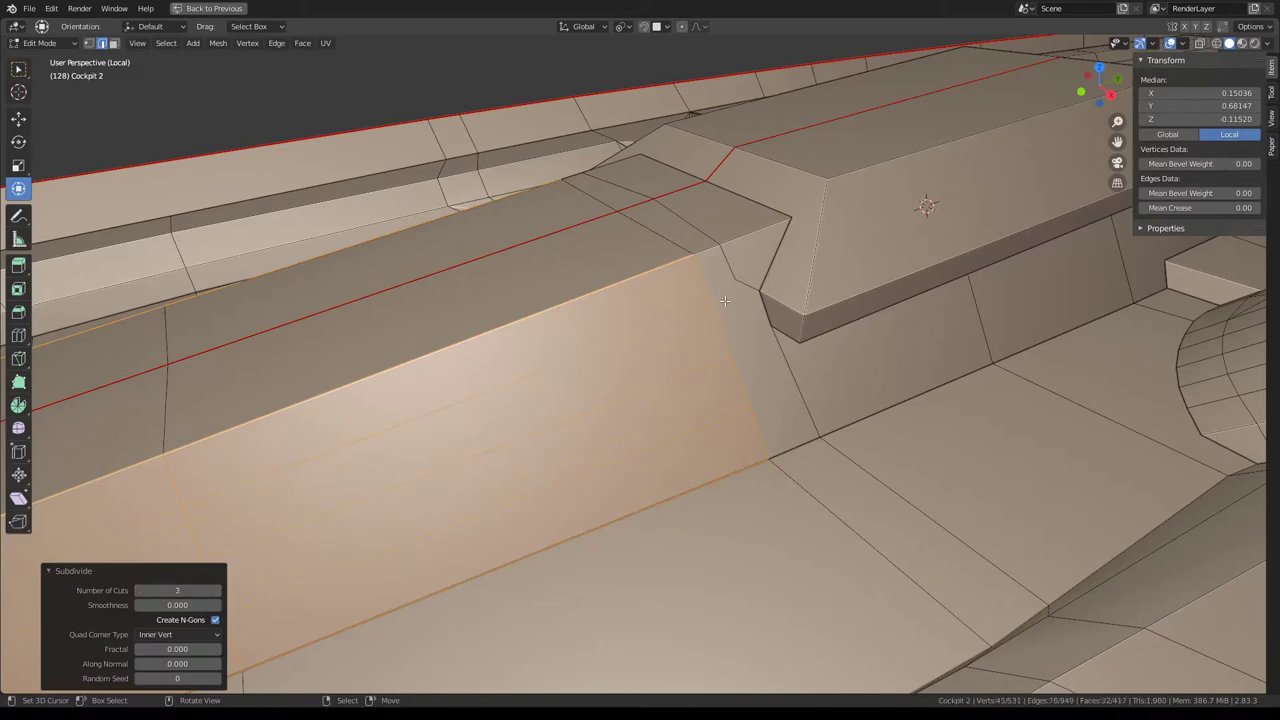
alt+click(688, 311)
key(g)
key(g)
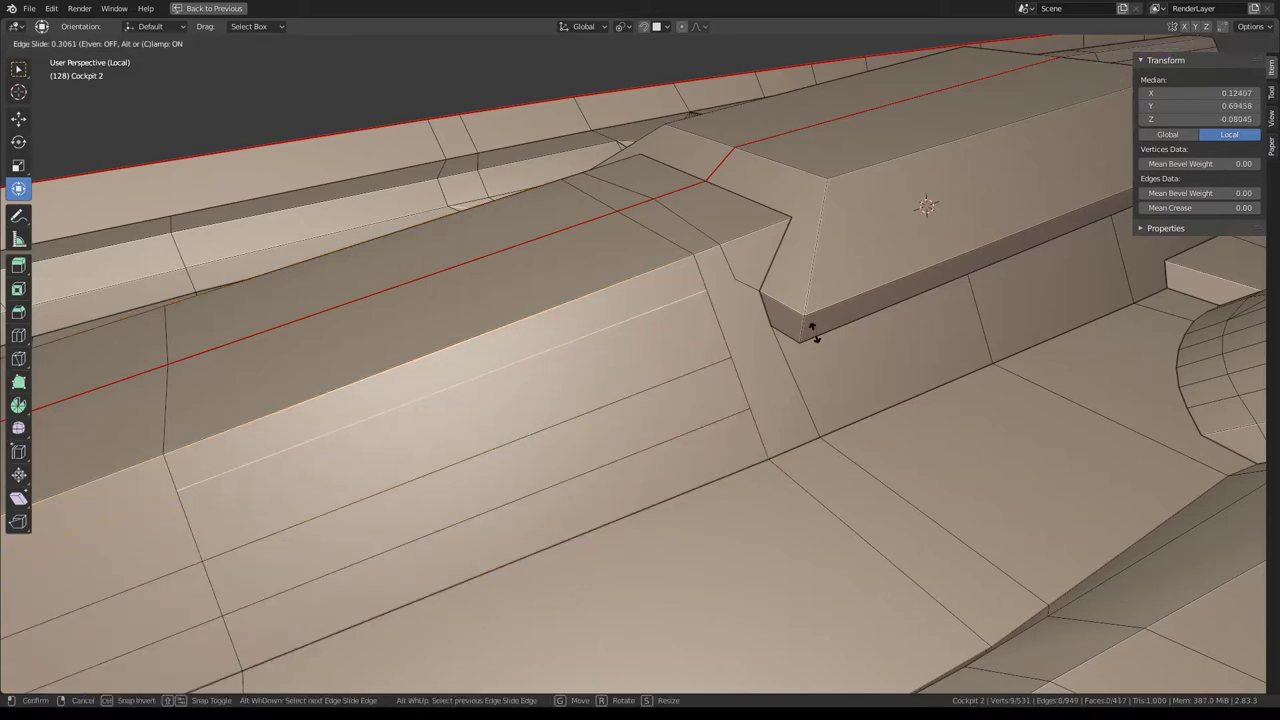
click(812, 332)
scroll(812, 332, down, 5)
scroll(731, 315, up, 3)
scroll(731, 315, up, 2)
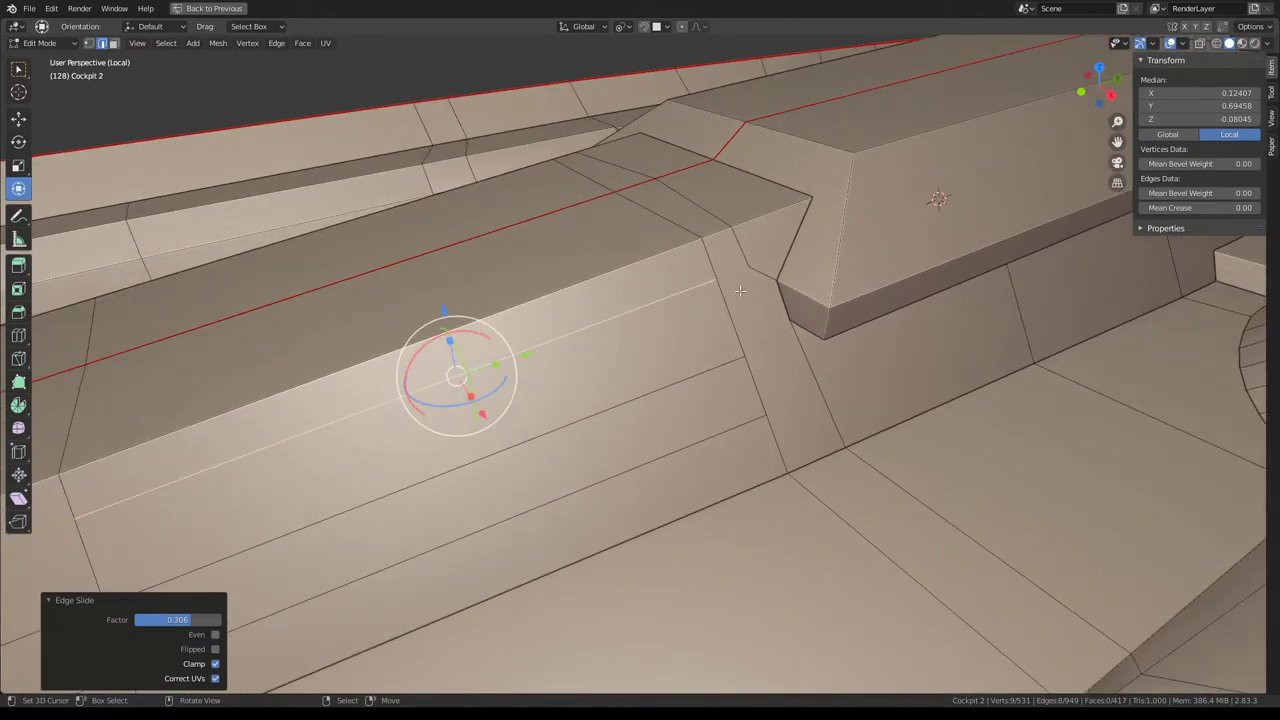
Knife-cut new edges across the sloped face to the corner beside the raised block.
key(k)
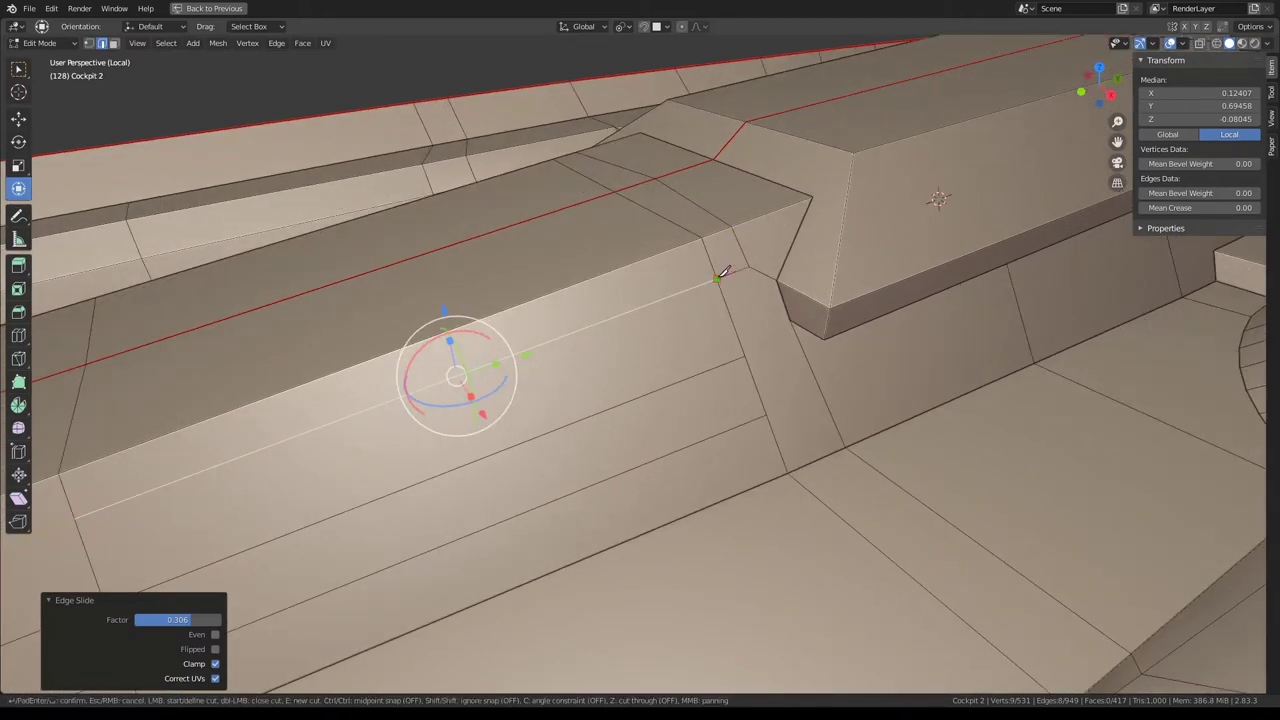
key(Return)
key(k)
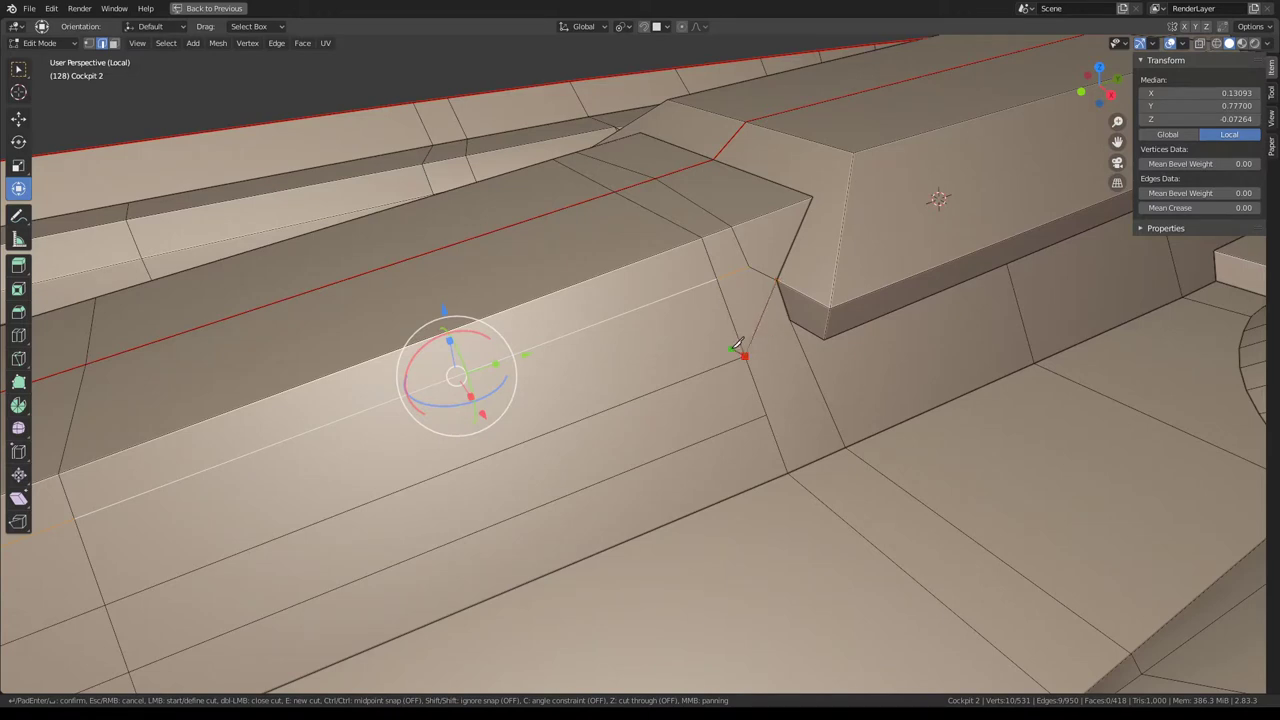
key(Return)
key(k)
click(767, 412)
key(Return)
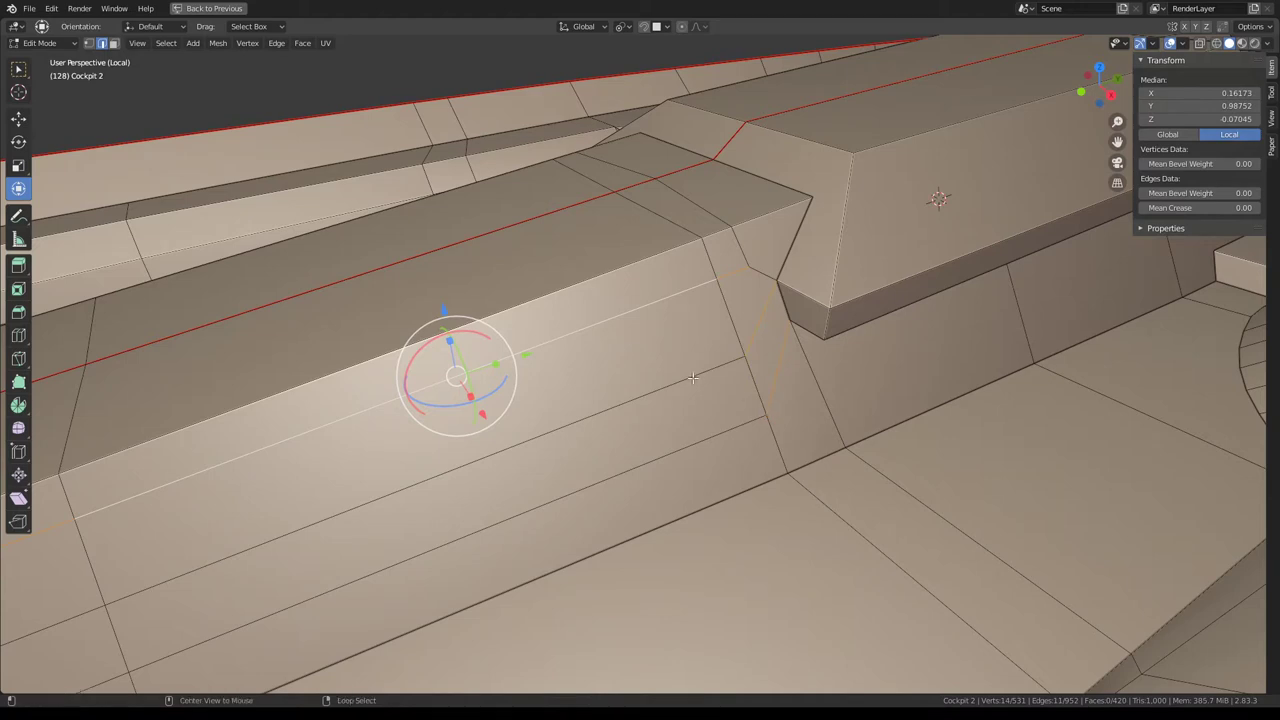
Re-slide the lower edge loop on the sloped face to a better position.
alt+click(693, 377)
key(g)
key(g)
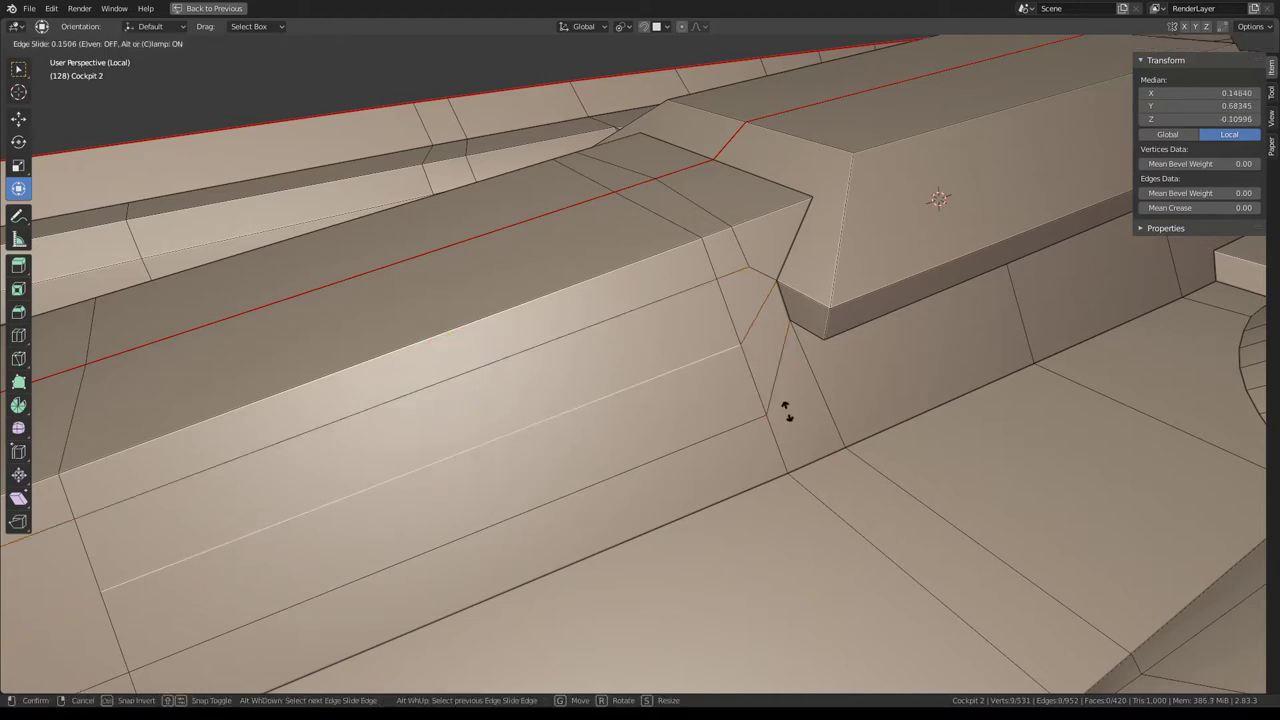
click(776, 390)
key(ctrl+z)
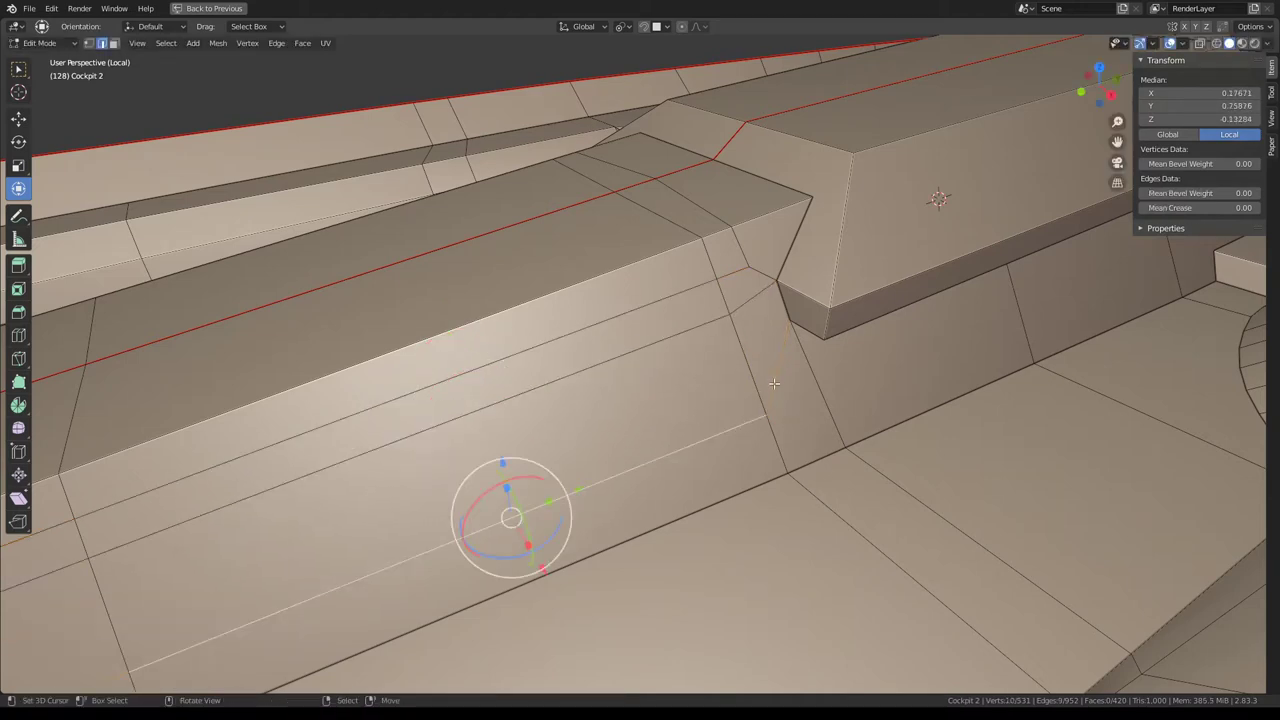
key(g)
key(g)
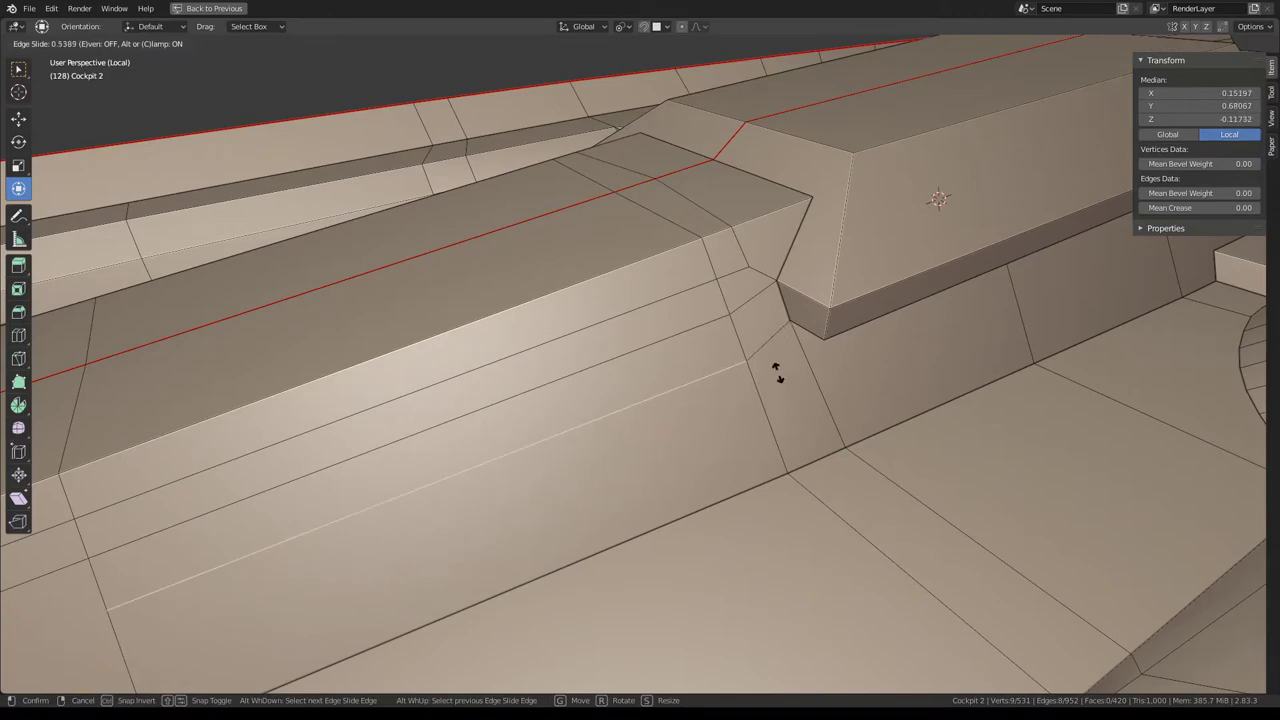
click(777, 369)
mouse_move(777, 369)
middle_down()
mouse_move(598, 366)
mouse_move(714, 300)
middle_up()
Edge-slide the vertical edge on the upper ledge and check its shading in Object Mode.
key(Tab)
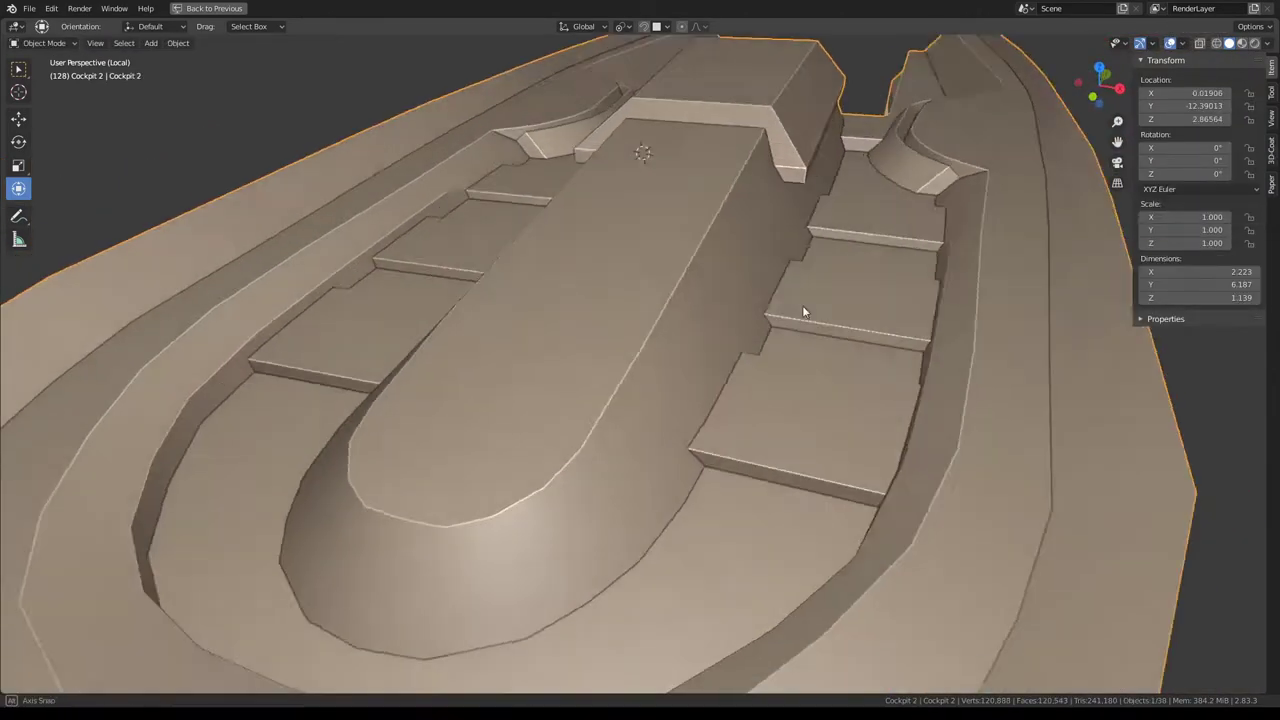
middle_drag(802, 305, 838, 320)
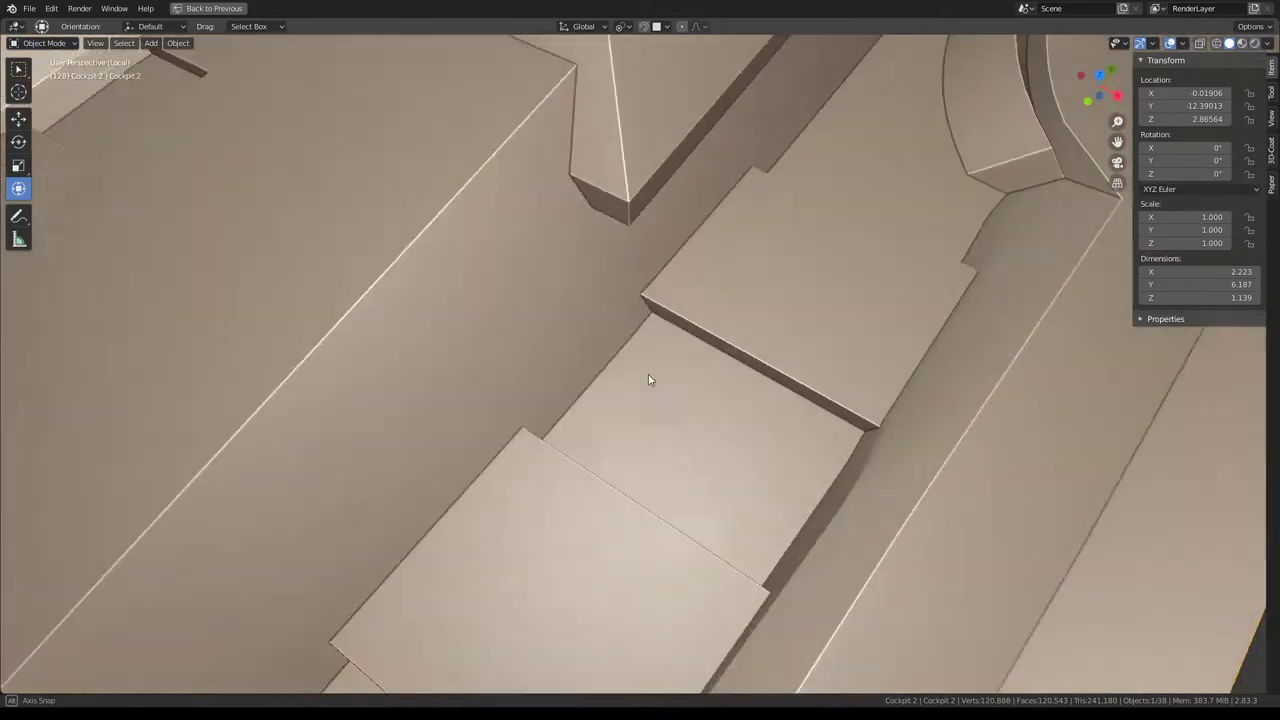
mouse_move(648, 378)
middle_down()
mouse_move(766, 373)
mouse_move(811, 354)
mouse_move(737, 309)
mouse_move(786, 319)
middle_up()
mouse_move(714, 374)
middle_down()
mouse_move(774, 360)
mouse_move(773, 328)
middle_up()
key(Tab)
click(735, 307)
key(g)
key(g)
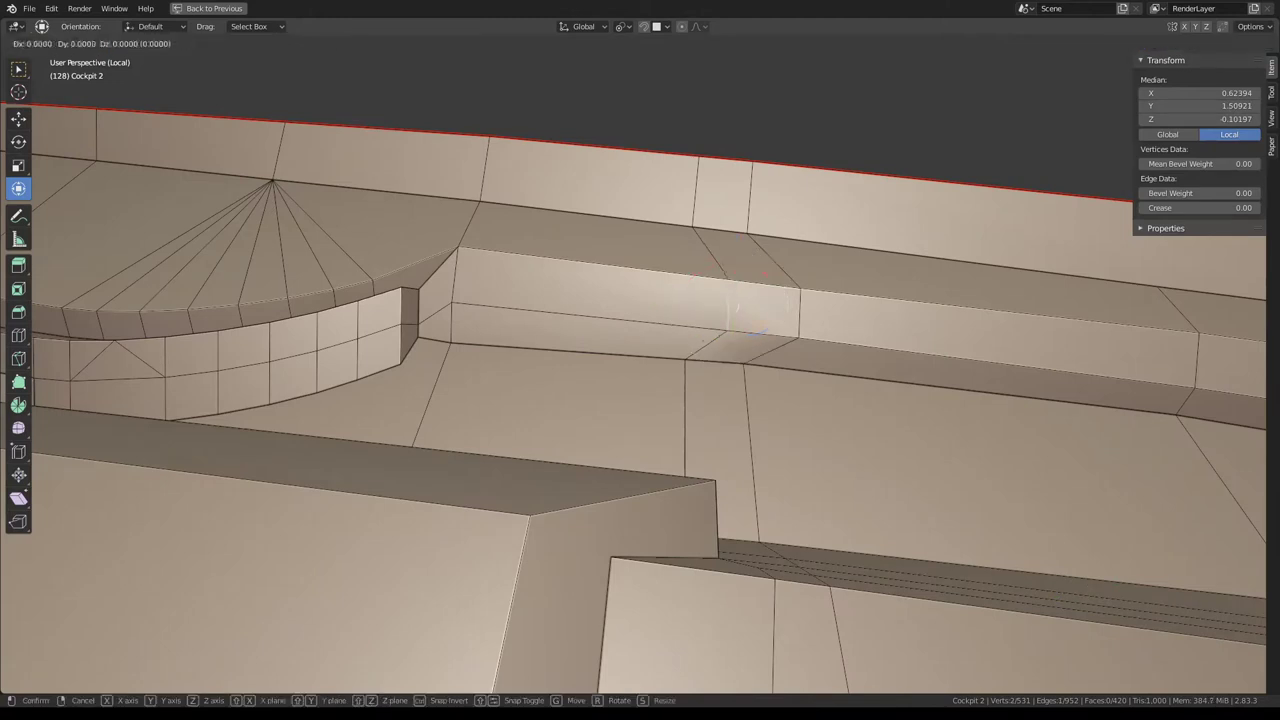
click(837, 328)
key(Tab)
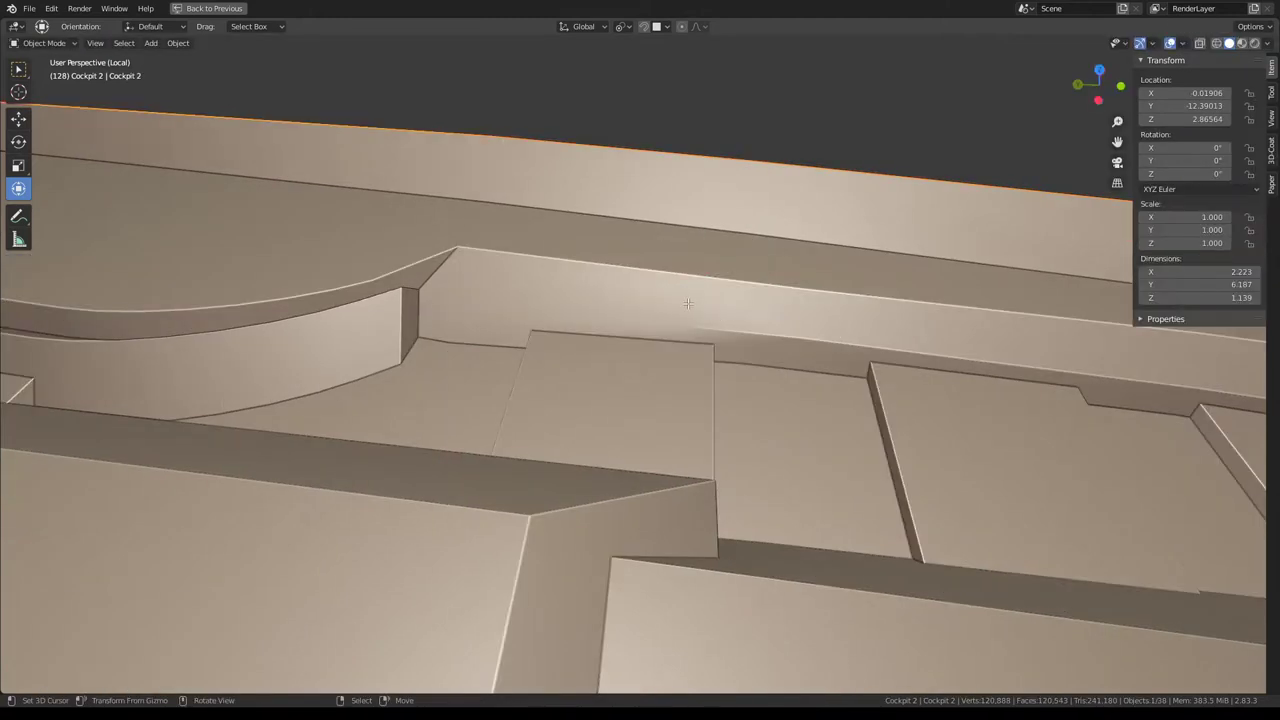
Re-slide the ledge edge, recheck the shading, and zoom back onto the ledge in Edit Mode.
key(Tab)
key(g)
key(g)
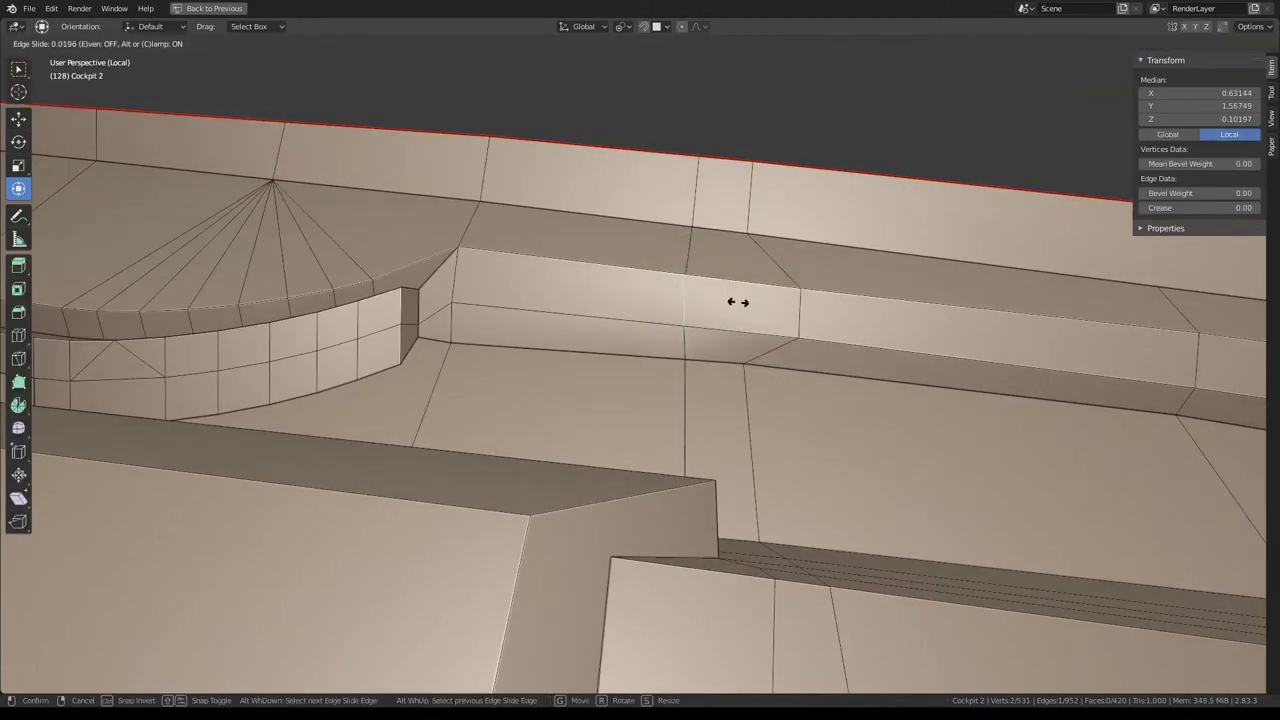
click(738, 307)
key(Tab)
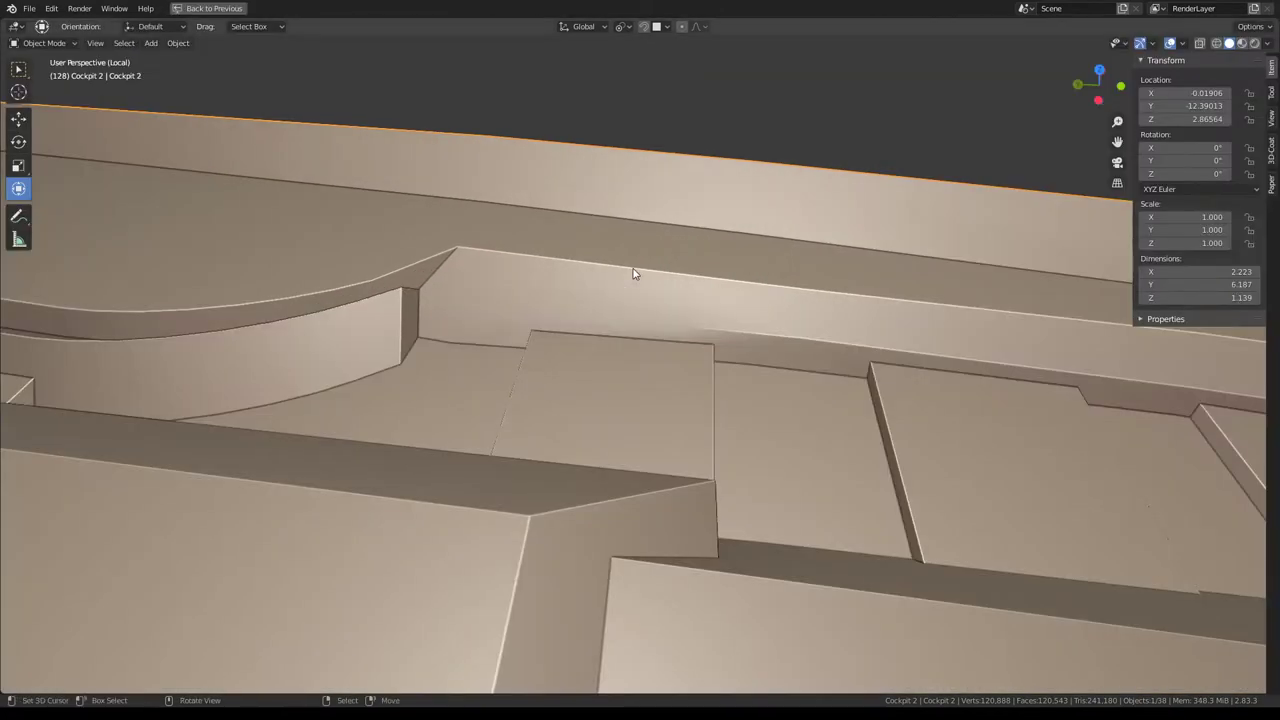
key(Tab)
mouse_move(633, 273)
middle_down()
mouse_move(795, 376)
mouse_move(759, 378)
mouse_move(663, 329)
mouse_move(809, 363)
mouse_move(883, 320)
mouse_move(811, 401)
mouse_move(813, 348)
middle_up()
scroll(813, 348, up, 1)
scroll(813, 348, up, 2)
scroll(737, 300, up, 2)
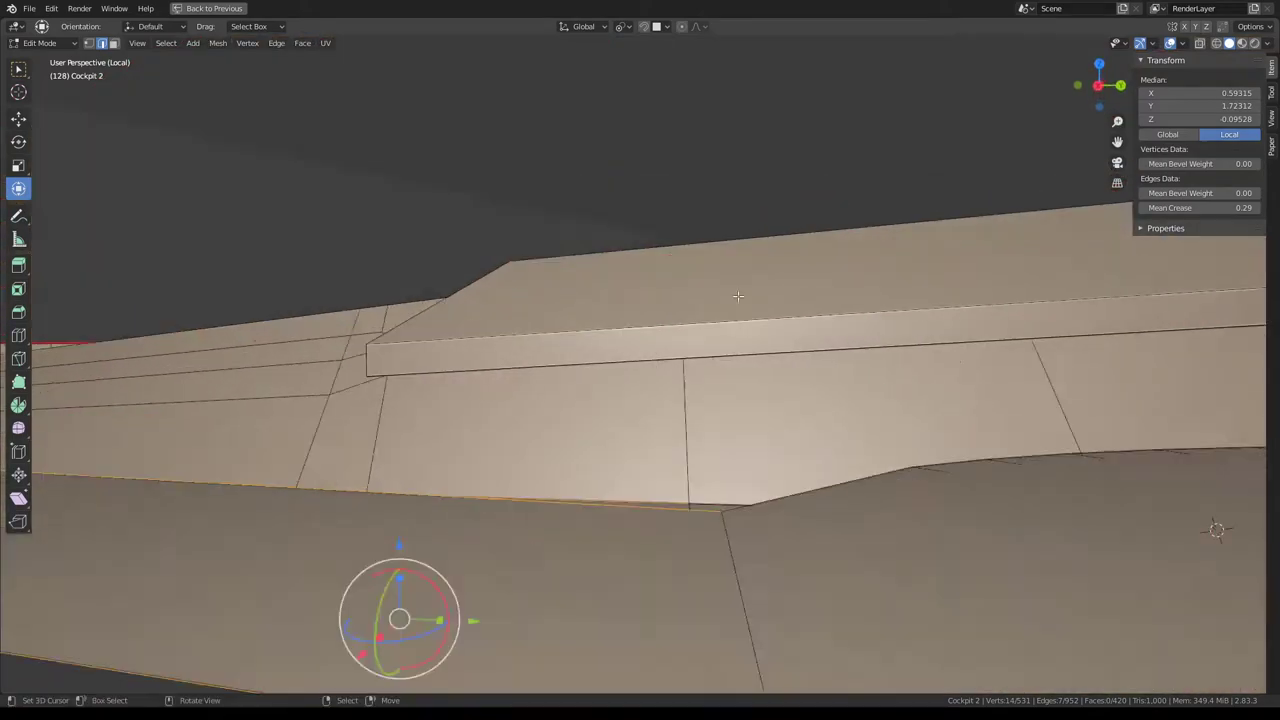
scroll(737, 310, up, 2)
scroll(758, 290, up, 1)
scroll(758, 290, down, 3)
Select the ledge's linked faces and subdivide them with 2 cuts.
middle_drag(758, 290, 784, 300)
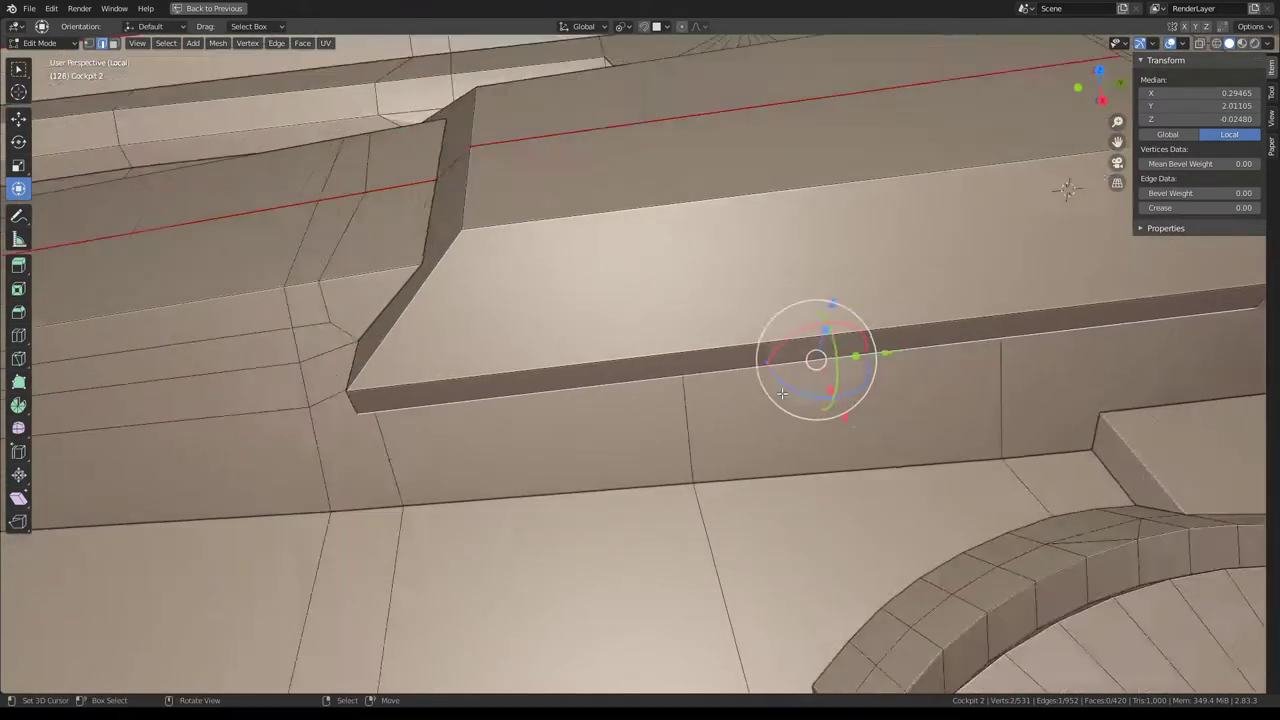
scroll(784, 300, down, 2)
click(784, 342)
key(ctrl+l)
right_click(838, 250)
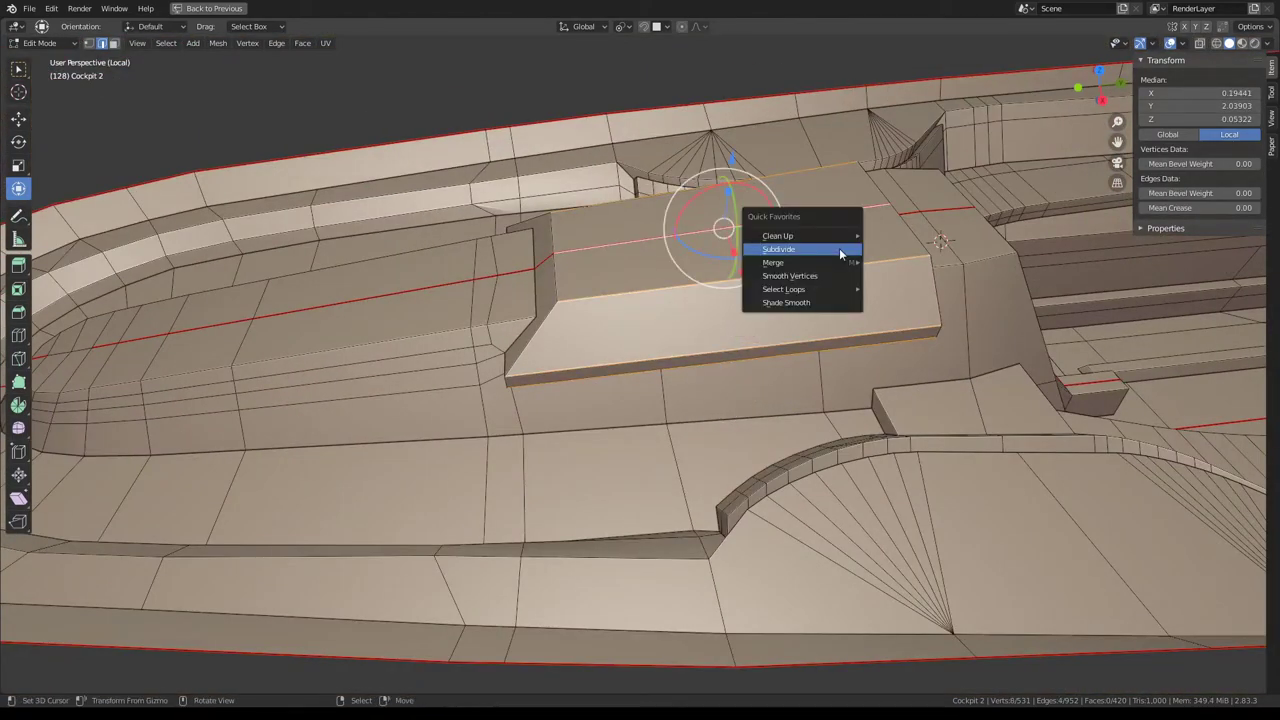
click(838, 250)
click(217, 592)
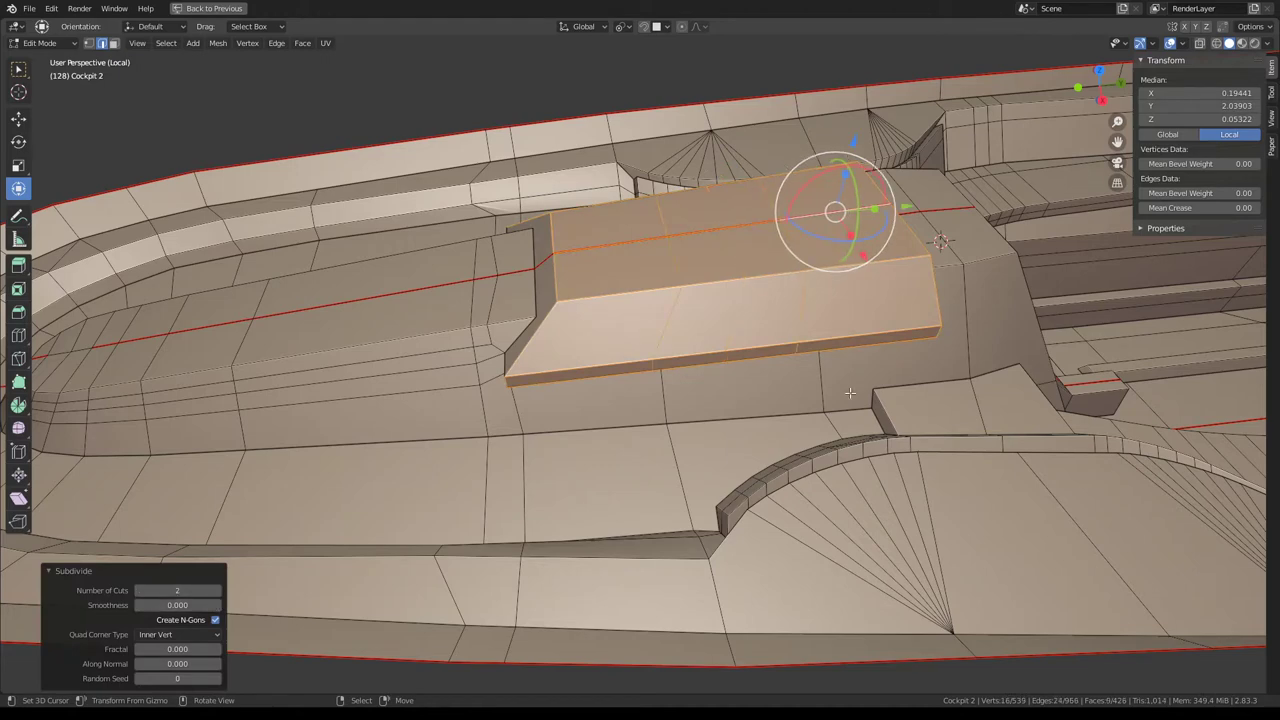
scroll(789, 403, up, 4)
Knife-cut from the ledge's bottom edge across to the face beside the ledge.
middle_drag(789, 403, 795, 297)
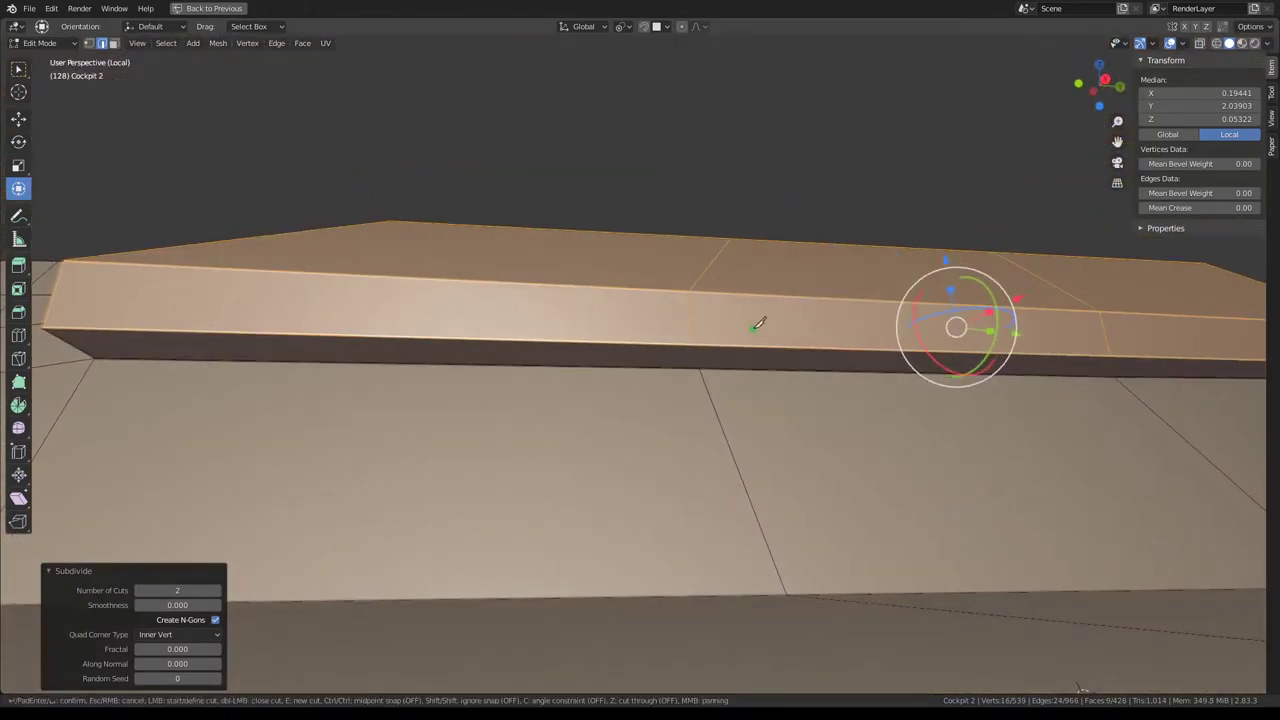
click(692, 340)
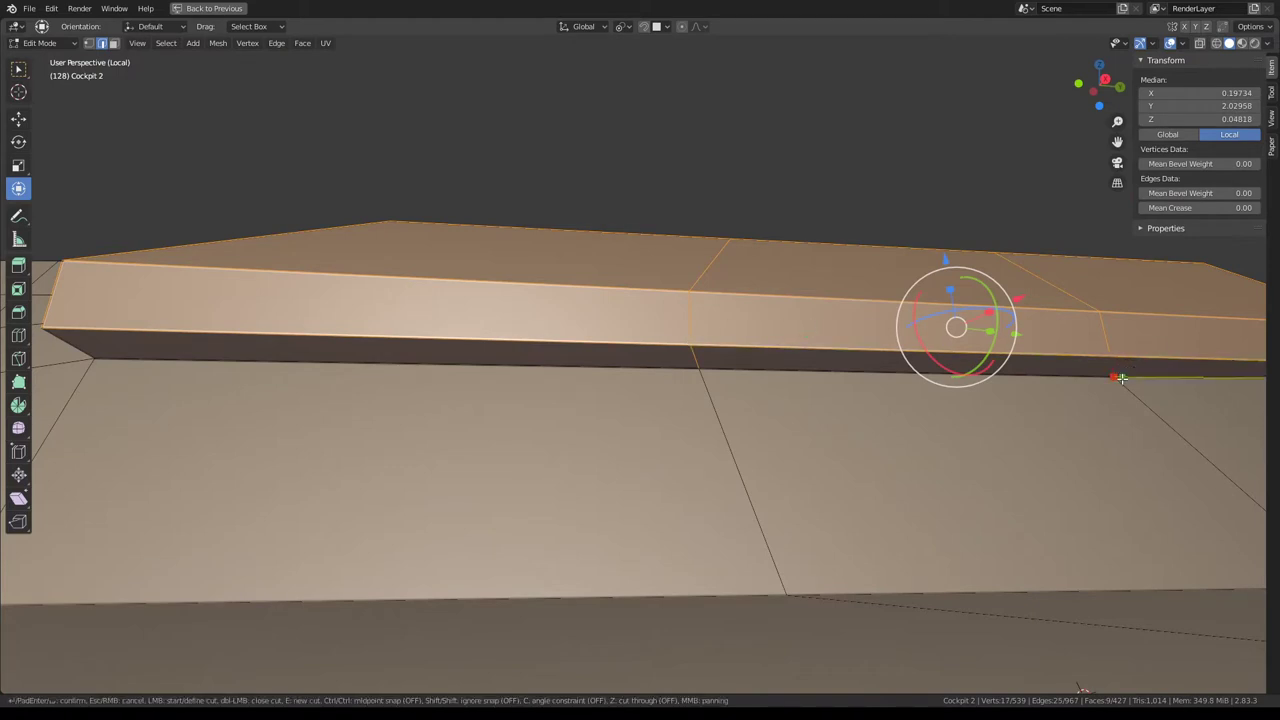
click(1121, 378)
key(Return)
scroll(791, 351, down, 3)
scroll(783, 357, down, 2)
mouse_move(829, 357)
middle_down()
mouse_move(776, 427)
mouse_move(657, 374)
middle_up()
scroll(776, 427, down, 5)
Check the shading, then vertex-slide the vertex at the ledge corner along its edge.
key(Tab)
scroll(657, 374, up, 5)
mouse_move(586, 417)
middle_down()
mouse_move(714, 376)
mouse_move(681, 306)
mouse_move(671, 374)
mouse_move(638, 398)
middle_up()
scroll(686, 307, up, 3)
key(Tab)
click(638, 398)
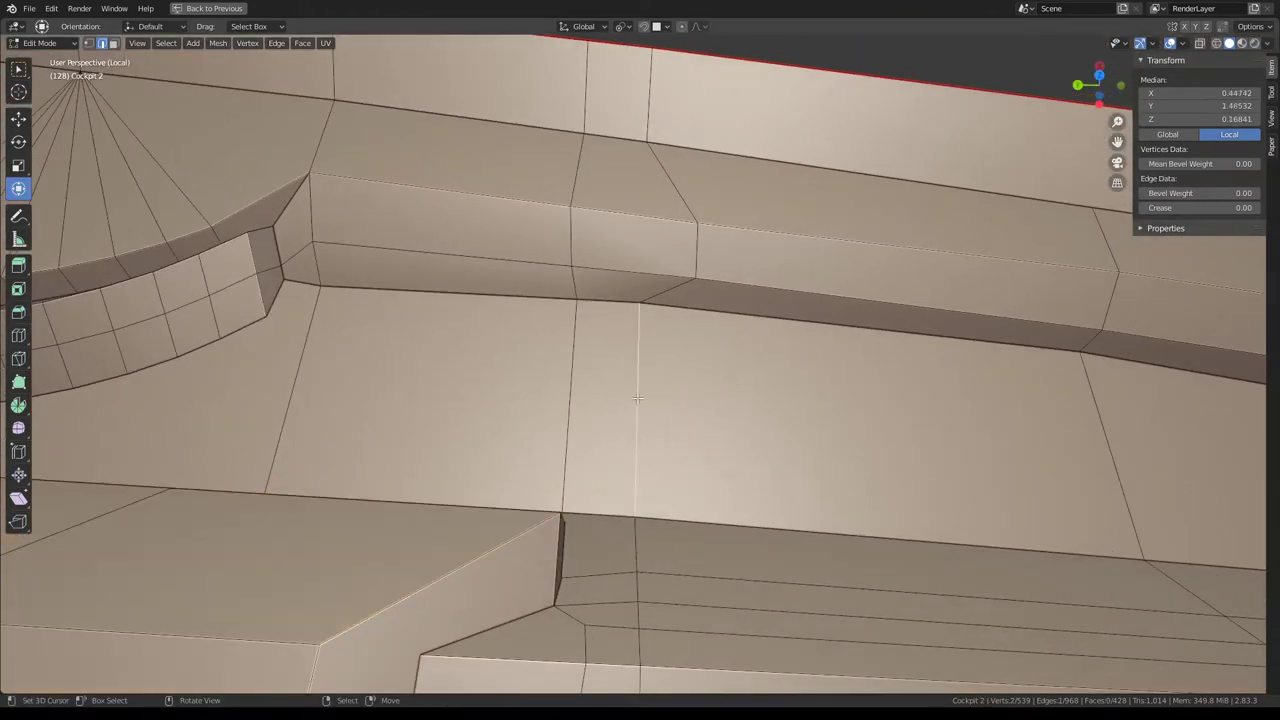
click(88, 43)
click(640, 300)
key(shift+v)
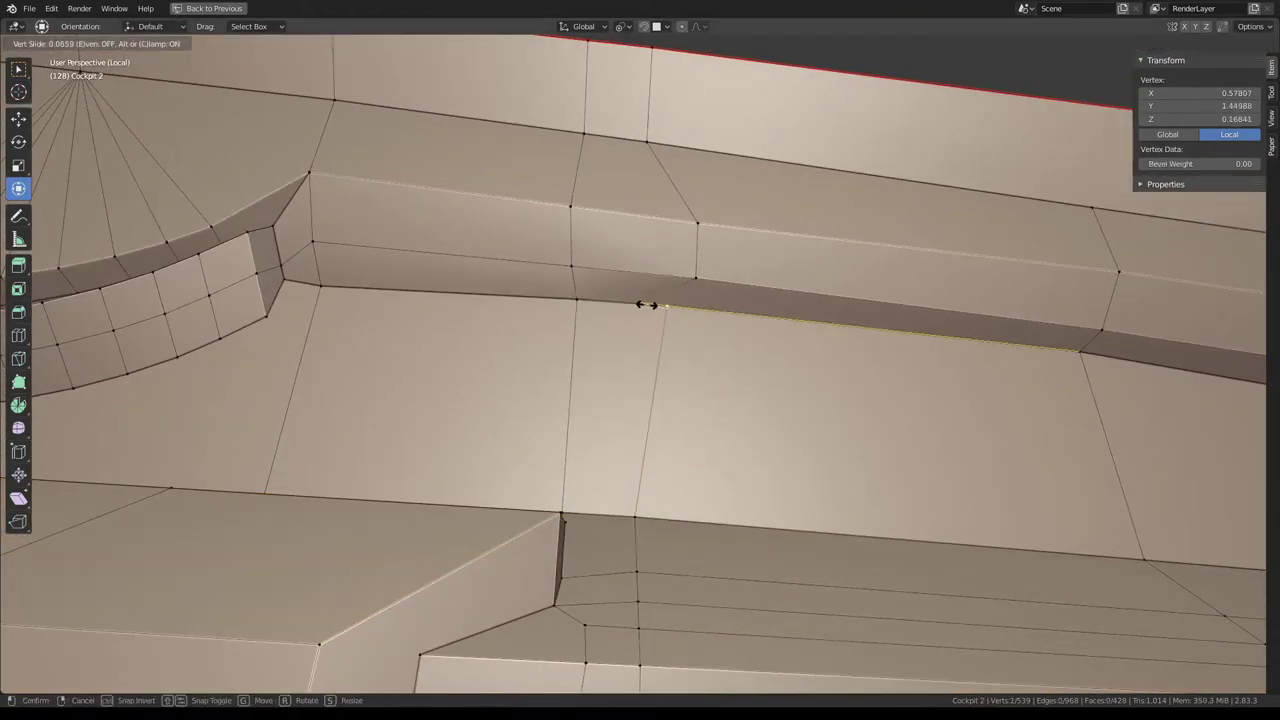
click(665, 310)
Nudge the ledge corner vertex slightly along X and recheck the shading.
mouse_move(665, 310)
middle_down()
mouse_move(588, 232)
mouse_move(700, 265)
mouse_move(562, 287)
middle_up()
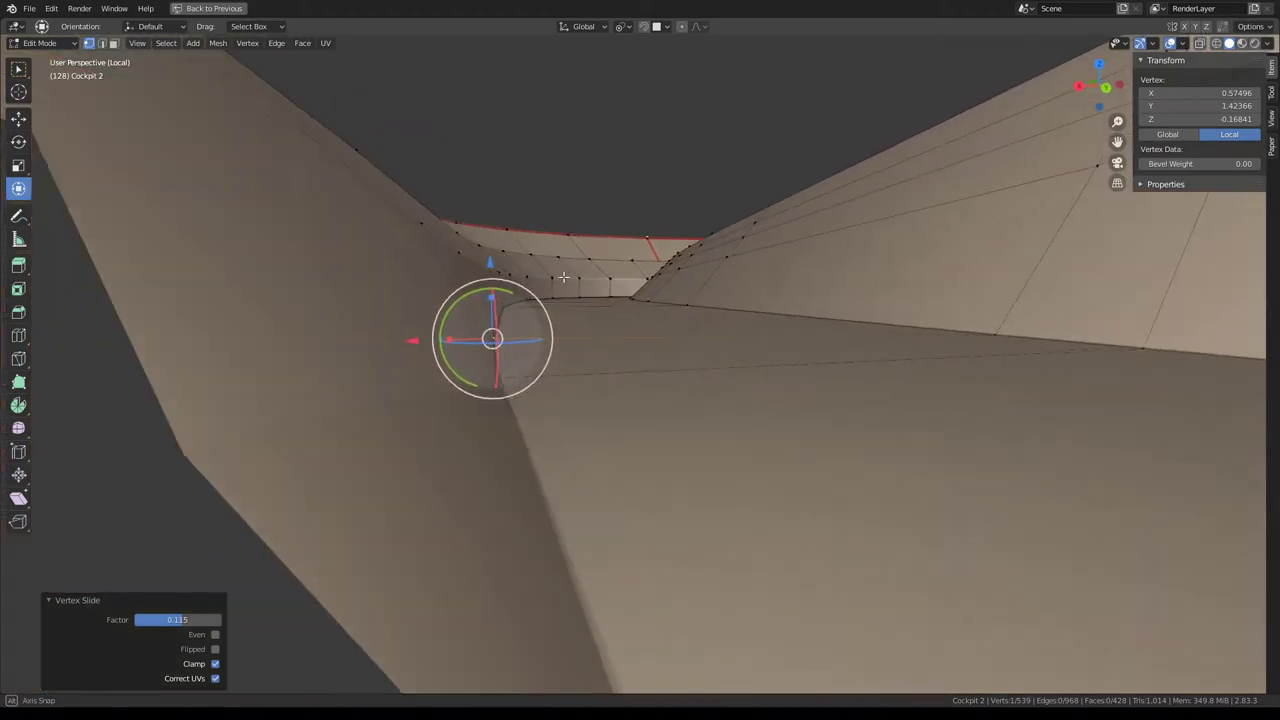
drag(426, 344, 420, 344)
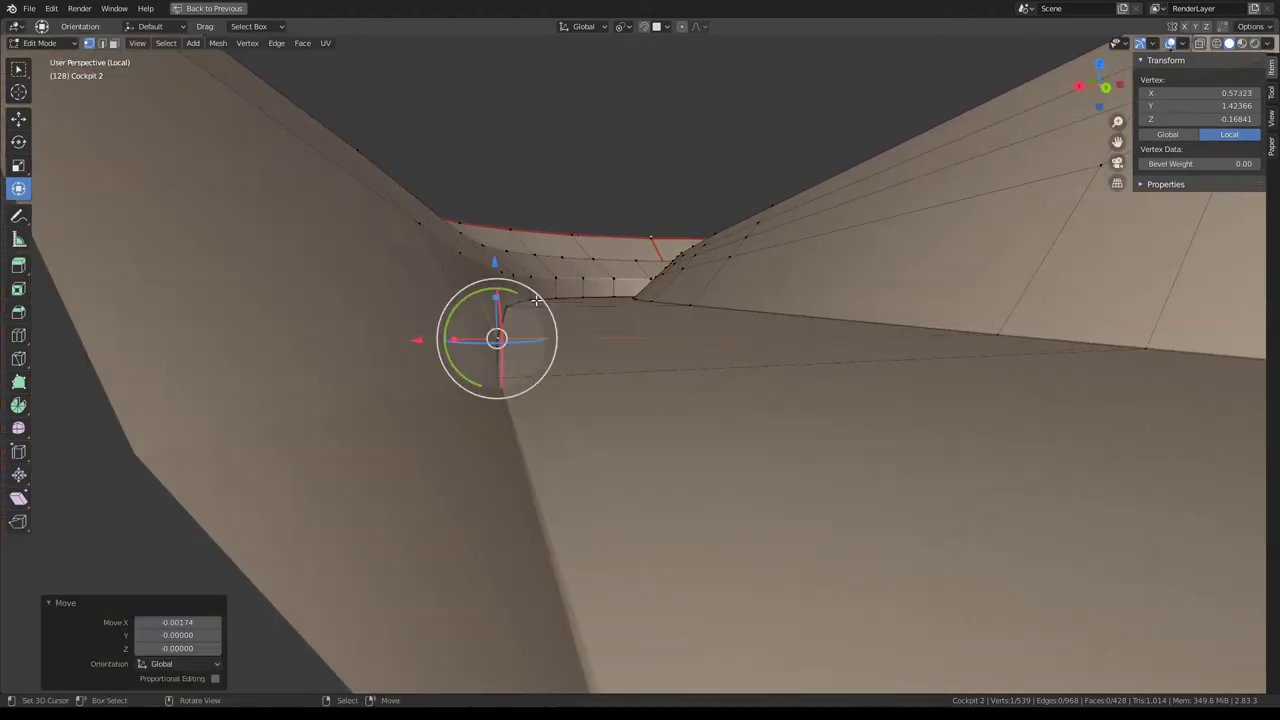
scroll(822, 292, up, 5)
scroll(822, 292, up, 3)
key(Tab)
mouse_move(629, 280)
middle_down()
mouse_move(572, 280)
mouse_move(723, 194)
mouse_move(654, 306)
mouse_move(818, 233)
mouse_move(433, 130)
middle_up()
key(Tab)
Subdivide the edges of a face loop across the console and slide the new edge.
alt+click(818, 233)
scroll(818, 233, down, 3)
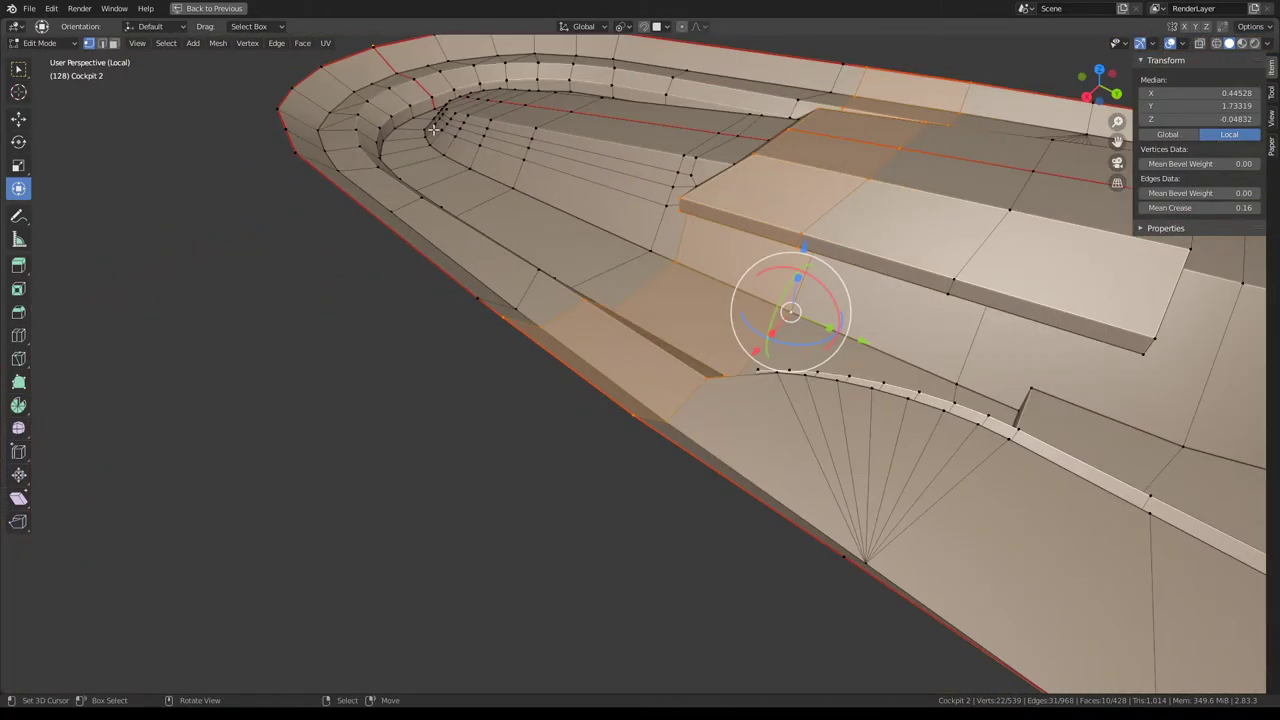
click(102, 43)
mouse_move(700, 350)
middle_down()
mouse_move(887, 302)
mouse_move(763, 307)
mouse_move(752, 348)
middle_up()
key(q)
key(Escape)
key(q)
click(762, 302)
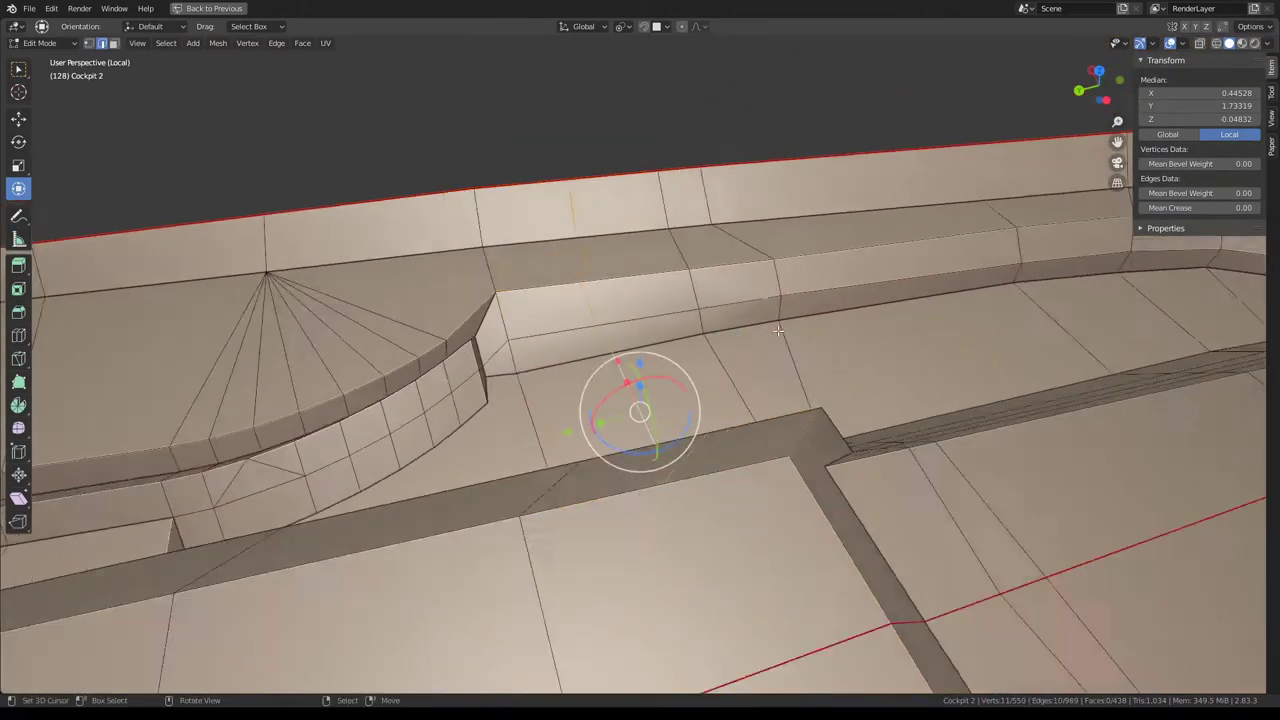
key(g)
key(g)
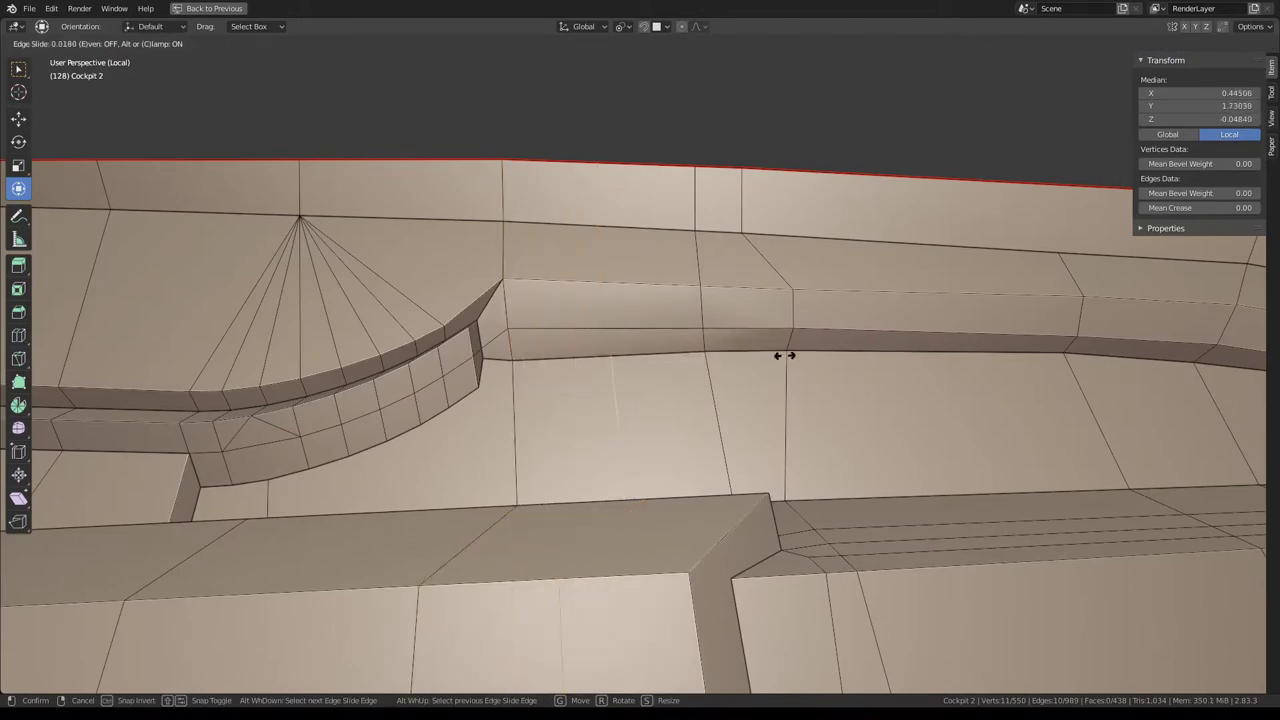
click(776, 360)
Leave local view to show the whole cockpit, undoing an accidental unhide of a wall.
key(Tab)
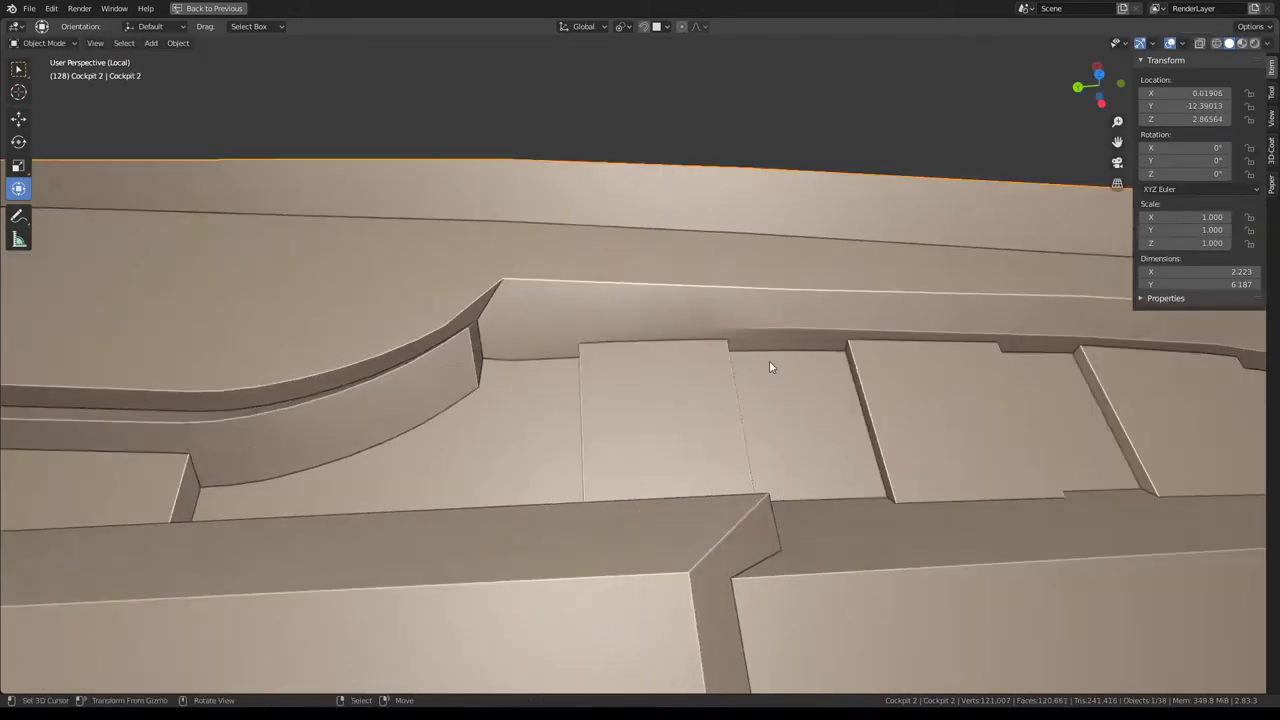
mouse_move(769, 360)
middle_down()
mouse_move(646, 309)
mouse_move(782, 347)
mouse_move(689, 354)
middle_up()
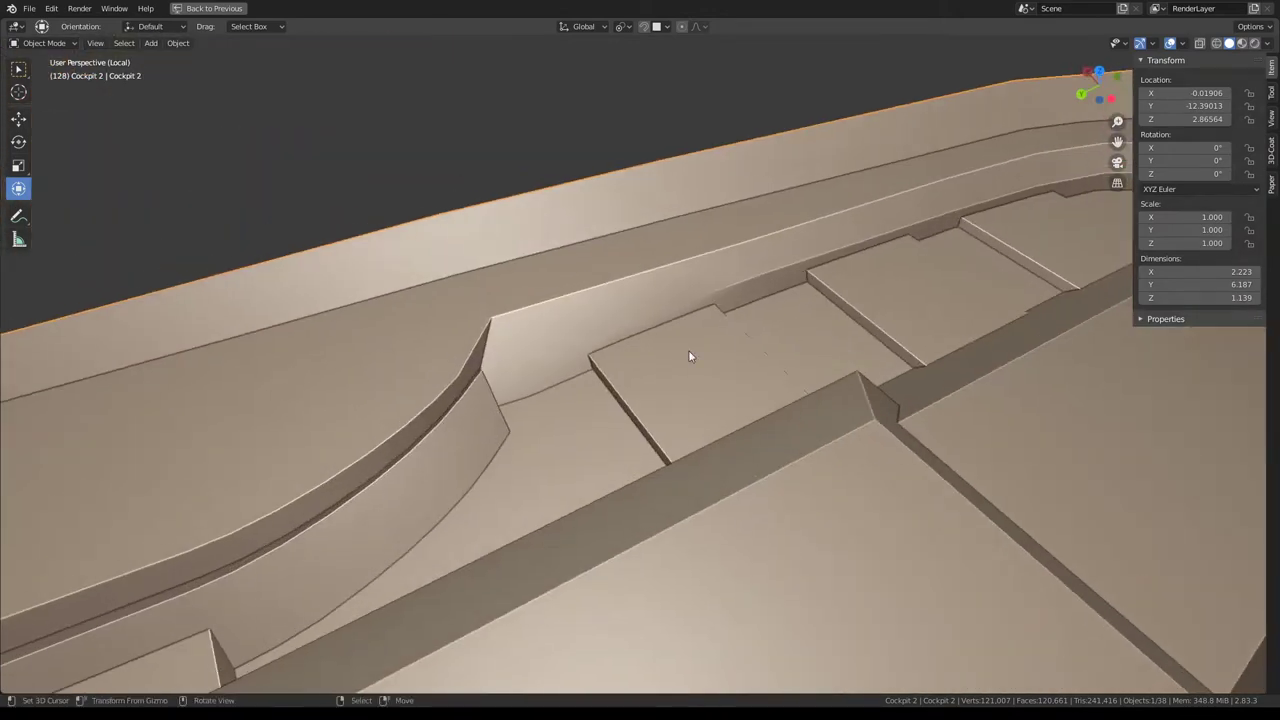
key(Tab)
key(Tab)
key(KP_Divide)
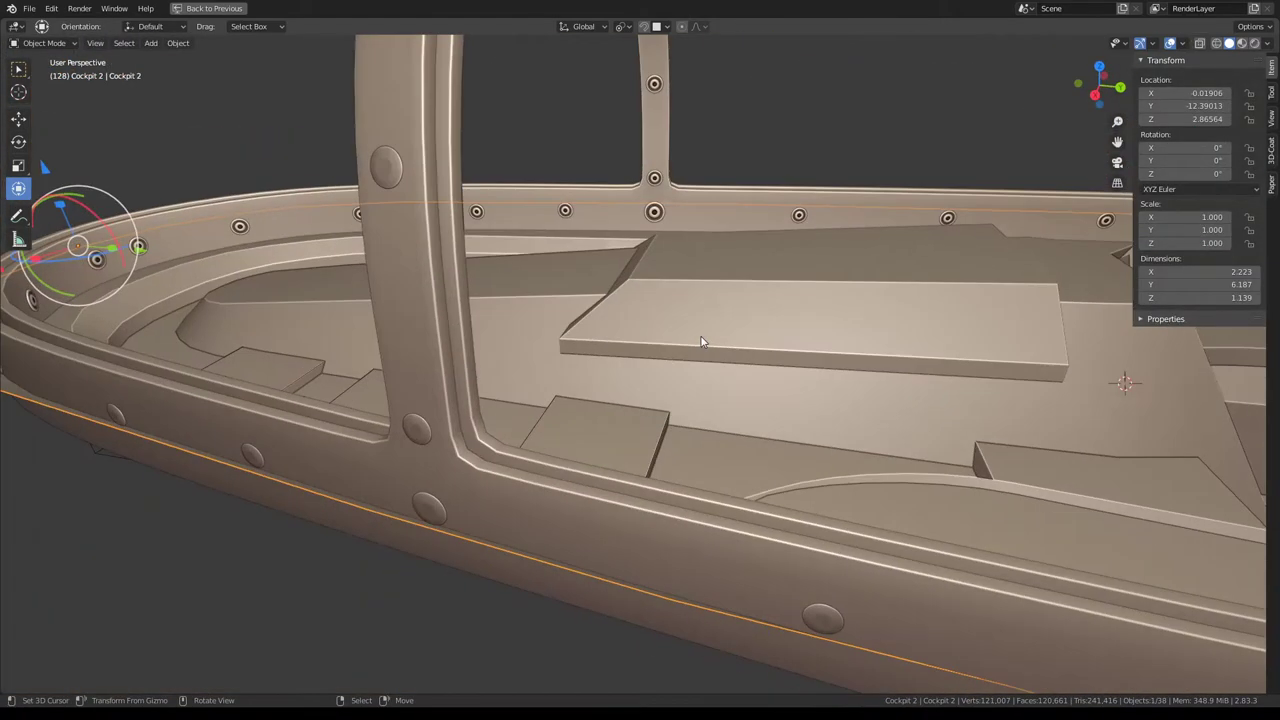
key(alt+h)
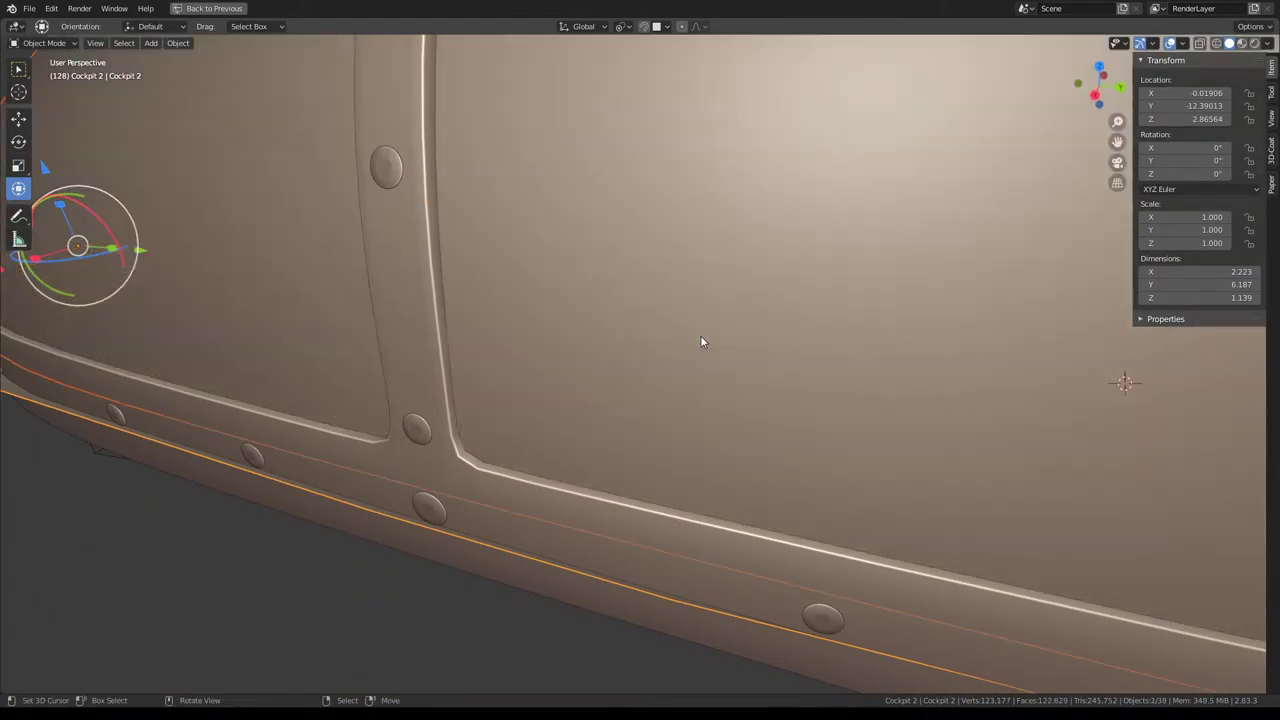
key(ctrl+z)
scroll(700, 342, down, 5)
mouse_move(700, 342)
middle_down()
mouse_move(586, 418)
mouse_move(630, 378)
mouse_move(626, 512)
middle_up()
In the steps object, select a whole linked step block with L and delete it.
click(589, 420)
key(Tab)
click(630, 378)
scroll(630, 380, up, 5)
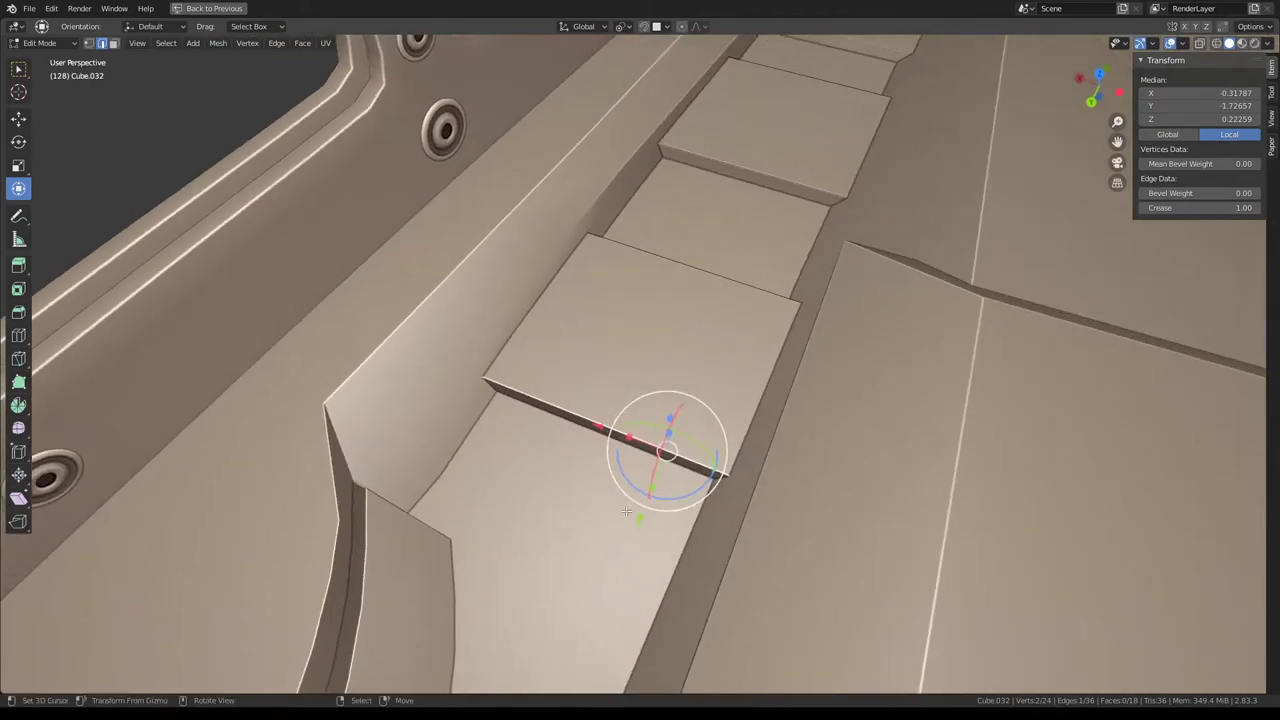
drag(643, 510, 685, 388)
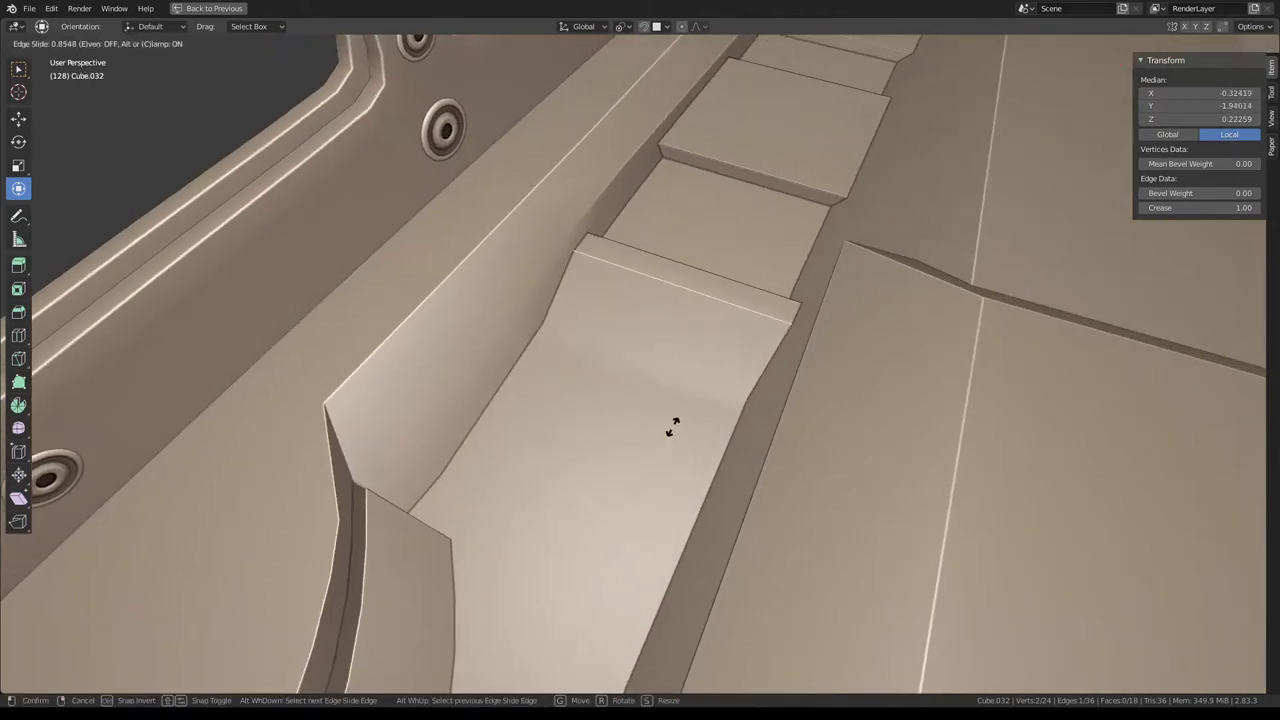
key(Escape)
mouse_move(685, 388)
middle_down()
mouse_move(706, 326)
mouse_move(725, 366)
middle_up()
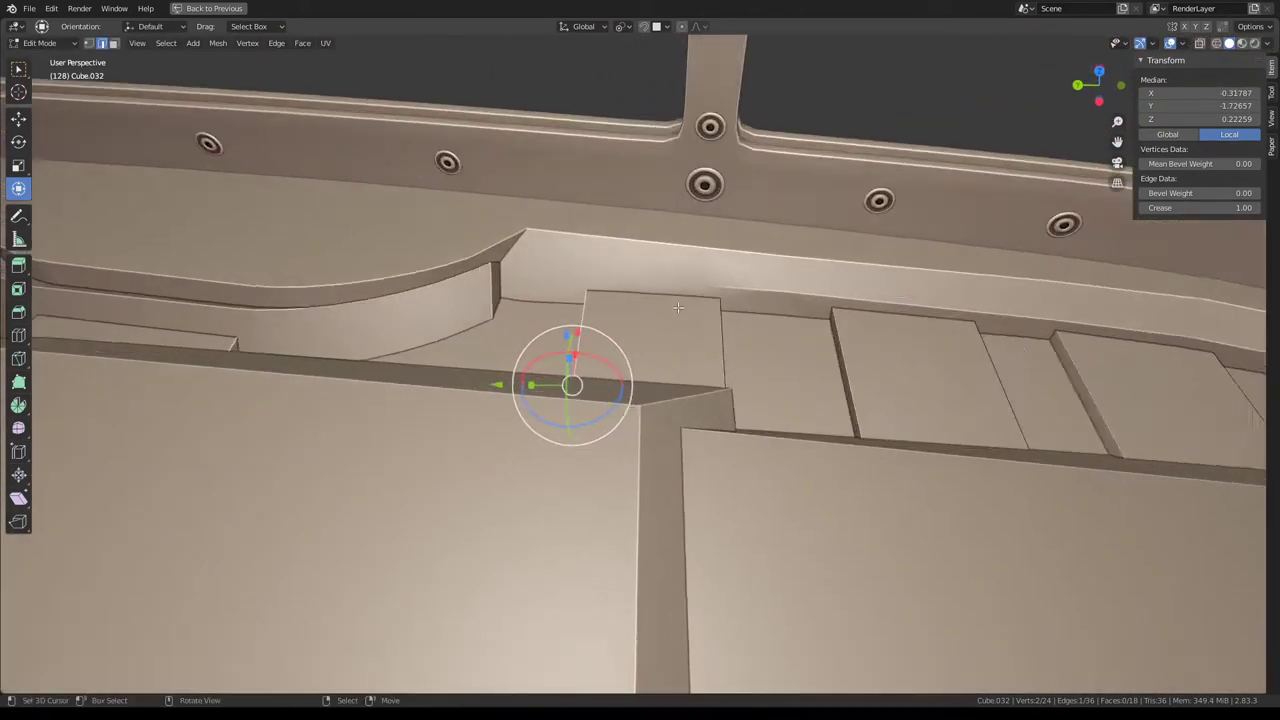
key(l)
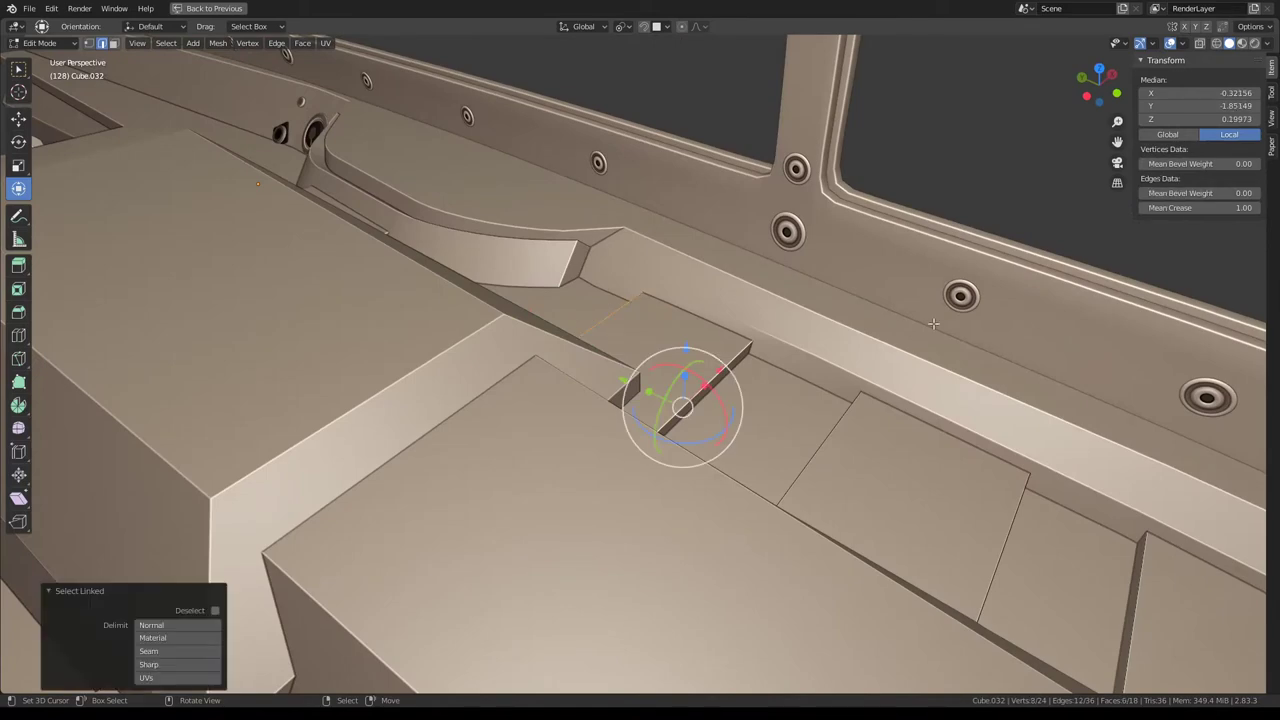
key(x)
click(933, 323)
middle_drag(841, 303, 757, 306)
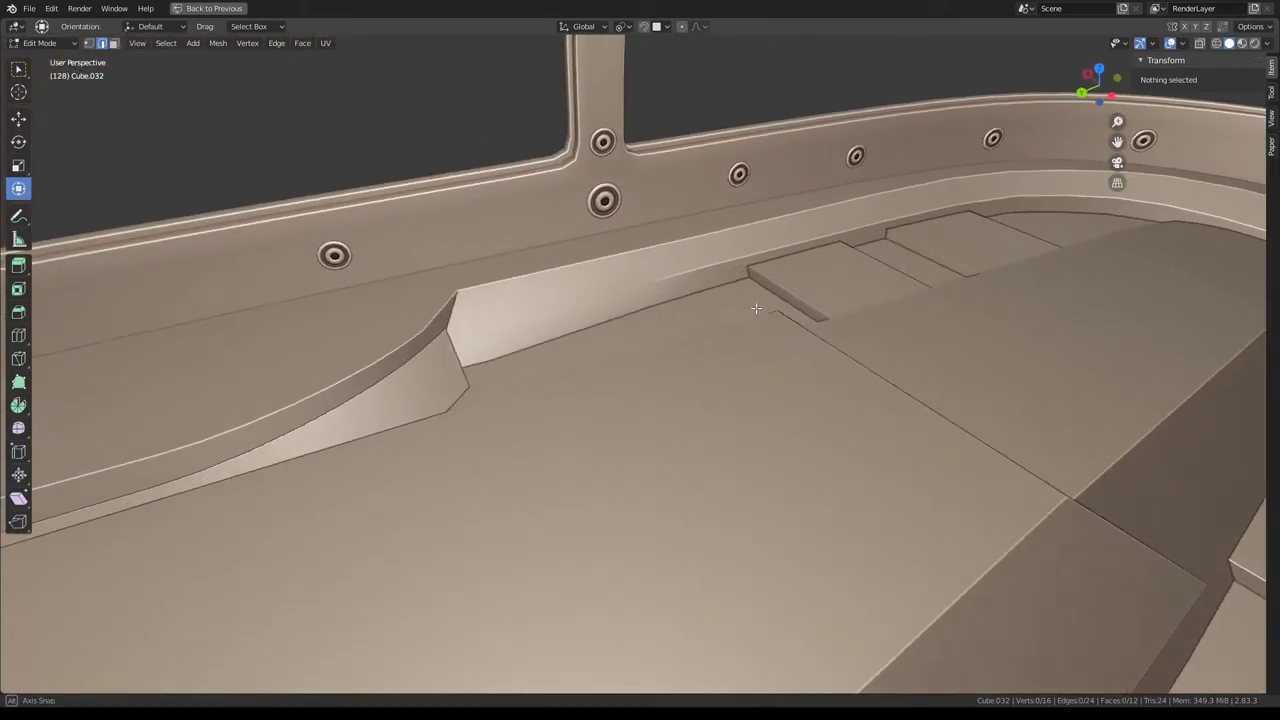
Switch to editing the Cockpit 2 hull and nudge the ledge corner vertex slightly along X.
key(Tab)
key(Tab)
click(655, 279)
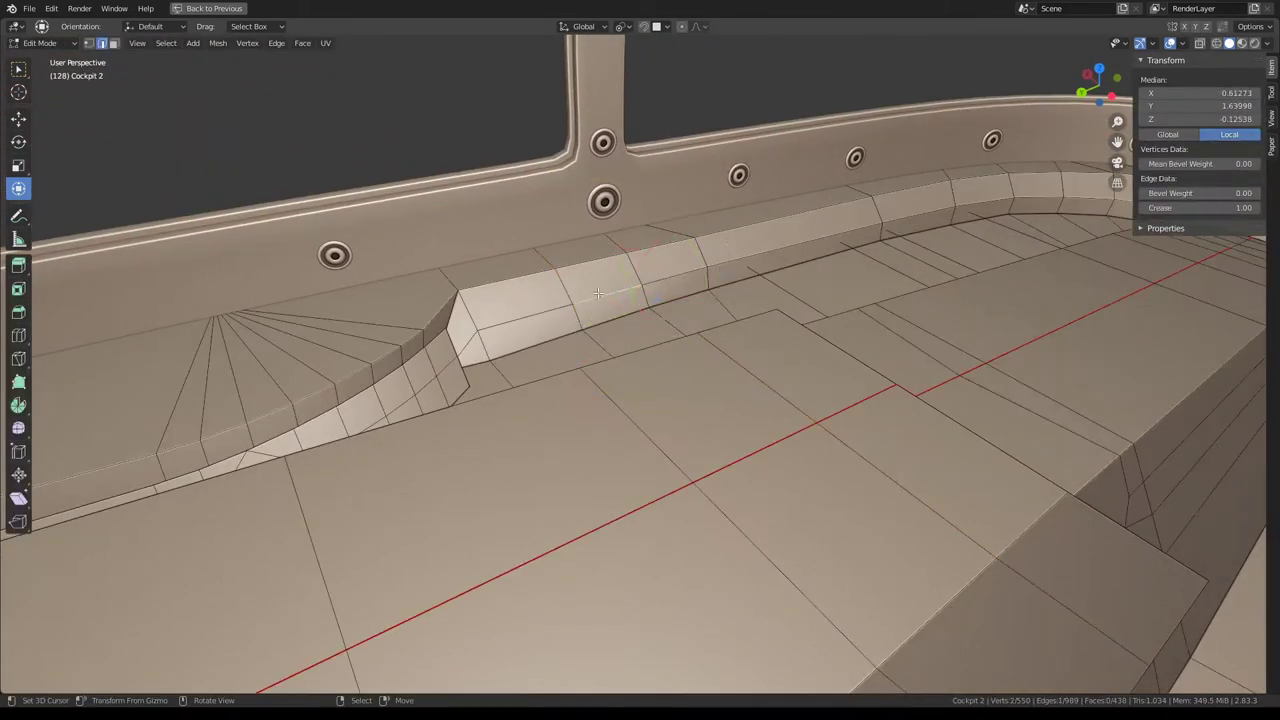
mouse_move(597, 293)
middle_down()
mouse_move(702, 285)
mouse_move(642, 294)
mouse_move(604, 337)
middle_up()
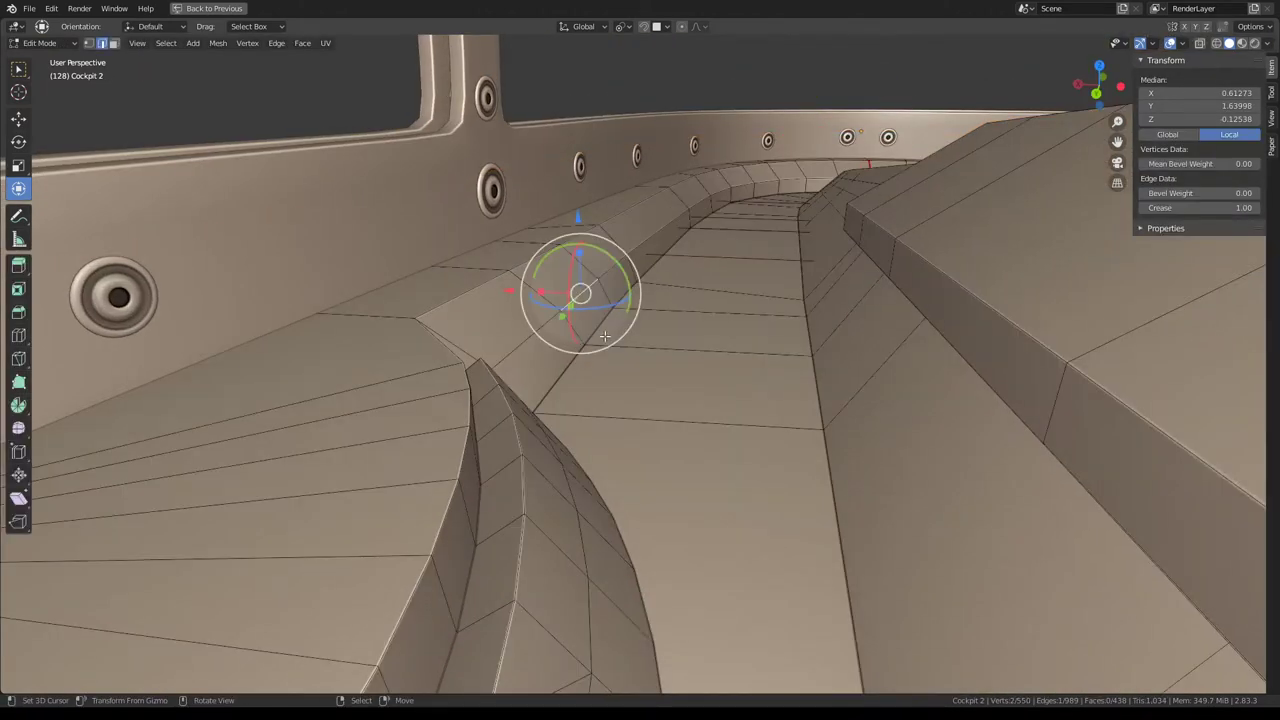
key(Tab)
key(Tab)
click(600, 323)
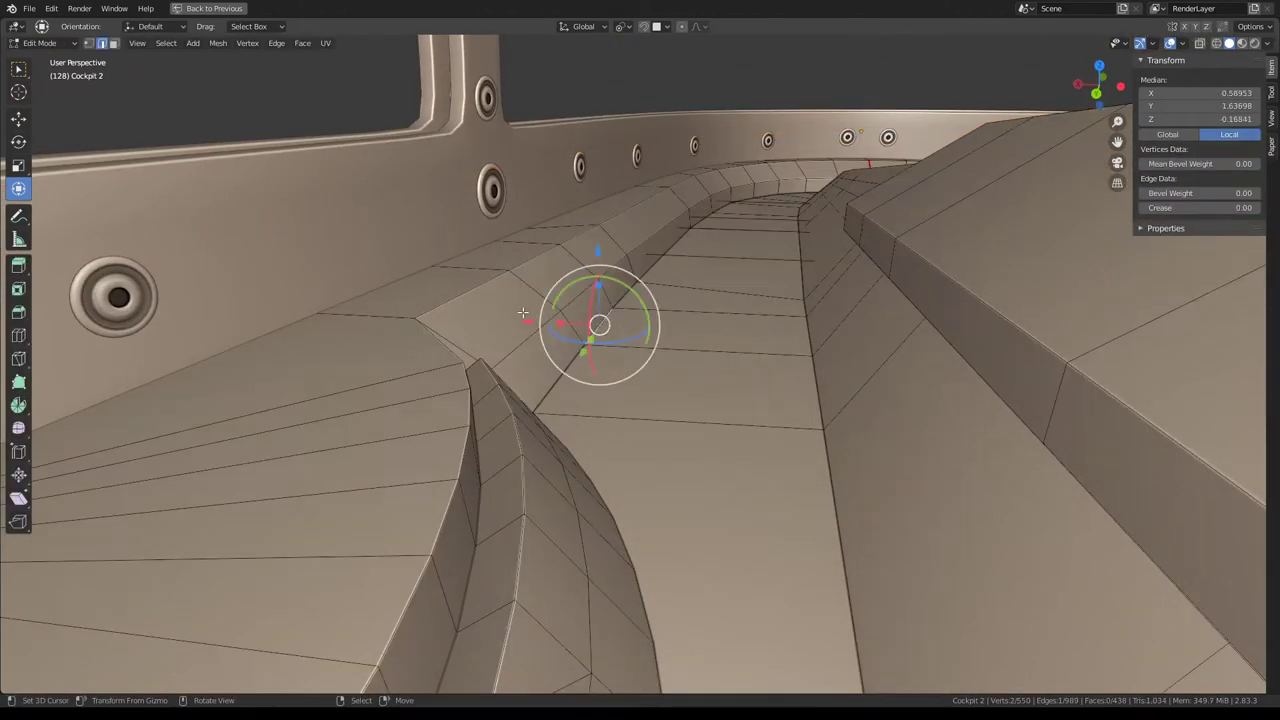
drag(522, 313, 518, 318)
click(517, 318)
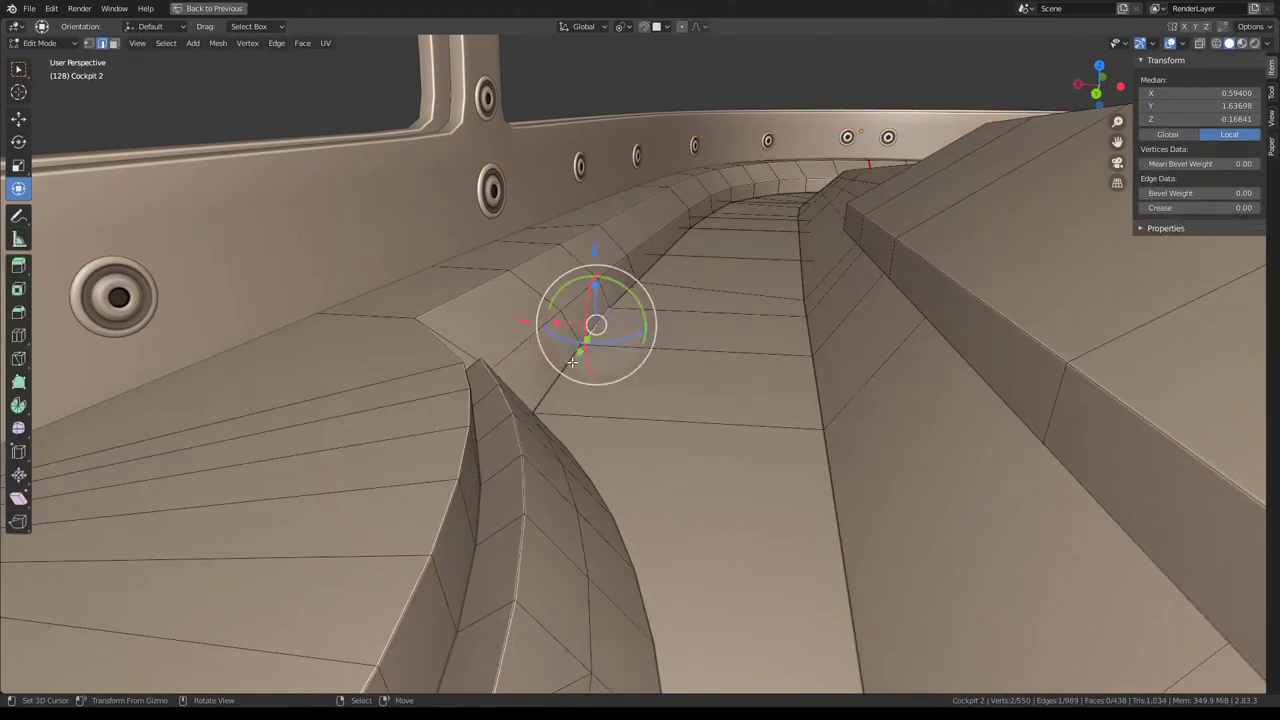
drag(530, 307, 527, 312)
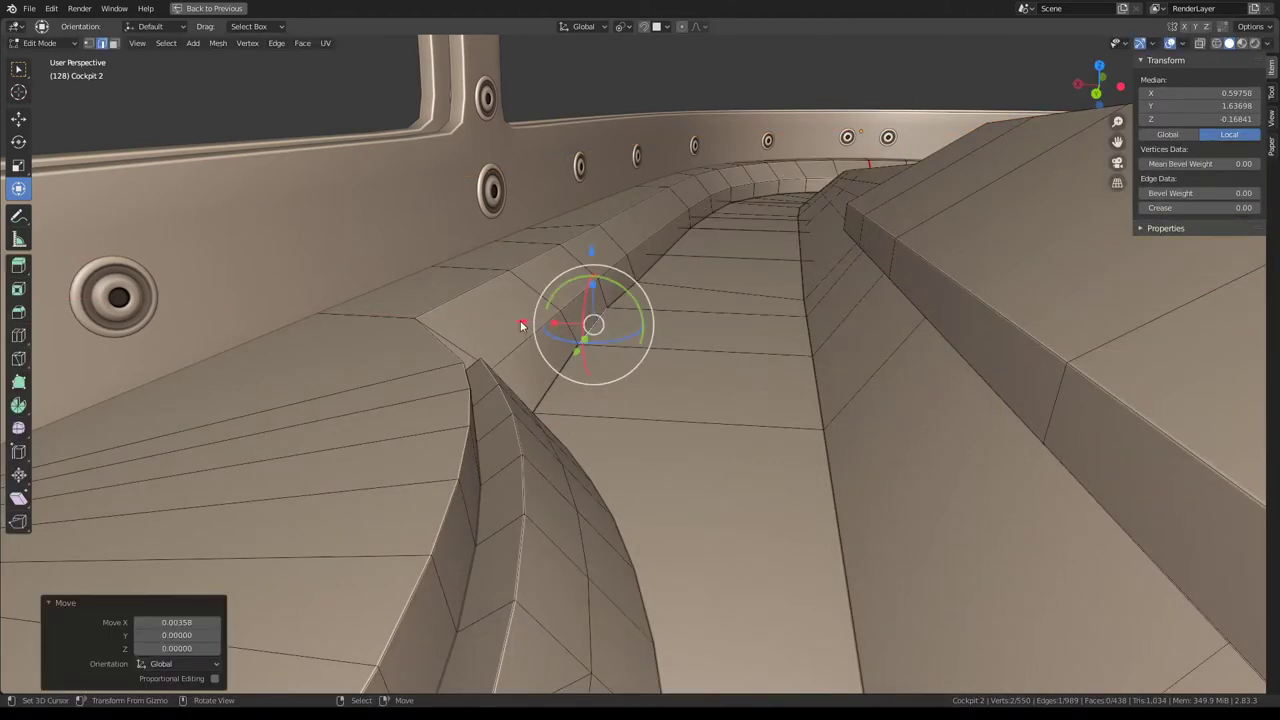
Select another ledge vertex and inspect it from the bottom view without moving it.
key(Tab)
mouse_move(527, 312)
middle_down()
mouse_move(600, 278)
mouse_move(650, 415)
mouse_move(656, 314)
mouse_move(646, 323)
middle_up()
key(Tab)
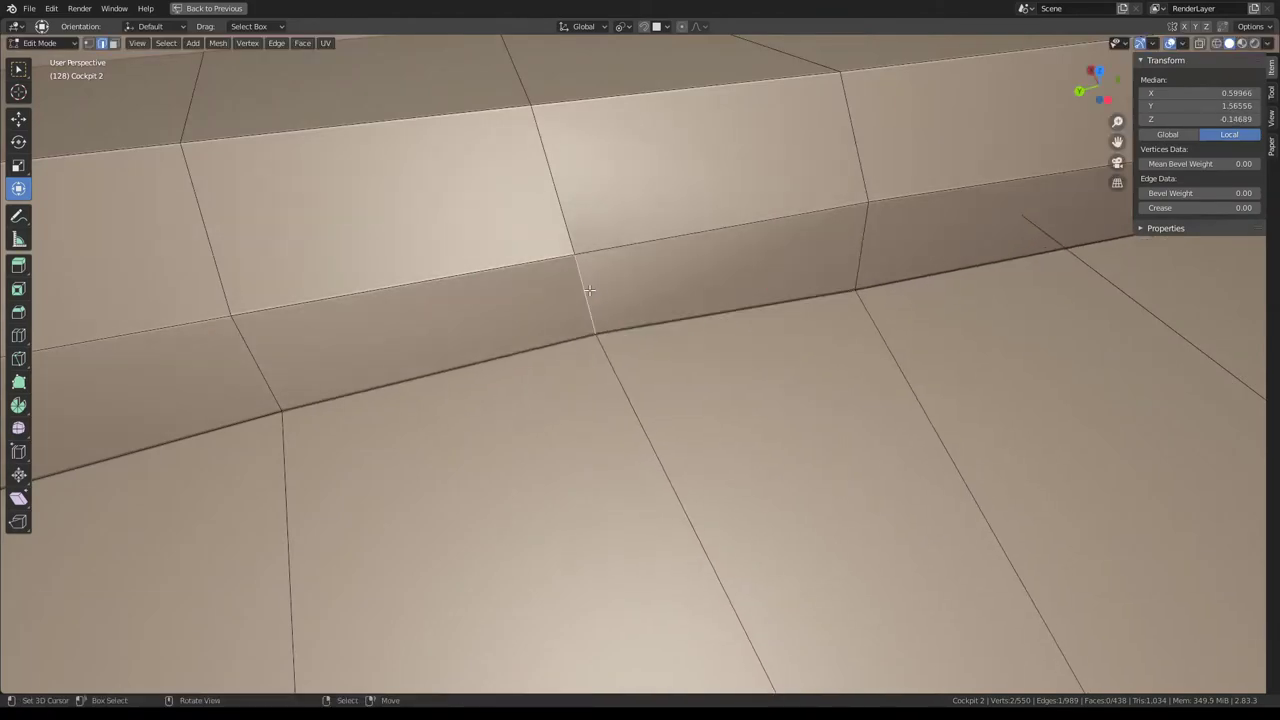
click(646, 310)
mouse_move(657, 280)
middle_down()
mouse_move(570, 283)
mouse_move(760, 171)
mouse_move(846, 91)
mouse_move(834, 57)
mouse_move(835, 137)
mouse_move(800, 257)
mouse_move(692, 284)
middle_up()
key(ctrl+KP_7)
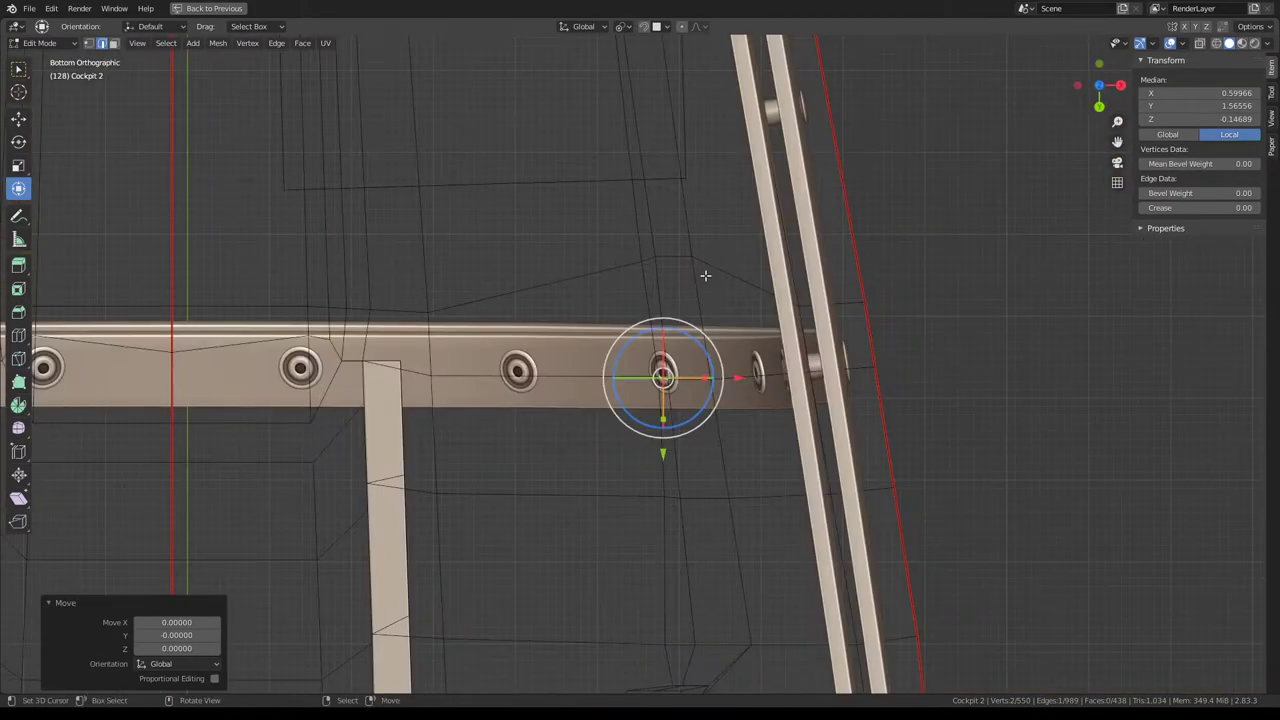
scroll(705, 275, down, 1)
key(g)
key(Escape)
scroll(678, 490, down, 2)
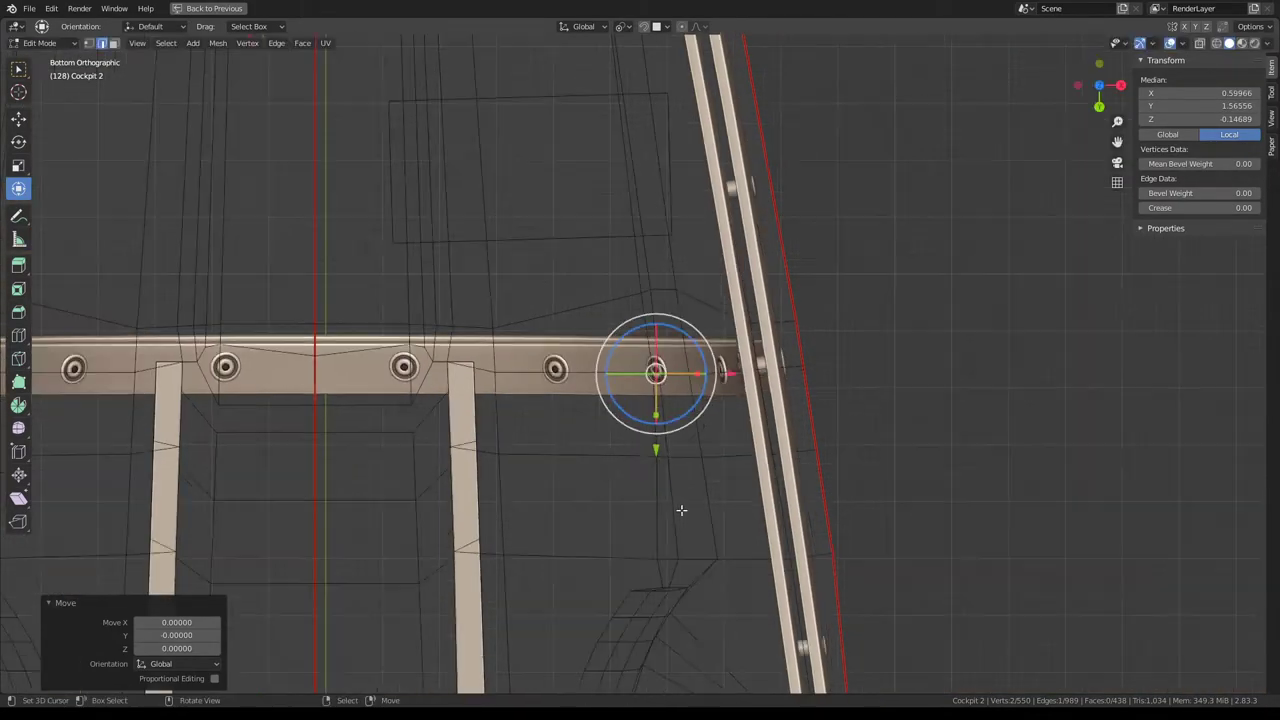
middle_drag(681, 510, 654, 387)
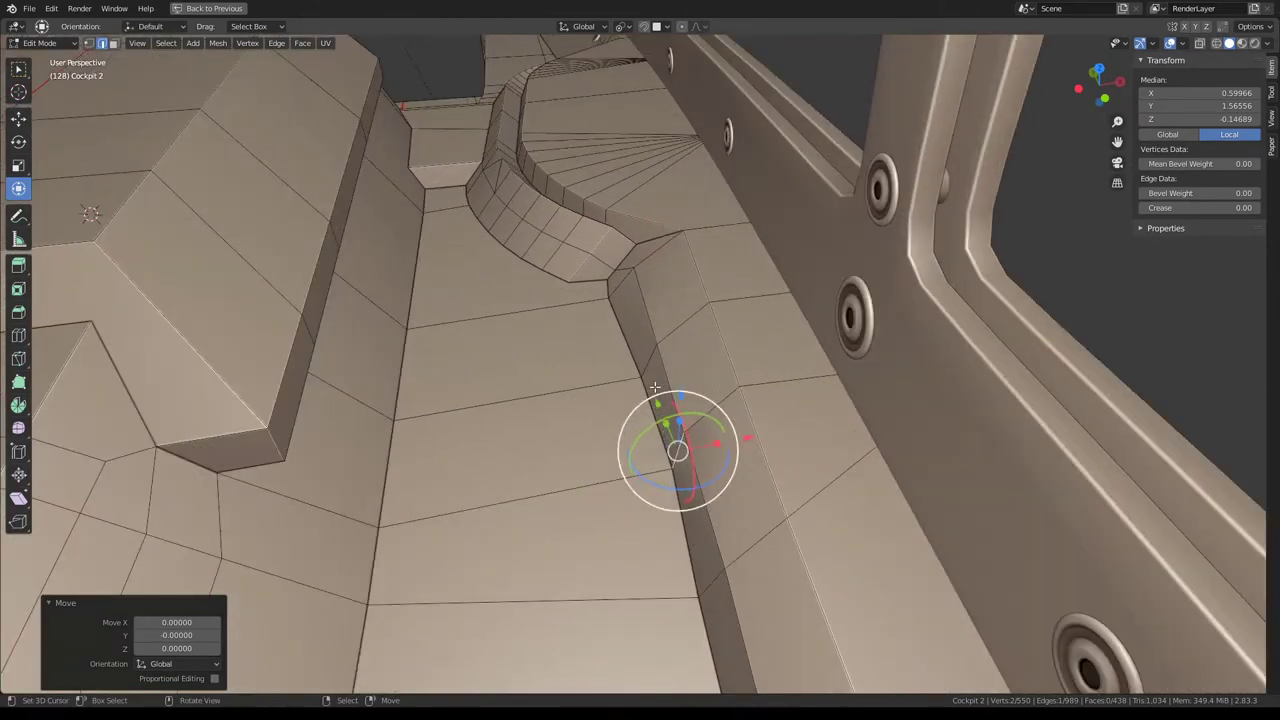
Move a ledge corner vertex, then shift it along the X axis.
click(88, 42)
click(565, 383)
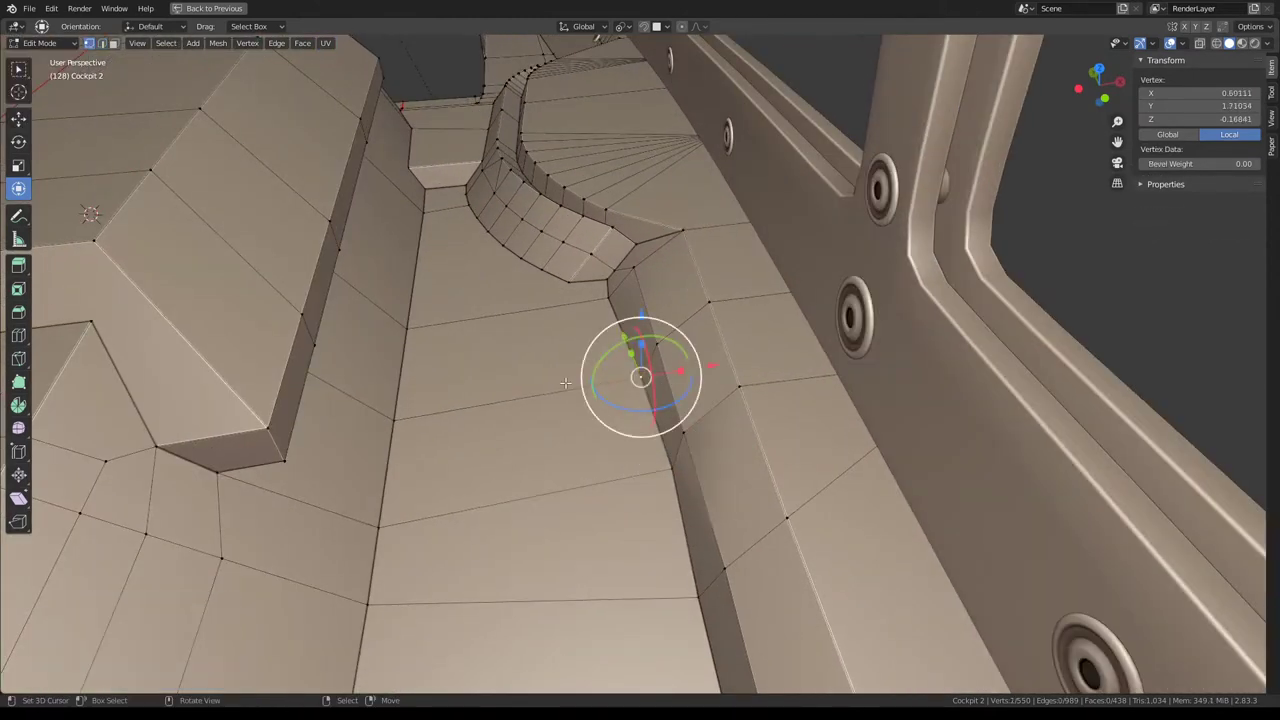
key(g)
click(714, 368)
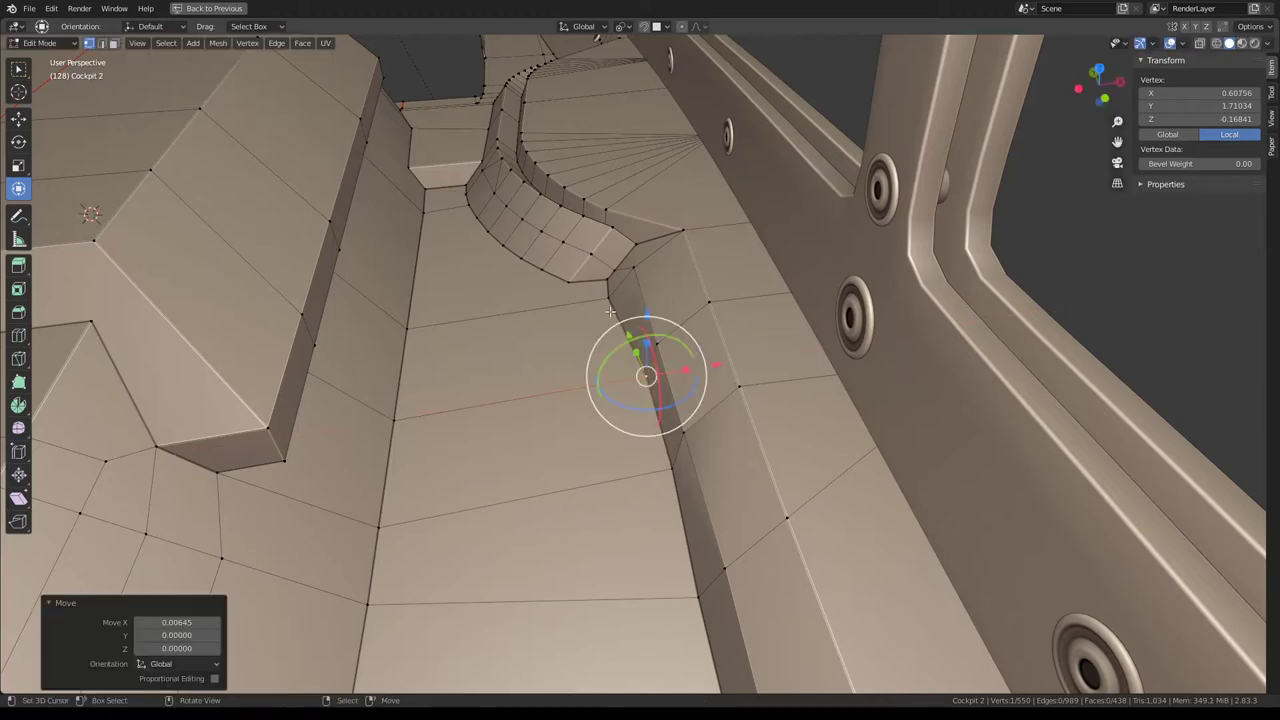
key(g)
key(x)
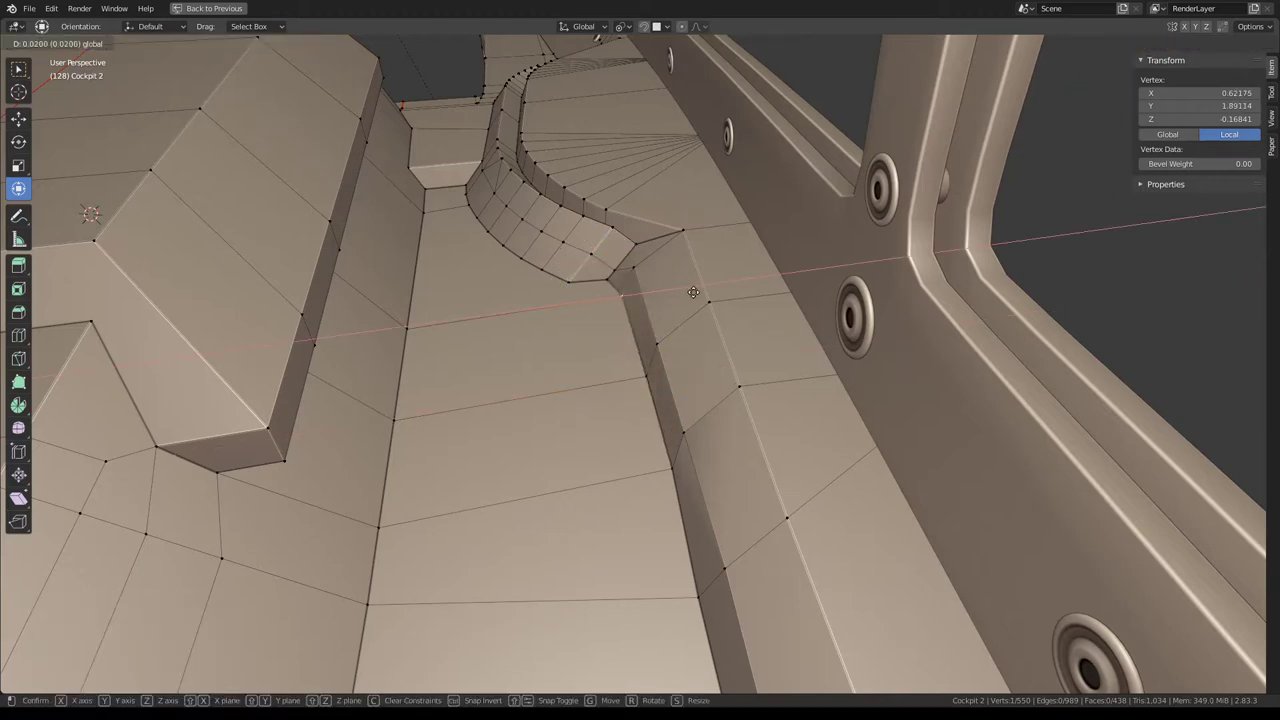
click(693, 292)
middle_drag(693, 292, 680, 360)
Shift one more ledge vertex along X and return to Object Mode.
click(664, 426)
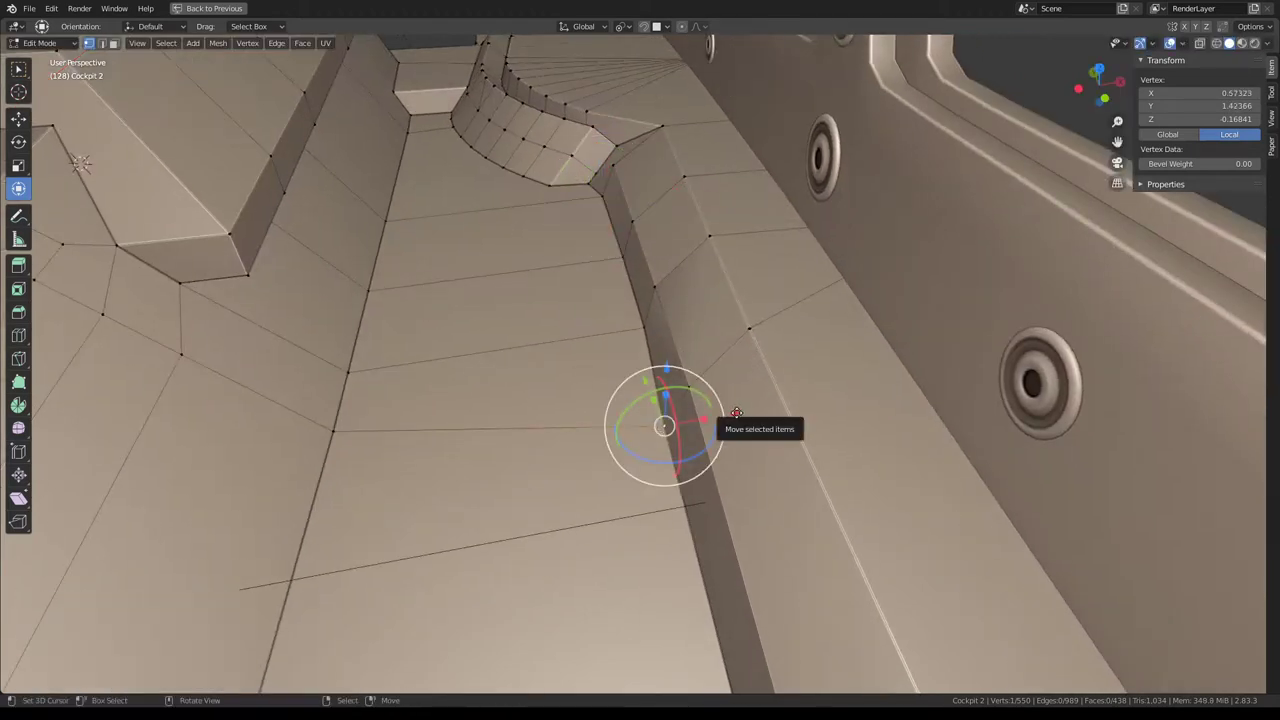
key(g)
key(x)
click(745, 411)
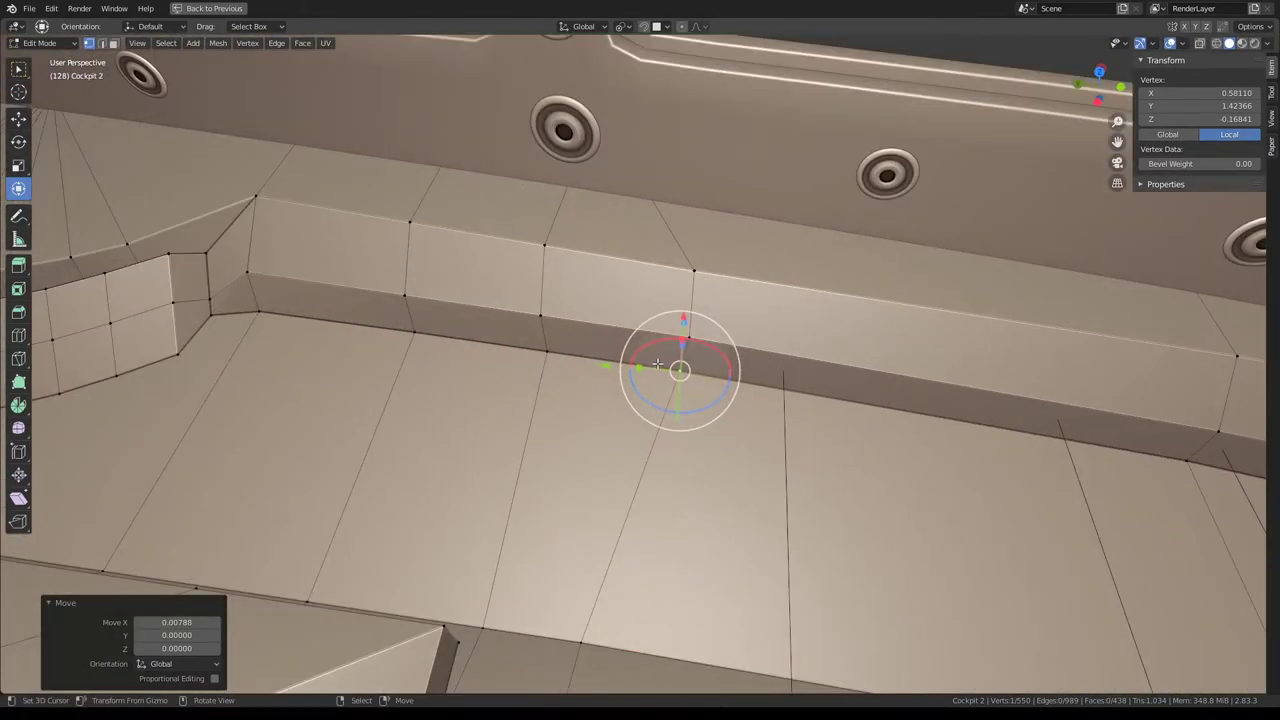
key(Tab)
mouse_move(745, 411)
middle_down()
mouse_move(757, 337)
mouse_move(840, 300)
mouse_move(851, 280)
mouse_move(800, 334)
mouse_move(746, 336)
middle_up()
mouse_move(609, 356)
middle_down()
mouse_move(643, 316)
mouse_move(767, 296)
middle_up()
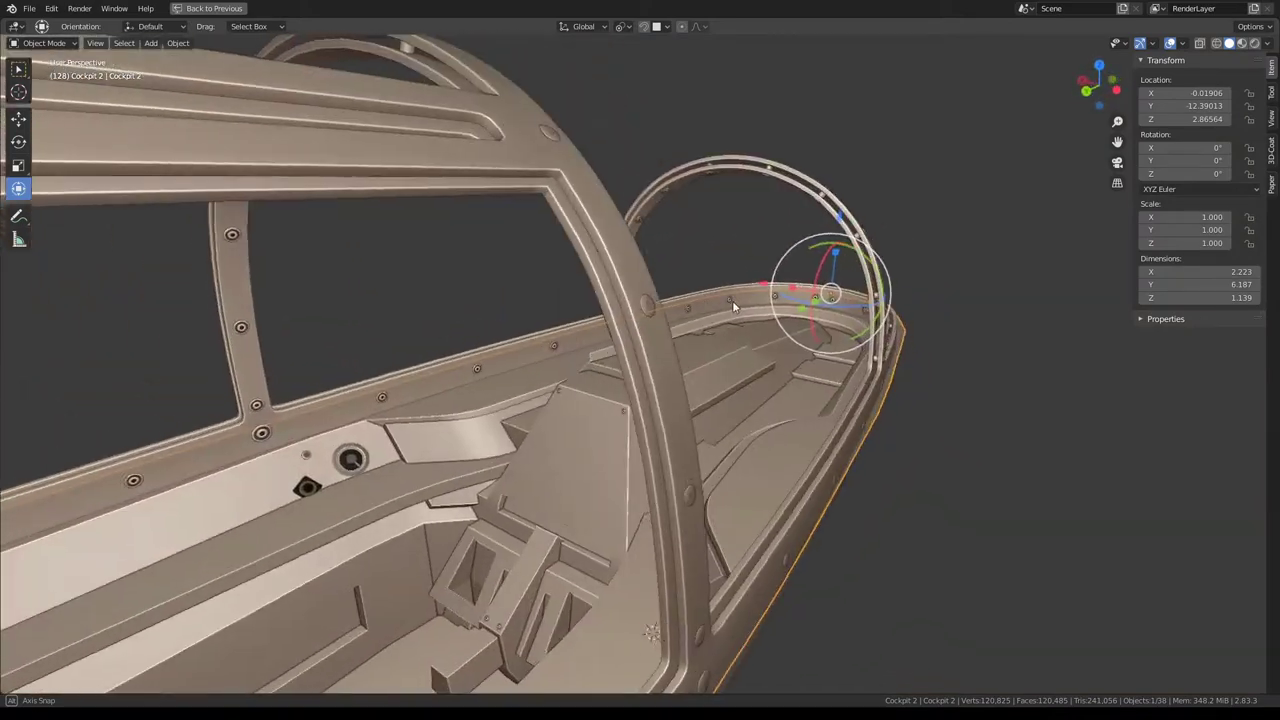
Nudge the round Circle.028 fitting on the left cockpit wall to a slightly new position.
middle_drag(648, 345, 372, 468)
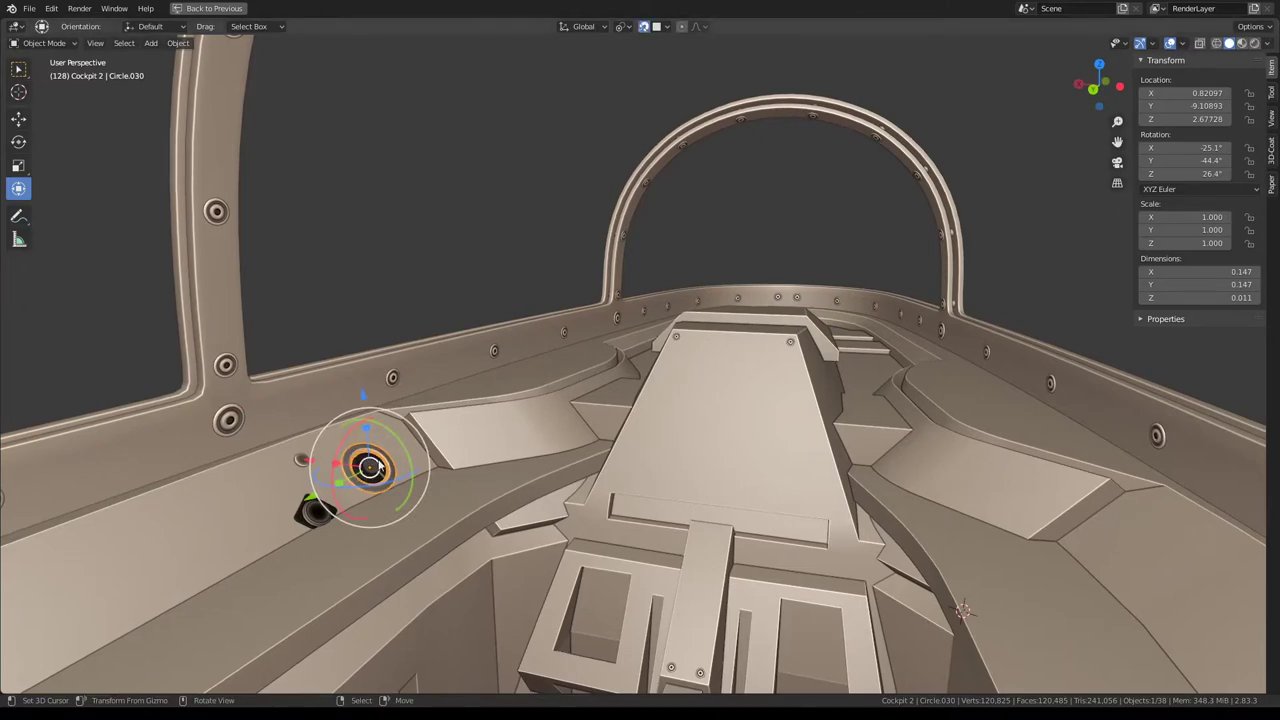
click(372, 452)
click(331, 512)
key(Return)
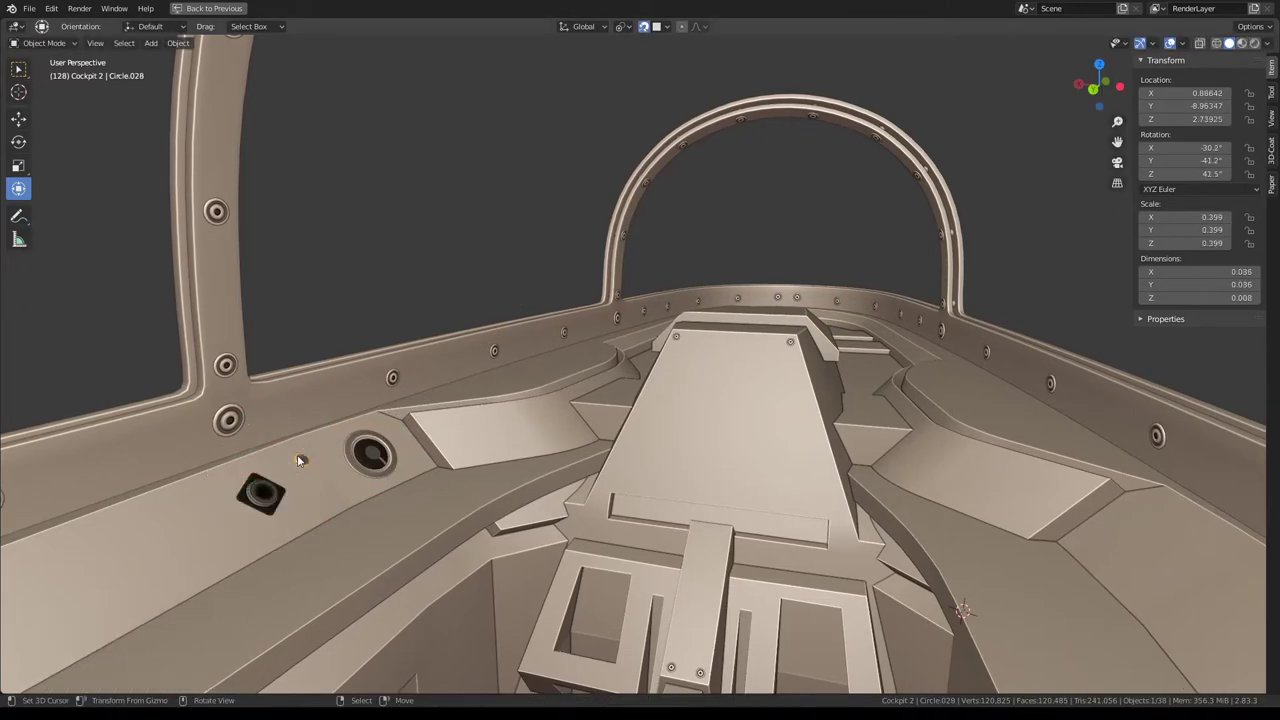
scroll(657, 345, up, 5)
mouse_move(657, 345)
middle_down()
mouse_move(657, 372)
mouse_move(523, 371)
mouse_move(489, 343)
mouse_move(651, 409)
mouse_move(574, 362)
mouse_move(595, 312)
mouse_move(645, 299)
mouse_move(597, 358)
middle_up()
In Cockpit 2's Edit Mode, from top view, reposition a vertex beside the inner ledge.
key(Tab)
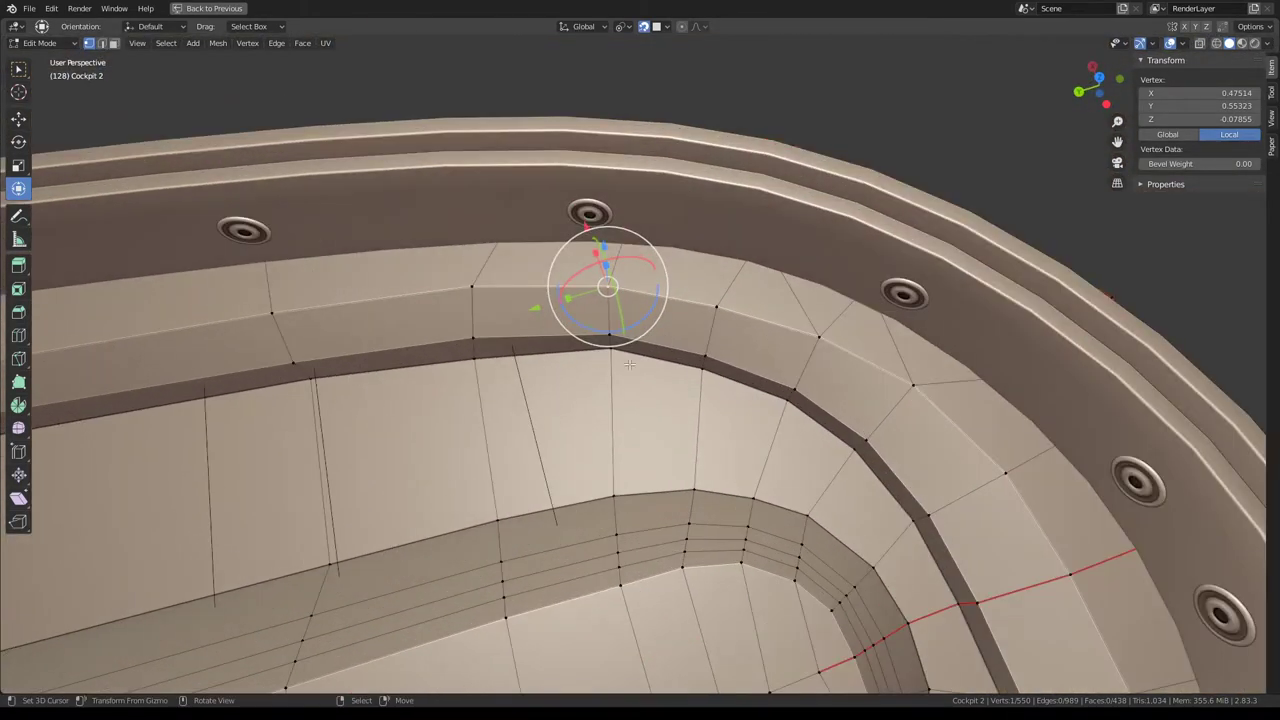
key(KP_7)
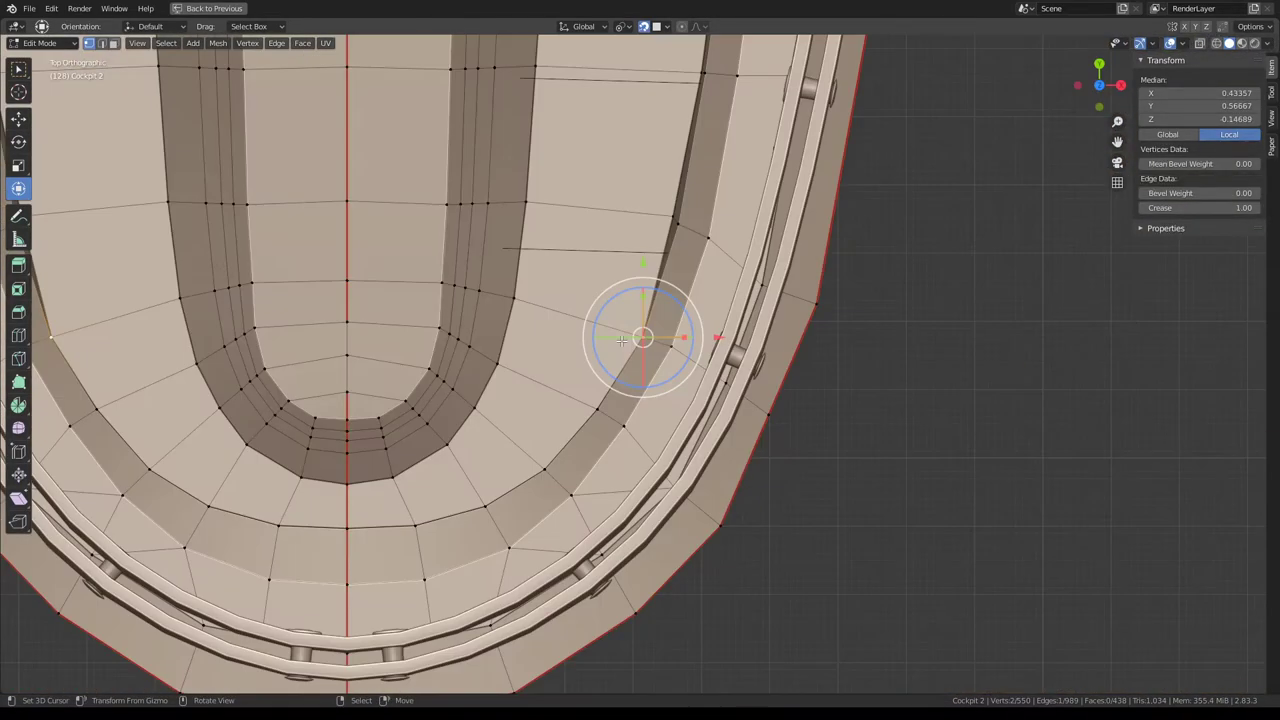
shift+middle_drag(622, 341, 608, 437)
scroll(706, 289, up, 1)
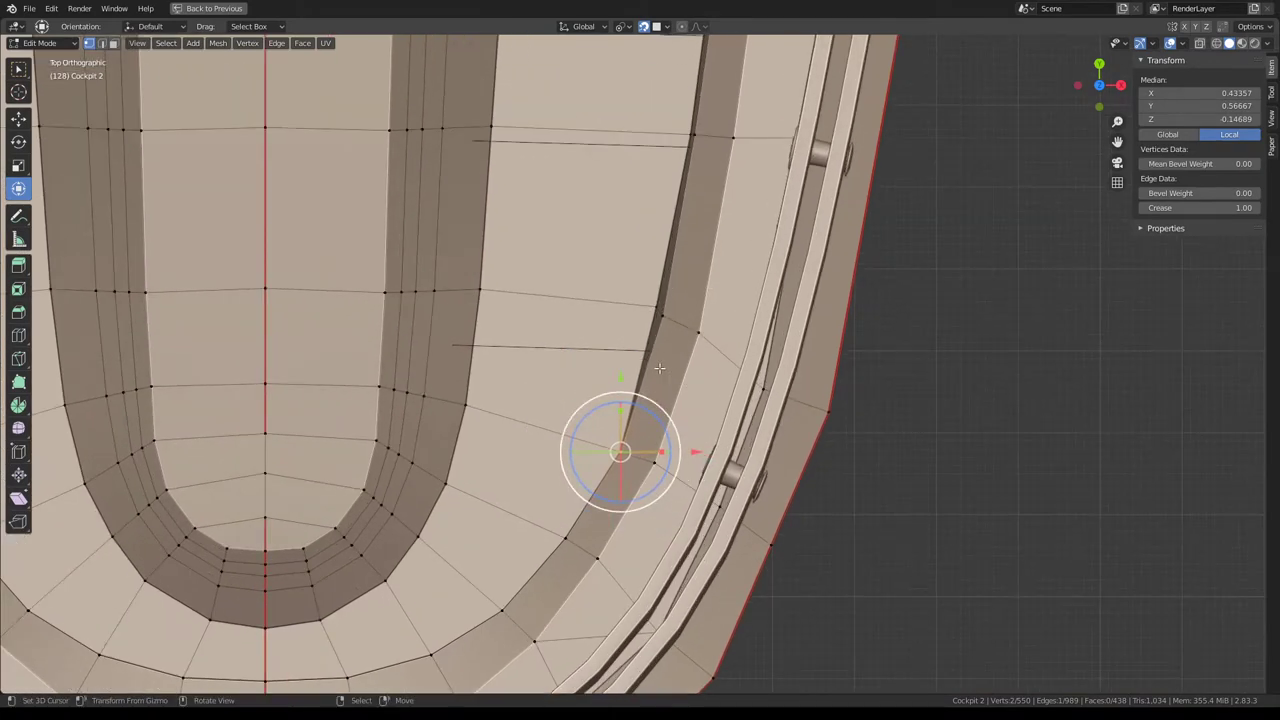
key(g)
right_click(771, 296)
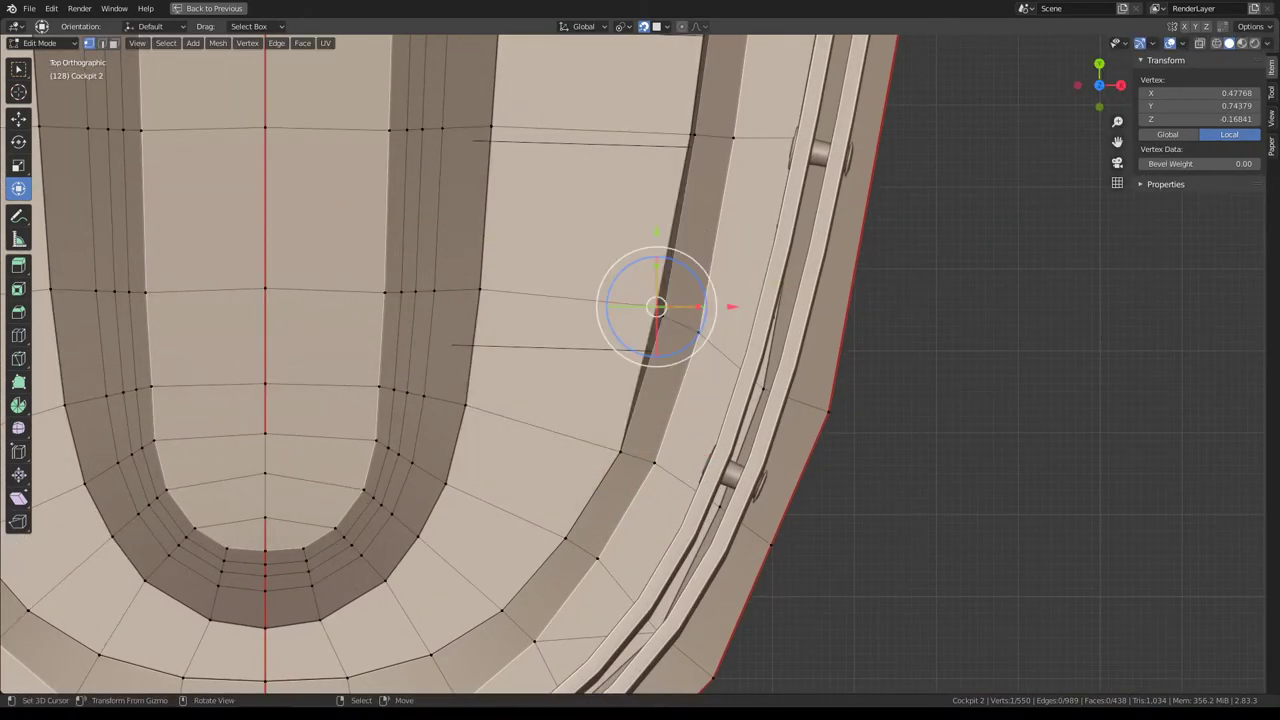
click(720, 153)
shift+middle_drag(700, 200, 659, 230)
click(672, 230)
scroll(672, 230, down, 2)
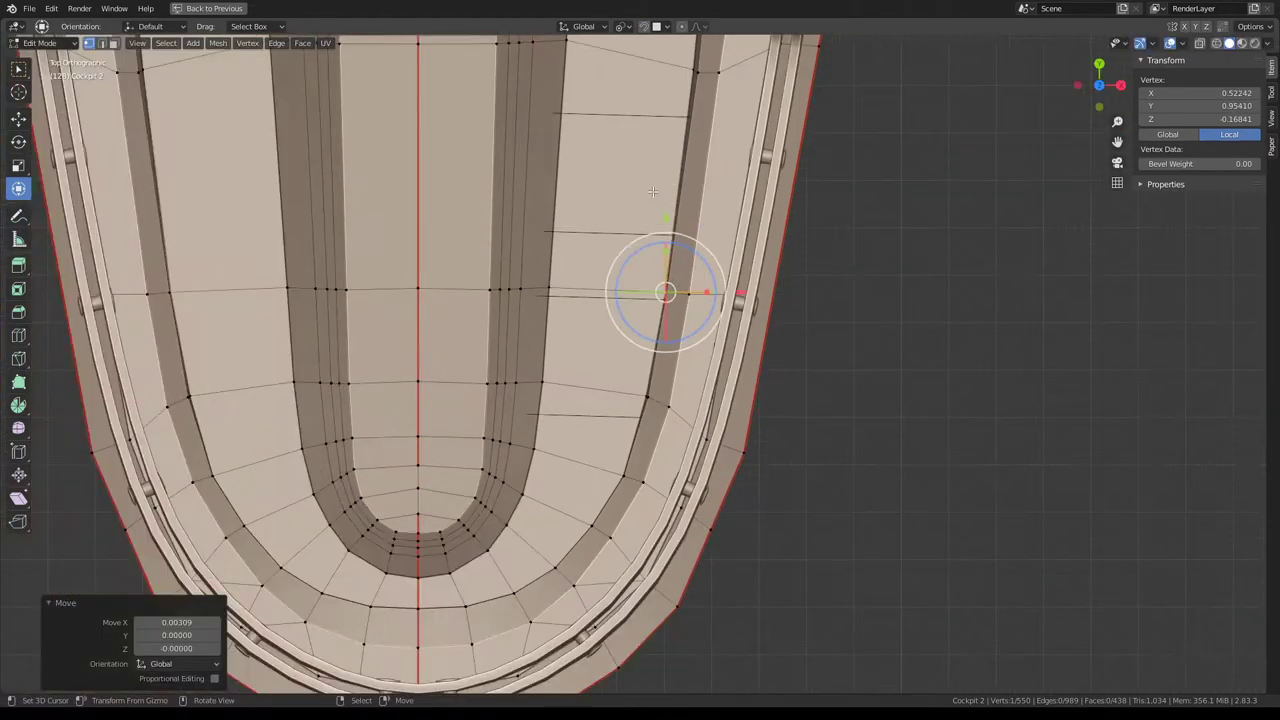
shift+middle_drag(690, 110, 687, 272)
scroll(687, 272, up, 4)
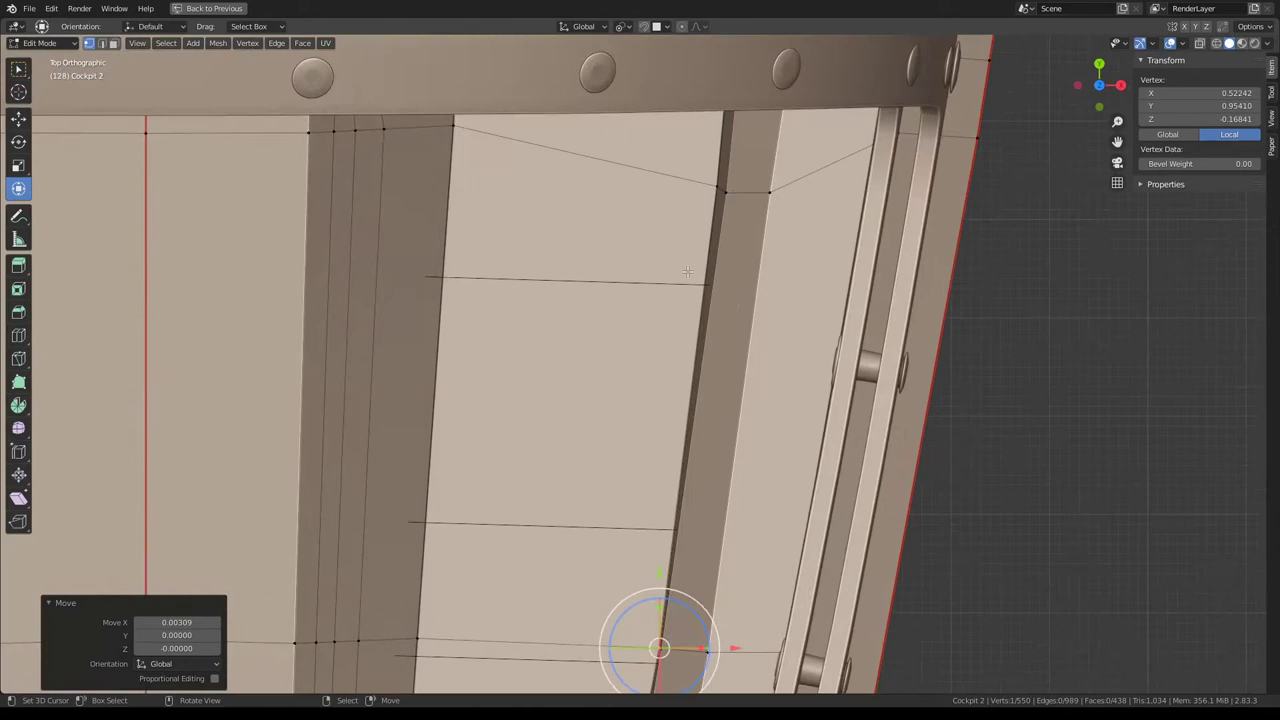
Nudge vertices near the riveted band and along the curved channel edge to even the flow.
click(698, 204)
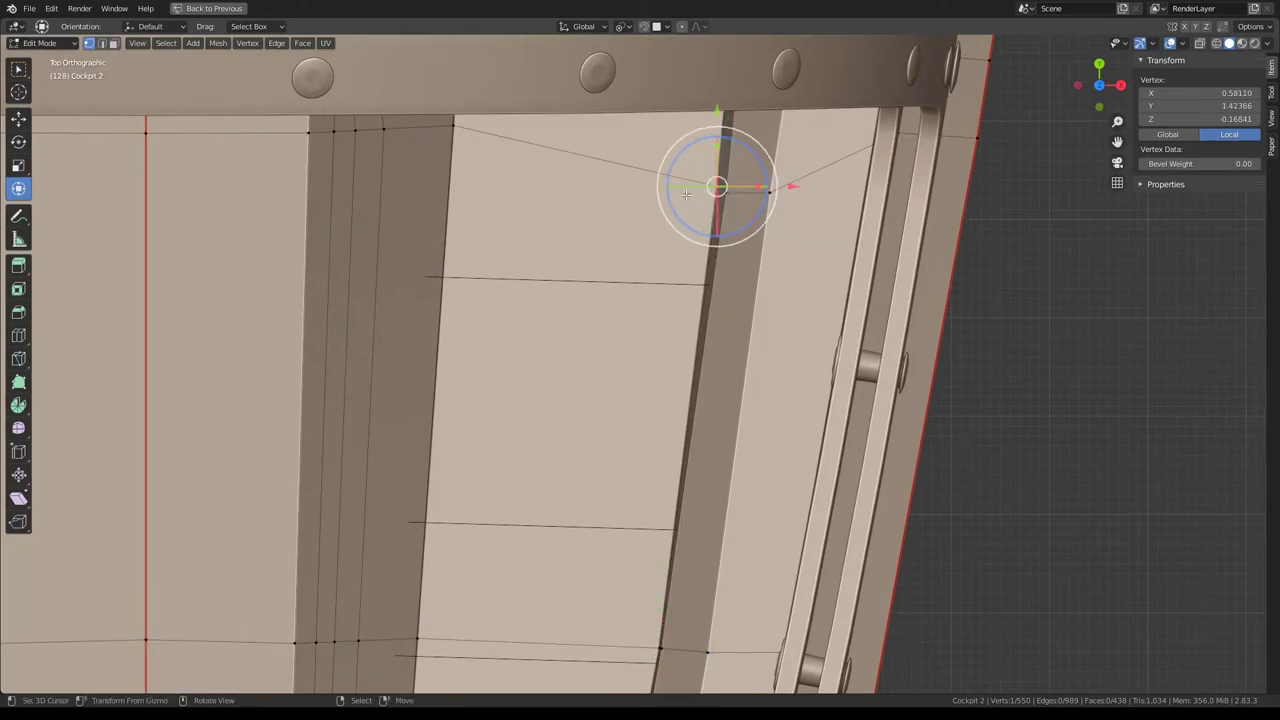
key(g)
click(662, 208)
scroll(662, 208, down, 2)
shift+middle_drag(662, 208, 671, 346)
scroll(671, 346, up, 1)
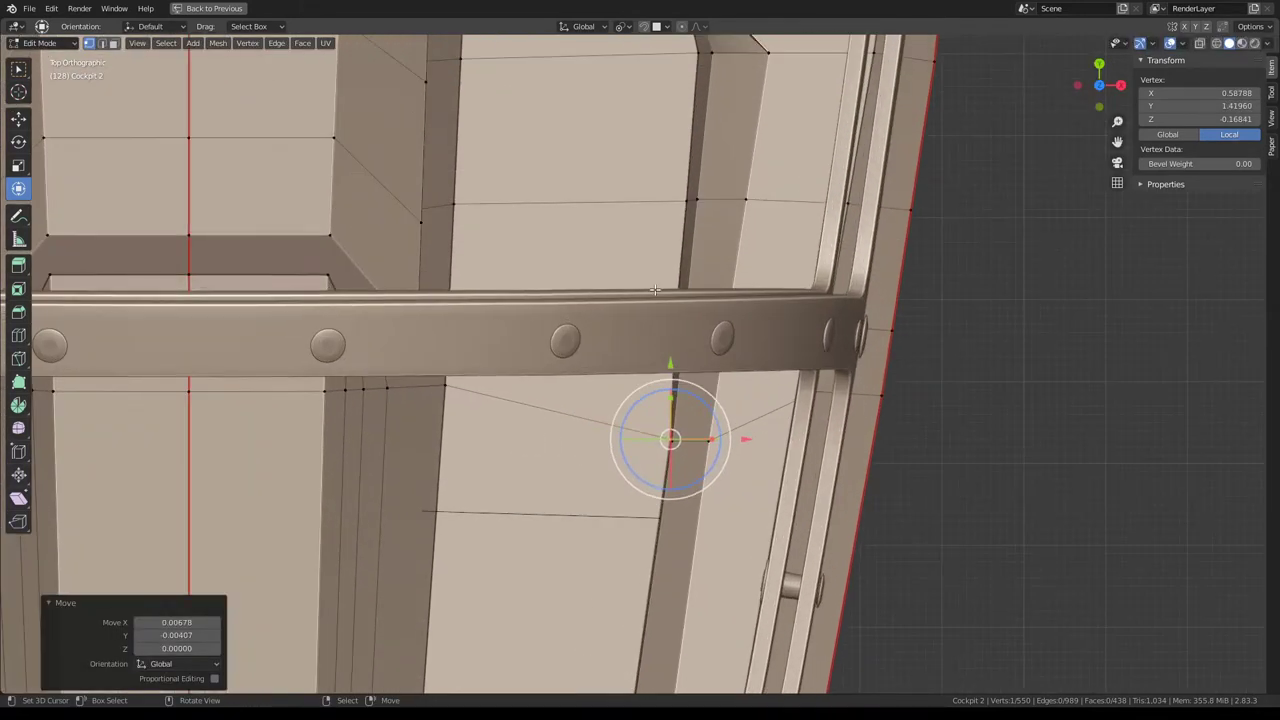
key(g)
click(670, 346)
shift+middle_drag(672, 520, 722, 104)
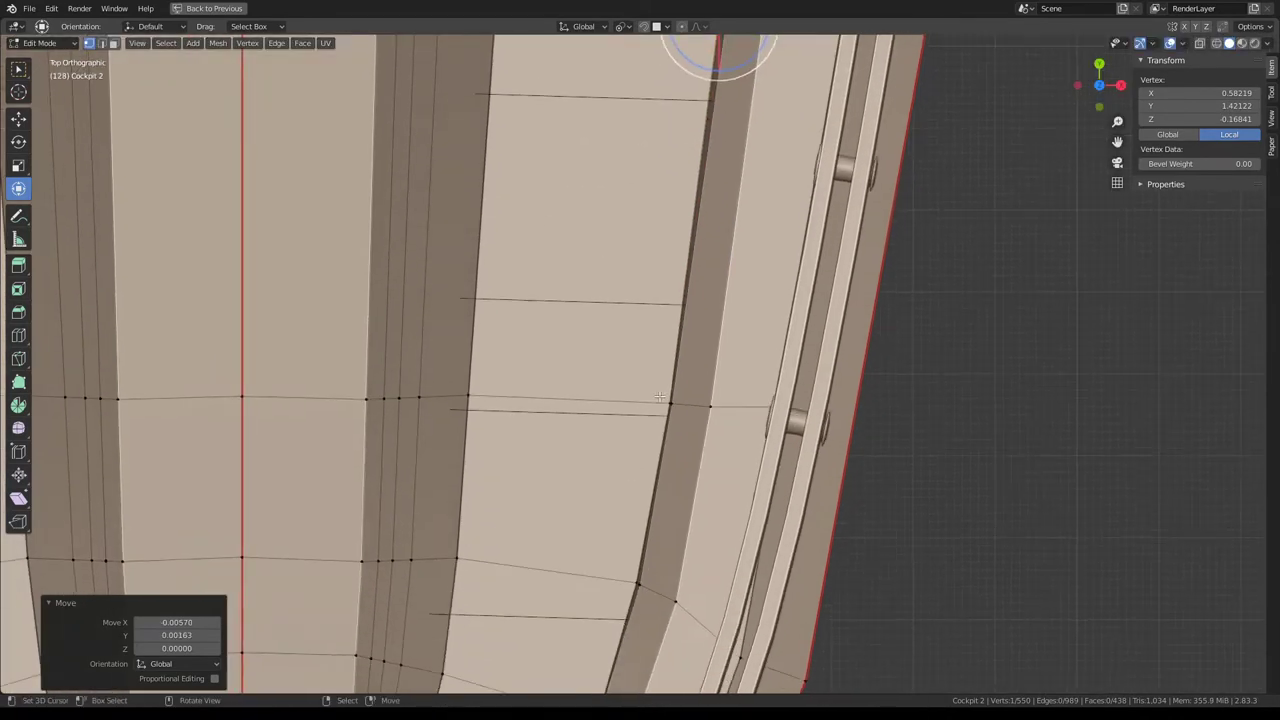
click(639, 403)
key(g)
click(635, 401)
scroll(635, 401, down, 2)
shift+middle_drag(640, 300, 674, 400)
scroll(674, 400, up, 2)
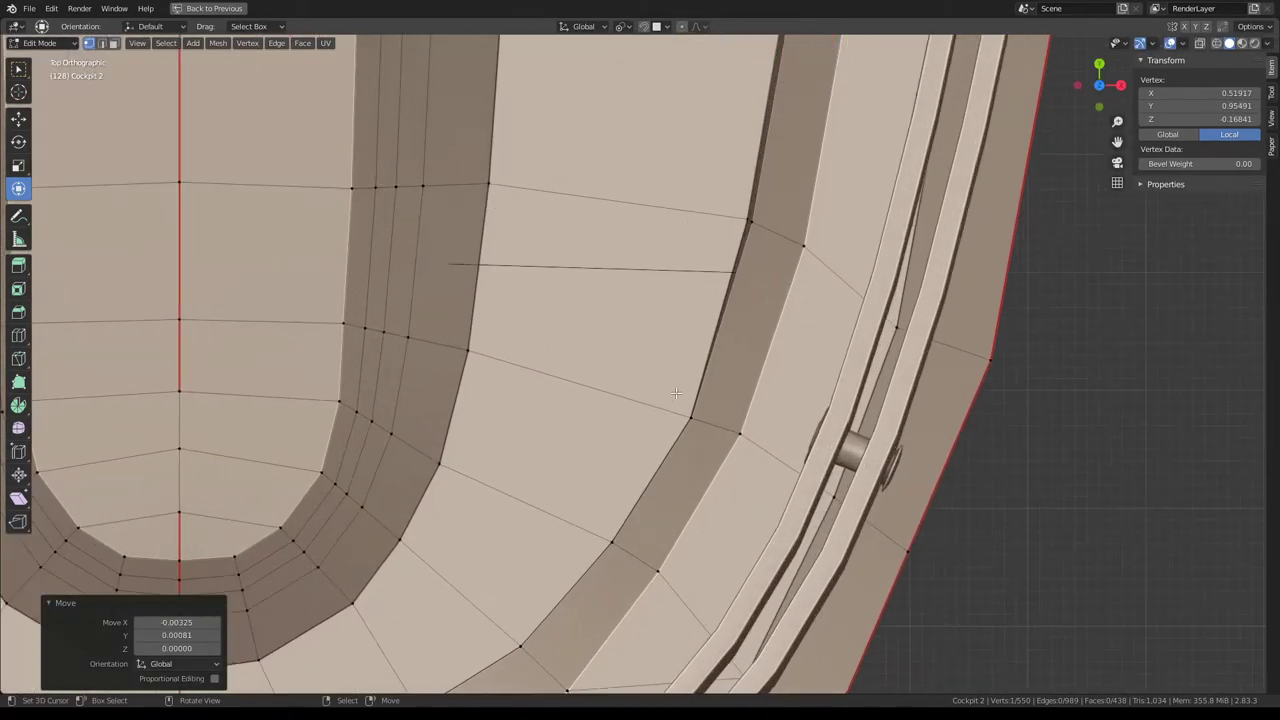
Select the shortest vertex path along the loop and edge-slide it by factor -0.060.
shift+middle_drag(630, 469, 760, 247)
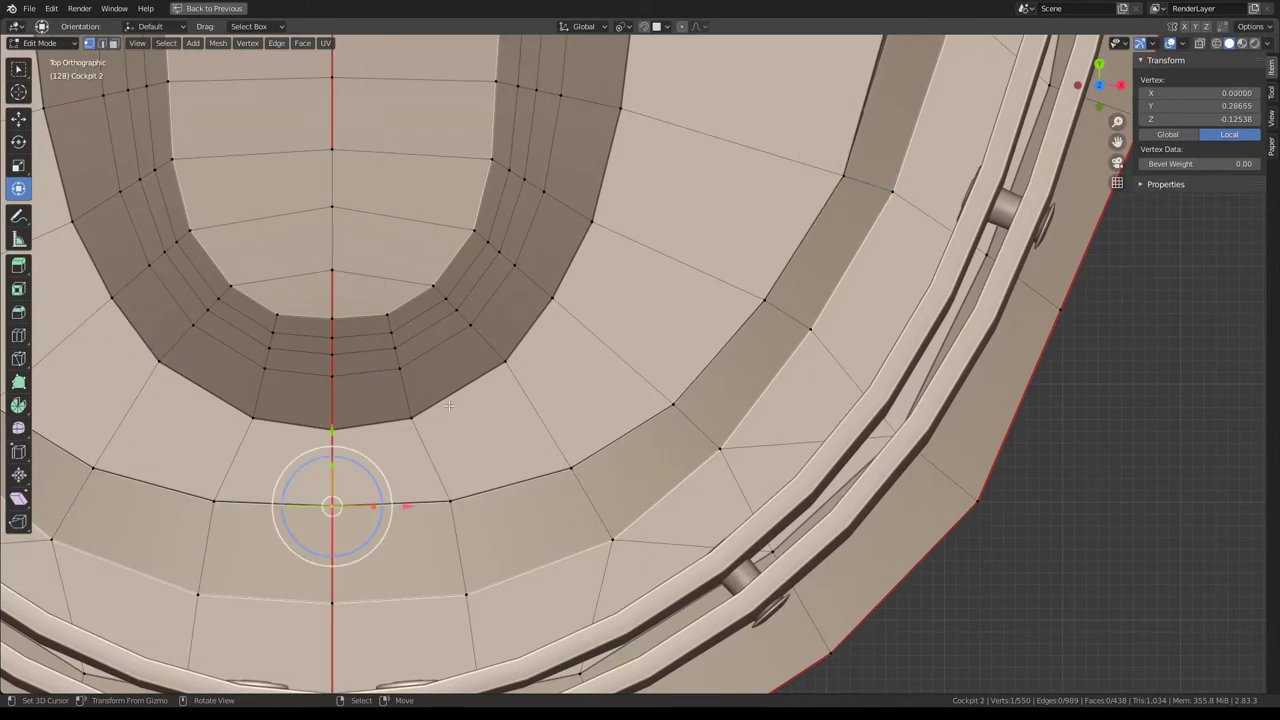
scroll(461, 444, down, 3)
mouse_move(461, 444)
middle_down()
mouse_move(700, 520)
mouse_move(875, 470)
middle_up()
scroll(875, 470, up, 2)
ctrl+click(480, 233)
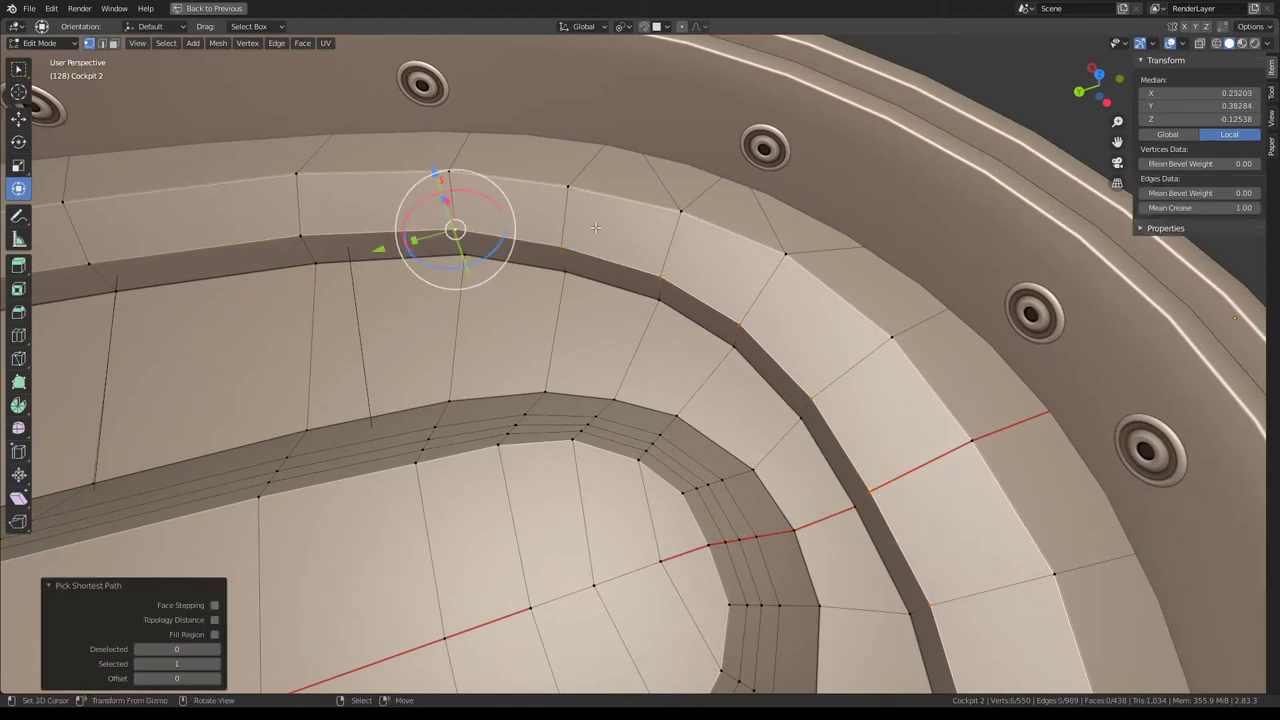
key(KP_7)
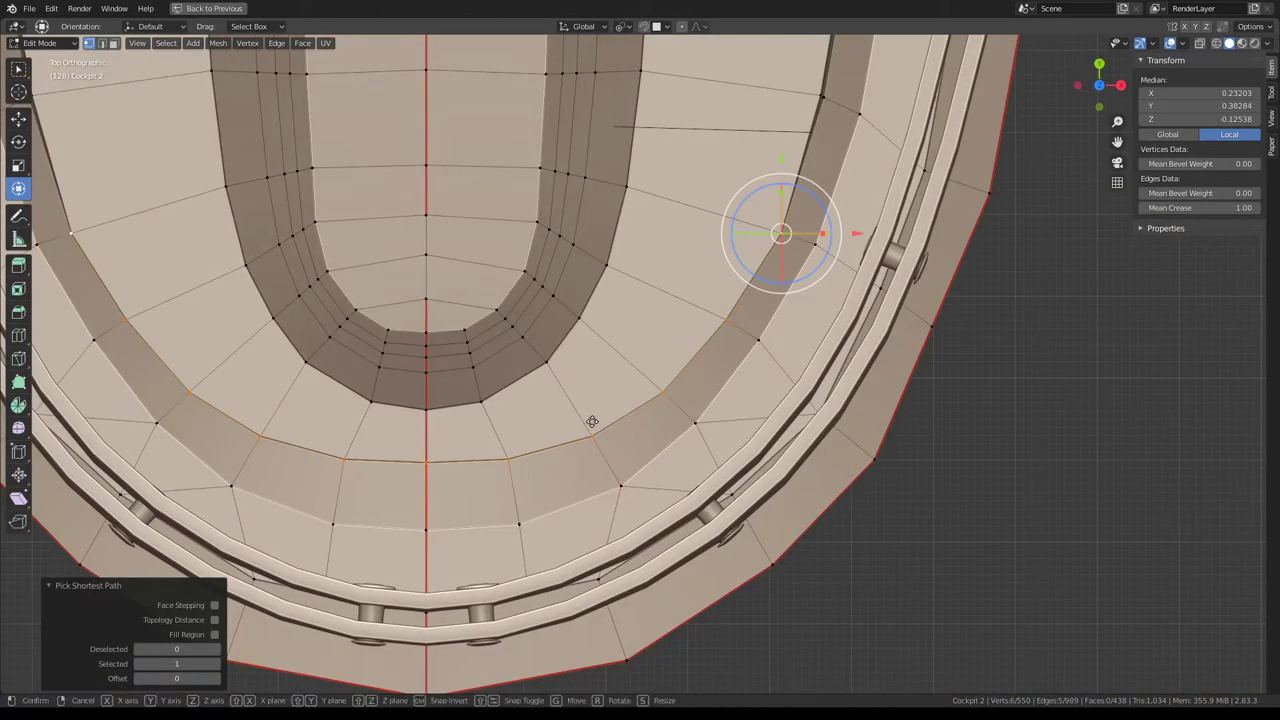
click(590, 425)
scroll(700, 386, up, 2)
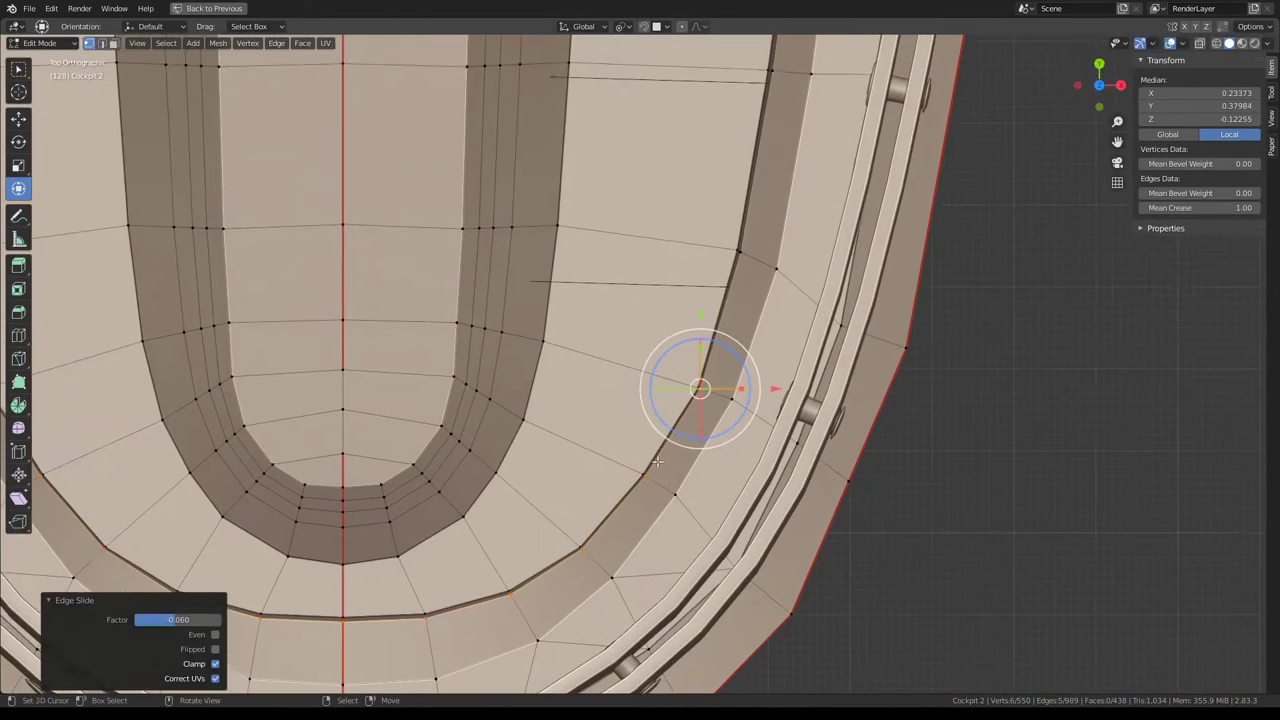
Check the cockpit arch in Object Mode, then return to Edit Mode and extend the loop selection.
key(Tab)
mouse_move(700, 386)
middle_down()
mouse_move(680, 420)
mouse_move(886, 360)
mouse_move(849, 449)
middle_up()
scroll(849, 449, up, 3)
key(Tab)
mouse_move(683, 356)
middle_down()
mouse_move(582, 393)
mouse_move(796, 398)
middle_up()
shift+click(607, 384)
Bevel the selected loop across the floor channel into two supporting loops.
scroll(810, 388, up, 2)
key(ctrl+e)
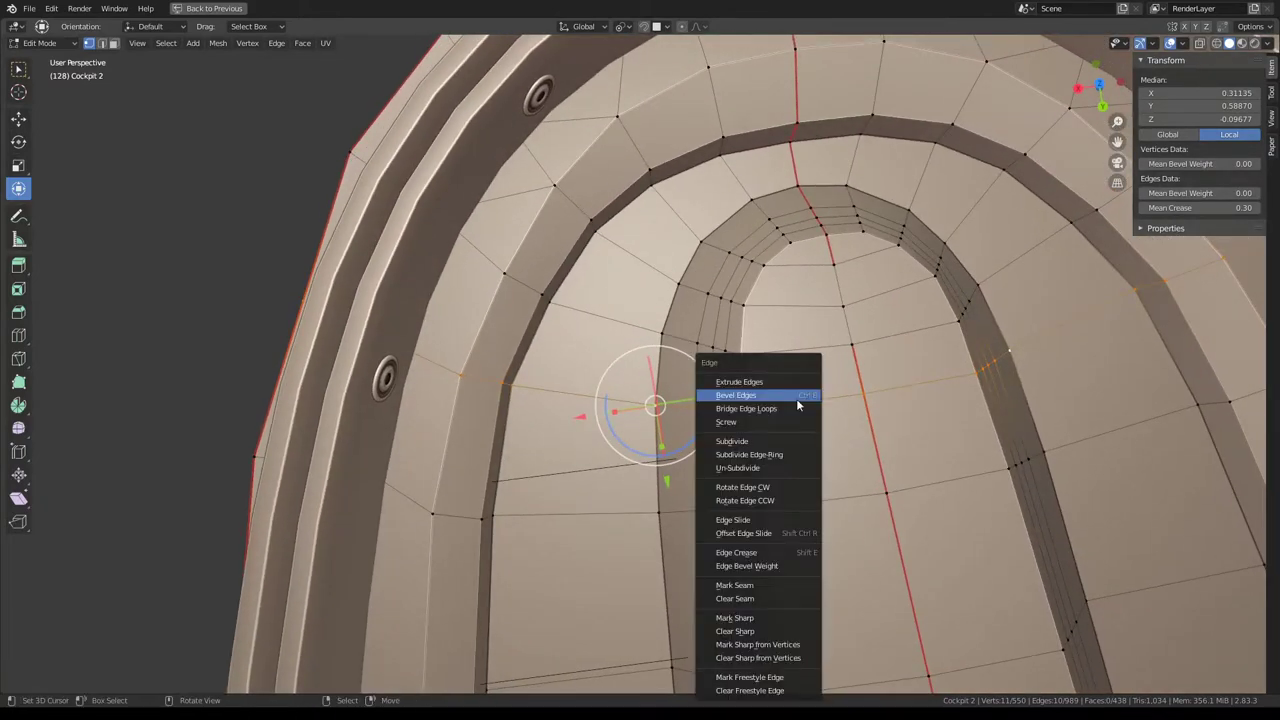
click(797, 398)
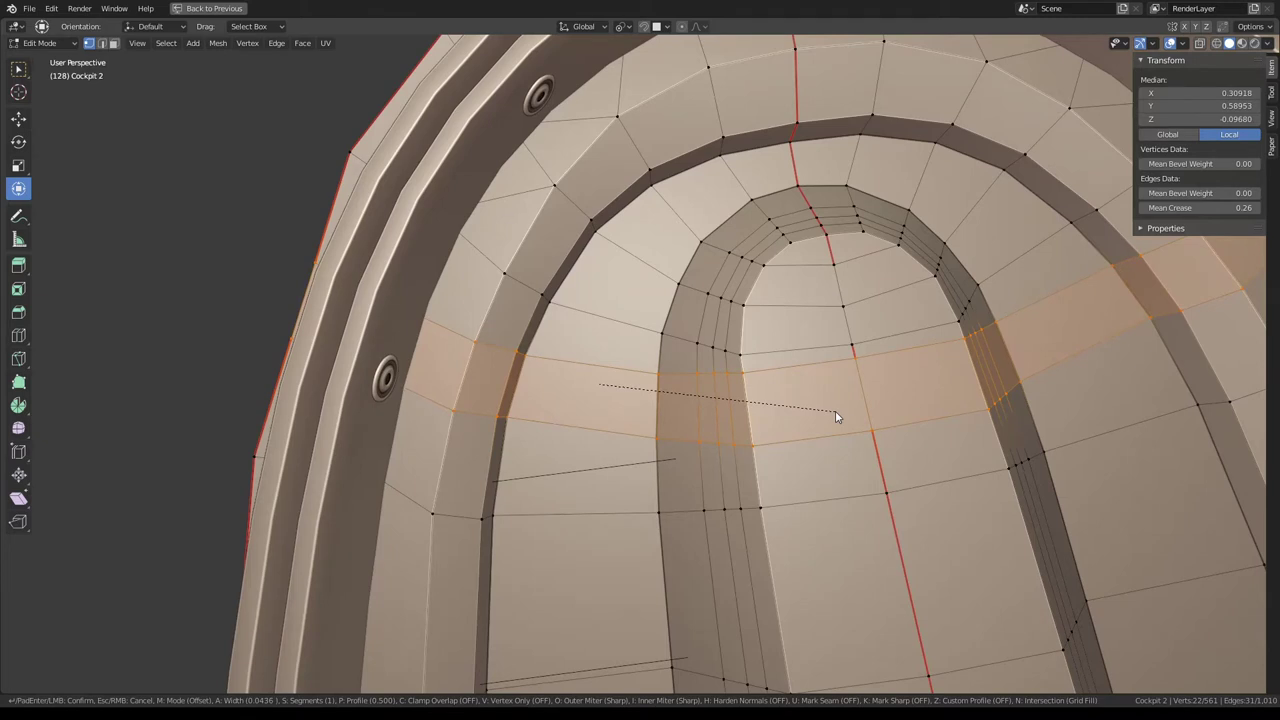
click(837, 417)
Edge-slide the two new loops into place, one by factor 0.160.
alt+click(805, 371)
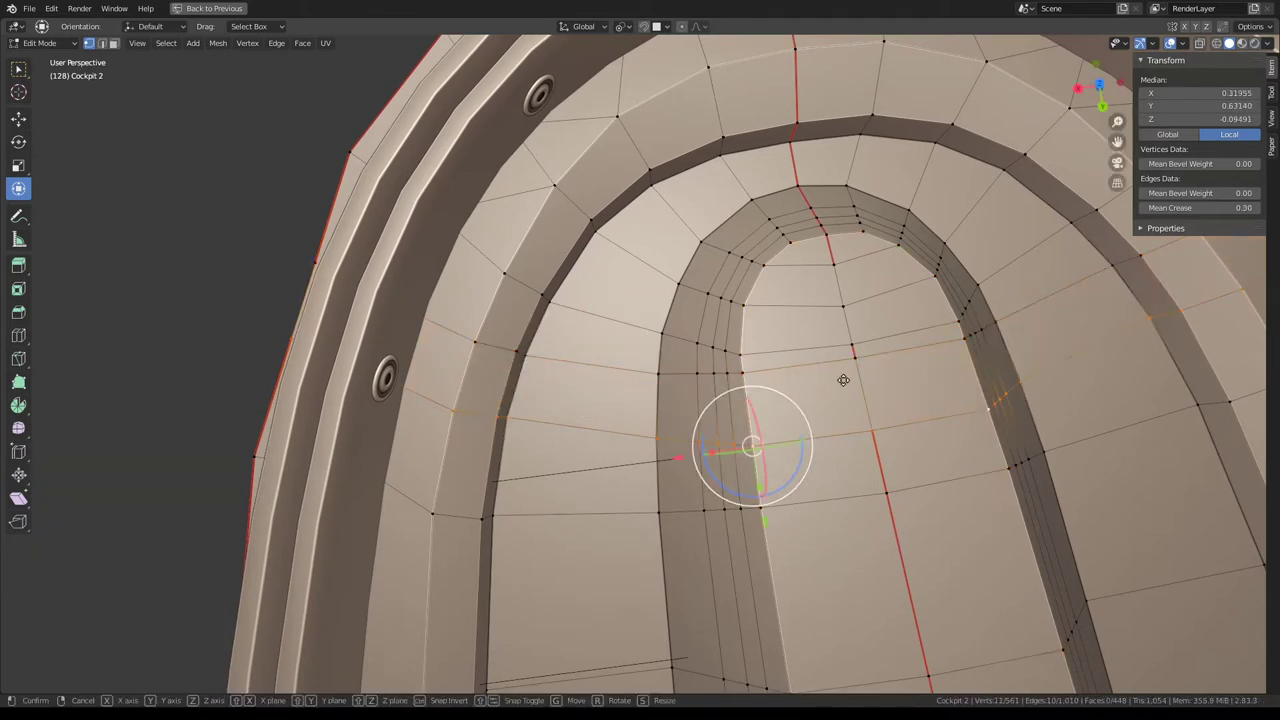
click(841, 388)
alt+click(783, 357)
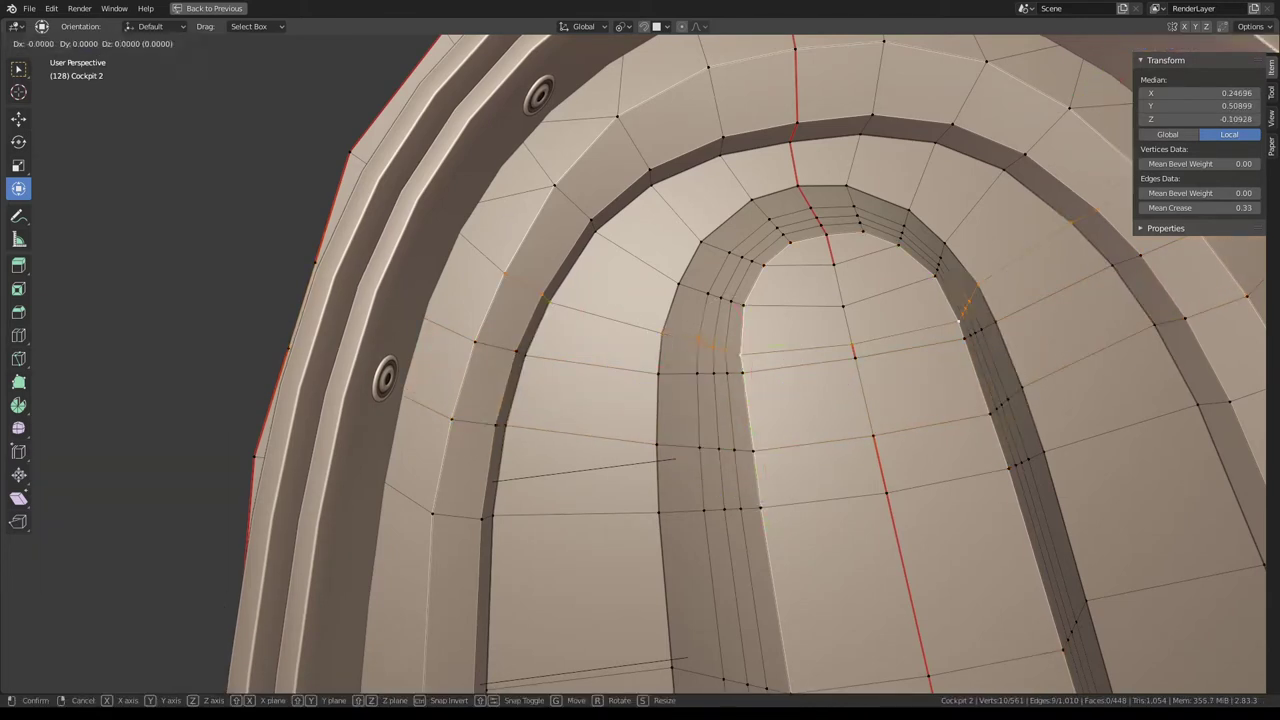
click(787, 390)
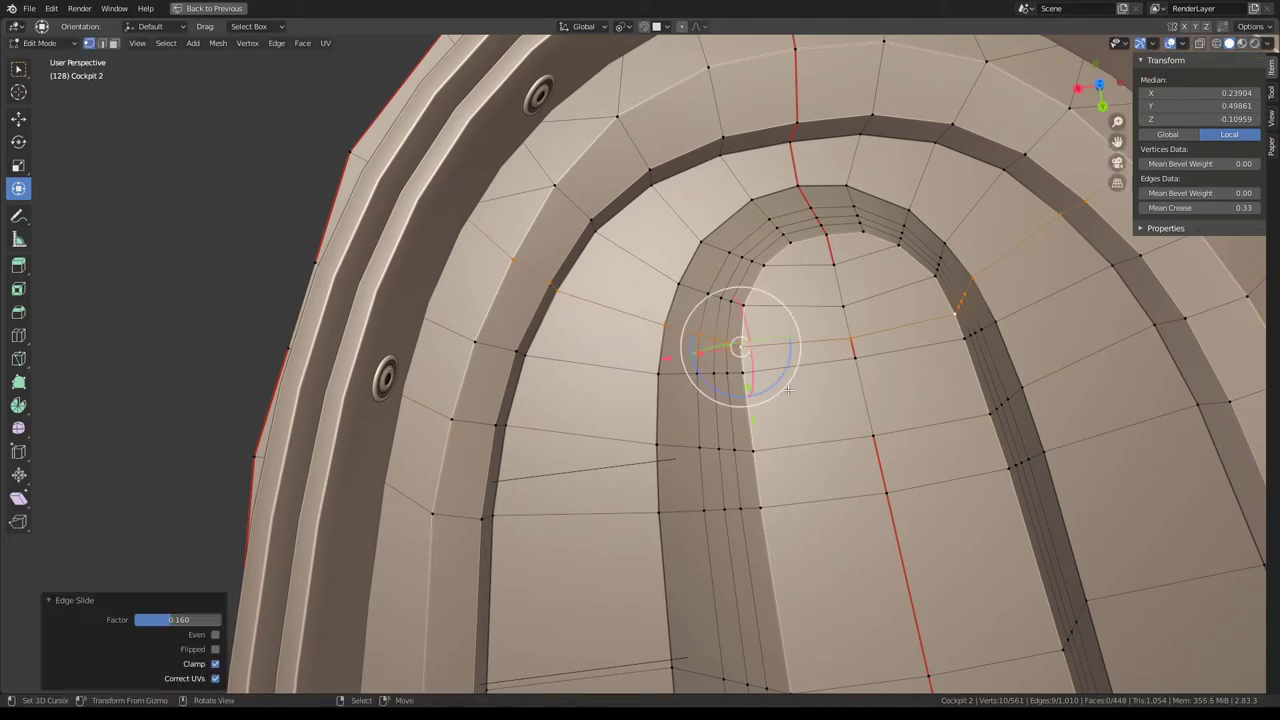
Select two neighbouring edges on the outer channel and nudge them slightly from top view.
click(548, 283)
ctrl+click(509, 251)
key(KP_7)
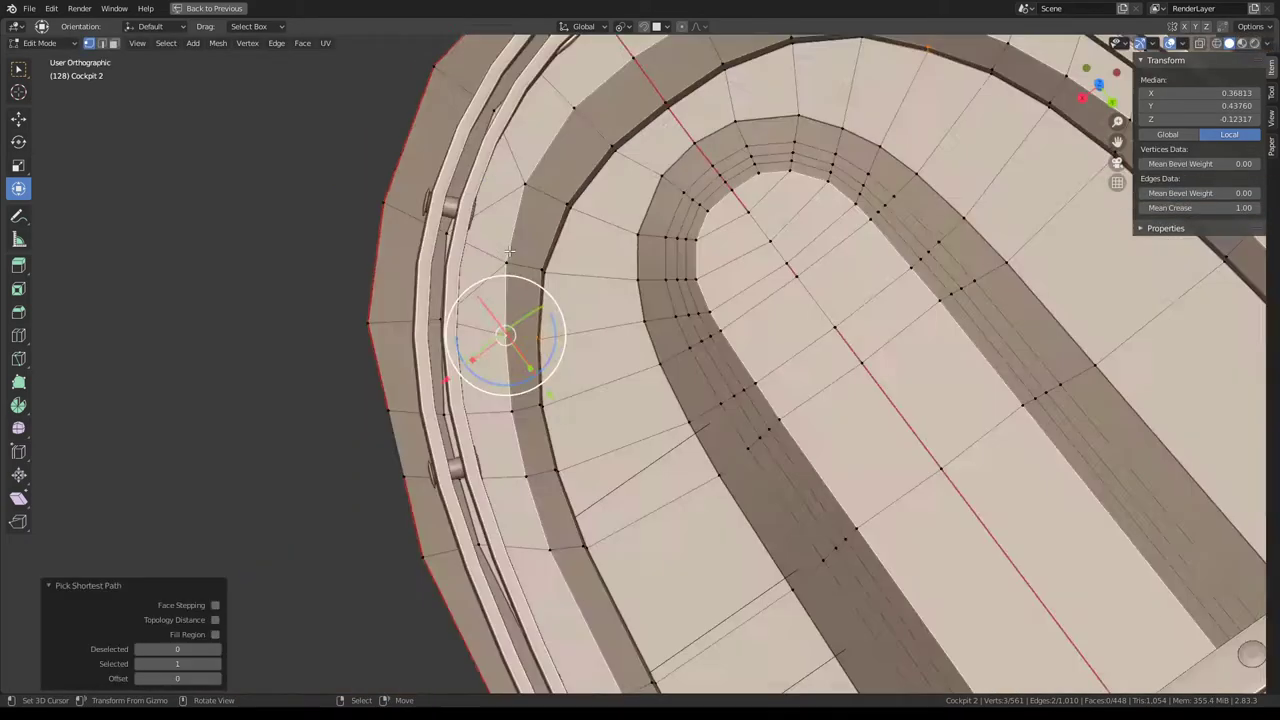
scroll(760, 383, up, 2)
key(g)
click(760, 383)
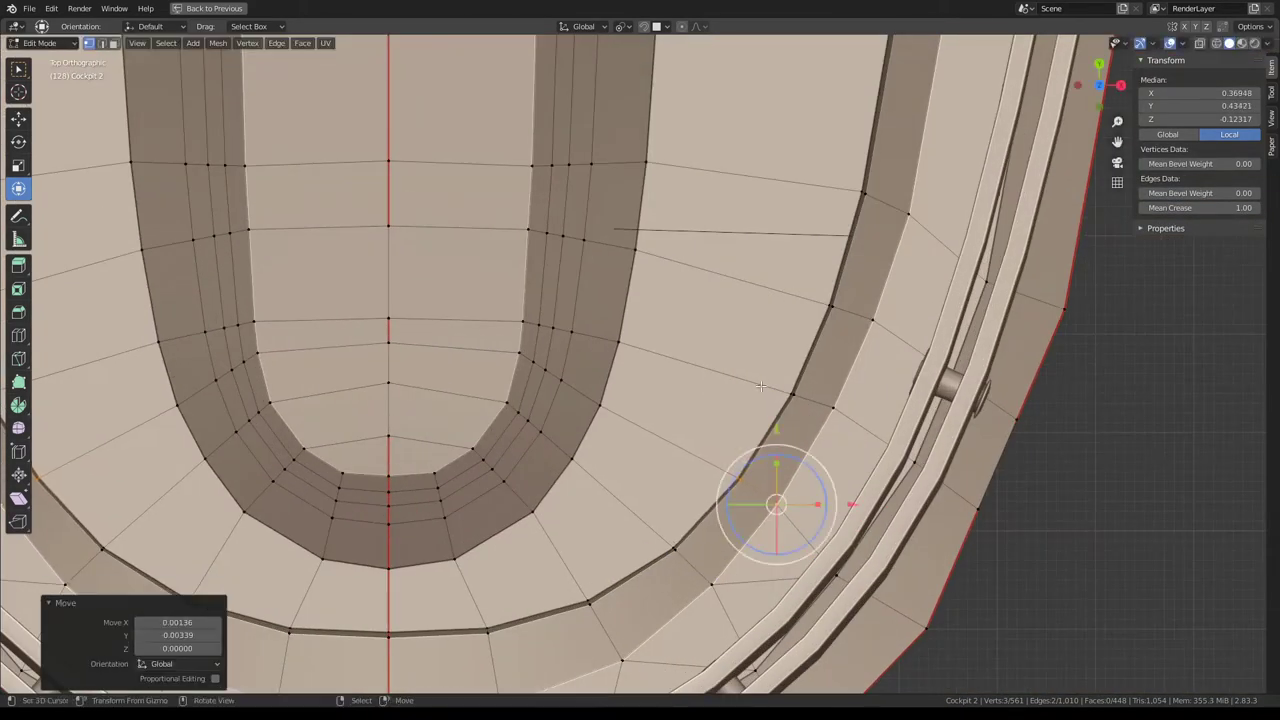
scroll(748, 395, down, 3)
In Object Mode, orbit inside the cockpit toward the seat and switch to Material Preview shading.
key(Tab)
scroll(550, 530, down, 4)
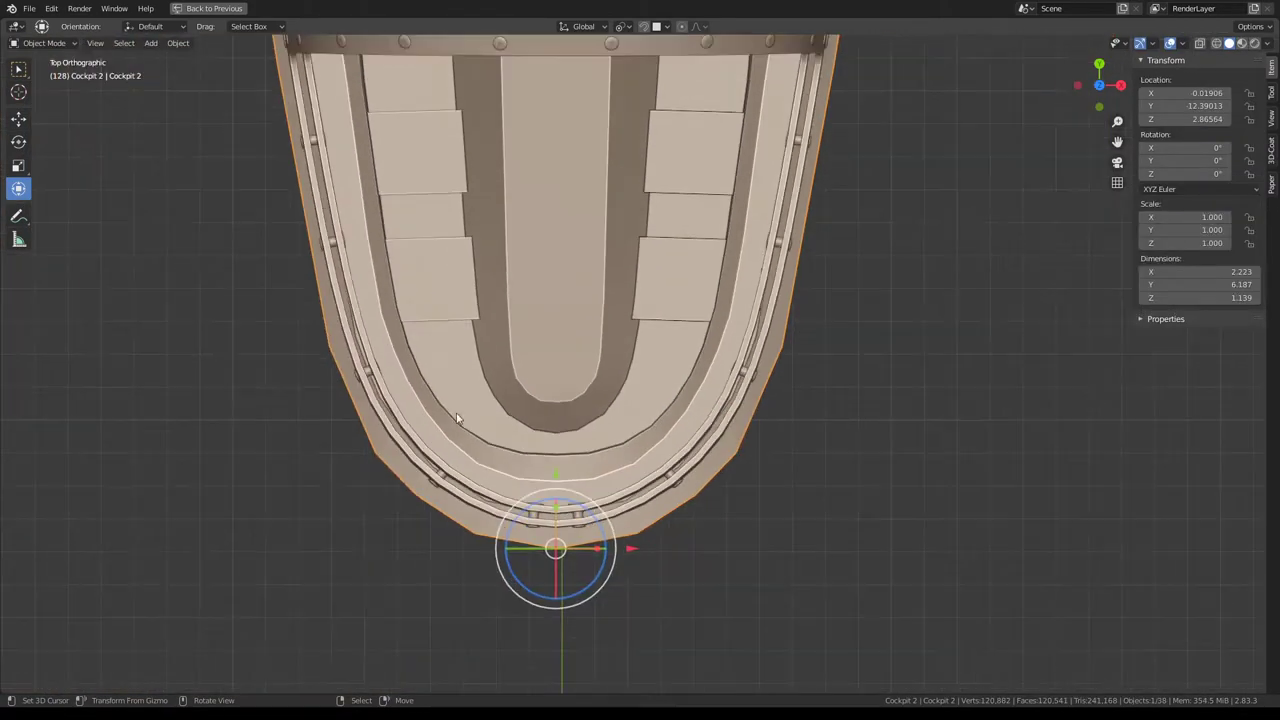
middle_drag(550, 530, 622, 303)
scroll(737, 295, up, 4)
scroll(737, 295, down, 3)
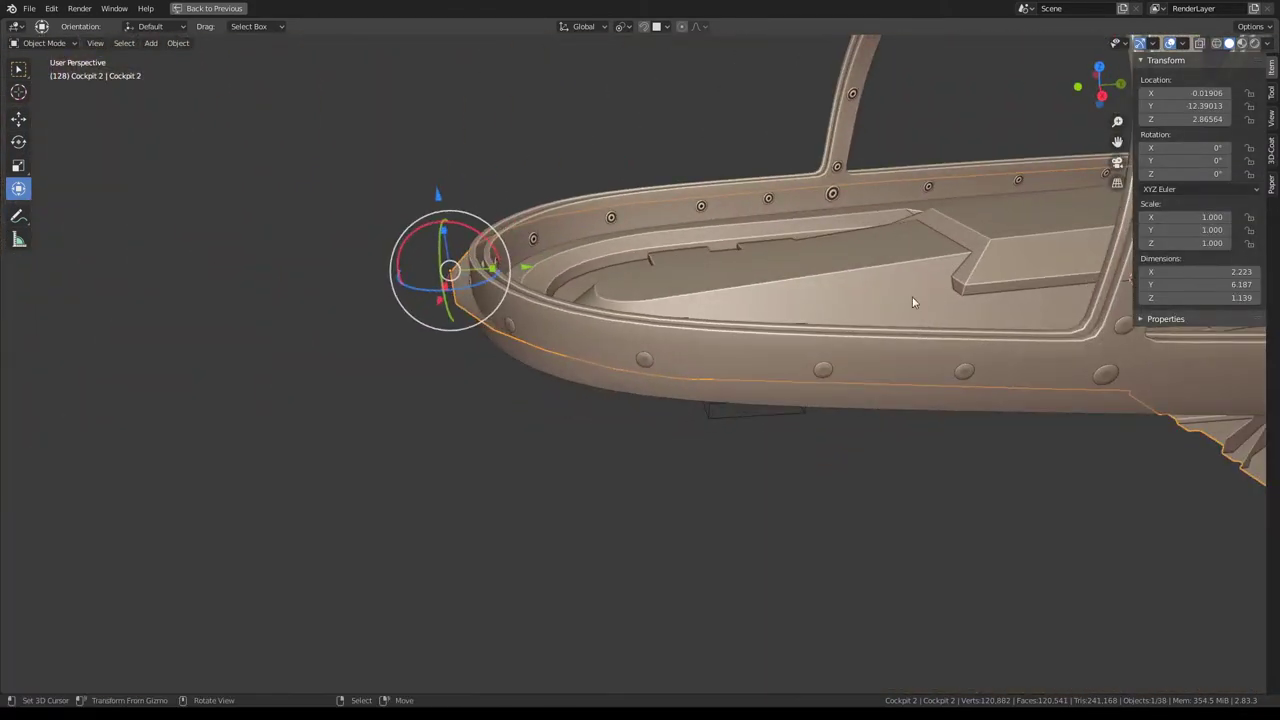
middle_drag(849, 290, 450, 298)
scroll(605, 300, up, 4)
middle_drag(605, 300, 560, 270)
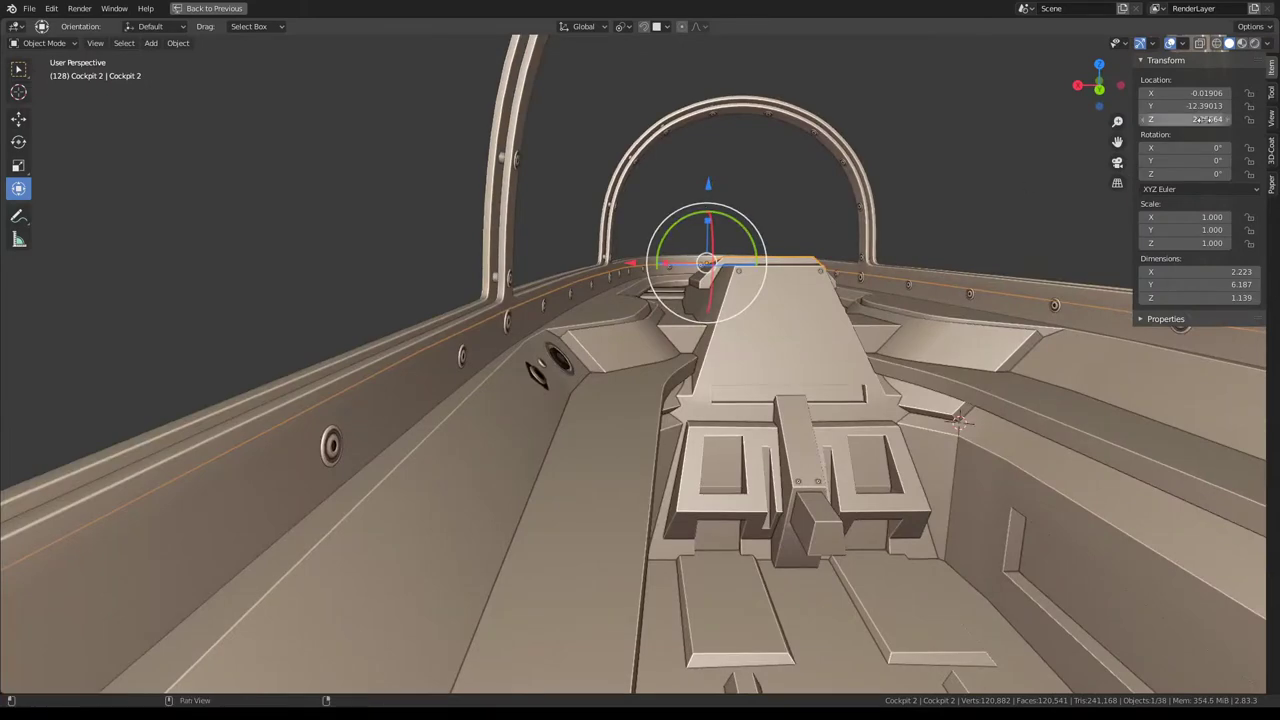
click(1241, 44)
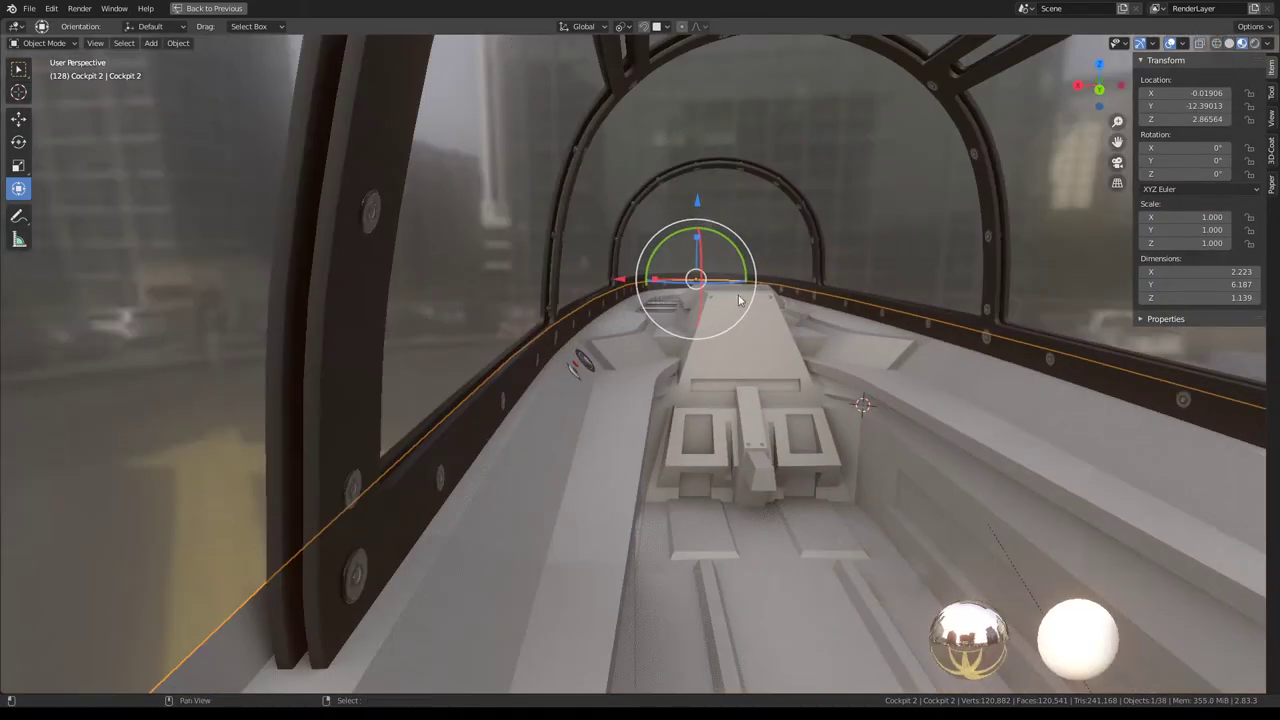
Inspect the seat area from above, then restore the full Shading workspace layout.
mouse_move(670, 302)
middle_down()
mouse_move(800, 260)
mouse_move(825, 302)
mouse_move(323, 400)
mouse_move(526, 411)
mouse_move(554, 337)
mouse_move(687, 376)
middle_up()
scroll(825, 302, up, 2)
key(Tab)
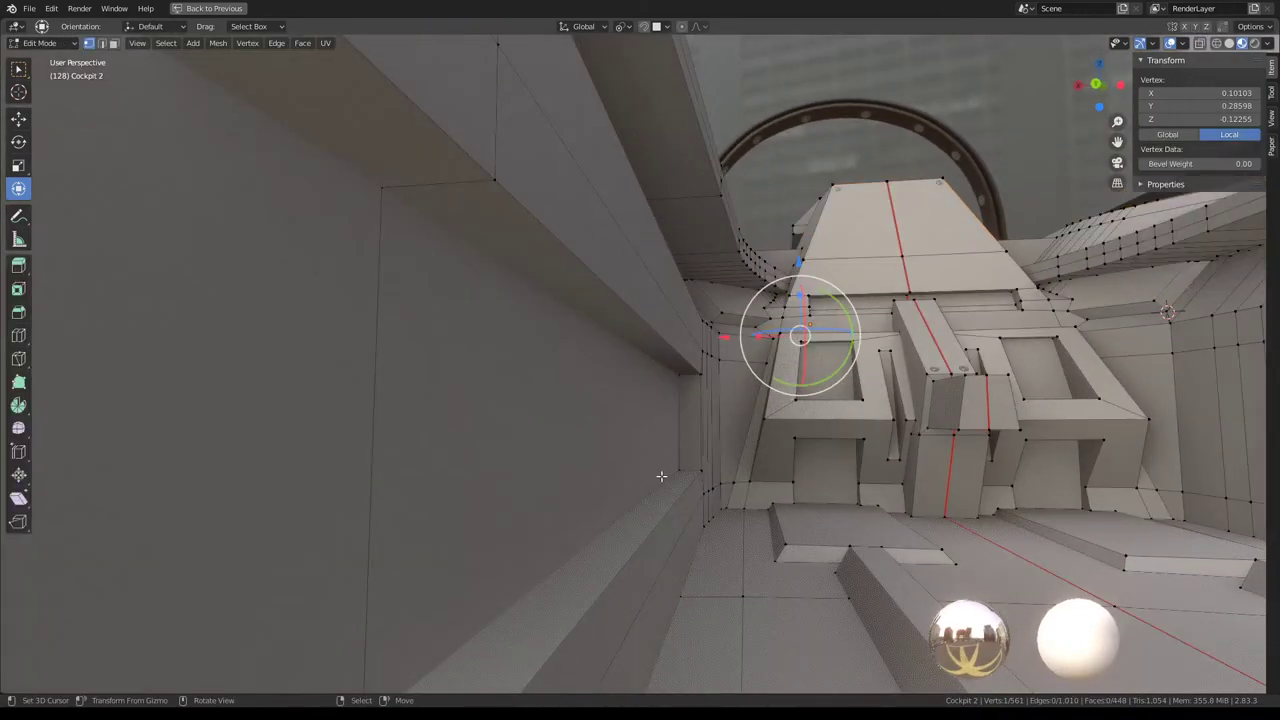
mouse_move(664, 472)
middle_down()
mouse_move(490, 313)
mouse_move(612, 290)
mouse_move(694, 312)
mouse_move(641, 358)
mouse_move(705, 344)
mouse_move(480, 398)
mouse_move(652, 335)
middle_up()
key(Tab)
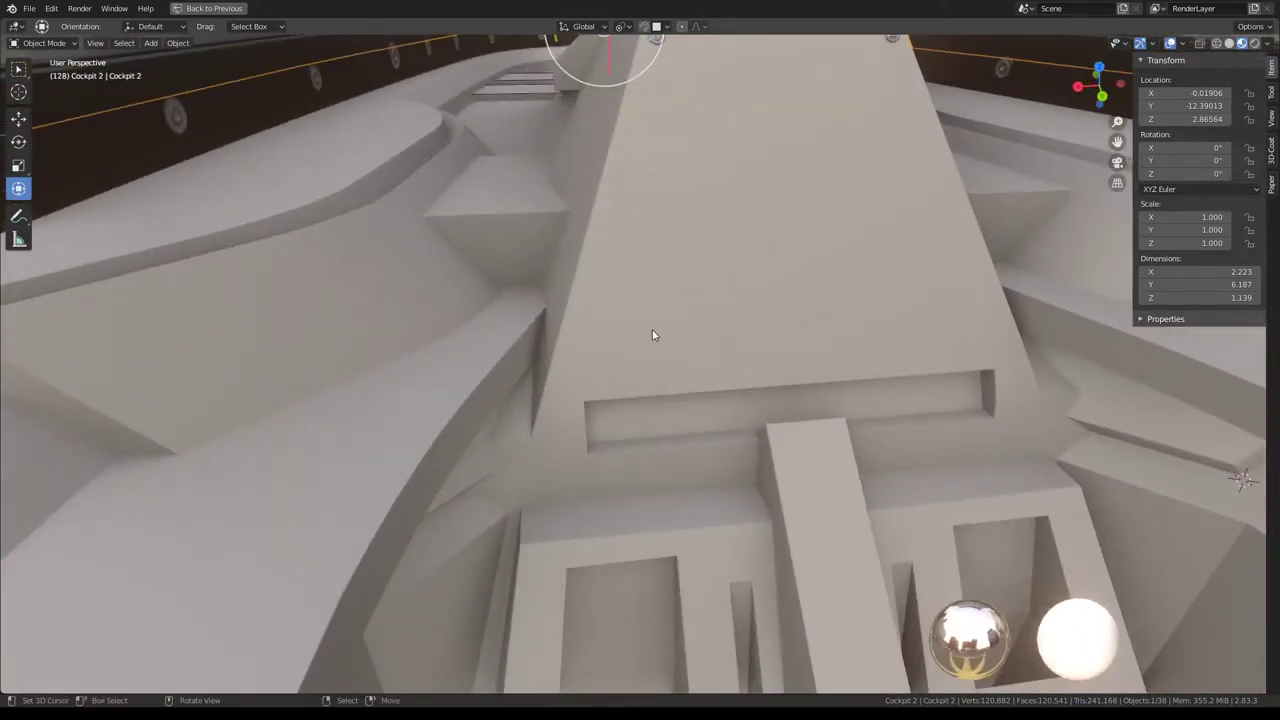
key(ctrl+space)
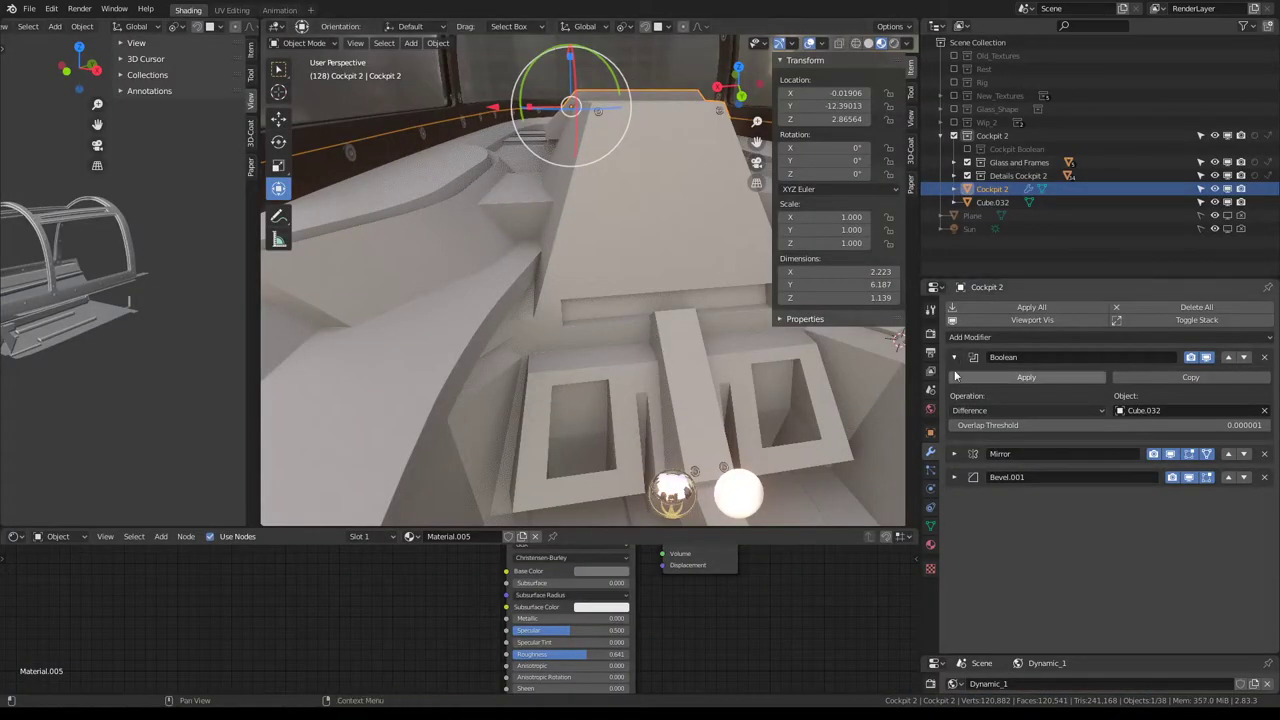
Collapse Boolean, expand Bevel.001, disable Clamp Overlap and set its Offset to 0.0107.
click(955, 357)
click(953, 404)
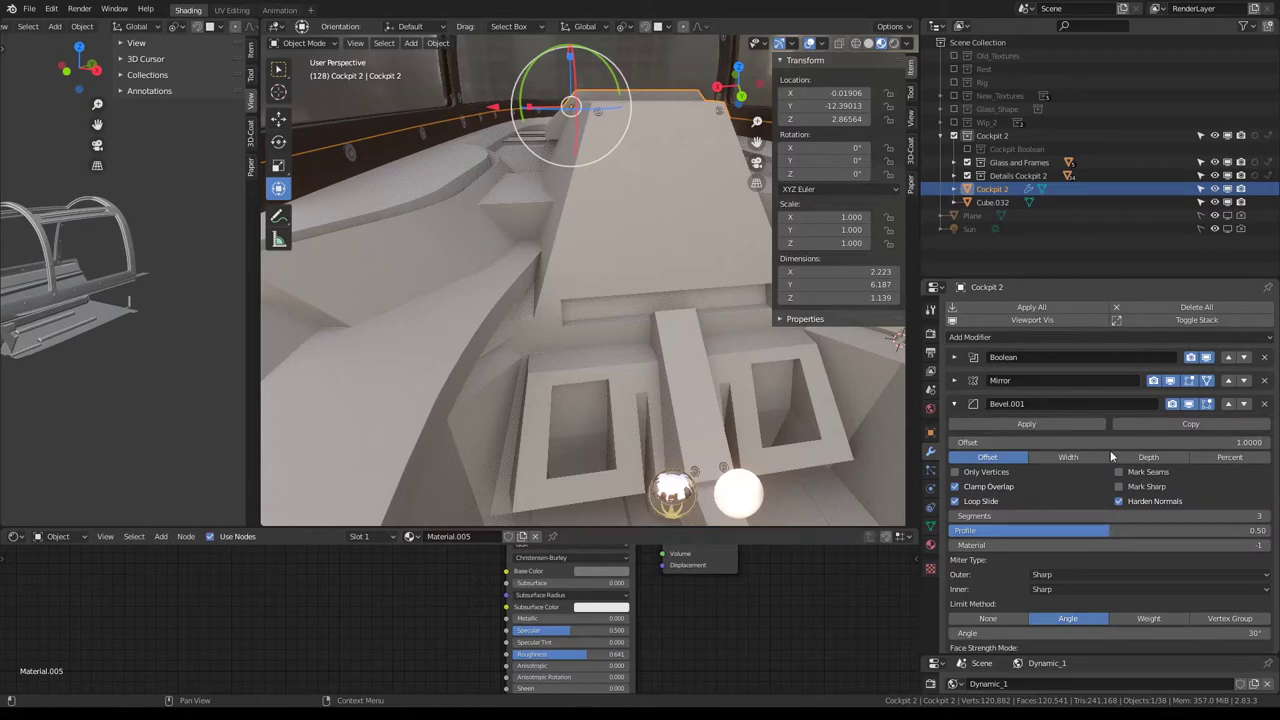
click(955, 486)
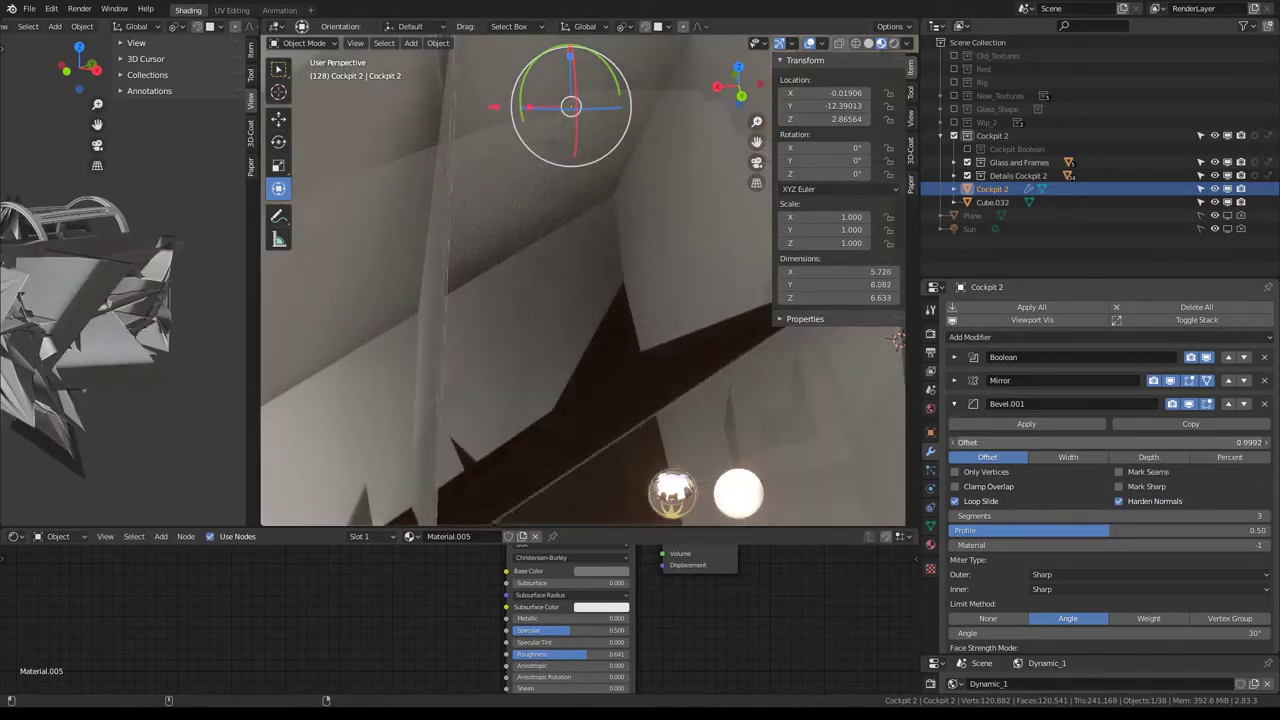
mouse_move(1100, 442)
mouse_down()
mouse_move(1180, 442)
mouse_move(1048, 442)
mouse_up()
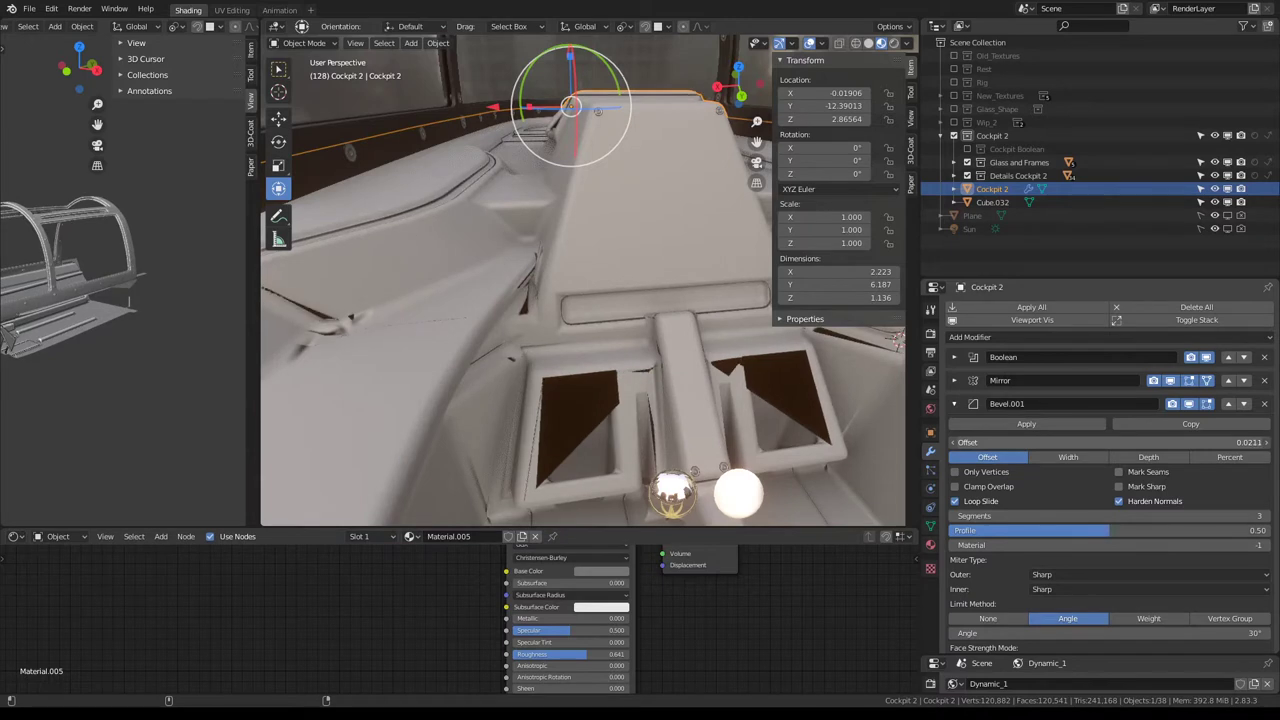
drag(1048, 442, 1040, 442)
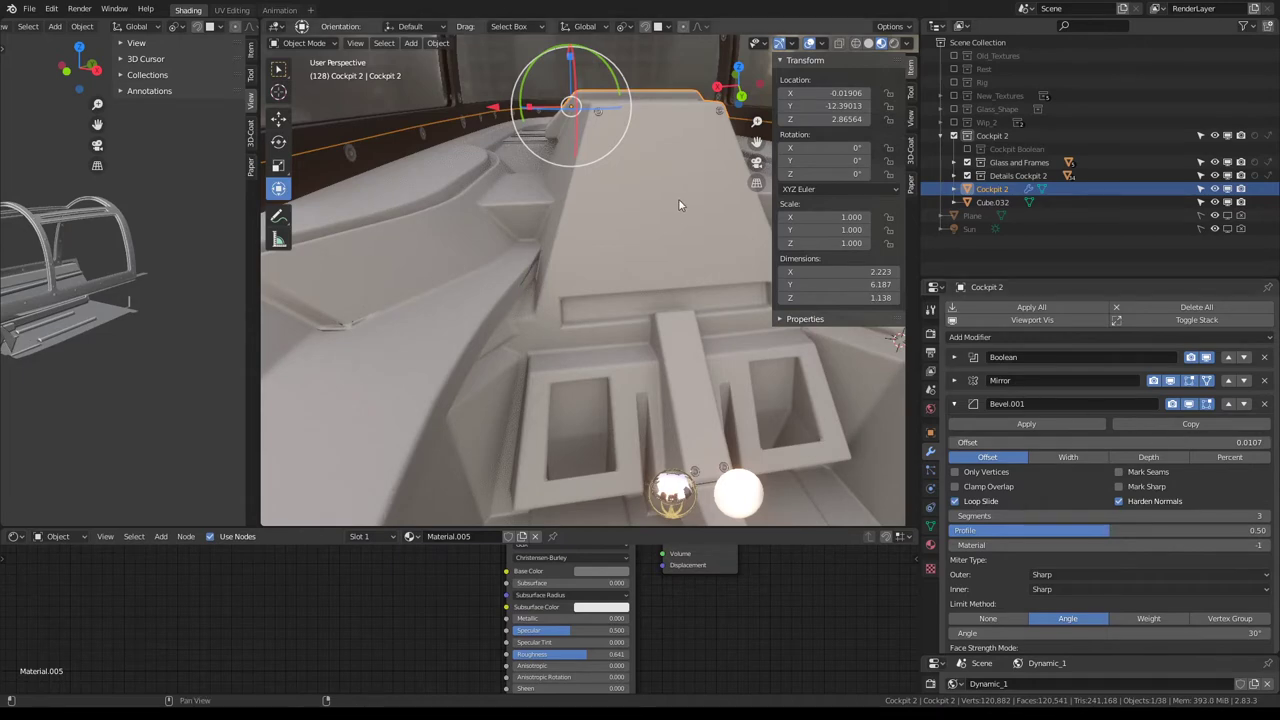
Maximize the 3D viewport and orbit to look forward through the cockpit.
key(ctrl+space)
mouse_move(855, 306)
middle_down()
mouse_move(686, 330)
mouse_move(678, 294)
mouse_move(731, 466)
mouse_move(634, 371)
middle_up()
scroll(668, 273, up, 5)
Move the vertex at the console corner gap in Edit Mode to close the gap.
scroll(636, 373, up, 2)
key(Tab)
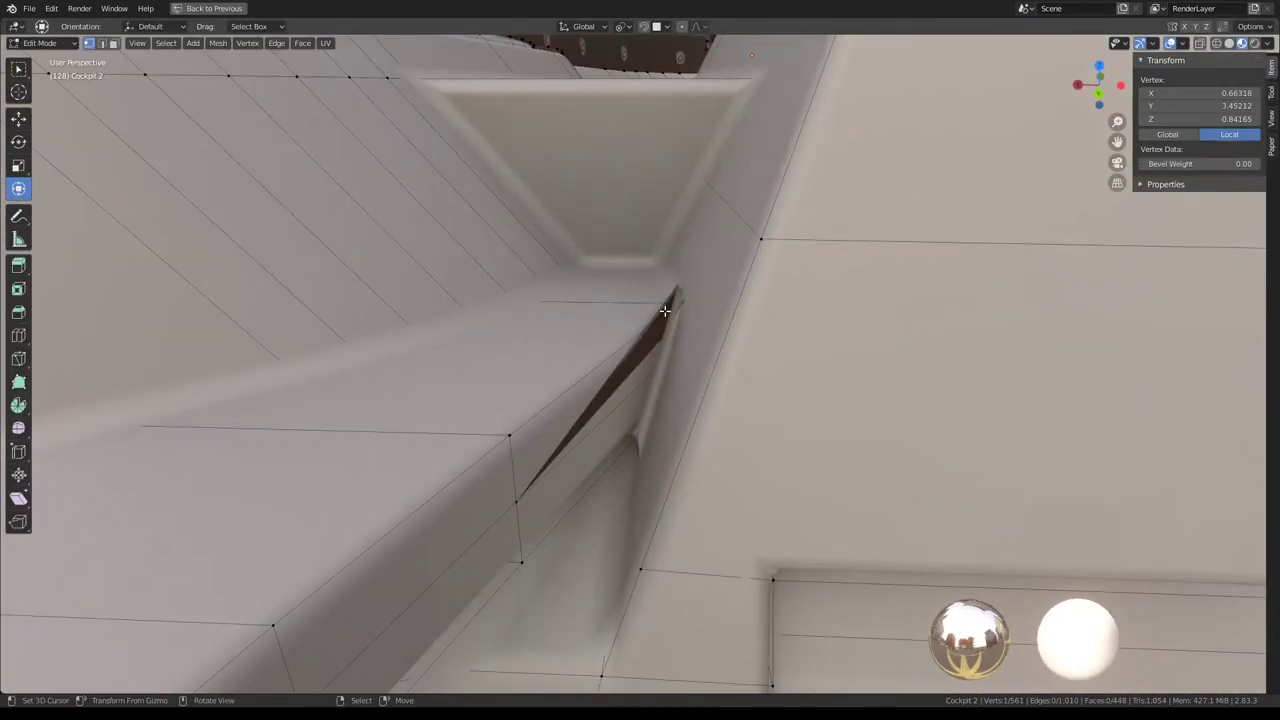
mouse_move(664, 311)
middle_down()
mouse_move(700, 330)
mouse_move(640, 340)
mouse_move(663, 366)
middle_up()
click(663, 366)
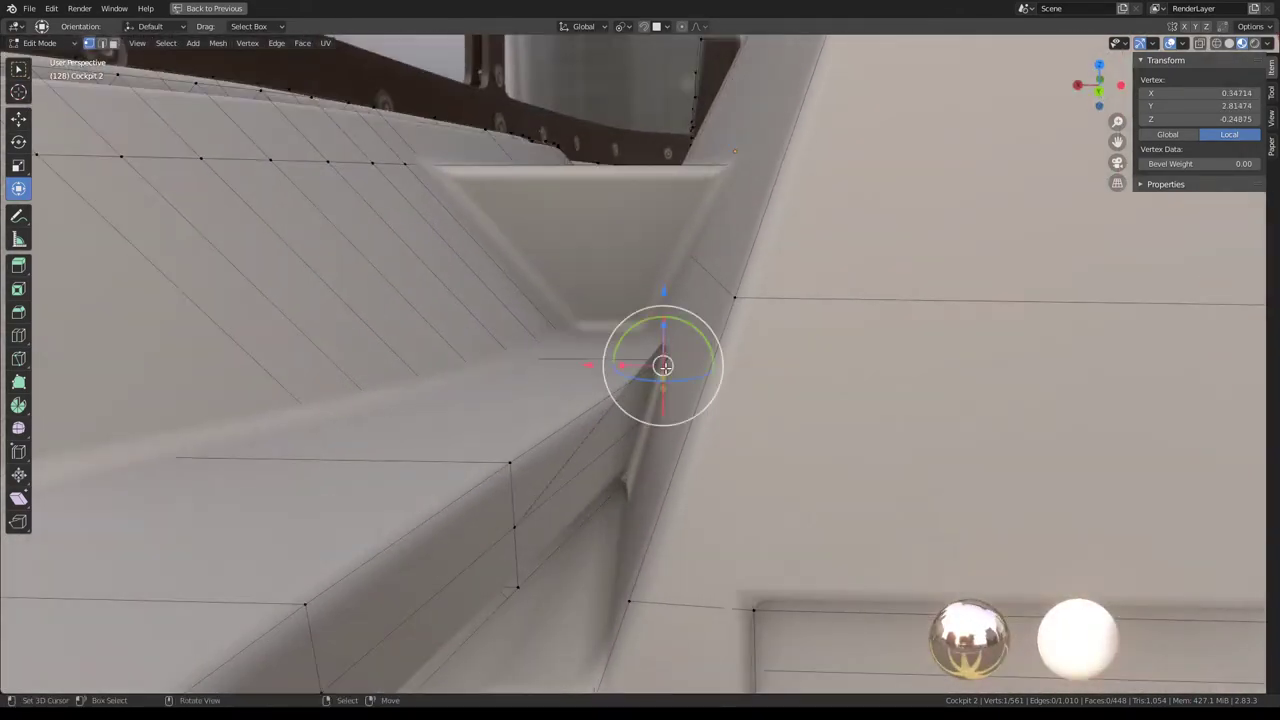
mouse_move(663, 366)
mouse_down()
mouse_move(647, 338)
mouse_move(657, 360)
mouse_up()
mouse_move(657, 360)
middle_down()
mouse_move(706, 374)
mouse_move(570, 400)
mouse_move(591, 380)
mouse_move(789, 349)
mouse_move(711, 400)
mouse_move(796, 299)
mouse_move(580, 346)
mouse_move(614, 357)
mouse_move(649, 263)
mouse_move(515, 240)
middle_up()
scroll(706, 366, down, 5)
scroll(570, 400, up, 2)
Orbit inside the cockpit in Object Mode to inspect the bevelled console blocks.
key(Tab)
scroll(746, 289, down, 3)
scroll(746, 289, down, 1)
scroll(601, 229, up, 3)
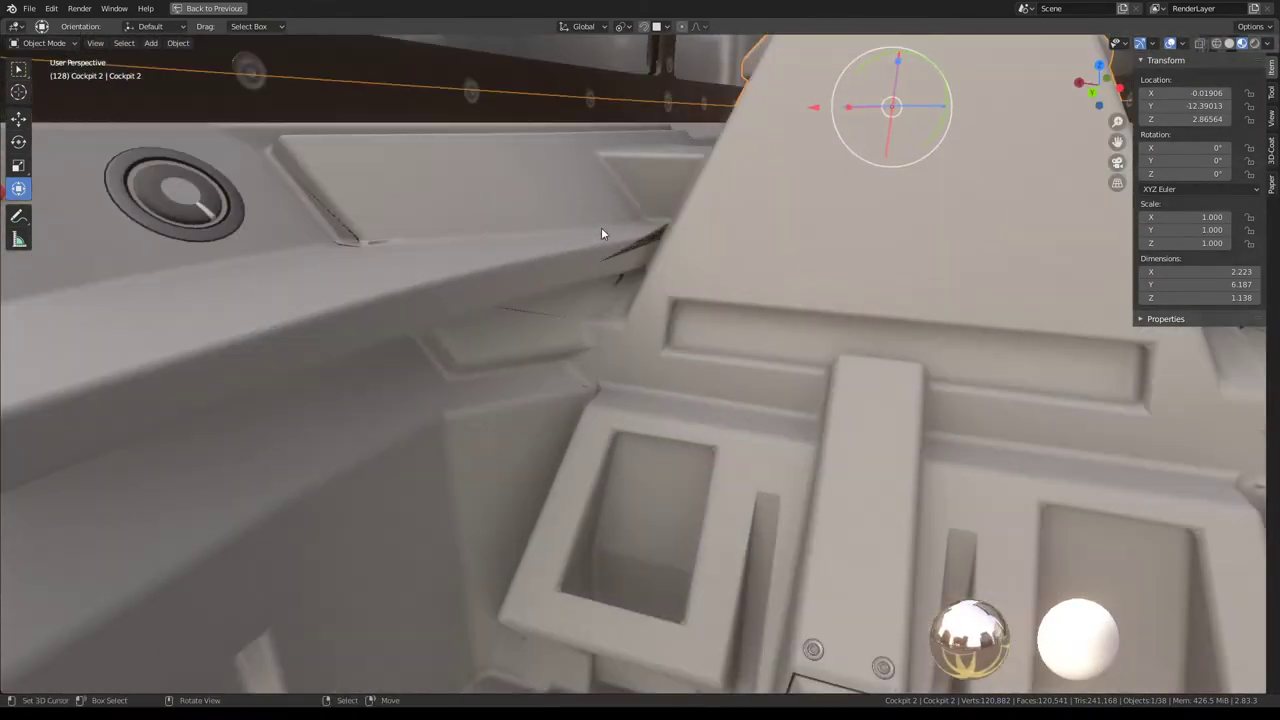
mouse_move(601, 229)
middle_down()
mouse_move(576, 341)
mouse_move(694, 371)
mouse_move(650, 320)
mouse_move(660, 305)
mouse_move(690, 337)
middle_up()
scroll(617, 357, down, 3)
scroll(694, 371, down, 2)
scroll(660, 305, up, 2)
scroll(658, 306, up, 2)
scroll(655, 307, up, 1)
scroll(650, 309, up, 3)
key(Tab)
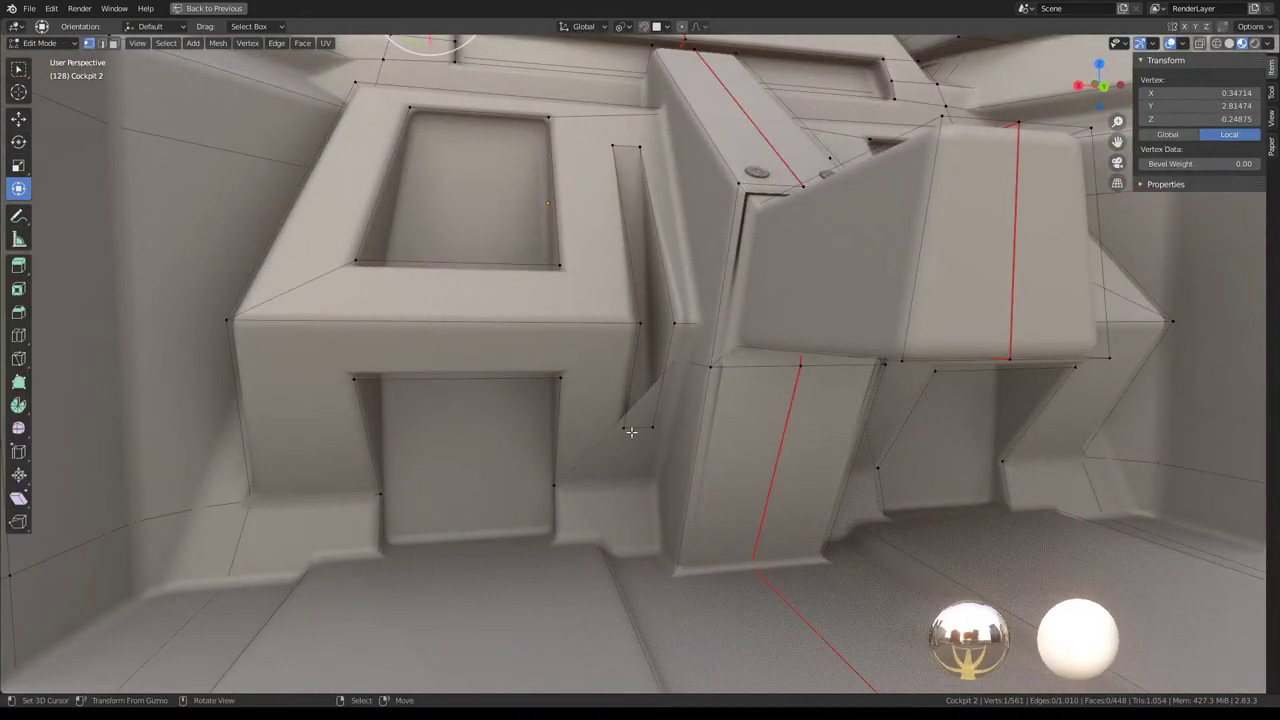
key(Tab)
key(Tab)
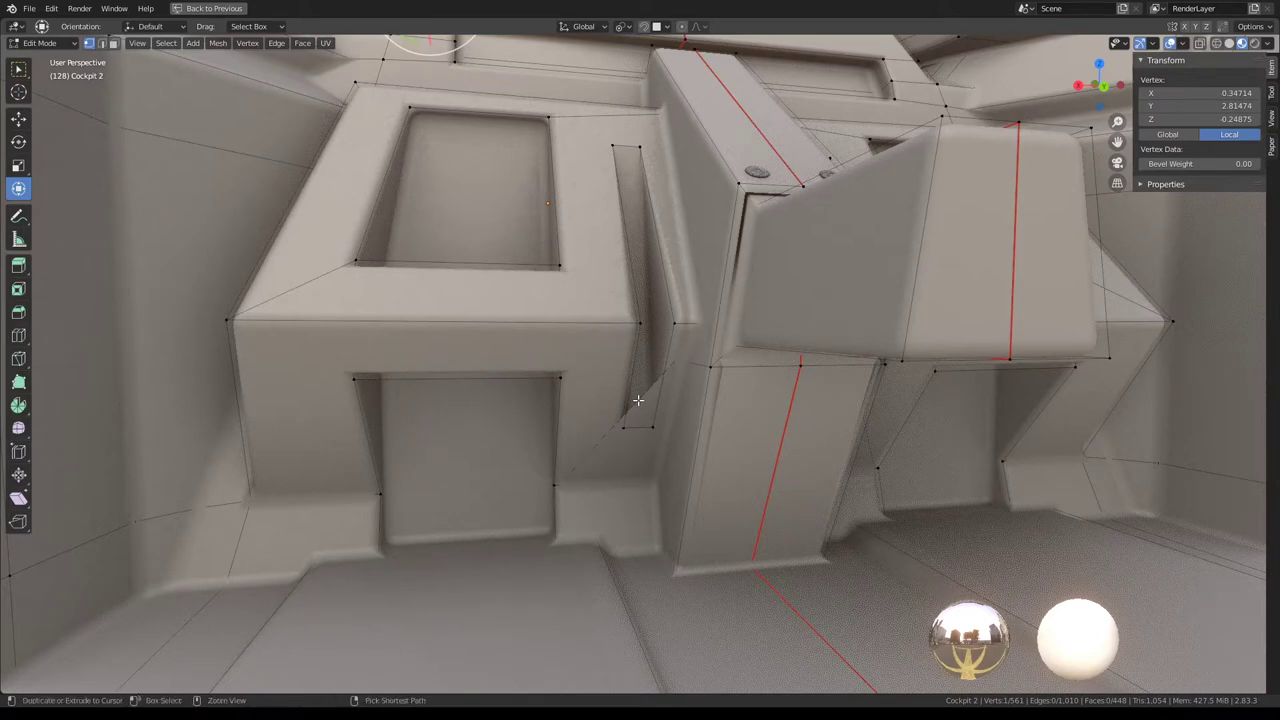
Collapse the Bevel.001 panel, maximize the viewport, and select the console's U-shaped front face in Face mode.
key(ctrl+space)
click(983, 403)
key(ctrl+space)
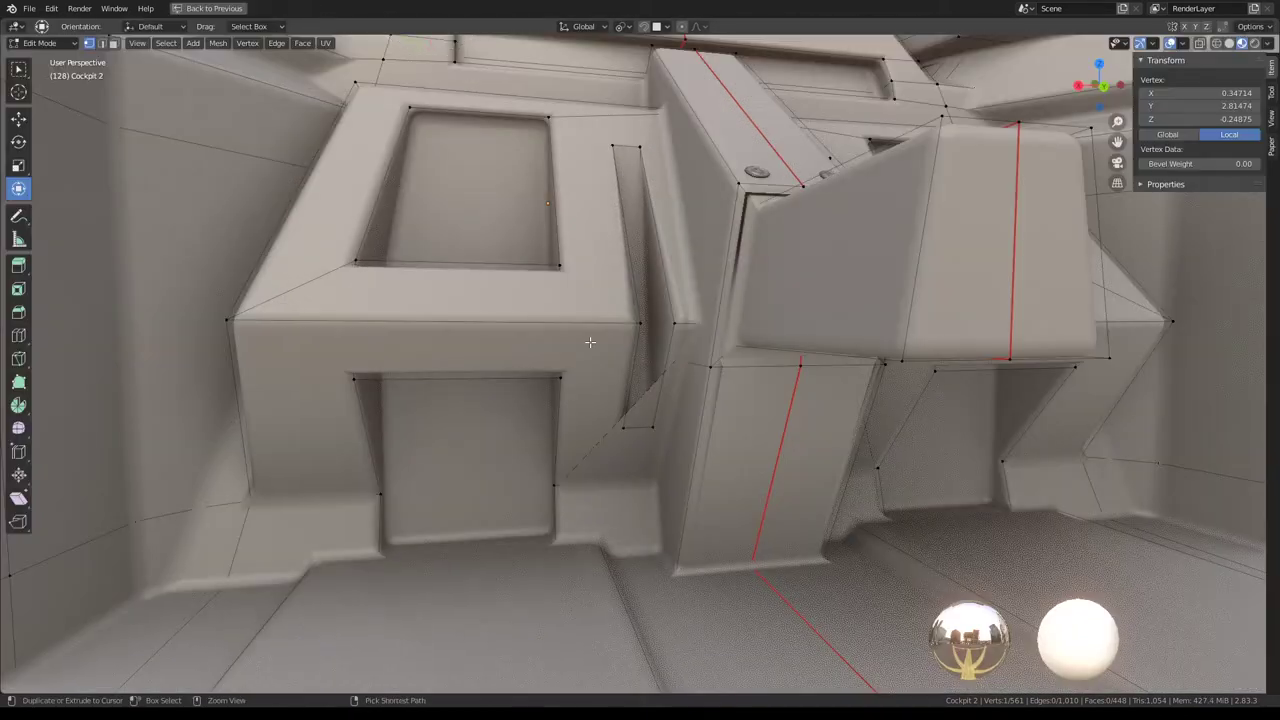
click(112, 45)
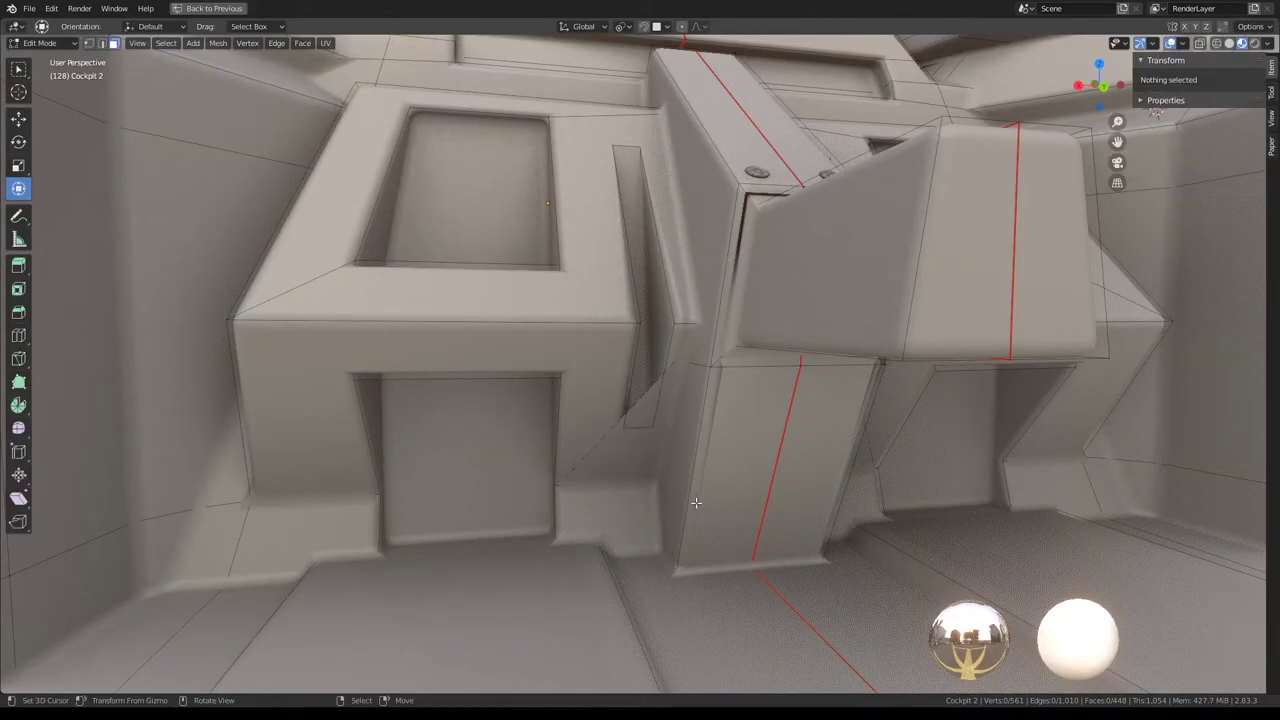
click(625, 455)
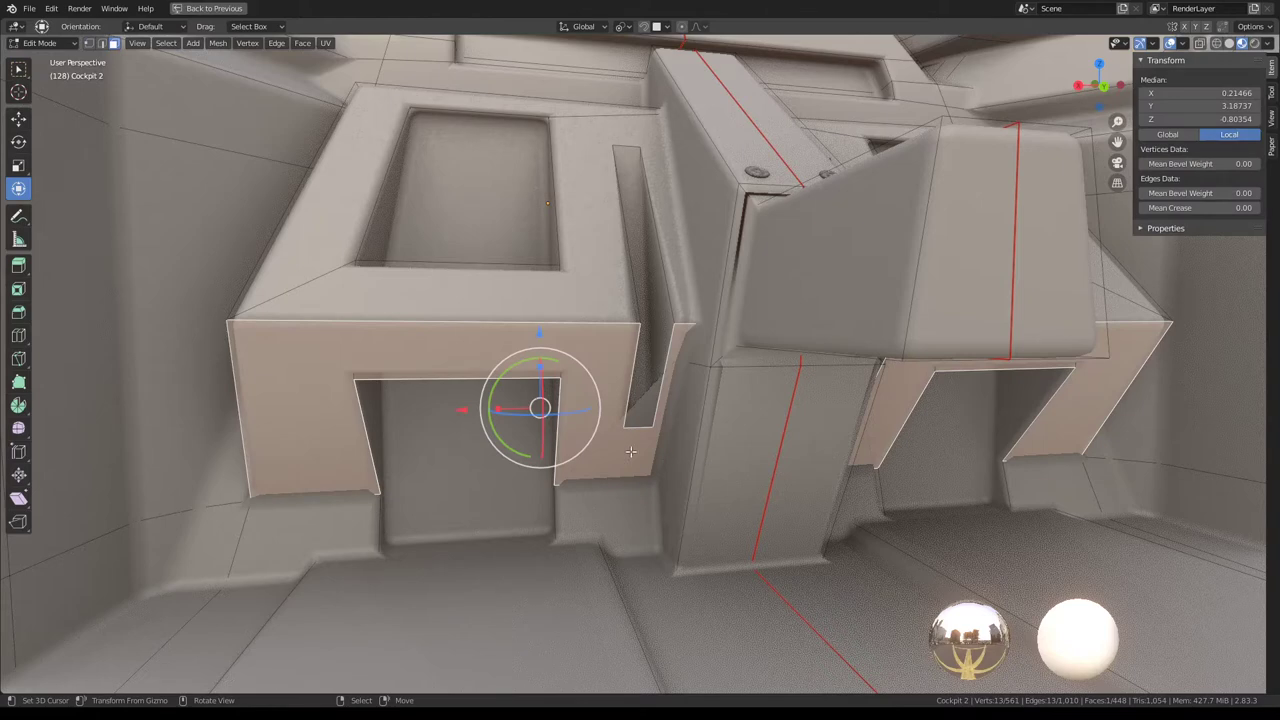
Triangulate the U-shaped console face with Ctrl+T and check its shading in Object Mode.
mouse_move(630, 452)
middle_down()
mouse_move(679, 392)
mouse_move(826, 430)
middle_up()
right_click(826, 430)
key(Escape)
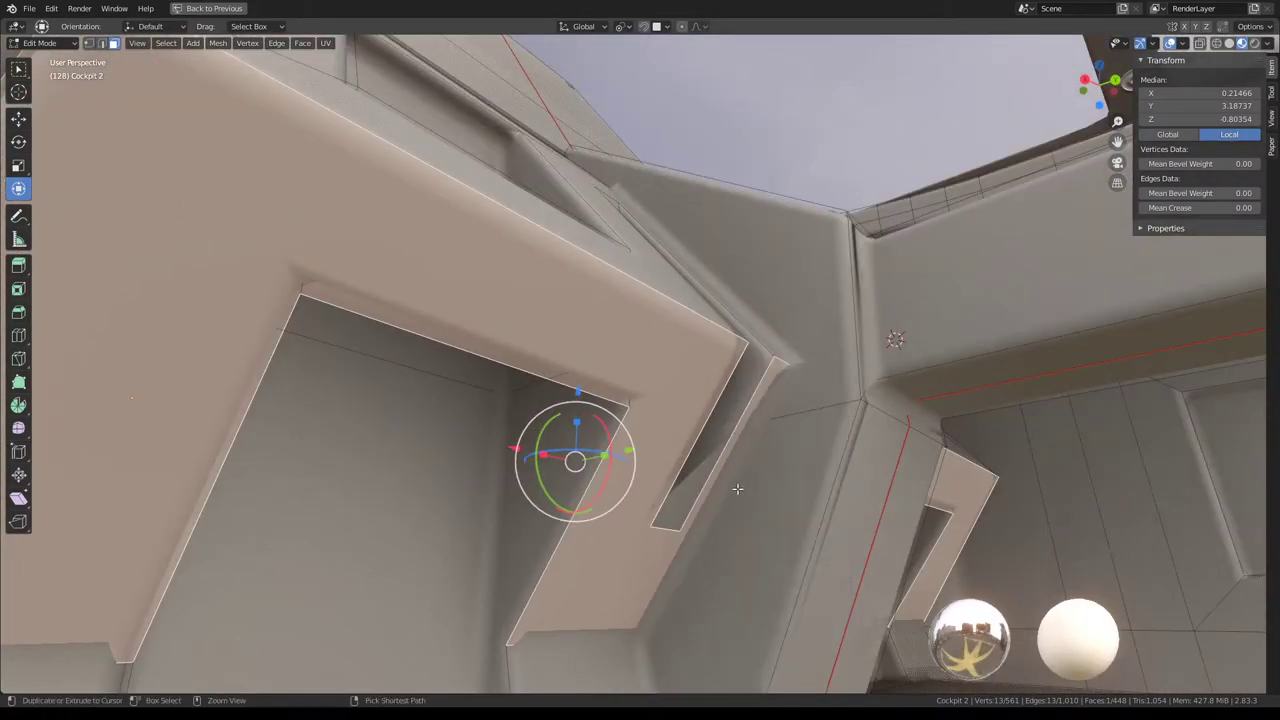
key(ctrl+t)
middle_drag(737, 488, 819, 402)
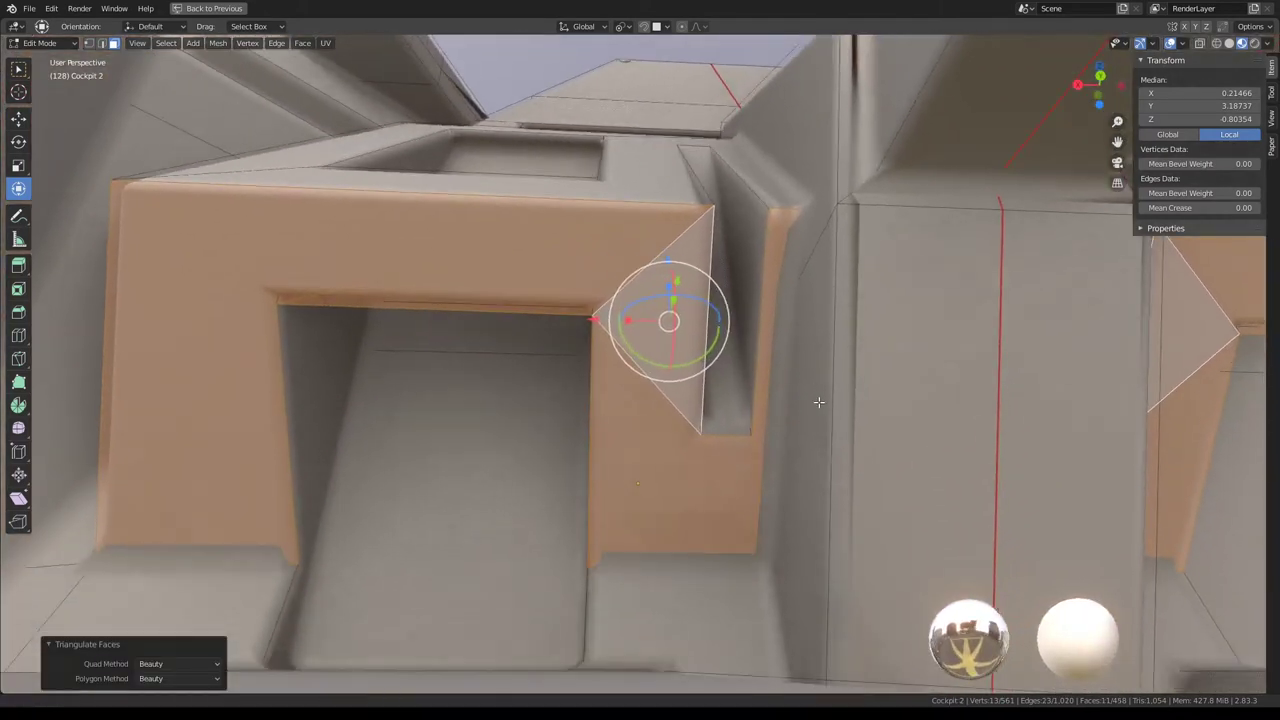
key(Tab)
mouse_move(650, 415)
middle_down()
mouse_move(614, 476)
mouse_move(640, 428)
mouse_move(660, 330)
mouse_move(720, 284)
mouse_move(671, 297)
mouse_move(682, 325)
middle_up()
key(Tab)
Select the window-frame faces and triangulate them, then review the whole cockpit.
click(705, 300)
key(Tab)
key(Tab)
shift+click(682, 325)
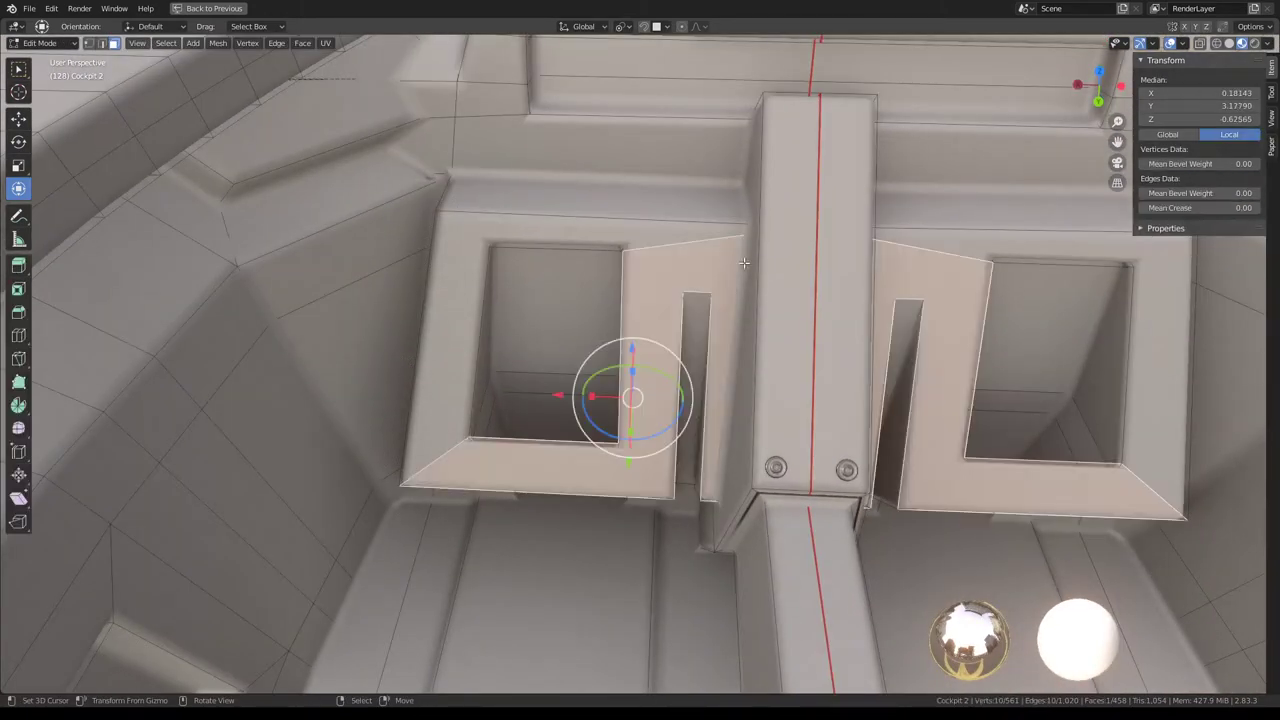
scroll(701, 308, up, 5)
key(ctrl+t)
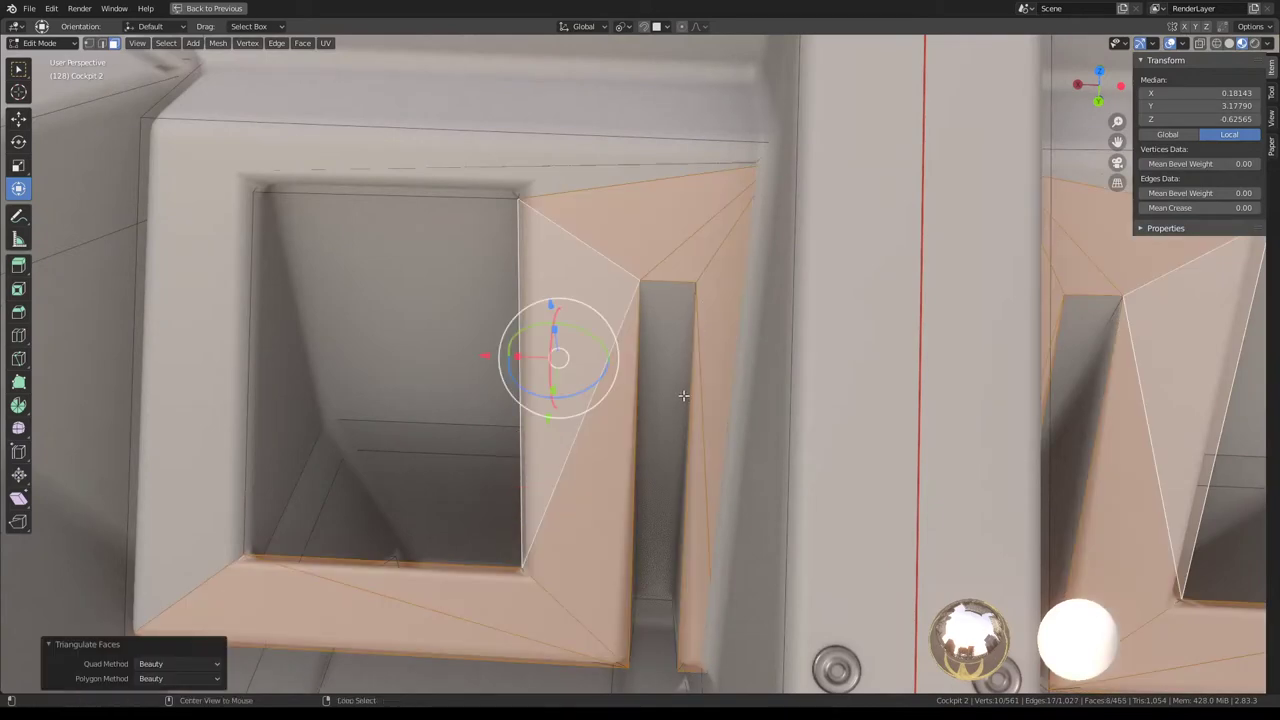
key(Tab)
mouse_move(671, 489)
middle_down()
mouse_move(696, 386)
mouse_move(543, 316)
mouse_move(691, 343)
mouse_move(626, 368)
mouse_move(691, 397)
mouse_move(610, 336)
mouse_move(491, 200)
mouse_move(450, 195)
mouse_move(385, 220)
mouse_move(561, 252)
mouse_move(651, 377)
mouse_move(609, 357)
mouse_move(723, 366)
mouse_move(694, 371)
mouse_move(711, 350)
middle_up()
Select the large upper hull face and restore the full Shading workspace layout.
key(Tab)
click(456, 201)
click(381, 222)
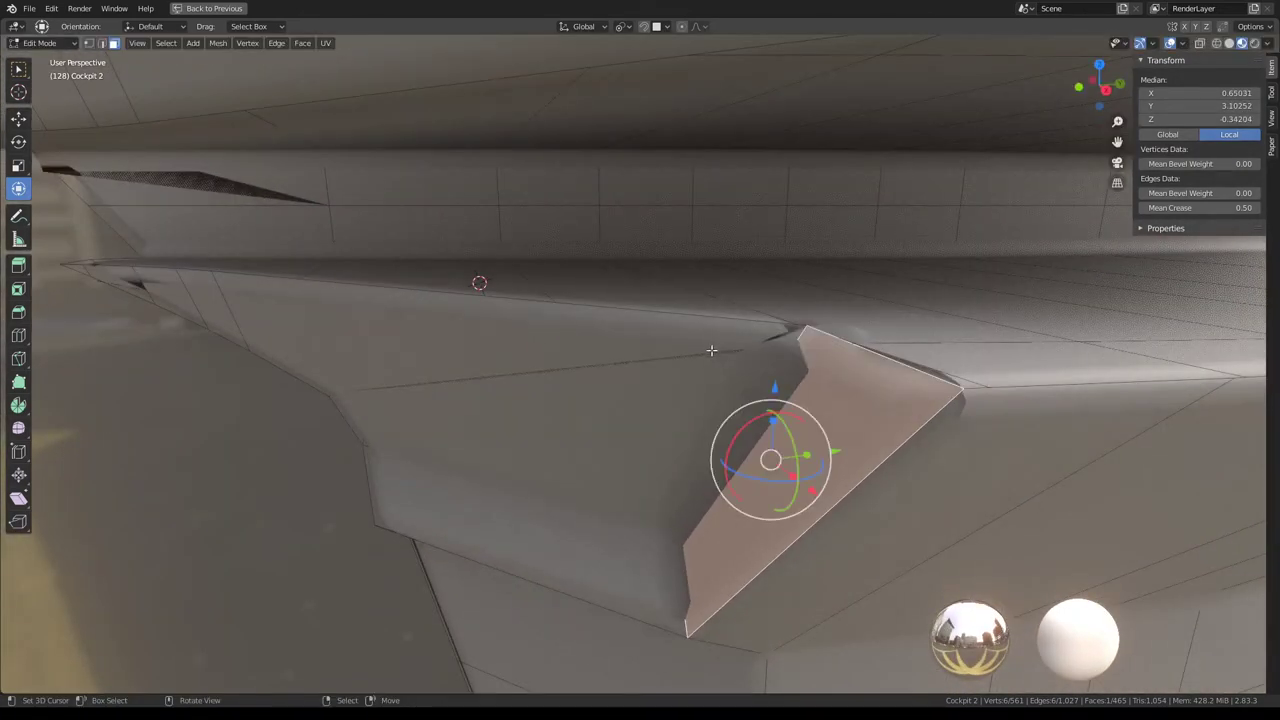
click(711, 350)
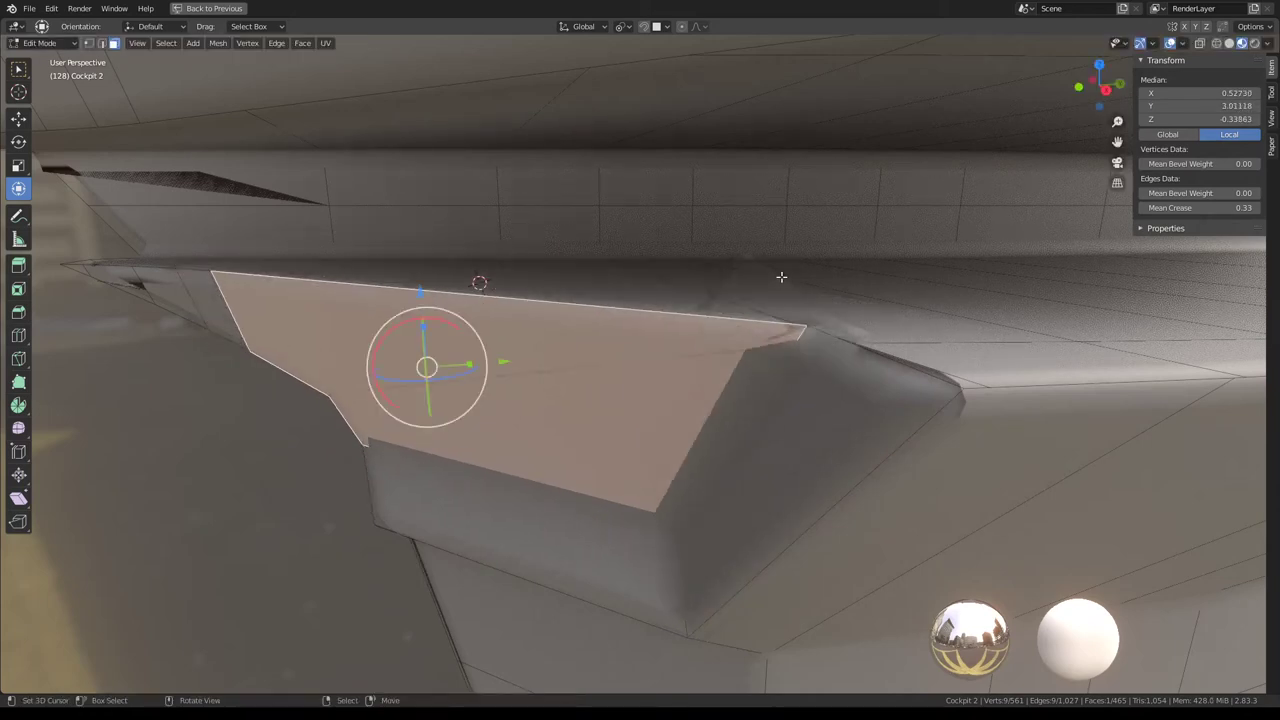
key(ctrl+space)
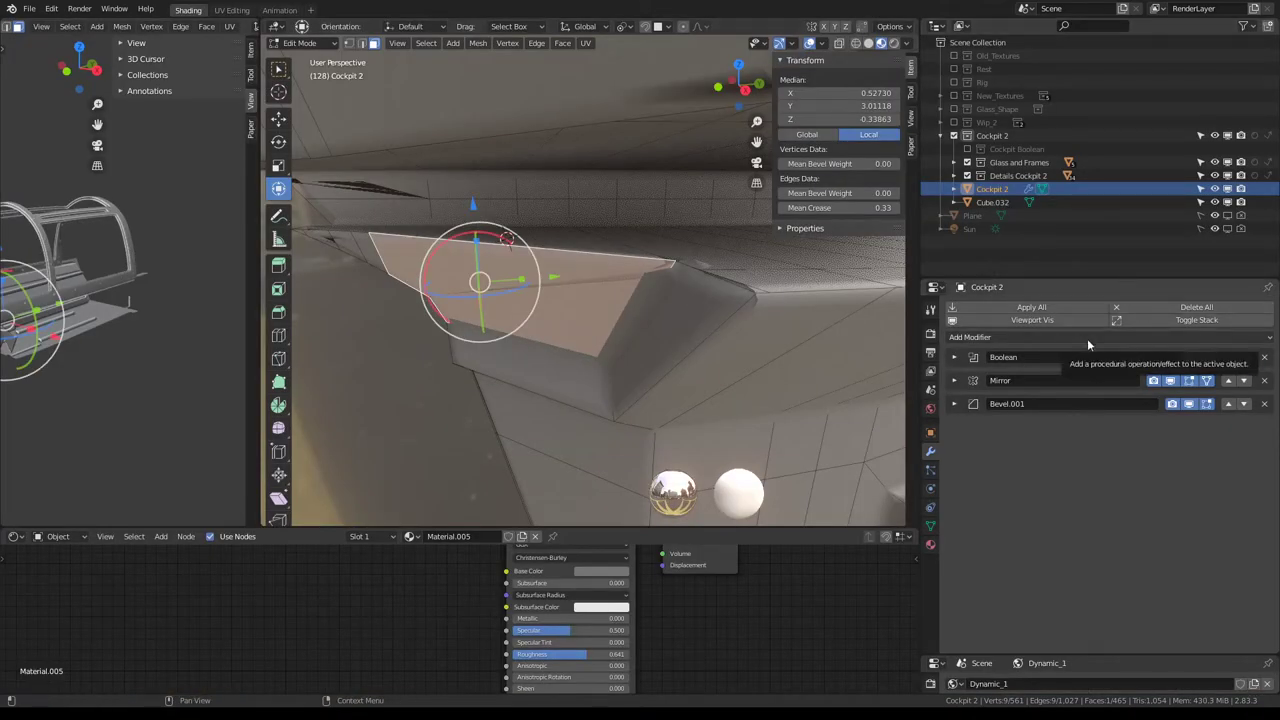
Toggle Bevel.001 and Mirror display off and on to compare hull shading, then maximize the viewport.
click(1189, 403)
click(1189, 403)
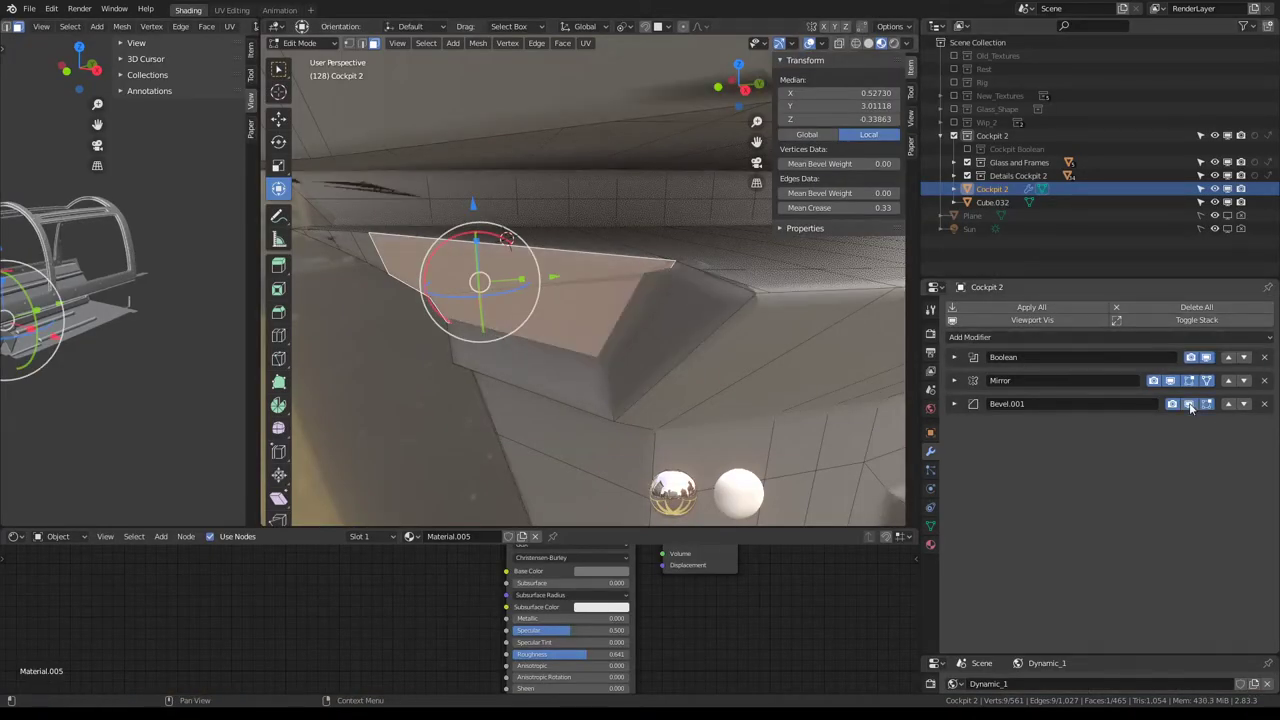
click(1207, 381)
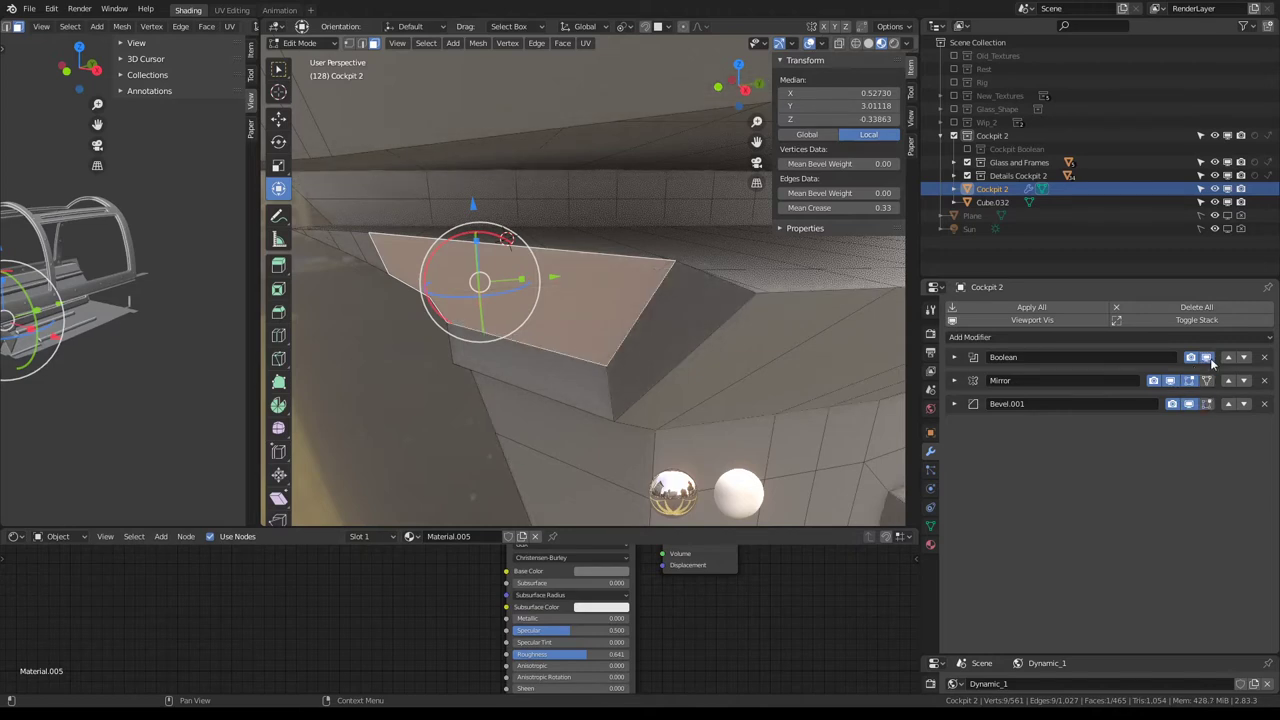
click(1207, 403)
click(1210, 403)
click(1207, 403)
click(1207, 403)
key(ctrl+space)
mouse_move(810, 366)
middle_down()
mouse_move(754, 362)
mouse_move(742, 405)
middle_up()
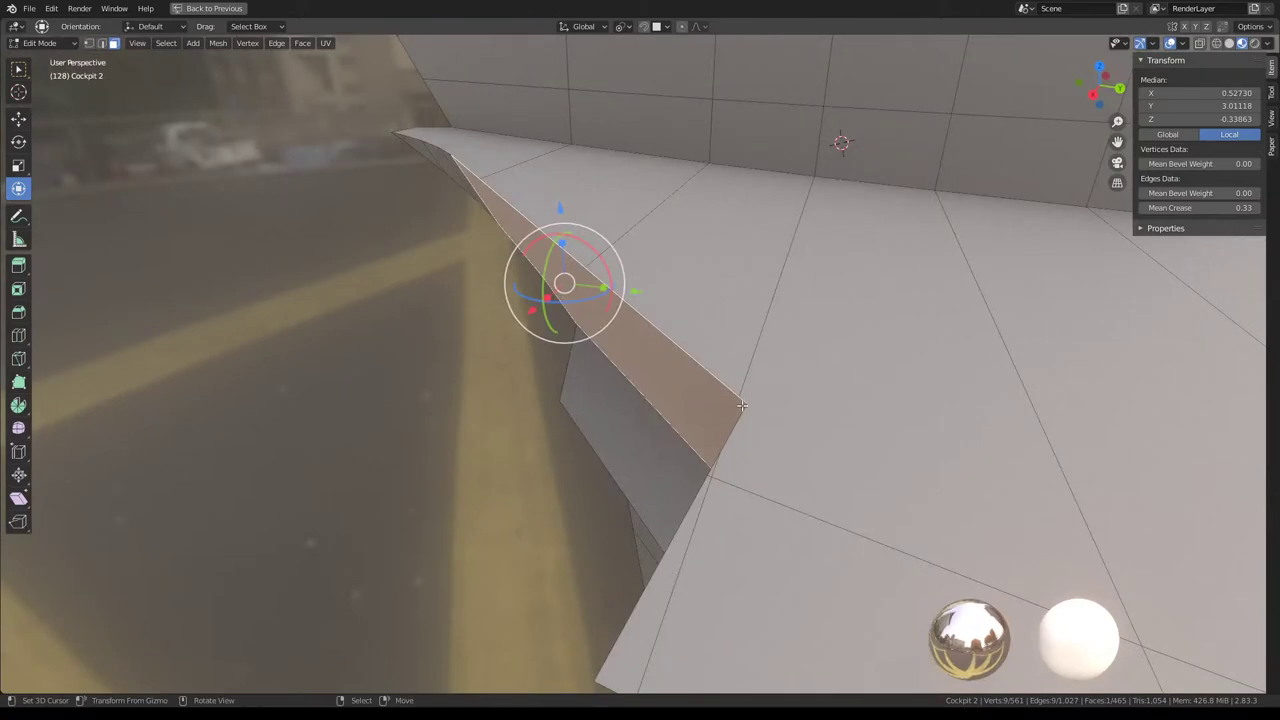
In vertex select, slide three stray hull corner vertices along their edges into line.
click(87, 45)
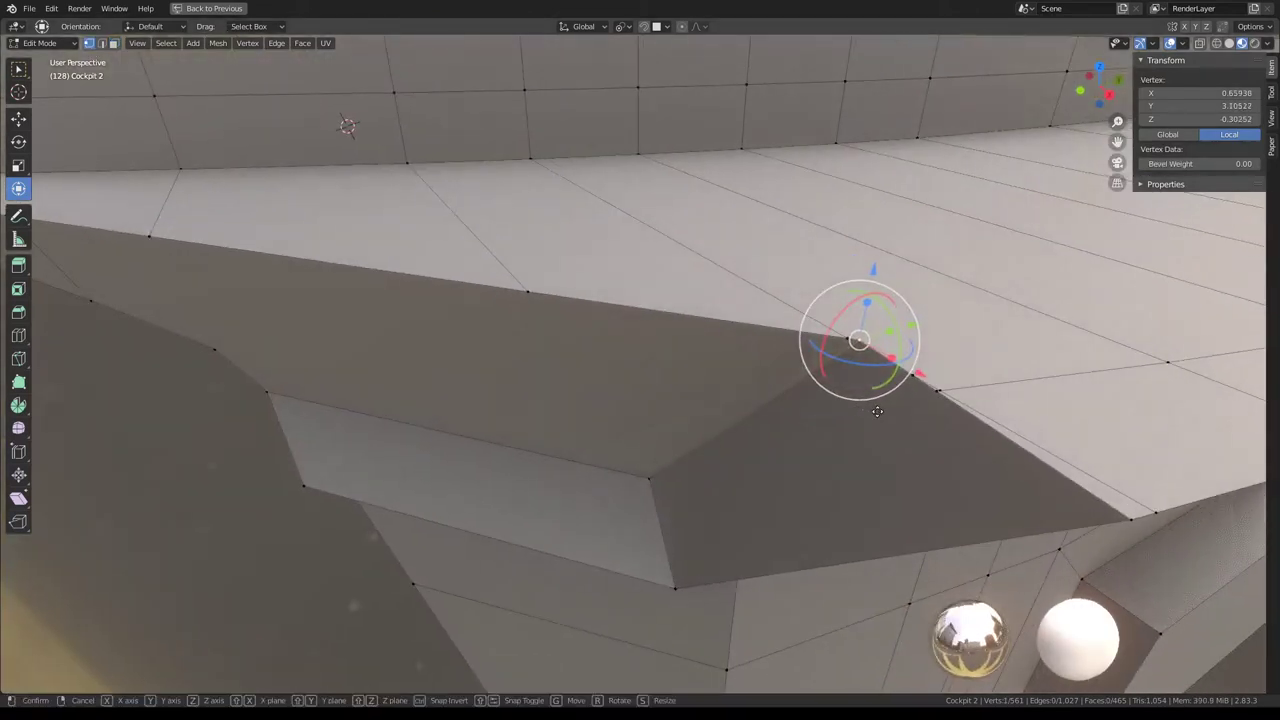
key(shift+v)
click(897, 382)
mouse_move(944, 389)
middle_down()
mouse_move(944, 337)
mouse_move(880, 330)
middle_up()
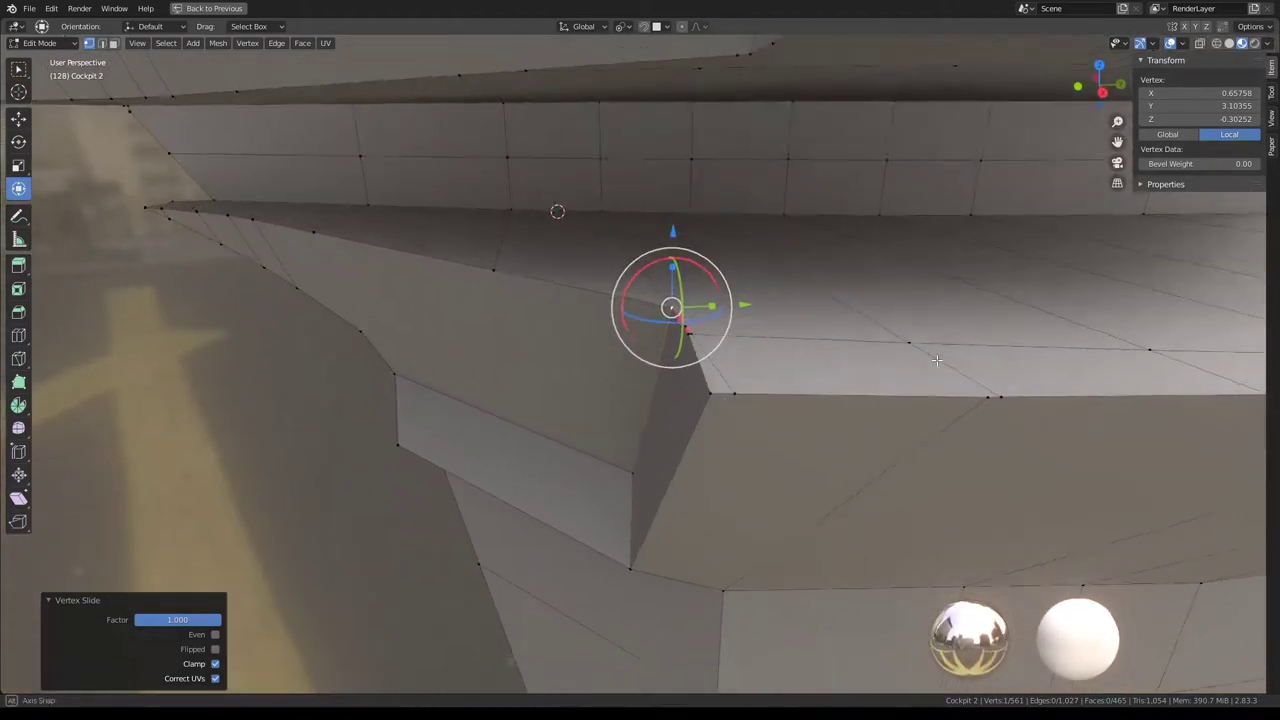
click(731, 406)
key(shift+v)
click(791, 410)
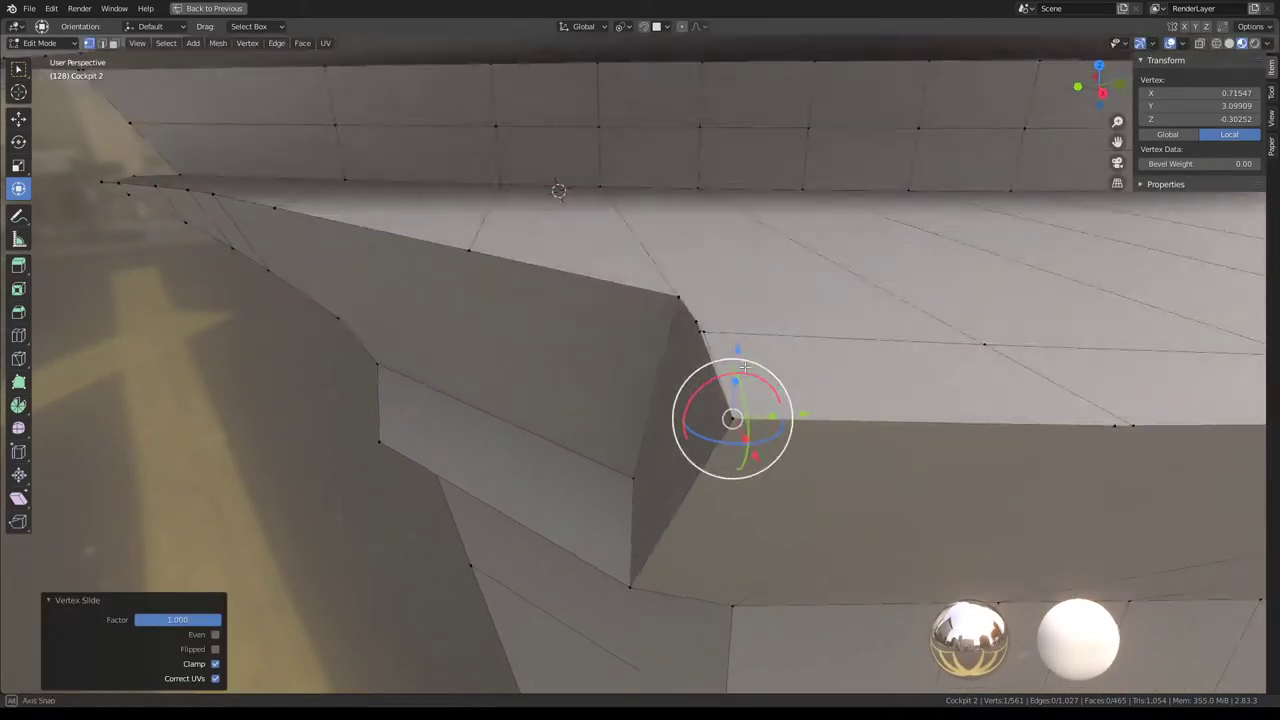
middle_drag(791, 410, 906, 486)
click(766, 366)
key(shift+v)
click(861, 381)
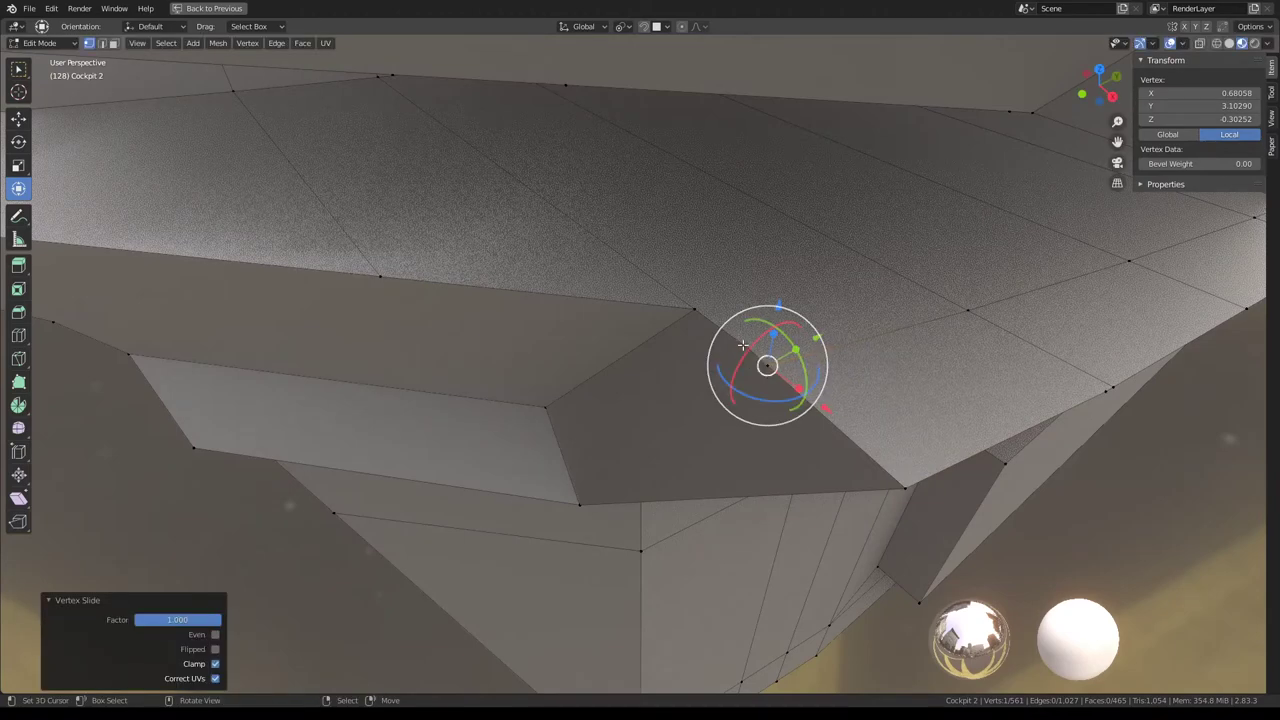
Merge the whole mesh by distance twice, sliding one more vertex in between.
key(a)
key(q)
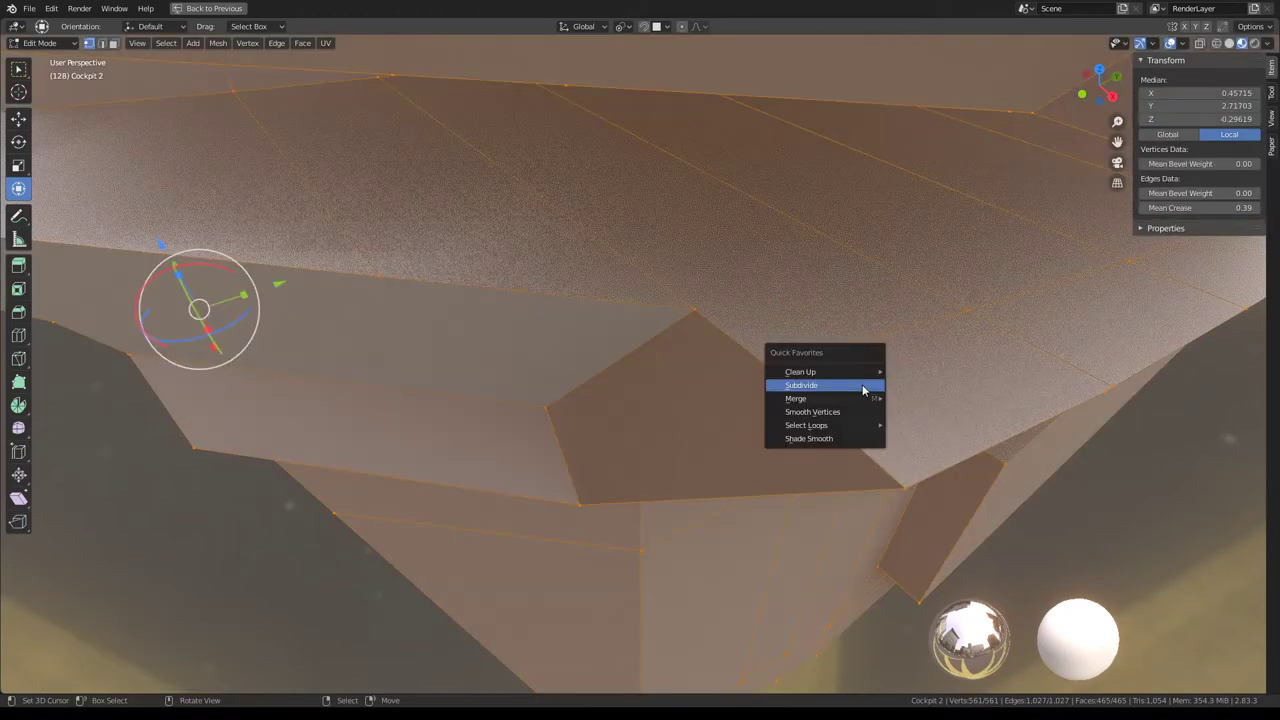
click(925, 447)
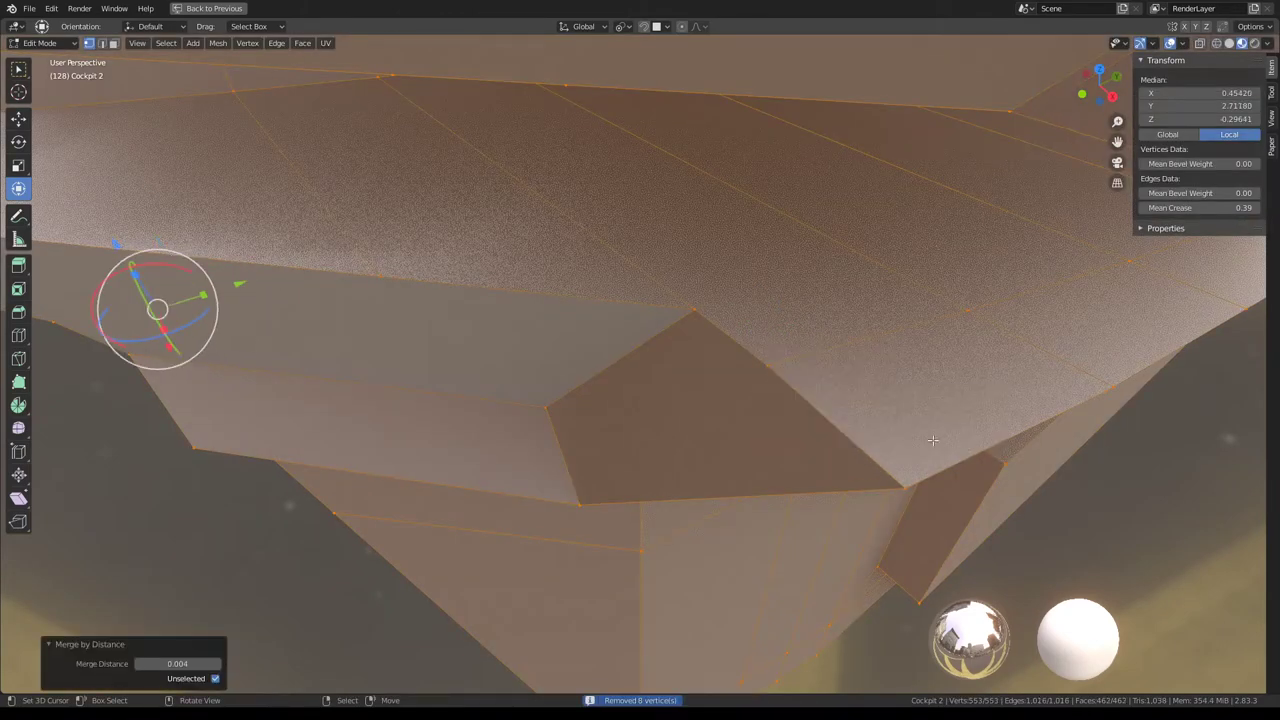
click(766, 364)
key(shift+v)
click(983, 517)
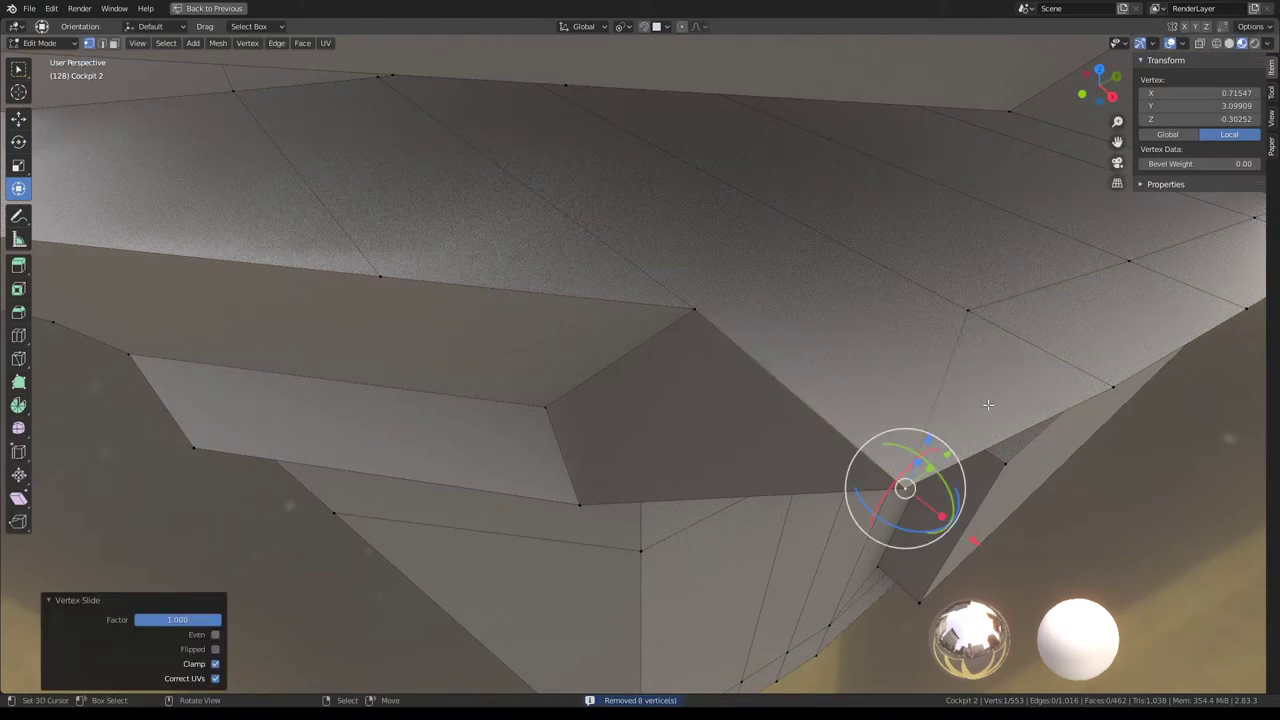
key(a)
key(q)
click(1073, 451)
Check the hull in Object Mode, then select the linked mesh and merge by distance.
key(Tab)
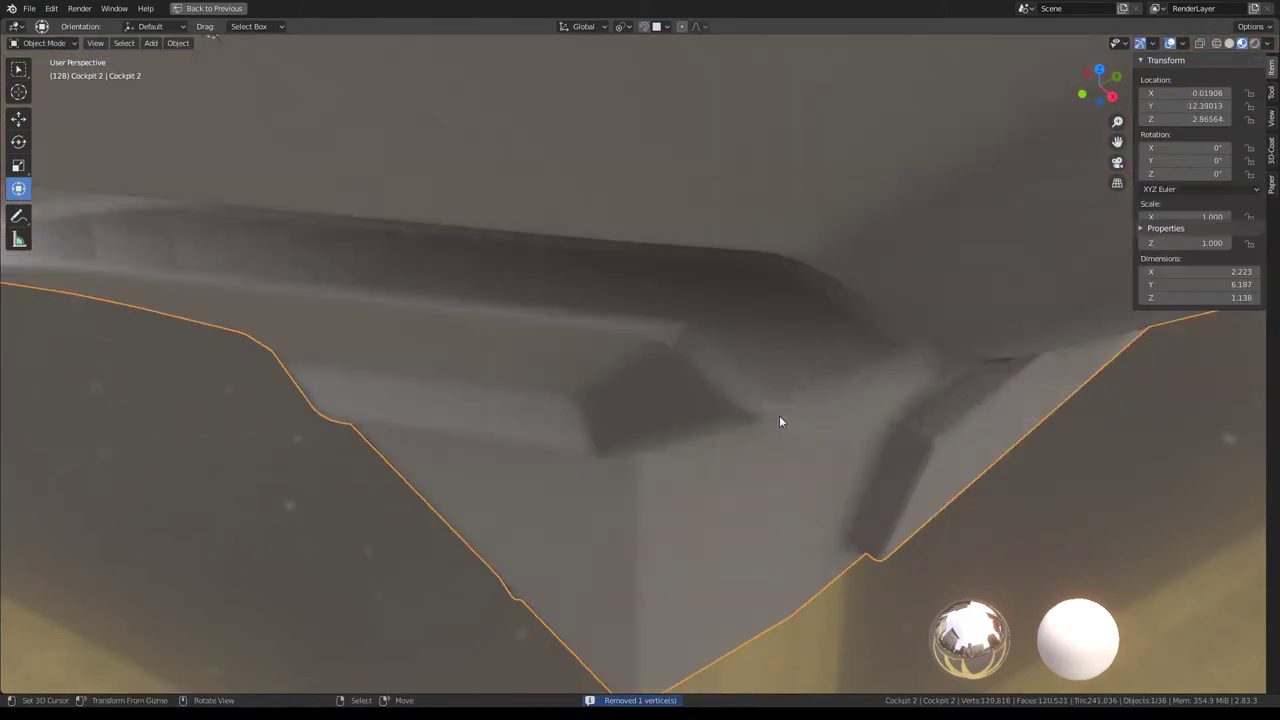
scroll(779, 415, up, 3)
scroll(778, 353, up, 3)
mouse_move(790, 354)
middle_down()
mouse_move(866, 394)
mouse_move(880, 354)
mouse_move(846, 331)
mouse_move(806, 354)
mouse_move(698, 356)
middle_up()
key(Tab)
click(600, 375)
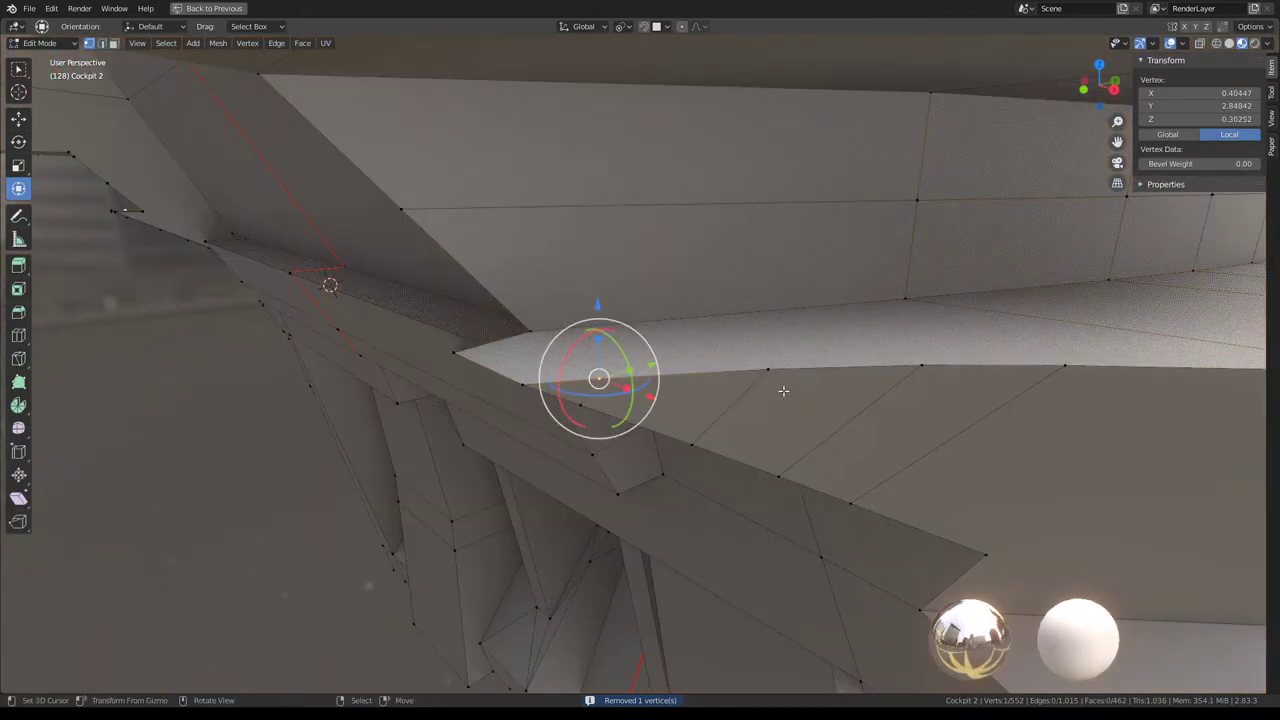
key(ctrl+l)
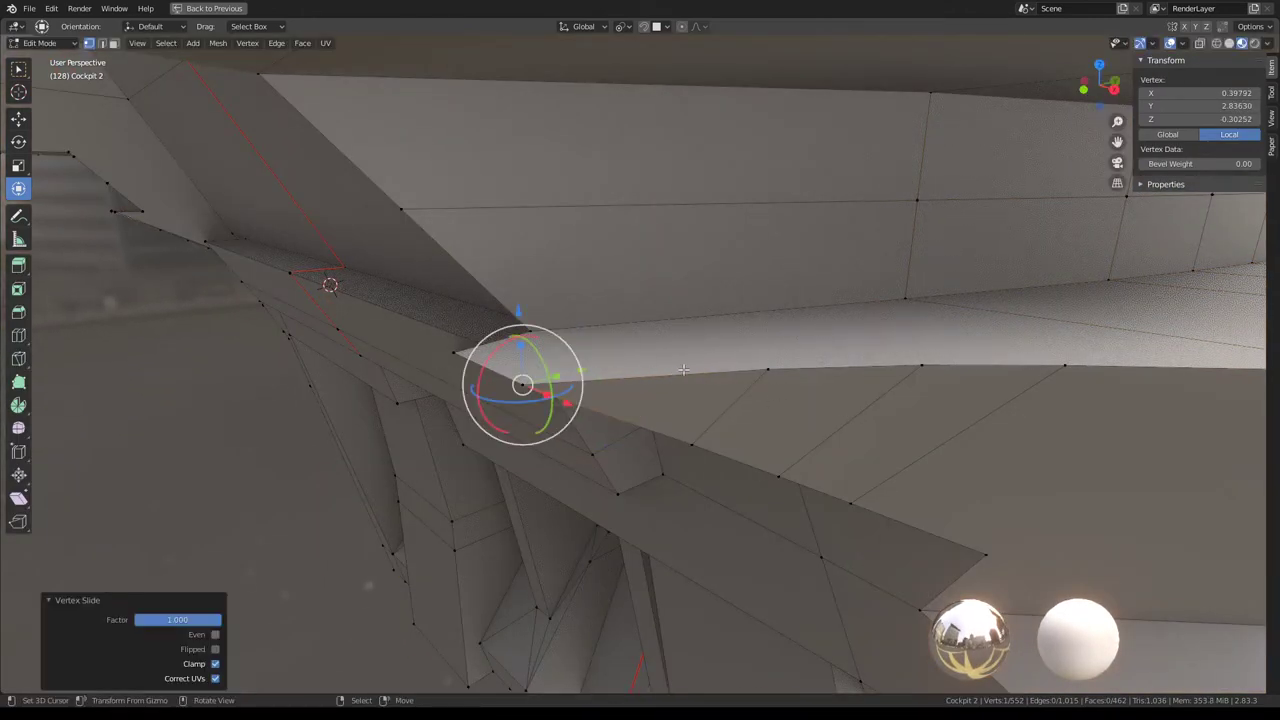
key(q)
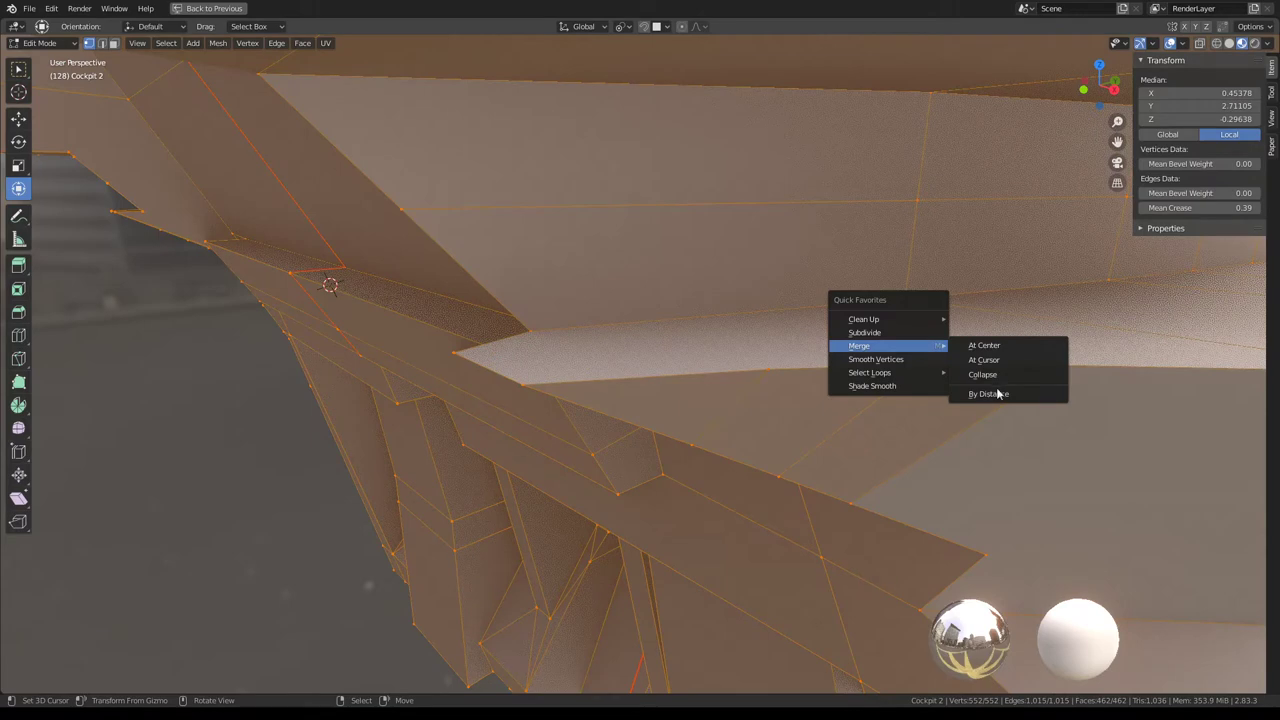
click(997, 393)
Move the stray corner vertex onto its neighbour and merge the mesh by distance.
key(Tab)
mouse_move(997, 393)
middle_down()
mouse_move(751, 391)
mouse_move(760, 343)
mouse_move(864, 326)
mouse_move(851, 471)
mouse_move(563, 271)
mouse_move(877, 337)
mouse_move(662, 380)
mouse_move(753, 292)
mouse_move(631, 391)
mouse_move(903, 317)
mouse_move(1000, 374)
mouse_move(800, 363)
mouse_move(670, 260)
mouse_move(669, 134)
mouse_move(697, 306)
mouse_move(747, 330)
middle_up()
key(Tab)
click(689, 317)
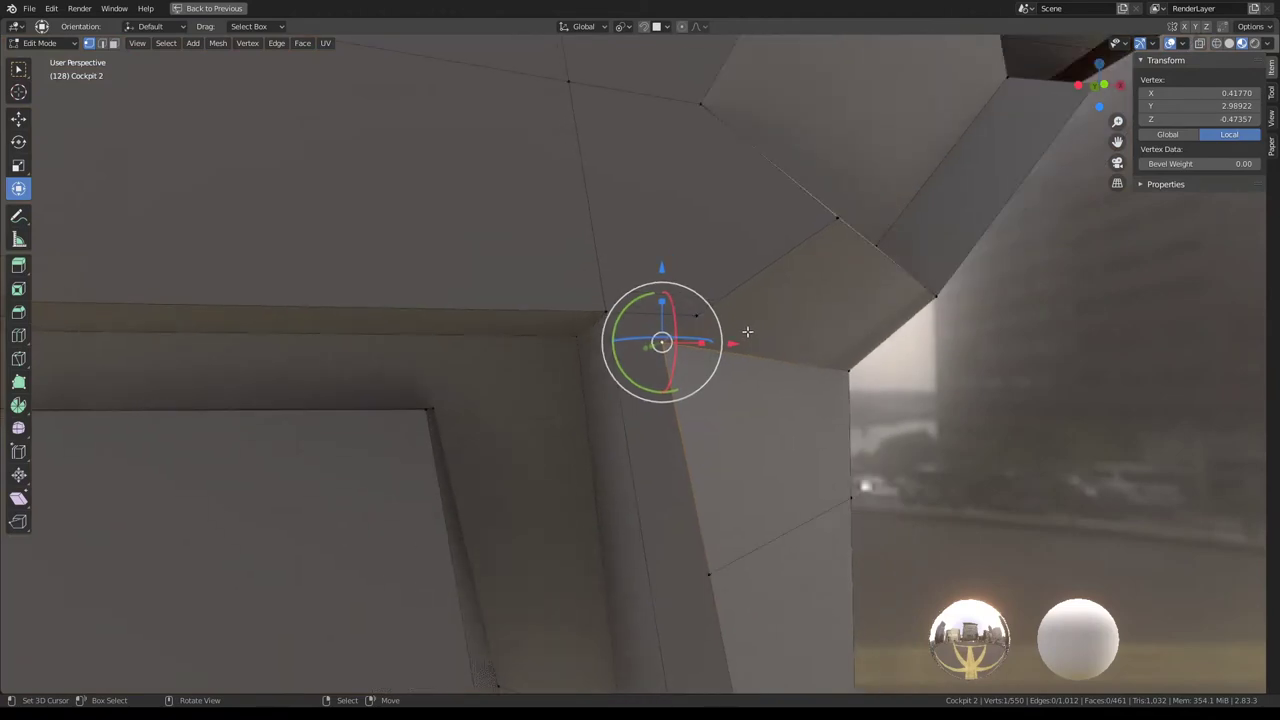
mouse_move(747, 331)
middle_down()
mouse_move(423, 483)
mouse_move(727, 507)
mouse_move(598, 420)
mouse_move(632, 471)
mouse_move(630, 370)
mouse_move(491, 300)
mouse_move(546, 331)
mouse_move(573, 312)
middle_up()
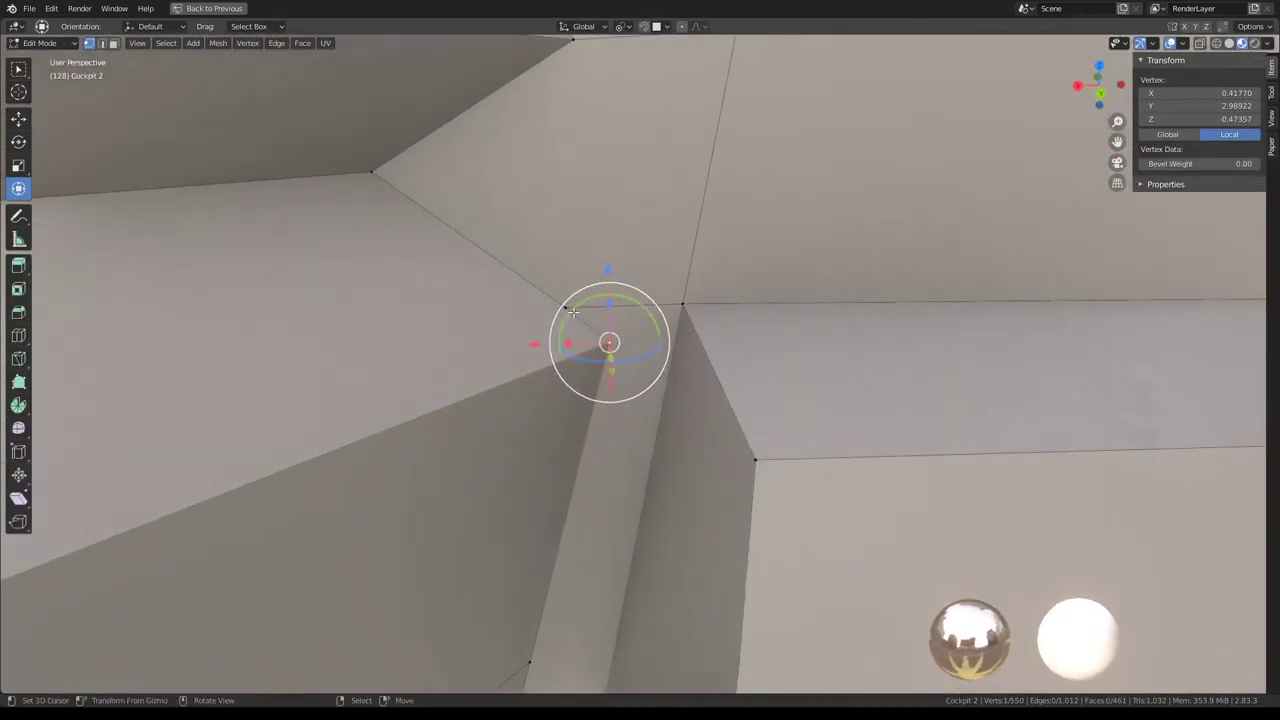
key(g)
click(609, 343)
key(a)
key(q)
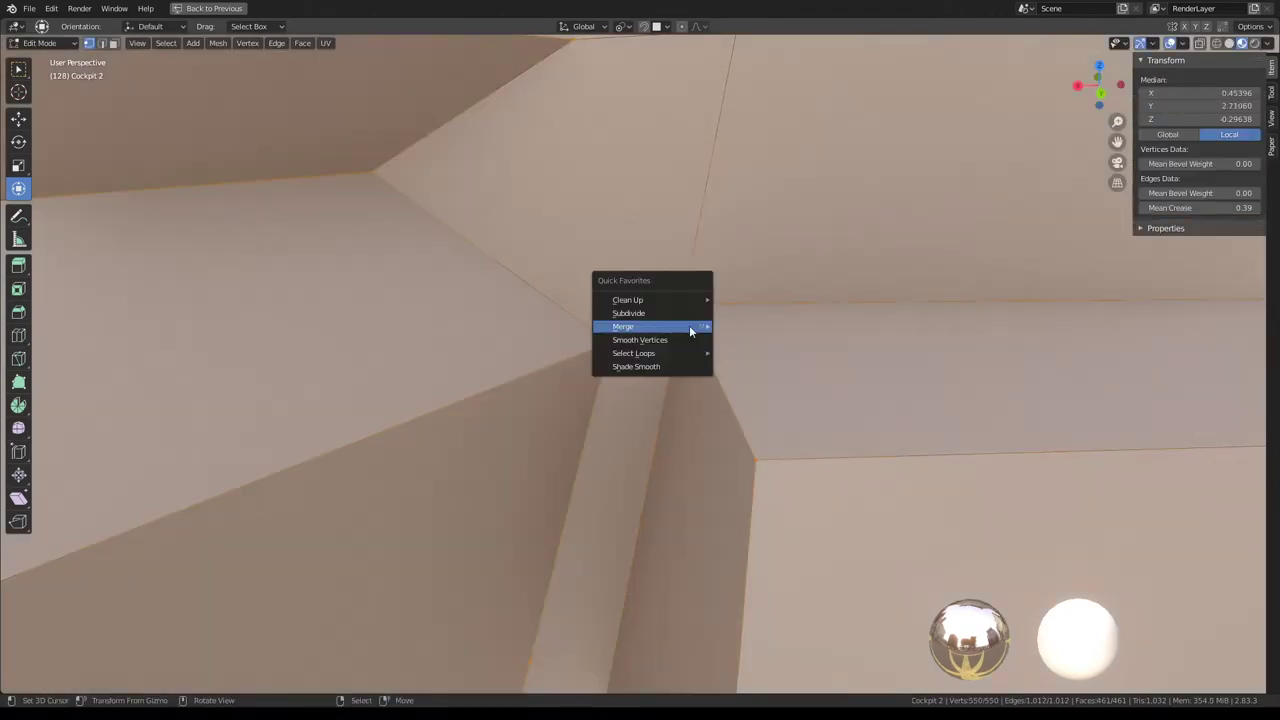
click(752, 374)
Select the small console faces, the long narrow strip and a thin triangle, then preview shading.
key(Tab)
mouse_move(666, 377)
middle_down()
mouse_move(654, 317)
mouse_move(931, 289)
middle_up()
key(Tab)
click(677, 343)
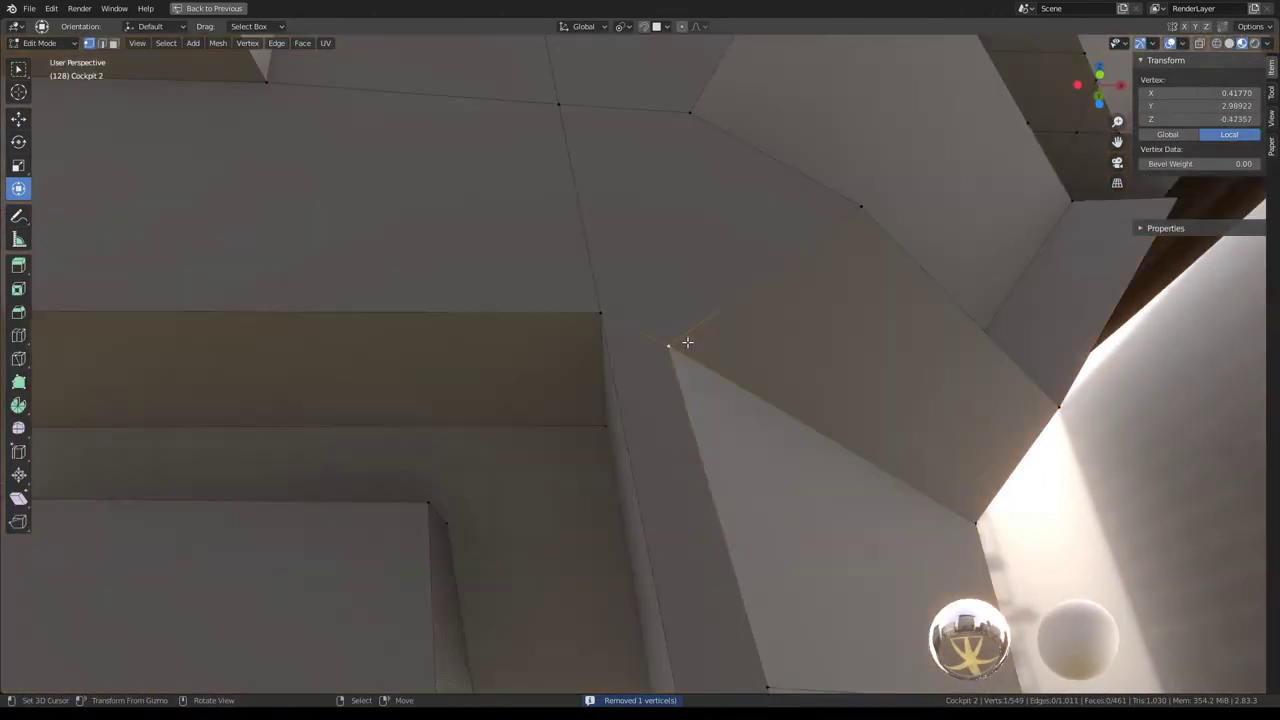
mouse_move(677, 343)
middle_down()
mouse_move(699, 279)
mouse_move(694, 209)
mouse_move(729, 449)
mouse_move(673, 259)
middle_up()
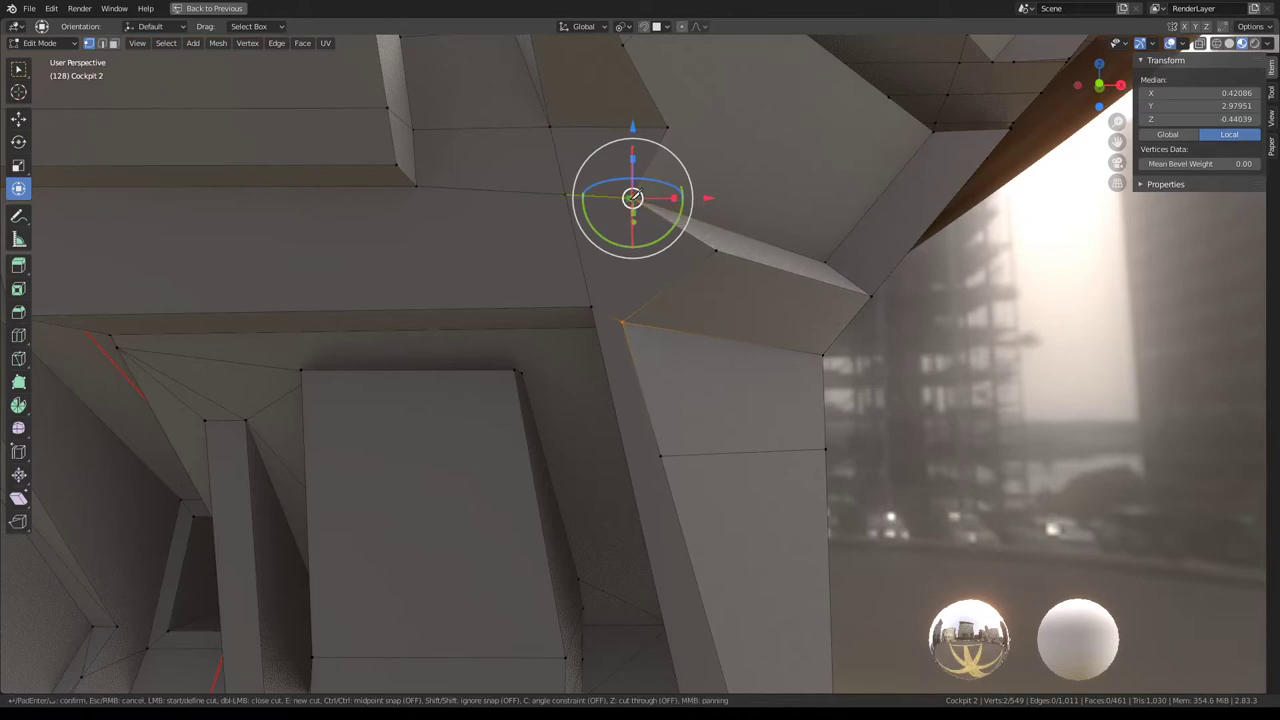
click(114, 43)
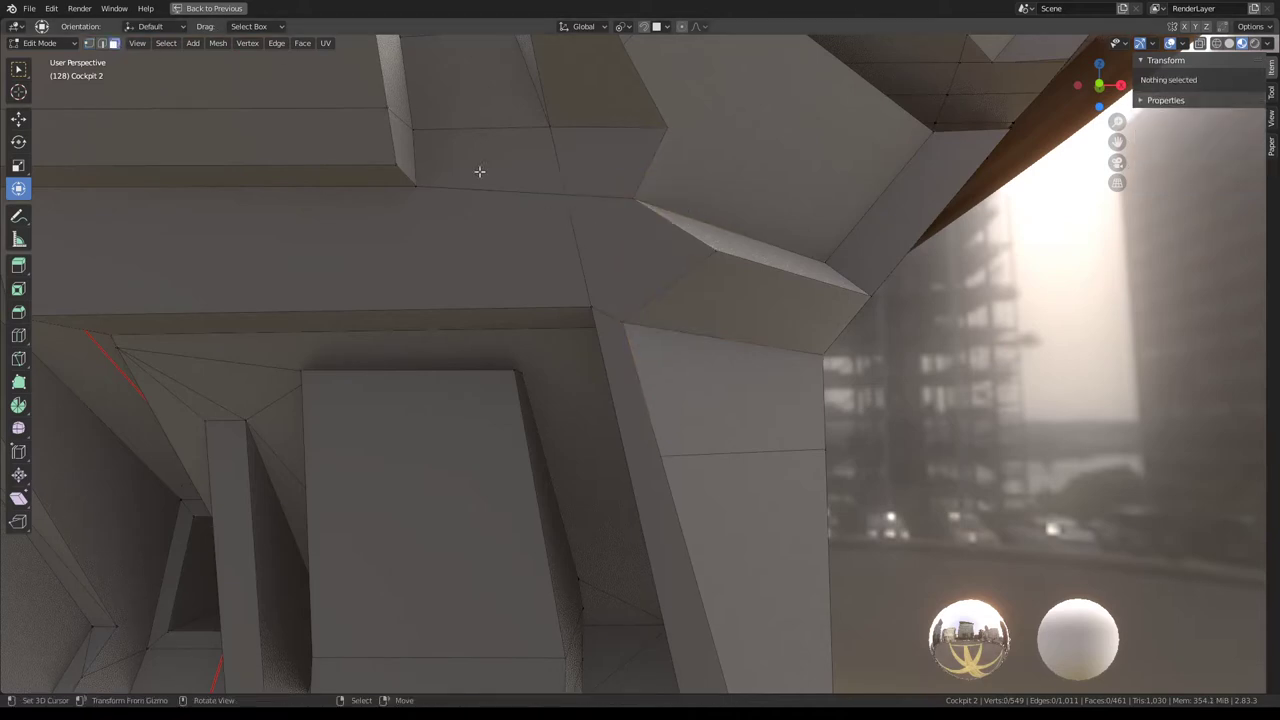
click(632, 232)
click(730, 400)
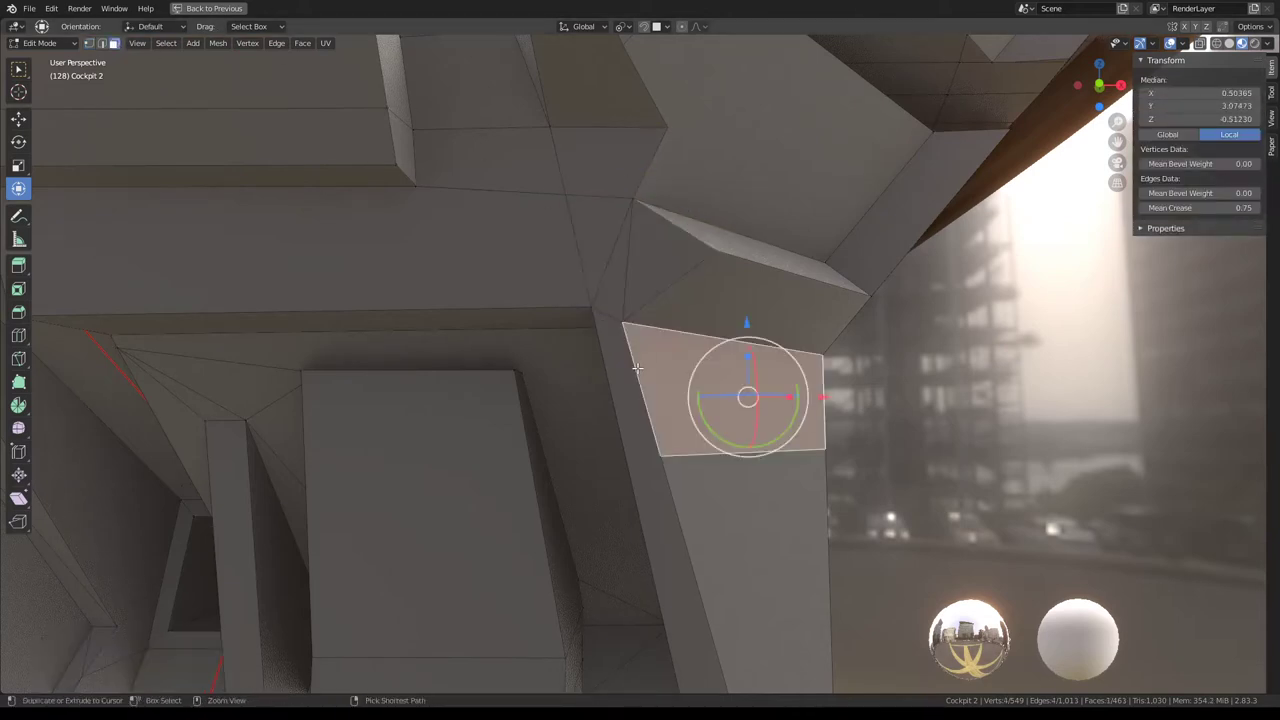
click(624, 391)
mouse_move(624, 391)
middle_down()
mouse_move(698, 354)
mouse_move(656, 323)
mouse_move(708, 447)
mouse_move(646, 302)
mouse_move(741, 319)
mouse_move(727, 397)
mouse_move(669, 457)
middle_up()
click(626, 285)
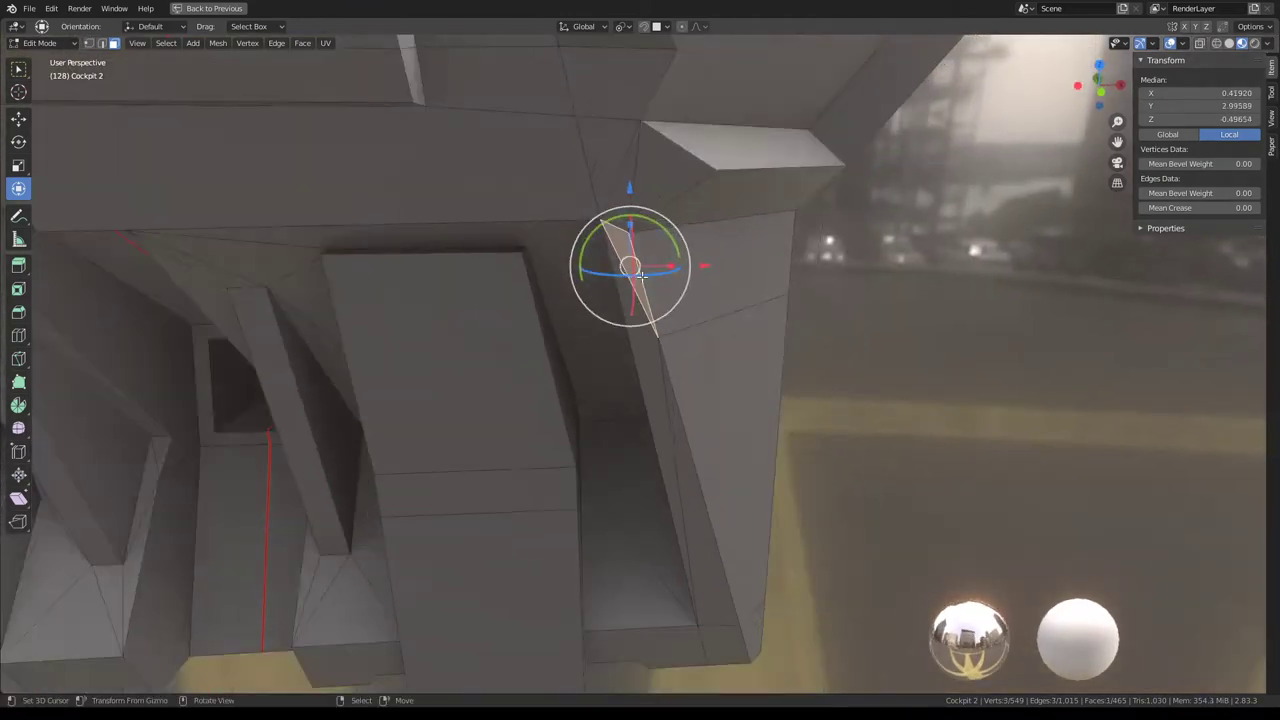
mouse_move(626, 285)
middle_down()
mouse_move(689, 250)
mouse_move(624, 247)
middle_up()
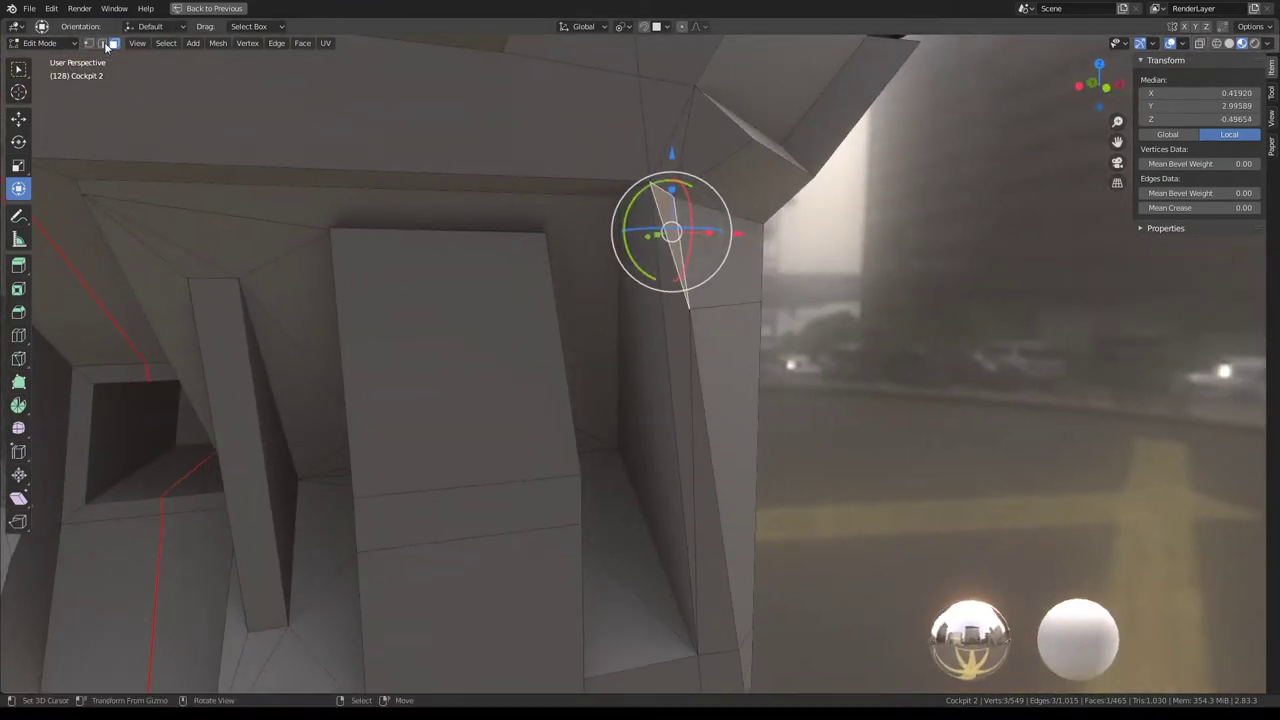
mouse_move(107, 46)
middle_down()
mouse_move(494, 229)
mouse_move(477, 220)
mouse_move(771, 271)
mouse_move(696, 337)
mouse_move(680, 294)
mouse_move(696, 441)
mouse_move(685, 470)
mouse_move(680, 383)
mouse_move(681, 406)
middle_up()
key(Tab)
key(Tab)
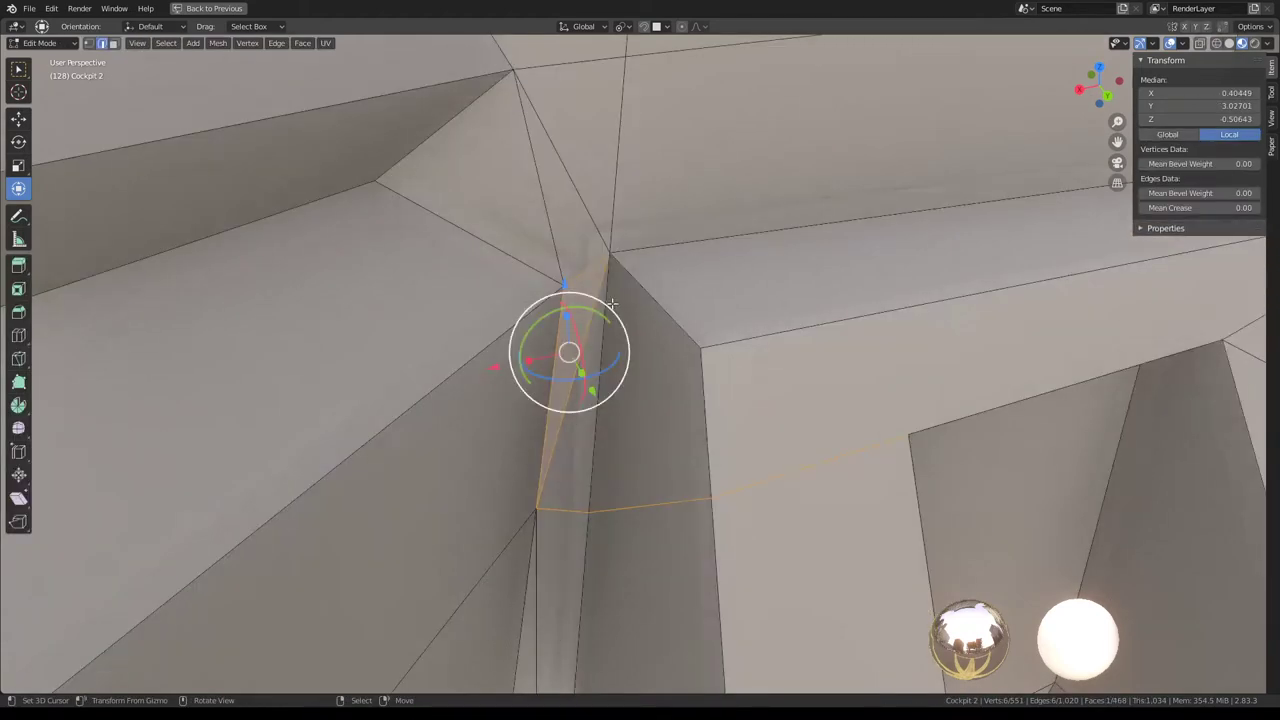
Select the narrow face beside the console panel and check its shading up close.
click(114, 43)
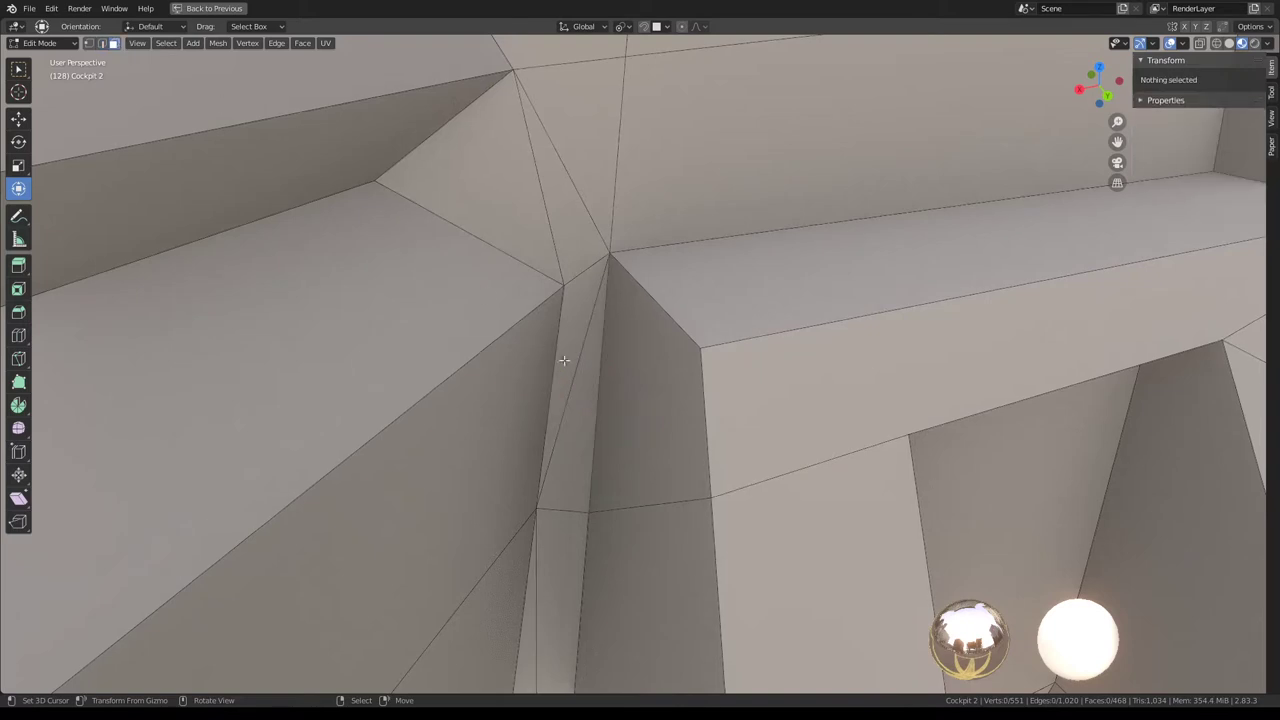
click(572, 401)
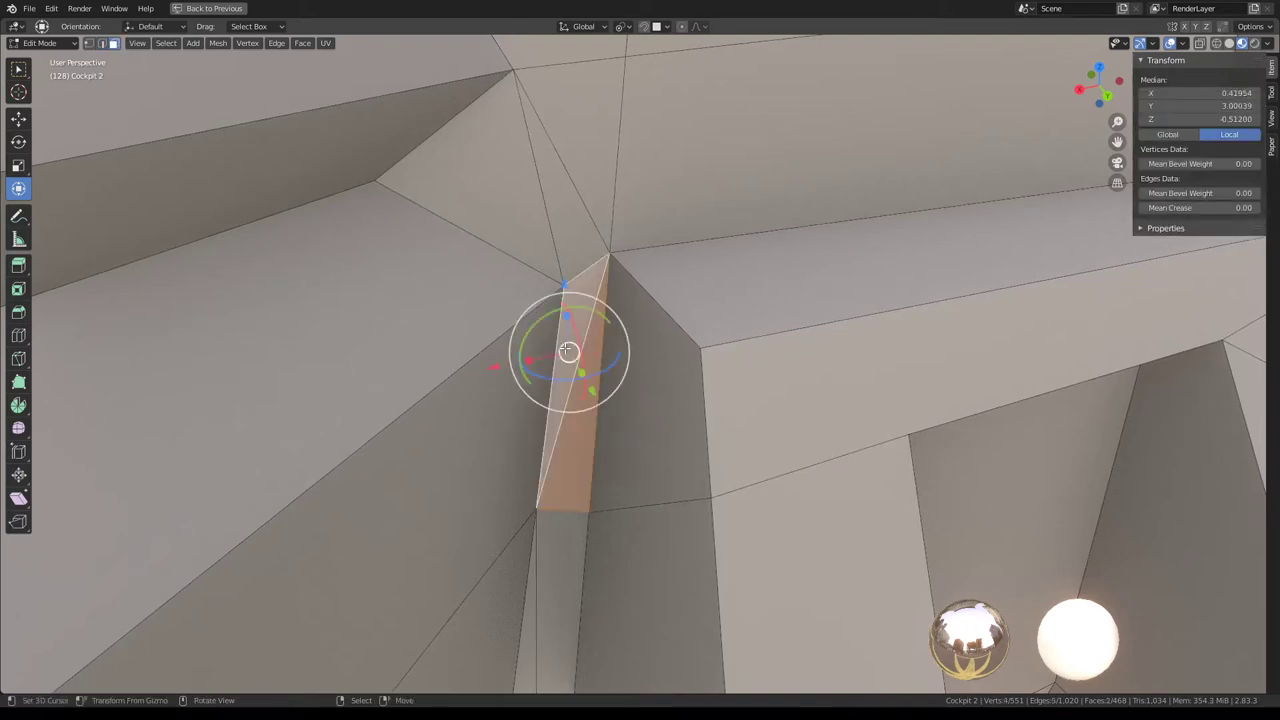
middle_drag(586, 425, 566, 564)
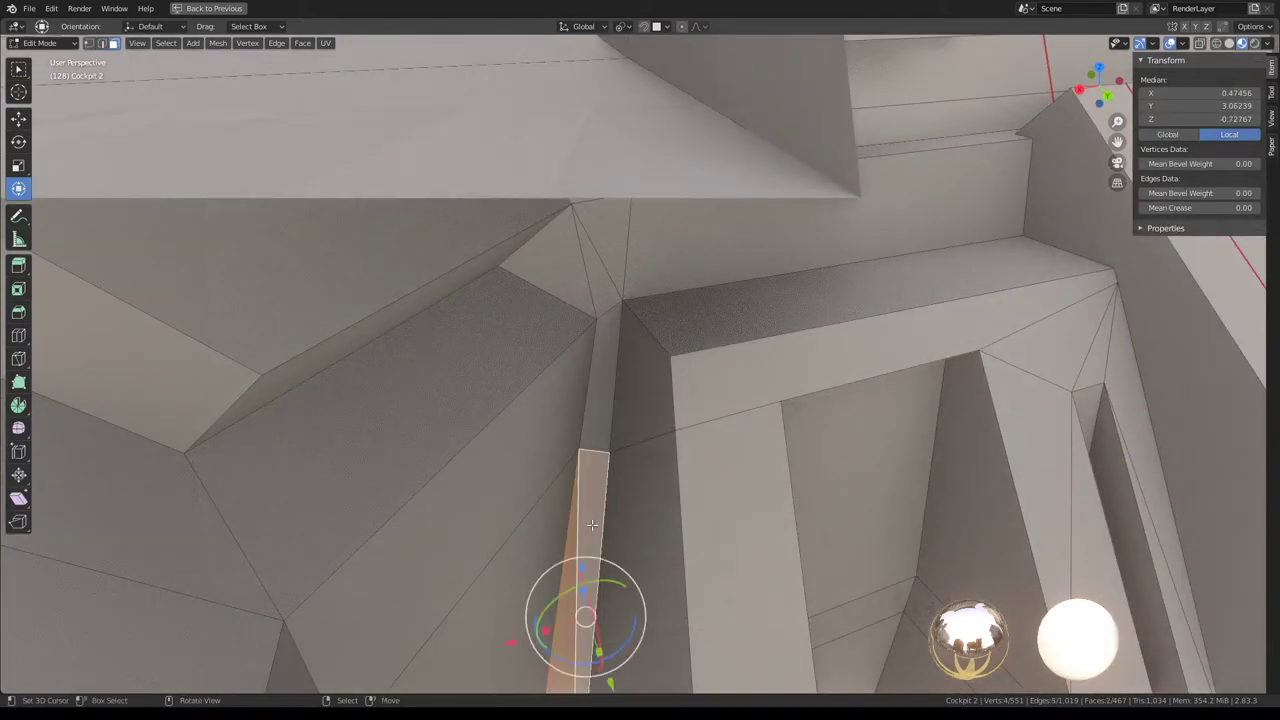
key(Tab)
mouse_move(704, 411)
middle_down()
mouse_move(603, 432)
mouse_move(586, 393)
mouse_move(649, 371)
mouse_move(640, 411)
mouse_move(742, 330)
mouse_move(754, 337)
mouse_move(606, 318)
mouse_move(717, 380)
mouse_move(793, 385)
mouse_move(729, 368)
middle_up()
key(Tab)
Triangulate the selected console face strip and convert it back into quads with Alt+J.
scroll(606, 318, up, 3)
key(Tab)
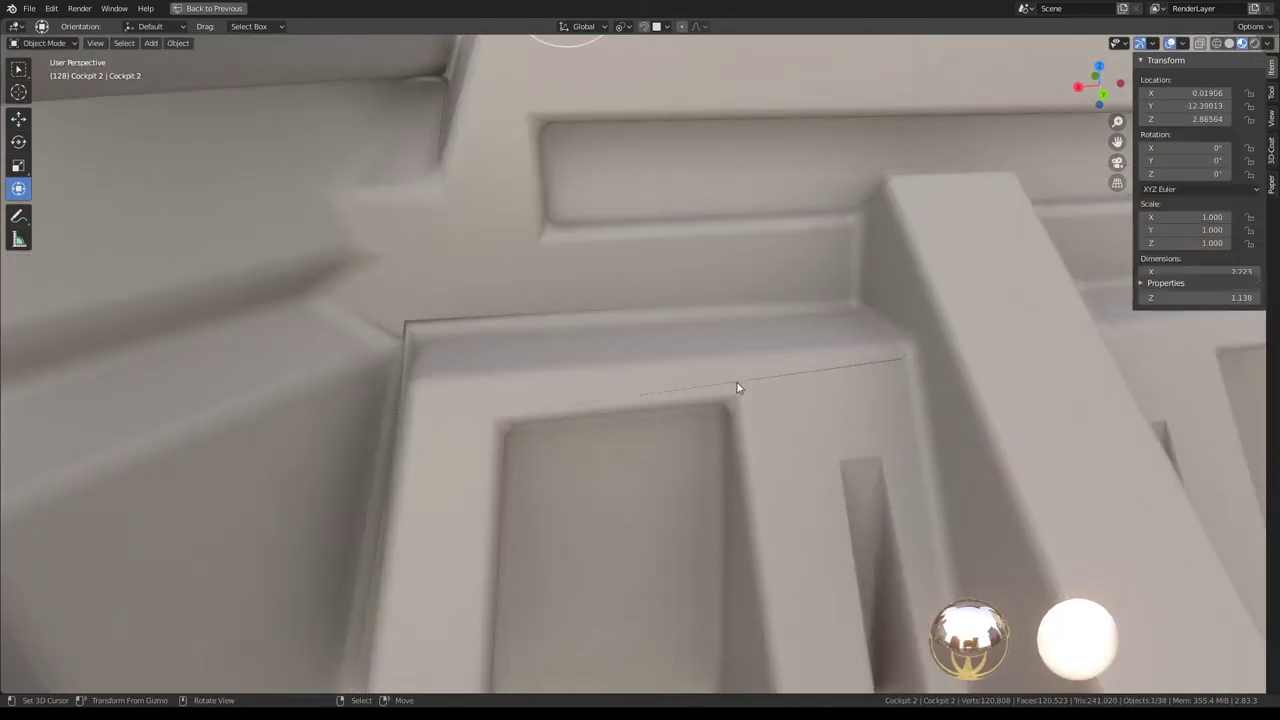
key(Tab)
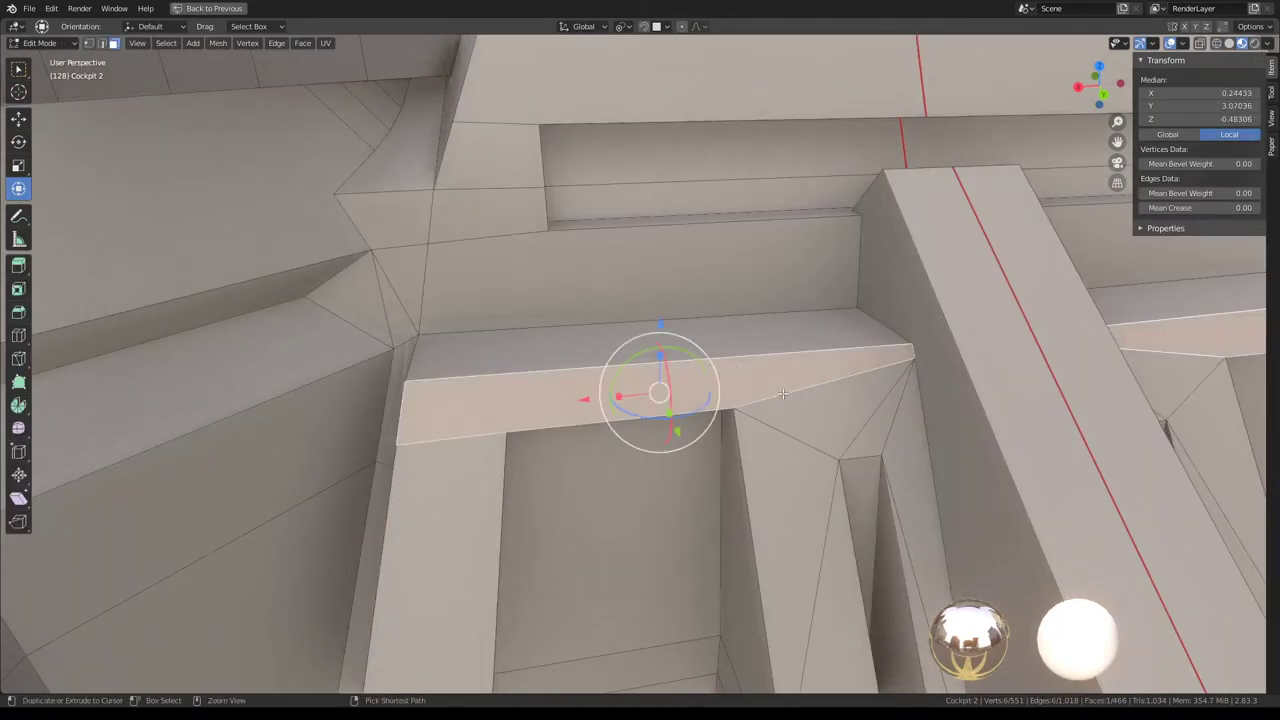
key(ctrl+t)
key(alt+j)
key(Tab)
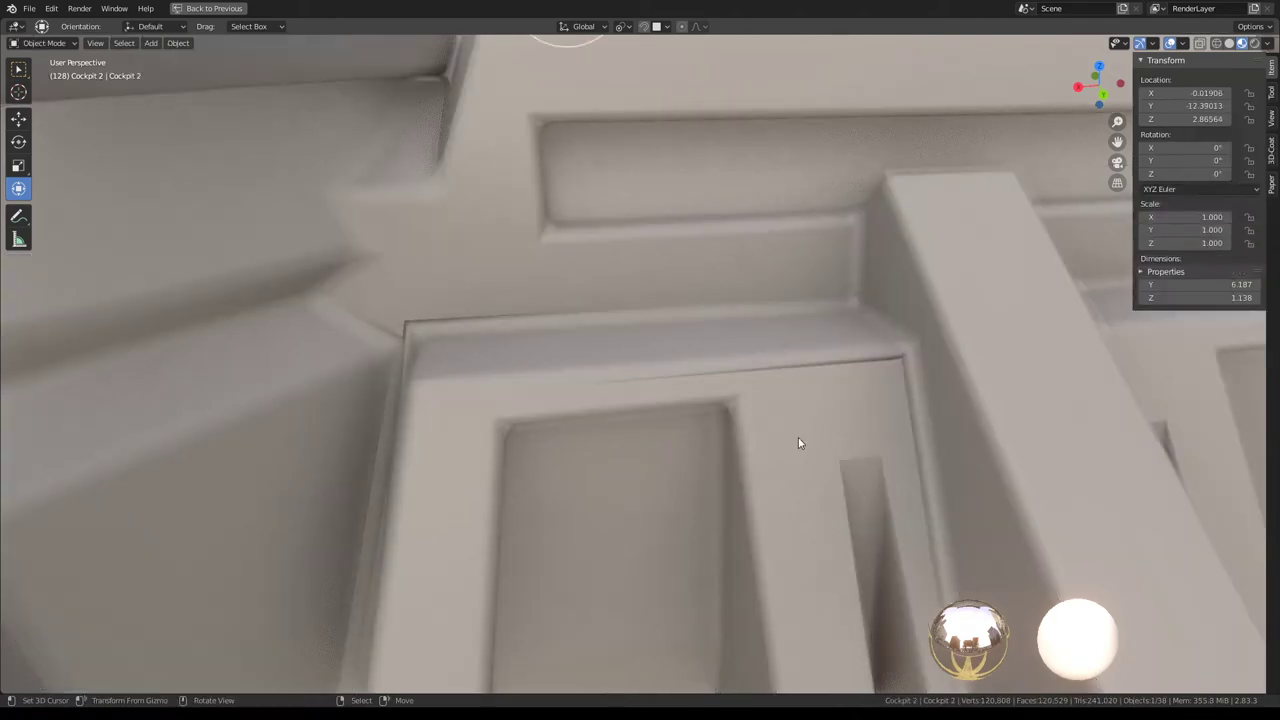
key(Tab)
Triangulate the thin triangle and large bracket face, then rejoin them into quads.
click(902, 406)
mouse_move(902, 406)
middle_down()
mouse_move(781, 345)
mouse_move(619, 291)
middle_up()
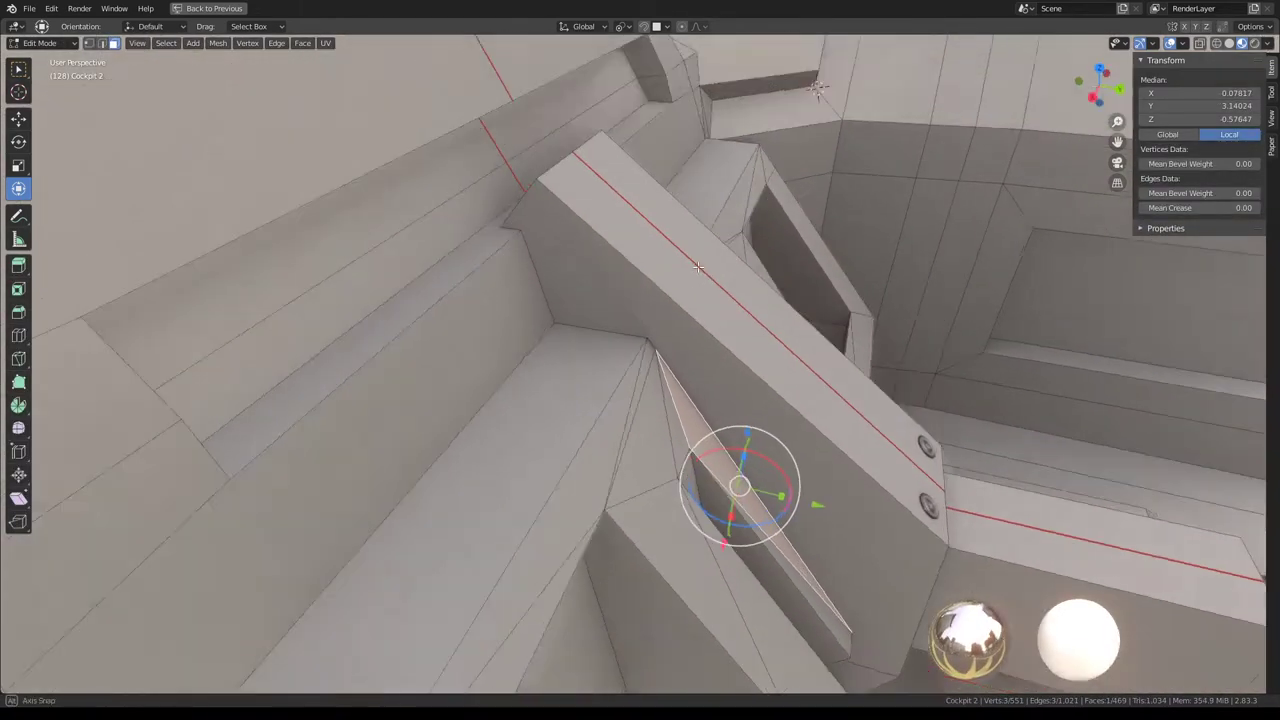
shift+click(619, 291)
key(ctrl+t)
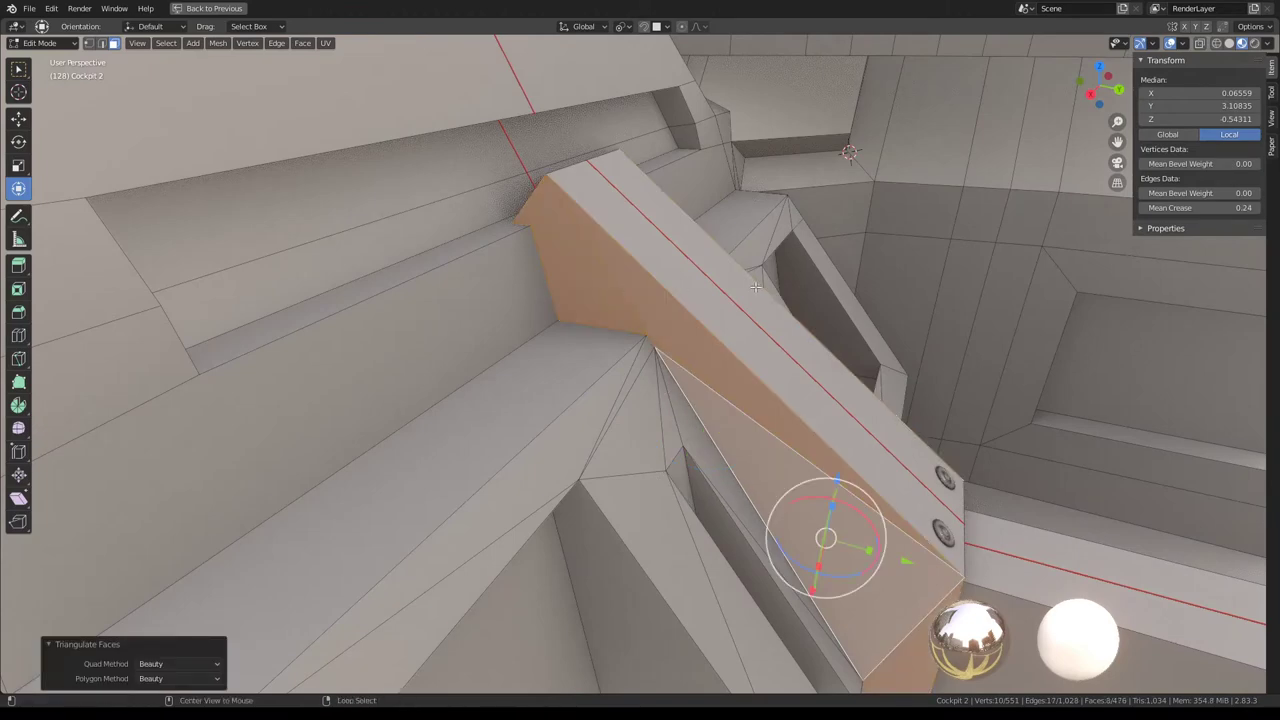
key(alt+j)
key(Tab)
scroll(814, 289, up, 3)
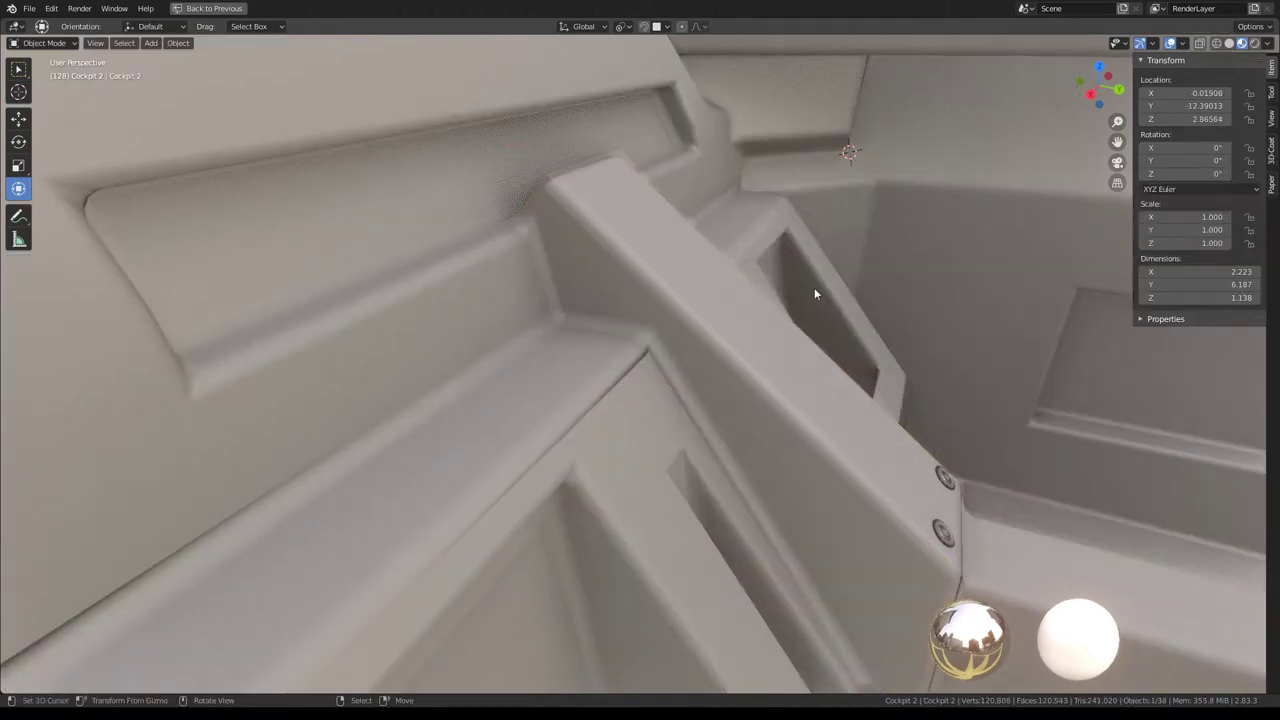
scroll(717, 287, up, 3)
key(Tab)
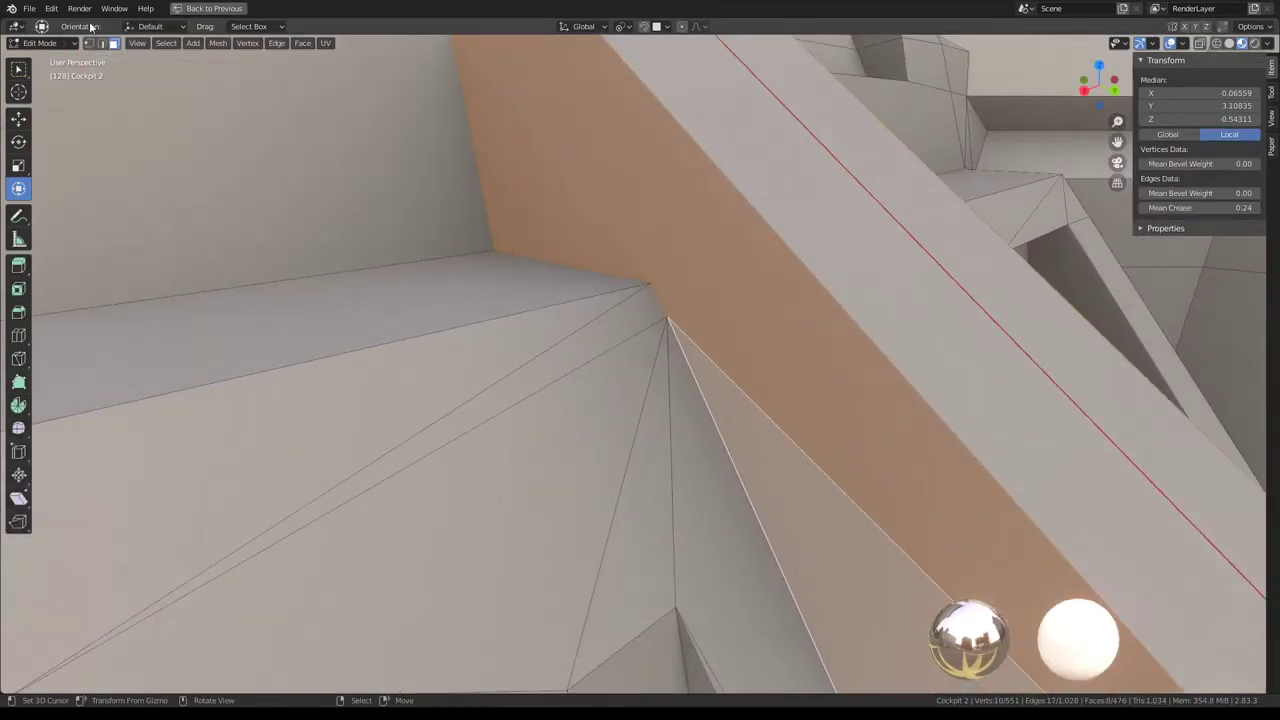
Select the bracket corner geometry in vertex mode and merge duplicate vertices by distance.
click(88, 44)
click(675, 330)
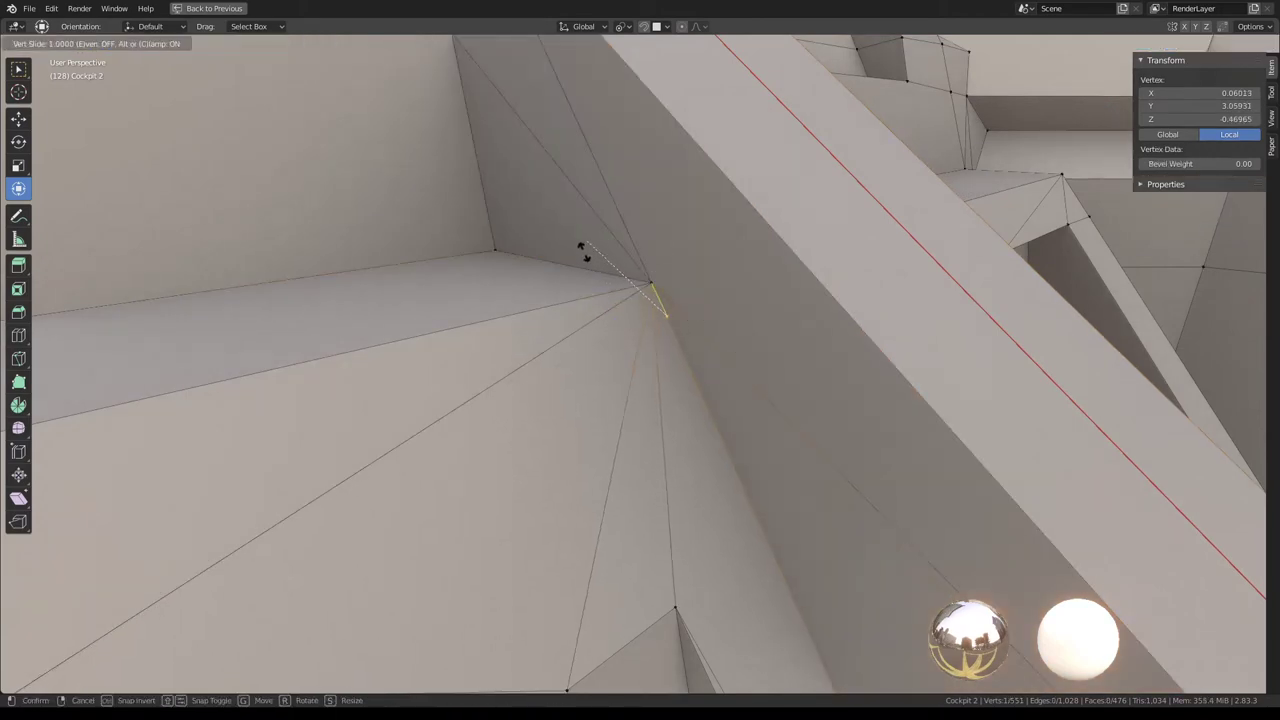
key(ctrl+l)
key(q)
click(932, 328)
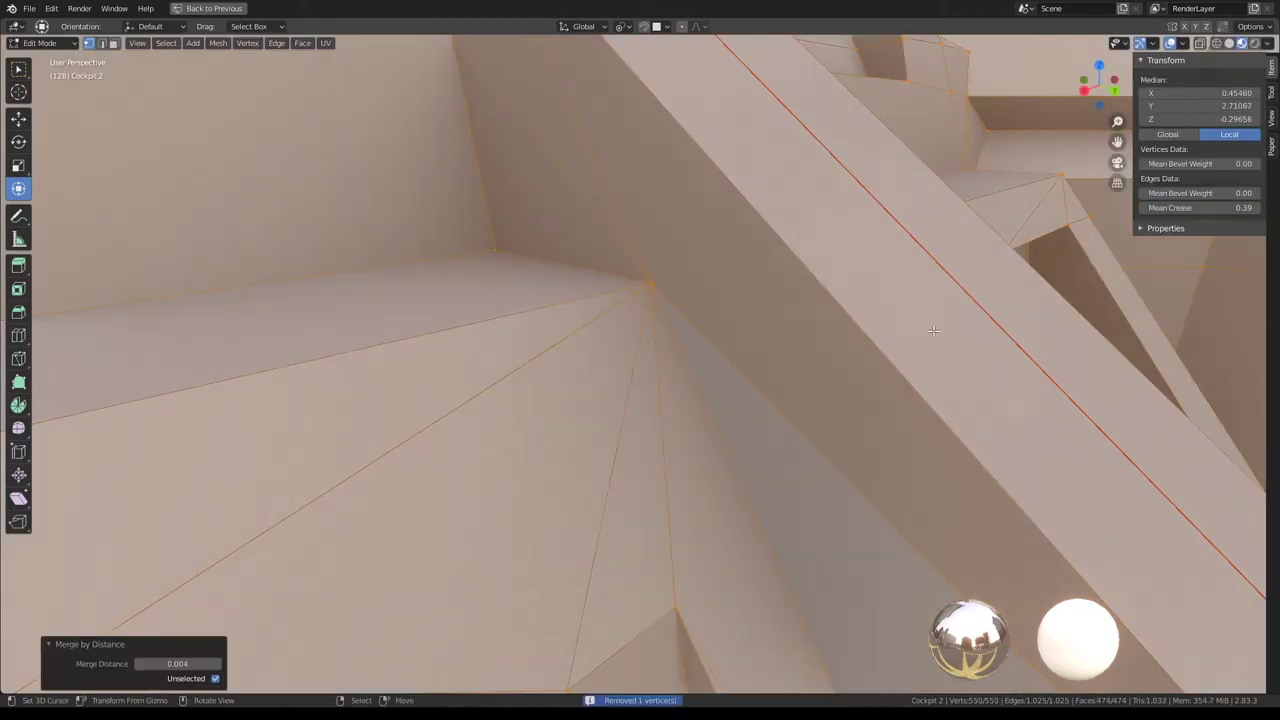
key(Tab)
scroll(897, 311, down, 5)
scroll(763, 351, down, 5)
mouse_move(698, 296)
middle_down()
mouse_move(717, 330)
mouse_move(882, 357)
middle_up()
key(Tab)
Select the panel-corner vertices along a path and merge by distance, removing 3 duplicates (547 vertices).
scroll(526, 280, up, 5)
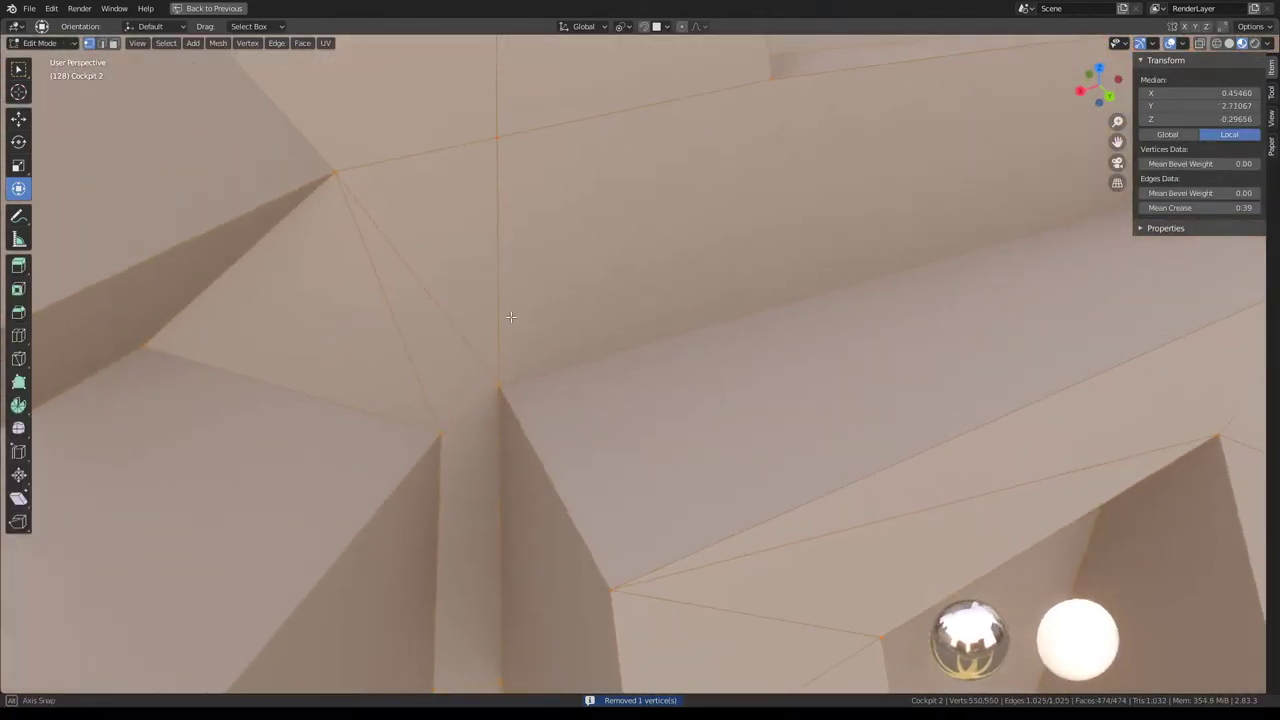
scroll(526, 280, up, 3)
scroll(520, 277, down, 3)
middle_drag(524, 270, 486, 277)
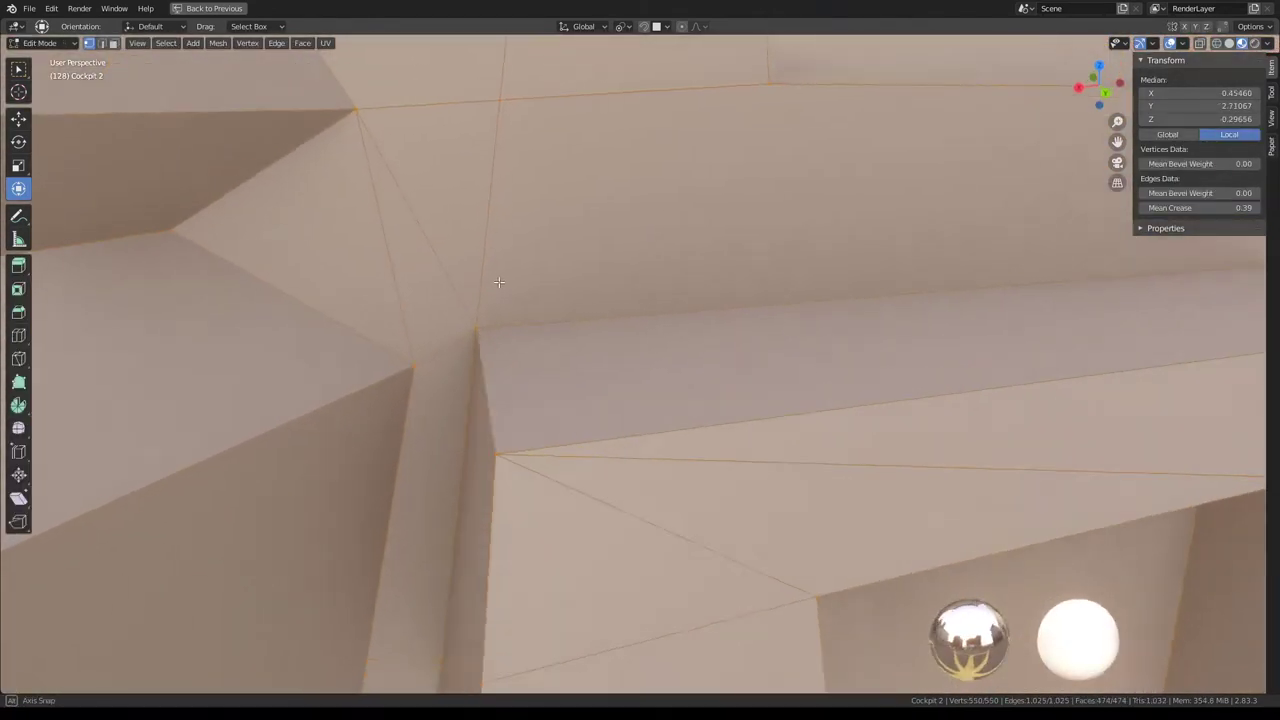
scroll(586, 304, down, 2)
middle_drag(601, 298, 601, 305)
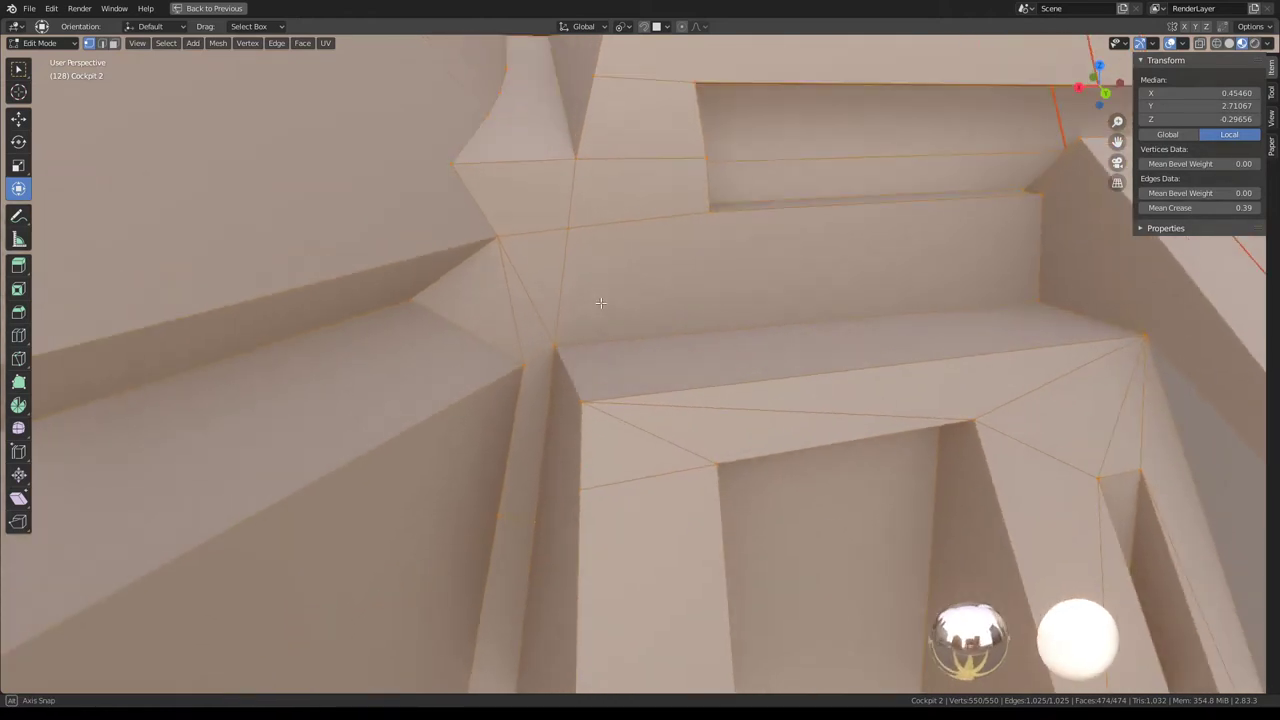
middle_drag(658, 346, 556, 471)
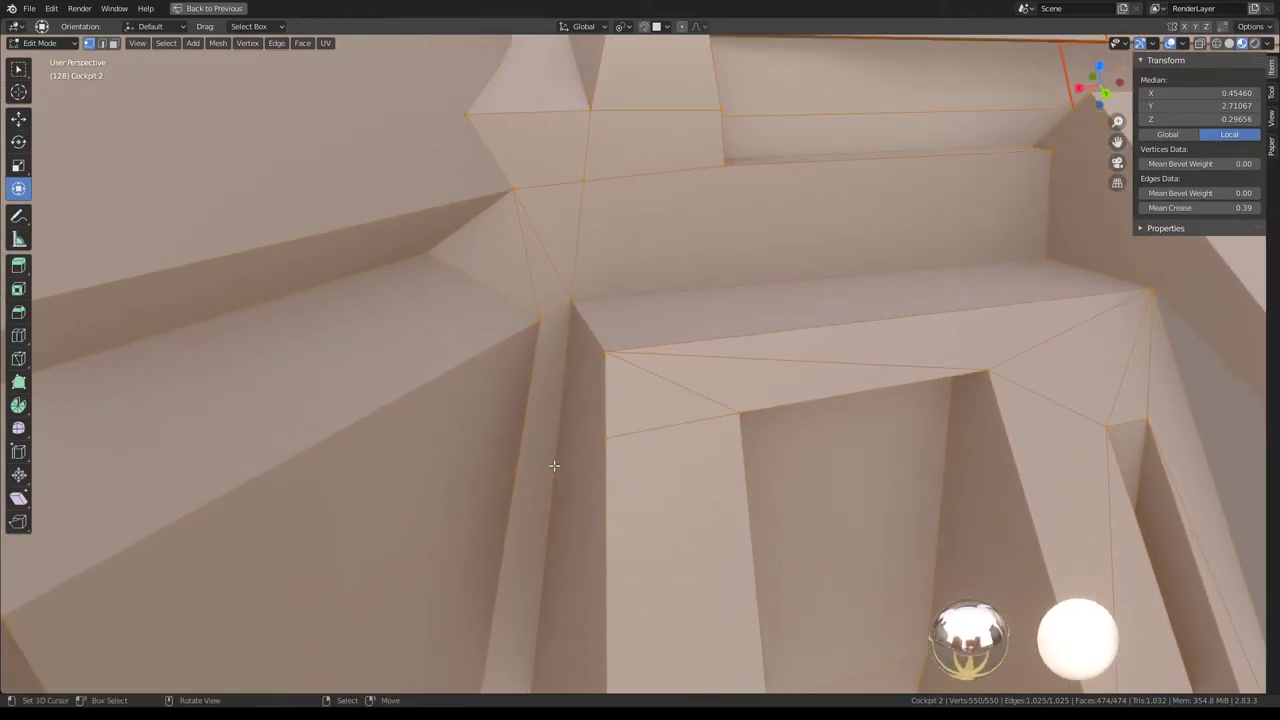
click(554, 475)
ctrl+click(605, 437)
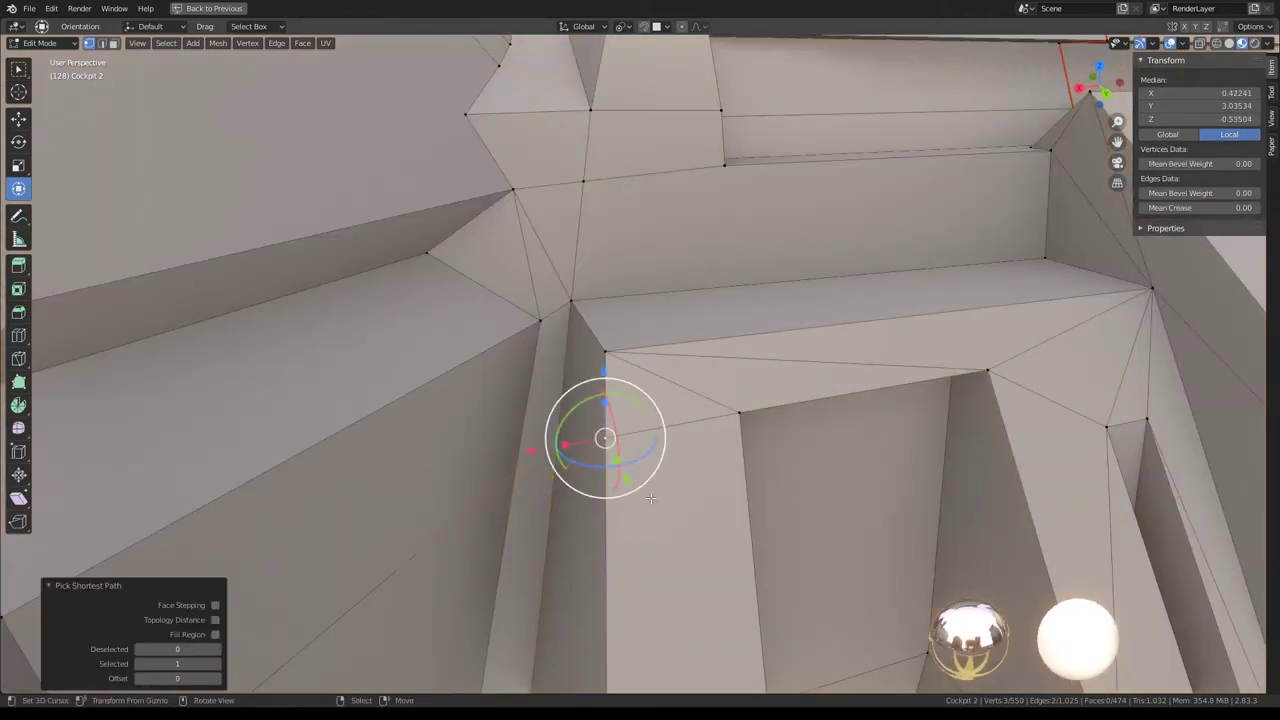
key(g)
key(g)
key(Escape)
key(a)
key(q)
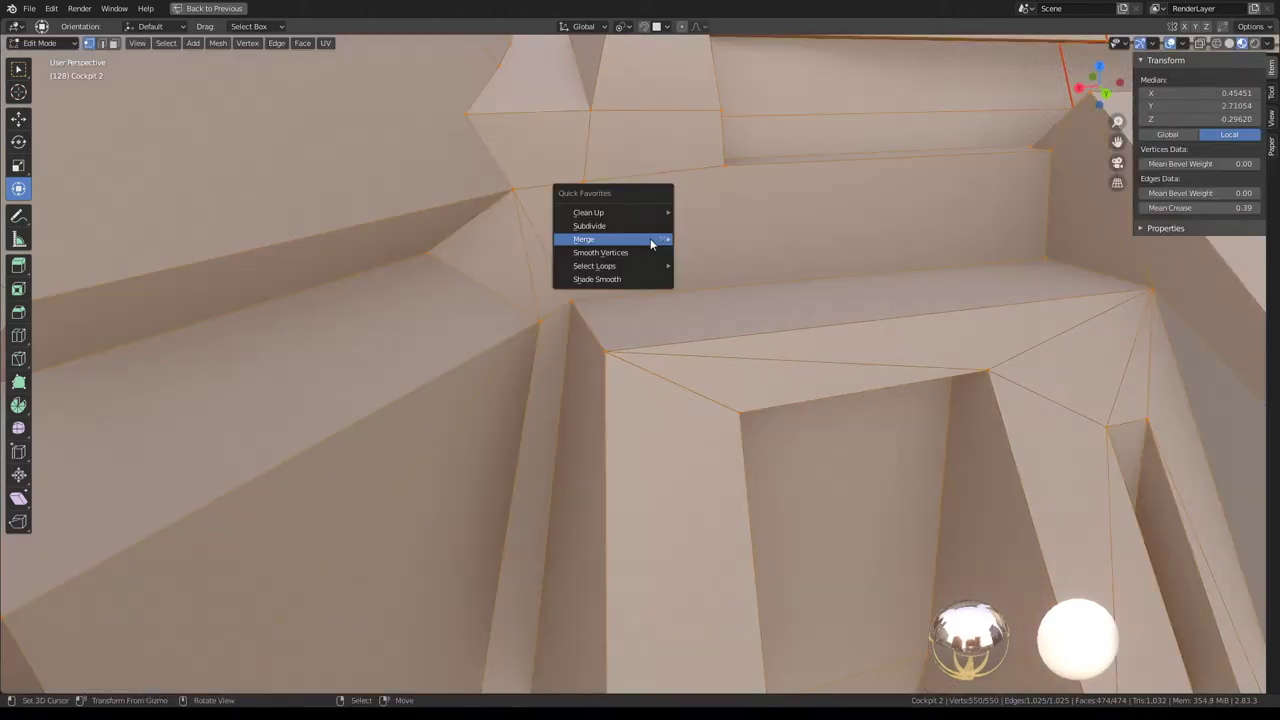
click(754, 287)
key(Tab)
Orbit around the console and cockpit frame to inspect the cleaned-up shading.
mouse_move(757, 286)
middle_down()
mouse_move(652, 290)
mouse_move(666, 294)
middle_up()
scroll(733, 313, up, 3)
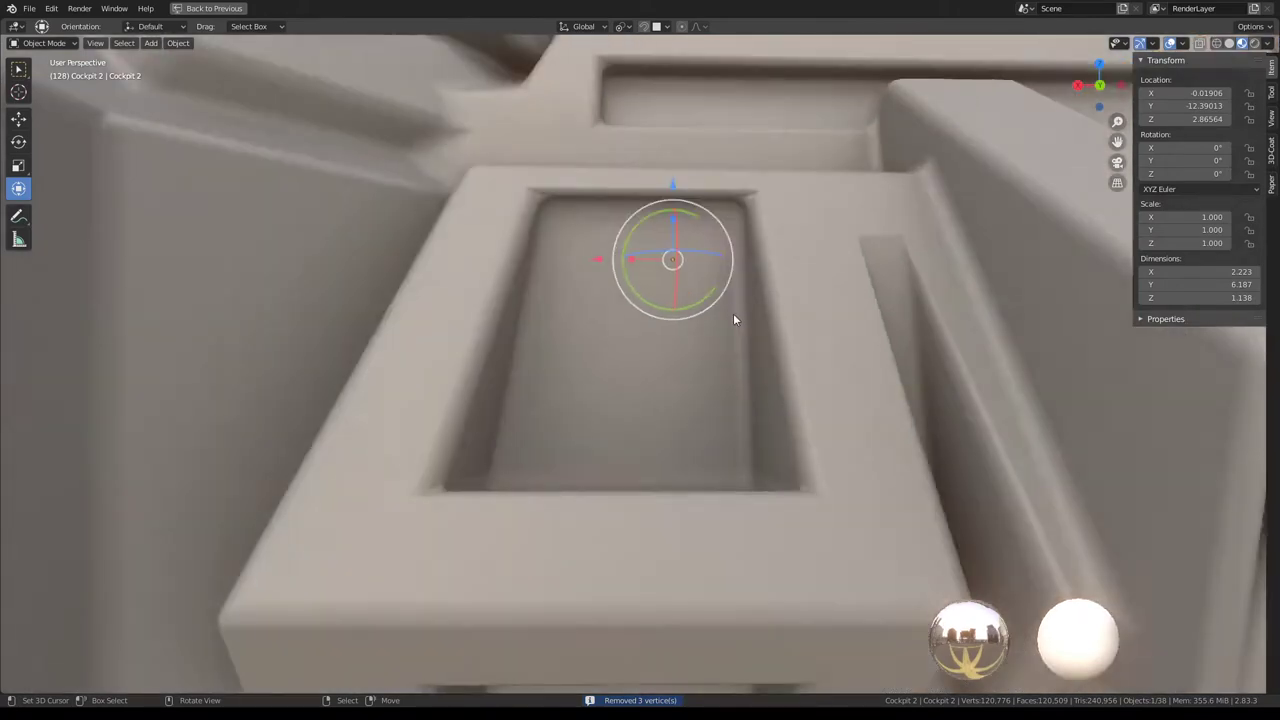
scroll(708, 434, up, 2)
key(Tab)
middle_drag(782, 338, 681, 332)
key(Tab)
Zoom onto the console beam, move the bracket joint vertex, then select the joint edge.
middle_drag(755, 349, 642, 298)
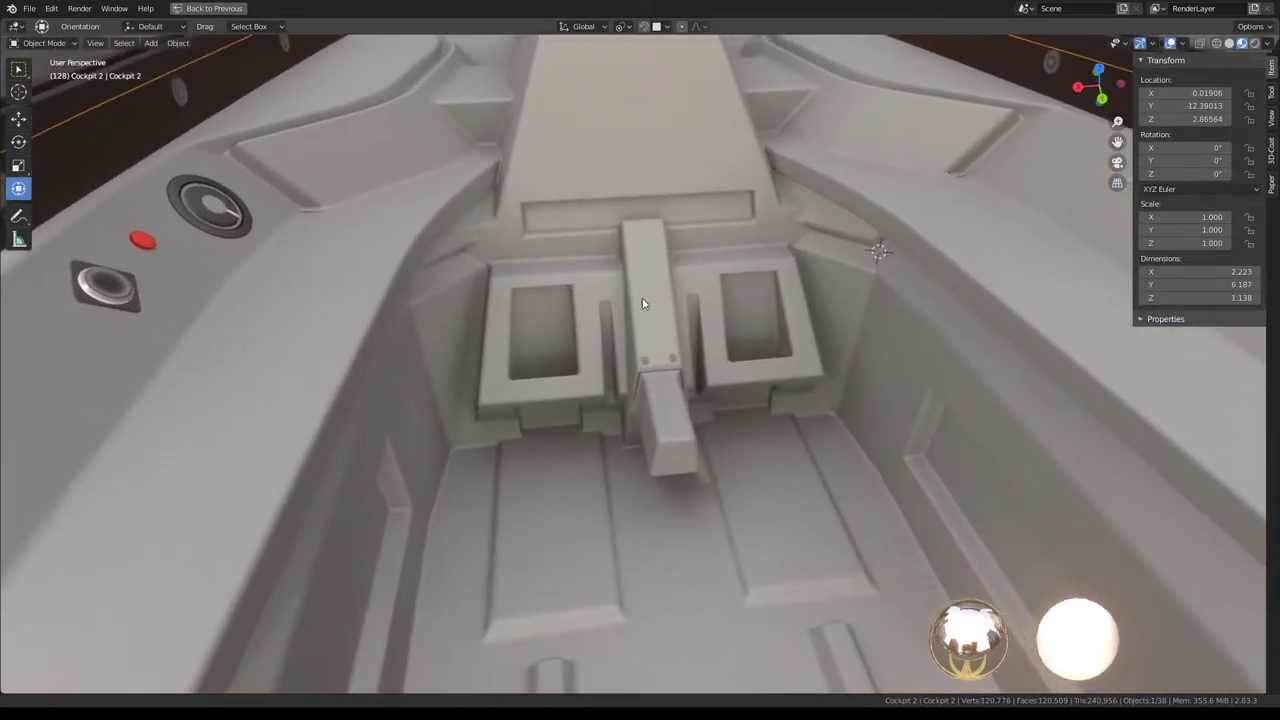
scroll(642, 298, up, 4)
mouse_move(686, 337)
middle_down()
mouse_move(709, 285)
mouse_move(664, 320)
mouse_move(709, 303)
mouse_move(729, 320)
mouse_move(677, 306)
mouse_move(760, 303)
mouse_move(514, 311)
mouse_move(553, 329)
mouse_move(597, 306)
mouse_move(620, 320)
mouse_move(791, 280)
mouse_move(760, 222)
mouse_move(777, 283)
mouse_move(531, 274)
mouse_move(843, 373)
mouse_move(617, 274)
mouse_move(642, 336)
mouse_move(744, 319)
mouse_move(751, 346)
mouse_move(709, 427)
mouse_move(706, 243)
mouse_move(685, 360)
mouse_move(700, 380)
middle_up()
key(Tab)
click(660, 323)
key(g)
key(Tab)
key(Tab)
shift+click(788, 264)
key(Tab)
key(Tab)
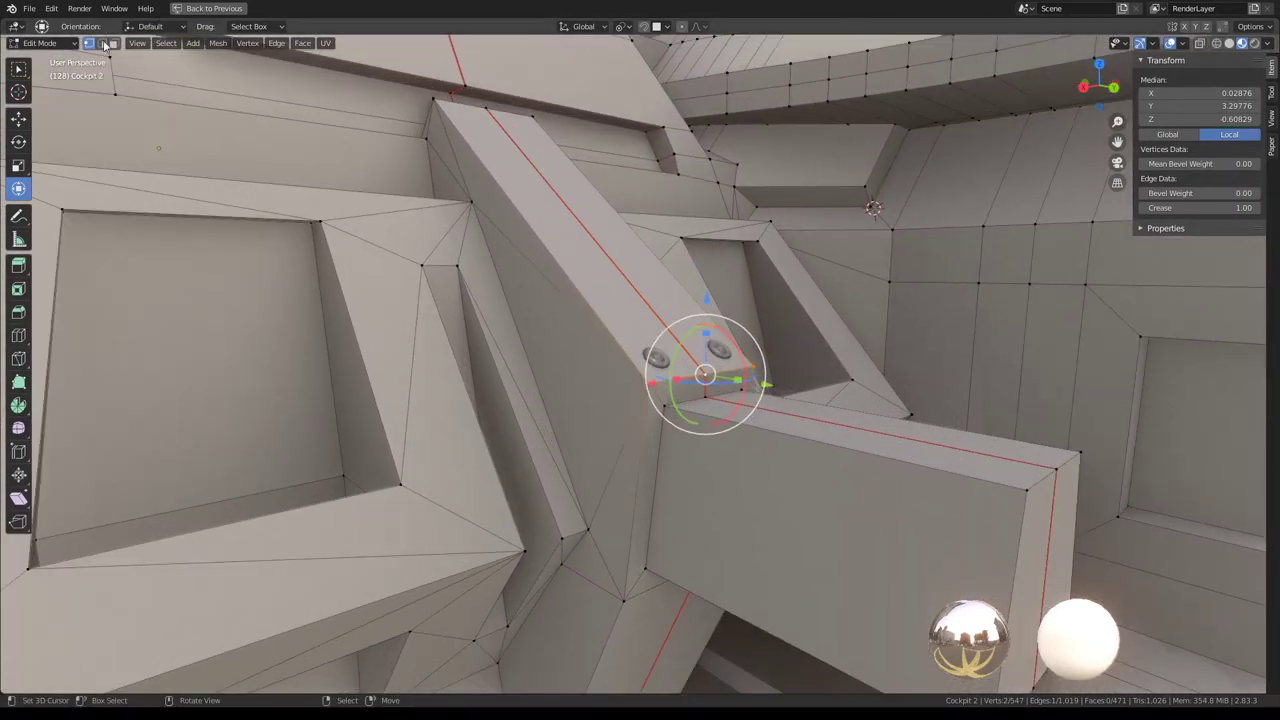
Select the beam face and adjacent triangle, then subdivide the selected beam edges.
click(112, 43)
click(583, 419)
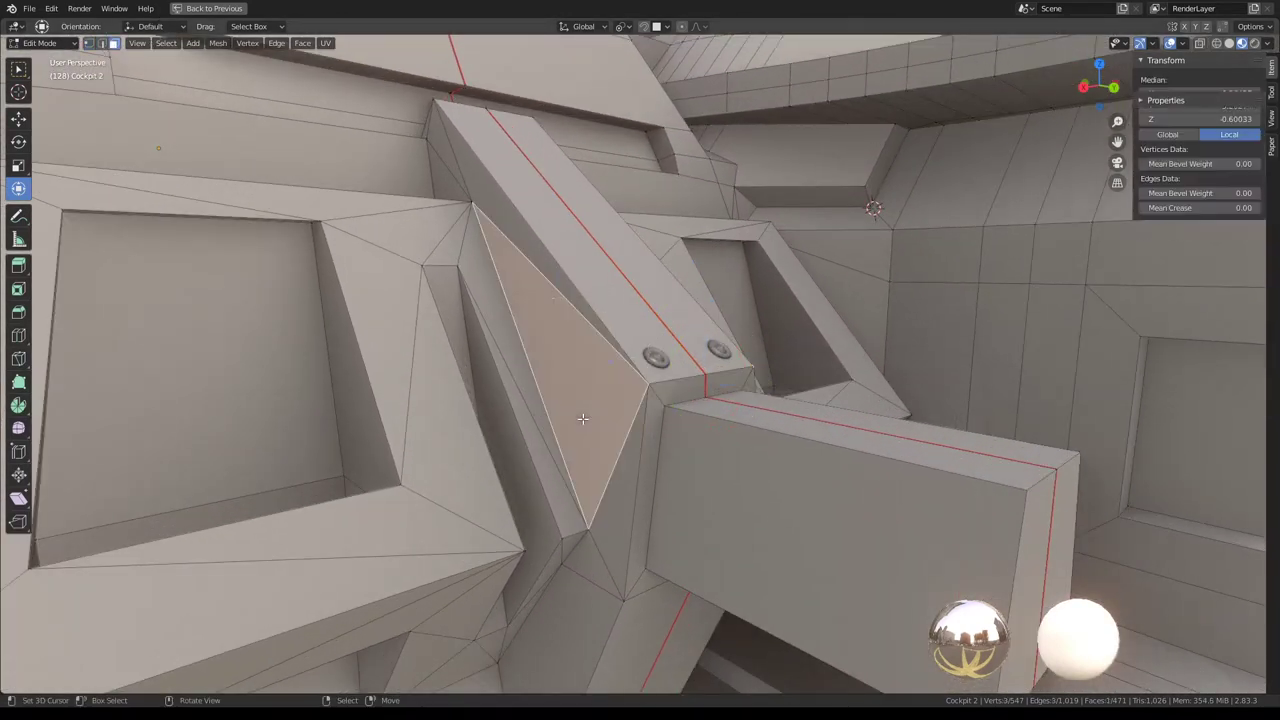
click(628, 312)
shift+click(540, 316)
shift+click(540, 316)
shift+click(540, 316)
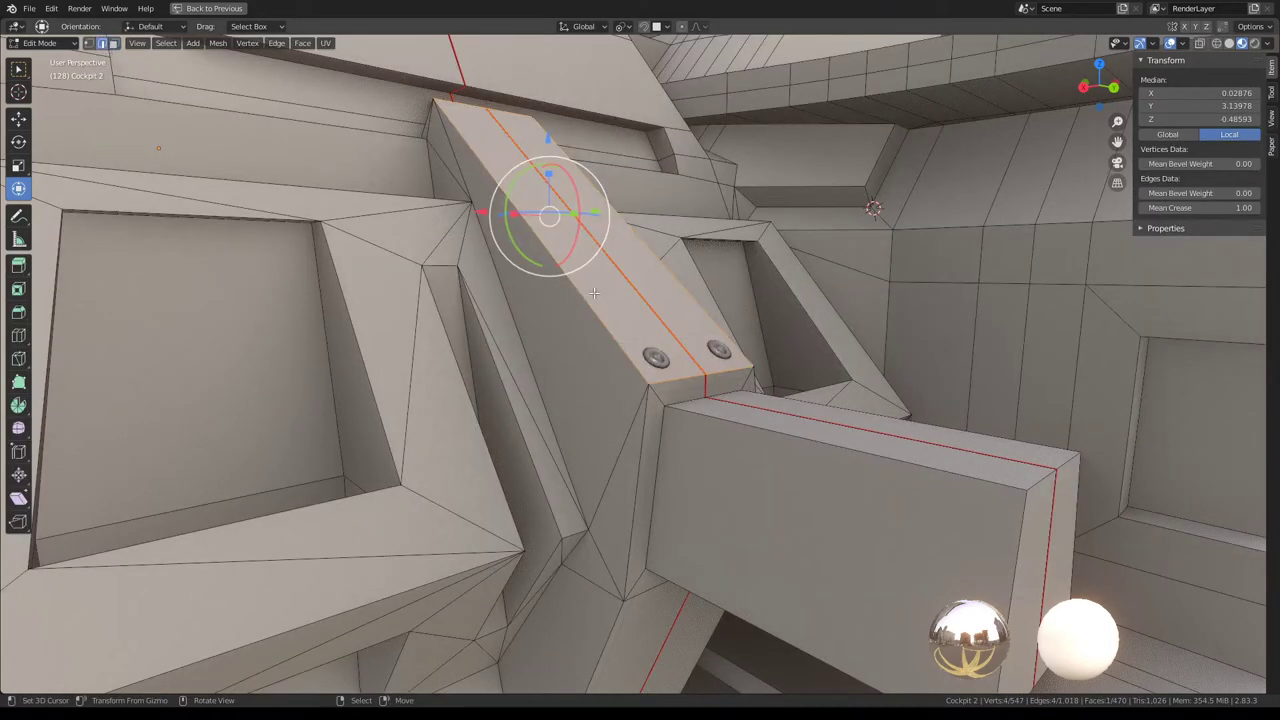
shift+click(624, 298)
key(q)
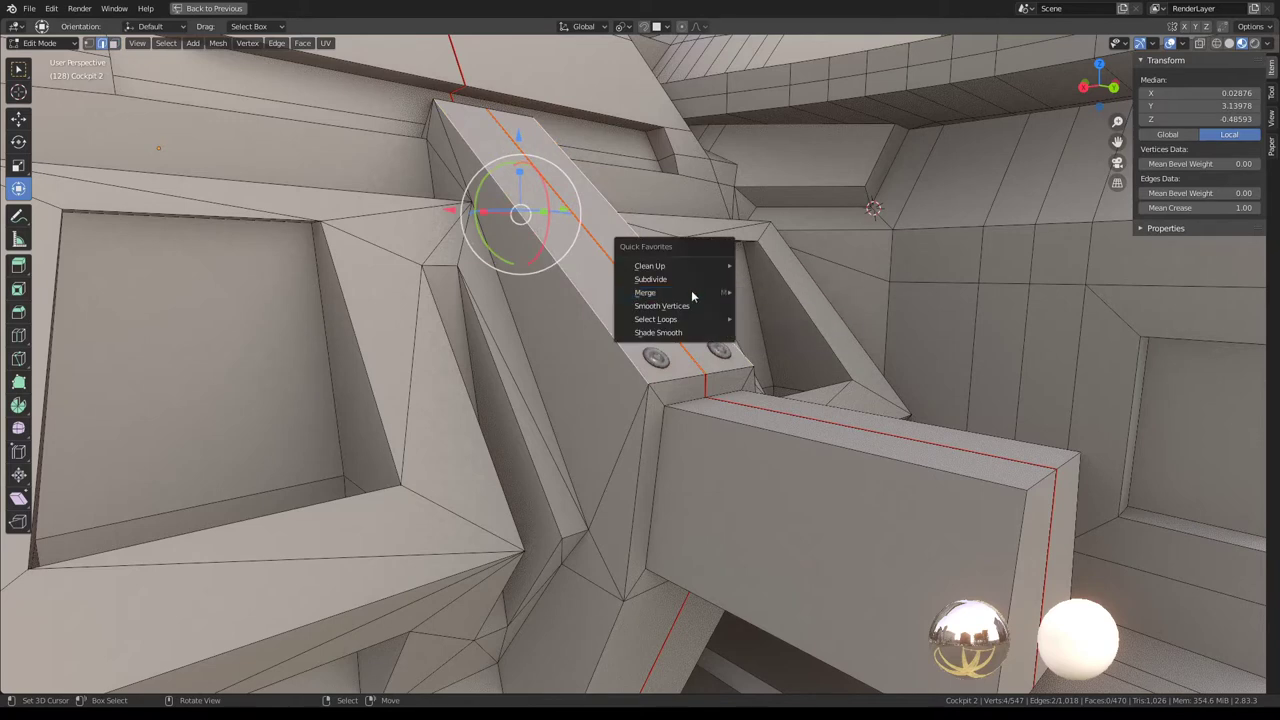
click(688, 280)
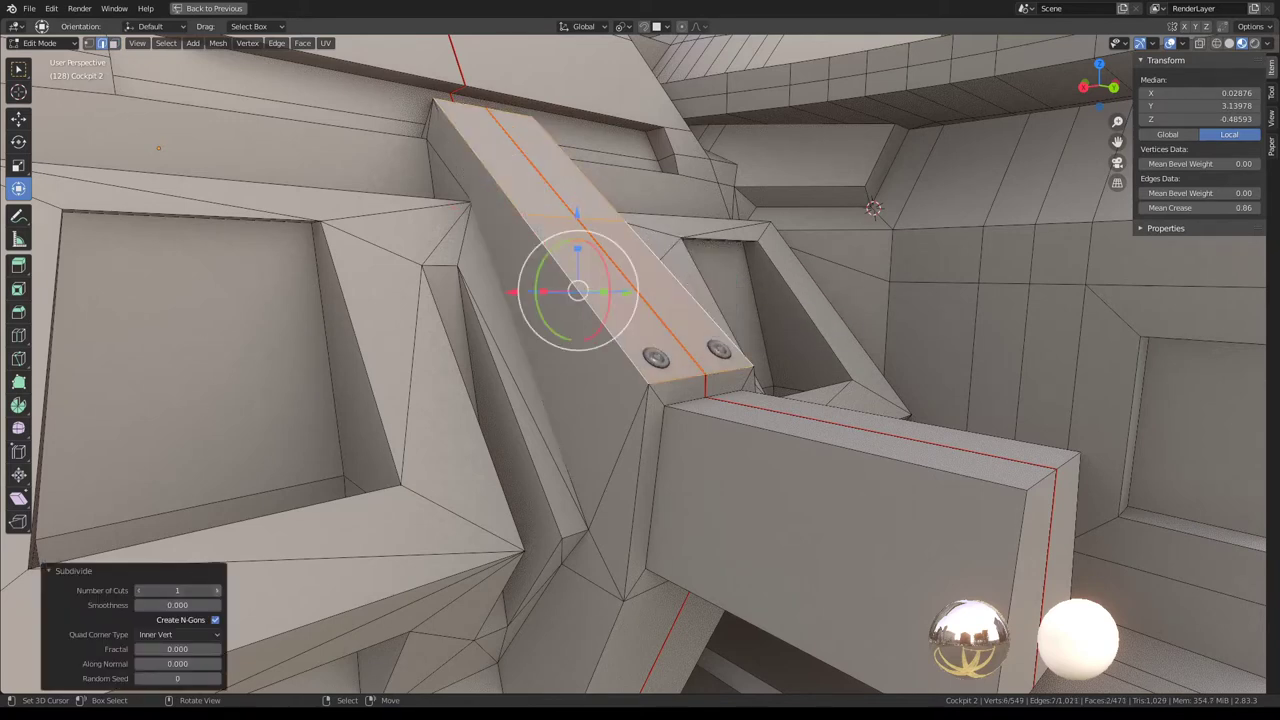
Slide the support edges along the slanted console arm, the last one to -0.26.
click(590, 243)
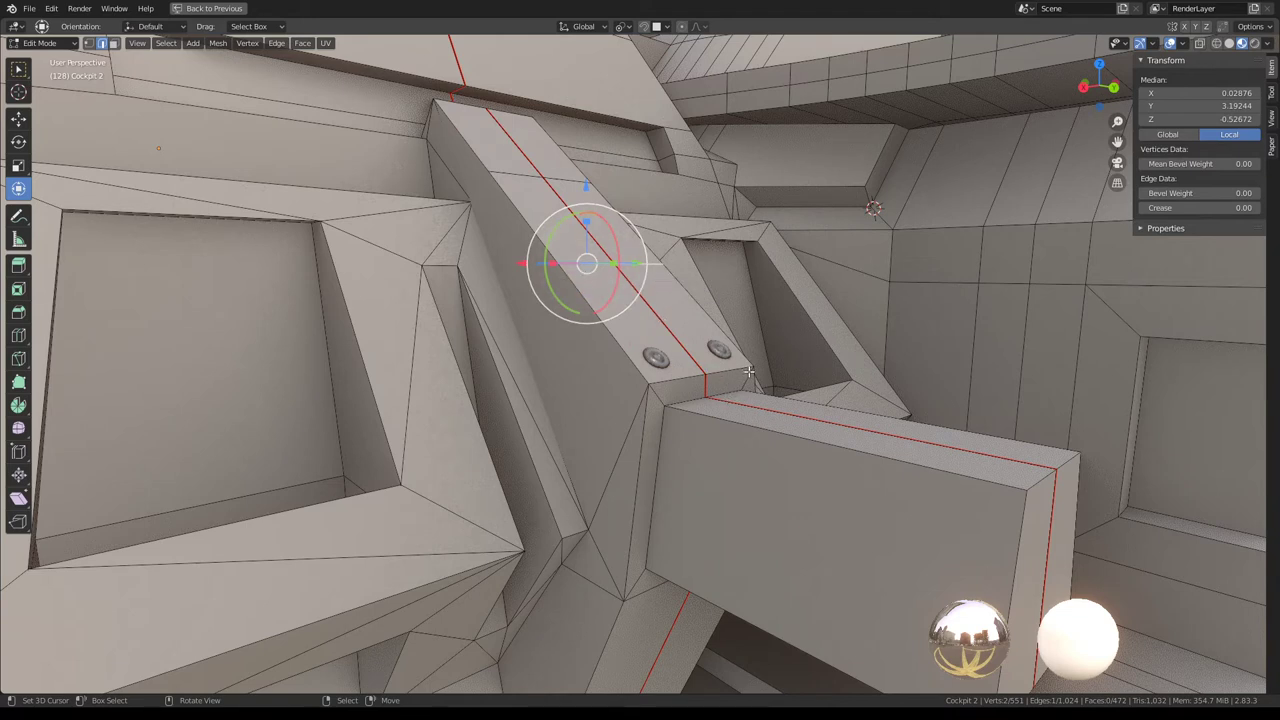
key(g)
key(g)
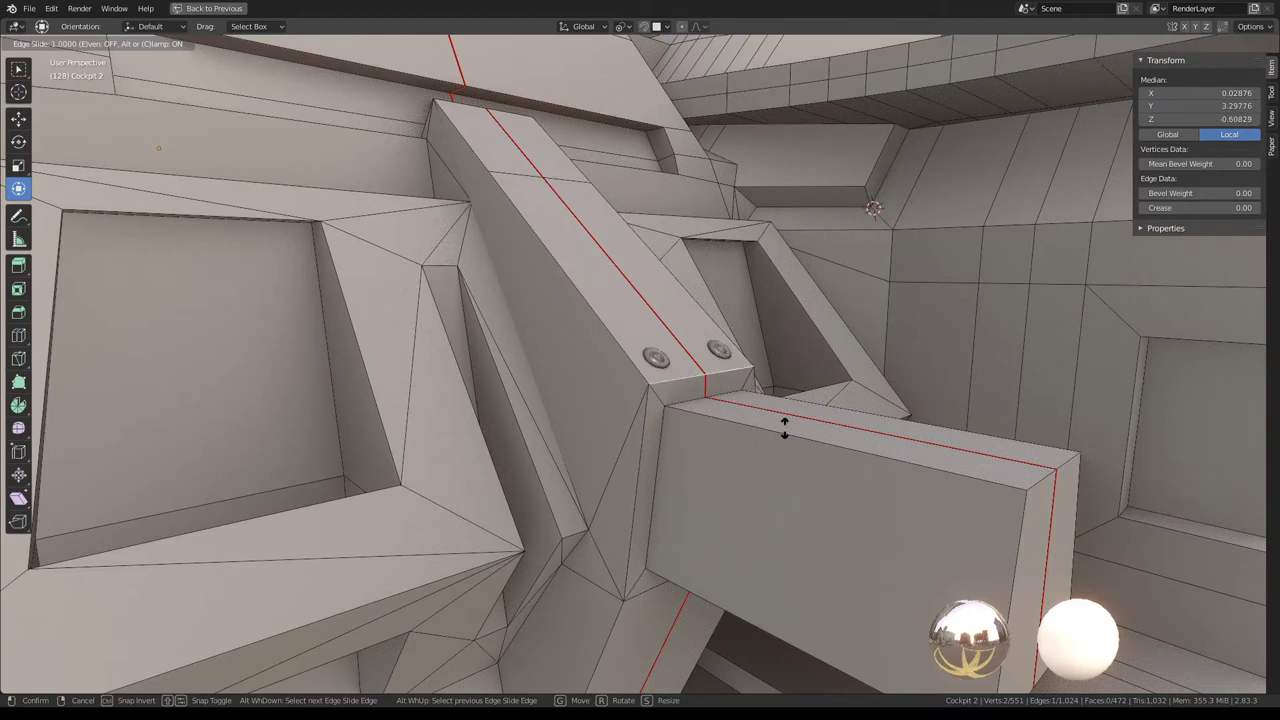
click(754, 392)
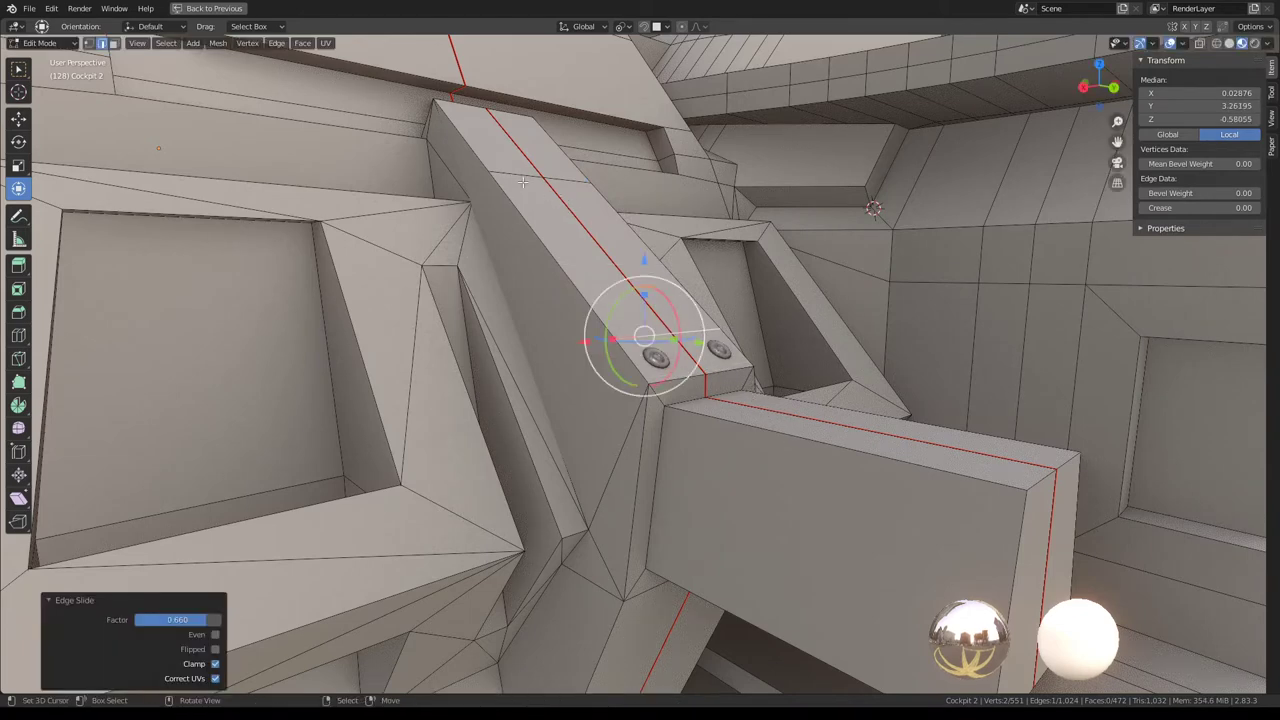
click(523, 182)
mouse_move(523, 182)
middle_down()
mouse_move(497, 231)
mouse_move(700, 357)
mouse_move(765, 377)
middle_up()
key(g)
key(g)
click(679, 331)
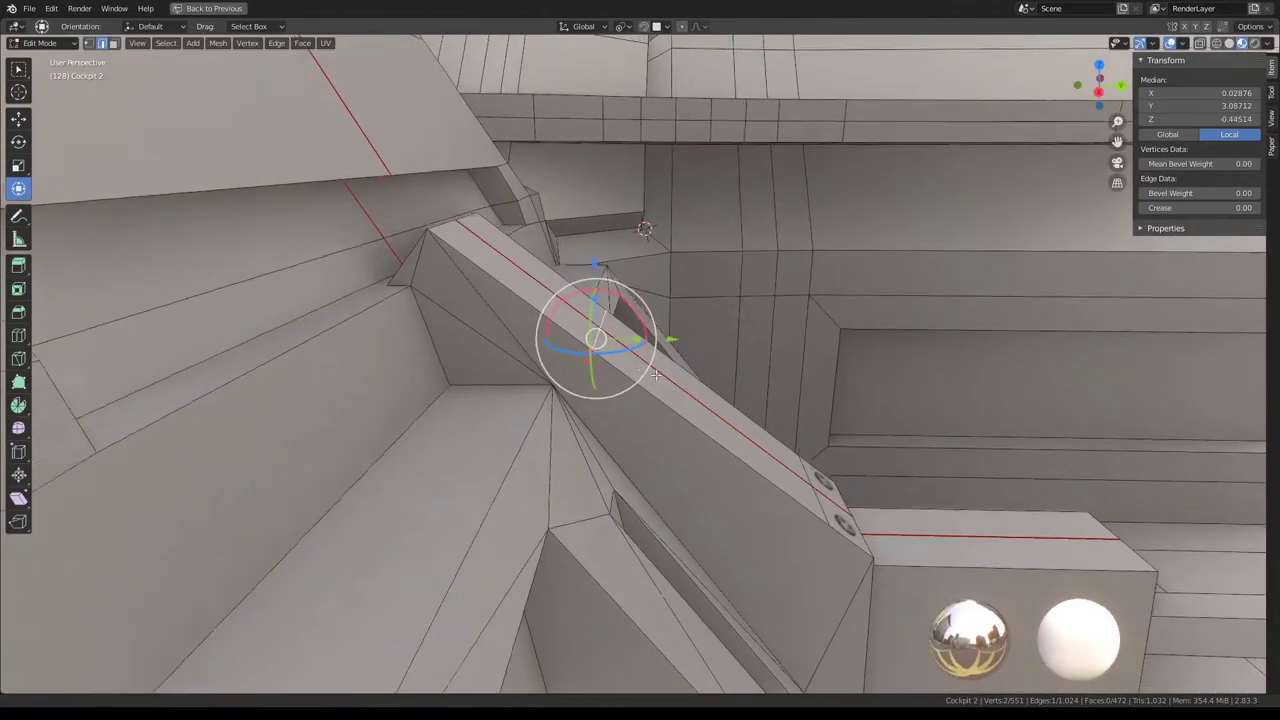
key(g)
key(g)
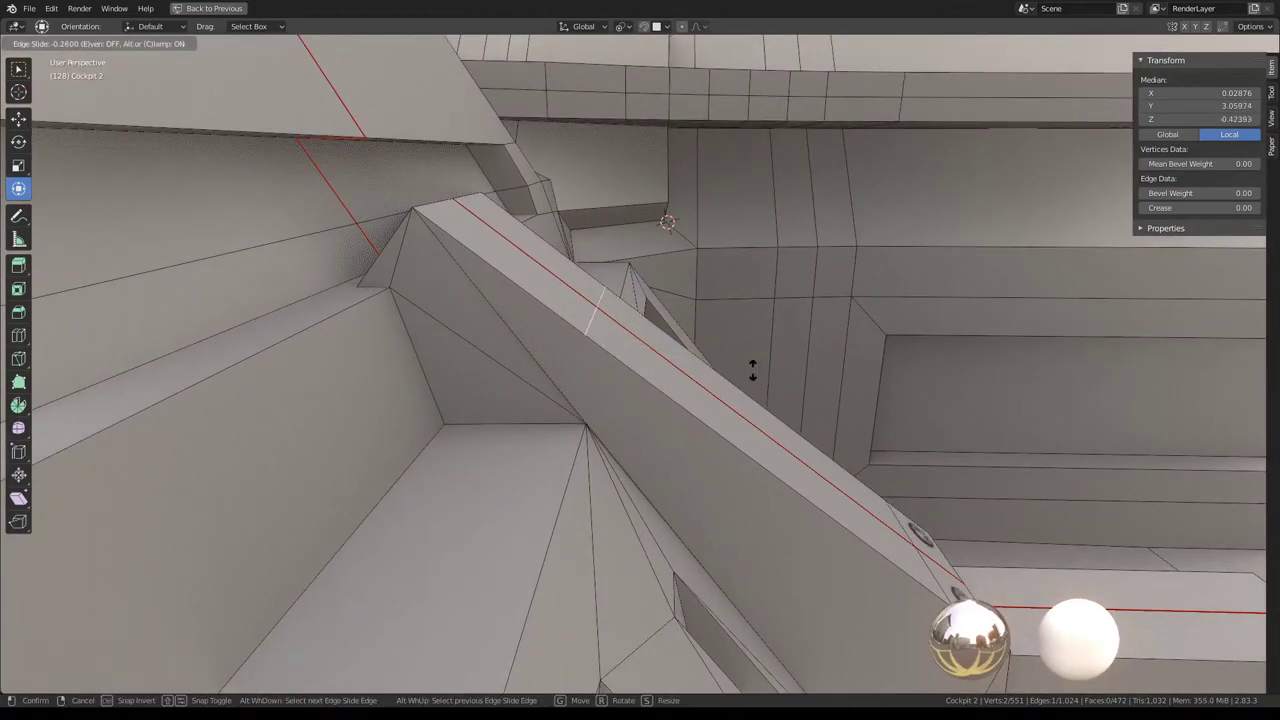
click(753, 369)
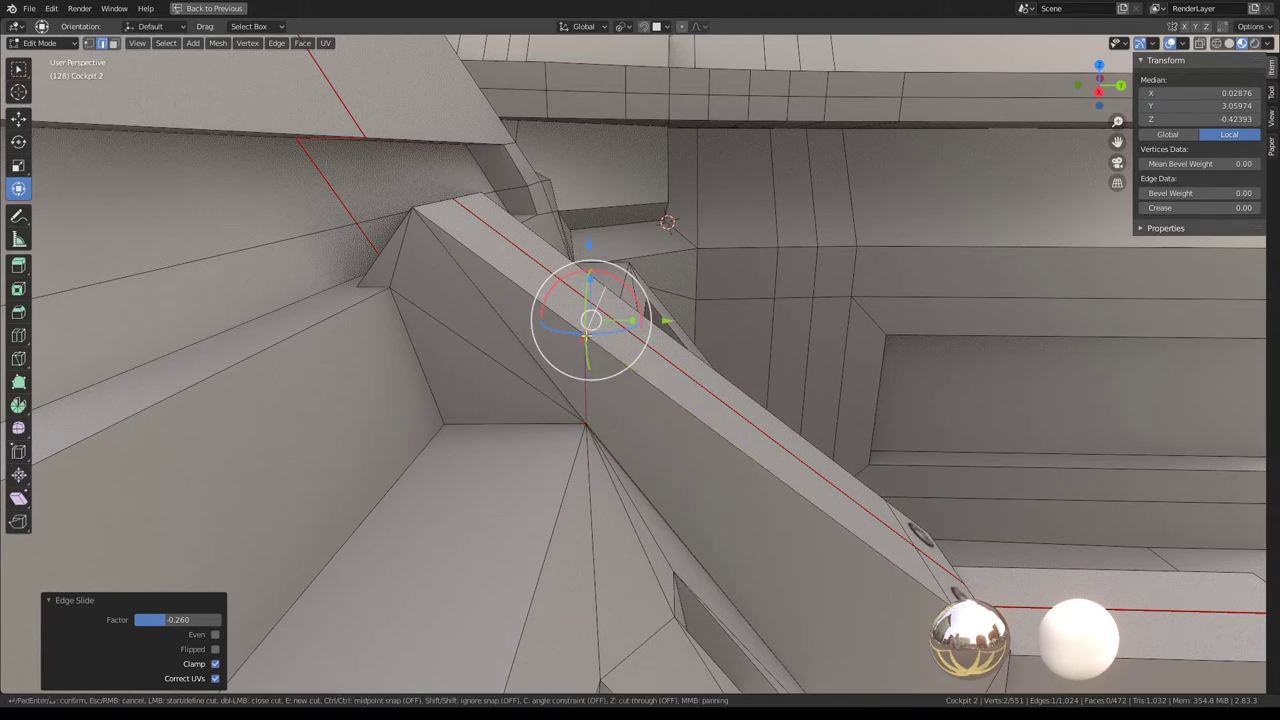
Knife-cut a new edge across the arm's side face near the riveted bracket.
key(Return)
middle_drag(585, 335, 795, 322)
mouse_move(750, 277)
middle_down()
mouse_move(805, 498)
mouse_move(660, 451)
mouse_move(694, 471)
middle_up()
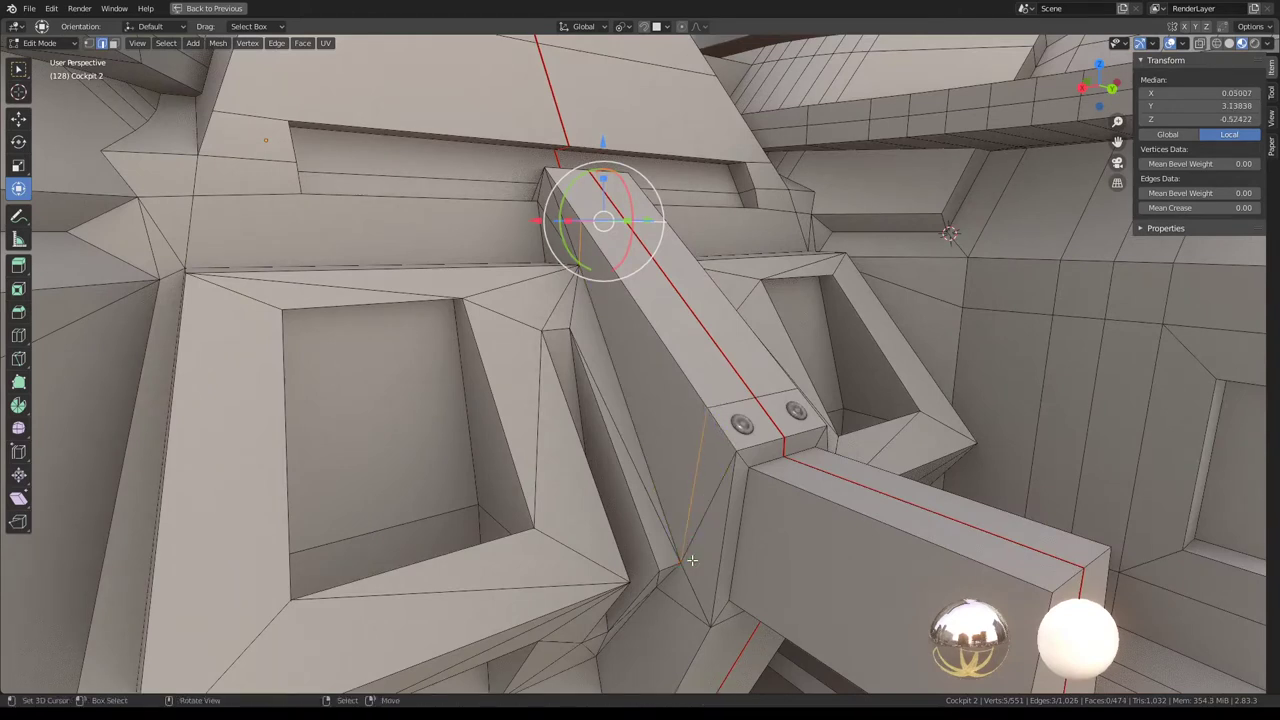
Select the ring of faces around the box jutting from the bolted arm.
key(3)
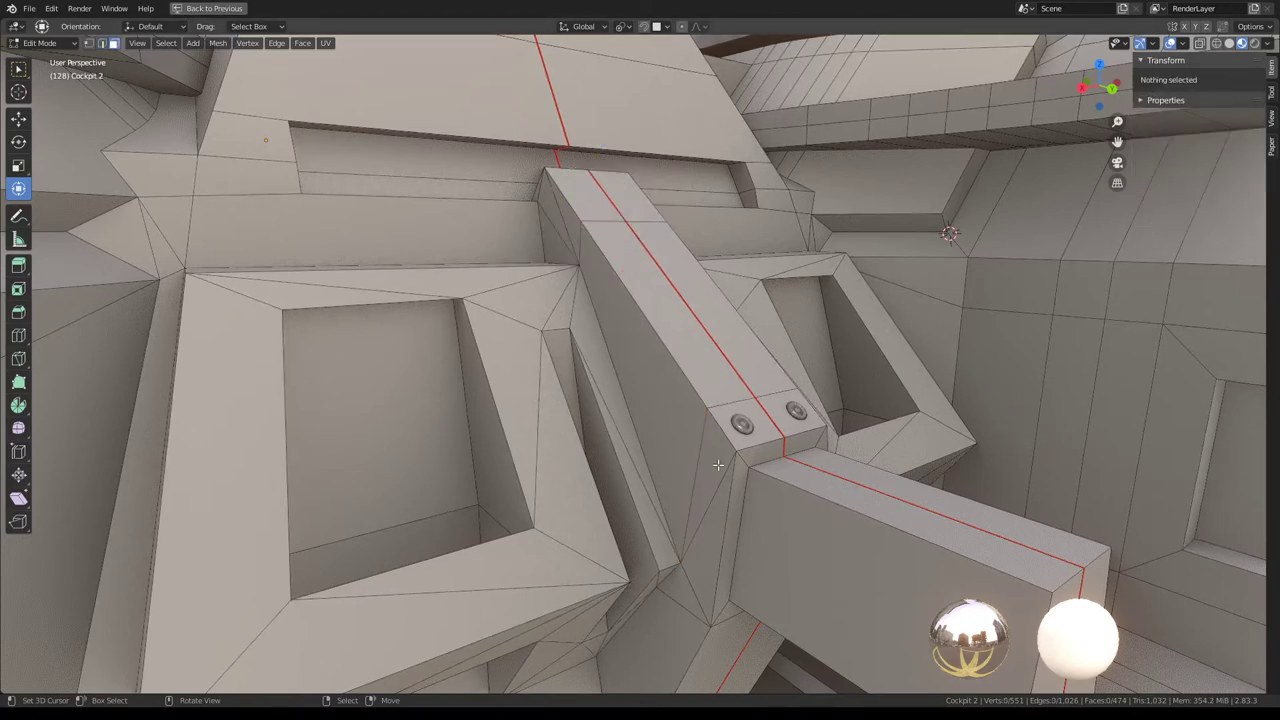
click(718, 465)
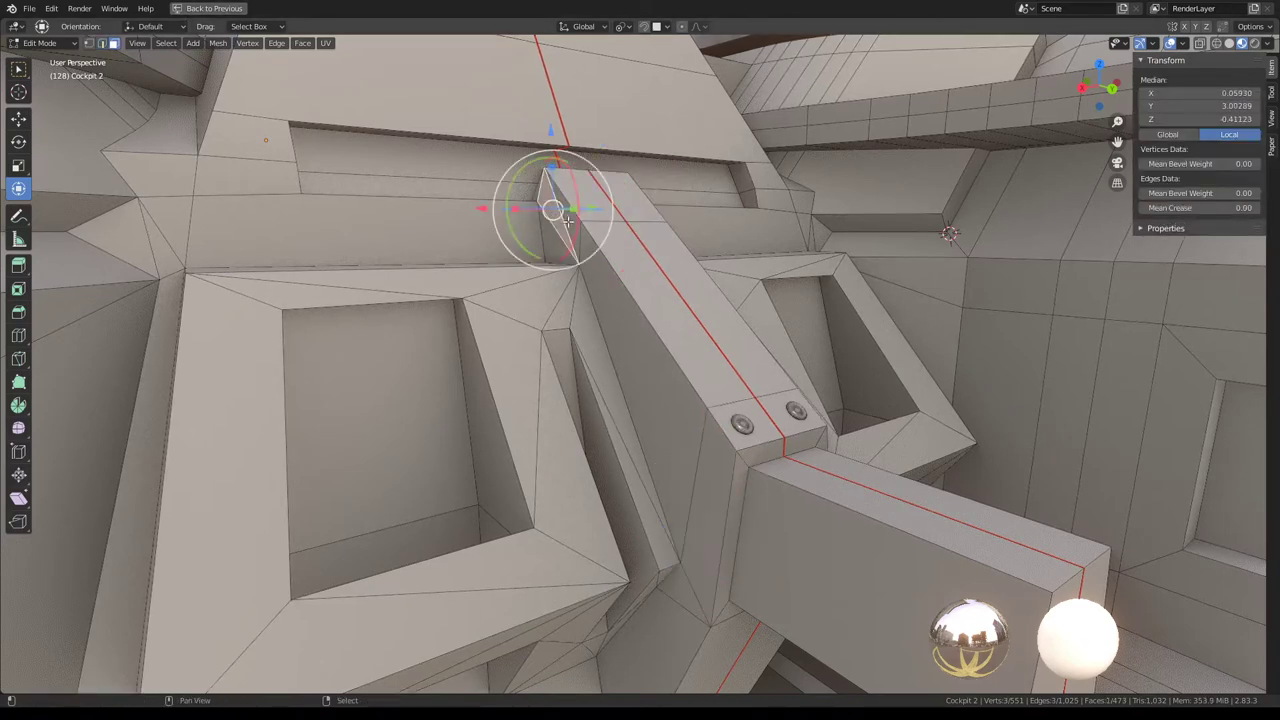
key(Tab)
mouse_move(559, 213)
middle_down()
mouse_move(697, 314)
mouse_move(560, 266)
mouse_move(548, 245)
mouse_move(647, 253)
mouse_move(757, 320)
mouse_move(711, 382)
mouse_move(663, 354)
middle_up()
key(Tab)
click(663, 354)
scroll(634, 398, up, 3)
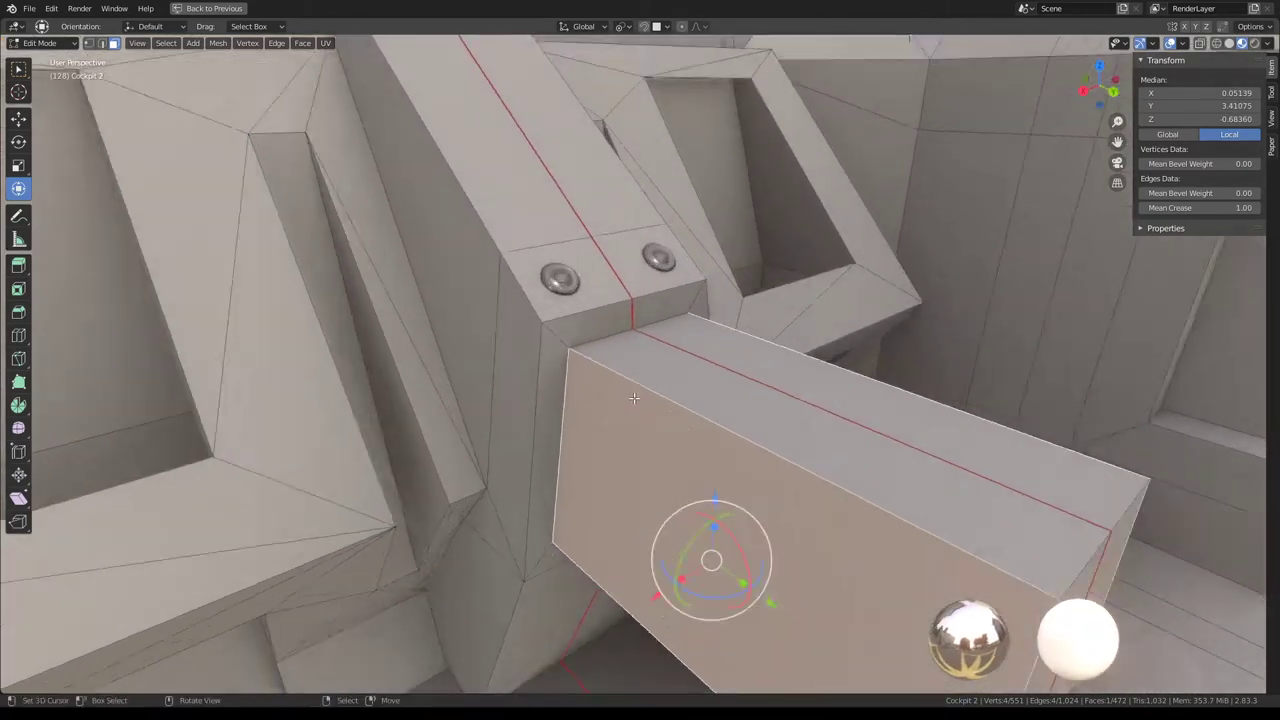
key(Tab)
key(Tab)
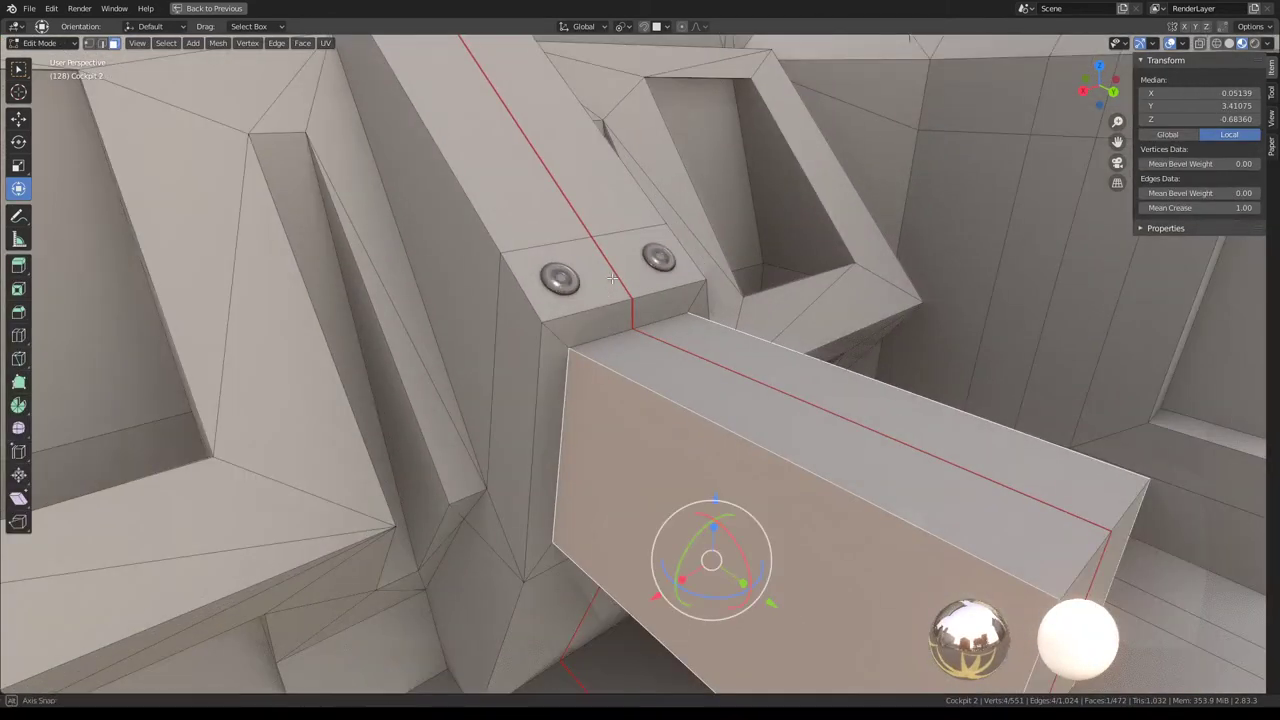
middle_drag(612, 278, 586, 340)
key(Tab)
key(Tab)
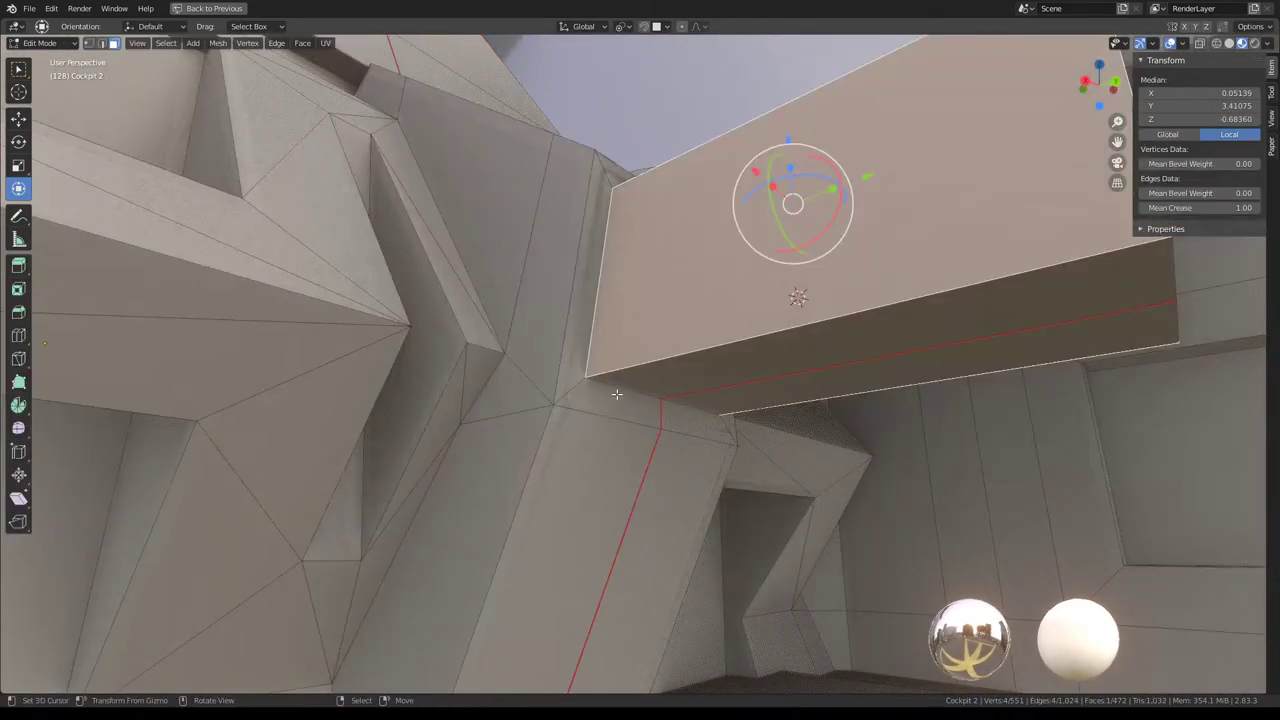
mouse_move(617, 394)
middle_down()
mouse_move(605, 416)
mouse_move(680, 420)
mouse_move(748, 445)
middle_up()
key(Tab)
key(Tab)
ctrl+alt+click(748, 445)
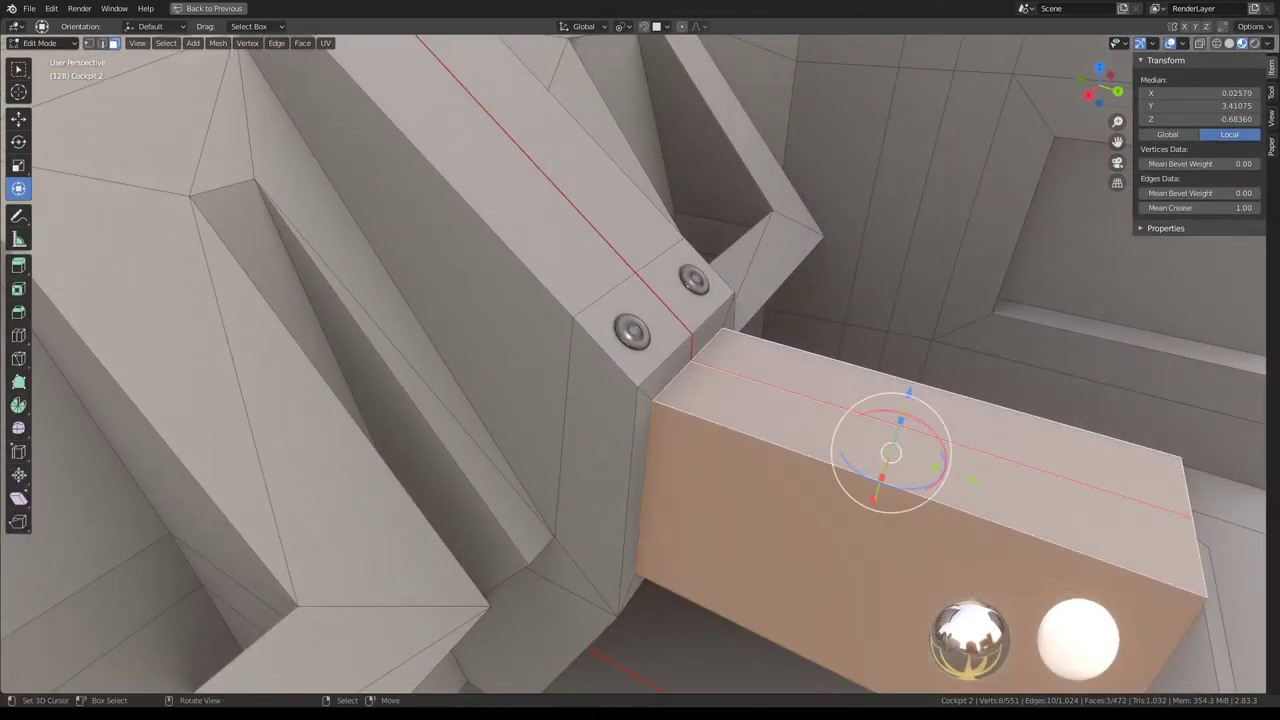
Subdivide the box's ring edges with Quick Favorites to add a middle supporting loop.
click(102, 44)
right_click(842, 377)
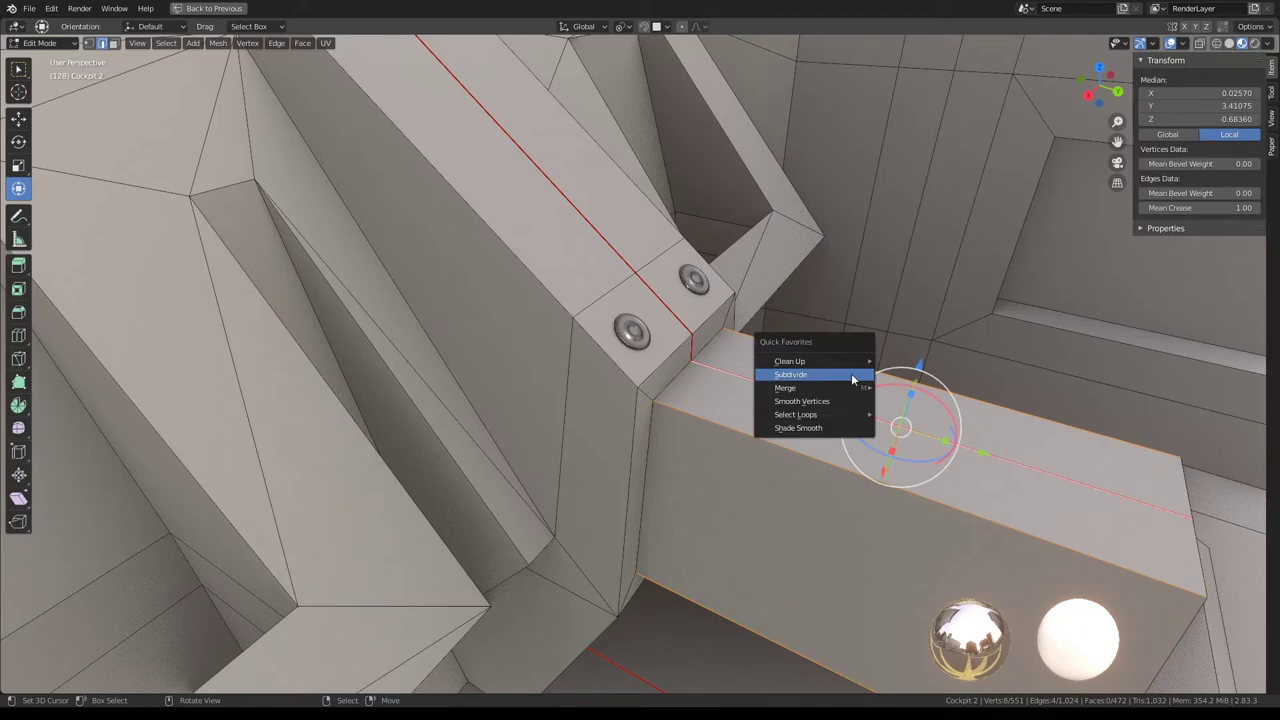
click(845, 372)
alt+click(895, 440)
Edge-slide the new loop along the box toward its edge.
key(g)
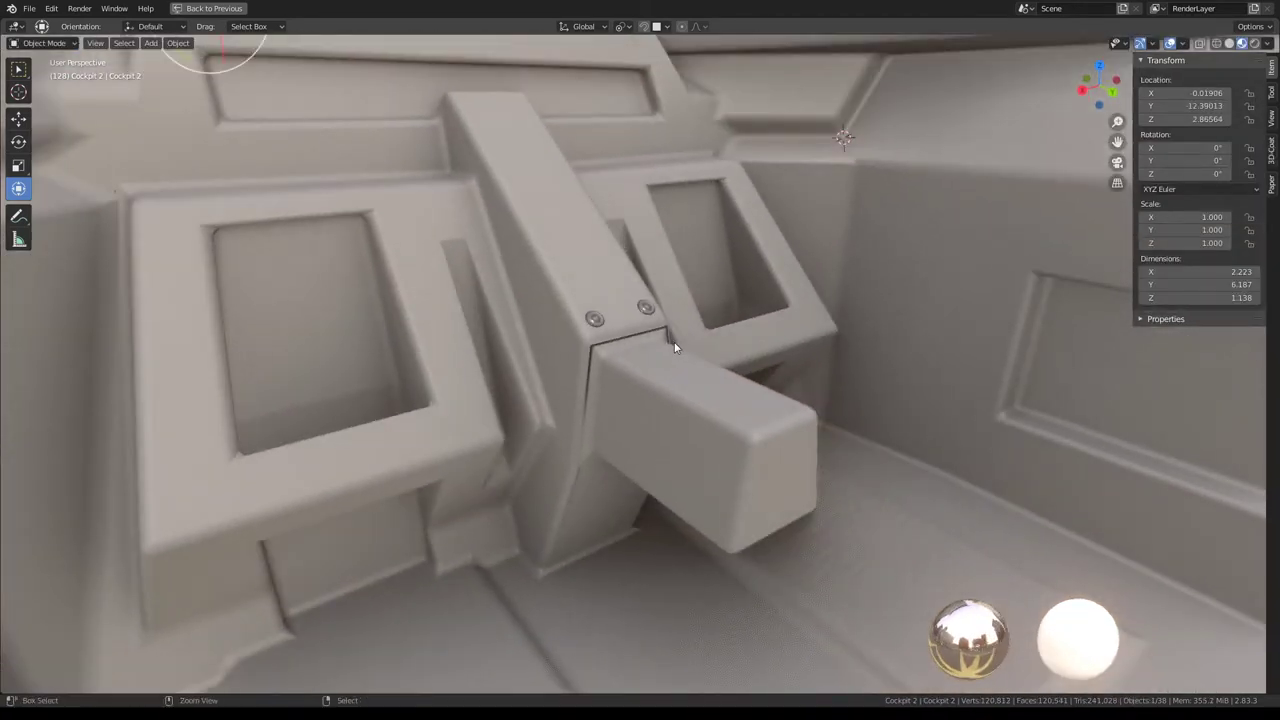
key(ctrl+space)
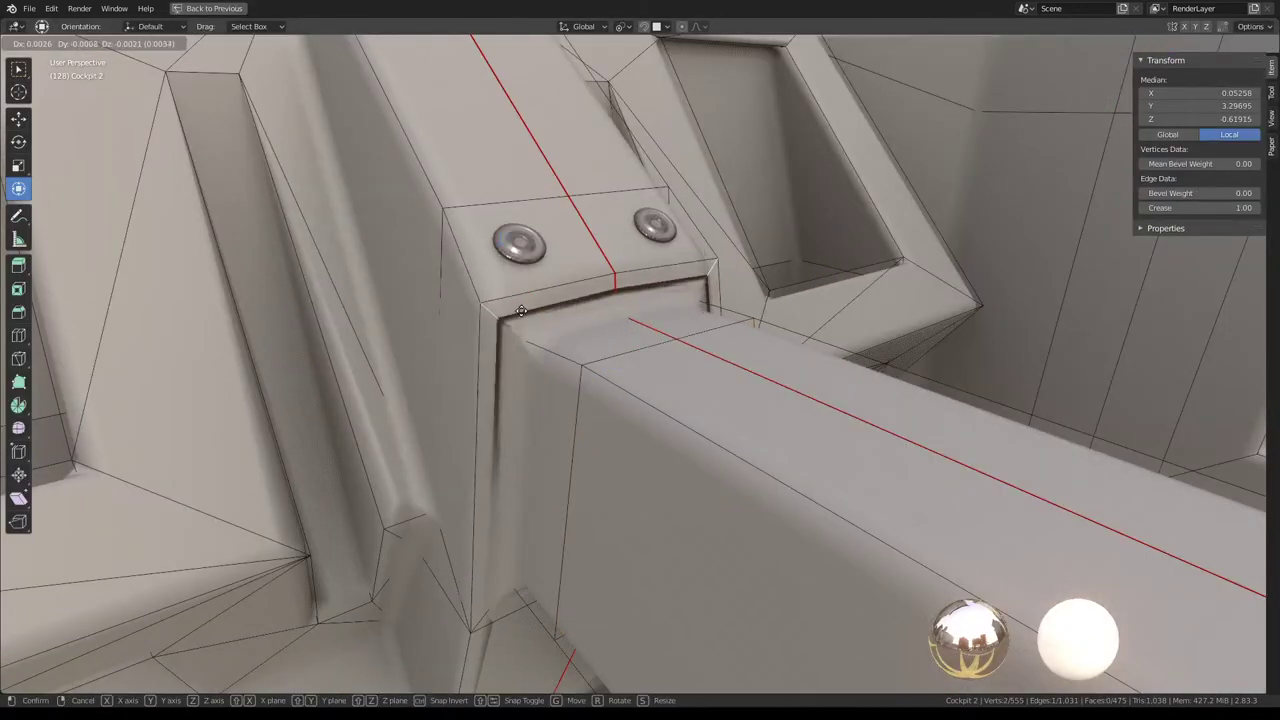
right_click(572, 314)
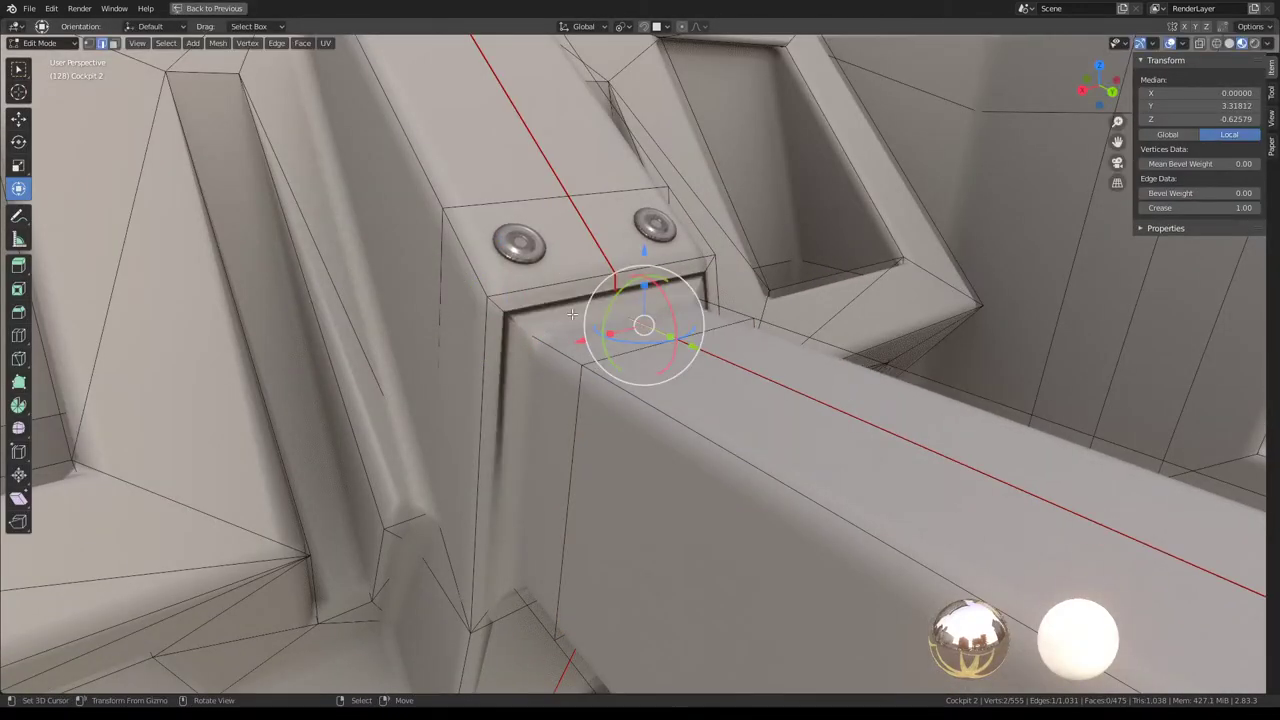
mouse_move(585, 299)
middle_down()
mouse_move(614, 213)
mouse_move(721, 335)
mouse_move(592, 500)
mouse_move(694, 409)
middle_up()
key(g)
right_click(751, 355)
key(g)
key(g)
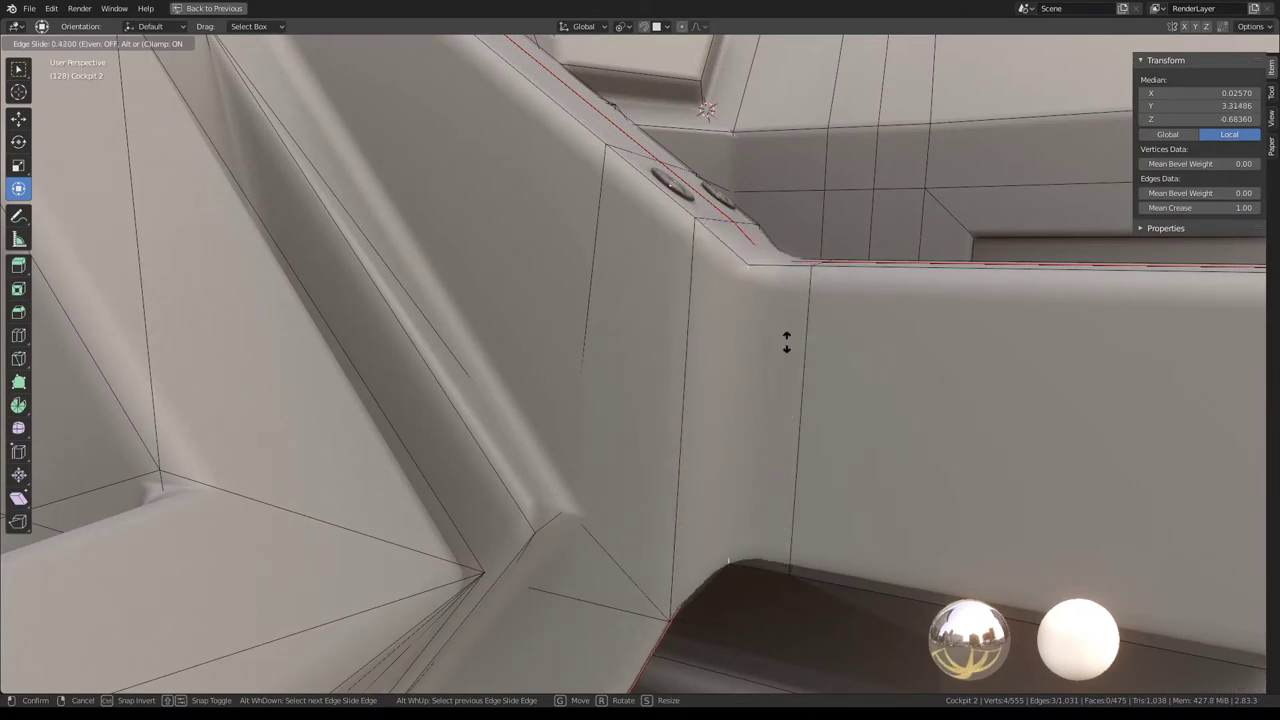
click(695, 333)
Move the edges -0.01532 along Y and check the smoothed box in Object Mode.
middle_drag(695, 333, 663, 414)
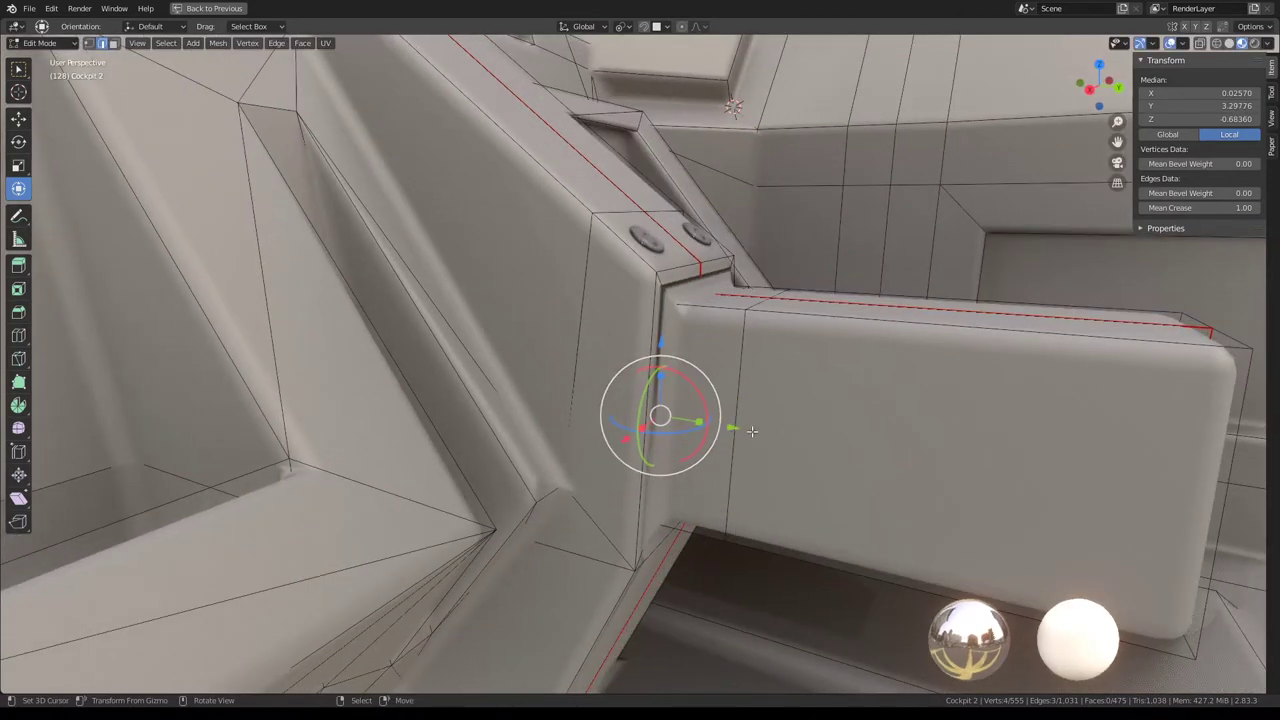
key(g)
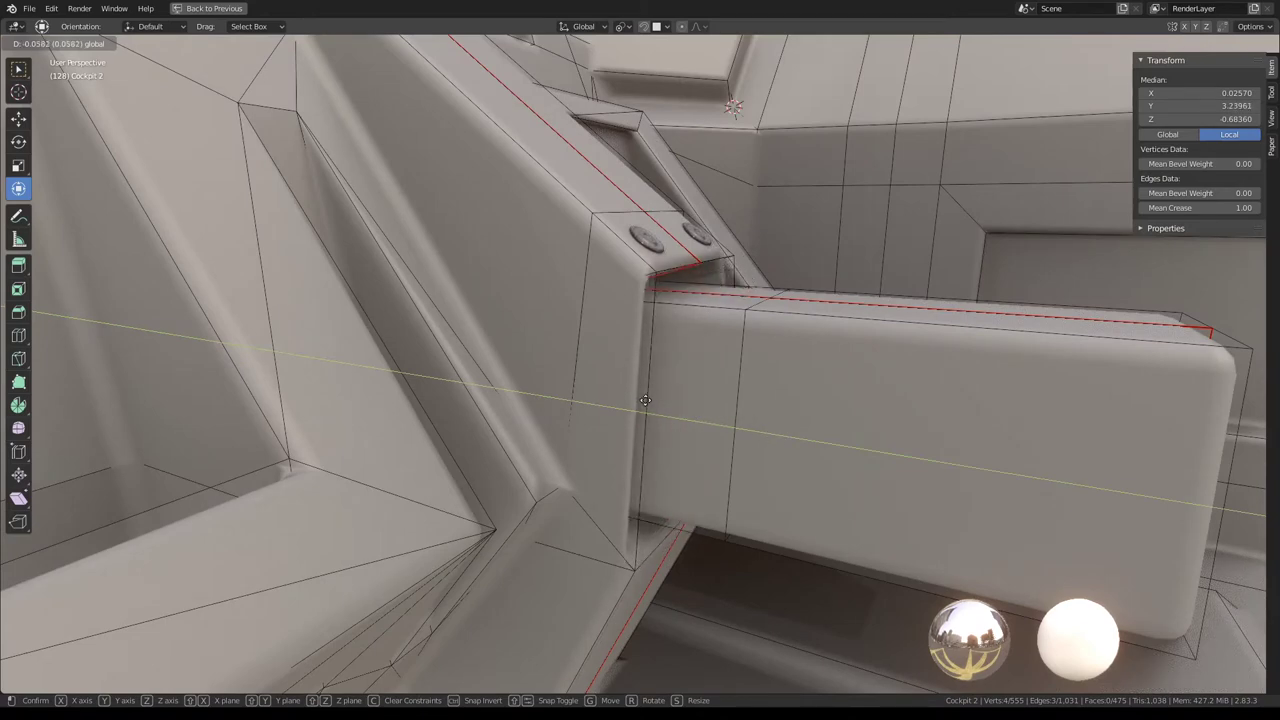
mouse_move(646, 400)
middle_down()
mouse_move(660, 417)
mouse_move(571, 214)
mouse_move(571, 229)
mouse_move(610, 200)
middle_up()
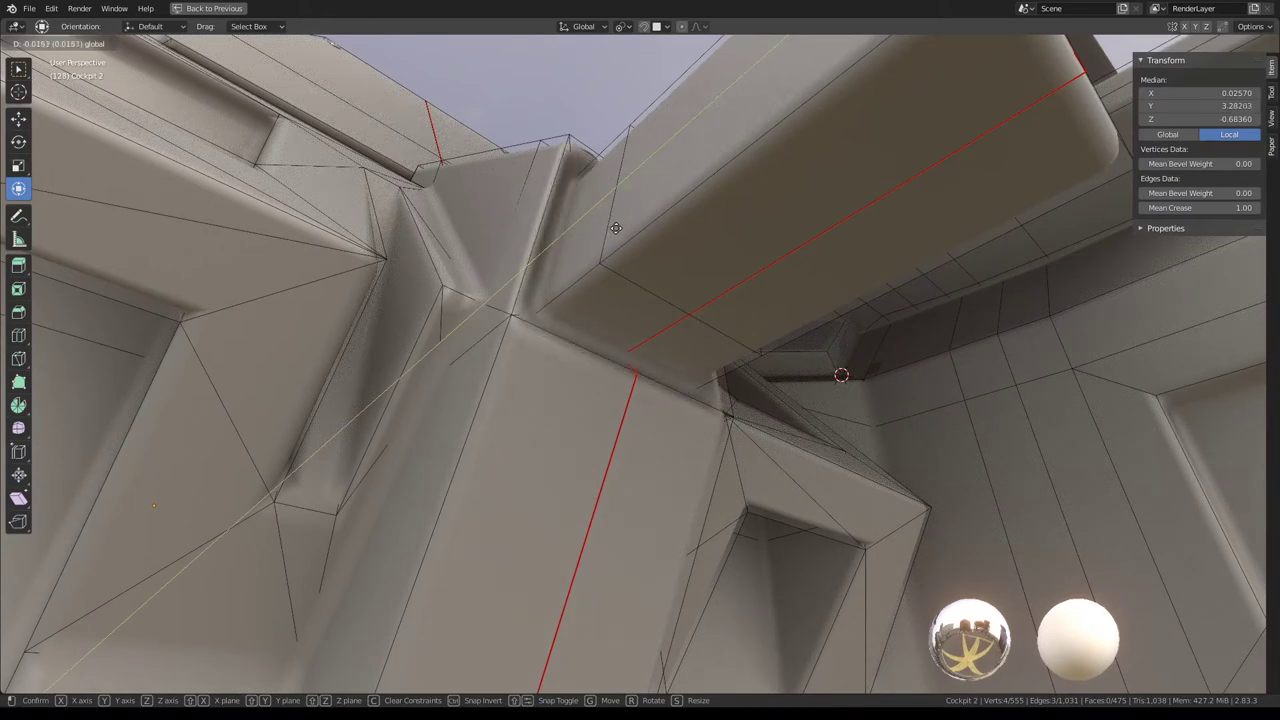
click(616, 228)
mouse_move(616, 228)
middle_down()
mouse_move(540, 270)
mouse_move(490, 420)
mouse_move(475, 330)
mouse_move(510, 310)
mouse_move(547, 320)
mouse_move(522, 256)
mouse_move(648, 192)
mouse_move(610, 277)
mouse_move(646, 69)
mouse_move(649, 320)
mouse_move(643, 81)
mouse_move(667, 220)
middle_up()
scroll(510, 310, down, 3)
key(Tab)
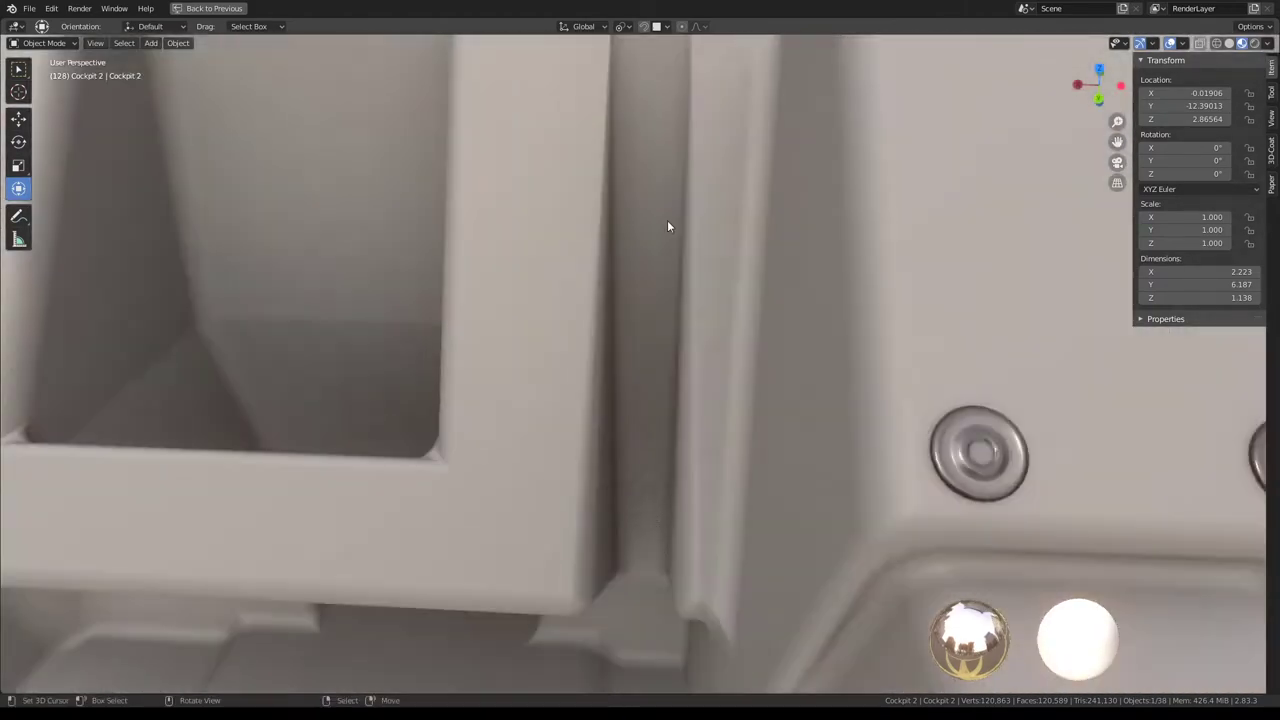
Hide the interior and unhide the glass canopy to check it, then hide the glass again.
key(Tab)
mouse_move(656, 150)
middle_down()
mouse_move(677, 265)
mouse_move(560, 240)
mouse_move(614, 300)
mouse_move(799, 400)
mouse_move(894, 349)
mouse_move(560, 337)
mouse_move(629, 386)
mouse_move(581, 421)
mouse_move(504, 296)
mouse_move(670, 283)
middle_up()
key(Tab)
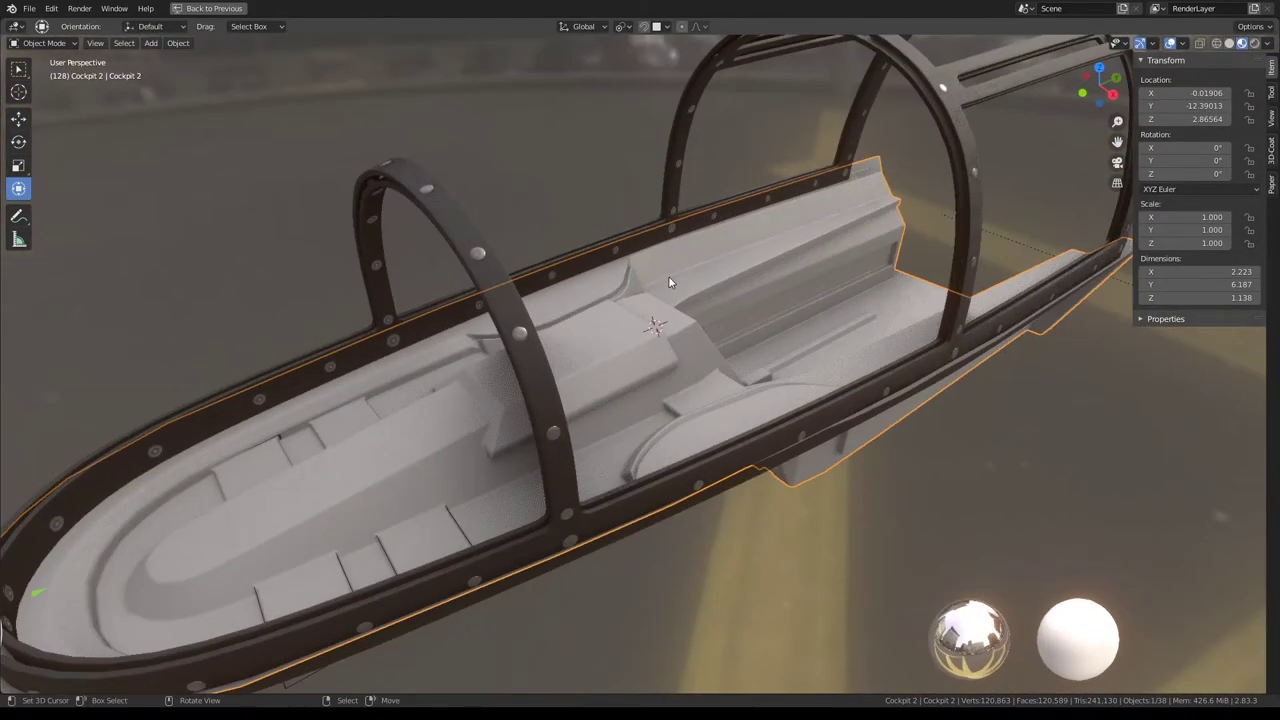
key(h)
key(alt+h)
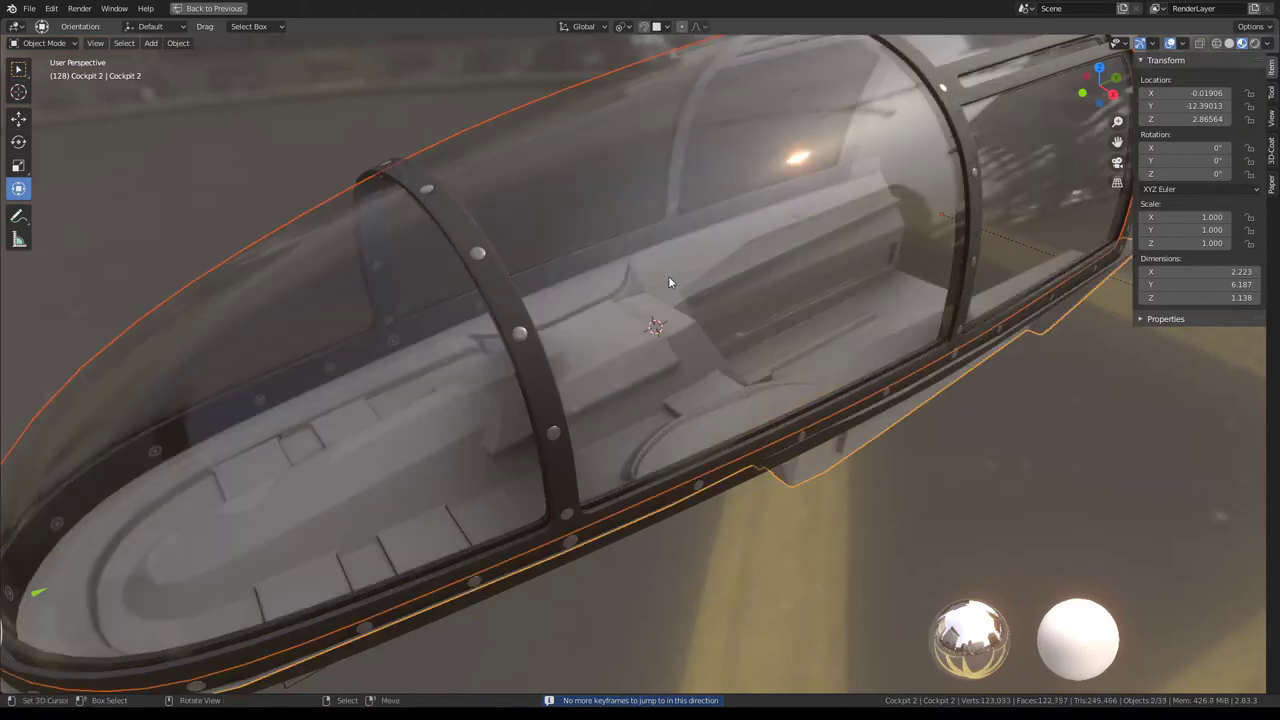
scroll(765, 233, down, 5)
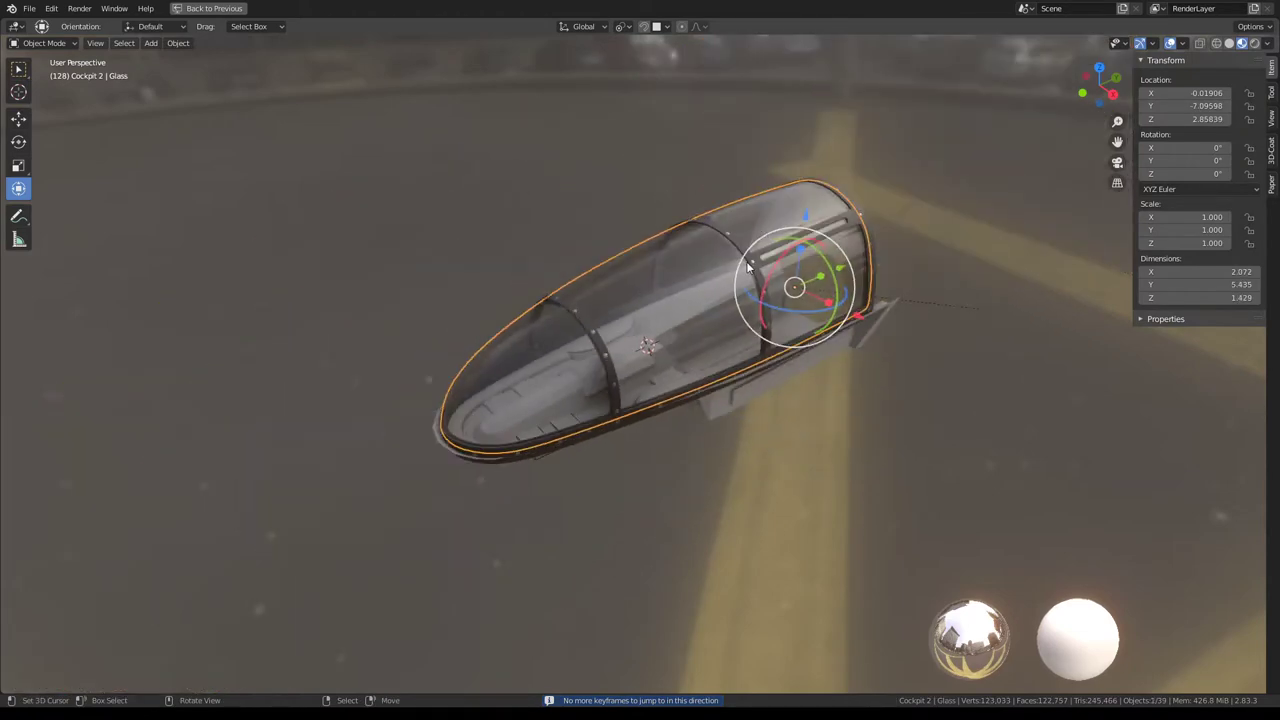
key(h)
scroll(747, 265, up, 8)
Select Cockpit 2, enter Edit Mode and switch to top view.
mouse_move(778, 329)
middle_down()
mouse_move(555, 280)
mouse_move(654, 401)
mouse_move(520, 323)
mouse_move(609, 343)
mouse_move(766, 346)
mouse_move(813, 328)
mouse_move(647, 405)
mouse_move(536, 370)
mouse_move(573, 316)
mouse_move(726, 348)
mouse_move(712, 390)
mouse_move(870, 560)
mouse_move(800, 495)
mouse_move(725, 317)
mouse_move(703, 322)
mouse_move(783, 374)
mouse_move(631, 397)
mouse_move(714, 360)
mouse_move(726, 332)
mouse_move(634, 394)
mouse_move(660, 380)
mouse_move(600, 350)
mouse_move(331, 447)
middle_up()
click(646, 405)
scroll(711, 393, down, 5)
key(Tab)
key(KP_7)
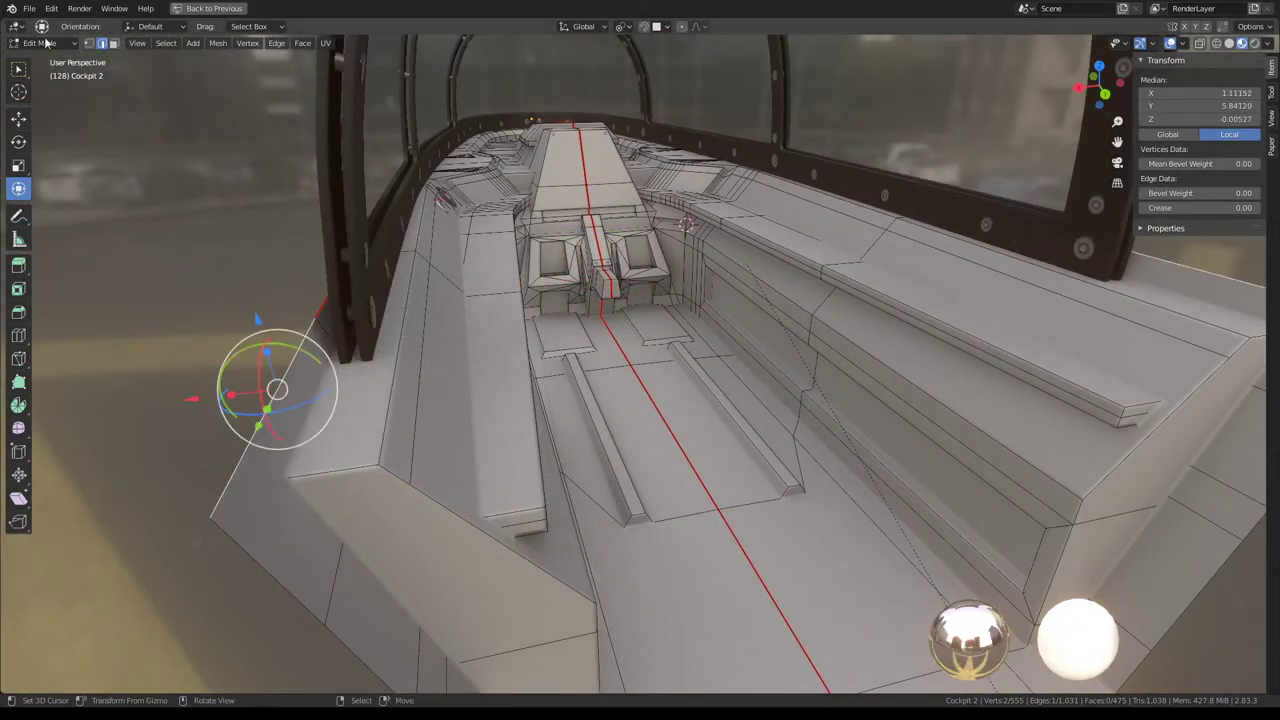
Pick a console edge vertex and frame the view close on the left console panel.
key(a)
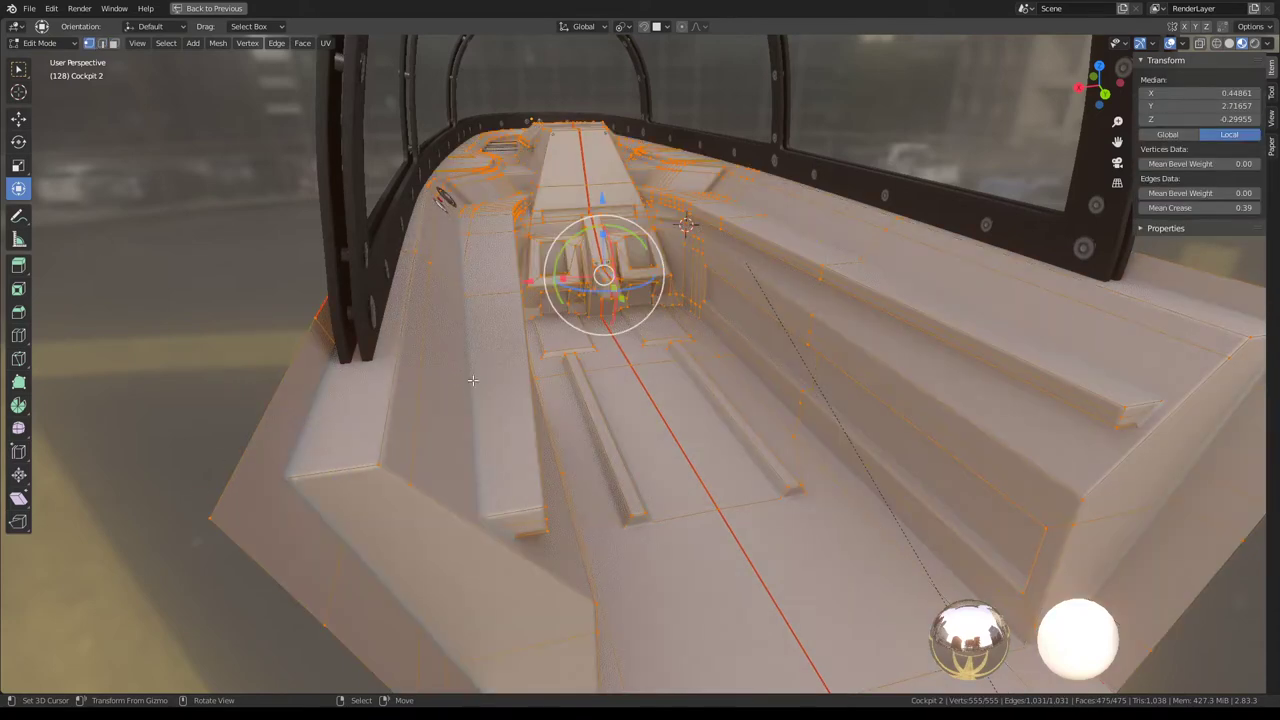
mouse_move(460, 370)
middle_down()
mouse_move(575, 409)
mouse_move(480, 380)
middle_up()
click(349, 346)
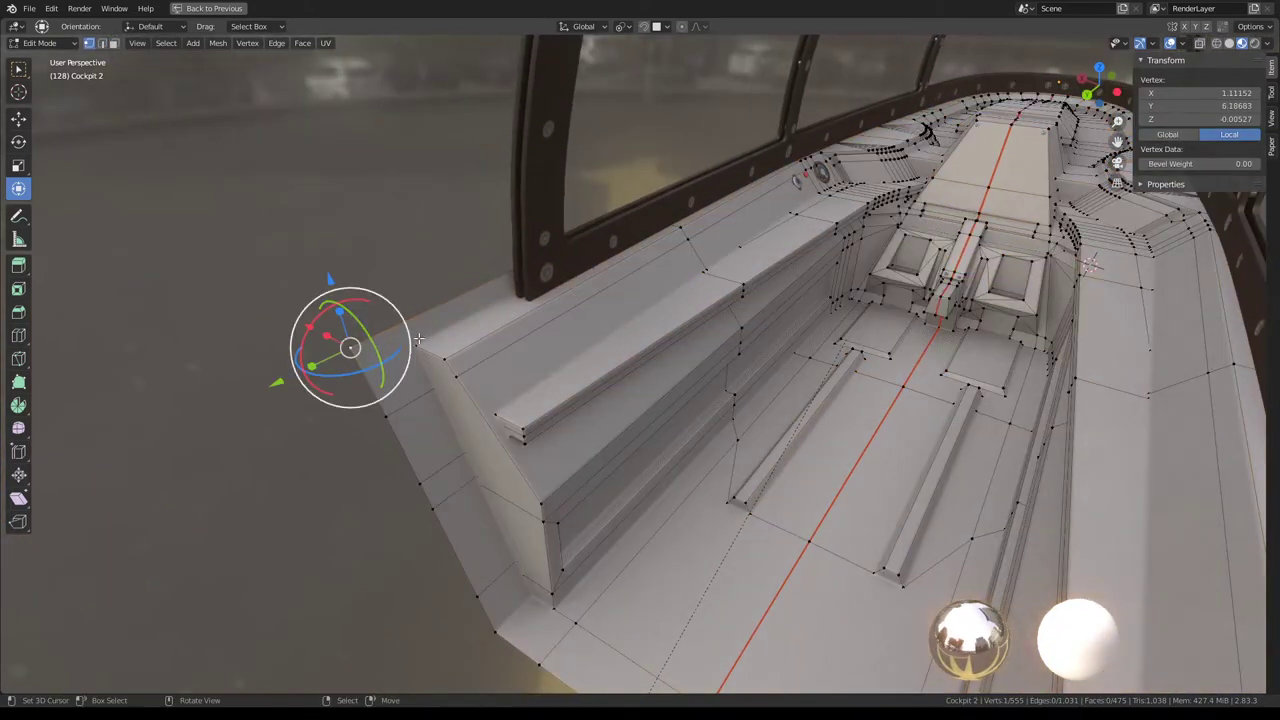
middle_drag(349, 346, 423, 325)
middle_drag(812, 300, 695, 305)
mouse_move(776, 293)
middle_down()
mouse_move(650, 285)
mouse_move(768, 332)
middle_up()
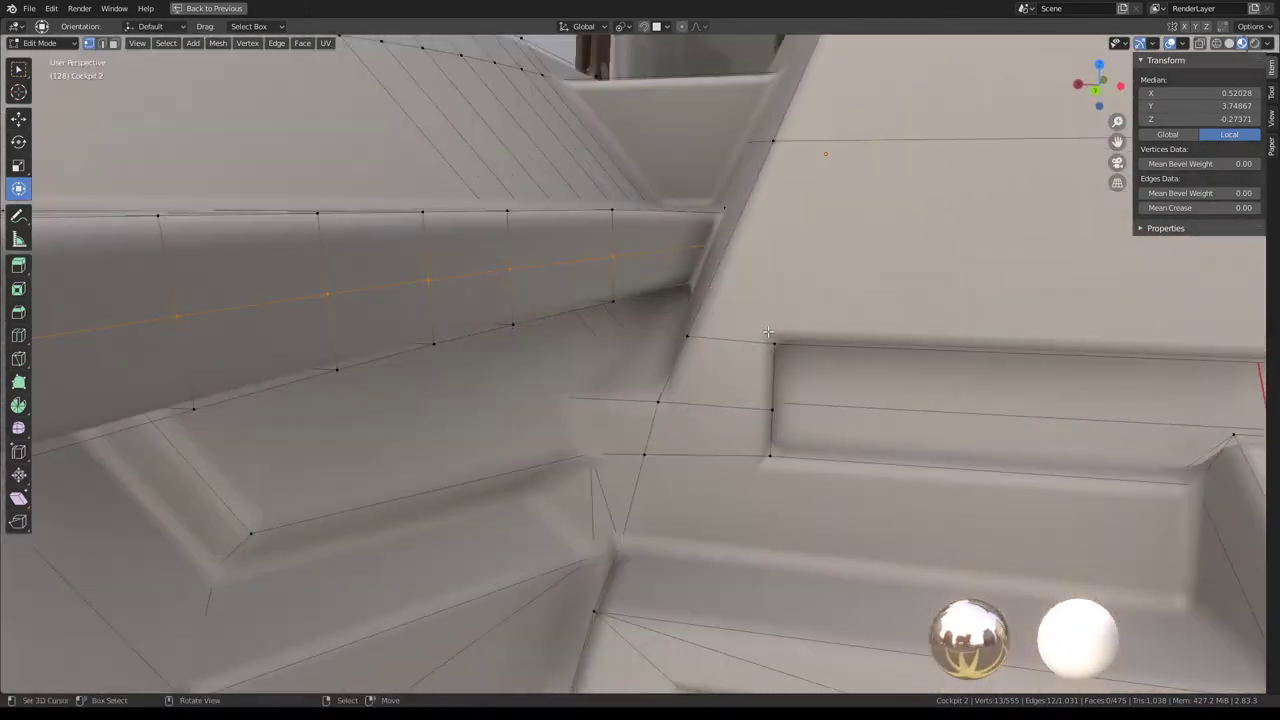
key(Tab)
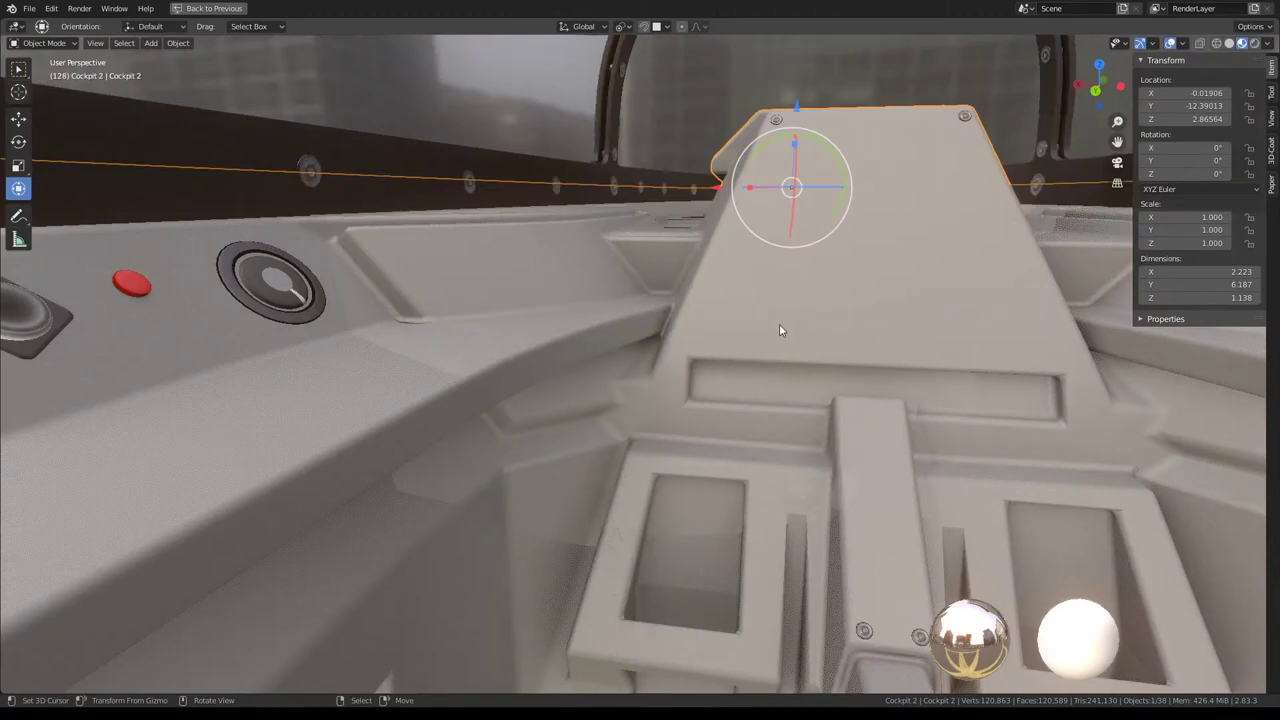
middle_drag(778, 320, 520, 344)
key(Tab)
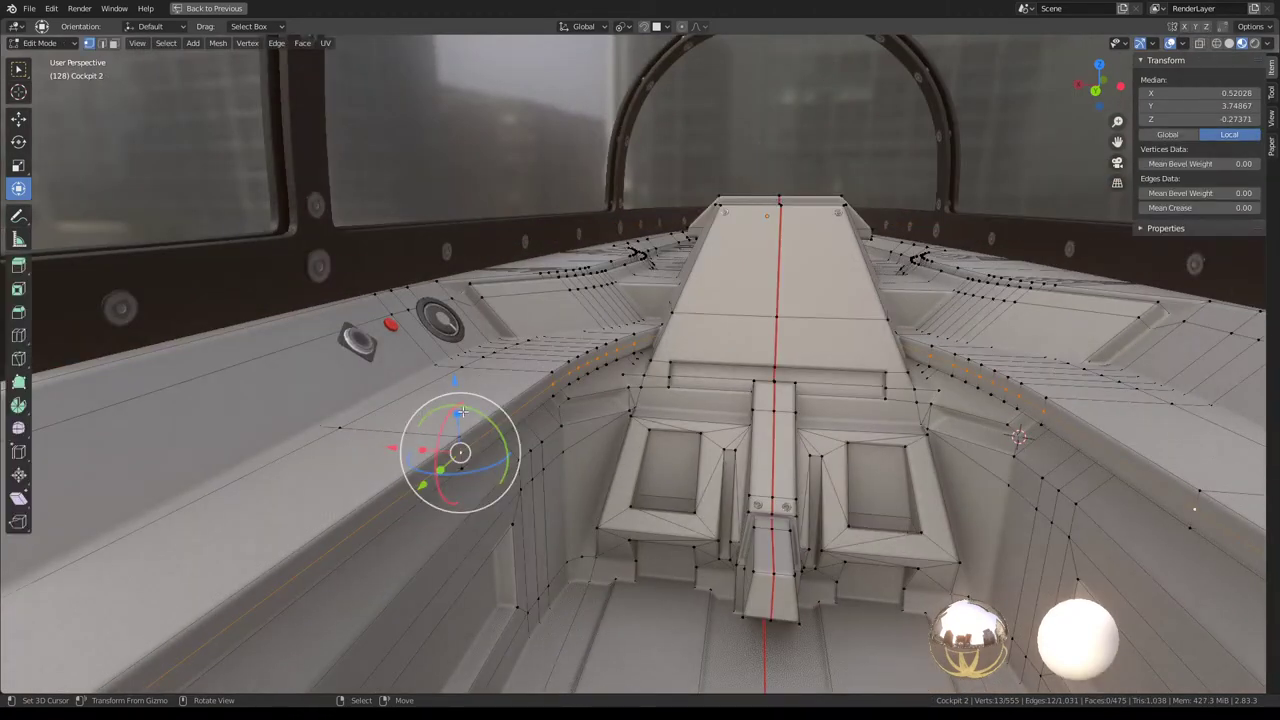
click(450, 440)
scroll(441, 436, up, 2)
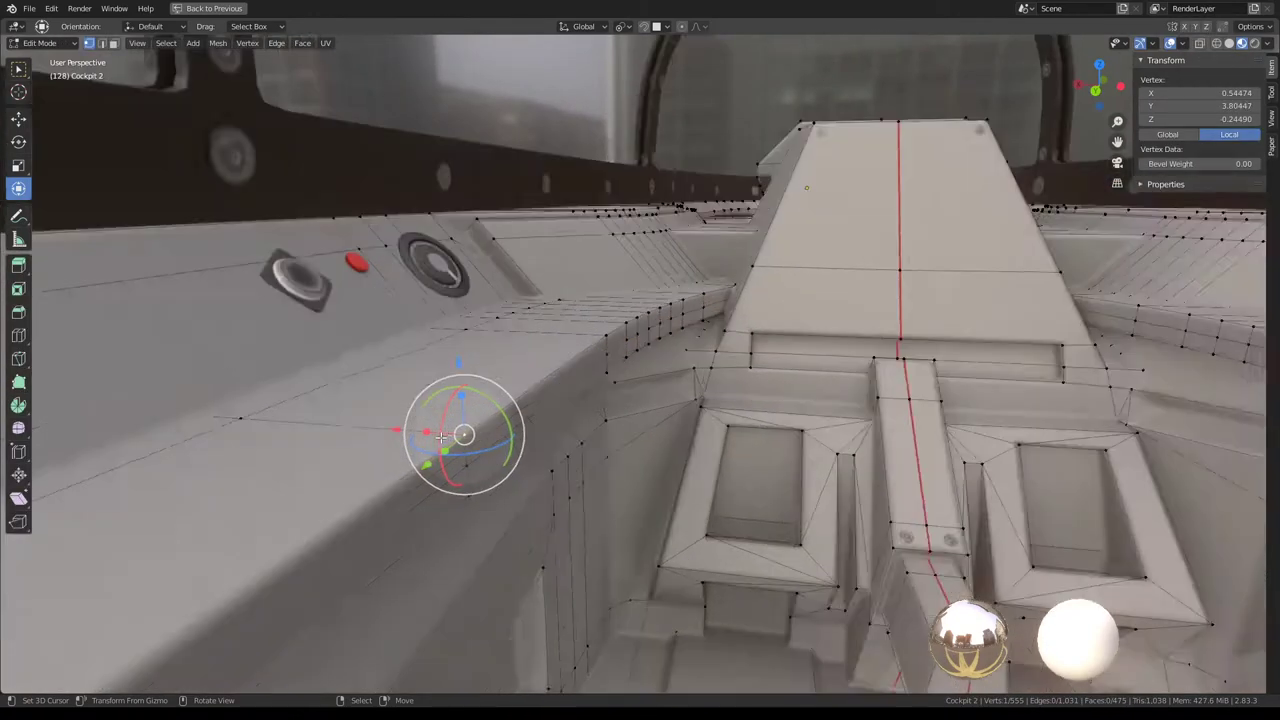
key(KP_Decimal)
mouse_move(441, 436)
middle_down()
mouse_move(662, 360)
mouse_move(762, 378)
middle_up()
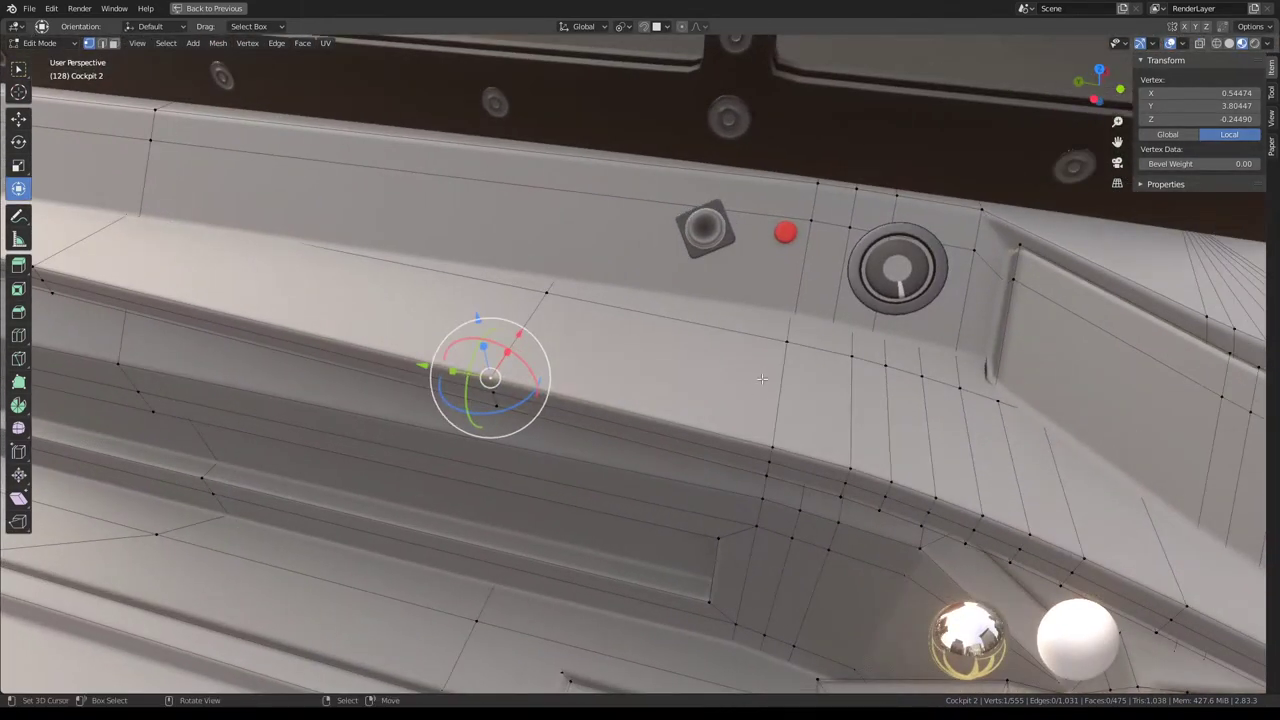
key(ctrl+space)
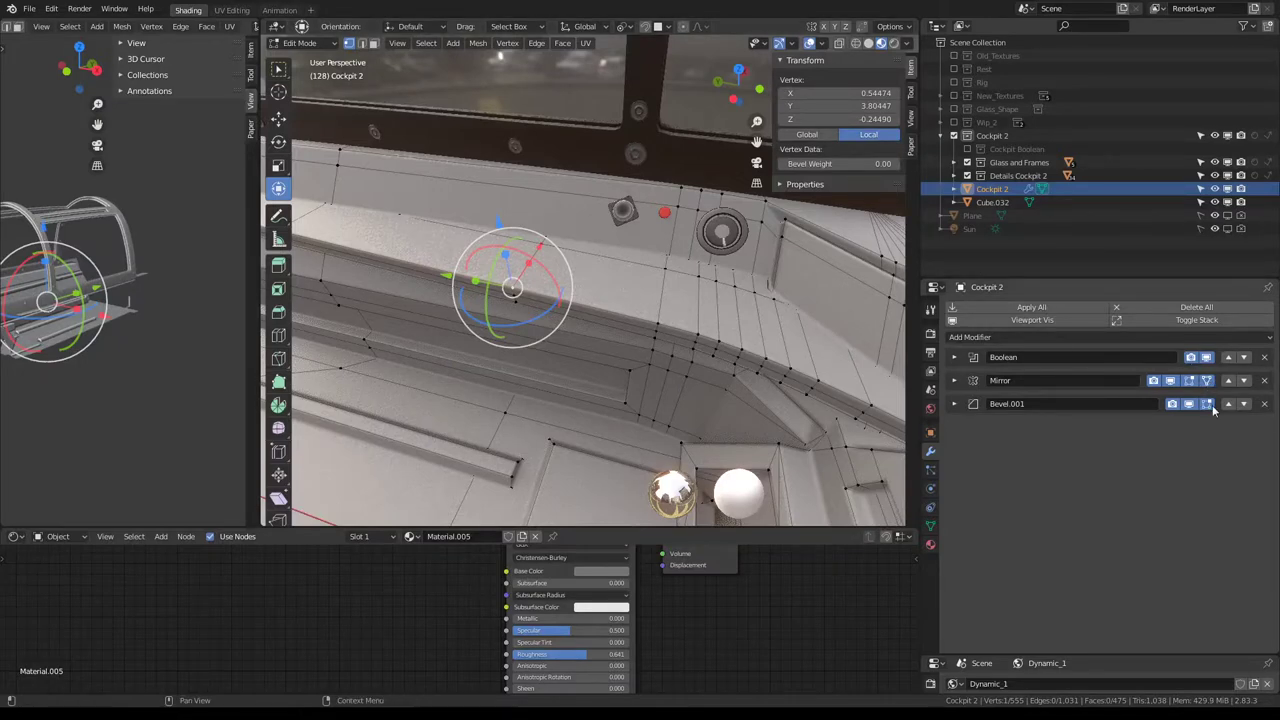
key(ctrl+space)
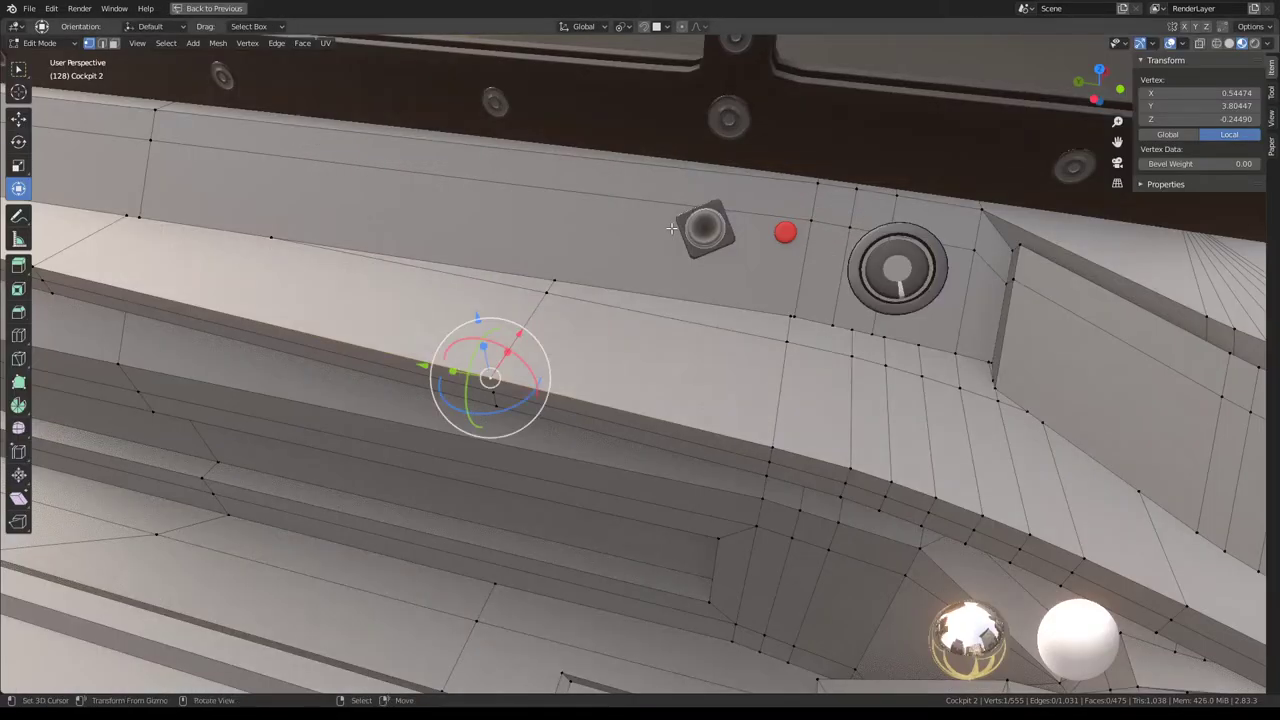
mouse_move(975, 246)
middle_down()
mouse_move(655, 303)
mouse_move(670, 415)
mouse_move(478, 275)
mouse_move(688, 331)
mouse_move(553, 378)
middle_up()
key(Tab)
key(Tab)
scroll(699, 293, up, 2)
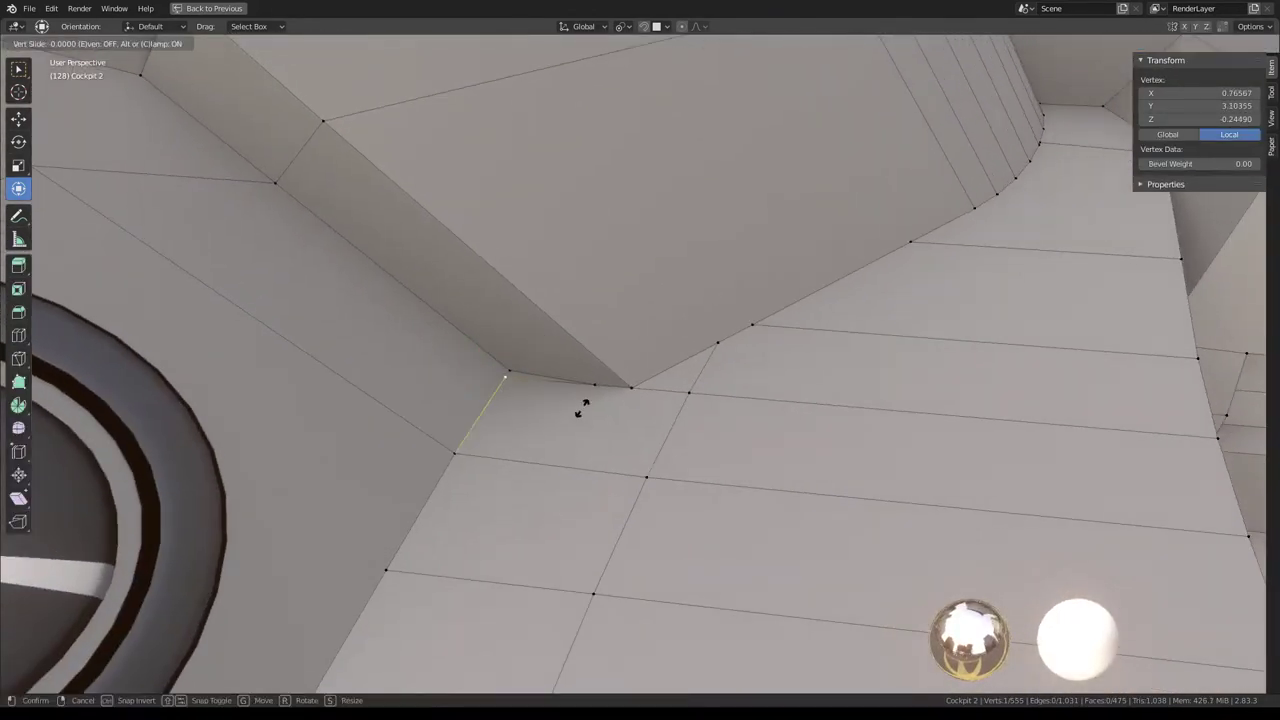
Vertex-slide the stray panel-corner vertices along their edges.
click(581, 407)
key(g)
click(429, 343)
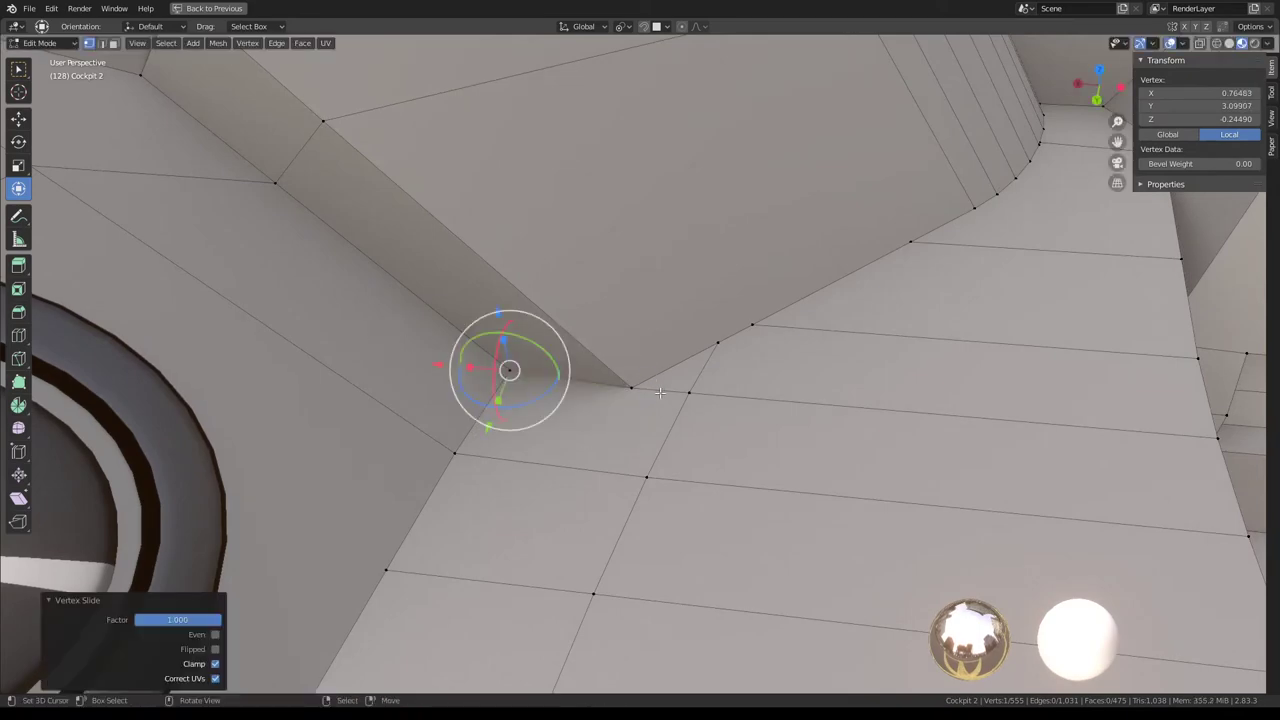
key(ctrl+z)
click(671, 380)
key(ctrl+z)
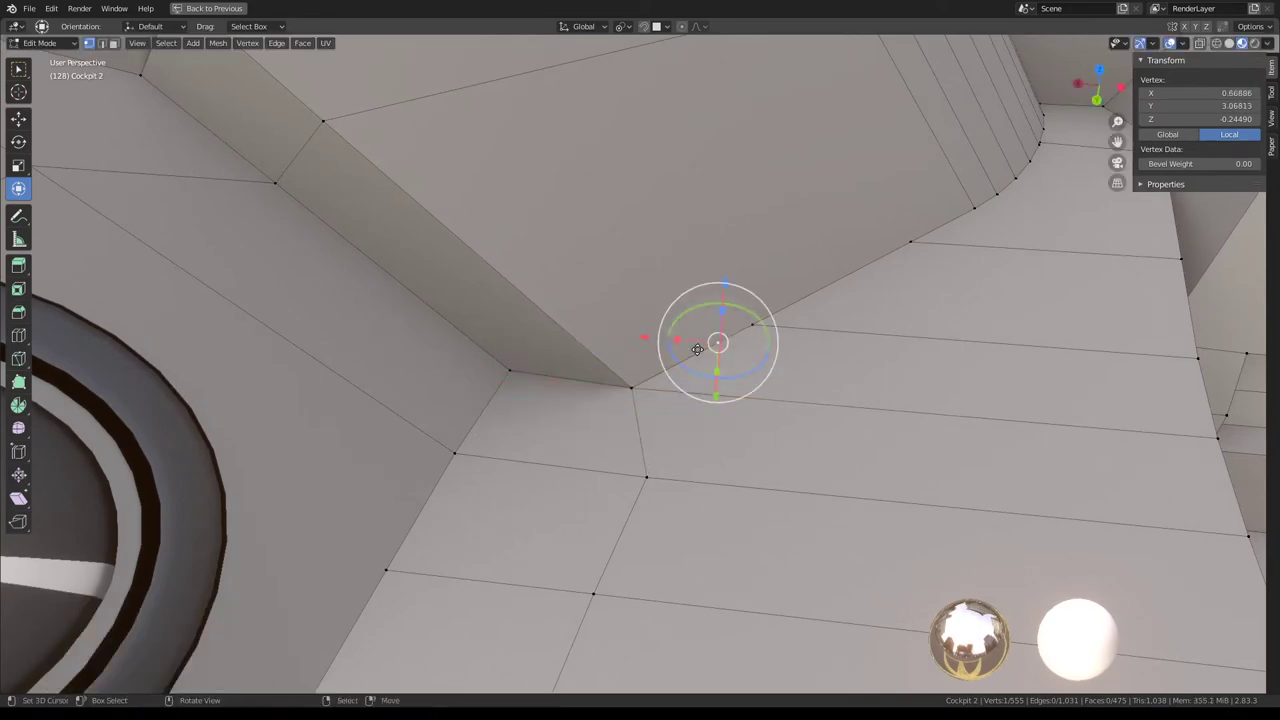
click(562, 397)
mouse_move(562, 397)
middle_down()
mouse_move(676, 276)
mouse_move(600, 290)
middle_up()
key(g)
key(g)
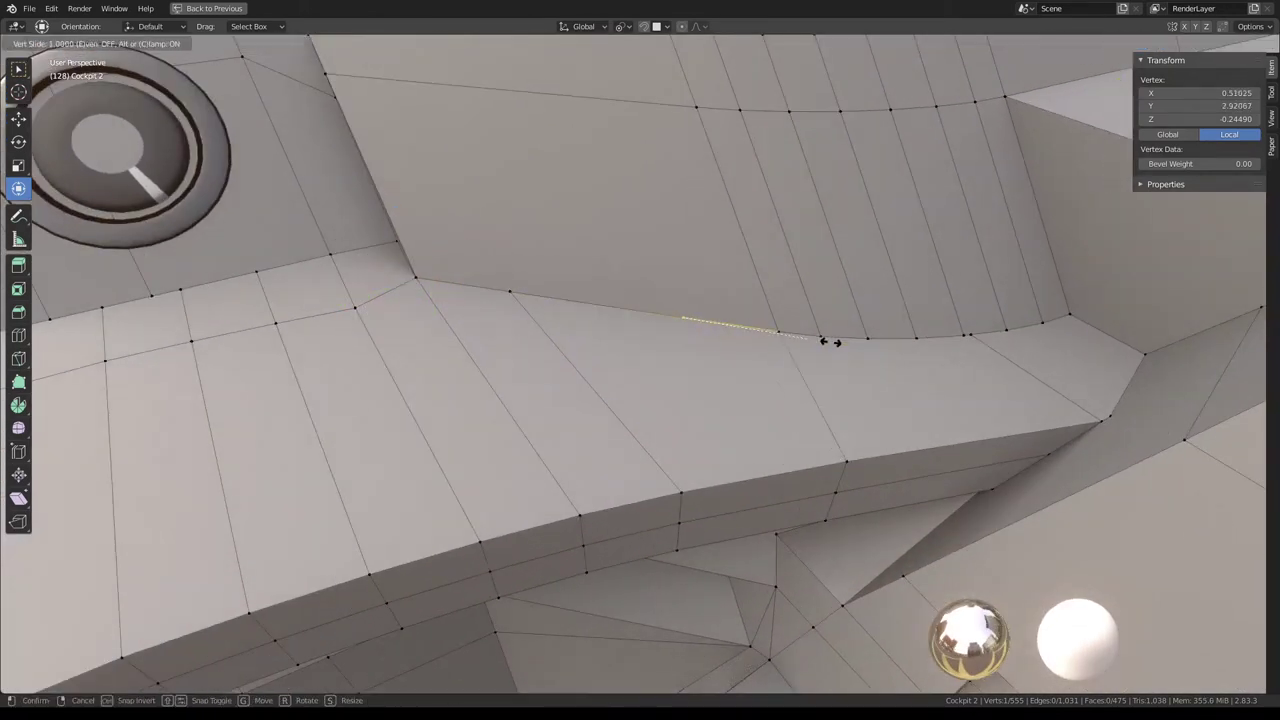
click(538, 285)
click(510, 291)
key(g)
click(562, 277)
Slide the vertices beside and below the dial onto their neighbouring corners.
middle_drag(562, 277, 519, 367)
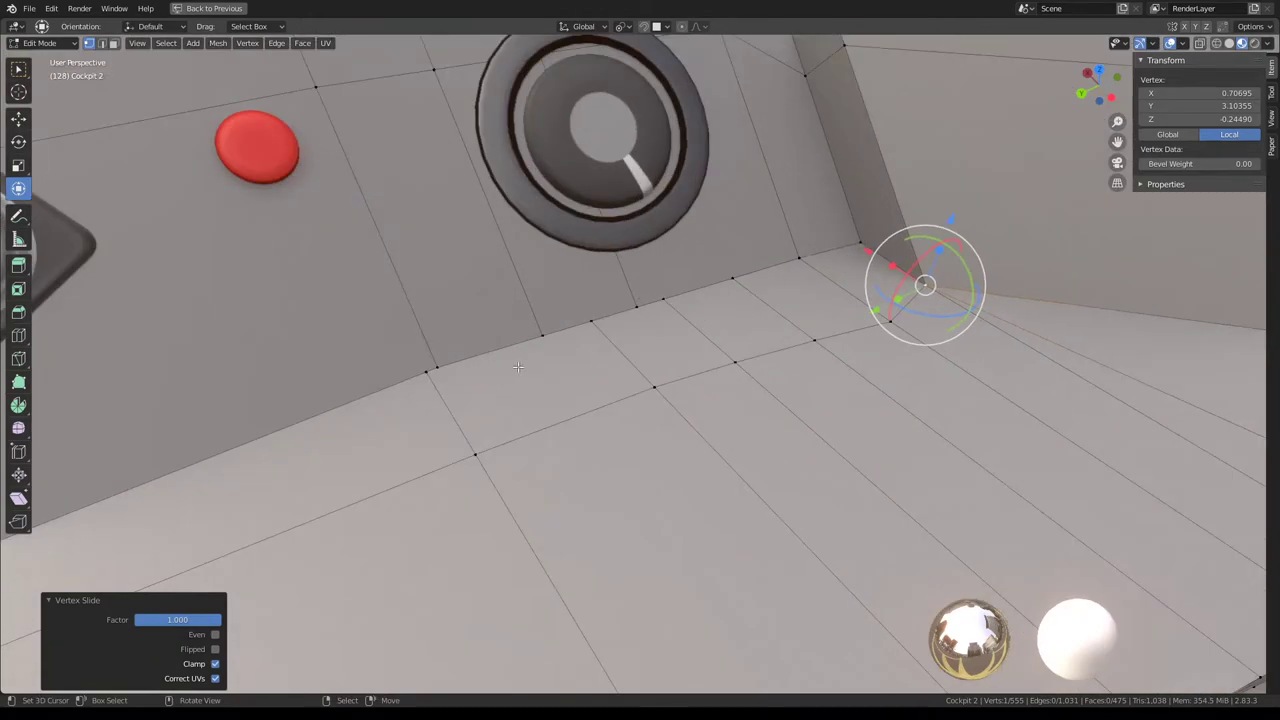
click(438, 368)
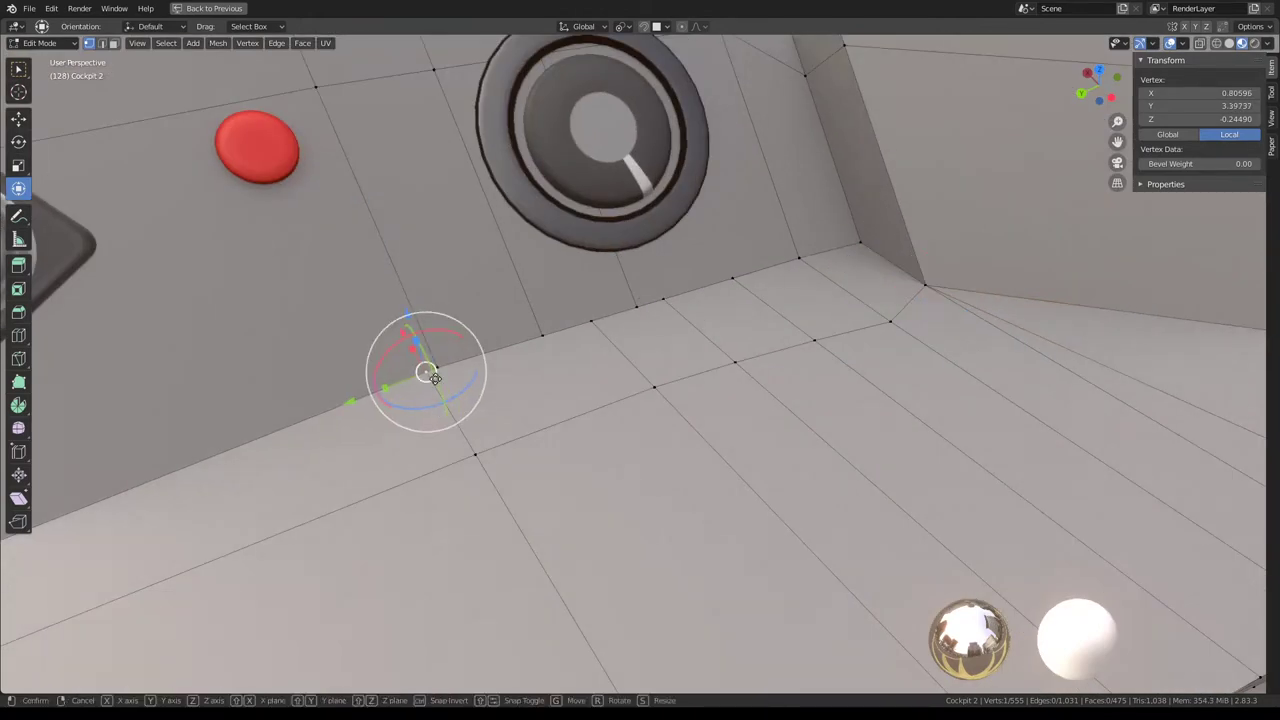
click(496, 353)
click(590, 321)
click(541, 341)
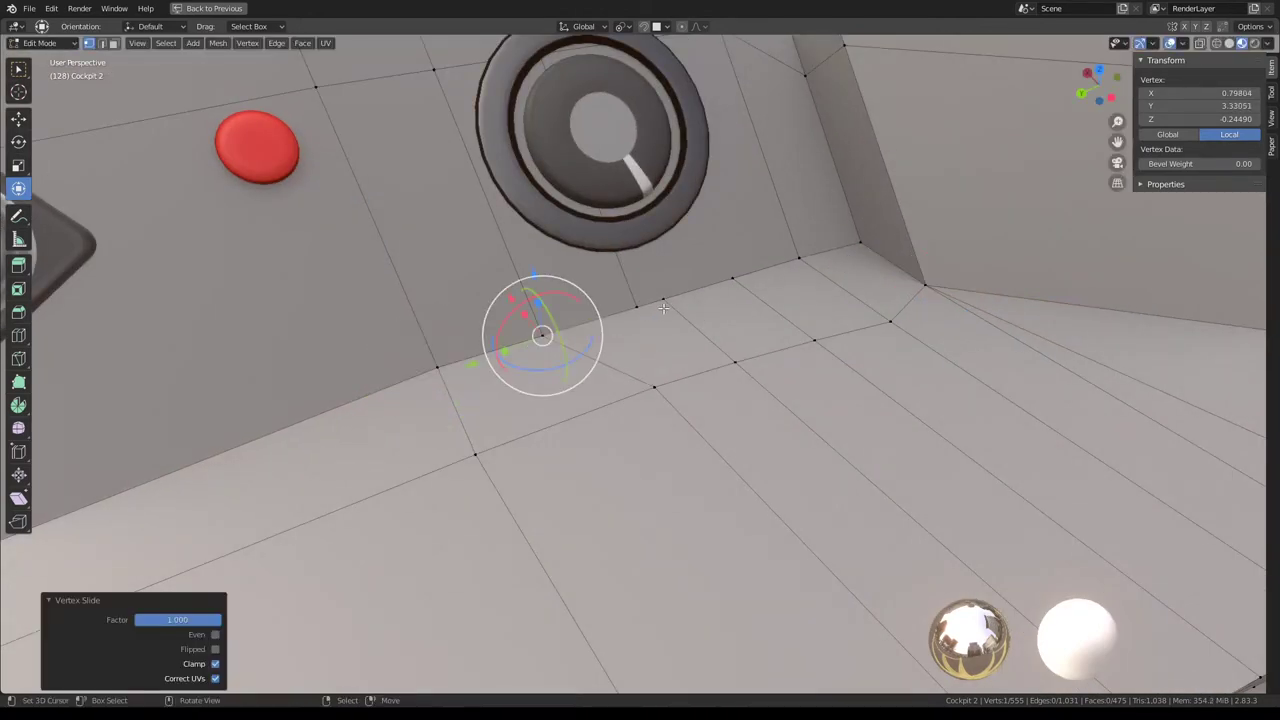
click(663, 298)
key(g)
key(g)
click(634, 309)
click(742, 281)
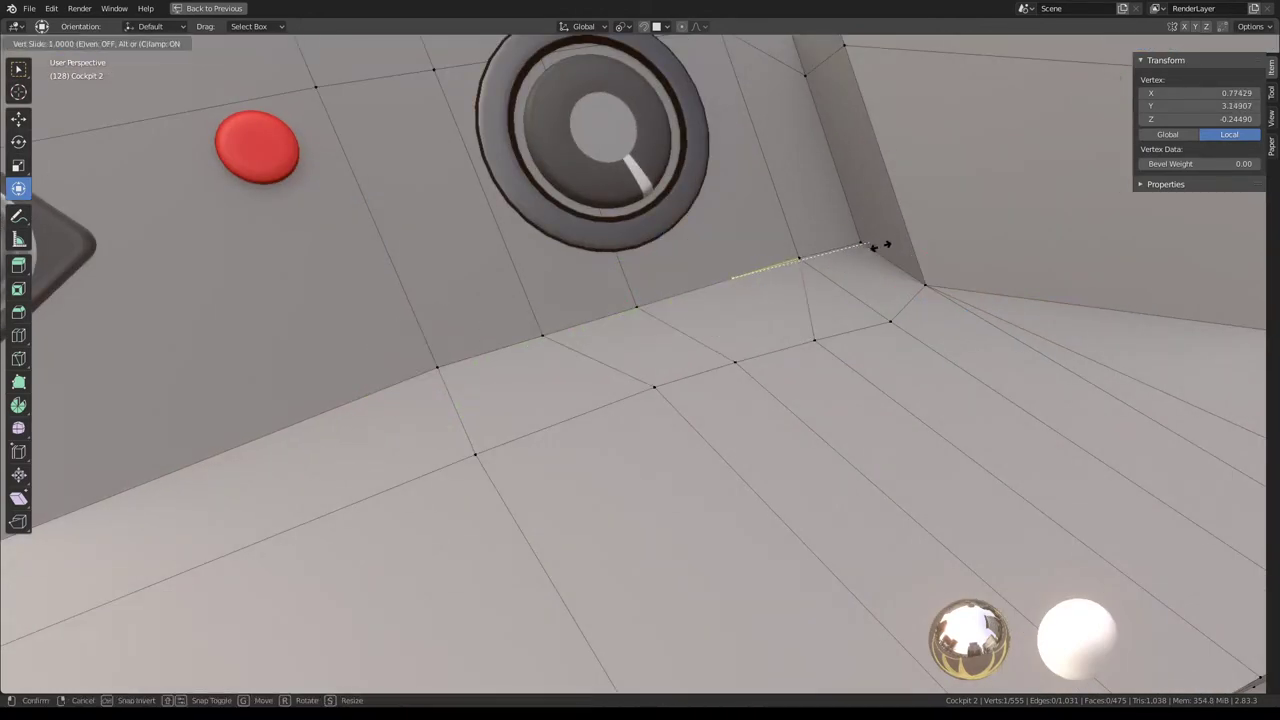
click(742, 281)
Merge overlapping vertices by distance on the cockpit mesh.
key(q)
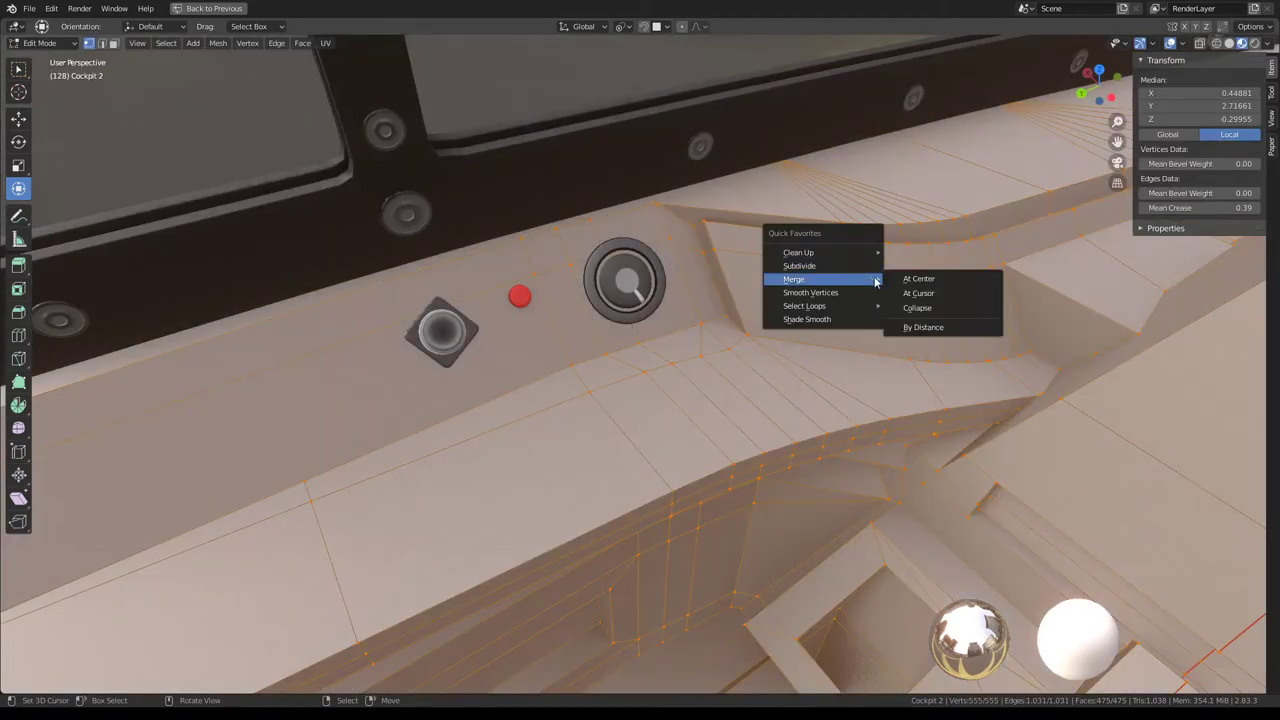
click(922, 328)
key(Tab)
mouse_move(858, 311)
middle_down()
mouse_move(907, 229)
mouse_move(956, 225)
mouse_move(846, 251)
mouse_move(764, 225)
mouse_move(615, 318)
mouse_move(896, 282)
mouse_move(857, 244)
mouse_move(766, 320)
mouse_move(489, 283)
middle_up()
key(Tab)
Vertex-slide stray vertices along the wall ledge seam.
click(464, 263)
key(g)
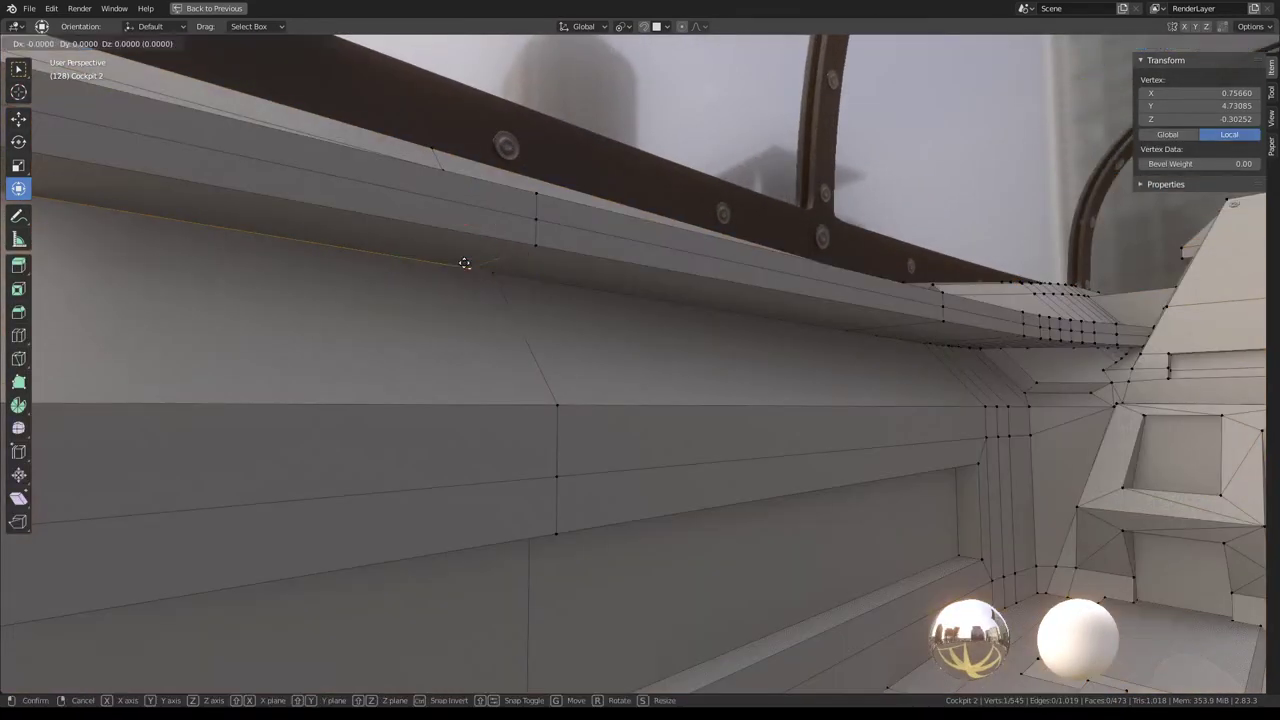
click(577, 287)
mouse_move(577, 287)
middle_down()
mouse_move(780, 280)
mouse_move(614, 320)
mouse_move(800, 297)
mouse_move(790, 318)
mouse_move(731, 316)
middle_up()
click(731, 316)
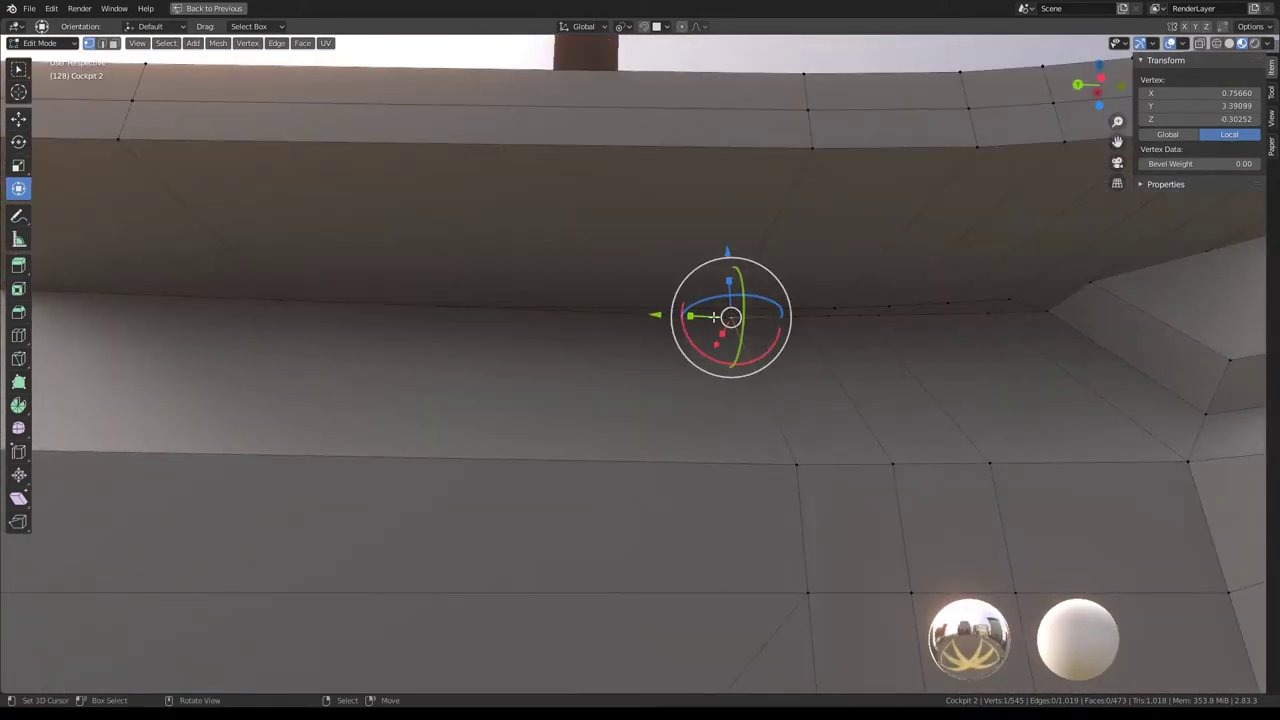
key(g)
click(759, 327)
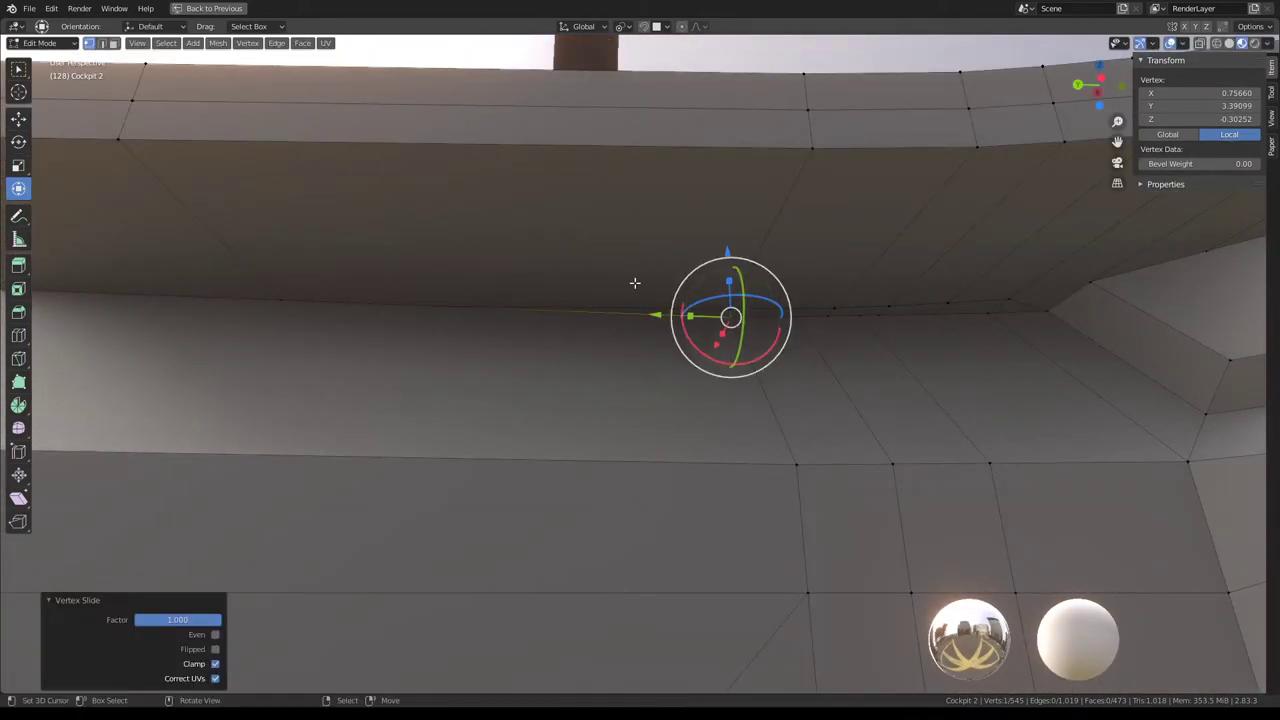
click(726, 297)
key(g)
key(g)
click(889, 329)
Slide the seam vertices on the ledge underside along their edges.
mouse_move(889, 329)
middle_down()
mouse_move(751, 348)
mouse_move(789, 294)
mouse_move(837, 389)
middle_up()
click(909, 314)
ctrl+click(598, 320)
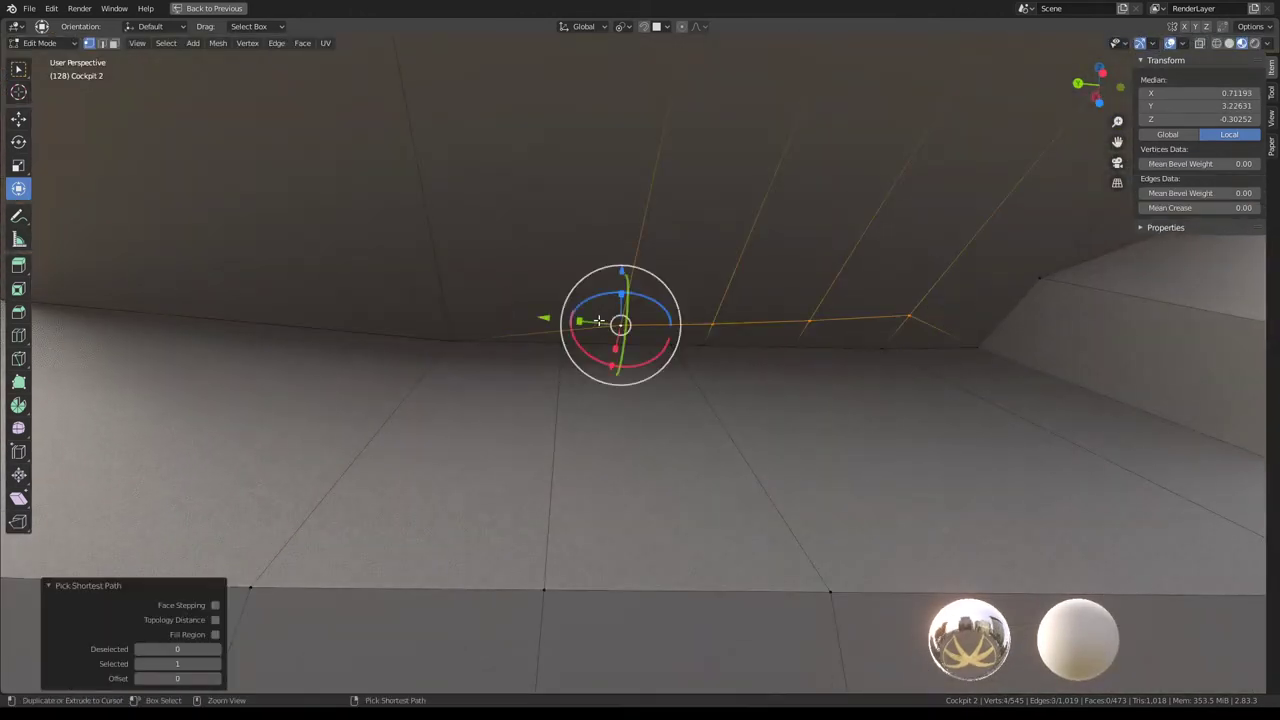
click(612, 342)
key(g)
key(g)
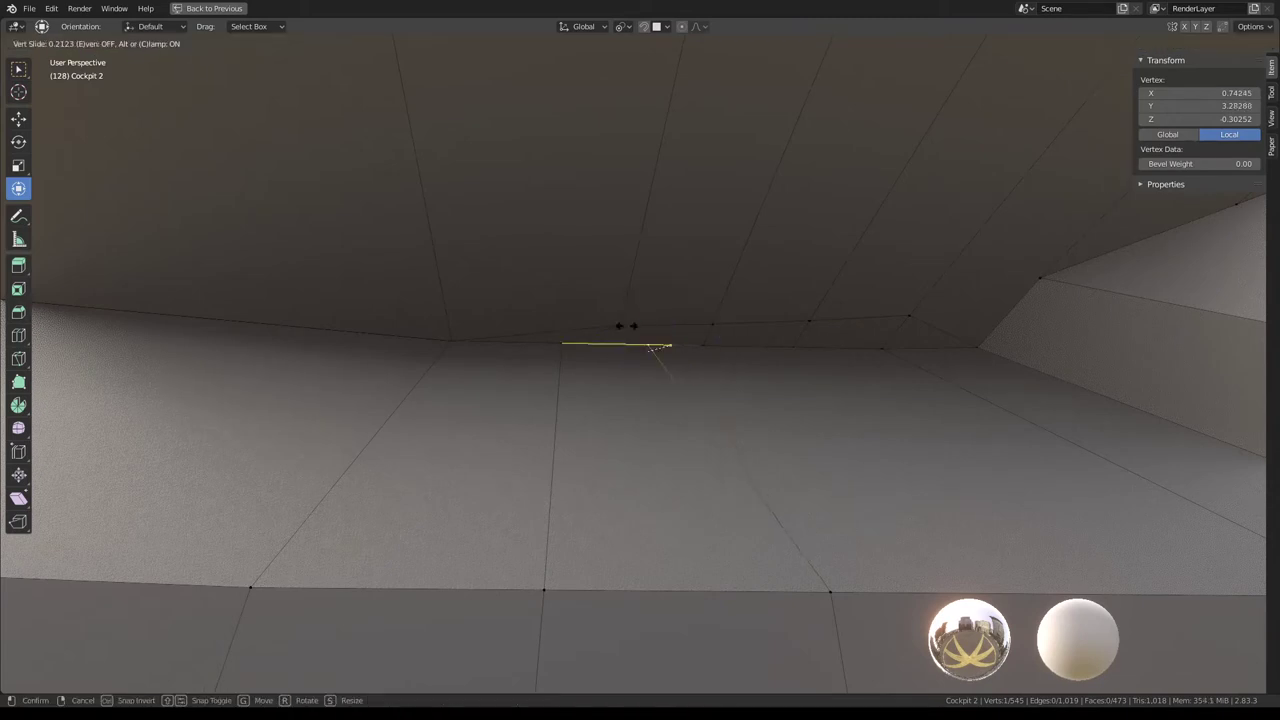
click(660, 347)
key(g)
key(g)
click(671, 320)
Reposition the neighbouring seam vertices so the ledge runs straight.
click(712, 325)
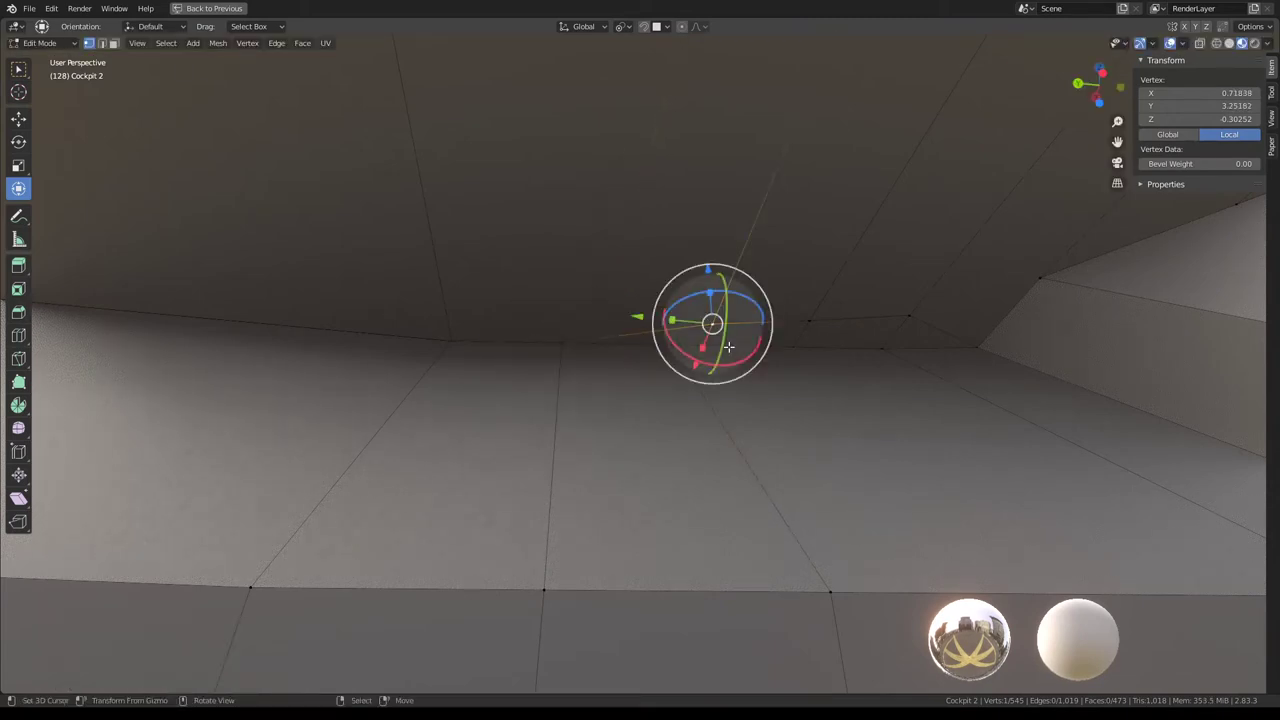
key(g)
key(g)
click(703, 346)
key(g)
key(g)
click(730, 319)
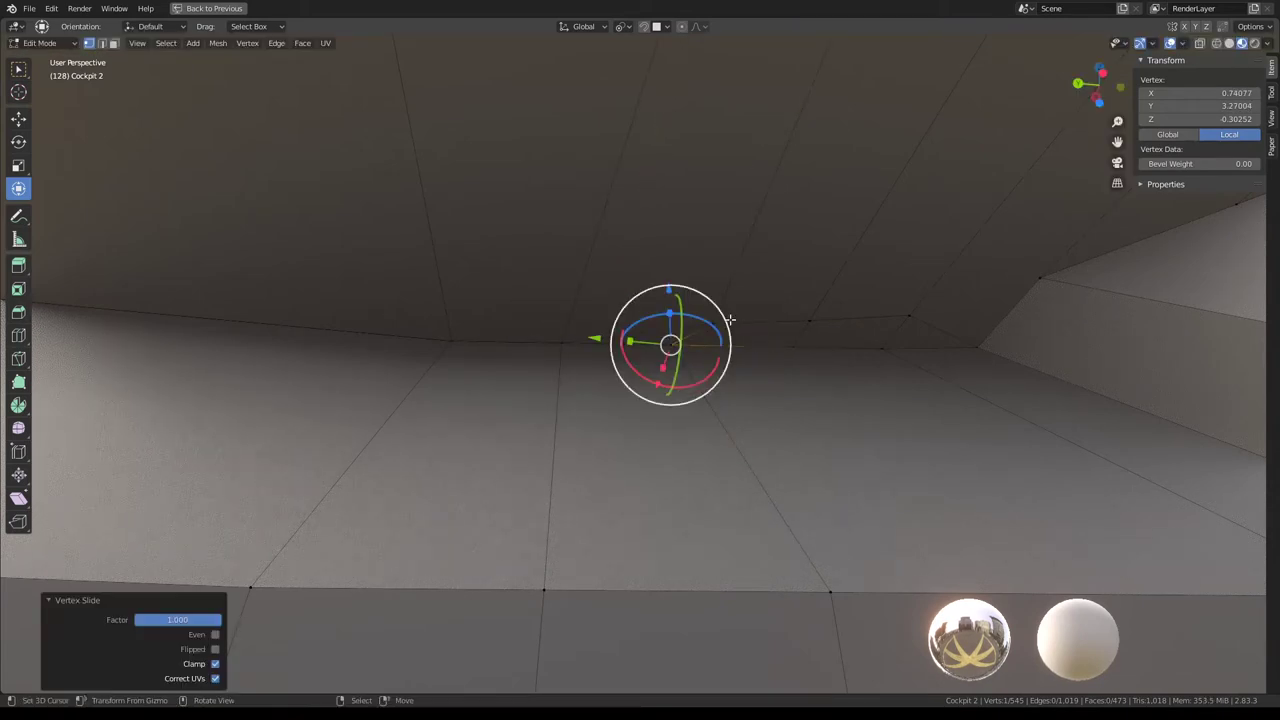
key(ctrl+z)
key(g)
click(833, 317)
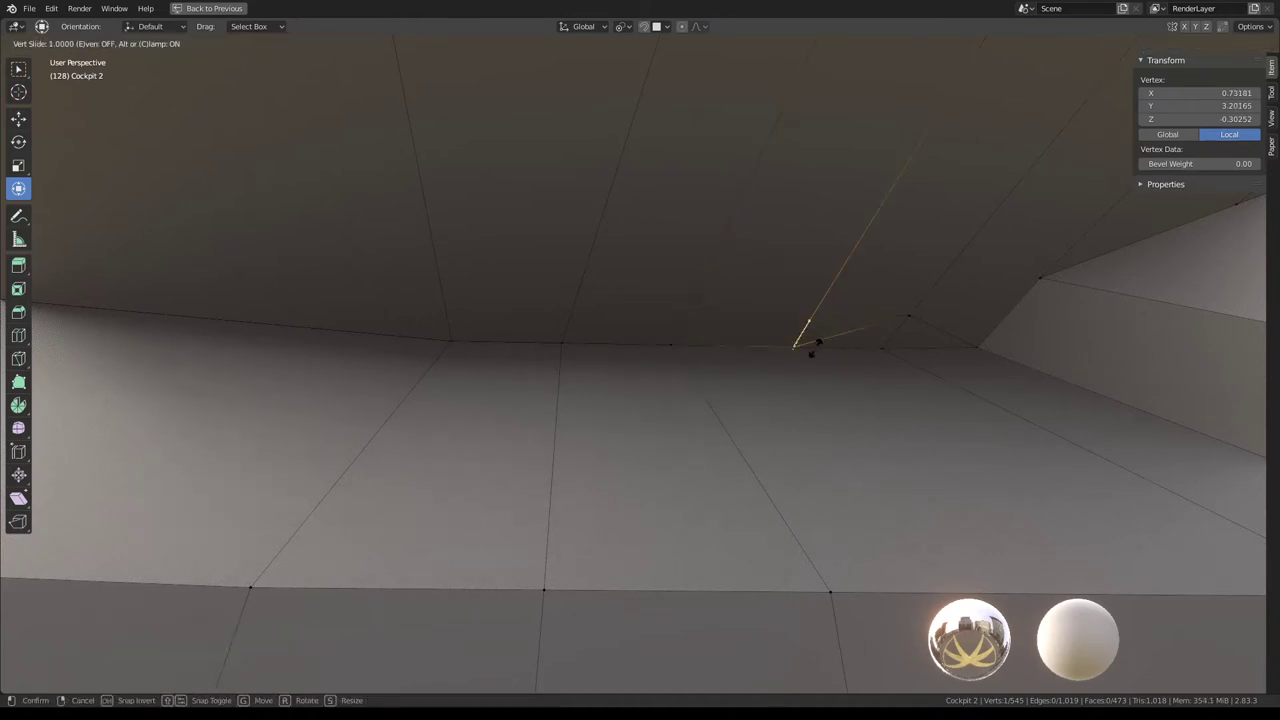
click(811, 353)
key(g)
click(862, 384)
Merge by distance again, slide a leftover vertex, and weld the remaining duplicate.
key(a)
key(q)
click(955, 401)
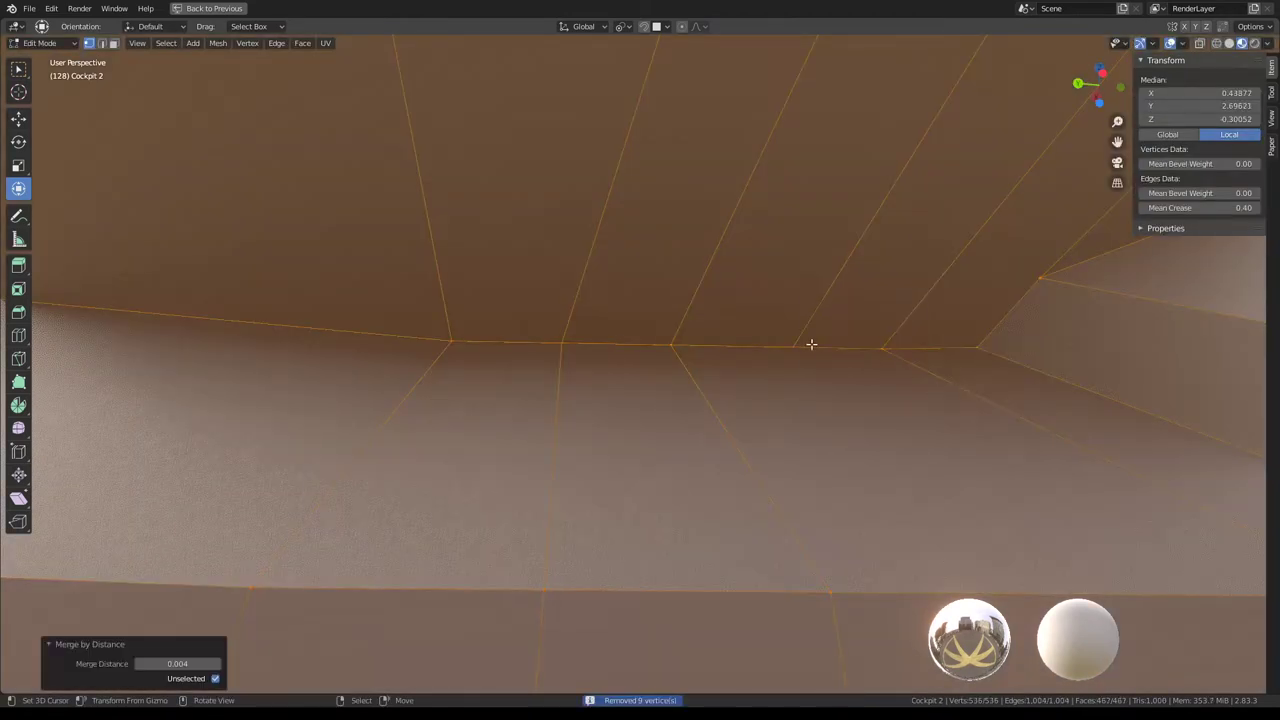
click(791, 343)
key(g)
key(g)
click(930, 266)
key(a)
key(q)
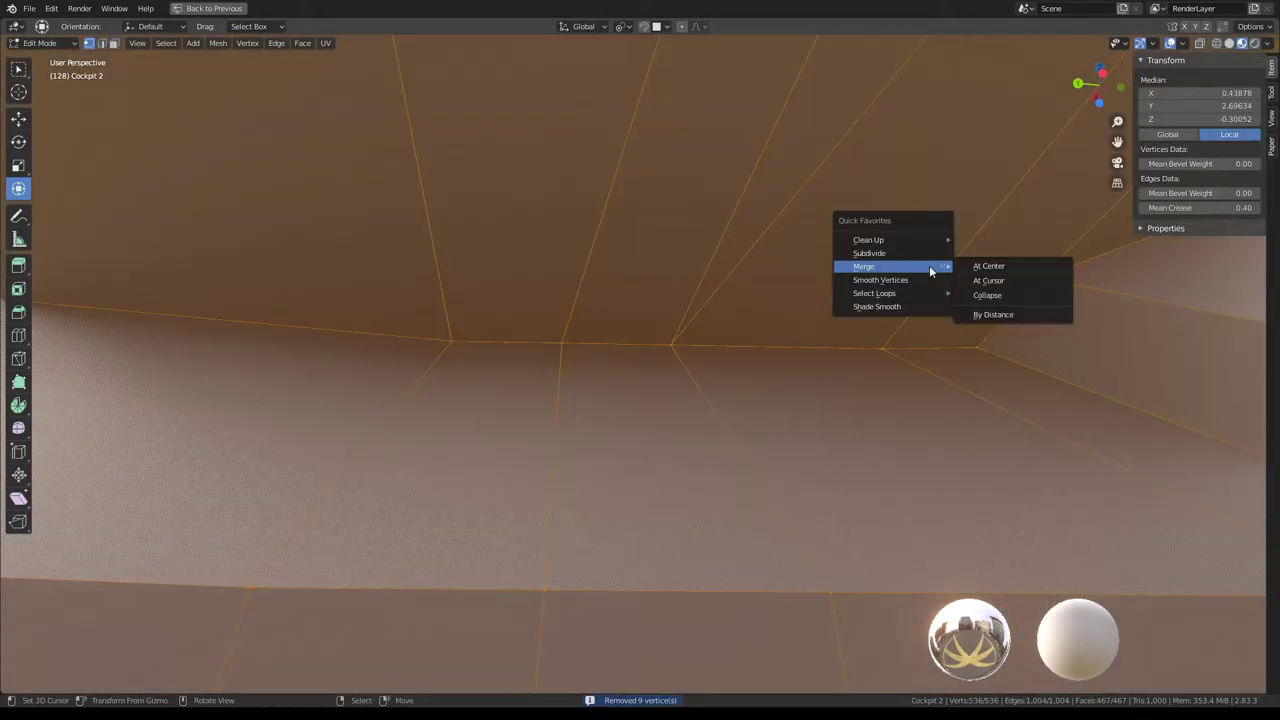
click(983, 316)
Convert Cockpit 2's console triangles to quads with Tris to Quads at 40°.
middle_drag(983, 316, 785, 351)
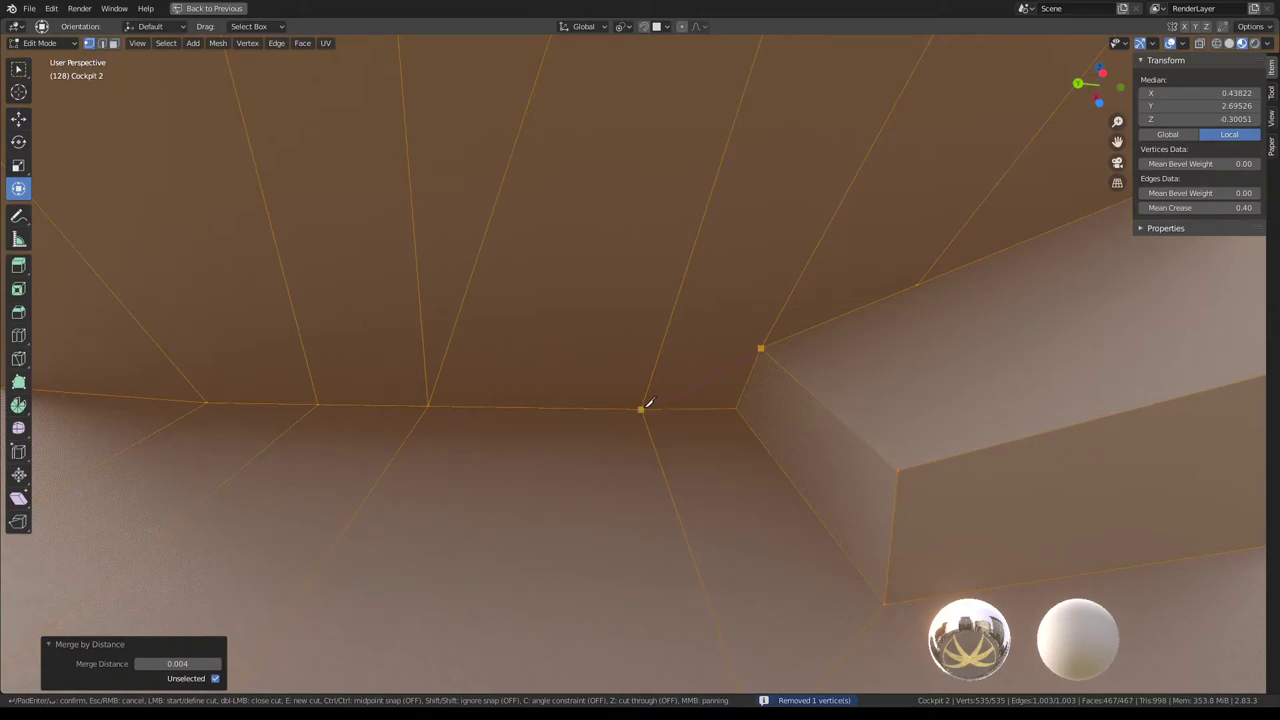
key(Tab)
mouse_move(634, 357)
middle_down()
mouse_move(668, 220)
mouse_move(760, 309)
mouse_move(760, 330)
mouse_move(849, 354)
mouse_move(749, 334)
mouse_move(671, 352)
mouse_move(700, 408)
mouse_move(643, 334)
mouse_move(686, 377)
mouse_move(719, 363)
middle_up()
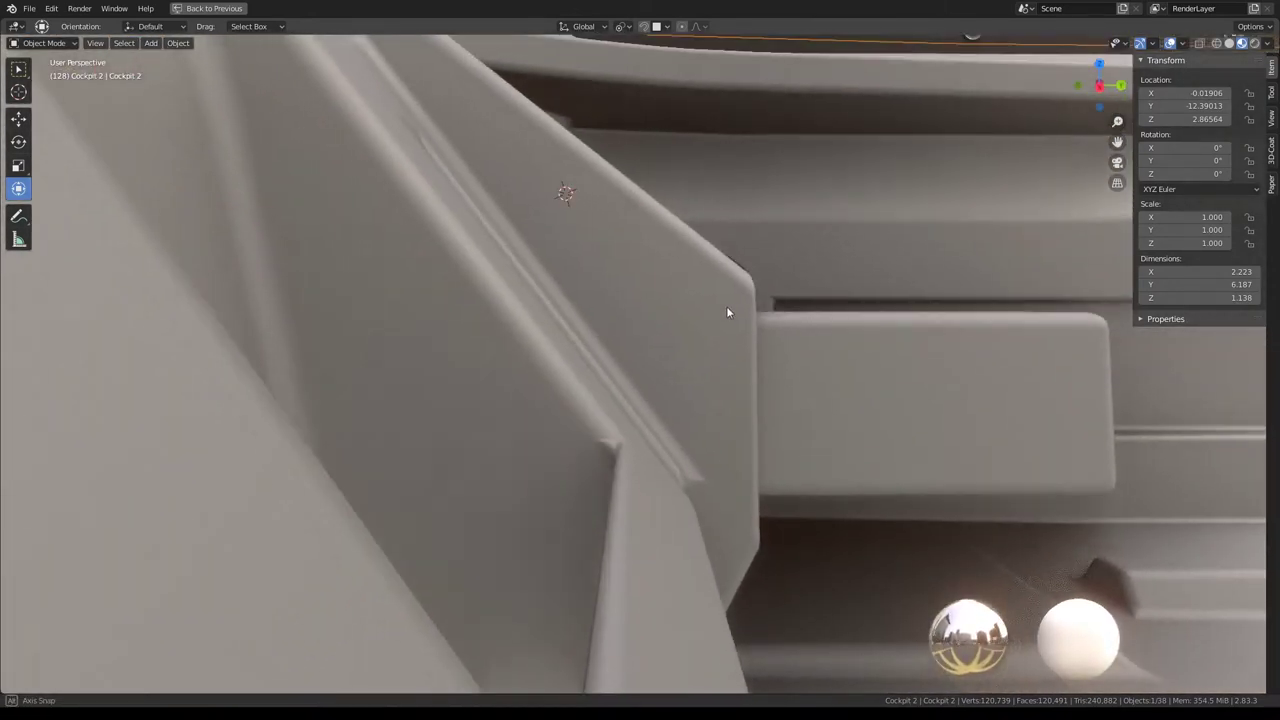
key(Tab)
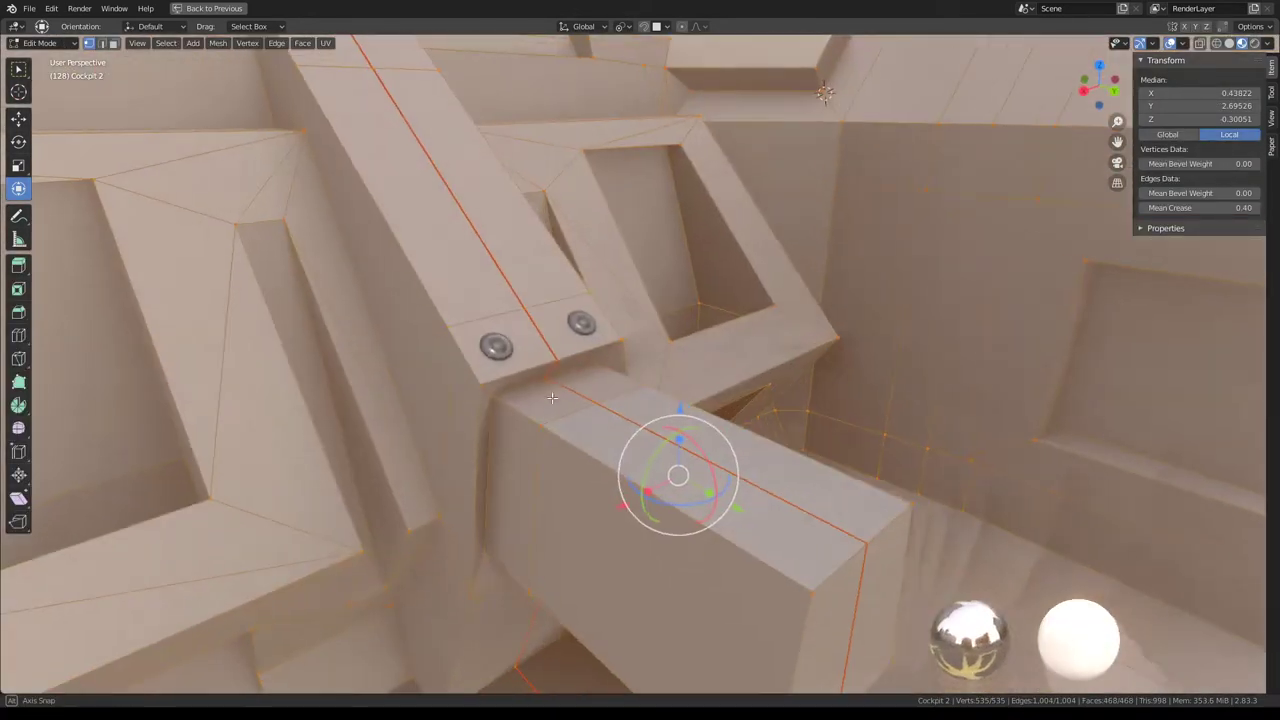
middle_drag(552, 398, 631, 318)
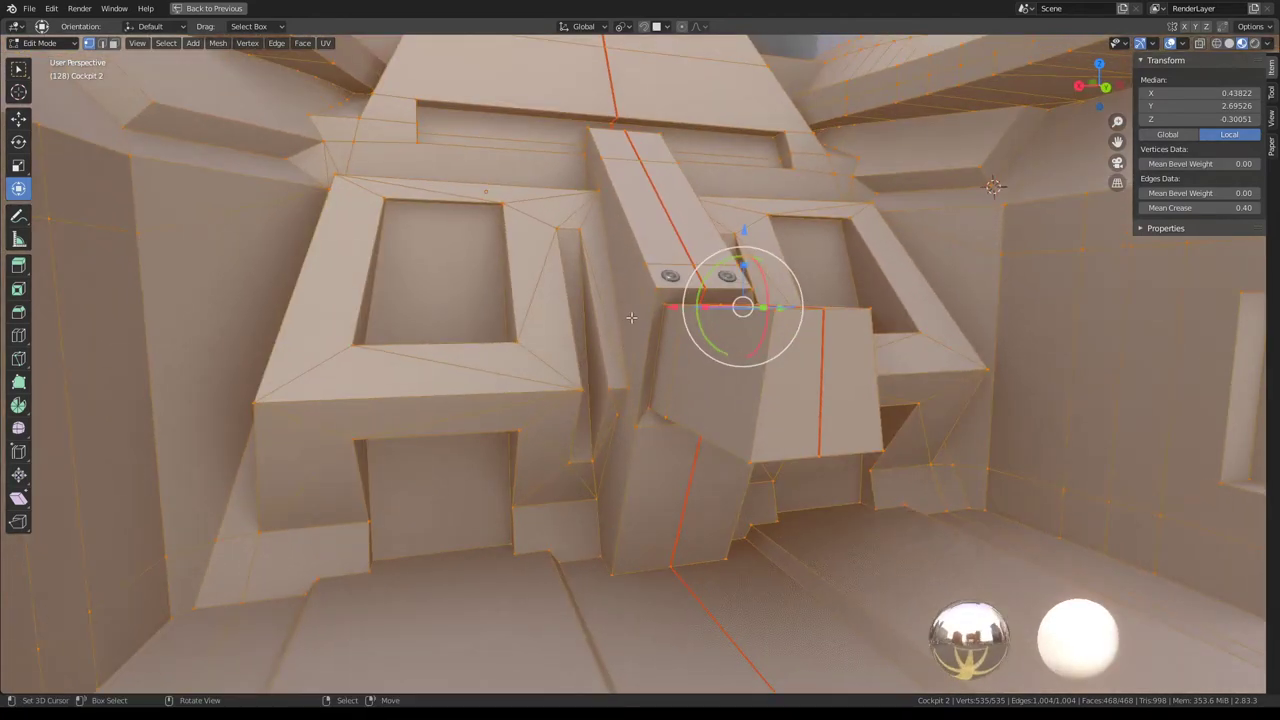
key(alt+j)
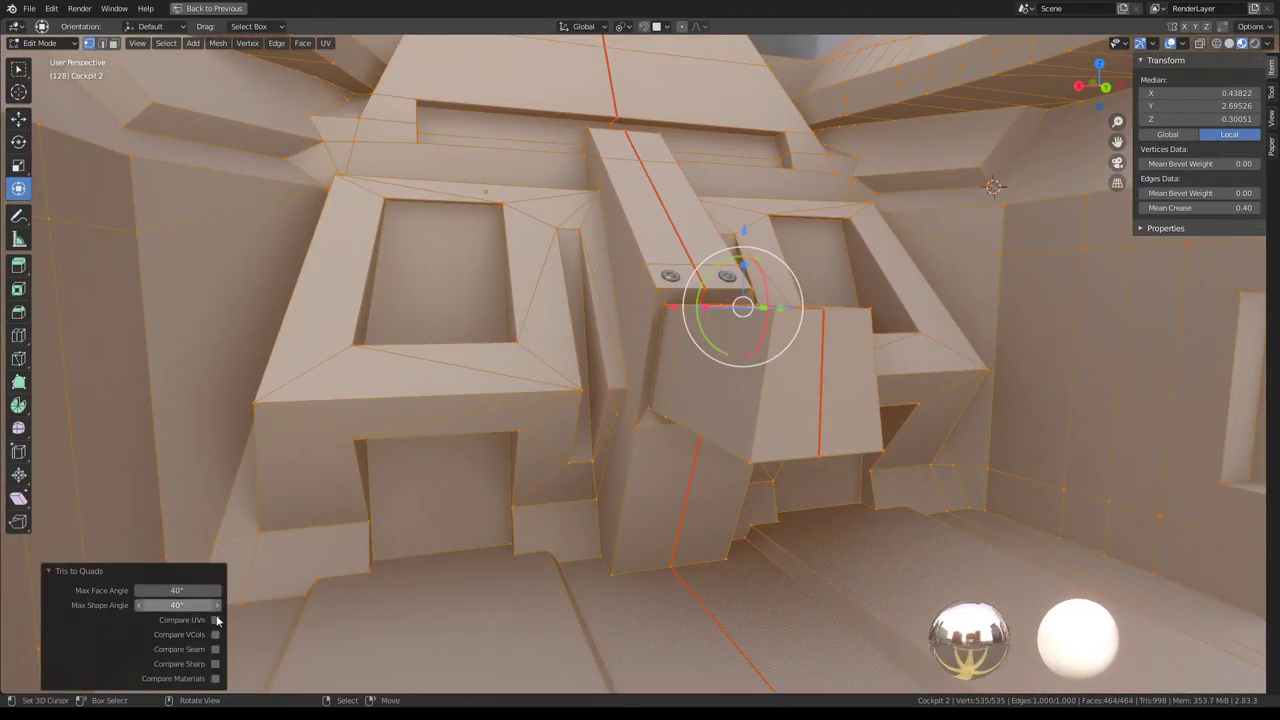
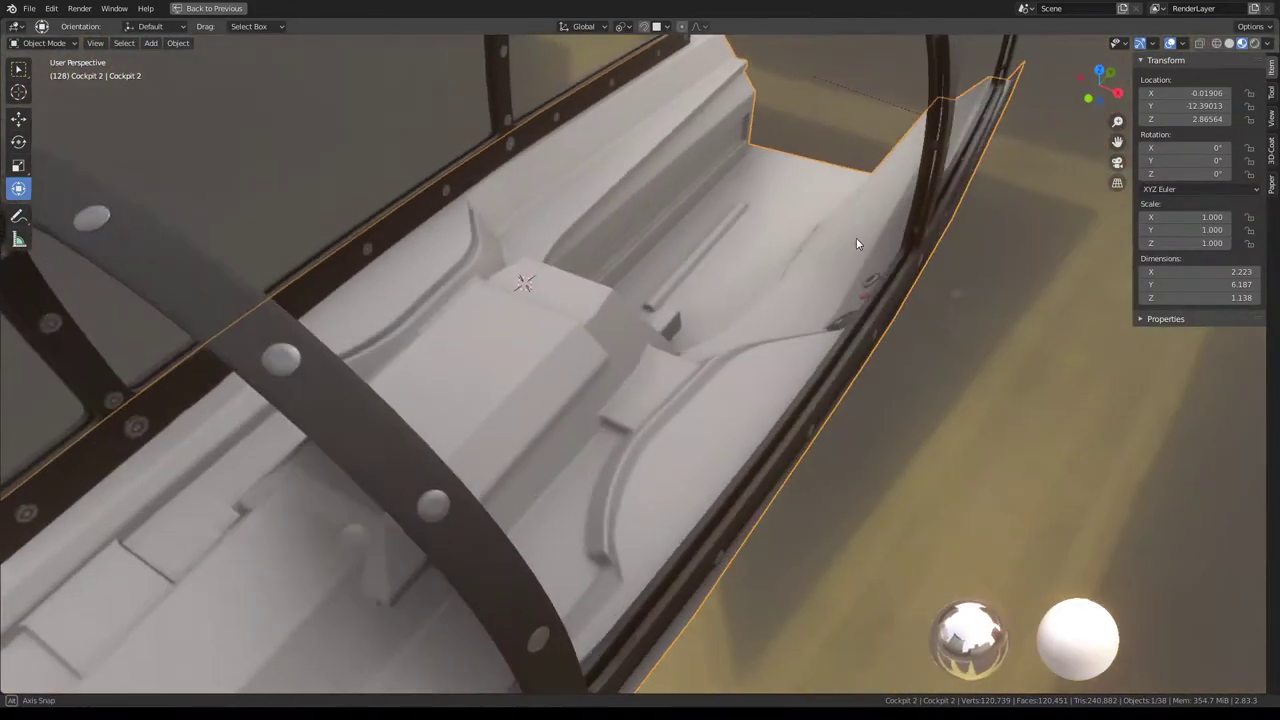
Isolate Cockpit 2 in local view and orbit to see it from the side.
key(KP_Divide)
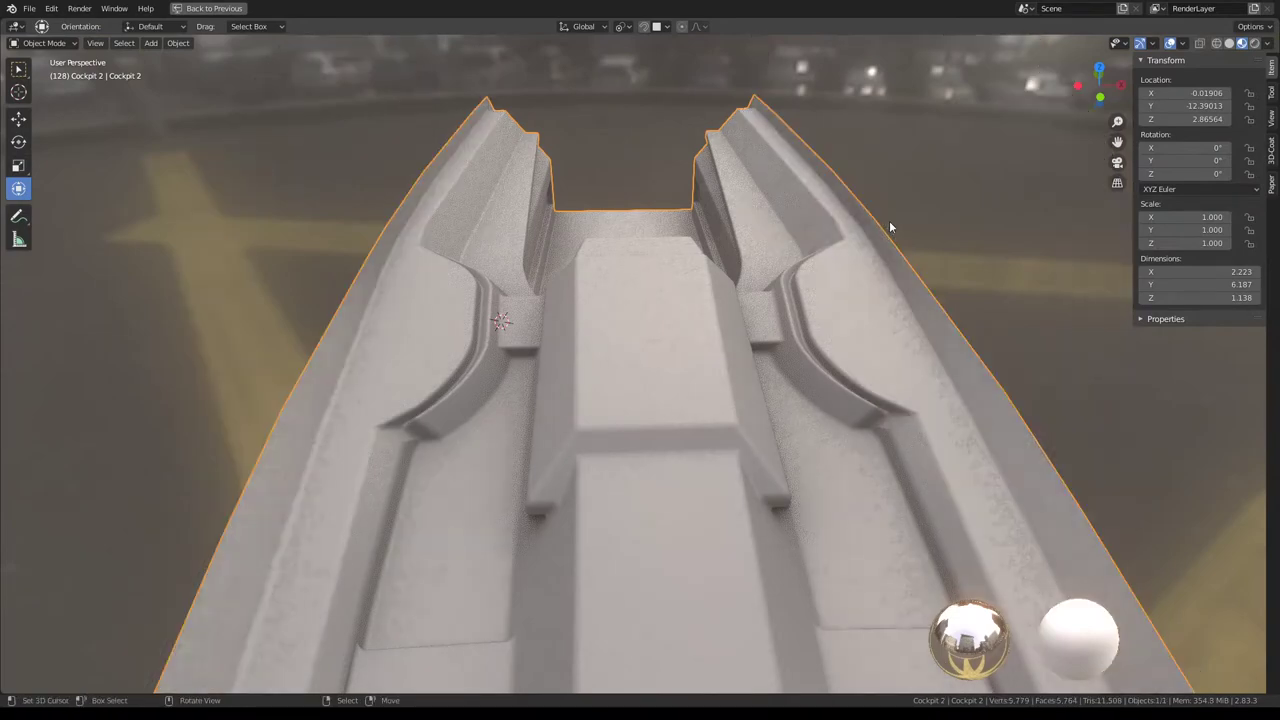
mouse_move(882, 220)
middle_down()
mouse_move(671, 240)
mouse_move(791, 277)
mouse_move(622, 323)
mouse_move(767, 274)
mouse_move(608, 197)
mouse_move(728, 277)
mouse_move(641, 332)
mouse_move(640, 351)
mouse_move(612, 308)
mouse_move(349, 332)
mouse_move(584, 308)
mouse_move(498, 272)
mouse_move(484, 238)
mouse_move(597, 252)
middle_up()
scroll(622, 330, up, 5)
scroll(640, 335, up, 3)
Toggle the cockpit mesh into Edit Mode and back, zooming in on the central console.
key(Tab)
scroll(767, 274, down, 3)
scroll(767, 273, up, 5)
key(Tab)
scroll(728, 277, down, 2)
scroll(641, 332, up, 3)
scroll(584, 308, up, 3)
Subdivide the edge beside the console's inner corner.
key(Tab)
scroll(597, 252, up, 5)
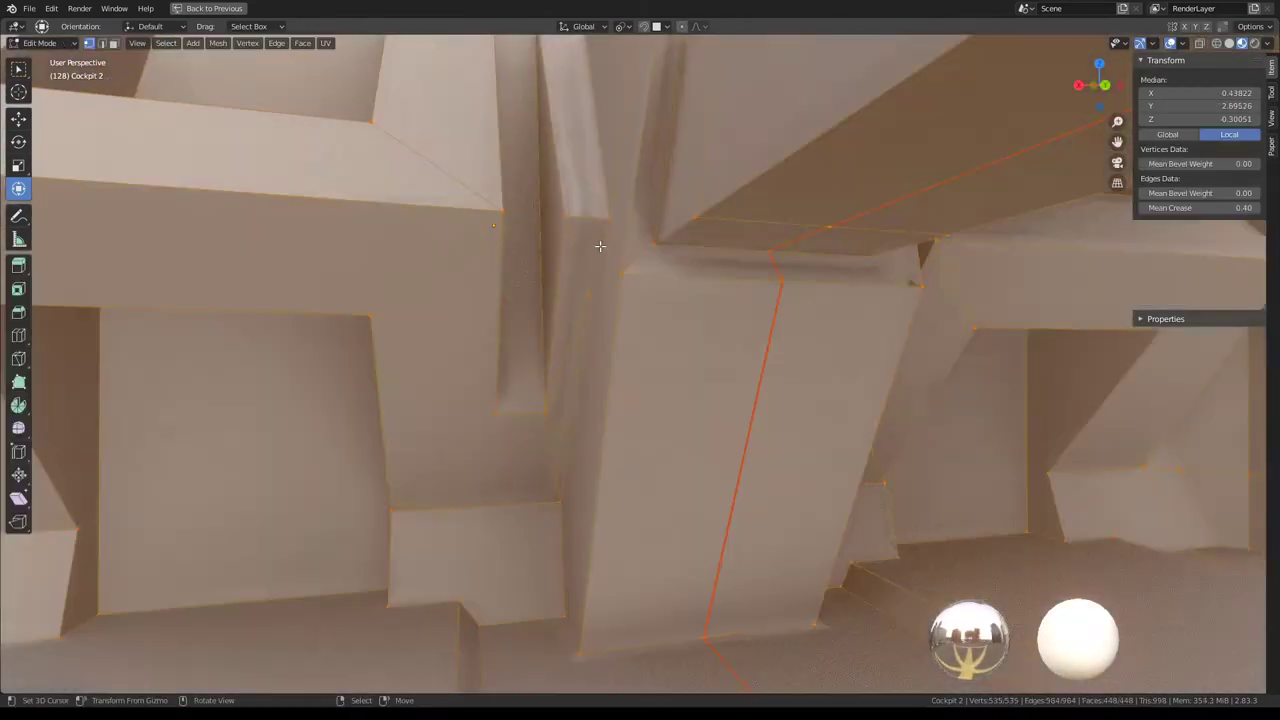
mouse_move(577, 300)
middle_down()
mouse_move(603, 289)
mouse_move(679, 298)
mouse_move(712, 345)
mouse_move(672, 324)
mouse_move(640, 357)
middle_up()
key(Tab)
key(Tab)
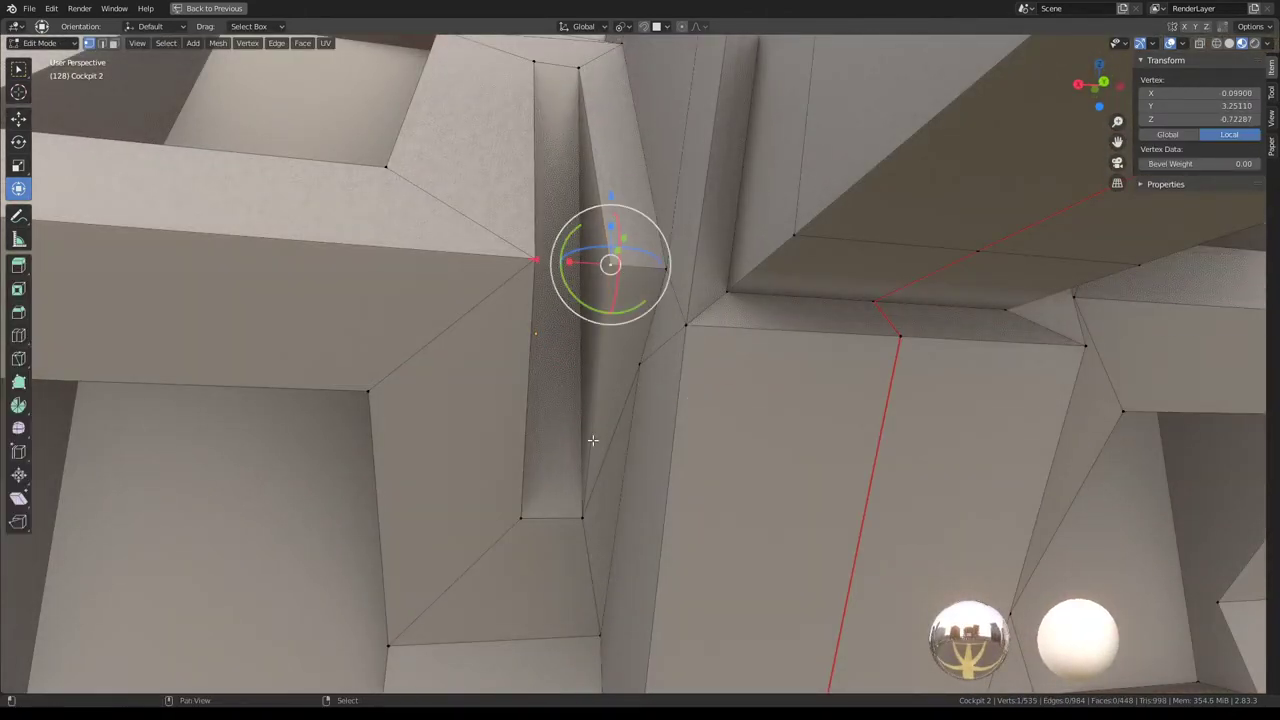
shift+click(592, 440)
right_click(700, 262)
click(774, 283)
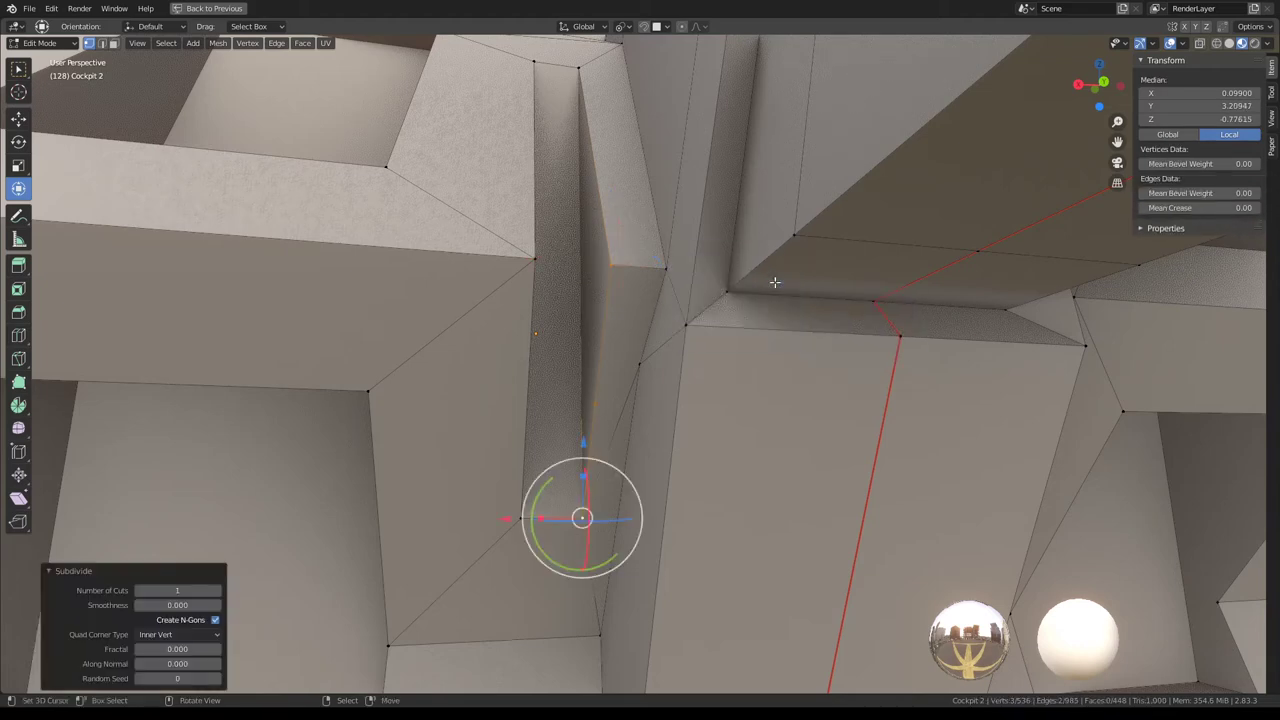
Vertex-slide the new vertex to a 0.428 factor, then return to Object Mode.
click(594, 400)
key(shift+v)
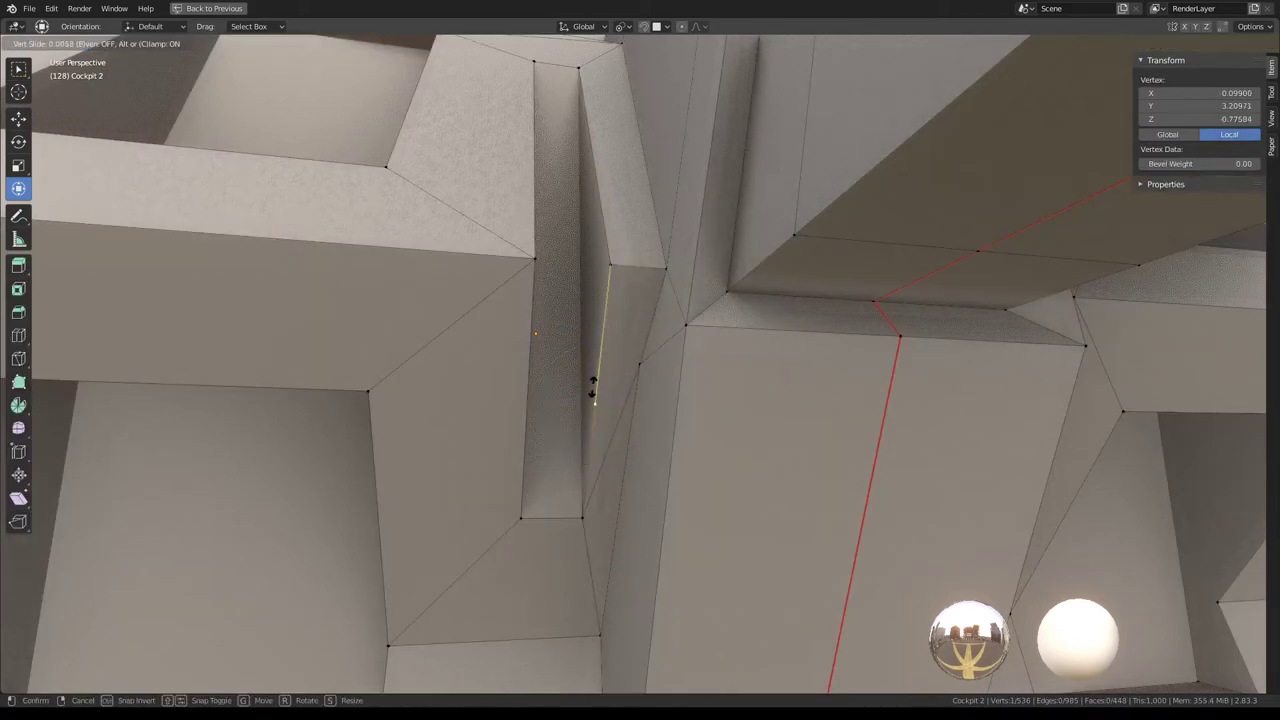
click(607, 331)
key(k)
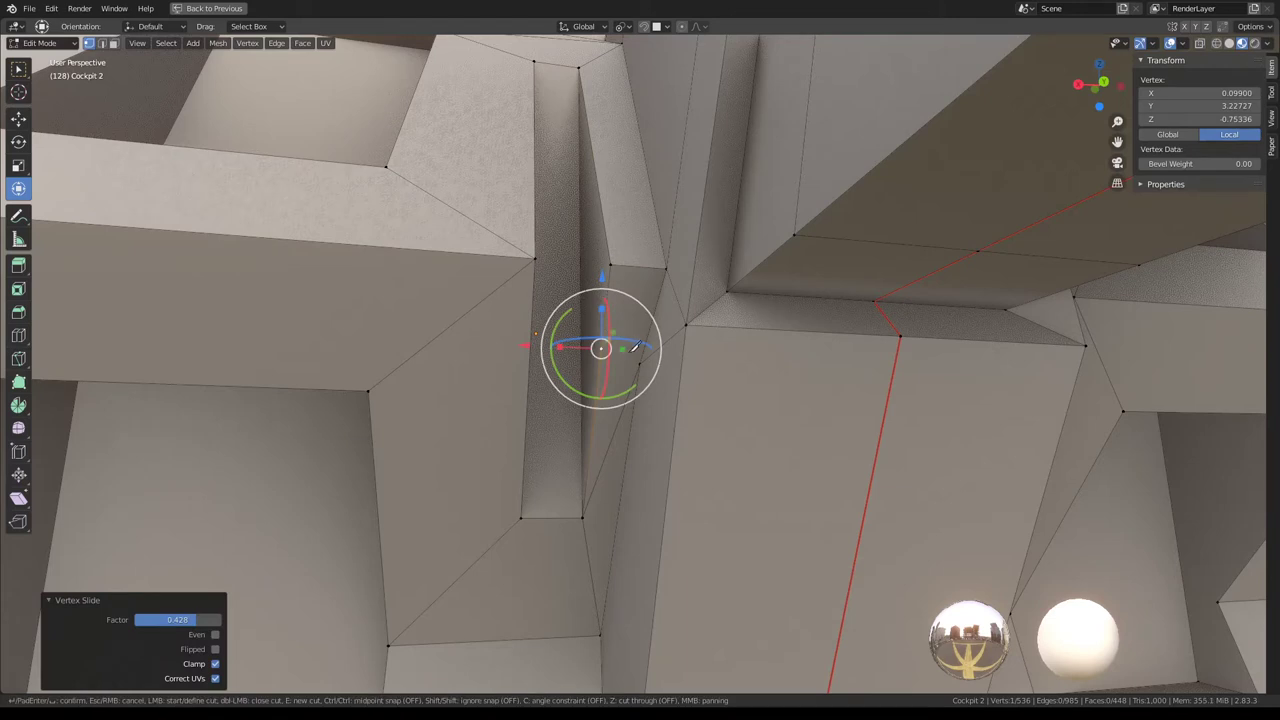
key(Escape)
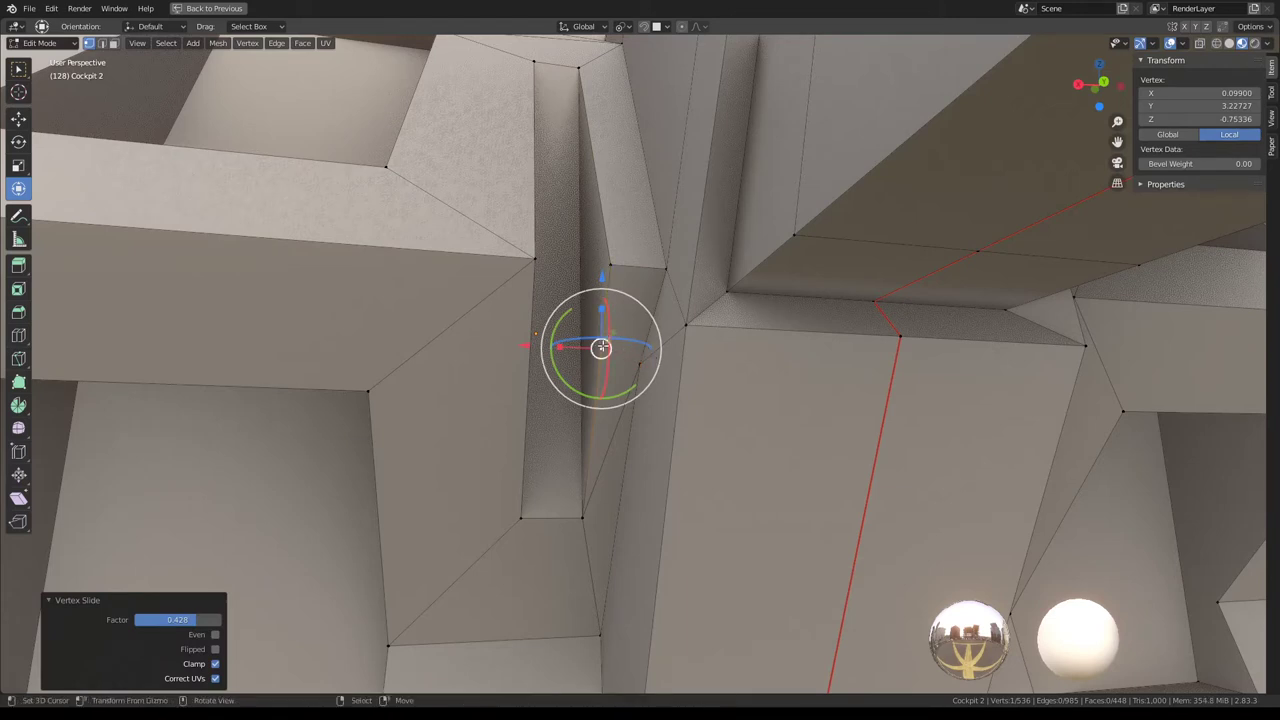
key(k)
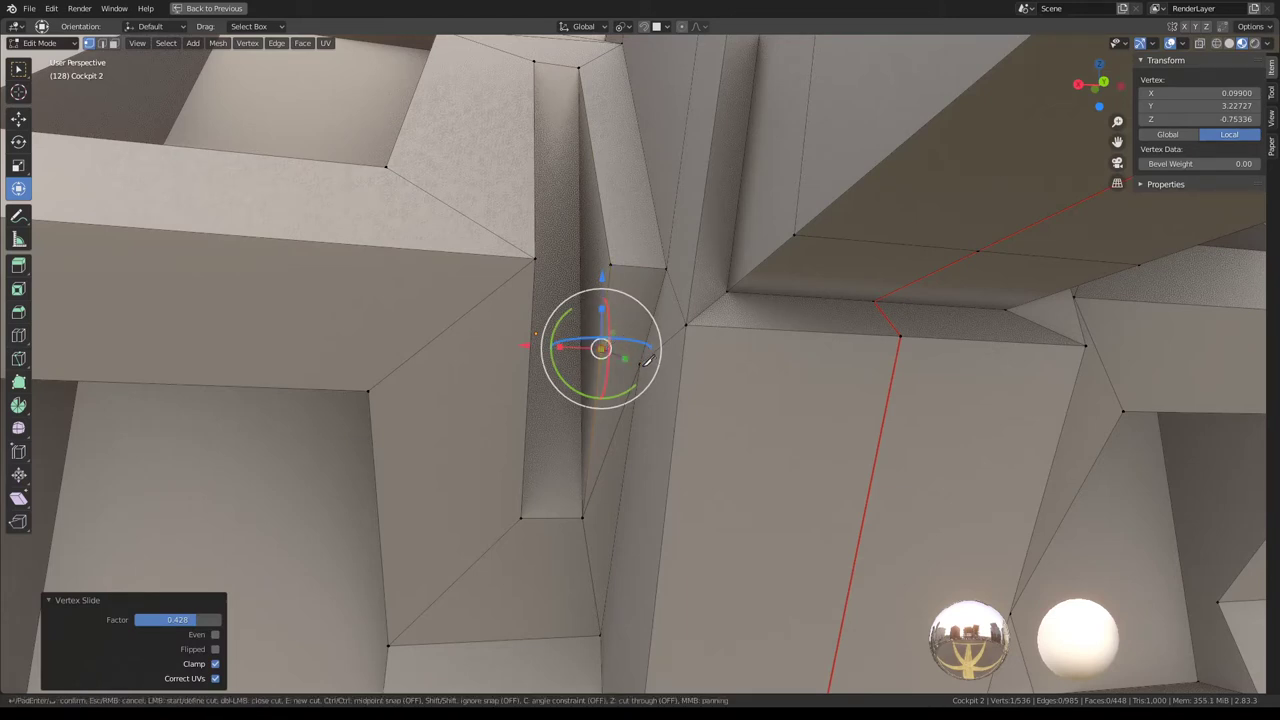
key(Escape)
key(Tab)
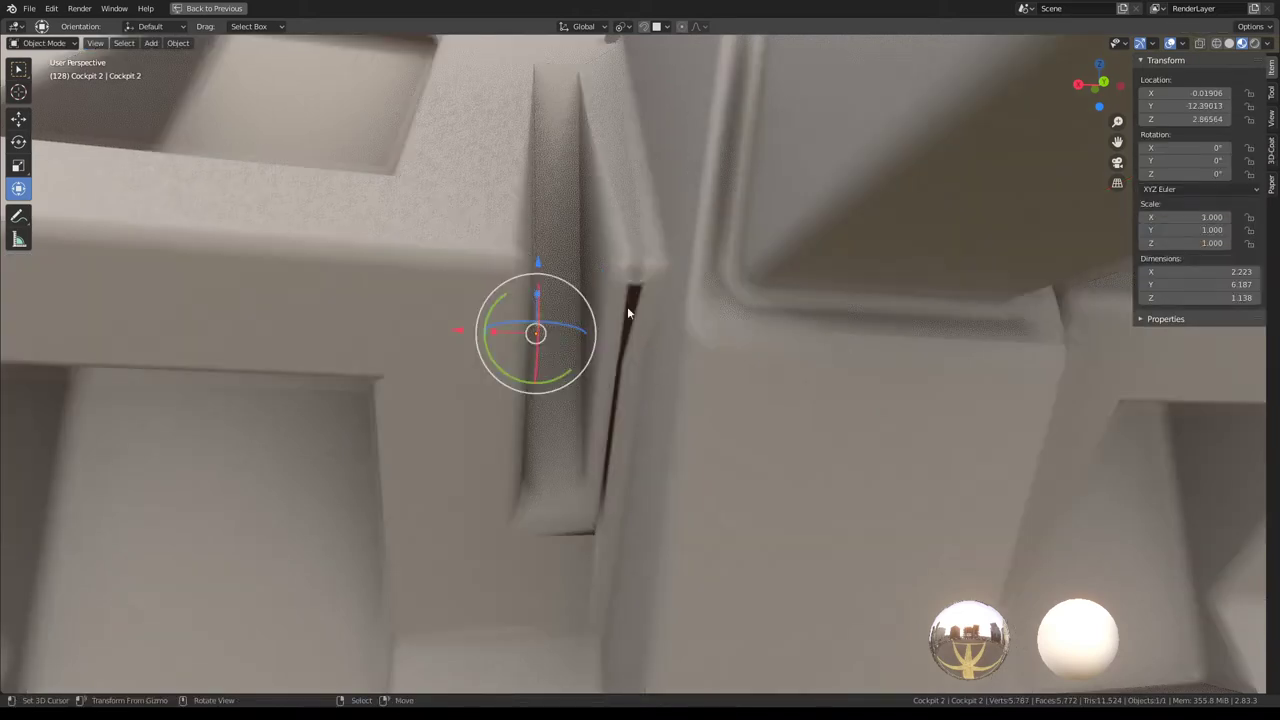
Knife-cut a new edge across the panel corner in Edit Mode.
mouse_move(627, 306)
middle_down()
mouse_move(623, 445)
mouse_move(669, 257)
mouse_move(707, 316)
mouse_move(699, 340)
middle_up()
key(Tab)
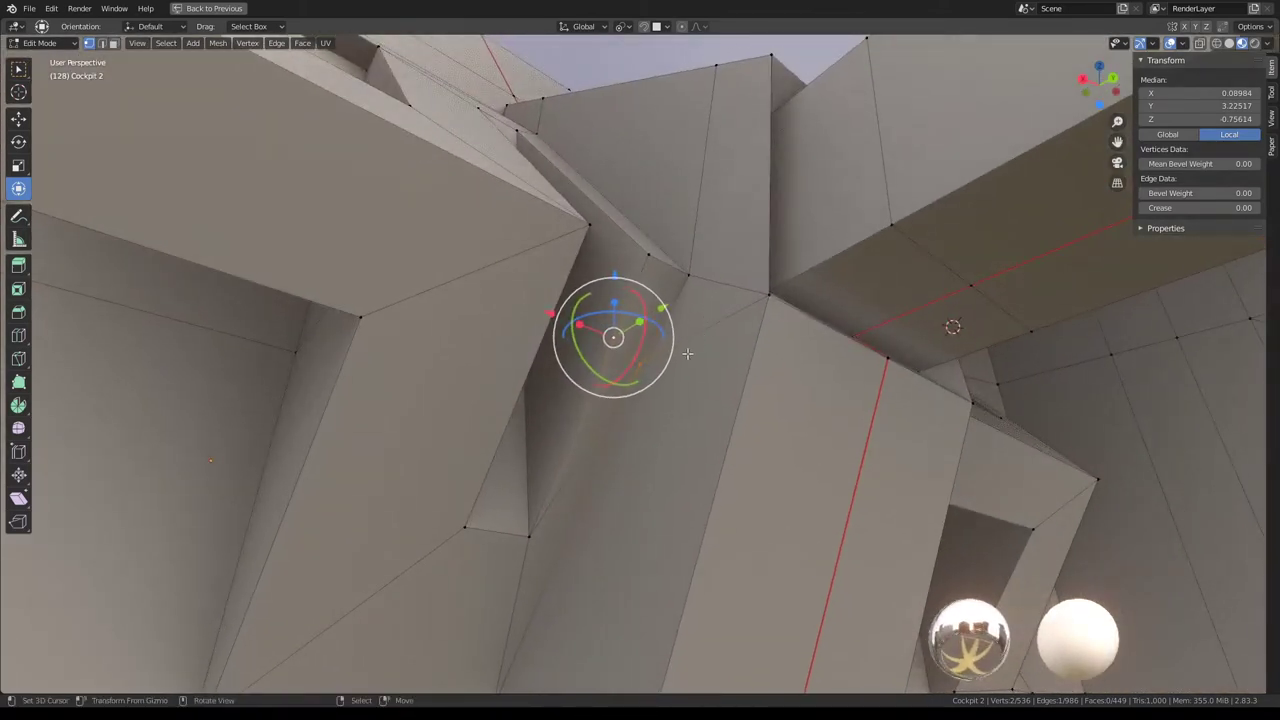
key(k)
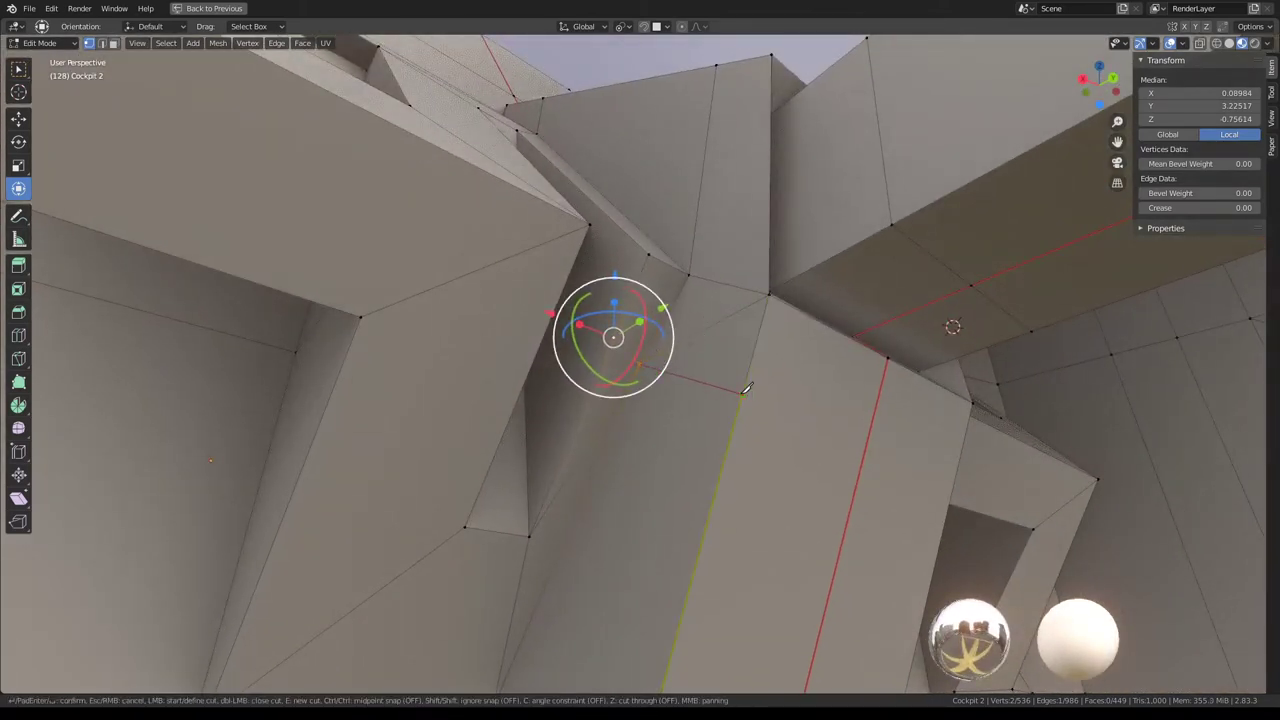
key(Return)
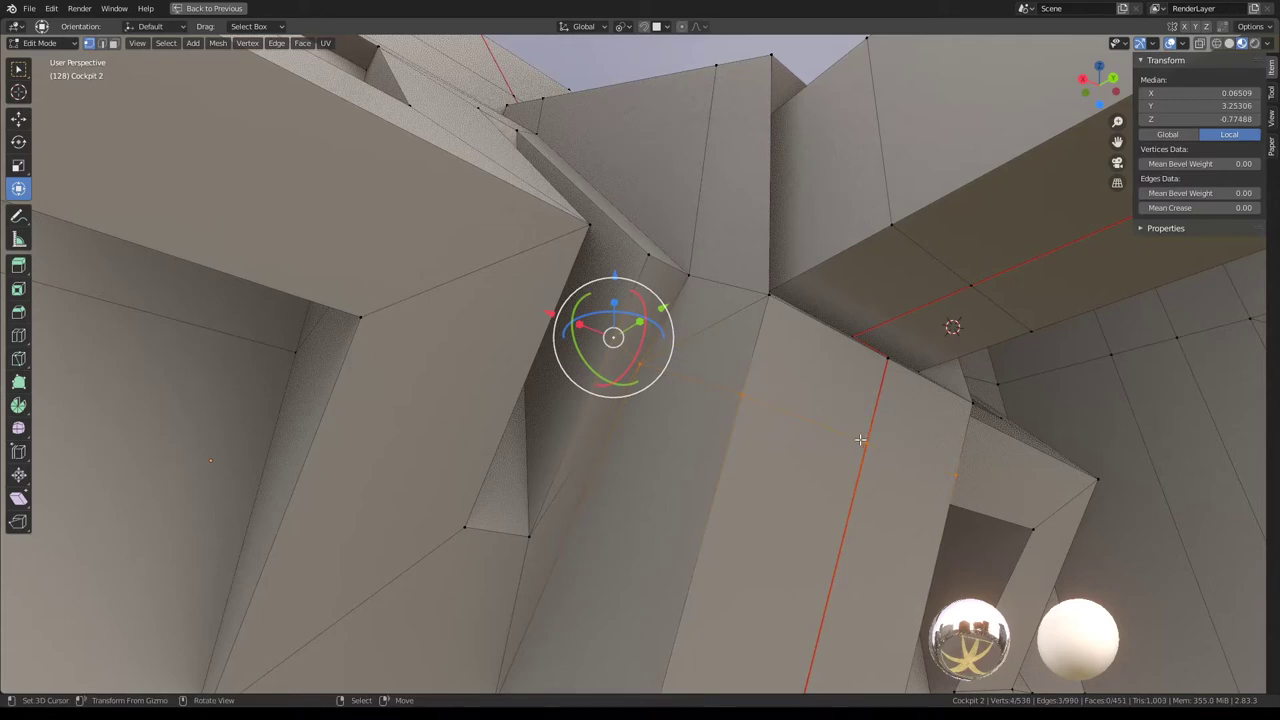
Slide the cut's end vertex along its edge to a 0.177 factor.
mouse_move(868, 437)
middle_down()
mouse_move(676, 357)
mouse_move(683, 297)
mouse_move(661, 288)
mouse_move(690, 382)
mouse_move(740, 350)
middle_up()
click(688, 382)
key(shift+v)
click(800, 314)
key(shift+v)
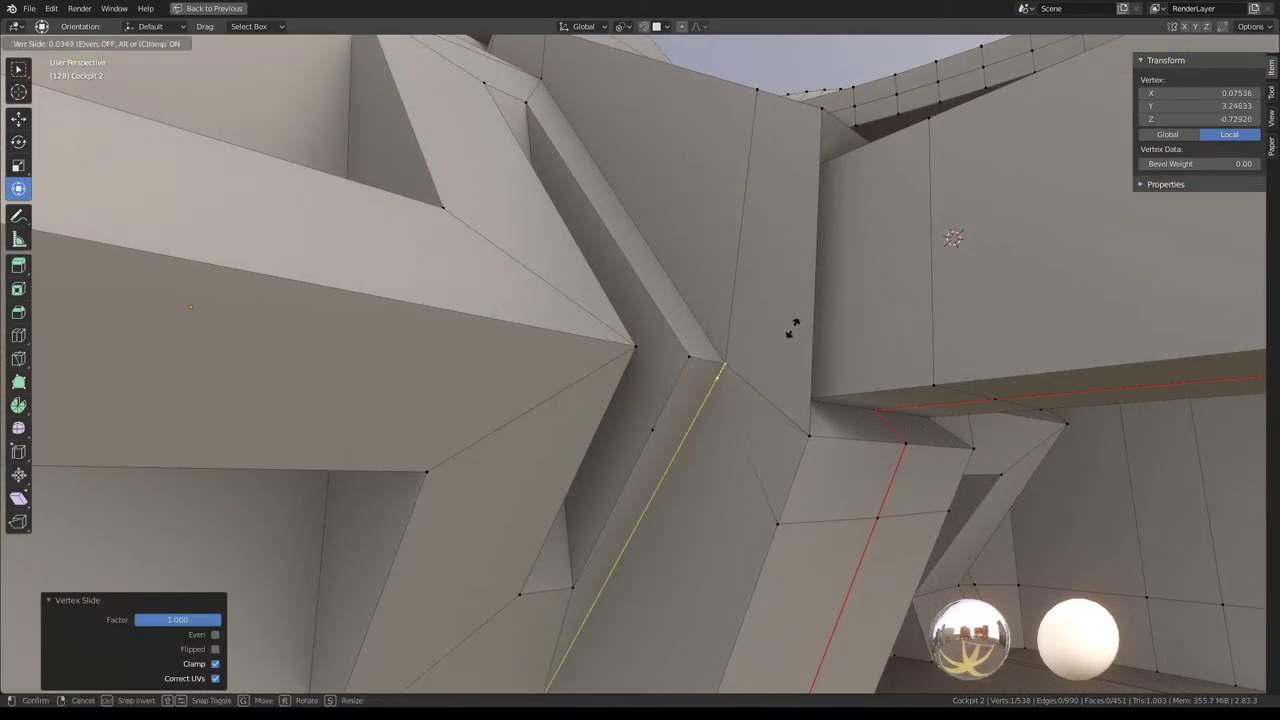
key(Escape)
middle_drag(775, 350, 717, 484)
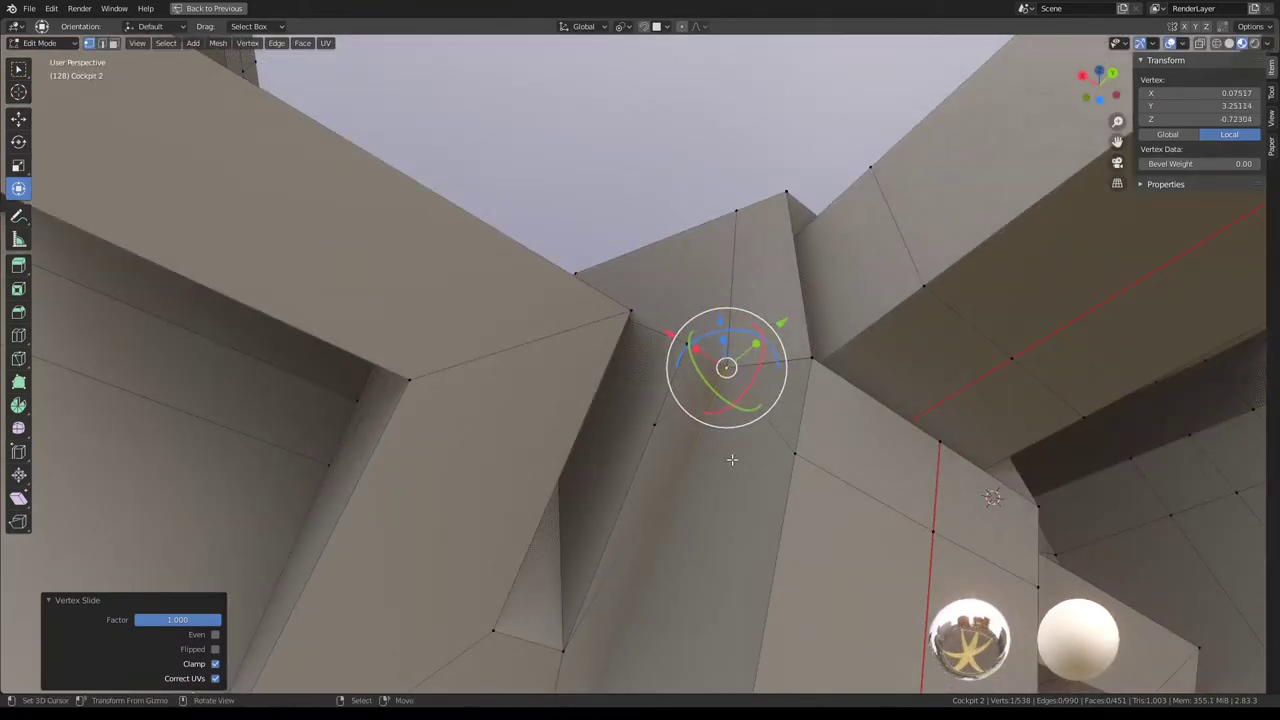
key(shift+v)
click(698, 563)
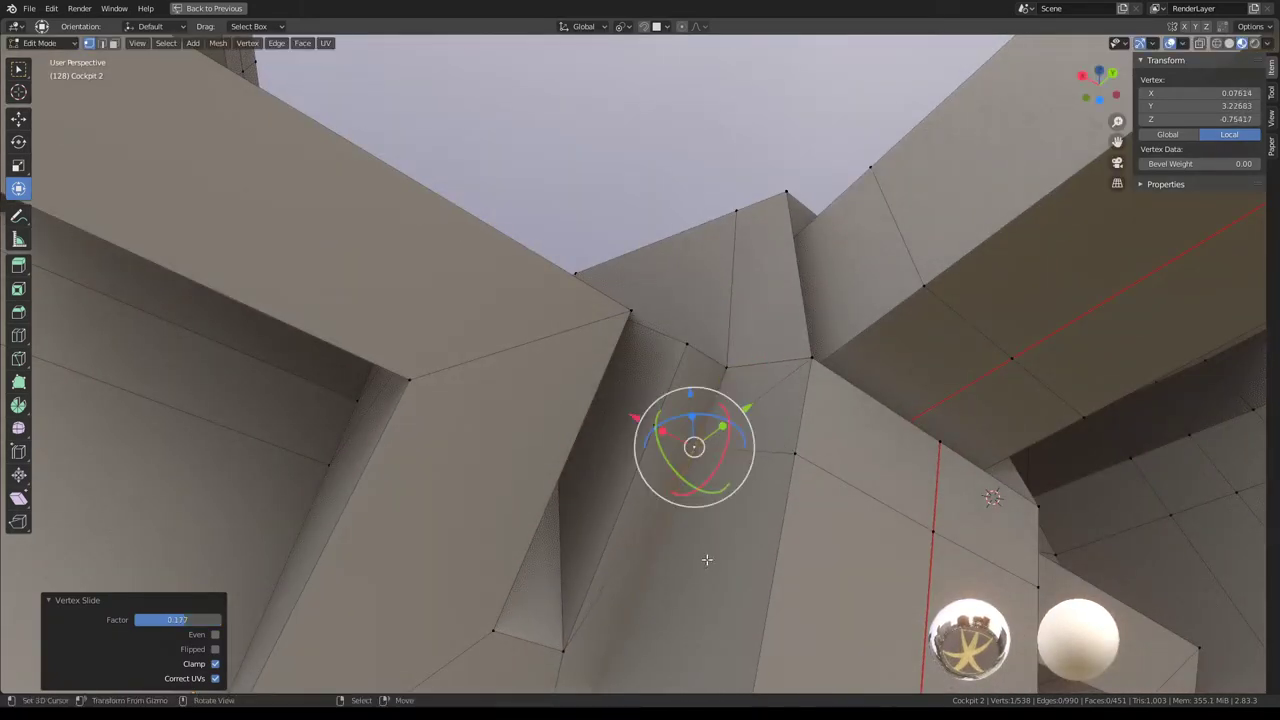
Return to Object Mode and orbit close around the corner to check the shading.
key(Tab)
mouse_move(720, 267)
middle_down()
mouse_move(652, 435)
mouse_move(629, 437)
mouse_move(646, 434)
middle_up()
scroll(630, 390, down, 5)
mouse_move(620, 363)
middle_down()
mouse_move(654, 223)
mouse_move(660, 237)
middle_up()
scroll(666, 277, up, 3)
scroll(671, 271, up, 3)
Restore the full layout and raise the Bevel.001 segments from 4 to 5.
key(ctrl+space)
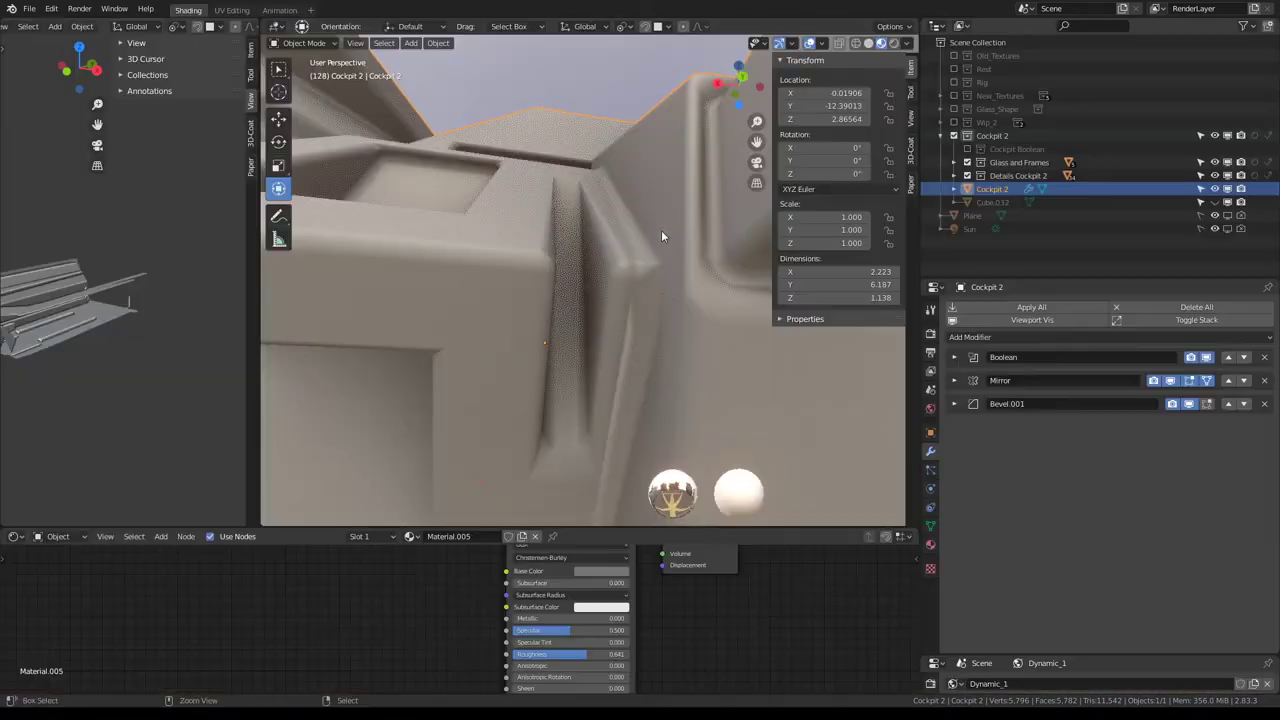
click(954, 403)
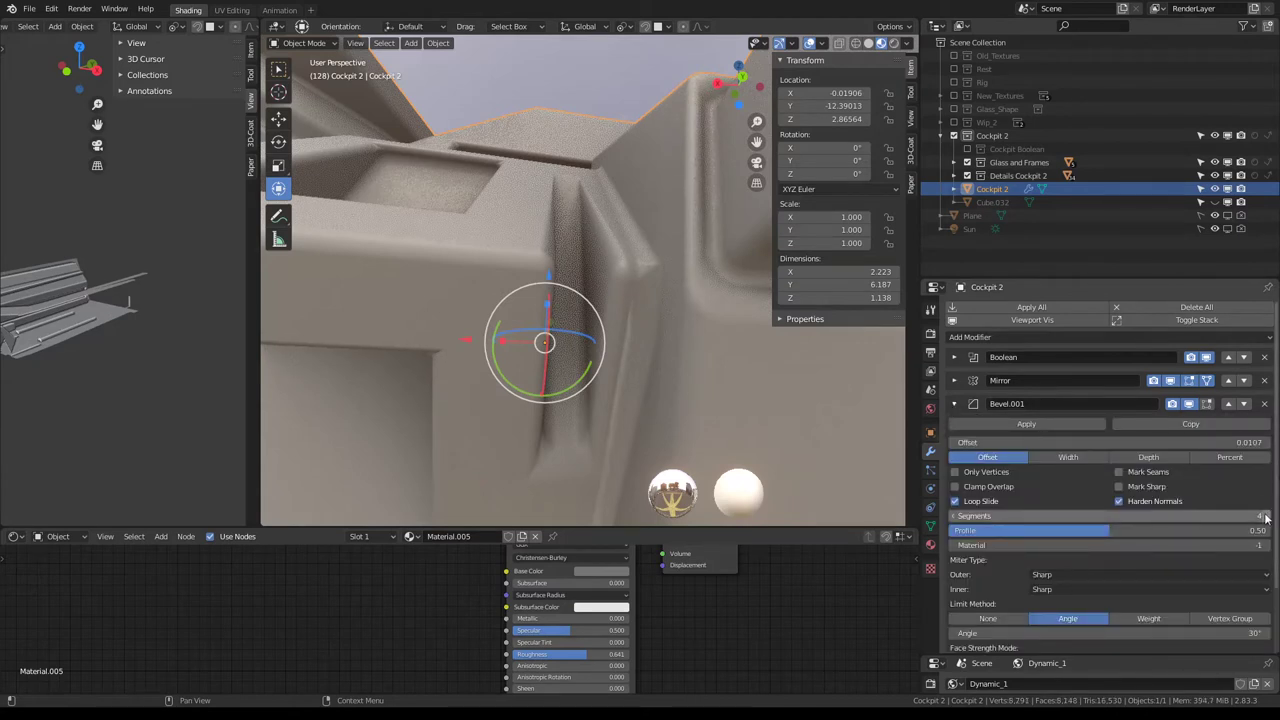
click(1266, 517)
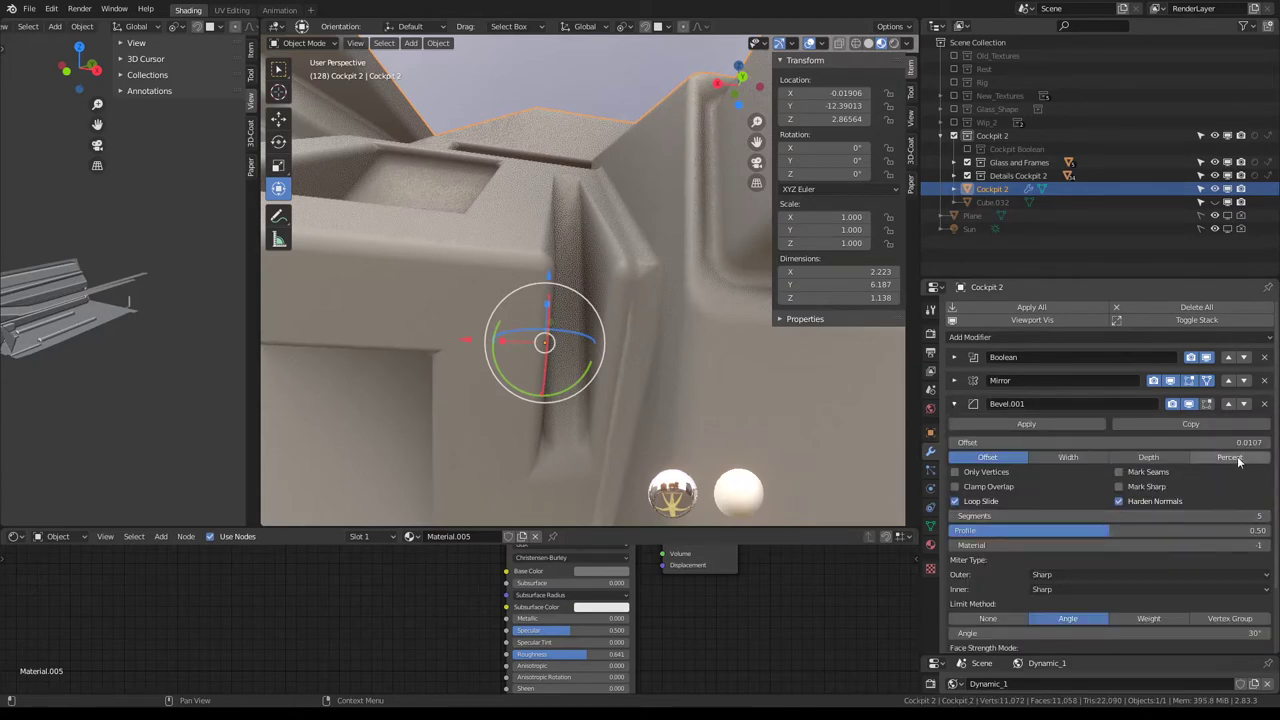
click(1189, 404)
click(1189, 404)
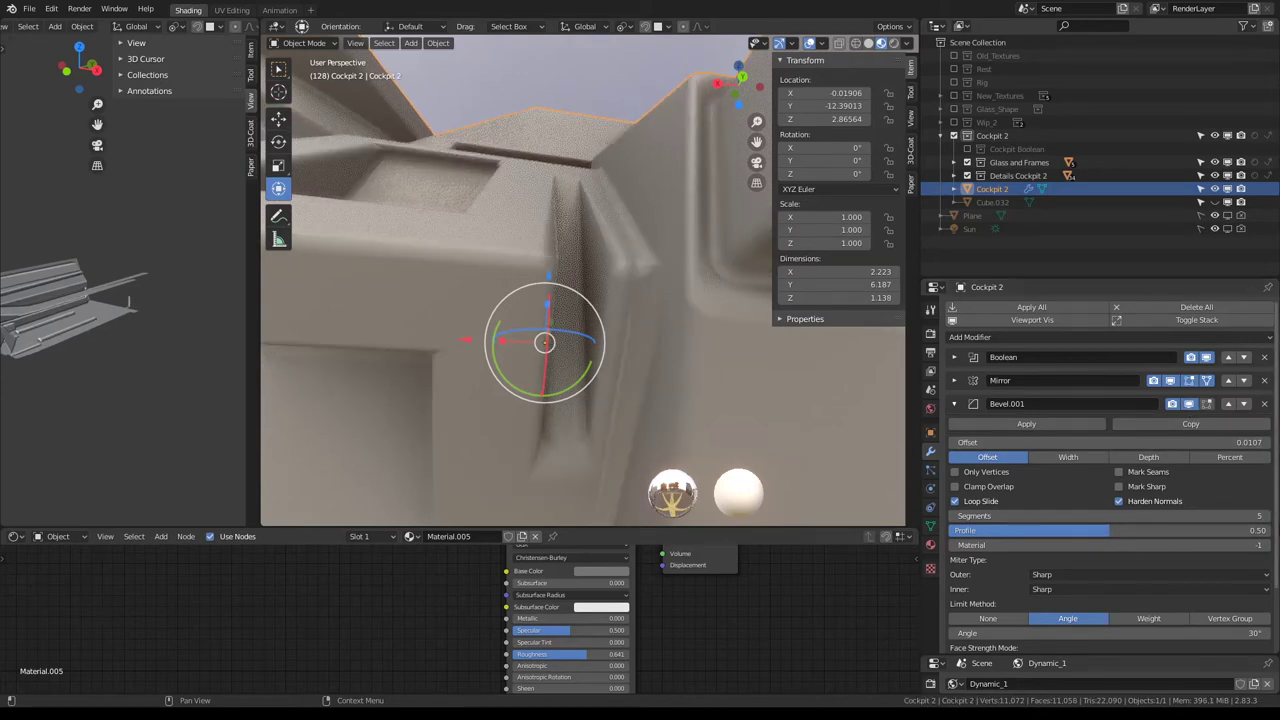
Try different bevel profile values, settling on a profile of 0.50.
mouse_move(1200, 530)
mouse_down()
mouse_move(1270, 530)
mouse_move(955, 530)
mouse_up()
middle_drag(444, 173, 565, 277)
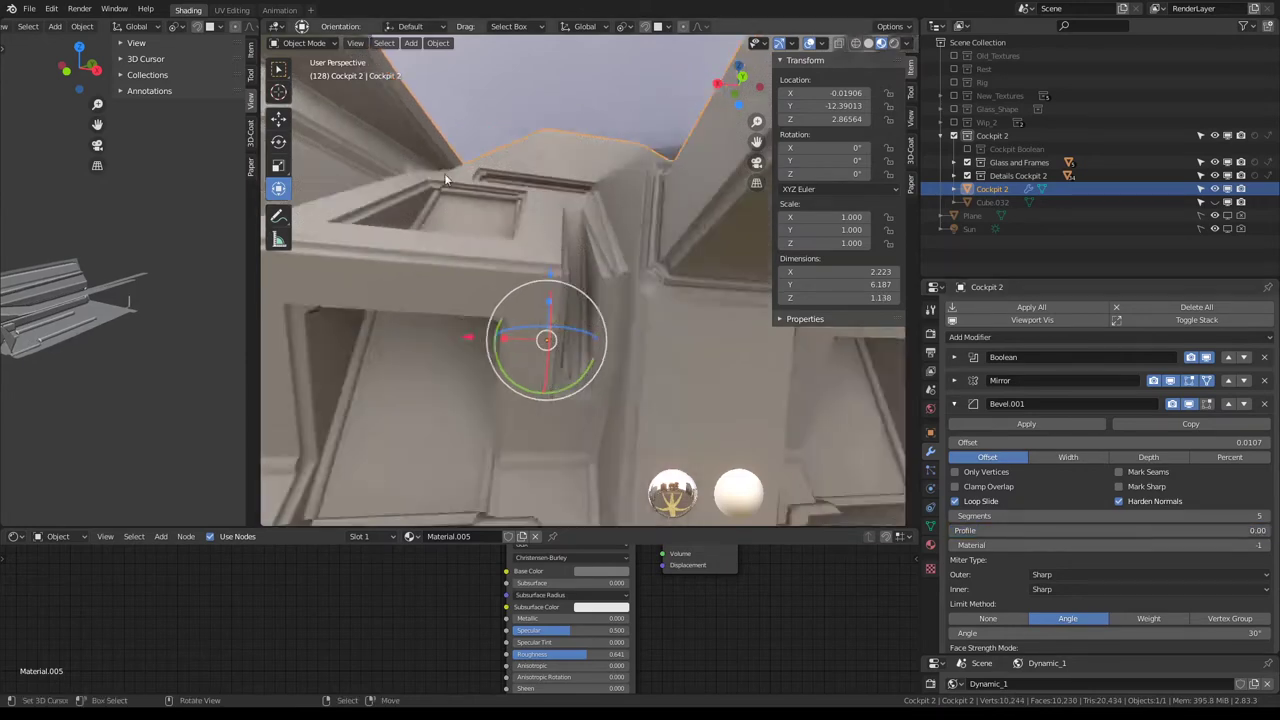
scroll(568, 269, up, 3)
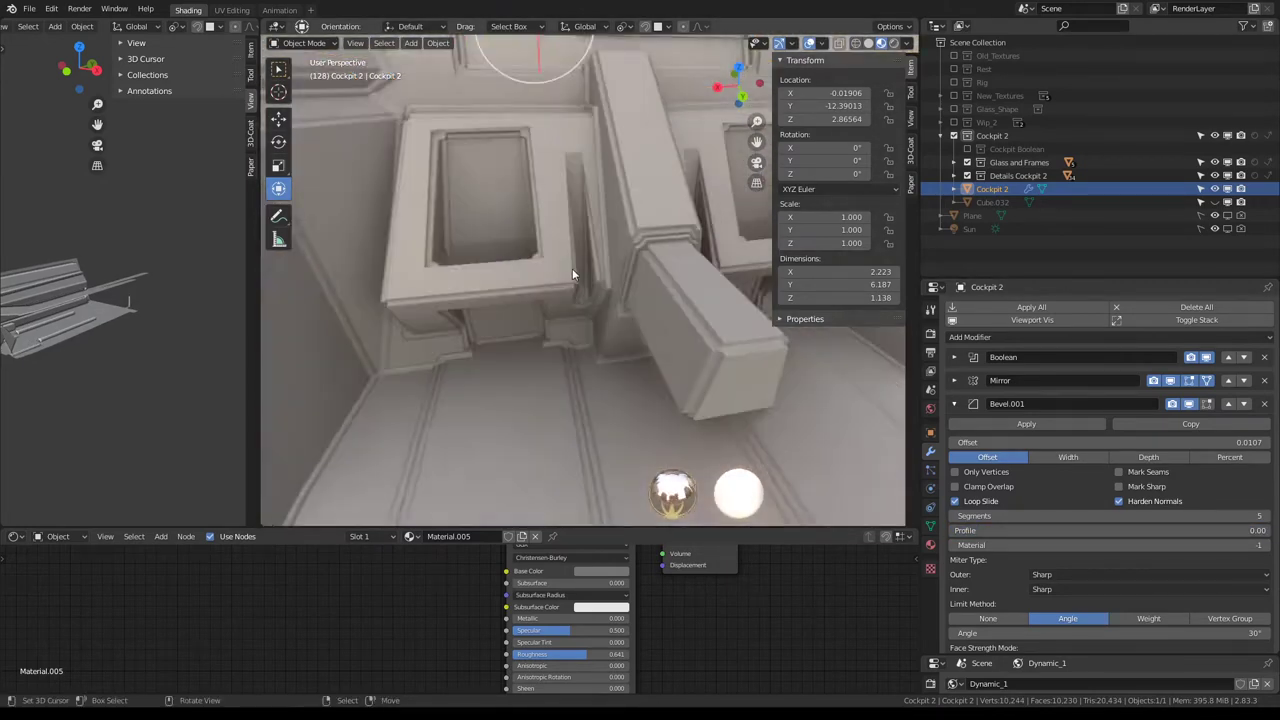
scroll(572, 268, up, 3)
drag(1068, 530, 1265, 530)
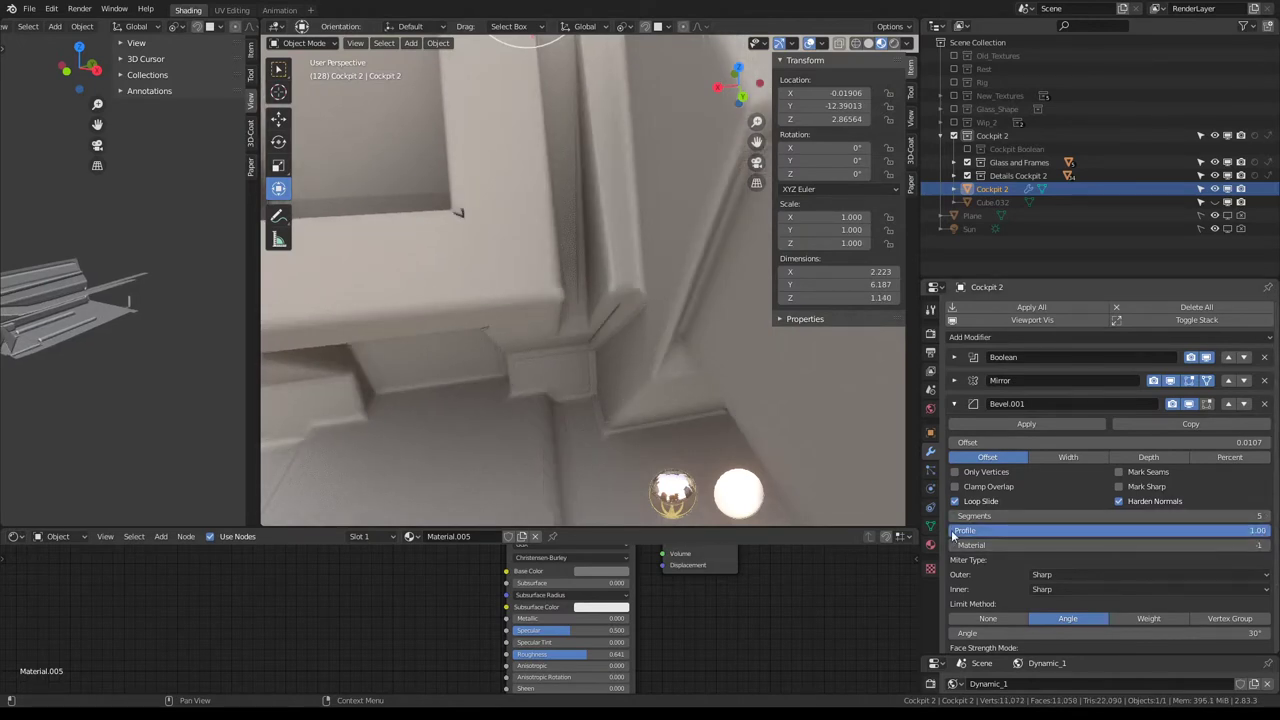
drag(1258, 530, 1228, 531)
click(1228, 531)
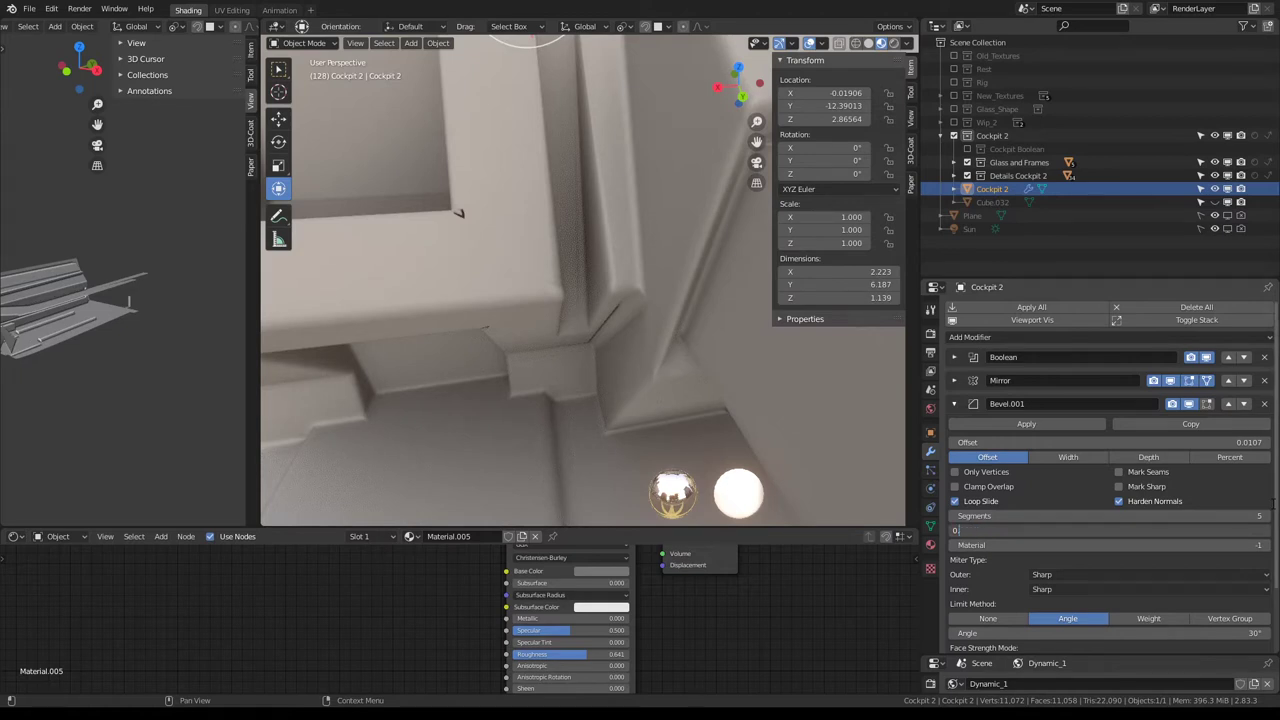
text(.5)
key(Return)
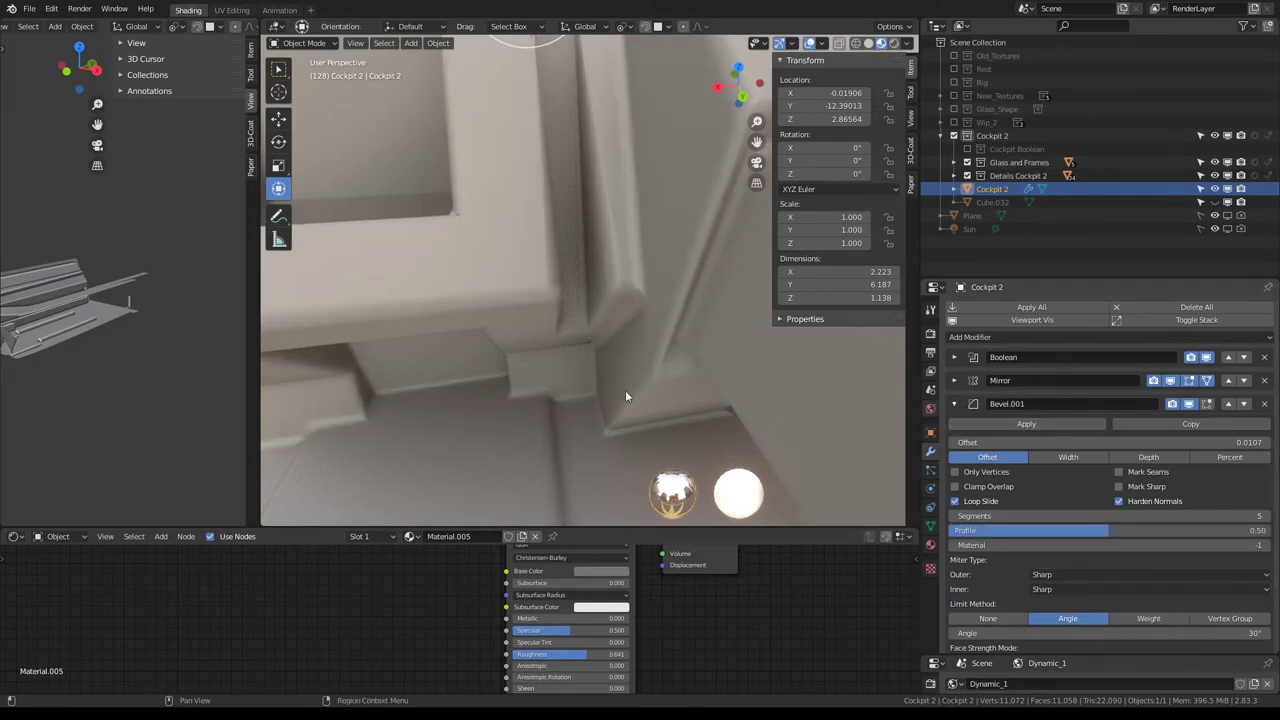
middle_drag(625, 396, 700, 405)
Test Clamp Overlap, leave it off, and set the bevel offset to 0.0080.
click(954, 405)
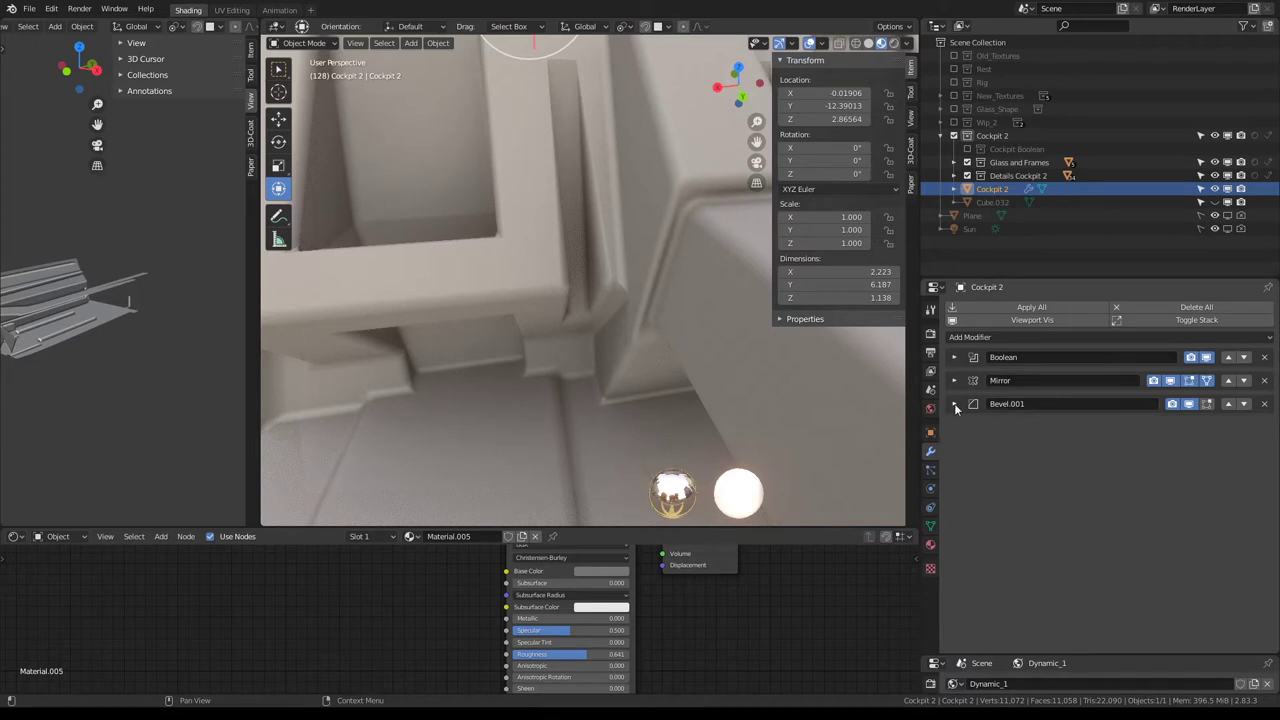
click(954, 405)
click(956, 487)
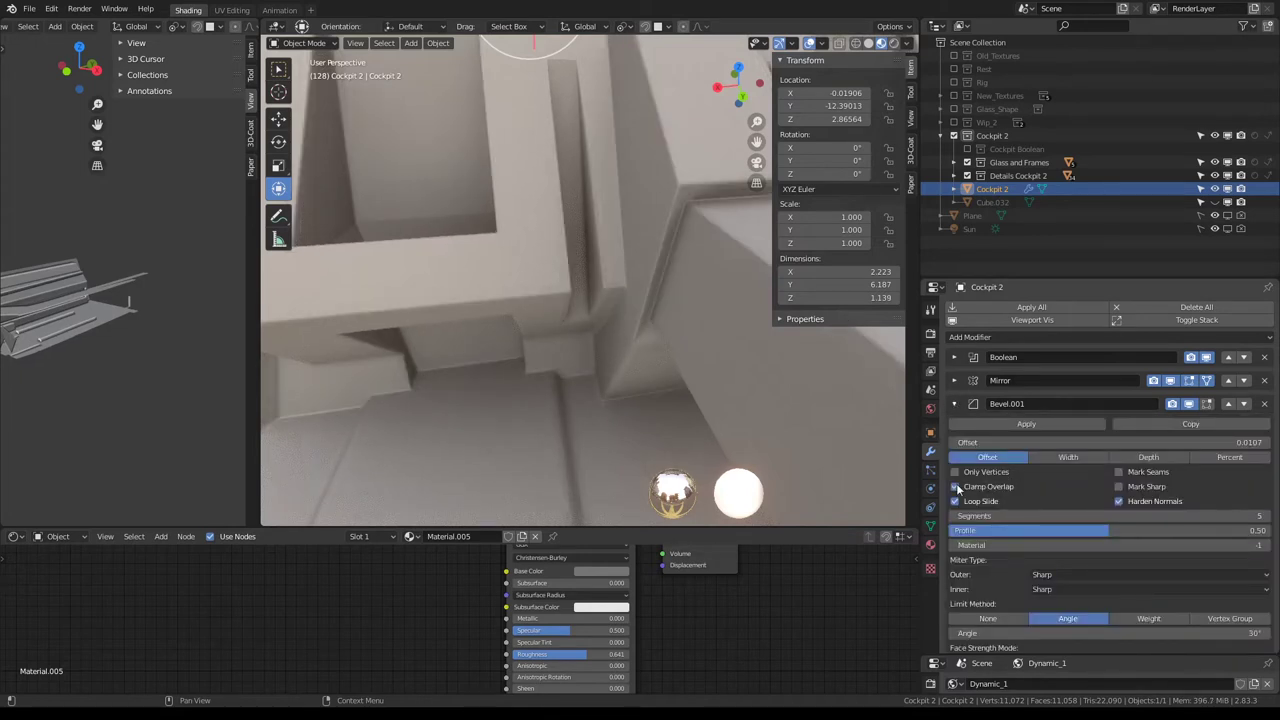
click(956, 487)
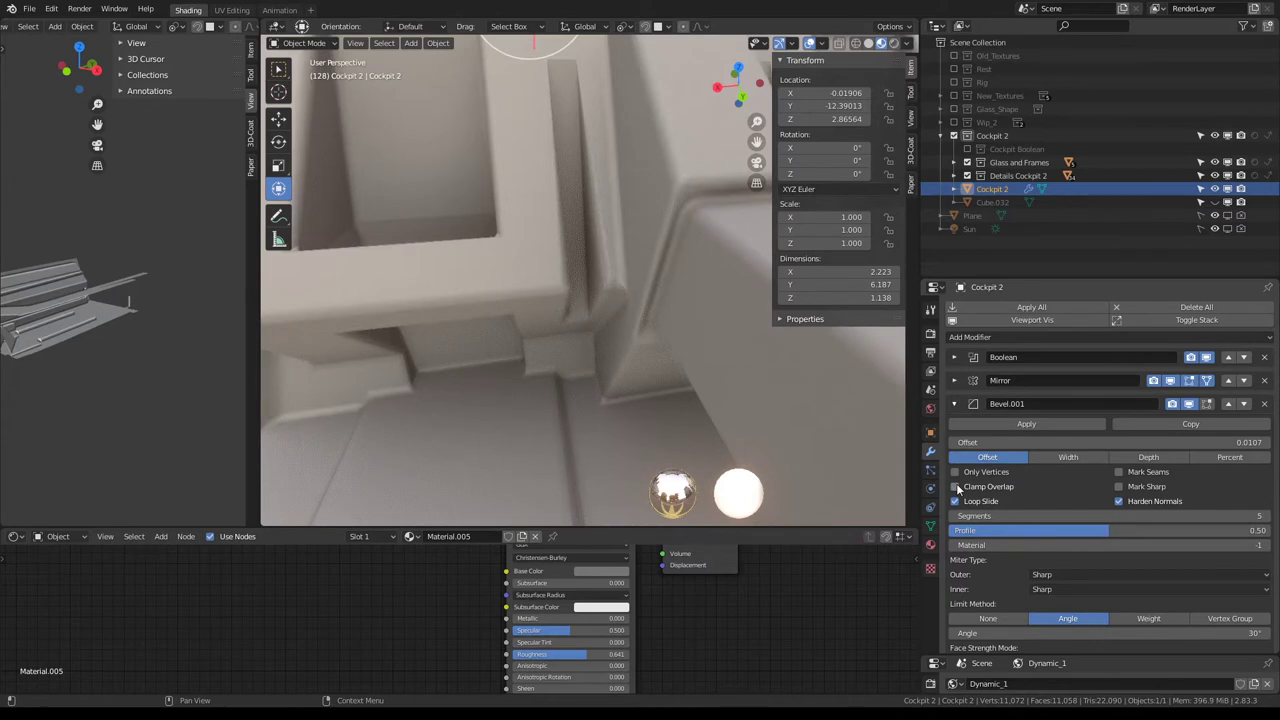
click(1180, 443)
text(0.0080)
key(Return)
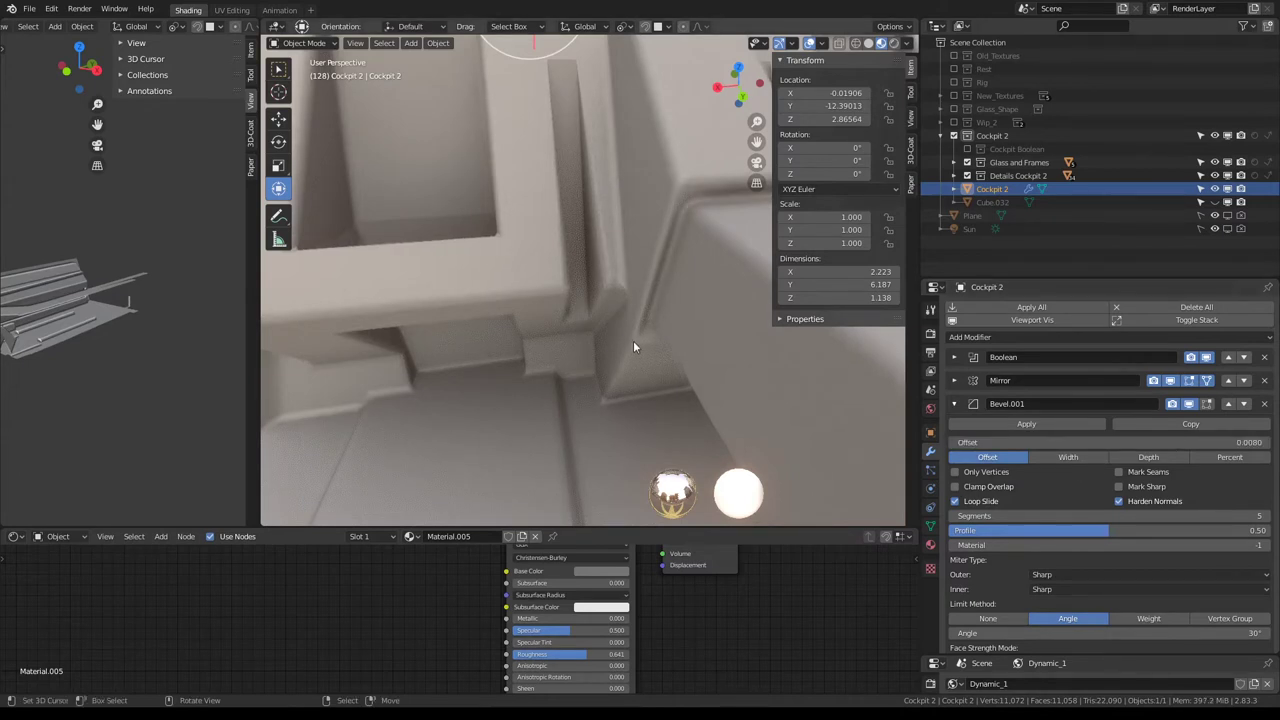
key(ctrl+space)
mouse_move(633, 347)
middle_down()
mouse_move(704, 387)
mouse_move(703, 292)
mouse_move(611, 303)
middle_up()
Enter Edit Mode on the cockpit and switch to edge selection.
scroll(680, 317, up, 5)
key(Tab)
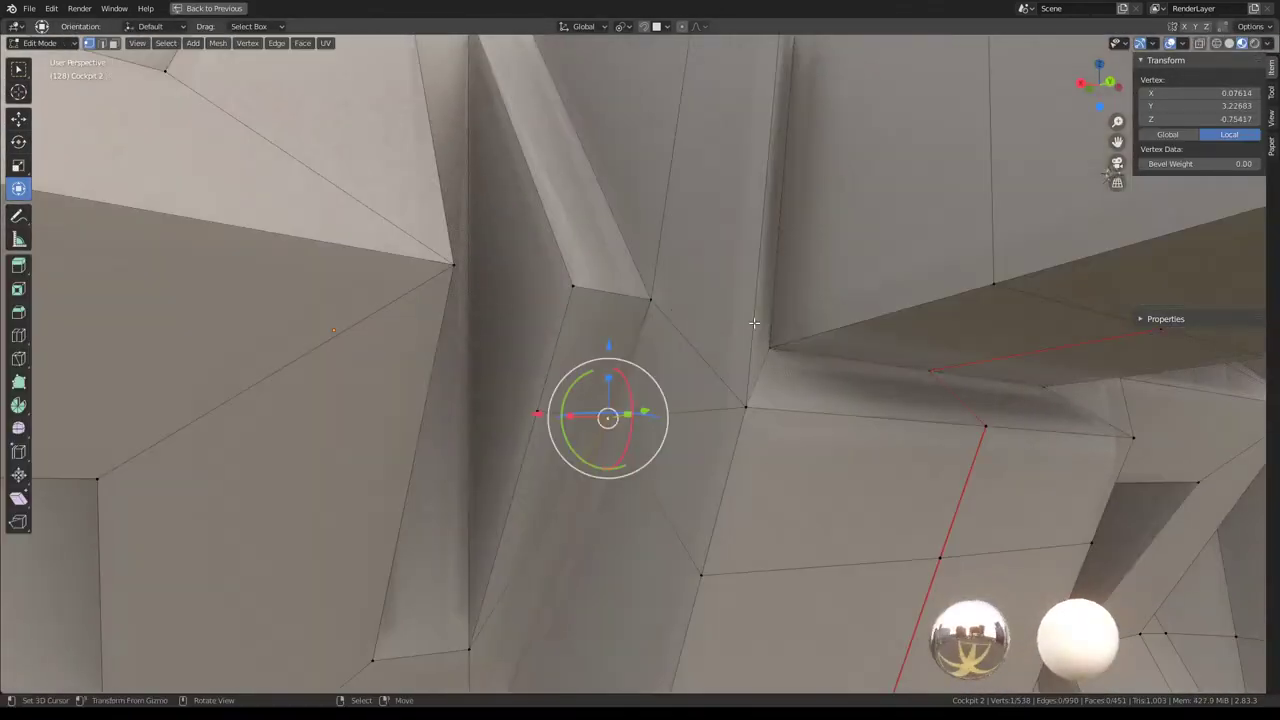
scroll(754, 323, down, 4)
mouse_move(754, 323)
middle_down()
mouse_move(614, 305)
mouse_move(590, 352)
middle_up()
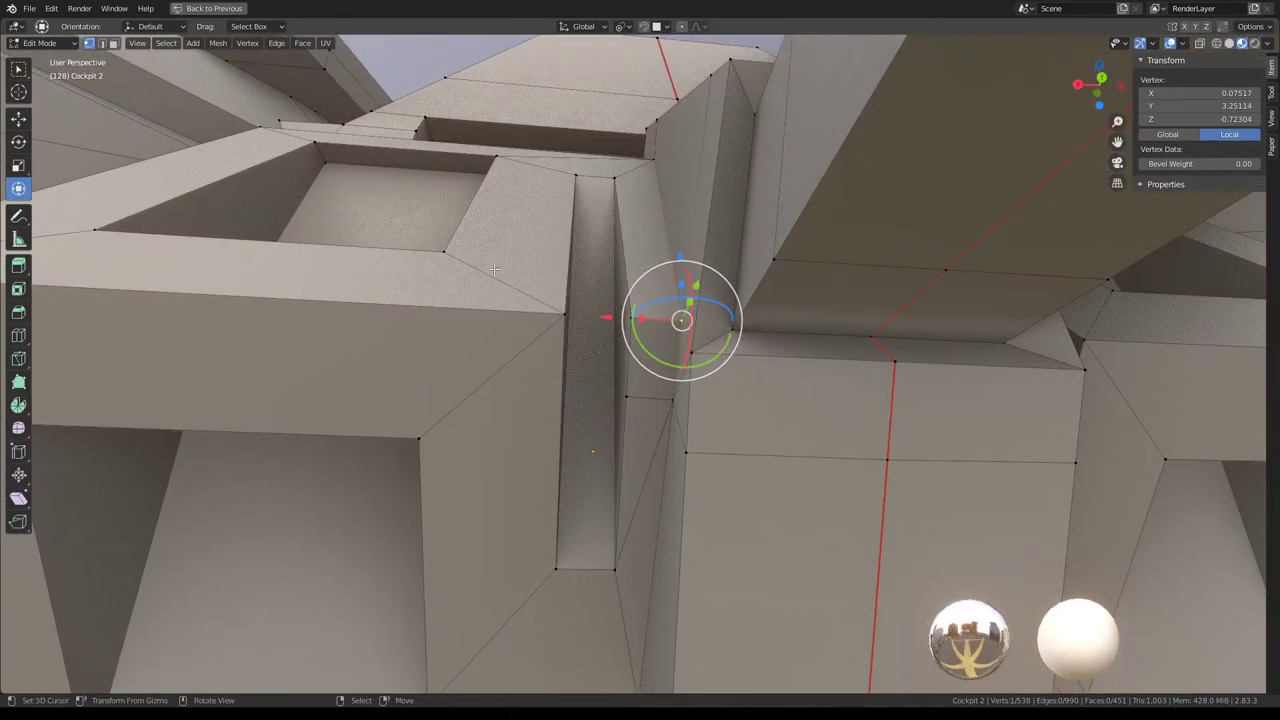
click(102, 44)
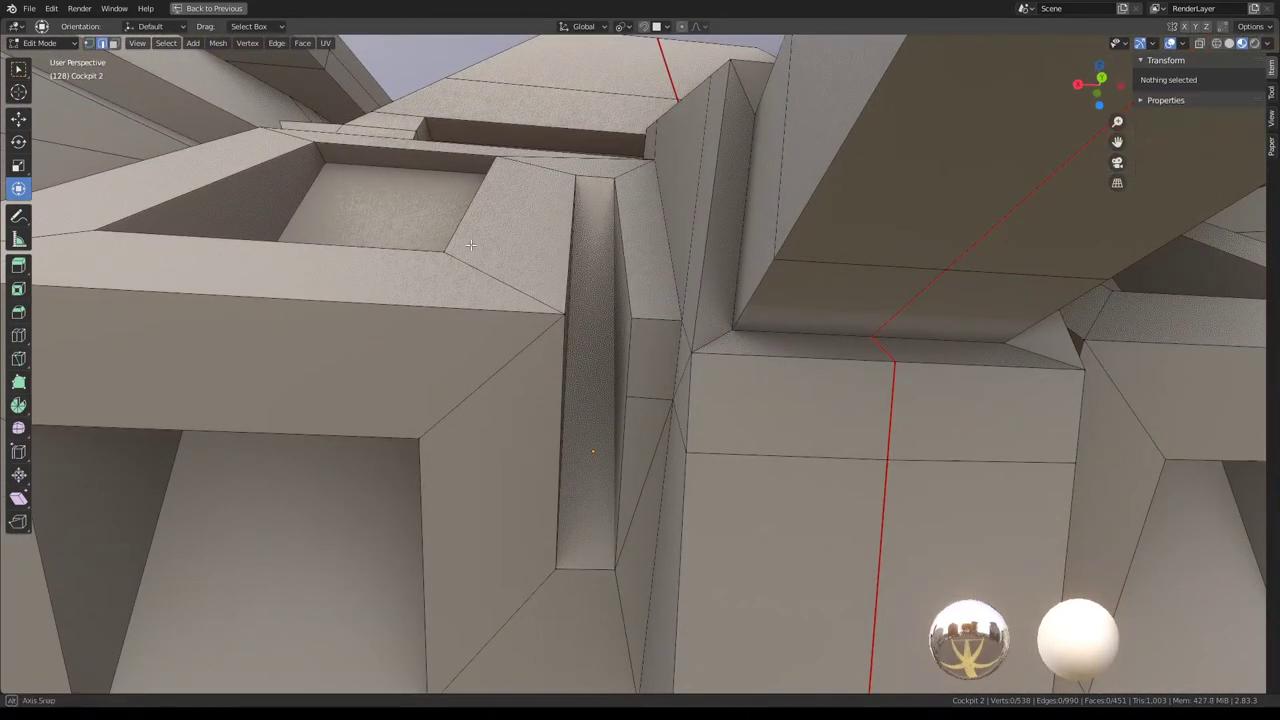
middle_drag(580, 330, 537, 320)
Select the crevice wall's edges and subdivide them.
click(537, 320)
click(551, 372)
middle_drag(551, 372, 600, 300)
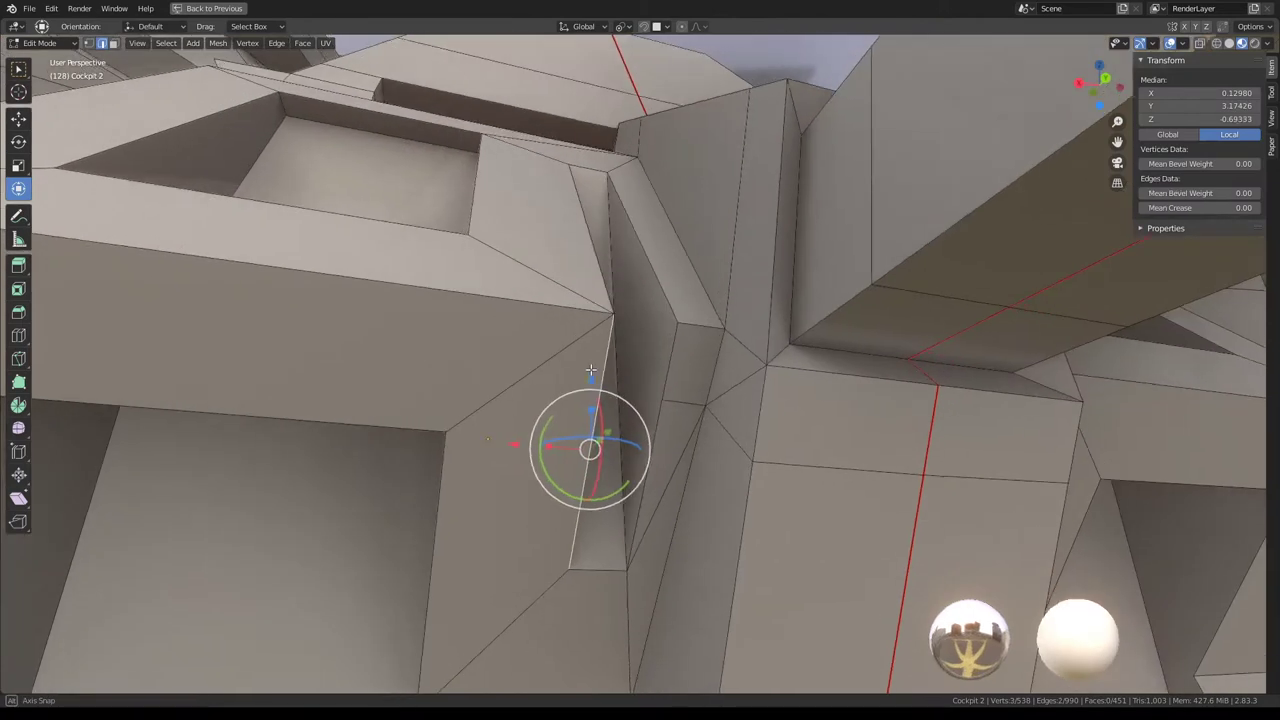
shift+click(600, 250)
right_click(722, 346)
click(722, 357)
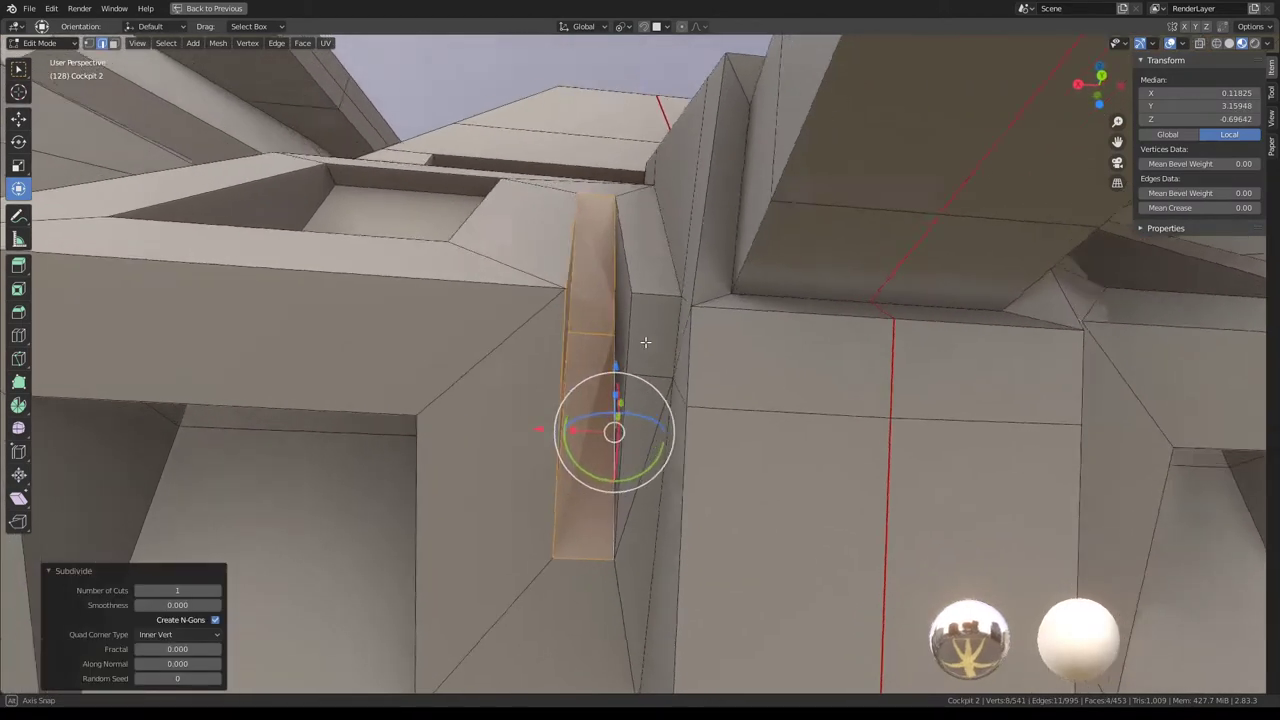
Edge-slide the new crevice edge into place.
mouse_move(722, 357)
middle_down()
mouse_move(603, 346)
mouse_move(626, 332)
middle_up()
click(603, 346)
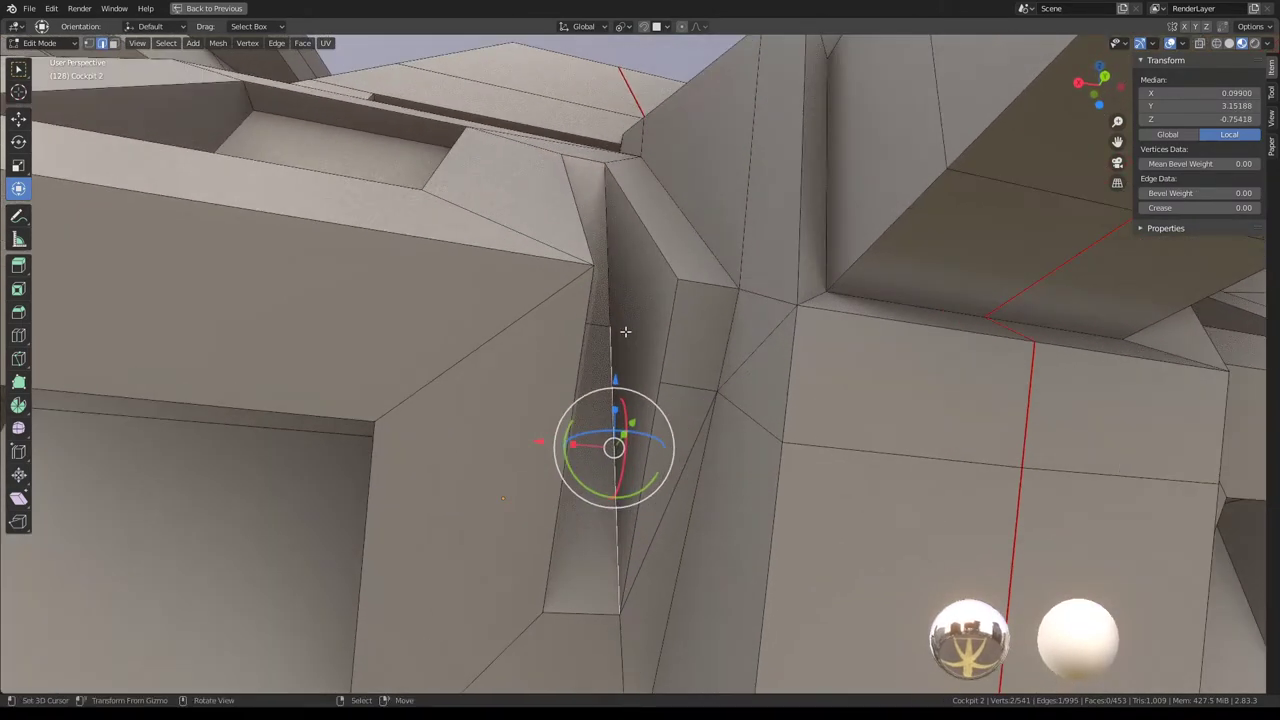
click(605, 320)
key(g)
key(g)
click(629, 380)
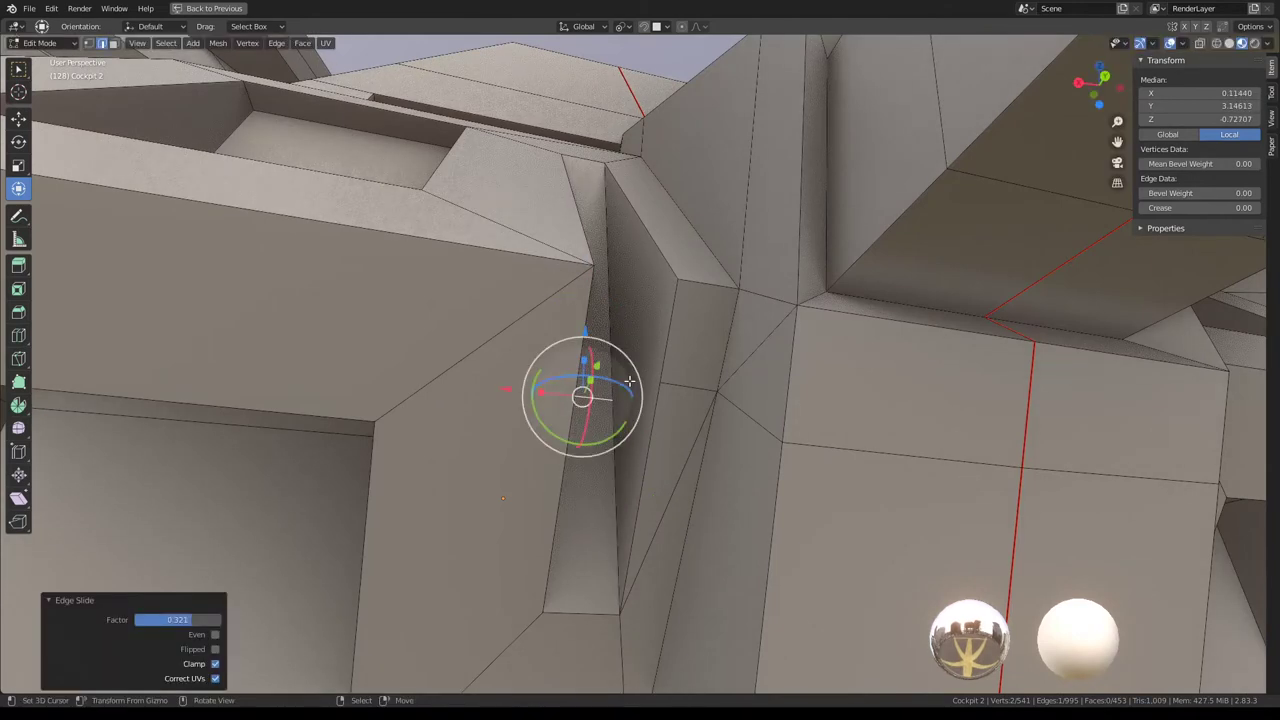
Knife-cut connecting edges from the crevice across the neighbouring panels.
key(k)
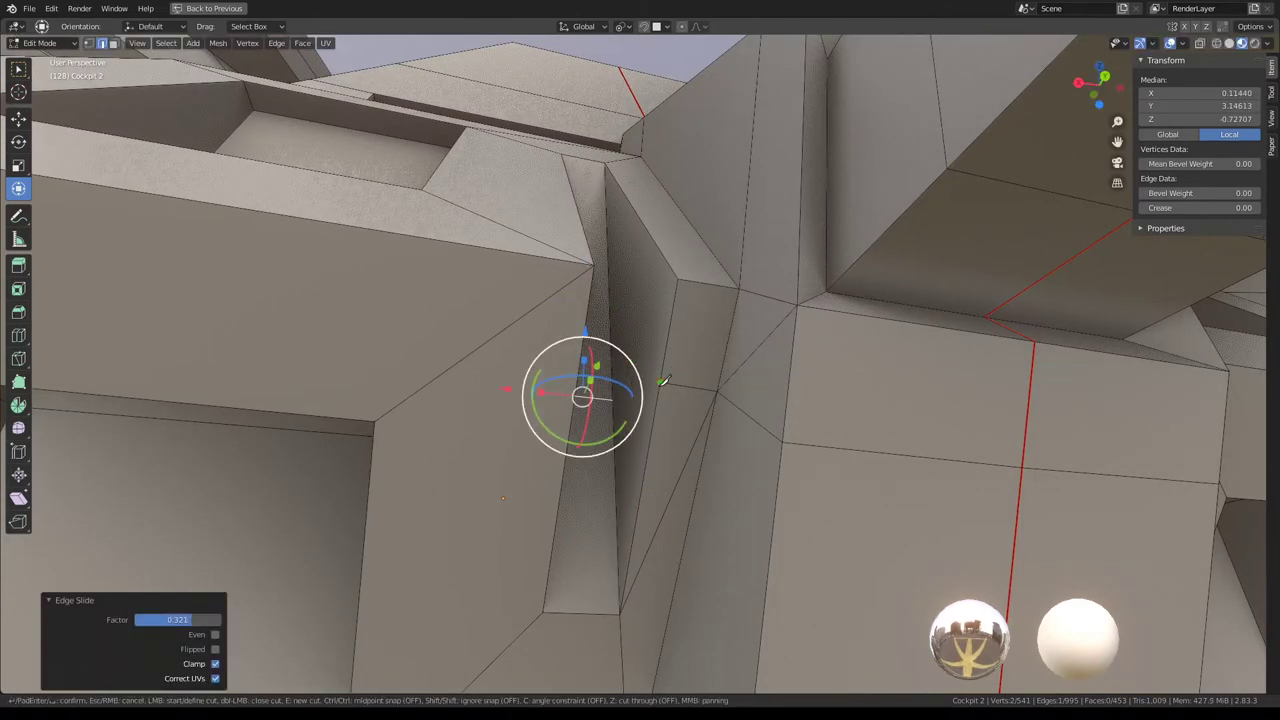
key(Return)
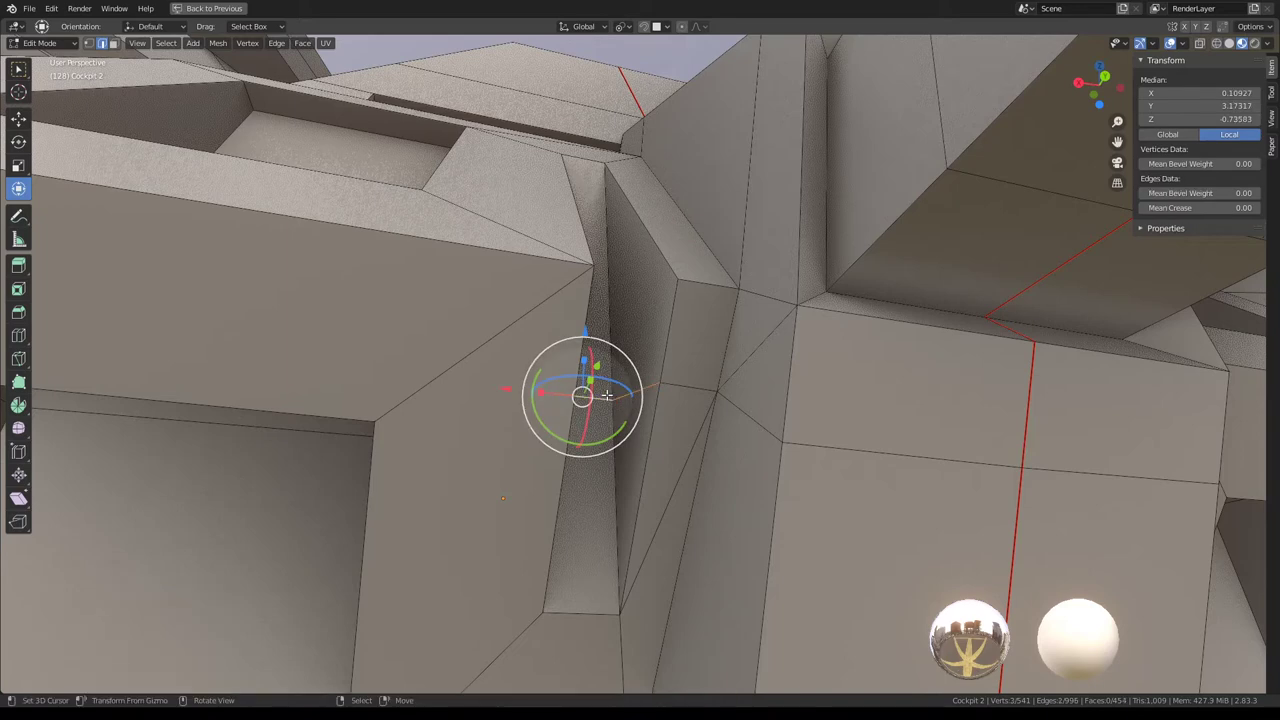
key(k)
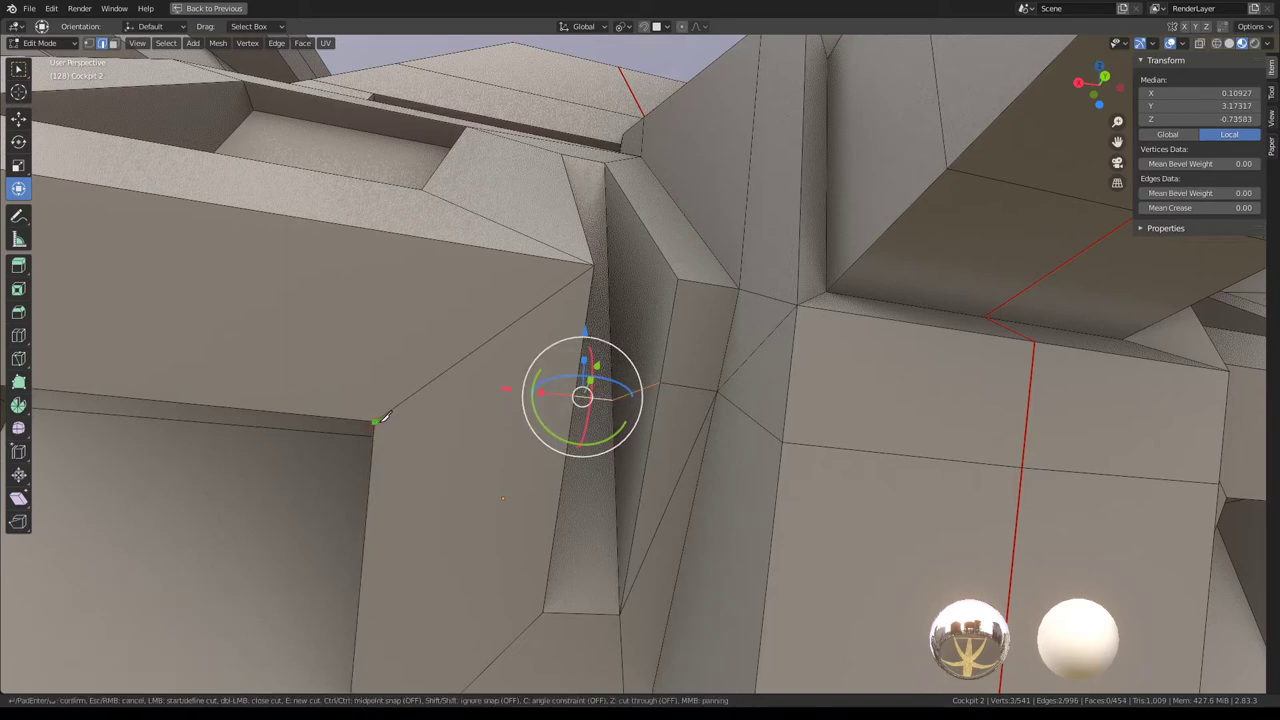
mouse_move(453, 415)
middle_down()
mouse_move(429, 414)
mouse_move(495, 432)
middle_up()
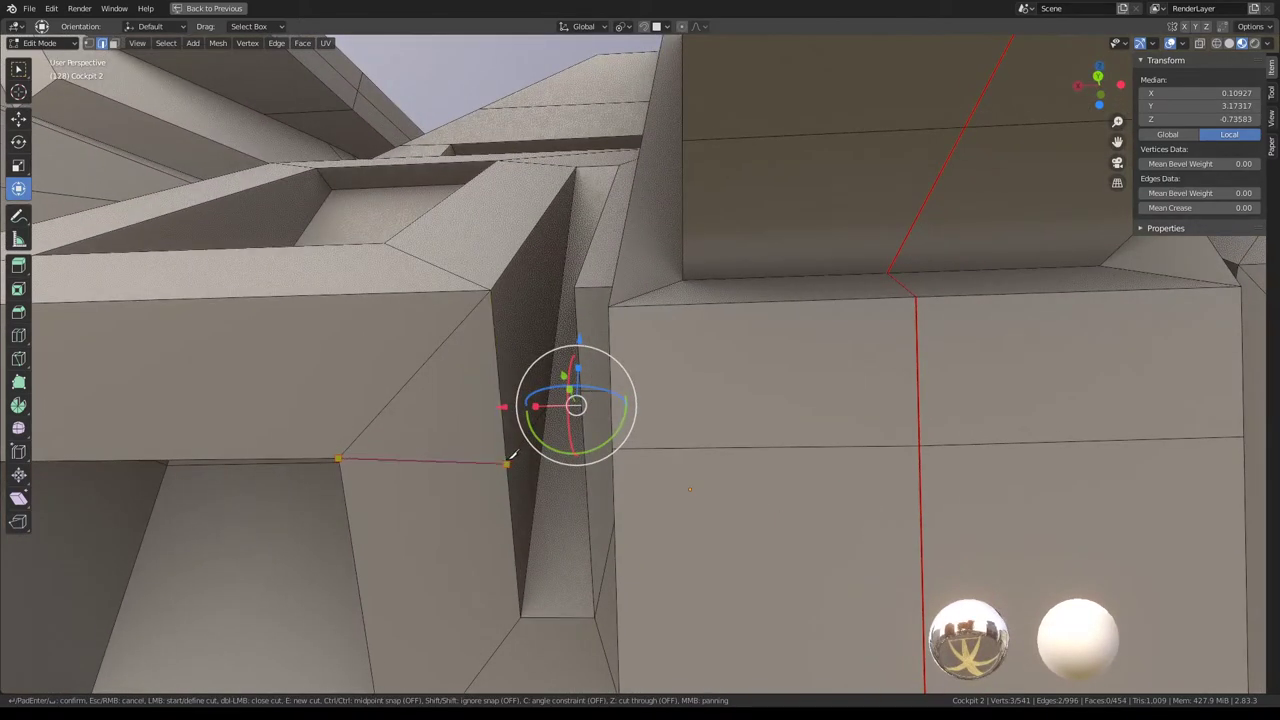
click(512, 455)
key(Return)
middle_drag(363, 386, 420, 370)
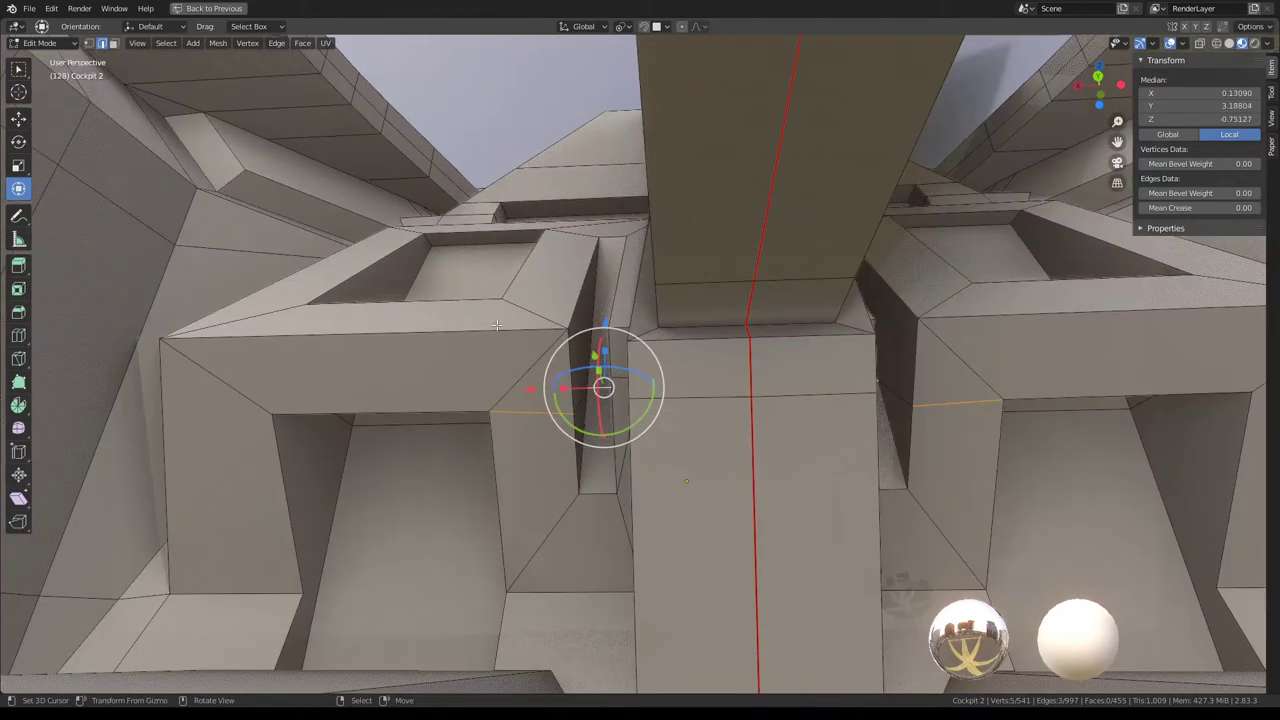
middle_drag(497, 326, 520, 330)
key(k)
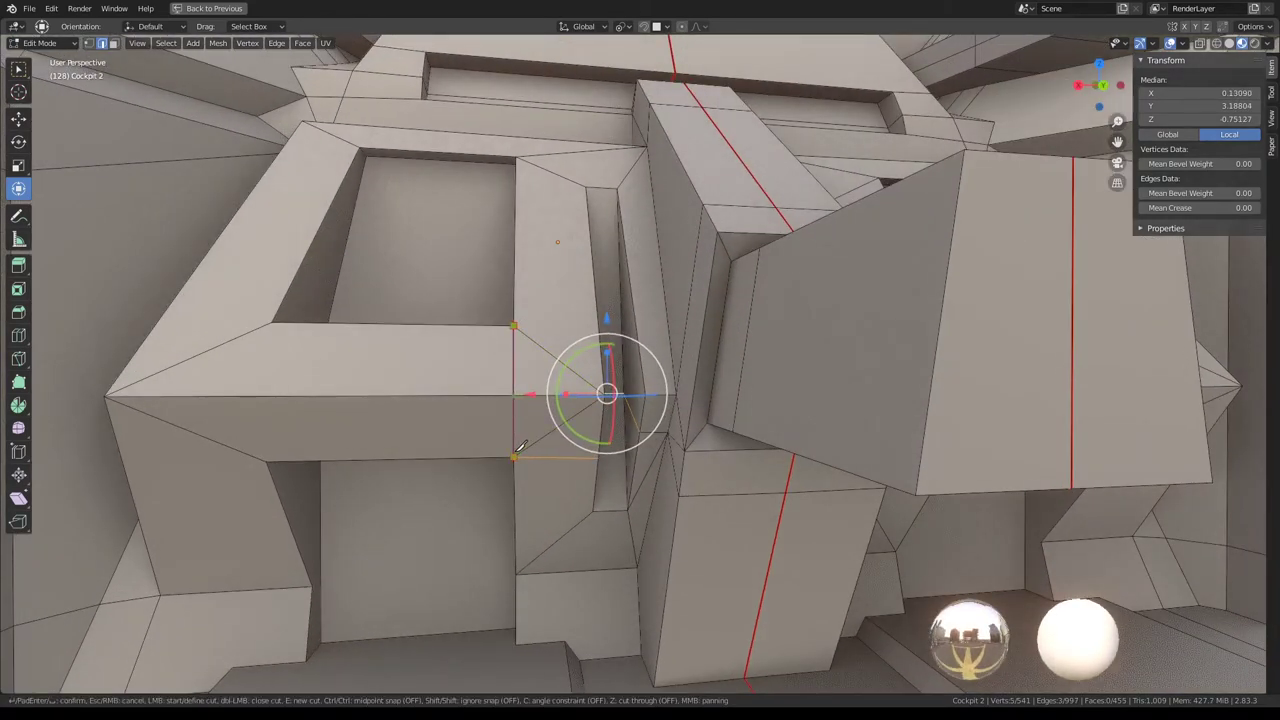
key(Return)
Edge-slide two crevice edges to new positions.
mouse_move(545, 412)
middle_down()
mouse_move(670, 298)
mouse_move(440, 365)
mouse_move(580, 408)
mouse_move(641, 365)
middle_up()
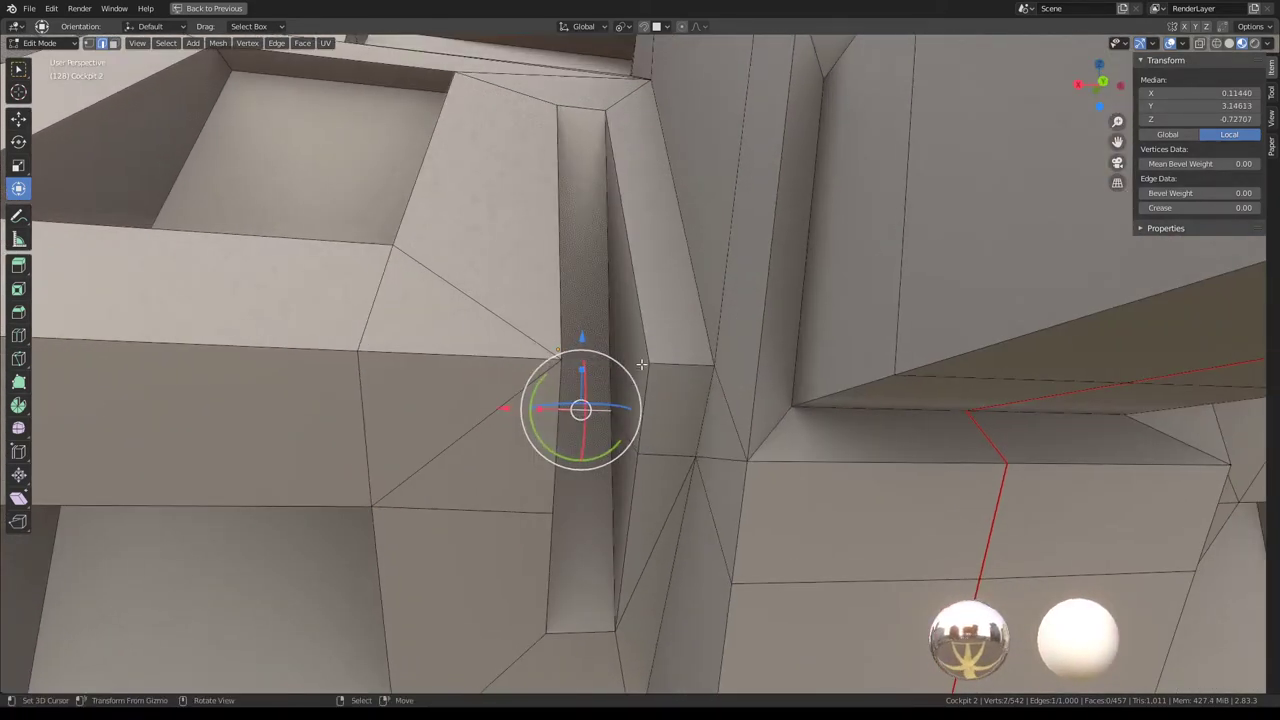
key(g)
key(g)
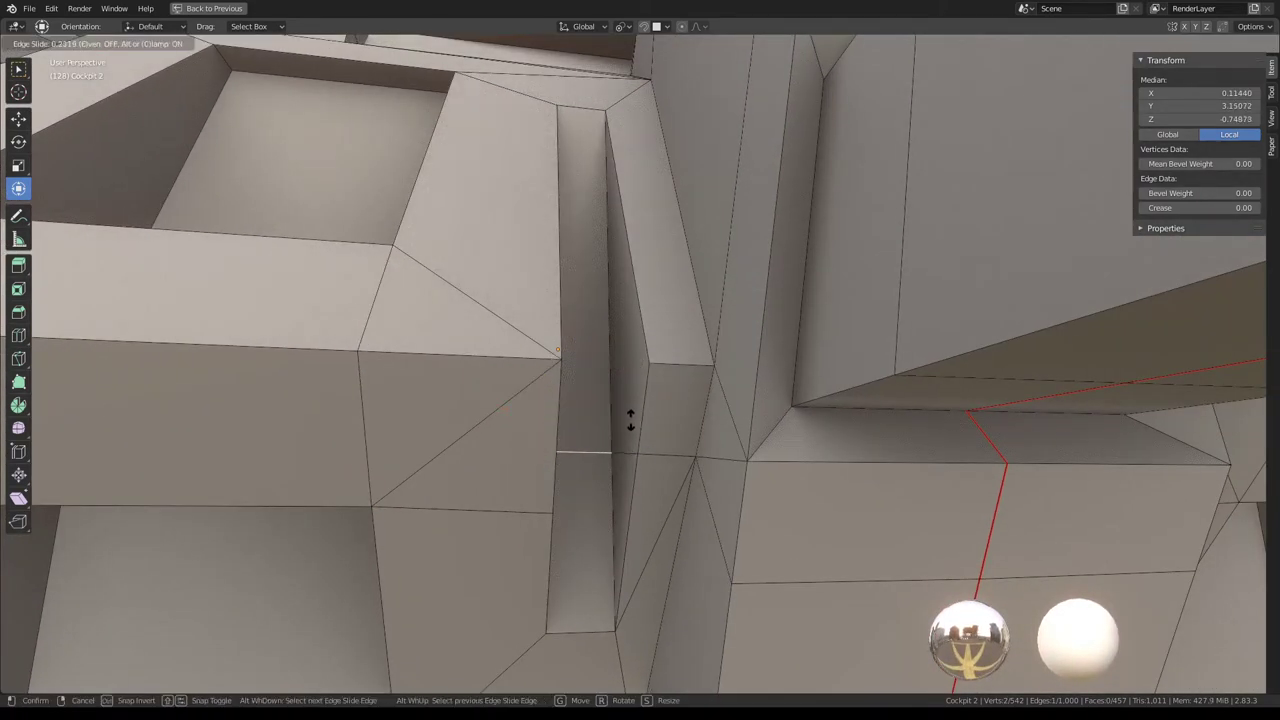
click(630, 422)
mouse_move(630, 422)
middle_down()
mouse_move(720, 266)
mouse_move(704, 265)
mouse_move(766, 223)
middle_up()
click(860, 200)
key(g)
key(g)
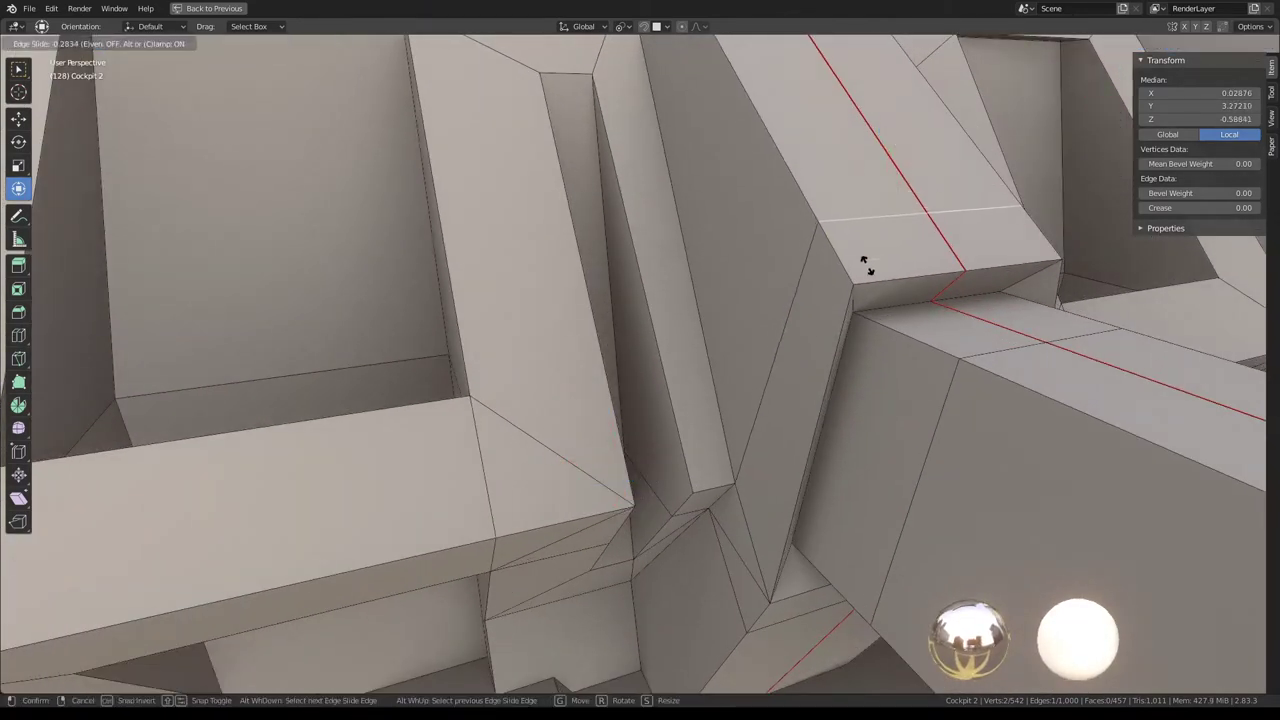
click(850, 290)
Subdivide the row of vertical crevice edges via Quick Favorites, then select the crevice's vertical edge strip.
mouse_move(538, 340)
middle_down()
mouse_move(512, 331)
mouse_move(608, 336)
mouse_move(540, 334)
mouse_move(683, 296)
mouse_move(740, 245)
middle_up()
alt+click(575, 338)
click(538, 334)
shift+click(683, 296)
shift+click(735, 250)
key(q)
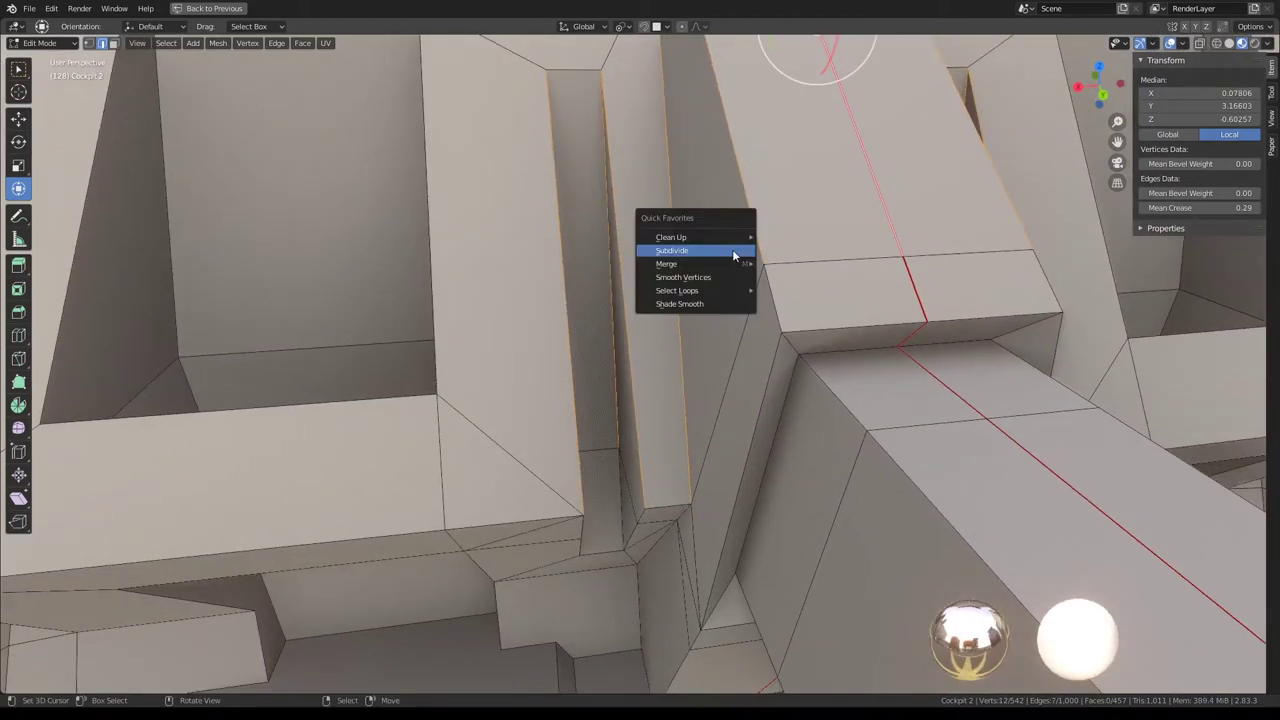
click(735, 252)
alt+click(695, 175)
mouse_move(695, 175)
middle_down()
mouse_move(606, 263)
mouse_move(606, 191)
mouse_move(491, 243)
mouse_move(637, 133)
mouse_move(690, 206)
middle_up()
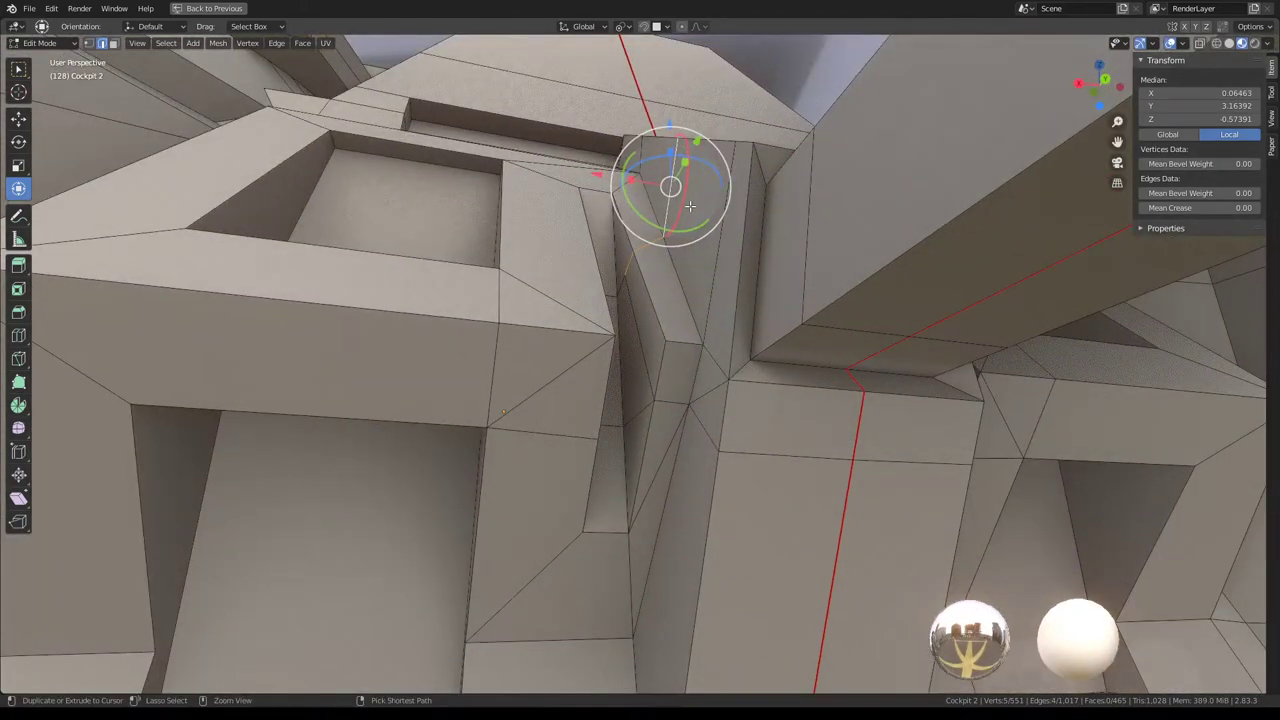
ctrl+click(690, 206)
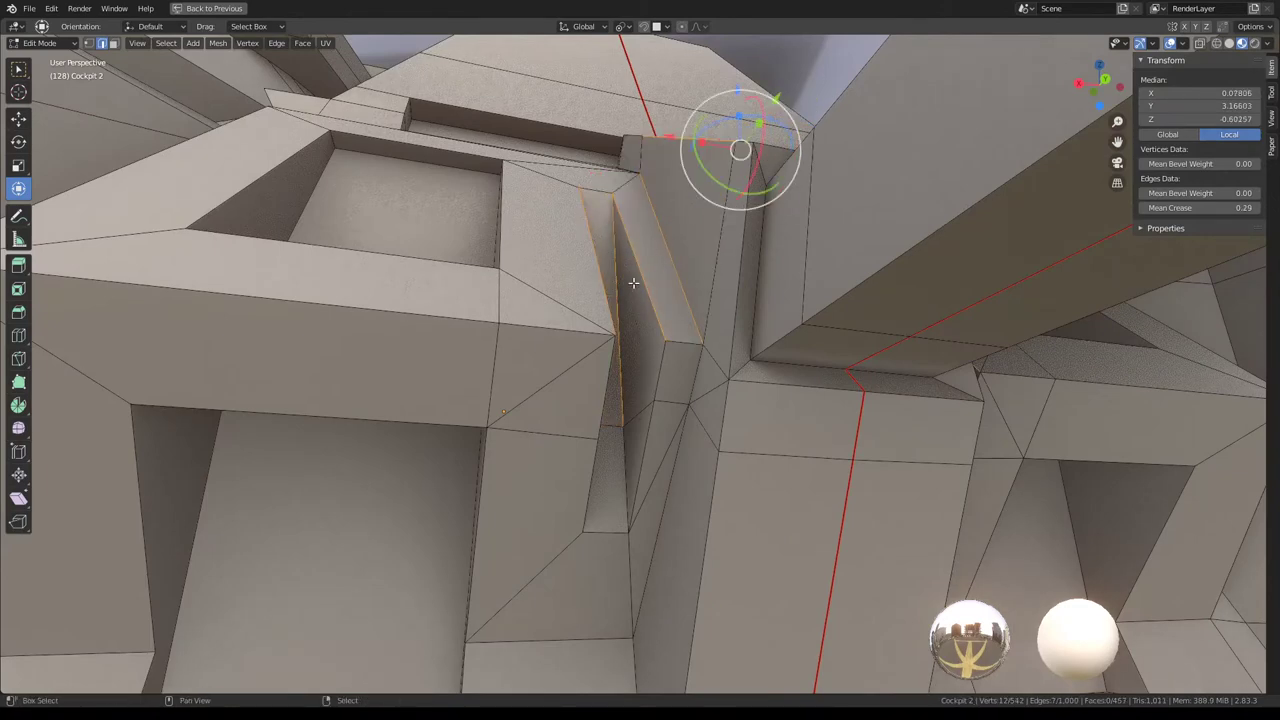
Knife-cut new edges from the crevice across the neighbouring walls.
middle_drag(636, 213, 620, 288)
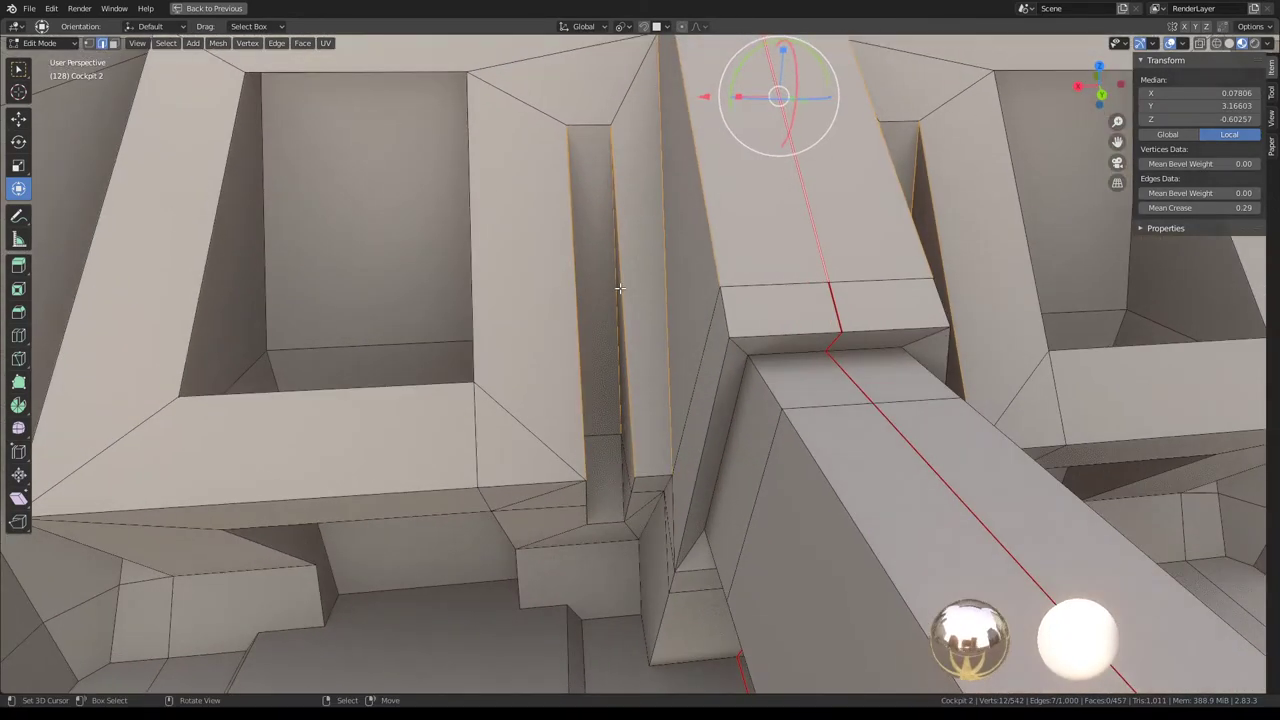
key(k)
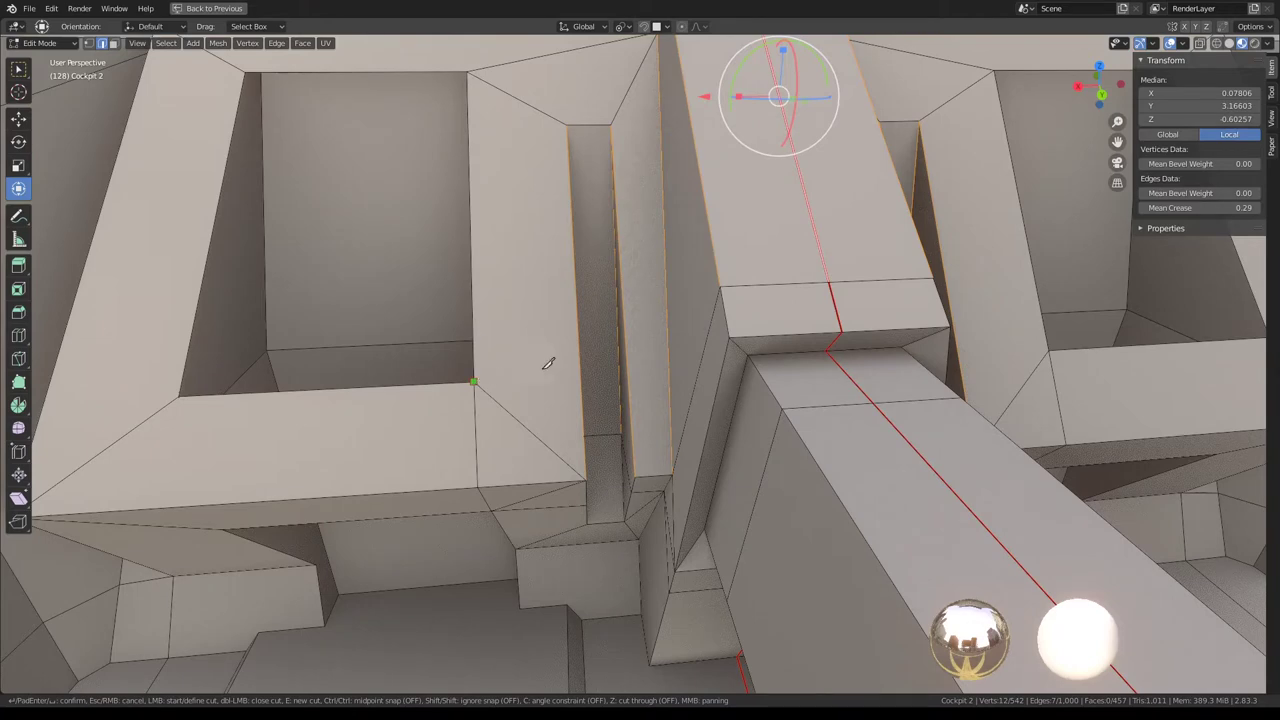
click(548, 363)
middle_drag(548, 363, 618, 349)
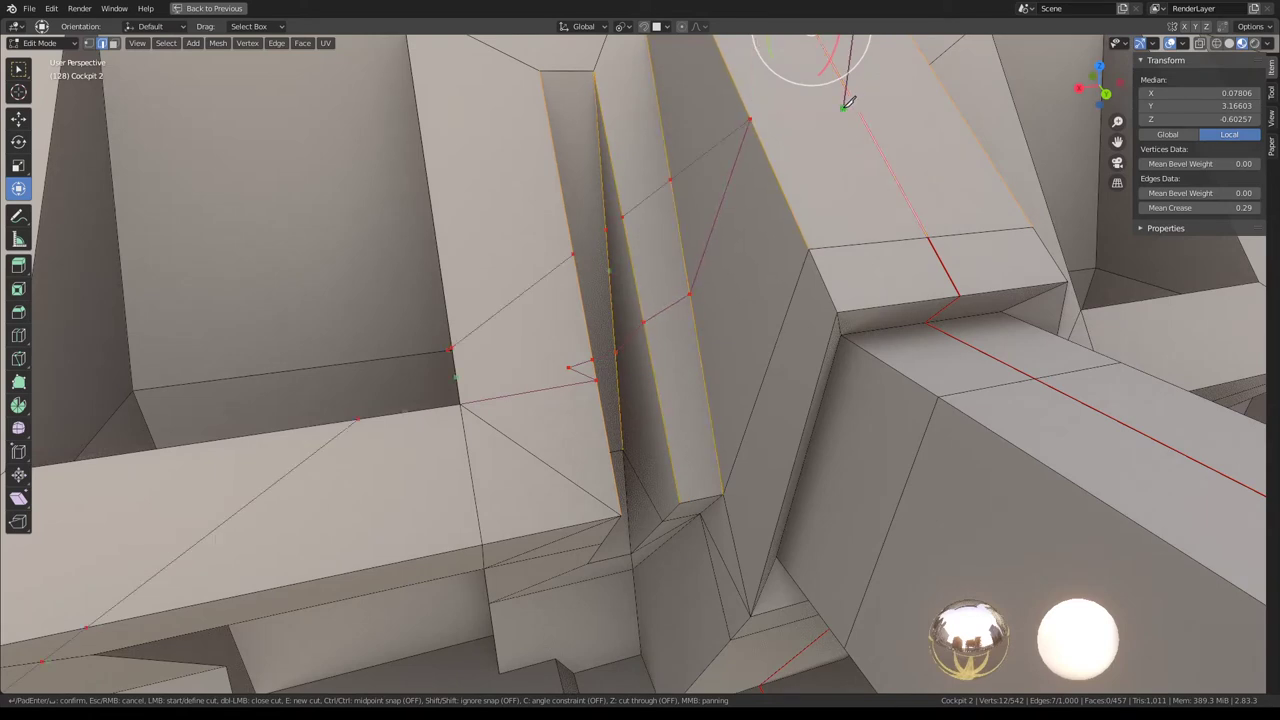
key(Escape)
key(k)
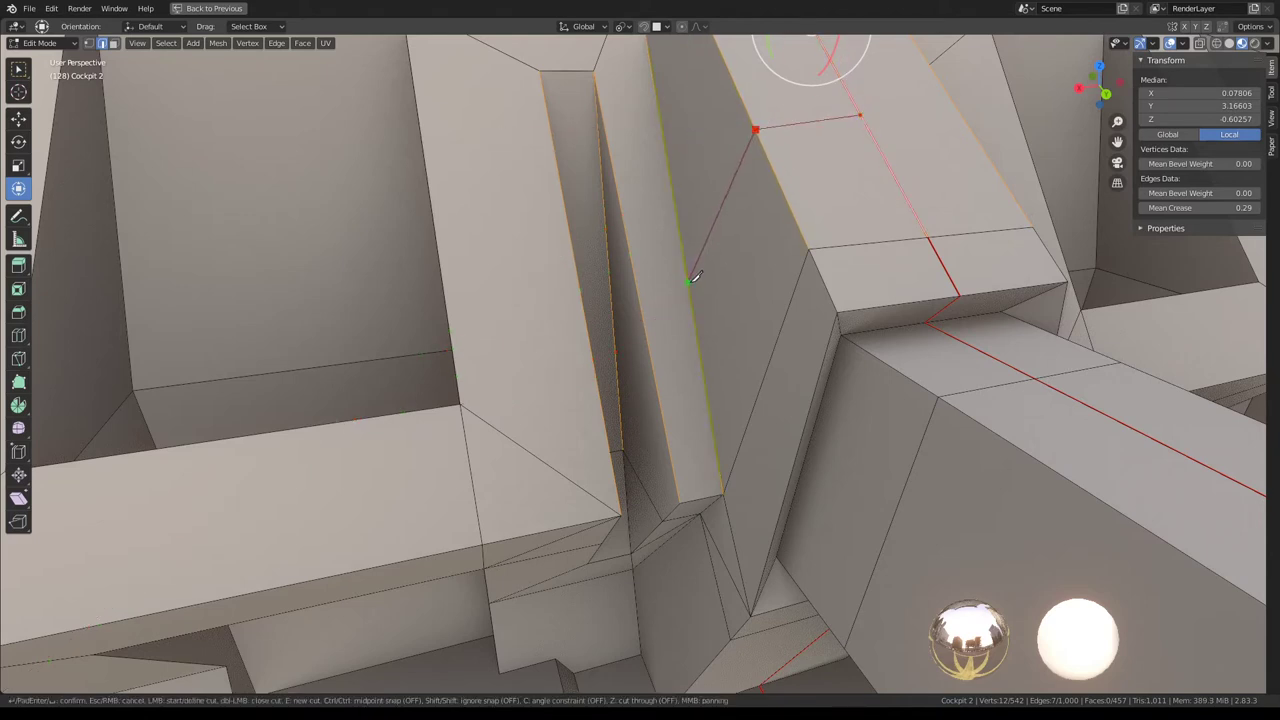
middle_drag(640, 333, 592, 343)
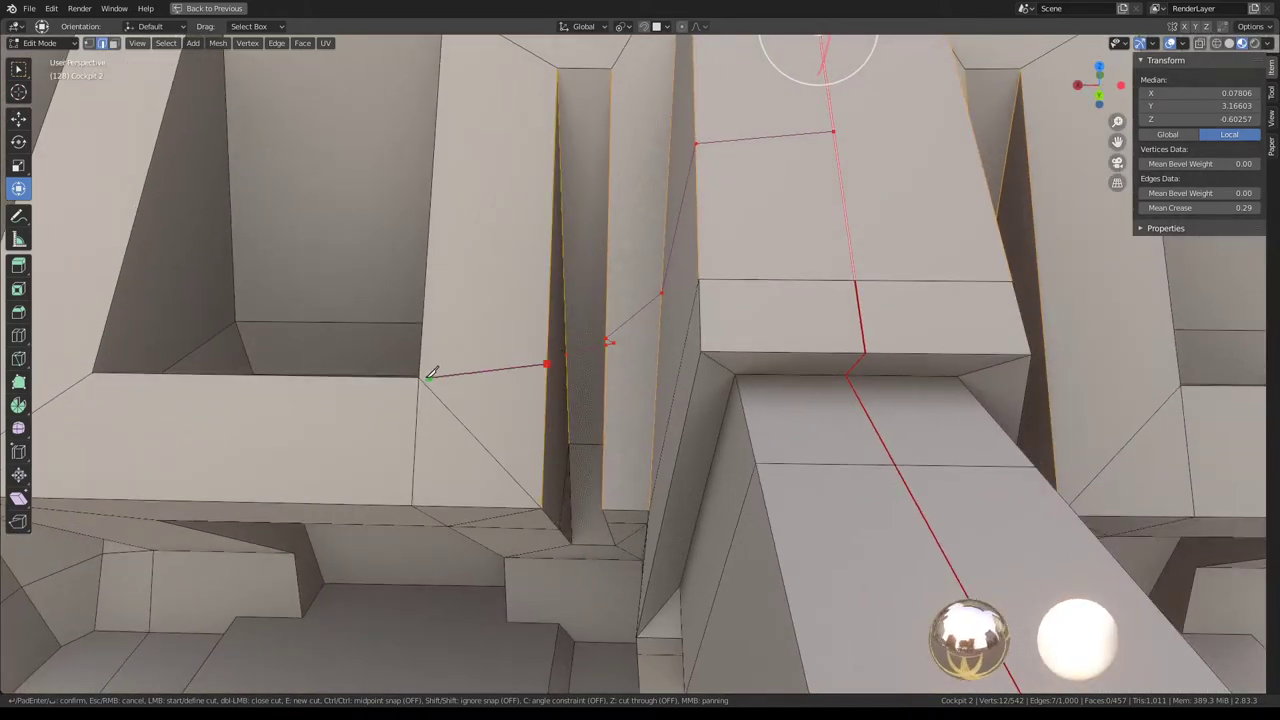
key(Return)
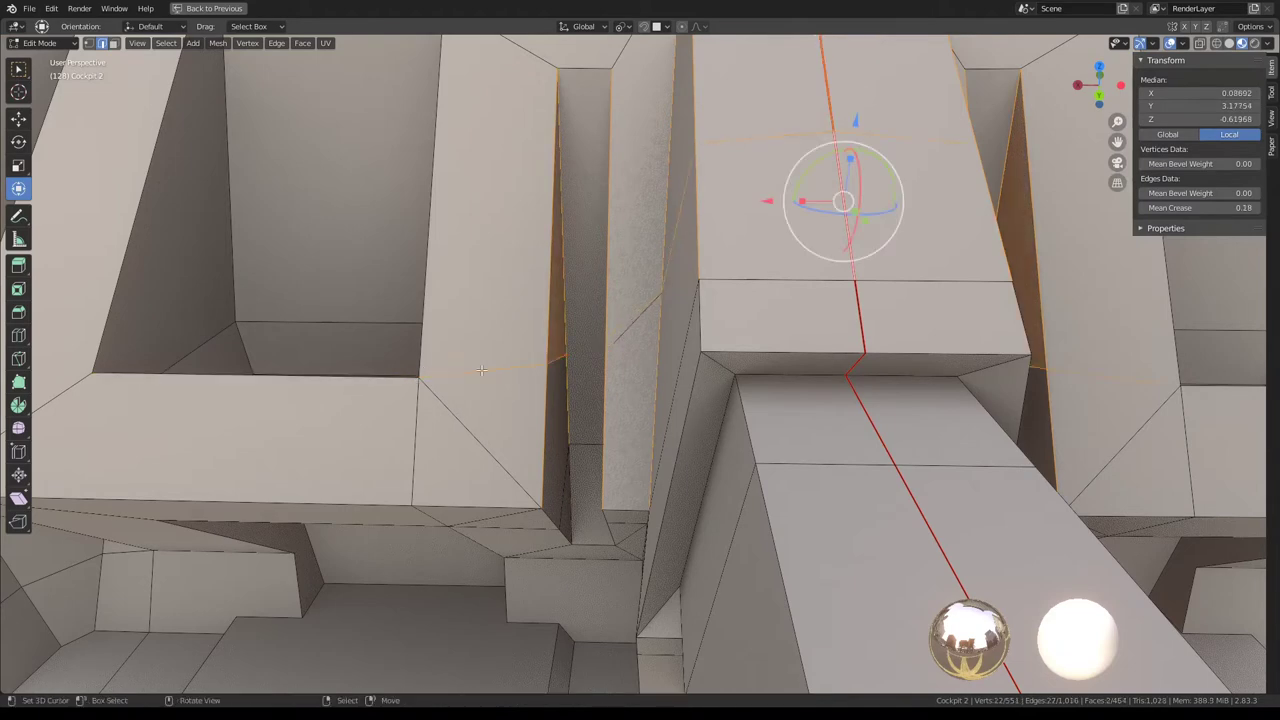
Try sliding the thin-wall edge, then select the entire mesh.
middle_drag(481, 370, 600, 350)
scroll(650, 340, up, 5)
click(668, 343)
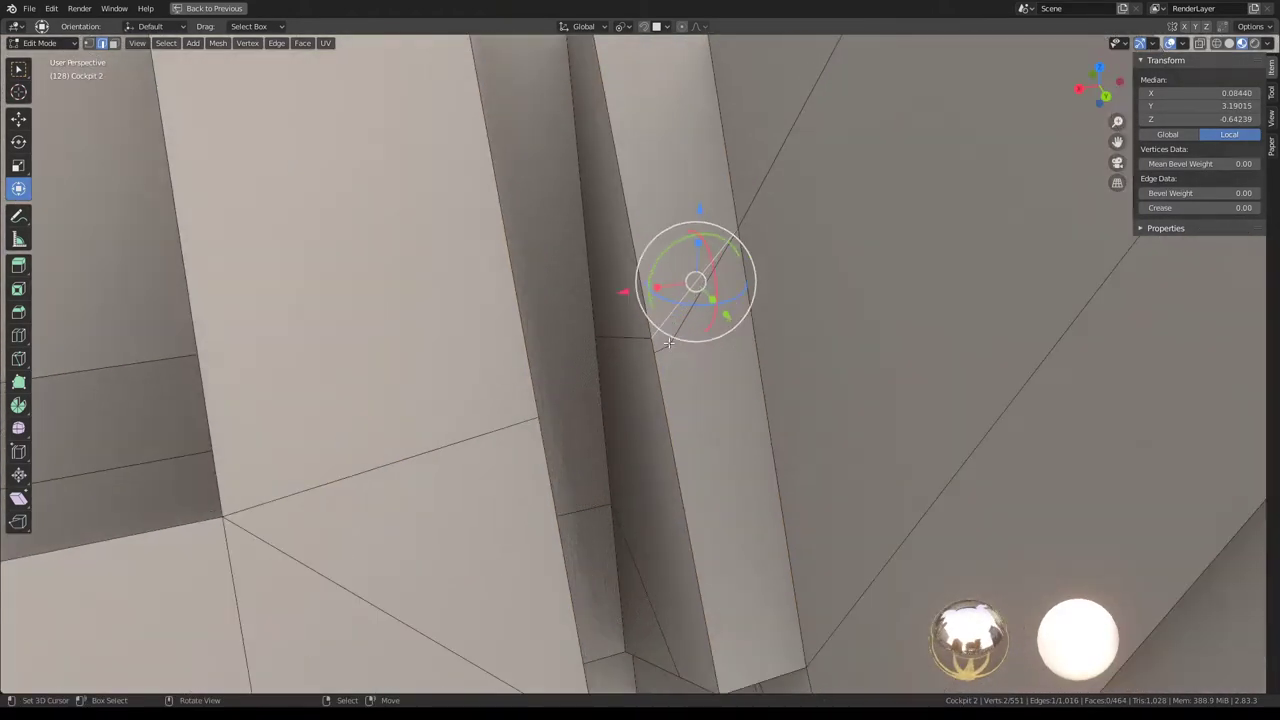
key(g)
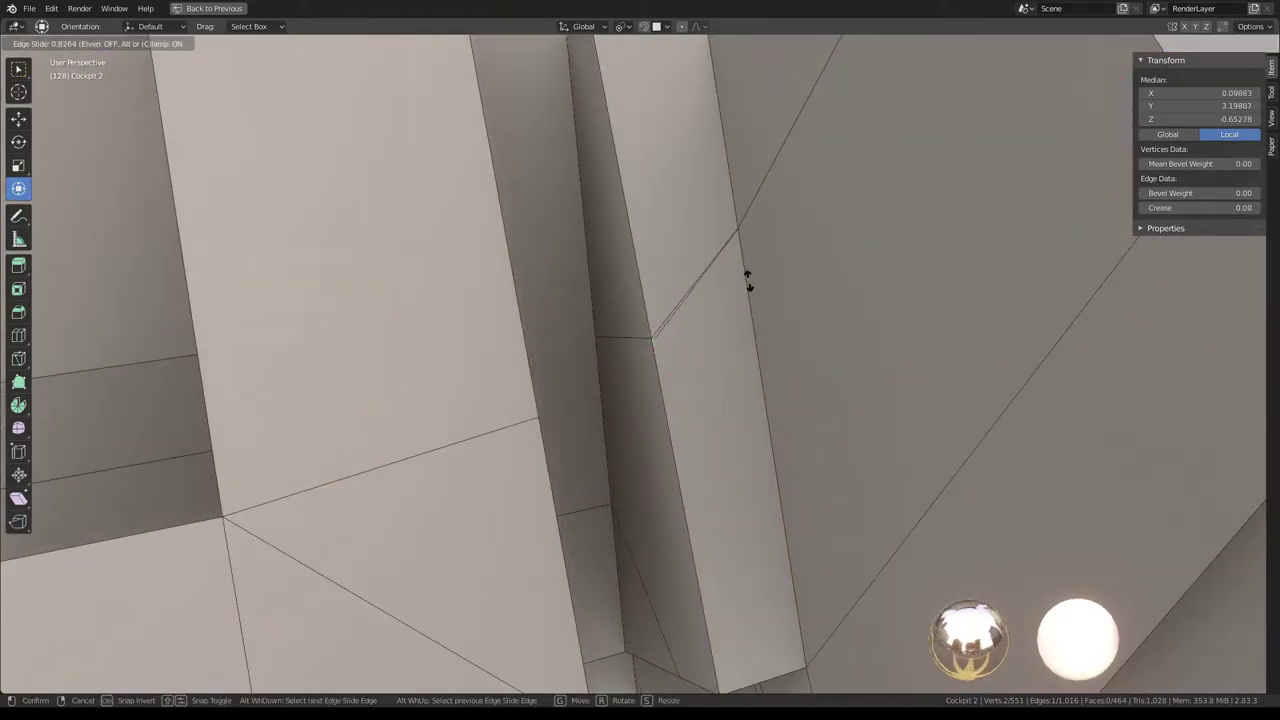
key(Escape)
key(a)
key(q)
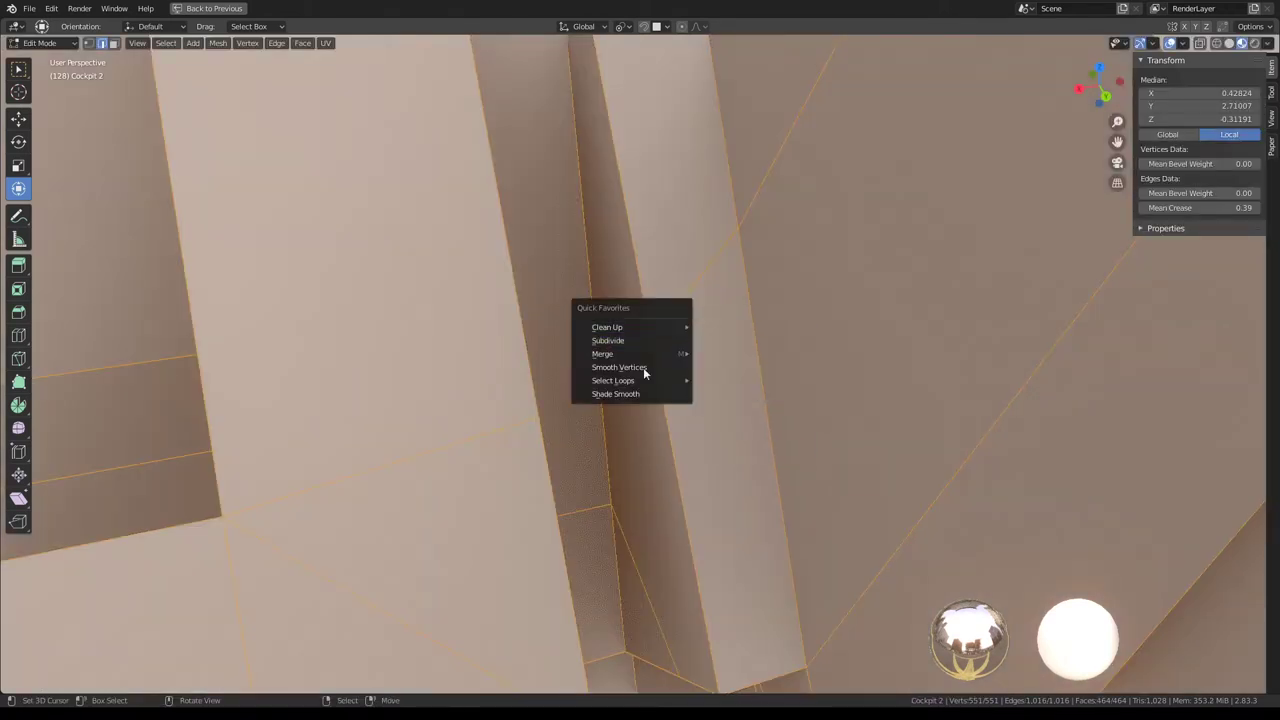
Merge nearby vertices, then knife-cut the edge in the crevice between the console panels.
click(732, 402)
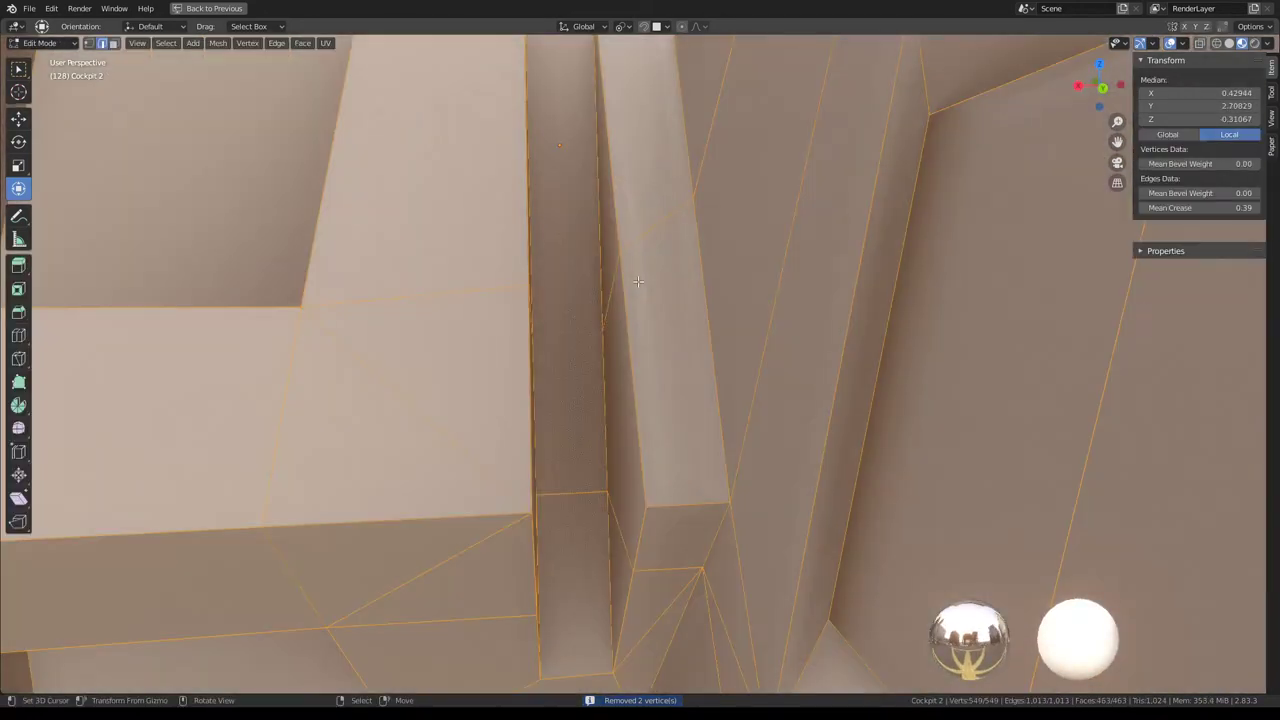
mouse_move(638, 281)
middle_down()
mouse_move(586, 340)
mouse_move(600, 351)
middle_up()
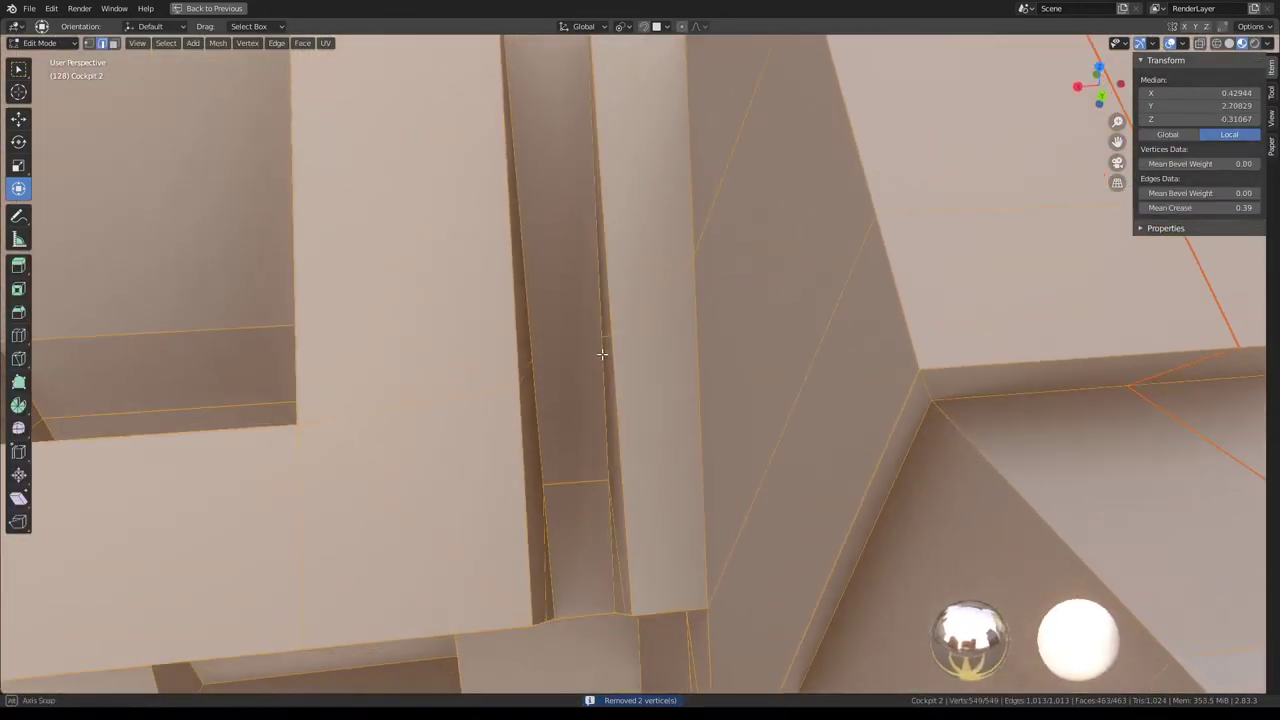
click(601, 350)
scroll(603, 352, up, 2)
key(k)
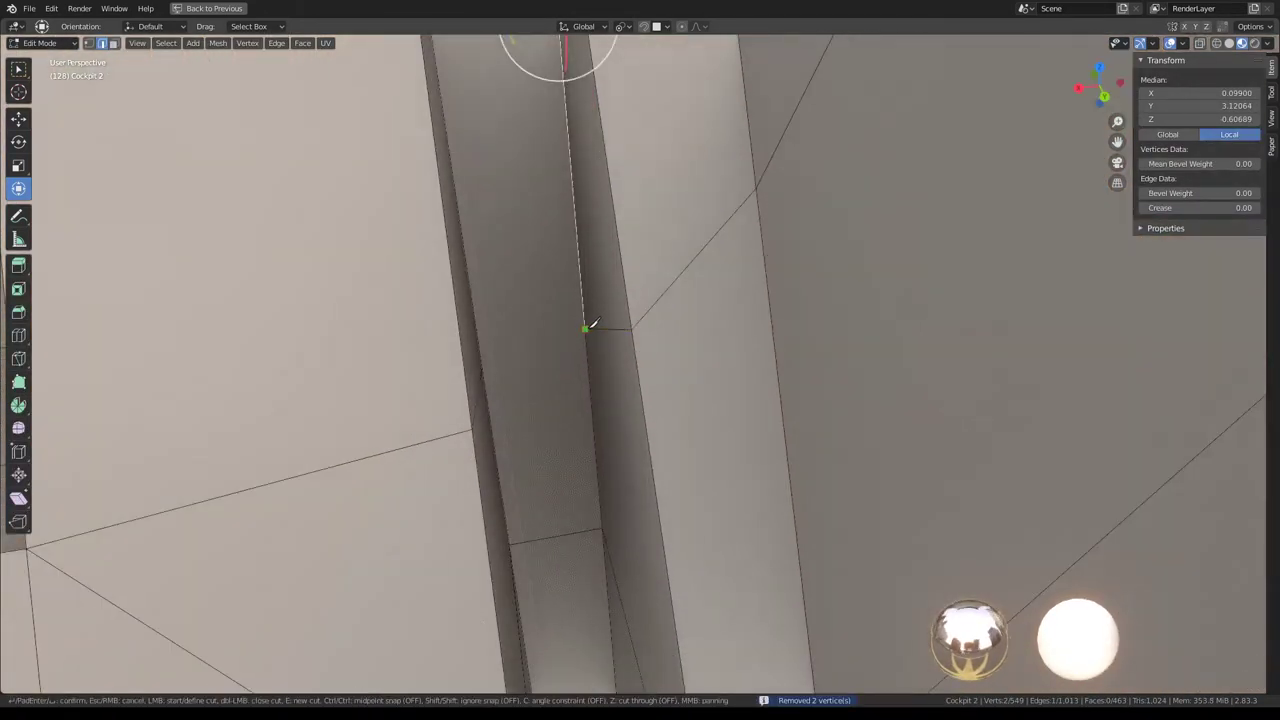
click(585, 328)
key(Return)
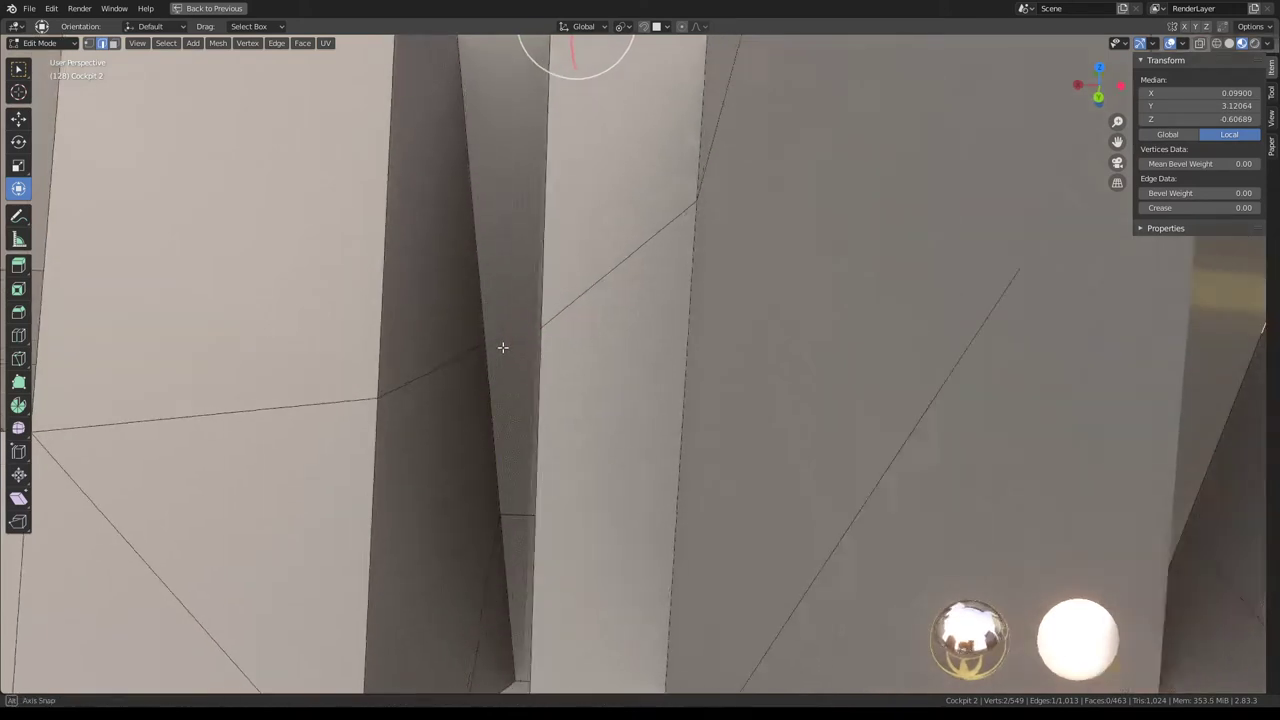
Edge-slide the slot's edges along the panel, leaving 549 vertices and 1,014 edges.
middle_drag(585, 328, 585, 333)
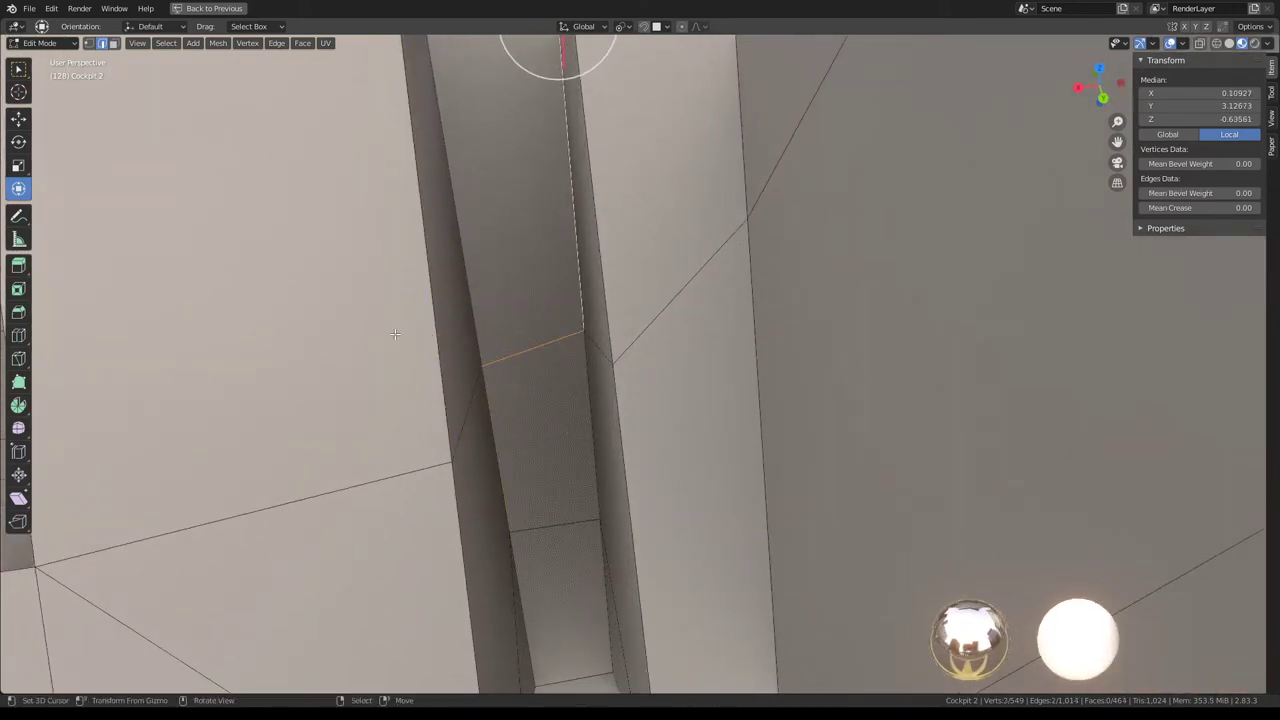
mouse_move(526, 327)
middle_down()
mouse_move(751, 266)
mouse_move(719, 255)
mouse_move(690, 317)
middle_up()
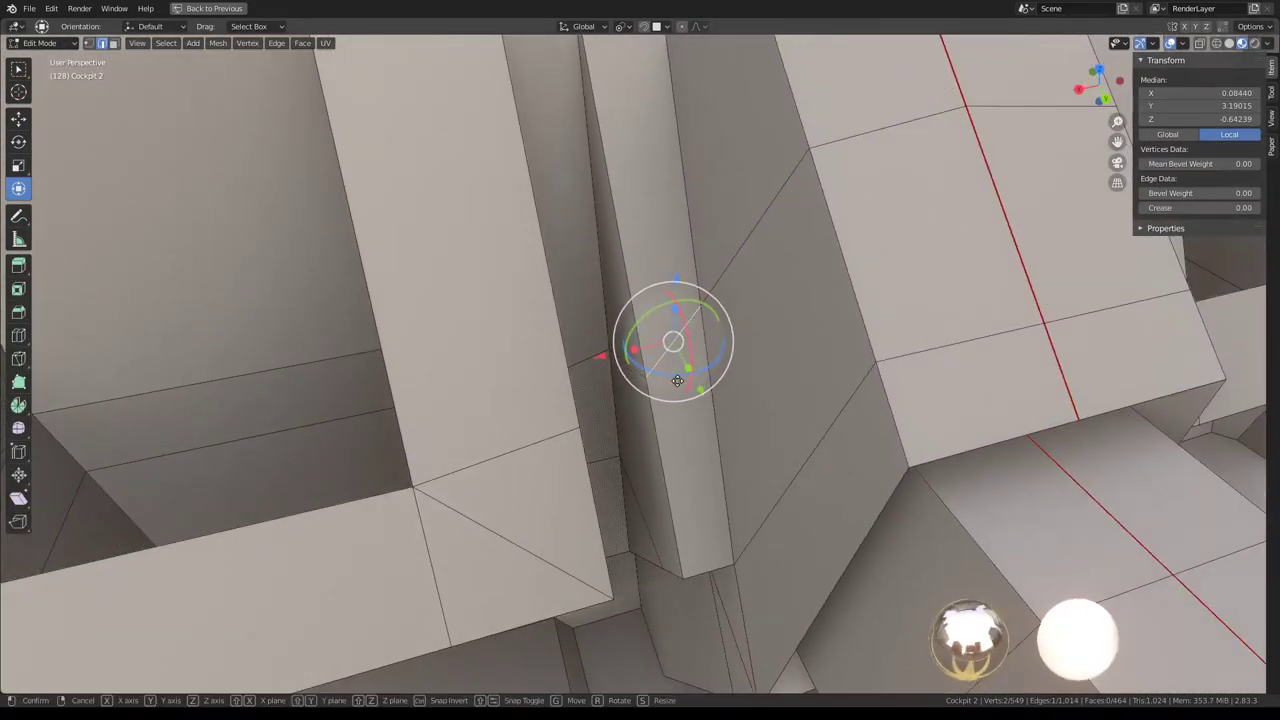
key(g)
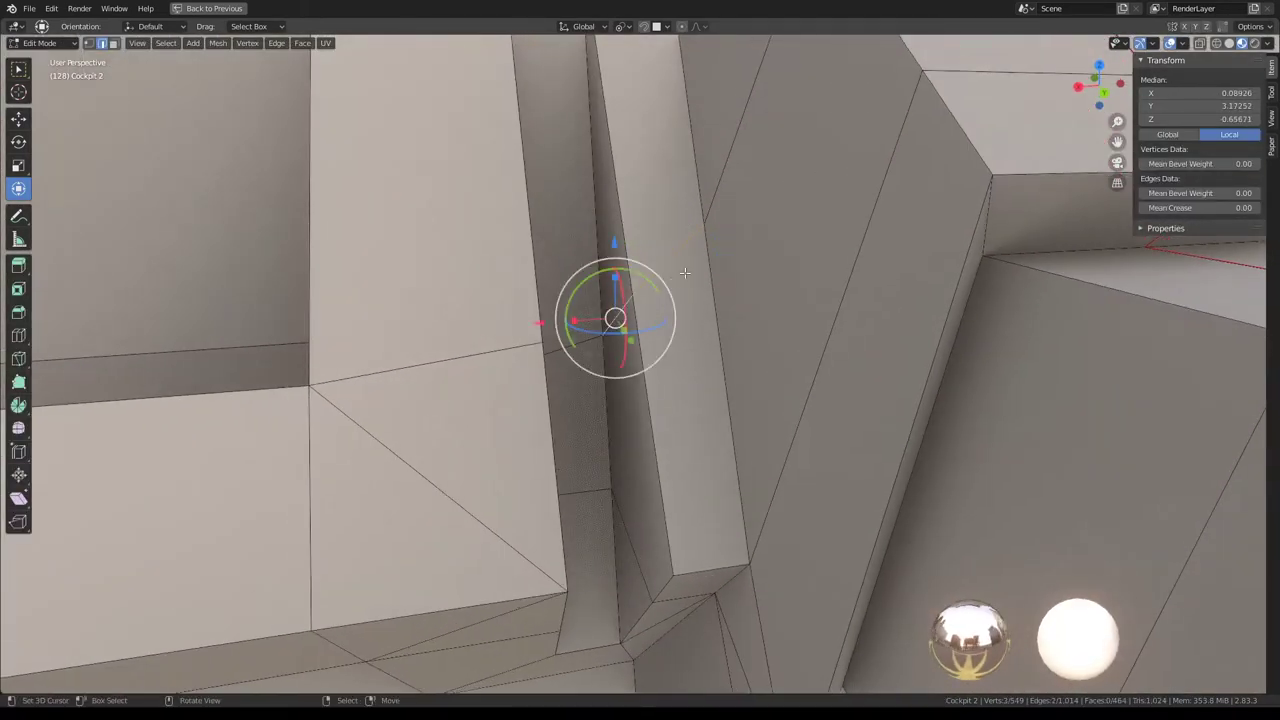
middle_drag(685, 272, 666, 315)
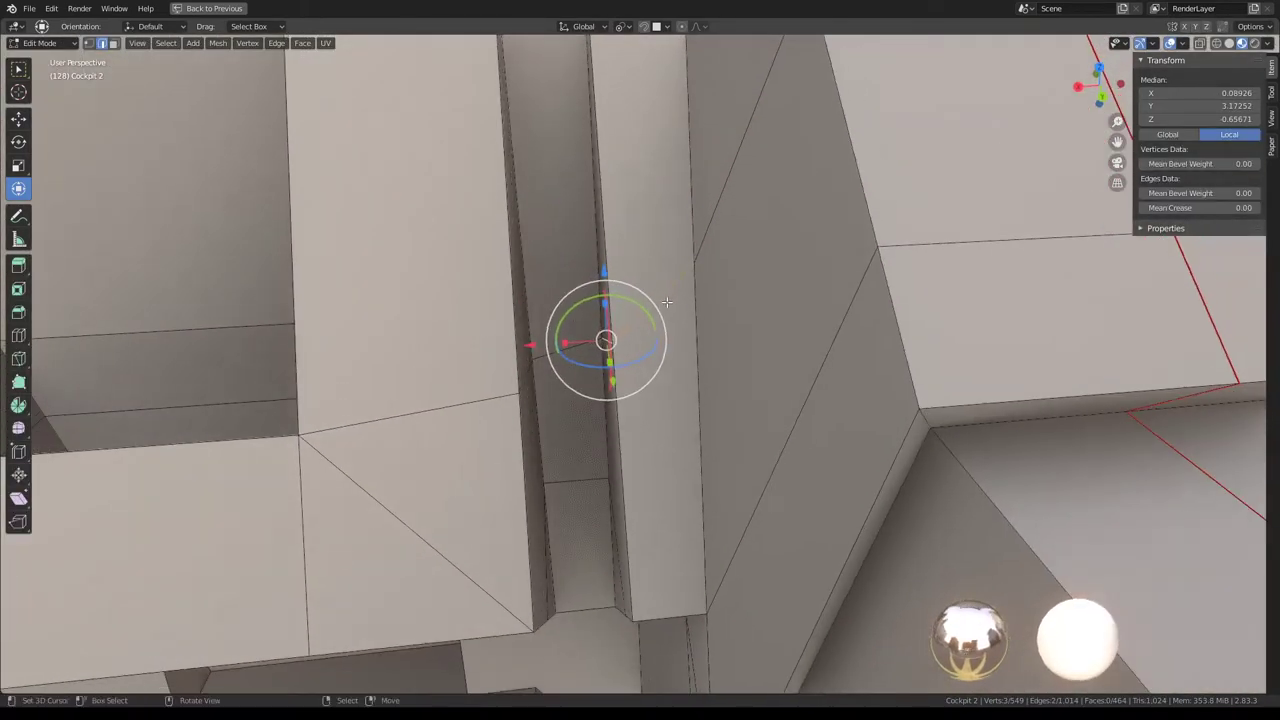
key(g)
key(g)
click(662, 350)
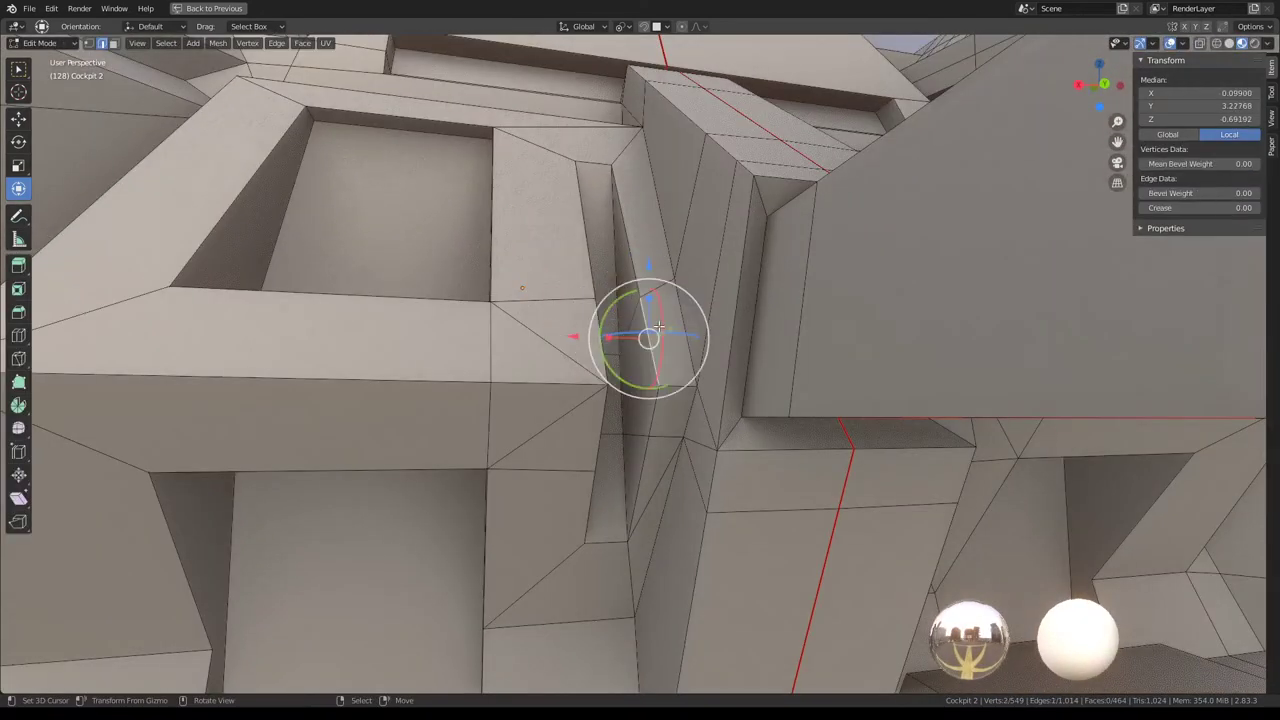
key(g)
key(g)
click(666, 329)
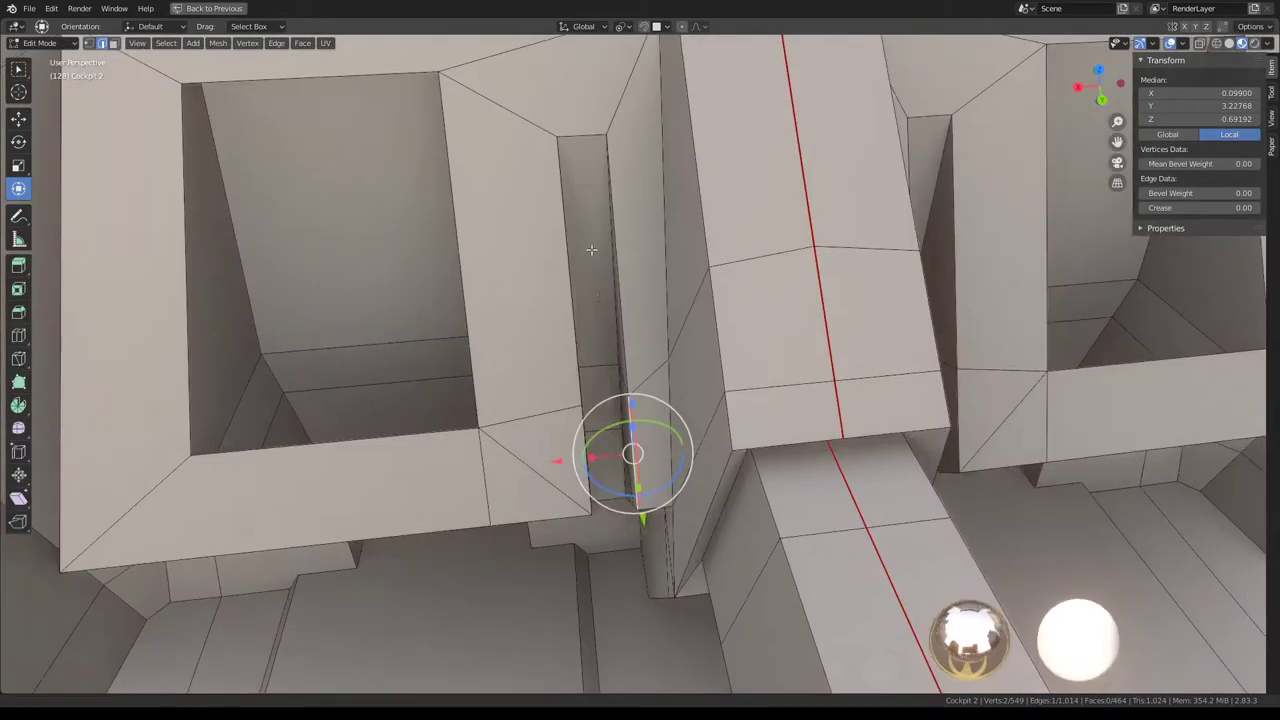
mouse_move(591, 249)
middle_down()
mouse_move(590, 201)
mouse_move(594, 272)
mouse_move(566, 349)
mouse_move(560, 310)
middle_up()
scroll(572, 258, down, 5)
scroll(560, 310, up, 3)
Turn on Bevel.001's edit-mode display so the rounding shows while editing Cockpit 2.
scroll(655, 265, down, 5)
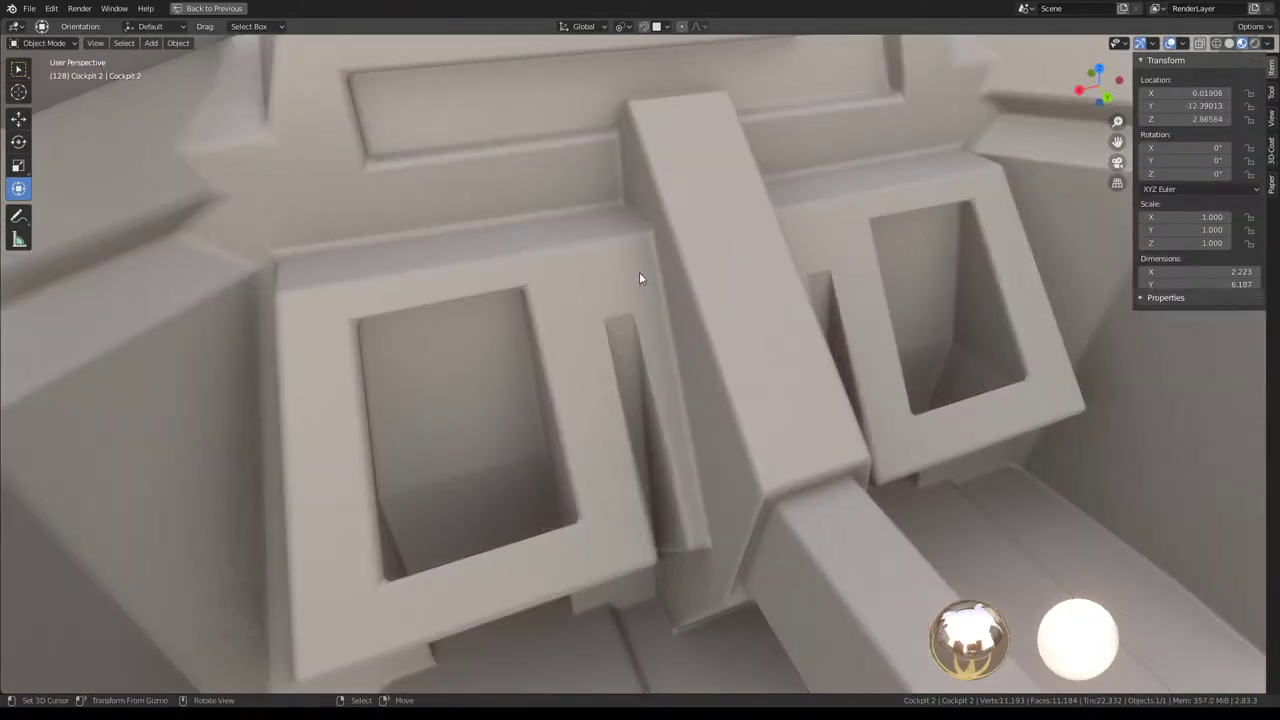
middle_drag(625, 266, 613, 300)
scroll(612, 300, up, 4)
scroll(612, 300, up, 3)
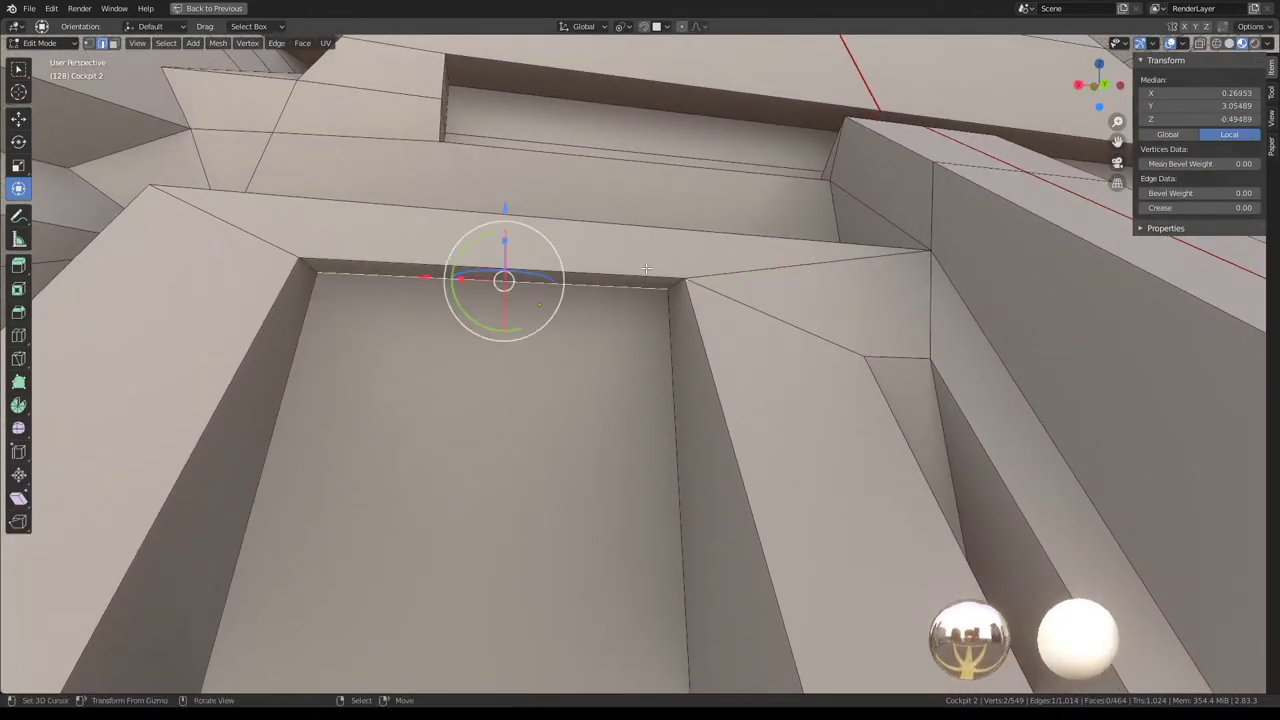
key(g)
key(Escape)
key(ctrl+space)
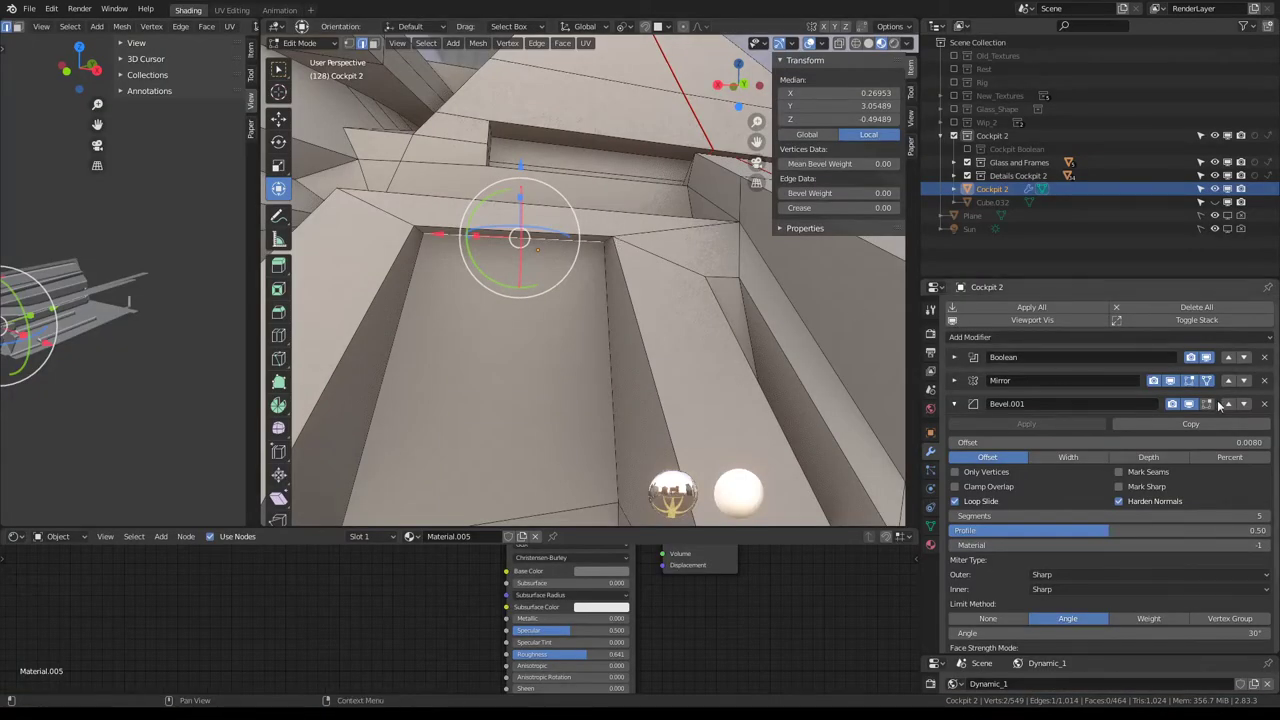
click(1207, 404)
key(ctrl+space)
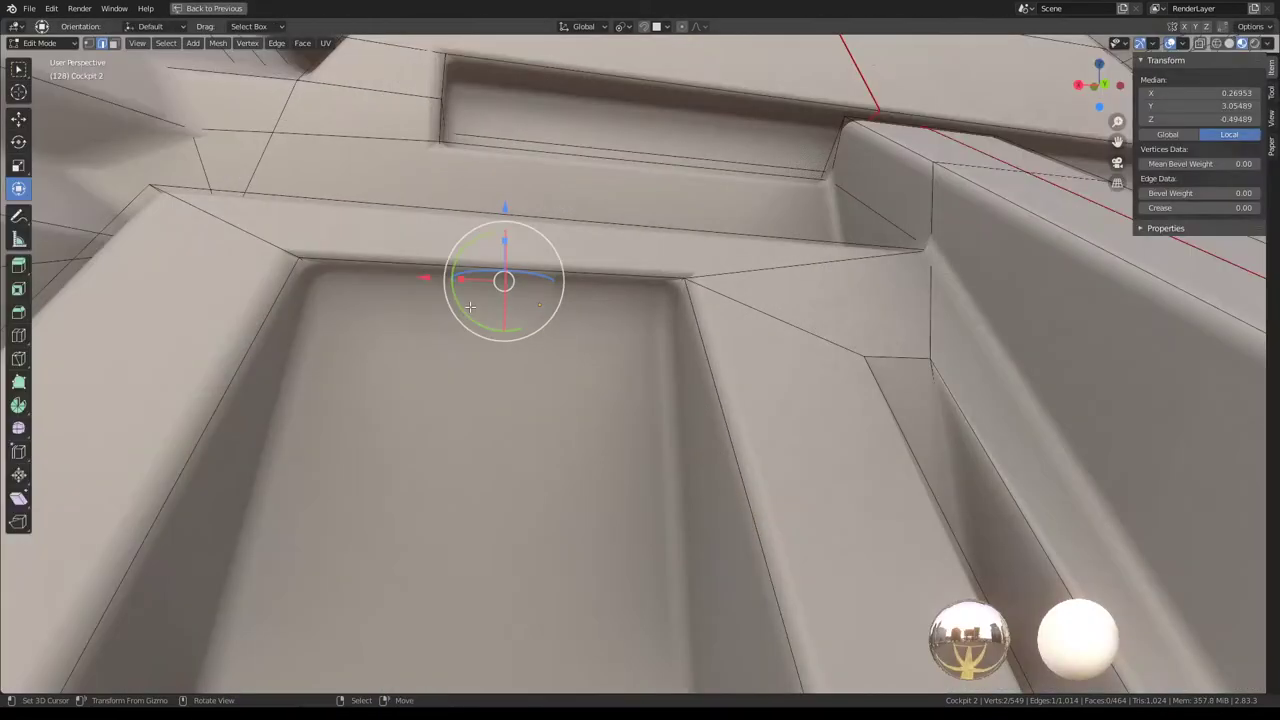
Edge-slide the edge beside the recessed console opening downward and check it in Object Mode.
key(g)
key(g)
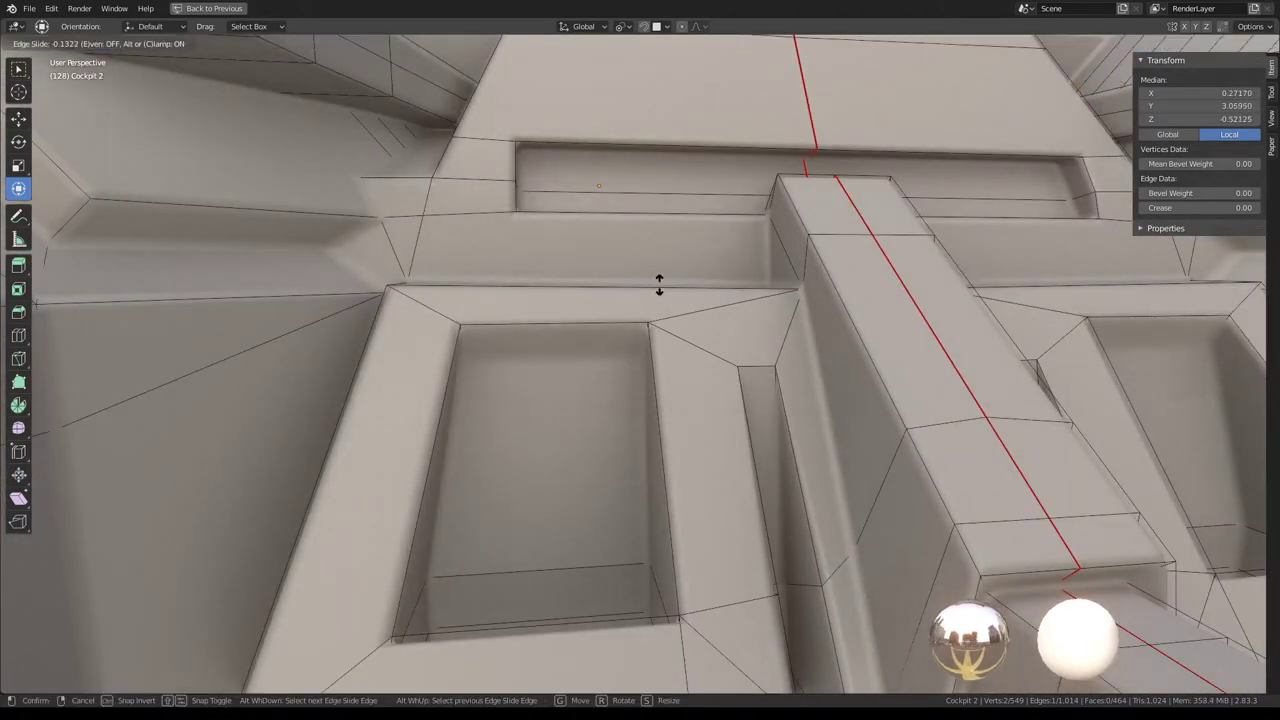
click(659, 285)
key(Tab)
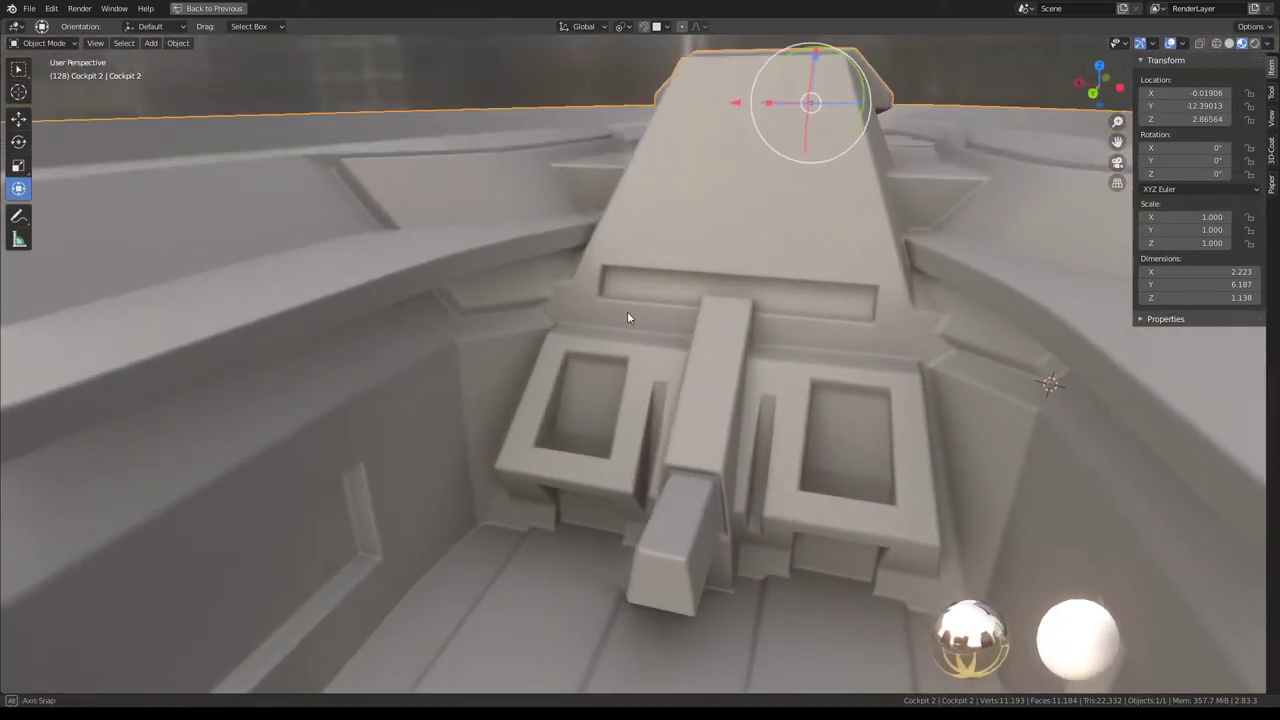
mouse_move(627, 313)
middle_down()
mouse_move(669, 362)
mouse_move(742, 366)
mouse_move(866, 331)
mouse_move(714, 351)
mouse_move(671, 334)
mouse_move(660, 280)
mouse_move(614, 257)
mouse_move(514, 286)
mouse_move(768, 293)
mouse_move(679, 317)
mouse_move(694, 324)
mouse_move(532, 318)
middle_up()
key(Tab)
key(Tab)
key(Tab)
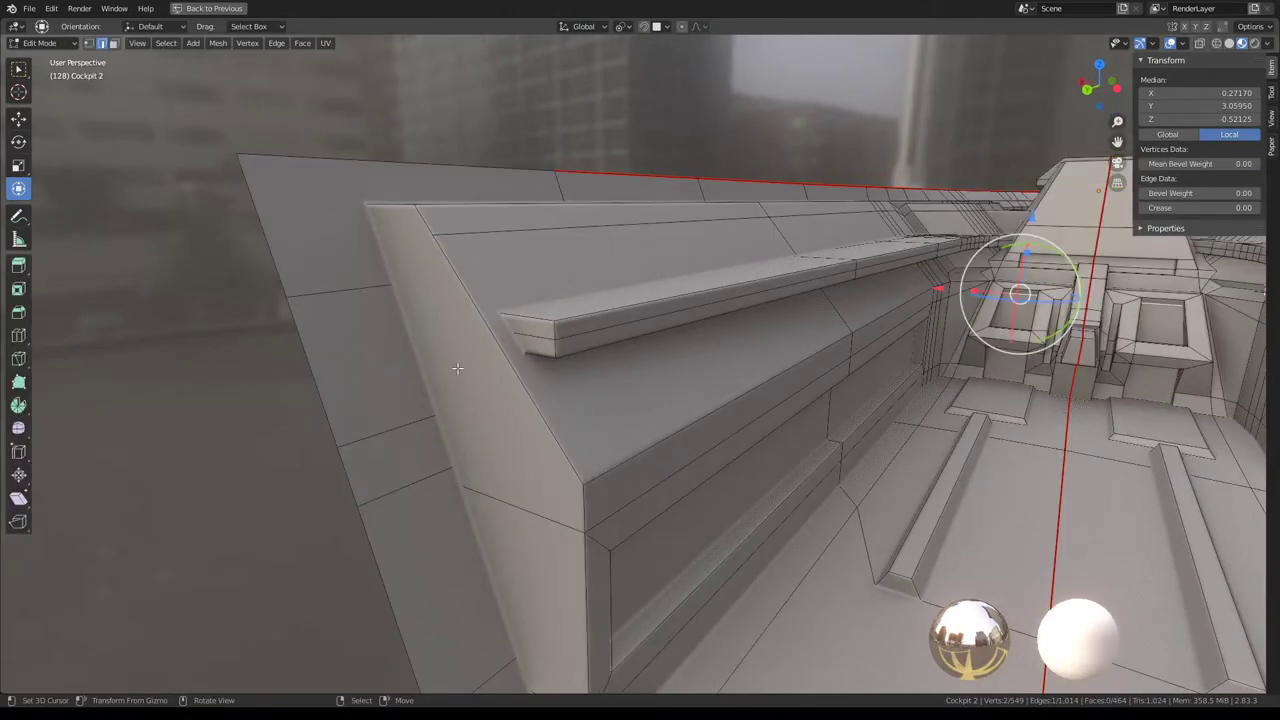
mouse_move(457, 368)
middle_down()
mouse_move(491, 386)
mouse_move(538, 455)
middle_up()
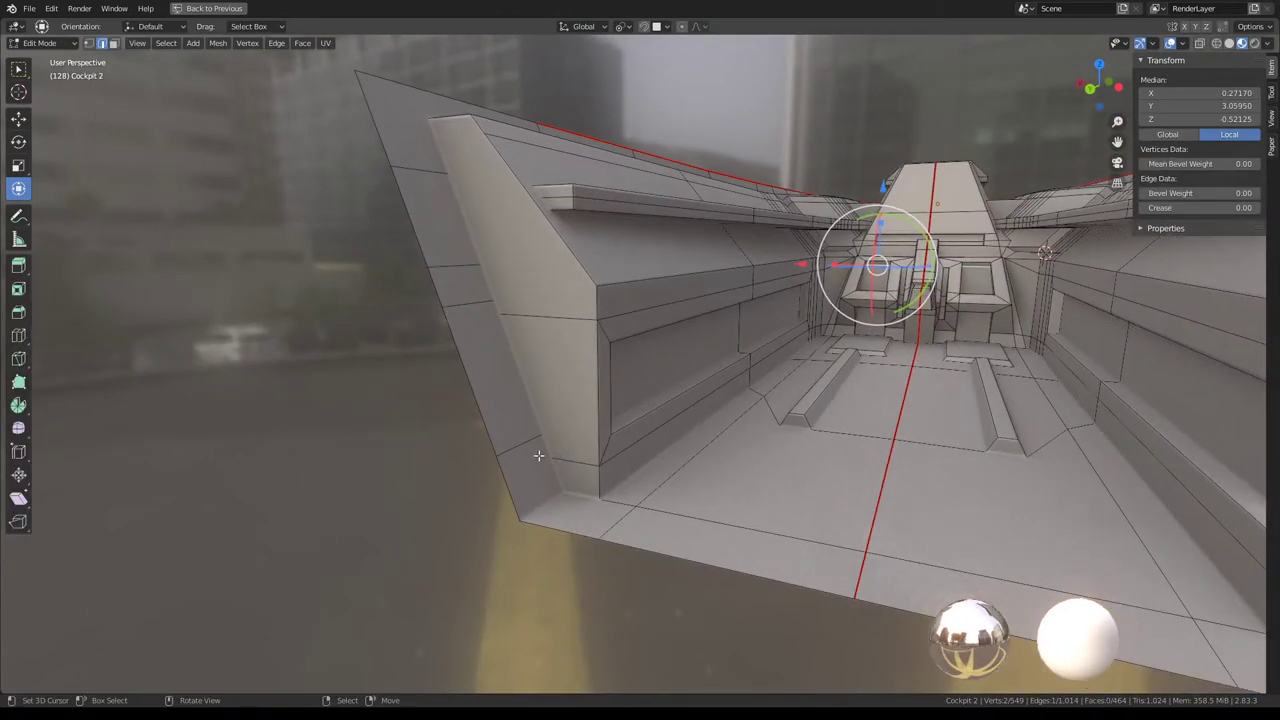
key(ctrl+space)
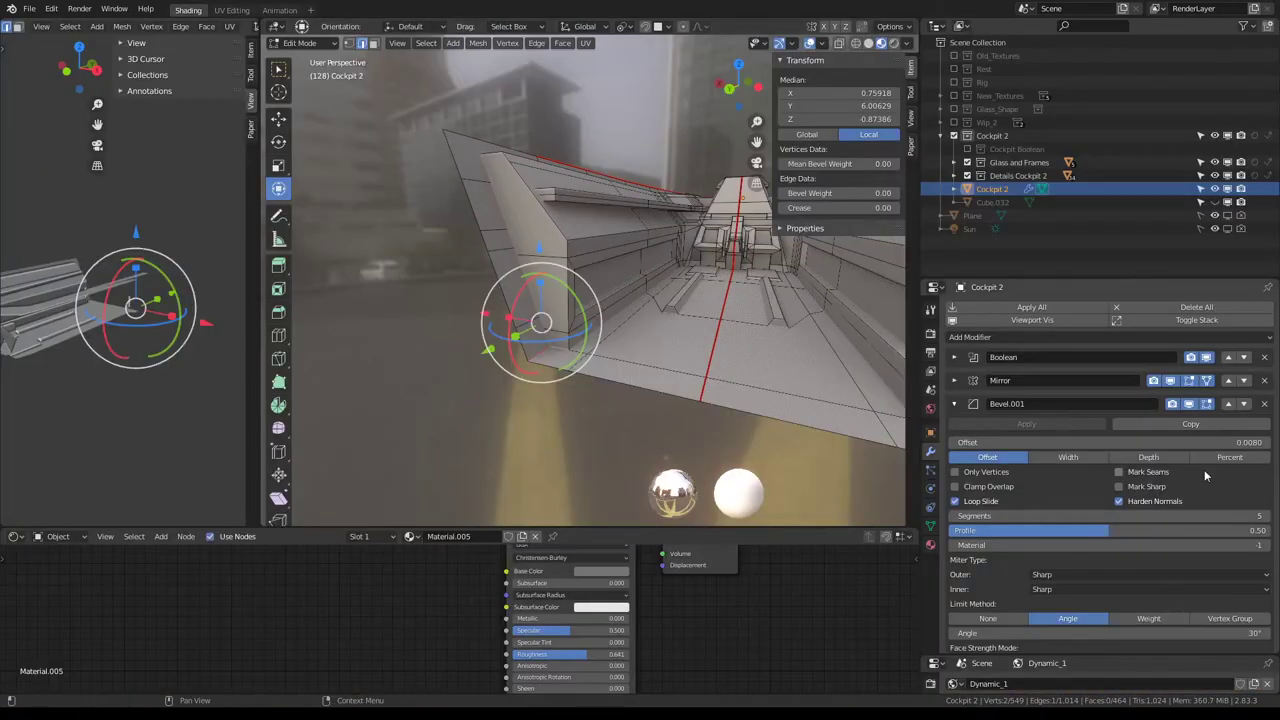
Collapse Bevel.001, maximize the viewport, and slide two edges on the left side wall.
click(955, 404)
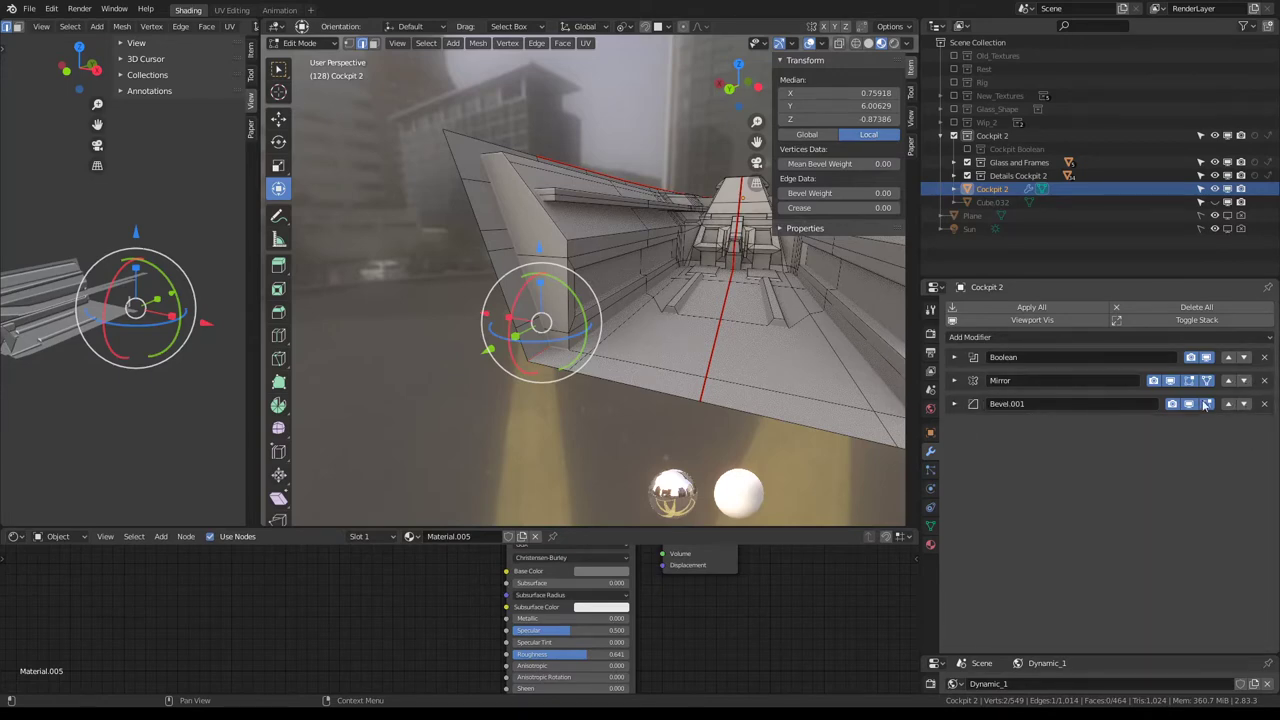
key(ctrl+space)
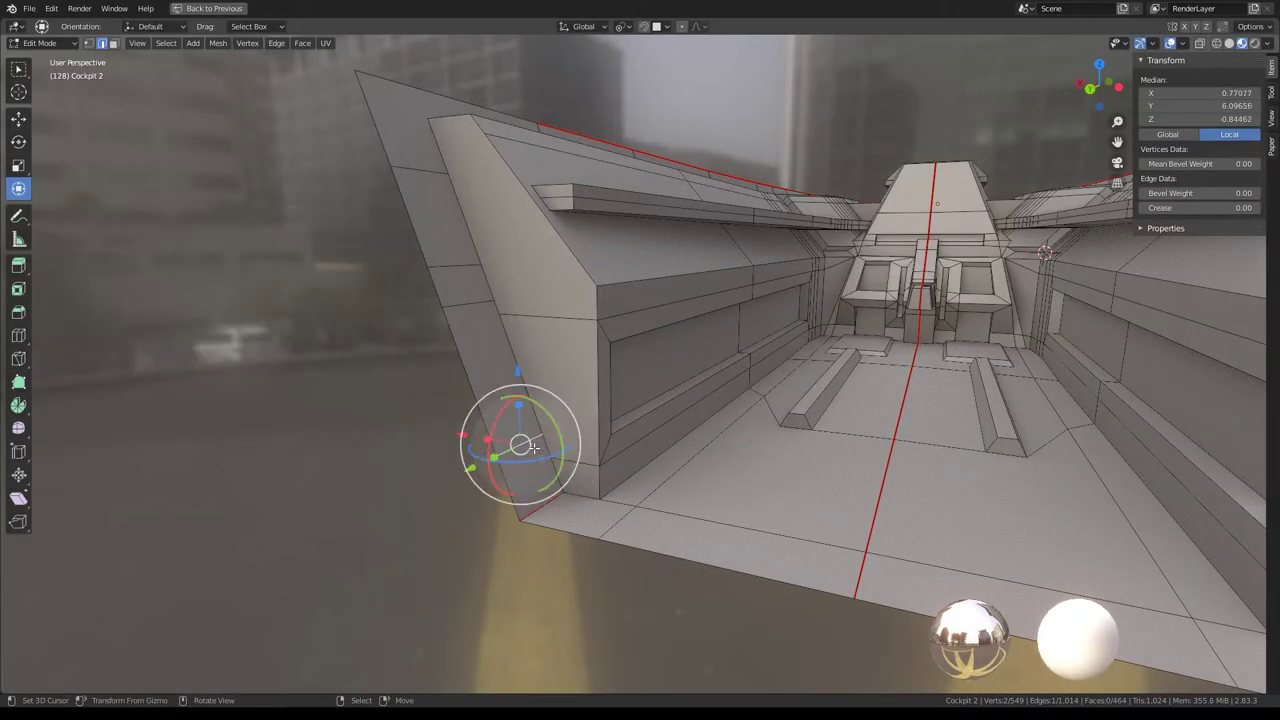
scroll(533, 447, up, 5)
key(g)
key(g)
click(559, 480)
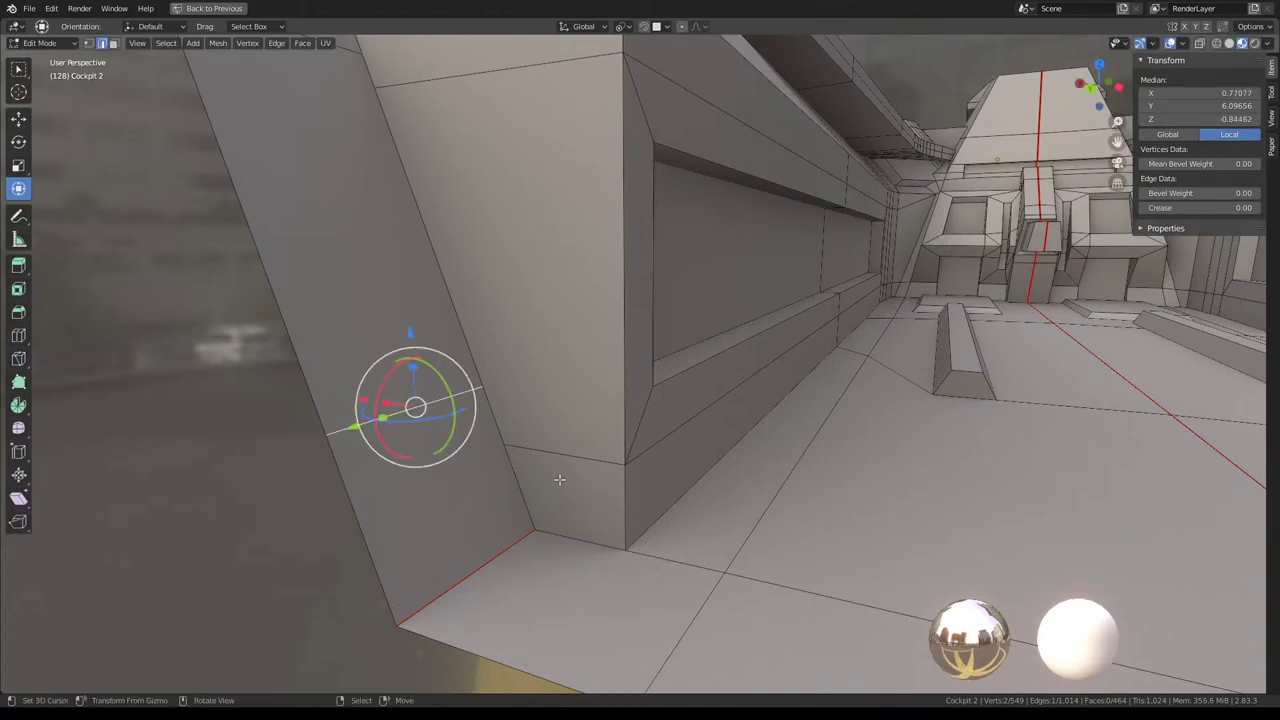
scroll(508, 412, down, 5)
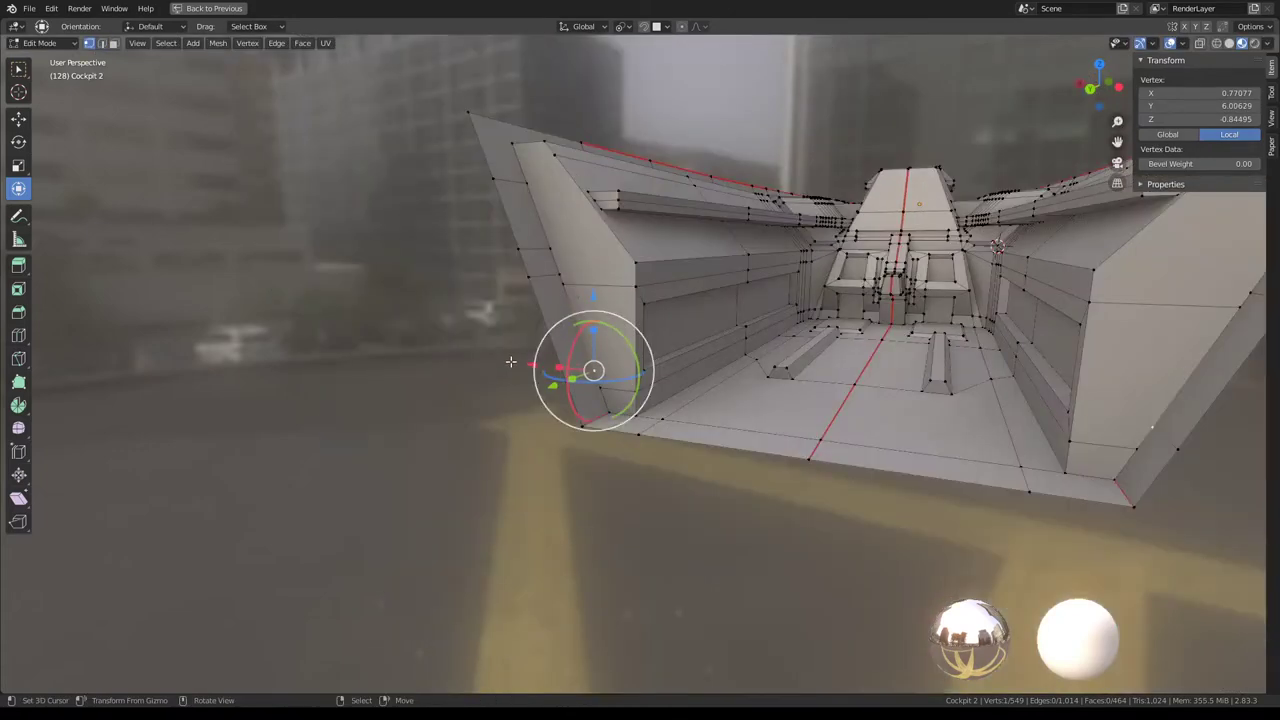
key(g)
key(g)
click(594, 372)
Slide two single vertices on the side wall's outer edge into cleaner positions.
click(563, 274)
key(g)
key(g)
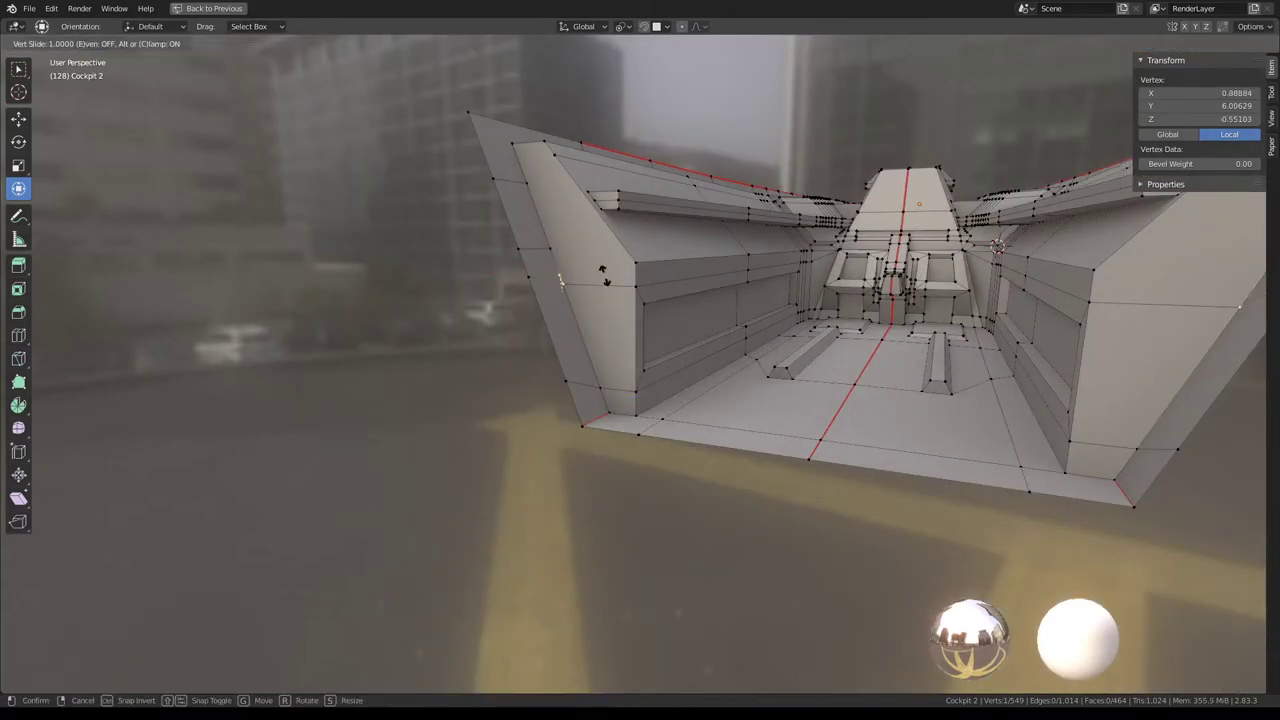
click(563, 274)
scroll(558, 272, up, 3)
click(518, 226)
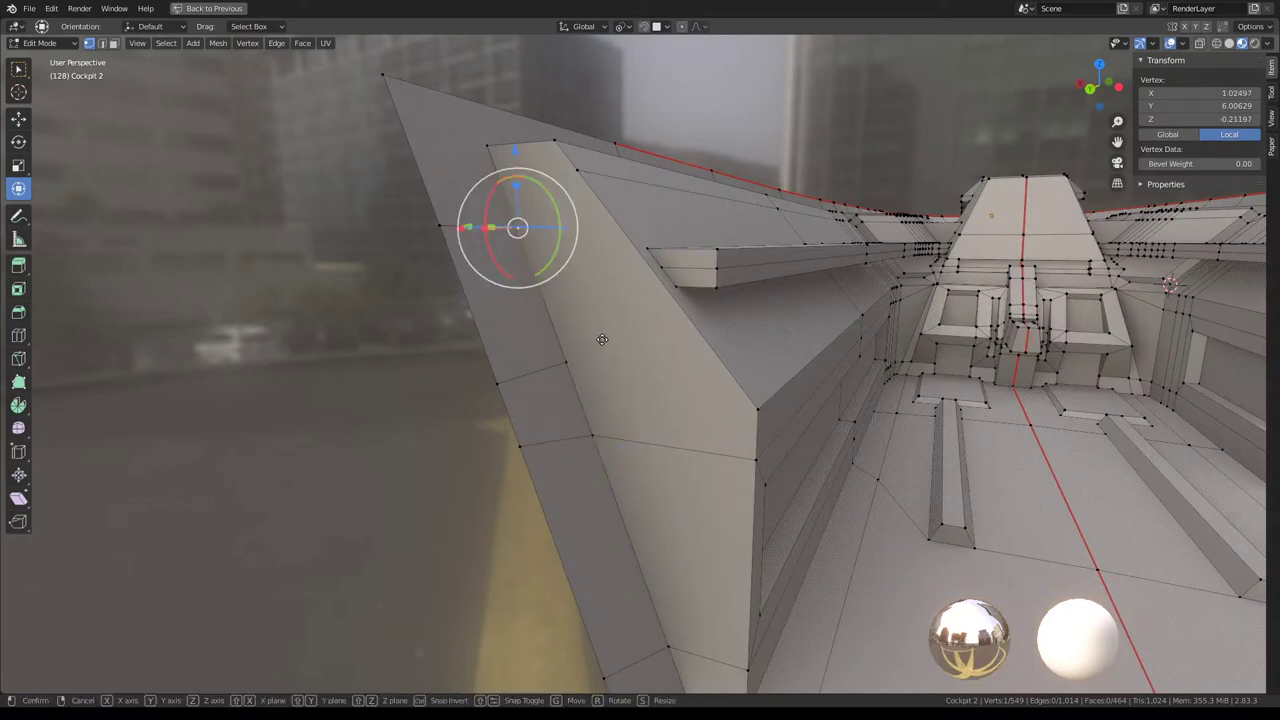
key(g)
key(g)
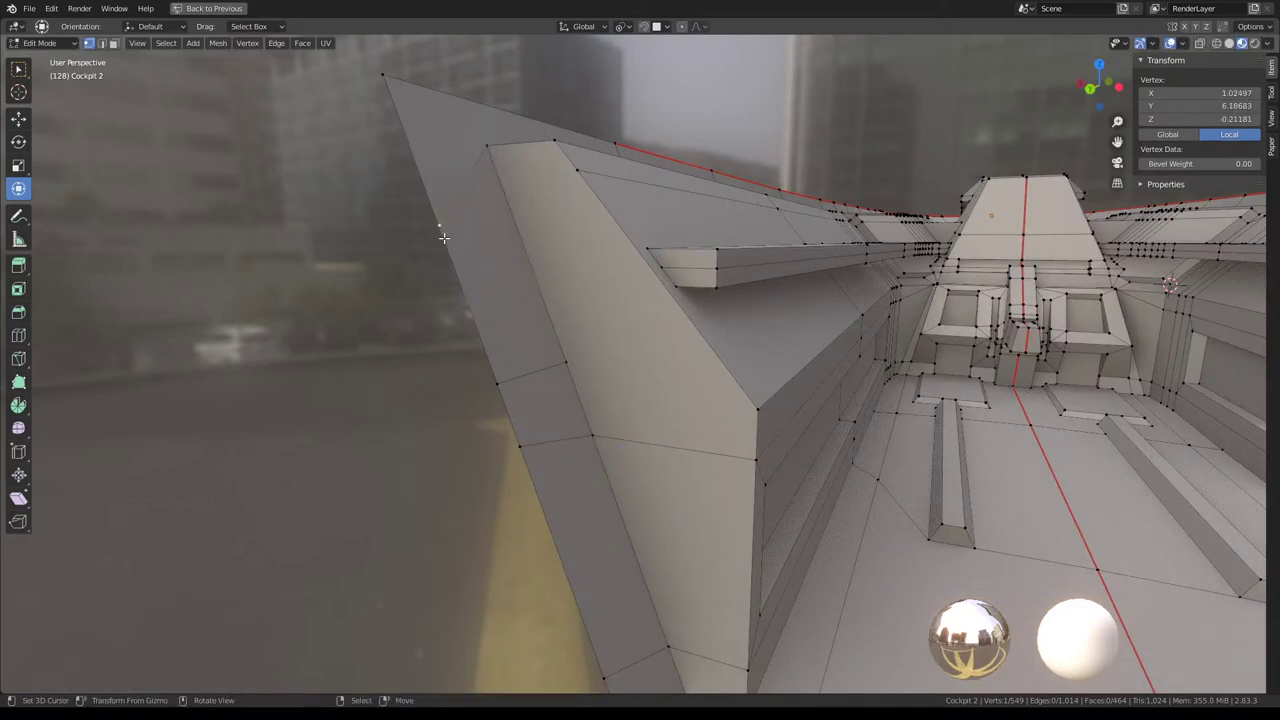
click(400, 122)
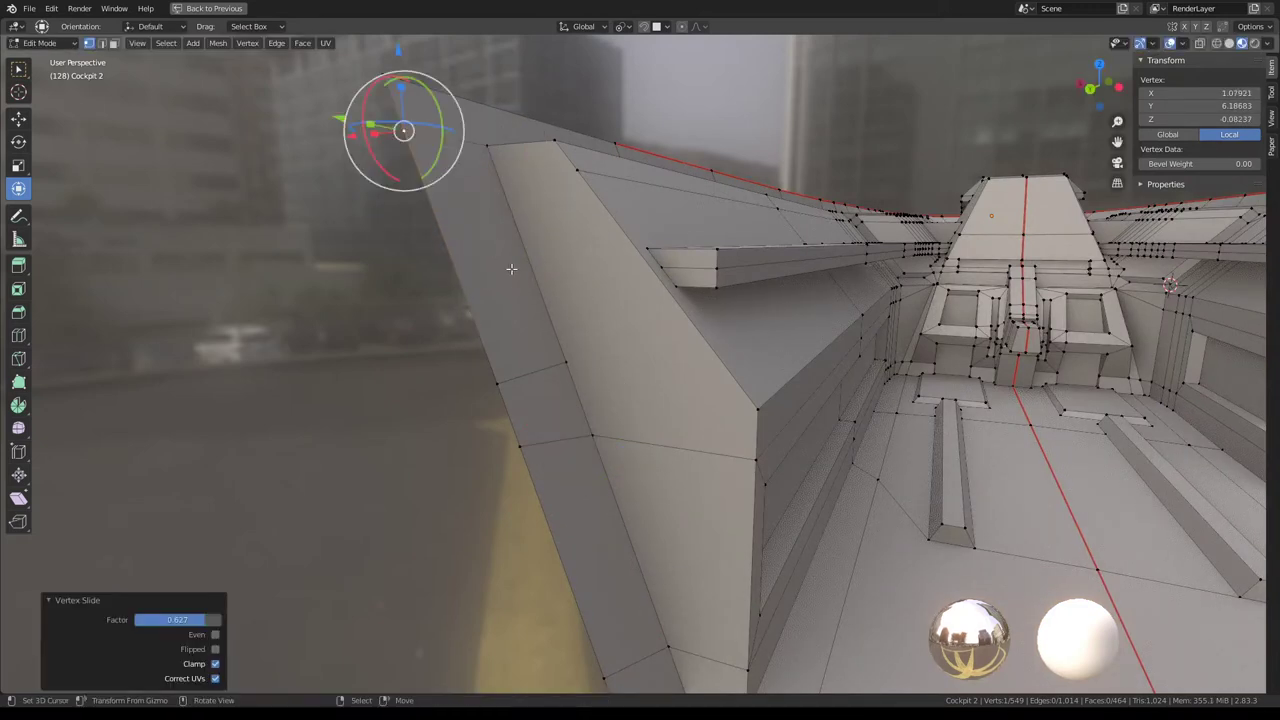
Slide two more side-wall edges, each selected by its pair of vertices.
shift+click(497, 383)
key(g)
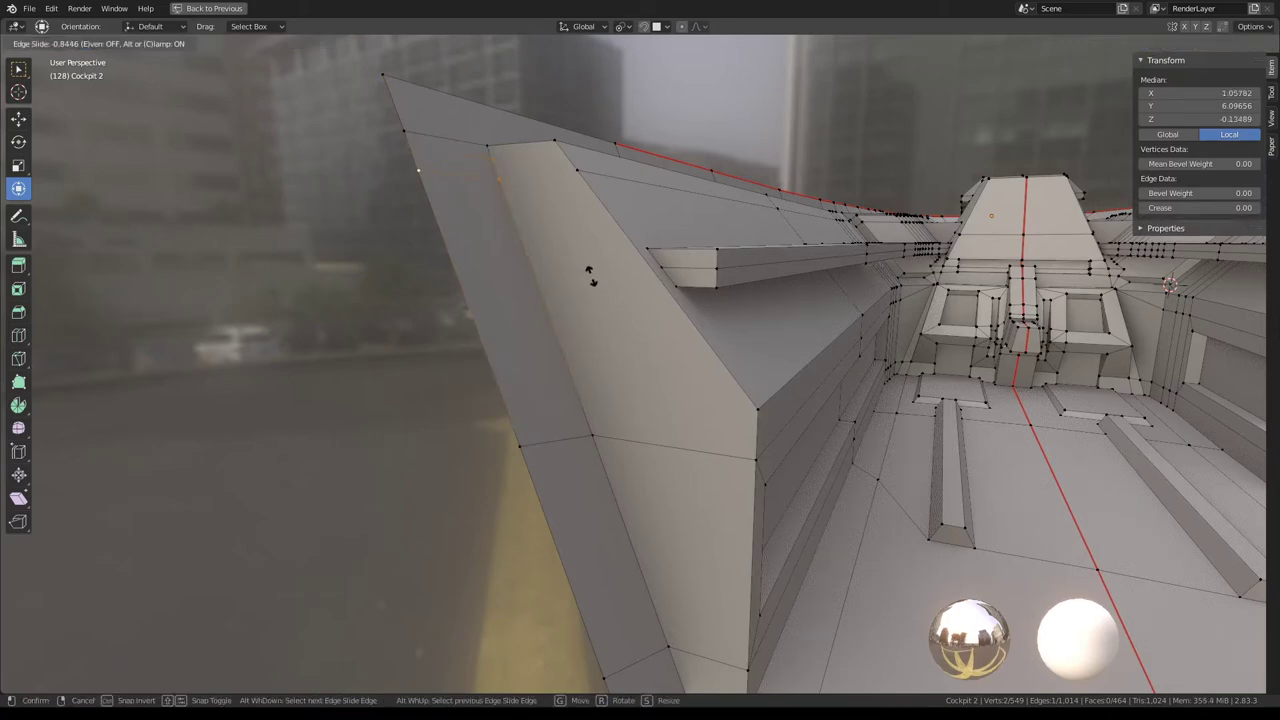
click(590, 278)
mouse_move(423, 180)
middle_down()
mouse_move(500, 243)
mouse_move(463, 137)
middle_up()
click(502, 314)
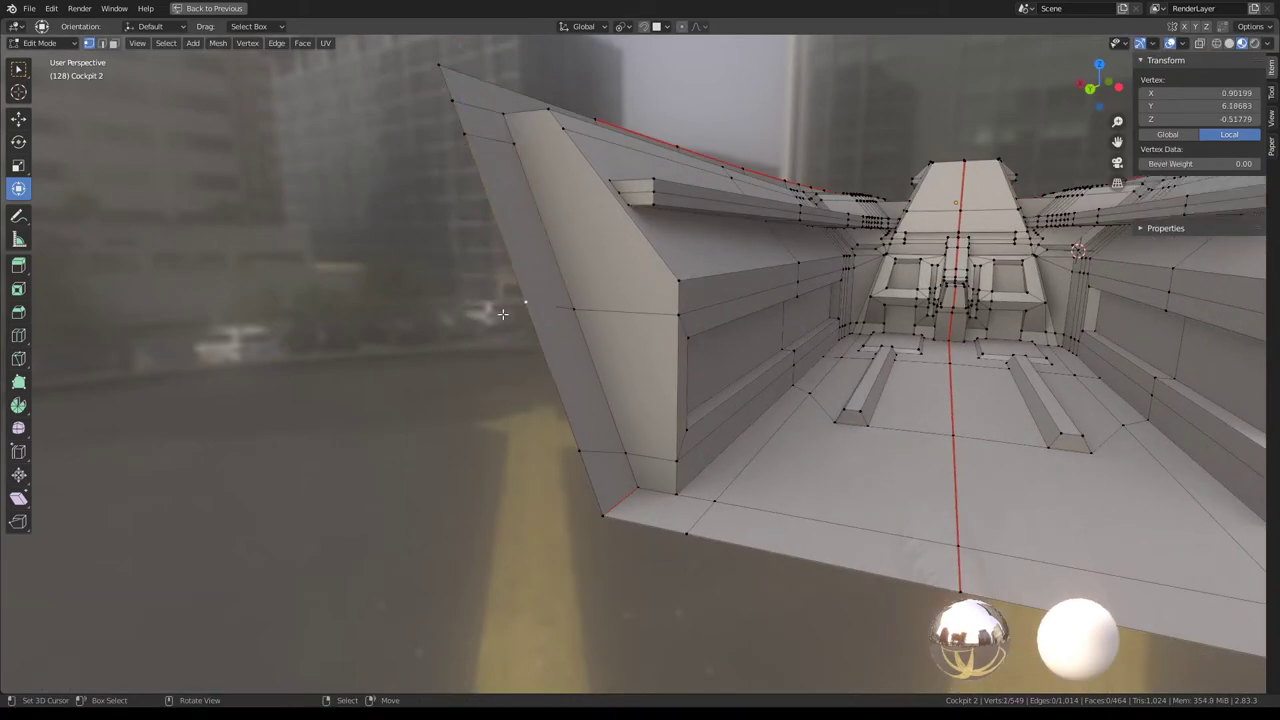
shift+click(572, 308)
key(g)
key(g)
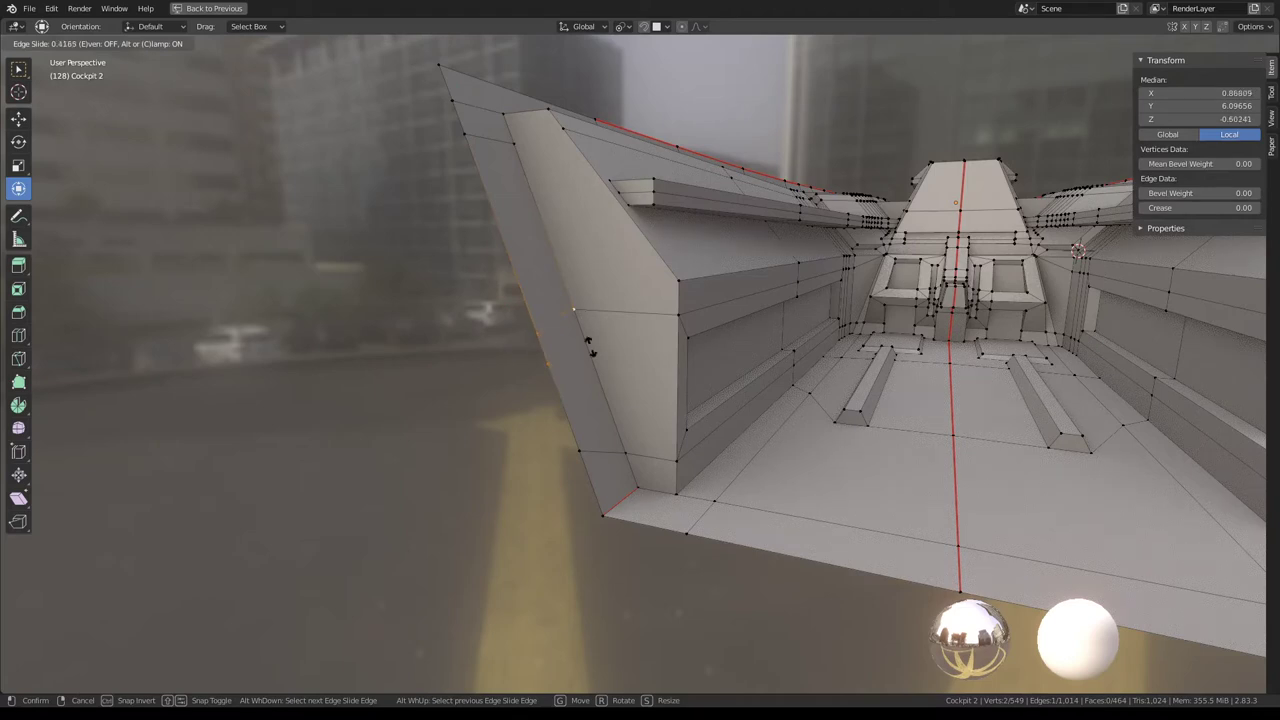
click(588, 343)
Merge the whole mesh by distance and commit the knife cut across the wall.
key(a)
key(q)
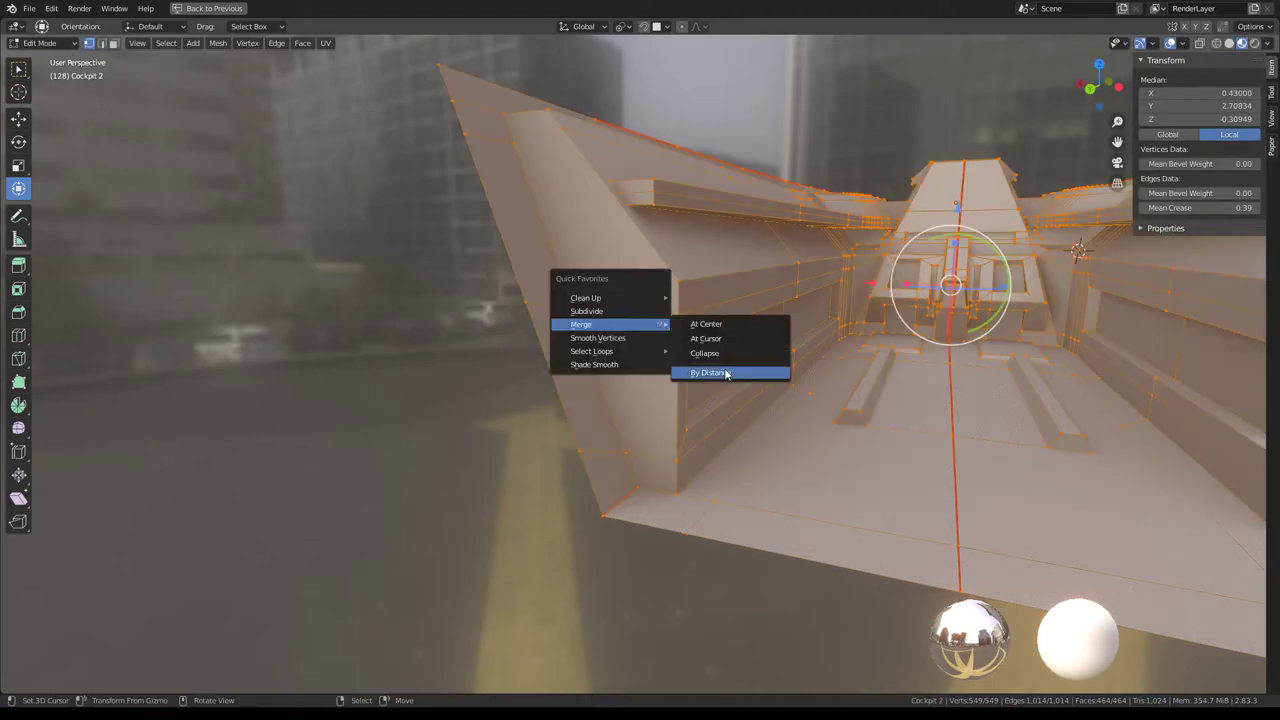
click(726, 373)
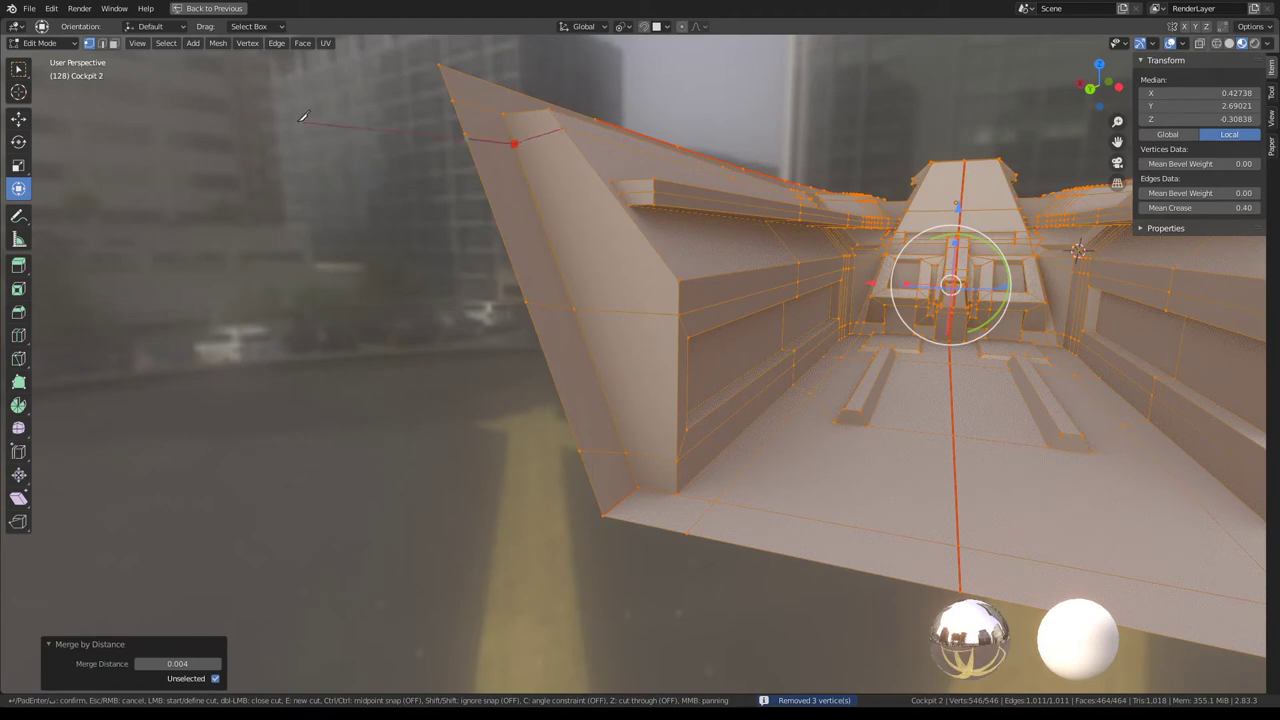
key(Return)
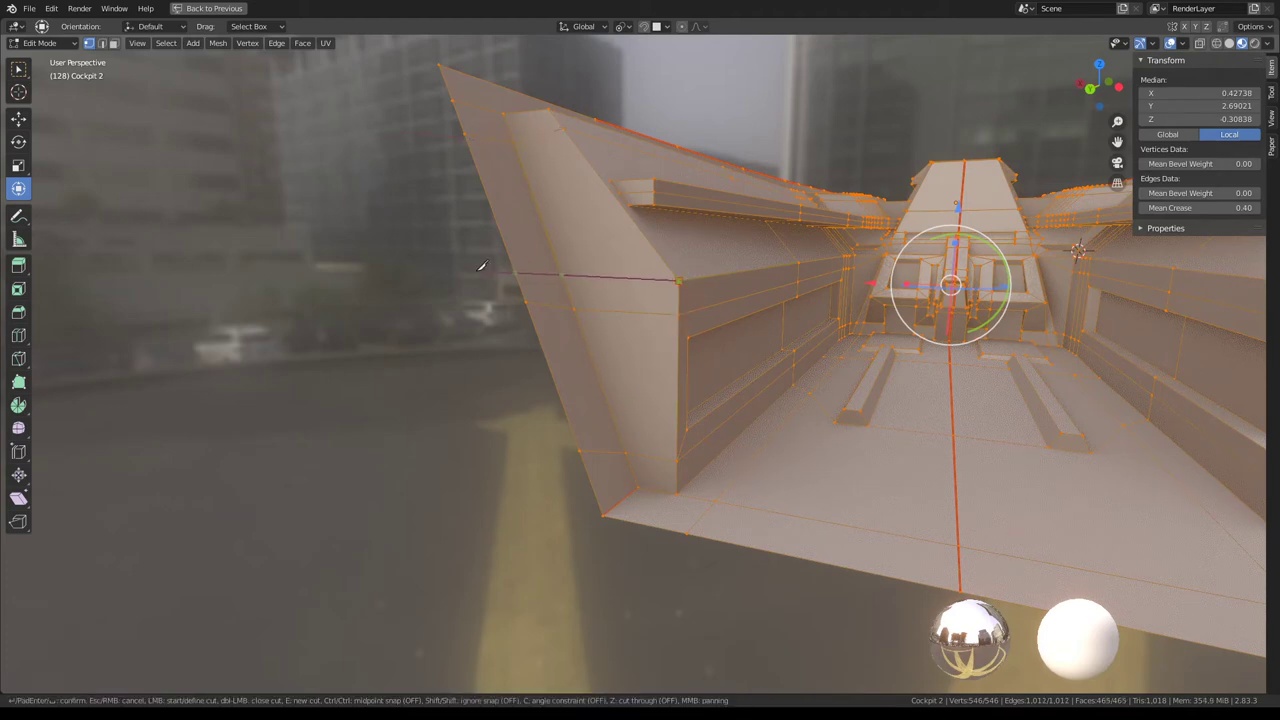
key(Return)
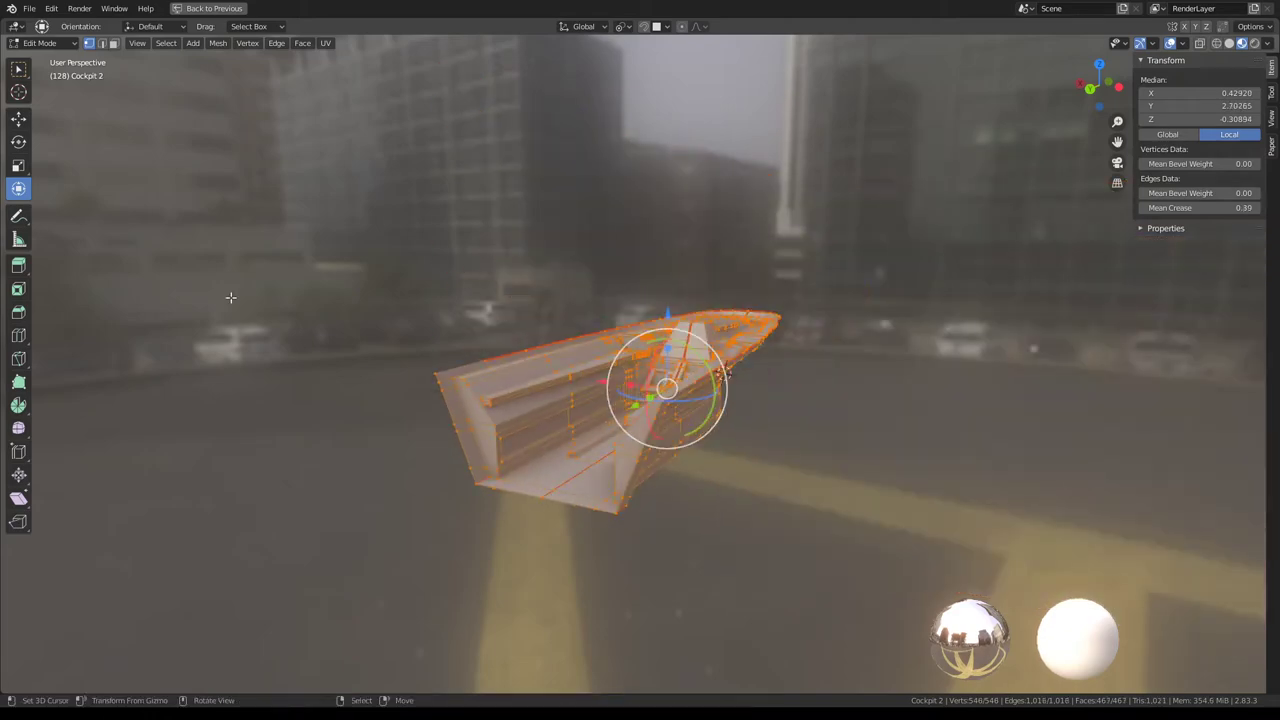
Select the side panel's edge loop and edge-slide it into place.
scroll(230, 297, up, 5)
middle_drag(230, 297, 567, 344)
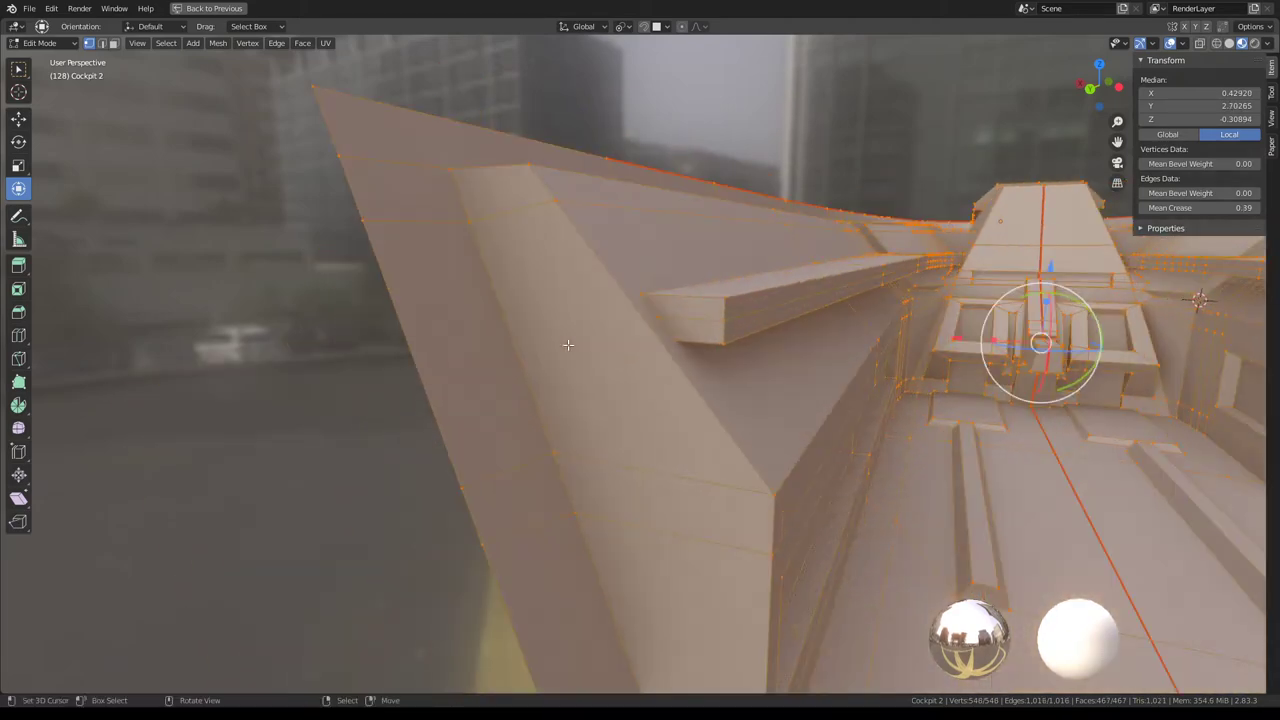
click(665, 314)
alt+click(668, 314)
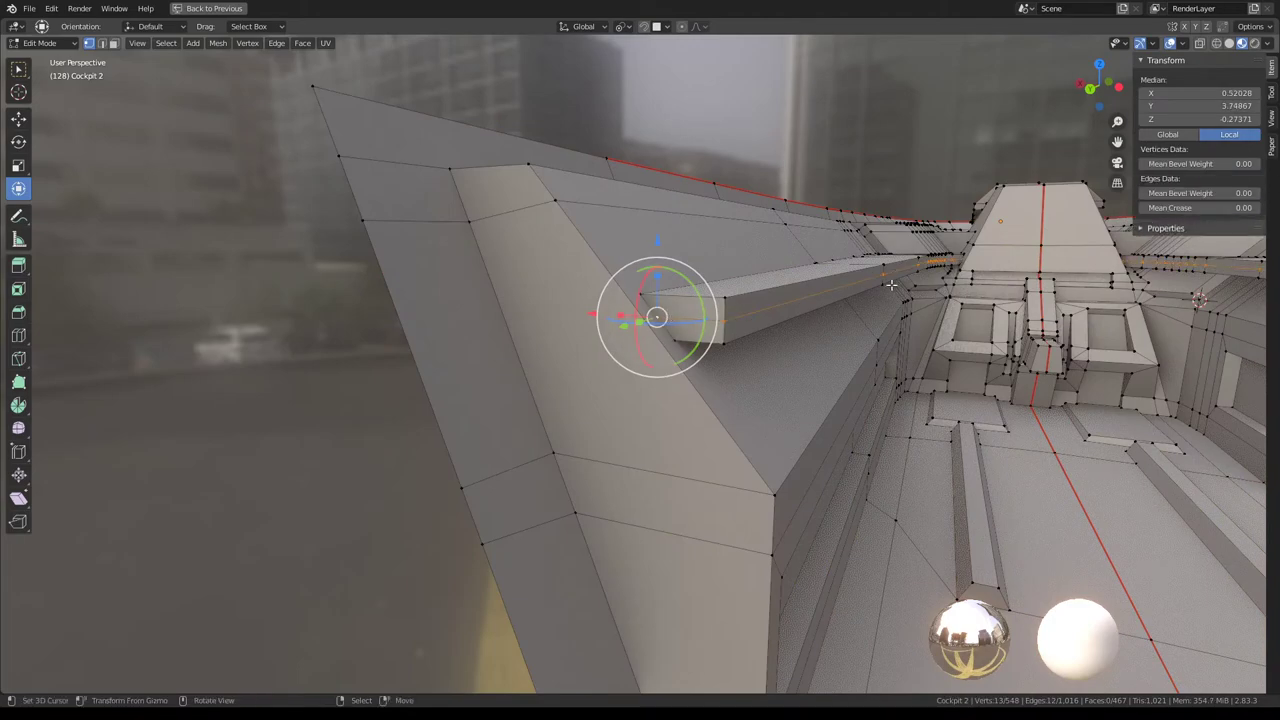
mouse_move(668, 314)
middle_down()
mouse_move(596, 346)
mouse_move(648, 414)
mouse_move(643, 394)
middle_up()
key(g)
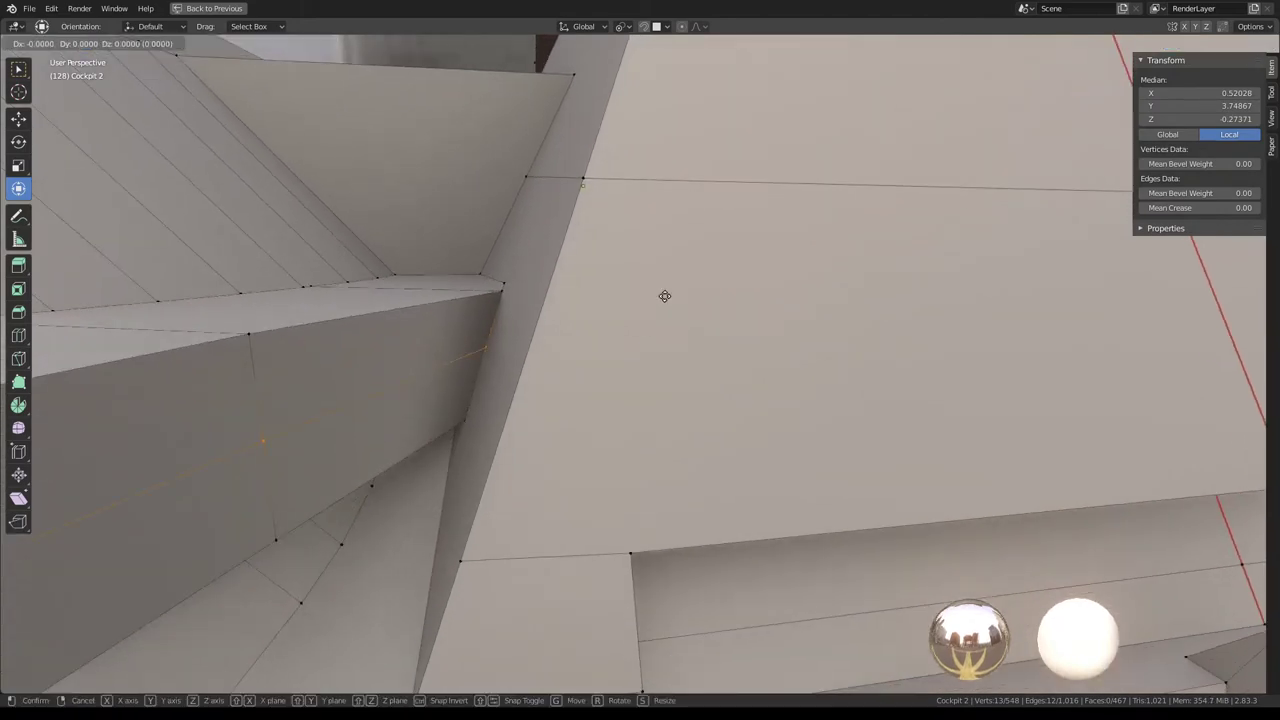
click(630, 491)
Select all and merge overlapping vertices by distance again.
key(a)
key(q)
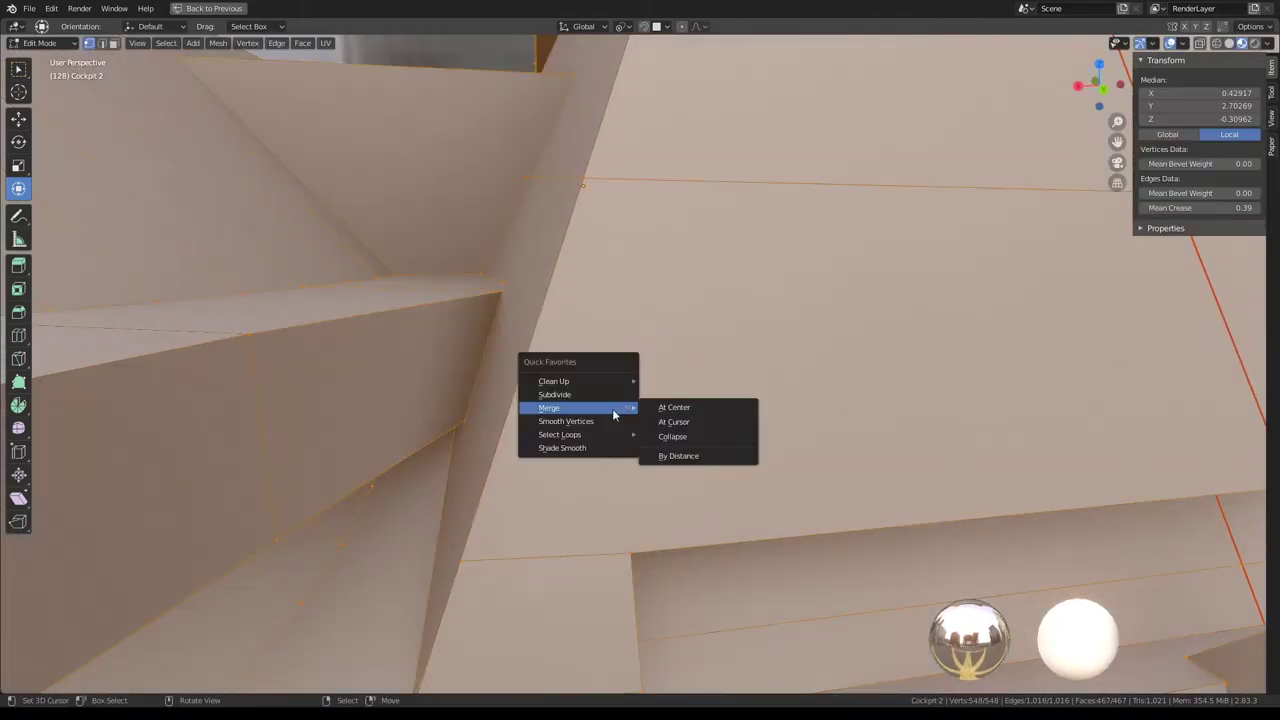
scroll(600, 360, down, 5)
middle_drag(600, 360, 530, 311)
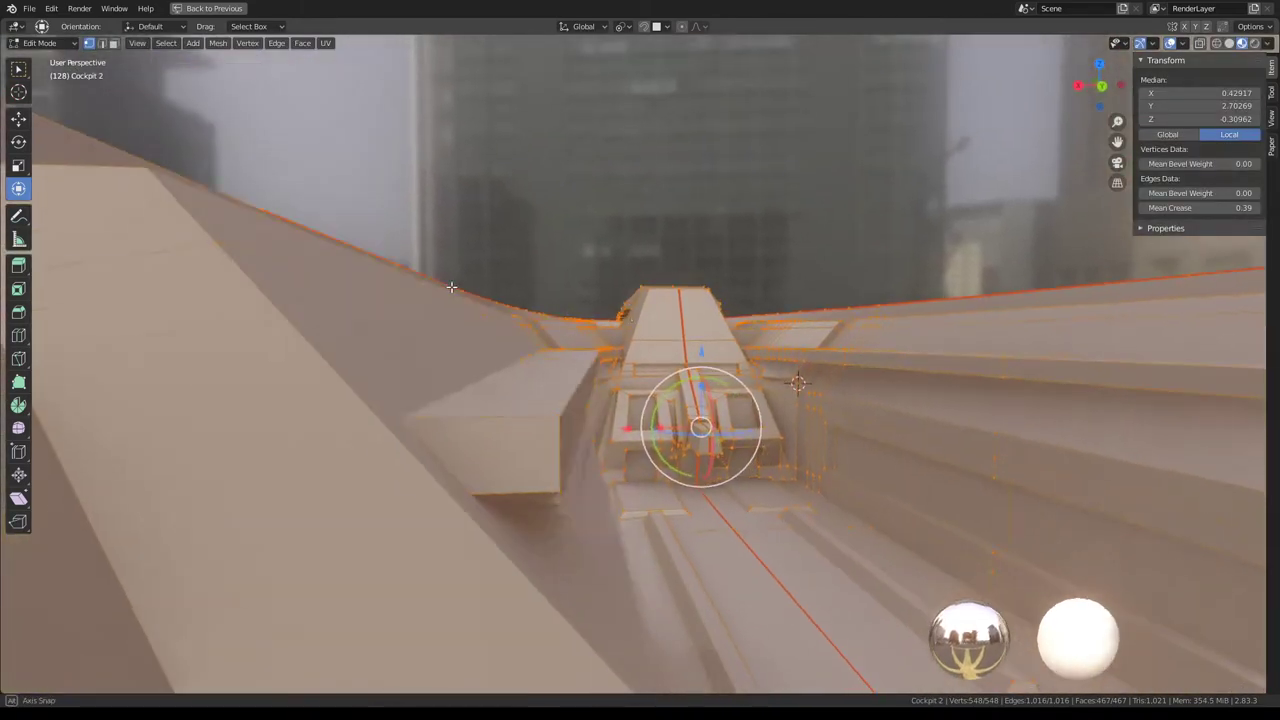
key(q)
key(Escape)
key(q)
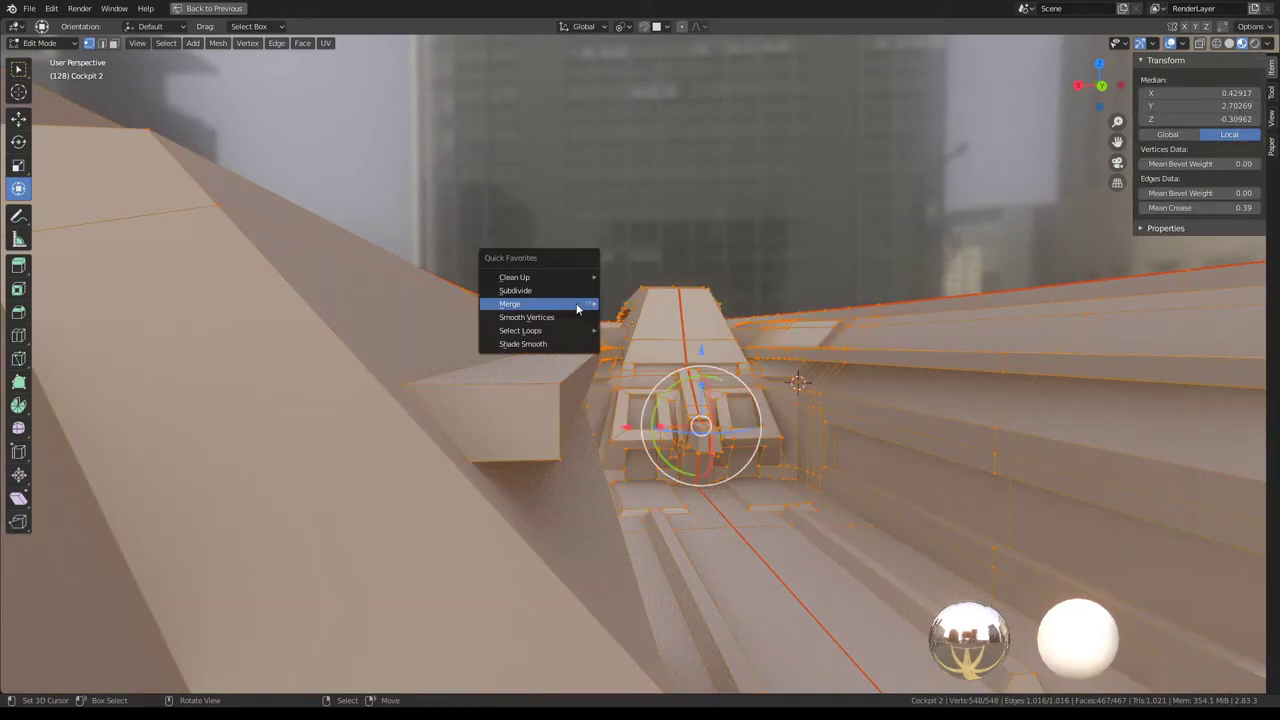
click(661, 351)
Vertex-slide the problem vertex onto its neighbour and merge by distance to remove the duplicate.
key(Tab)
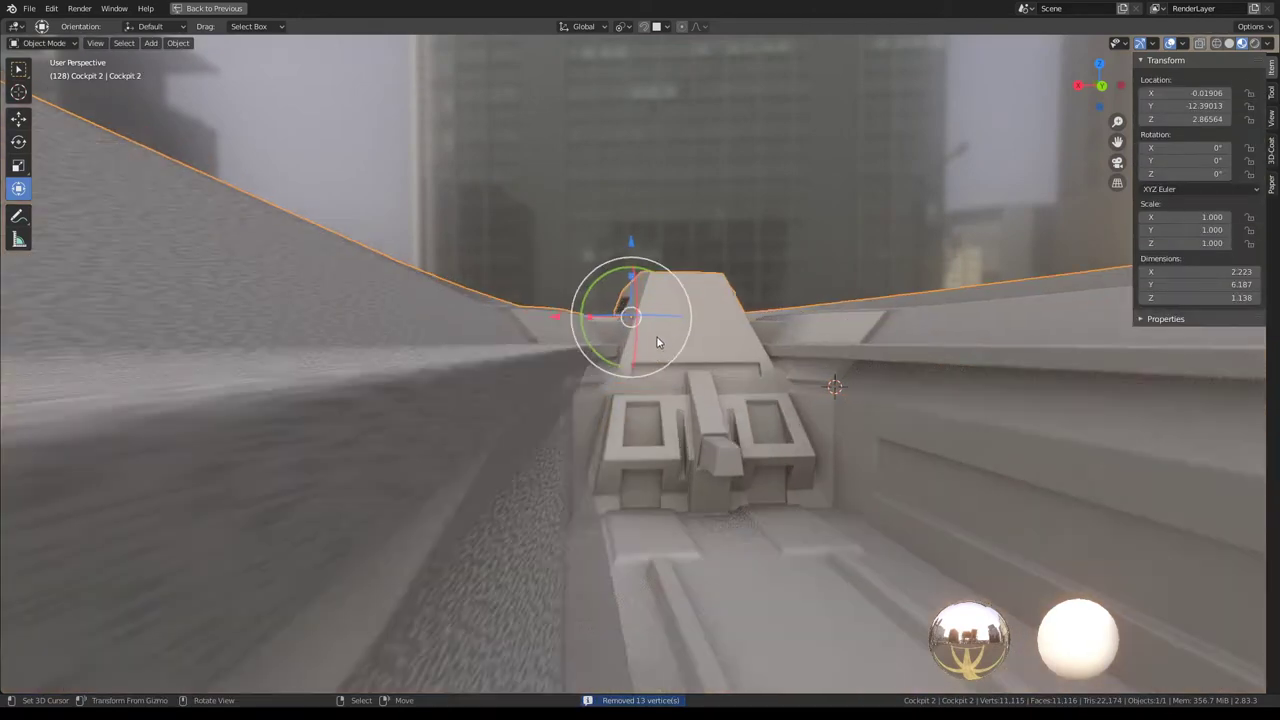
scroll(653, 317, up, 3)
scroll(633, 317, up, 3)
middle_drag(633, 317, 640, 378)
key(Tab)
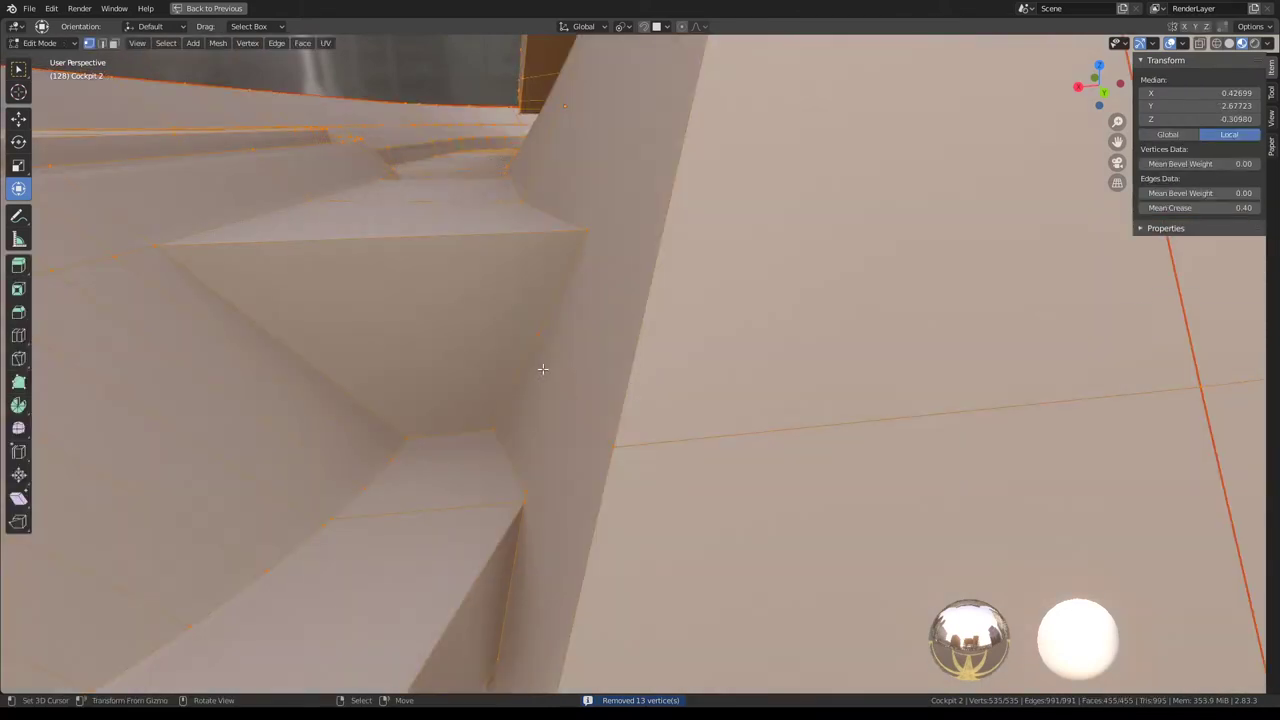
mouse_move(531, 469)
middle_down()
mouse_move(544, 387)
mouse_move(480, 343)
mouse_move(486, 286)
mouse_move(563, 354)
mouse_move(718, 408)
mouse_move(811, 386)
mouse_move(946, 303)
middle_up()
key(shift+v)
click(828, 433)
middle_drag(828, 433, 849, 370)
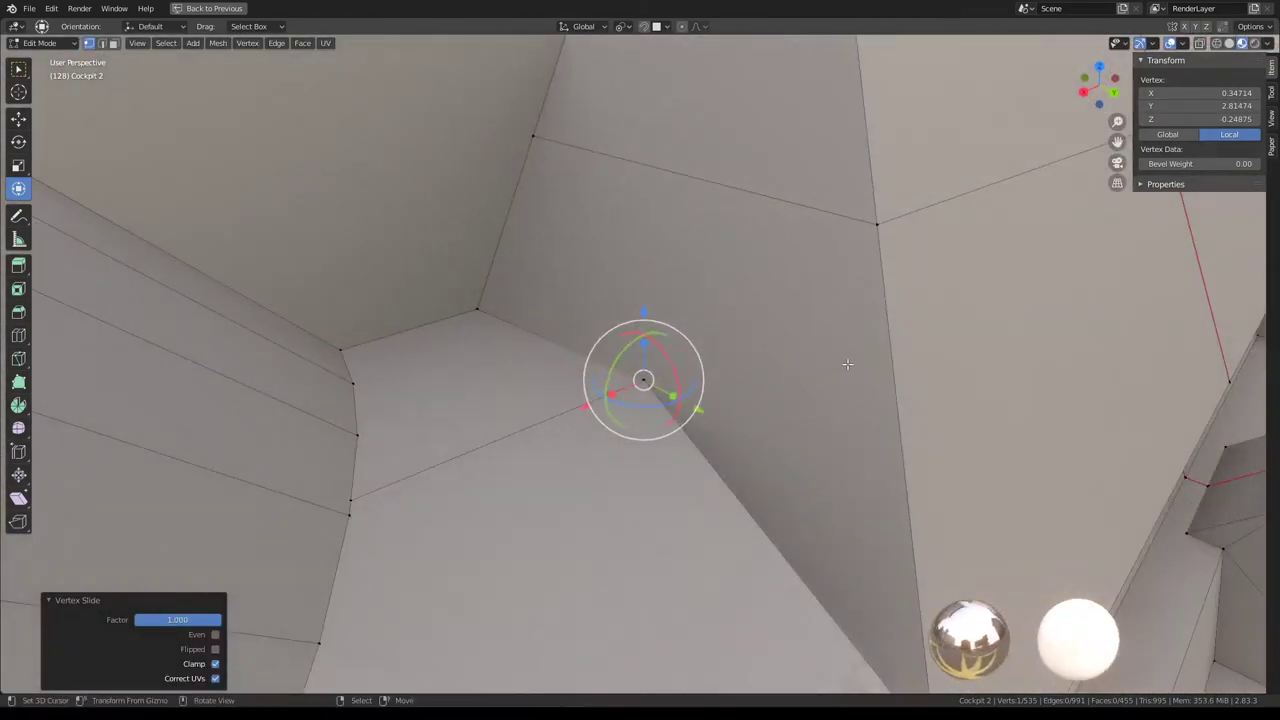
key(a)
key(q)
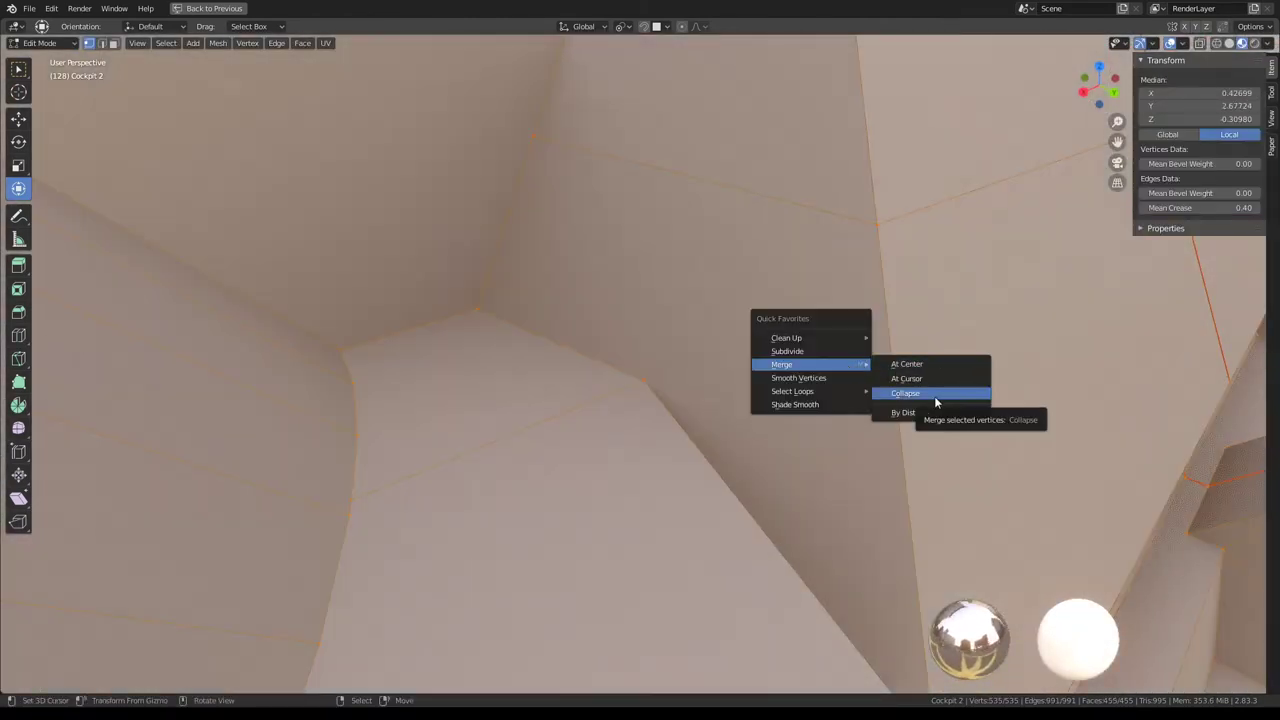
click(933, 409)
Inspect the cleaned cockpit in Object Mode: 534 vertices, 990 edges, 455 faces.
key(Tab)
mouse_move(933, 407)
middle_down()
mouse_move(791, 360)
mouse_move(667, 365)
mouse_move(627, 293)
mouse_move(600, 277)
mouse_move(677, 263)
mouse_move(640, 260)
mouse_move(648, 351)
mouse_move(588, 291)
mouse_move(461, 297)
mouse_move(365, 267)
mouse_move(427, 252)
middle_up()
scroll(687, 360, down, 3)
scroll(687, 360, down, 3)
scroll(667, 365, up, 3)
scroll(667, 365, up, 3)
scroll(655, 330, down, 5)
scroll(660, 319, down, 2)
key(Tab)
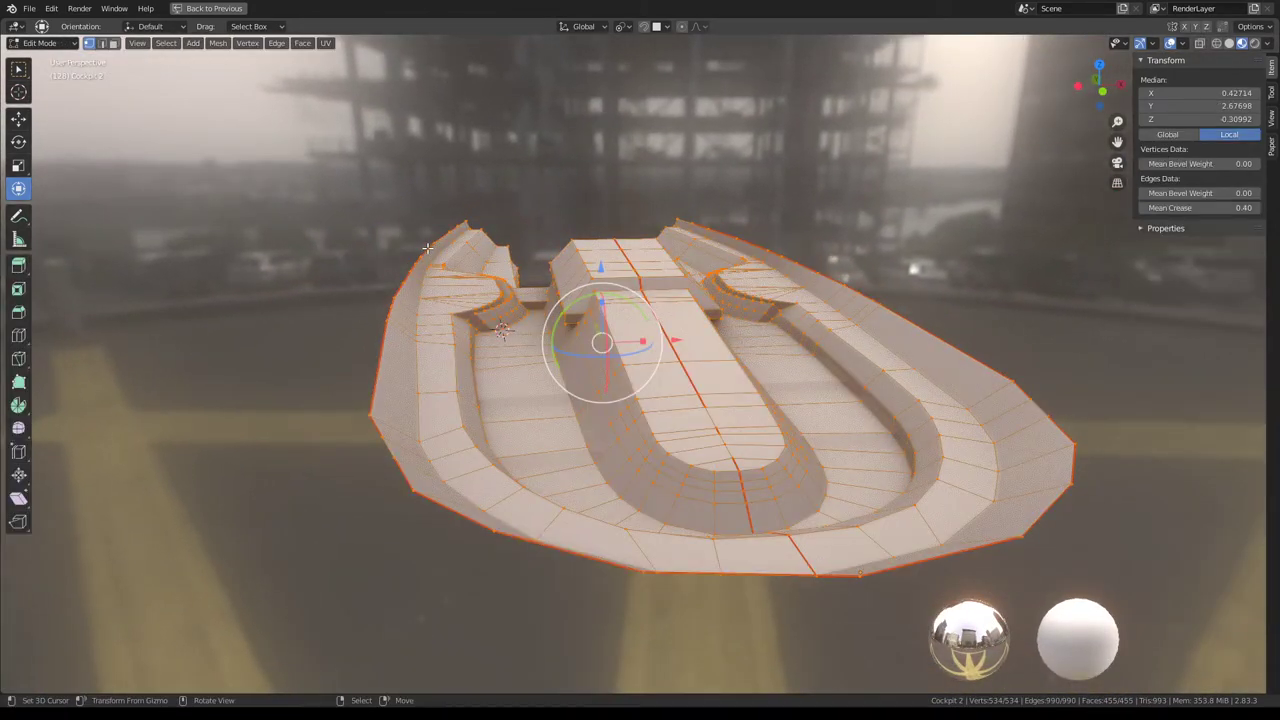
key(Tab)
mouse_move(457, 214)
middle_down()
mouse_move(602, 332)
mouse_move(714, 320)
mouse_move(728, 292)
mouse_move(729, 353)
mouse_move(719, 244)
mouse_move(680, 368)
mouse_move(753, 465)
mouse_move(637, 490)
middle_up()
scroll(728, 293, up, 5)
key(Tab)
Move the tips of the upper and lower floor rails slightly along Y.
key(alt+a)
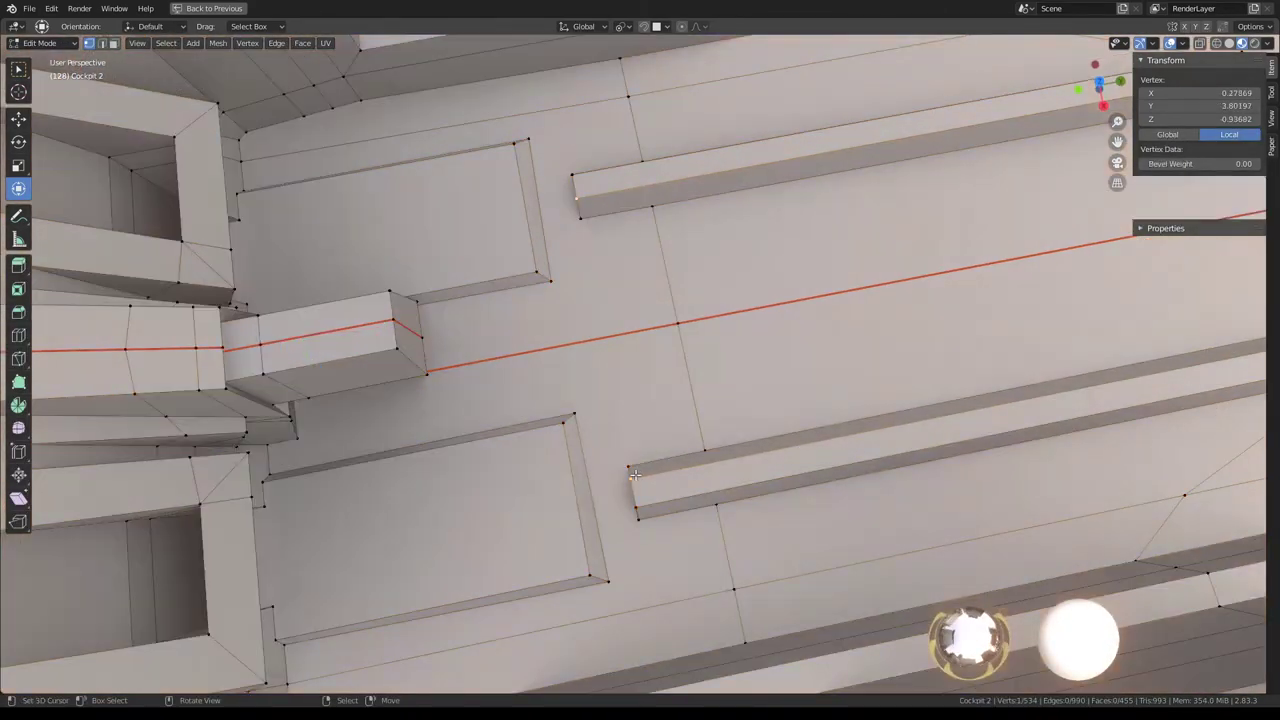
click(567, 178)
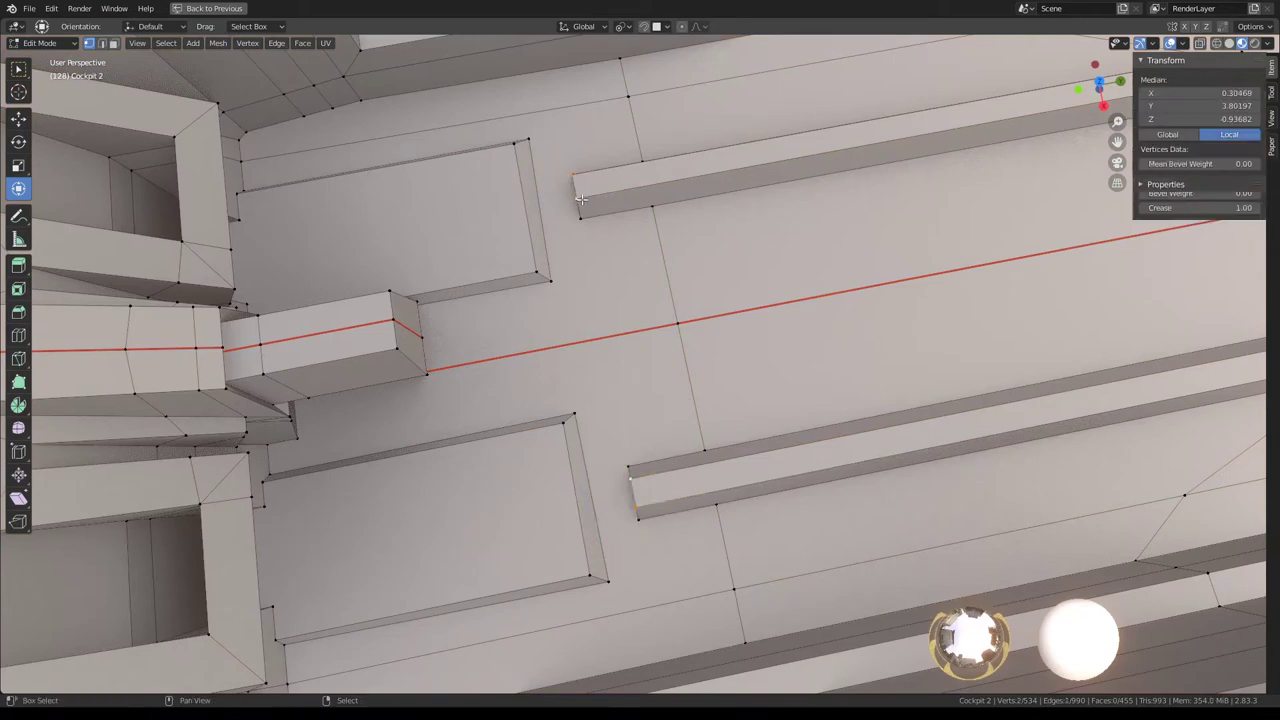
drag(708, 462, 715, 455)
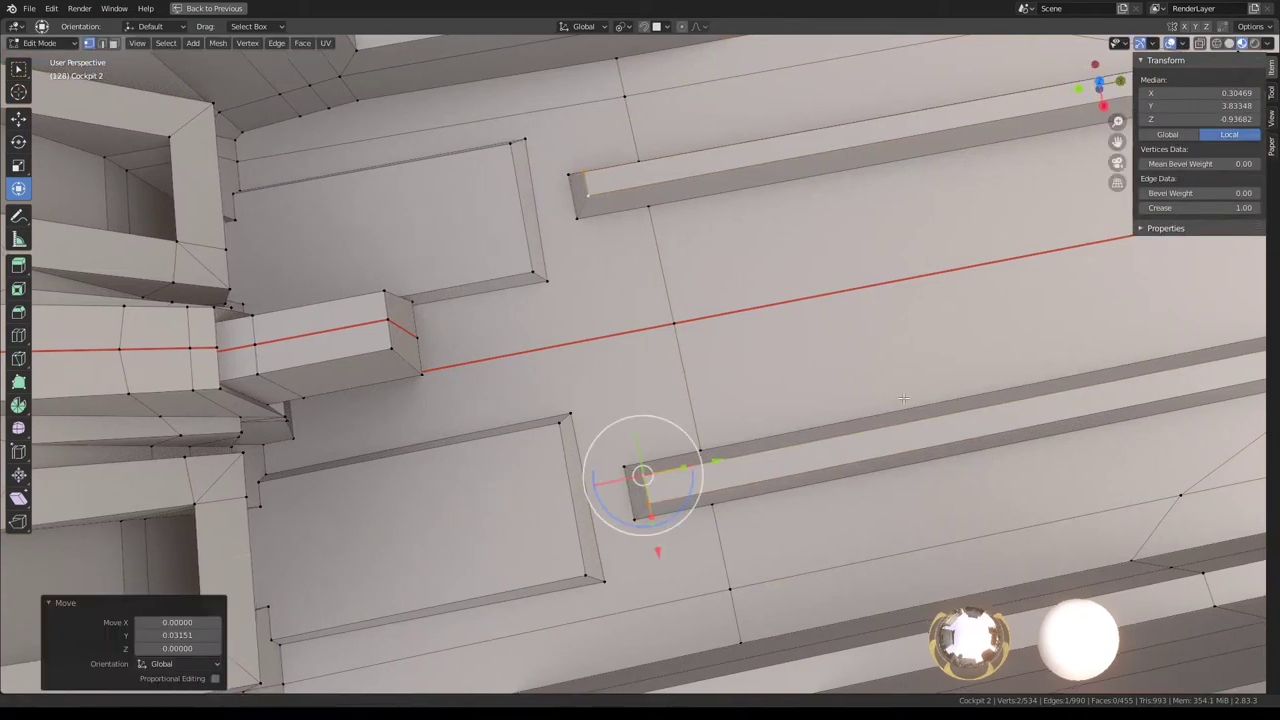
middle_drag(715, 455, 382, 433)
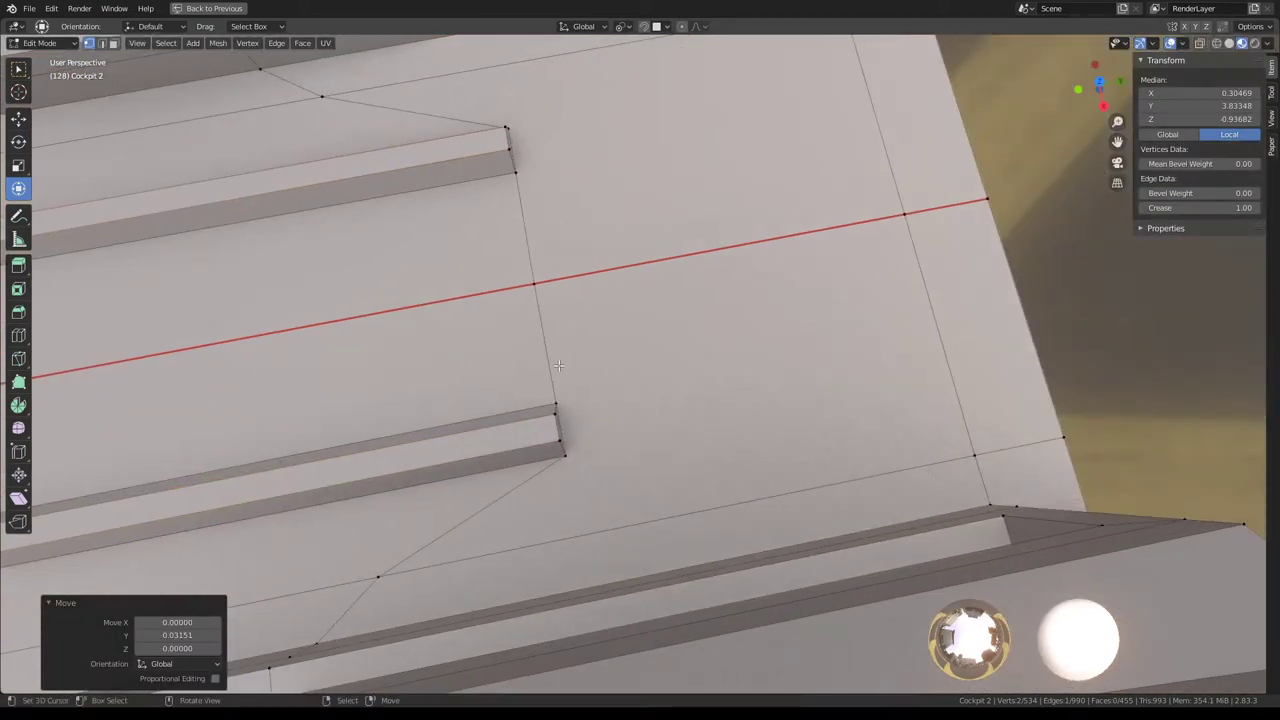
click(545, 423)
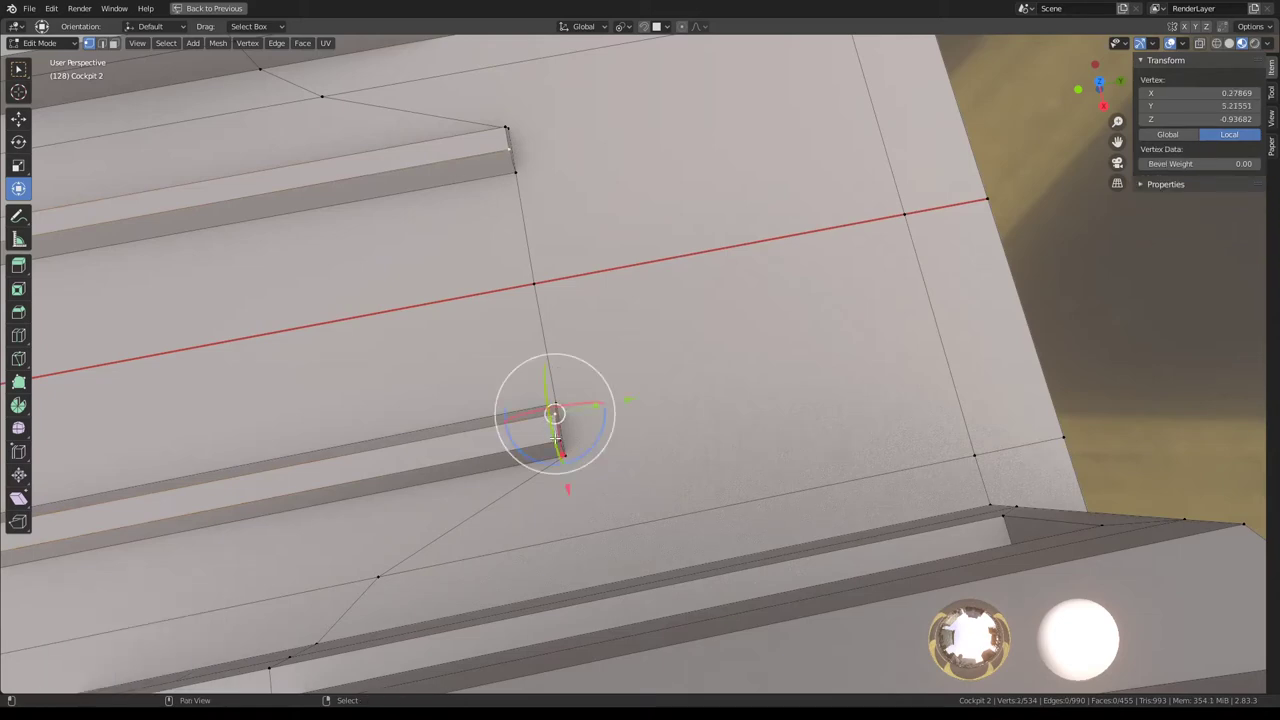
key(g)
click(613, 429)
scroll(432, 385, down, 5)
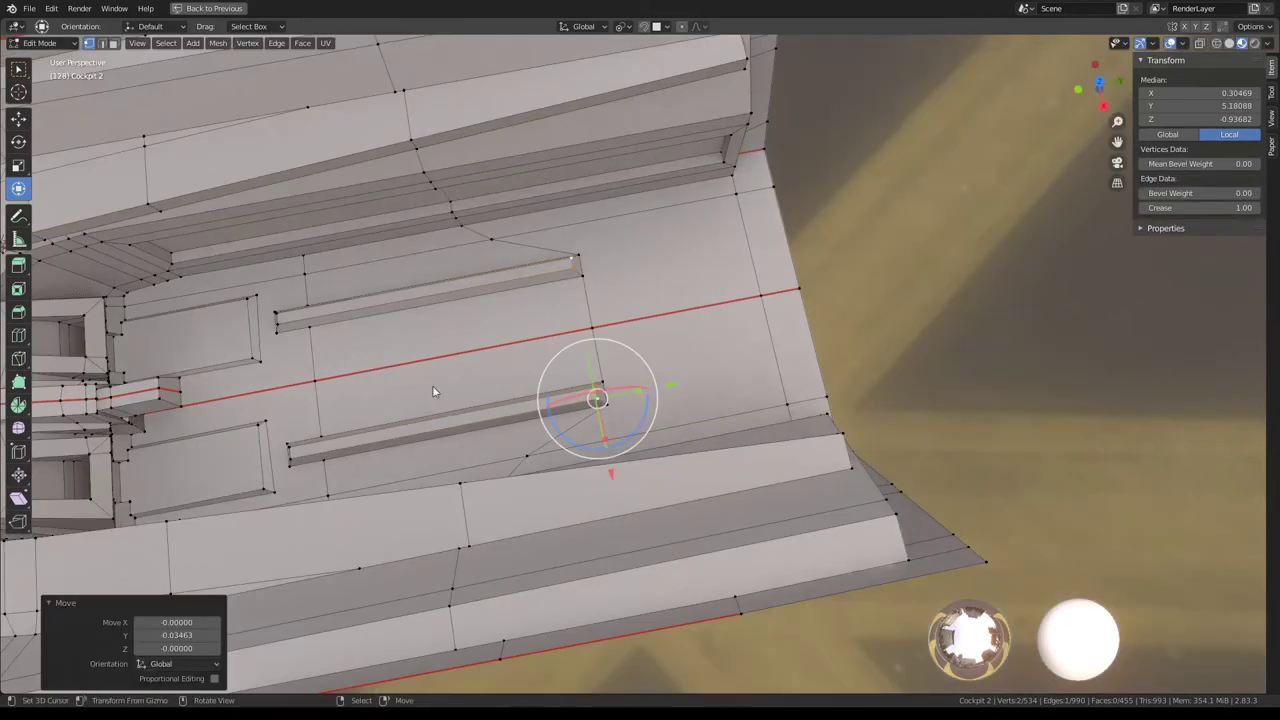
Inspect the smoothed cockpit interior and console from the front in Object Mode.
key(Tab)
mouse_move(432, 385)
middle_down()
mouse_move(669, 364)
mouse_move(521, 306)
mouse_move(532, 283)
mouse_move(689, 434)
middle_up()
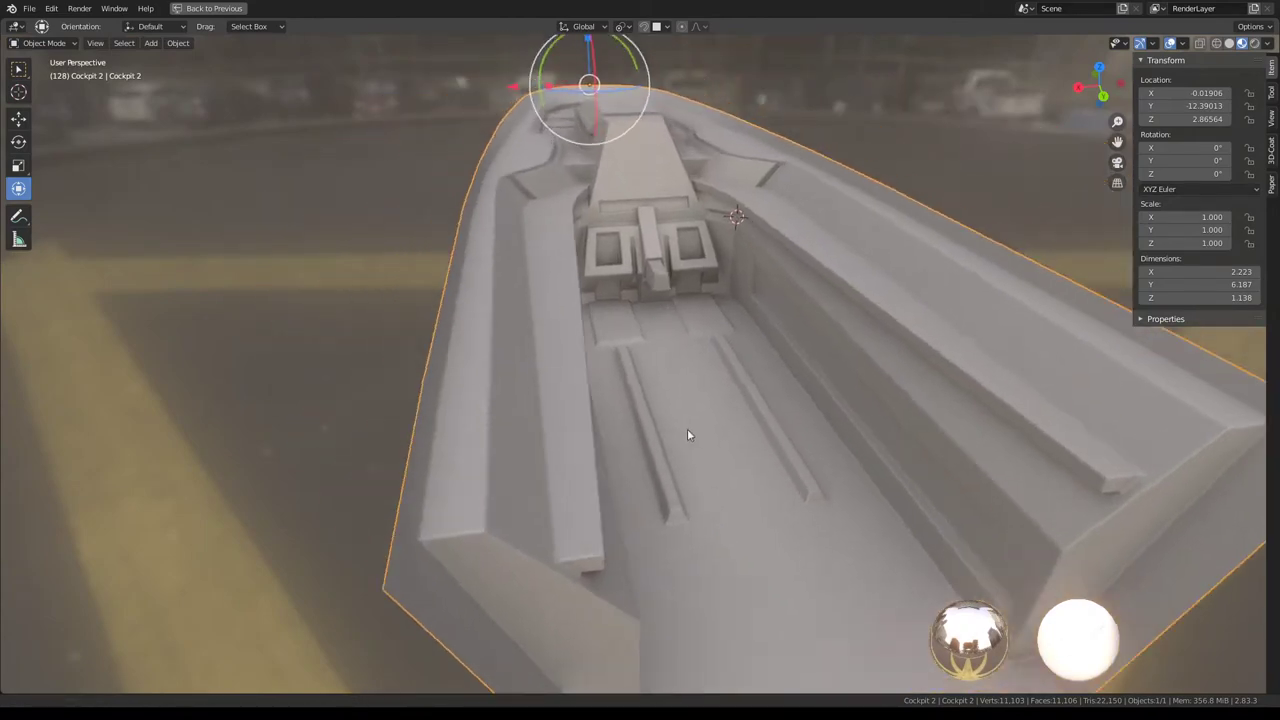
scroll(689, 434, up, 4)
mouse_move(743, 397)
middle_down()
mouse_move(560, 329)
mouse_move(522, 288)
mouse_move(612, 214)
middle_up()
scroll(612, 214, down, 3)
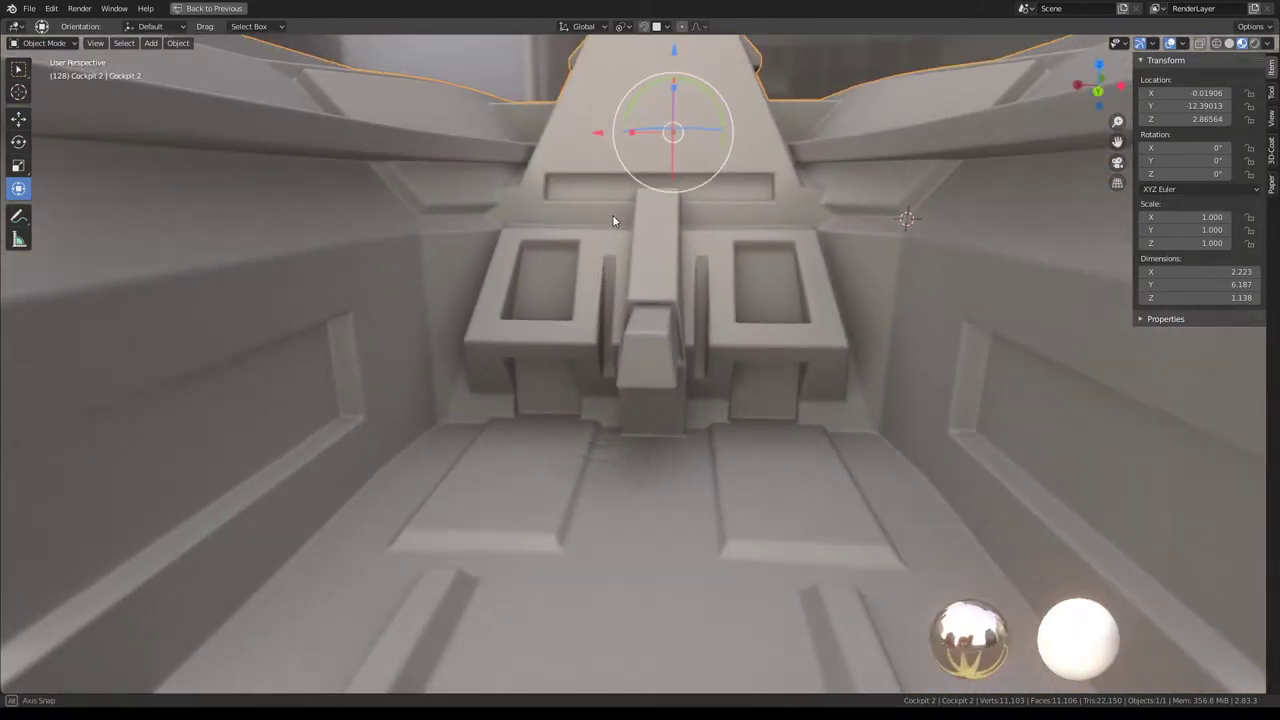
scroll(614, 266, up, 1)
middle_drag(614, 266, 638, 271)
scroll(638, 271, down, 1)
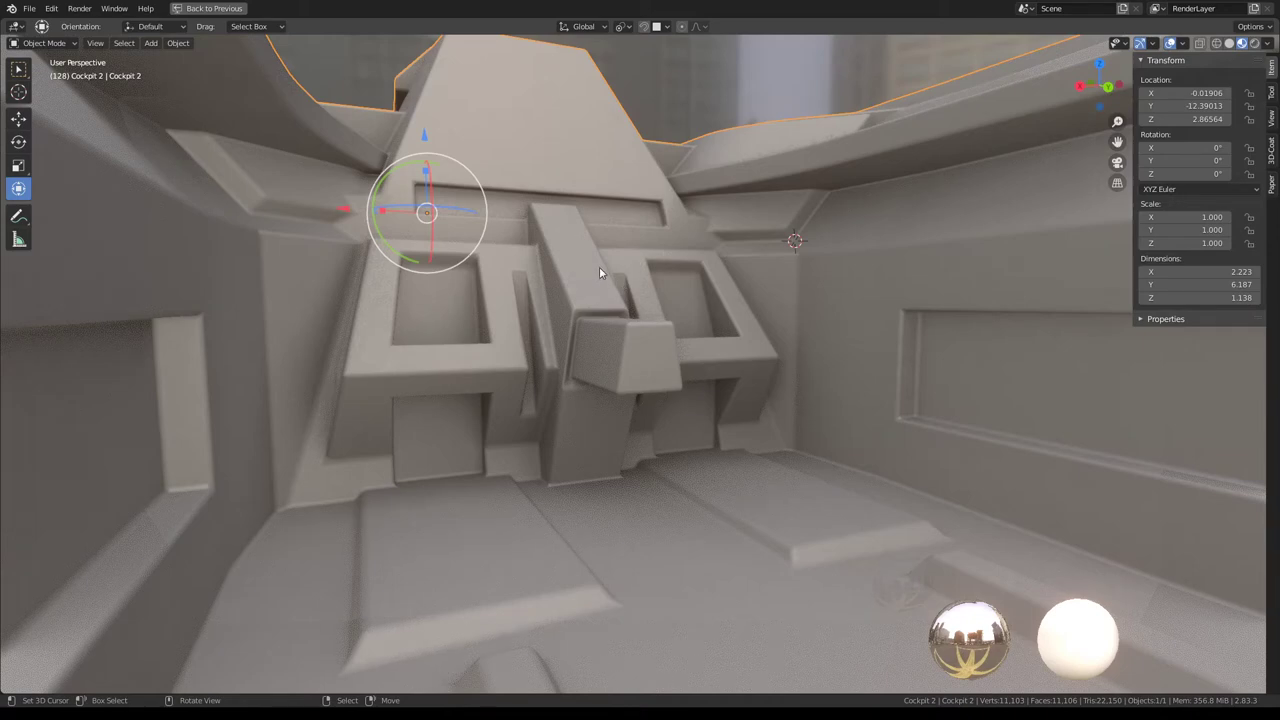
middle_drag(599, 266, 539, 278)
middle_drag(543, 285, 573, 313)
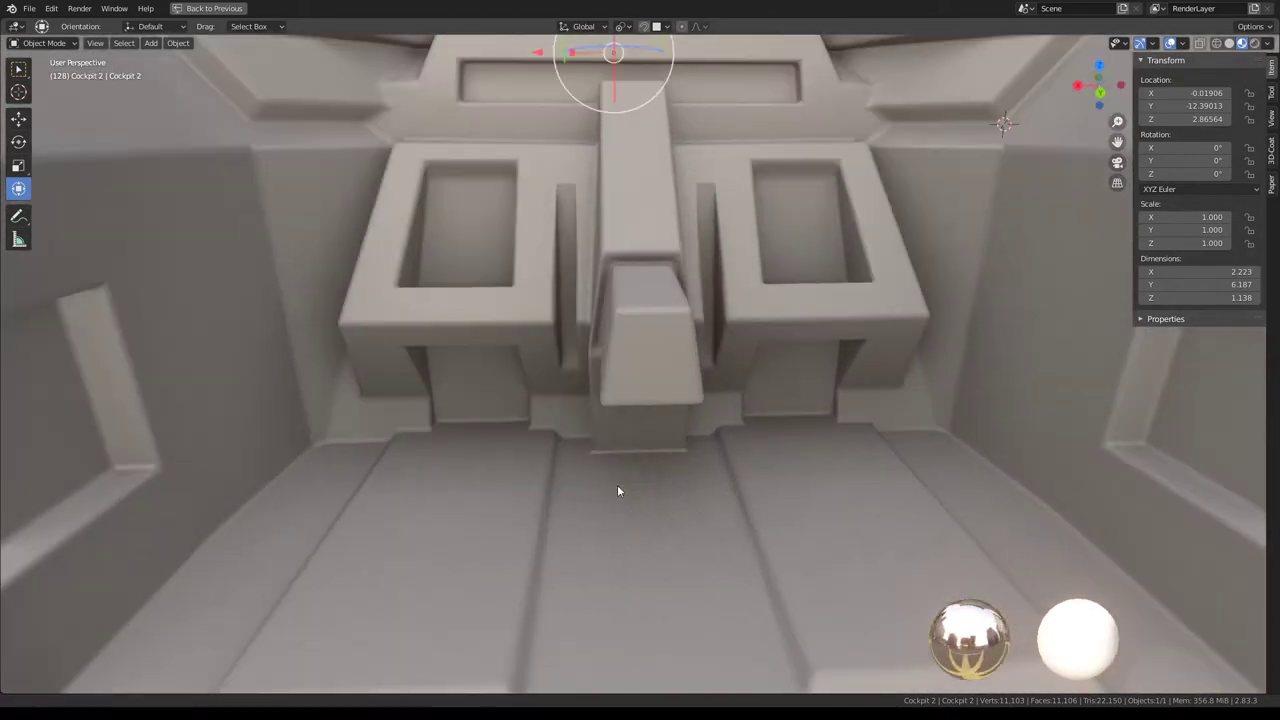
In face mode, select the two floor slabs' slanted inner faces and move them inward along X.
middle_drag(573, 313, 524, 487)
key(Tab)
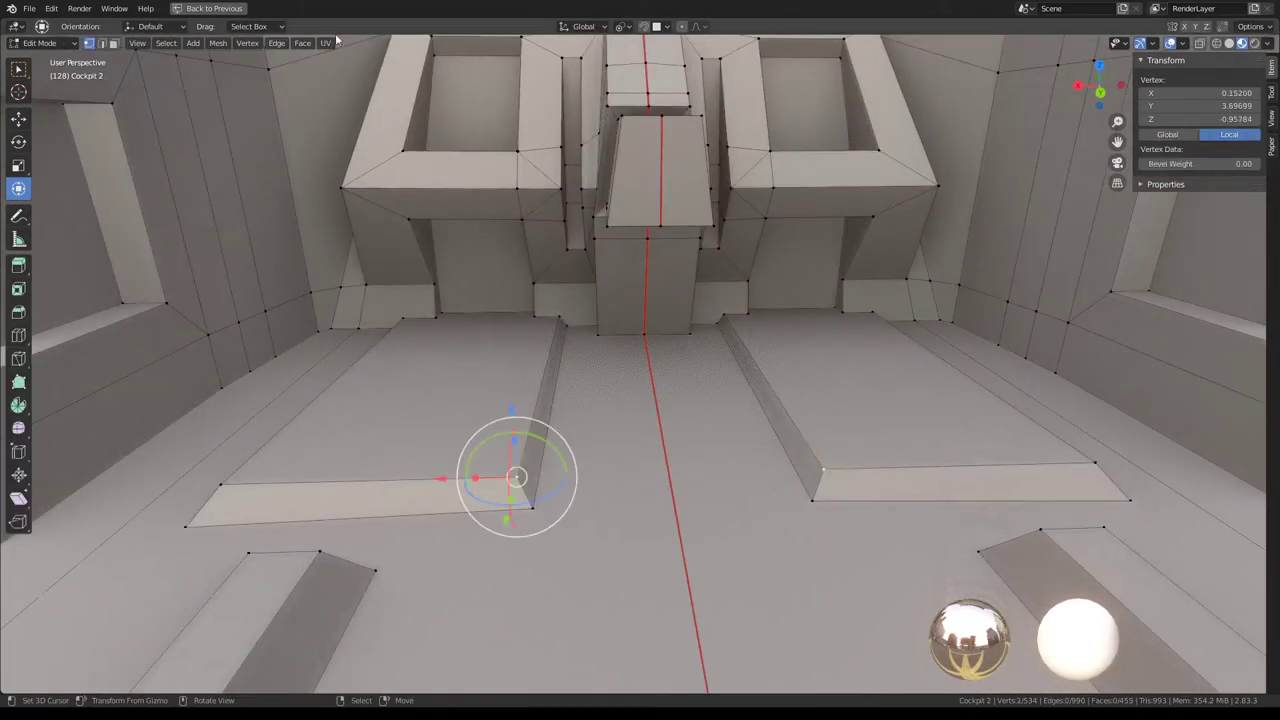
click(115, 43)
alt+click(560, 357)
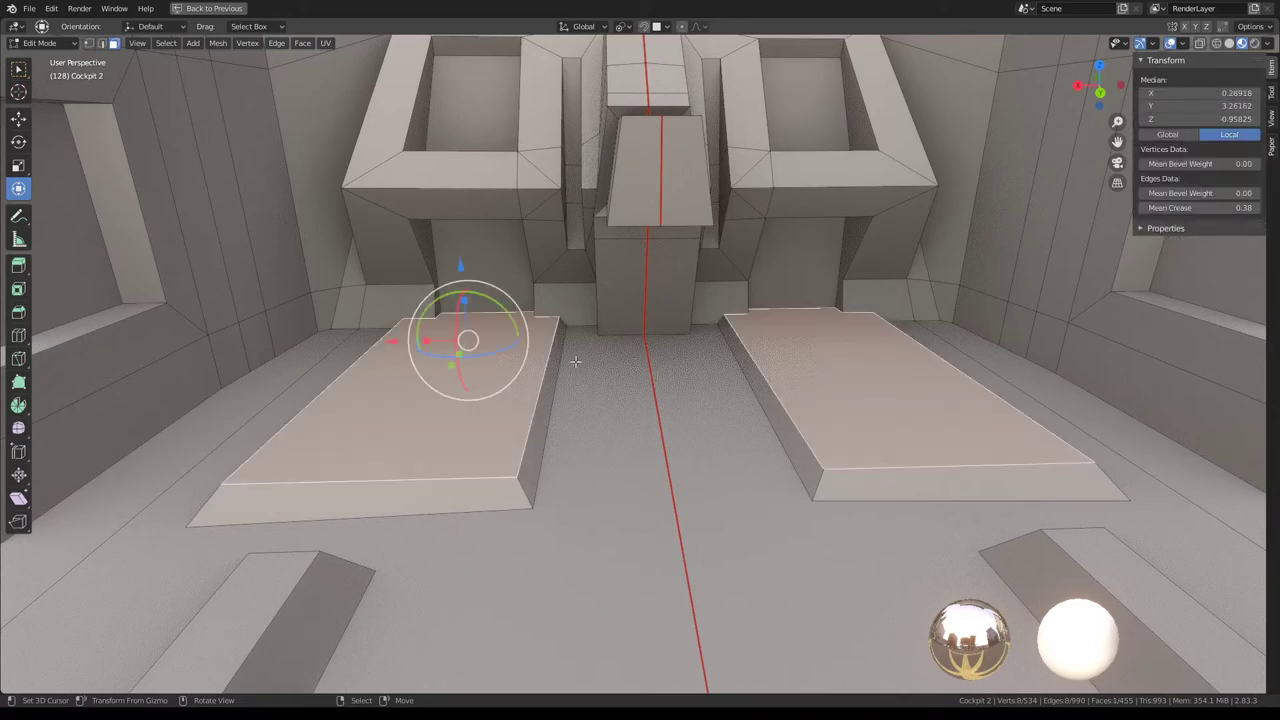
alt+click(577, 367)
middle_drag(481, 395, 477, 395)
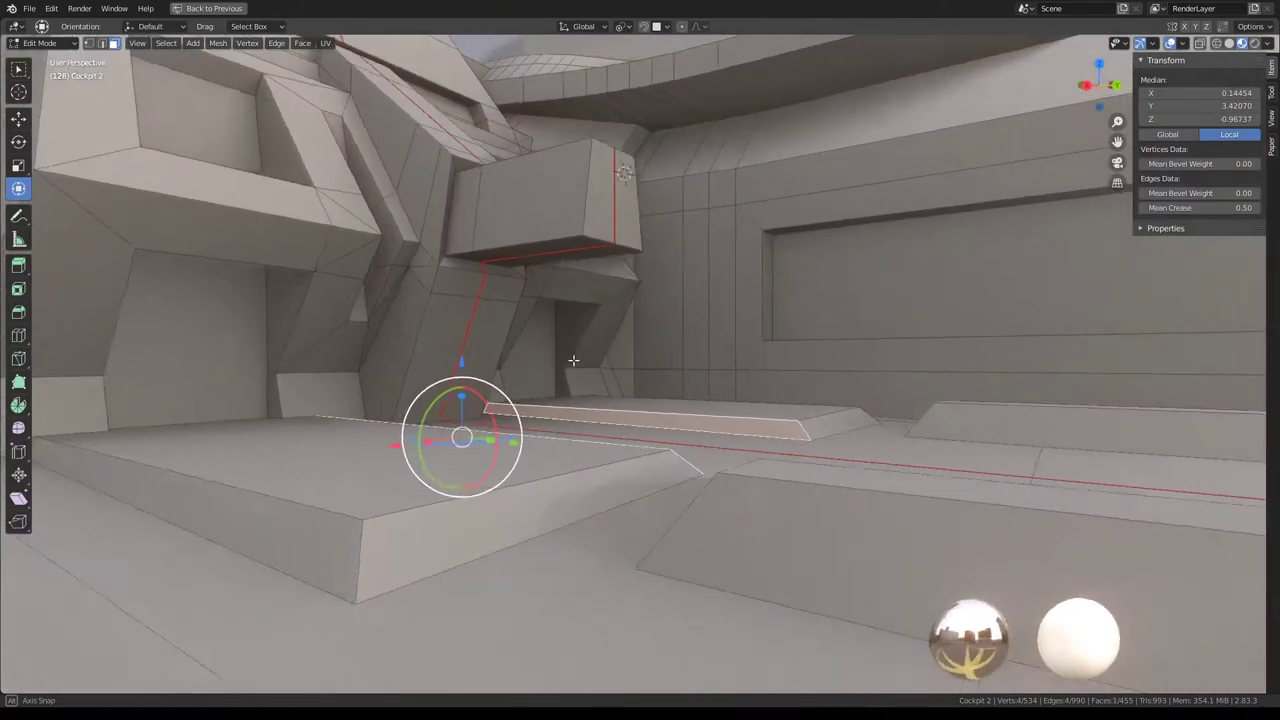
key(g)
key(x)
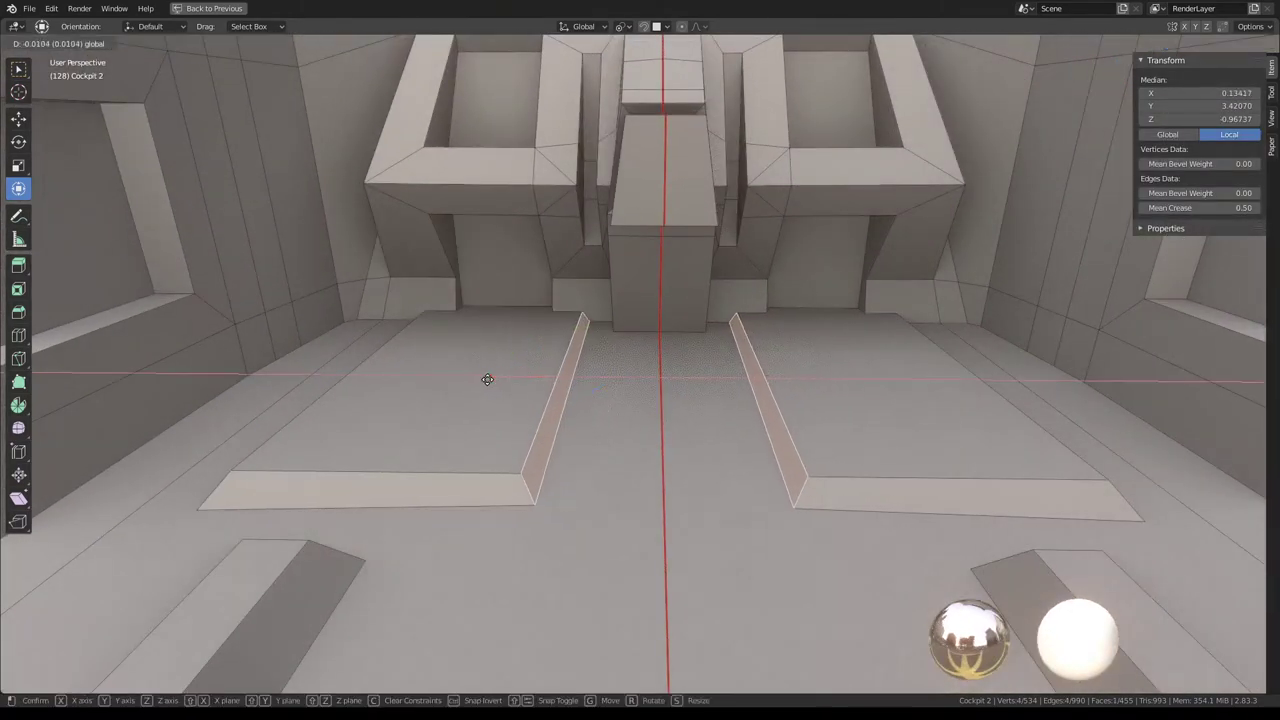
click(504, 384)
key(Tab)
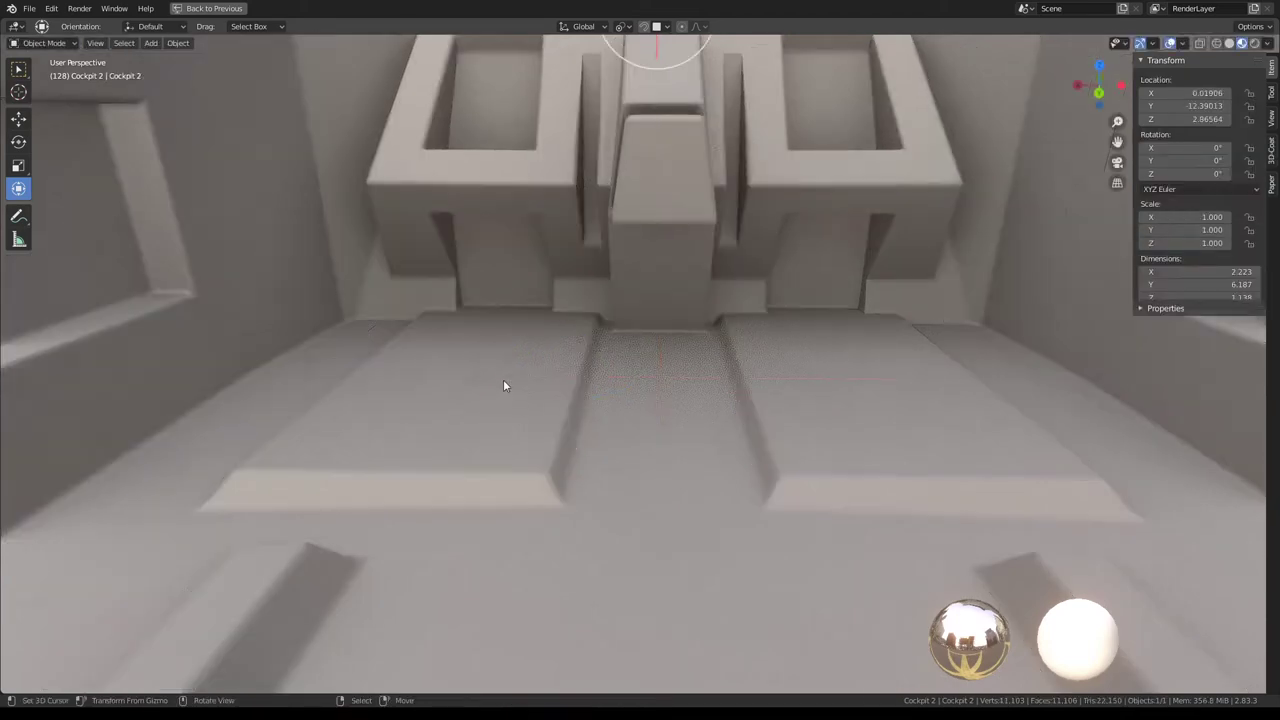
Move the left slab's slanted bevel face along the X axis.
mouse_move(524, 321)
middle_down()
mouse_move(572, 364)
mouse_move(543, 386)
mouse_move(500, 277)
middle_up()
key(Tab)
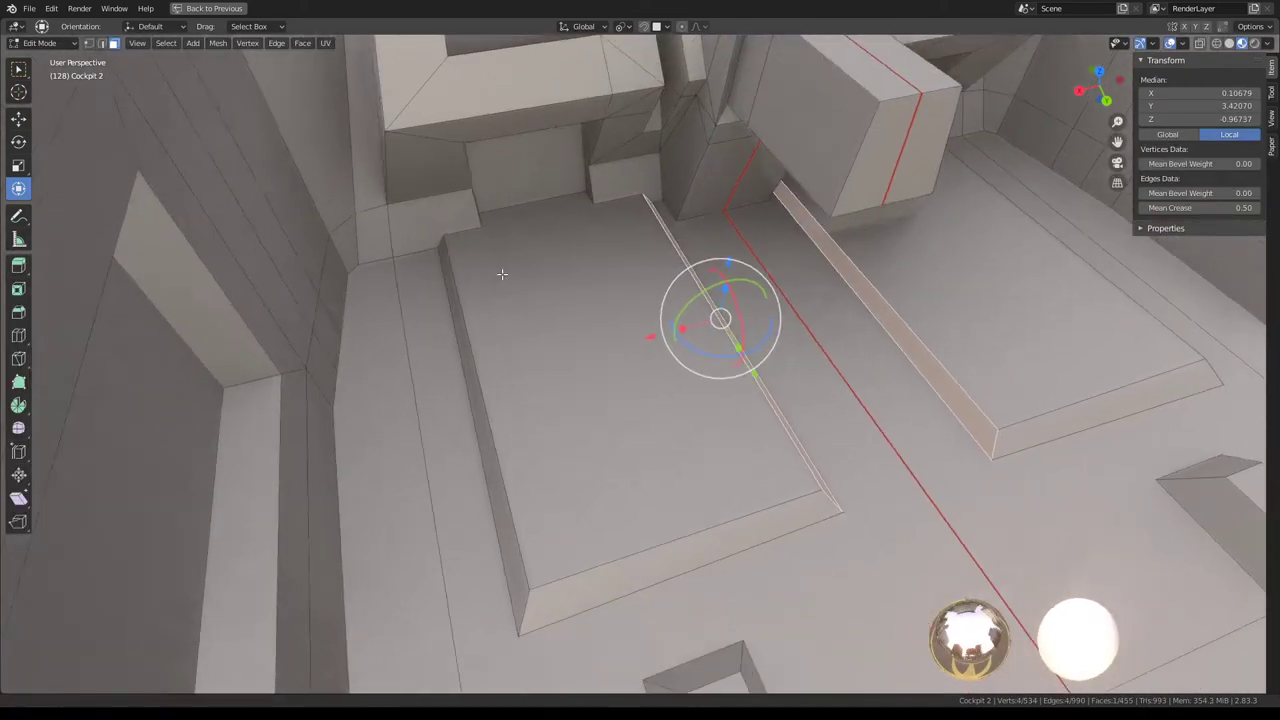
click(482, 302)
key(g)
key(x)
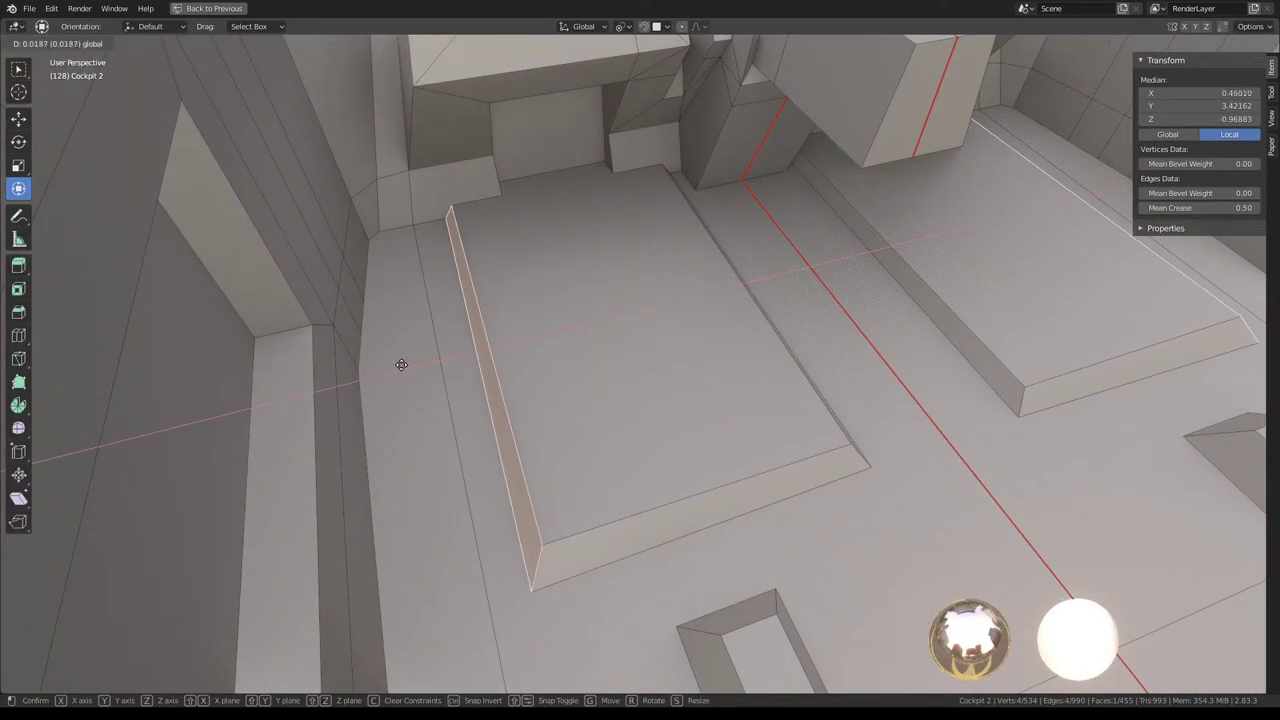
click(397, 367)
Select the slab's bevel edges along the shortest path and shift them sideways along X.
mouse_move(397, 367)
middle_down()
mouse_move(738, 294)
mouse_move(726, 333)
mouse_move(675, 300)
mouse_move(866, 367)
mouse_move(634, 280)
mouse_move(627, 300)
middle_up()
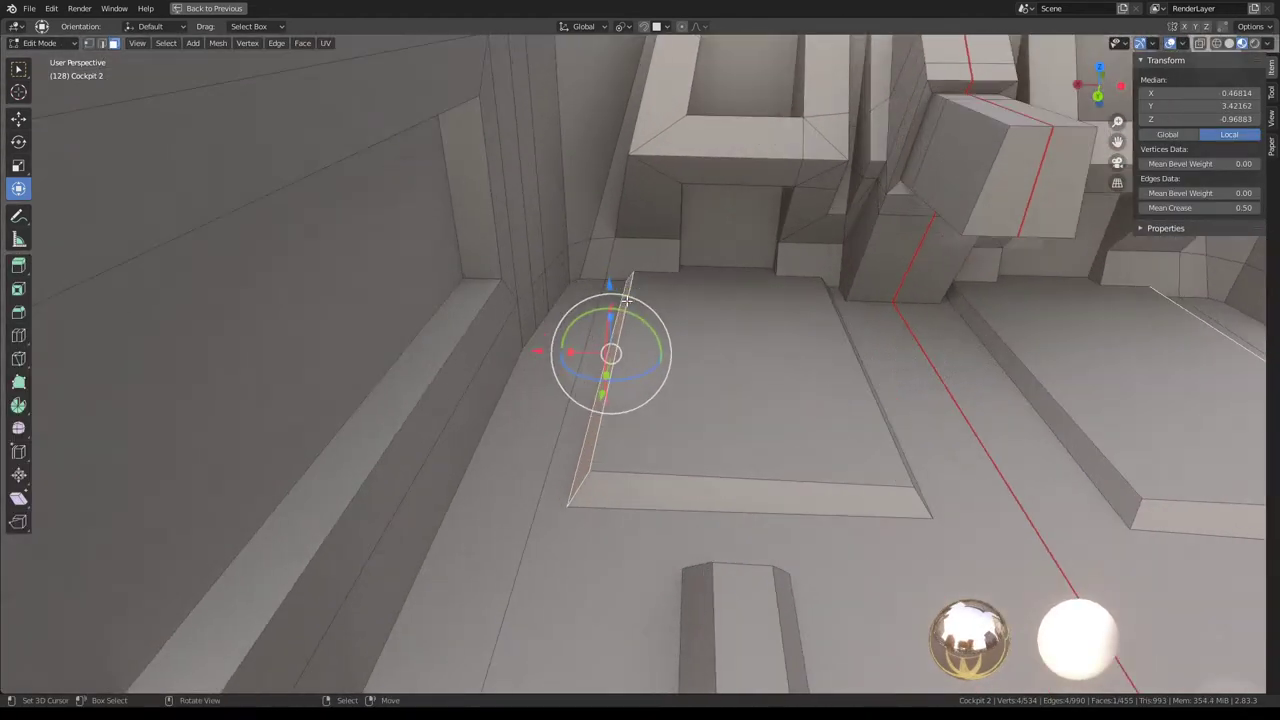
click(564, 343)
mouse_move(564, 343)
middle_down()
mouse_move(623, 384)
mouse_move(633, 507)
mouse_move(637, 430)
middle_up()
scroll(591, 527, down, 4)
ctrl+click(582, 526)
scroll(582, 526, up, 5)
scroll(632, 507, up, 3)
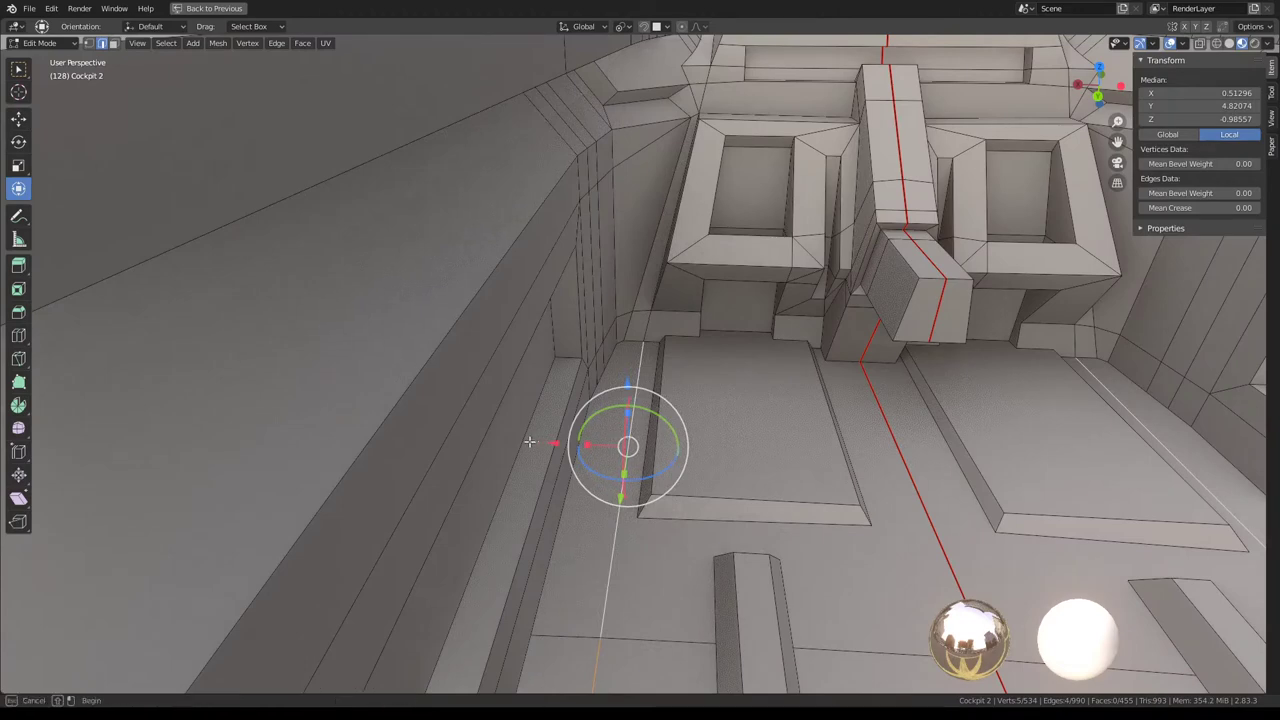
key(g)
key(x)
click(537, 440)
Inspect the reshaped cockpit floor from several angles, ending in Object Mode.
key(Tab)
mouse_move(537, 440)
middle_down()
mouse_move(747, 406)
mouse_move(691, 322)
mouse_move(751, 326)
mouse_move(640, 334)
middle_up()
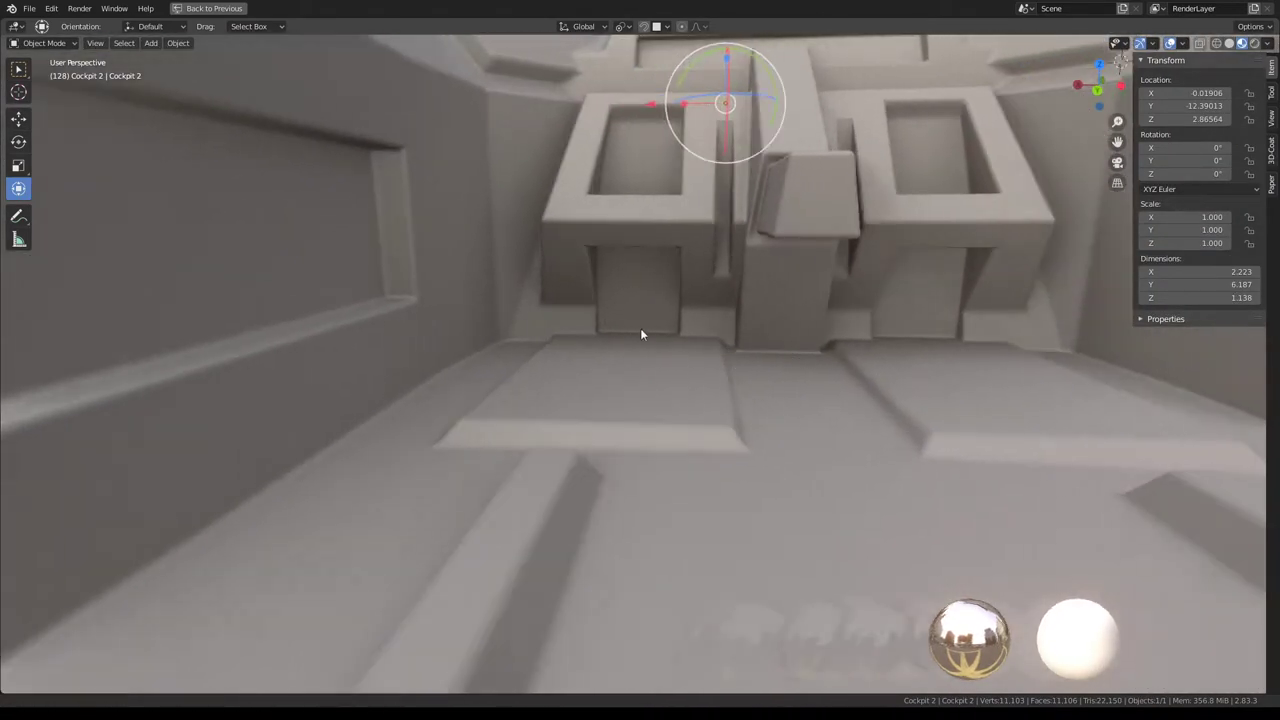
key(Tab)
mouse_move(777, 323)
middle_down()
mouse_move(740, 351)
mouse_move(633, 358)
mouse_move(617, 320)
mouse_move(629, 306)
mouse_move(674, 309)
mouse_move(623, 456)
mouse_move(709, 340)
mouse_move(709, 381)
mouse_move(686, 300)
mouse_move(634, 294)
mouse_move(776, 266)
mouse_move(726, 250)
mouse_move(632, 277)
mouse_move(826, 323)
mouse_move(967, 283)
mouse_move(568, 222)
mouse_move(803, 337)
mouse_move(636, 318)
mouse_move(688, 271)
mouse_move(609, 237)
mouse_move(628, 245)
mouse_move(552, 234)
mouse_move(628, 262)
mouse_move(753, 350)
mouse_move(564, 287)
middle_up()
key(Tab)
key(Tab)
key(Tab)
Hide the glass canopy to expose the cockpit interior.
scroll(564, 226, down, 3)
scroll(688, 271, up, 2)
scroll(638, 251, down, 5)
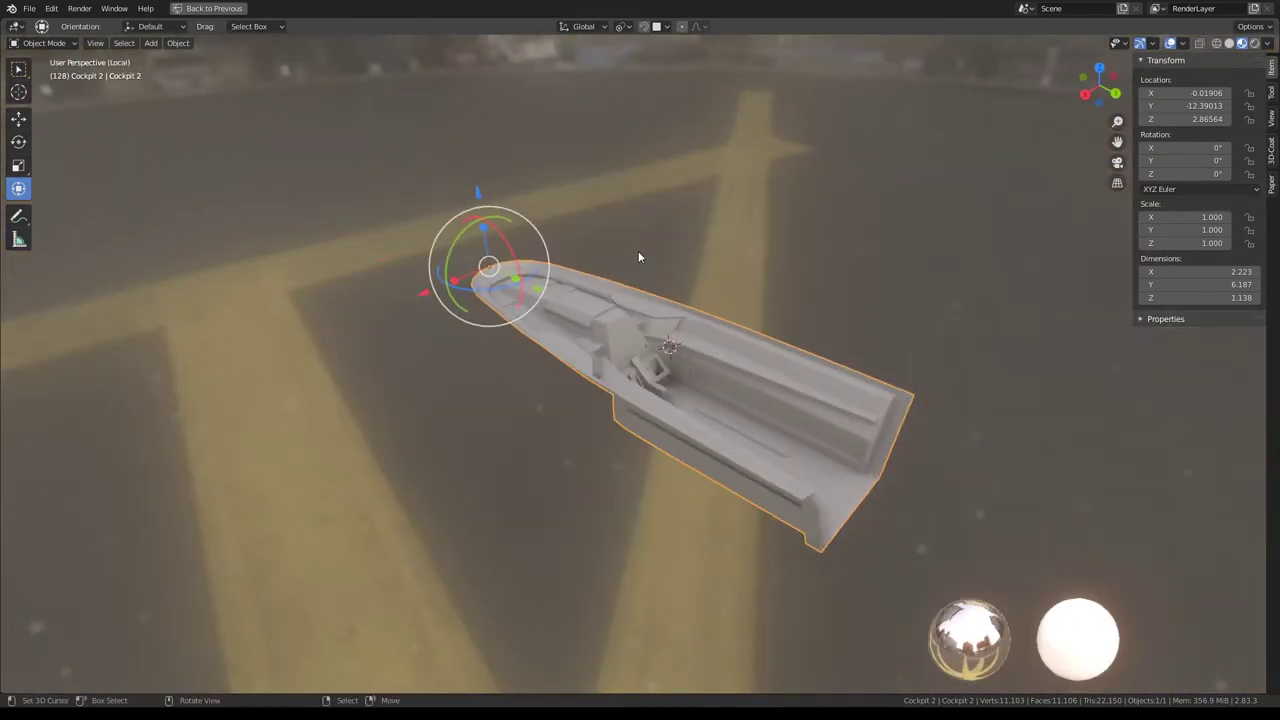
scroll(638, 251, up, 1)
scroll(638, 251, up, 4)
scroll(638, 251, up, 1)
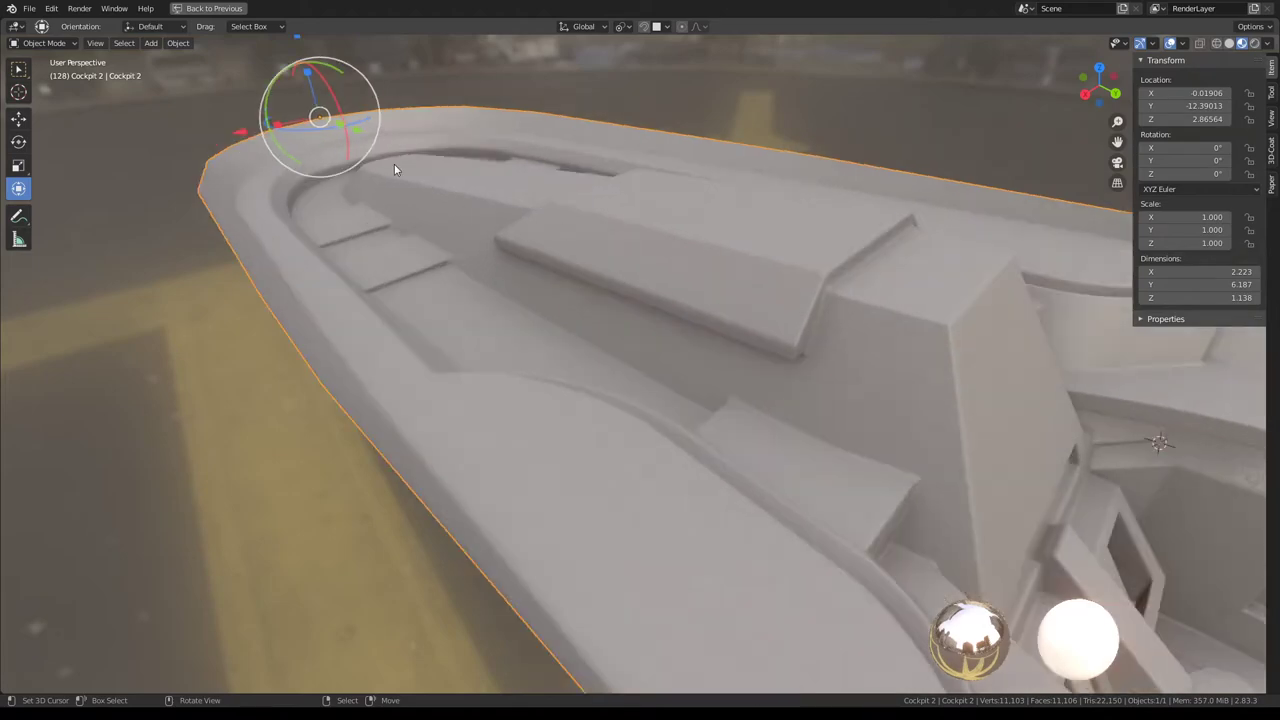
key(KP_Divide)
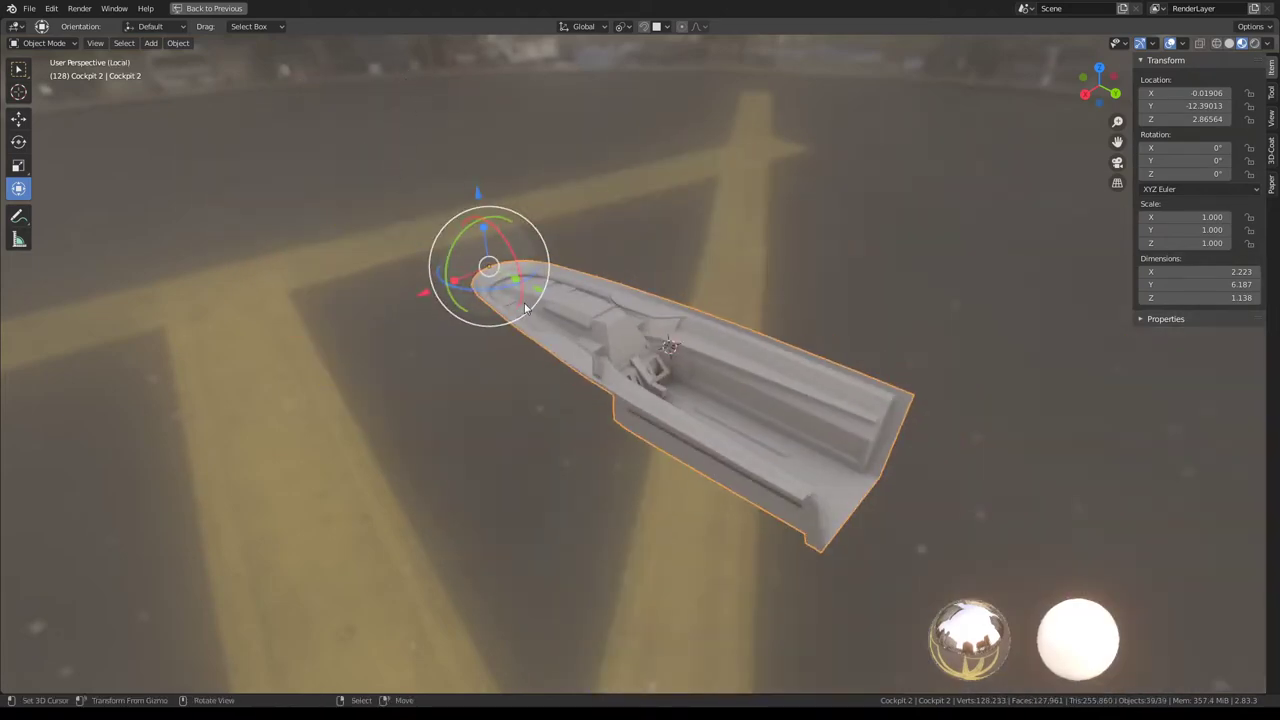
key(KP_Divide)
scroll(524, 305, down, 5)
middle_drag(524, 305, 622, 268)
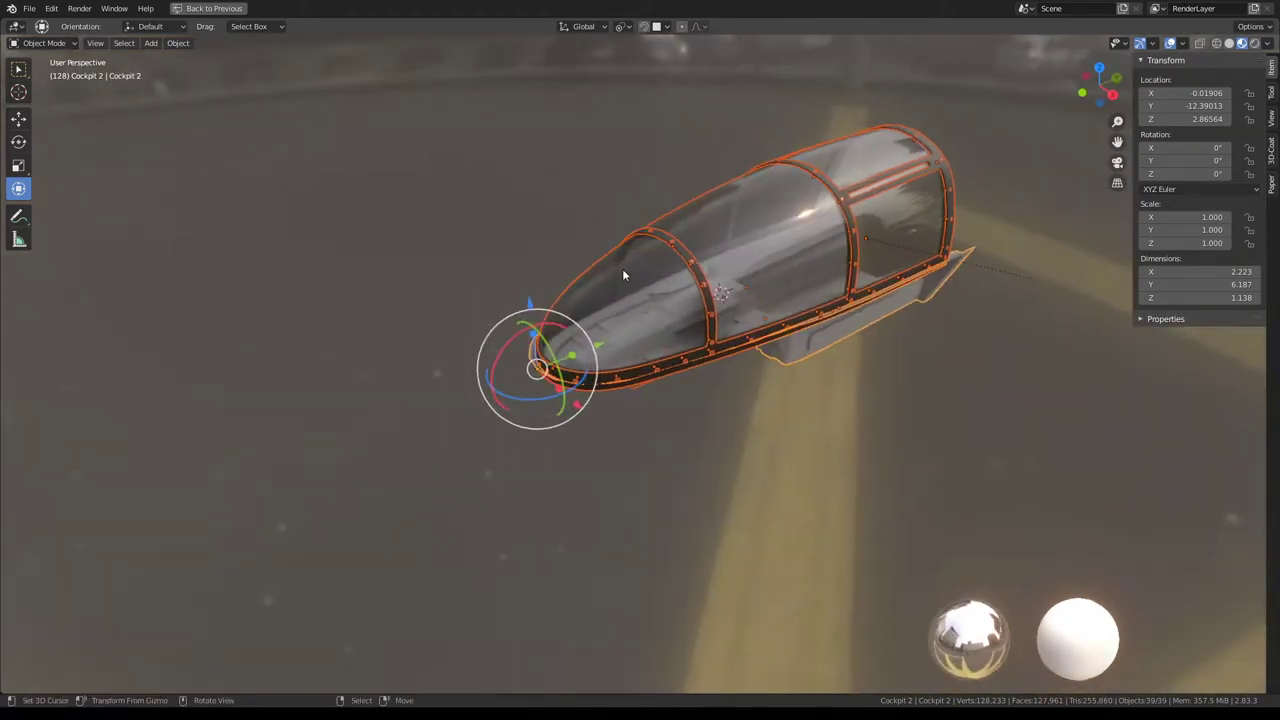
click(760, 228)
key(h)
Select the Cube.032 panel cutters and move them to a new spot on the cockpit floor.
scroll(720, 274, up, 4)
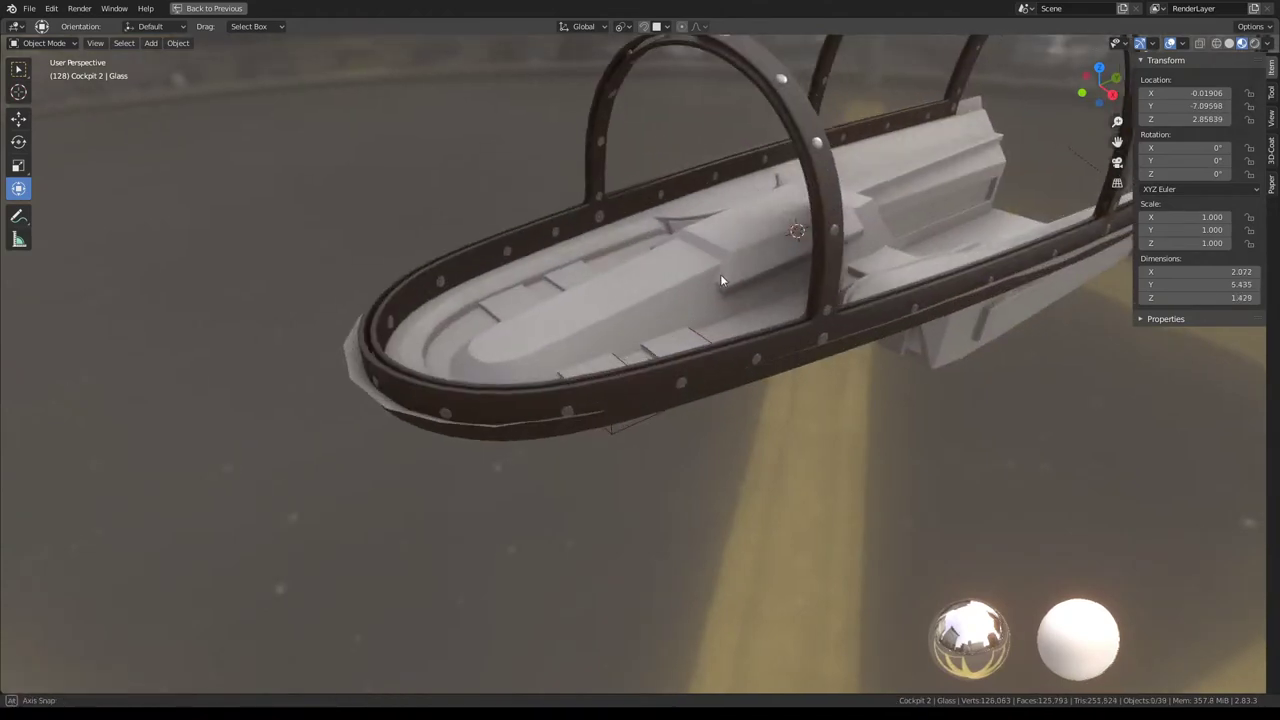
mouse_move(720, 274)
middle_down()
mouse_move(607, 258)
mouse_move(532, 330)
mouse_move(714, 320)
mouse_move(666, 297)
middle_up()
click(500, 333)
click(504, 337)
scroll(714, 327, up, 3)
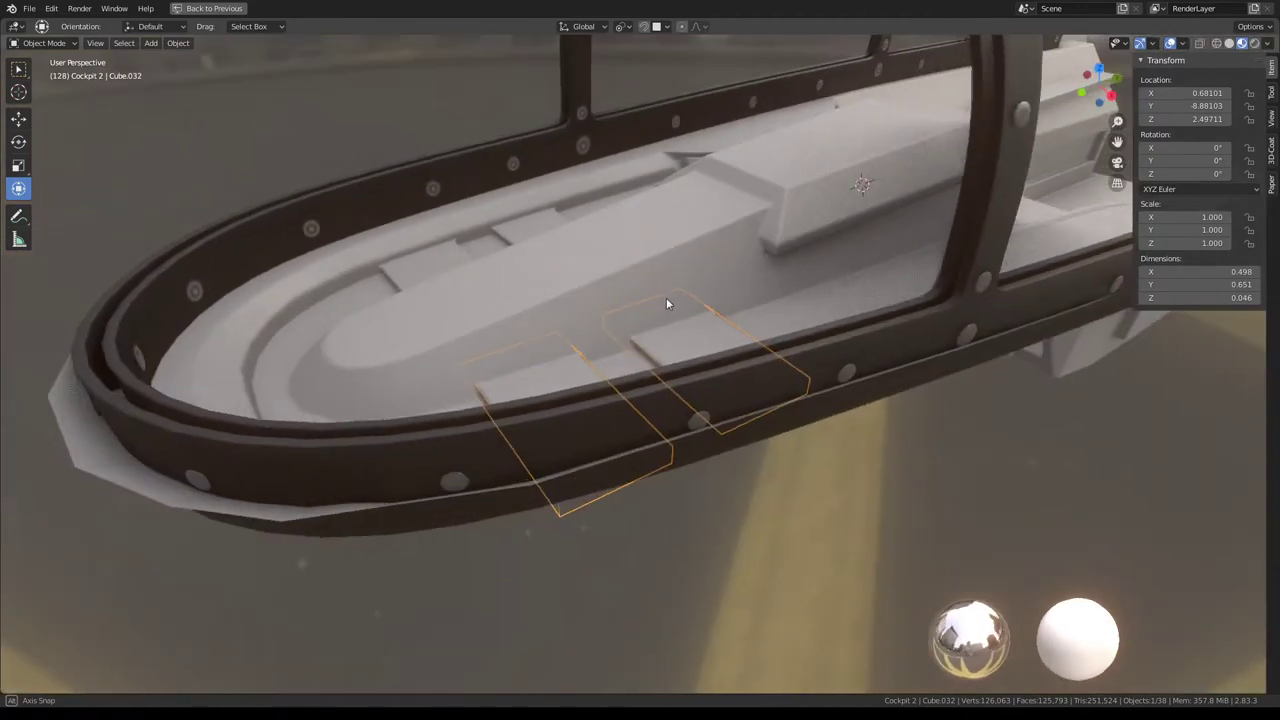
scroll(666, 297, up, 2)
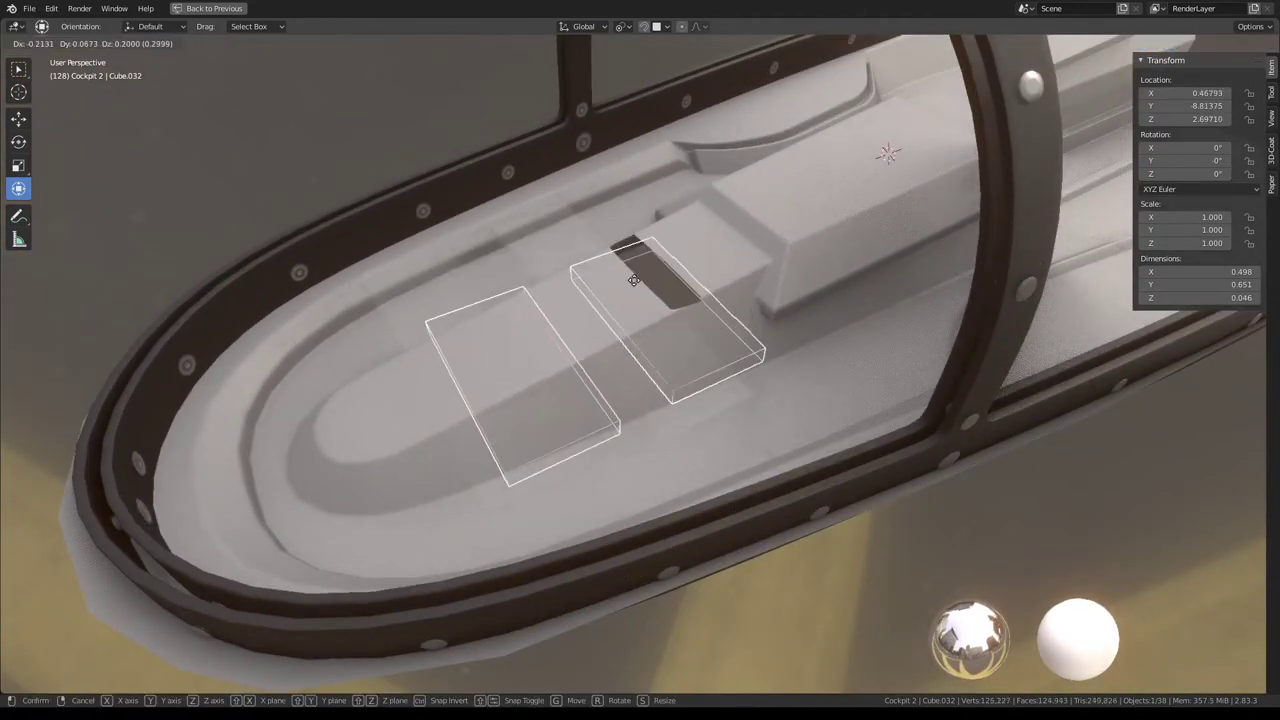
click(635, 282)
mouse_move(635, 282)
middle_down()
mouse_move(758, 260)
mouse_move(690, 320)
middle_up()
key(g)
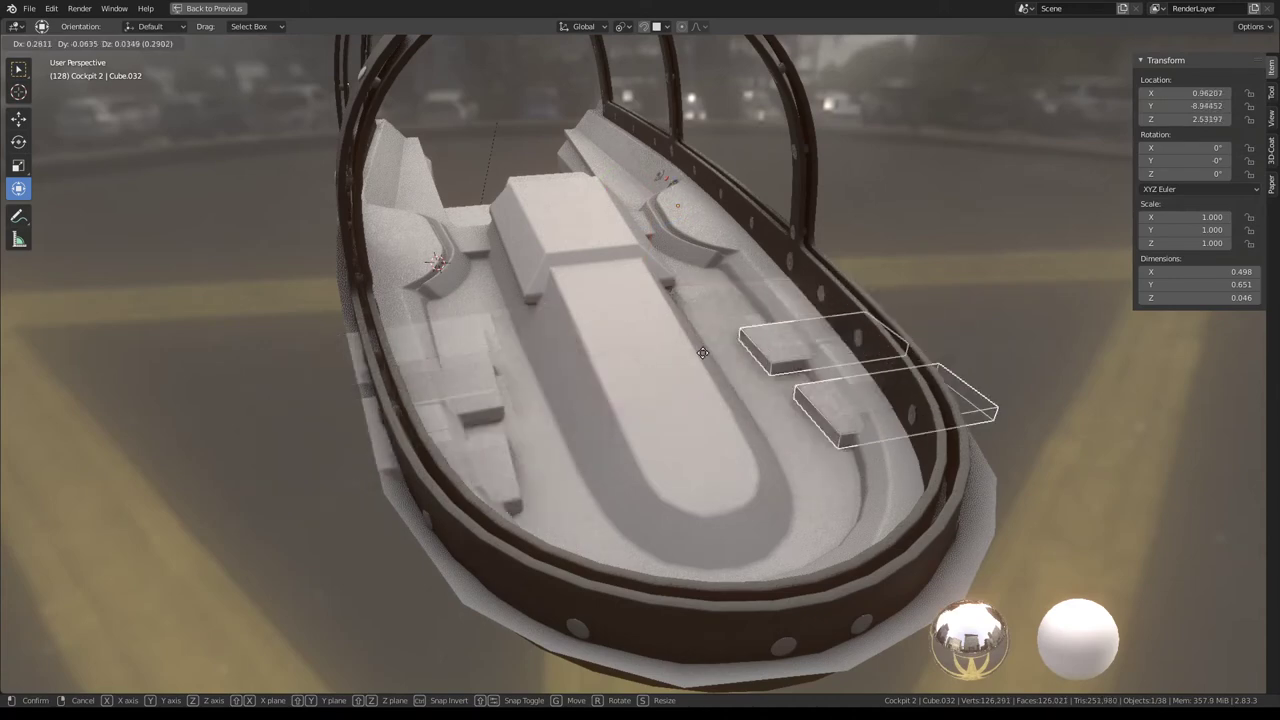
click(756, 345)
Select and frame the Cockpit 2 body, then restore the full Shading layout.
middle_drag(750, 345, 686, 303)
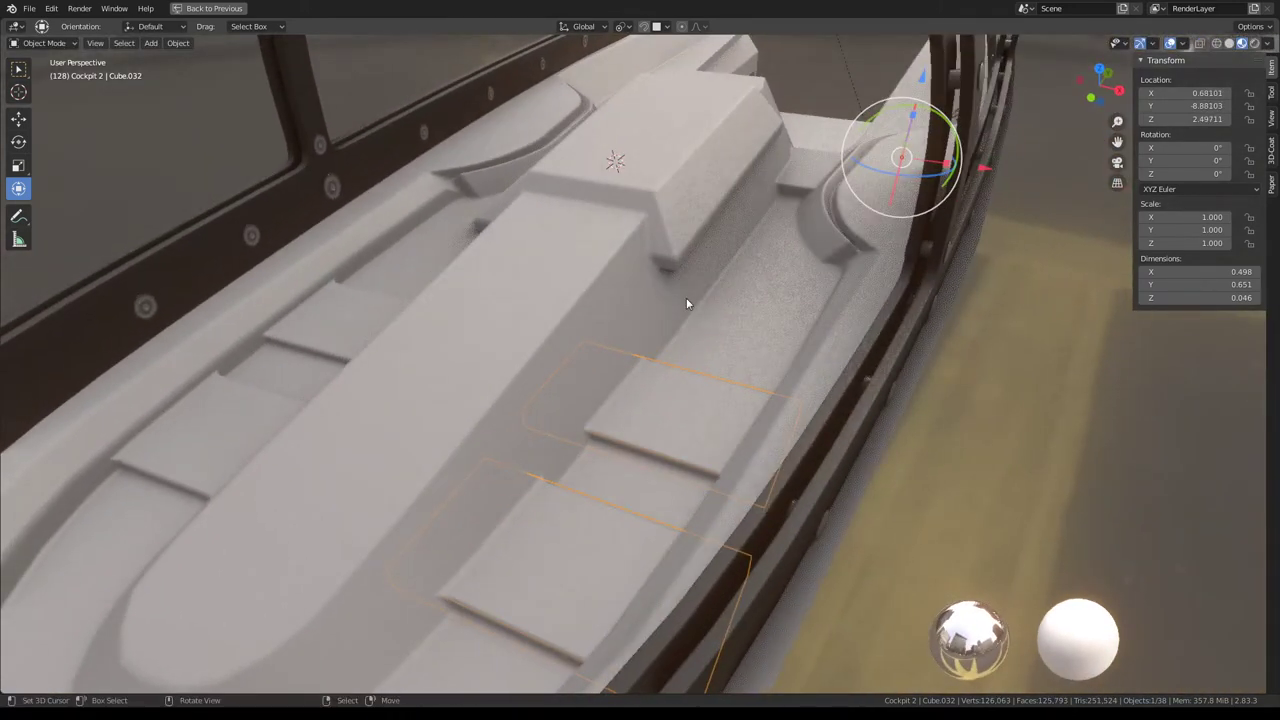
click(686, 297)
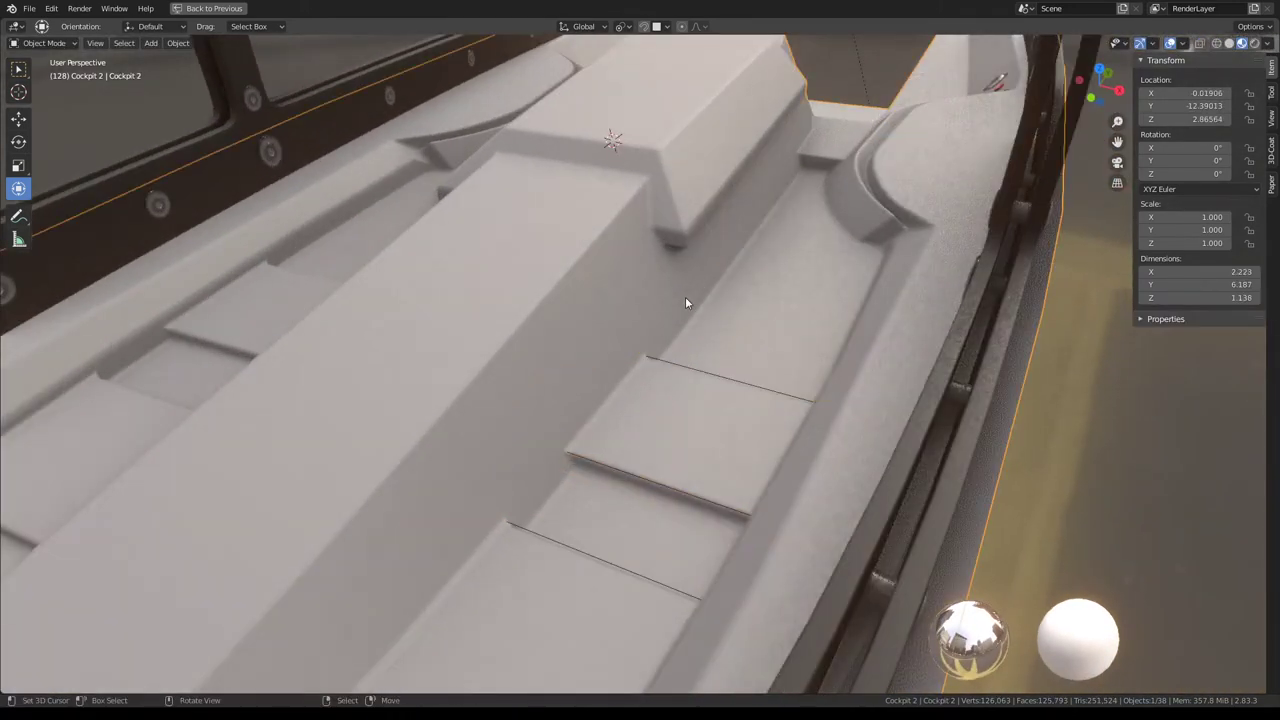
key(KP_Decimal)
key(ctrl+space)
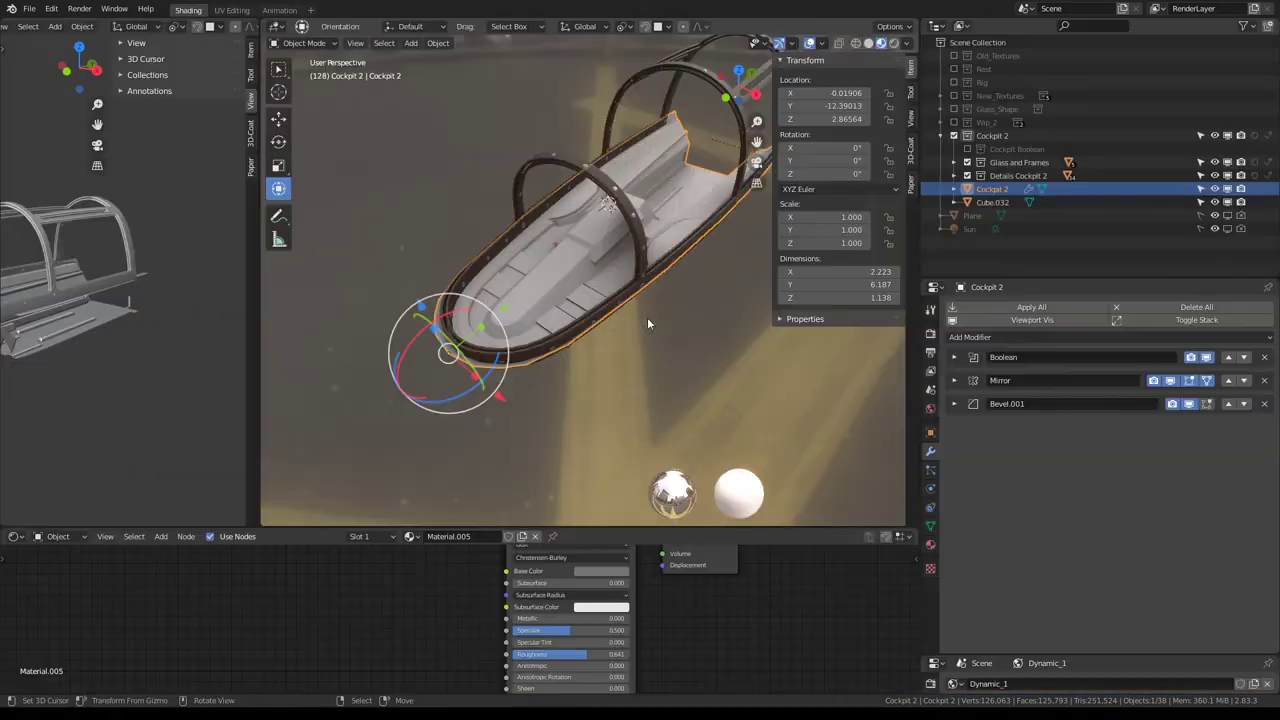
Duplicate Cockpit 2's Boolean modifier and apply the original cut to the mesh.
click(953, 358)
click(1183, 378)
click(1069, 378)
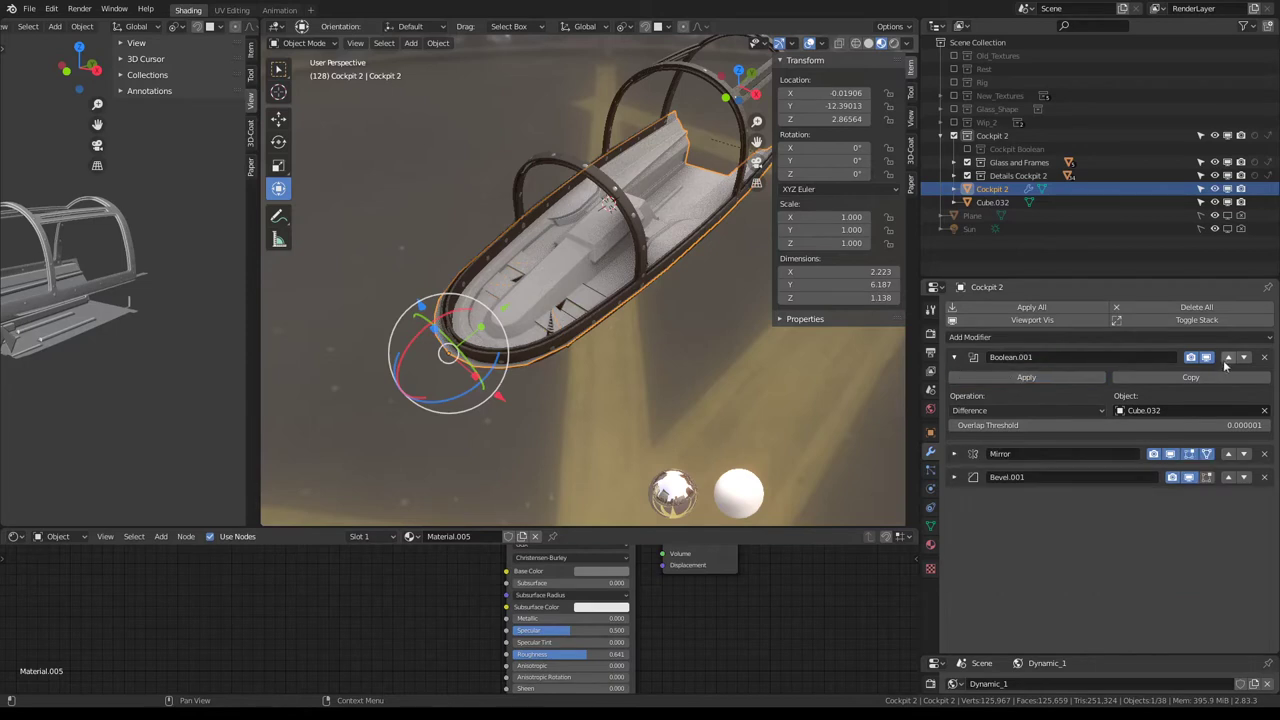
In Cube.032's mesh, select one connected cutter box and delete its faces.
middle_drag(540, 330, 579, 302)
click(592, 299)
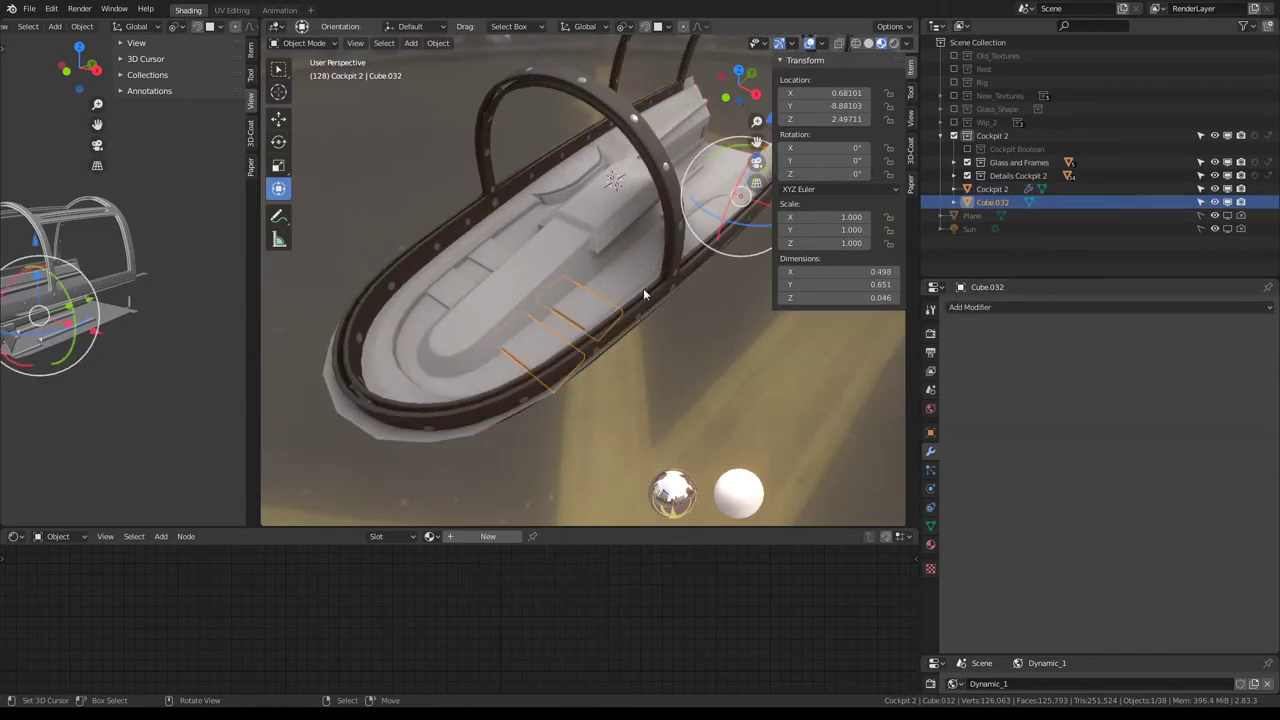
key(Tab)
click(563, 316)
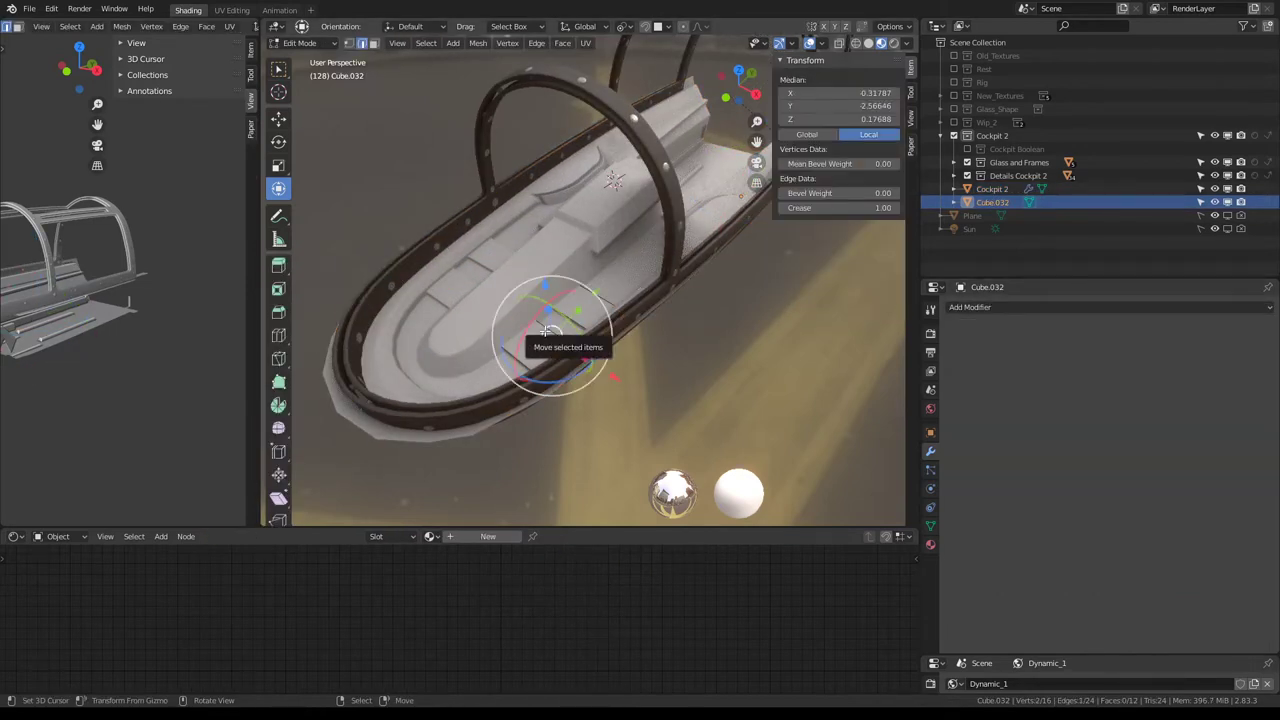
key(l)
key(Escape)
key(x)
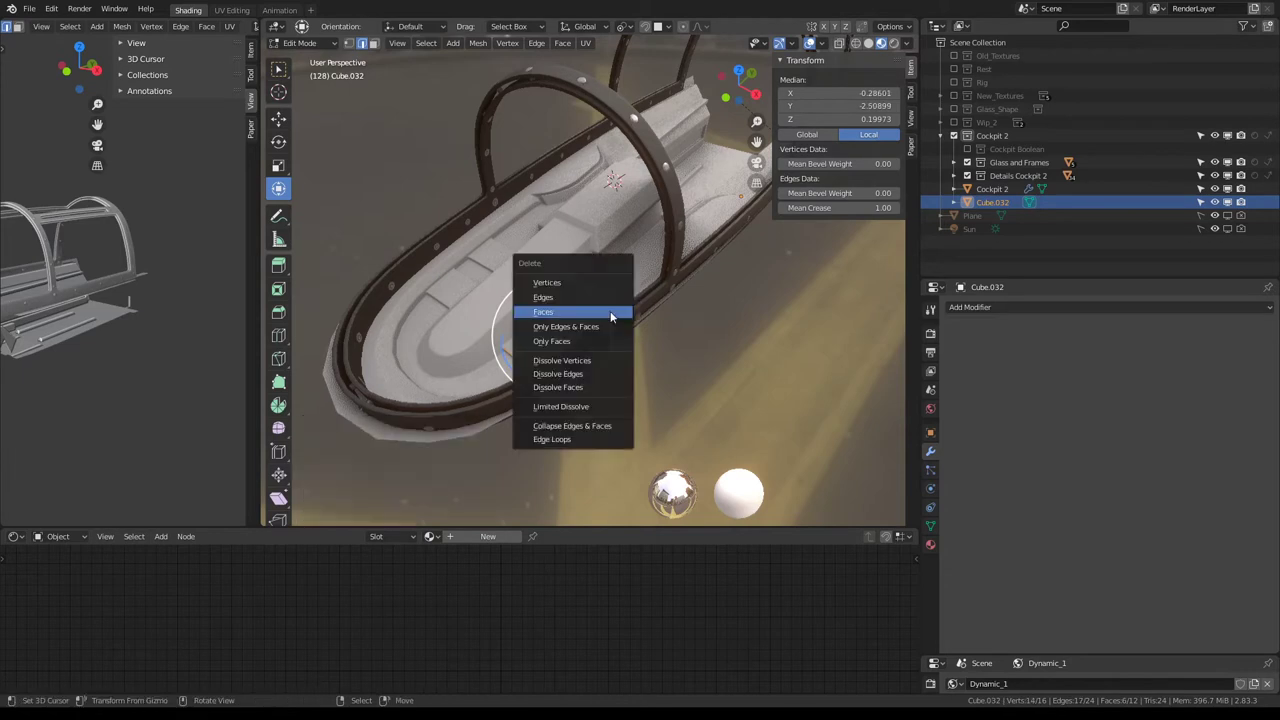
click(612, 314)
Move the remaining cutter box 2.98827 along the Y axis.
key(l)
middle_drag(591, 297, 700, 290)
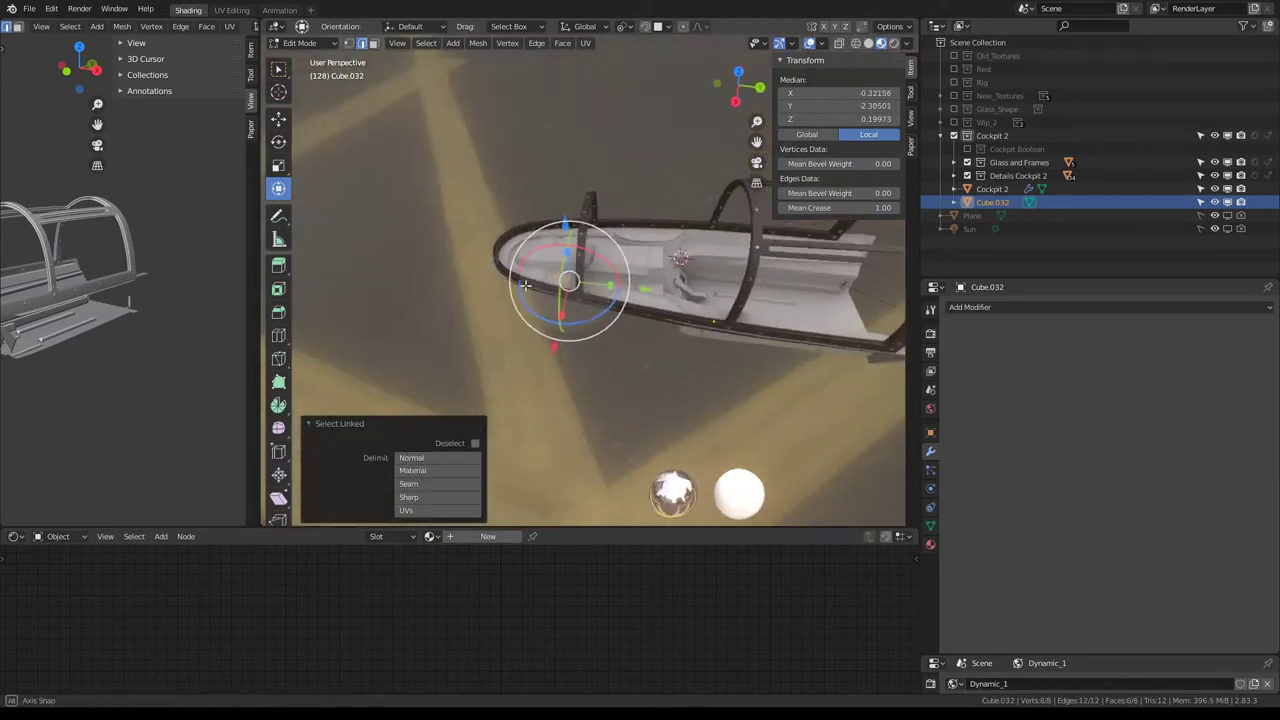
key(g)
click(852, 294)
scroll(650, 320, up, 4)
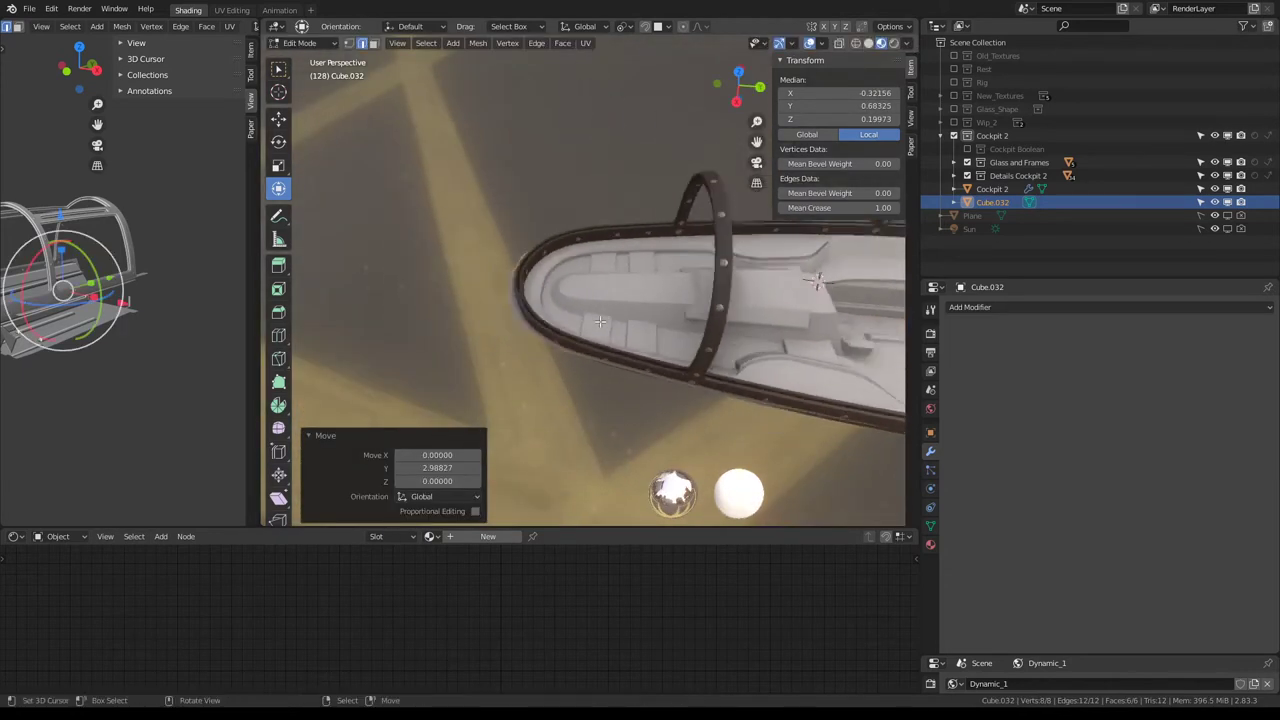
Switch to editing Cockpit 2, frame a floor edge, and maximize the 3D view.
key(alt+q)
click(651, 341)
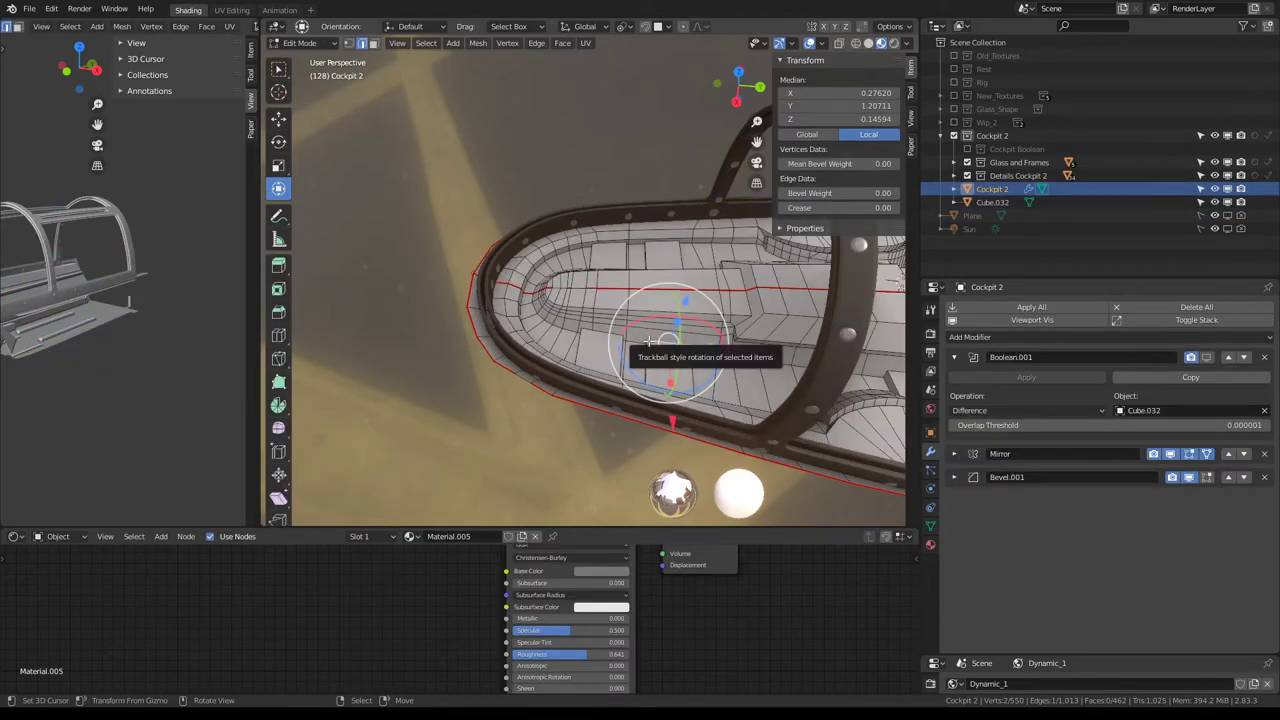
key(KP_Decimal)
key(ctrl+space)
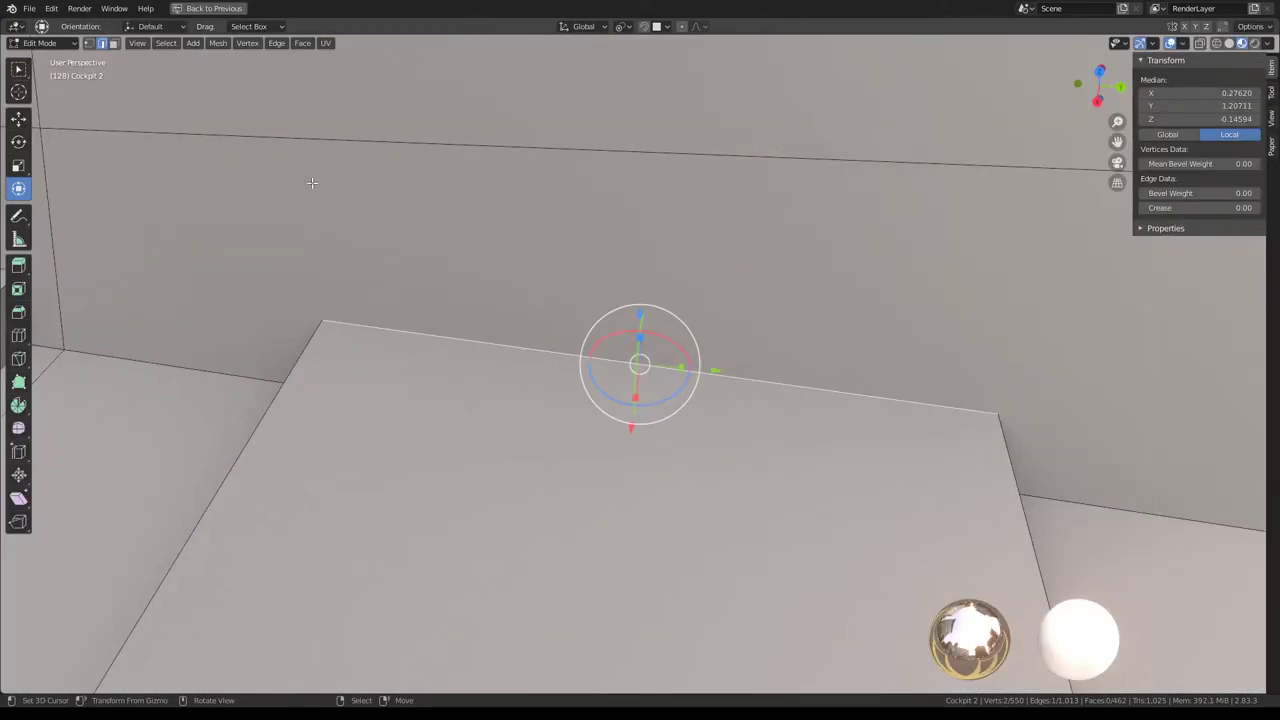
scroll(312, 183, down, 5)
middle_drag(312, 183, 674, 295)
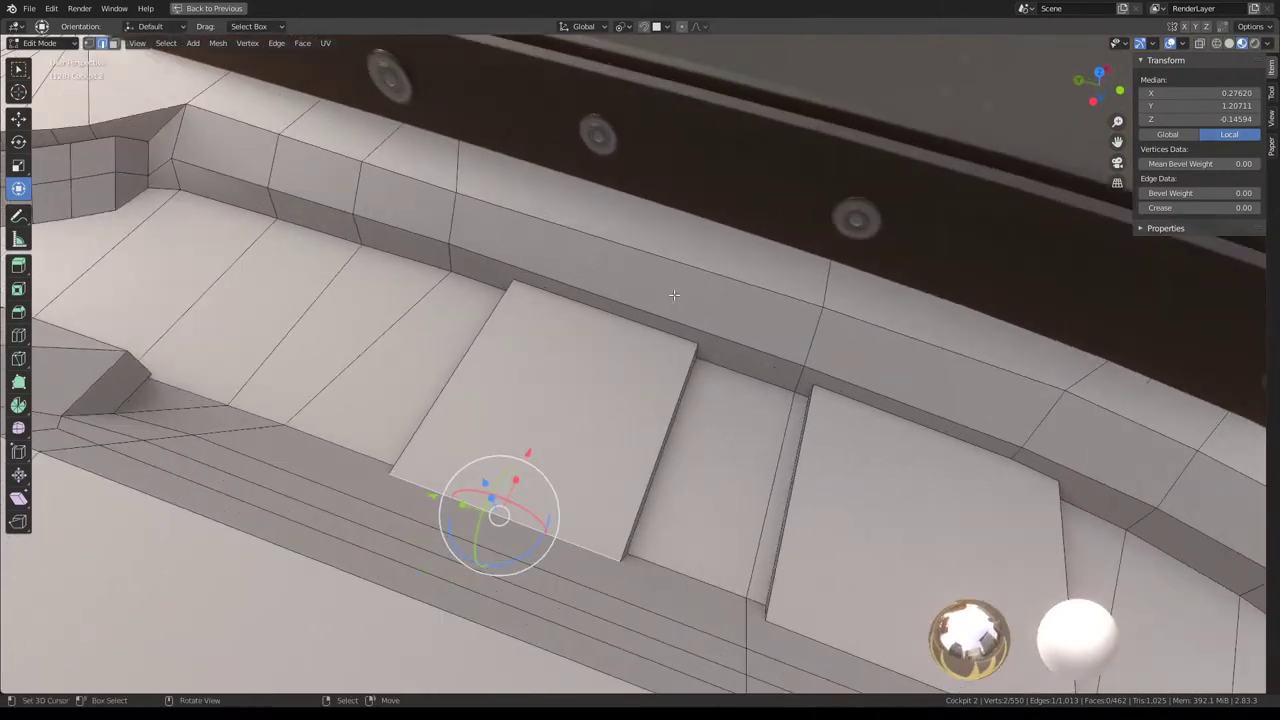
Move and slide the floor panel edges along their neighbouring edges.
click(674, 295)
click(660, 450)
mouse_move(660, 450)
middle_down()
mouse_move(760, 460)
mouse_move(493, 430)
mouse_move(691, 405)
middle_up()
scroll(760, 460, up, 2)
key(g)
click(792, 465)
scroll(786, 457, down, 3)
click(493, 430)
key(g)
key(g)
click(500, 429)
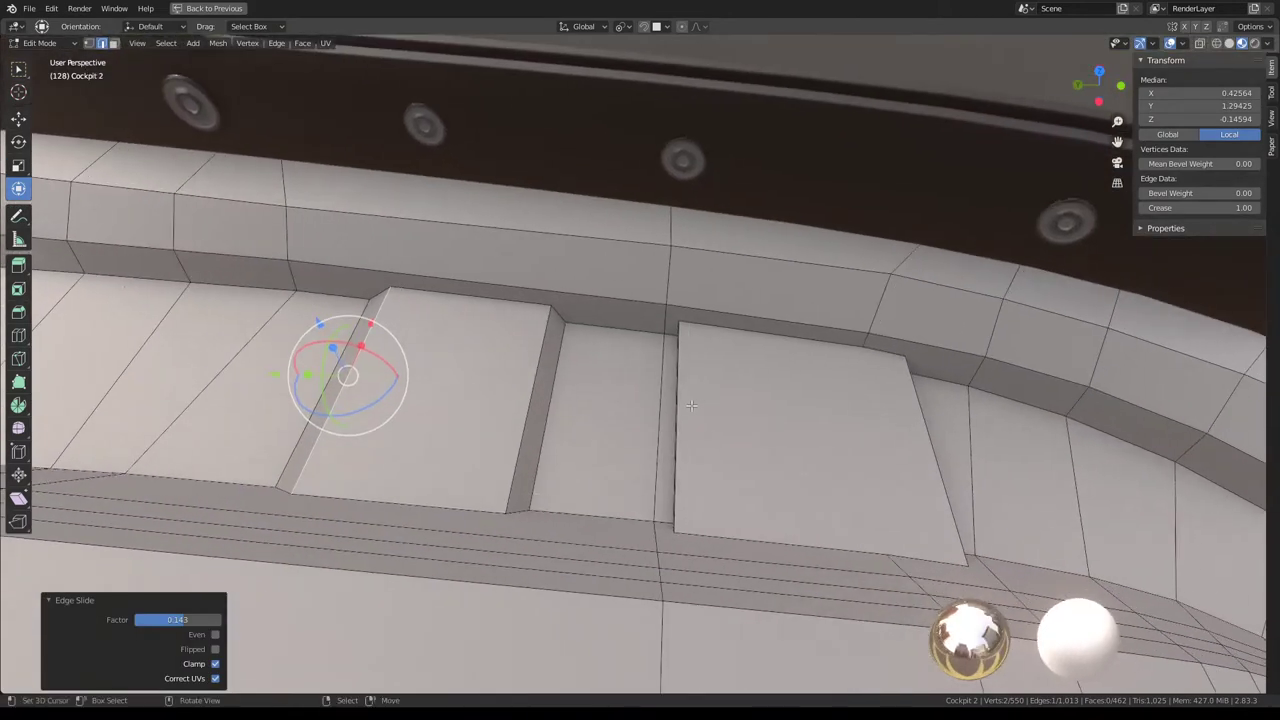
Slide the edges beside the panel fully onto their neighbouring edges.
click(691, 405)
key(g)
key(g)
click(706, 408)
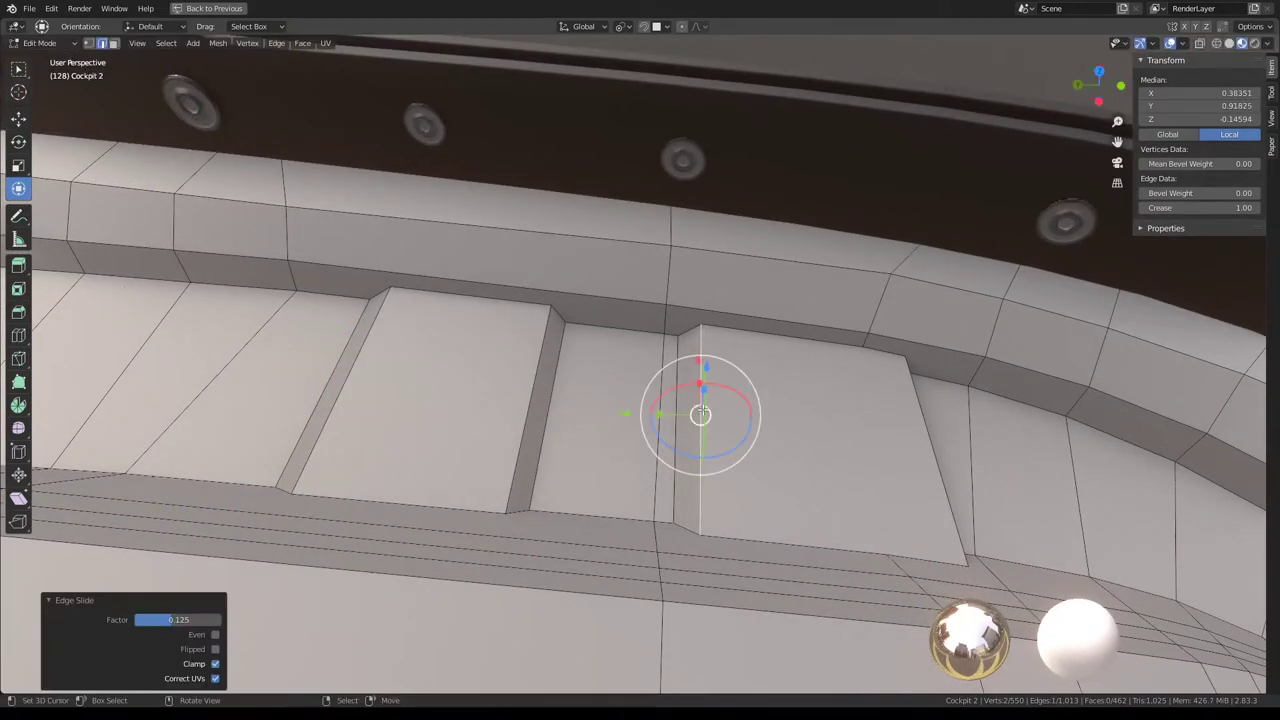
mouse_move(706, 408)
middle_down()
mouse_move(750, 350)
mouse_move(671, 330)
mouse_move(629, 297)
mouse_move(543, 280)
mouse_move(825, 308)
mouse_move(520, 291)
mouse_move(608, 336)
mouse_move(166, 163)
mouse_move(603, 266)
mouse_move(554, 463)
mouse_move(614, 425)
middle_up()
click(750, 350)
key(g)
key(g)
click(728, 350)
key(Tab)
key(Tab)
key(g)
key(g)
click(767, 409)
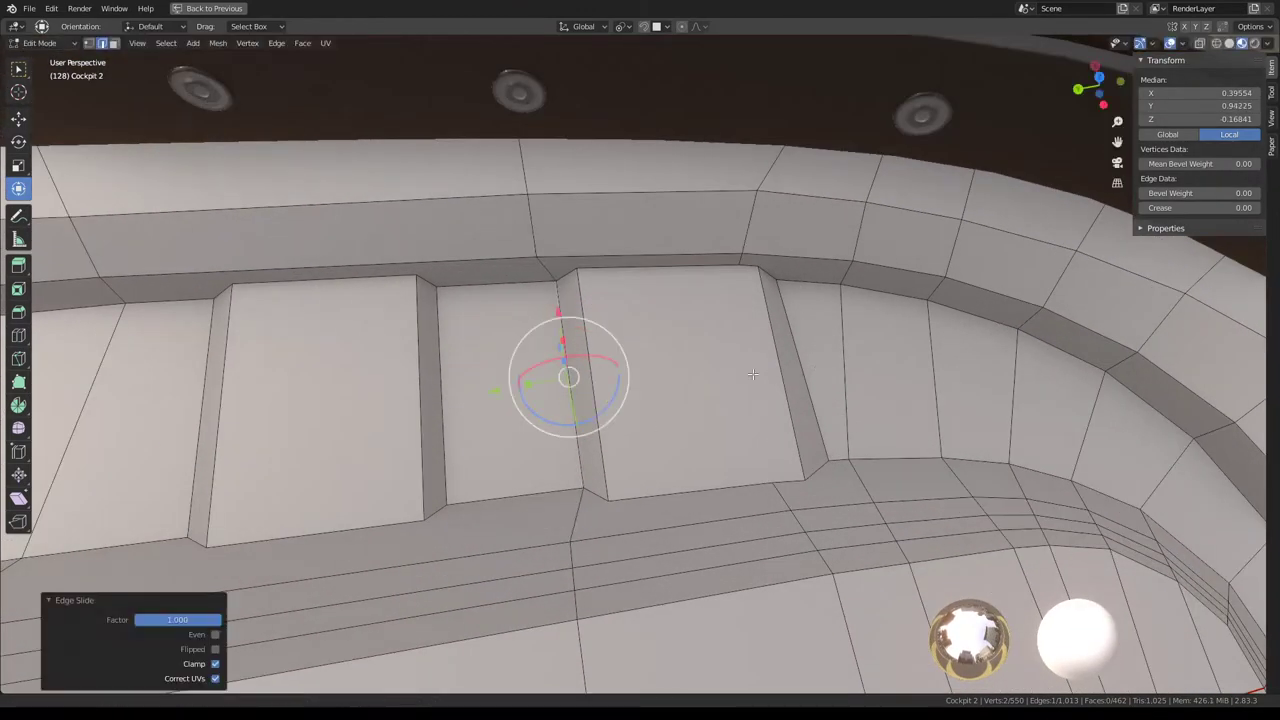
middle_drag(752, 374, 686, 319)
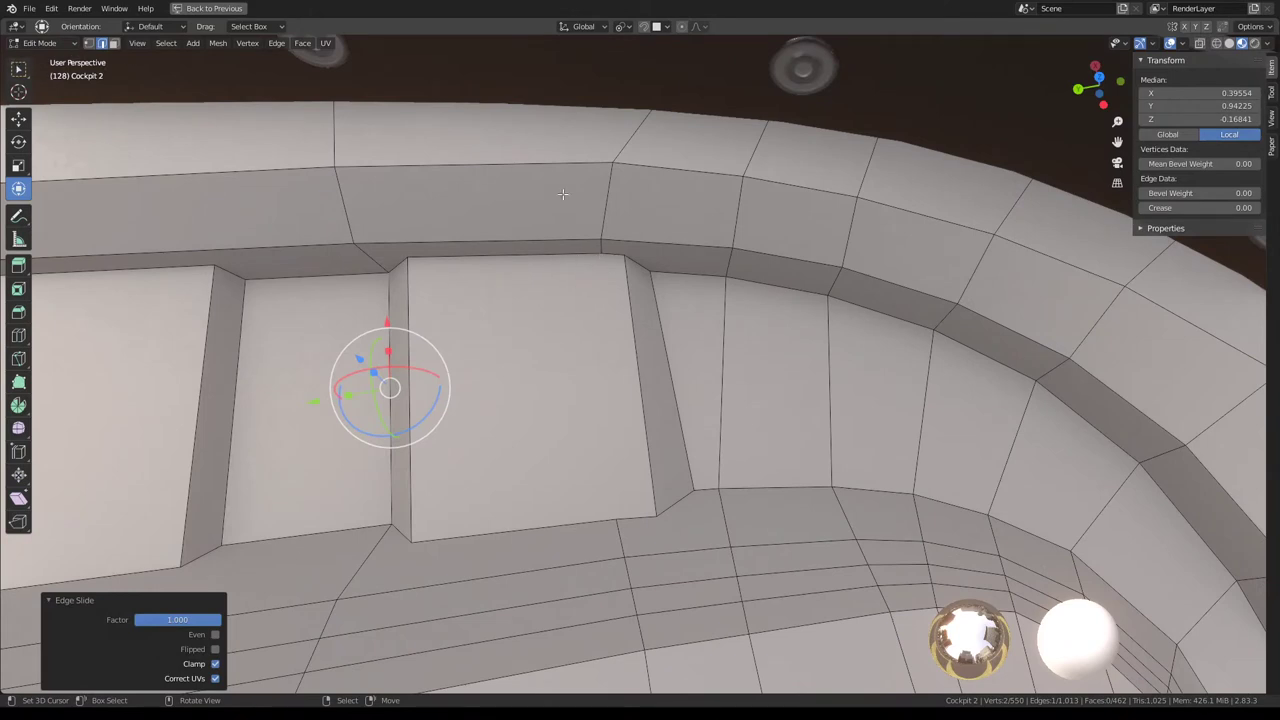
Slide the two upper rim vertices and the panel corner vertex to their edge ends.
click(592, 260)
key(g)
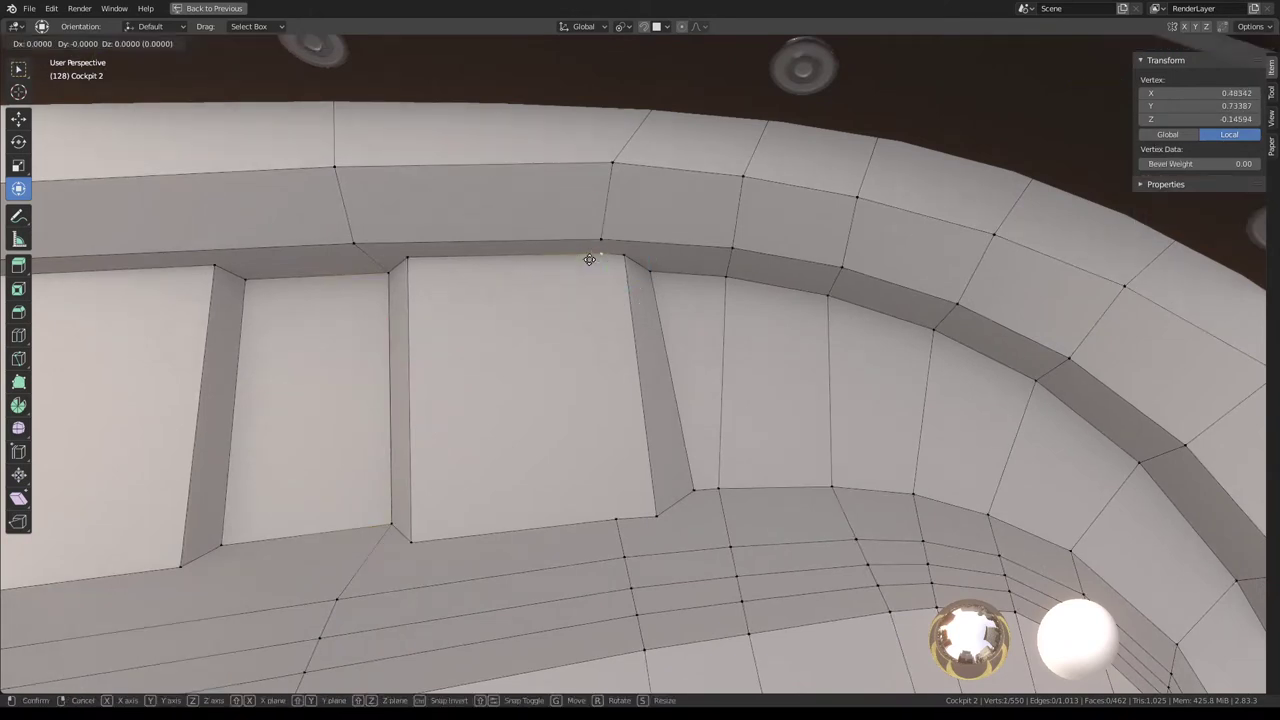
click(658, 272)
key(g)
key(g)
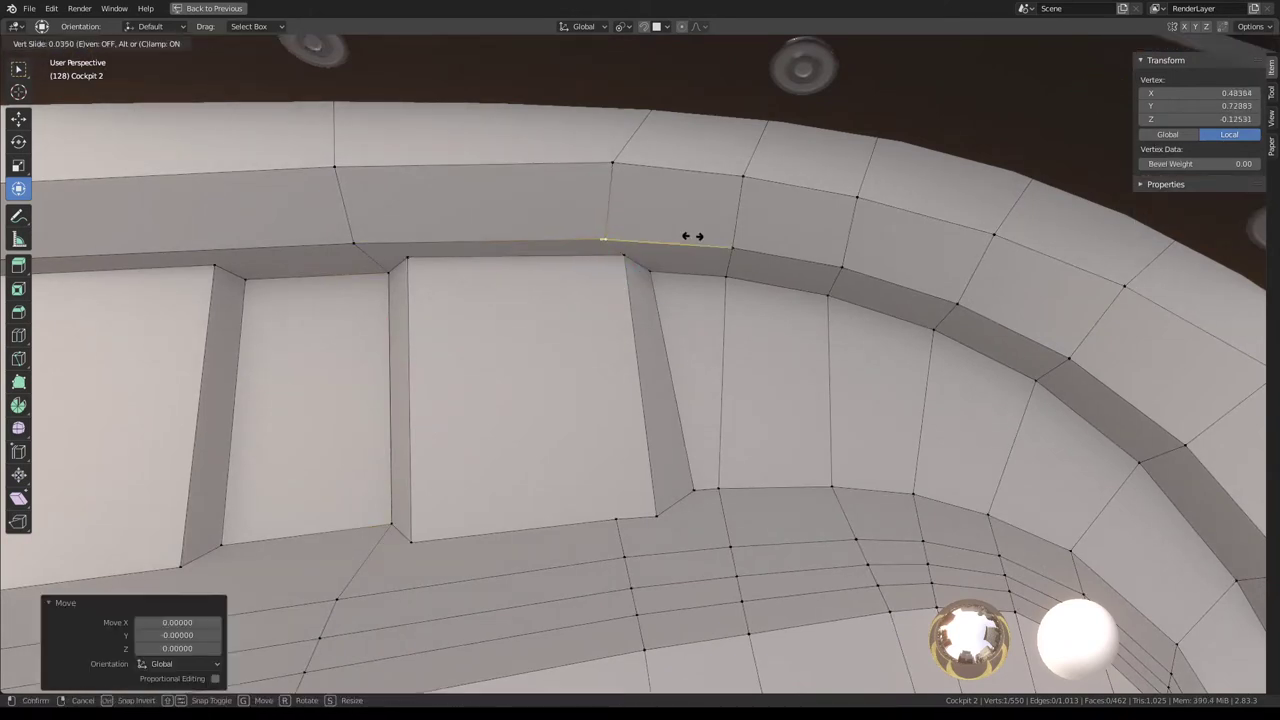
click(707, 237)
click(612, 162)
key(g)
key(g)
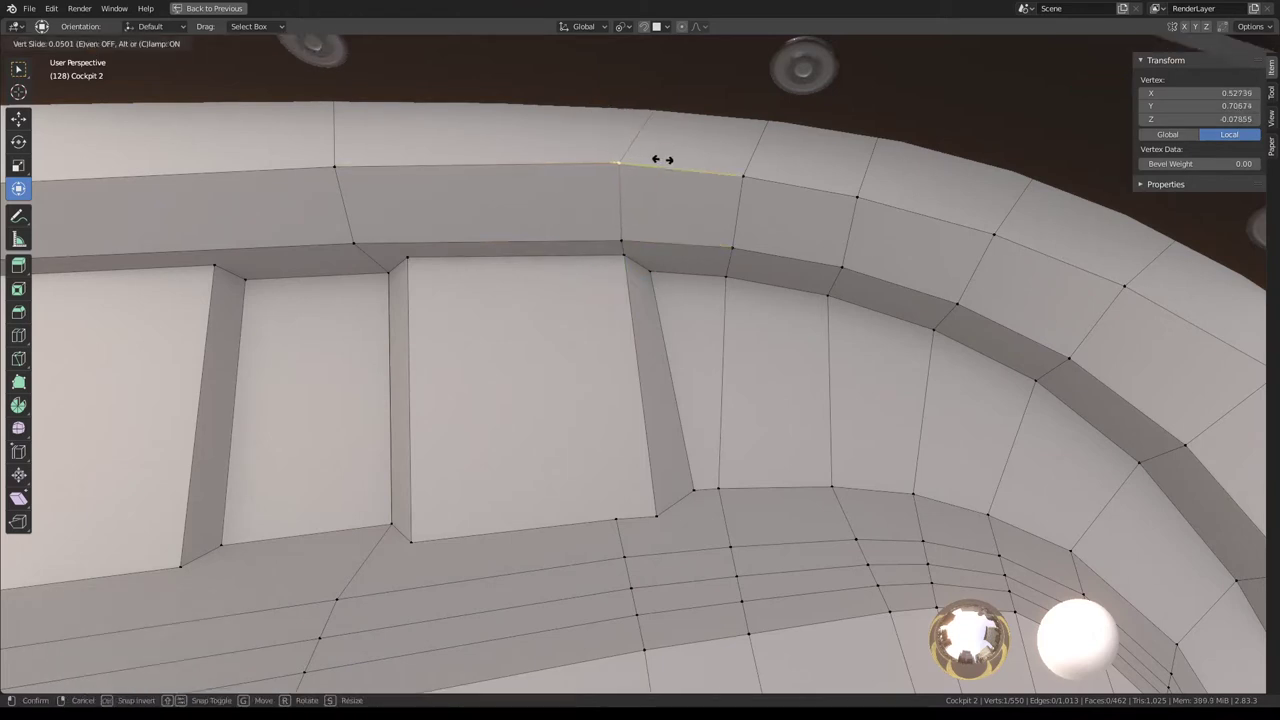
click(690, 175)
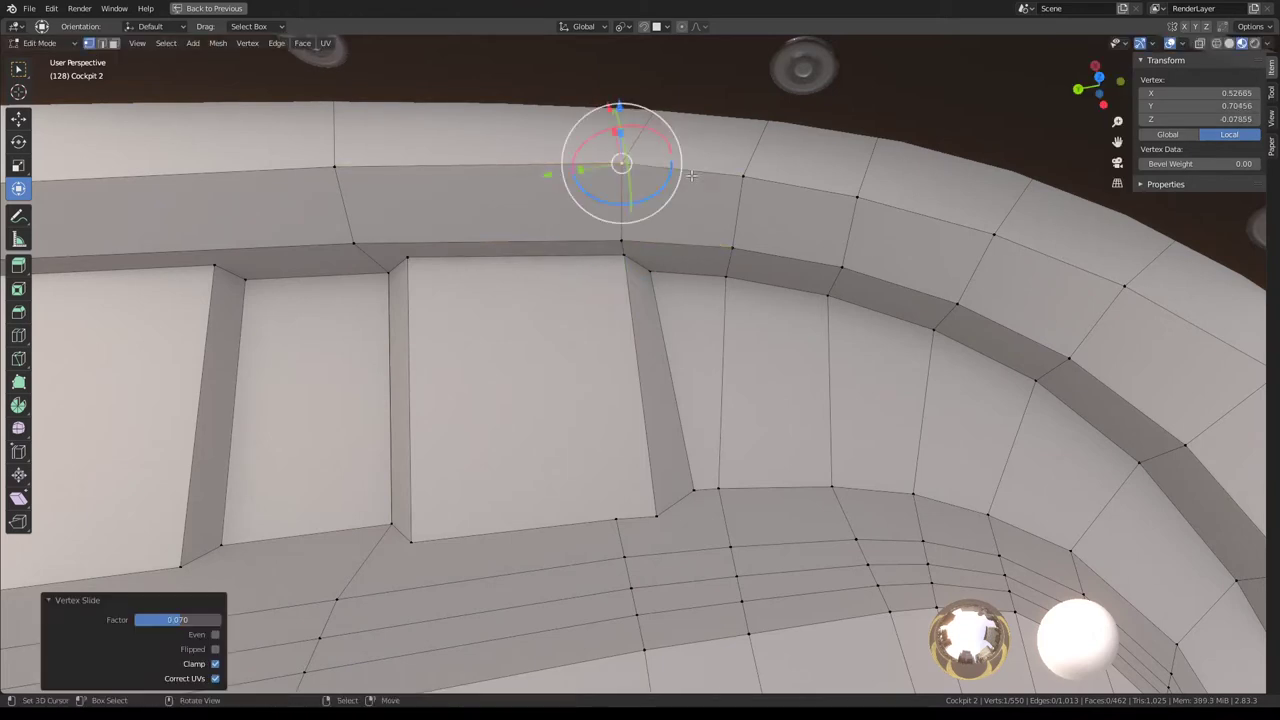
click(705, 490)
key(g)
key(g)
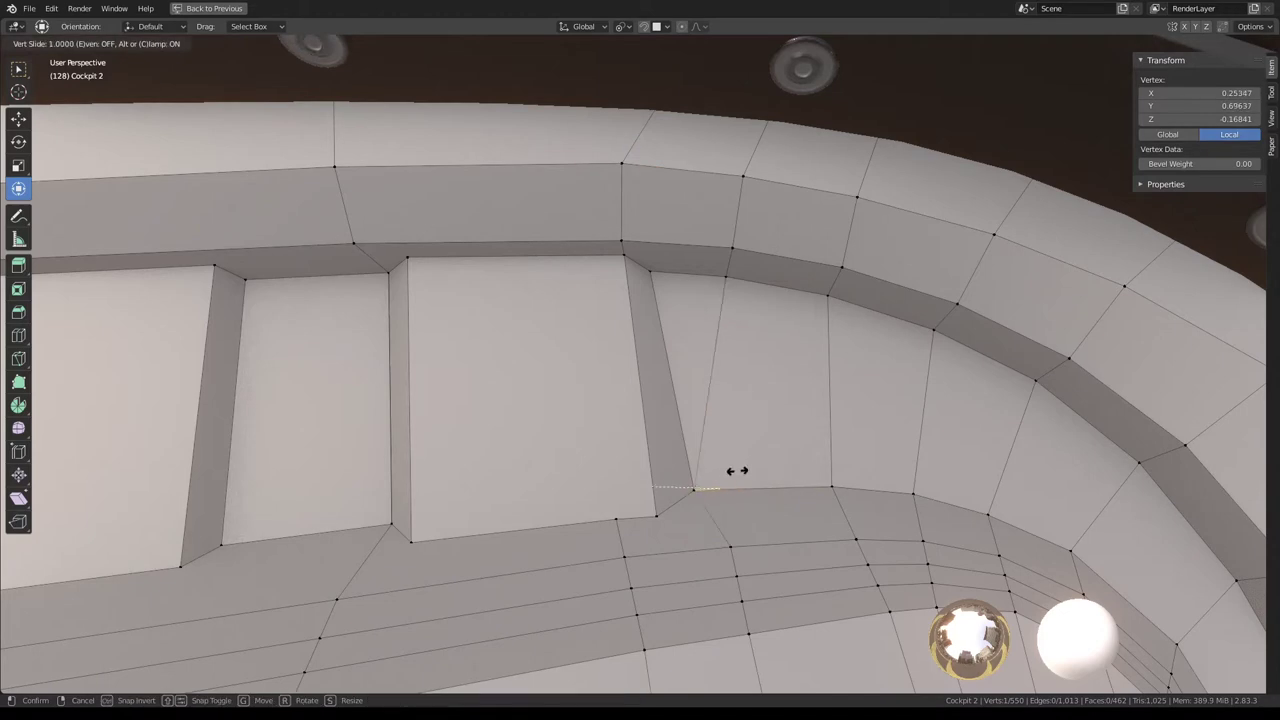
click(732, 471)
scroll(529, 467, down, 4)
middle_drag(529, 467, 620, 430)
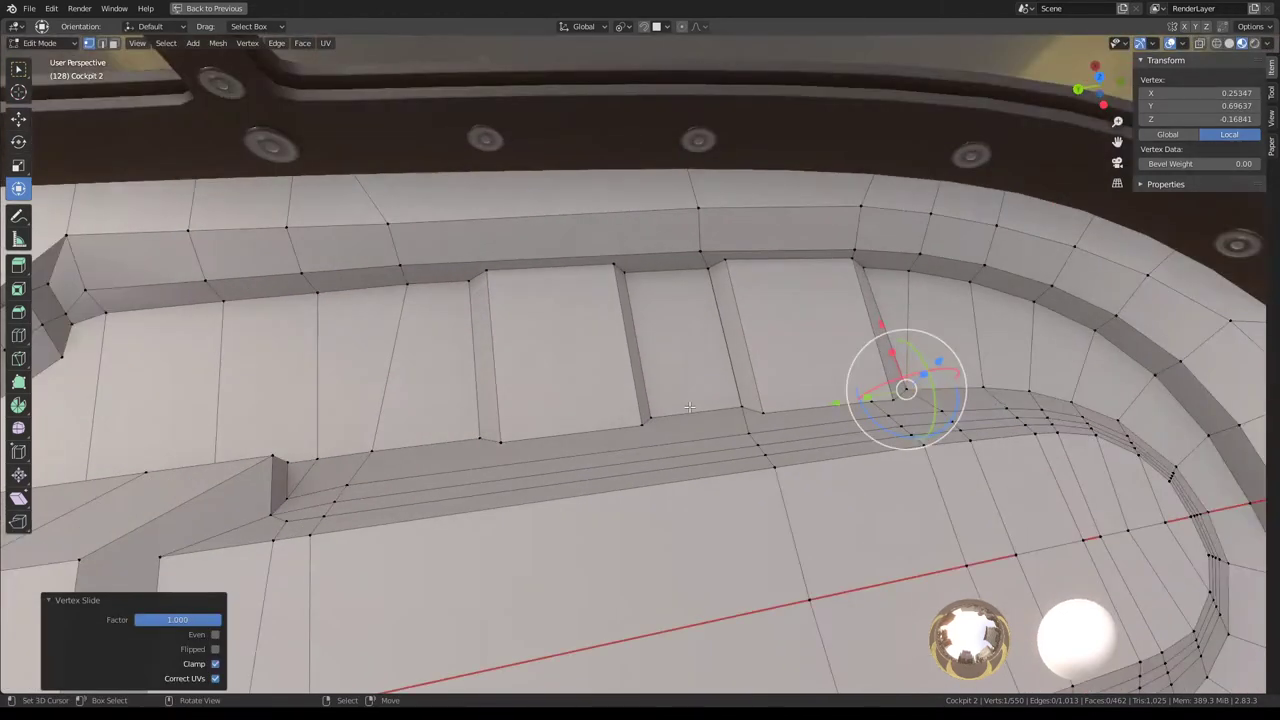
Select the whole cockpit mesh and merge overlapping vertices by distance.
key(a)
key(q)
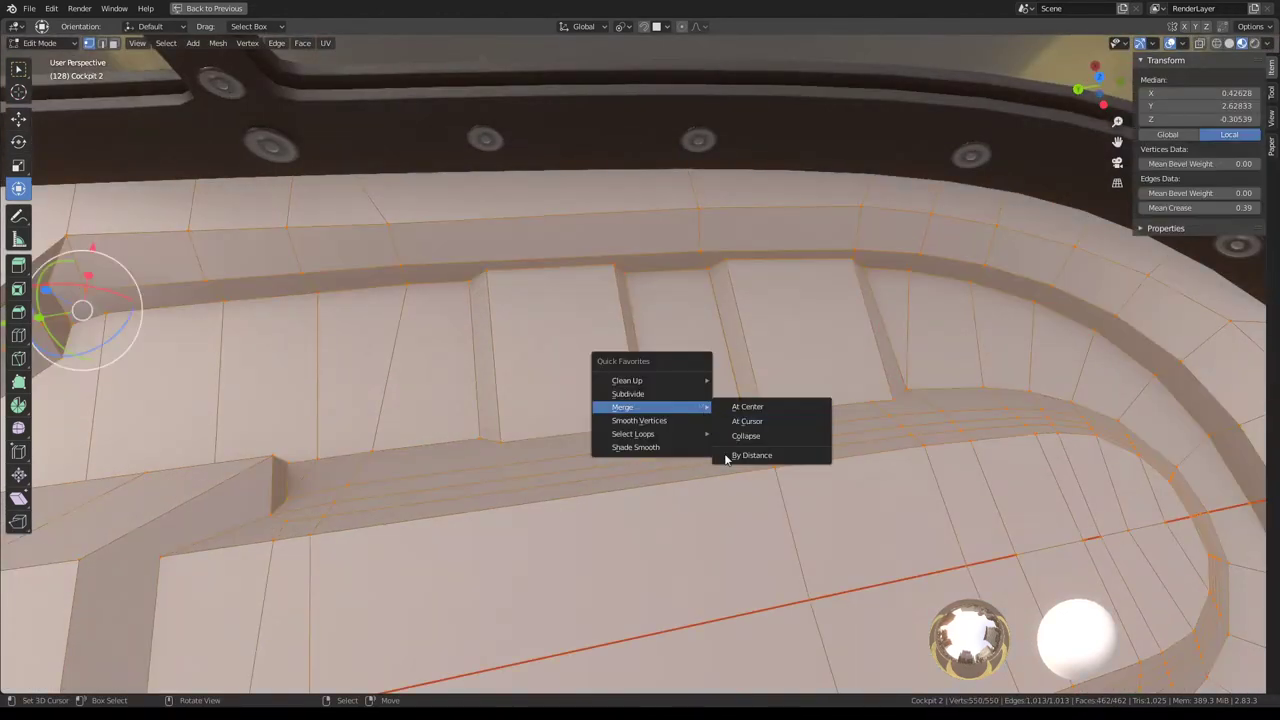
click(751, 455)
middle_drag(726, 459, 721, 344)
key(Tab)
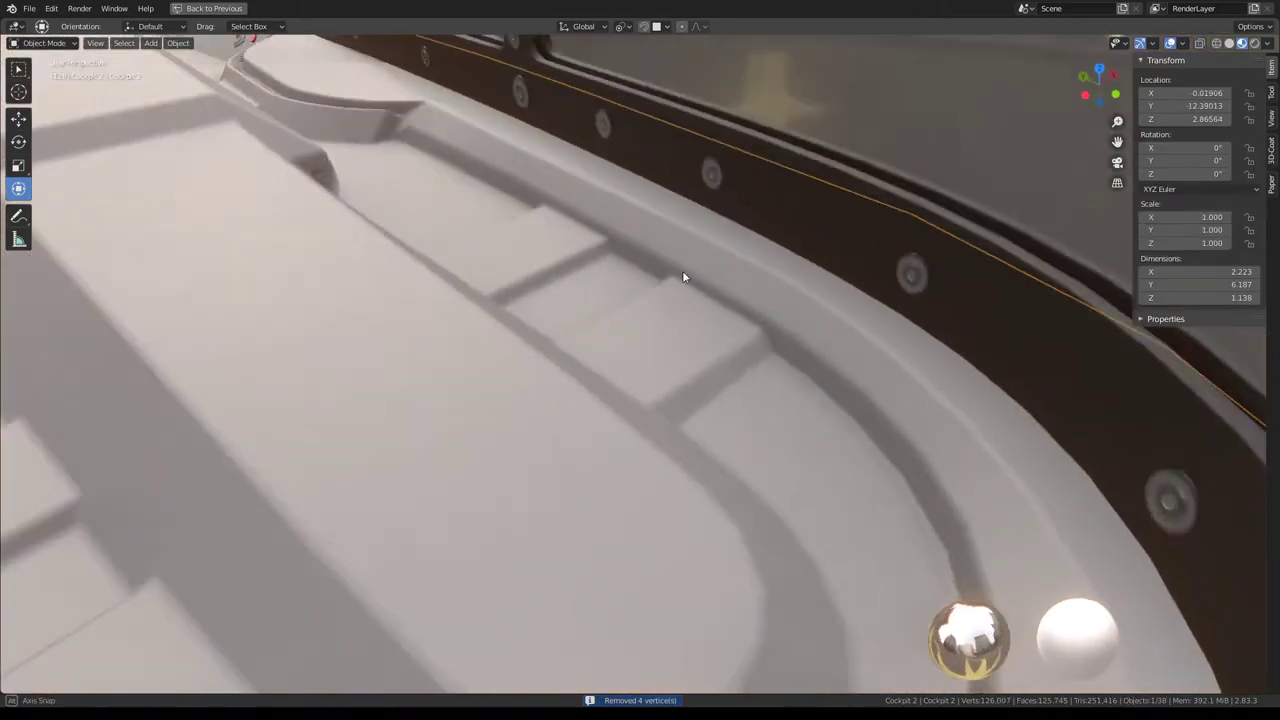
Merge the remaining overlapping vertex, return to Object Mode, and restore the Shading layout.
mouse_move(683, 277)
middle_down()
mouse_move(640, 263)
mouse_move(629, 274)
mouse_move(773, 346)
mouse_move(656, 405)
mouse_move(654, 443)
middle_up()
key(Tab)
click(689, 443)
key(q)
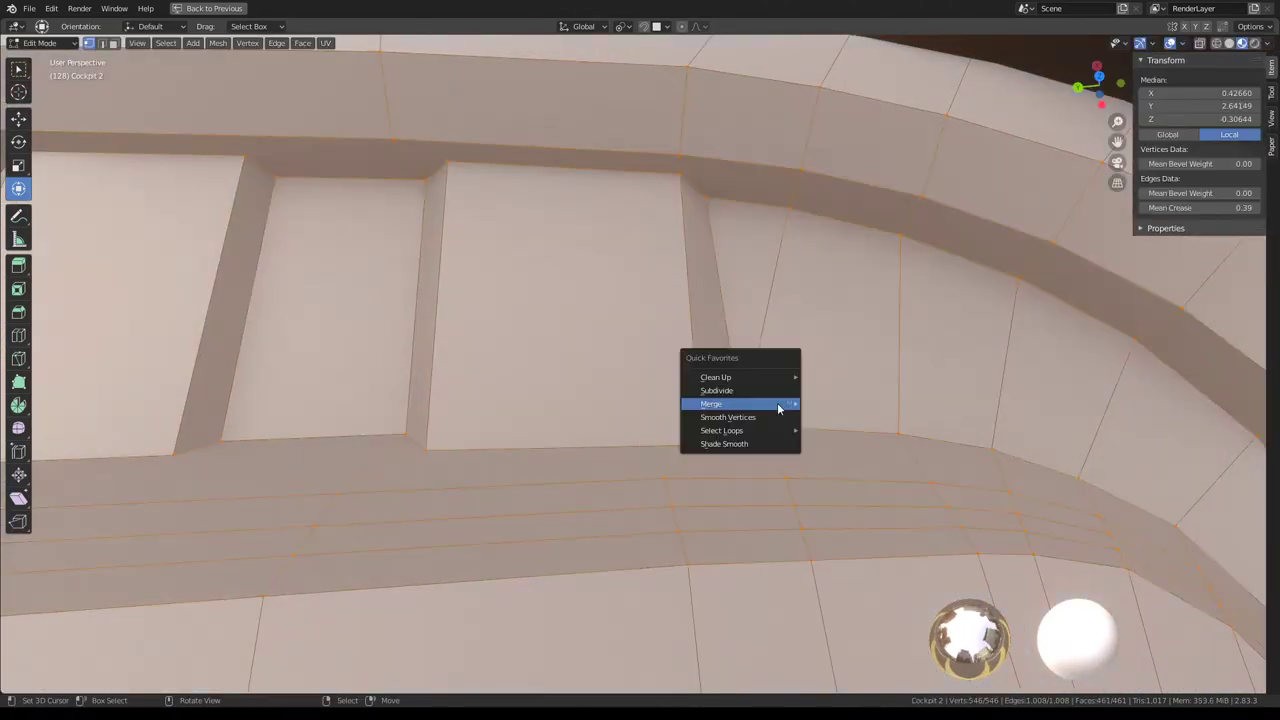
mouse_move(740, 403)
click(840, 452)
key(Tab)
mouse_move(694, 397)
middle_down()
mouse_move(603, 320)
mouse_move(731, 306)
mouse_move(770, 273)
mouse_move(766, 260)
mouse_move(837, 357)
mouse_move(813, 320)
middle_up()
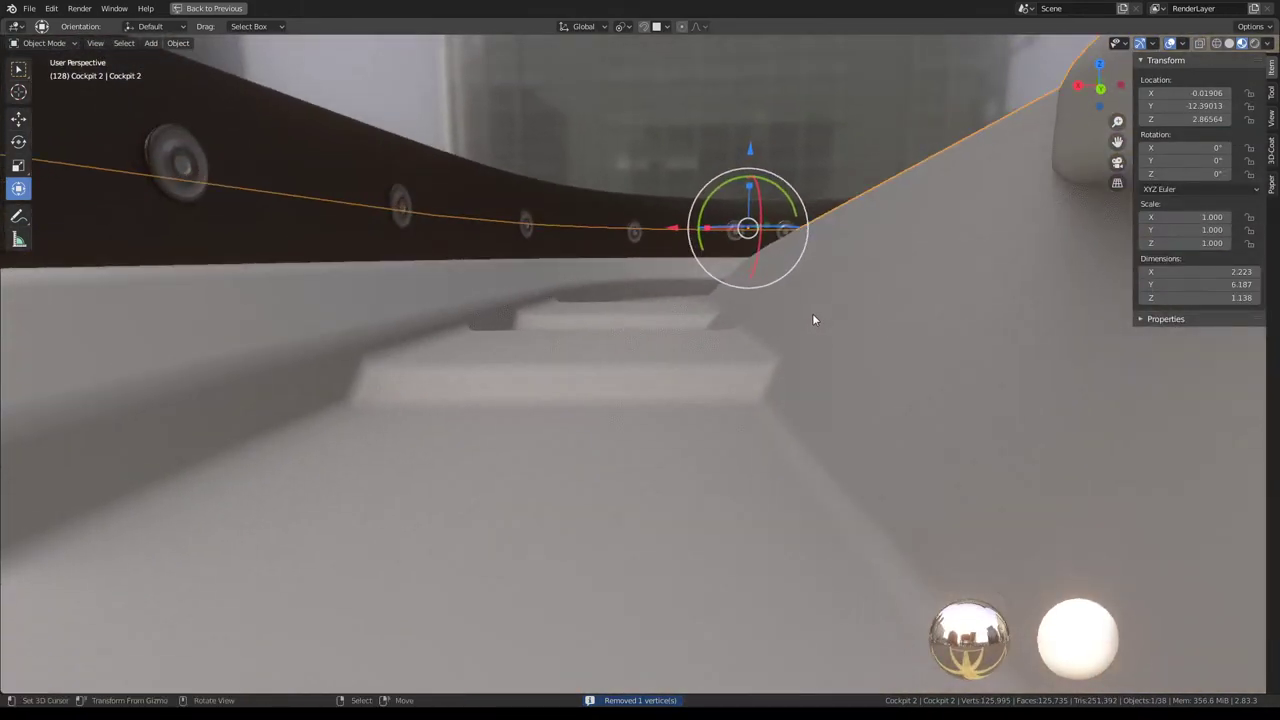
key(ctrl+space)
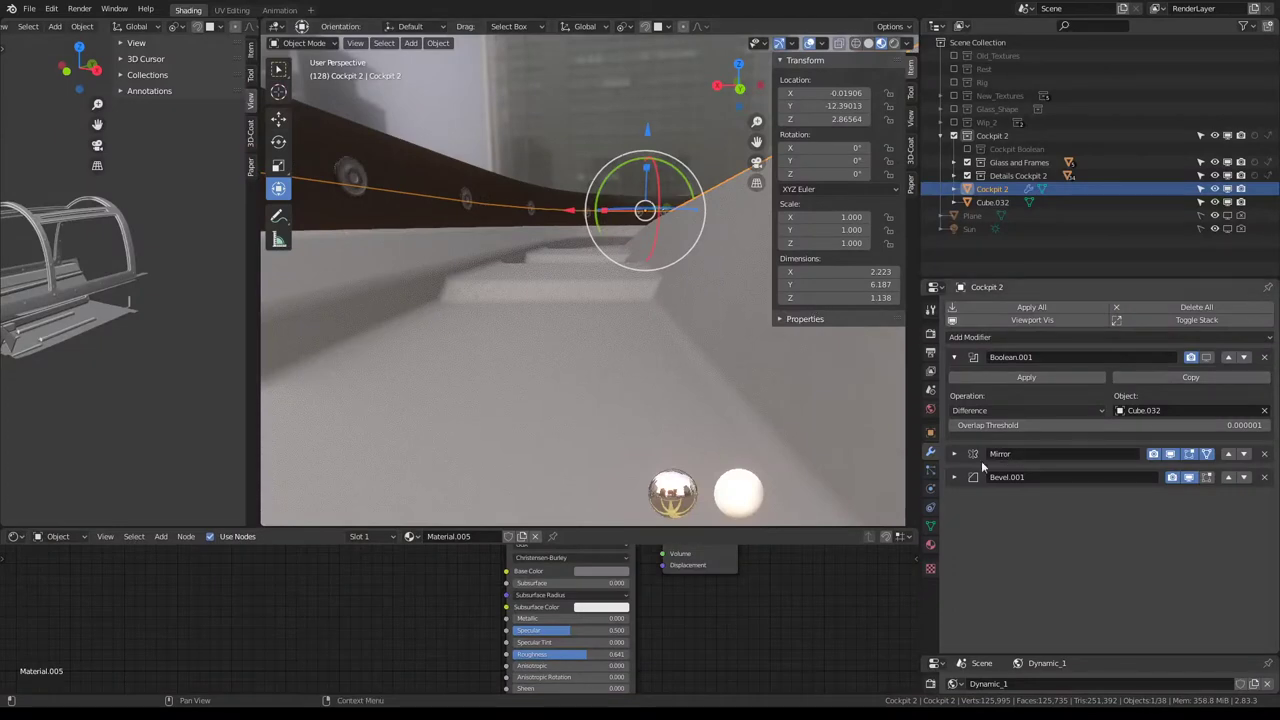
Expand Bevel.001, show it in the viewport, and switch to wireframe shading.
click(953, 477)
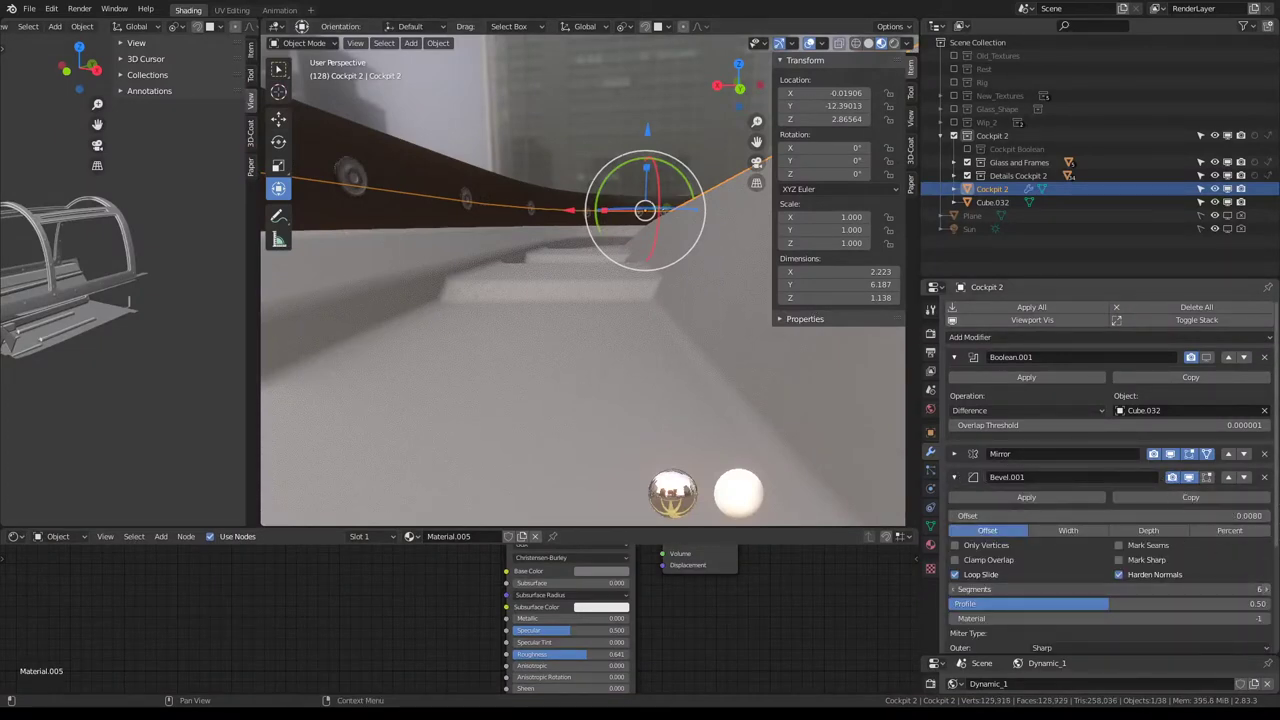
middle_drag(613, 222, 609, 237)
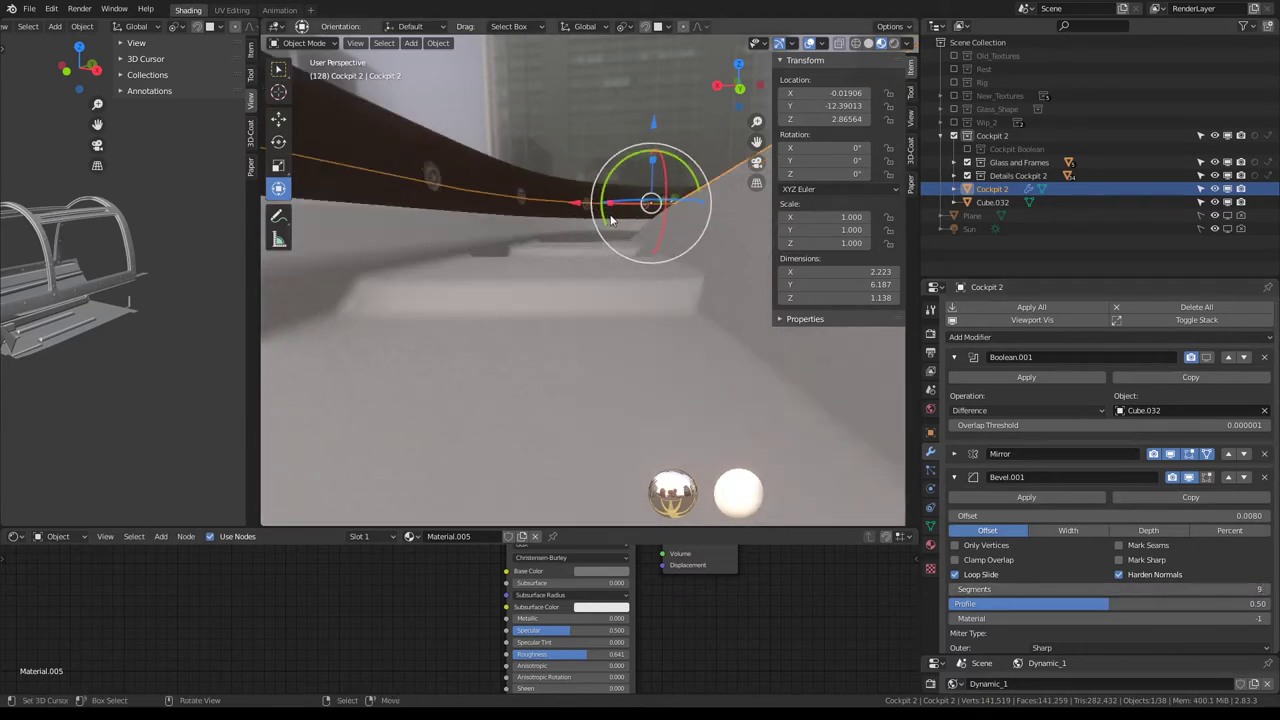
click(1190, 477)
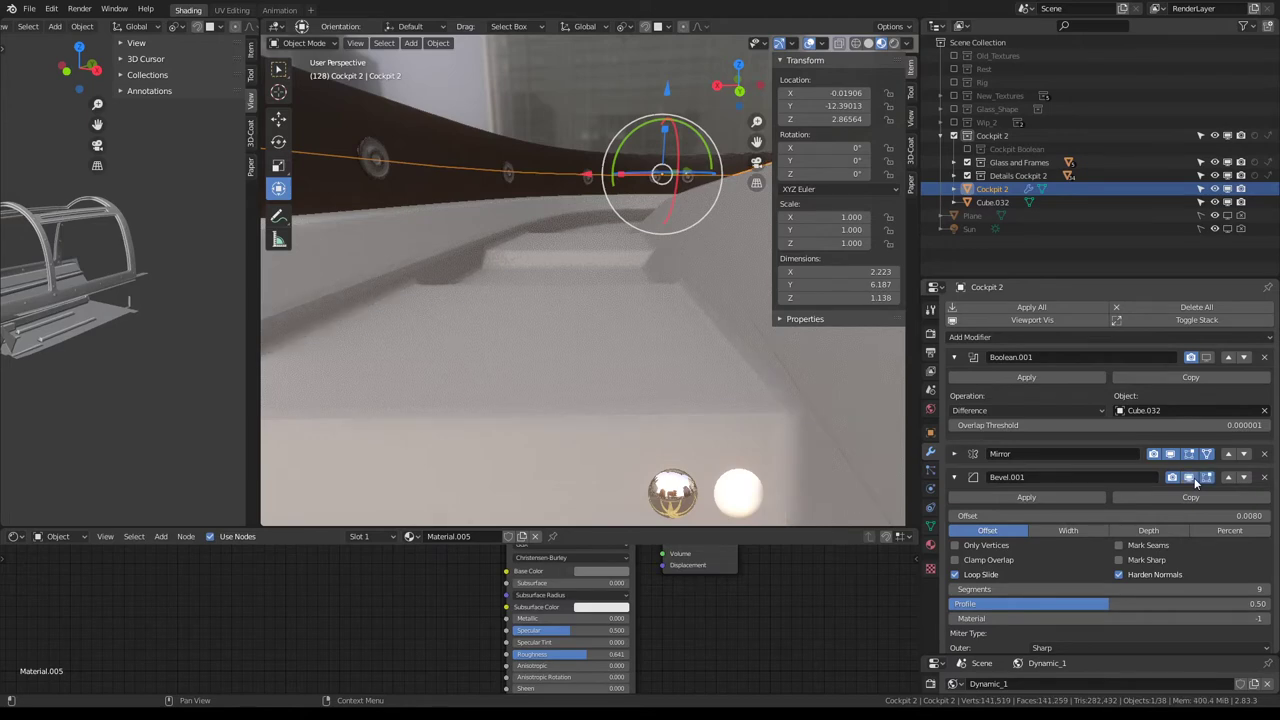
middle_drag(670, 335, 703, 315)
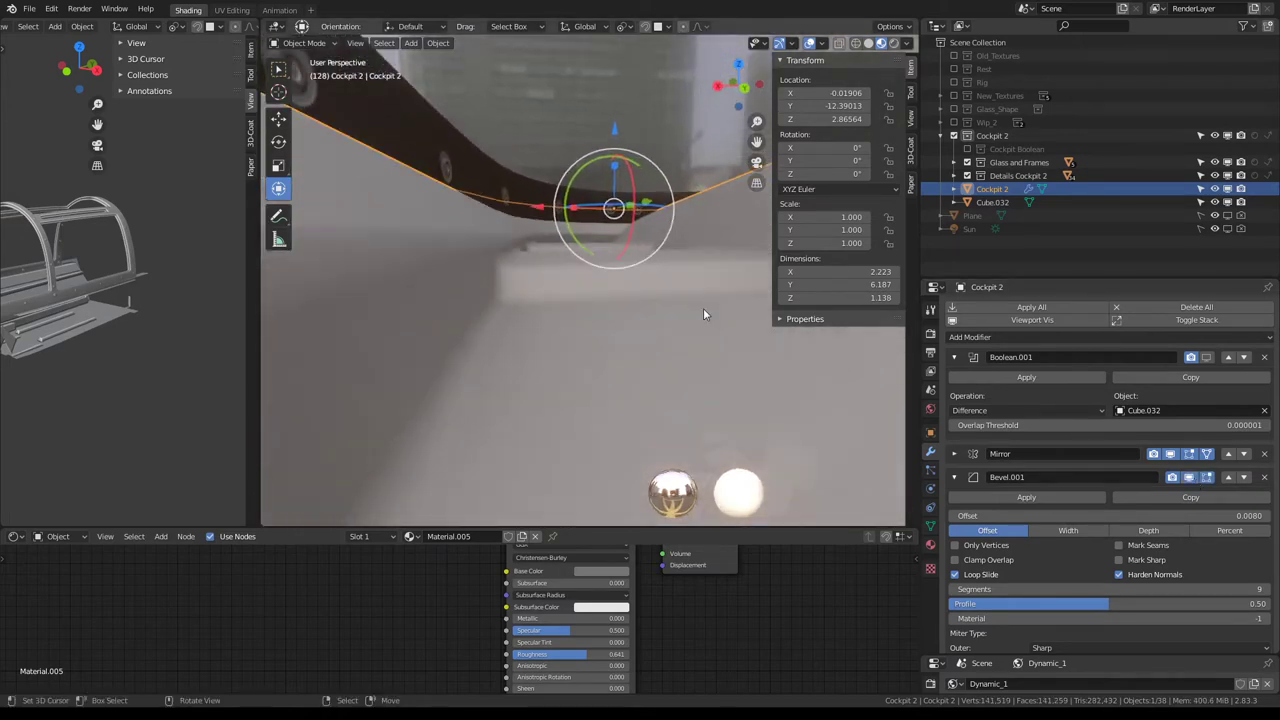
click(855, 44)
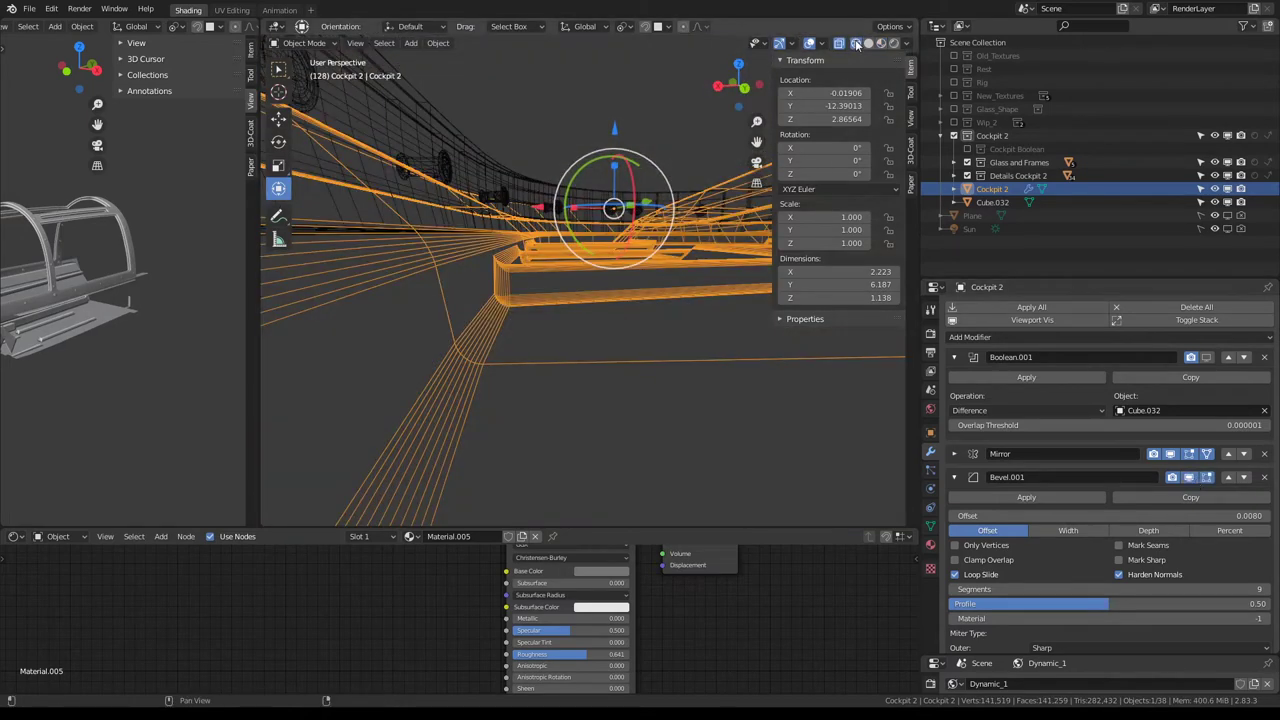
Raise Bevel.001 segments through 10 and 23 up to 28, then lower them.
click(1258, 590)
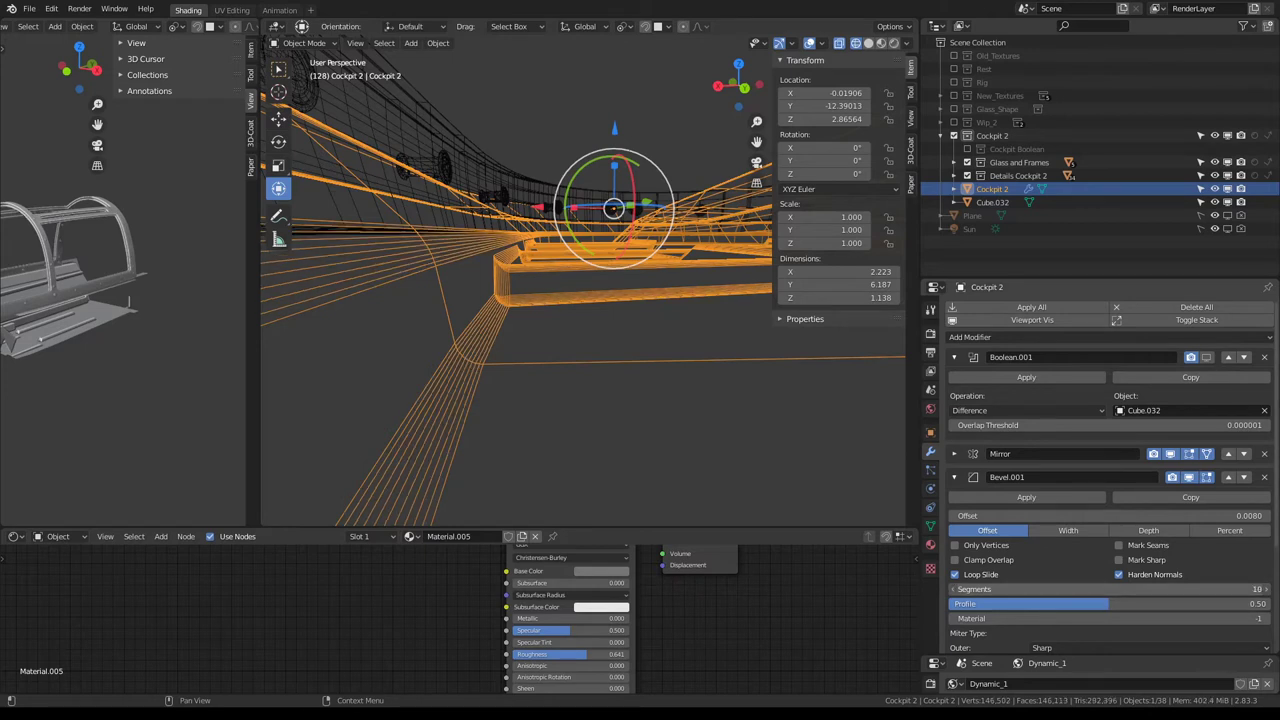
drag(1258, 590, 1245, 593)
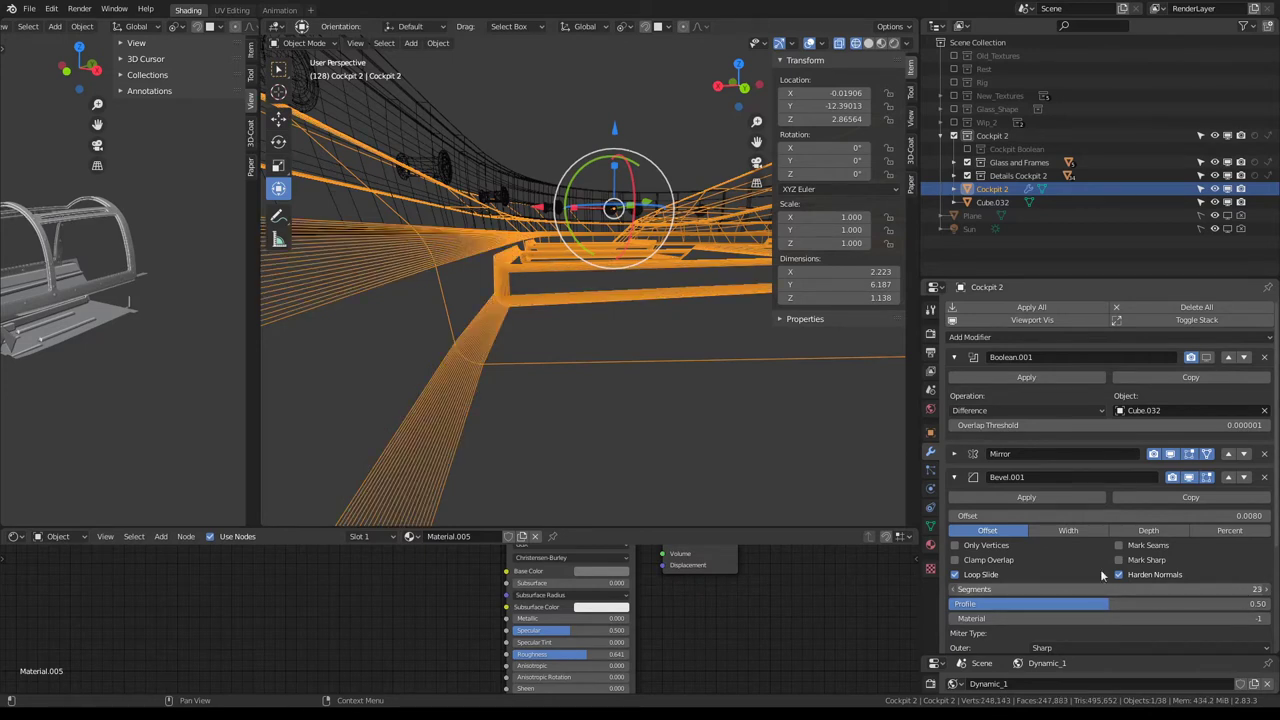
drag(1130, 589, 1224, 598)
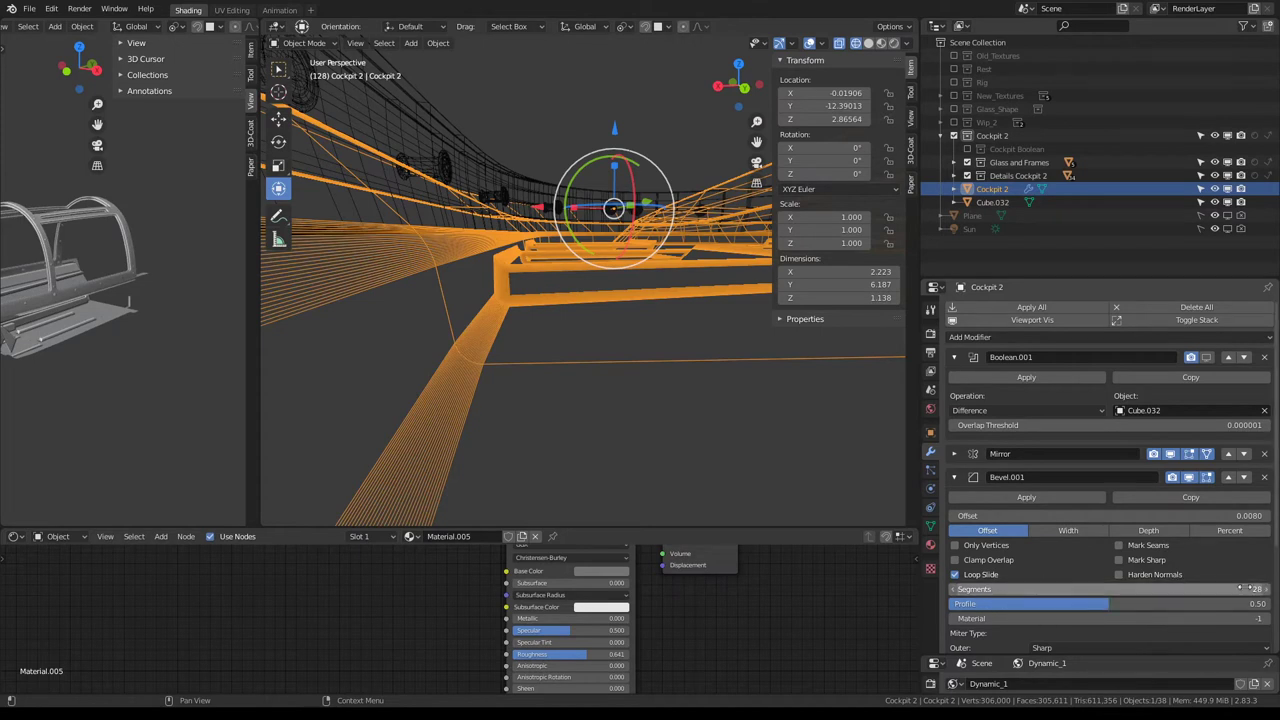
drag(1180, 589, 1173, 582)
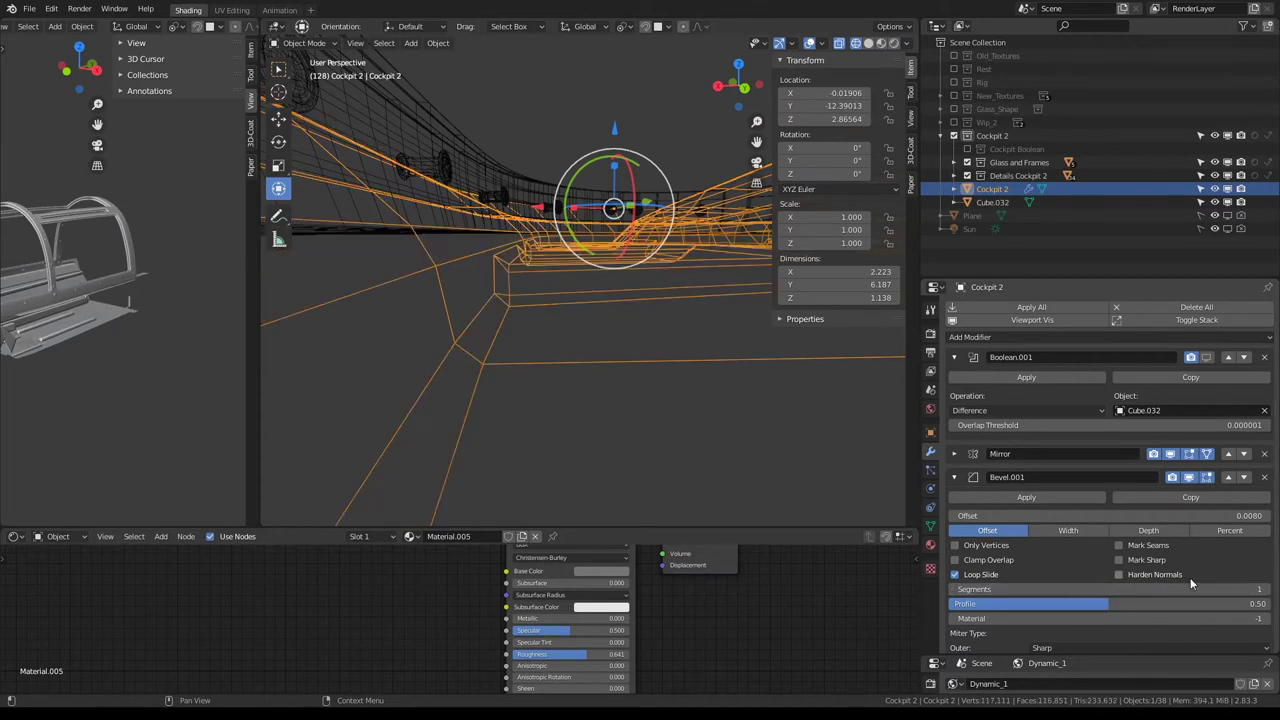
Step Bevel.001 segments up to 8, drop them to 1, and collapse Boolean.001 and Bevel.001.
click(1264, 590)
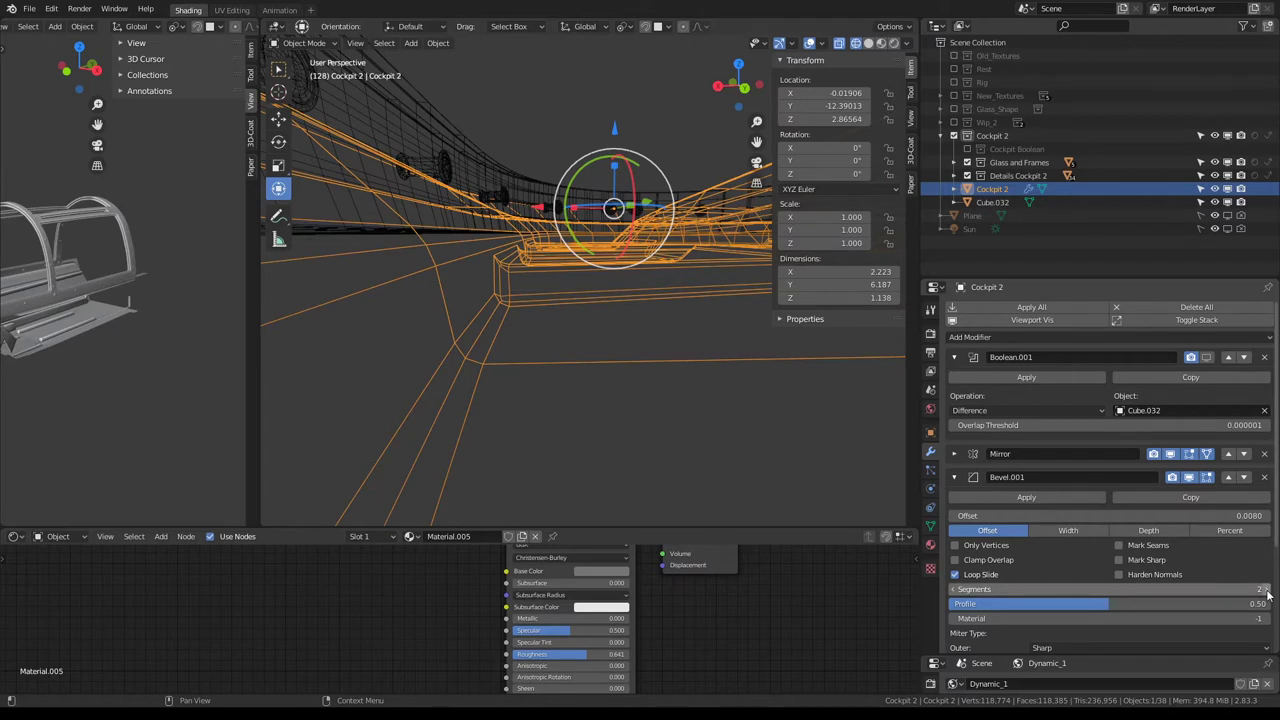
click(1264, 590)
click(1264, 590)
click(1264, 590)
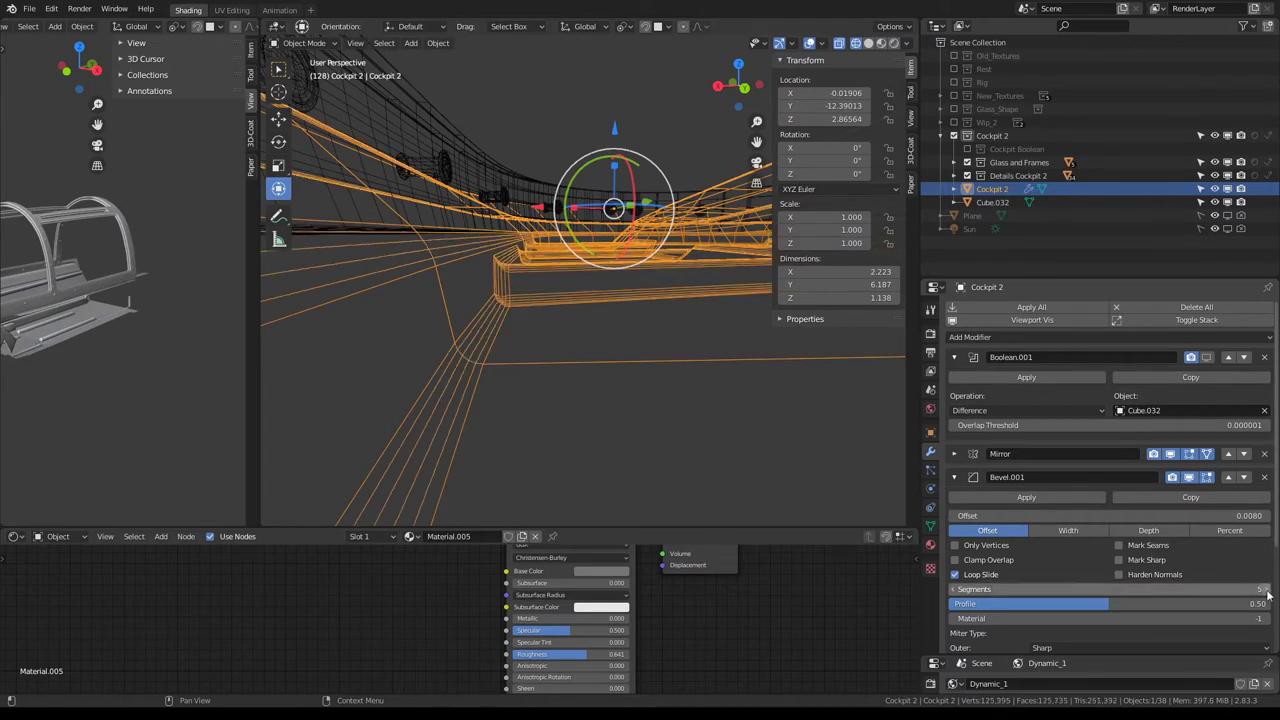
click(1264, 590)
click(1264, 590)
click(1266, 592)
drag(1268, 593, 1180, 592)
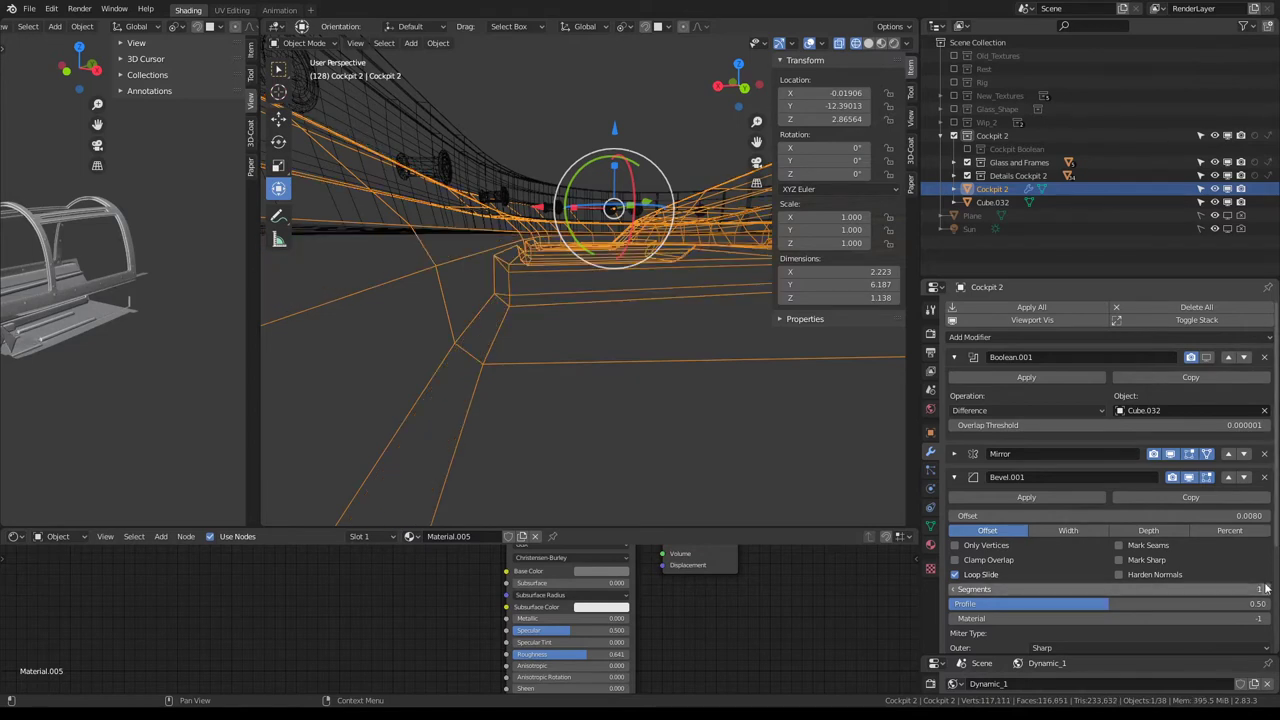
click(955, 357)
click(955, 404)
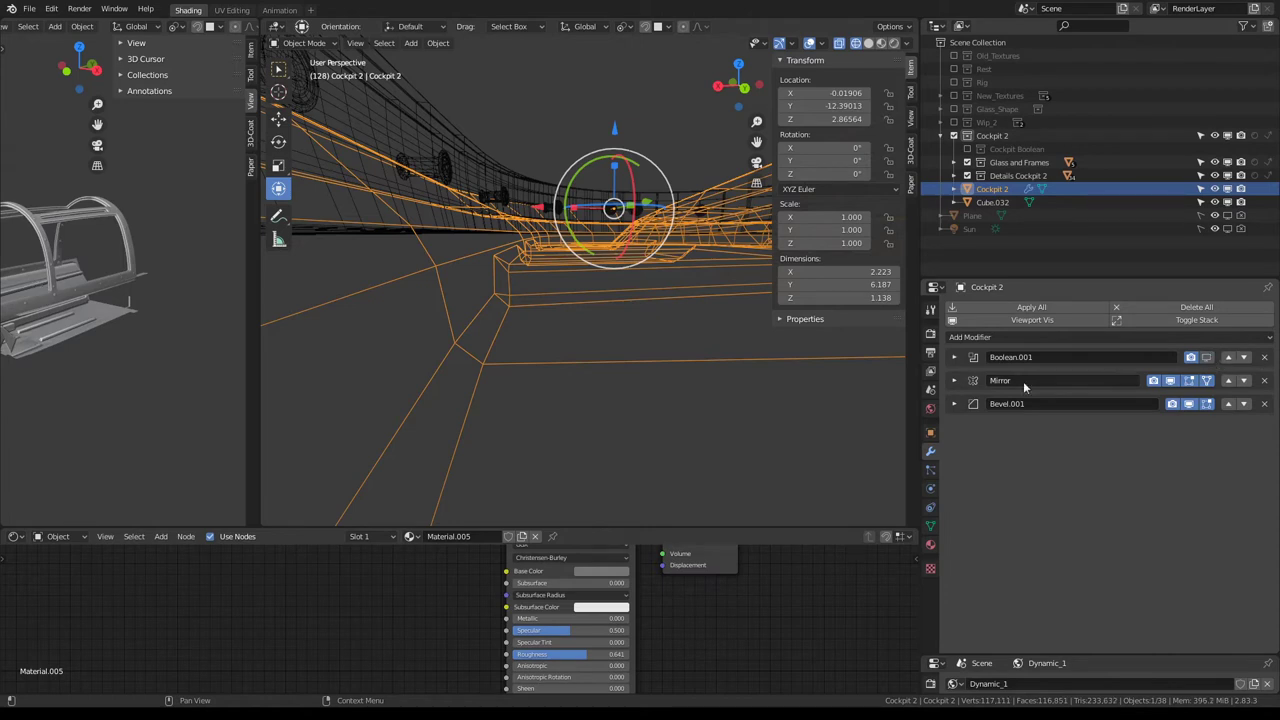
Give Bevel.001 2 segments and a 1.00 profile.
click(957, 405)
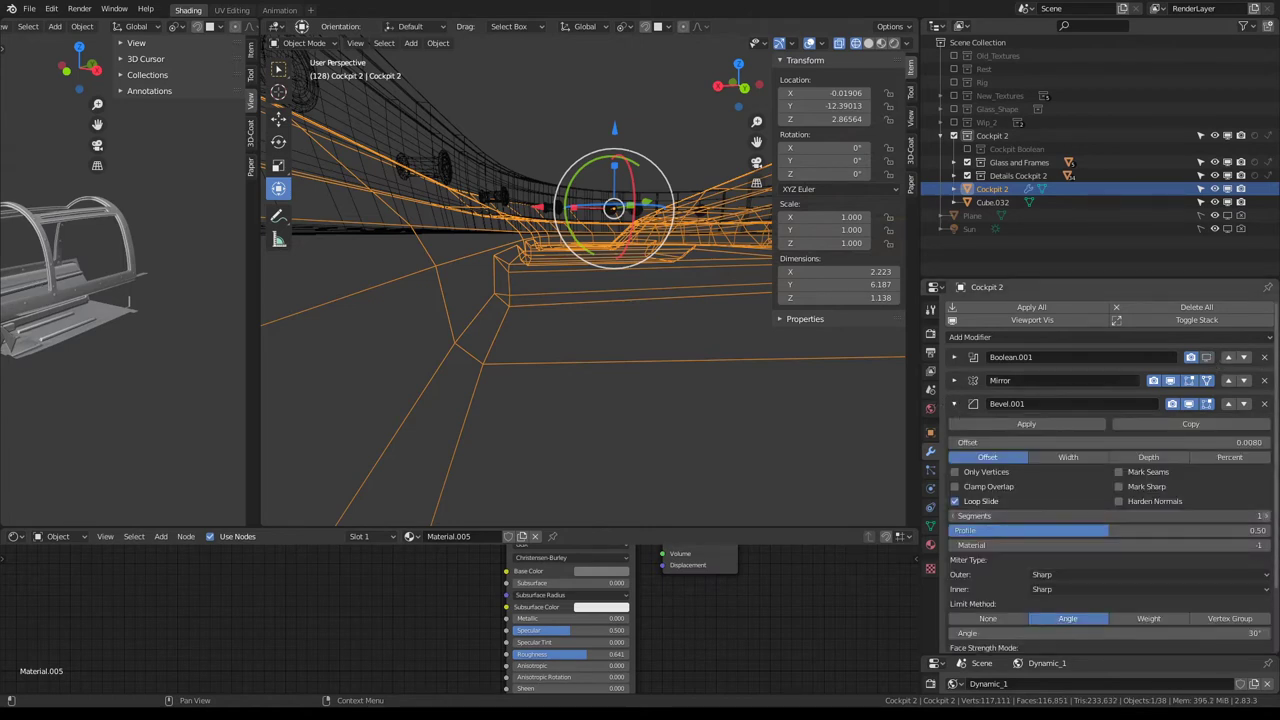
click(1265, 516)
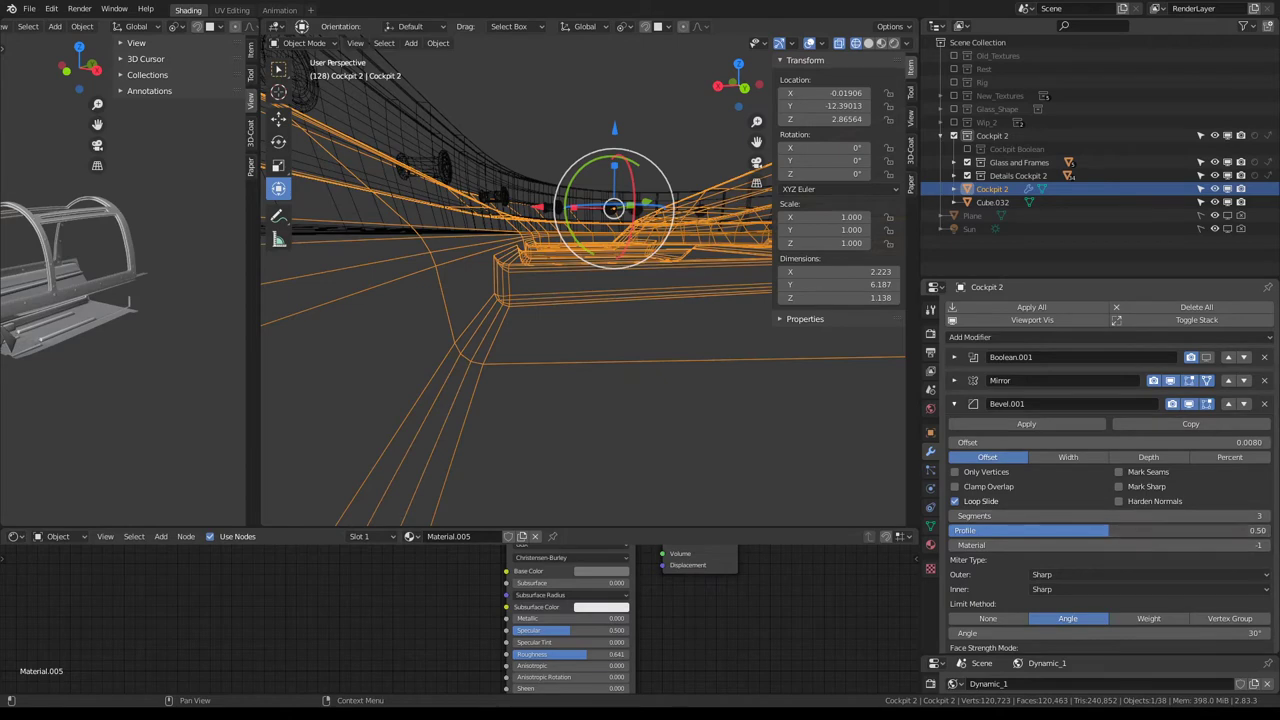
drag(1108, 530, 1266, 530)
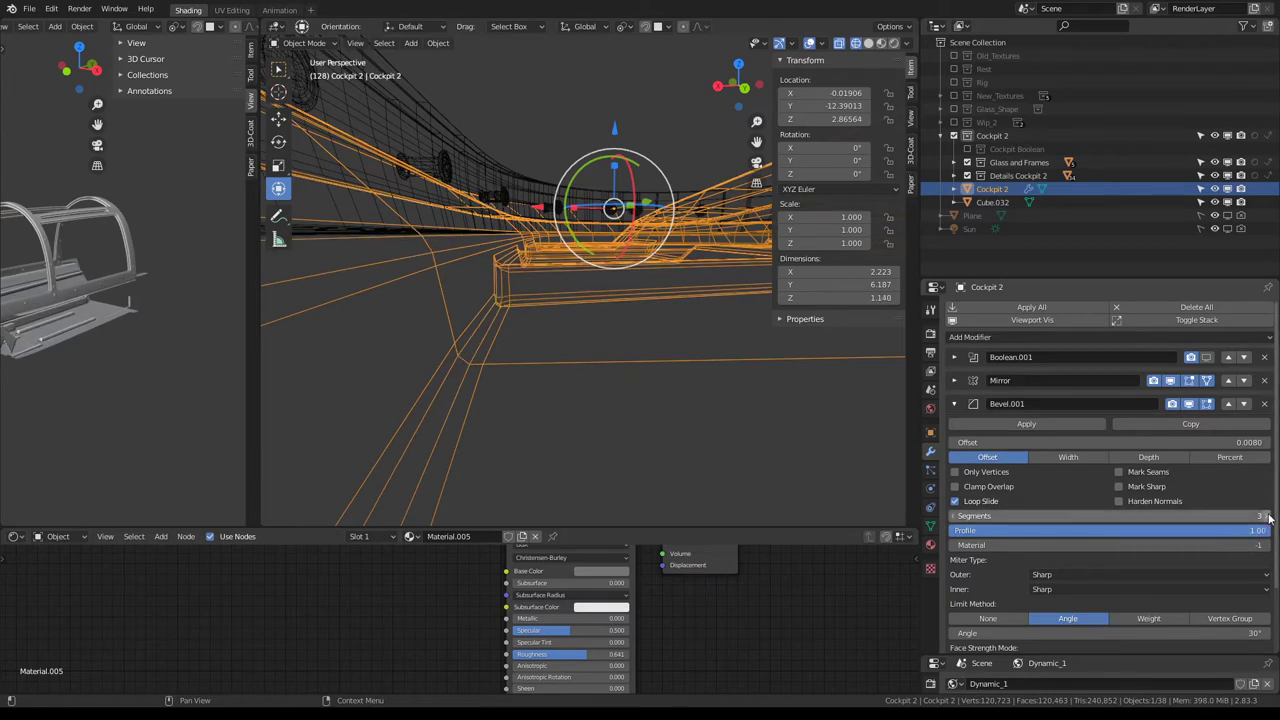
drag(1268, 517, 1200, 517)
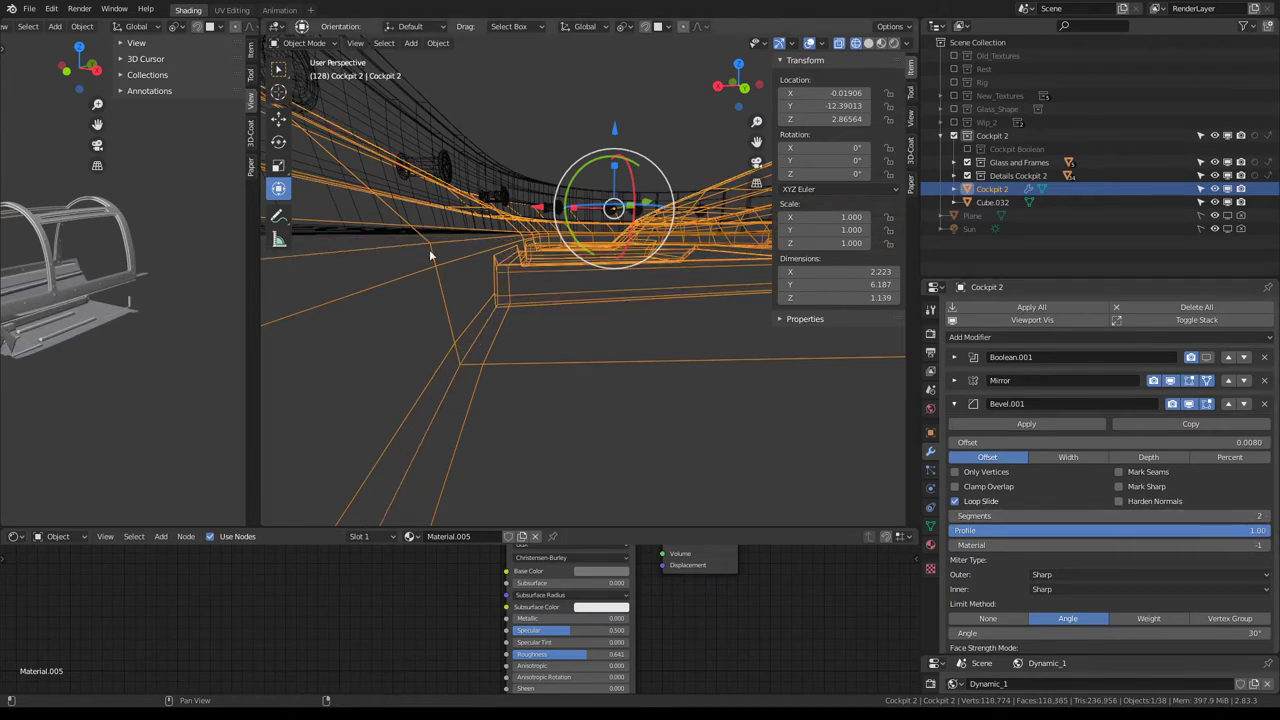
Check the 2-segment bevel in solid and then wireframe shading from several angles.
mouse_move(430, 256)
middle_down()
mouse_move(588, 320)
mouse_move(638, 320)
middle_up()
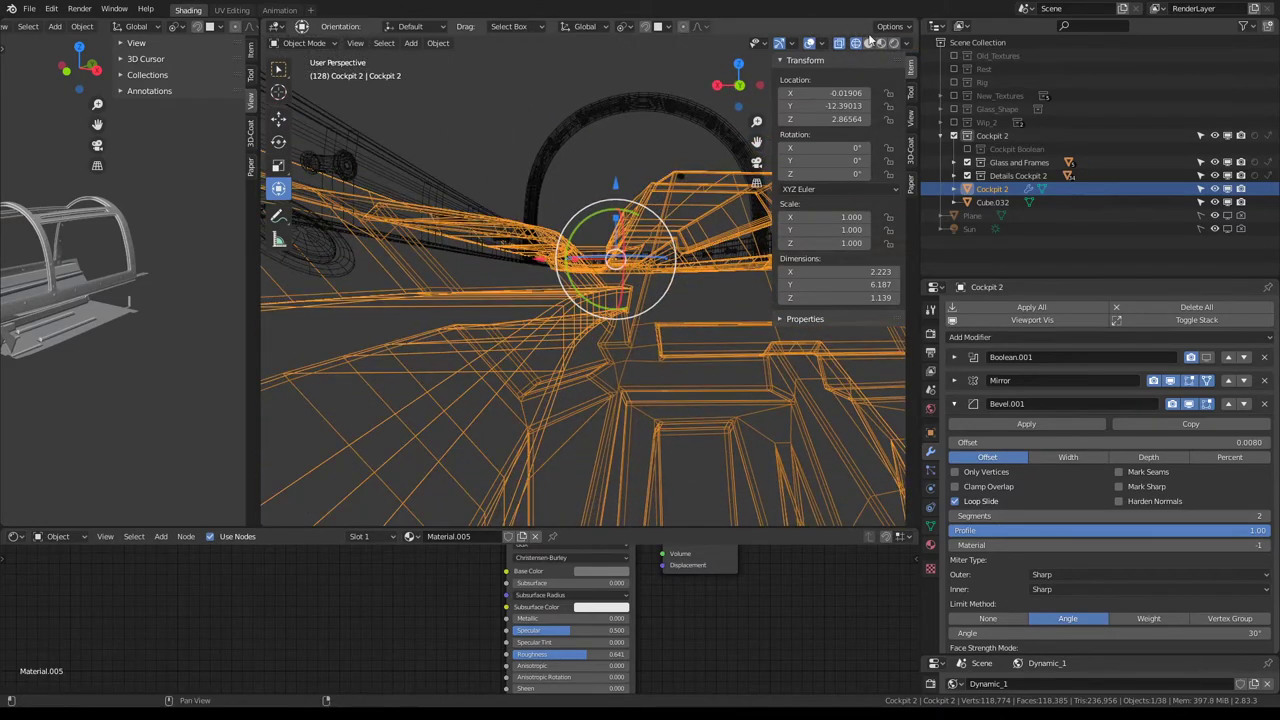
click(868, 42)
mouse_move(640, 240)
middle_down()
mouse_move(669, 225)
mouse_move(650, 230)
middle_up()
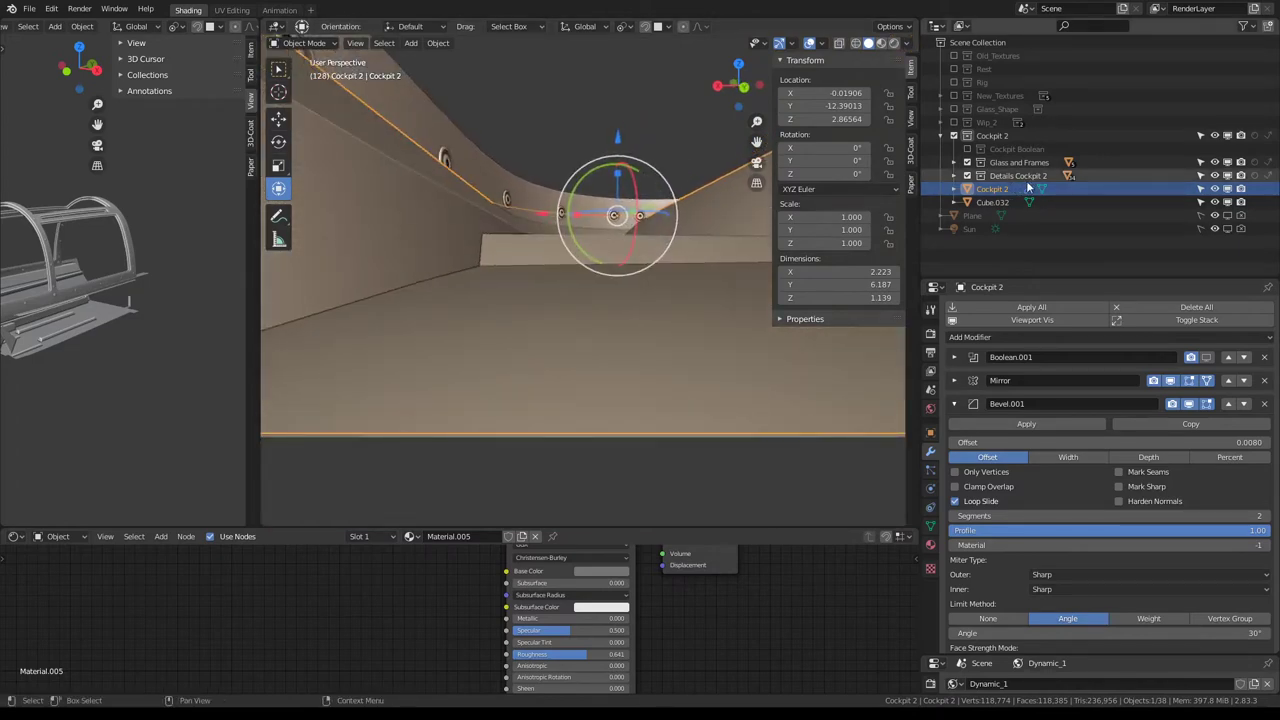
click(855, 43)
middle_drag(552, 168, 560, 178)
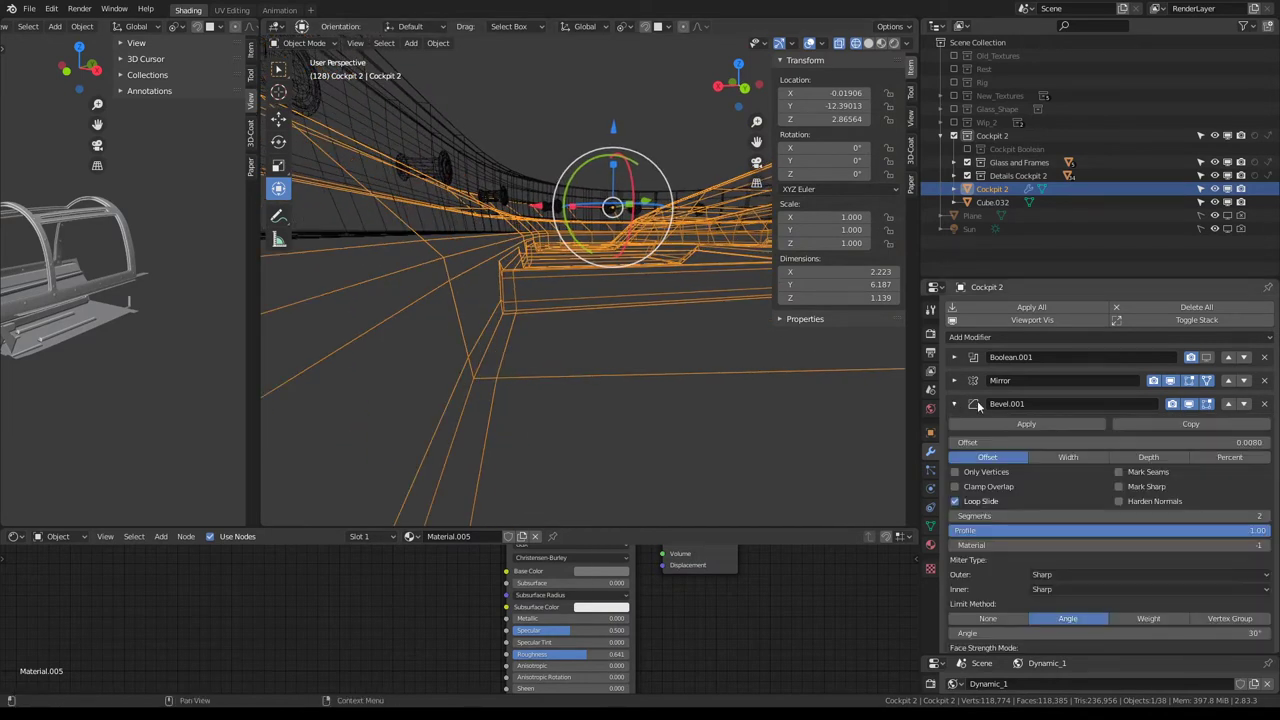
Collapse Bevel.001 and set the Bevel modifier's profile to 0 and segments to 1.
click(955, 405)
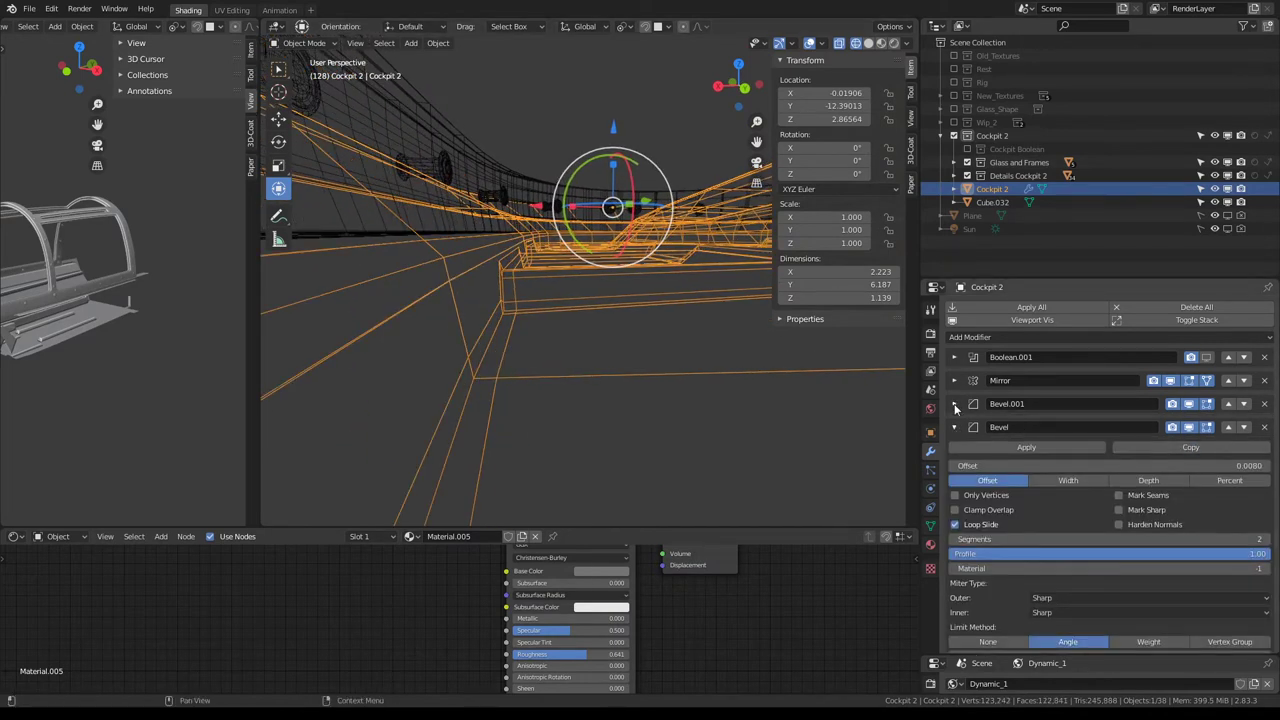
click(1262, 552)
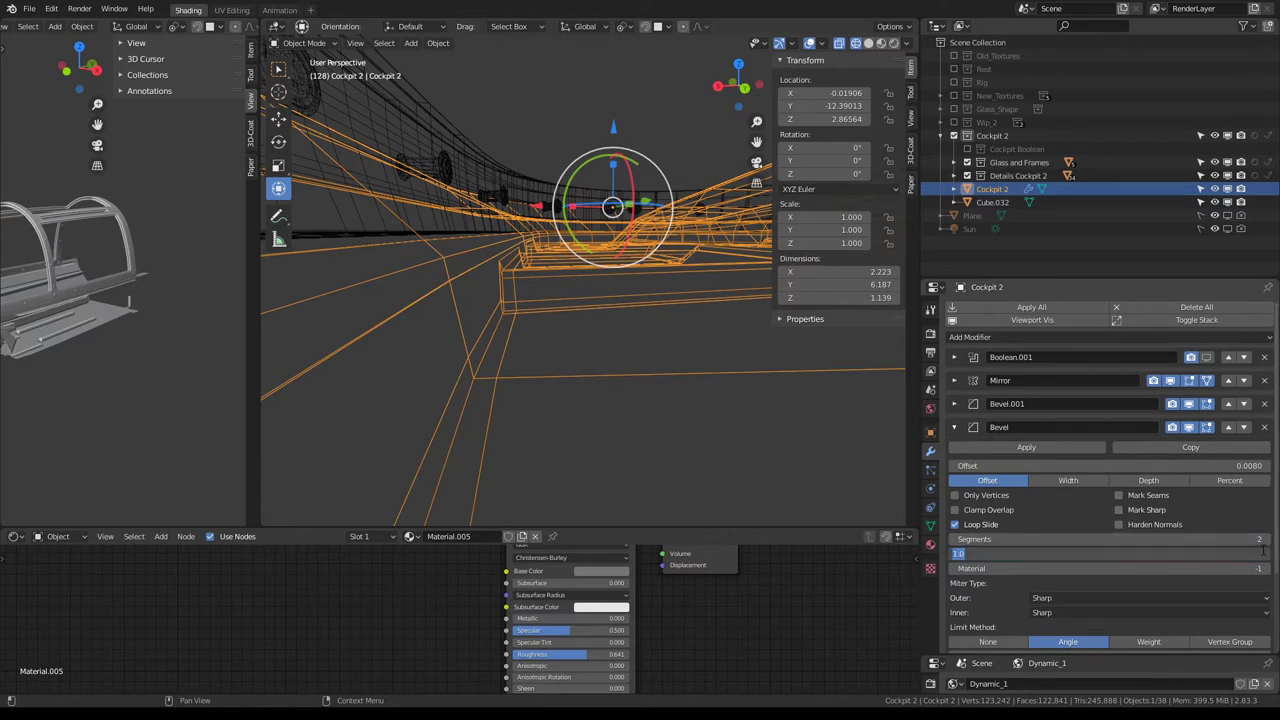
text(0)
key(Return)
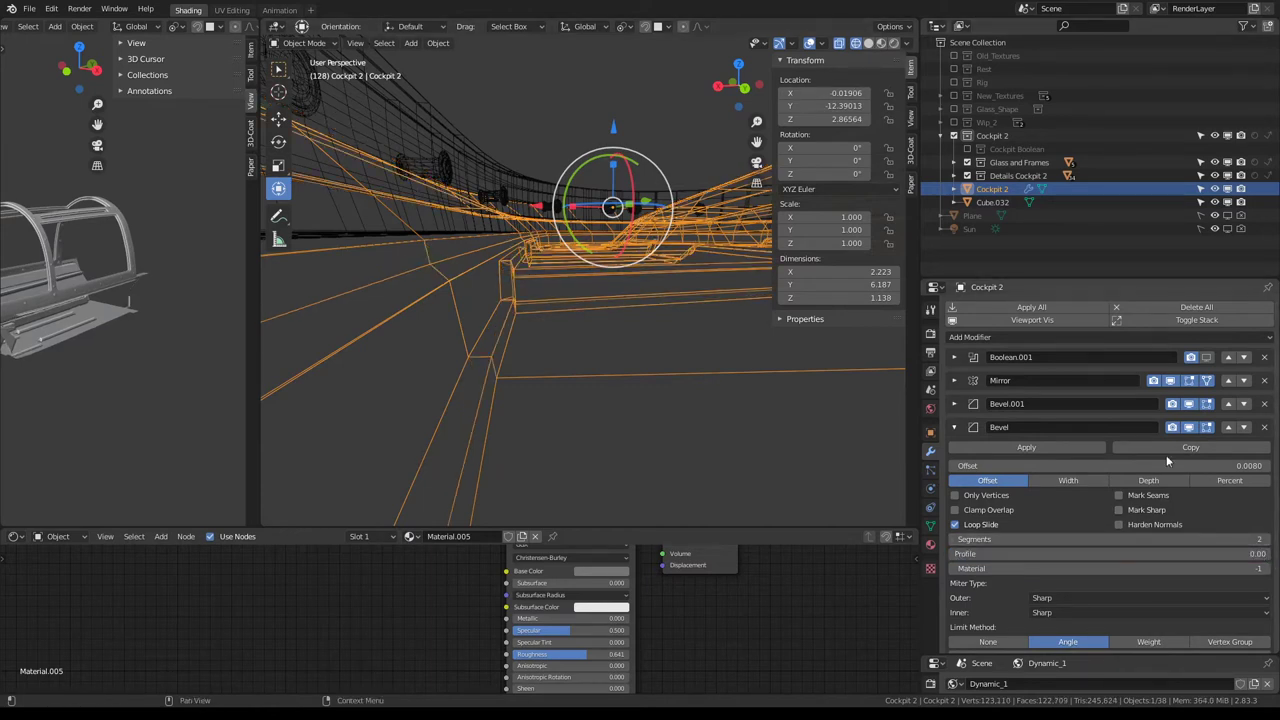
click(955, 540)
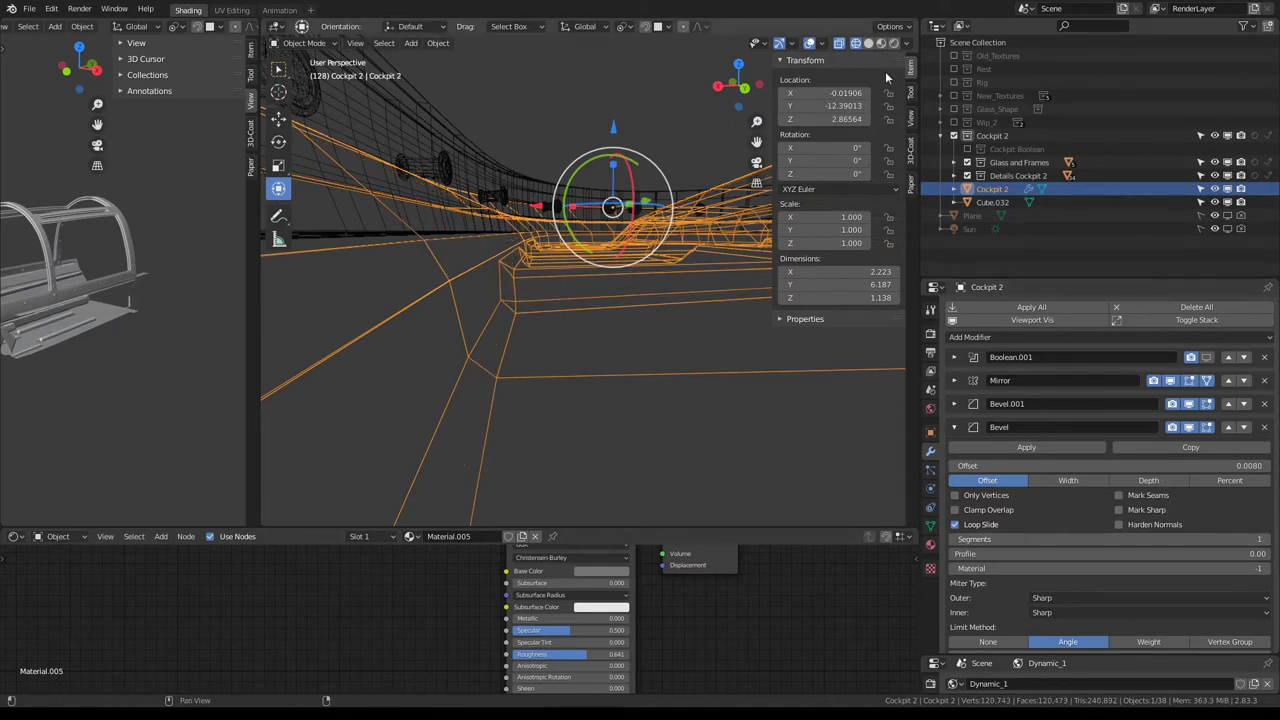
Inspect the floor panel edges in solid and material preview shading.
click(870, 44)
middle_drag(520, 180, 669, 176)
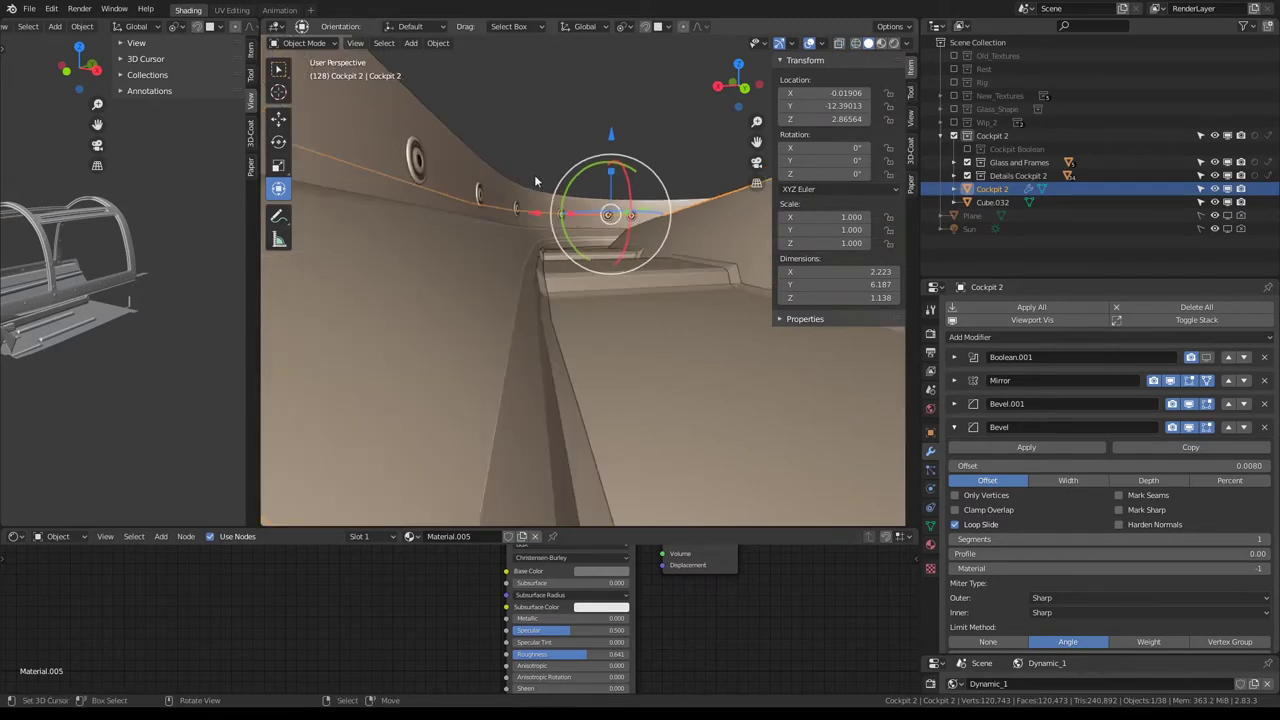
click(882, 43)
mouse_move(589, 241)
middle_down()
mouse_move(622, 307)
mouse_move(606, 266)
mouse_move(618, 295)
mouse_move(812, 355)
middle_up()
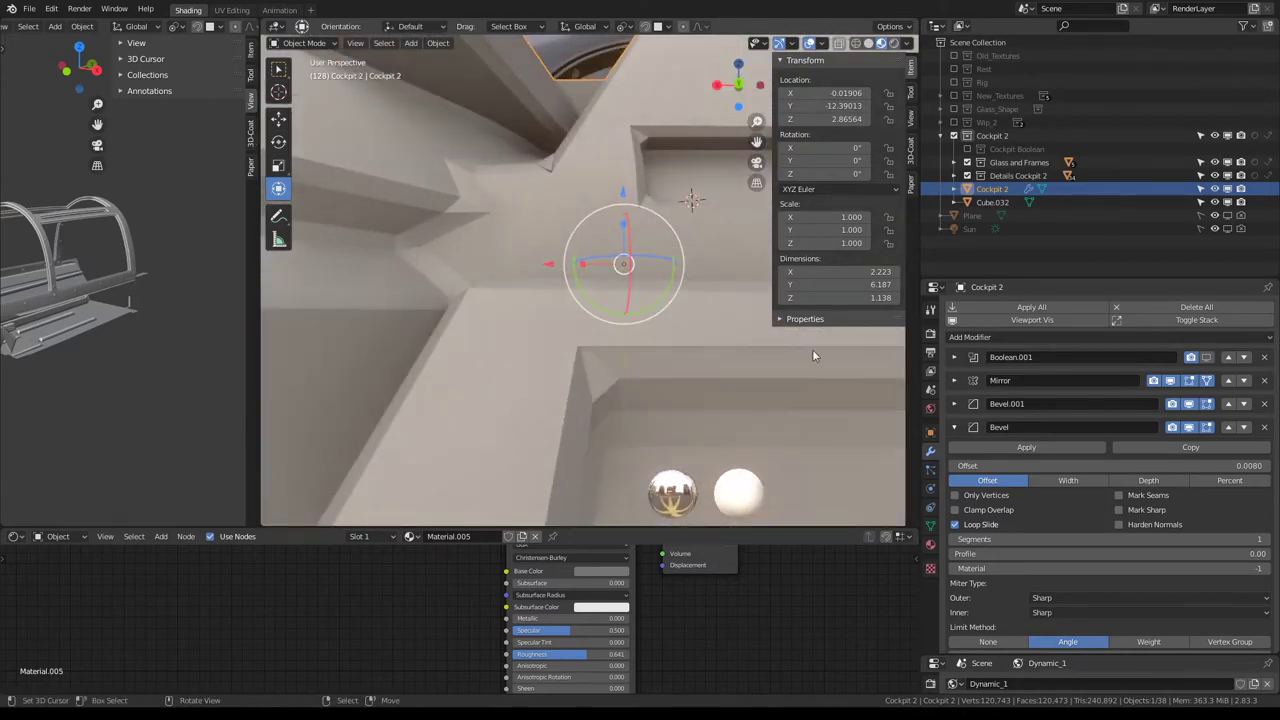
Toggle the Bevel modifier's viewport visibility to compare with and without it.
click(953, 427)
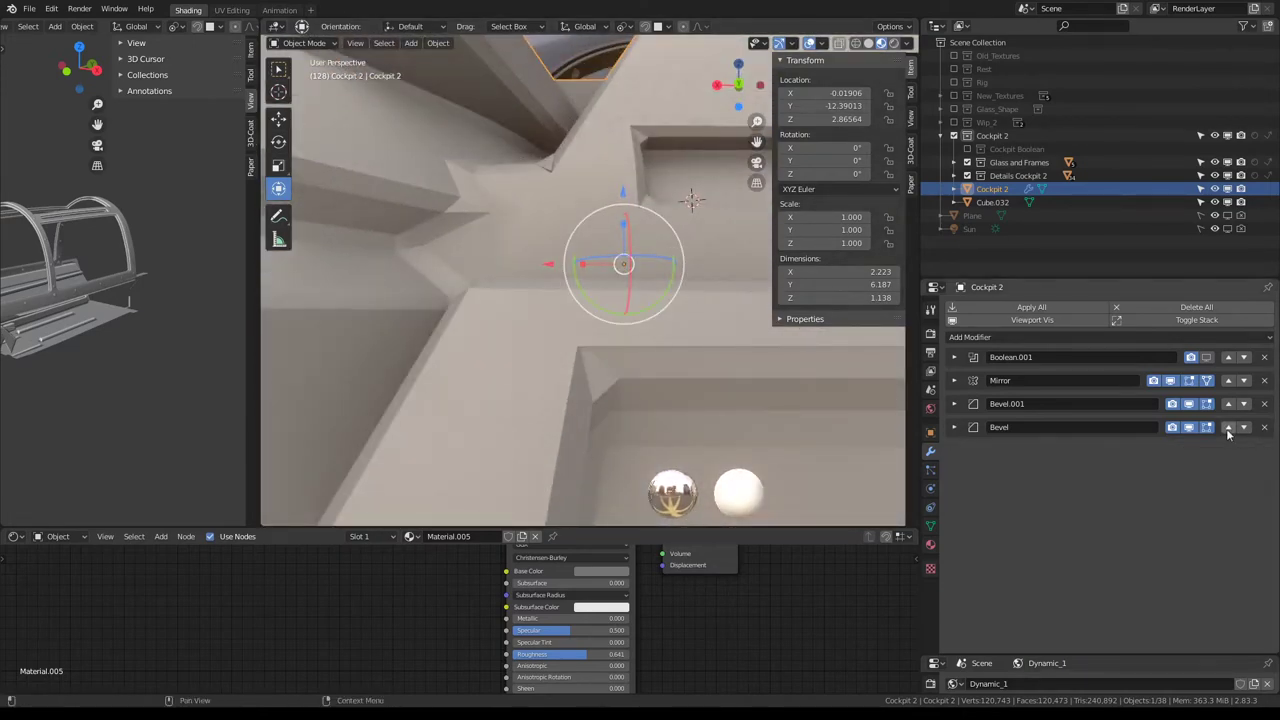
click(1188, 427)
click(1188, 427)
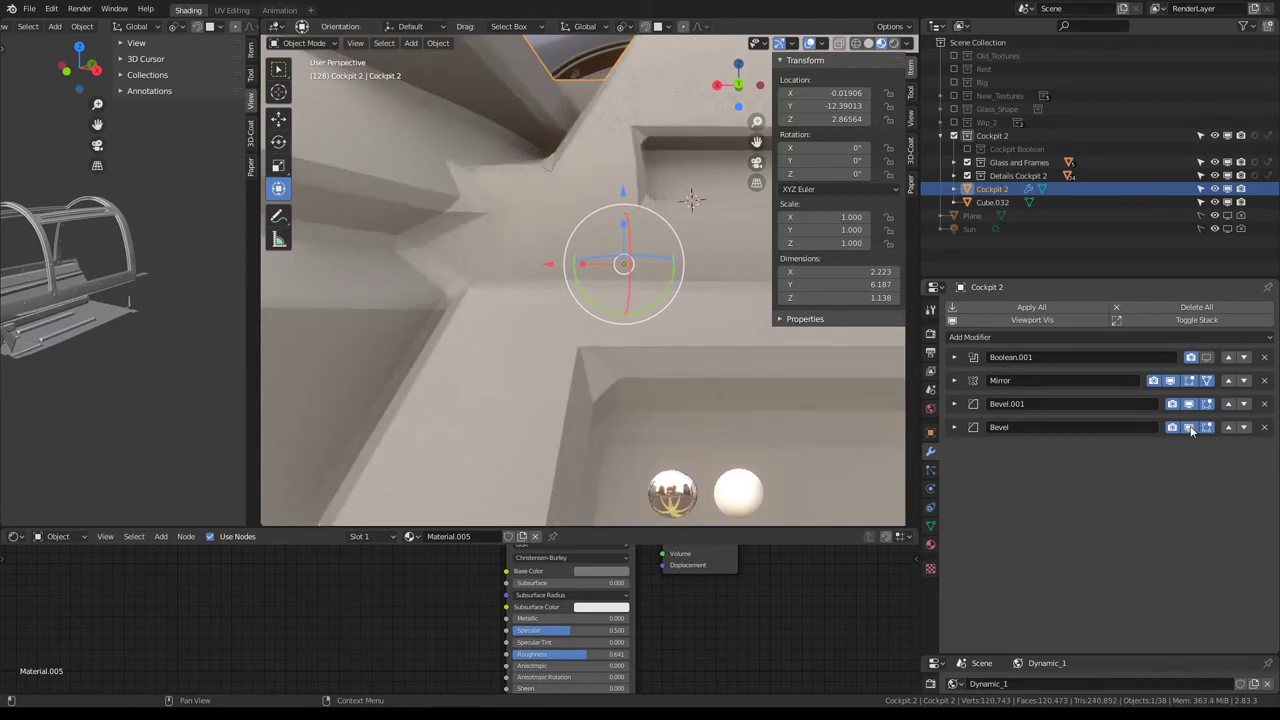
click(953, 427)
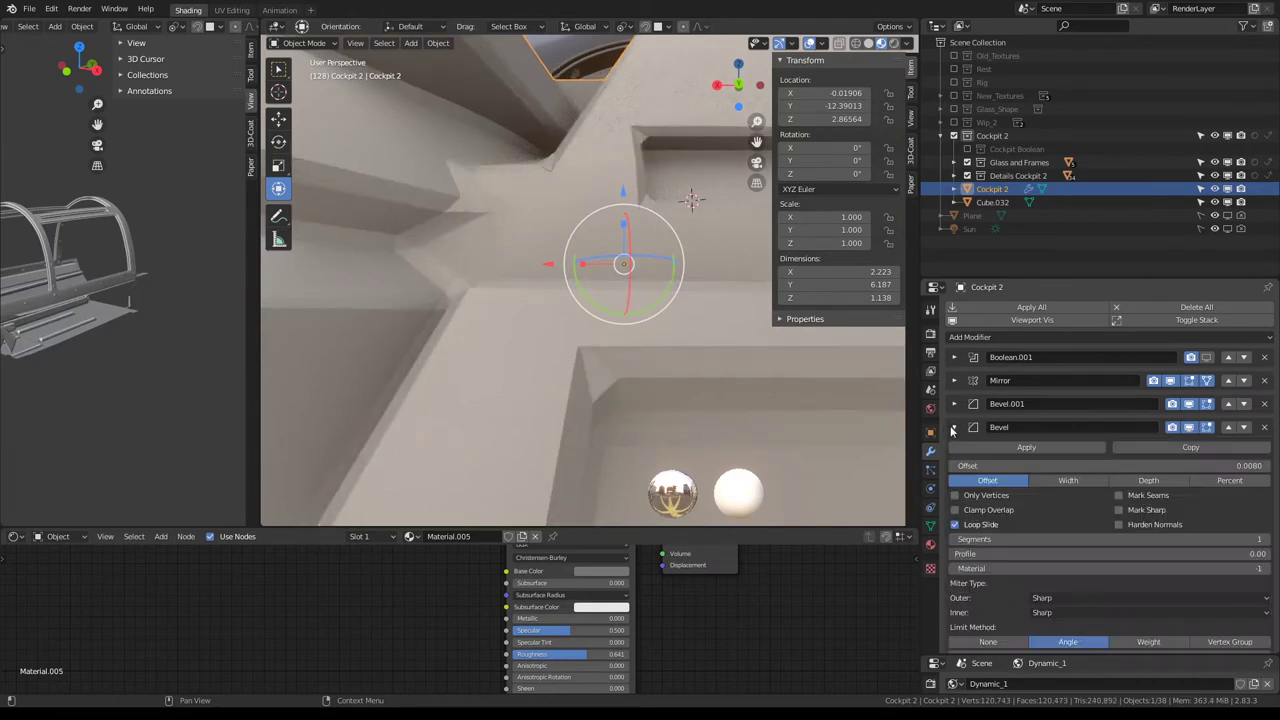
Set the Bevel modifier to a 0.5 profile and settle its segments at 3.
click(1266, 540)
text(0.5)
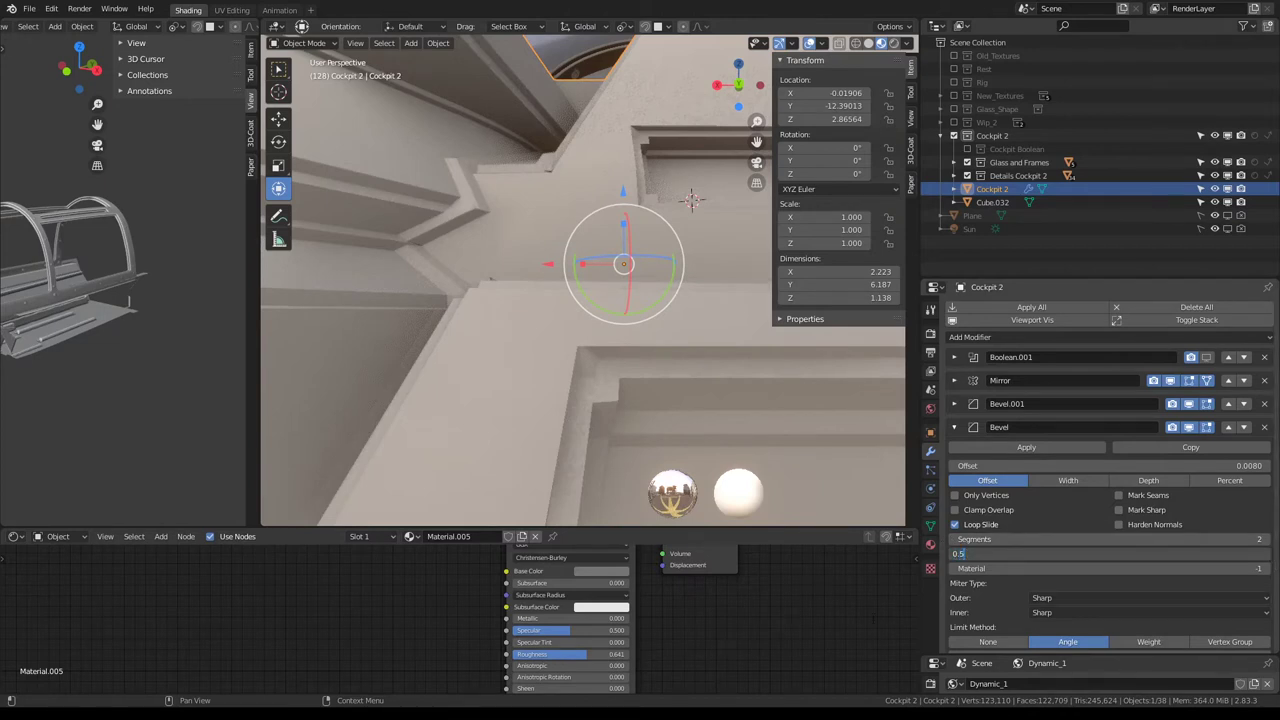
key(Return)
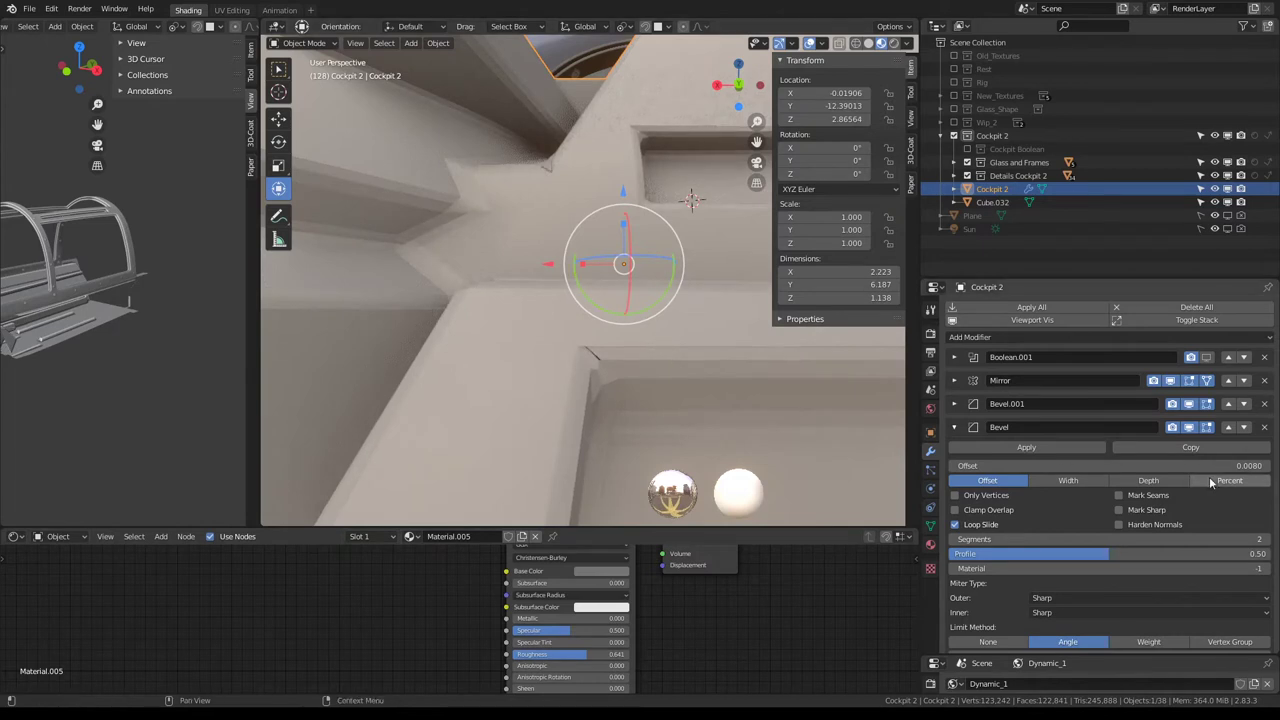
click(1266, 540)
click(1266, 540)
text(10)
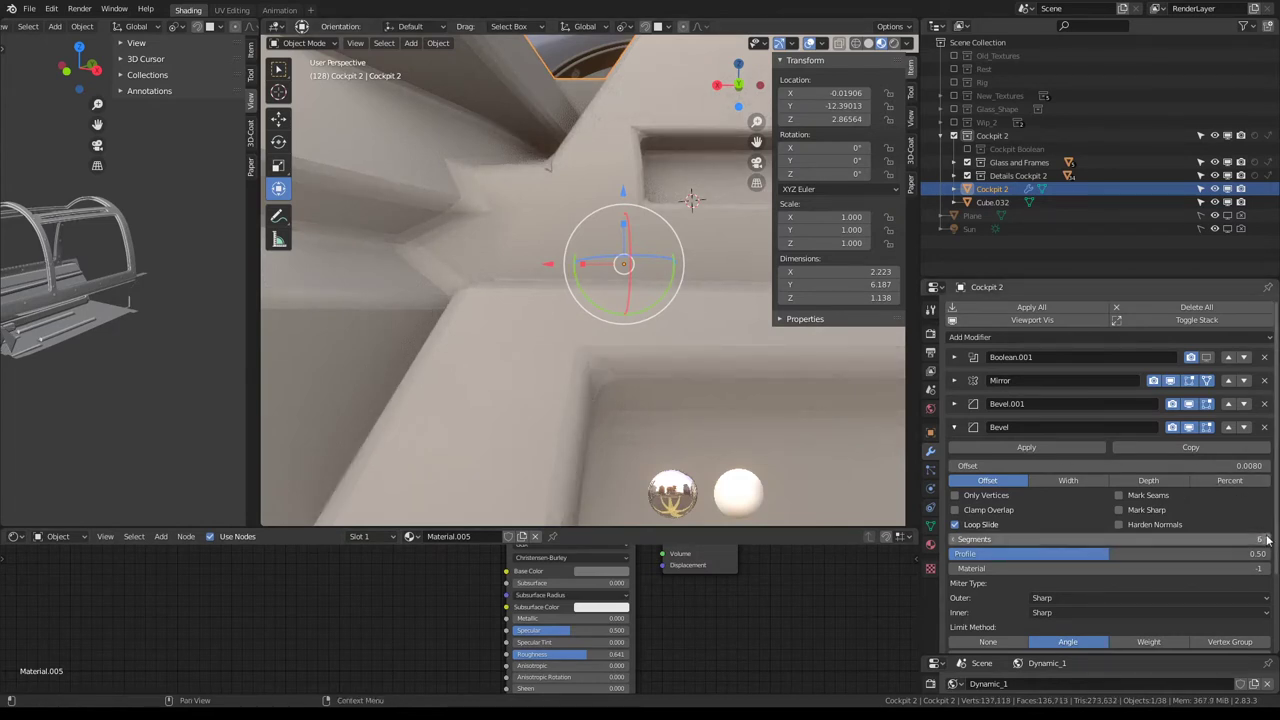
click(955, 540)
mouse_move(470, 178)
middle_down()
mouse_move(703, 213)
mouse_move(615, 252)
mouse_move(520, 354)
mouse_move(443, 349)
mouse_move(600, 320)
mouse_move(589, 289)
middle_up()
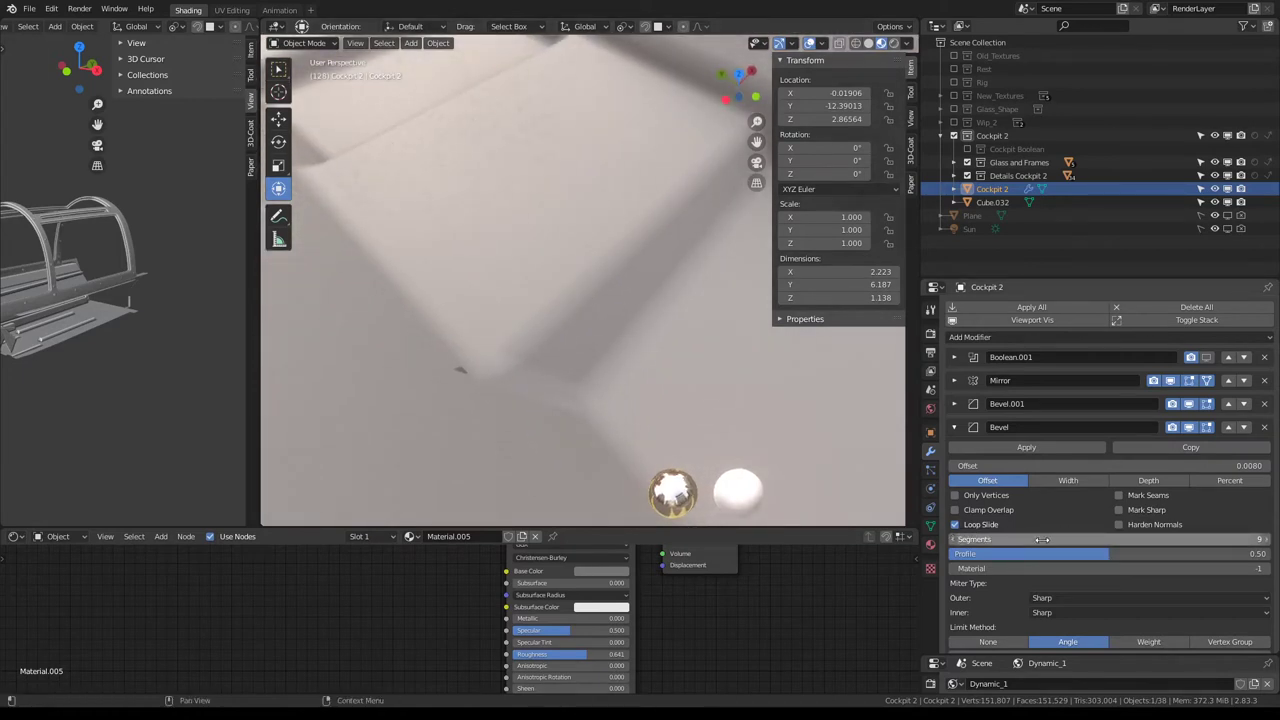
drag(1041, 540, 960, 540)
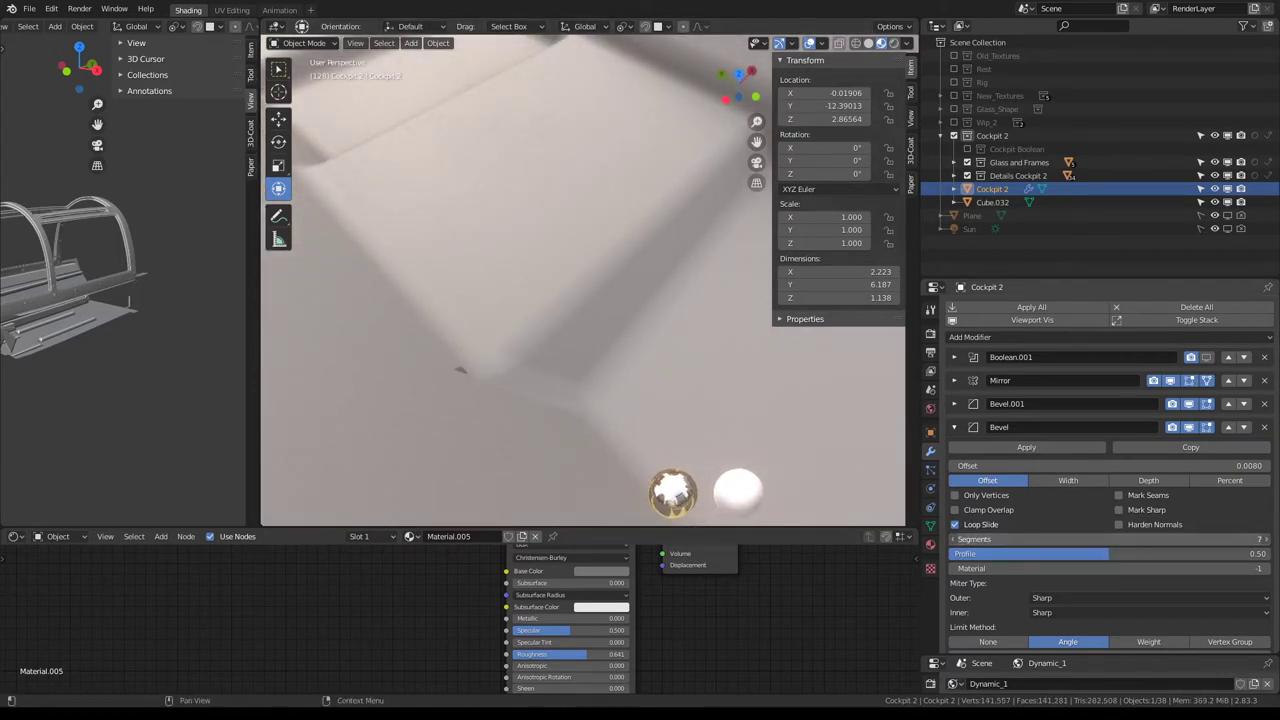
click(1266, 540)
click(1266, 540)
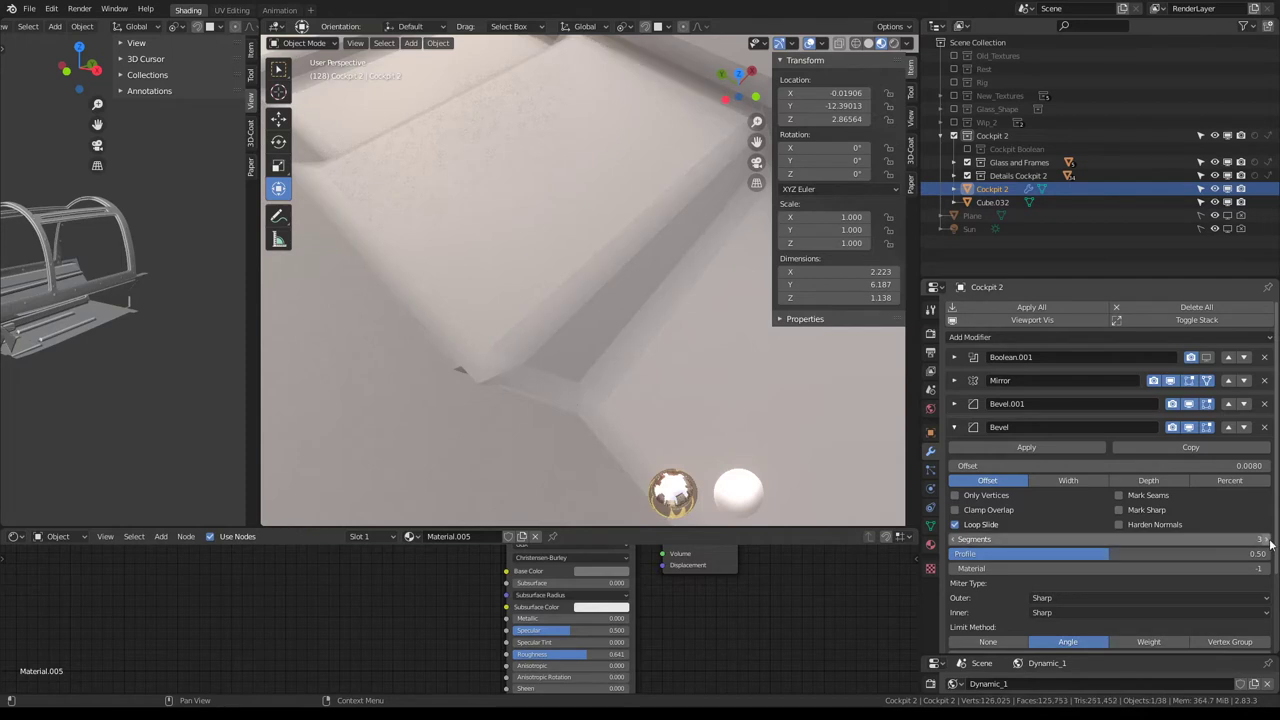
Re-toggle the Bevel's viewport display and set Bevel.001 segments back to 2.
click(1189, 427)
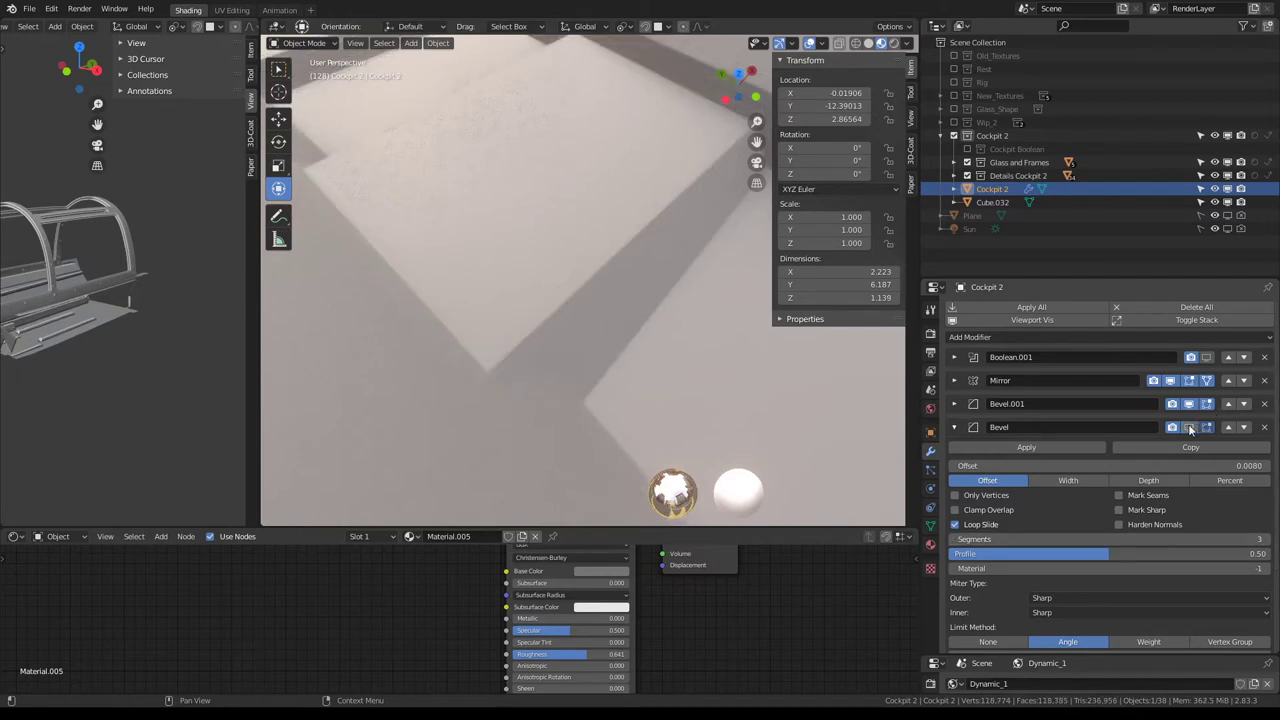
click(1190, 404)
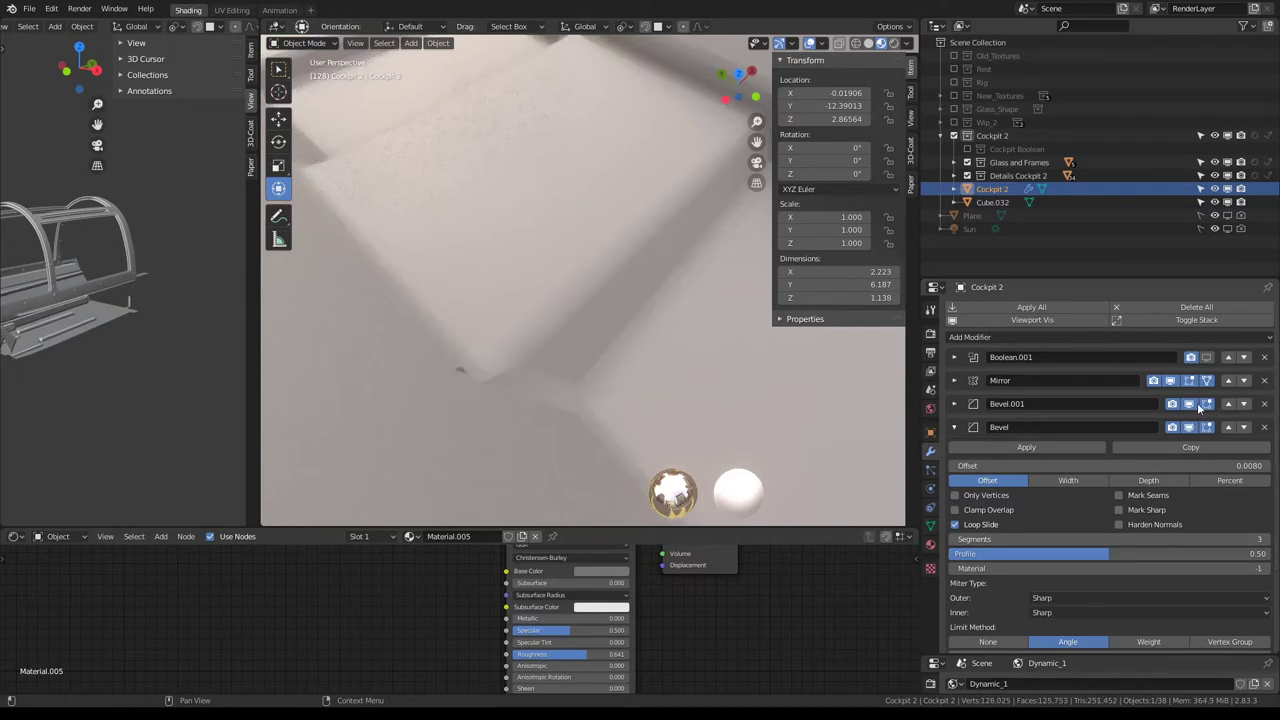
click(965, 410)
scroll(990, 432, down, 2)
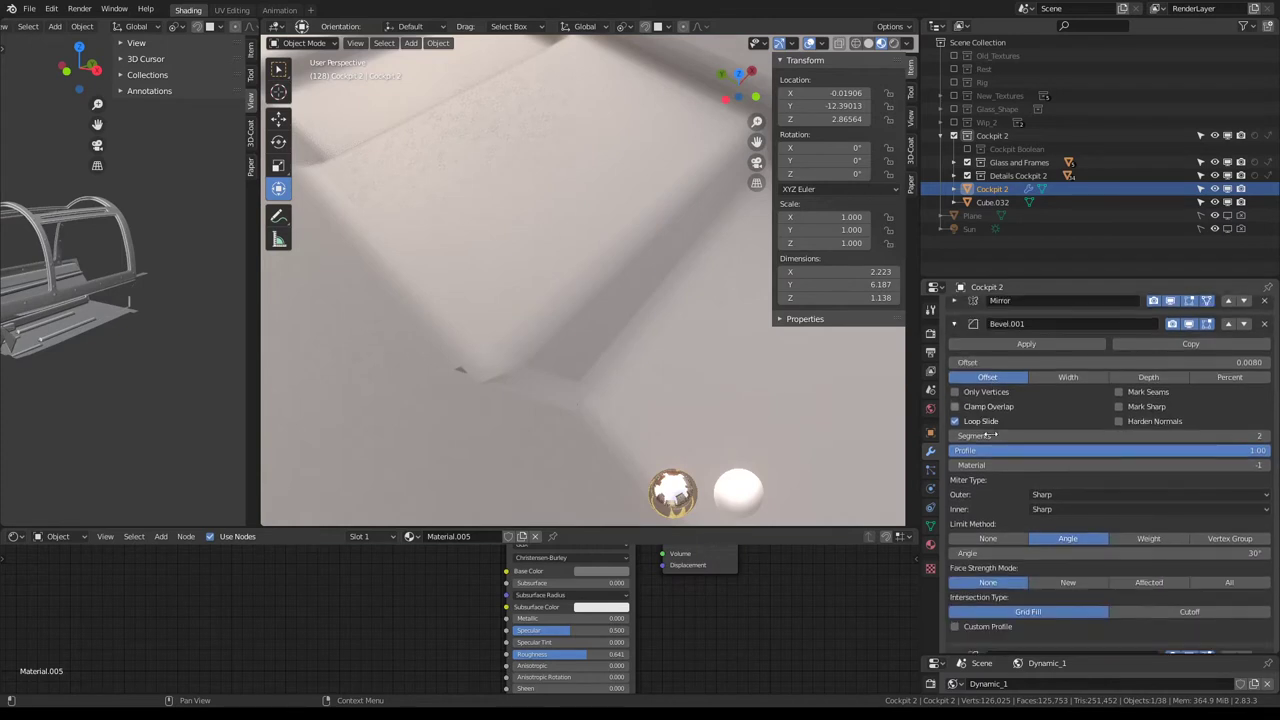
click(1266, 437)
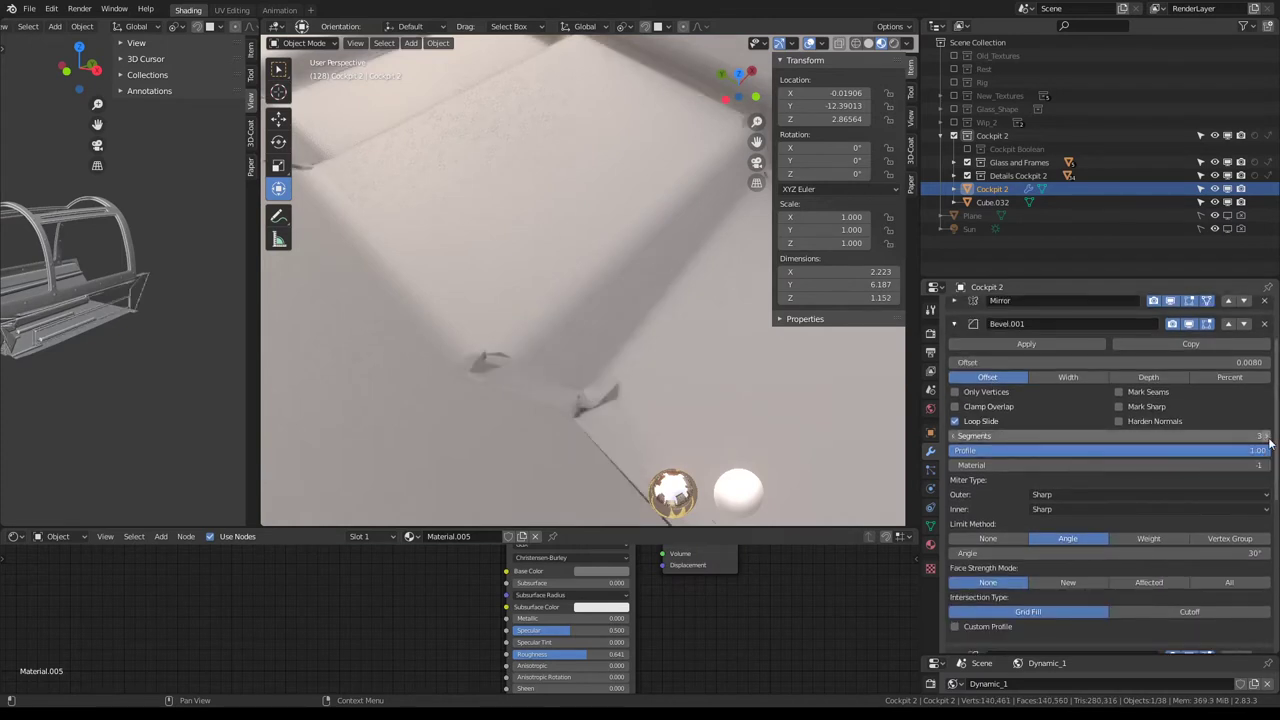
drag(1270, 443, 1259, 436)
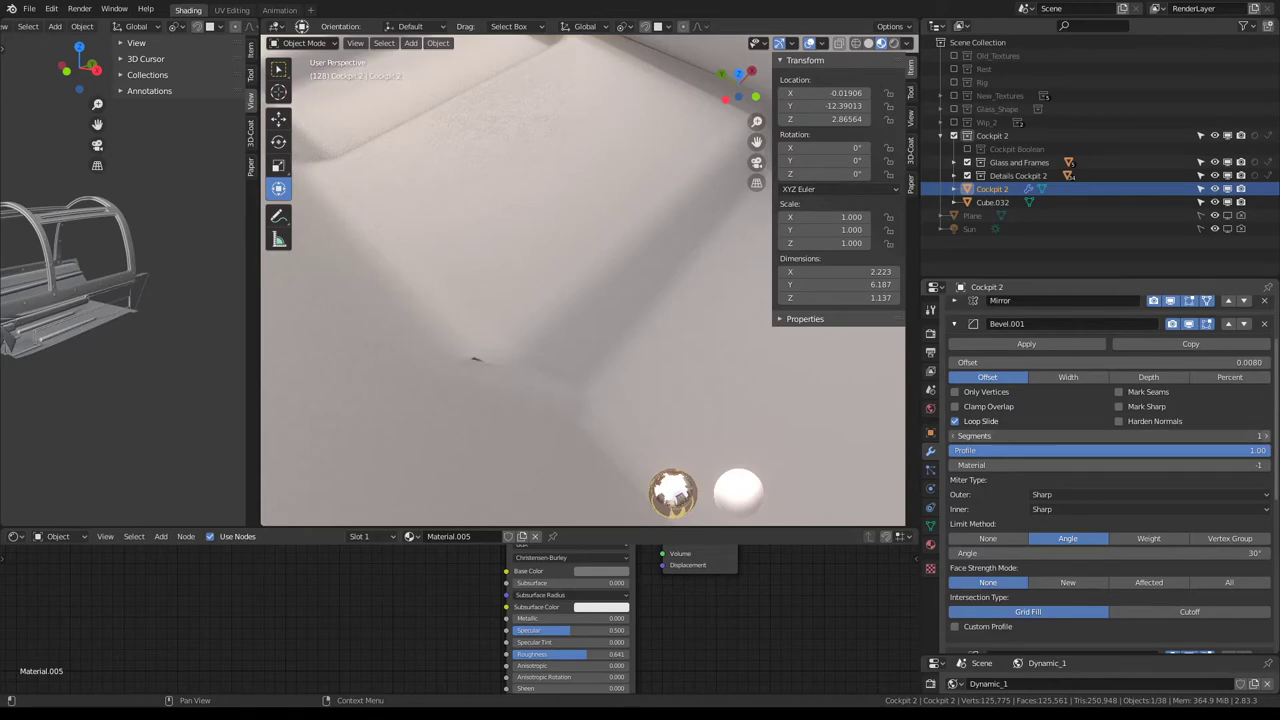
click(1267, 439)
Enable Clamp Overlap on the Bevel modifier and check the rim.
mouse_move(597, 295)
middle_down()
mouse_move(546, 303)
mouse_move(608, 371)
mouse_move(674, 309)
middle_up()
scroll(1064, 455, down, 2)
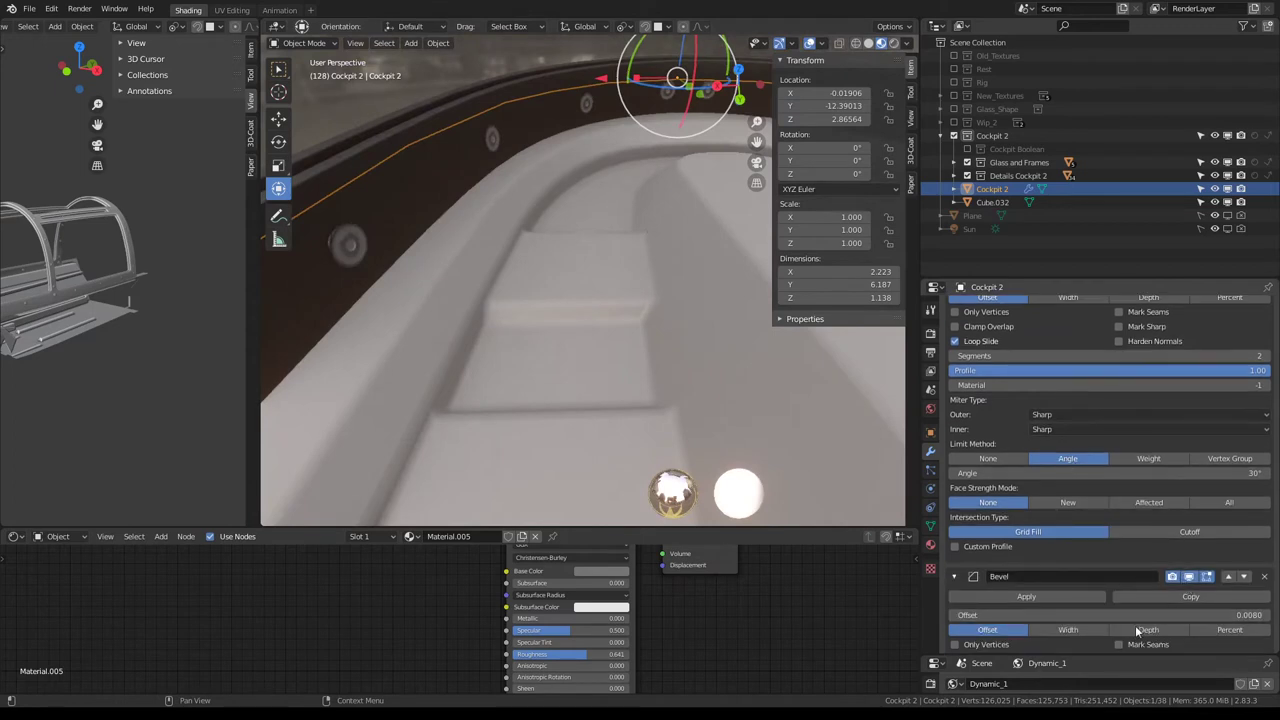
scroll(1170, 644, down, 4)
scroll(1166, 546, down, 2)
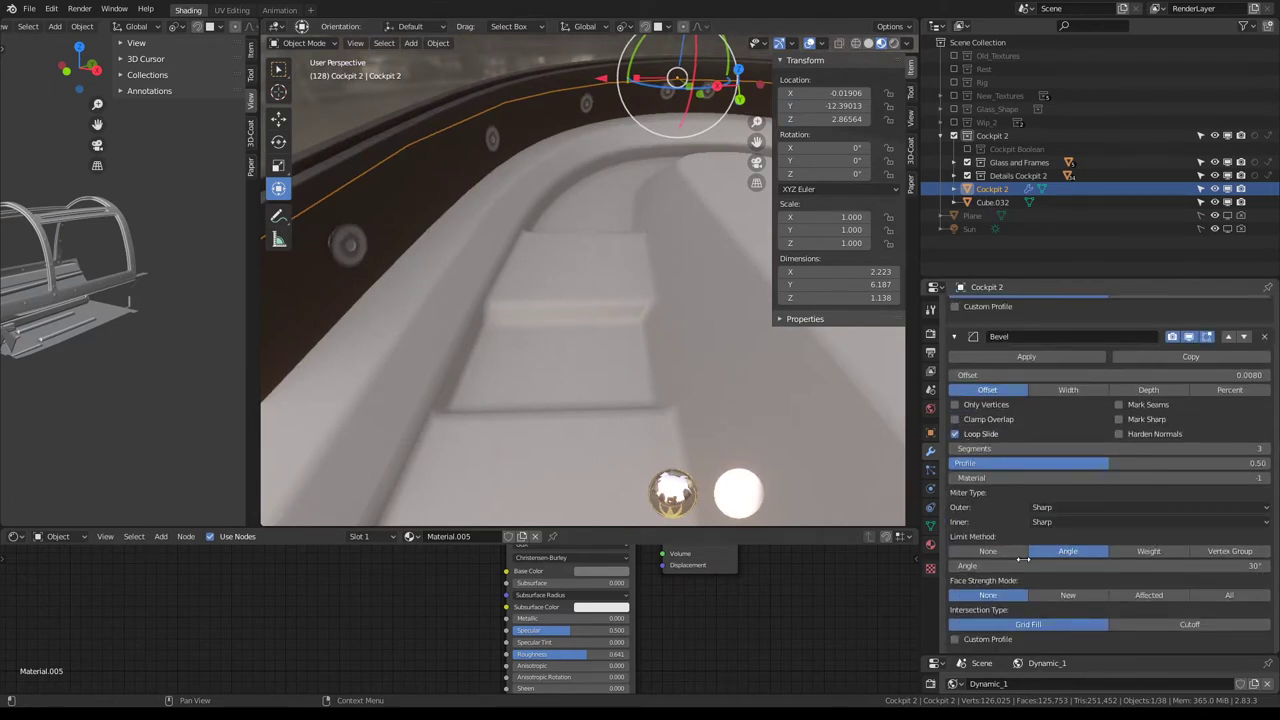
scroll(1024, 560, up, 1)
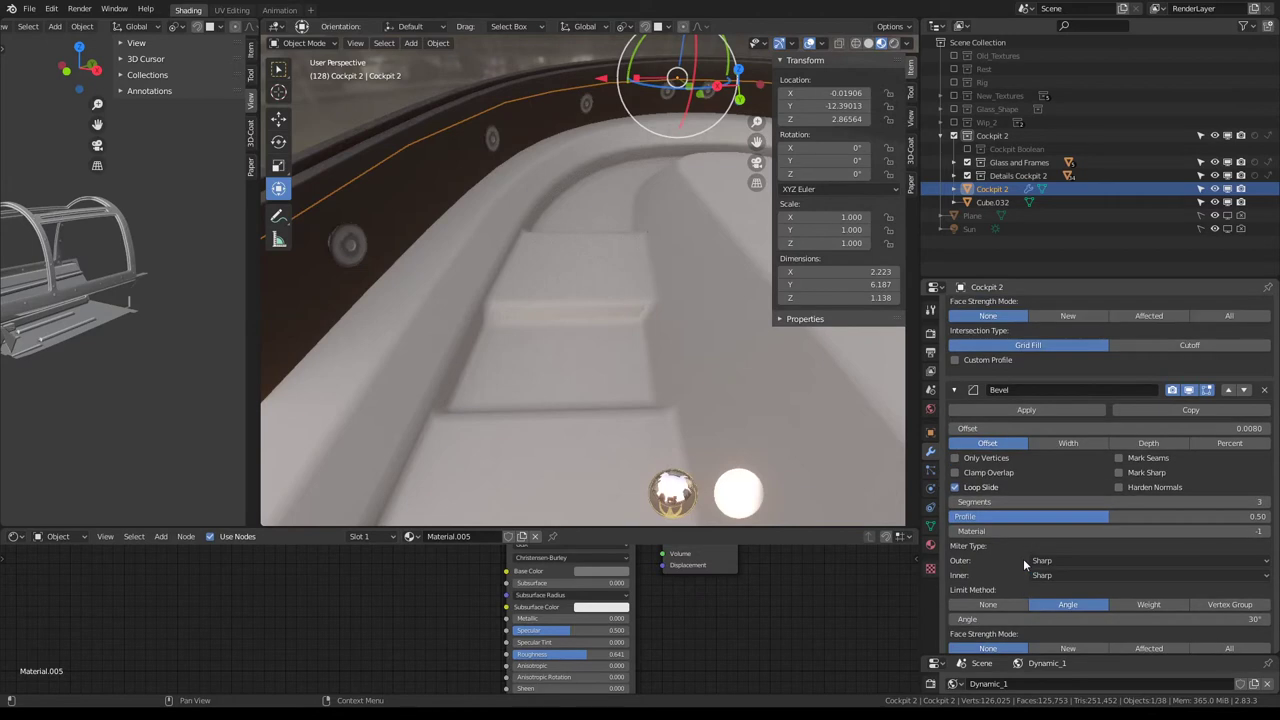
click(956, 473)
mouse_move(771, 371)
middle_down()
mouse_move(680, 237)
mouse_move(396, 251)
mouse_move(540, 251)
mouse_move(574, 223)
middle_up()
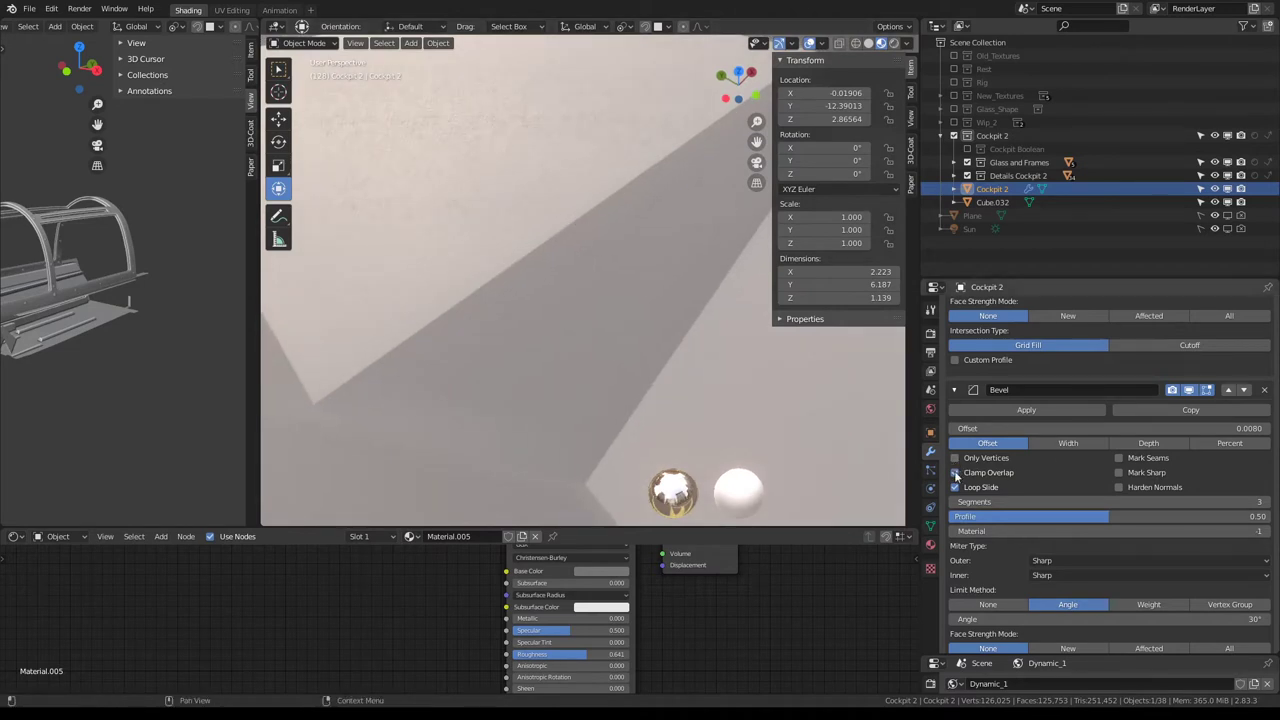
scroll(1110, 344, up, 1)
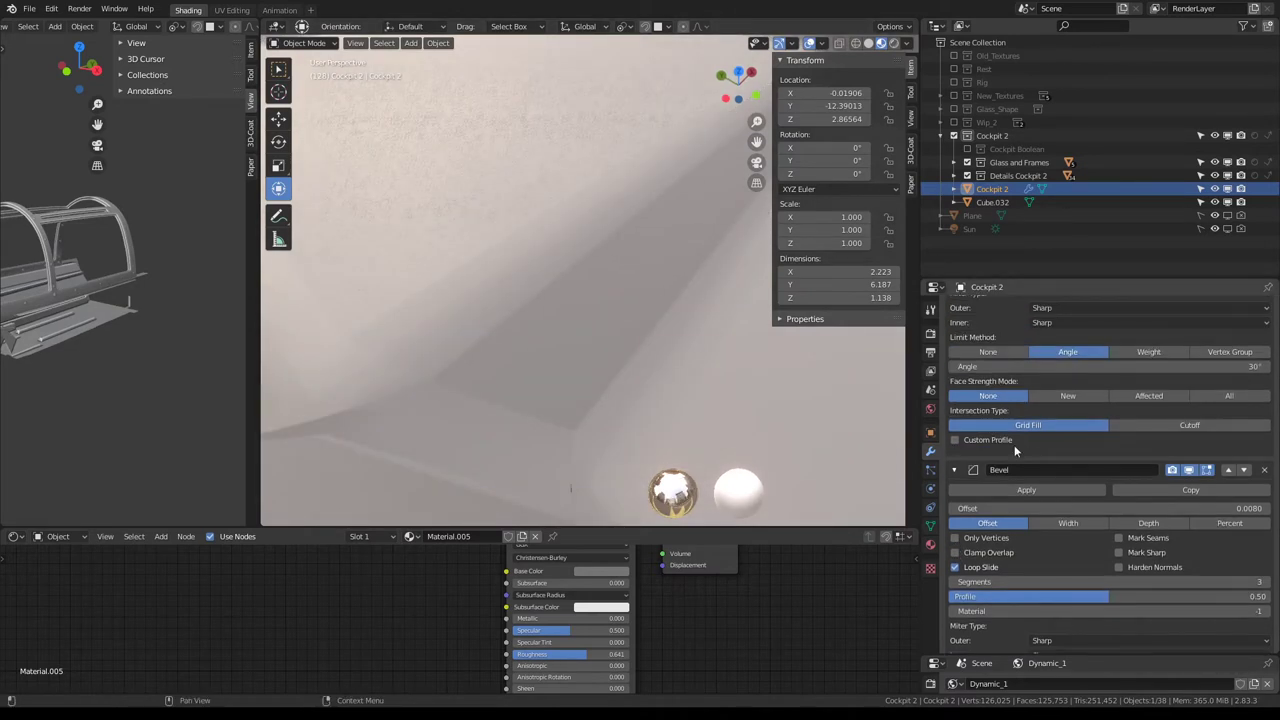
scroll(1014, 445, up, 5)
Delete the extra Bevel modifier and set Bevel.001's profile to 0.5.
click(955, 306)
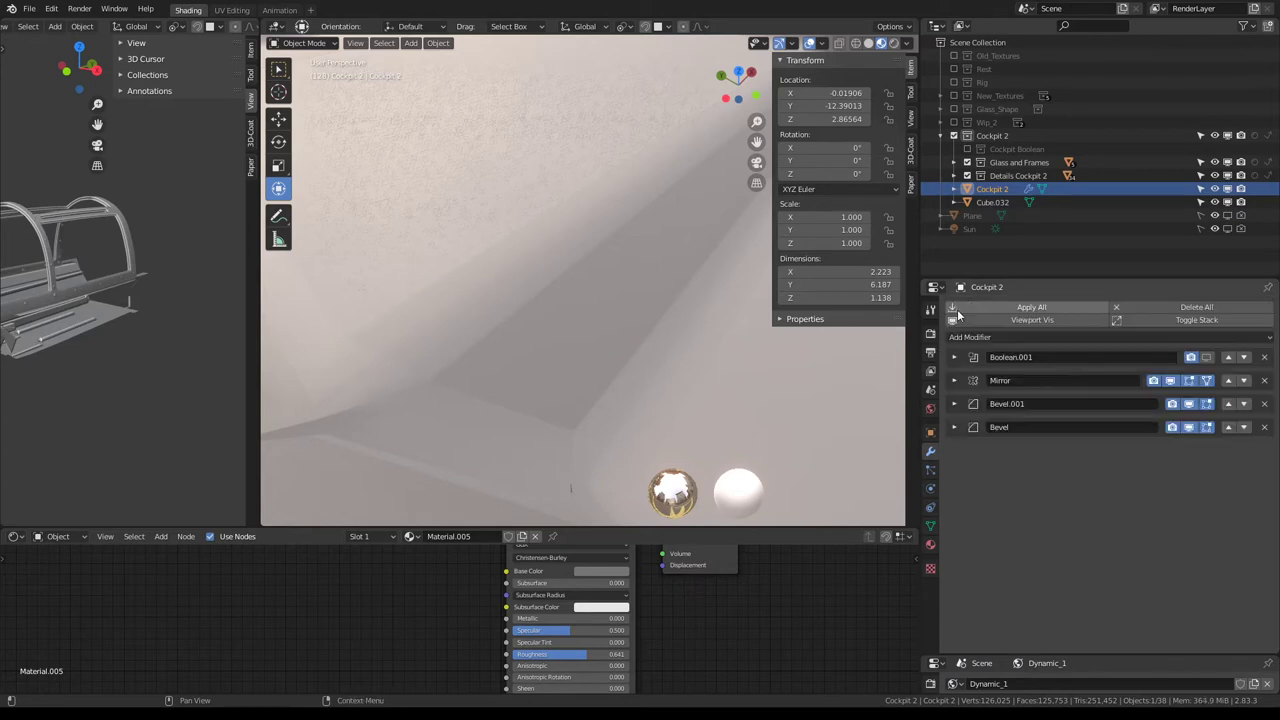
click(1265, 427)
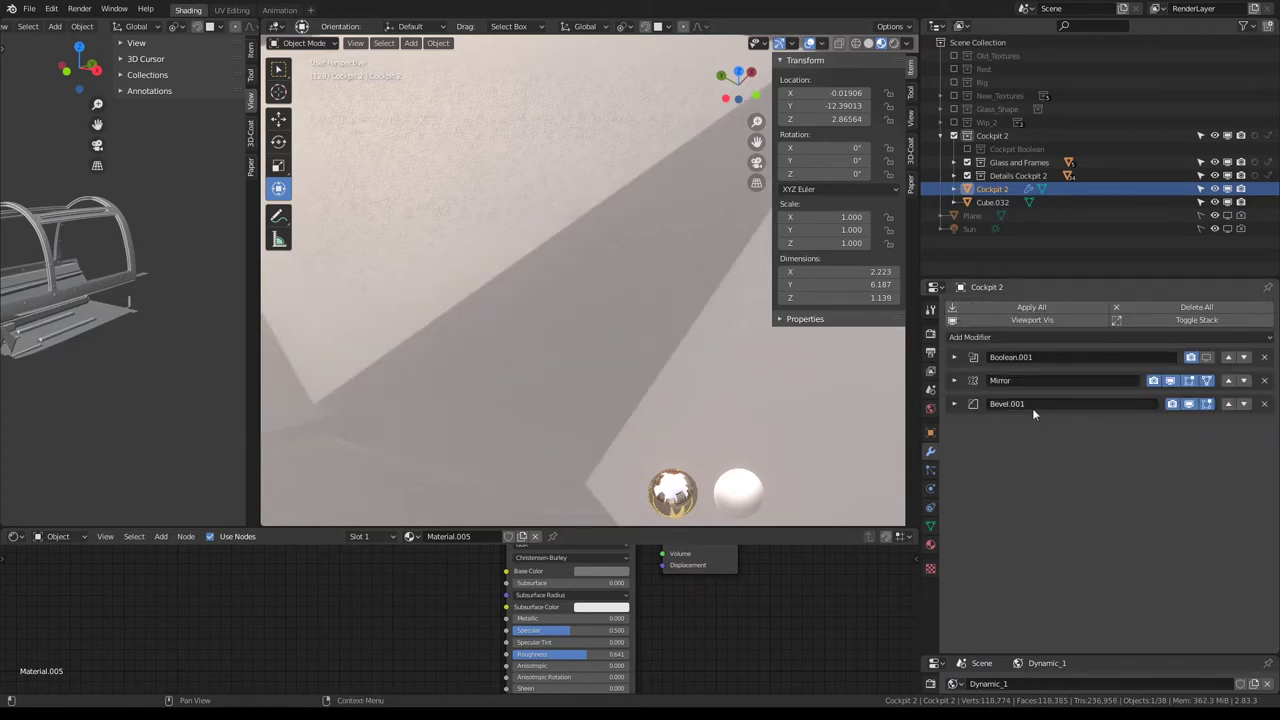
click(954, 404)
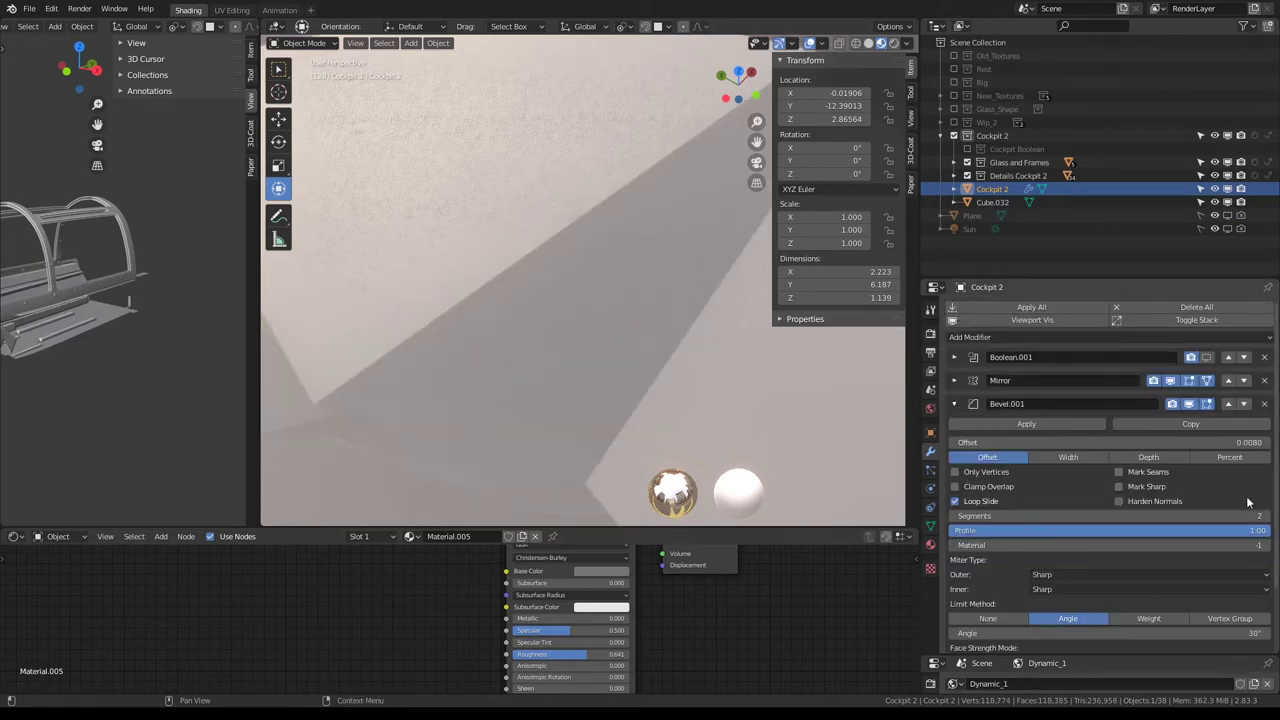
click(1200, 530)
text(0)
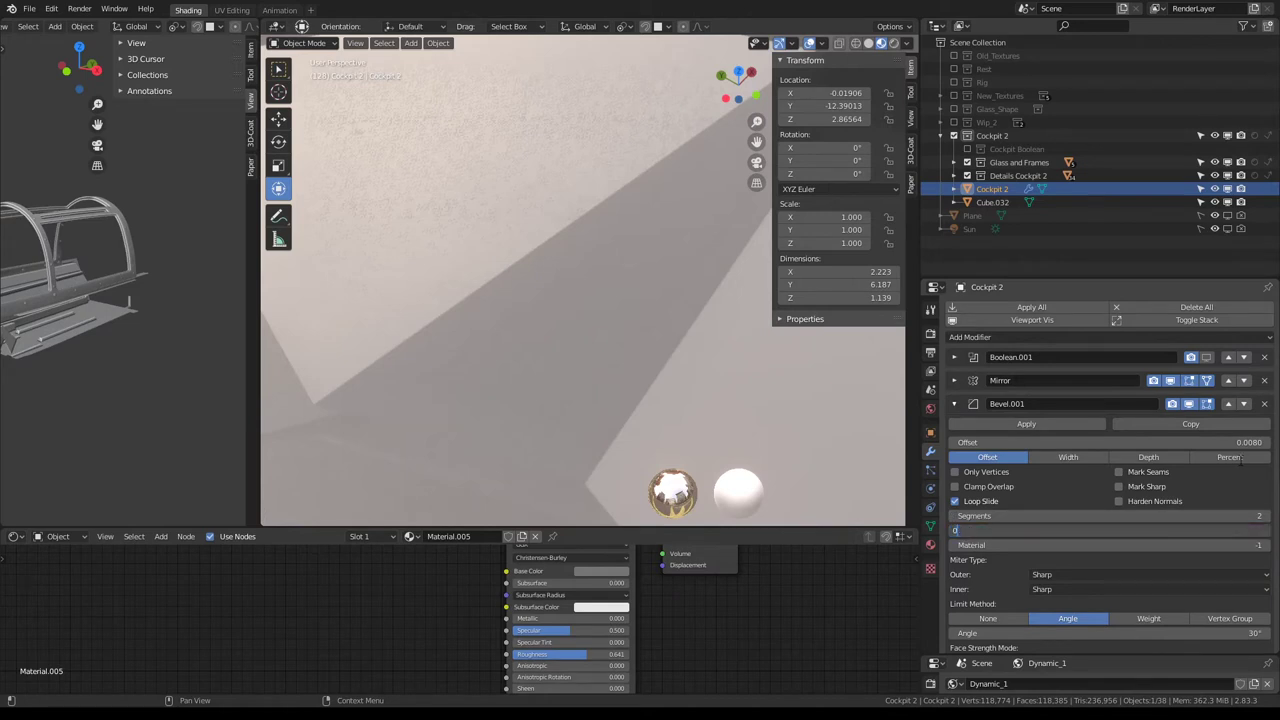
key(Return)
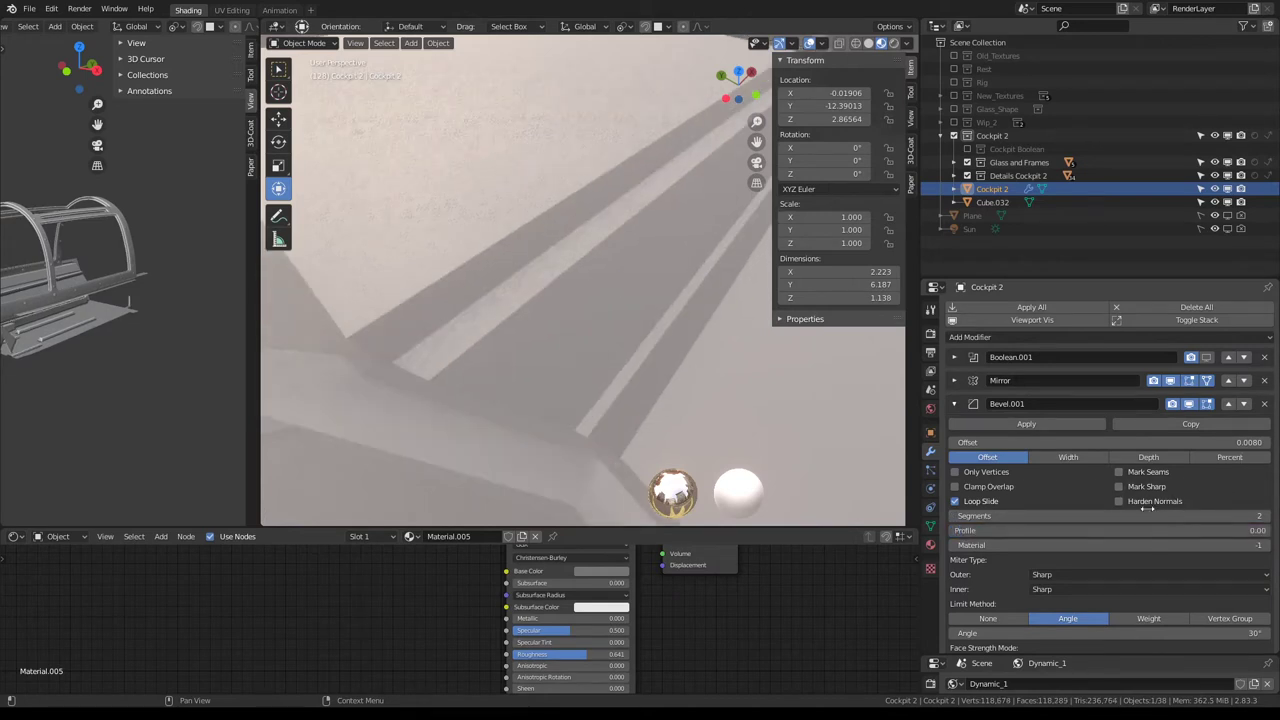
click(1127, 530)
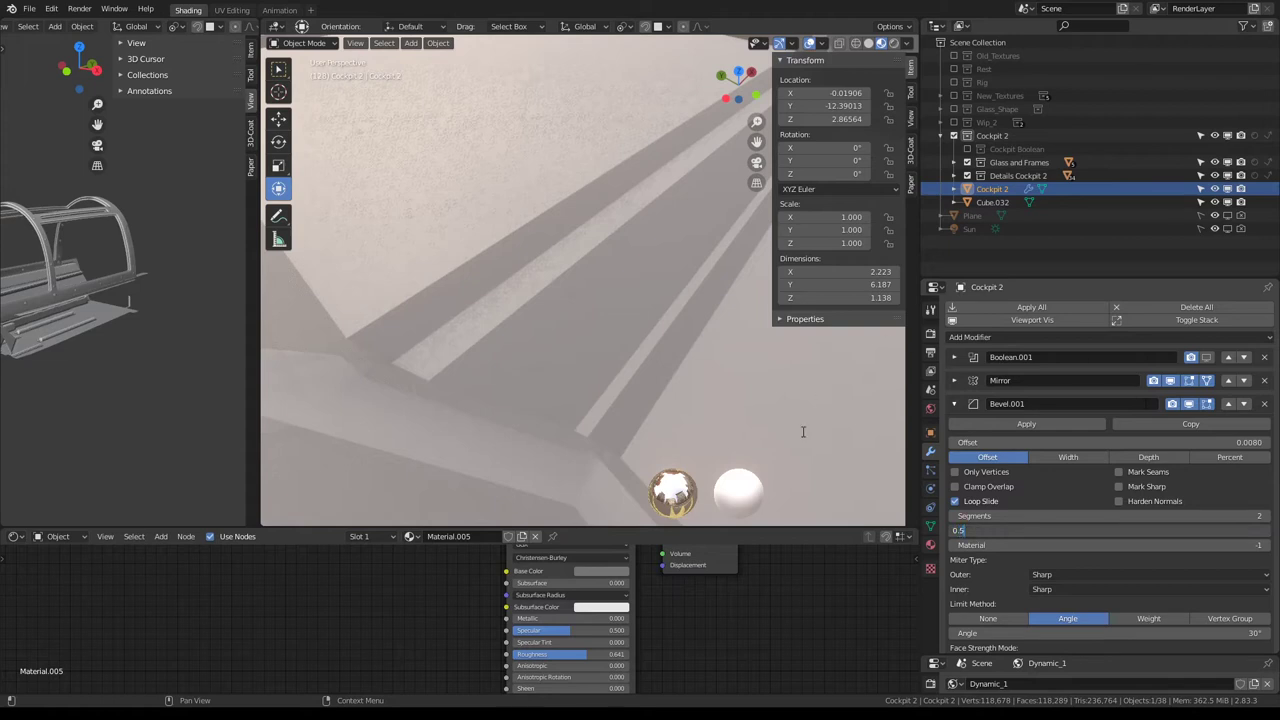
key(Return)
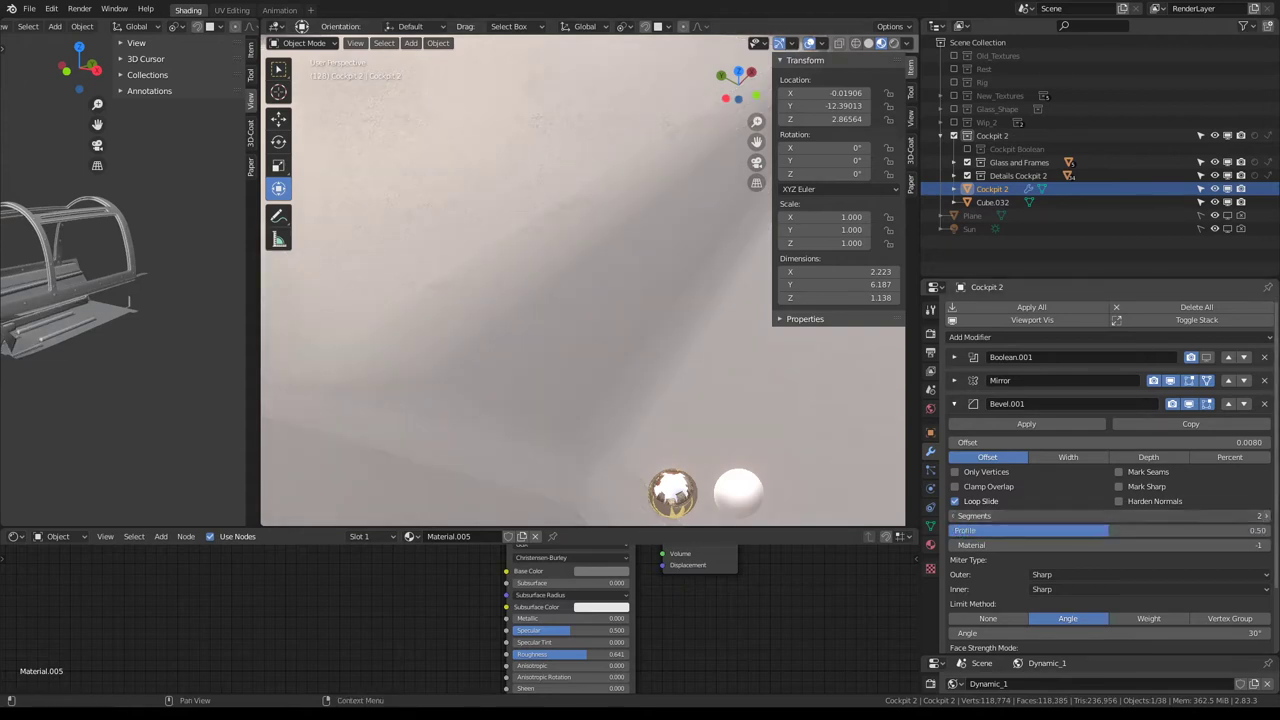
Raise Bevel.001 segments to 5 and maximize the 3D view to check the rail.
click(1265, 517)
click(1265, 517)
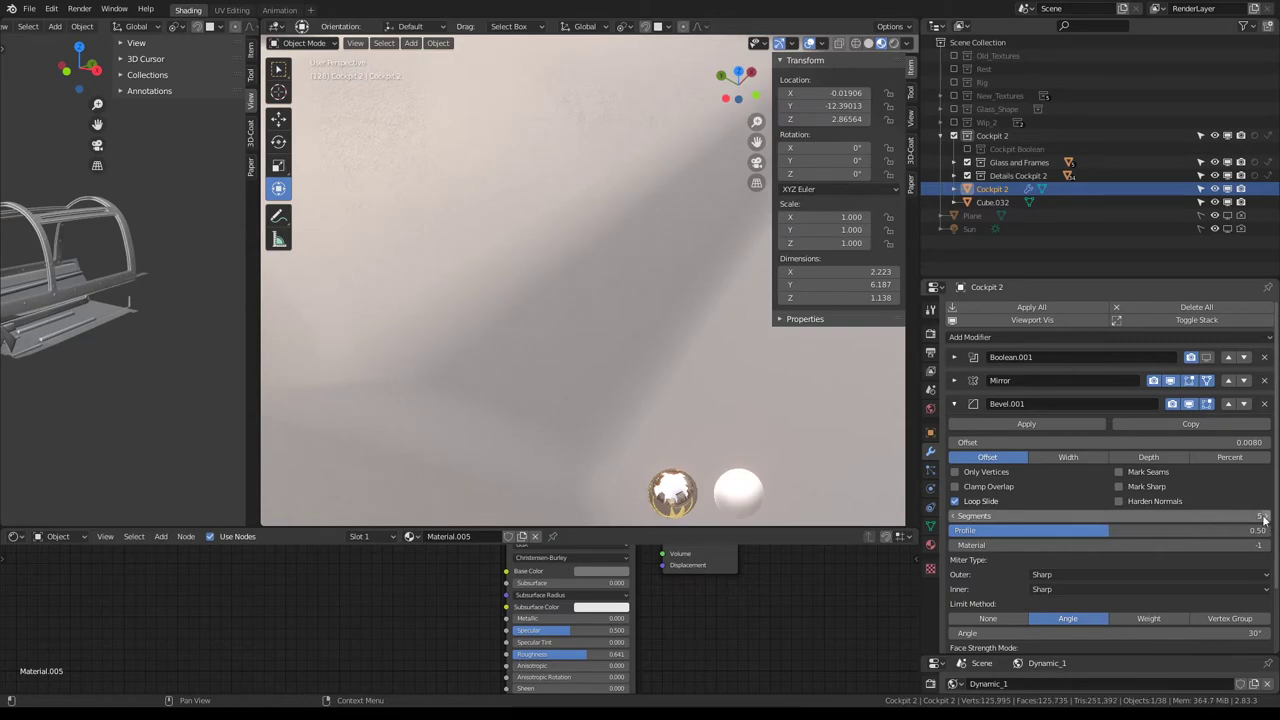
mouse_move(514, 255)
middle_down()
mouse_move(671, 259)
mouse_move(640, 380)
mouse_move(639, 316)
mouse_move(760, 369)
mouse_move(618, 286)
mouse_move(670, 312)
middle_up()
key(ctrl+space)
scroll(640, 380, up, 5)
Set Material.005's Metallic to 0.264 and drop Roughness from 0.641 to 0.127.
key(ctrl+space)
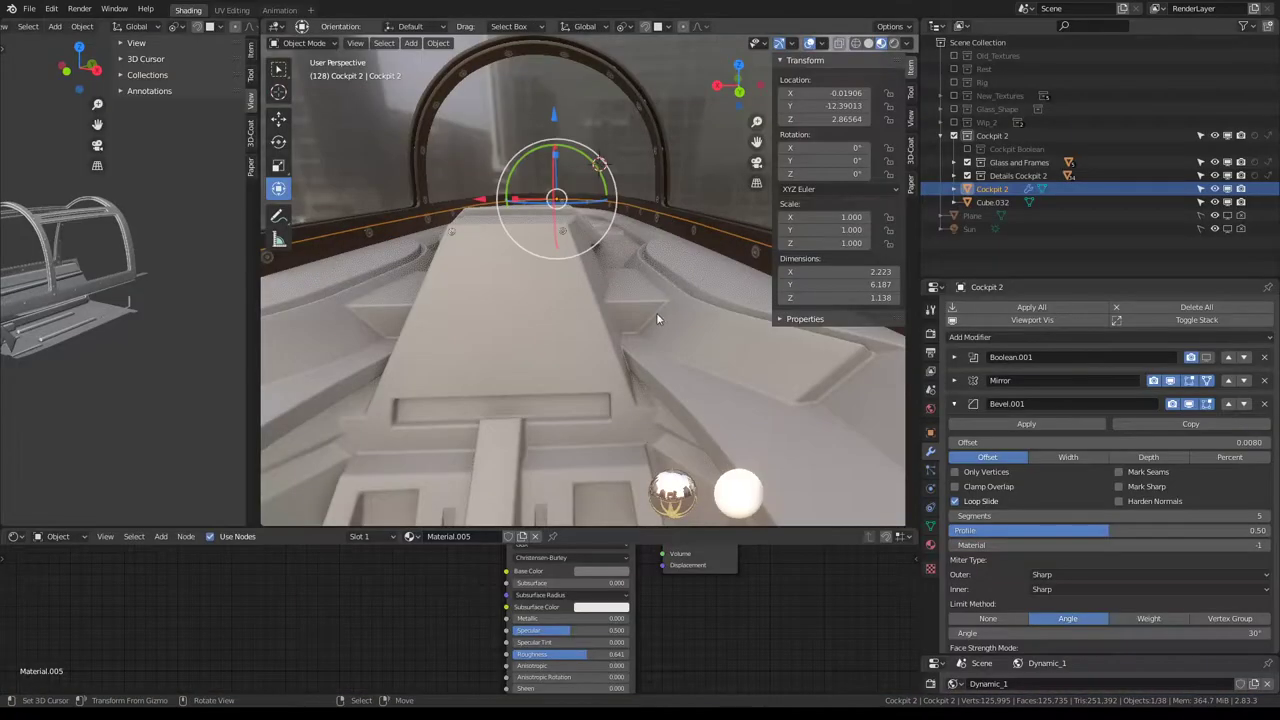
scroll(618, 645, up, 2)
scroll(618, 645, up, 2)
drag(560, 590, 664, 590)
middle_drag(571, 335, 640, 420)
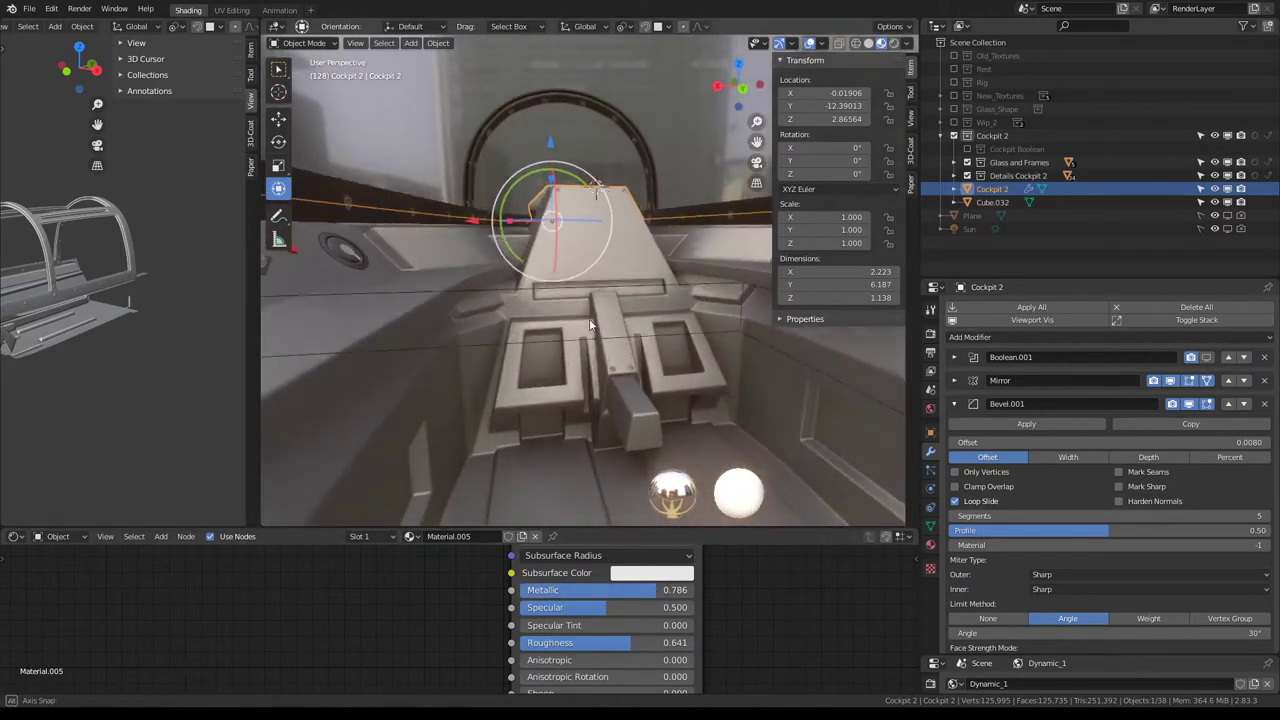
drag(654, 645, 539, 644)
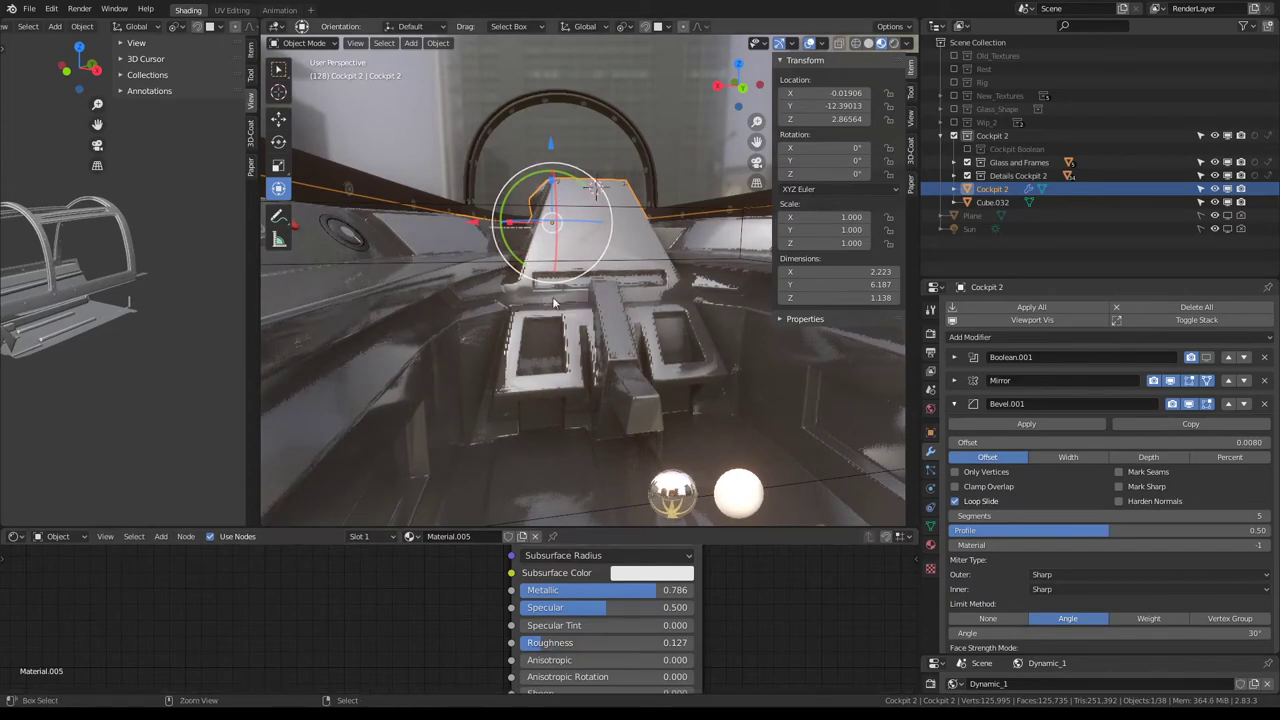
key(ctrl+space)
mouse_move(673, 325)
middle_down()
mouse_move(500, 382)
mouse_move(836, 431)
mouse_move(589, 365)
mouse_move(737, 349)
mouse_move(642, 268)
mouse_move(691, 298)
mouse_move(723, 271)
mouse_move(737, 306)
mouse_move(831, 360)
mouse_move(730, 413)
mouse_move(557, 334)
mouse_move(608, 314)
mouse_move(460, 330)
mouse_move(619, 524)
mouse_move(631, 423)
mouse_move(583, 387)
middle_up()
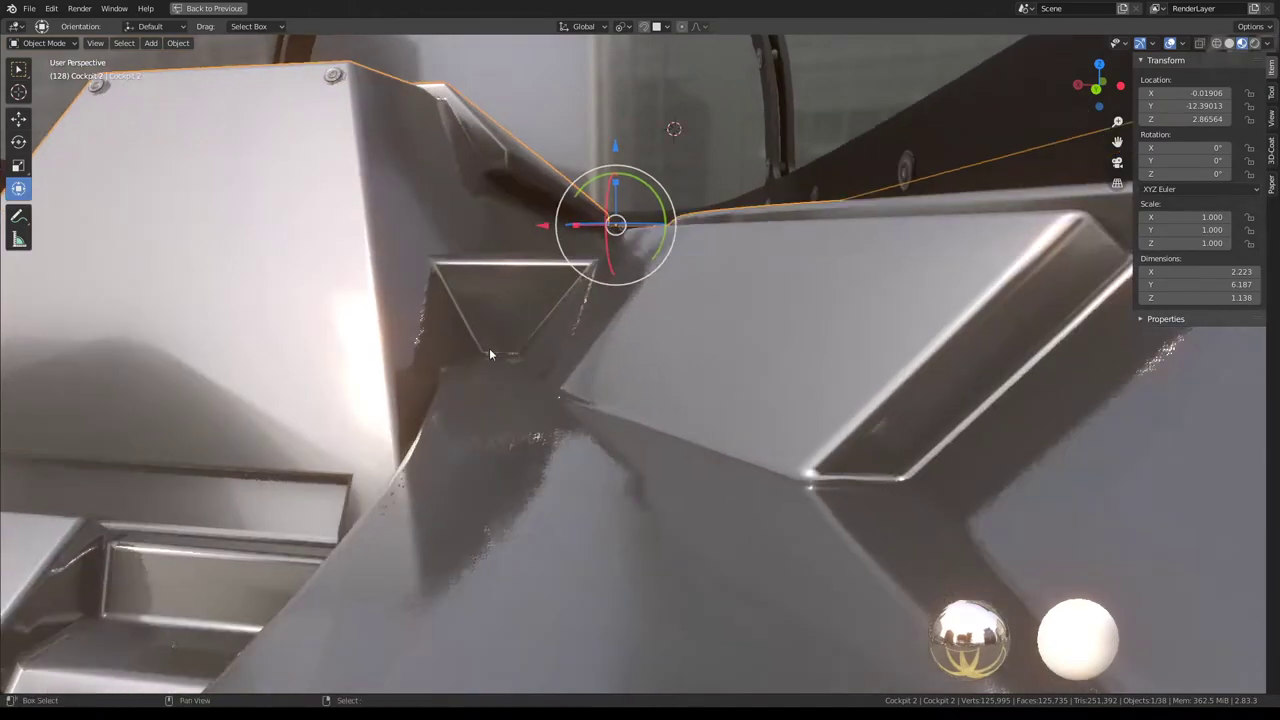
Select a console vertex in Edit Mode, then return to Object Mode.
mouse_move(489, 354)
middle_down()
mouse_move(574, 363)
mouse_move(660, 396)
mouse_move(754, 399)
mouse_move(737, 391)
middle_up()
key(Tab)
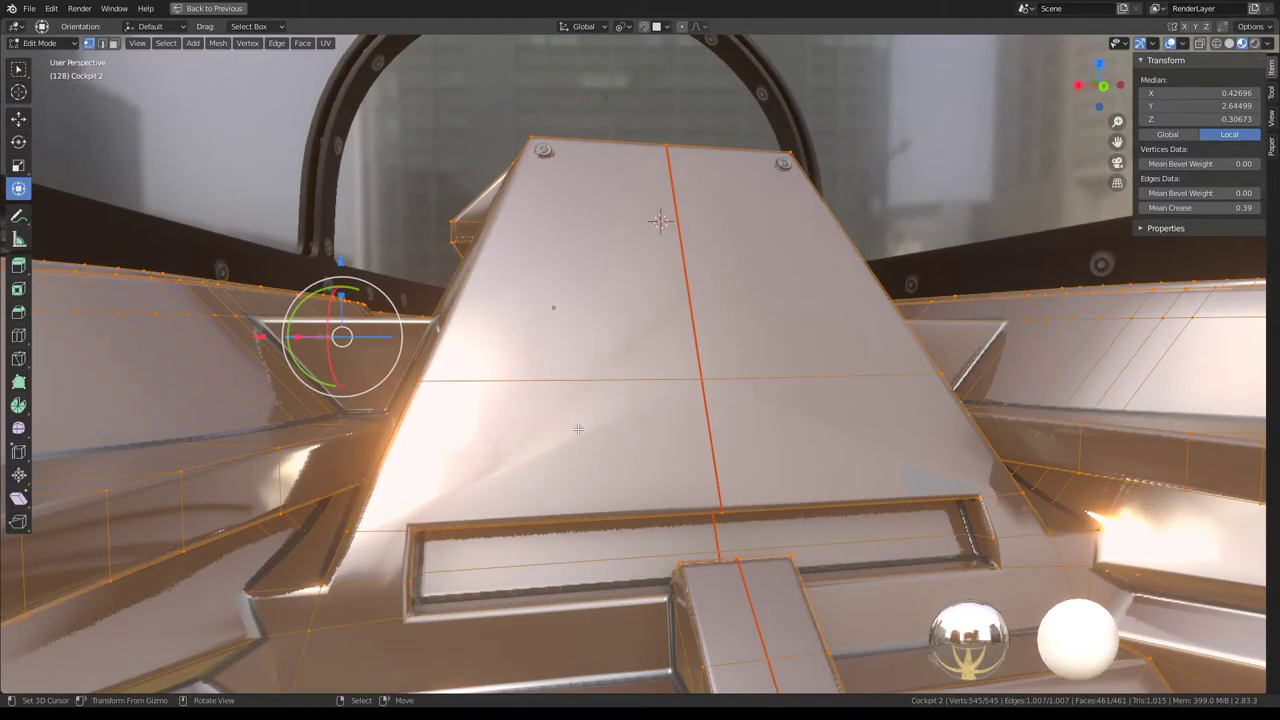
mouse_move(578, 429)
middle_down()
mouse_move(517, 371)
mouse_move(563, 427)
mouse_move(523, 471)
mouse_move(530, 457)
mouse_move(523, 486)
mouse_move(542, 440)
middle_up()
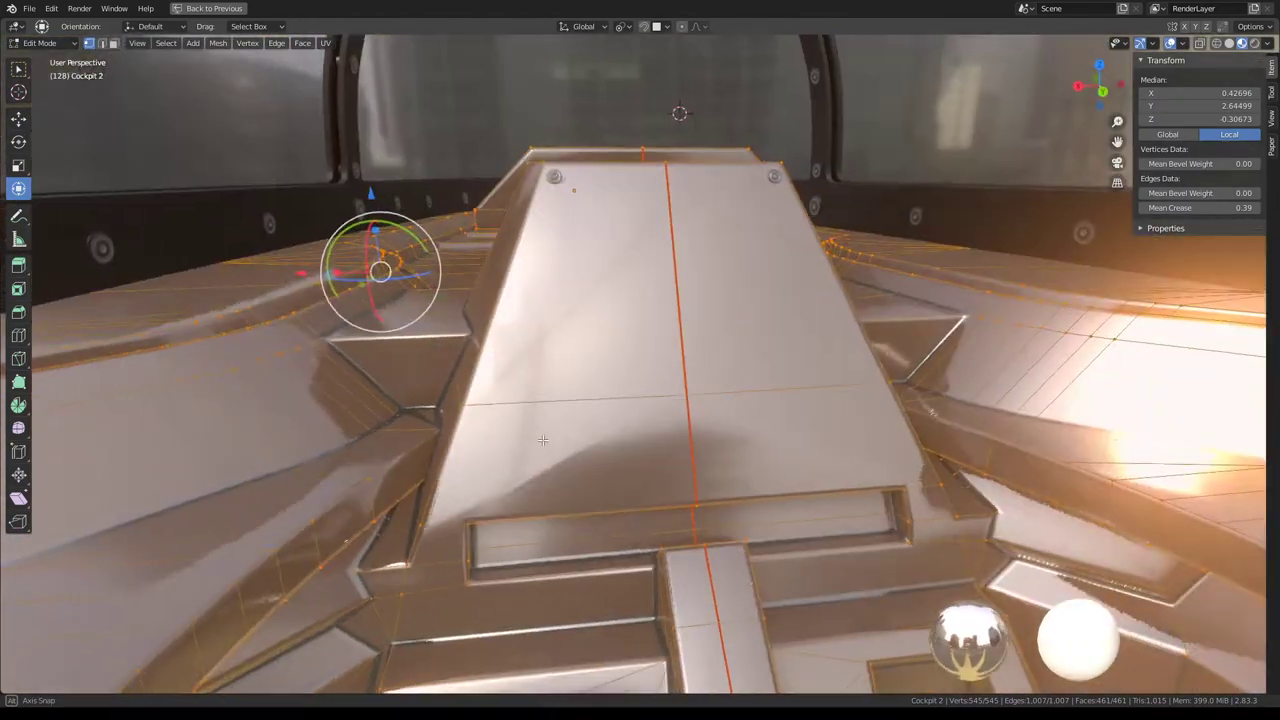
click(445, 514)
mouse_move(445, 514)
middle_down()
mouse_move(587, 343)
mouse_move(754, 318)
middle_up()
scroll(587, 343, down, 5)
key(Tab)
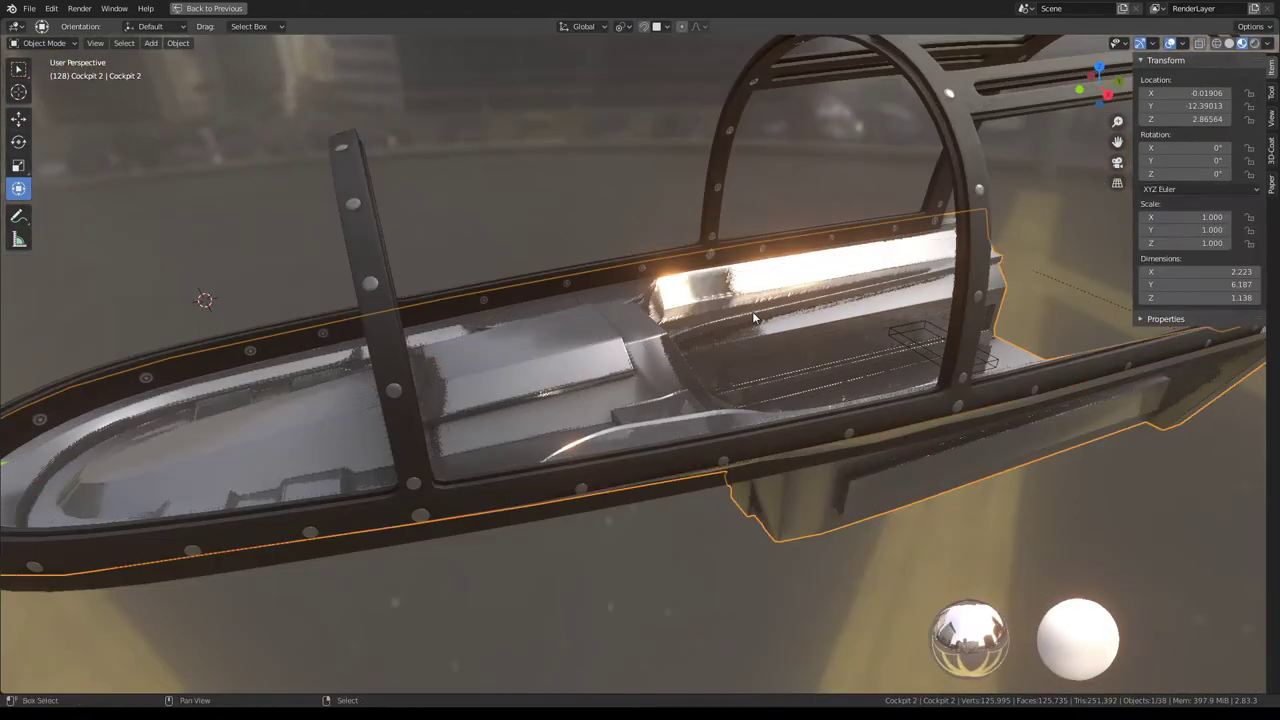
Isolate the cockpit in local view and inspect it in a maximized 3D view.
key(KP_Divide)
scroll(850, 319, up, 3)
mouse_move(850, 319)
middle_down()
mouse_move(634, 272)
mouse_move(686, 294)
middle_up()
key(ctrl+alt+space)
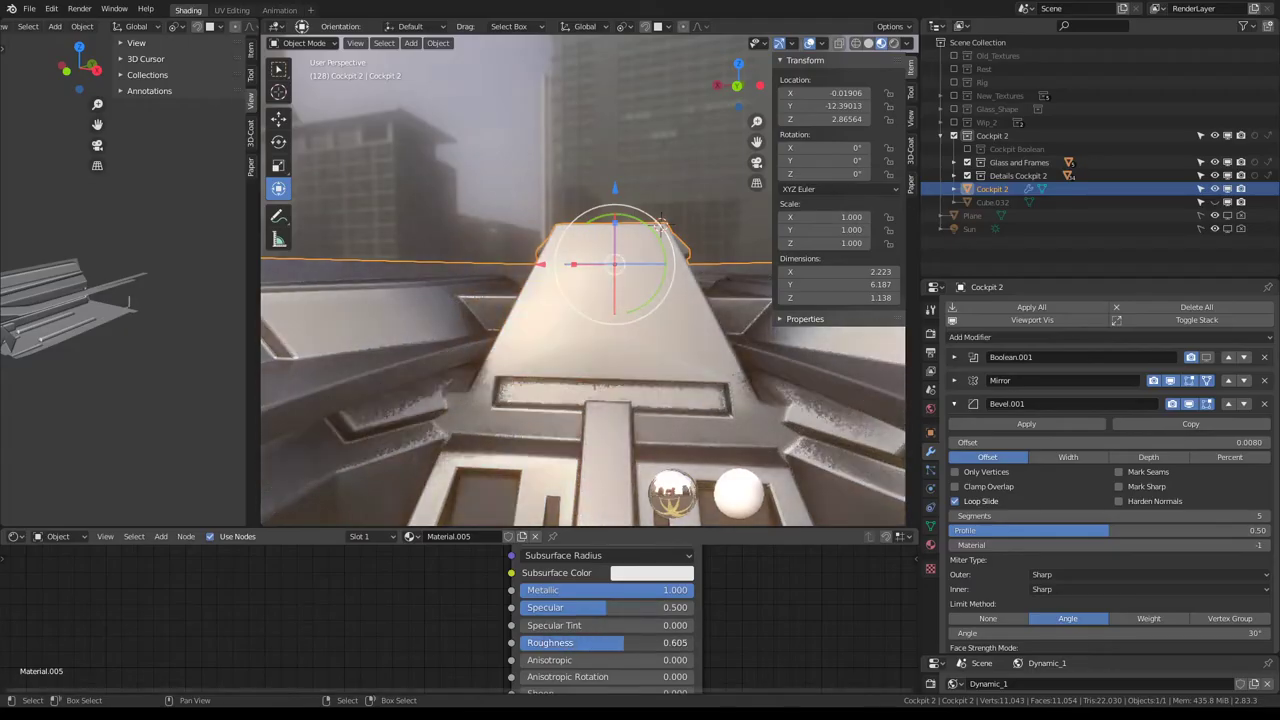
shift+scroll(655, 672, down, 5)
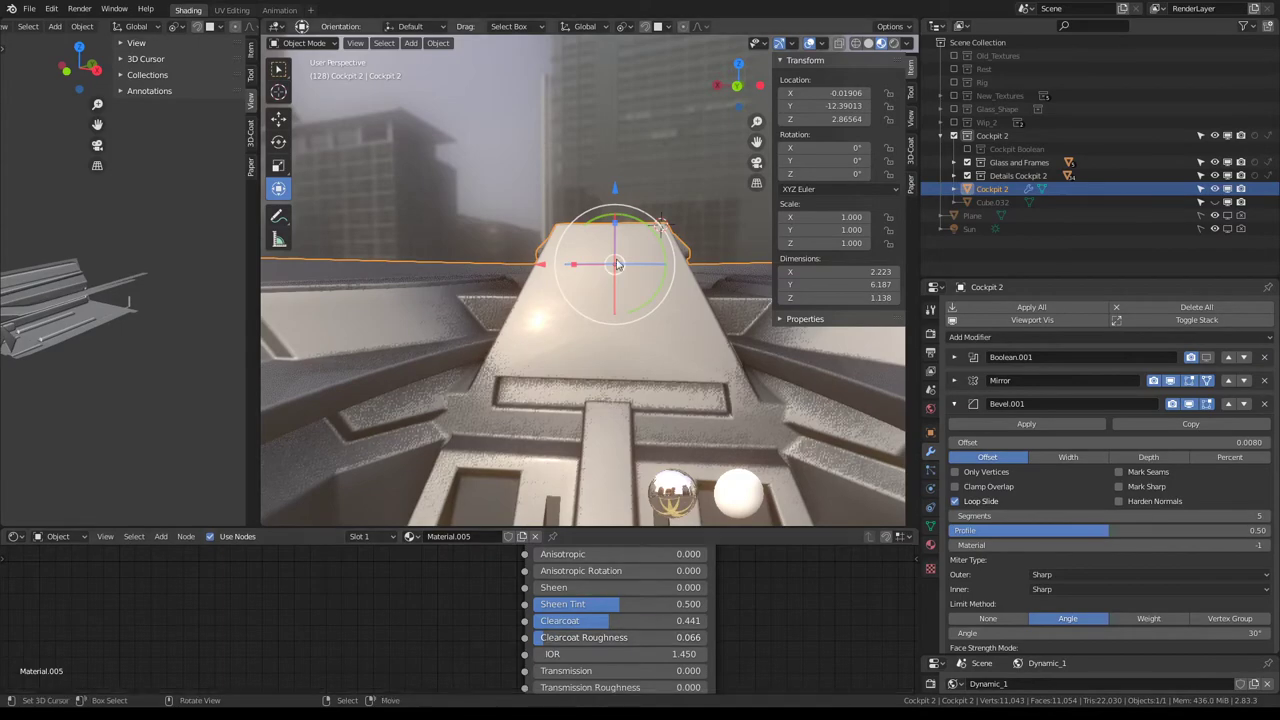
key(ctrl+space)
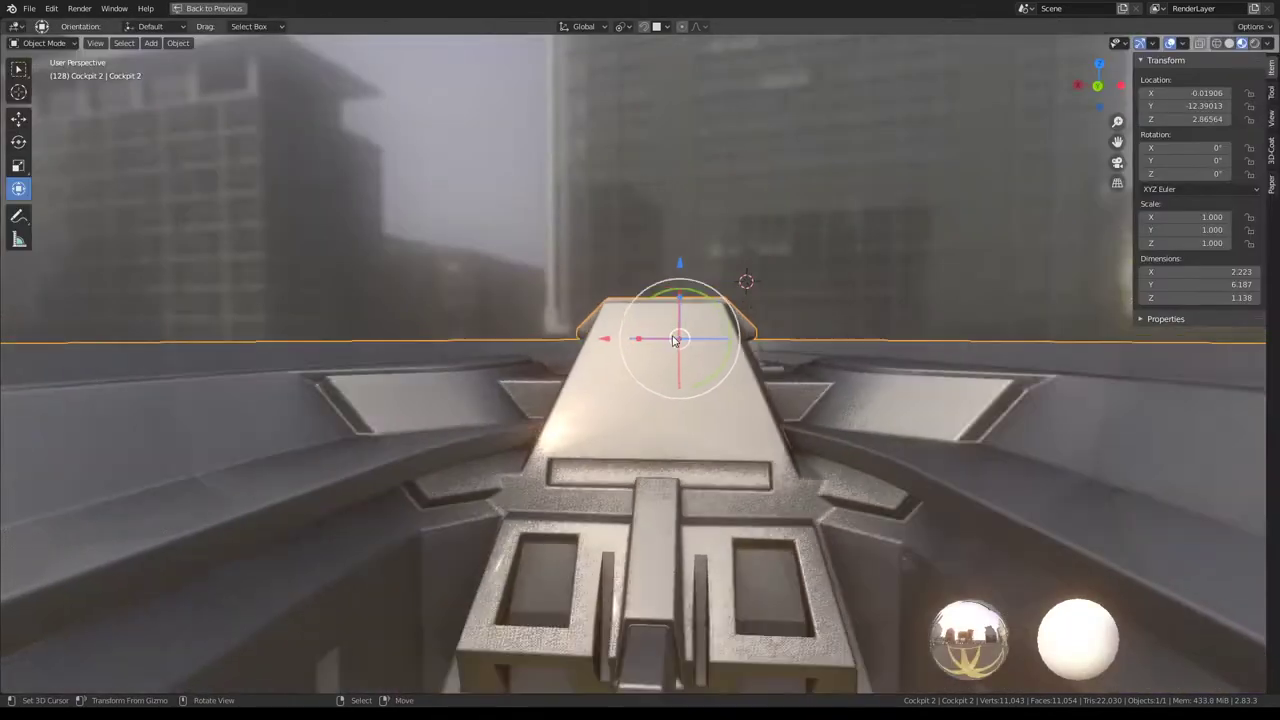
mouse_move(743, 277)
middle_down()
mouse_move(738, 371)
mouse_move(662, 314)
middle_up()
scroll(602, 376, up, 4)
mouse_move(602, 376)
middle_down()
mouse_move(566, 377)
mouse_move(566, 289)
mouse_move(620, 323)
middle_up()
mouse_move(620, 323)
middle_down()
mouse_move(684, 385)
mouse_move(681, 440)
mouse_move(626, 387)
mouse_move(577, 453)
middle_up()
In edge select mode, select the console's ridge edges and commit a cut along the ridge.
key(Tab)
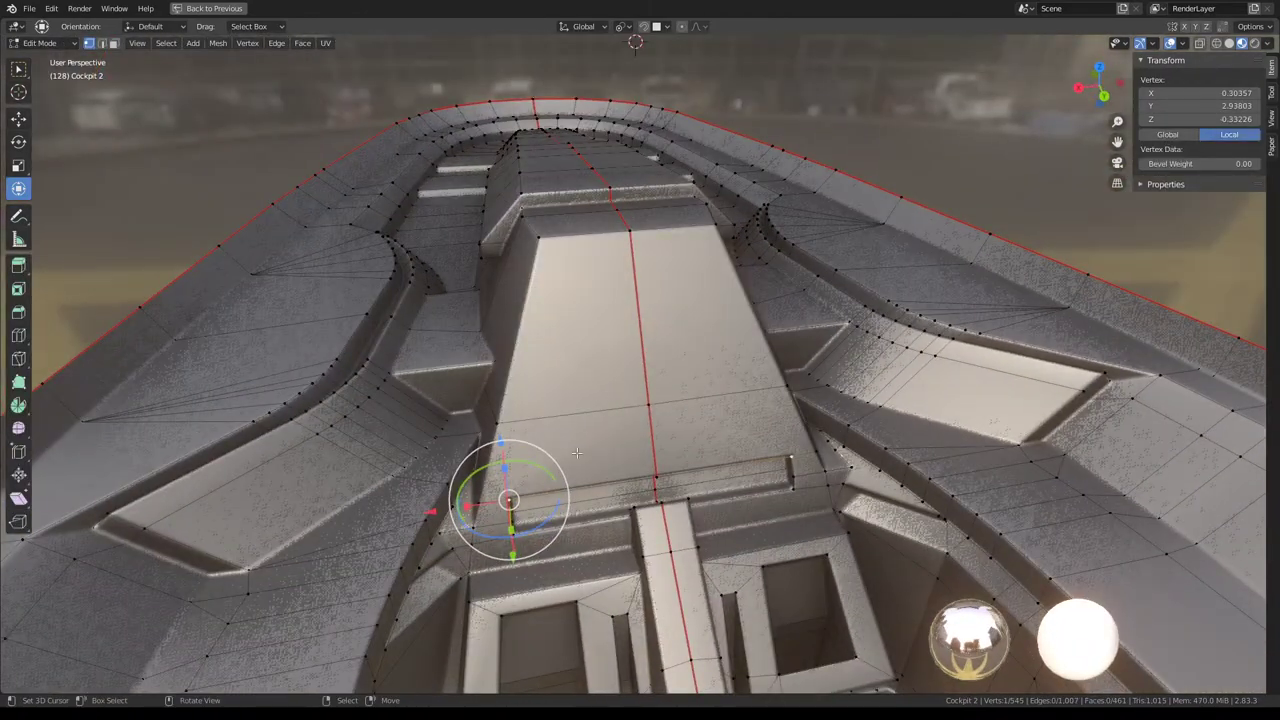
click(102, 44)
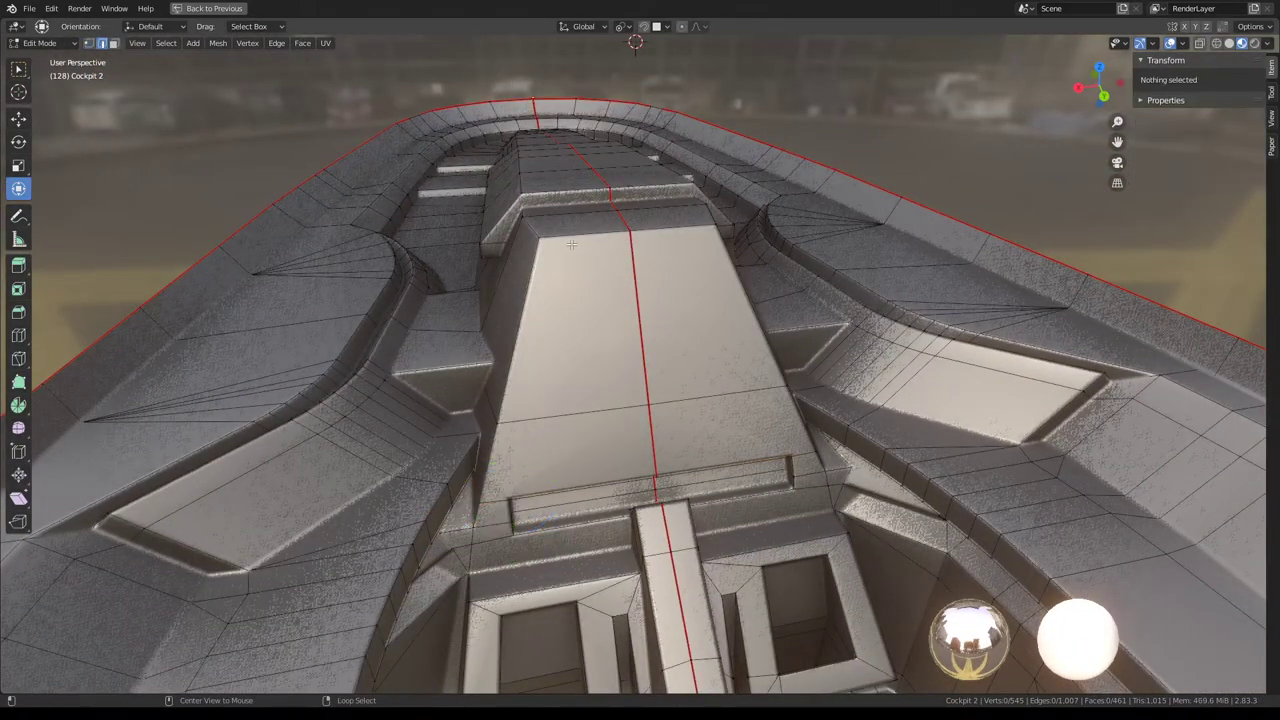
ctrl+alt+click(572, 245)
mouse_move(554, 316)
middle_down()
mouse_move(485, 300)
mouse_move(587, 325)
middle_up()
click(479, 299)
scroll(560, 320, up, 3)
click(548, 306)
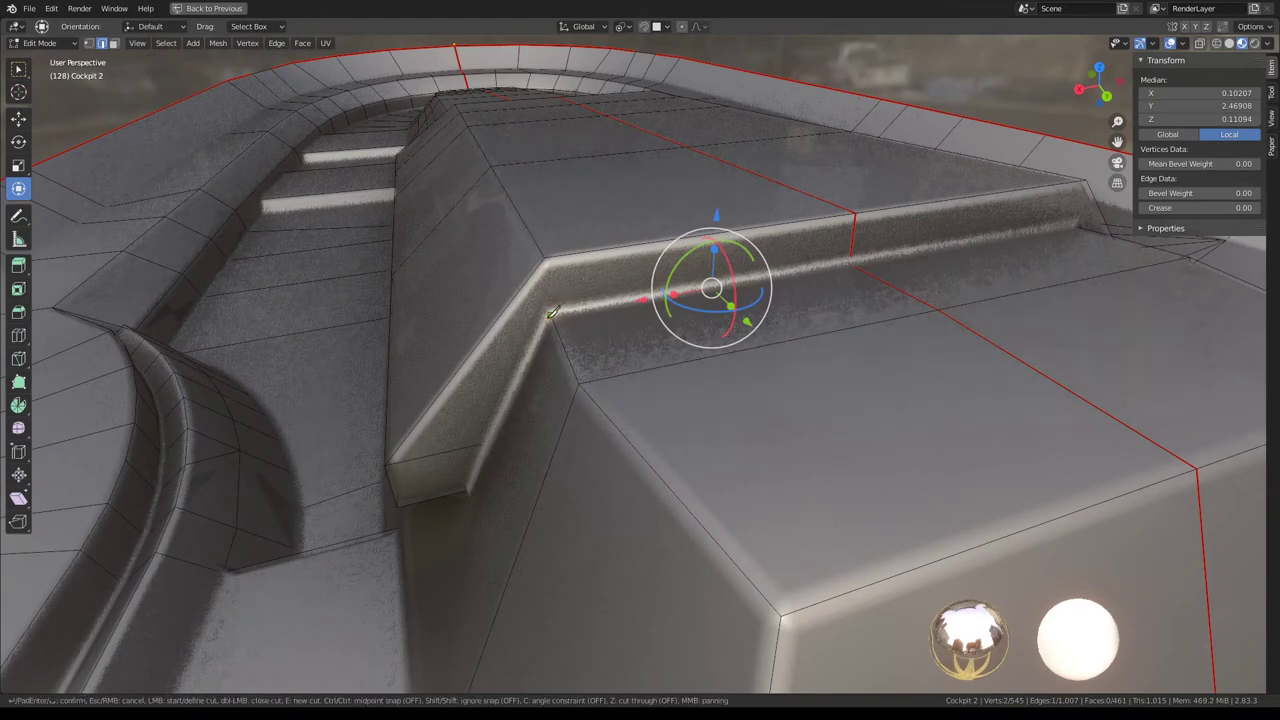
key(Return)
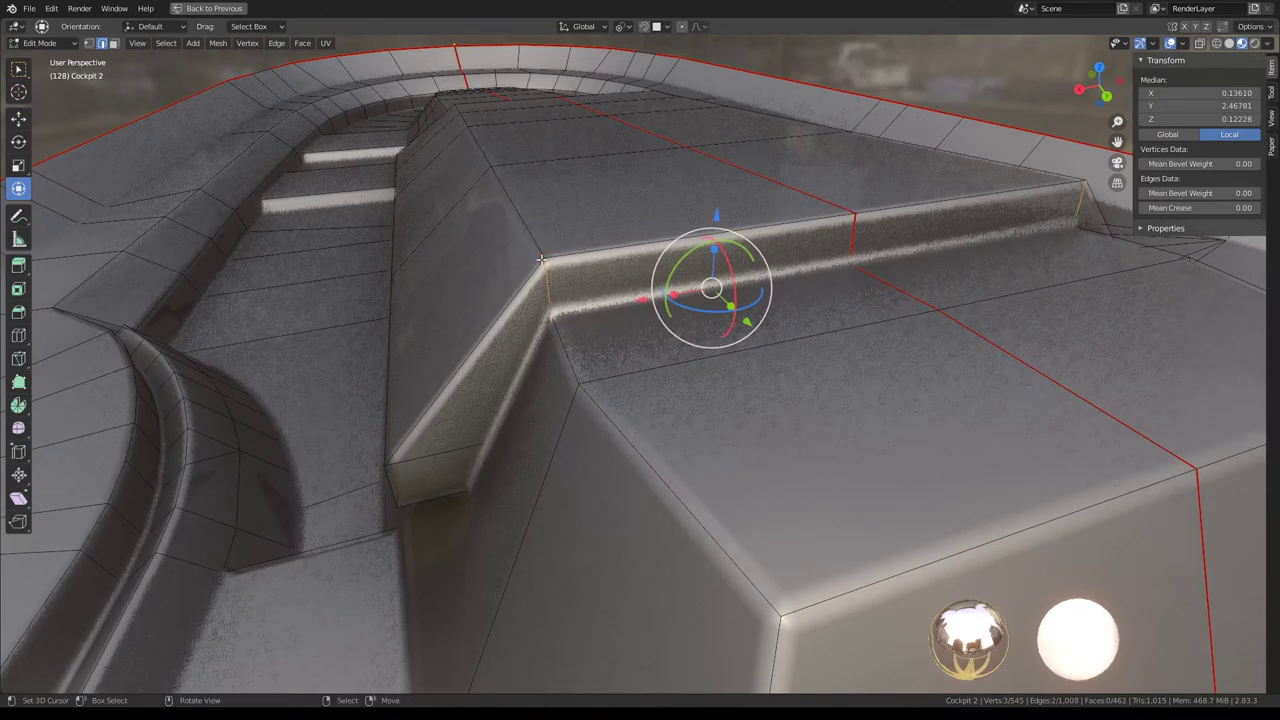
Knife-cut the raised console block from its upper corner to its lower corner.
scroll(540, 260, down, 10)
alt+click(690, 400)
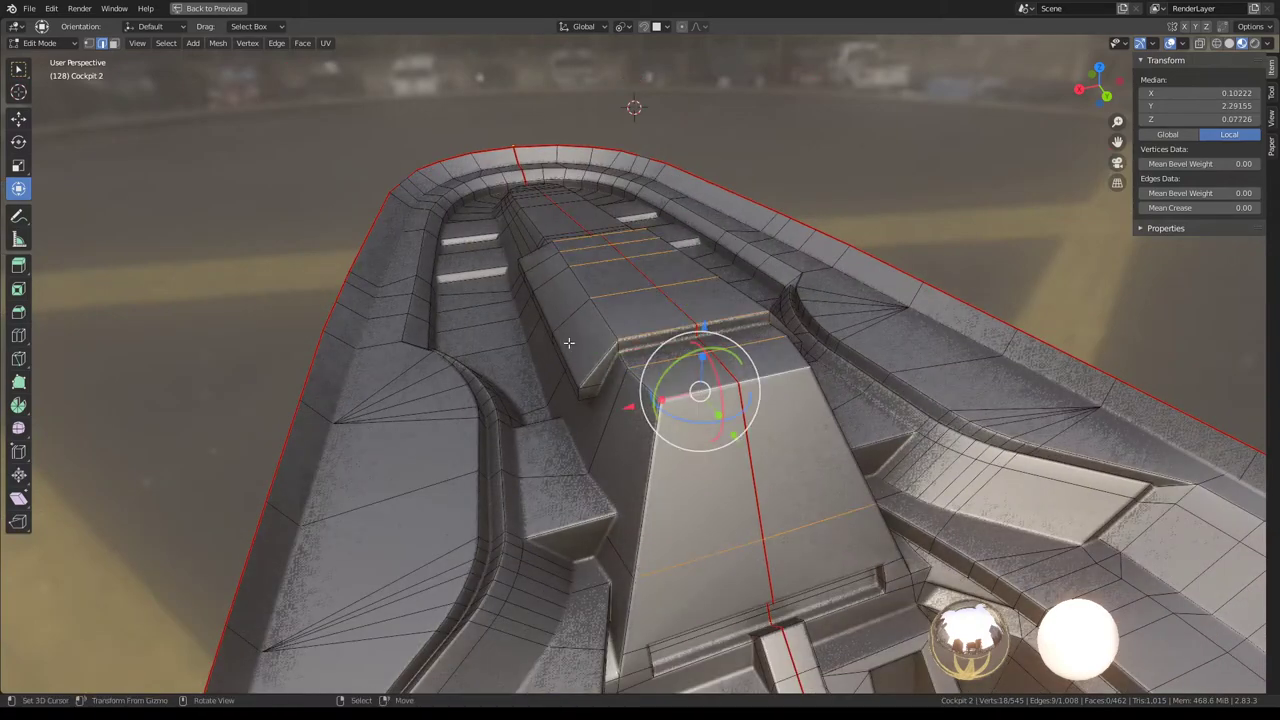
mouse_move(690, 400)
middle_down()
mouse_move(661, 378)
mouse_move(649, 420)
middle_up()
middle_drag(769, 344, 745, 265)
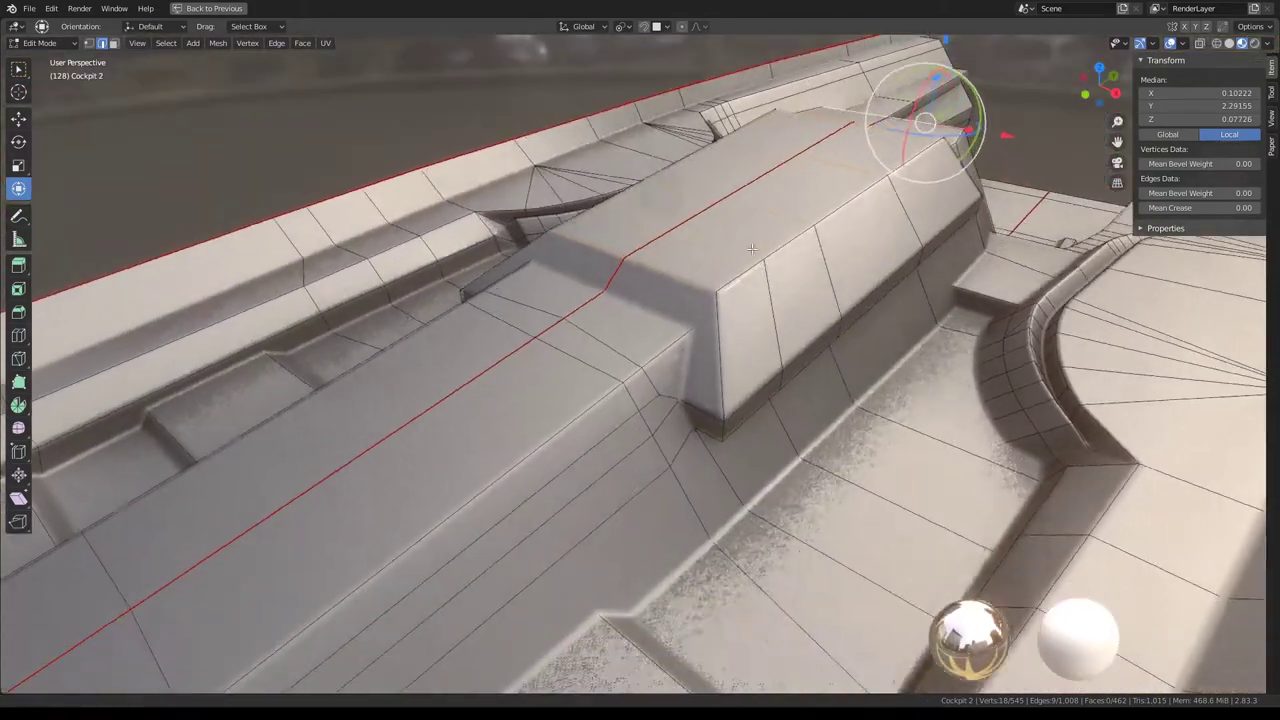
key(k)
click(754, 250)
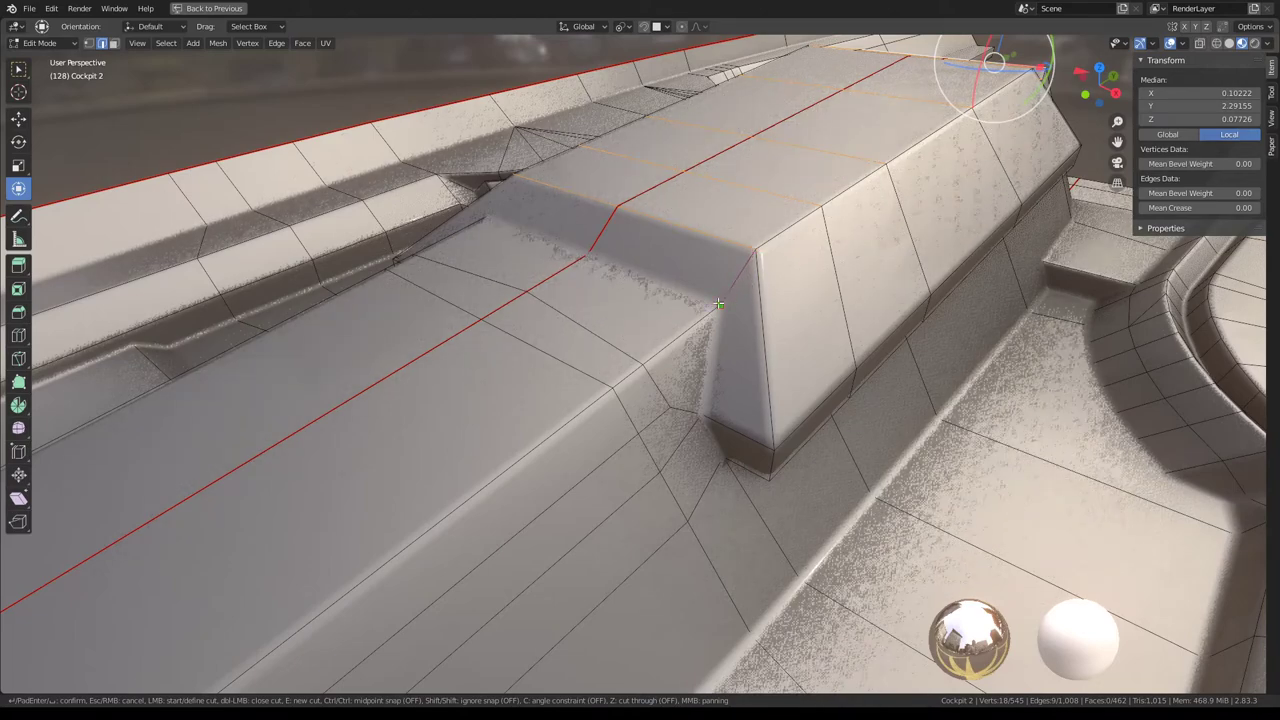
click(718, 303)
key(Return)
Select the edge loop around the central strip and subdivide the top panel faces.
scroll(718, 303, down, 5)
middle_drag(718, 303, 652, 322)
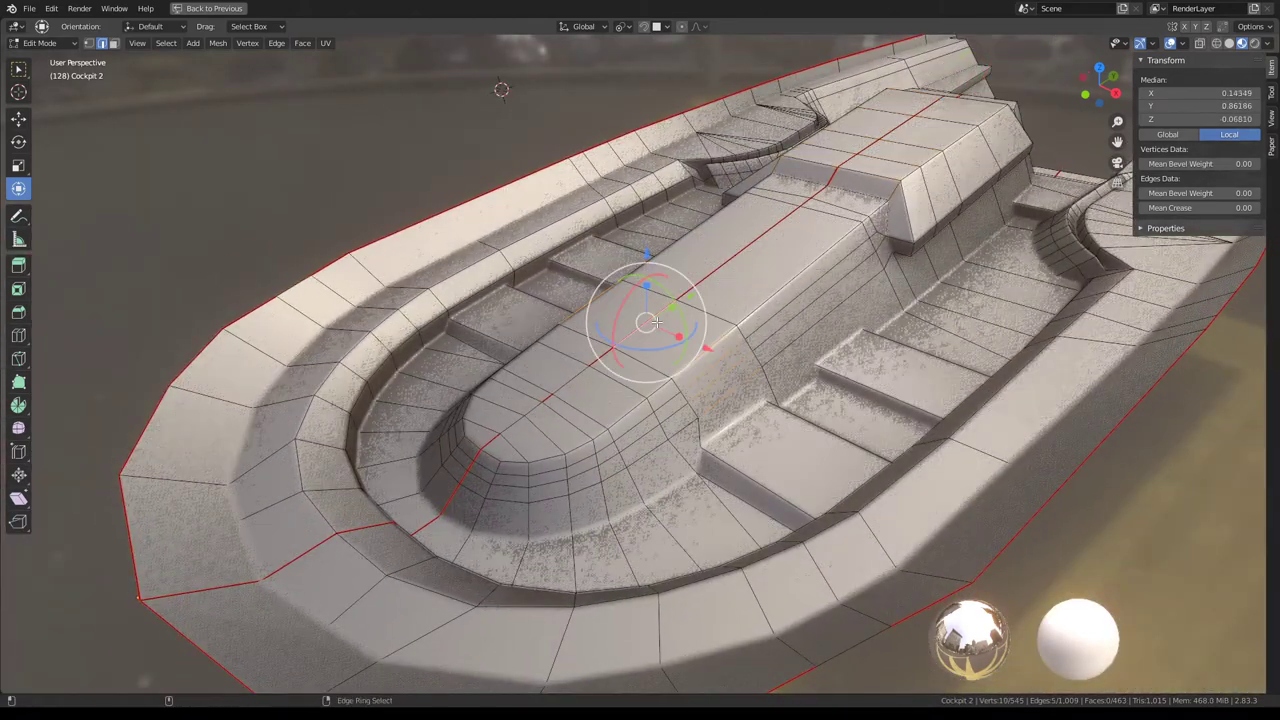
ctrl+alt+click(684, 305)
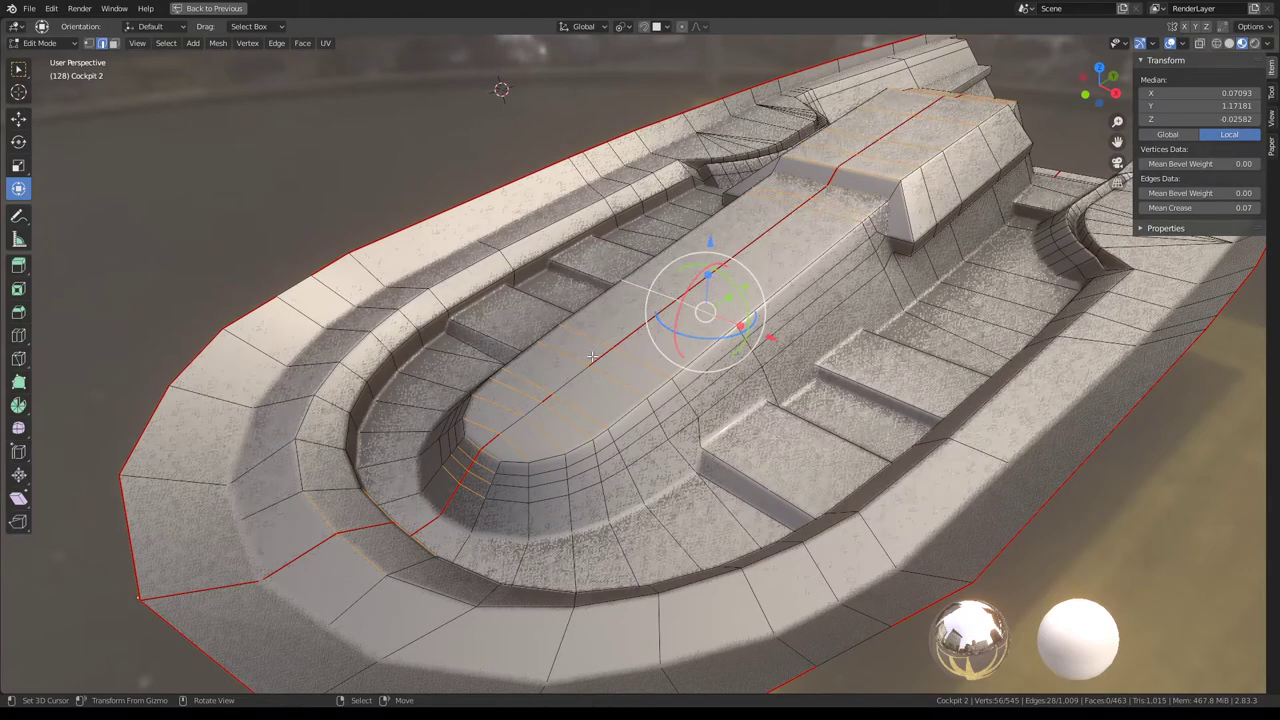
middle_drag(592, 356, 610, 335)
scroll(618, 328, up, 4)
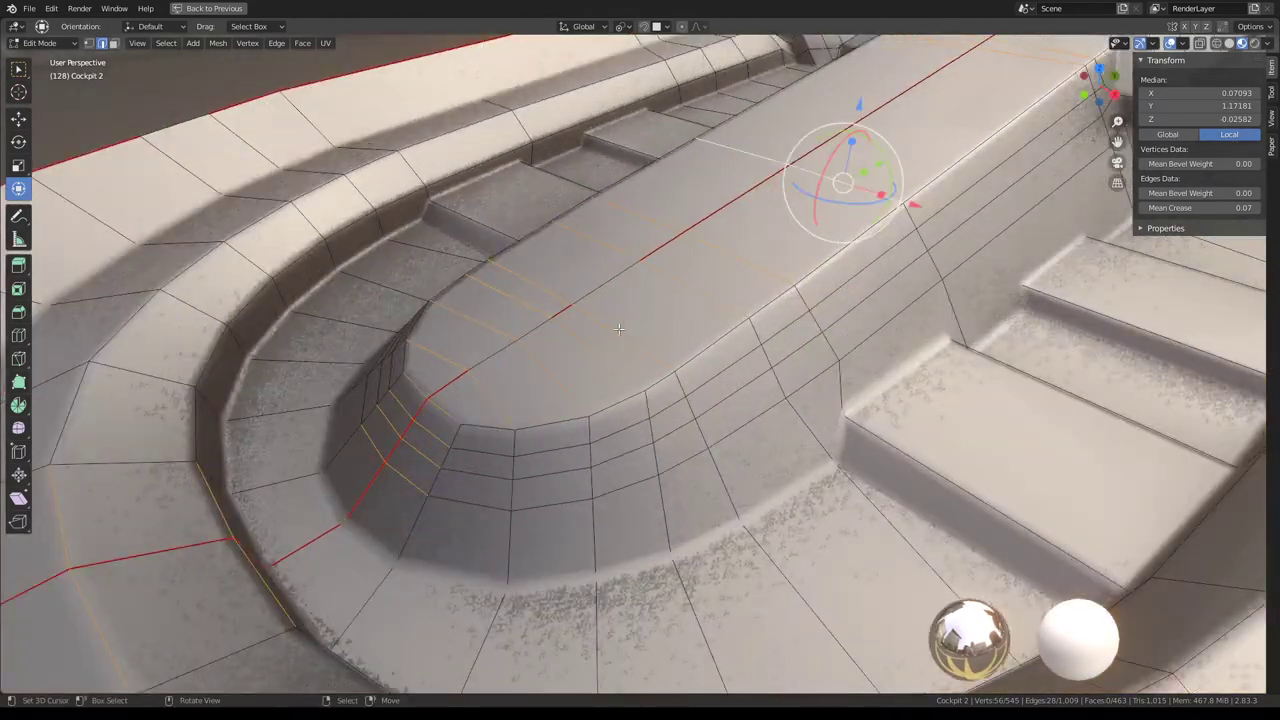
click(489, 397)
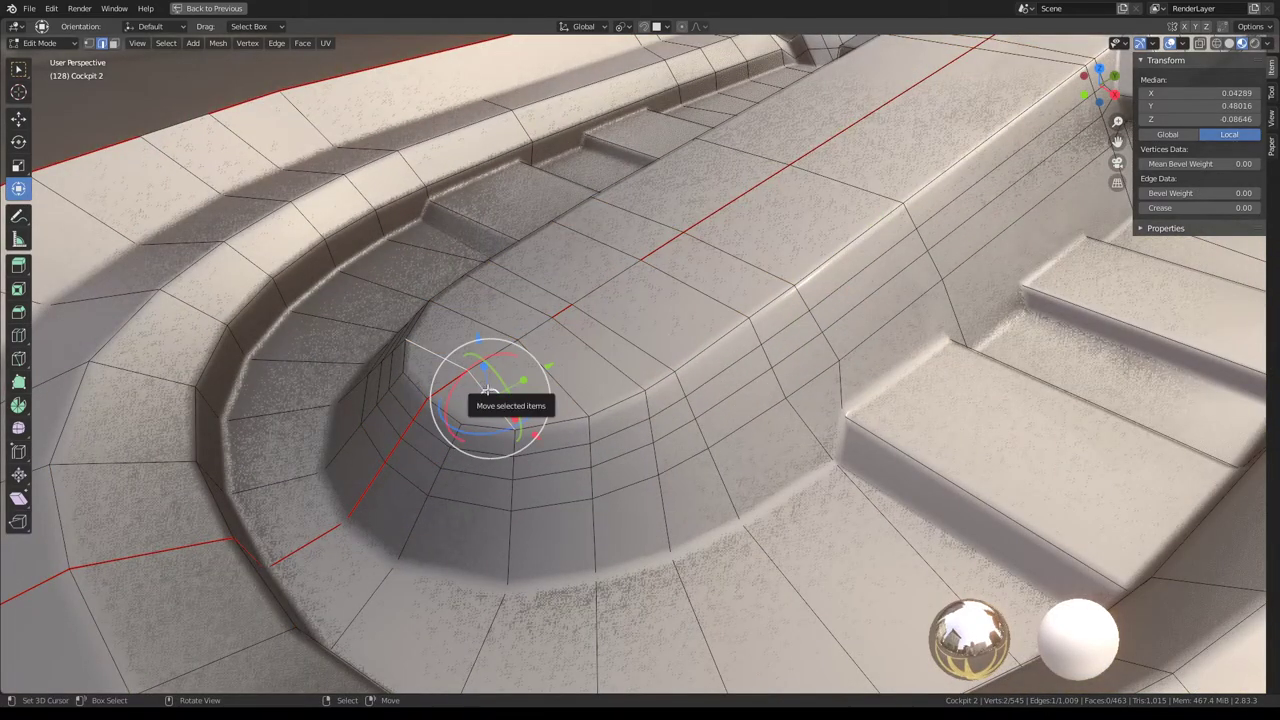
alt+click(514, 374)
mouse_move(543, 371)
middle_down()
mouse_move(522, 243)
mouse_move(715, 238)
middle_up()
key(q)
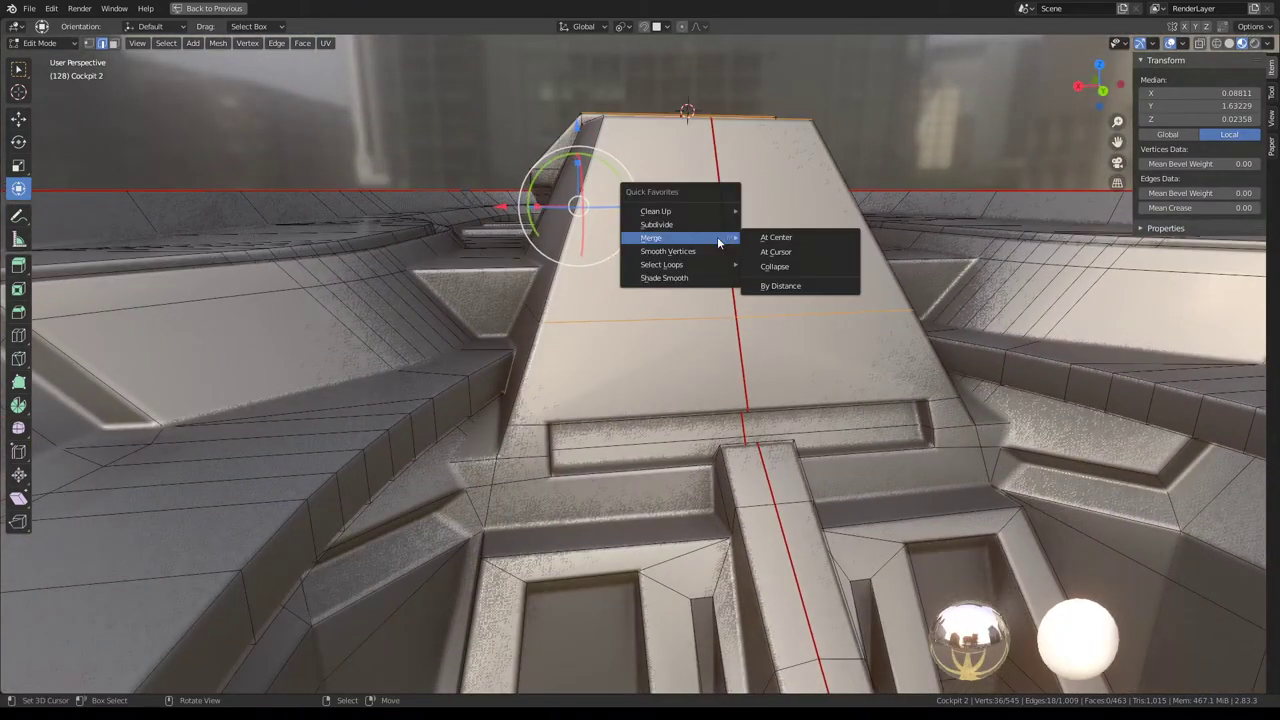
click(714, 225)
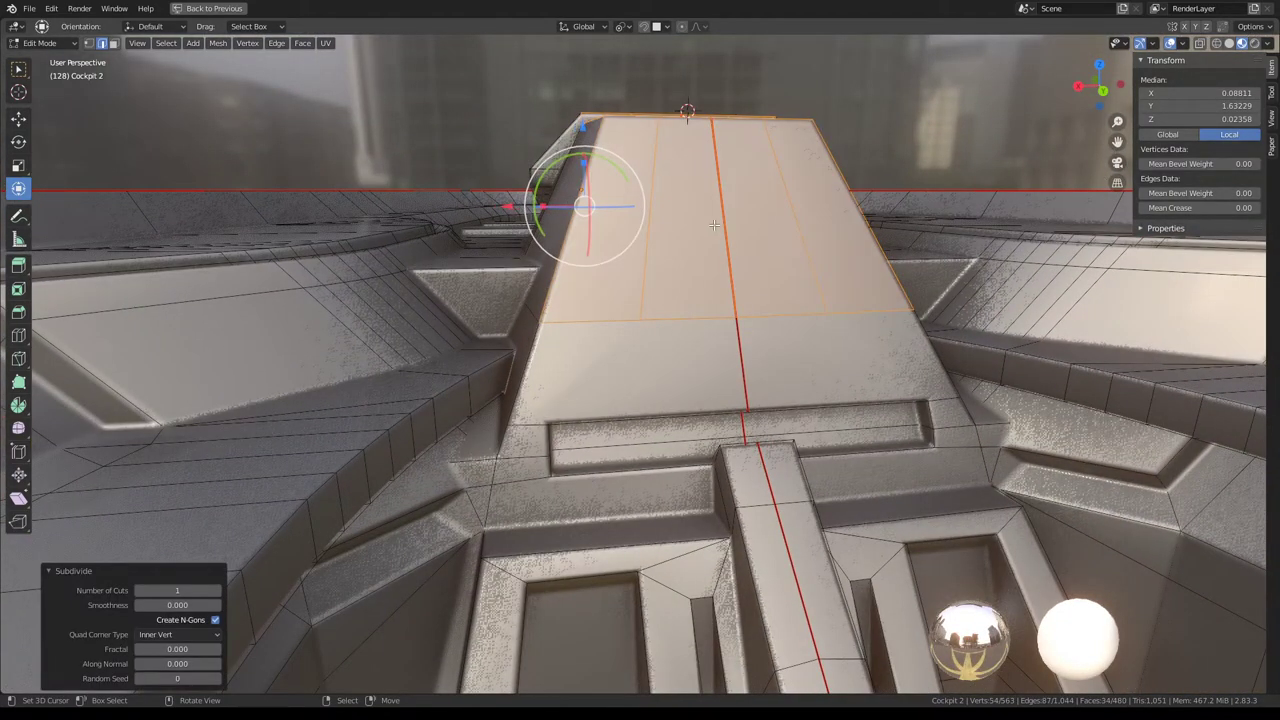
Slide the new lengthwise edge loop outward on the panel.
alt+click(651, 271)
mouse_move(651, 271)
middle_down()
mouse_move(707, 277)
mouse_move(690, 290)
mouse_move(700, 271)
middle_up()
key(g)
key(g)
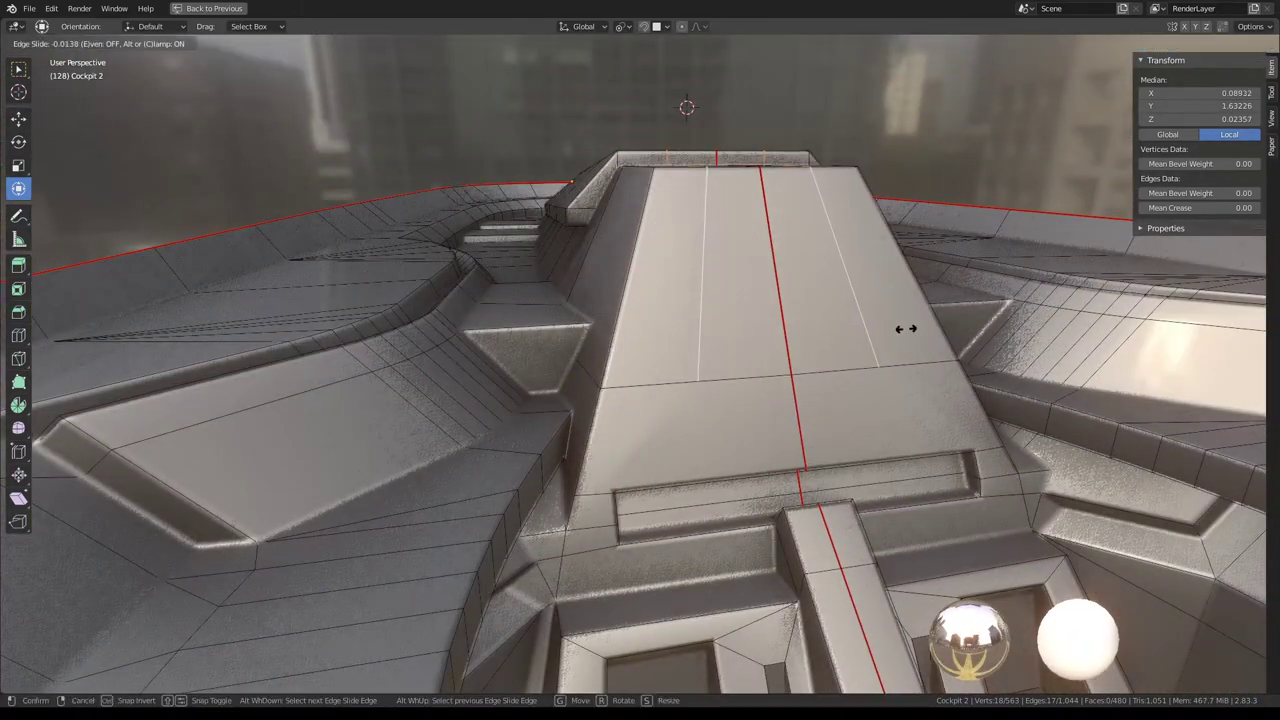
click(841, 330)
key(Tab)
mouse_move(690, 217)
middle_down()
mouse_move(677, 214)
mouse_move(693, 221)
mouse_move(671, 234)
middle_up()
key(Tab)
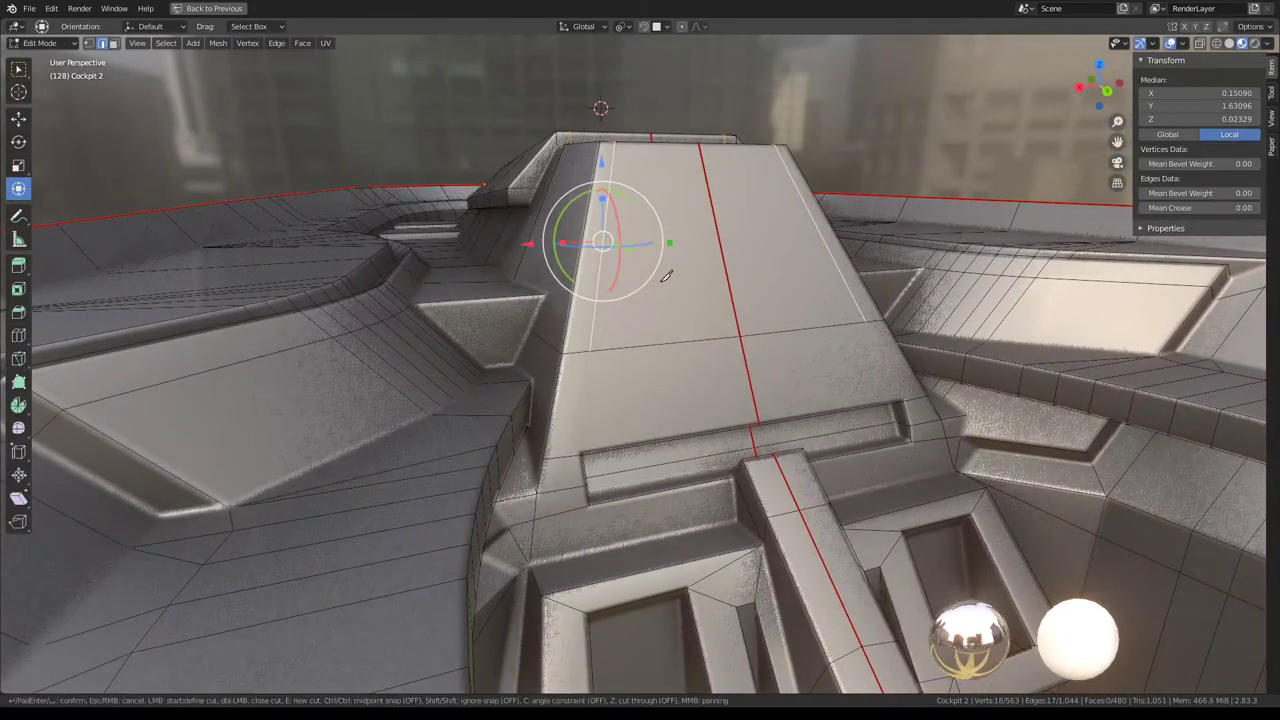
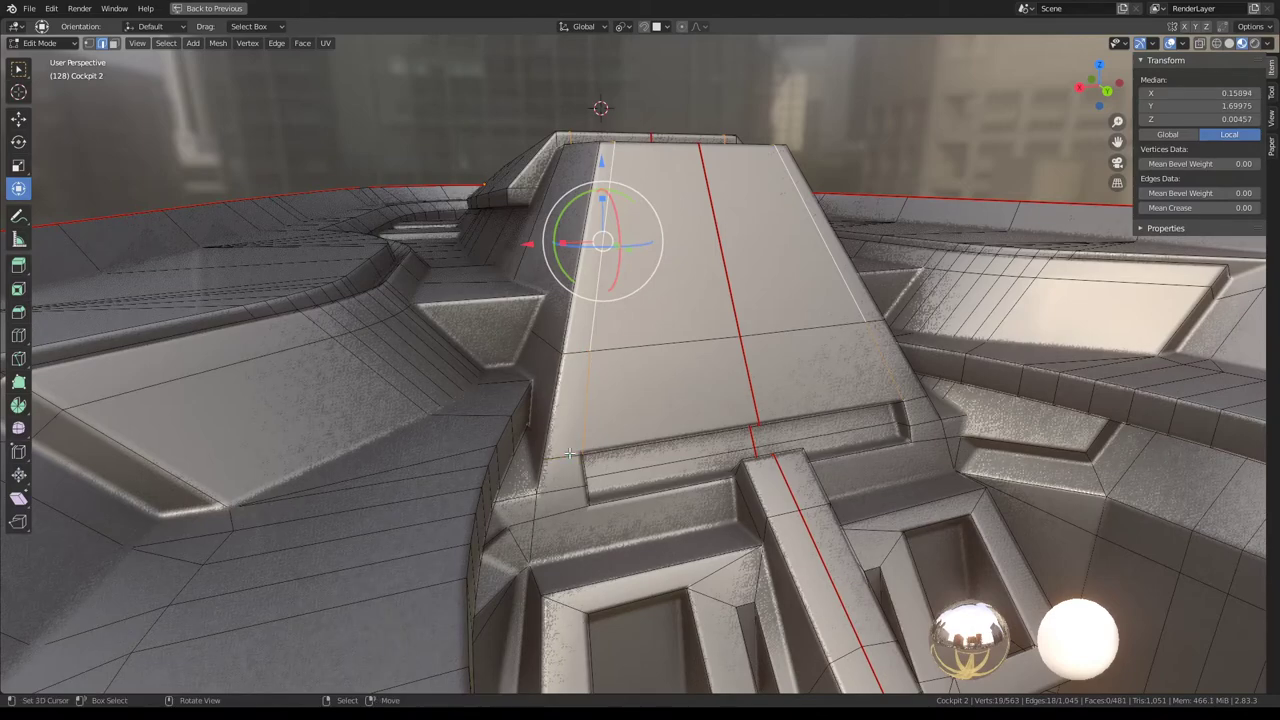
Frame the edge at the console's rounded tip and fill its opening with a face.
key(Tab)
mouse_move(569, 453)
middle_down()
mouse_move(611, 383)
mouse_move(488, 287)
mouse_move(467, 316)
mouse_move(472, 363)
mouse_move(724, 310)
middle_up()
scroll(664, 338, up, 5)
mouse_move(664, 338)
middle_down()
mouse_move(643, 371)
mouse_move(730, 335)
middle_up()
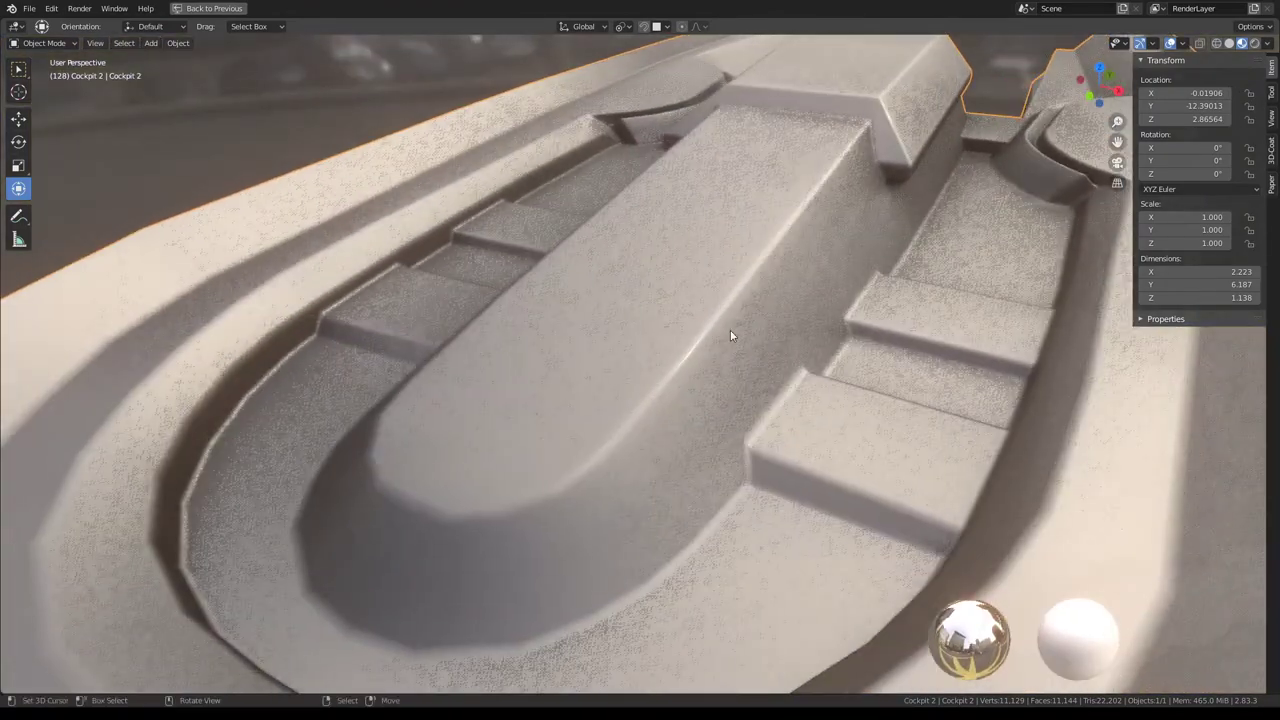
key(Tab)
click(478, 516)
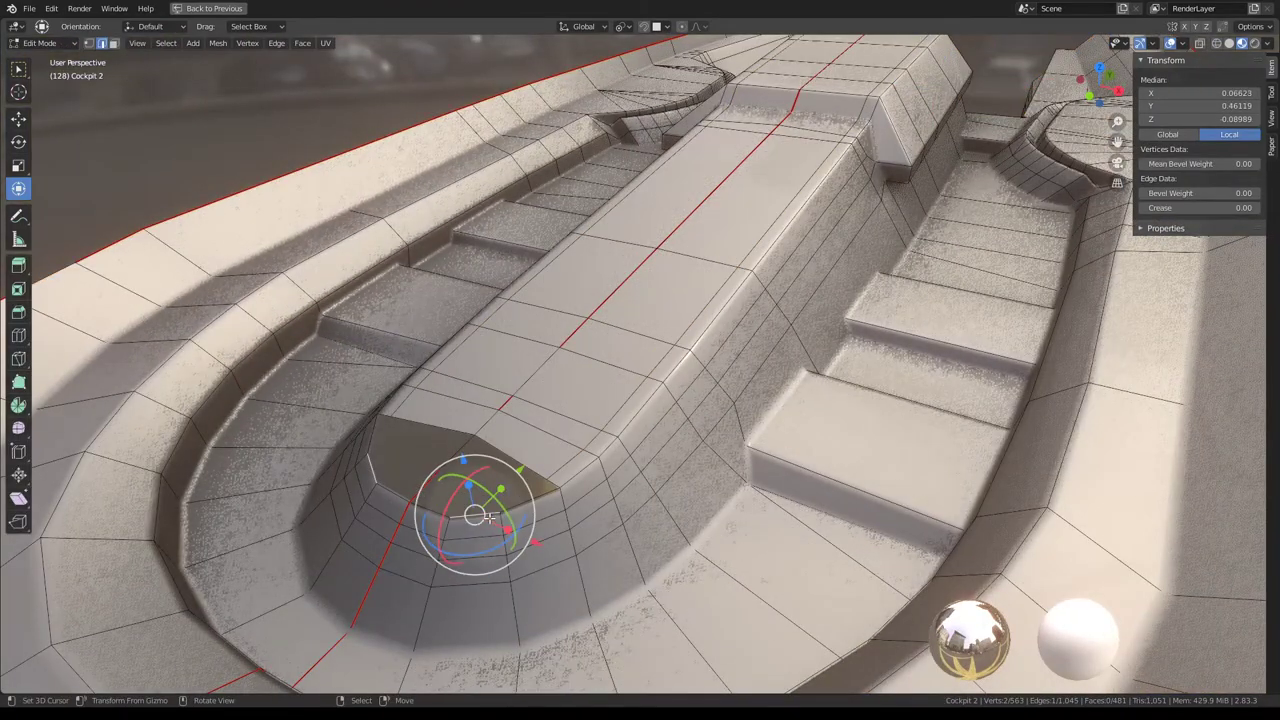
key(KP_Decimal)
scroll(489, 517, down, 4)
middle_drag(534, 449, 690, 430)
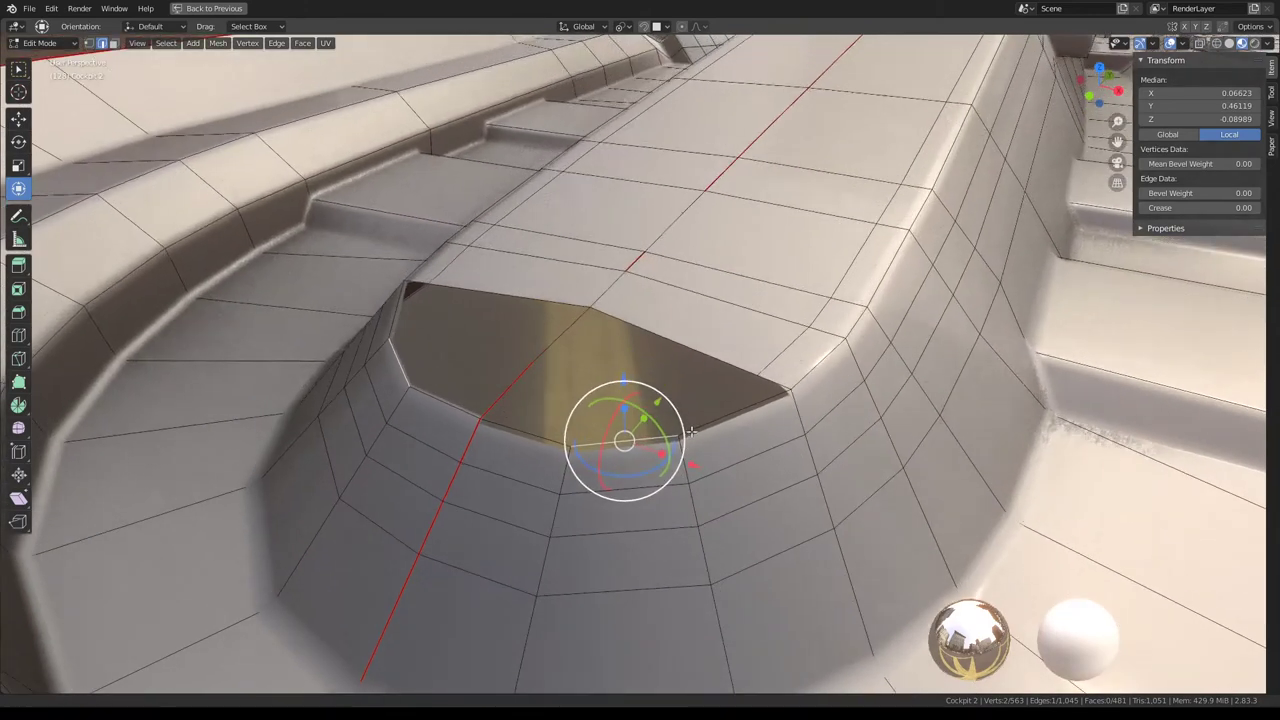
key(f)
Cut new edges across the console tip face with the Knife tool.
alt+click(749, 368)
middle_drag(749, 368, 759, 418)
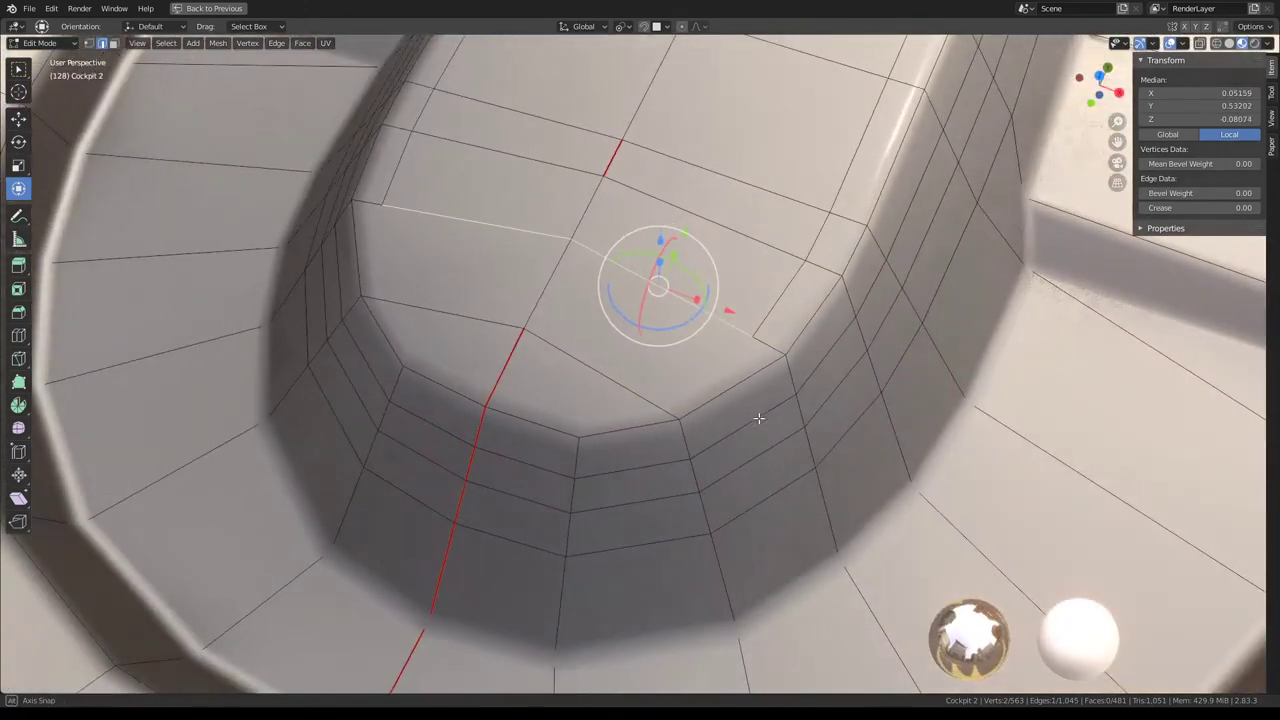
click(113, 43)
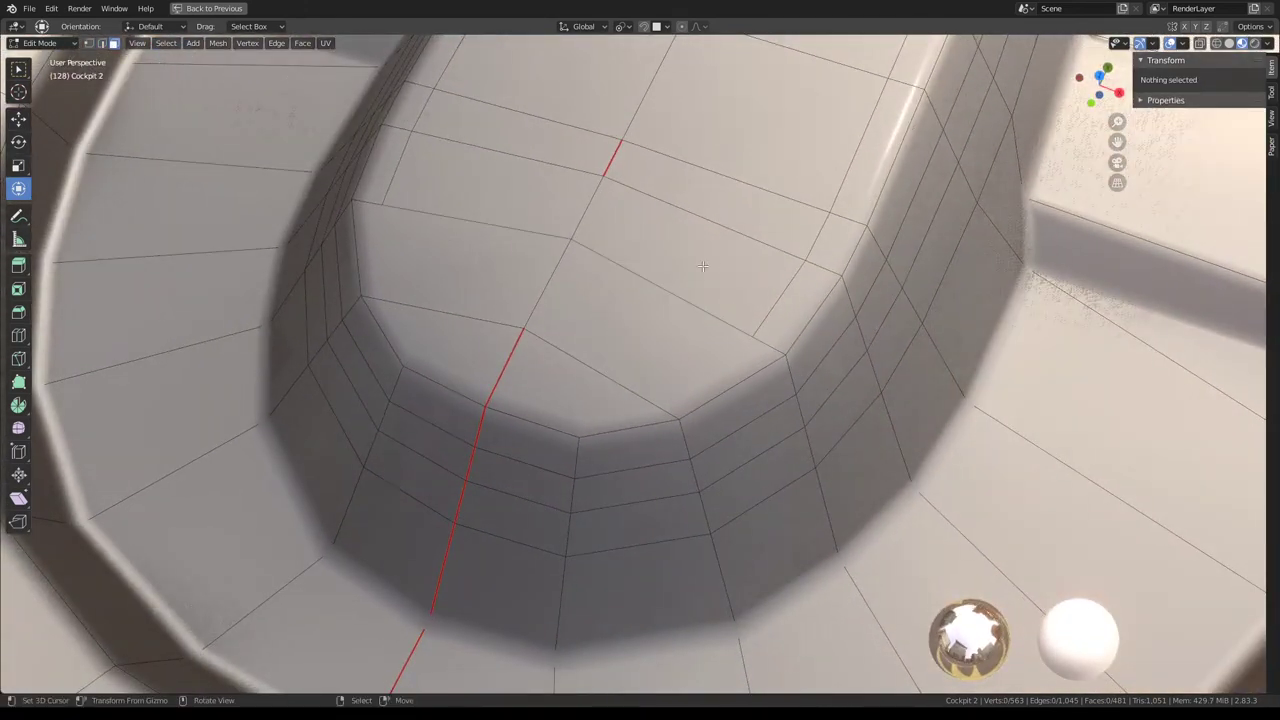
key(k)
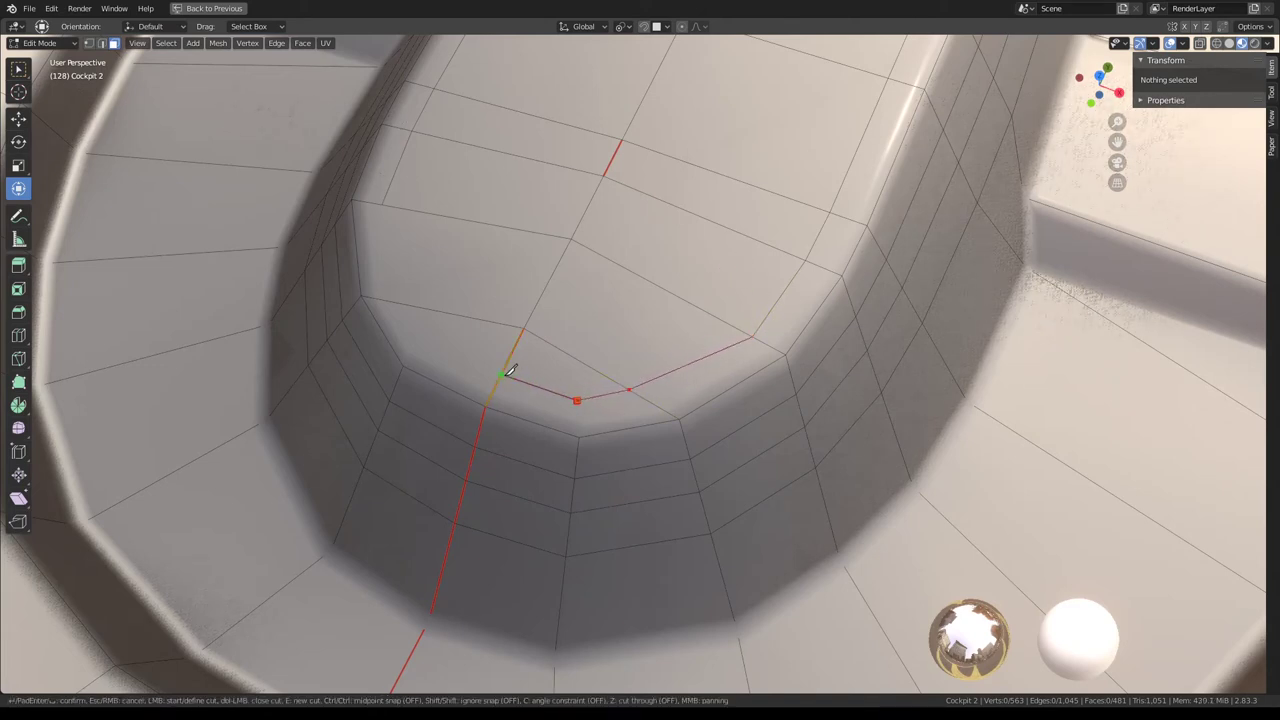
key(Return)
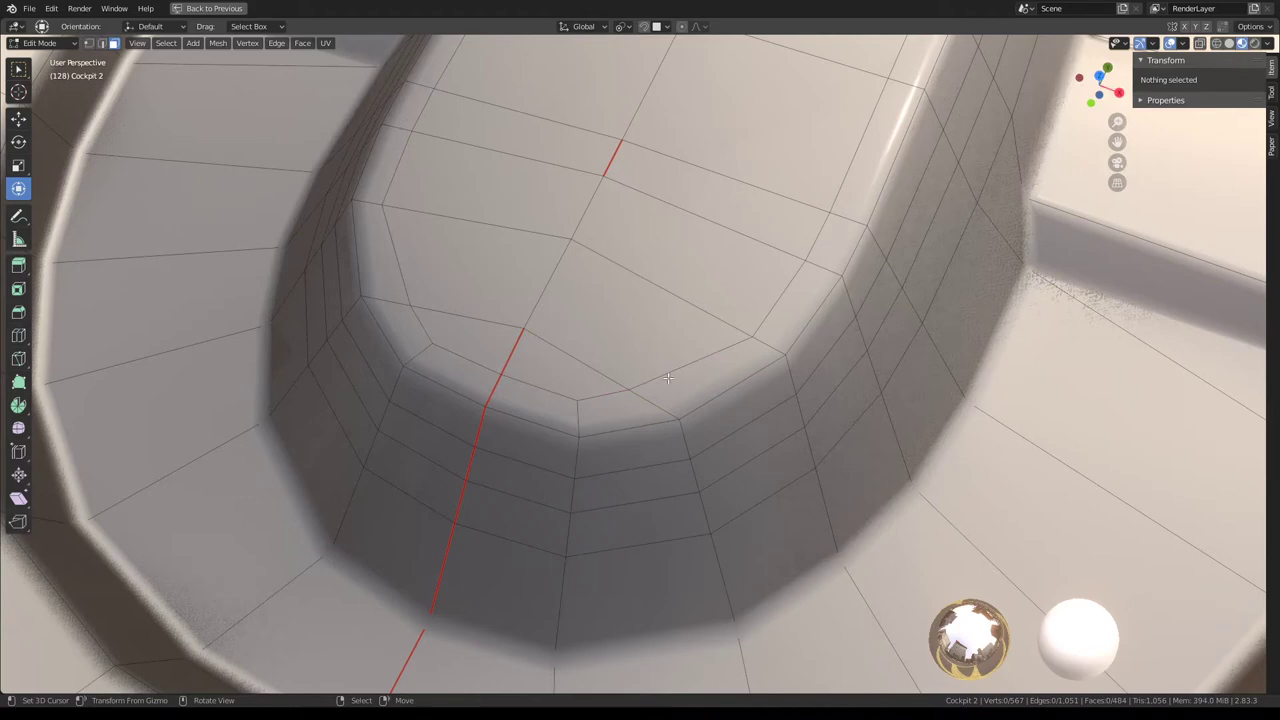
Select a corner vertex at the tip and vertex-slide it along its edge twice.
middle_drag(668, 377, 650, 352)
click(650, 352)
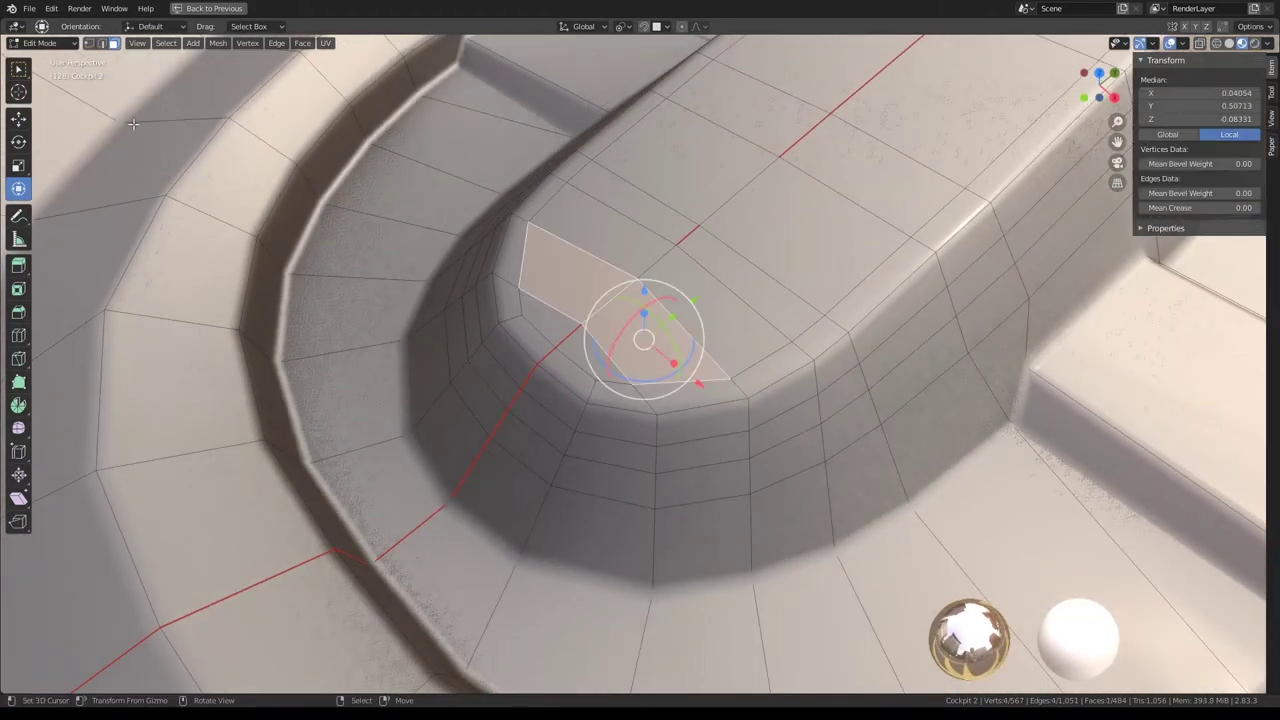
click(624, 388)
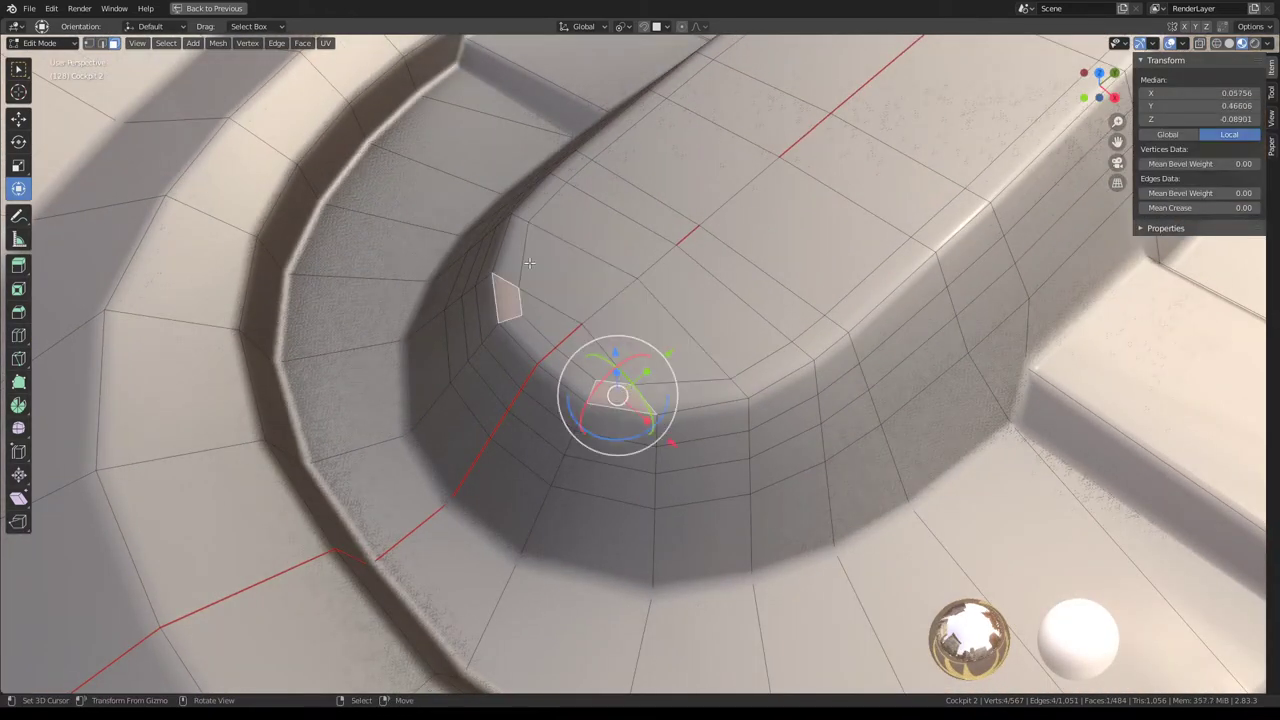
click(645, 386)
key(shift+v)
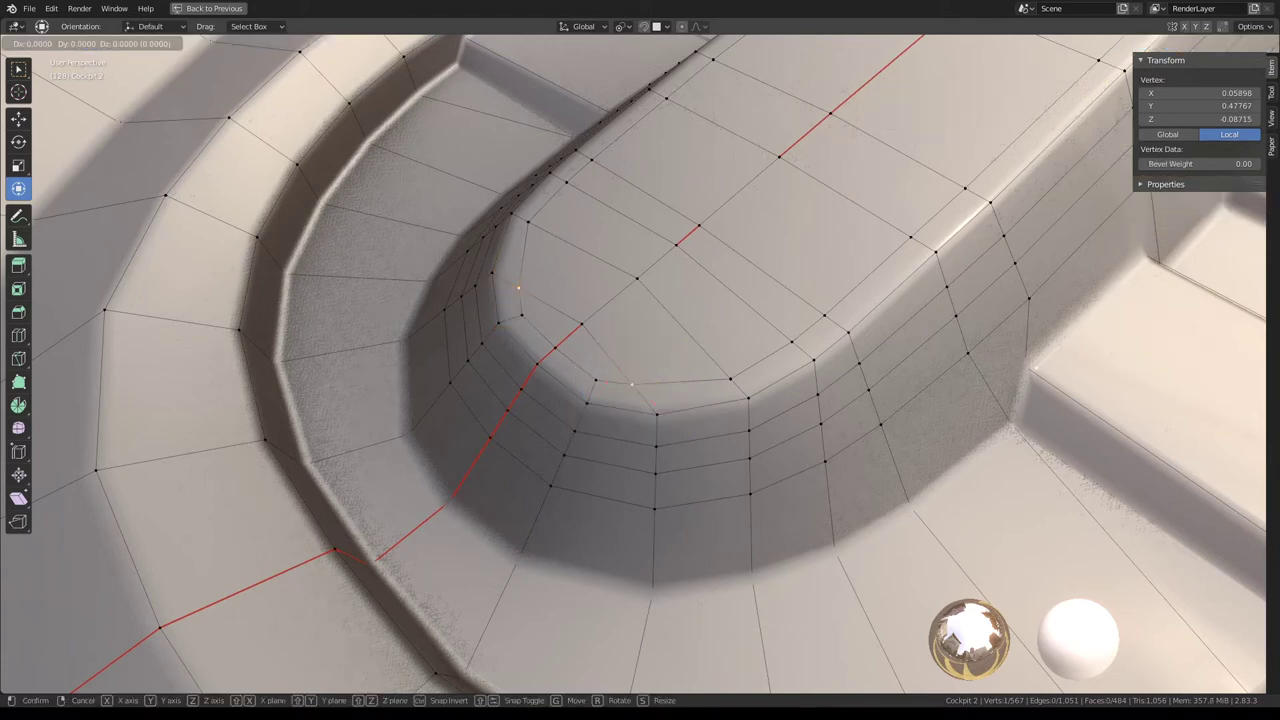
click(628, 315)
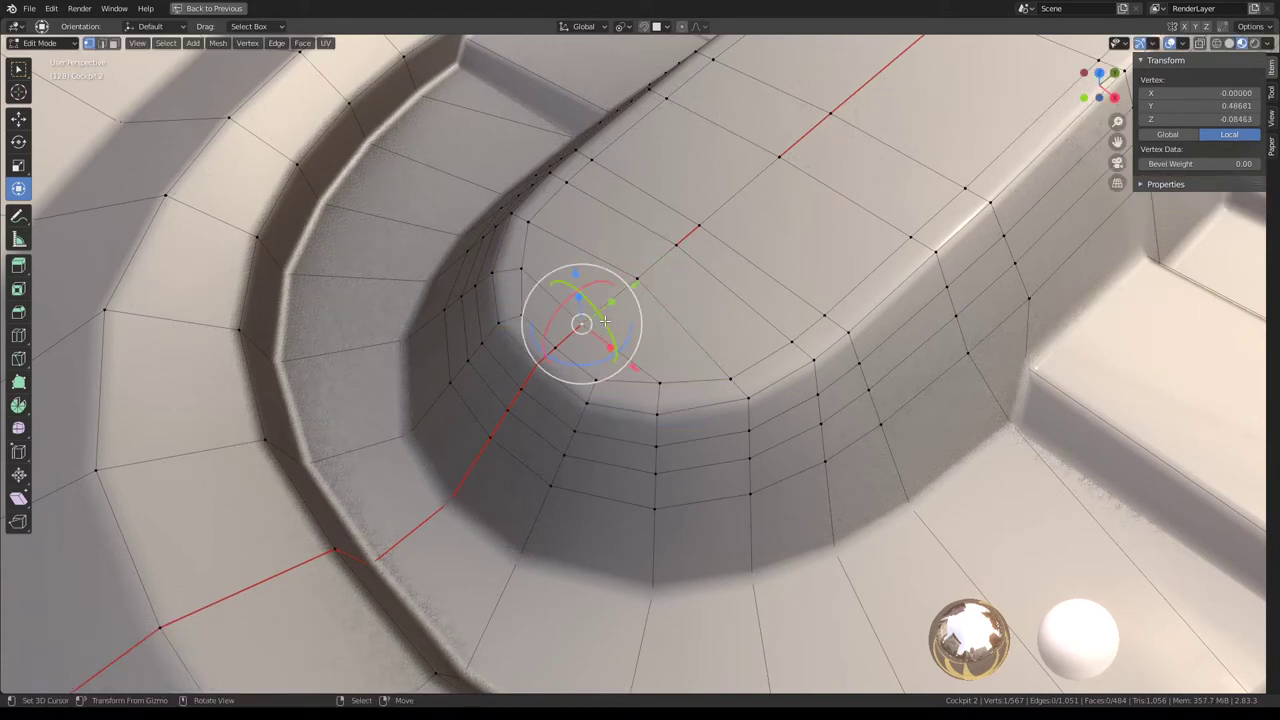
key(shift+v)
click(600, 312)
Redo the corner vertex slide, slide the bottom corner vertex, and return to Object Mode.
key(ctrl+z)
key(shift+v)
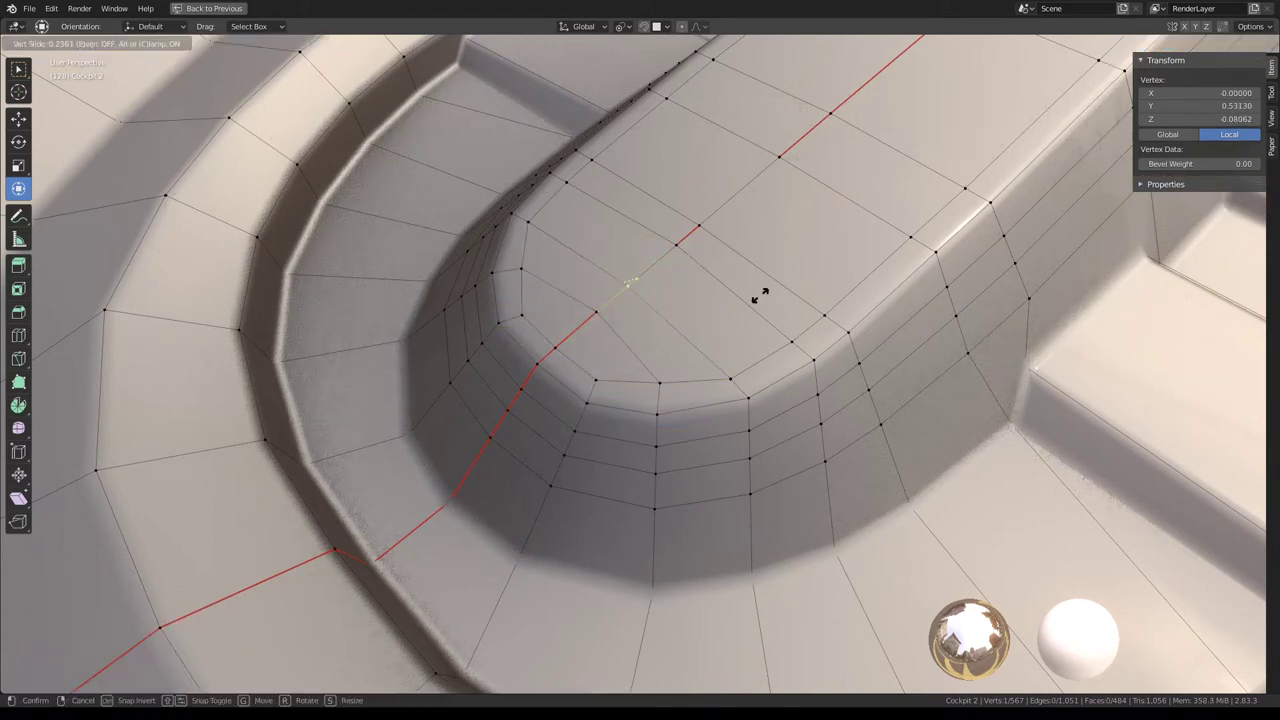
click(760, 296)
click(659, 383)
key(shift+v)
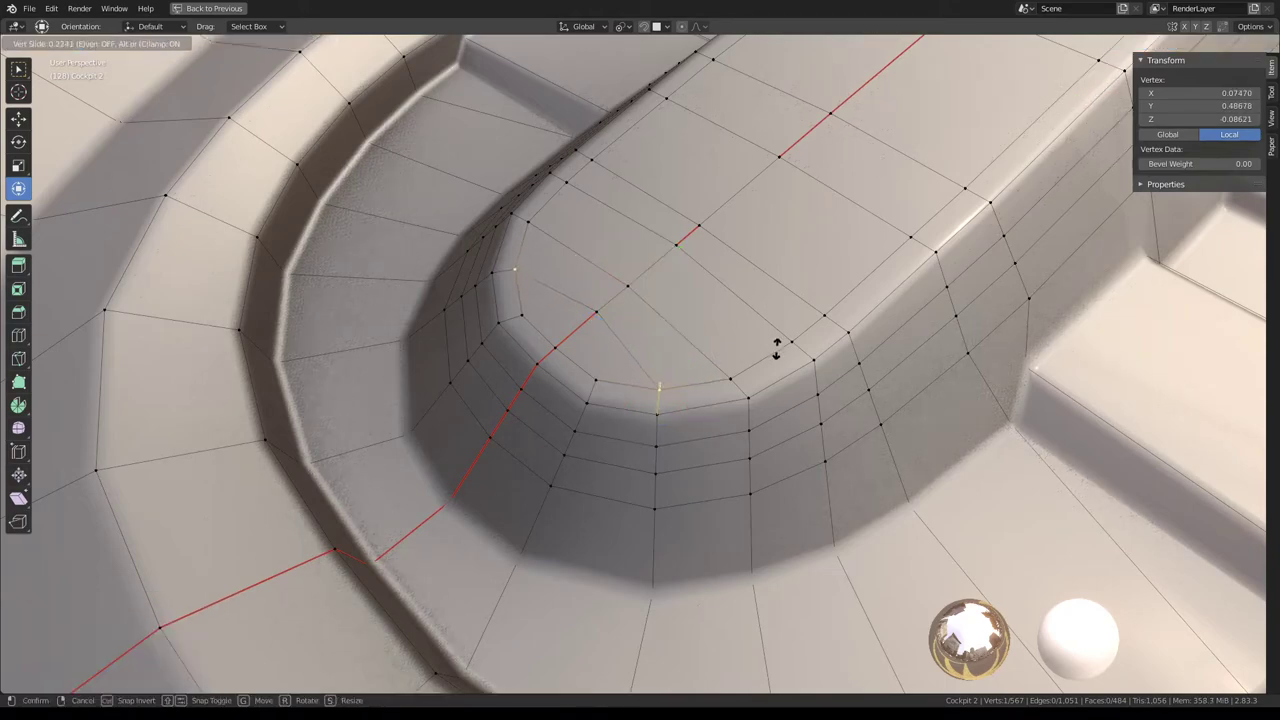
click(776, 348)
key(Tab)
scroll(766, 347, down, 5)
mouse_move(766, 347)
middle_down()
mouse_move(644, 316)
mouse_move(858, 386)
mouse_move(680, 321)
mouse_move(630, 391)
mouse_move(620, 437)
middle_up()
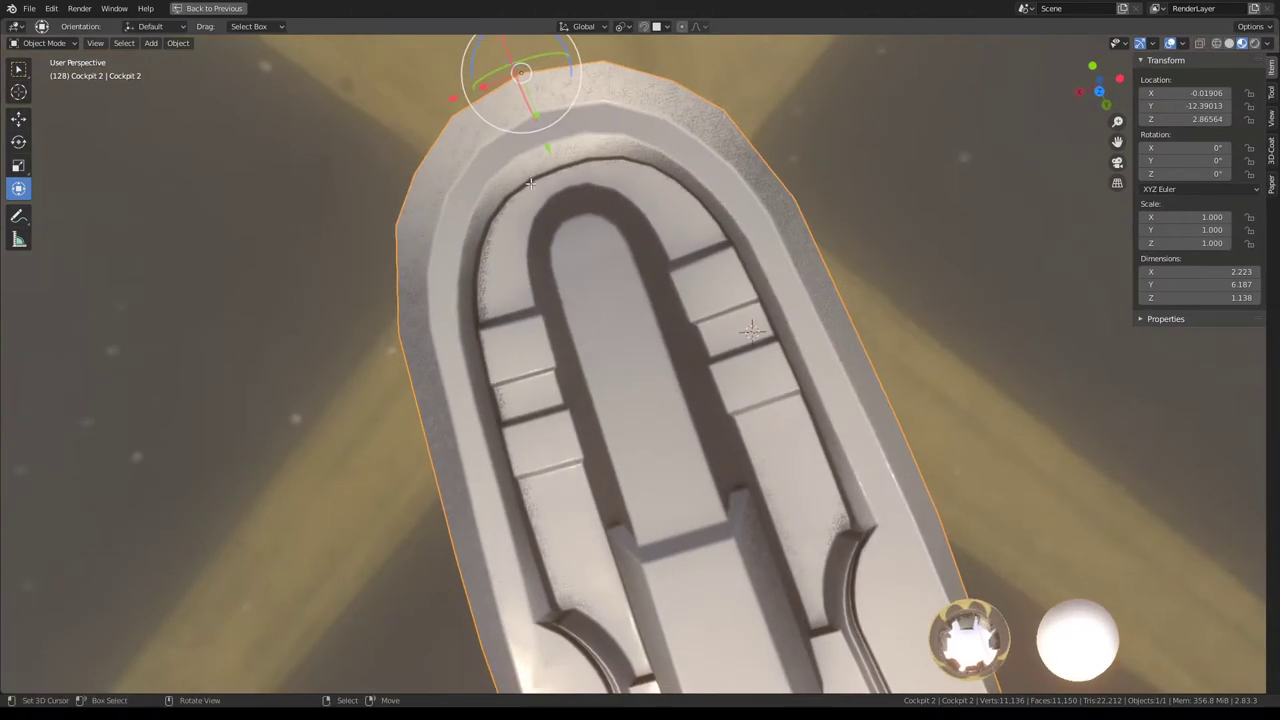
Vertex-slide the first two vertices on the cockpit tip's rim along their edges.
key(Tab)
middle_drag(530, 184, 600, 300)
scroll(600, 300, up, 3)
click(514, 275)
key(shift+v)
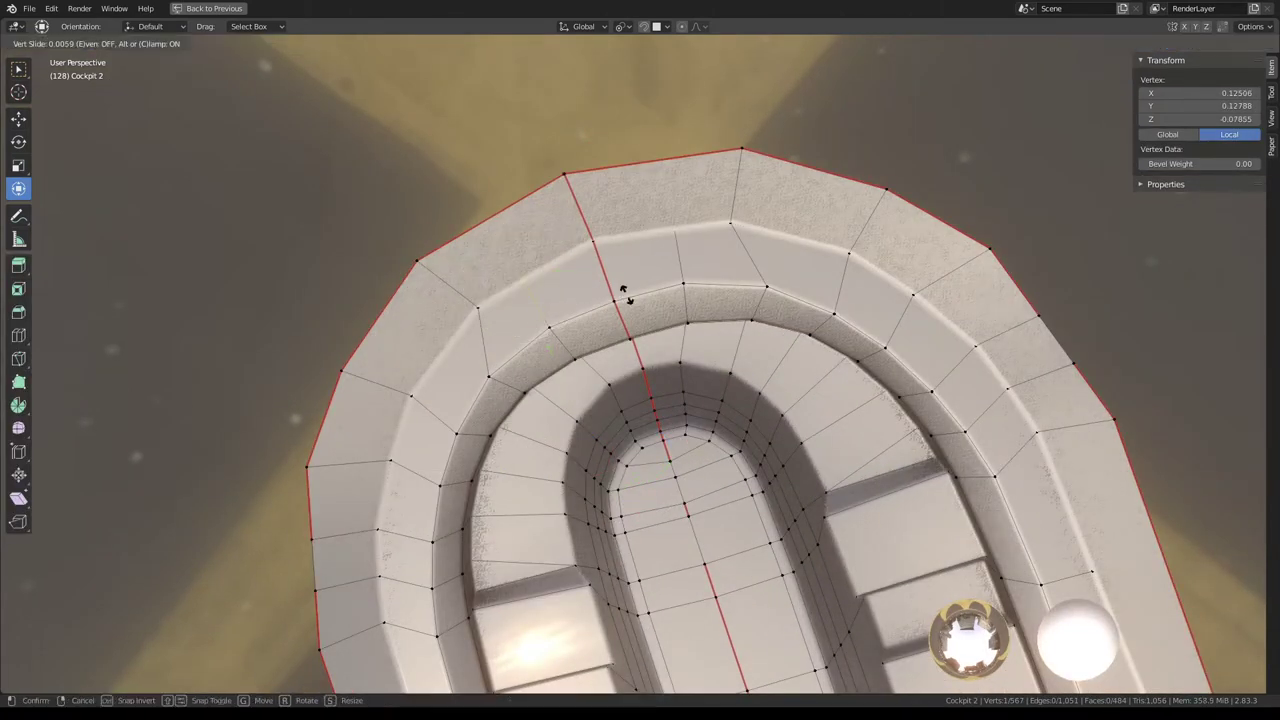
click(633, 289)
key(c)
click(491, 371)
key(Escape)
key(shift+v)
click(608, 334)
Slide an inner ring vertex and the next rim vertex to even their spacing.
key(c)
click(500, 371)
key(Escape)
key(shift+v)
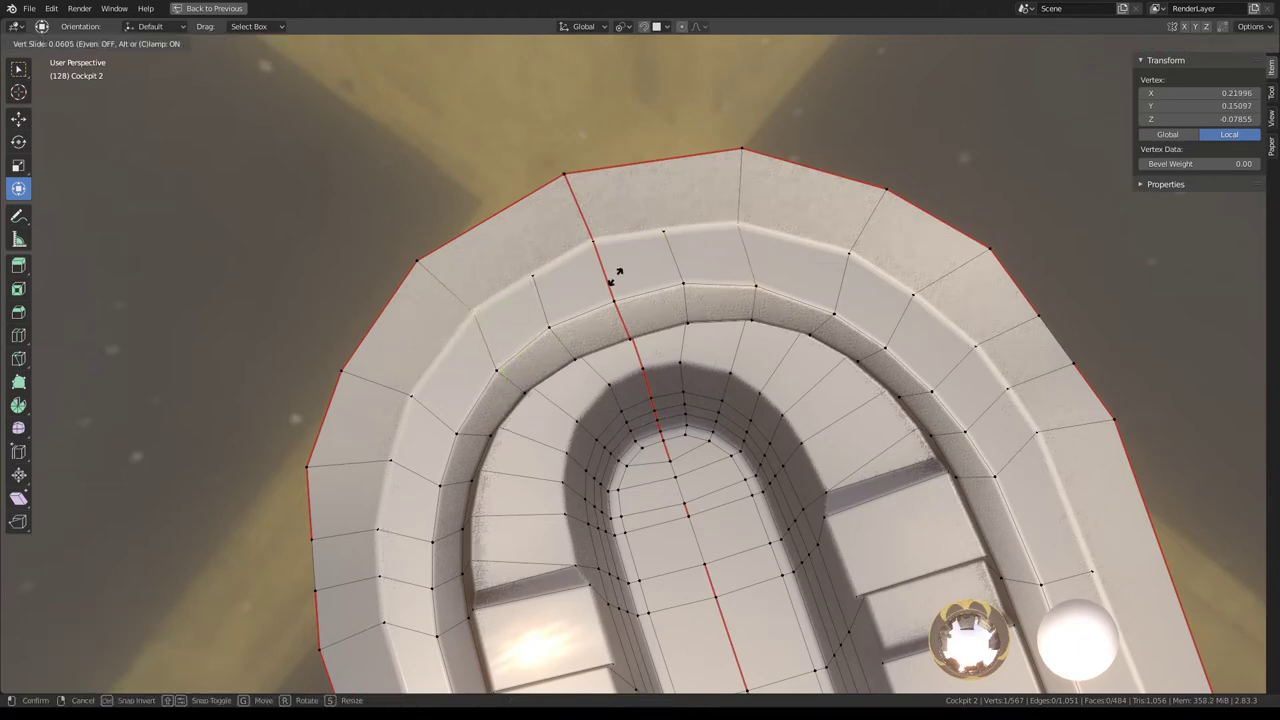
click(598, 286)
key(c)
click(458, 320)
key(Escape)
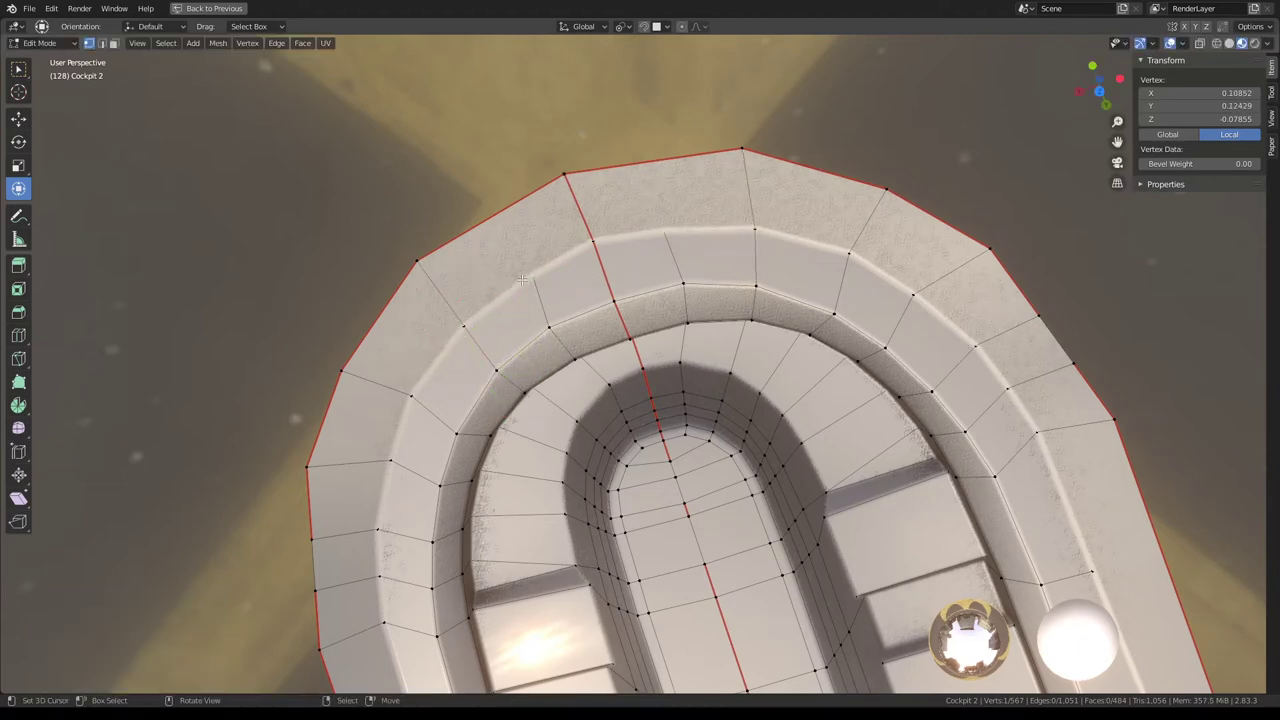
key(shift+v)
click(651, 262)
key(c)
Slide a vertex on the left side of the rim, then return to Object Mode.
middle_drag(523, 277, 589, 279)
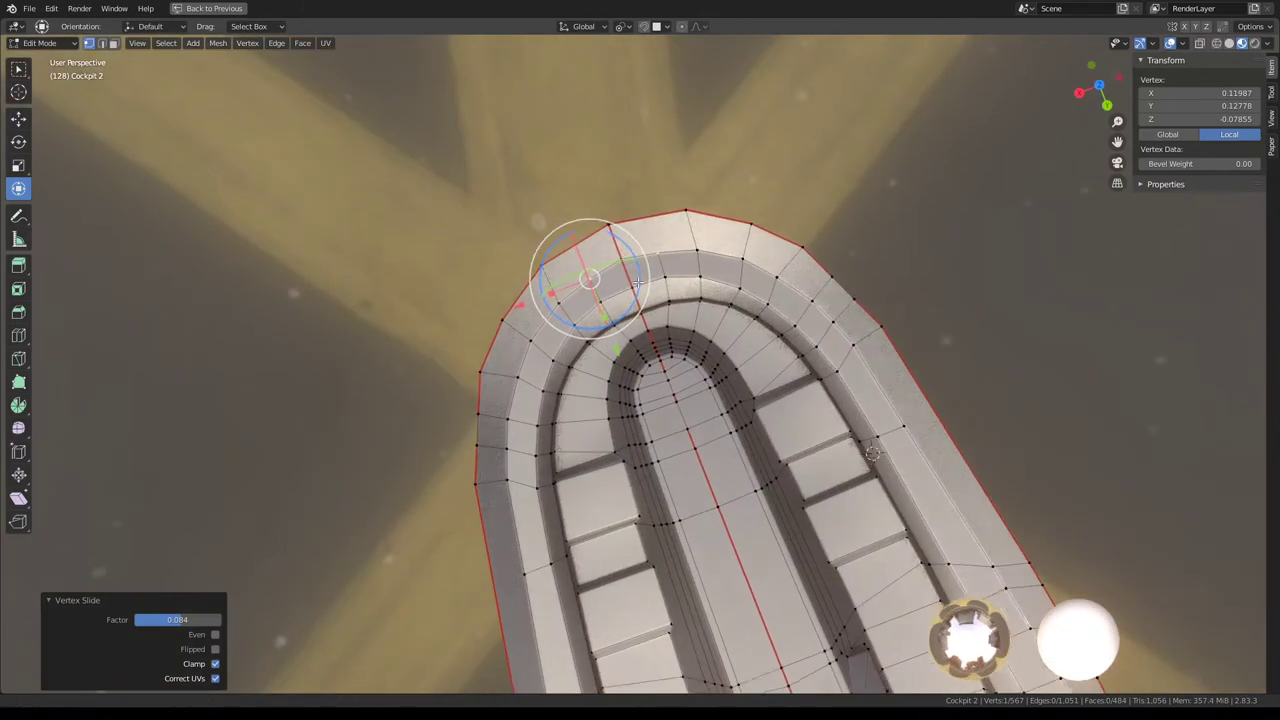
scroll(589, 279, up, 3)
click(449, 349)
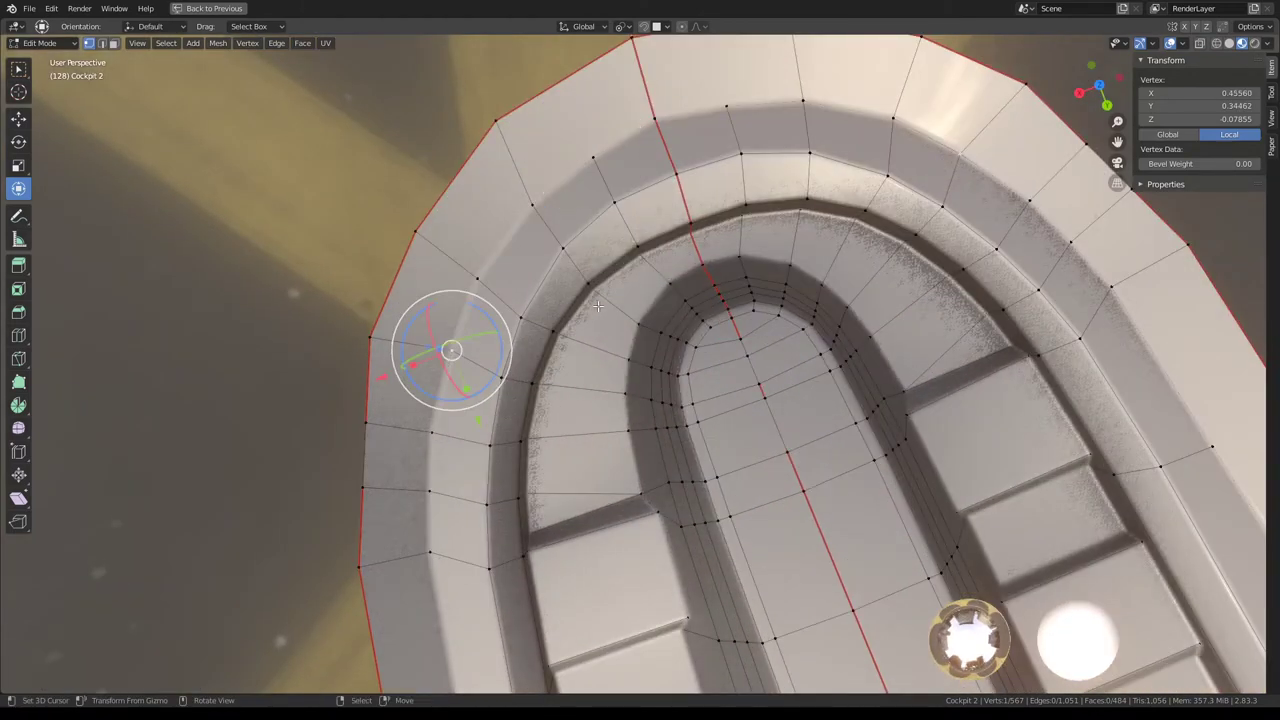
key(Escape)
key(shift+v)
click(590, 314)
key(c)
scroll(486, 357, down, 2)
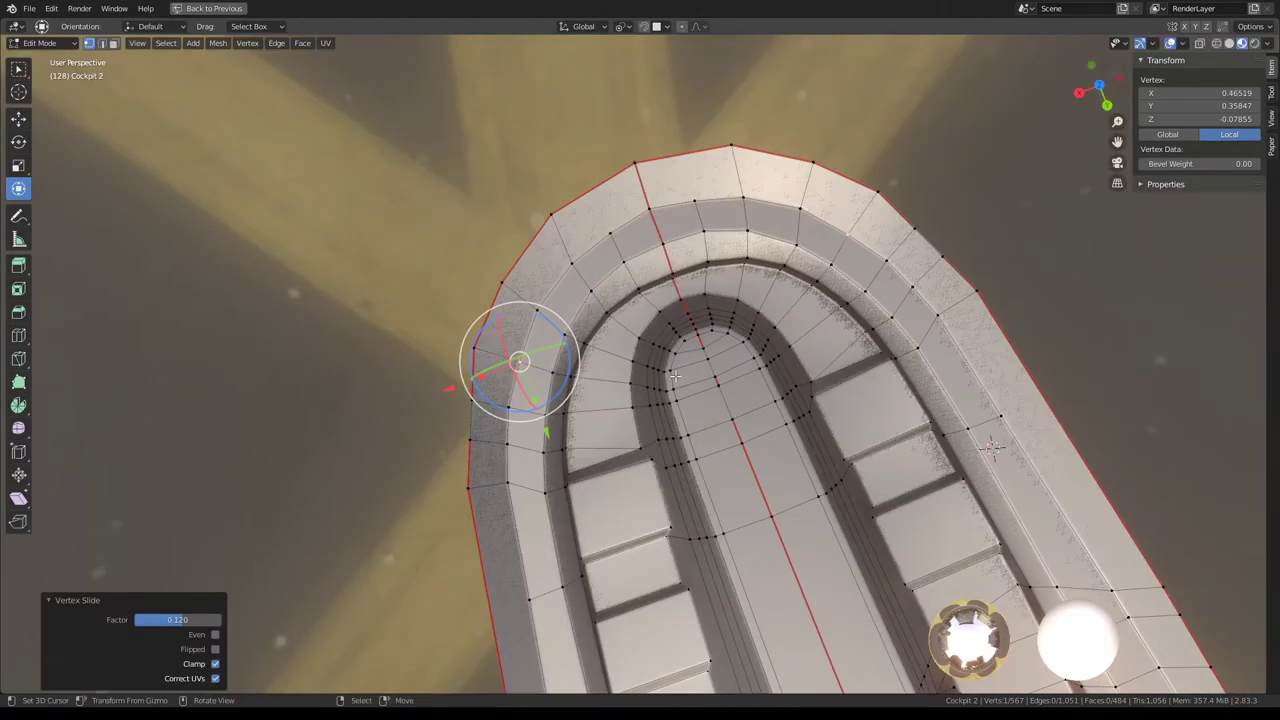
key(Escape)
mouse_move(523, 363)
middle_down()
mouse_move(743, 333)
mouse_move(862, 373)
mouse_move(800, 379)
mouse_move(686, 308)
mouse_move(613, 412)
middle_up()
key(Tab)
scroll(743, 333, down, 3)
scroll(686, 305, up, 3)
scroll(686, 303, up, 2)
Frame a vertex on the front console, then inspect the cockpit panels in Object Mode.
key(Tab)
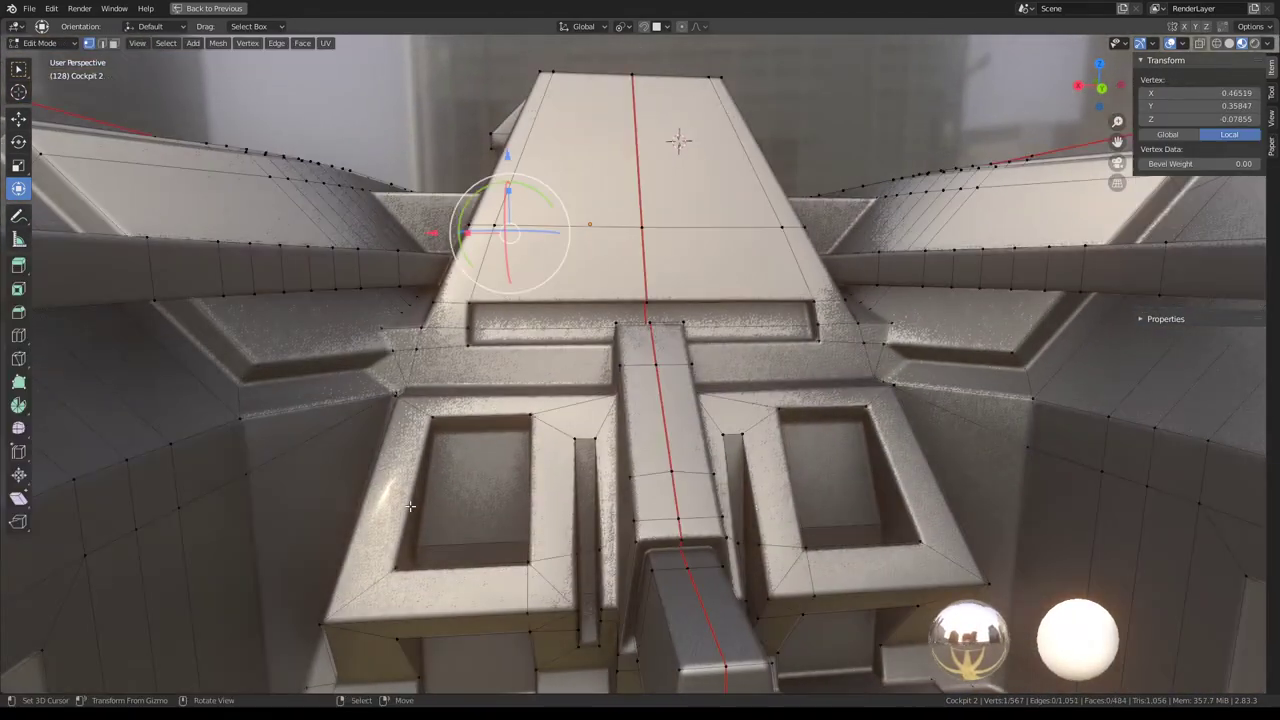
click(412, 508)
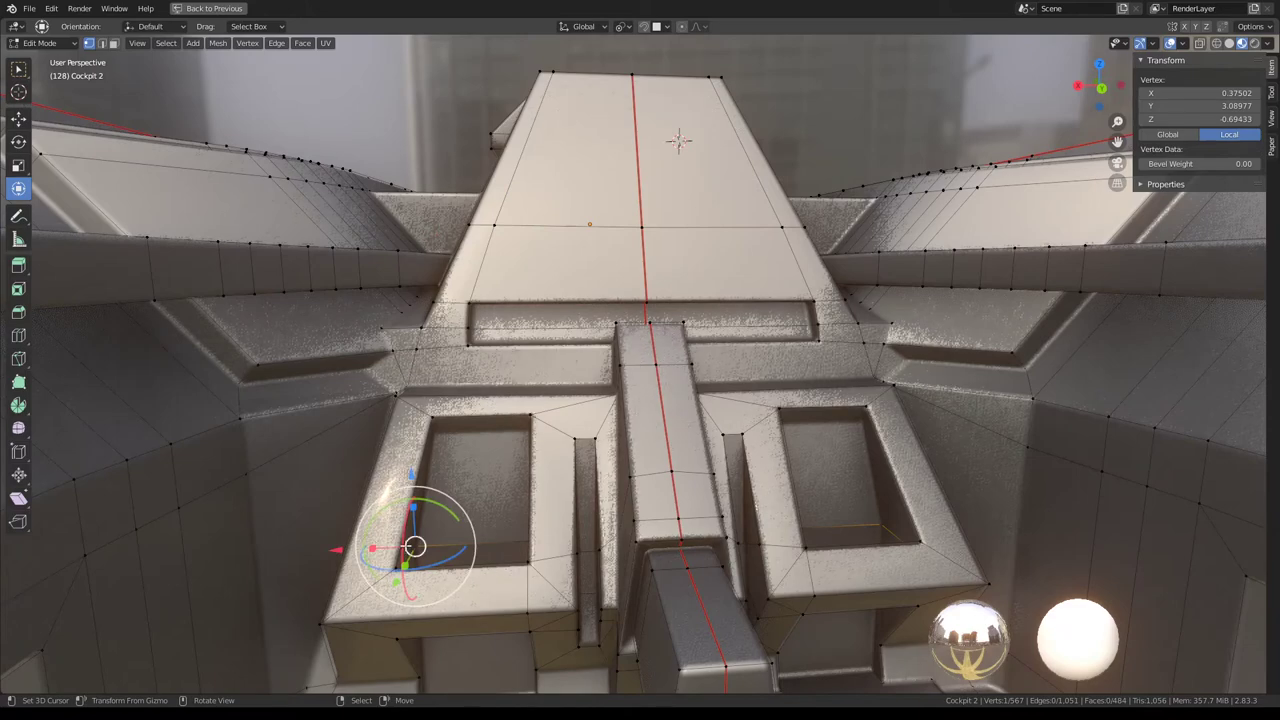
key(KP_Decimal)
scroll(573, 456, down, 4)
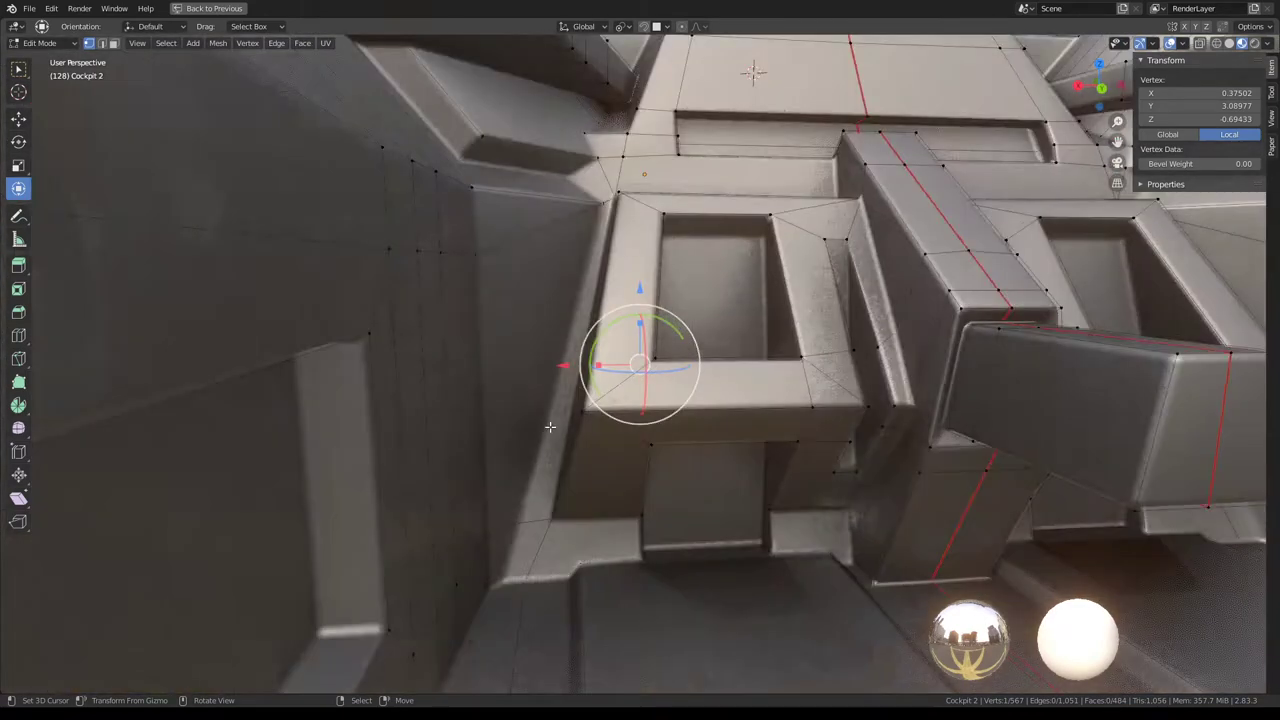
scroll(573, 456, down, 2)
key(Tab)
scroll(590, 420, up, 4)
mouse_move(607, 386)
middle_down()
mouse_move(550, 368)
mouse_move(617, 357)
mouse_move(604, 408)
mouse_move(574, 367)
middle_up()
scroll(604, 408, down, 3)
scroll(613, 415, down, 3)
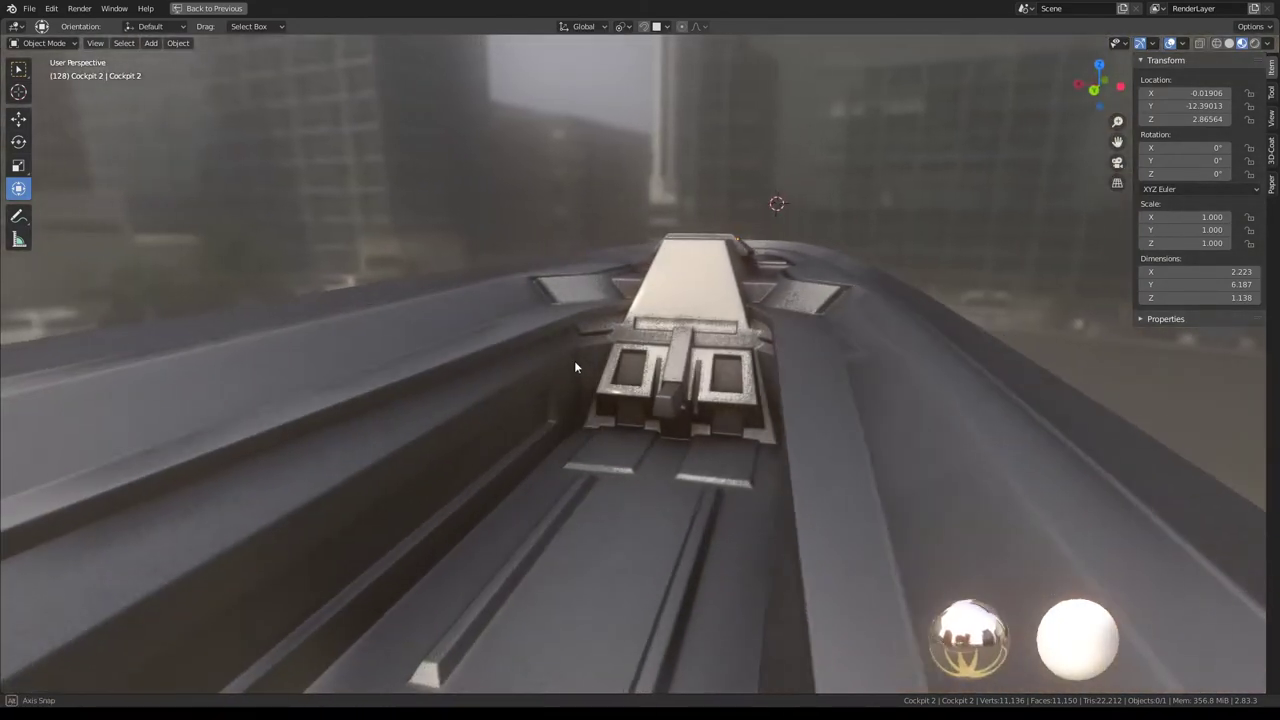
Switch the viewport to Solid shading and maximize the 3D view.
key(ctrl+space)
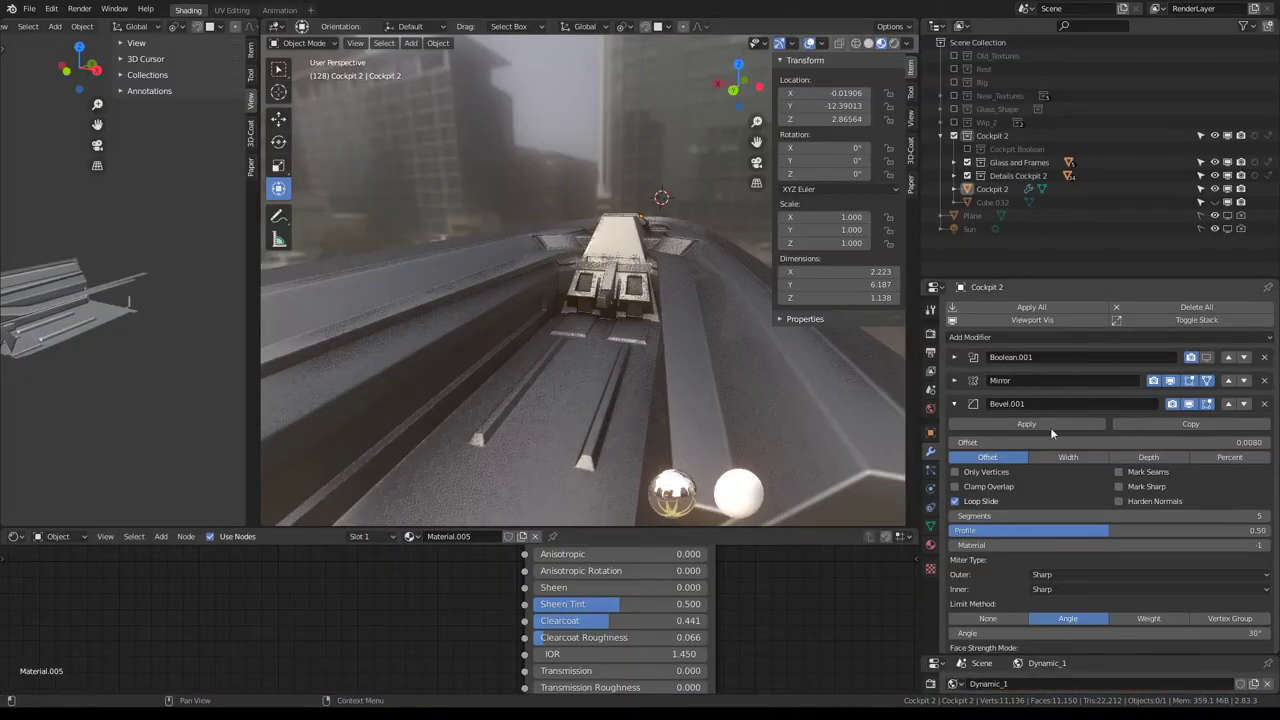
click(868, 43)
key(ctrl+space)
scroll(552, 238, up, 4)
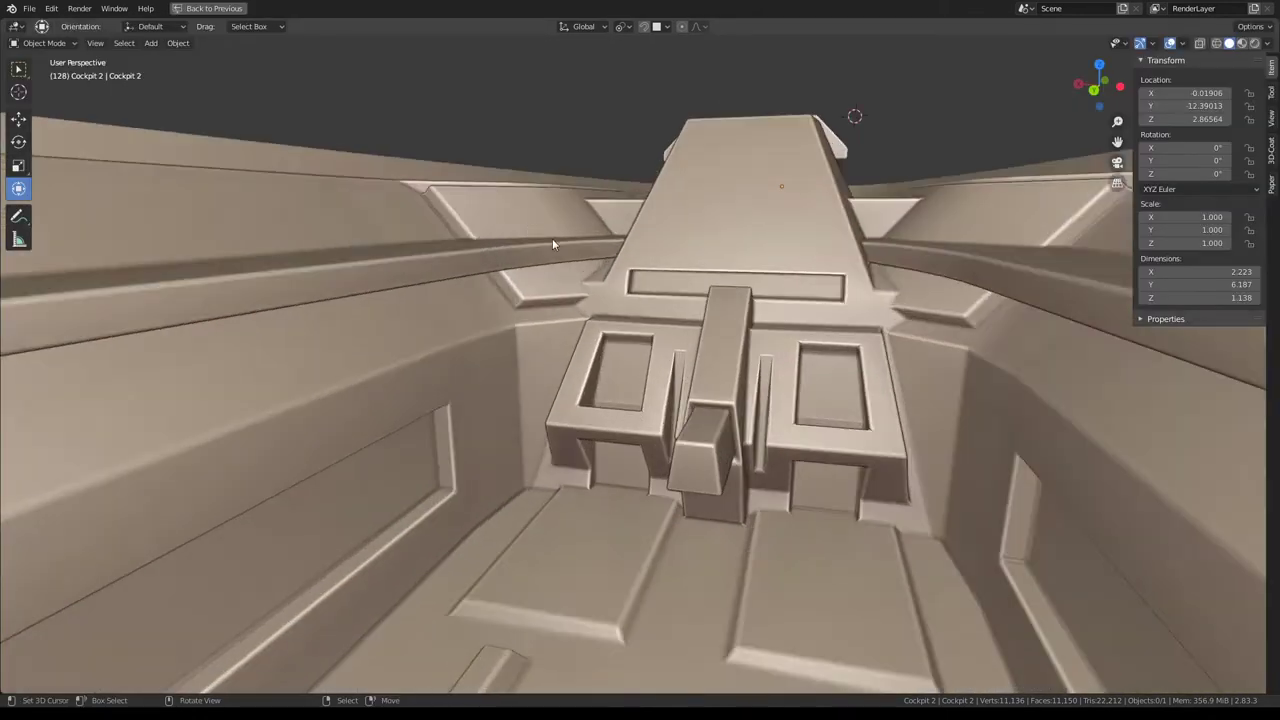
scroll(565, 233, up, 3)
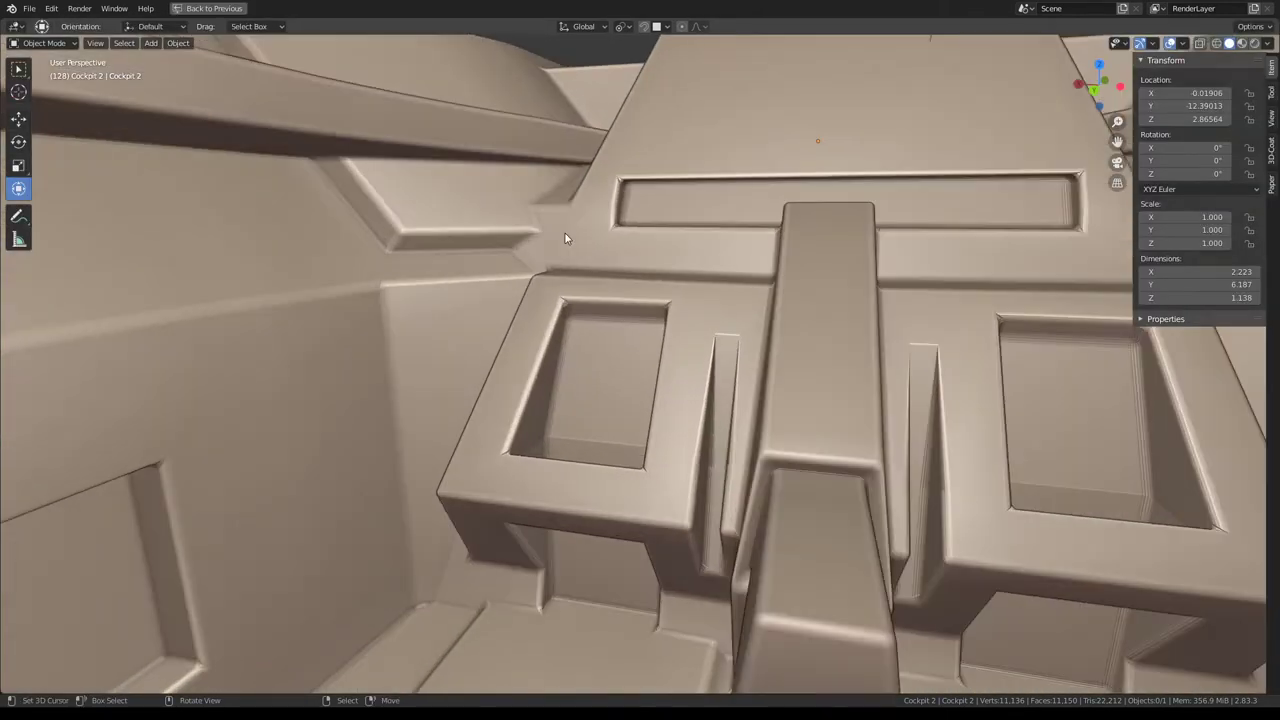
Apply a shiny bluish metallic MatCap and inspect the rim's shading before re-entering Edit Mode.
click(1265, 43)
click(1176, 138)
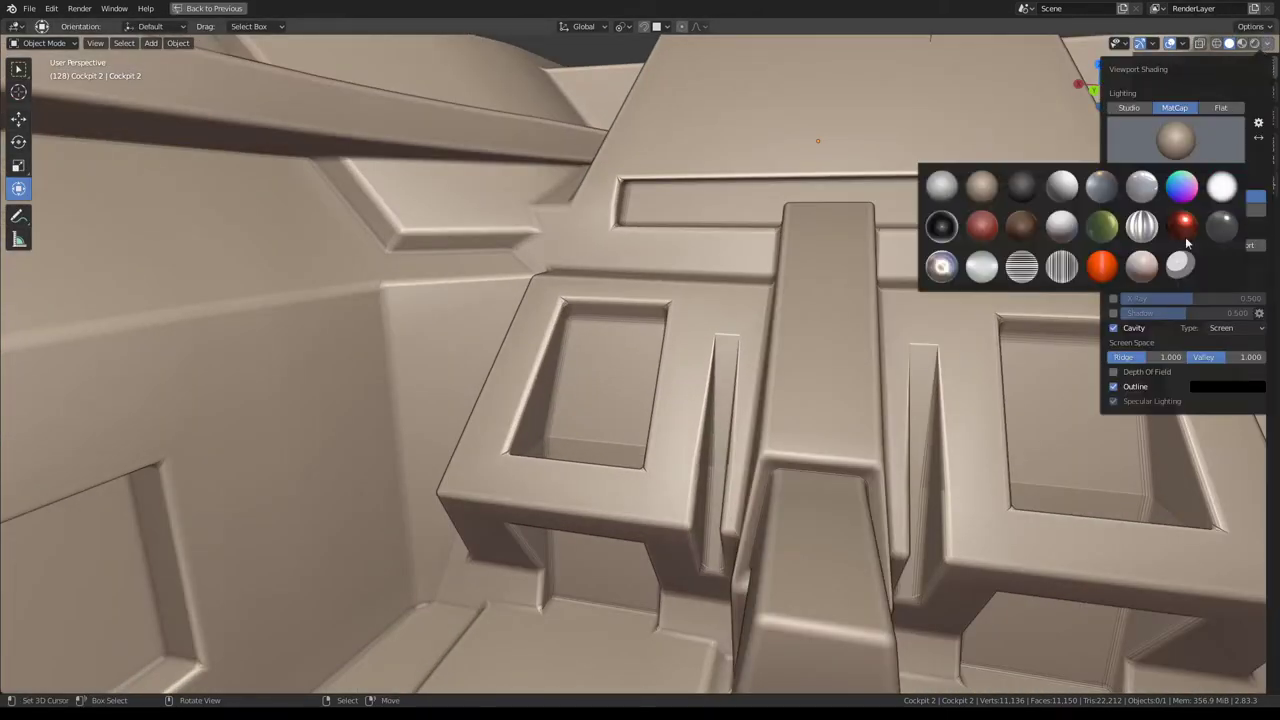
click(940, 265)
mouse_move(491, 306)
middle_down()
mouse_move(526, 326)
mouse_move(810, 362)
mouse_move(577, 326)
mouse_move(660, 394)
mouse_move(760, 380)
mouse_move(737, 337)
mouse_move(669, 351)
mouse_move(770, 403)
mouse_move(620, 455)
middle_up()
key(Tab)
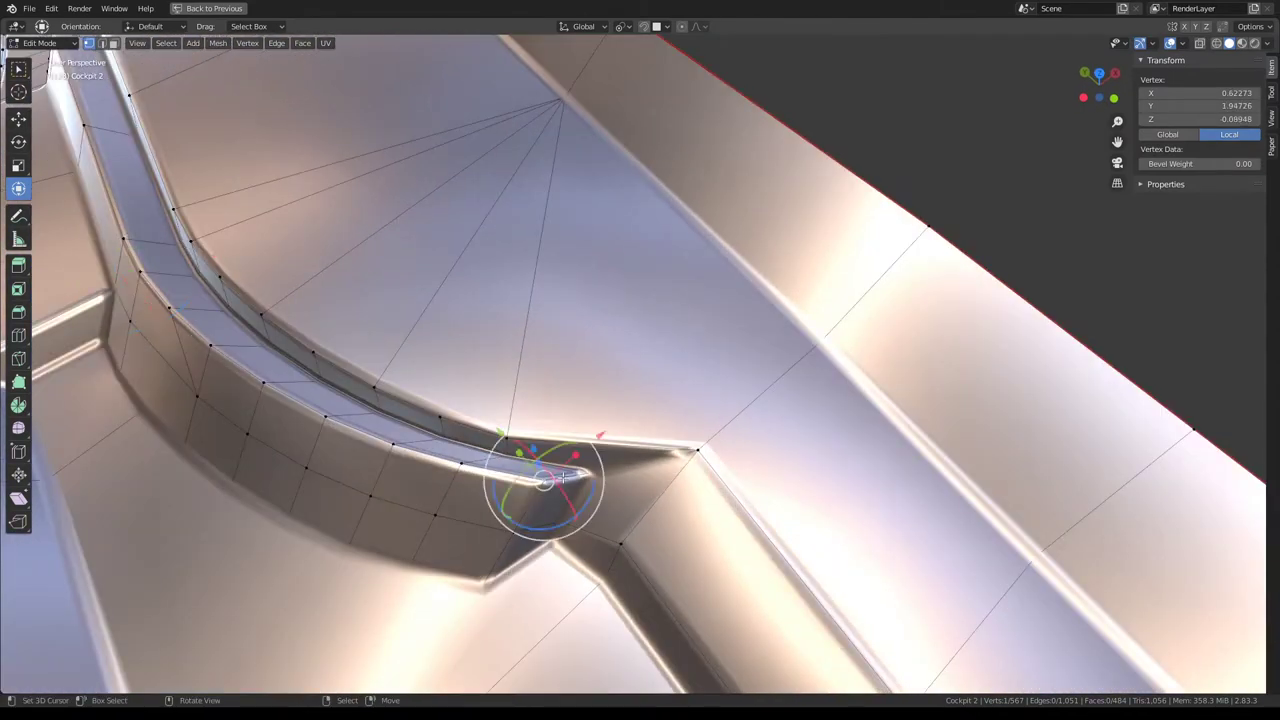
Subdivide the junction edge with n-gons off and knife-cut new edges at the groove junction.
drag(563, 478, 589, 473)
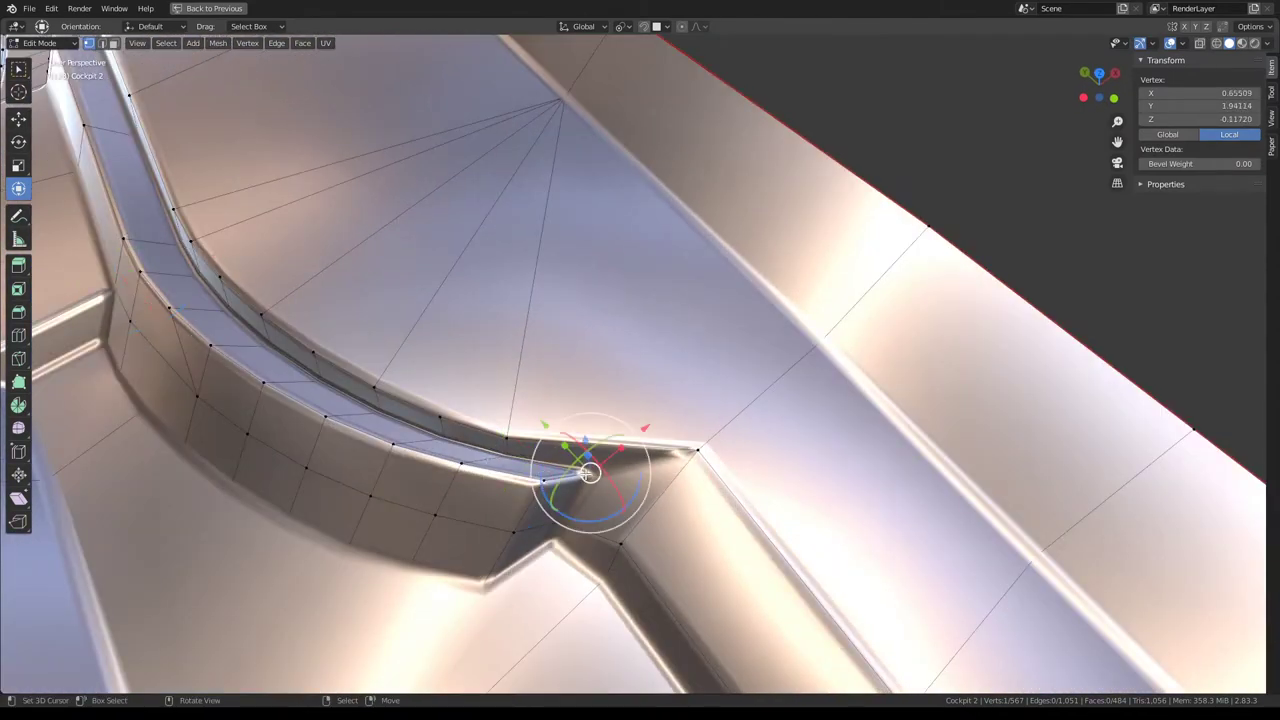
shift+click(499, 435)
key(q)
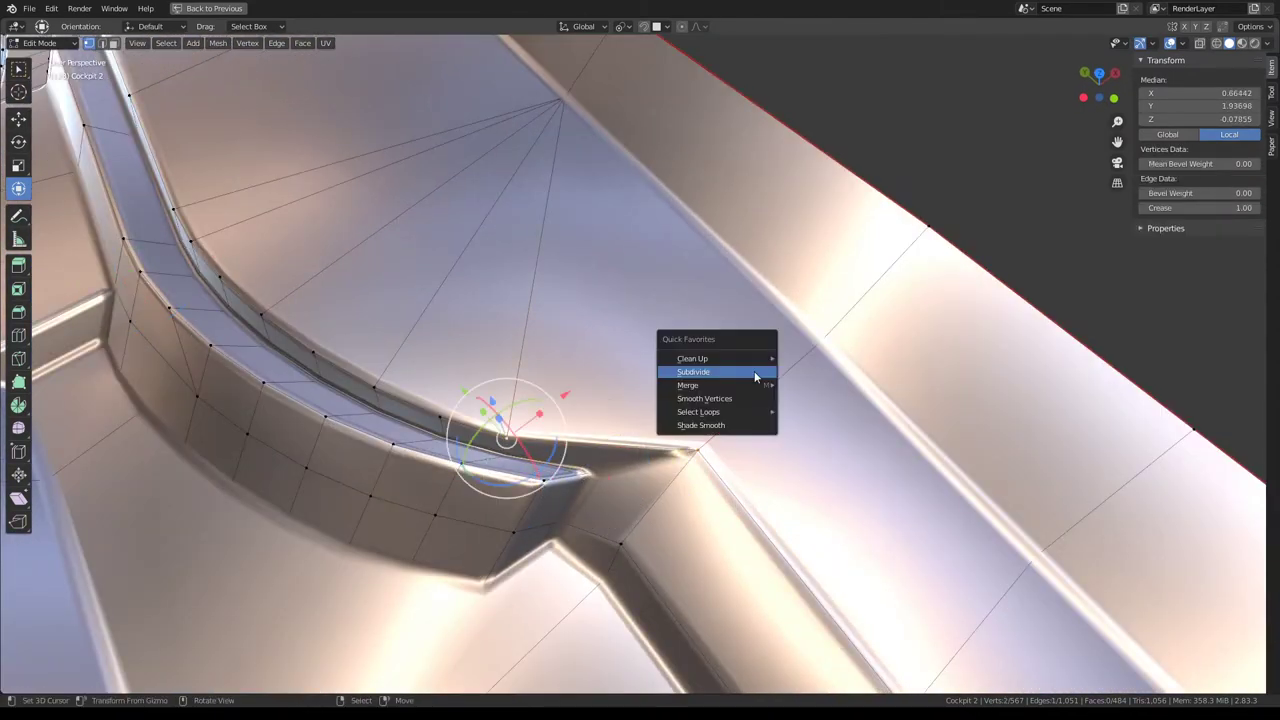
click(755, 377)
click(215, 620)
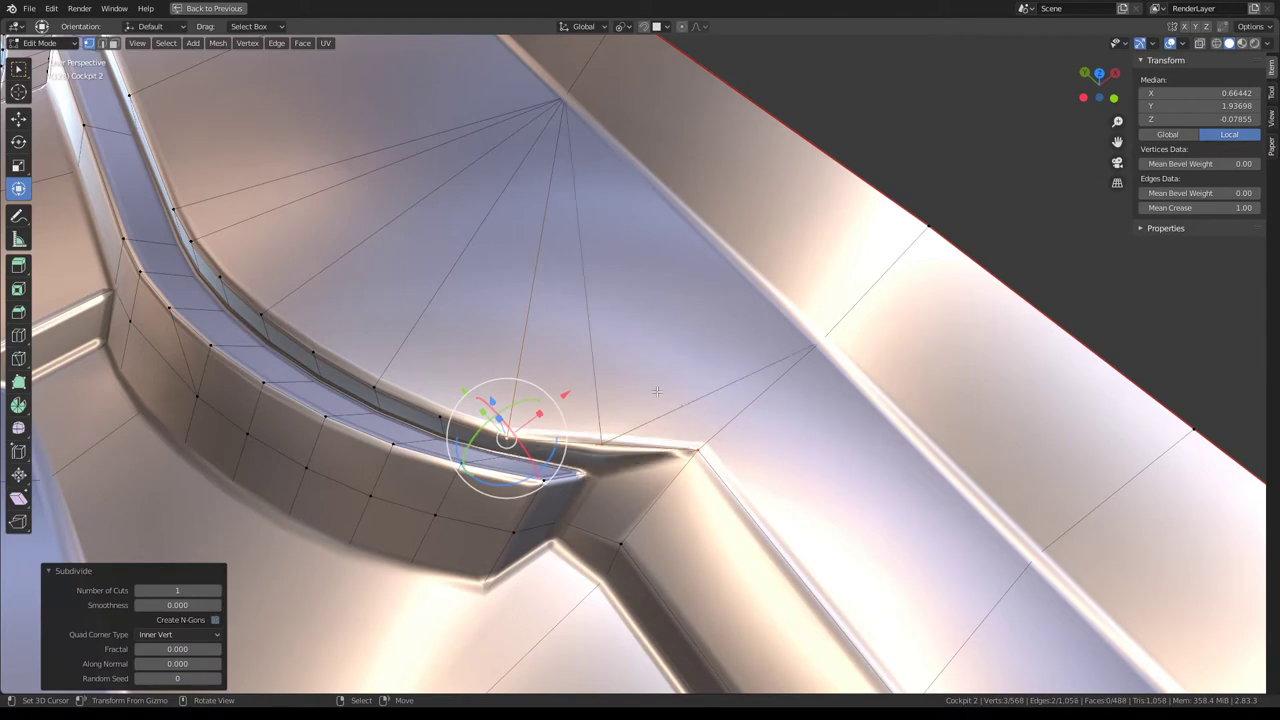
middle_drag(640, 460, 653, 362)
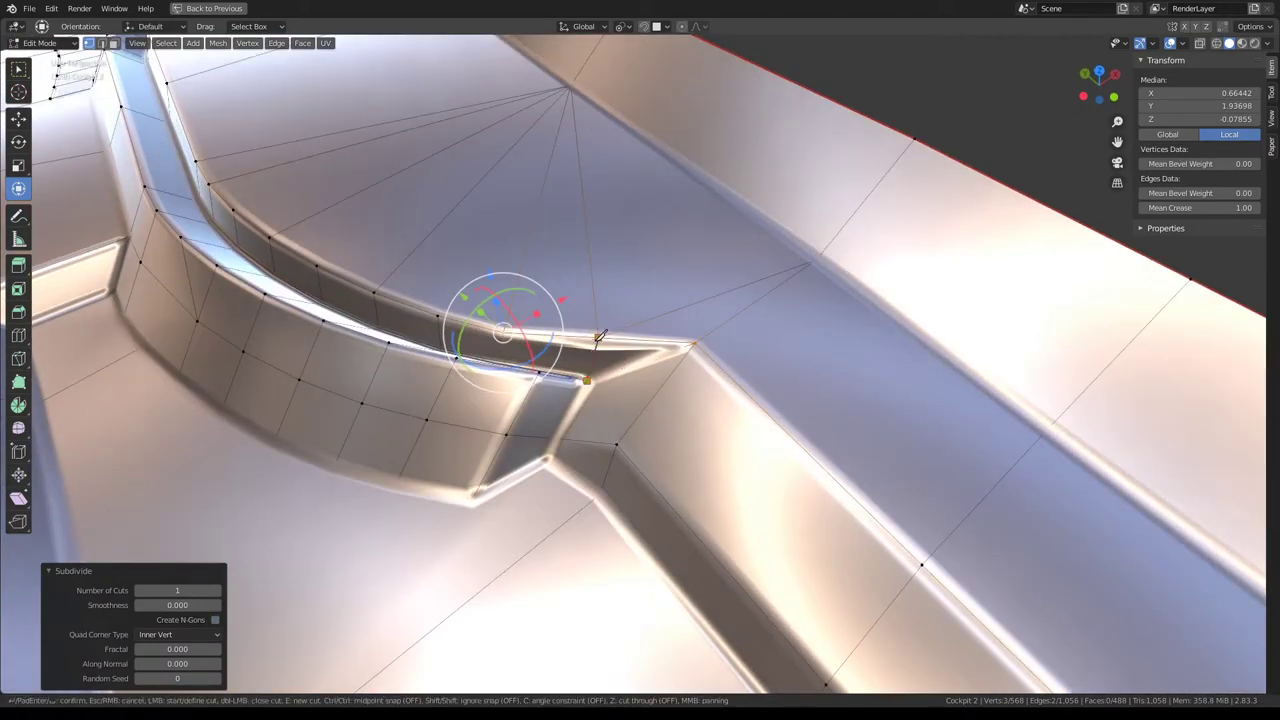
key(Return)
Line up the two junction vertices by scaling them to 0 on X.
middle_drag(601, 332, 681, 362)
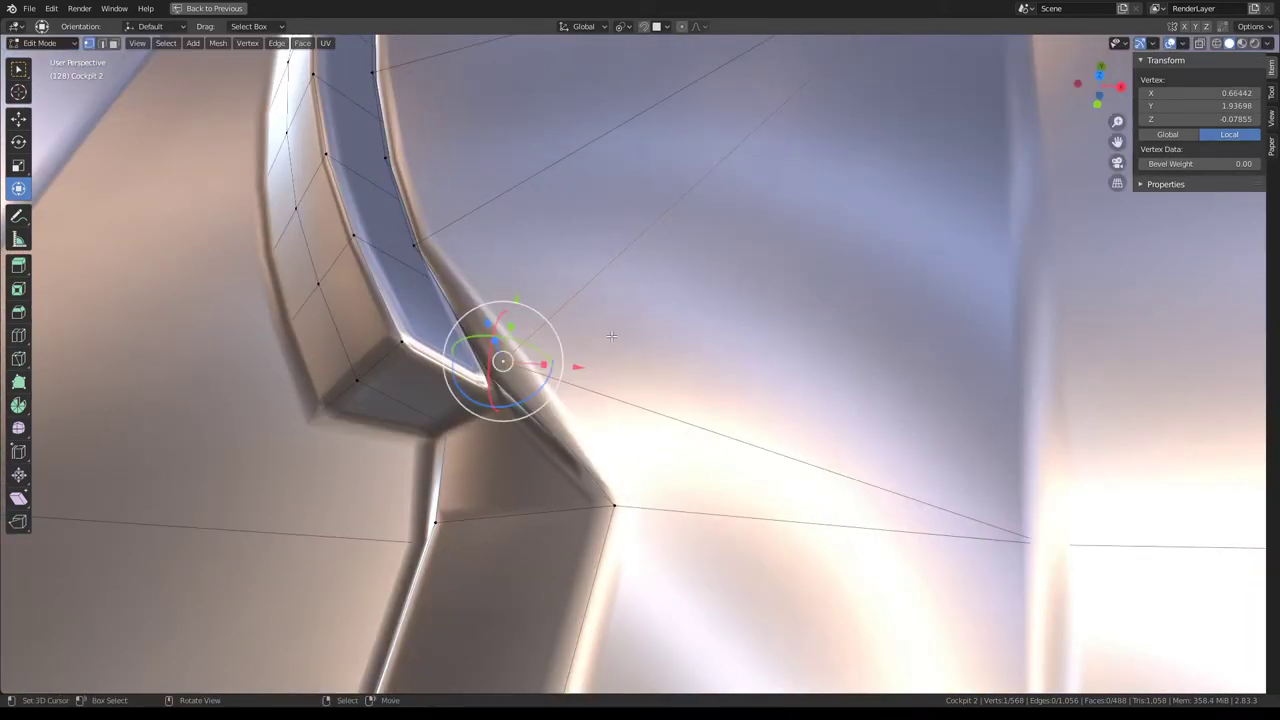
shift+click(498, 410)
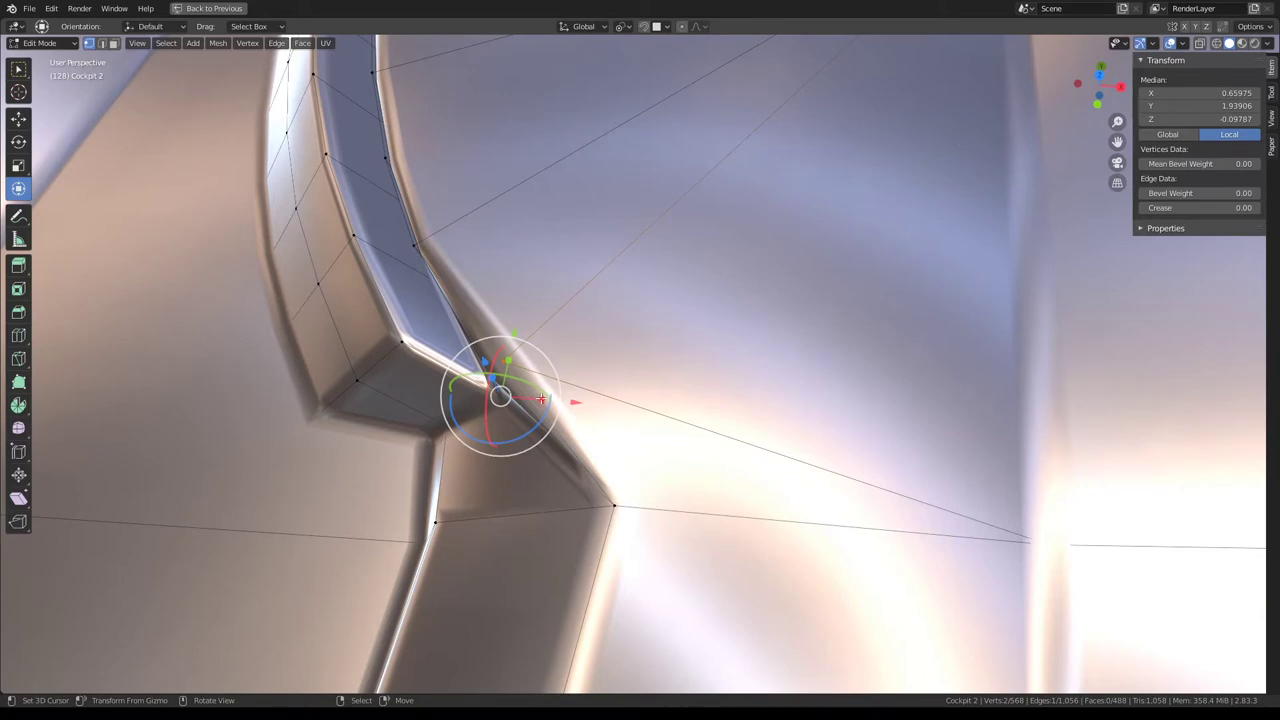
key(s)
key(x)
key(0)
key(Return)
middle_drag(541, 400, 604, 392)
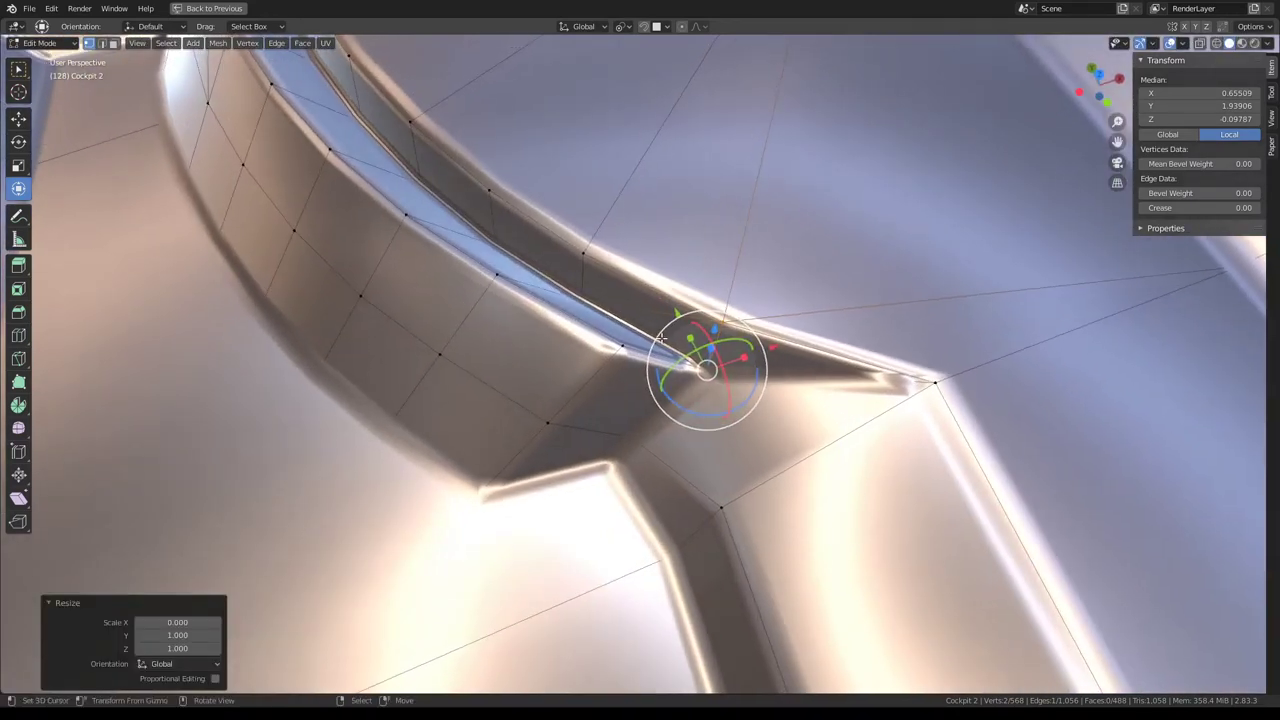
Scale the vertex pair to 0 on Y and check the junction shading.
key(s)
key(y)
key(0)
key(Return)
middle_drag(690, 340, 657, 366)
key(Tab)
mouse_move(731, 274)
middle_down()
mouse_move(607, 430)
mouse_move(754, 443)
mouse_move(699, 329)
mouse_move(746, 352)
mouse_move(637, 369)
mouse_move(658, 358)
mouse_move(664, 326)
mouse_move(716, 342)
middle_up()
key(Tab)
Move a junction vertex along X and inspect the shading from above.
click(703, 322)
key(g)
key(x)
click(741, 352)
key(Tab)
key(Tab)
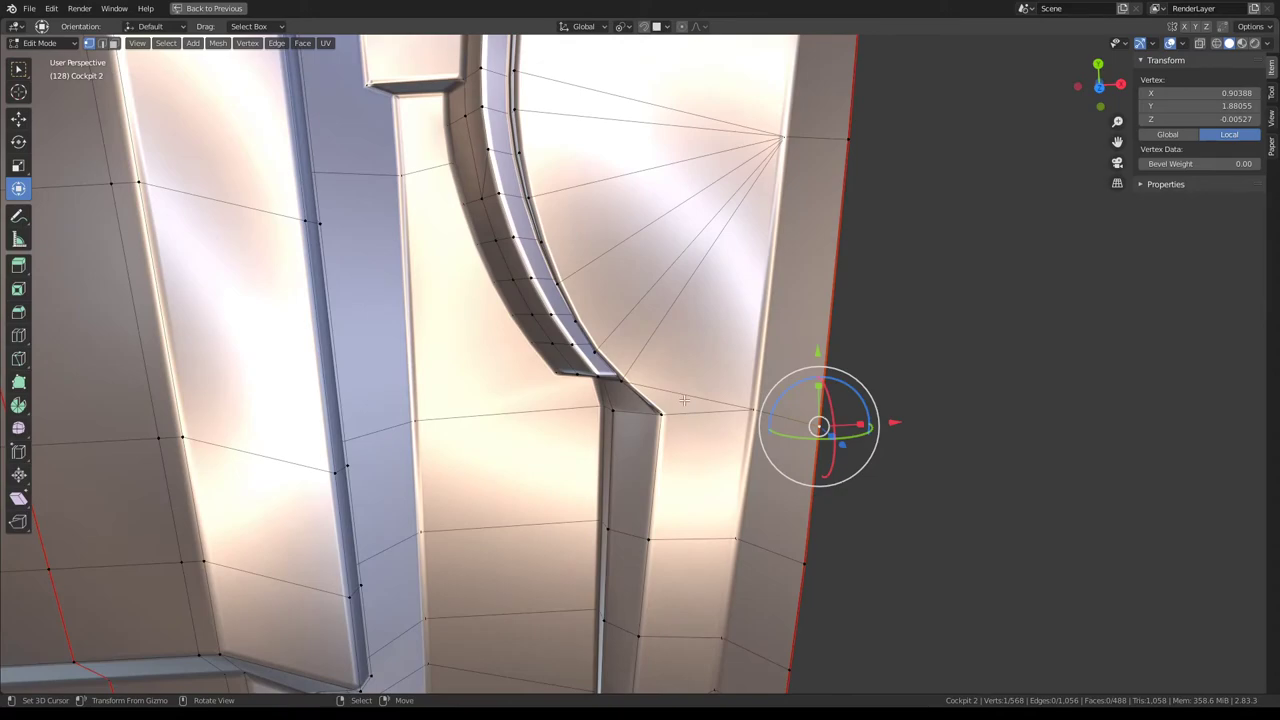
scroll(684, 400, down, 3)
mouse_move(684, 400)
middle_down()
mouse_move(706, 351)
mouse_move(640, 400)
mouse_move(638, 466)
mouse_move(700, 440)
mouse_move(788, 455)
mouse_move(700, 400)
middle_up()
scroll(706, 351, up, 4)
scroll(706, 351, down, 3)
scroll(788, 455, up, 4)
Slide the edge path across the channel strip sideways and check the shading.
ctrl+click(677, 296)
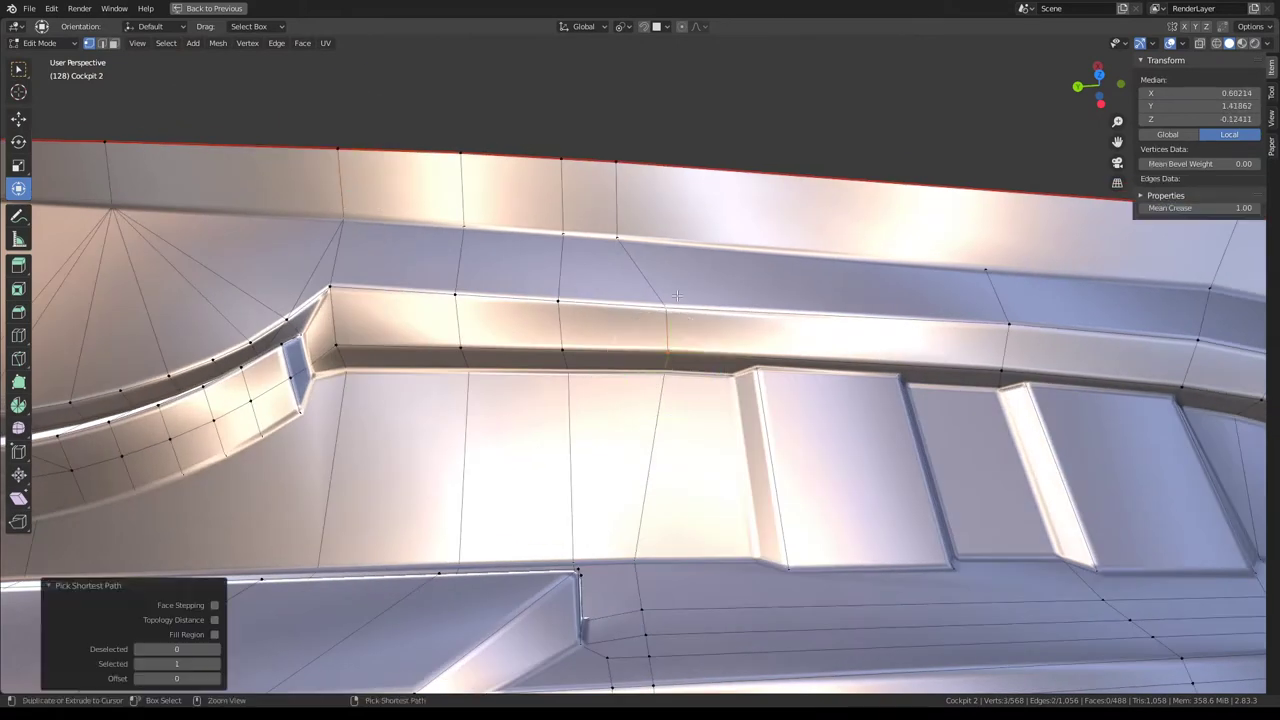
key(g)
key(g)
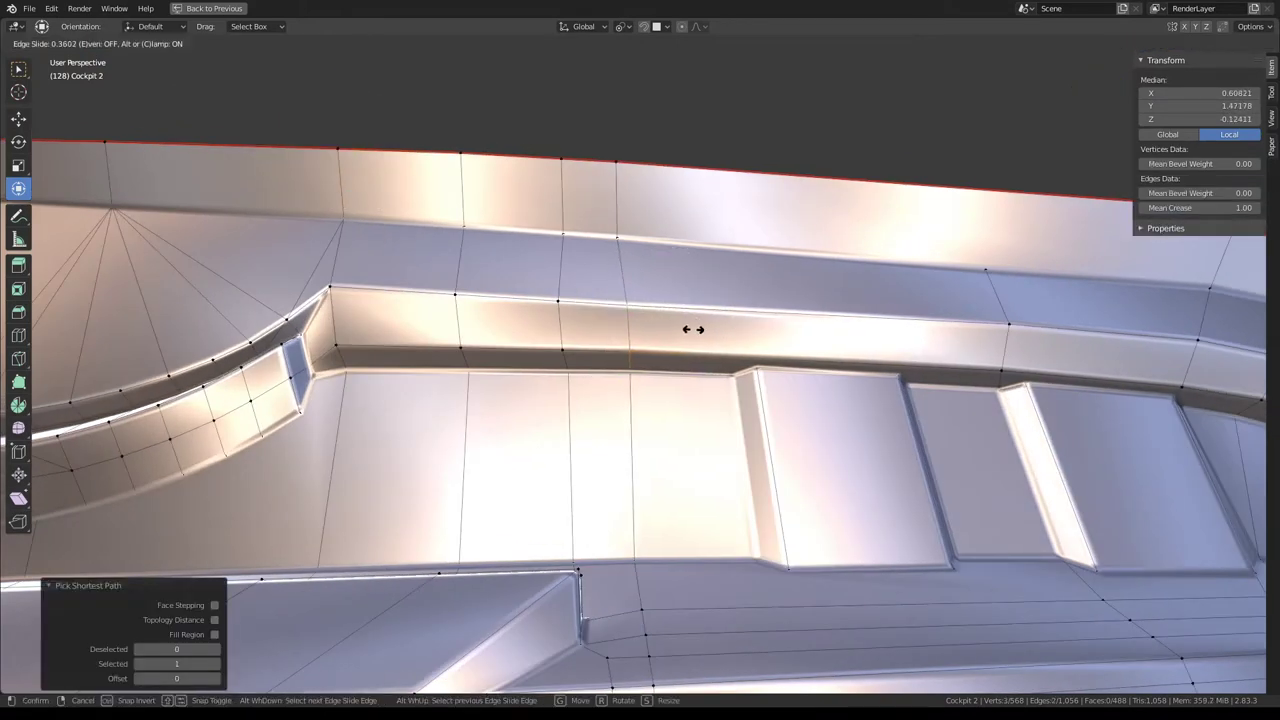
click(684, 327)
key(Tab)
mouse_move(660, 326)
middle_down()
mouse_move(566, 357)
mouse_move(657, 423)
mouse_move(616, 367)
middle_up()
key(Tab)
Knife-cut new edges between the corner vertices at the groove's other junction.
click(453, 296)
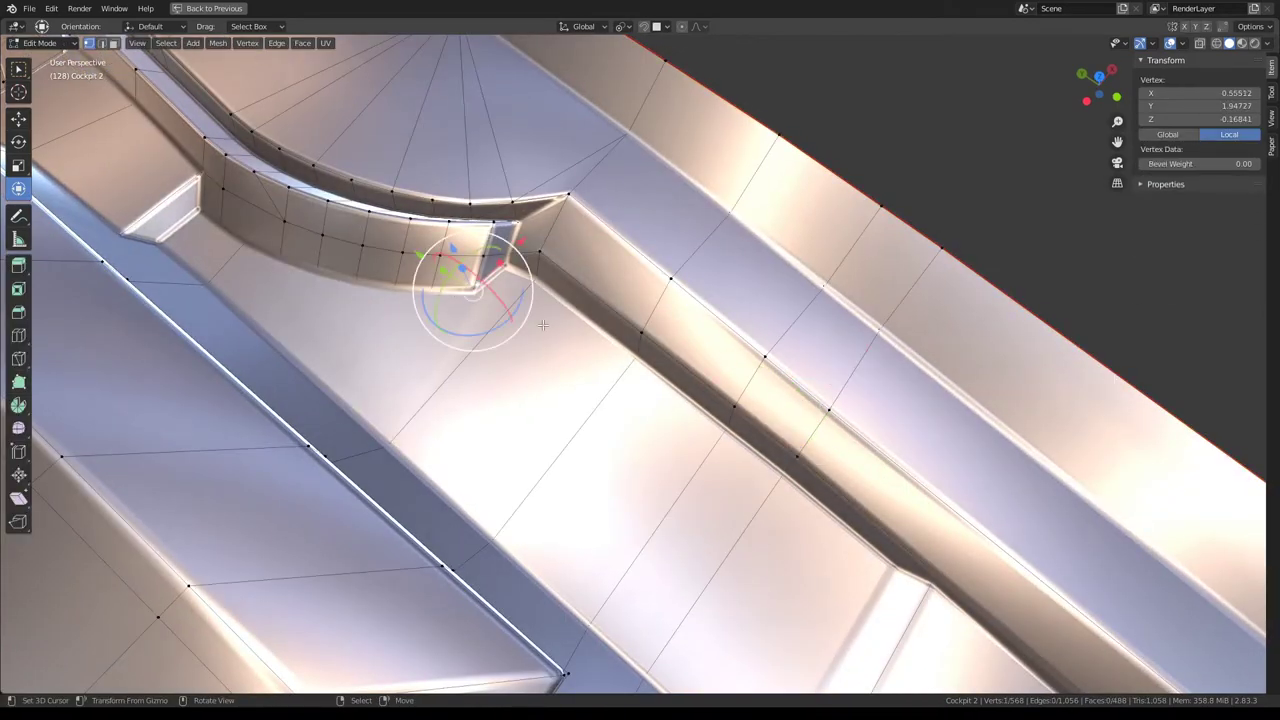
mouse_move(368, 213)
middle_down()
mouse_move(511, 337)
mouse_move(596, 353)
middle_up()
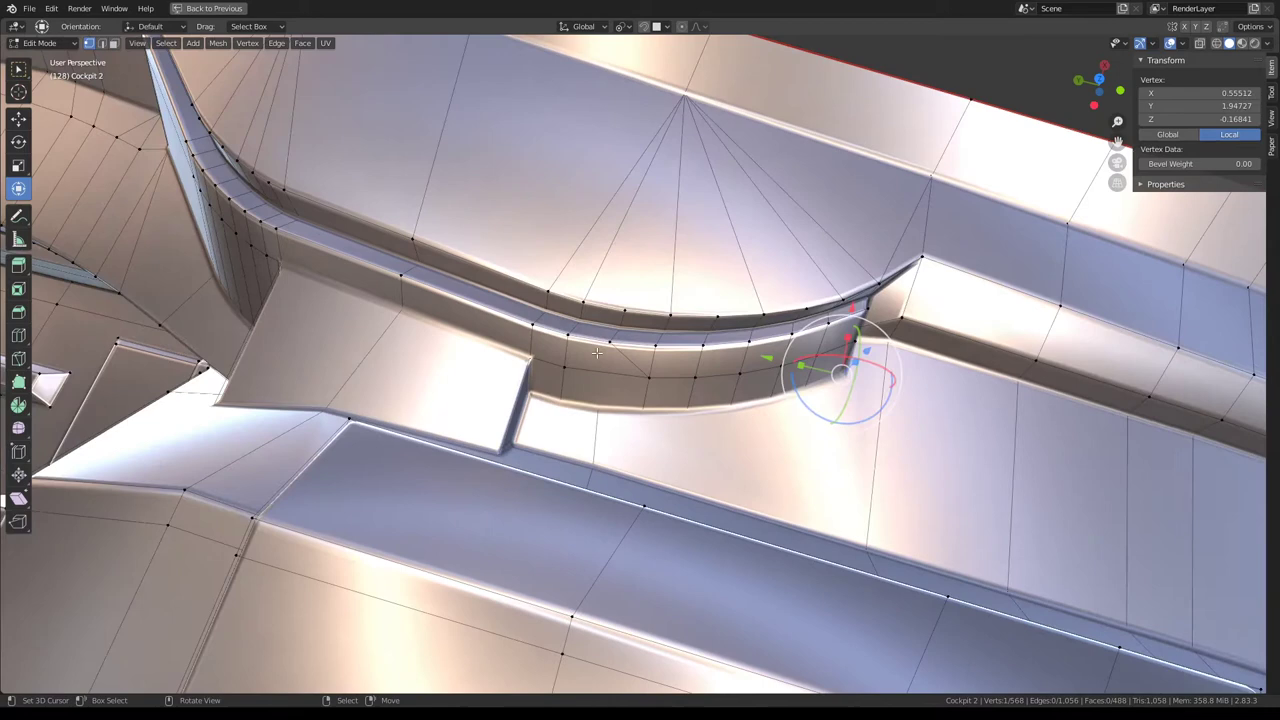
click(564, 412)
mouse_move(564, 412)
middle_down()
mouse_move(655, 418)
mouse_move(750, 450)
mouse_move(748, 437)
middle_up()
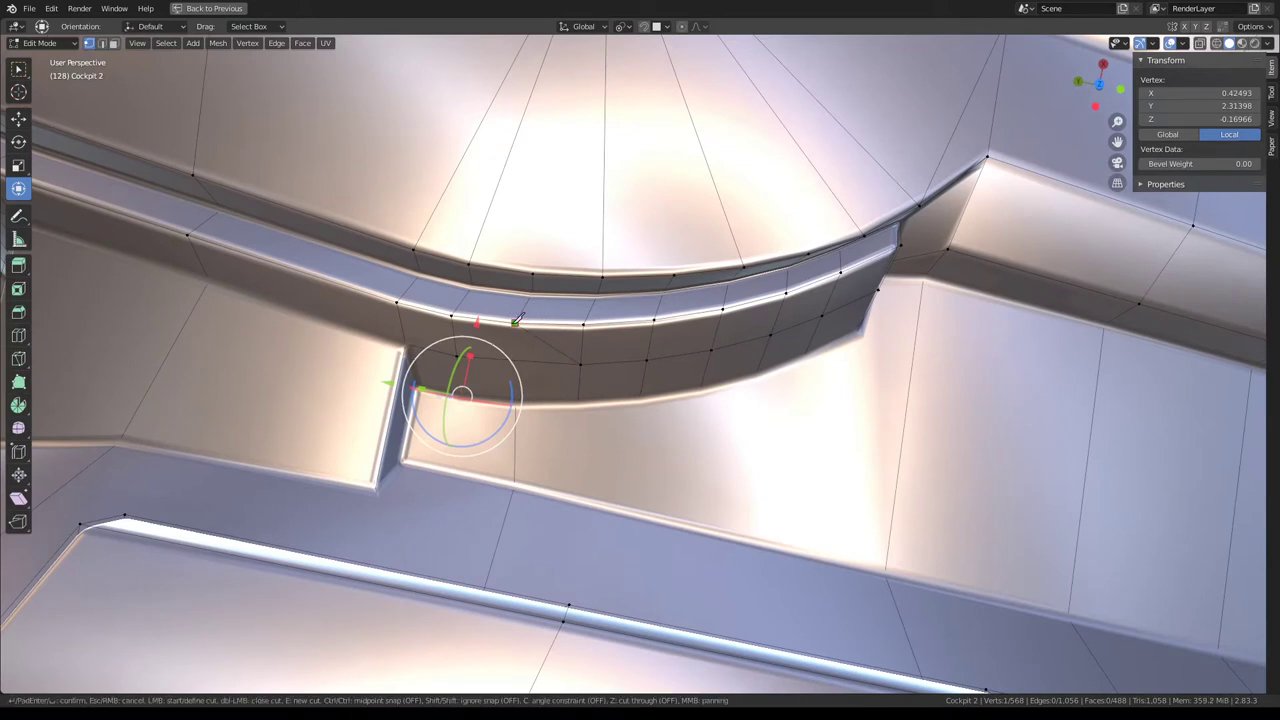
key(Return)
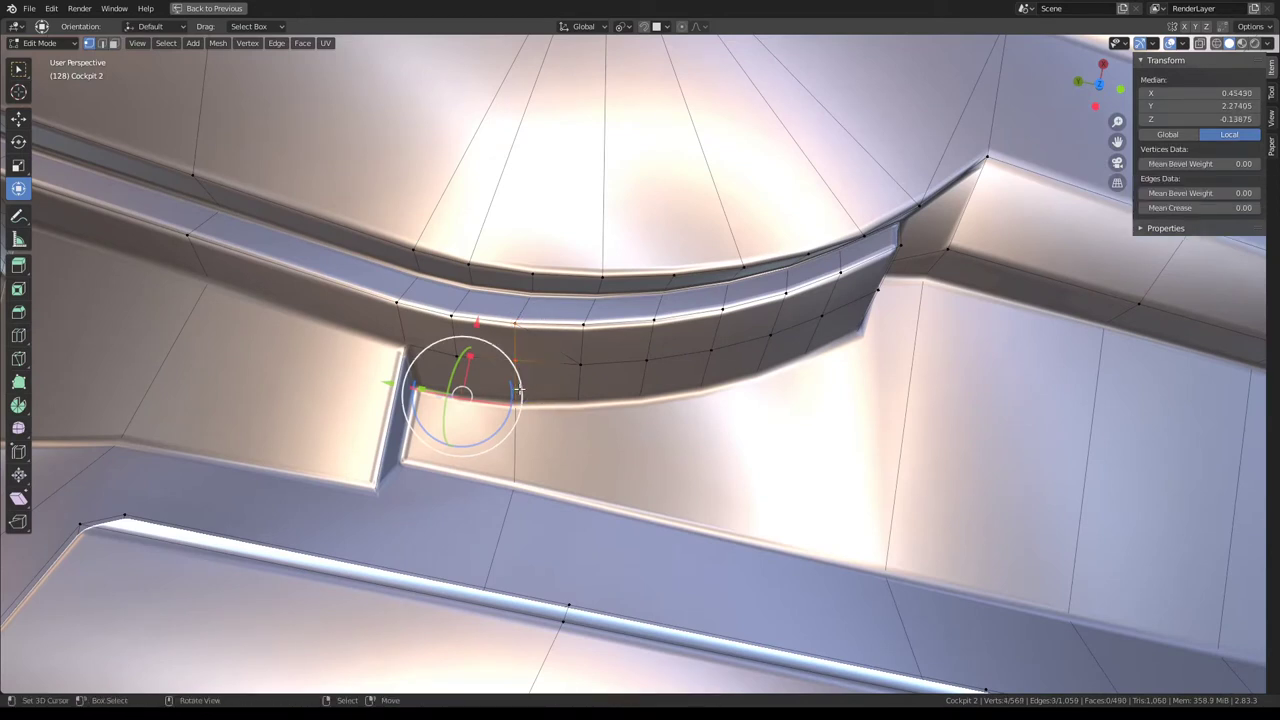
middle_drag(524, 385, 685, 355)
key(Tab)
key(Tab)
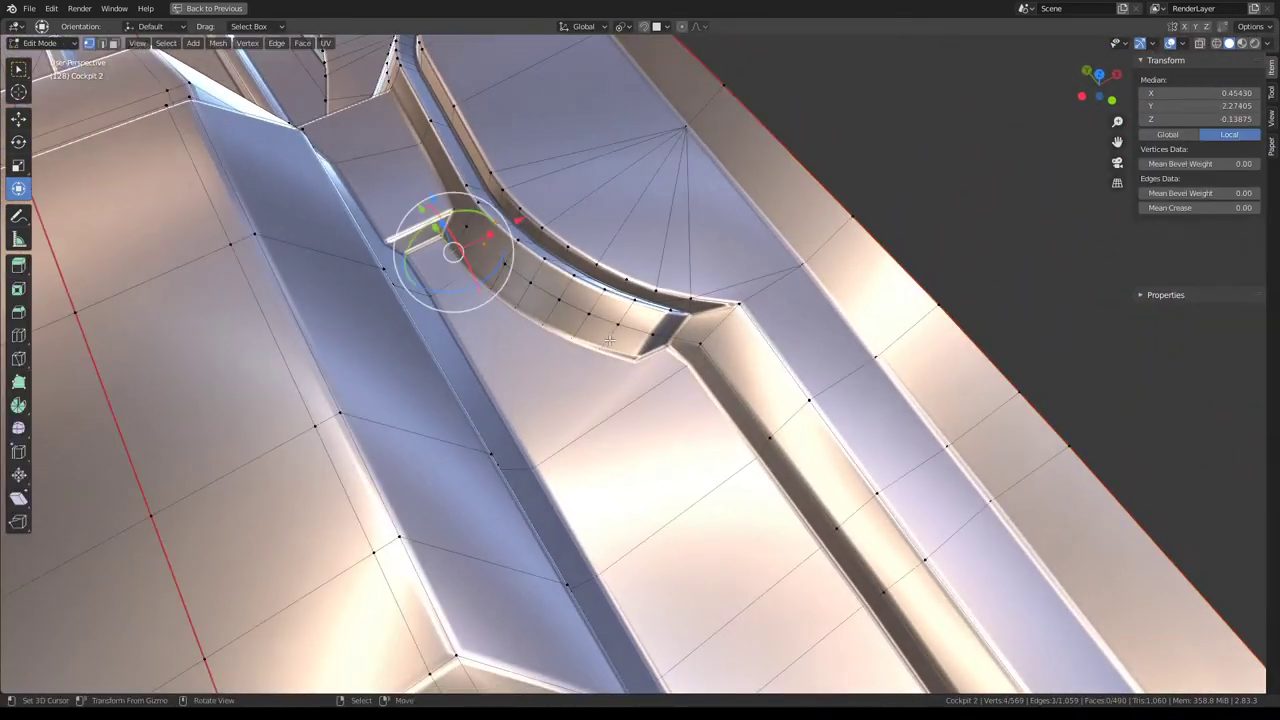
Subdivide the edge ring across the left sloped ramp.
click(622, 361)
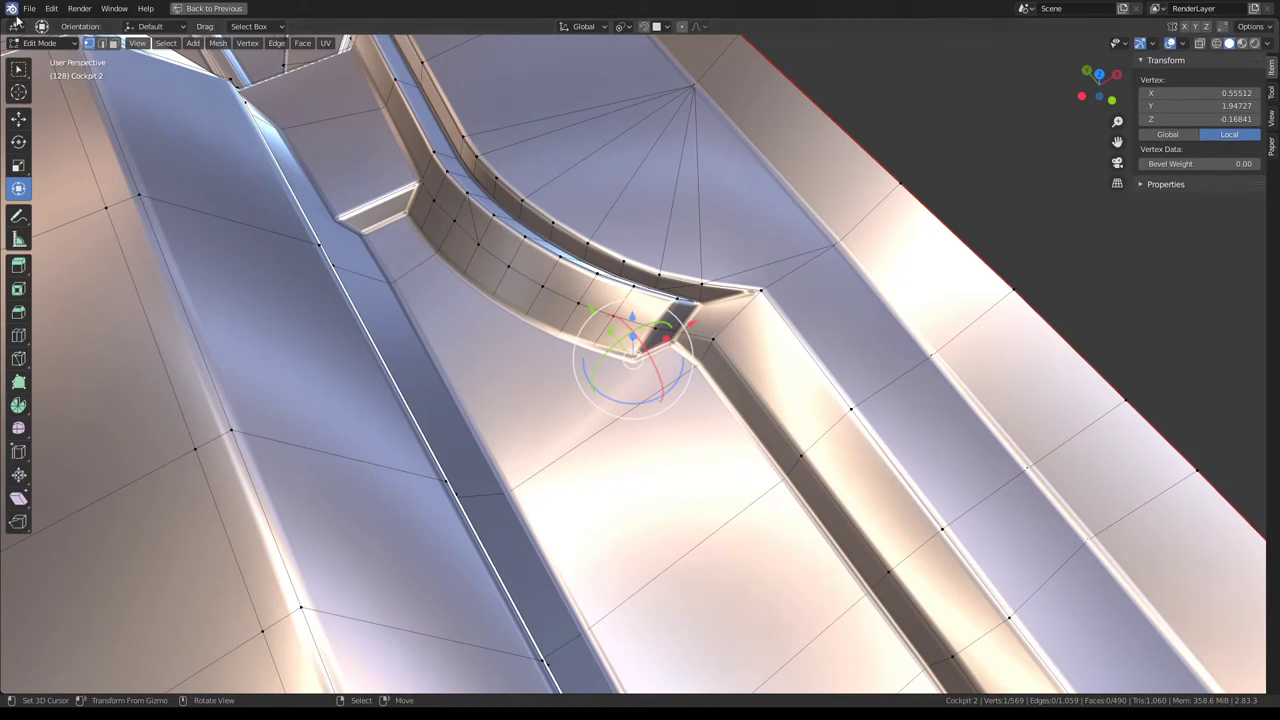
key(2)
ctrl+alt+click(428, 375)
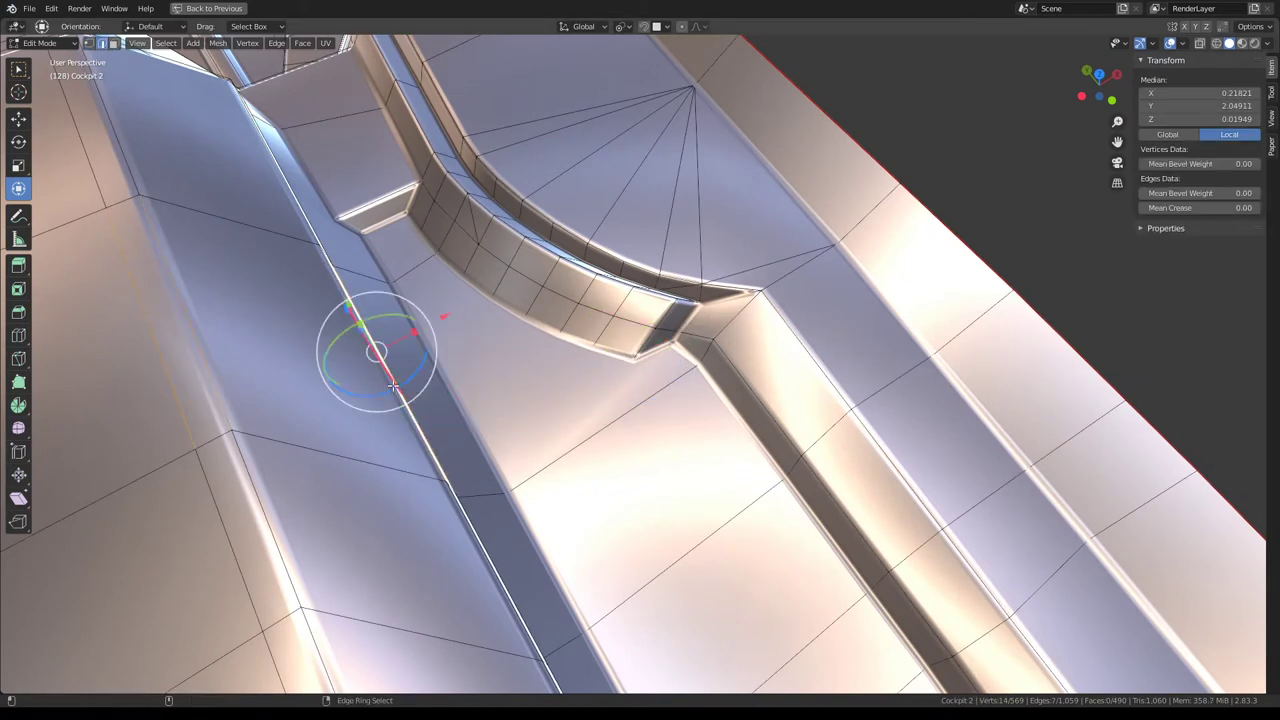
click(391, 356)
ctrl+alt+click(204, 358)
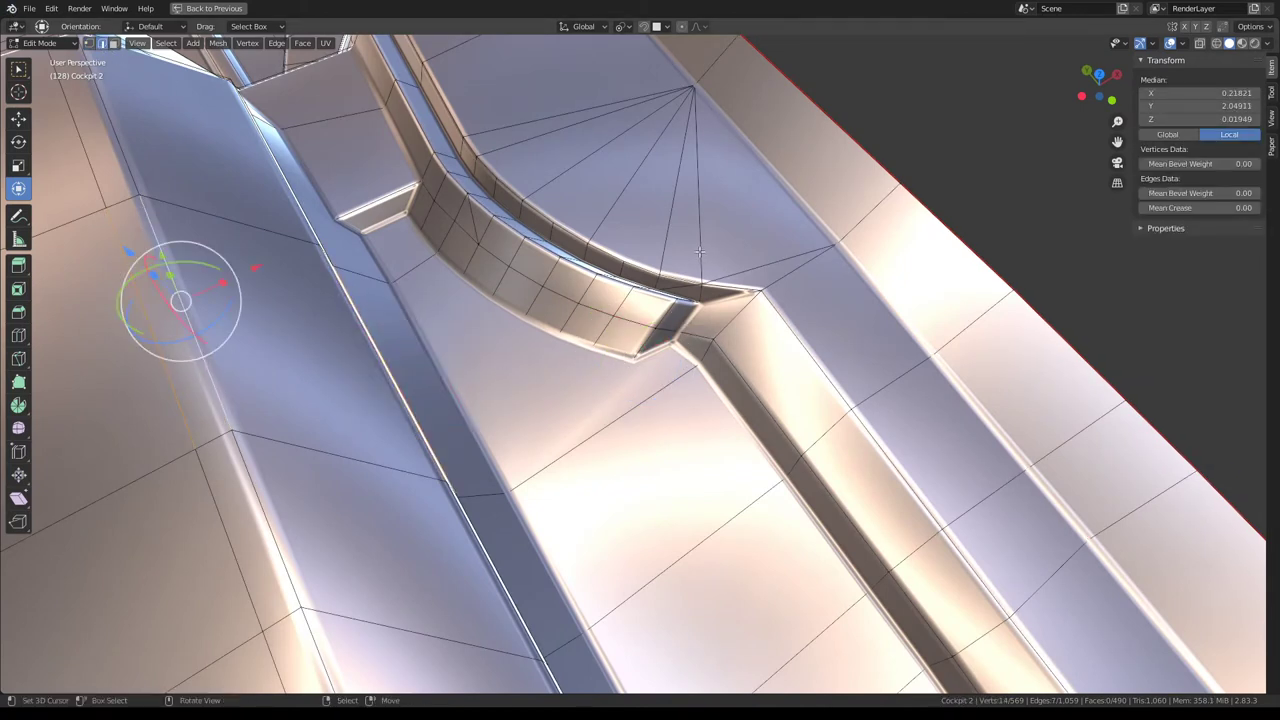
right_click(698, 251)
click(698, 251)
Slide the new edge loop along the ramp to a factor of -0.692.
alt+click(291, 349)
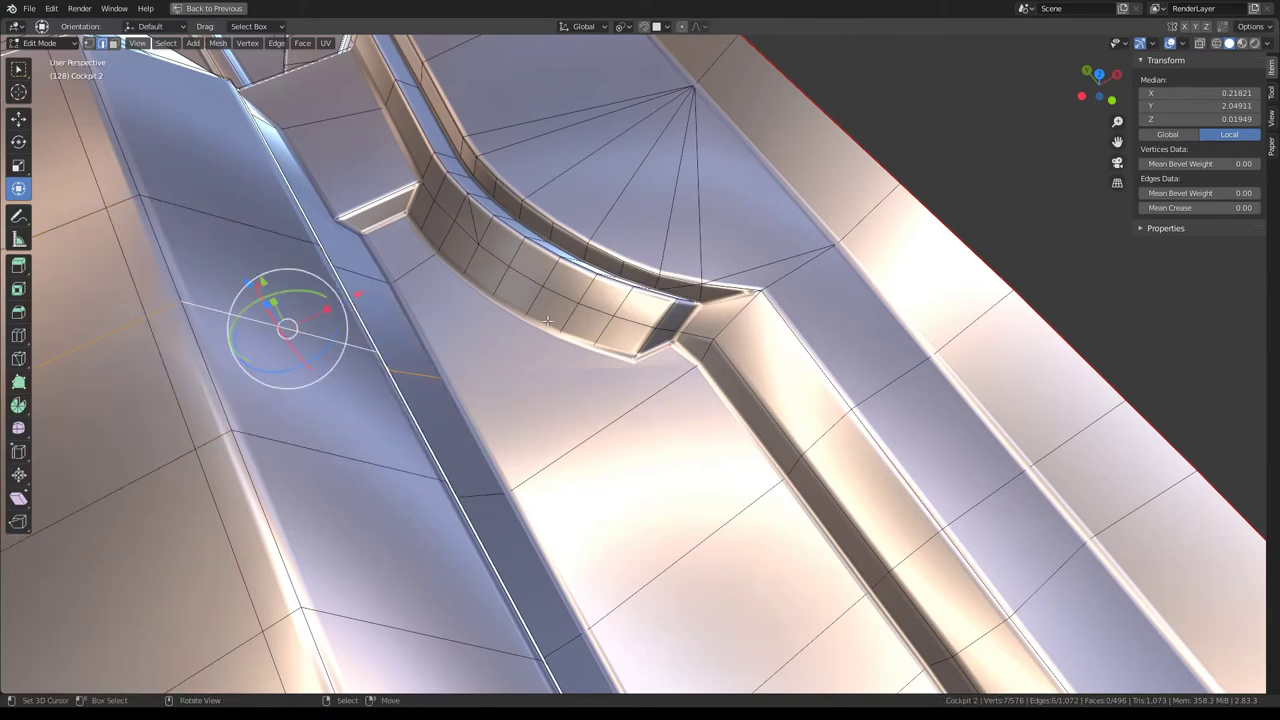
key(g)
key(g)
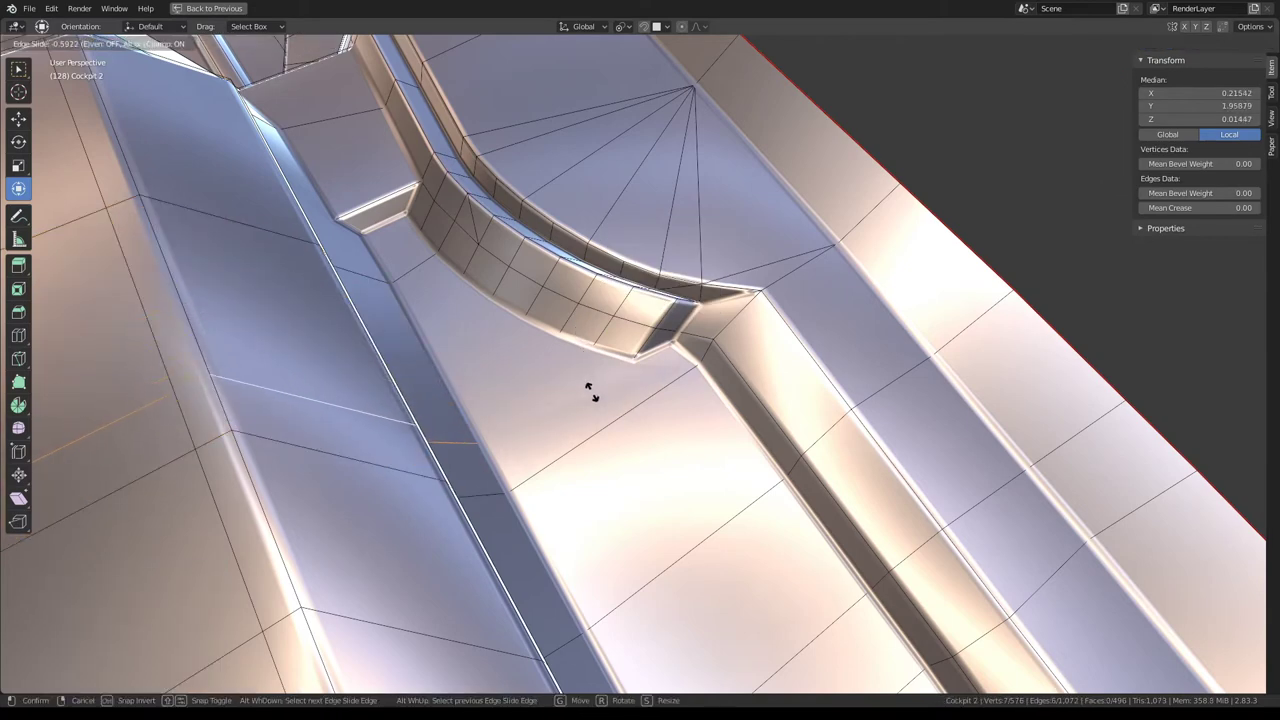
click(590, 403)
mouse_move(590, 403)
middle_down()
mouse_move(608, 352)
mouse_move(640, 380)
mouse_move(660, 376)
mouse_move(600, 352)
mouse_move(606, 305)
middle_up()
key(Tab)
key(Tab)
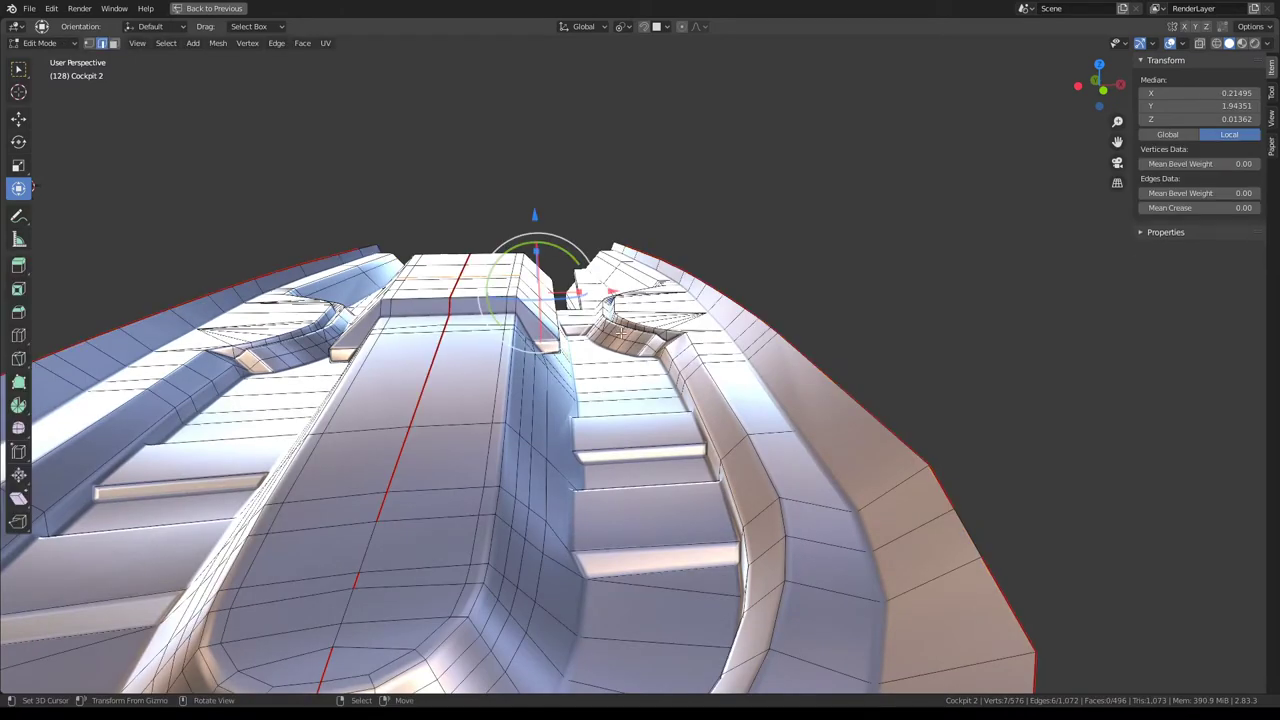
Merge the four faces beside the step into a single face.
middle_drag(614, 320, 591, 372)
scroll(598, 369, up, 3)
scroll(598, 369, up, 2)
scroll(591, 372, up, 2)
click(486, 371)
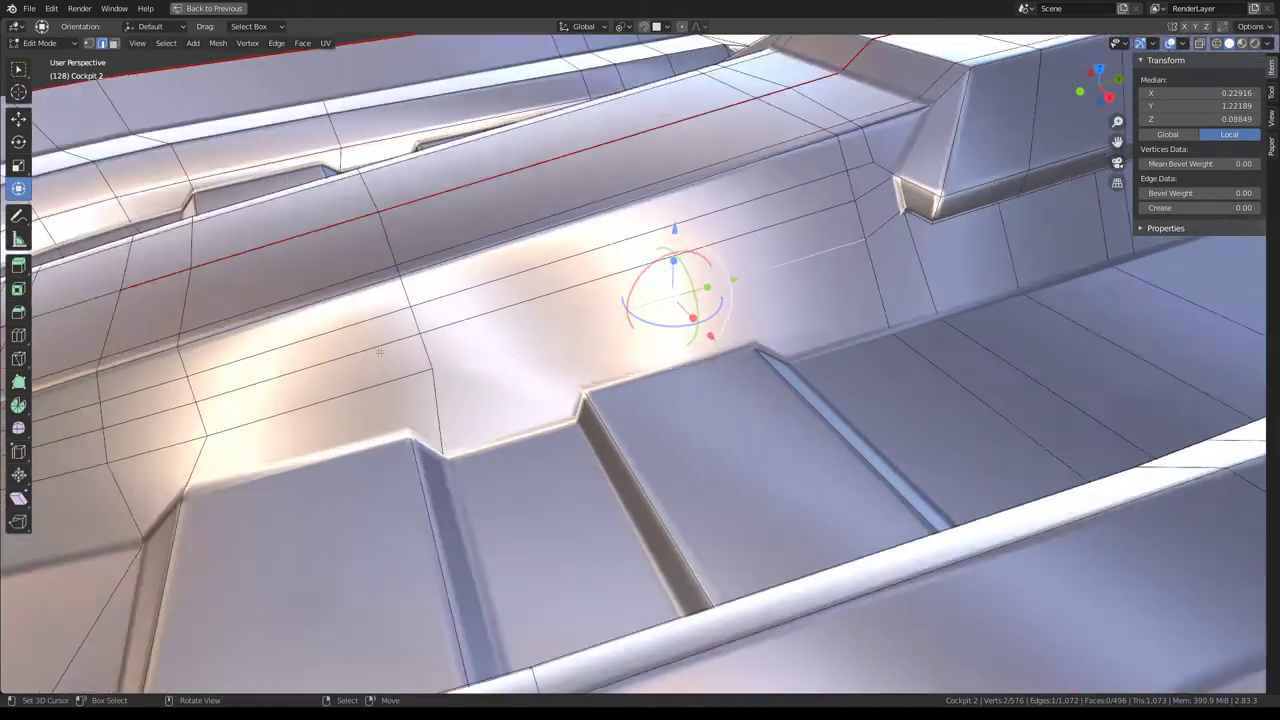
middle_drag(486, 371, 285, 100)
click(113, 44)
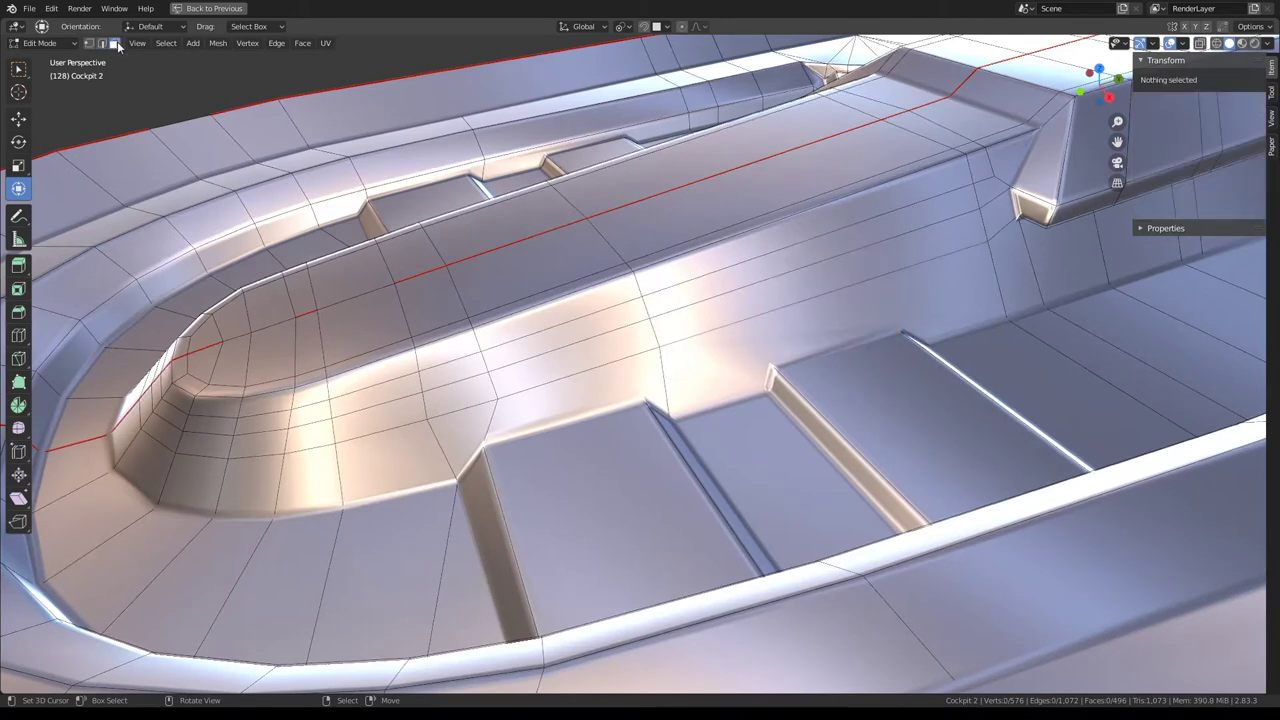
click(432, 450)
ctrl+click(950, 289)
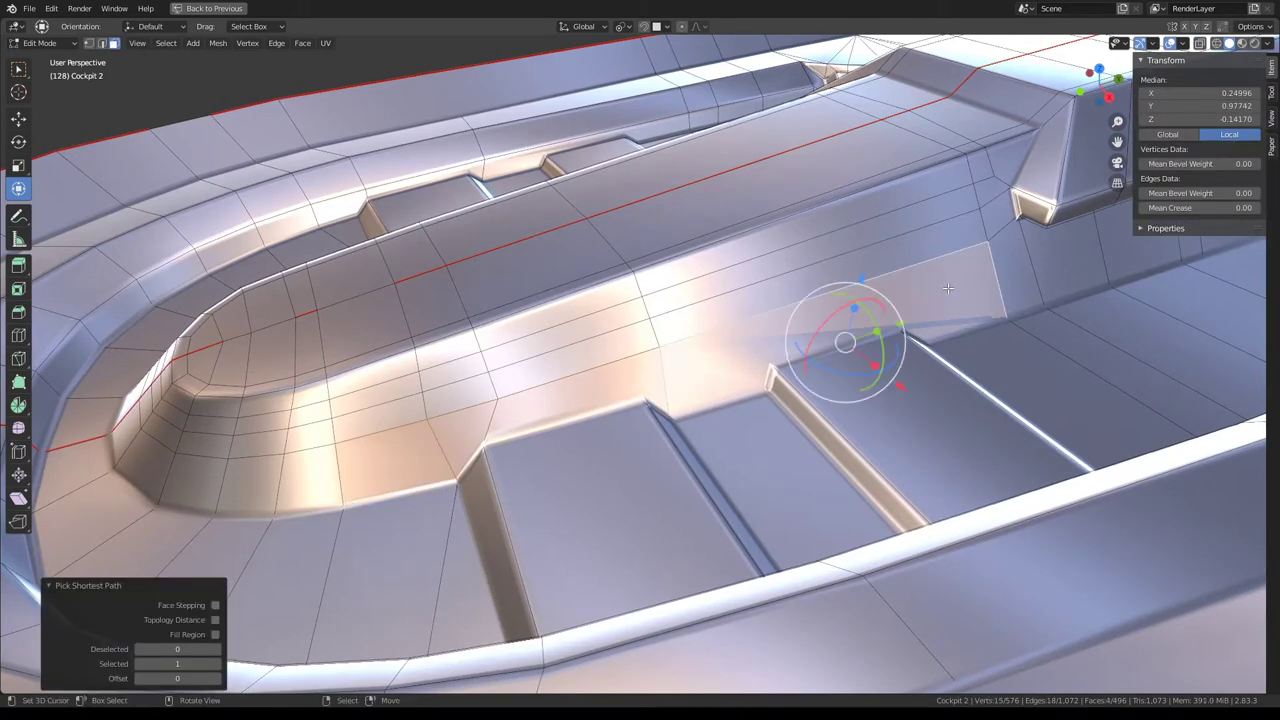
key(ctrl+x)
mouse_move(948, 289)
middle_down()
mouse_move(846, 359)
mouse_move(880, 340)
middle_up()
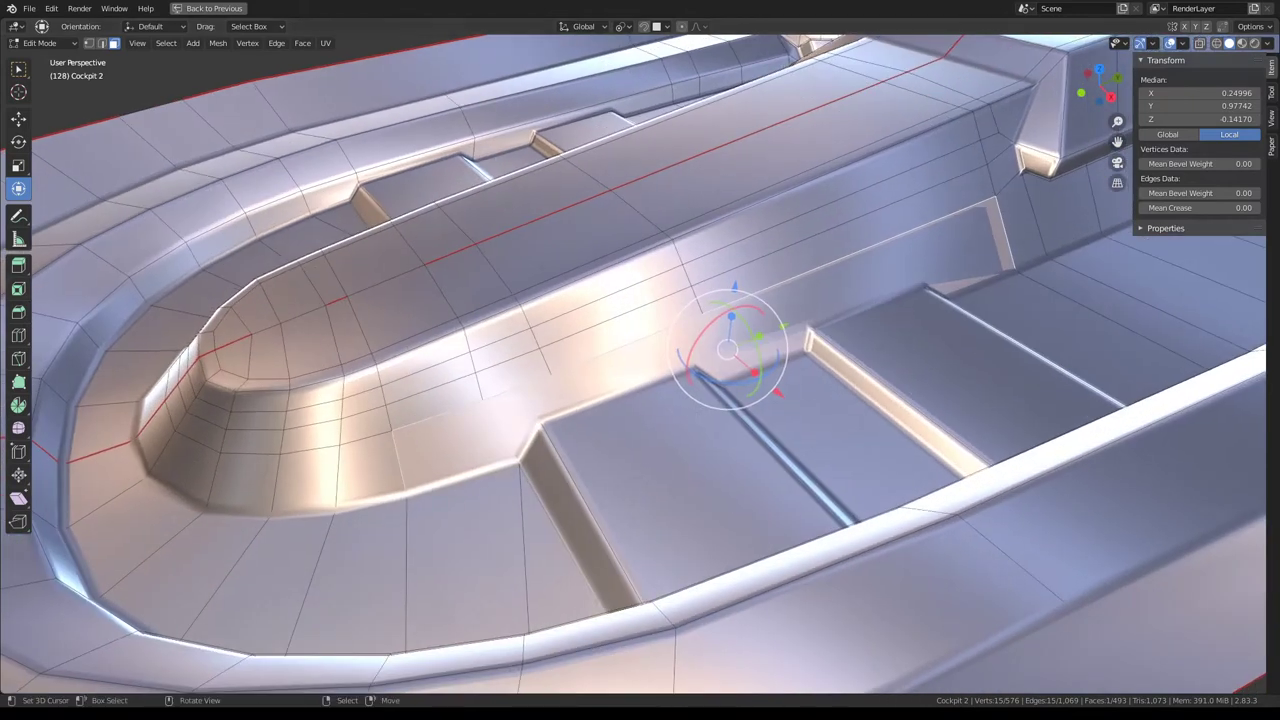
Subdivide the edge ring around the rounded curve.
click(104, 43)
ctrl+alt+click(250, 465)
right_click(545, 400)
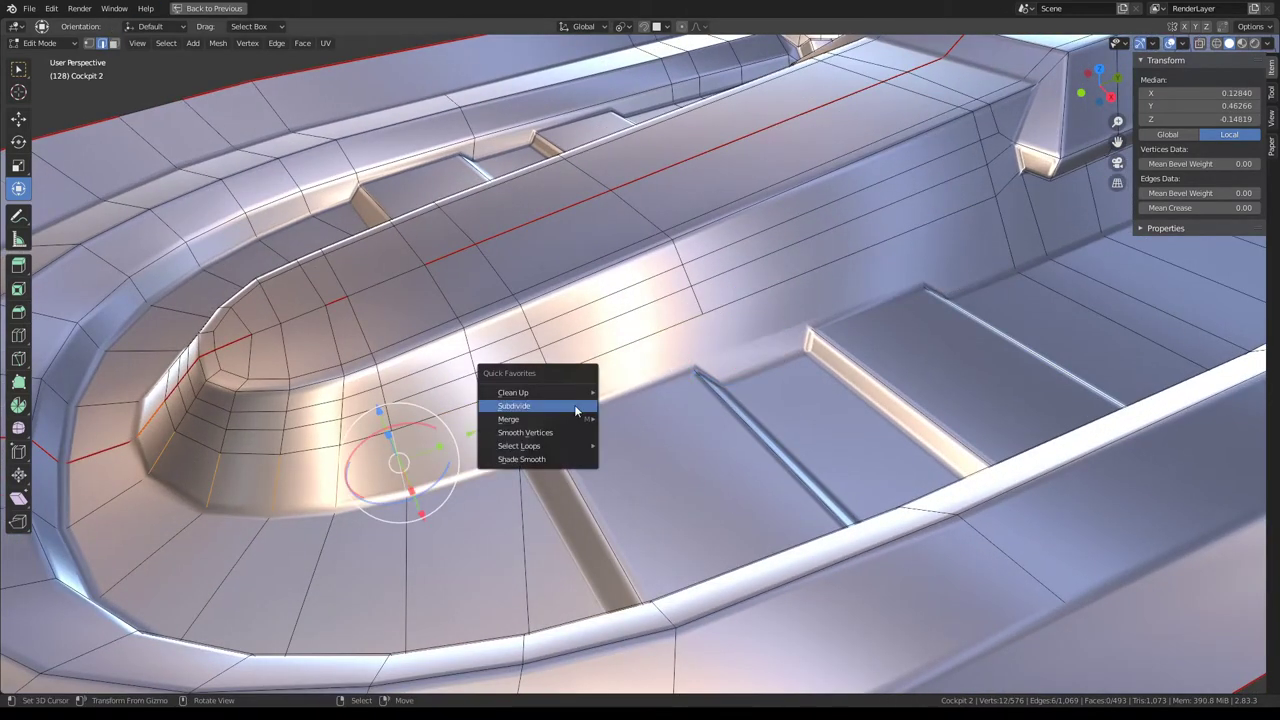
click(549, 416)
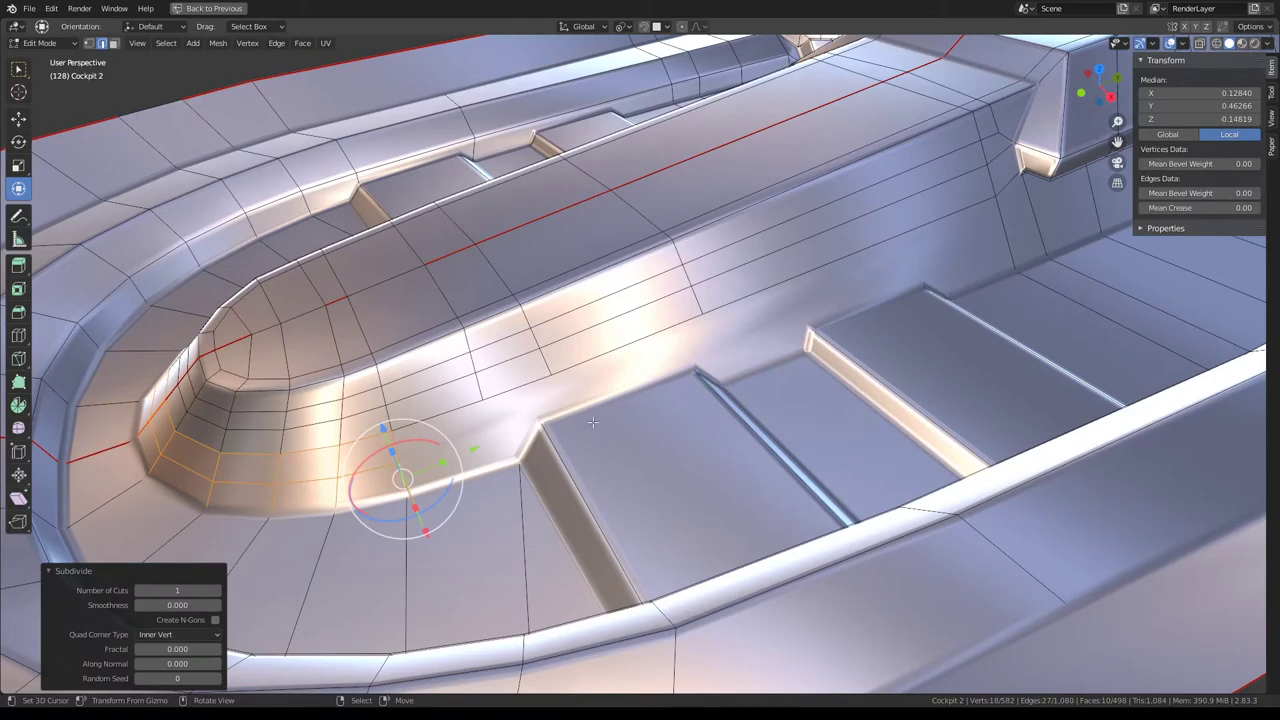
Knife two cuts between the groove corners near the step corner.
click(490, 483)
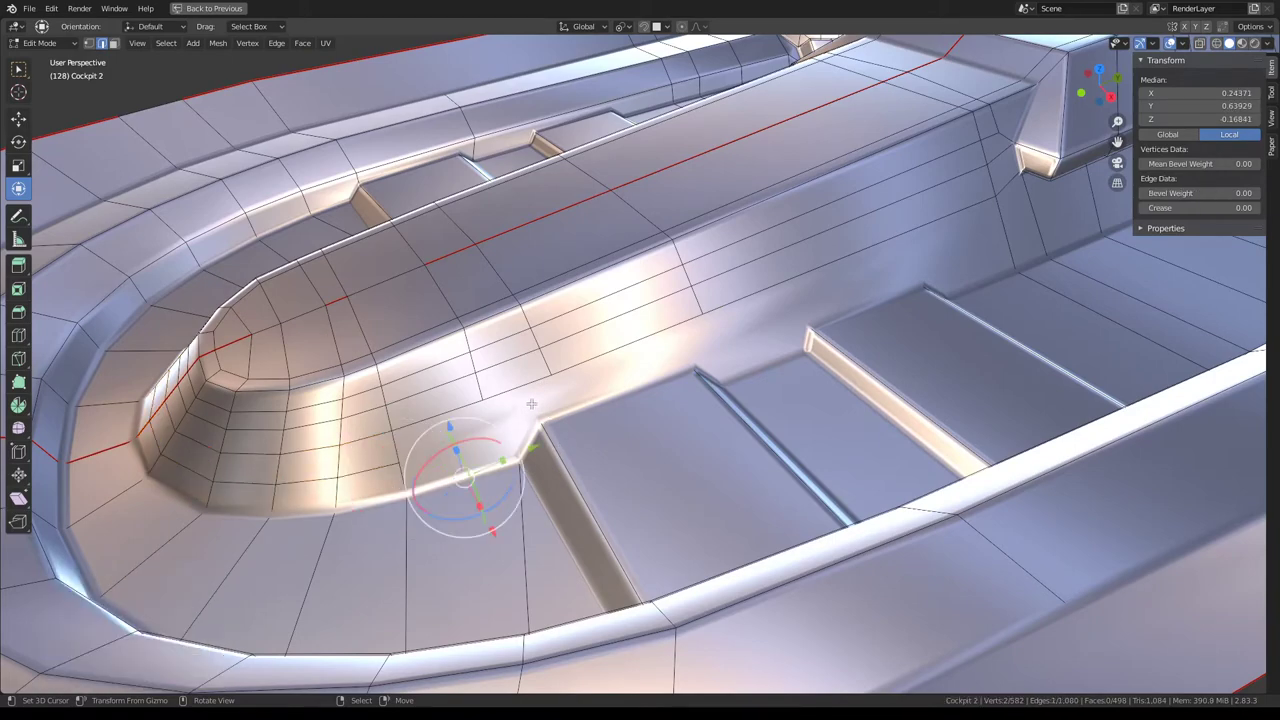
mouse_move(490, 483)
middle_down()
mouse_move(636, 381)
mouse_move(603, 385)
middle_up()
scroll(603, 385, up, 3)
scroll(603, 385, up, 2)
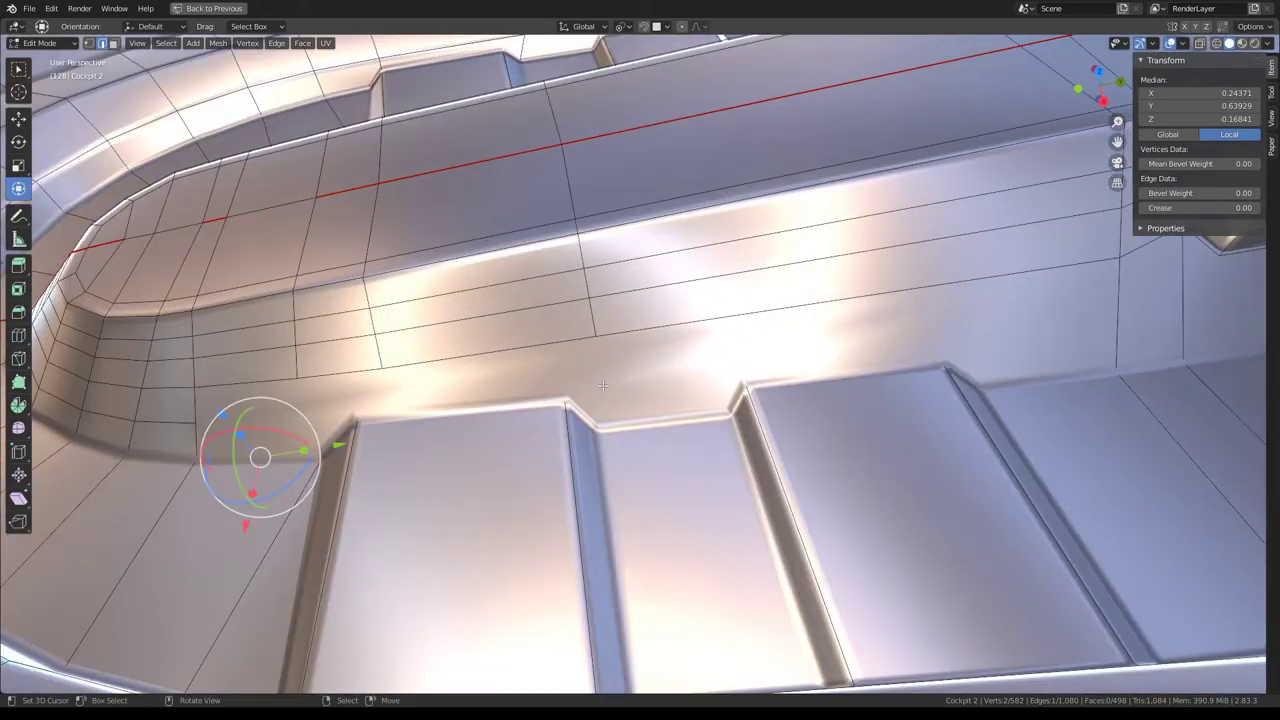
key(k)
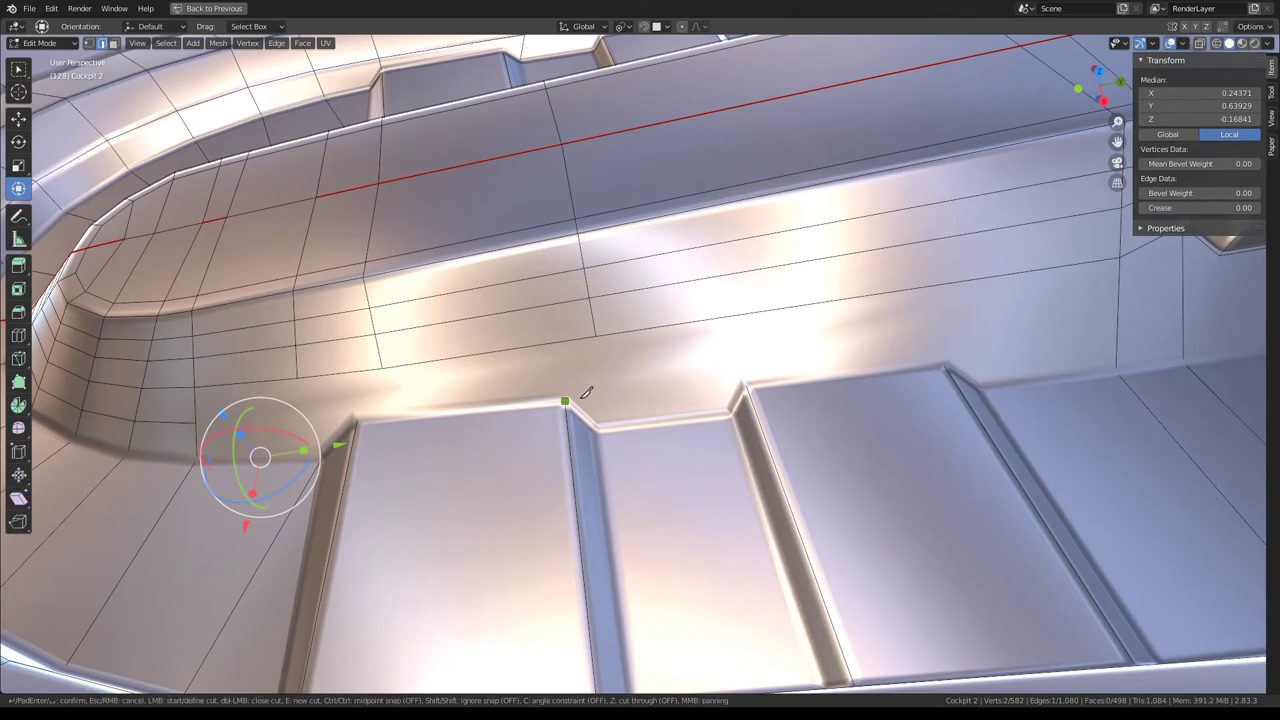
click(565, 401)
click(745, 385)
key(Return)
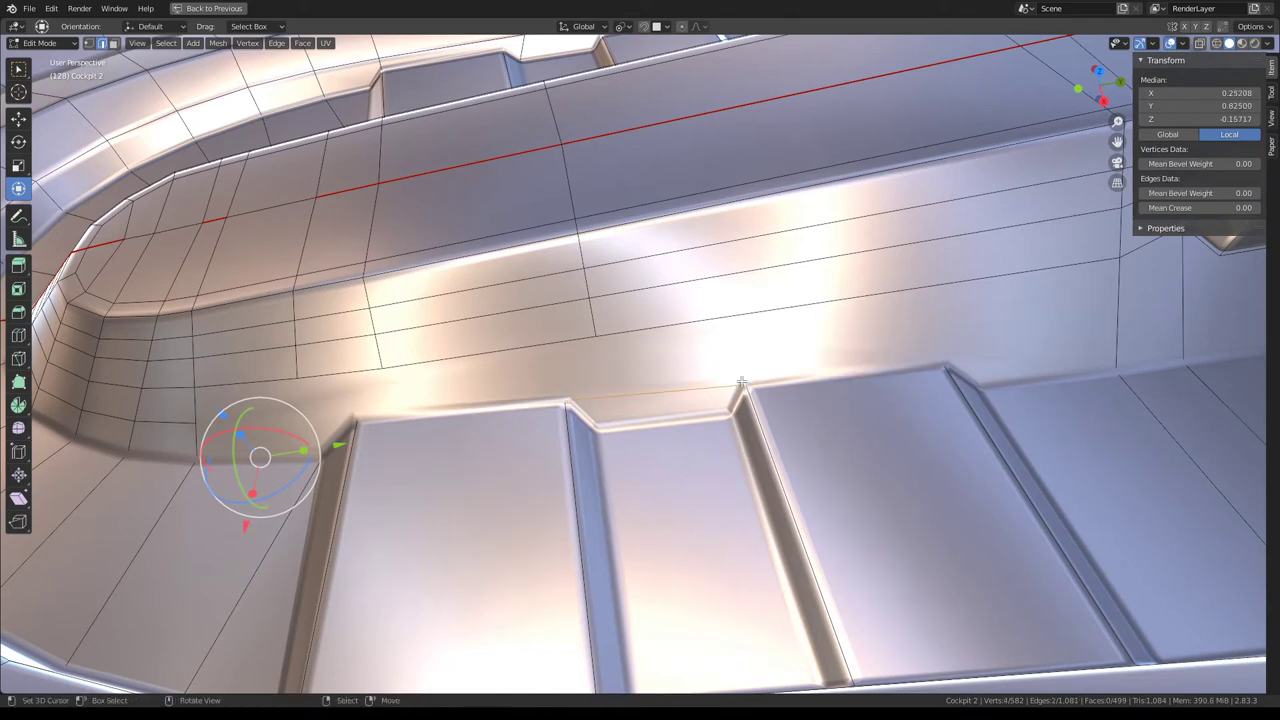
key(k)
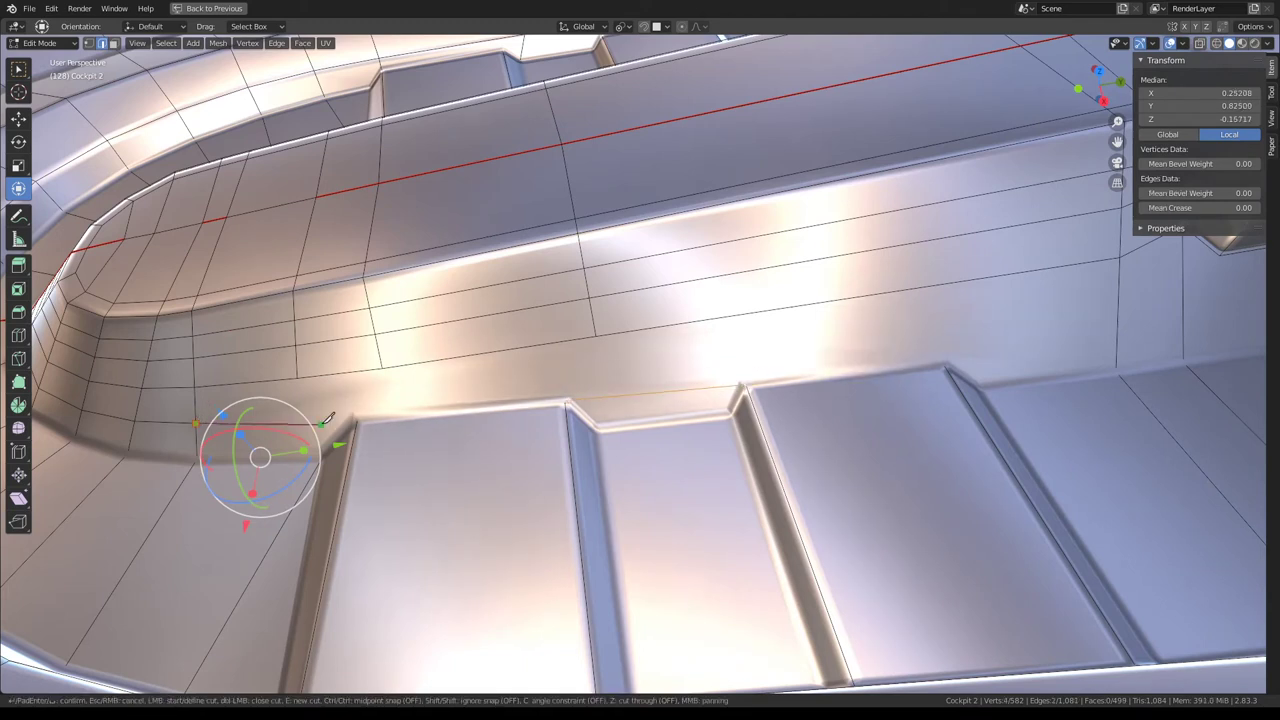
click(357, 420)
click(452, 327)
key(Return)
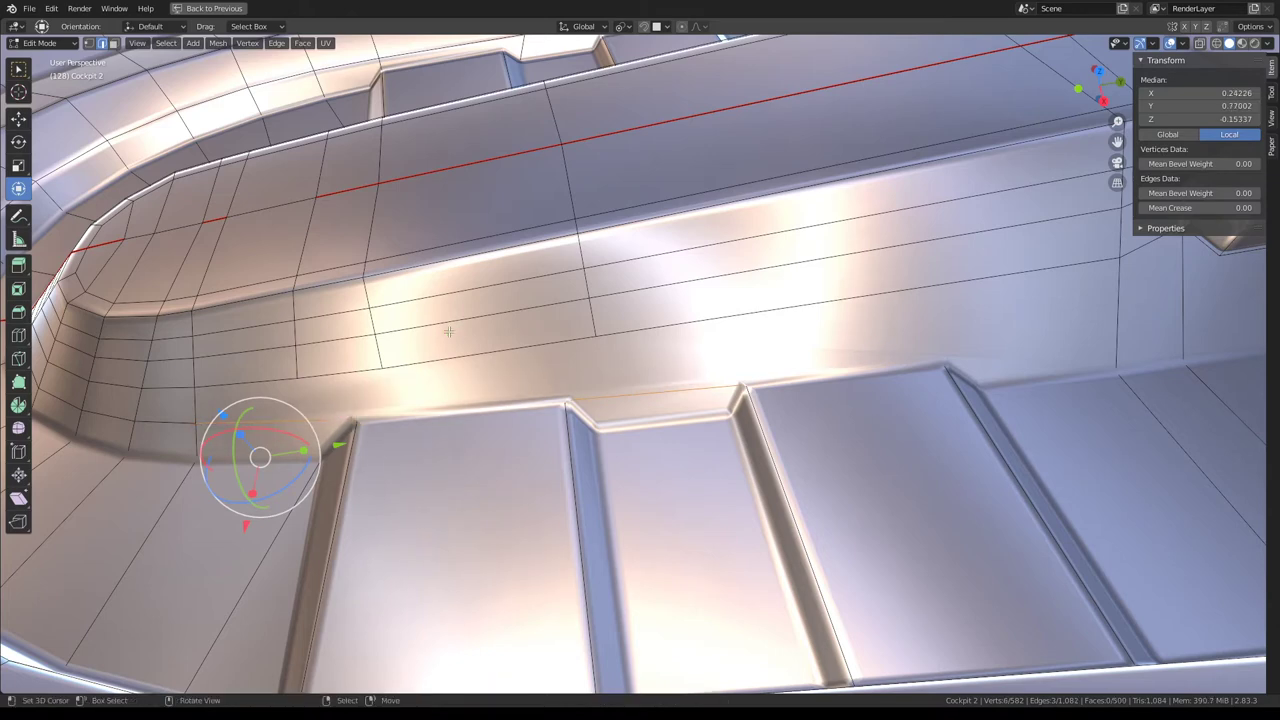
Subdivide the curved corner edges and slide the new vertex to the panel ridge.
middle_drag(452, 327, 535, 379)
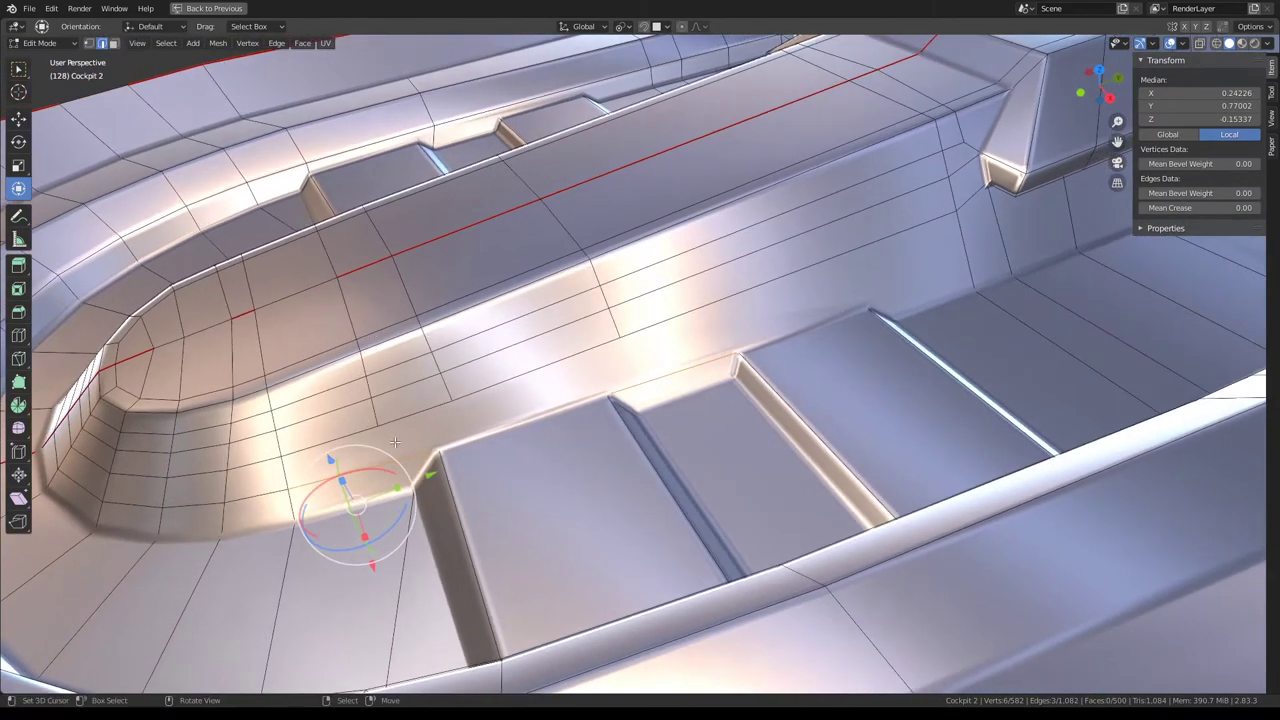
mouse_move(395, 442)
middle_down()
mouse_move(566, 458)
mouse_move(719, 428)
mouse_move(573, 388)
middle_up()
key(q)
click(719, 428)
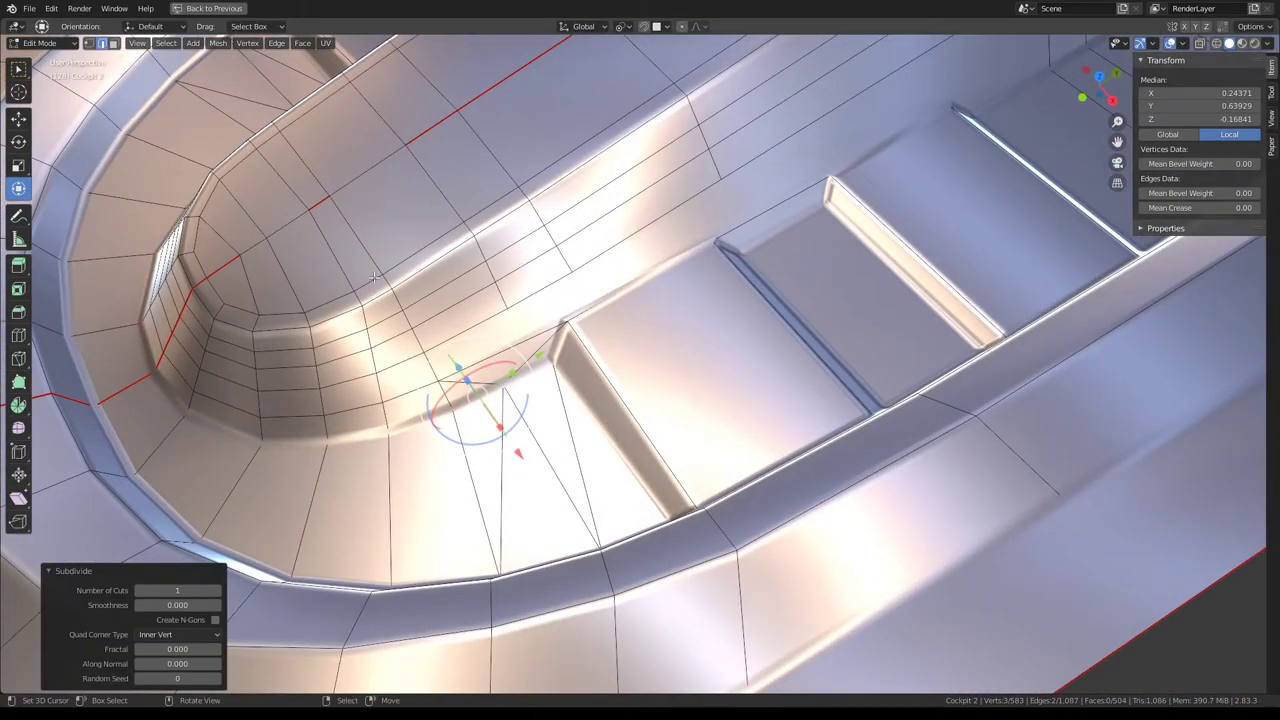
click(95, 45)
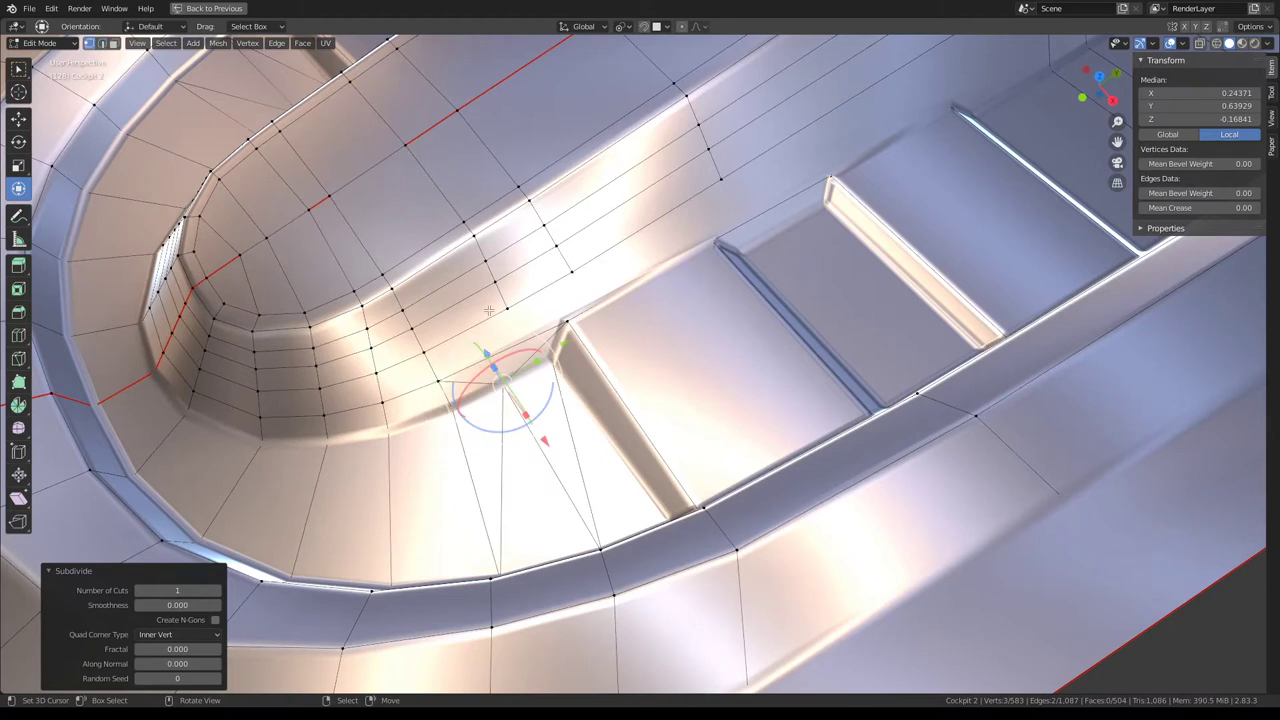
click(494, 381)
key(shift+v)
click(611, 367)
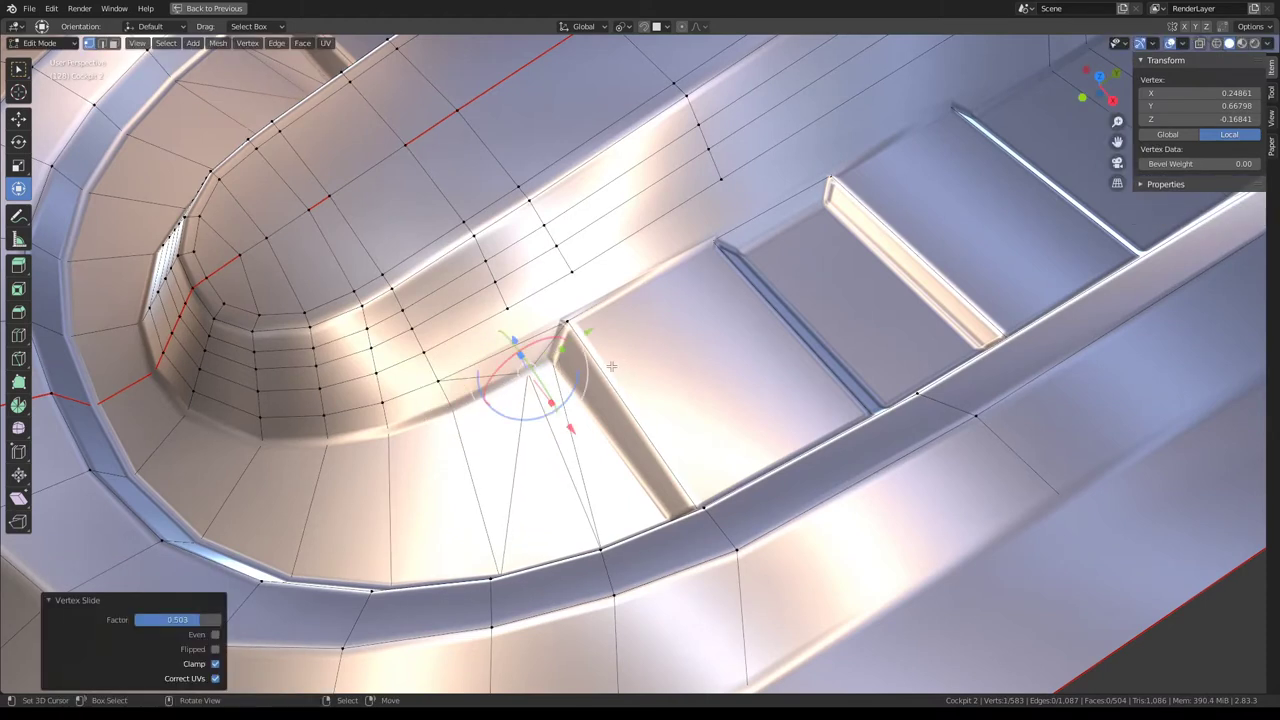
Knife-cut from the slid vertex to the panel corner and select the two corner faces.
key(k)
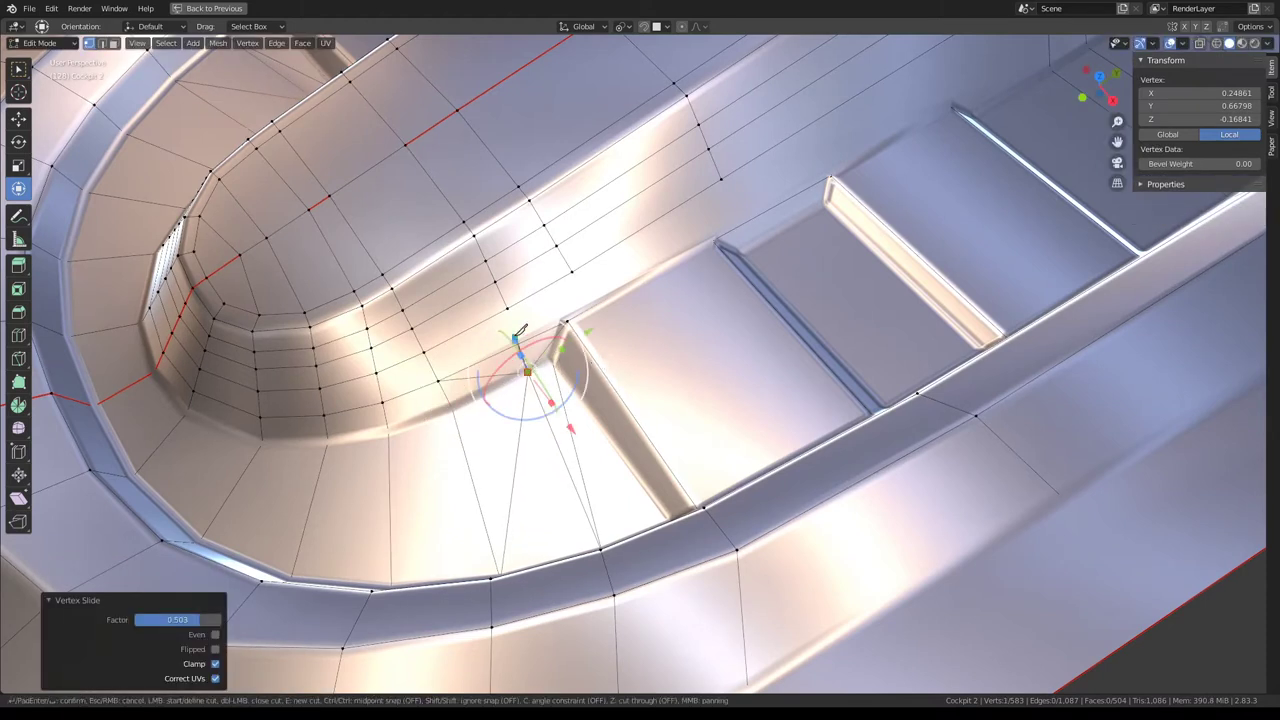
click(507, 303)
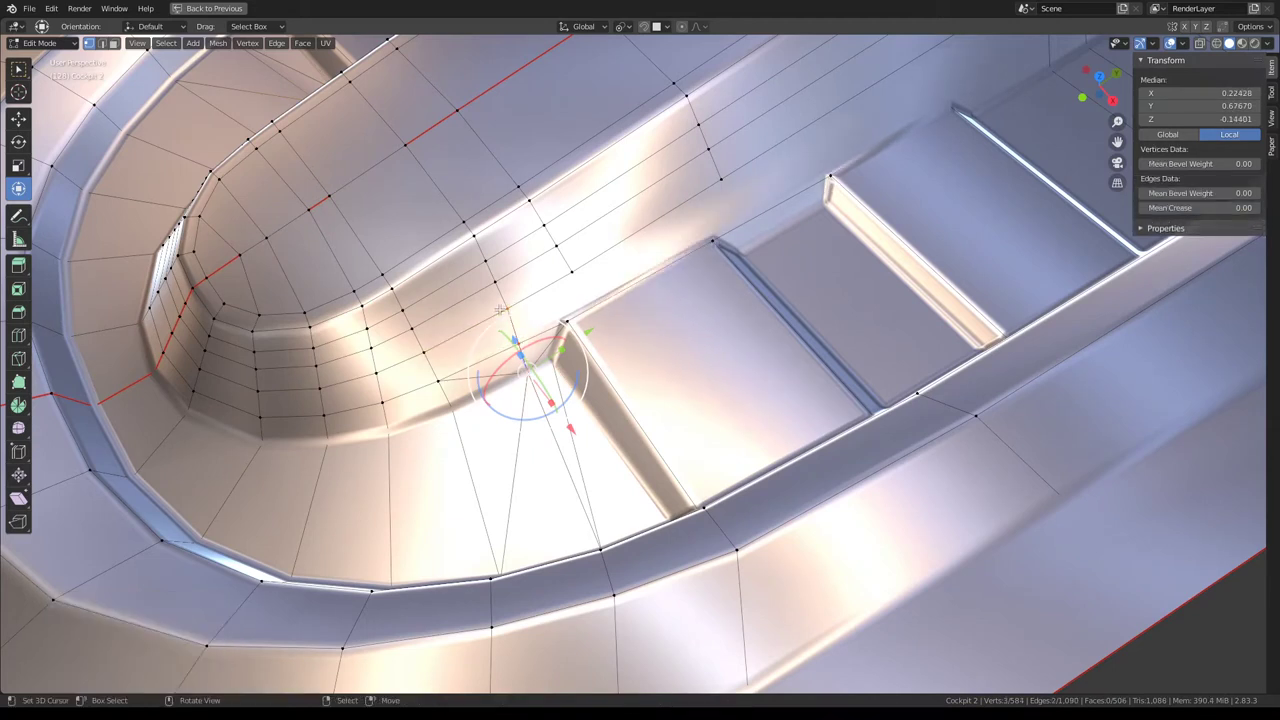
click(566, 322)
key(Return)
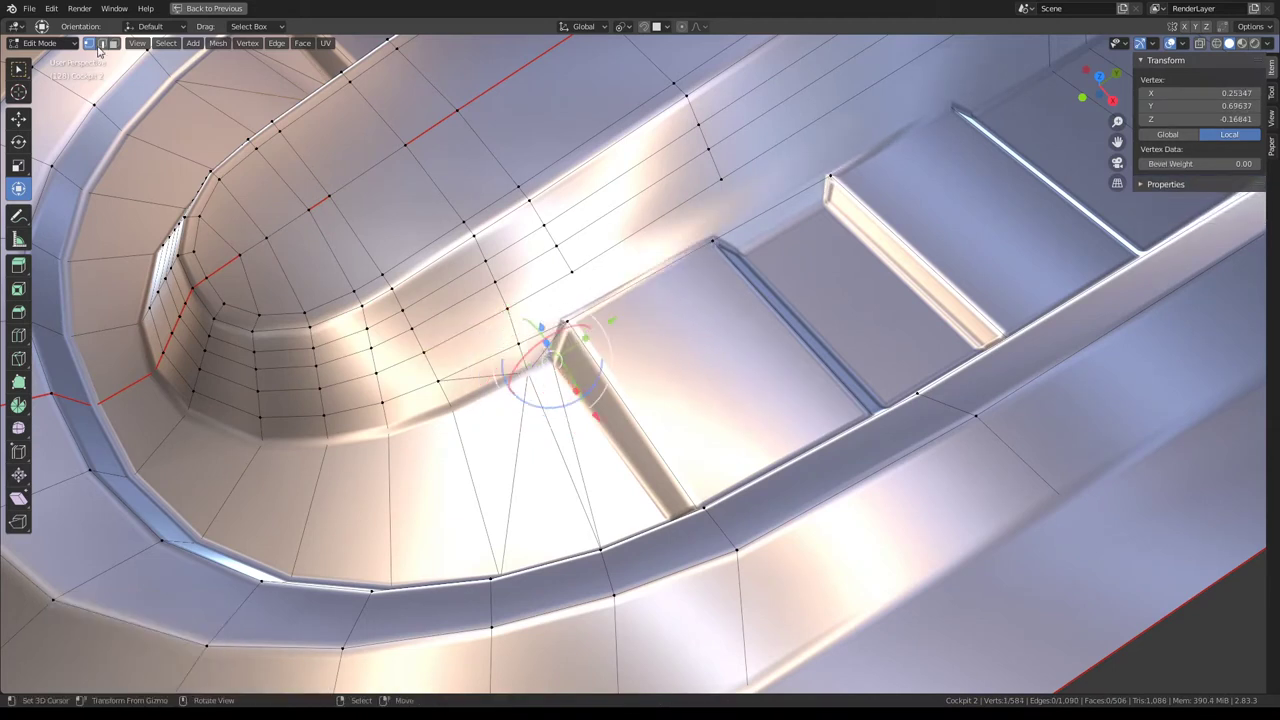
click(113, 43)
click(527, 330)
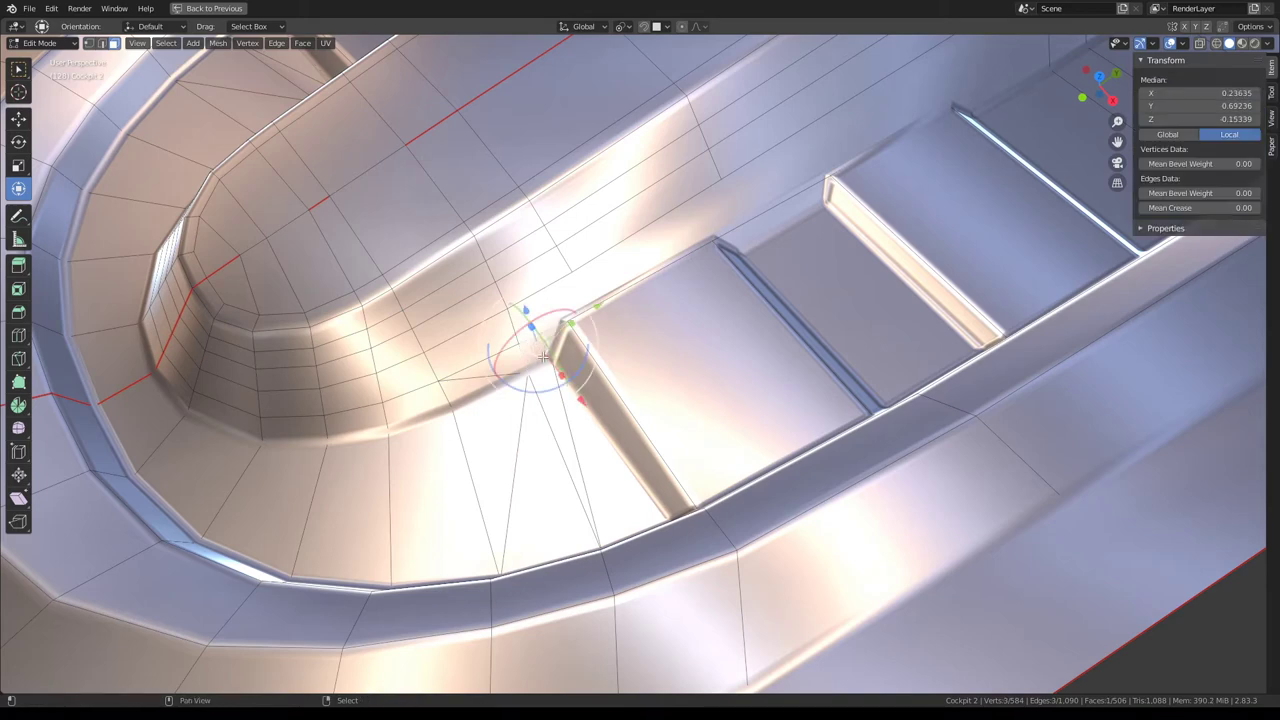
shift+click(497, 380)
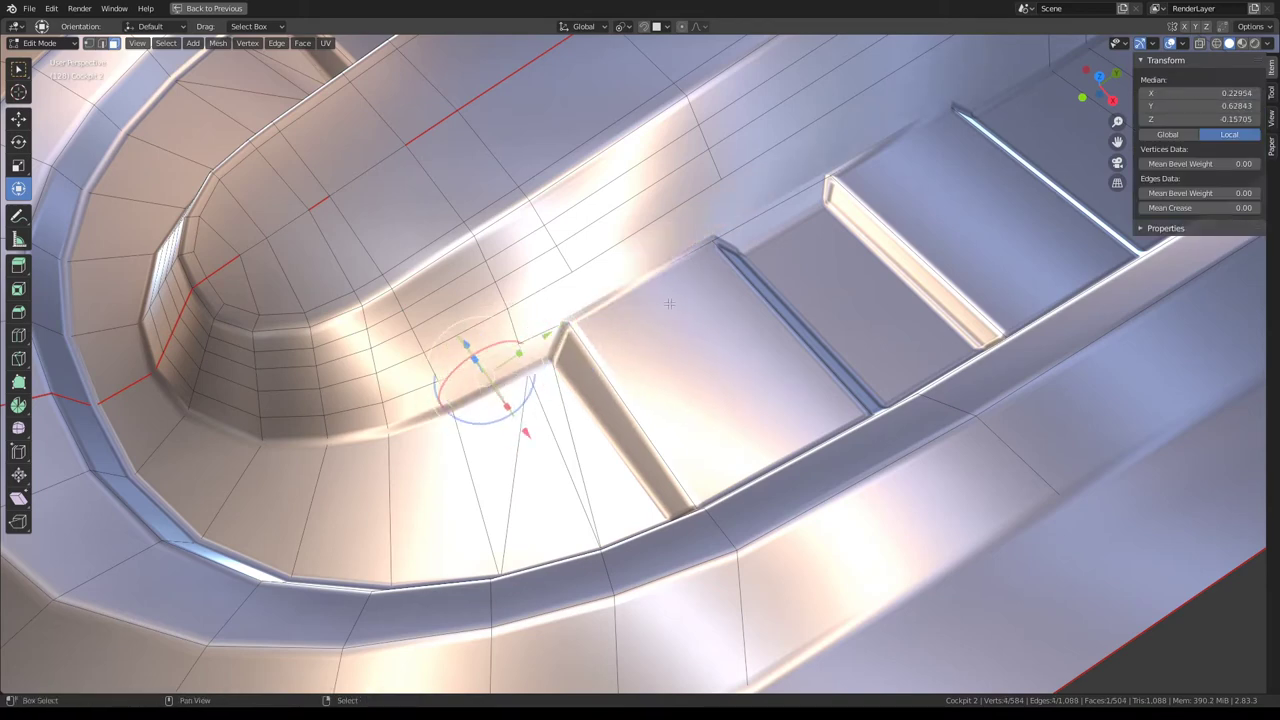
middle_drag(497, 381, 451, 319)
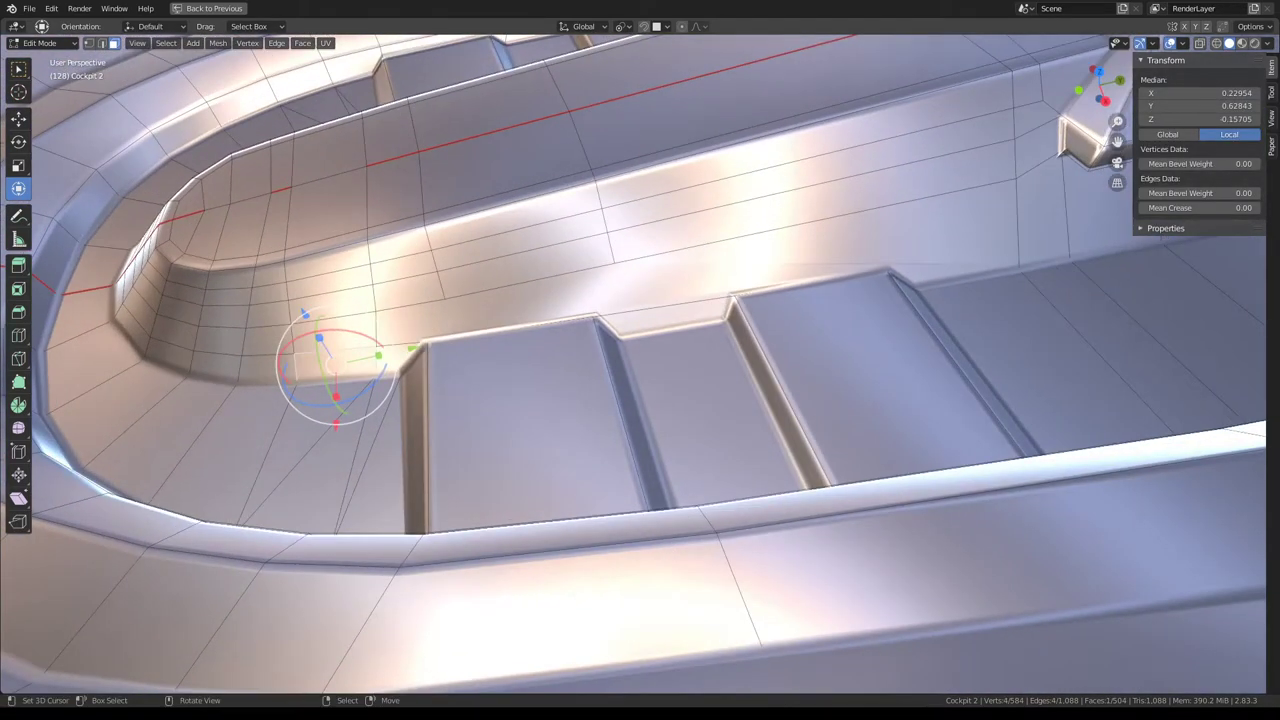
Slide the upper ridge vertex with factor 0.114 and select the raised strip's edge loop.
click(88, 43)
click(440, 292)
key(shift+v)
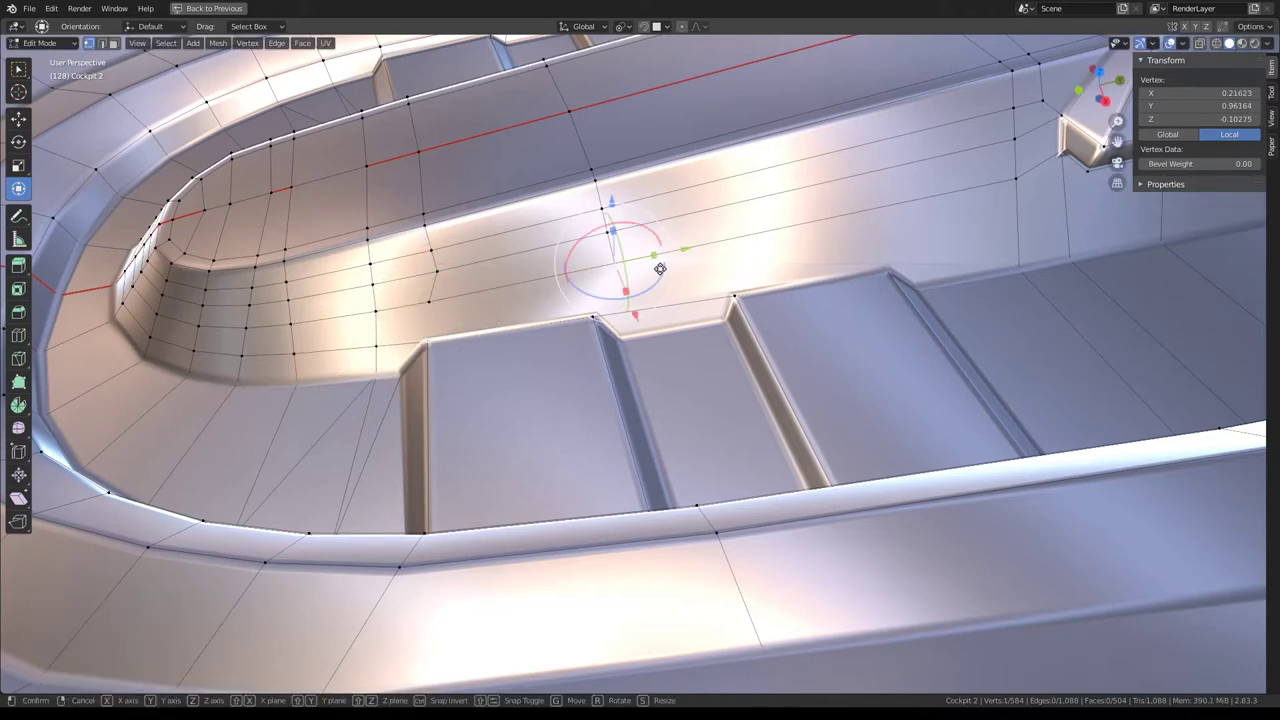
click(641, 279)
middle_drag(641, 279, 827, 238)
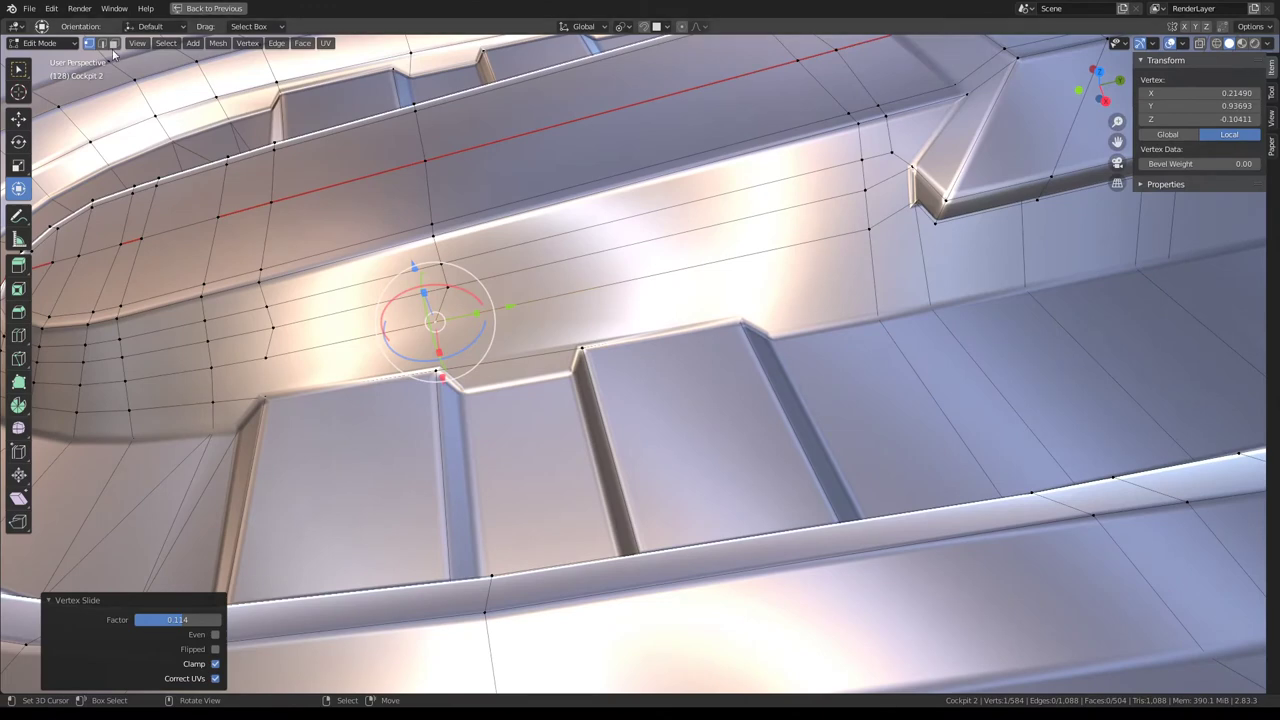
click(102, 43)
alt+click(598, 275)
Undo a trial subdivision, then bevel a different edge loop beside the groove.
key(q)
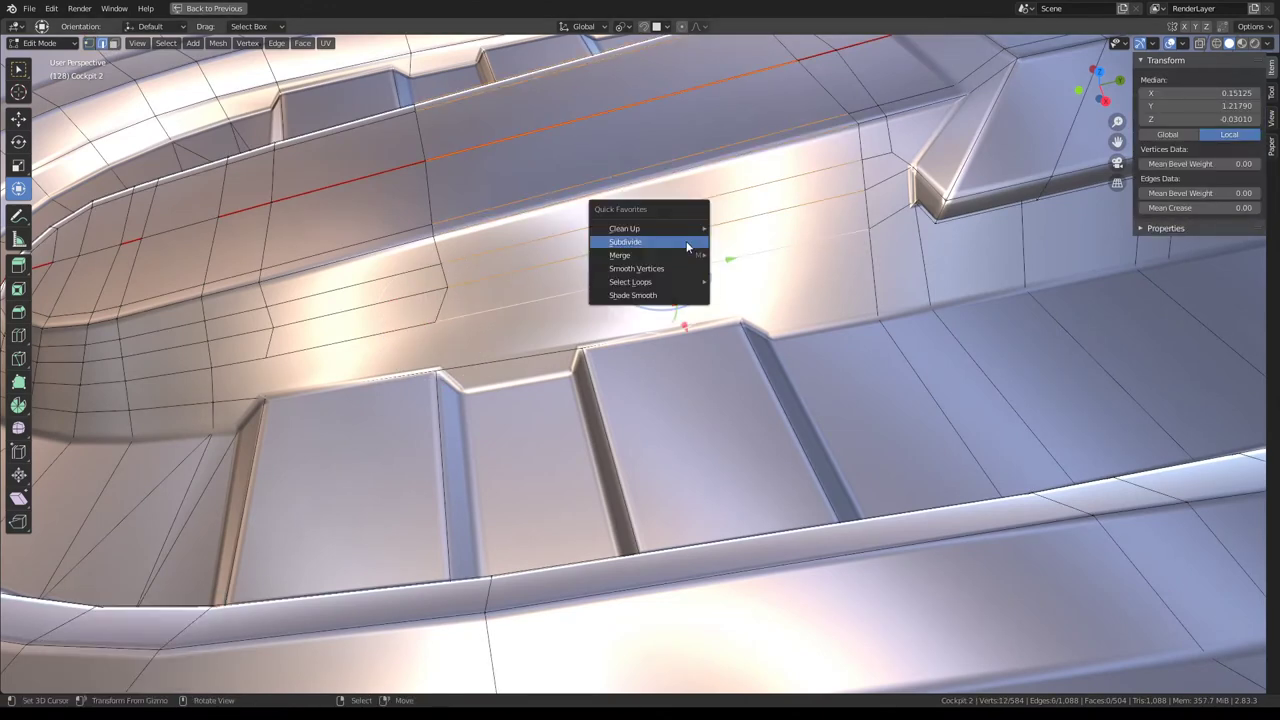
click(687, 246)
key(ctrl+z)
alt+click(650, 232)
key(ctrl+e)
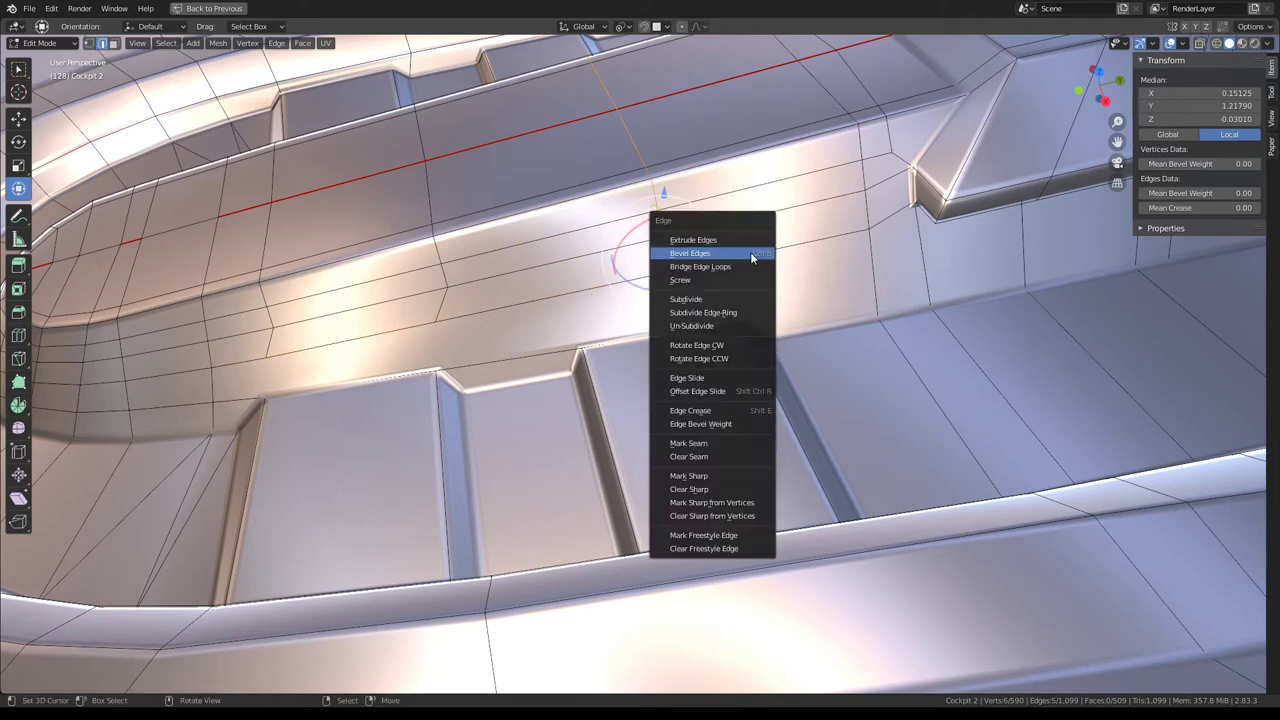
click(751, 255)
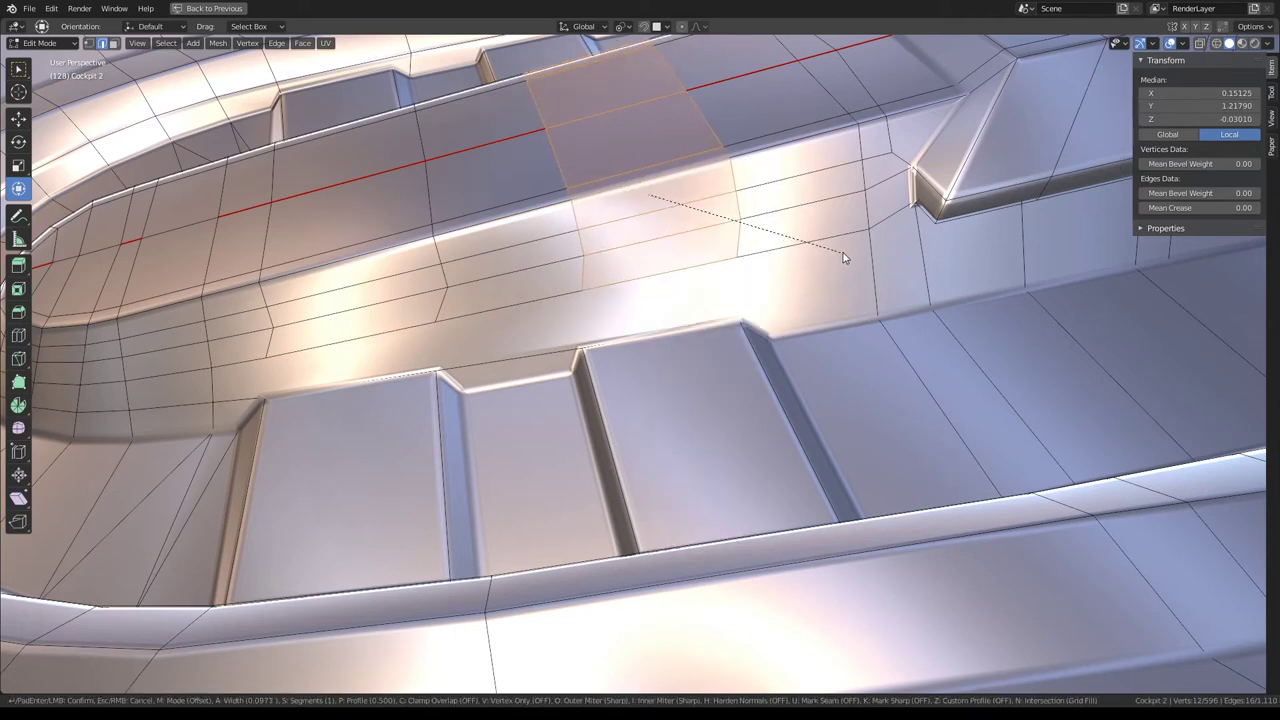
click(843, 258)
middle_drag(843, 258, 891, 295)
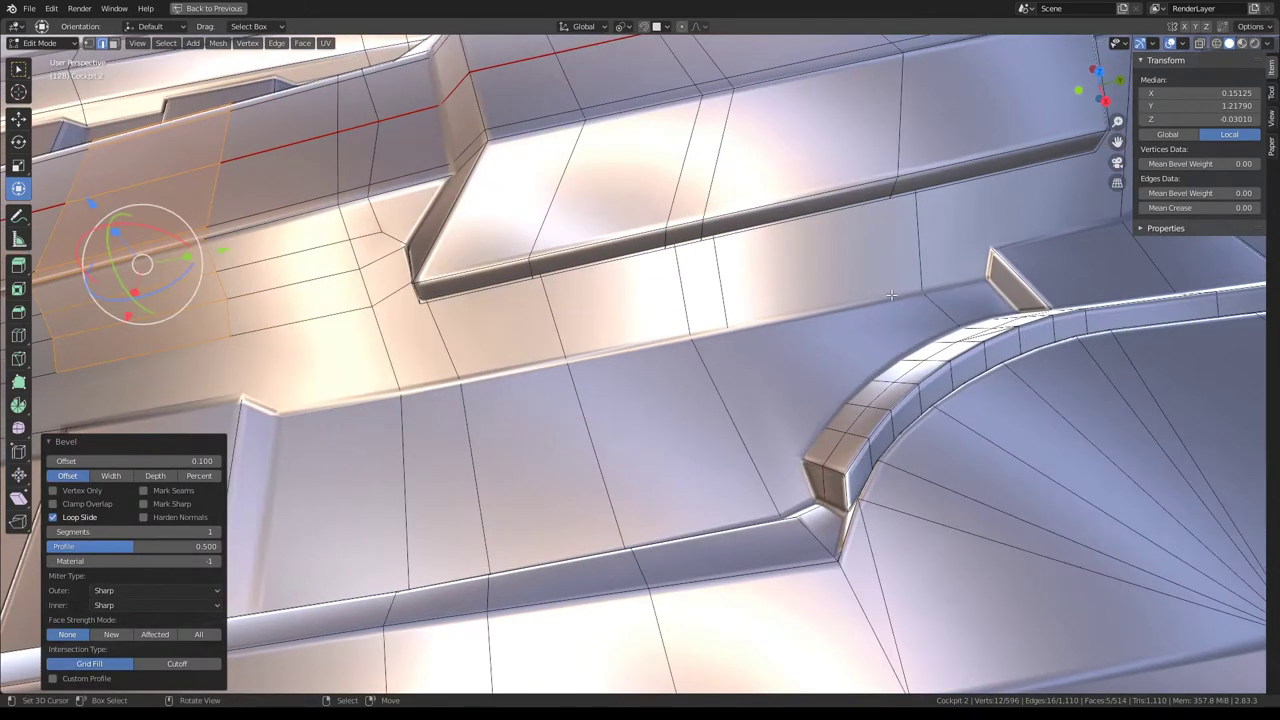
Knife-cut from the left groove corner vertex across to the far corner.
click(990, 260)
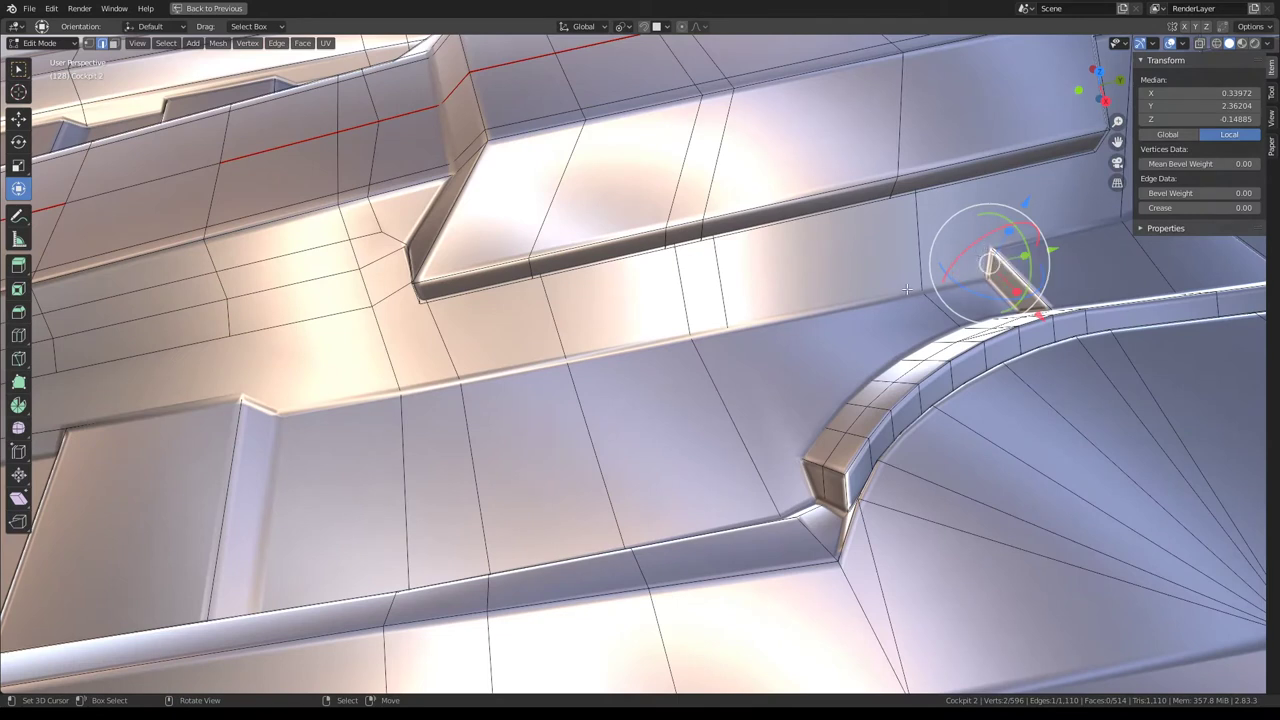
click(255, 405)
click(253, 401)
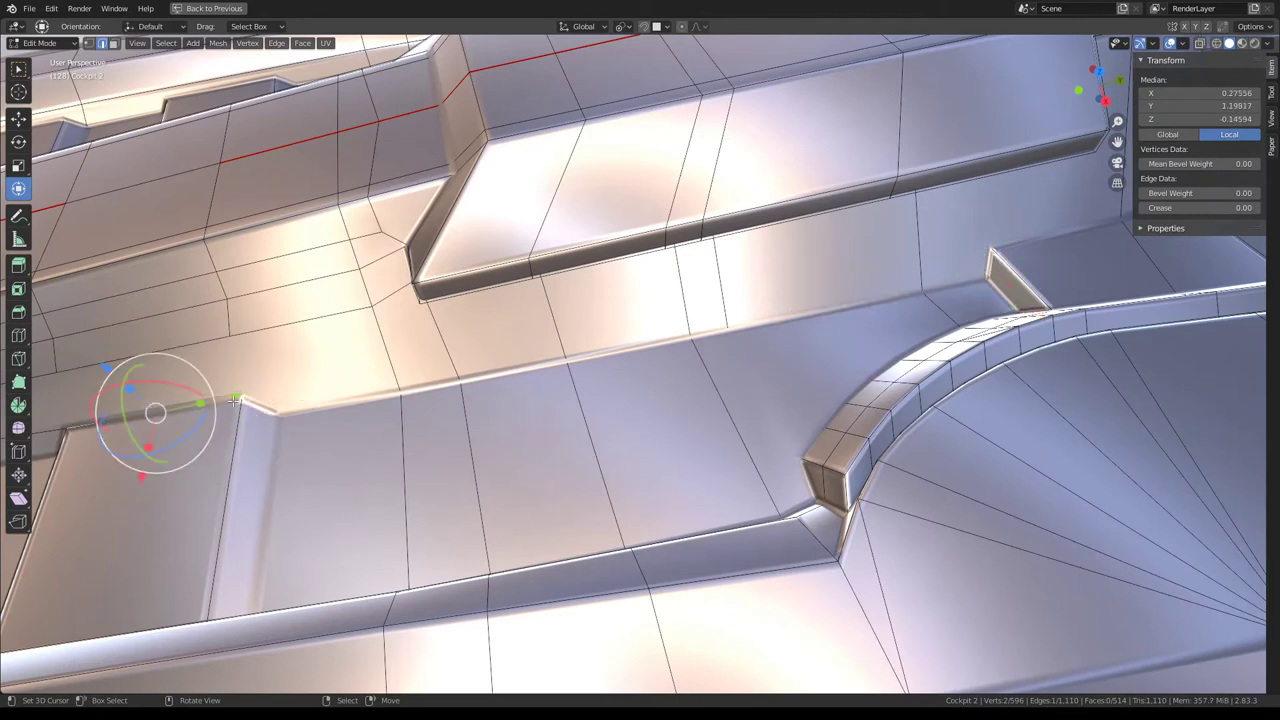
key(k)
click(250, 396)
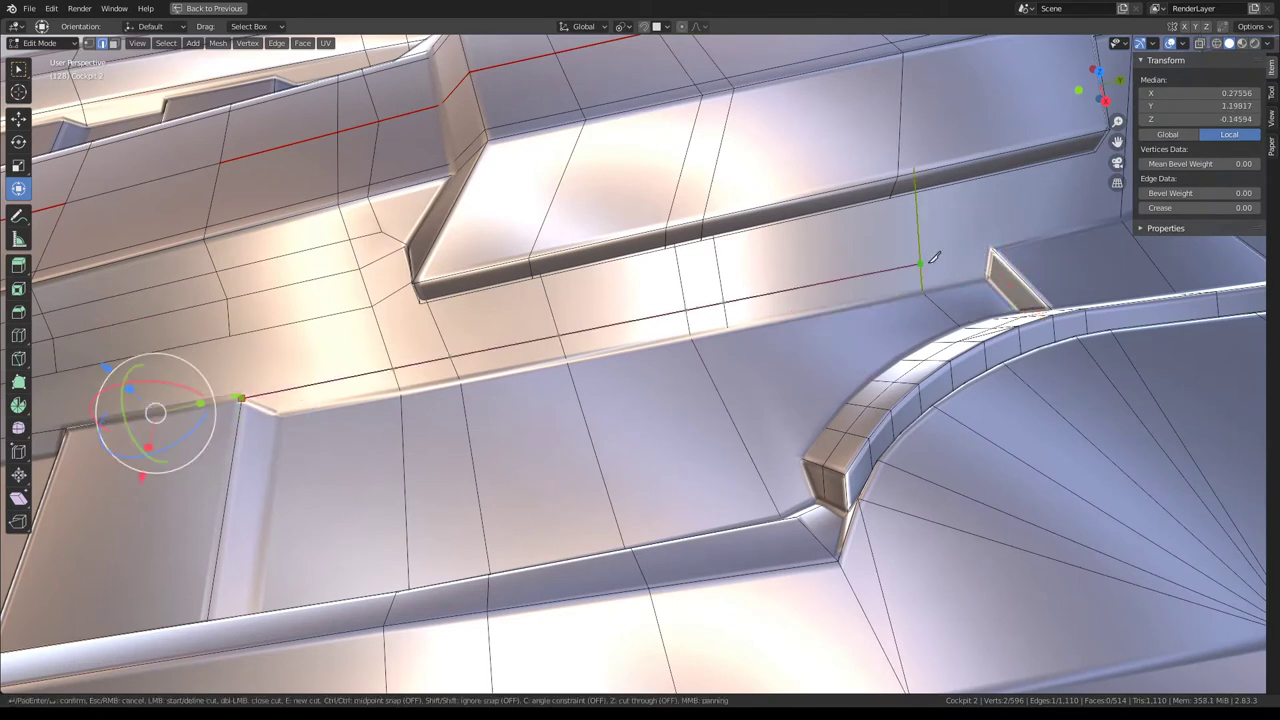
click(993, 247)
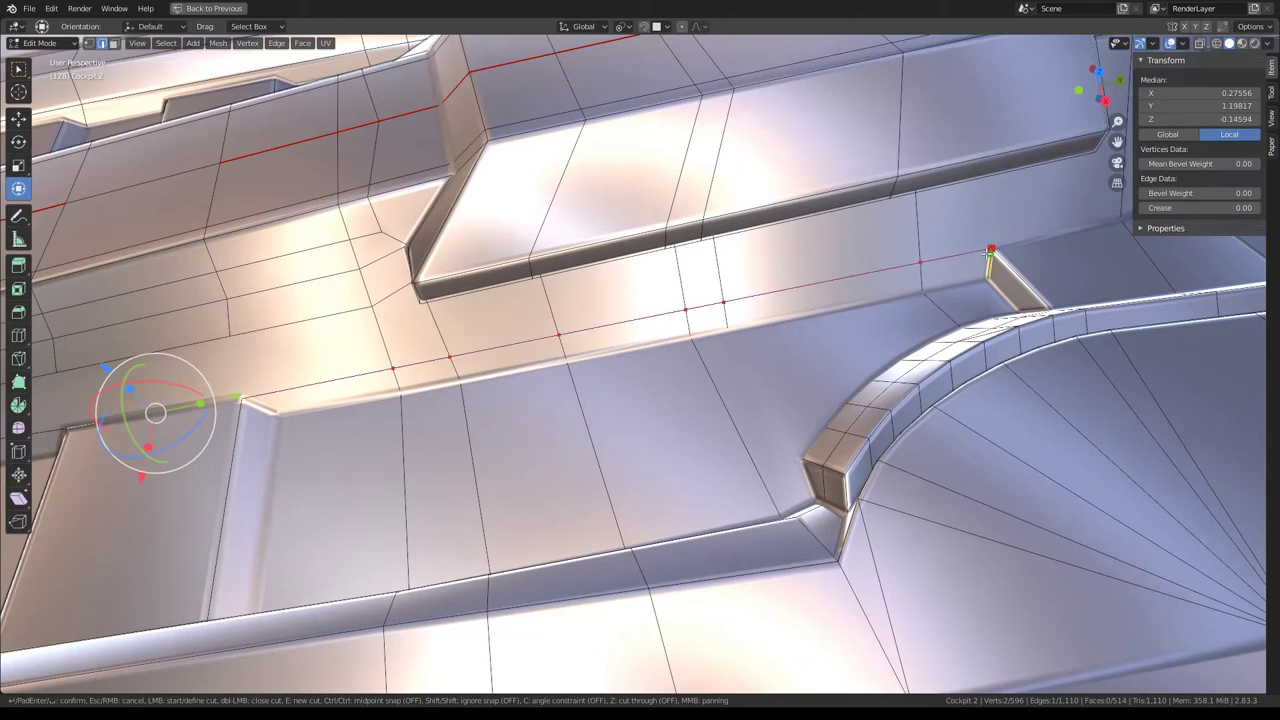
key(Return)
At the next groove junction, knife two cuts from the groove corner up to the strip.
shift+middle_drag(990, 253, 624, 308)
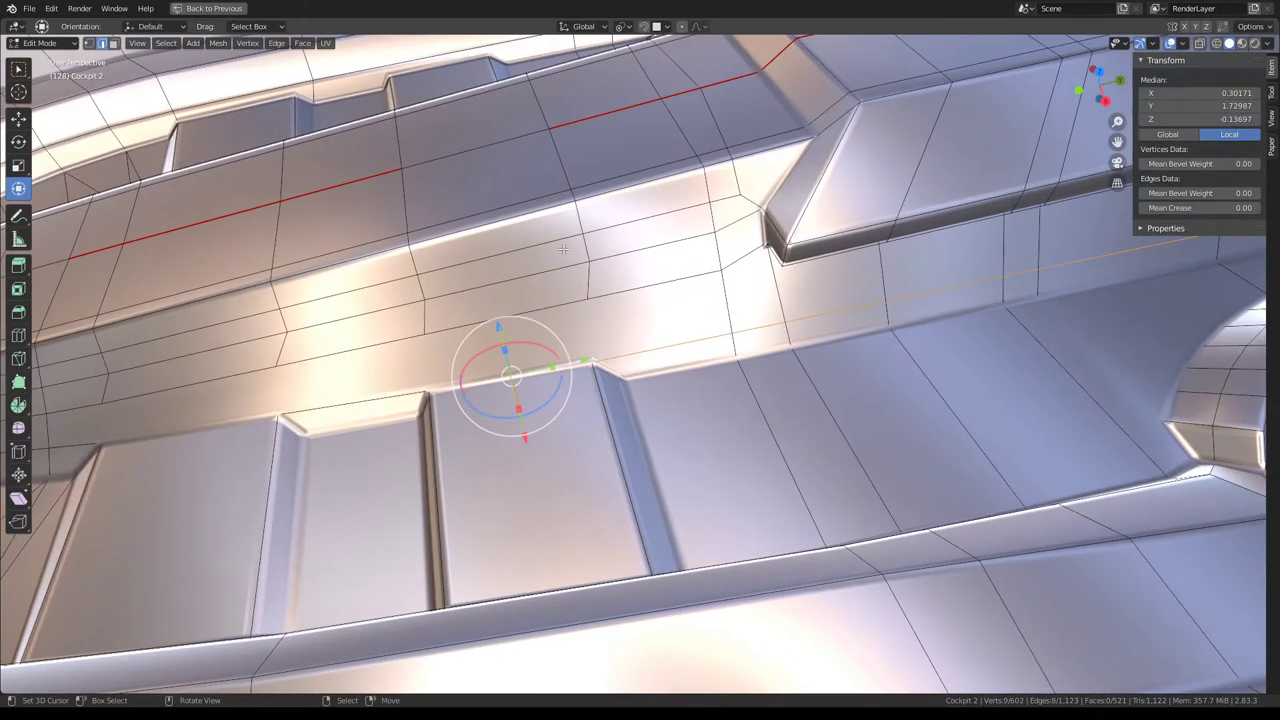
key(k)
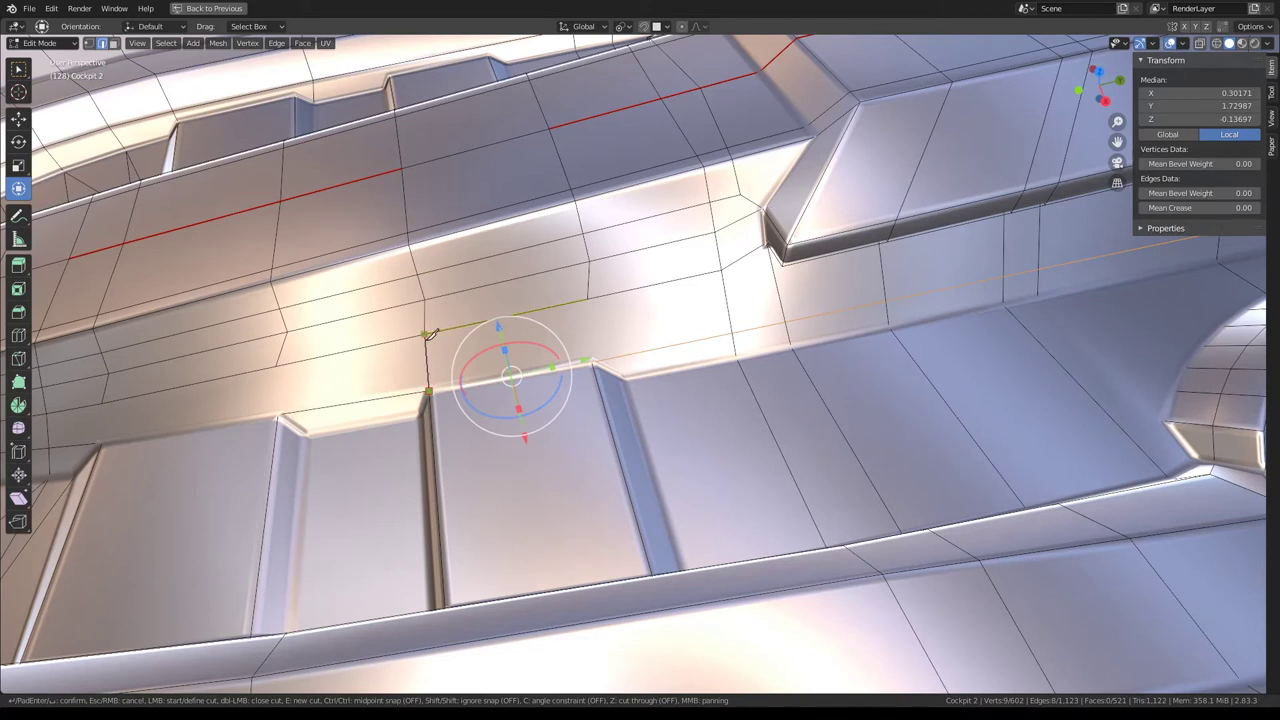
click(455, 265)
key(Return)
key(k)
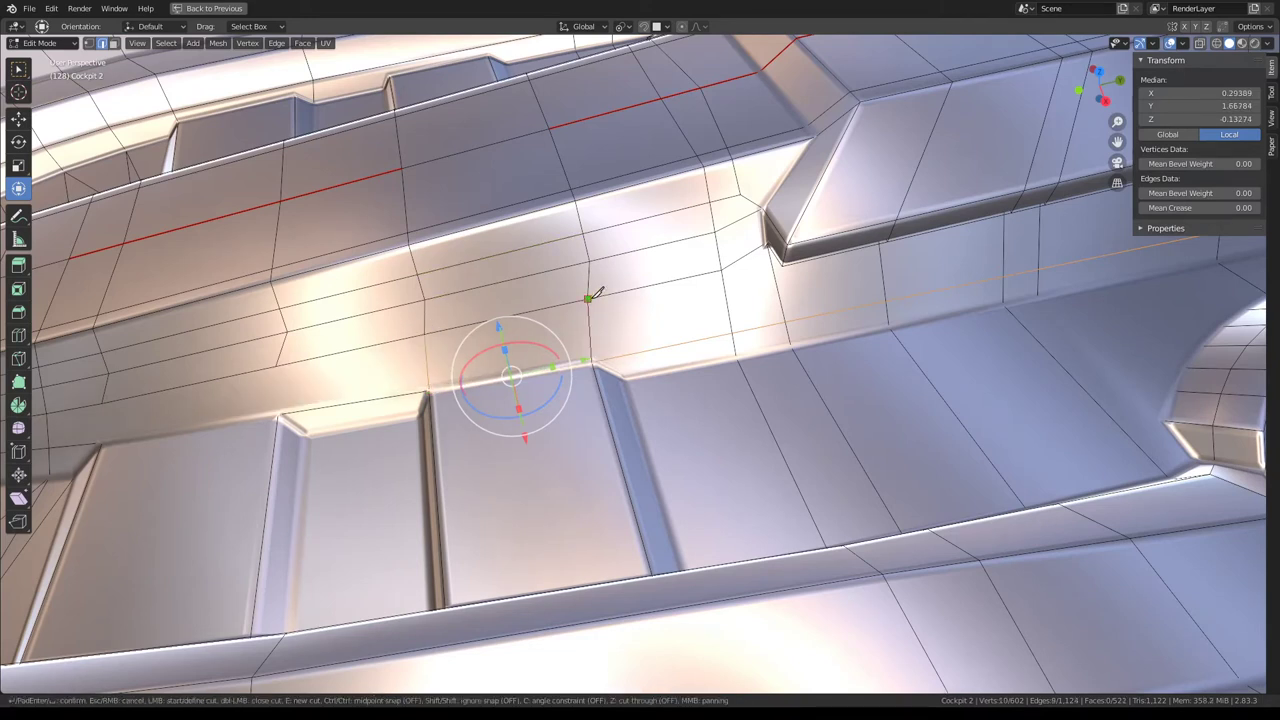
click(588, 297)
key(Return)
Add knife cuts at the lower junction, from the strip edge to the groove corner.
middle_drag(597, 291, 348, 536)
key(k)
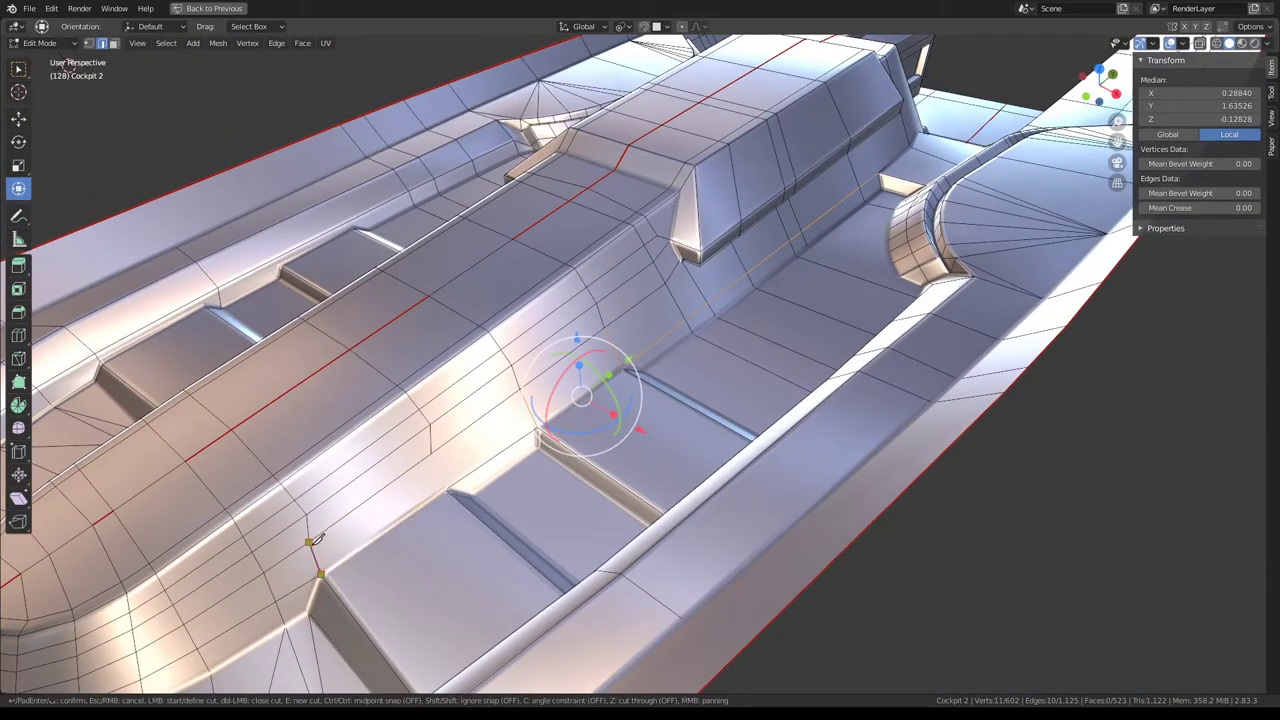
click(319, 521)
key(Return)
key(k)
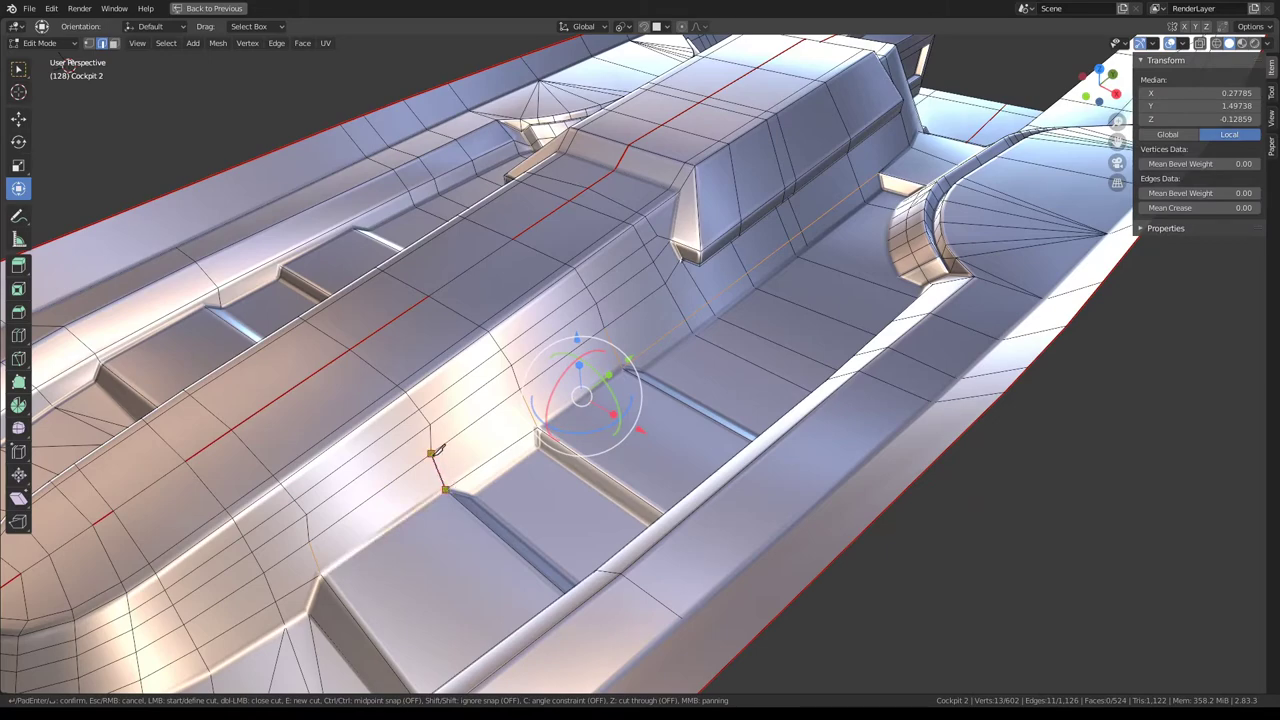
key(Return)
Slide the edge loop into place, then slide the groove-corner vertex along its edge.
mouse_move(432, 452)
middle_down()
mouse_move(520, 428)
mouse_move(645, 258)
middle_up()
scroll(520, 428, up, 6)
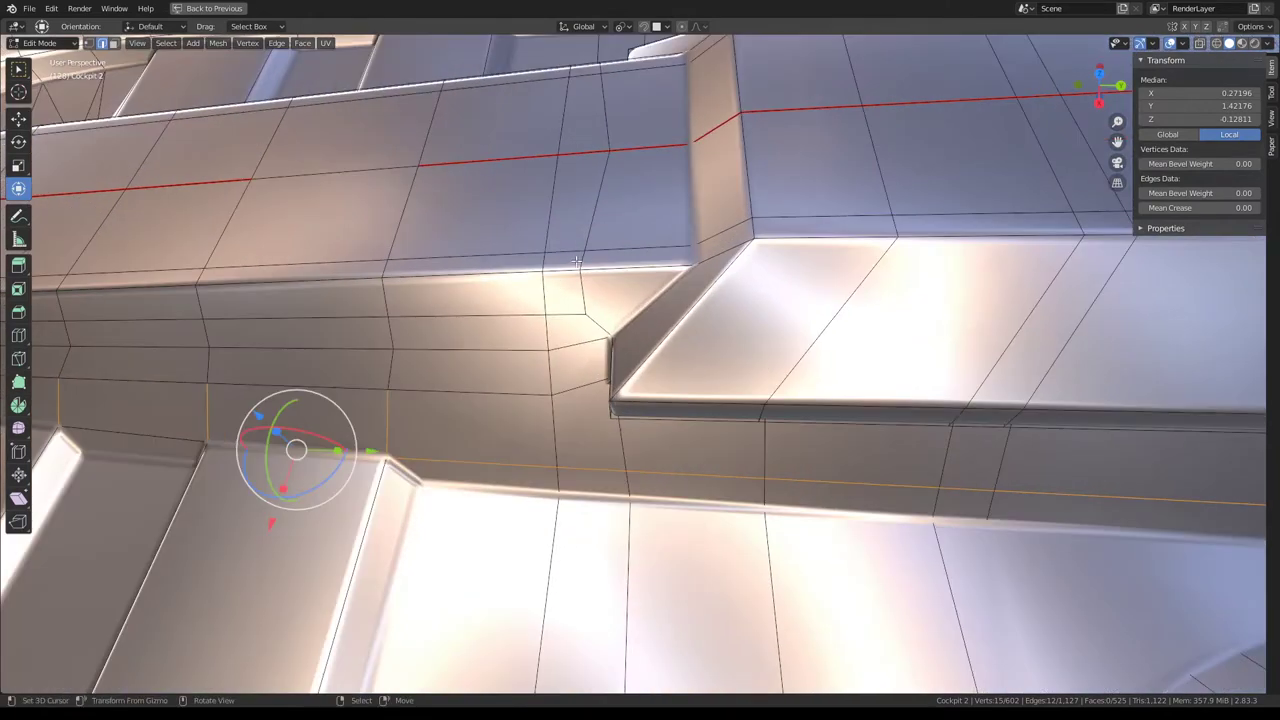
key(g)
key(g)
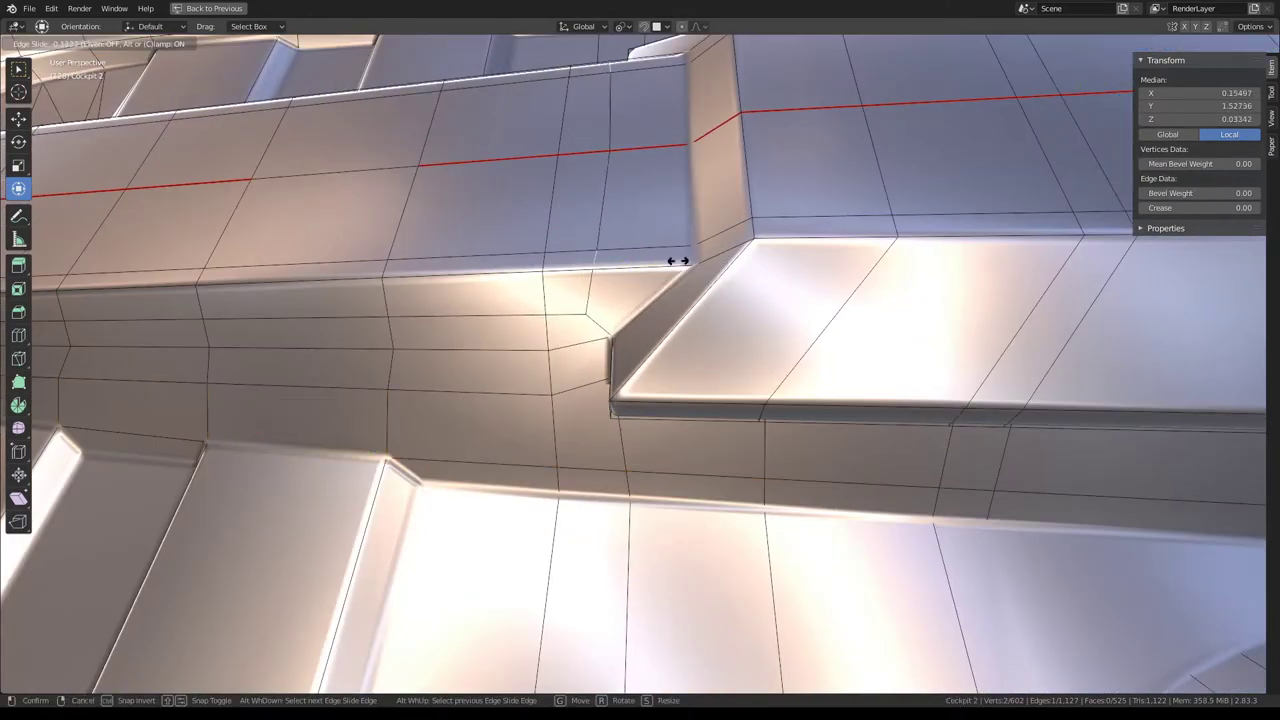
click(620, 178)
key(1)
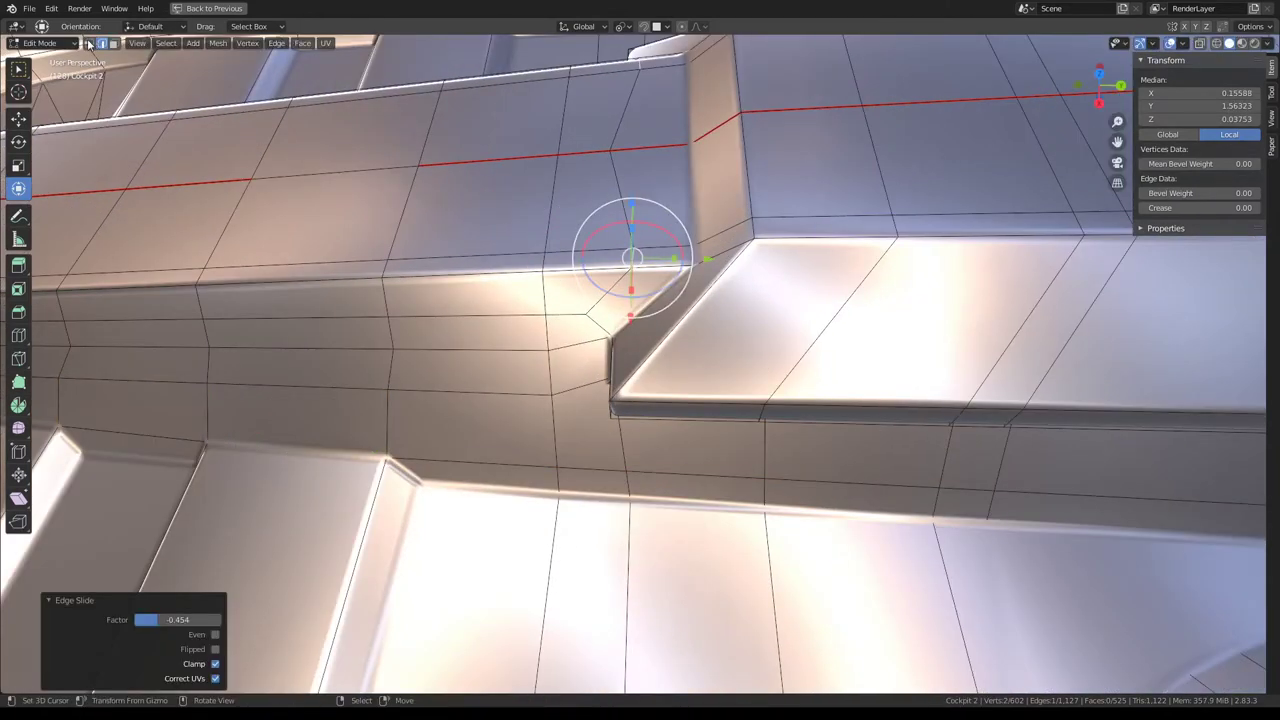
click(593, 145)
key(g)
key(g)
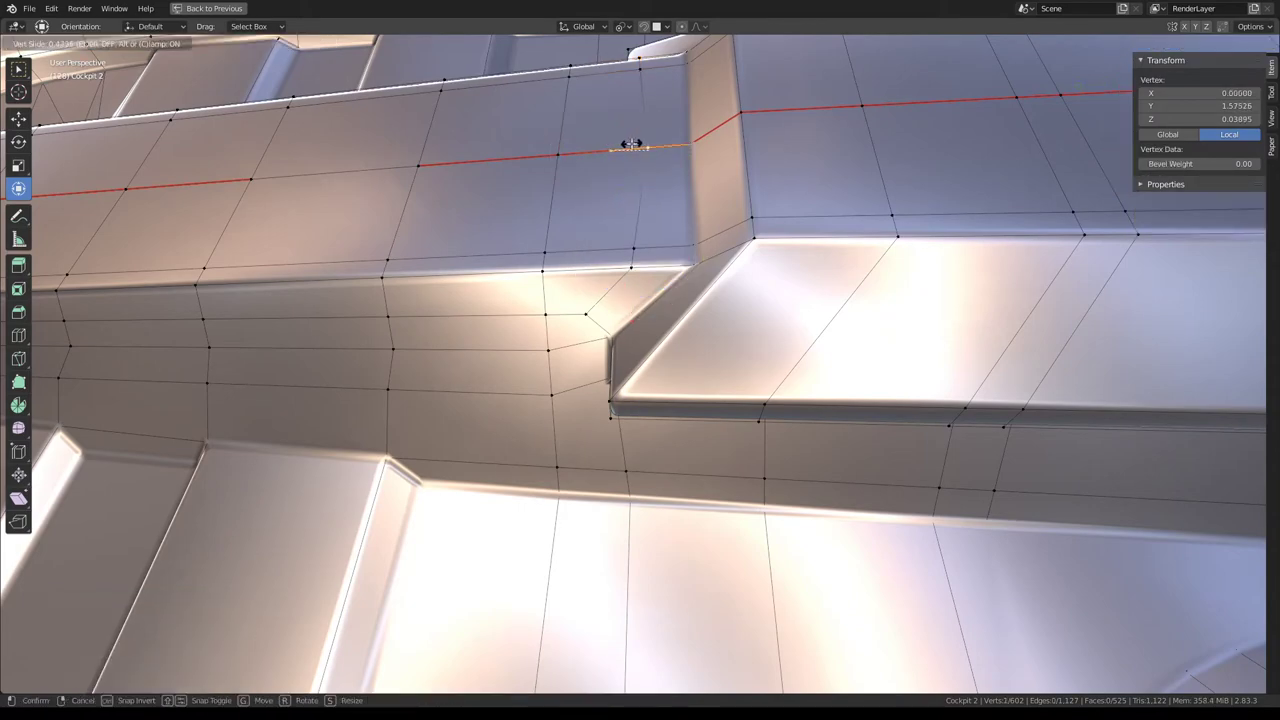
click(632, 145)
Slide another vertex near the block corner along its edge.
mouse_move(632, 145)
middle_down()
mouse_move(672, 424)
mouse_move(650, 342)
middle_up()
scroll(650, 312, up, 3)
click(672, 424)
key(g)
key(g)
click(720, 403)
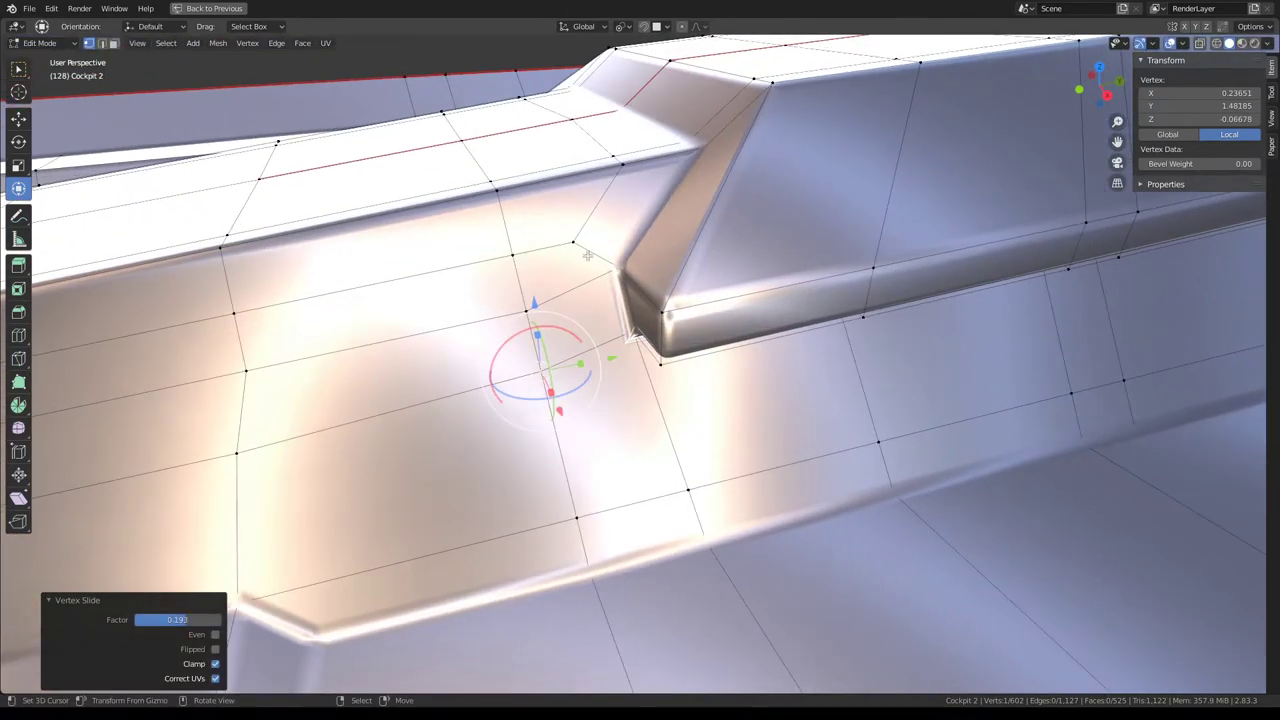
Dissolve the three faces beside the block corner into one face.
click(113, 43)
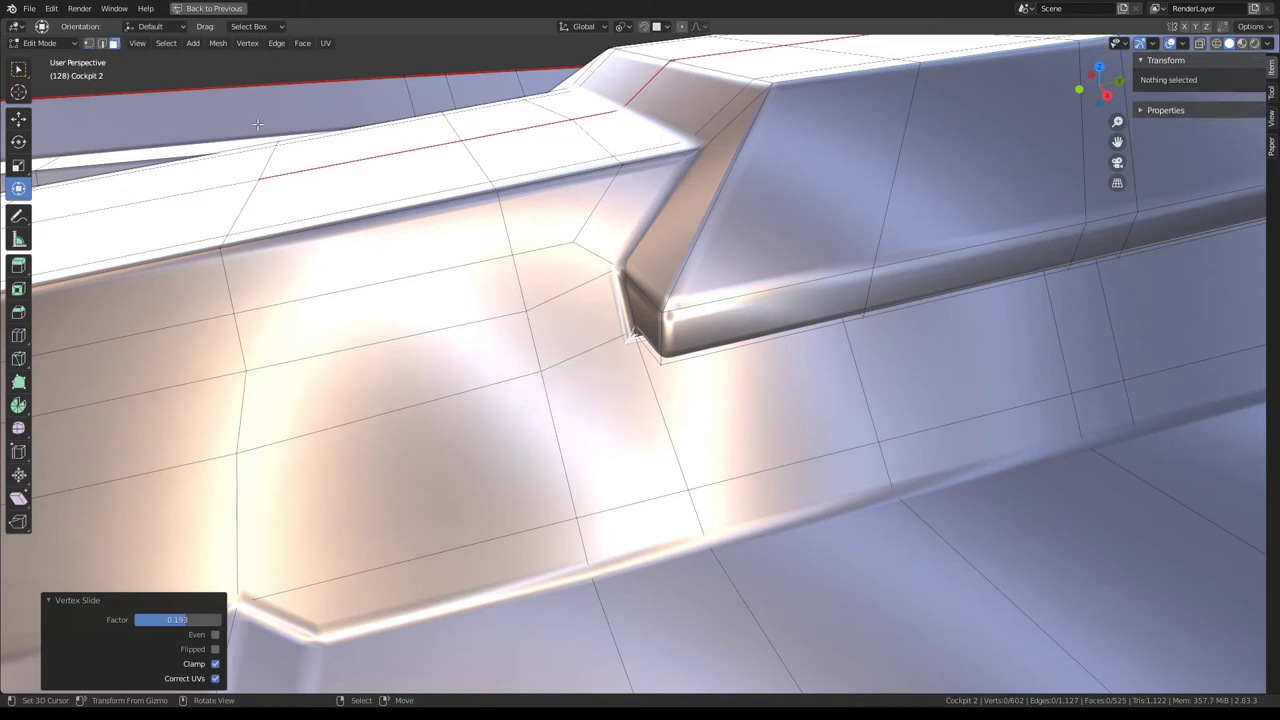
drag(569, 266, 624, 372)
shift+click(624, 372)
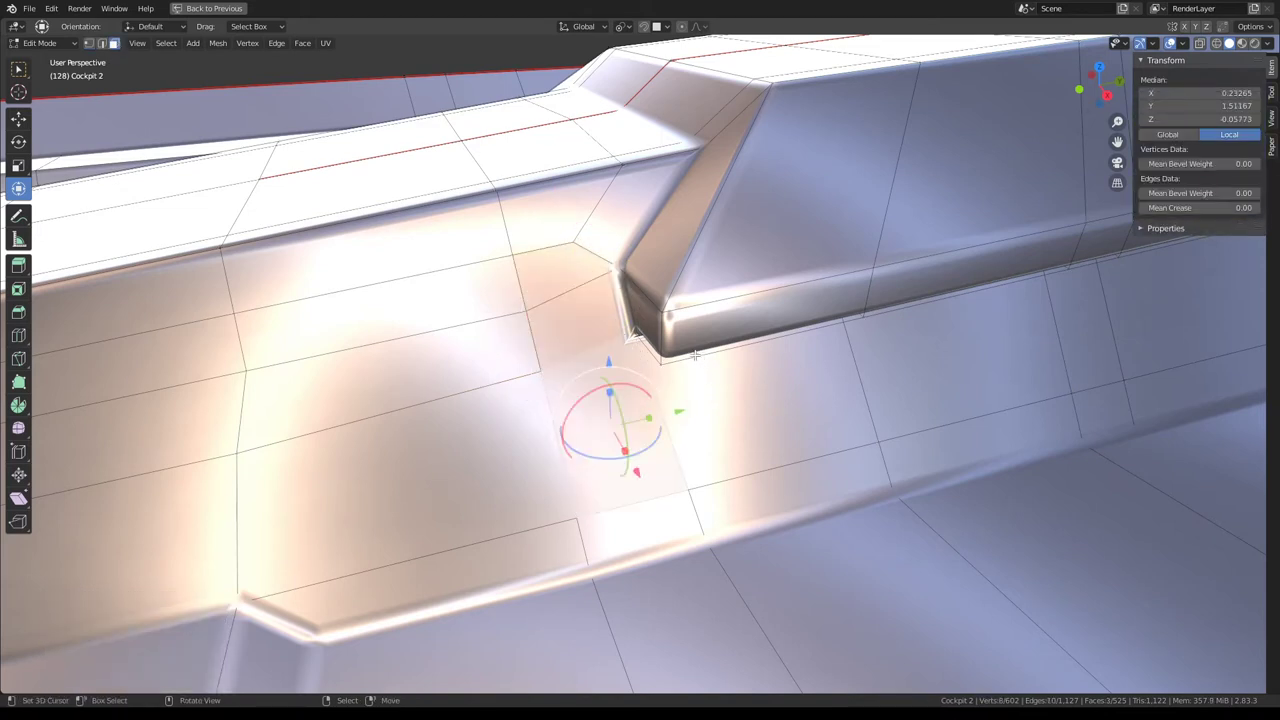
key(ctrl+x)
Knife a new cut across the merged face from the top corner vertex to the lower edge.
middle_drag(694, 353, 692, 281)
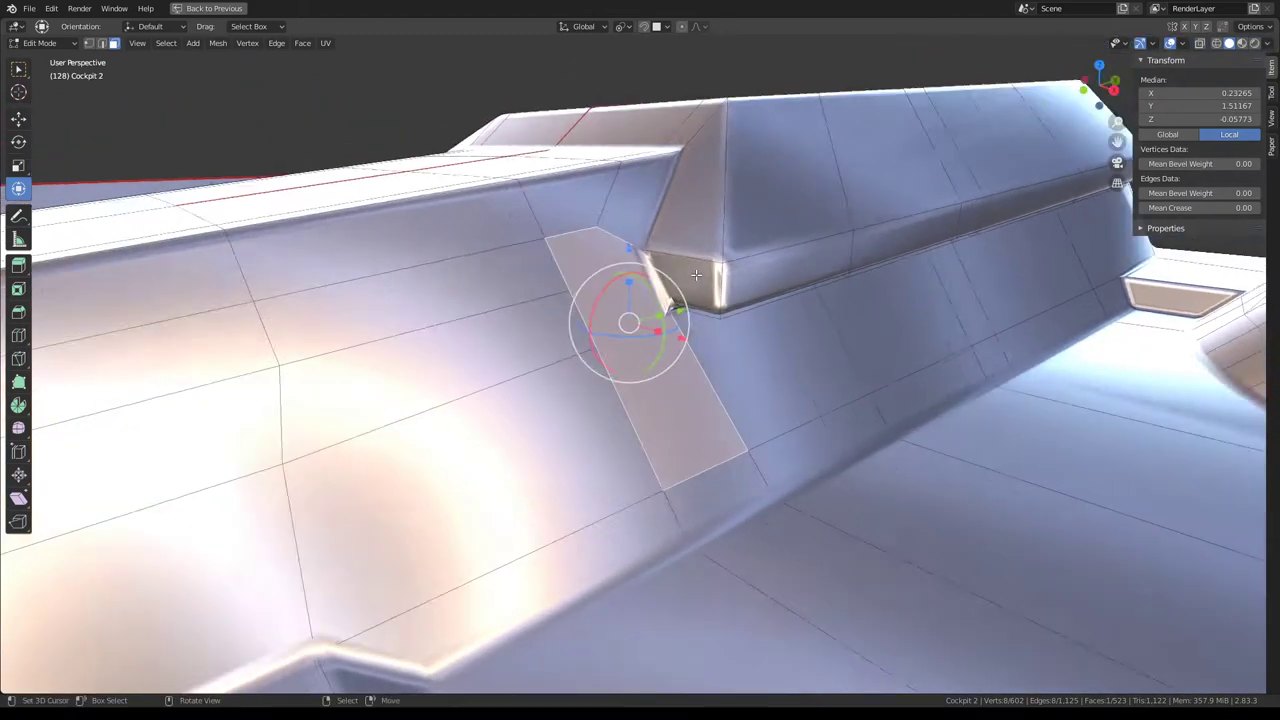
key(k)
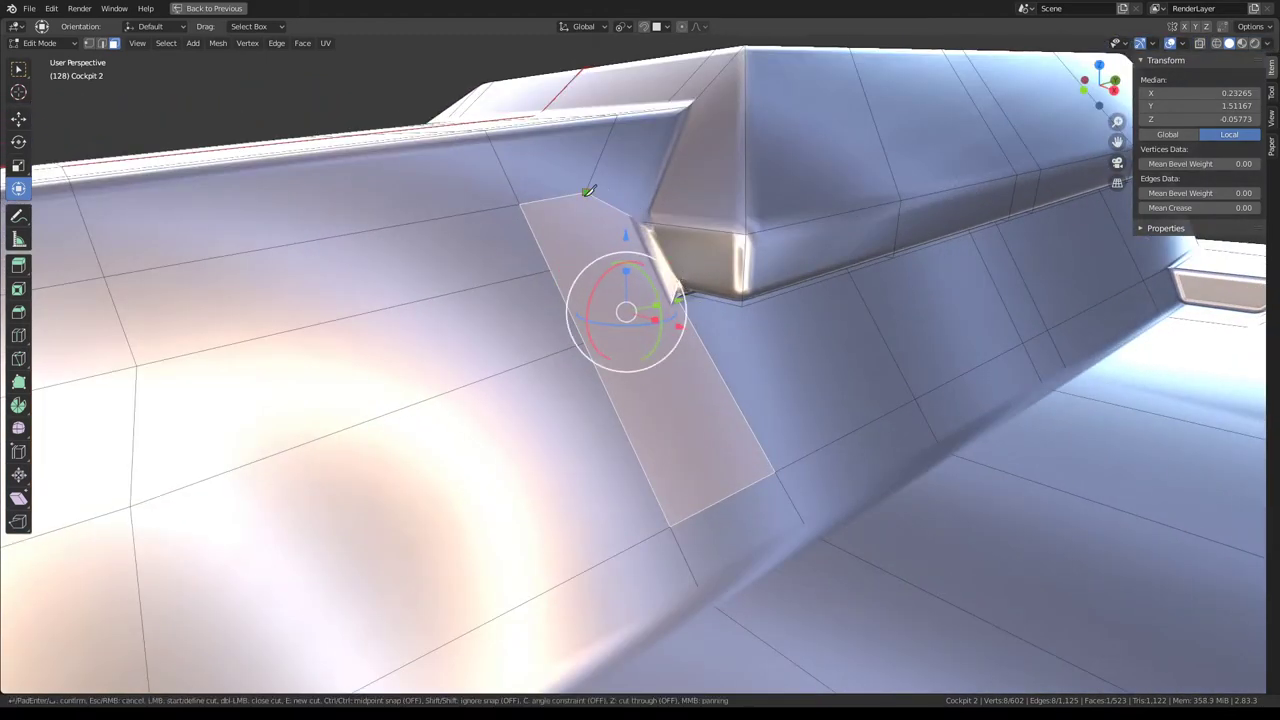
click(586, 192)
click(657, 355)
click(705, 336)
key(Return)
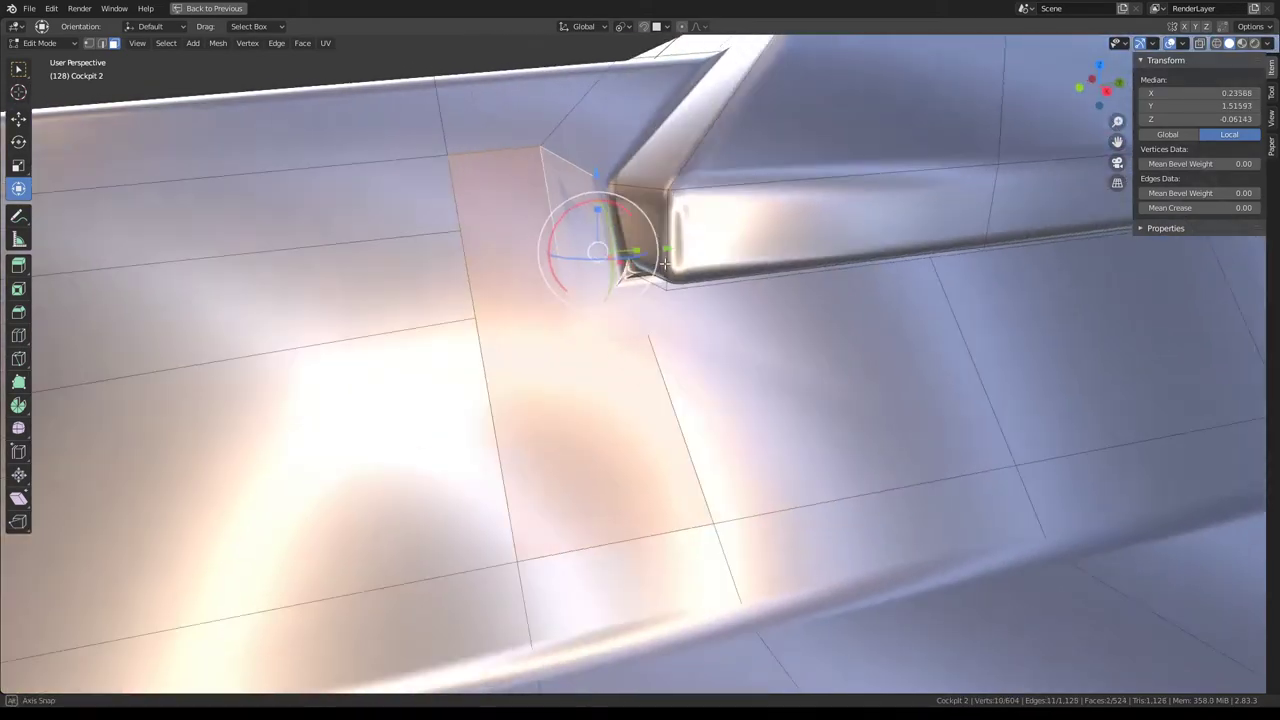
mouse_move(712, 180)
middle_down()
mouse_move(600, 280)
mouse_move(745, 266)
mouse_move(703, 313)
mouse_move(582, 276)
mouse_move(480, 300)
middle_up()
click(589, 284)
key(k)
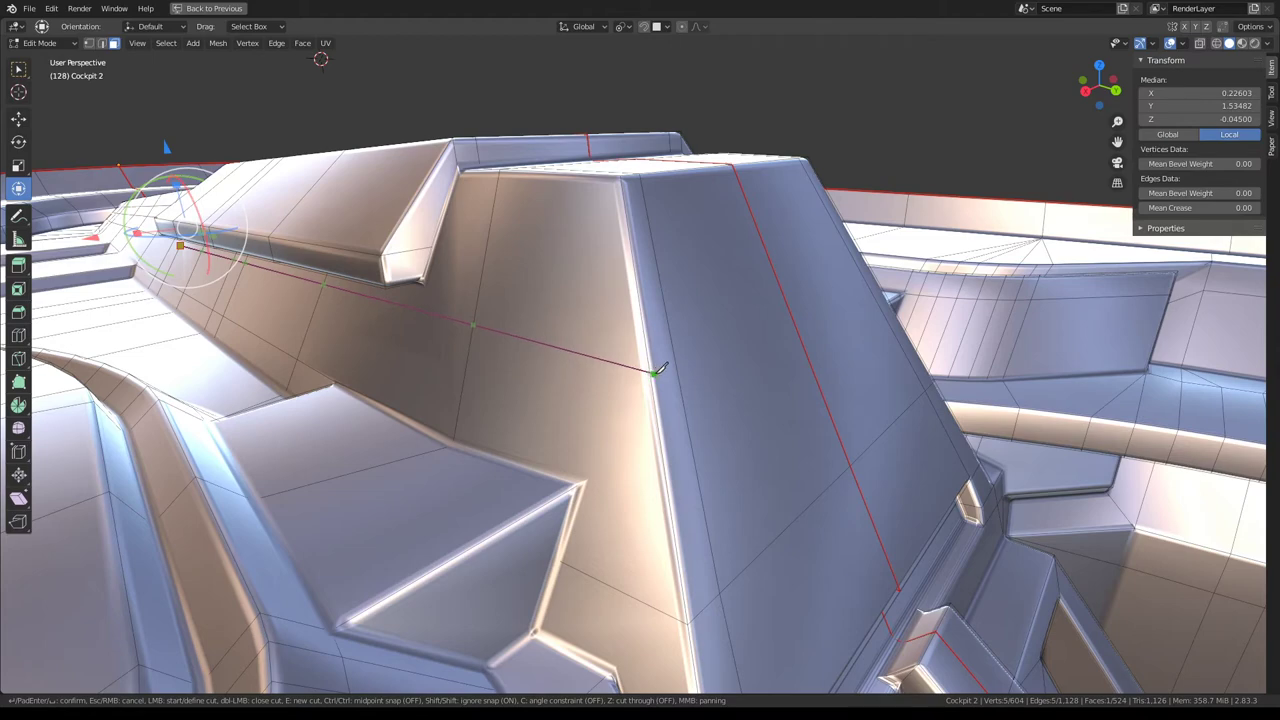
Cancel the unfinished cut and select the small face near the bevel beside the block.
mouse_move(652, 373)
middle_down()
mouse_move(527, 377)
mouse_move(451, 342)
middle_up()
key(Escape)
click(460, 350)
middle_drag(565, 373, 554, 361)
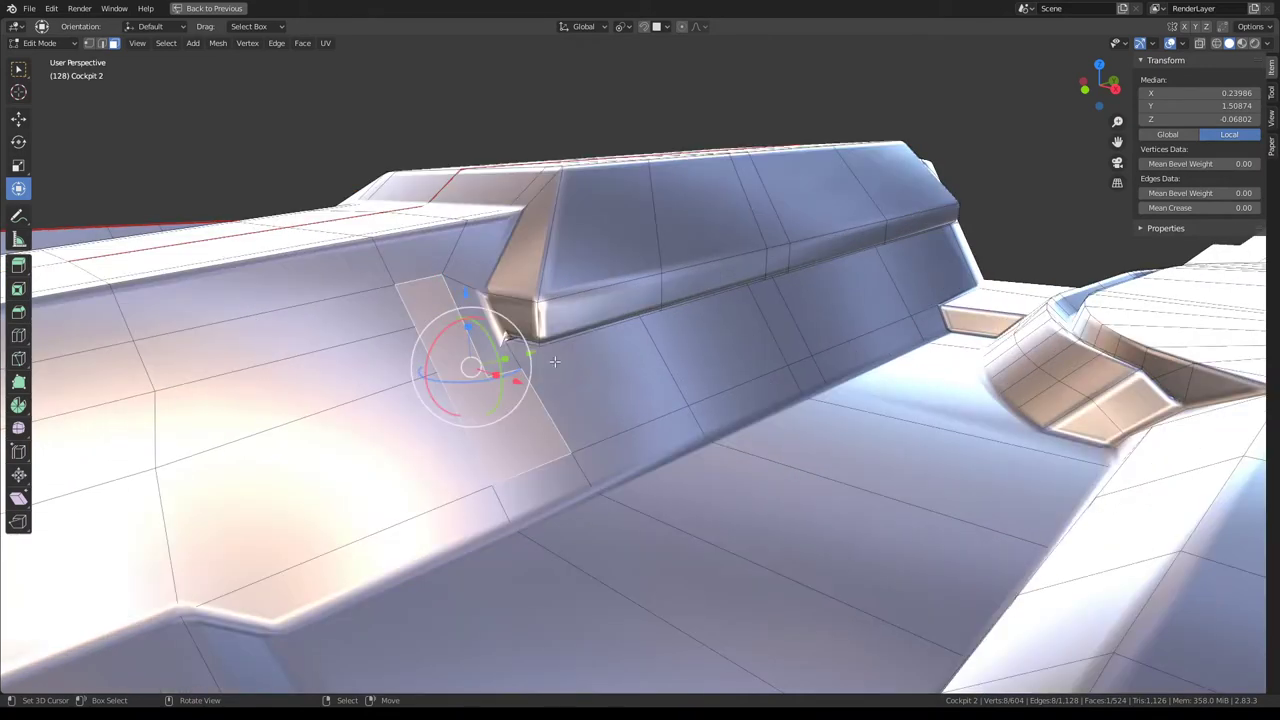
click(485, 343)
middle_drag(682, 336, 625, 310)
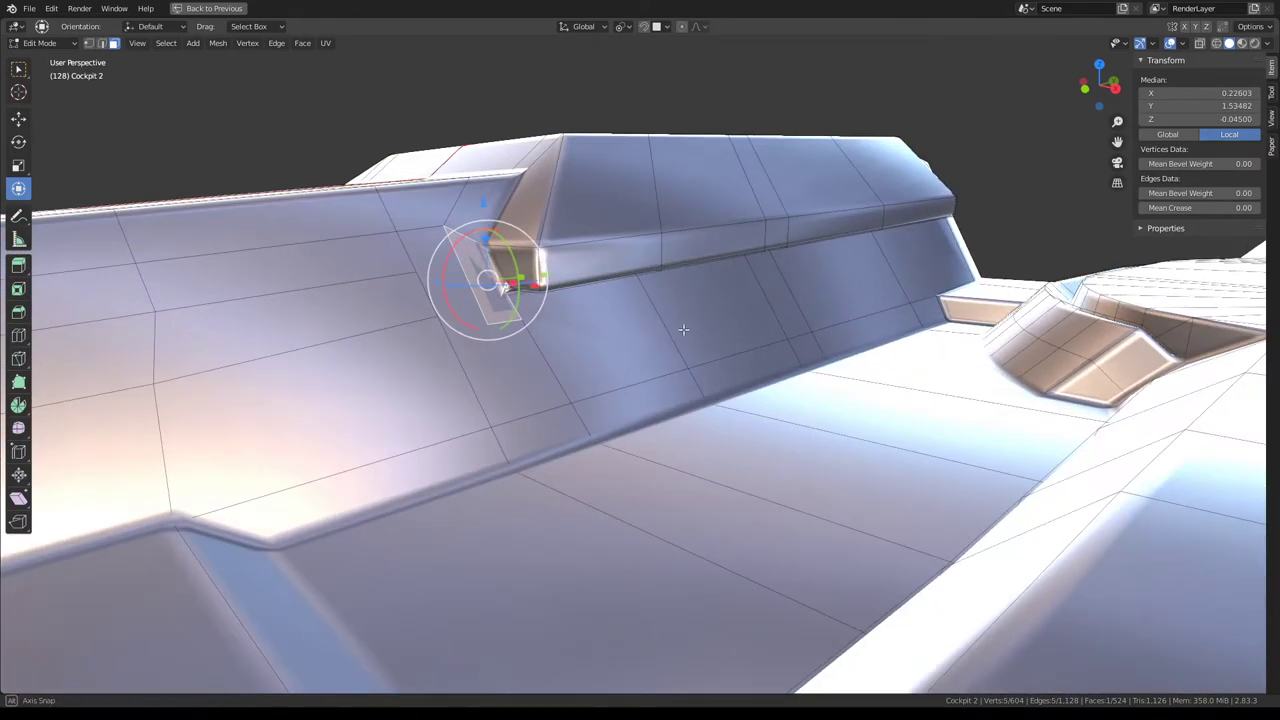
Knife-cut from the pillar edge across the side panel and pillar face to the fin edge.
key(k)
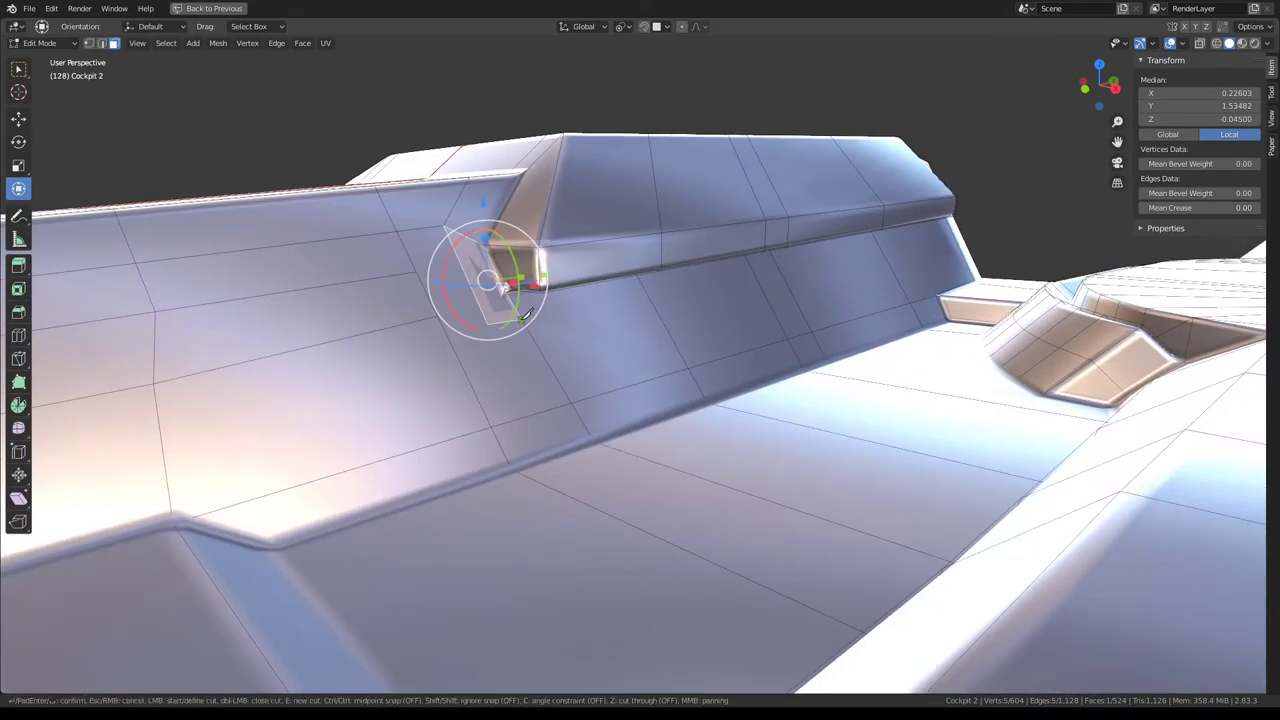
click(522, 318)
middle_drag(882, 244, 482, 272)
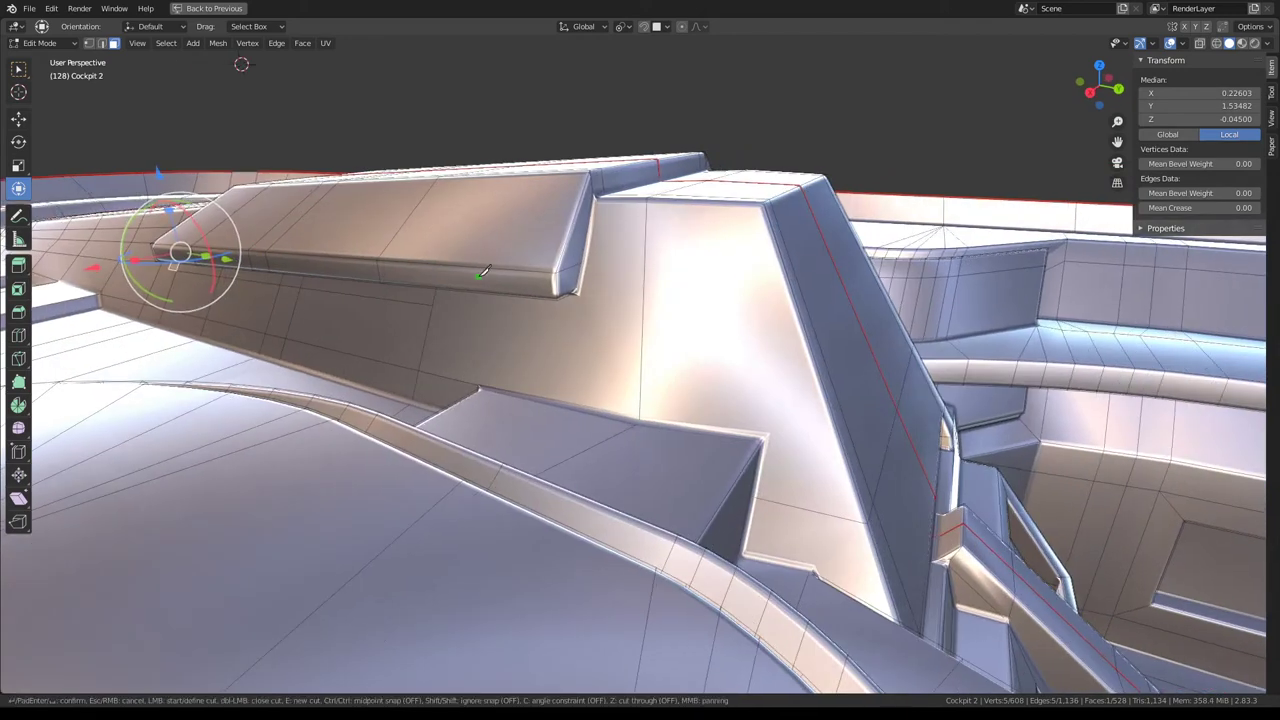
click(433, 305)
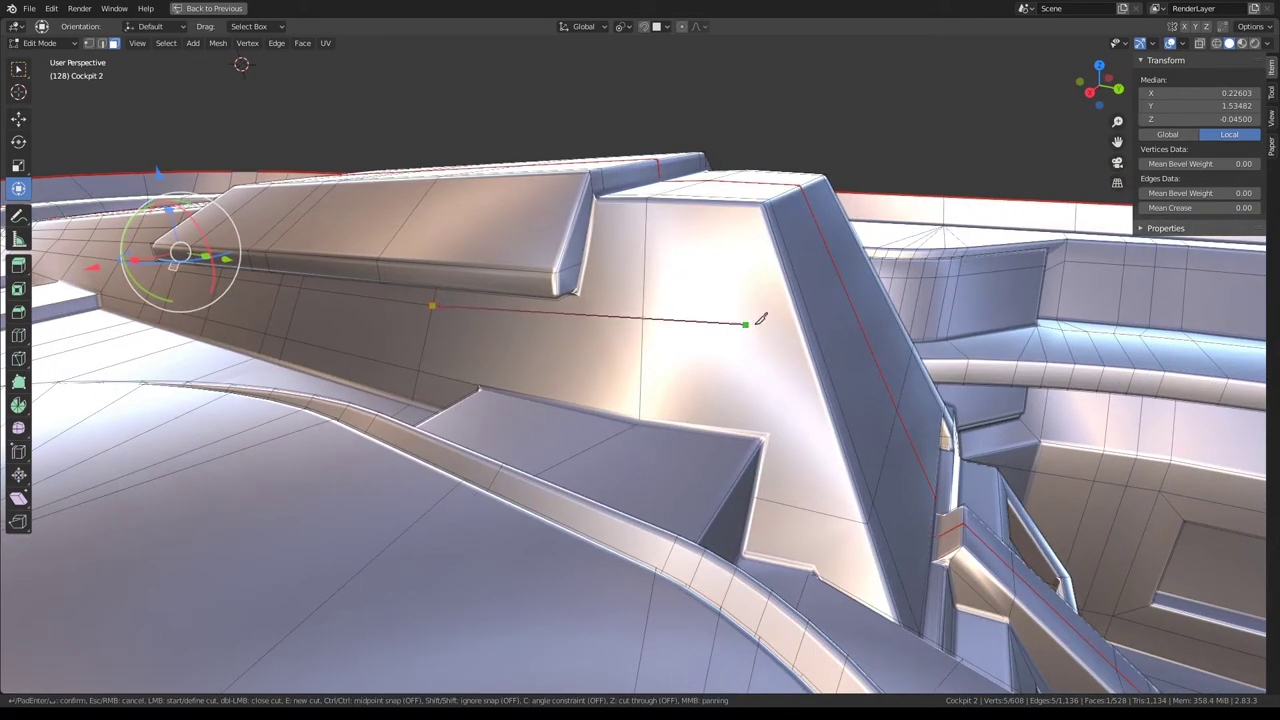
click(812, 340)
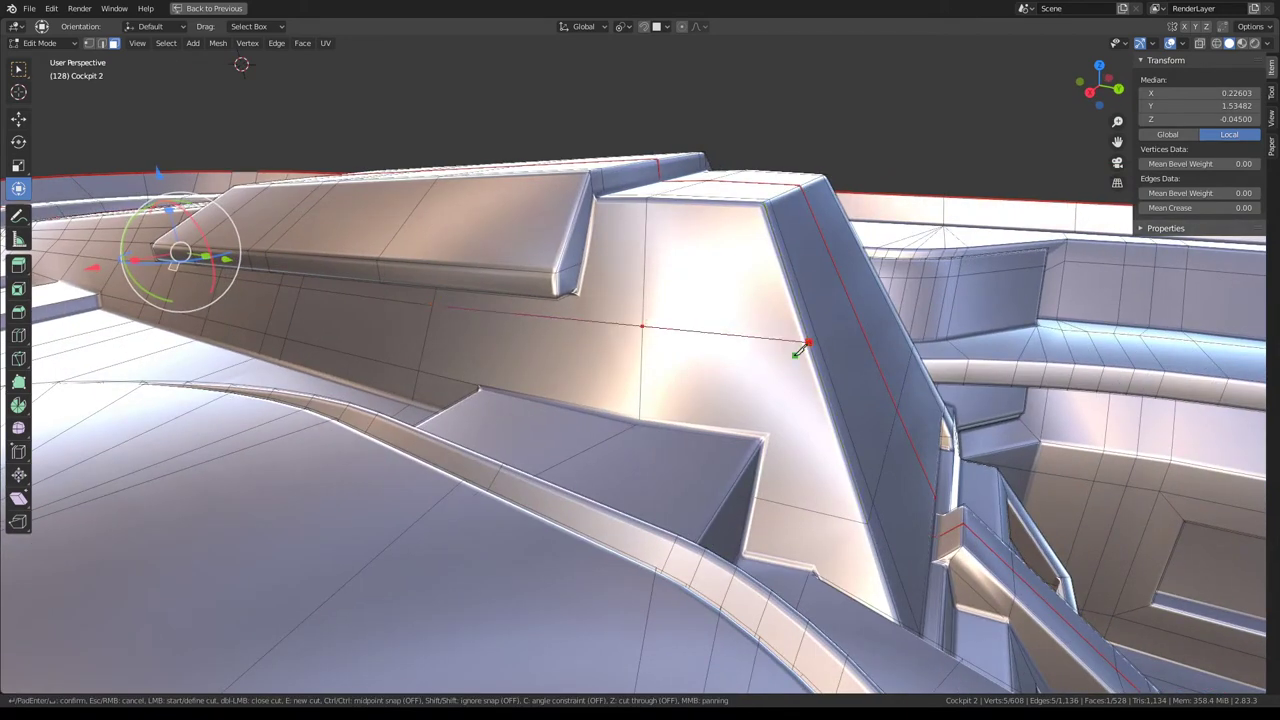
middle_drag(795, 355, 673, 362)
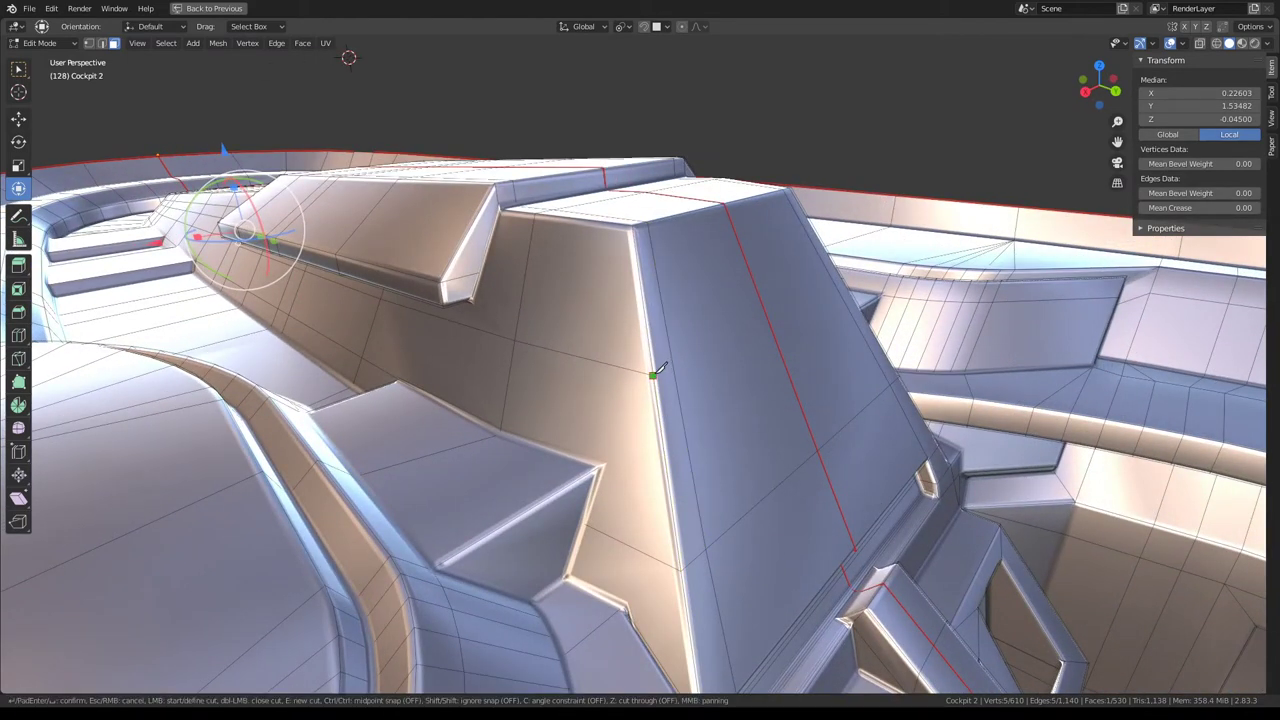
click(768, 321)
key(Return)
Cut a new edge from the panel corner vertex down to the lower edge vertex.
scroll(760, 326, up, 3)
middle_drag(654, 331, 641, 290)
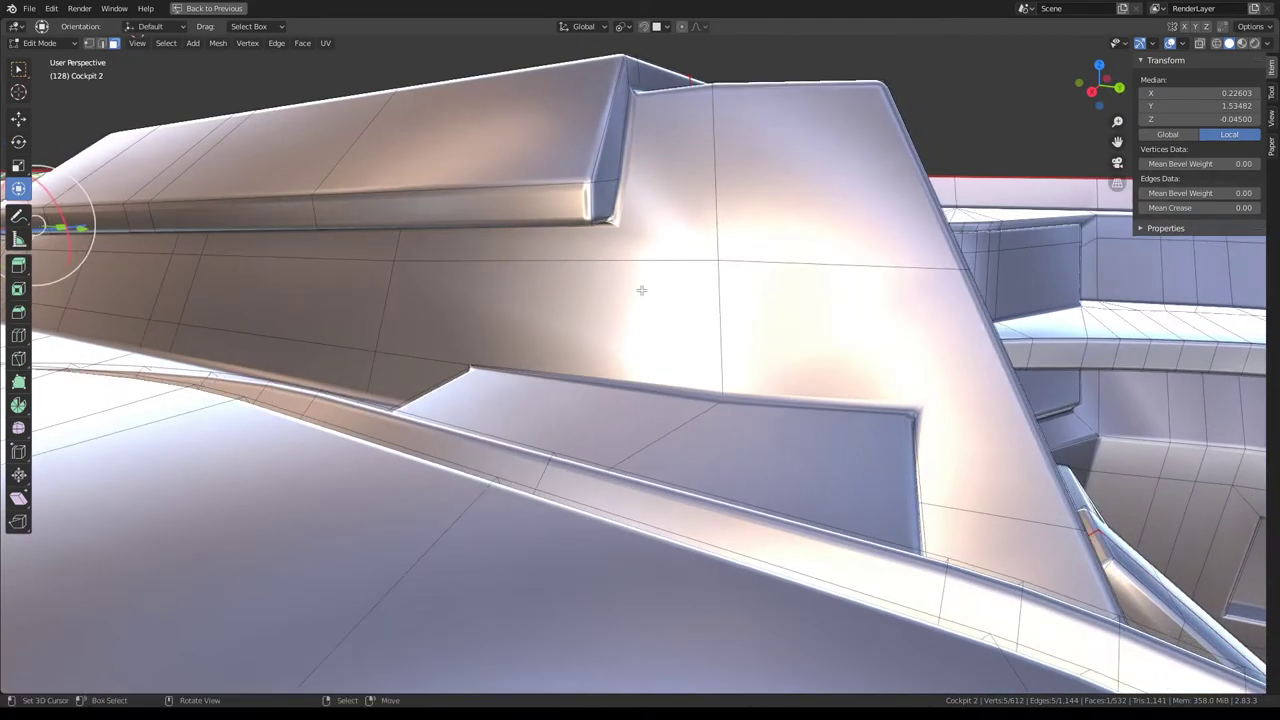
key(k)
click(614, 220)
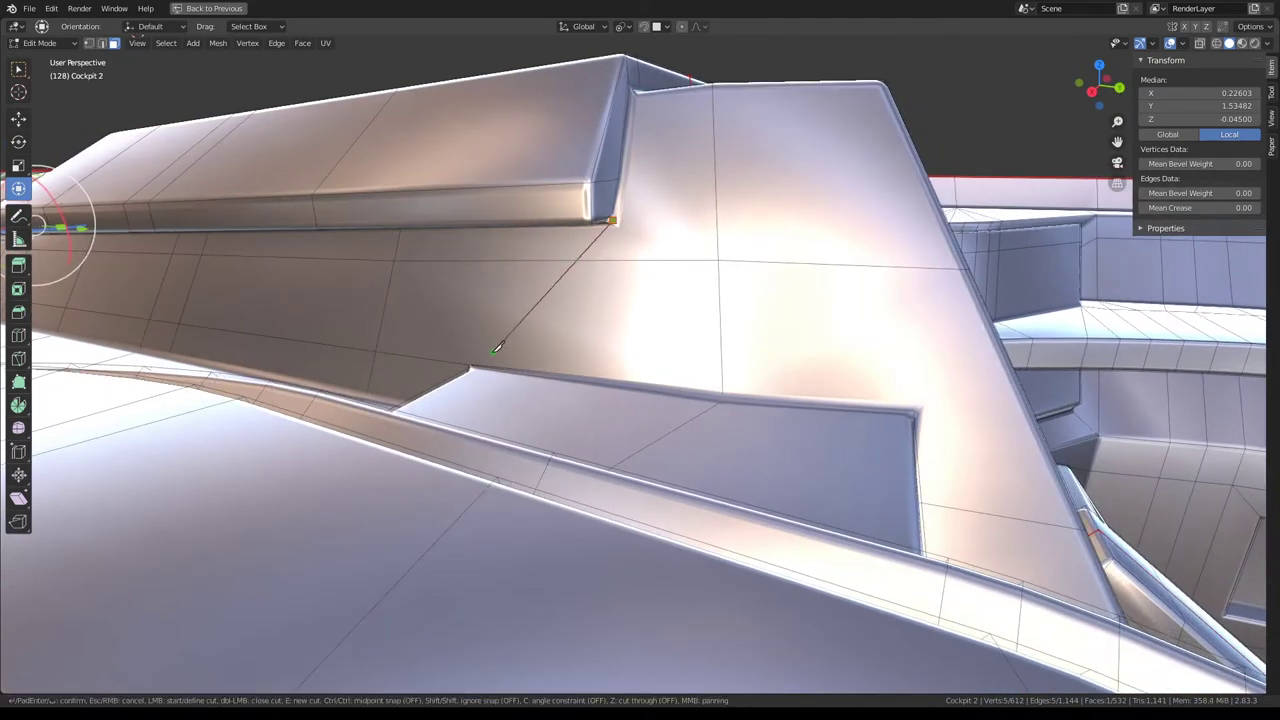
click(468, 368)
key(Return)
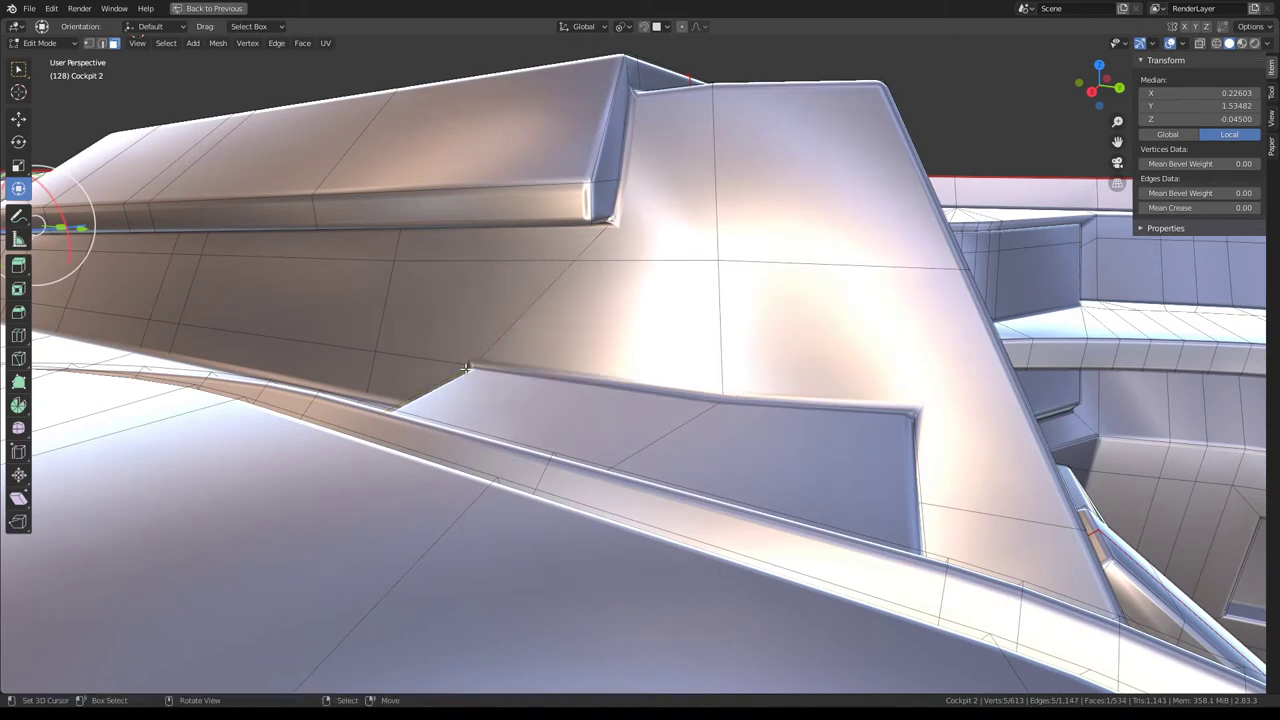
Reframe the view on the pillar and block side, abandoning a trial knife cut.
middle_drag(470, 367, 590, 300)
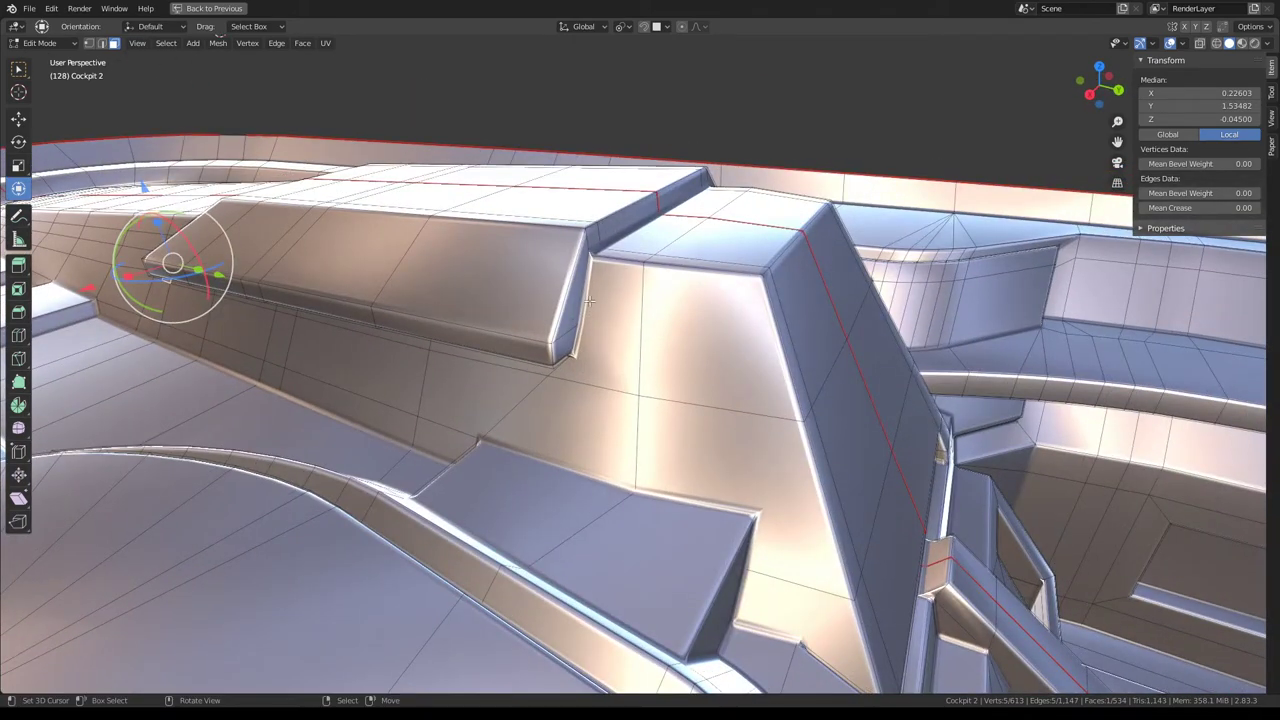
scroll(589, 300, up, 2)
middle_drag(585, 310, 557, 237)
key(k)
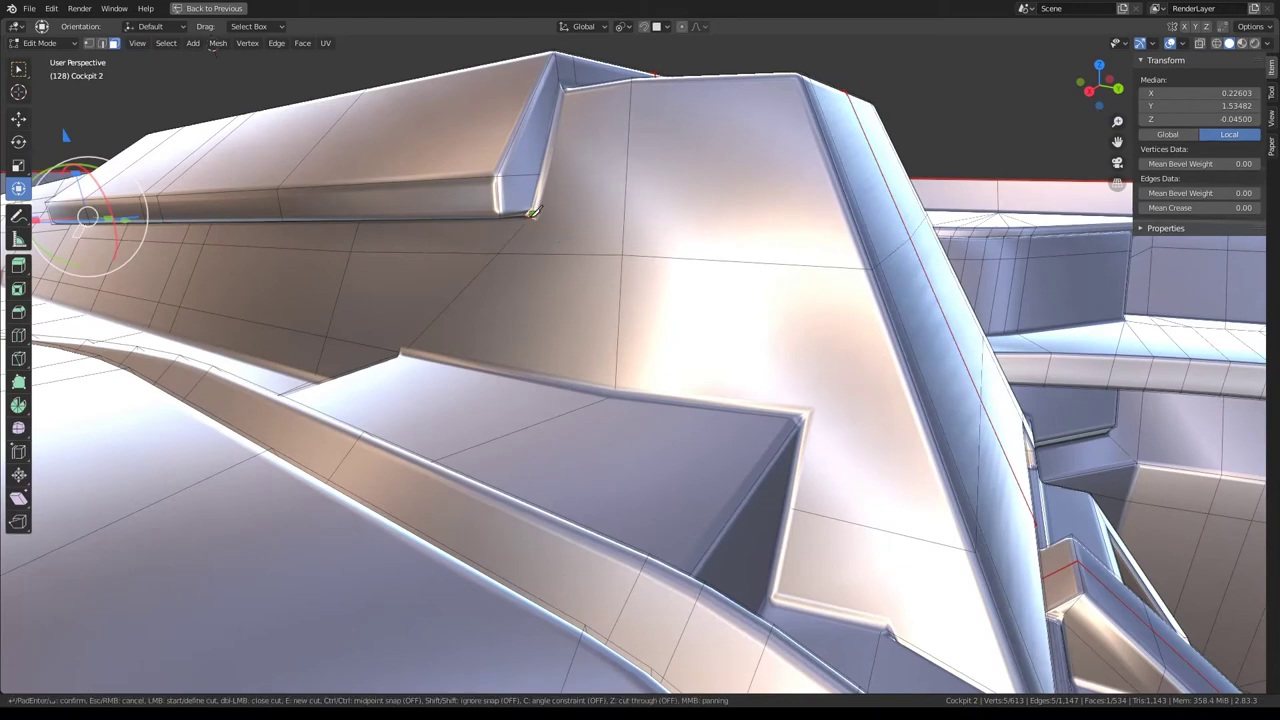
key(Escape)
mouse_move(548, 217)
middle_down()
mouse_move(610, 202)
mouse_move(627, 258)
mouse_move(470, 300)
middle_up()
Begin a knife cut at the panel-corner vertex while orbiting around the cockpit fin.
key(k)
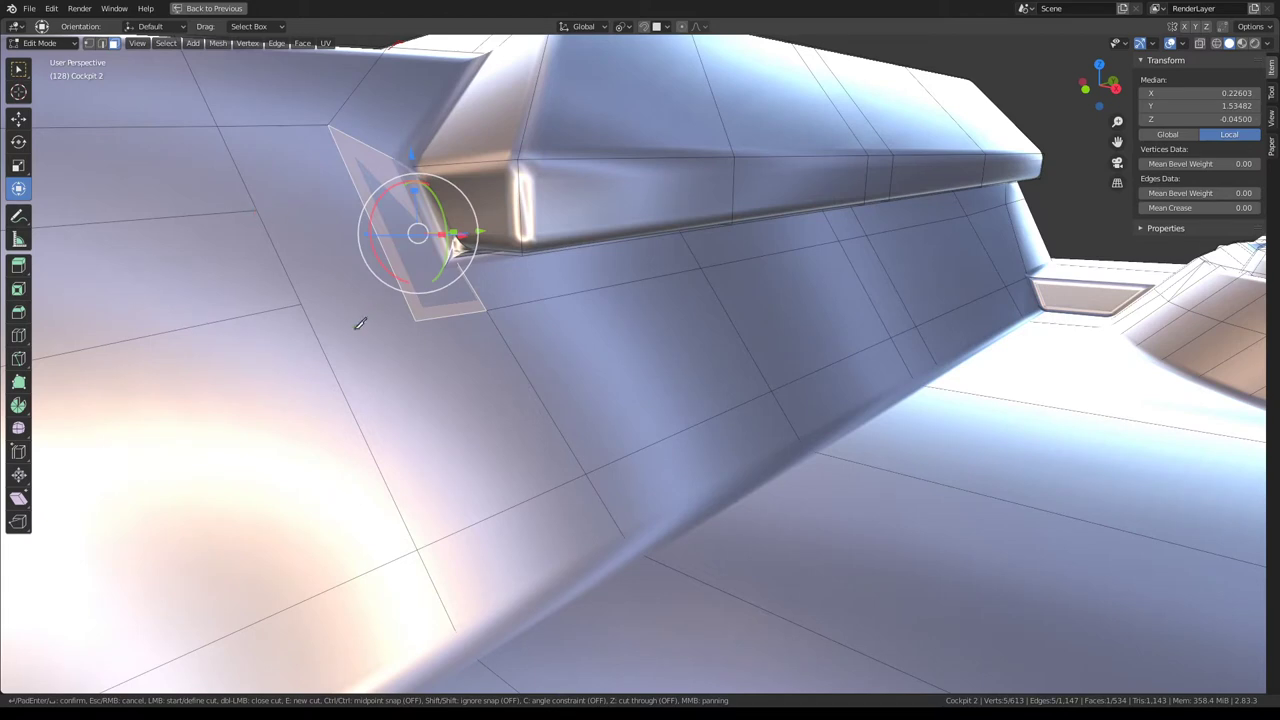
click(416, 320)
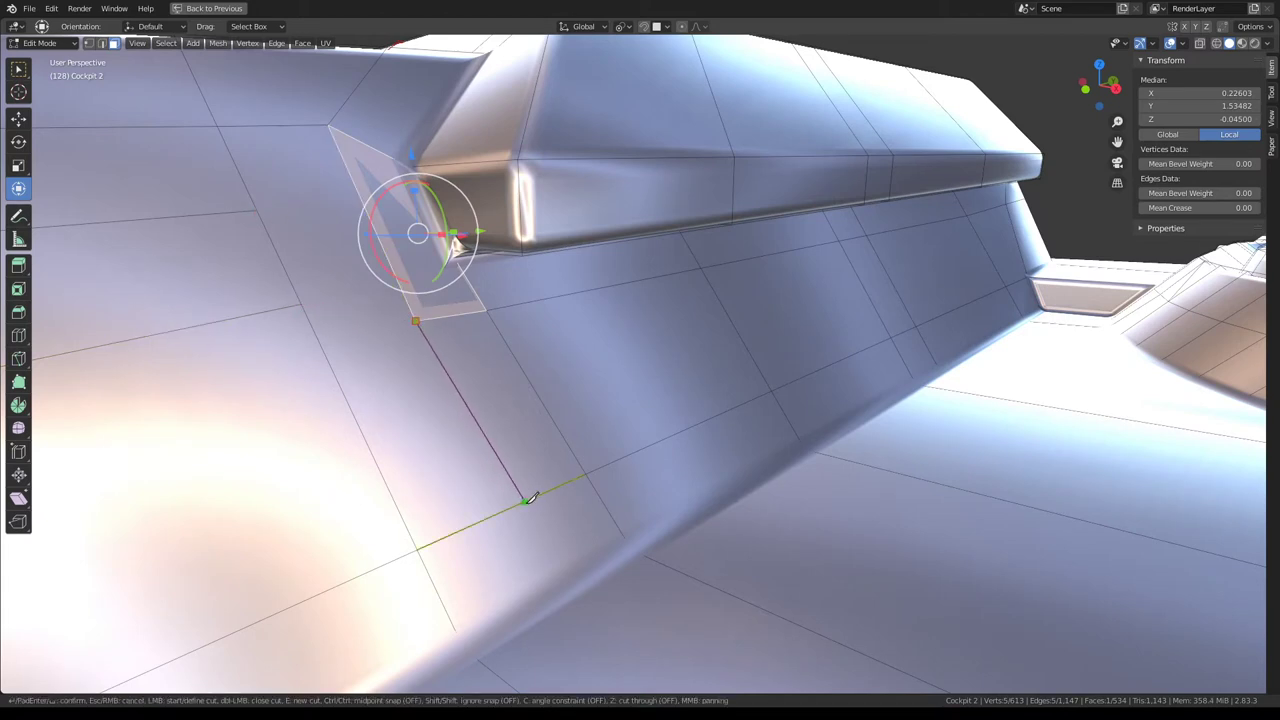
middle_drag(528, 498, 459, 409)
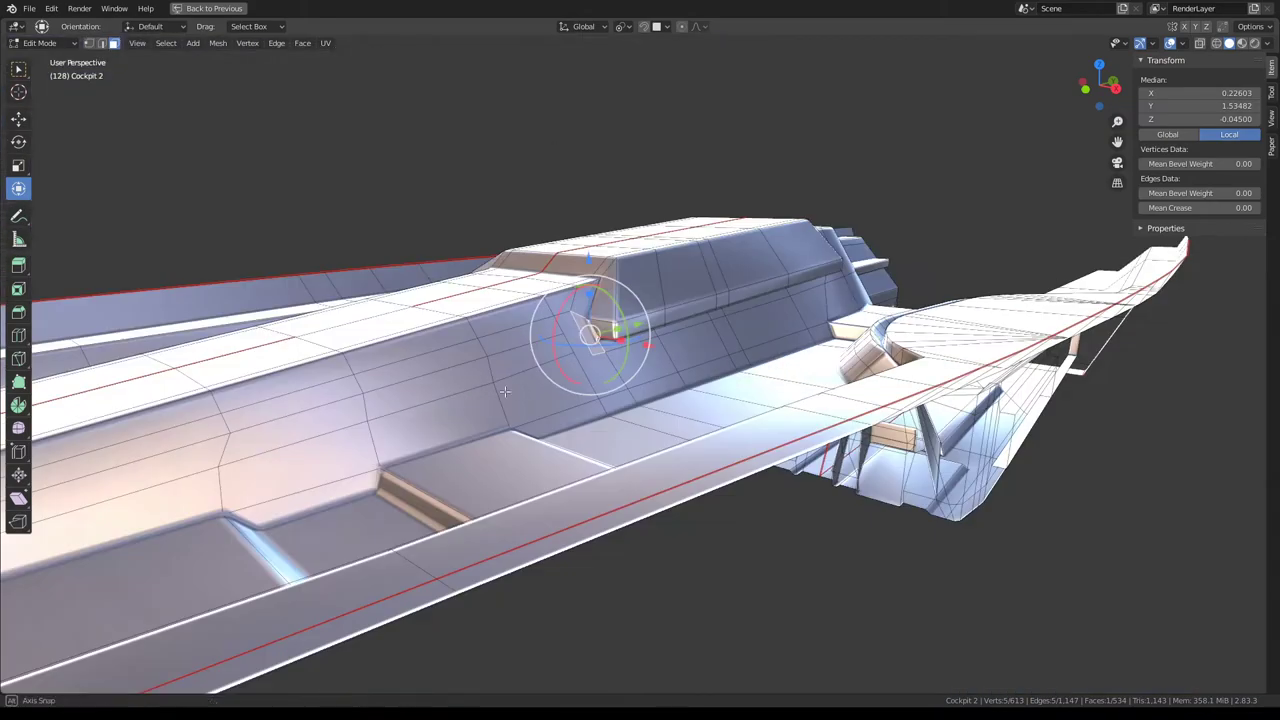
middle_drag(348, 413, 450, 330)
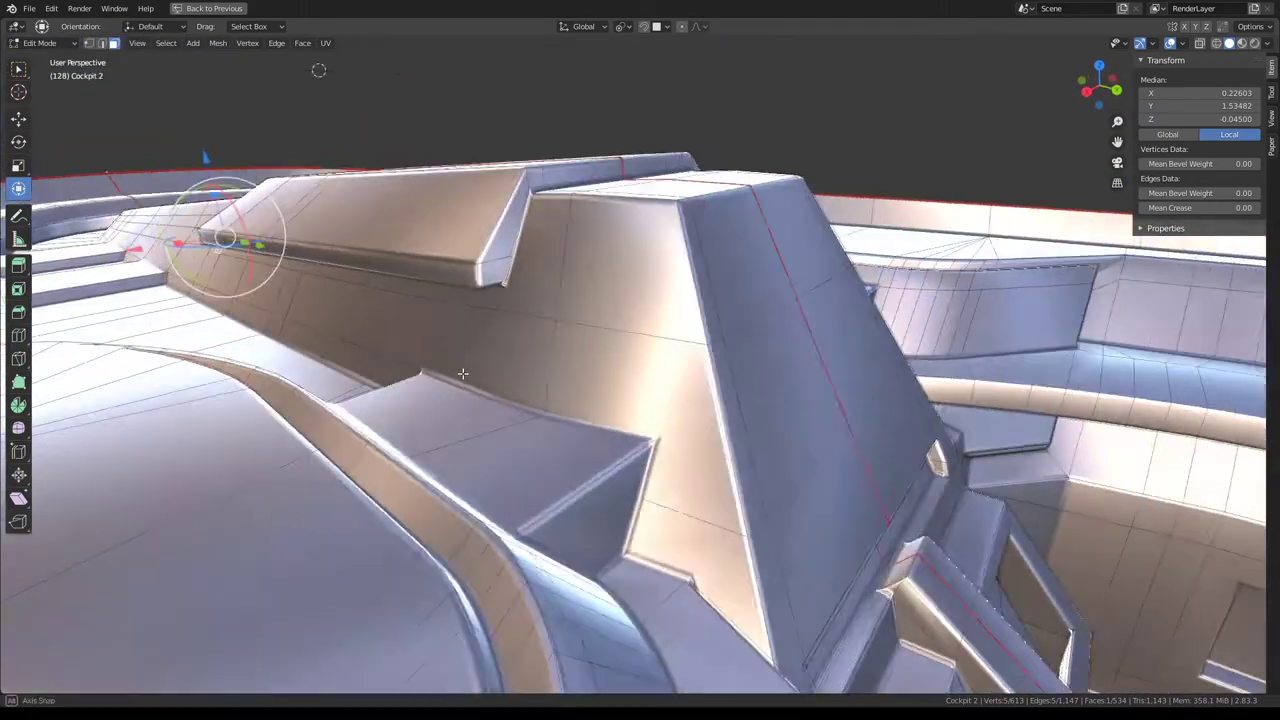
scroll(556, 260, up, 5)
middle_drag(472, 272, 509, 269)
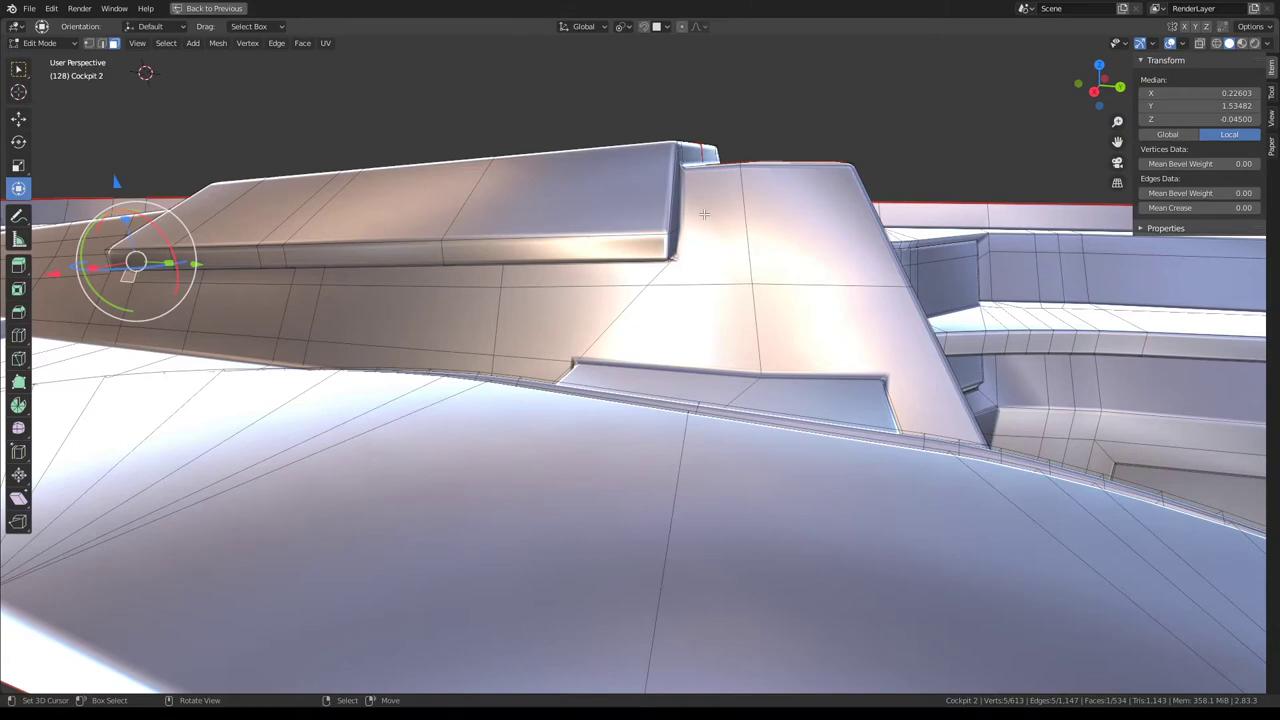
scroll(679, 309, up, 3)
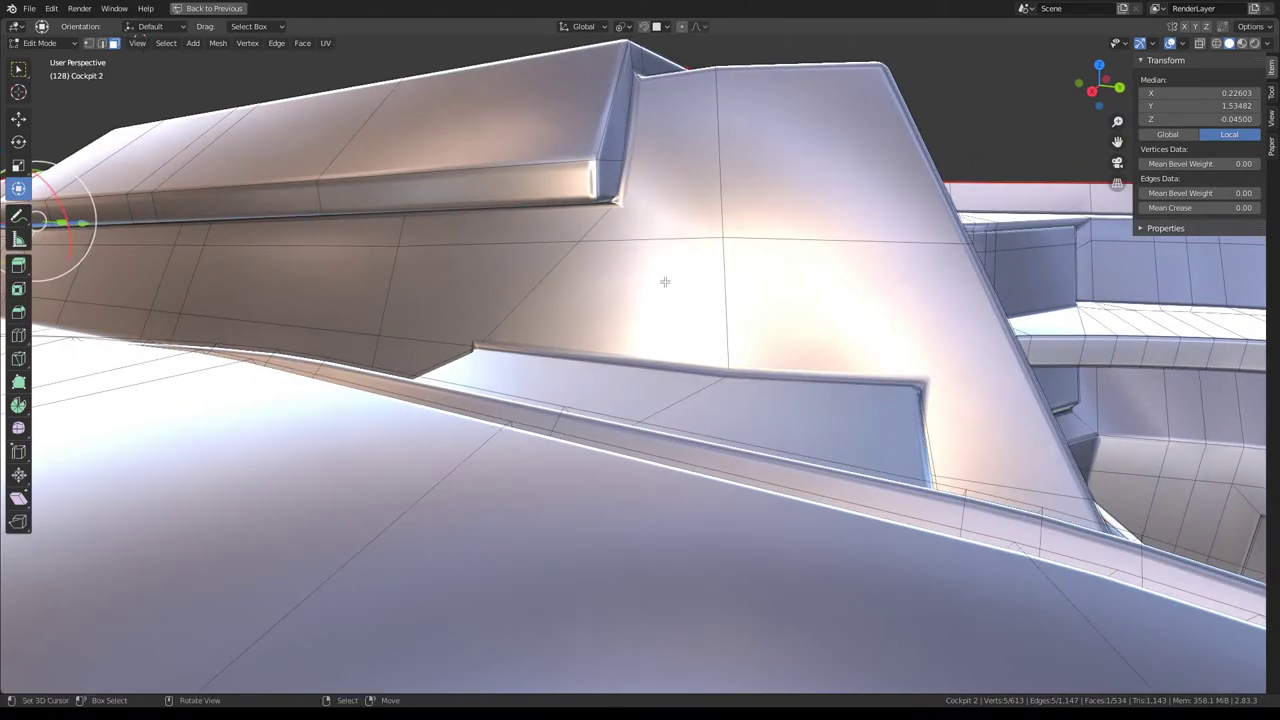
mouse_move(665, 282)
middle_down()
mouse_move(823, 311)
mouse_move(774, 306)
mouse_move(748, 193)
middle_up()
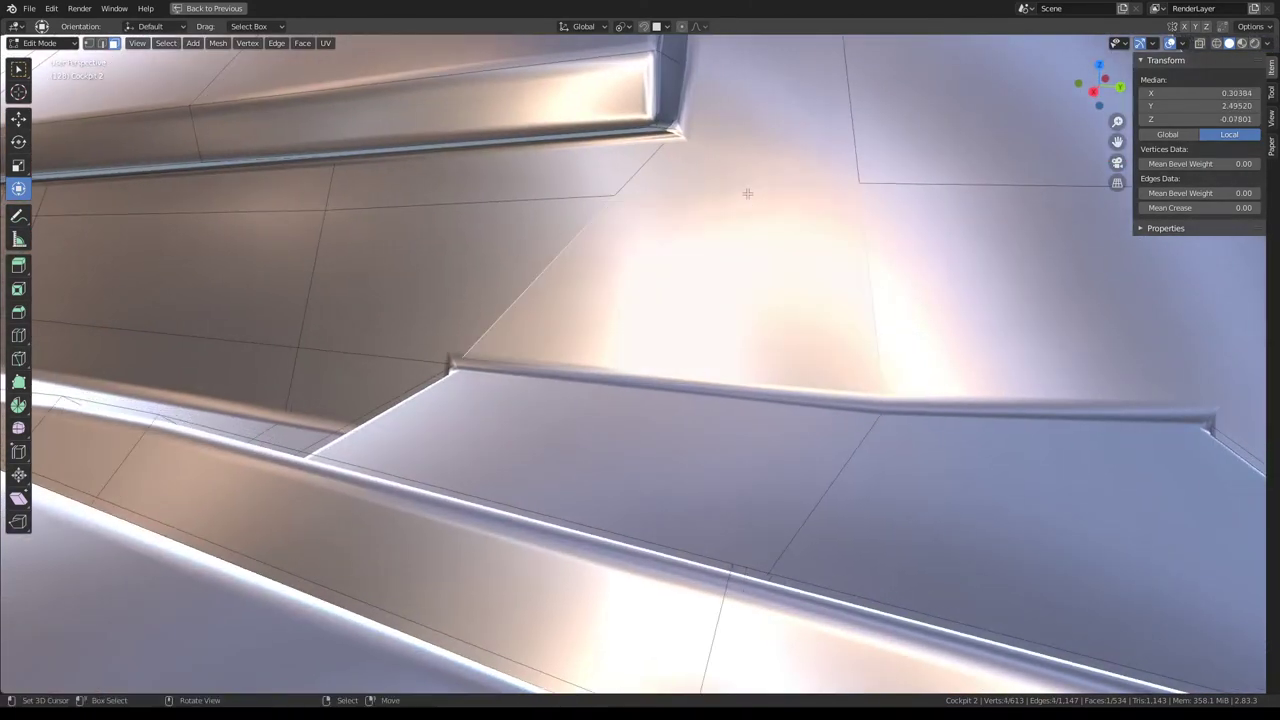
Knife-cut from the fin's corner vertex across the larger side-panel face.
scroll(748, 193, down, 3)
mouse_move(737, 349)
middle_down()
mouse_move(686, 274)
mouse_move(663, 294)
middle_up()
scroll(630, 321, up, 3)
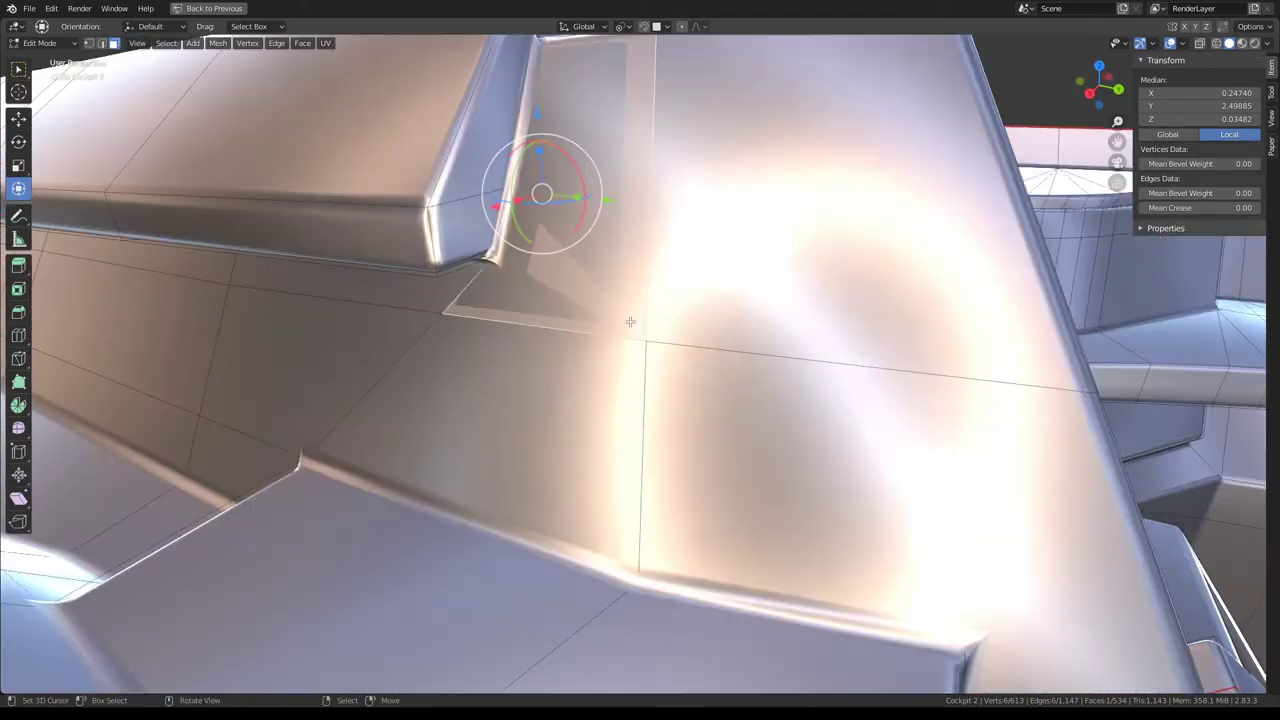
click(630, 321)
key(k)
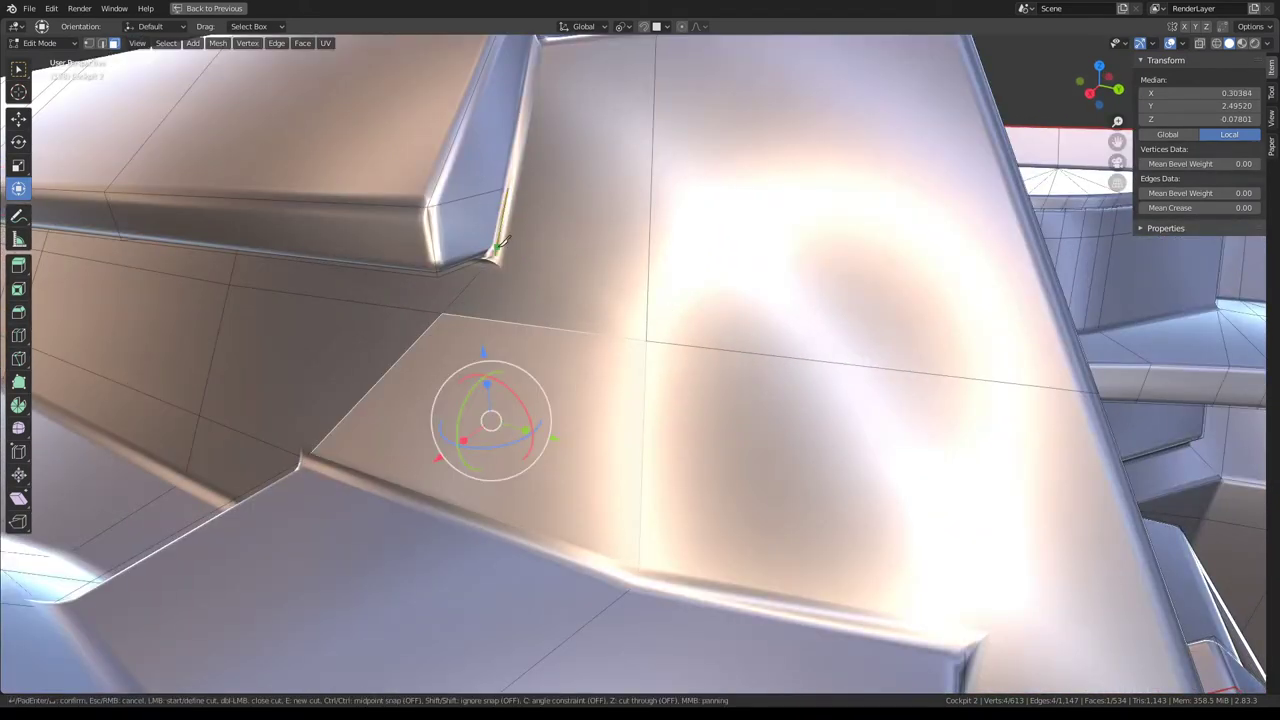
click(503, 252)
middle_drag(503, 252, 527, 290)
scroll(527, 290, up, 2)
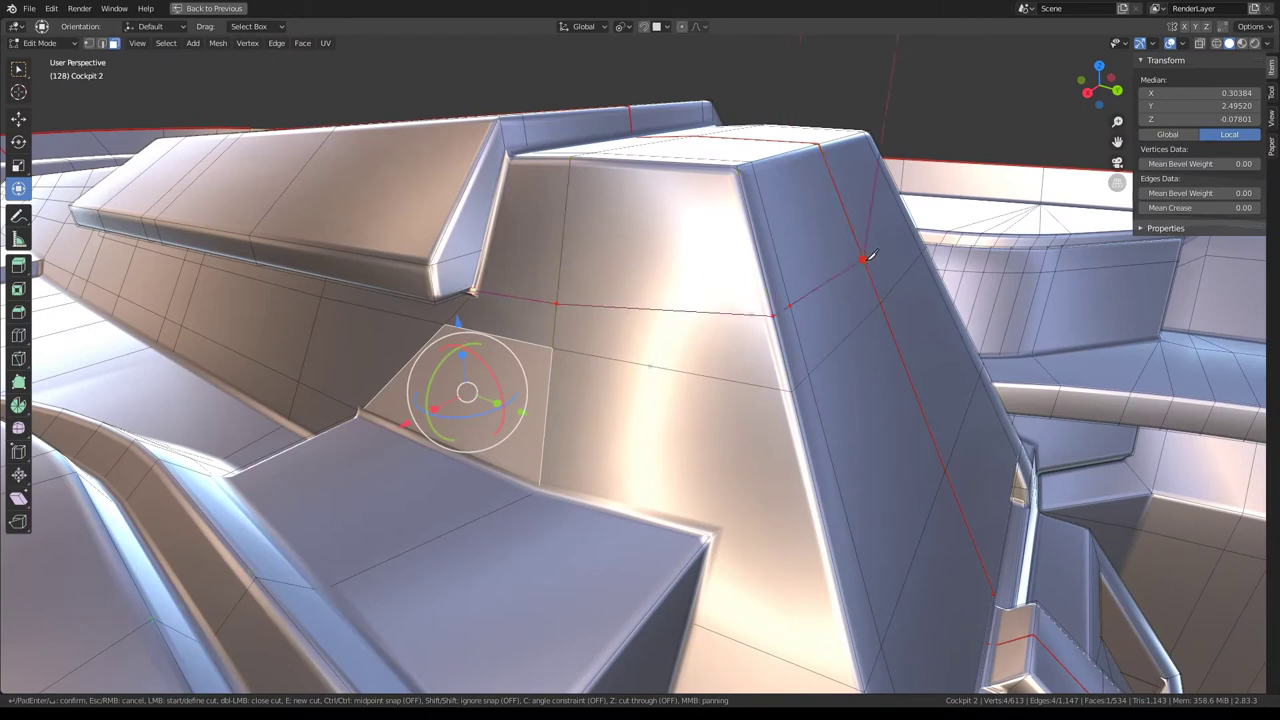
key(Return)
Nudge the vertex where the new cut crosses slightly along Y to tidy the junction.
middle_drag(866, 260, 654, 276)
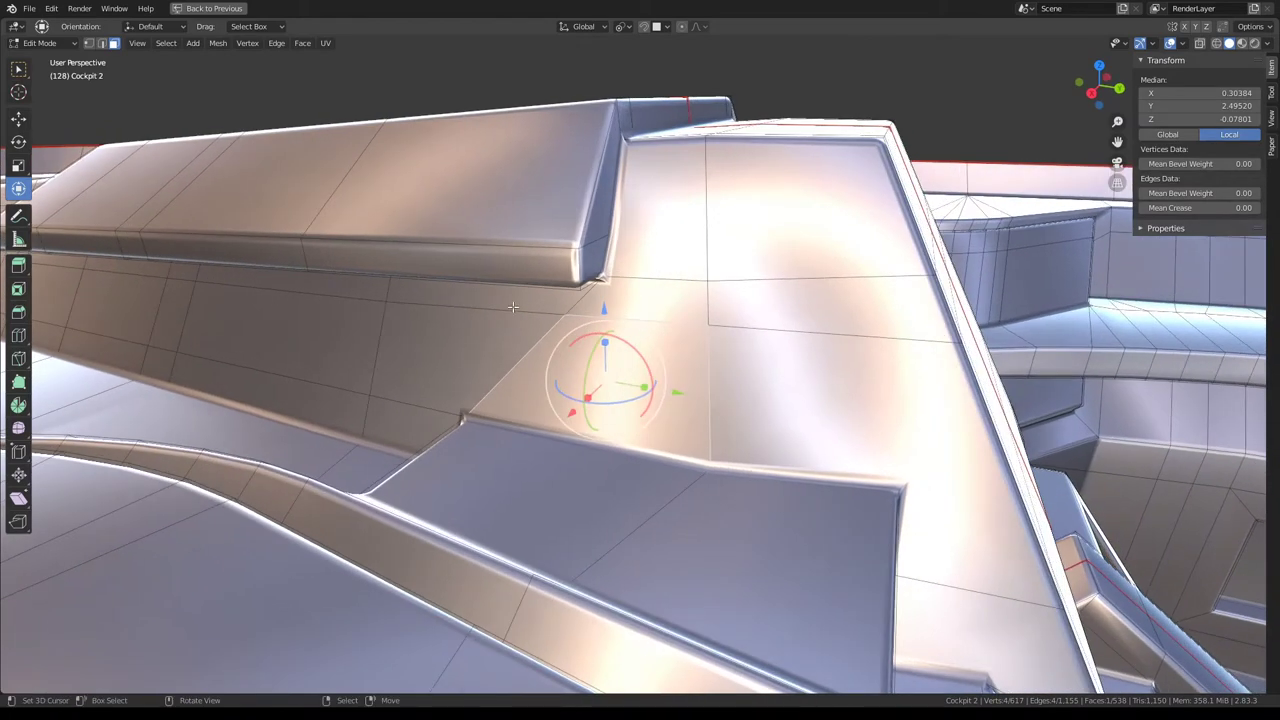
click(88, 44)
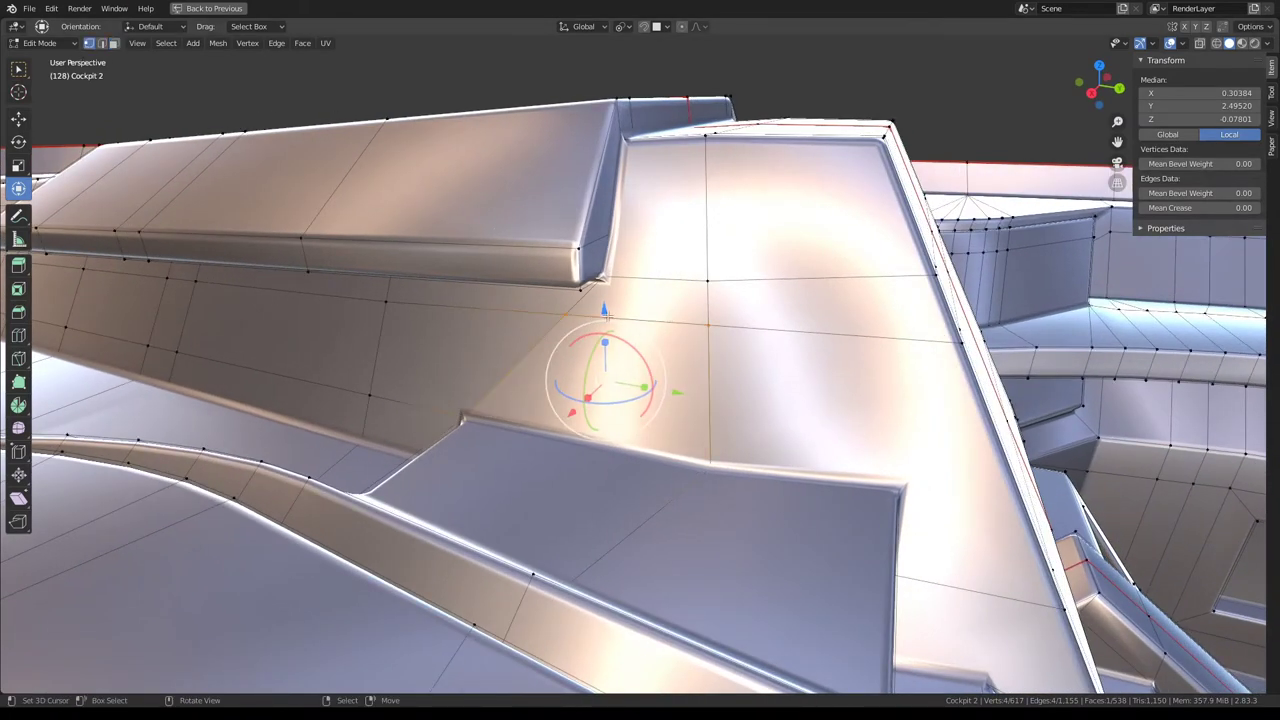
click(604, 312)
drag(634, 326, 608, 323)
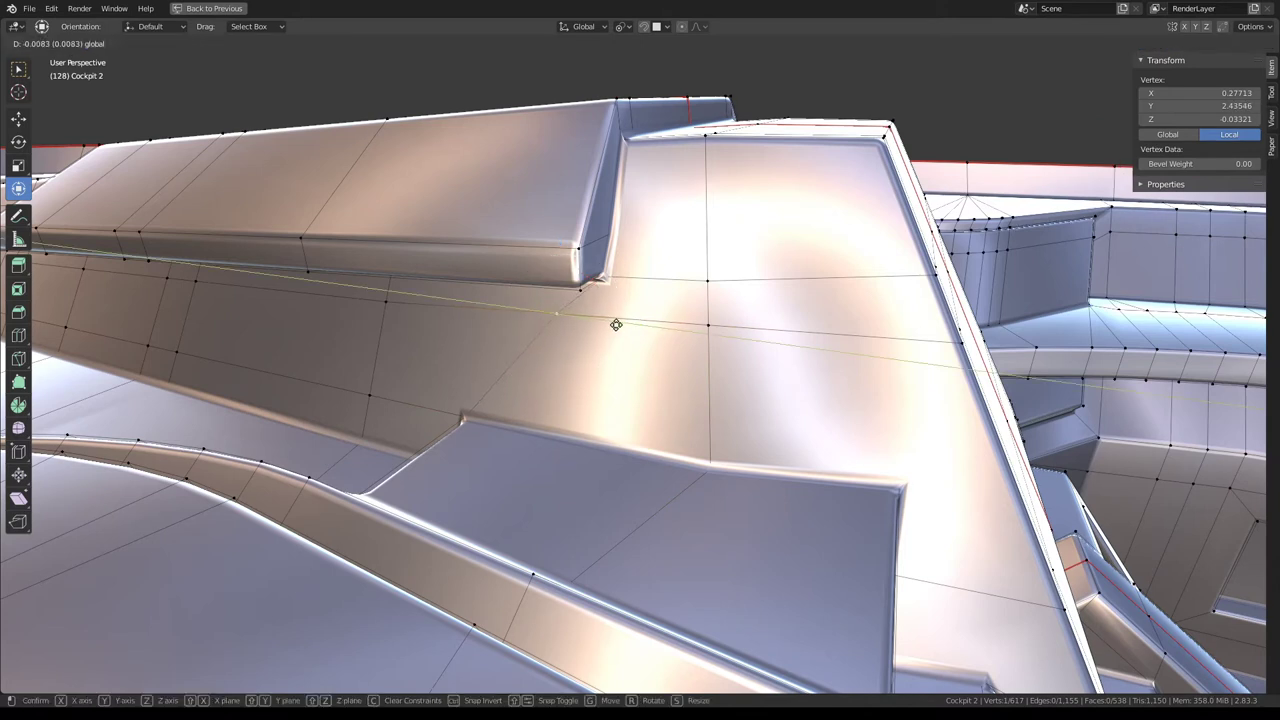
click(705, 347)
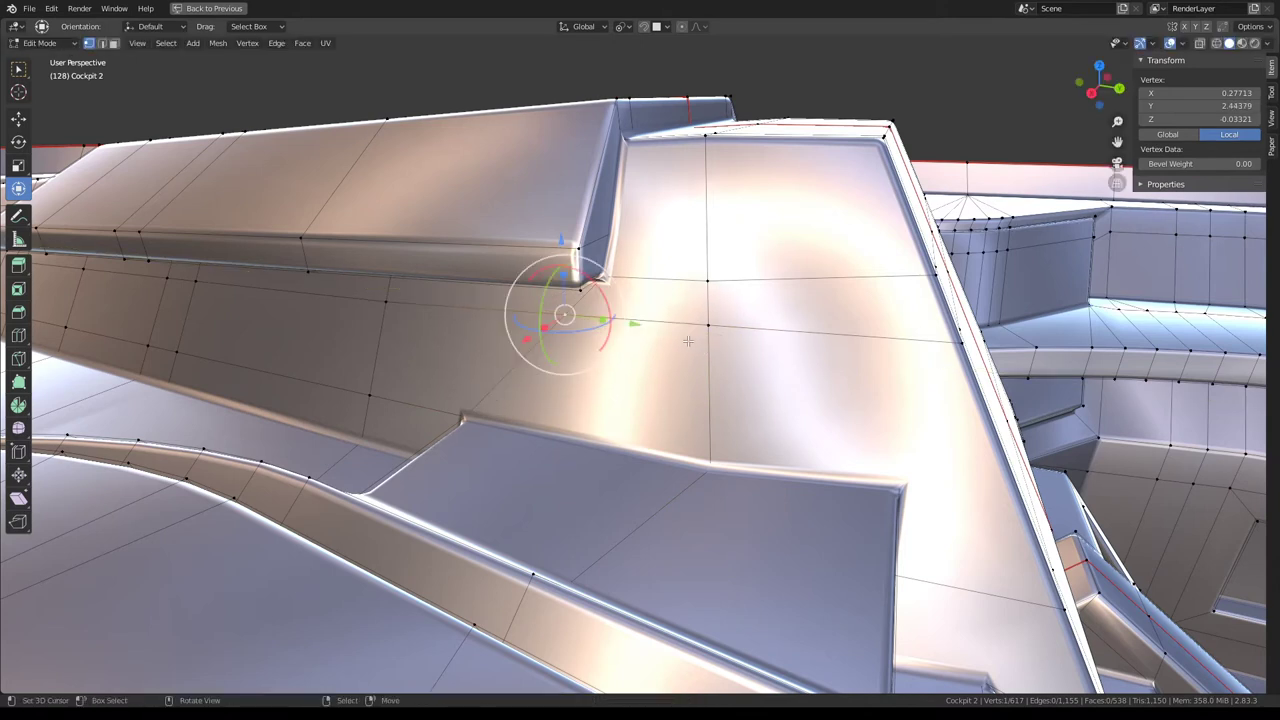
key(h)
key(ctrl+z)
key(ctrl+z)
key(g)
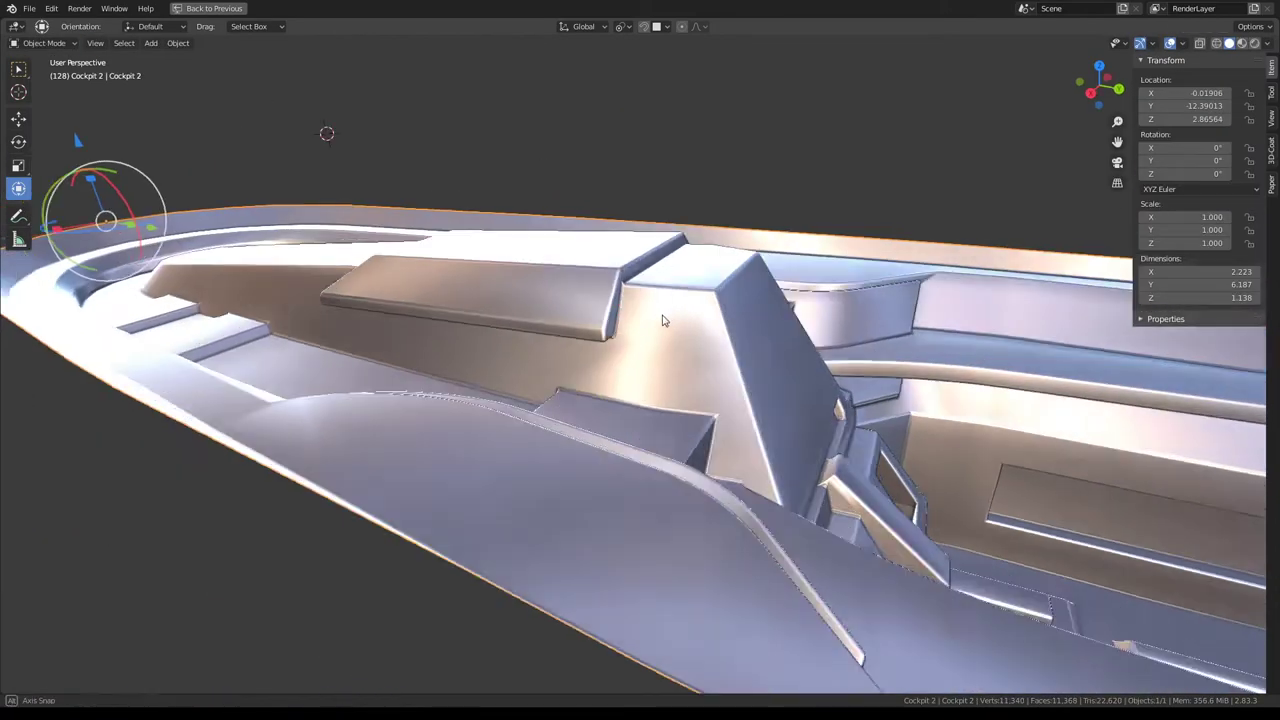
mouse_move(662, 320)
middle_down()
mouse_move(580, 329)
mouse_move(680, 346)
middle_up()
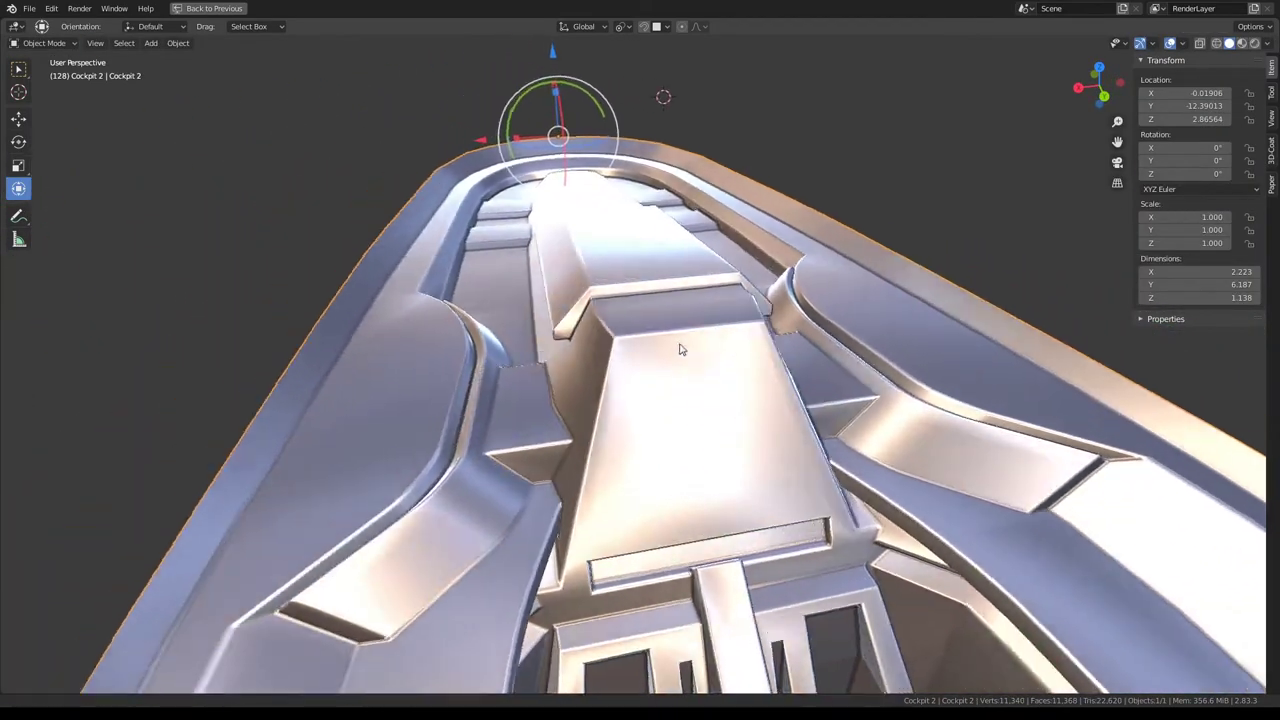
Try sliding the raised box's edge loop, then cancel and undo it.
key(Tab)
mouse_move(582, 309)
middle_down()
mouse_move(600, 300)
mouse_move(575, 325)
mouse_move(612, 345)
mouse_move(641, 328)
mouse_move(598, 366)
middle_up()
alt+click(612, 345)
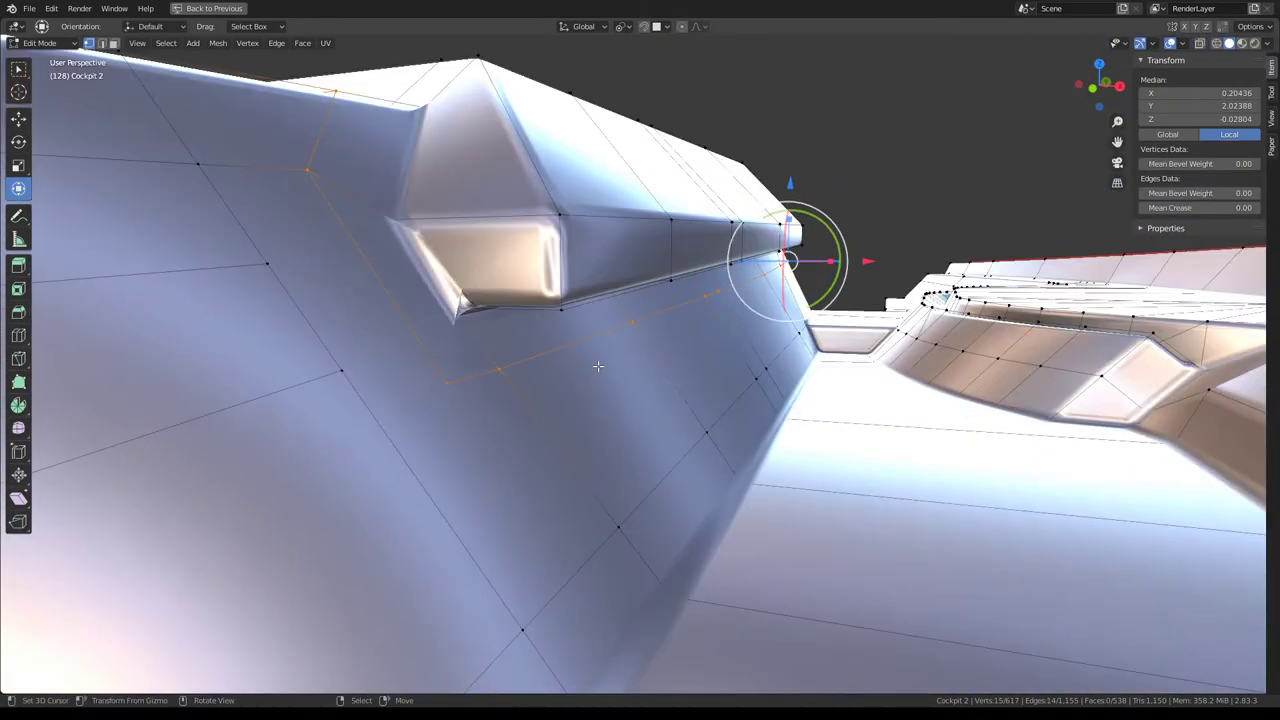
key(g)
key(g)
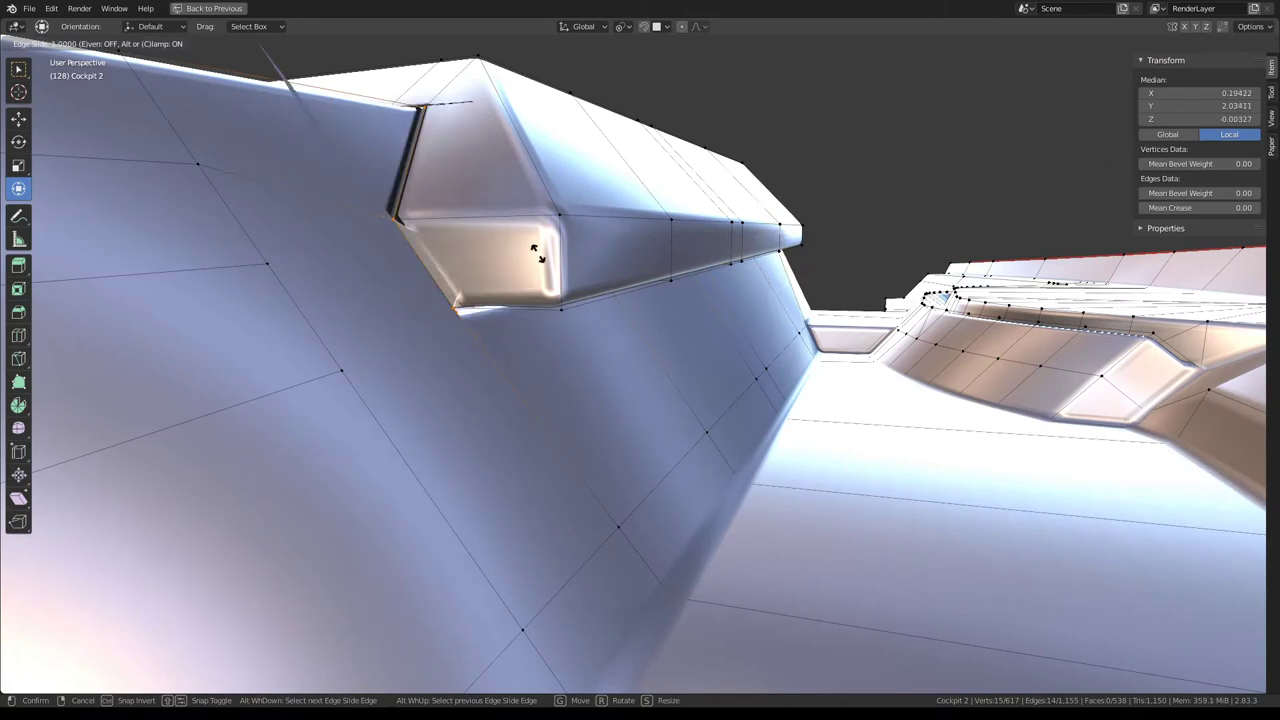
click(538, 253)
key(g)
key(g)
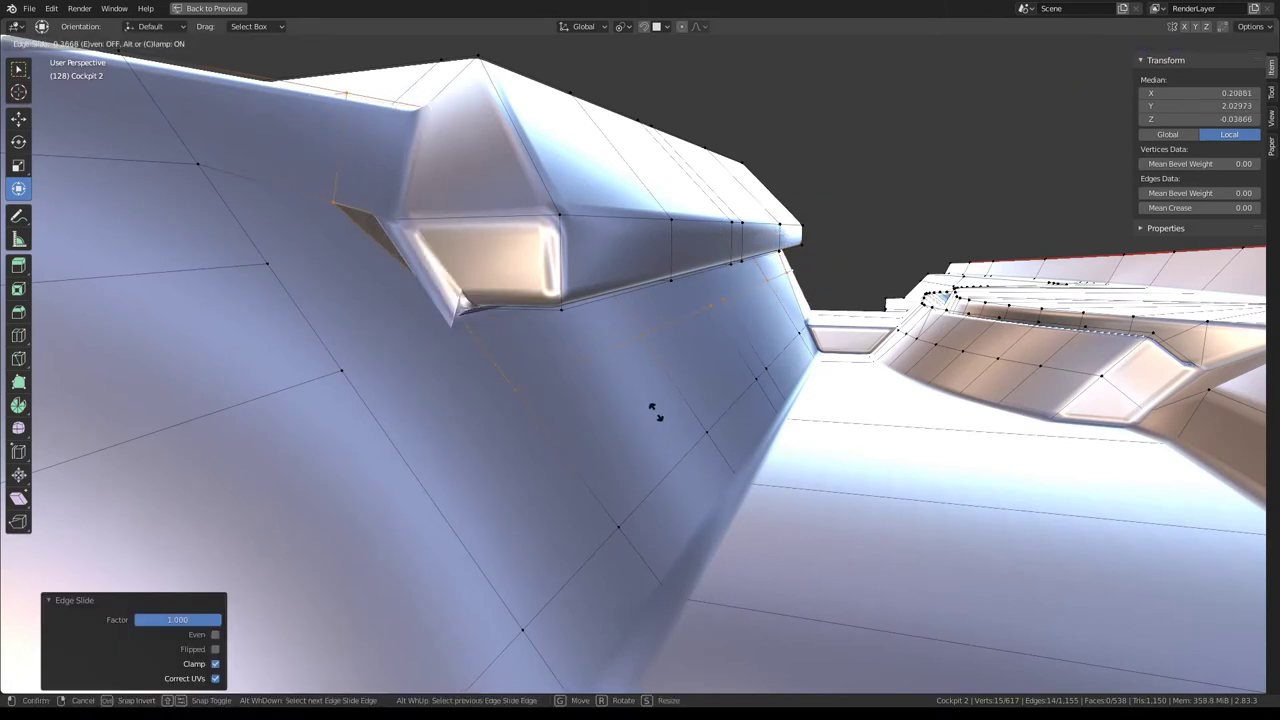
right_click(658, 422)
key(ctrl+z)
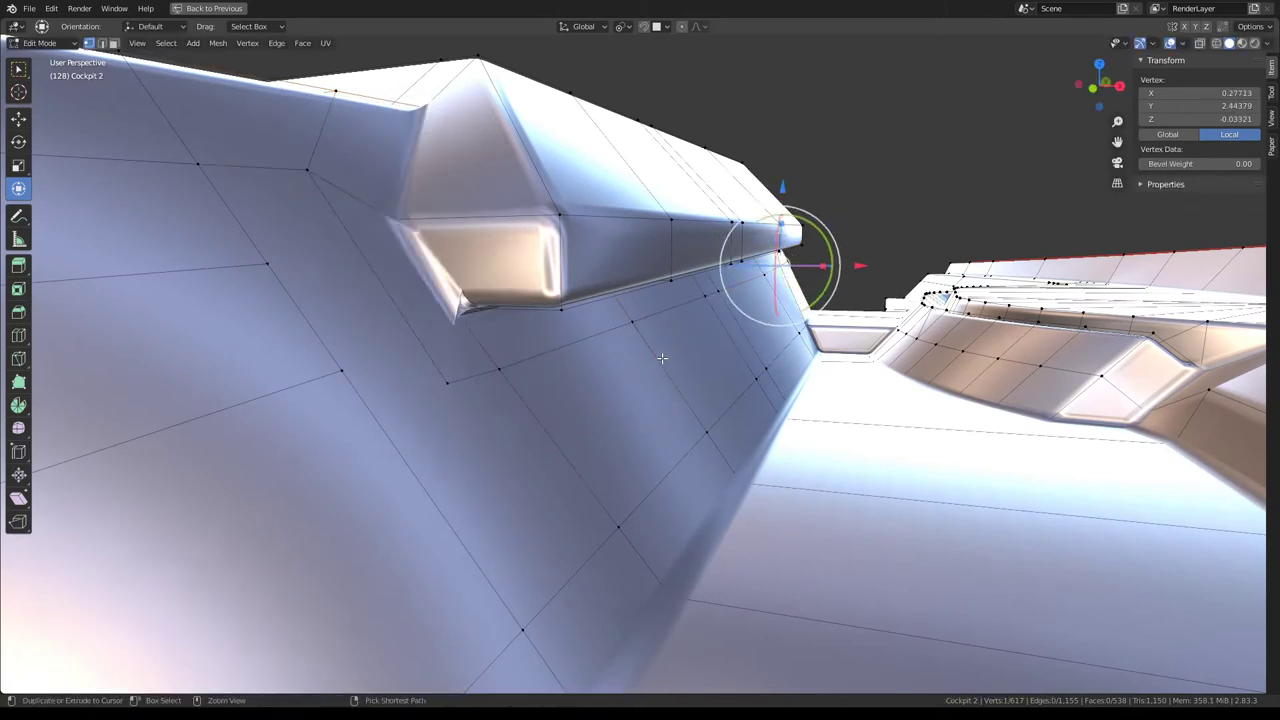
Knife-cut from the box's lower corner vertex down the cockpit side.
click(464, 307)
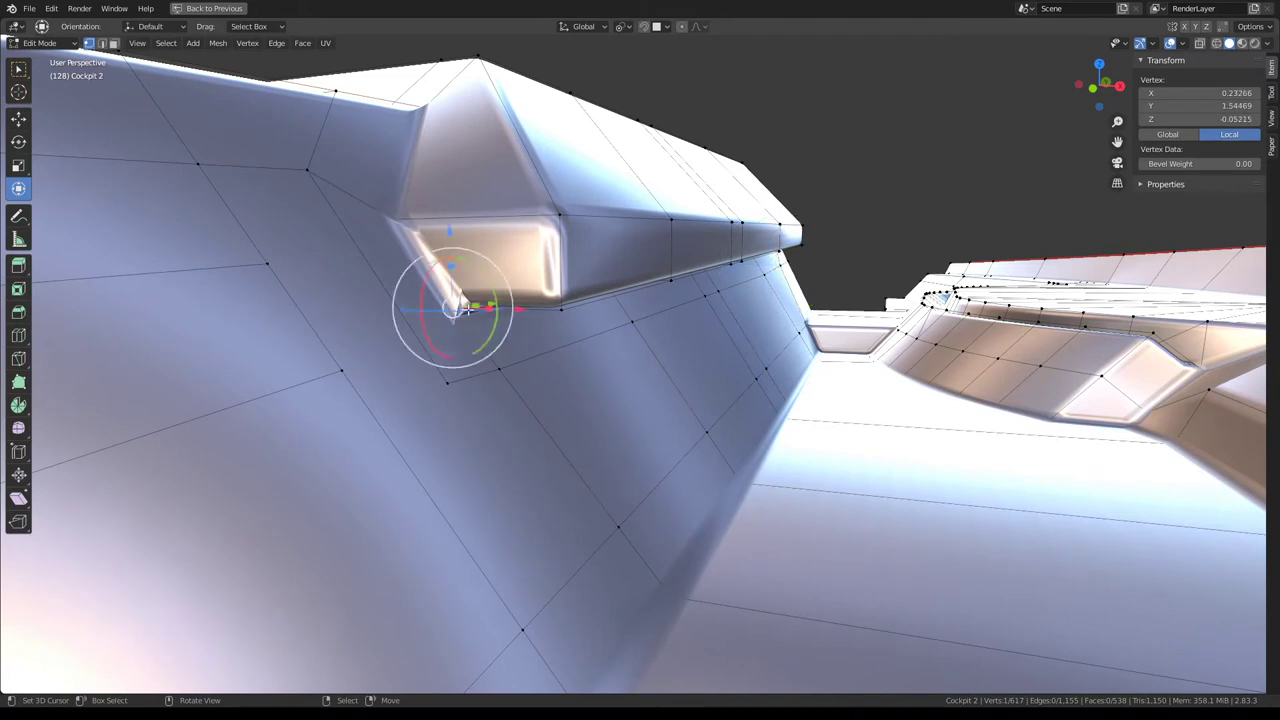
key(k)
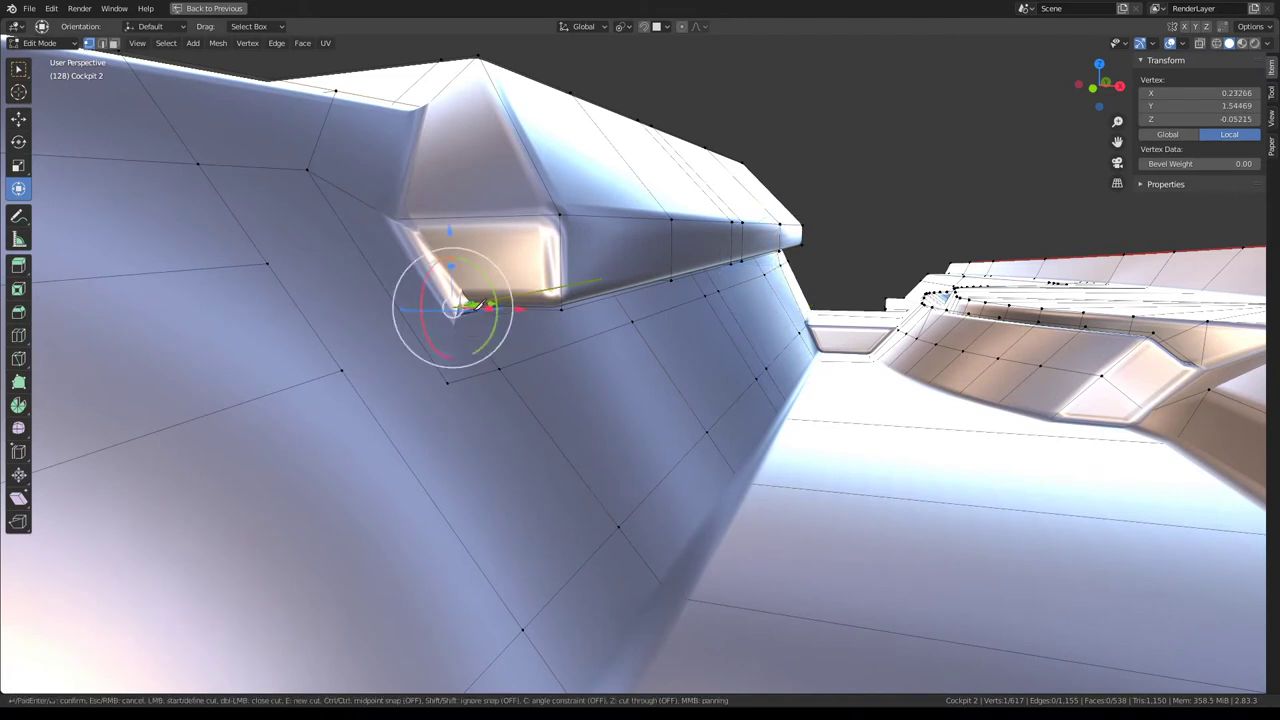
middle_drag(380, 330, 571, 491)
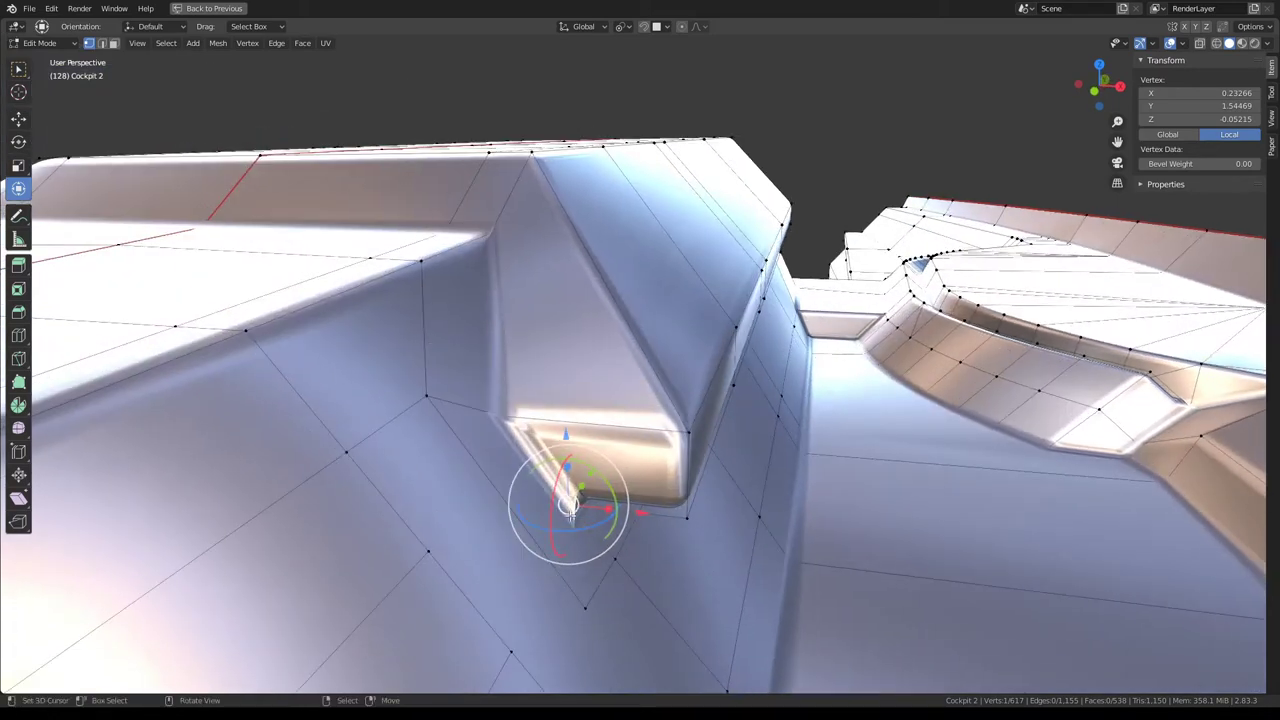
click(505, 651)
key(Return)
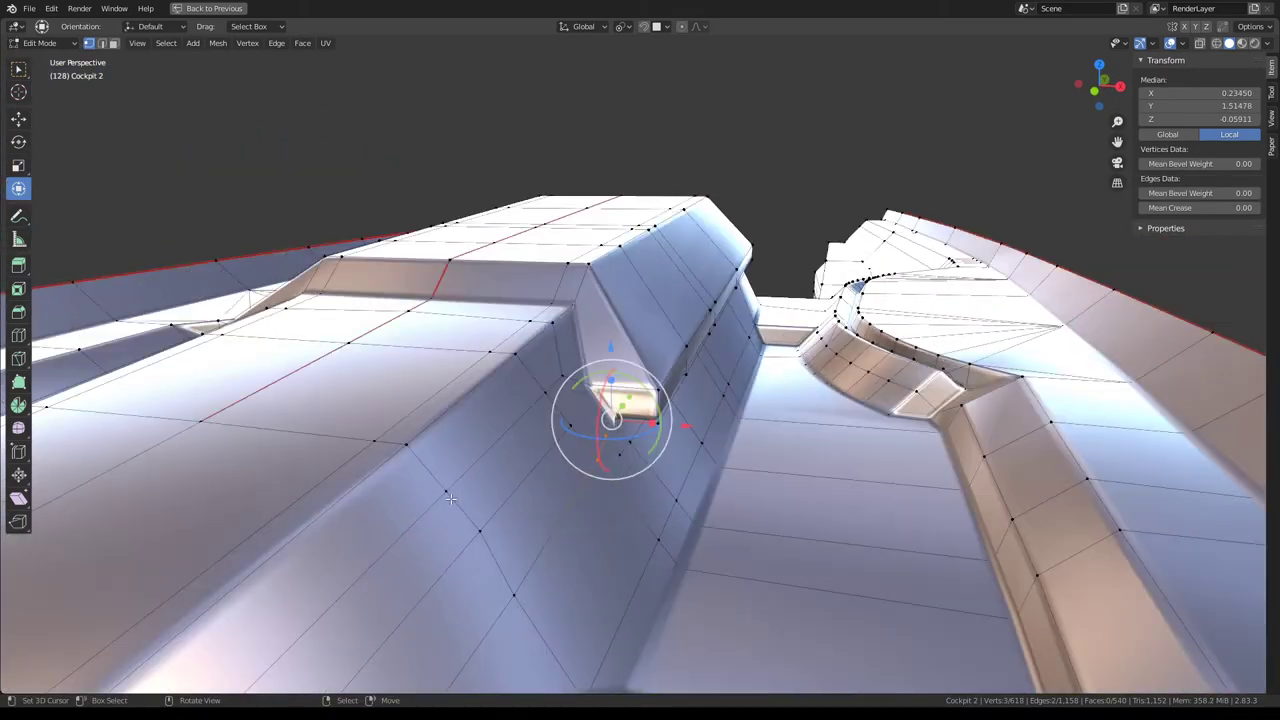
middle_drag(556, 598, 452, 500)
middle_drag(438, 405, 587, 468)
alt+click(440, 406)
Slide the box loop into place and merge the whole mesh by distance, removing 13 vertices.
key(g)
key(g)
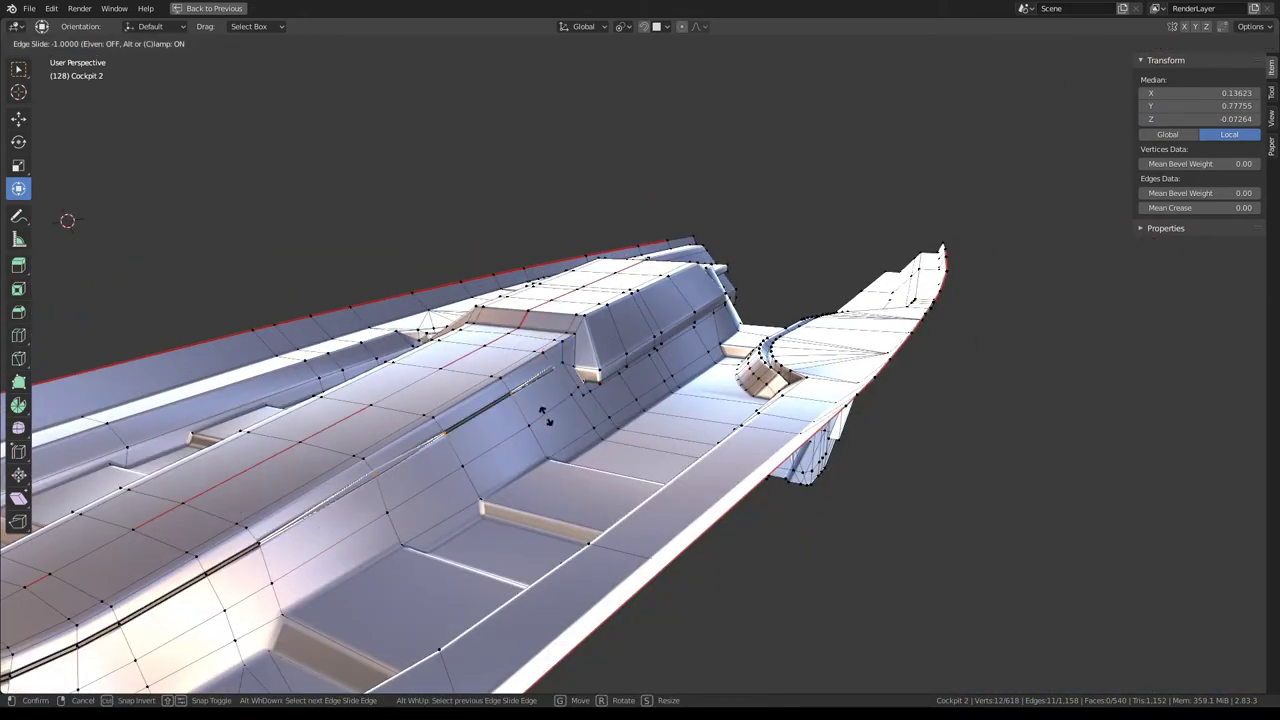
key(Return)
key(a)
key(q)
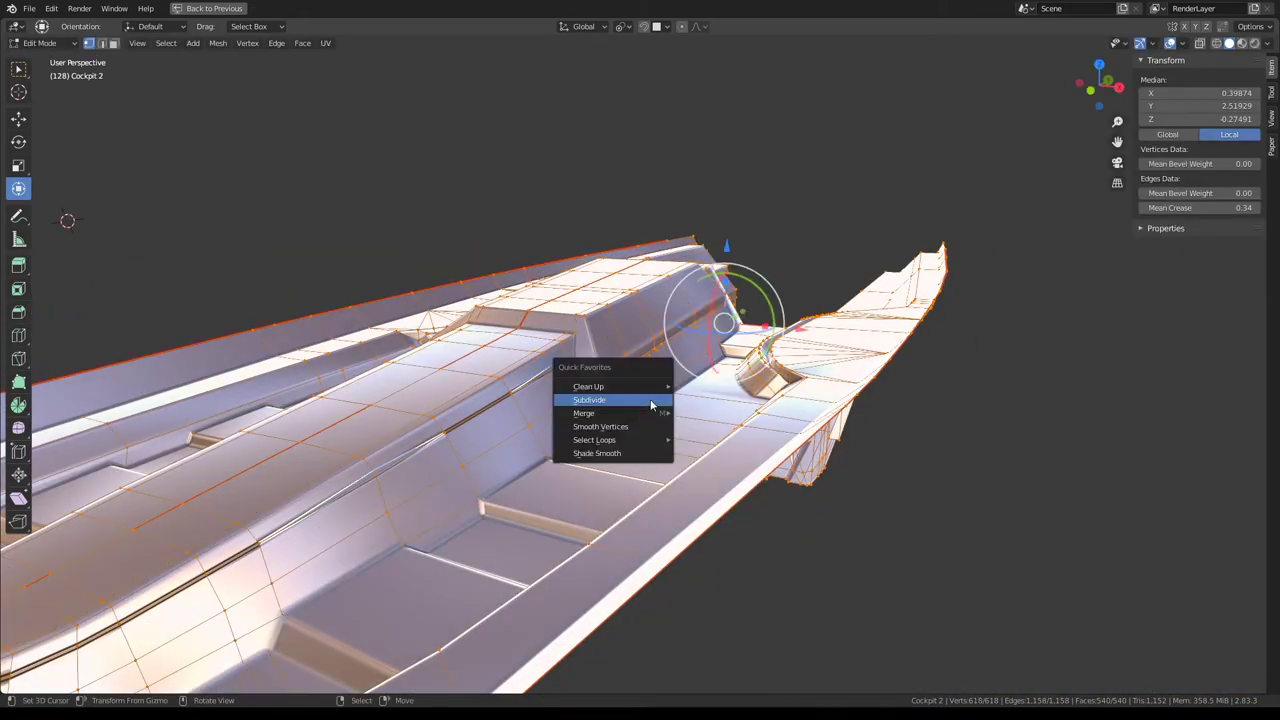
mouse_move(590, 413)
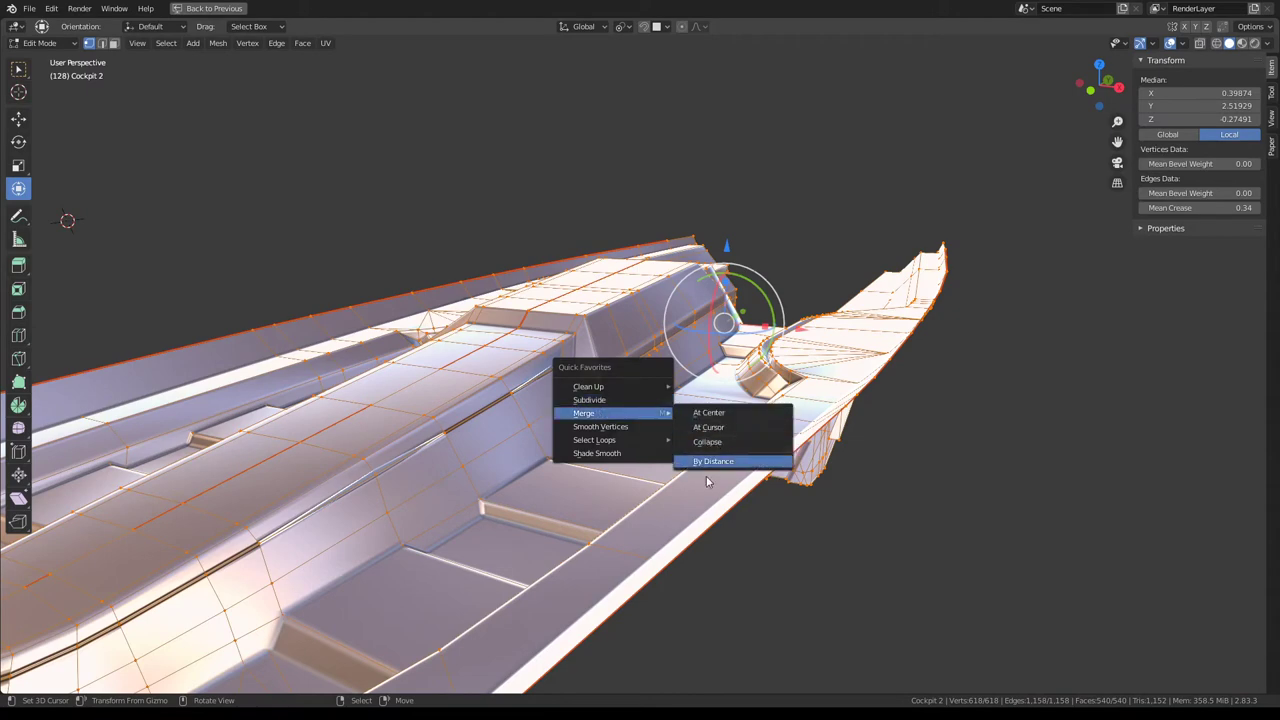
click(712, 461)
Check the shading in Object Mode, then select the box's front corner vertex in Edit Mode.
key(Tab)
scroll(678, 313, up, 2)
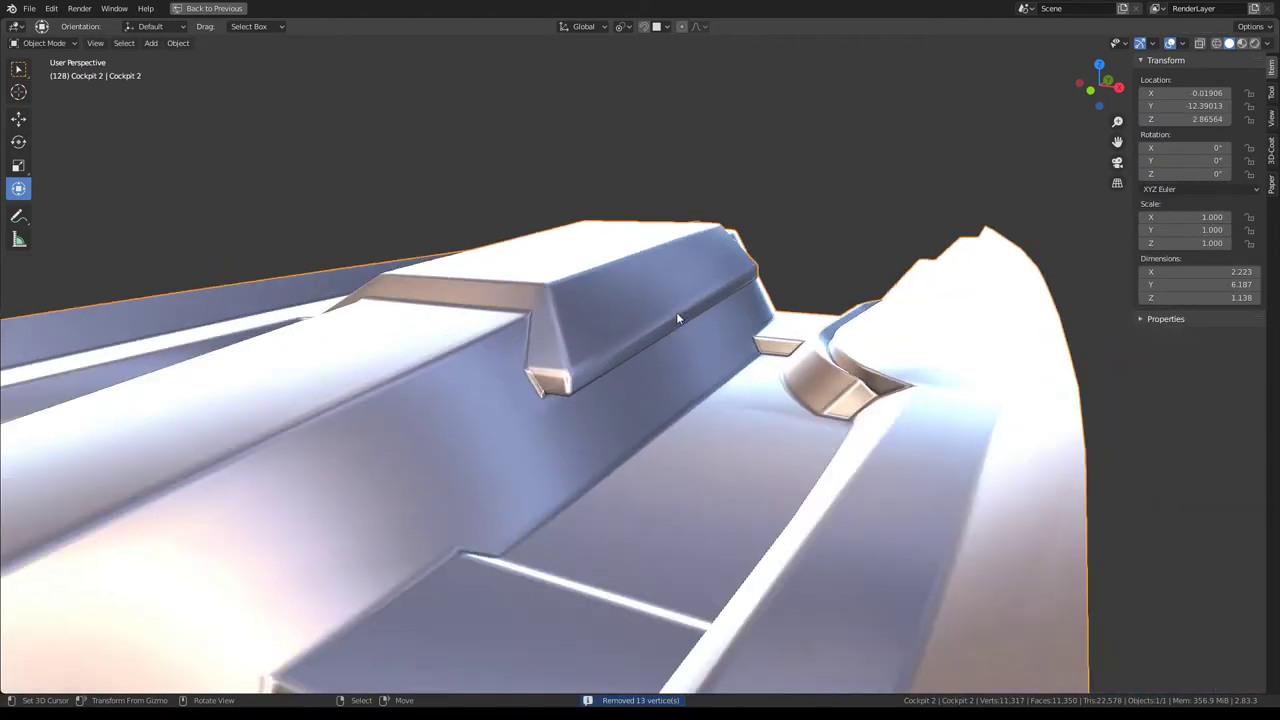
middle_drag(676, 318, 666, 307)
key(Tab)
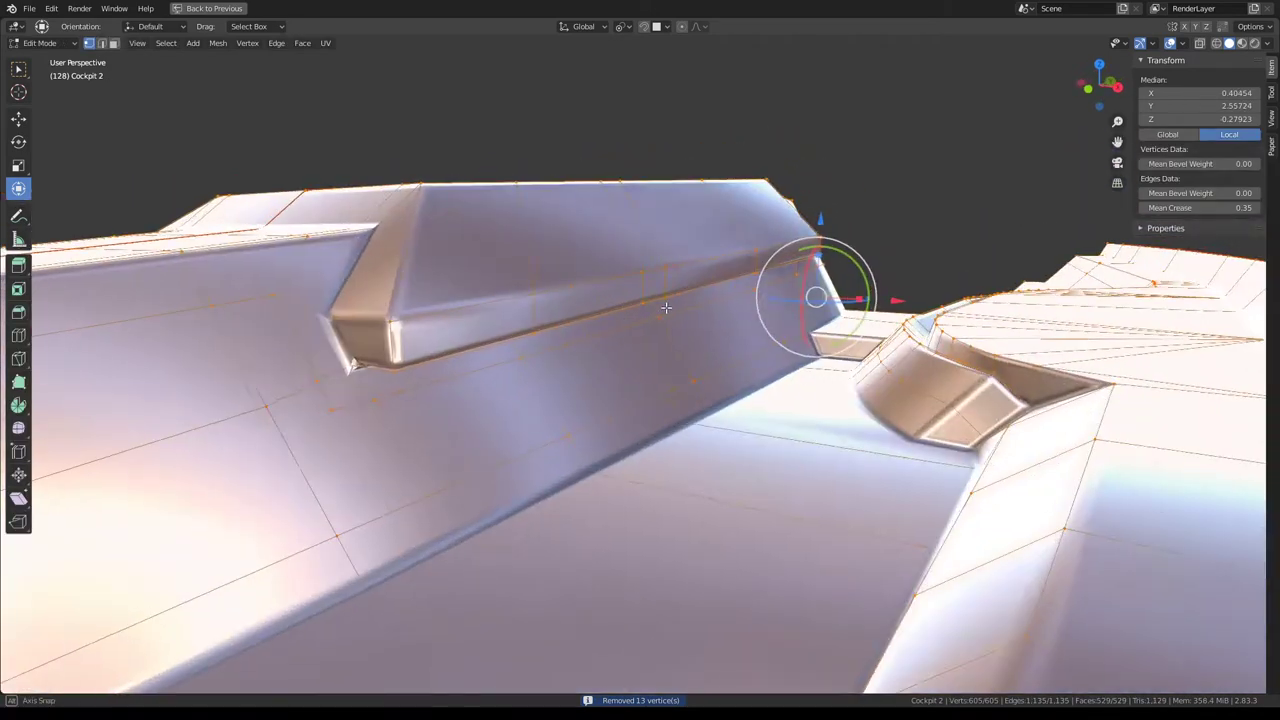
click(428, 316)
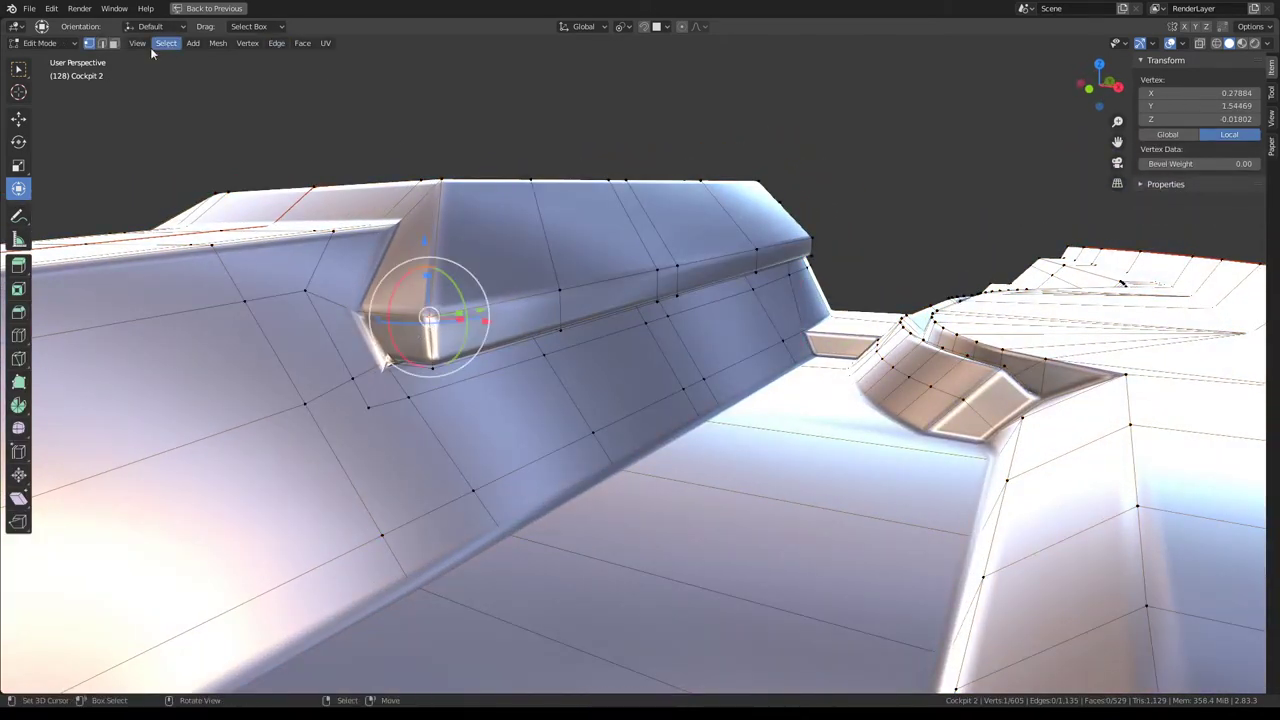
Switch to edge select and select the edge path along the central console ridge.
click(101, 44)
mouse_move(560, 300)
middle_down()
mouse_move(512, 254)
mouse_move(541, 277)
middle_up()
scroll(541, 277, up, 3)
click(586, 292)
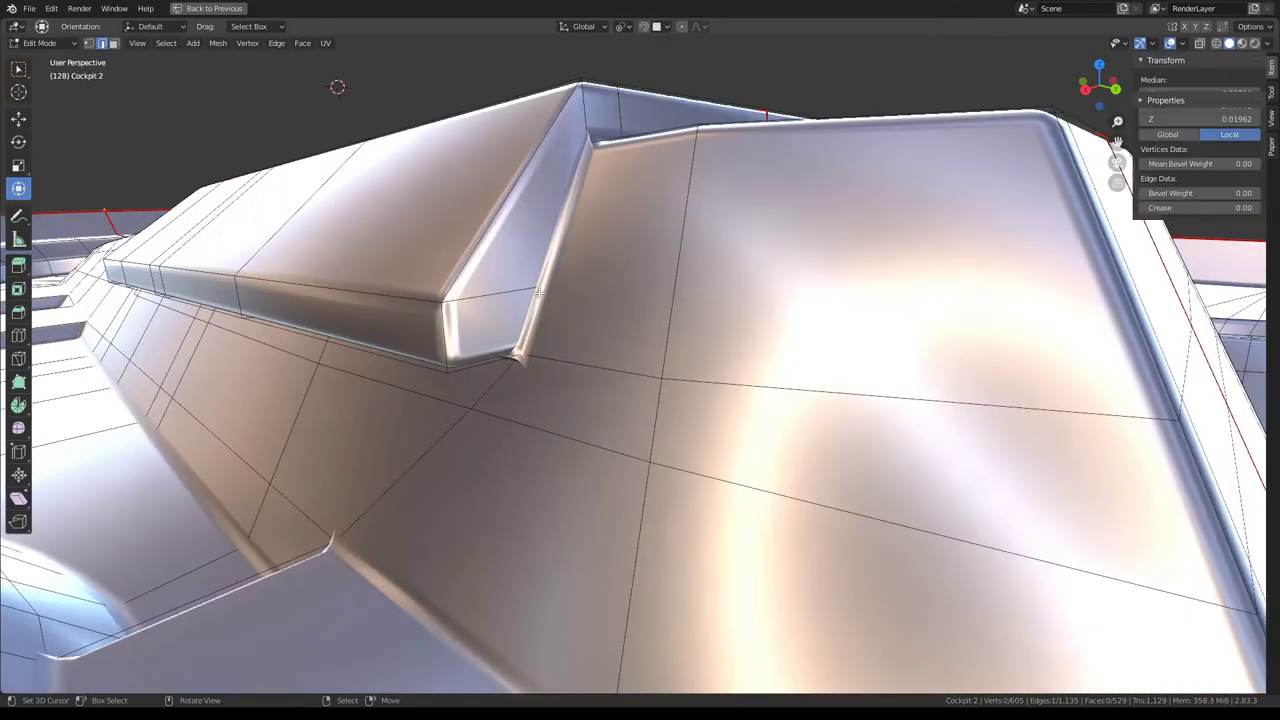
scroll(641, 288, down, 1)
middle_drag(641, 288, 642, 310)
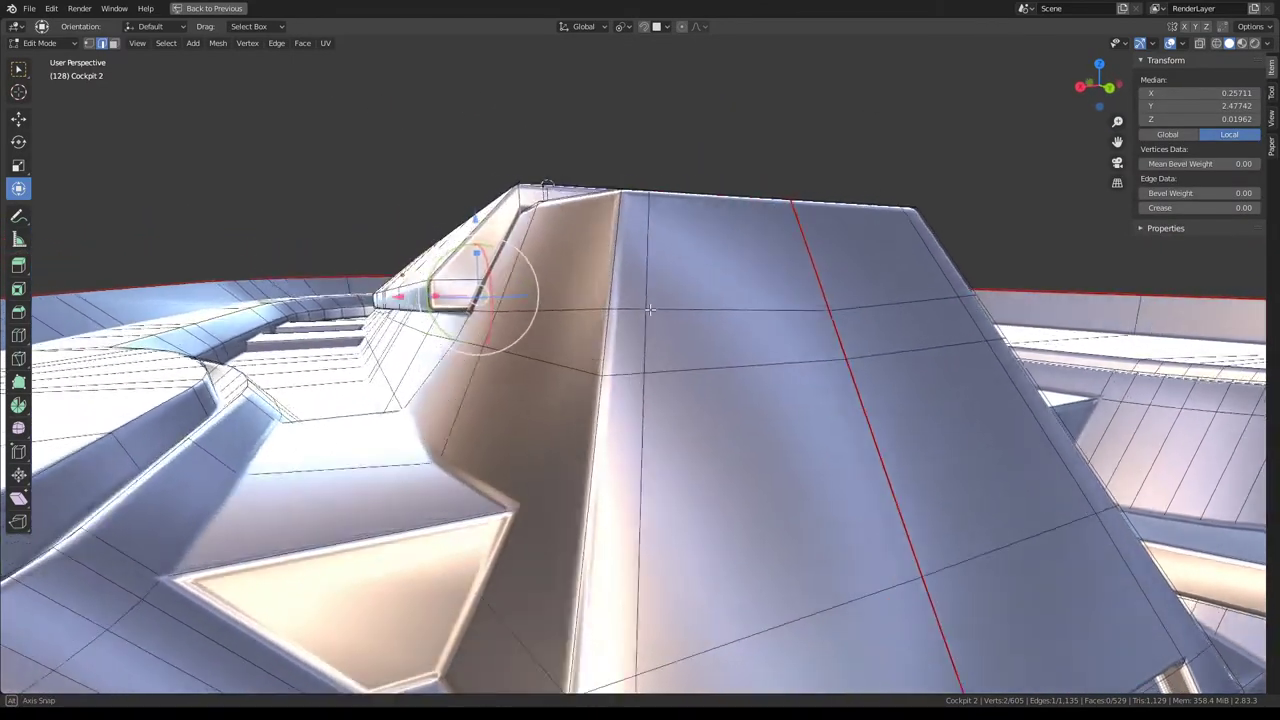
middle_drag(642, 310, 436, 410)
scroll(426, 441, down, 3)
scroll(540, 400, down, 4)
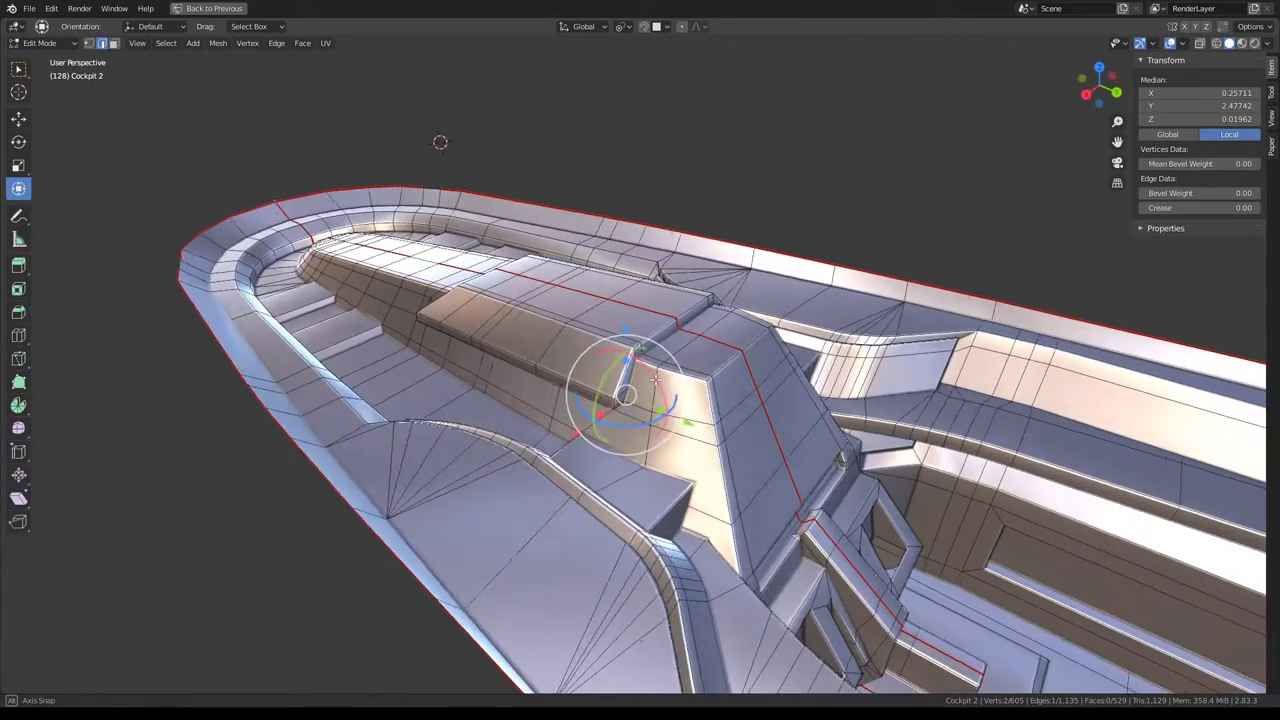
ctrl+click(684, 351)
scroll(684, 351, up, 2)
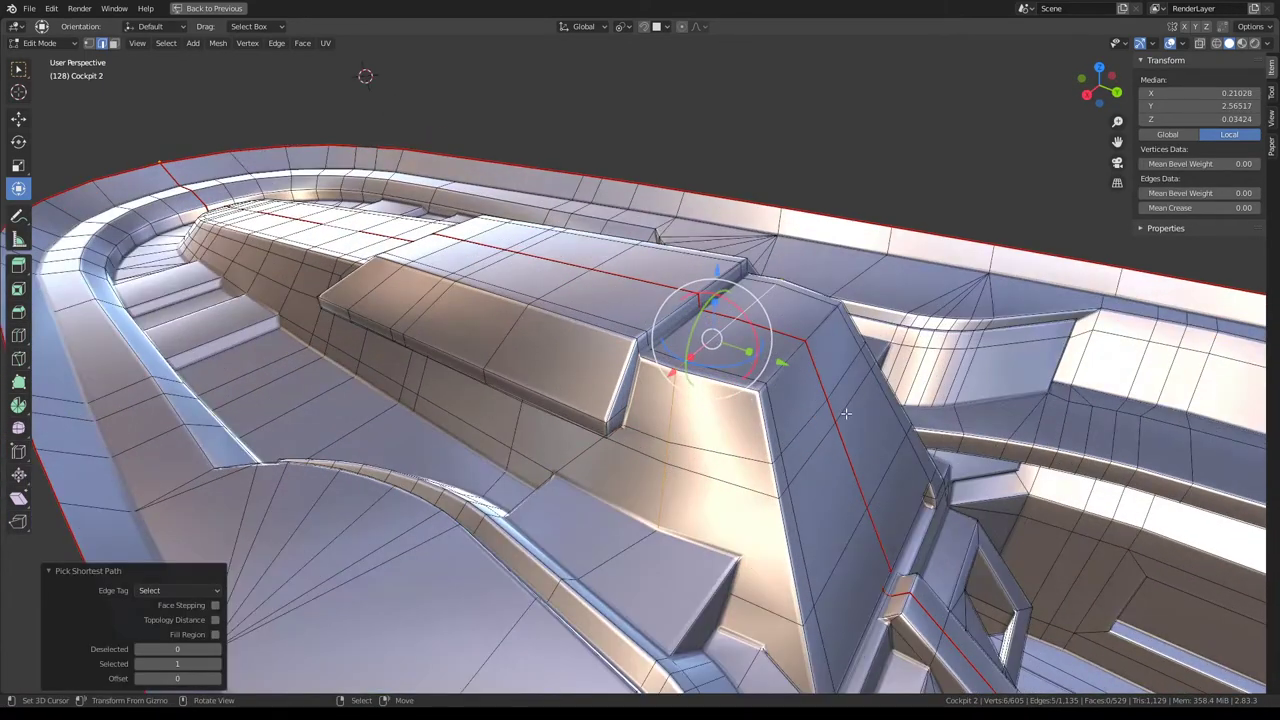
Edge-slide the ridge loop to a new spot and preview the shading in Object Mode.
key(g)
key(g)
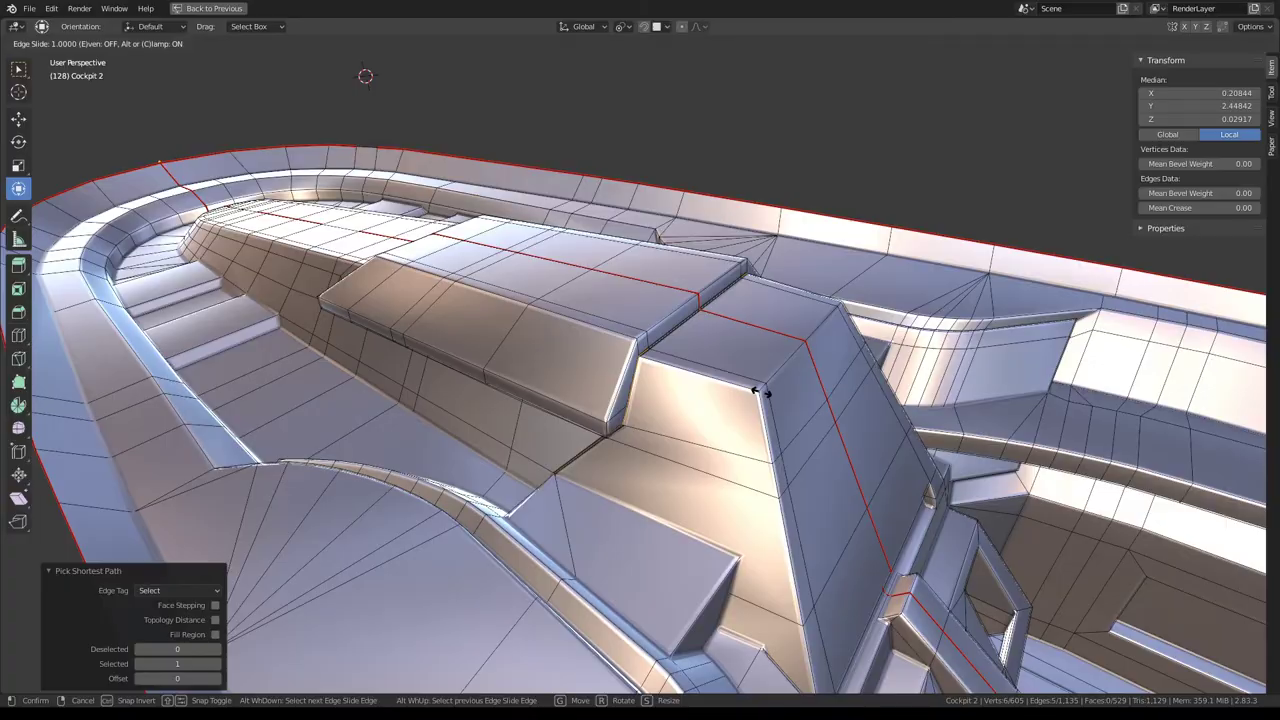
click(773, 412)
mouse_move(773, 412)
middle_down()
mouse_move(816, 427)
mouse_move(731, 294)
mouse_move(673, 278)
mouse_move(785, 272)
mouse_move(692, 277)
middle_up()
key(Tab)
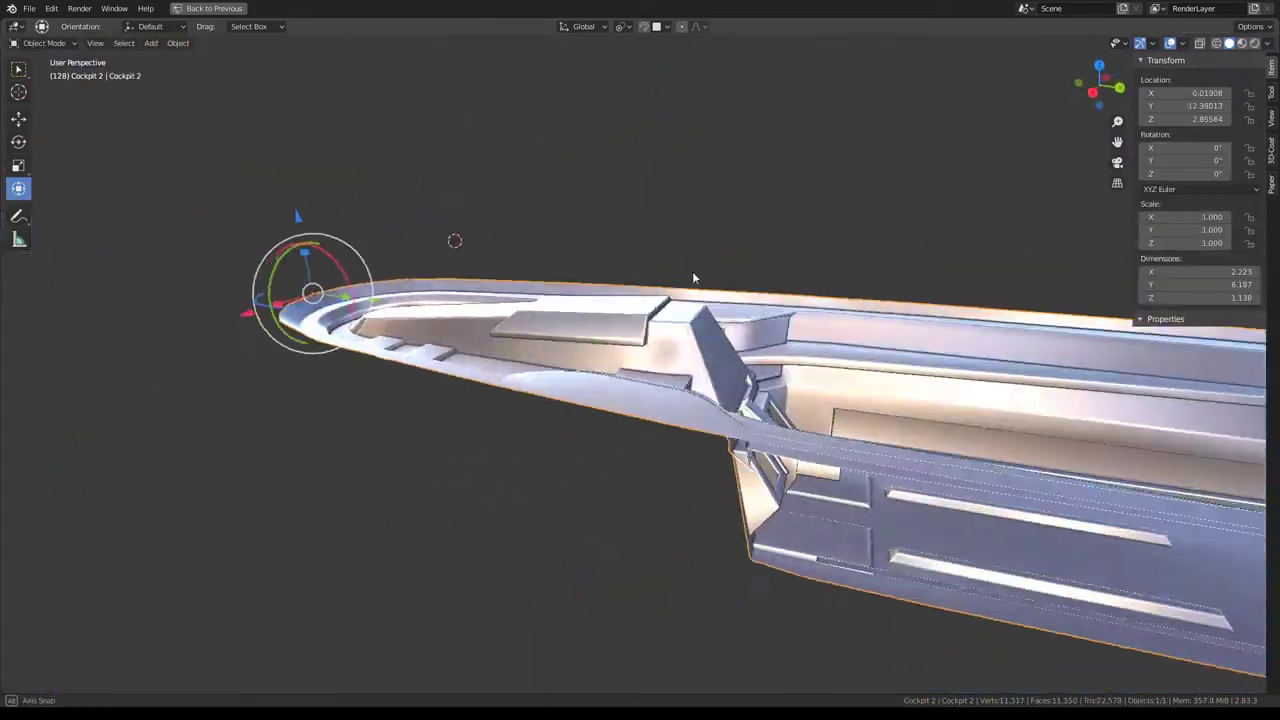
key(Tab)
Slide the loop further along the console, then move the edges along Y beside the pillar.
scroll(692, 277, up, 3)
scroll(826, 367, up, 3)
key(g)
key(g)
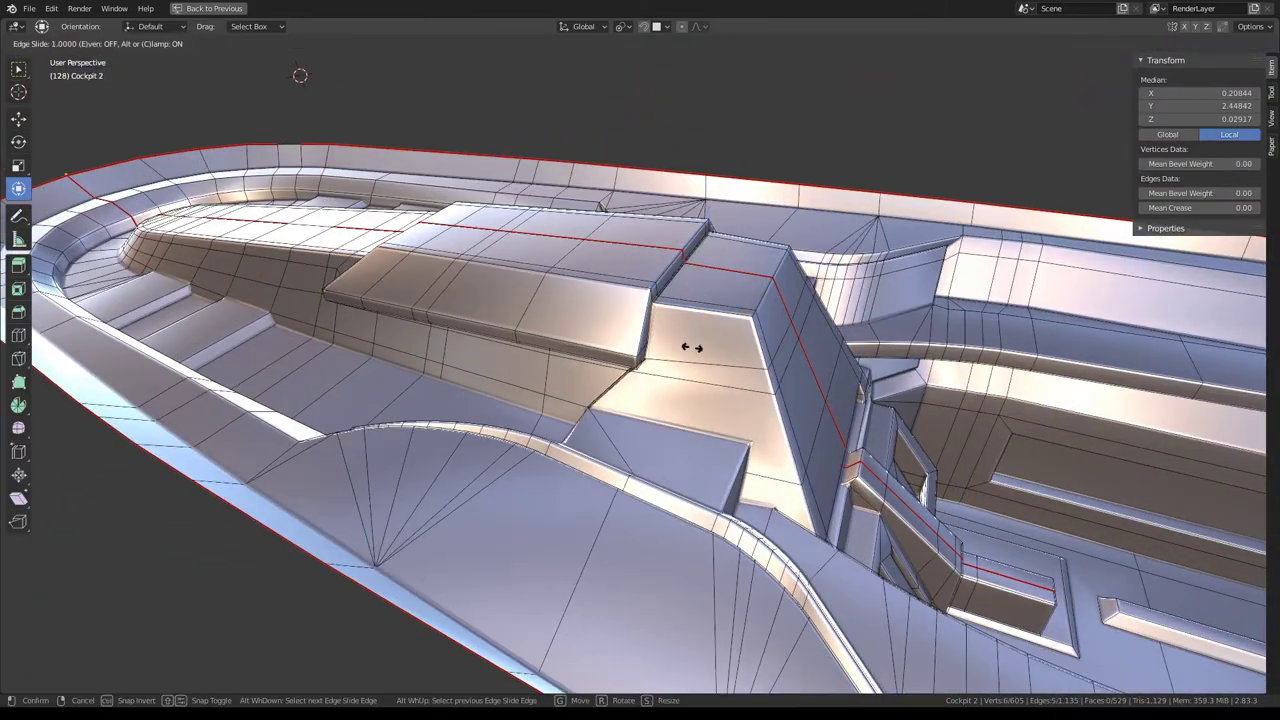
click(690, 348)
drag(748, 298, 754, 291)
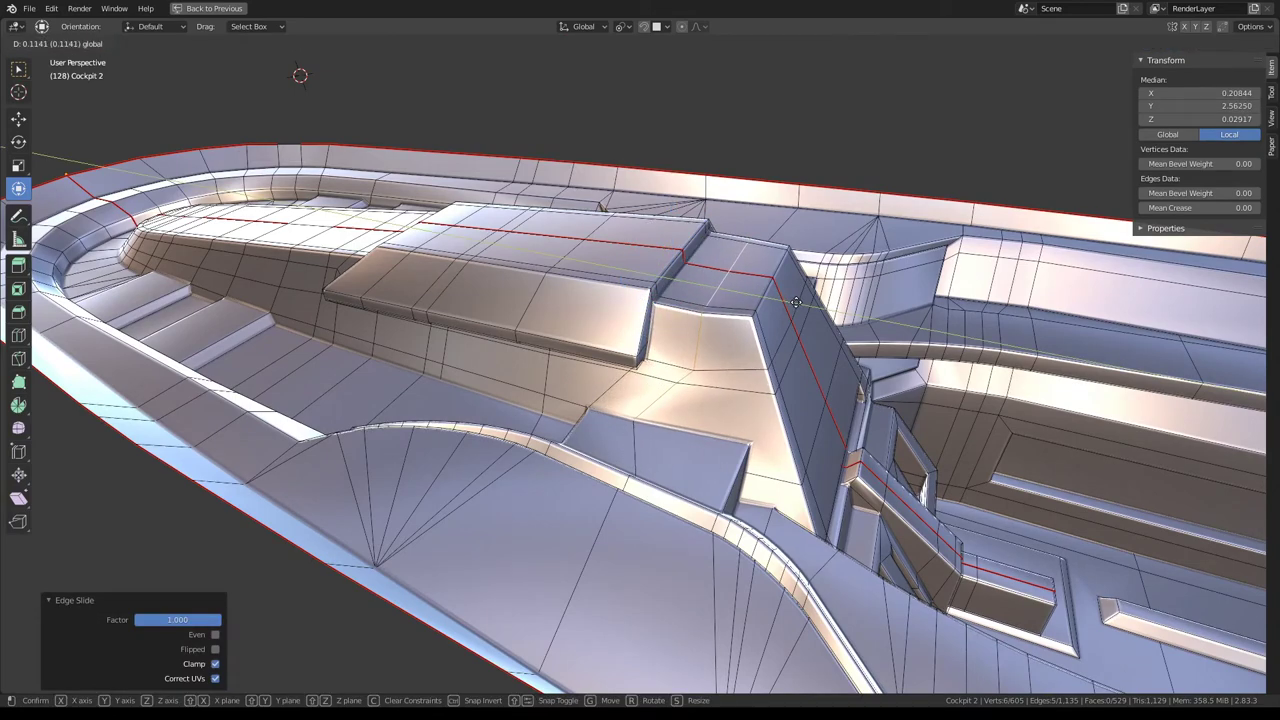
click(755, 292)
middle_drag(755, 292, 762, 340)
key(g)
key(y)
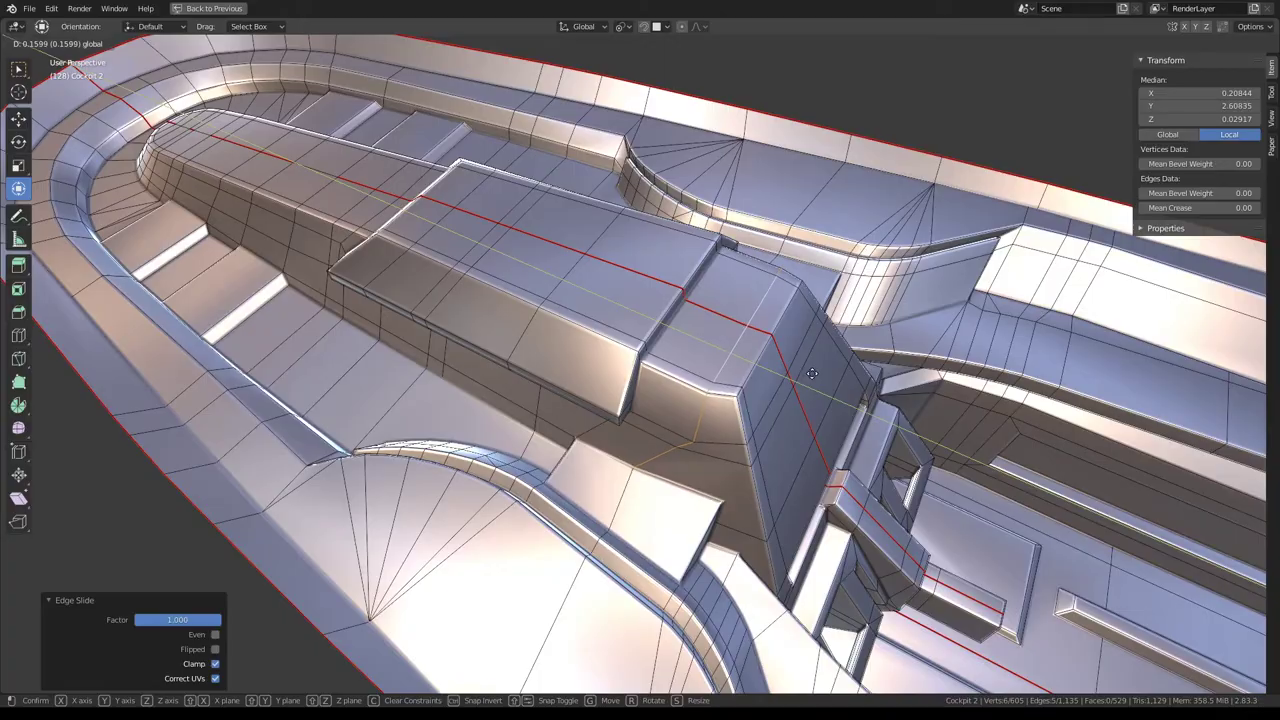
click(812, 373)
Toggle to Object Mode to inspect the smooth shading around the tall pillar.
key(Tab)
mouse_move(731, 351)
middle_down()
mouse_move(672, 287)
mouse_move(730, 298)
mouse_move(652, 262)
mouse_move(711, 272)
middle_up()
key(Tab)
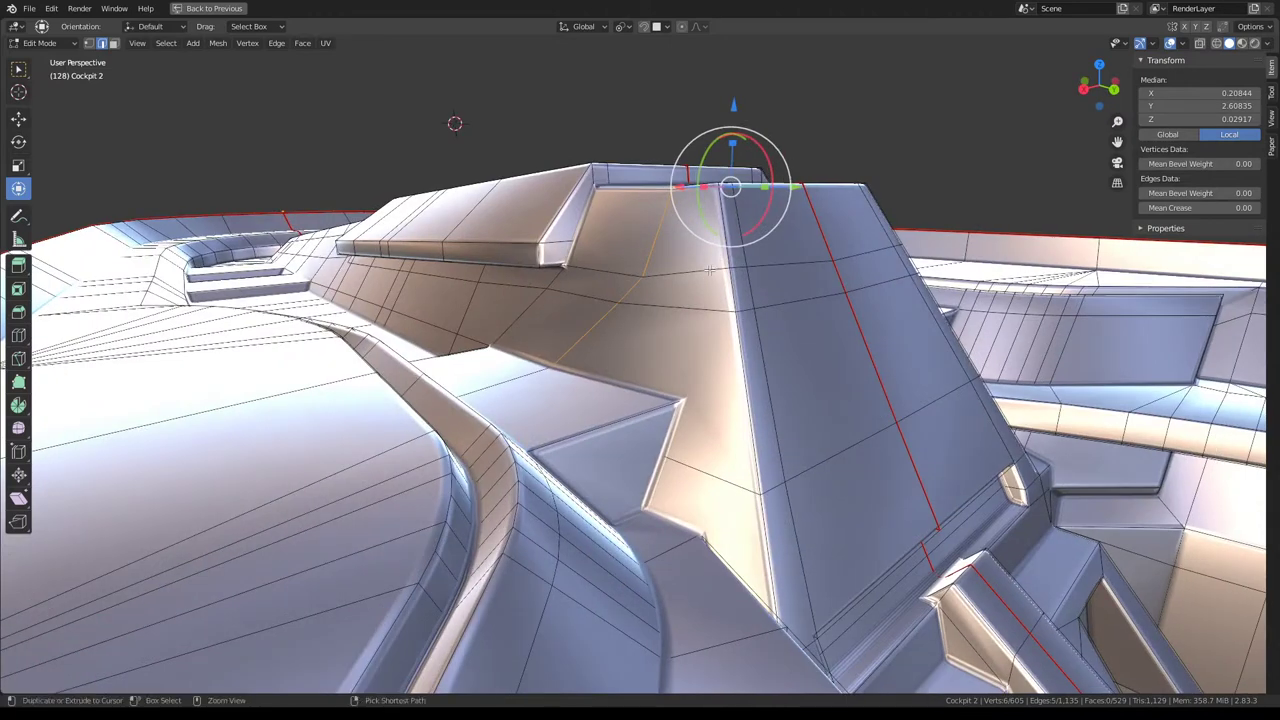
key(Tab)
key(Tab)
key(Tab)
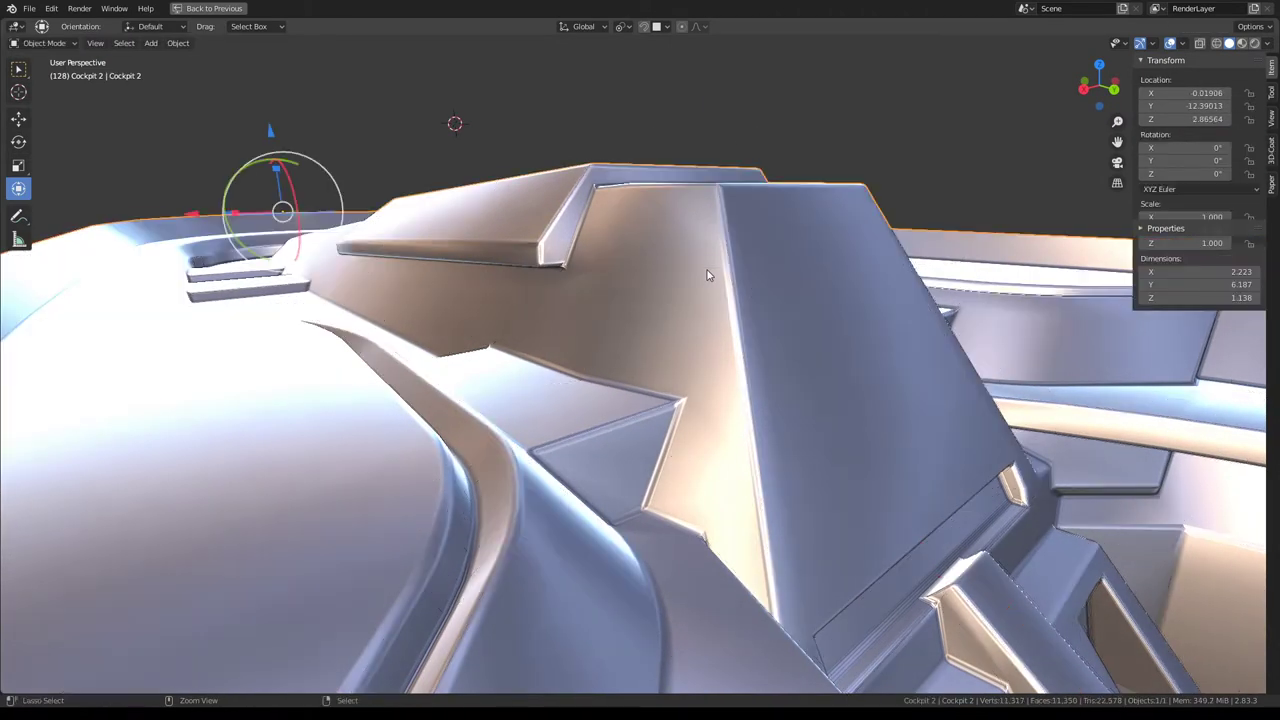
key(Tab)
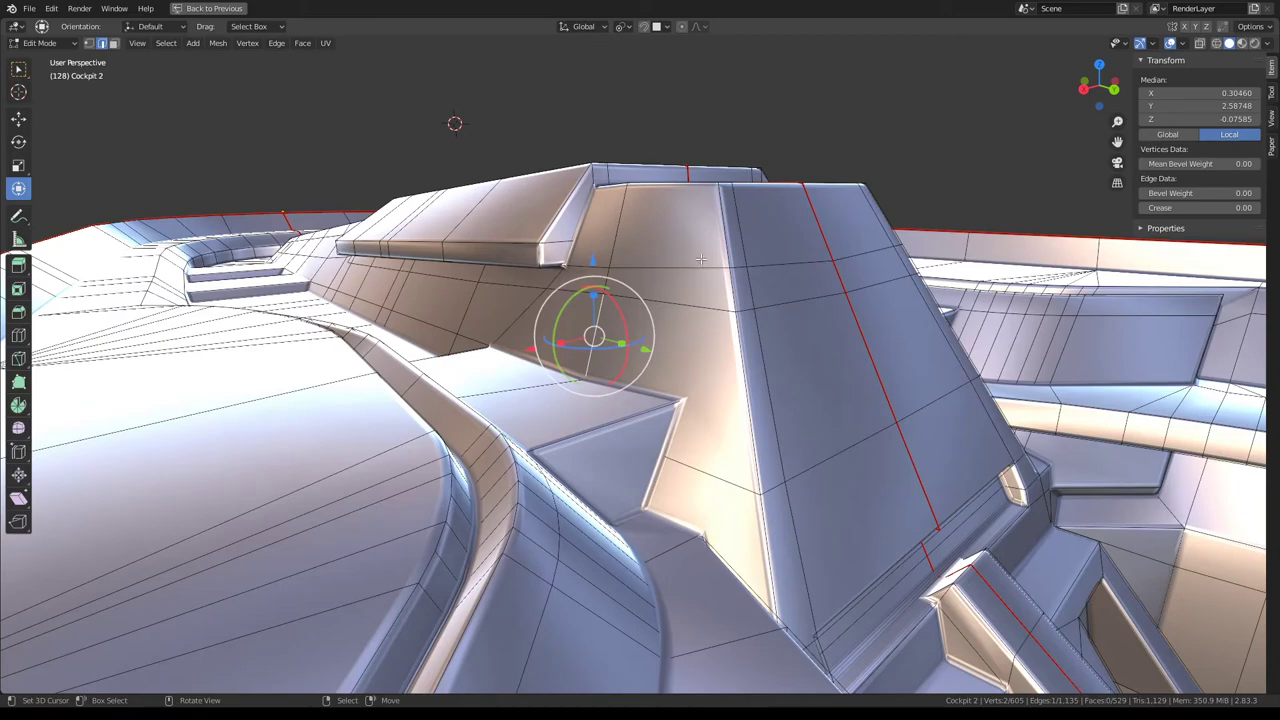
mouse_move(592, 260)
middle_down()
mouse_move(626, 302)
mouse_move(526, 452)
middle_up()
Knife-cut from the notch corner vertex across to the pillar edge.
click(526, 452)
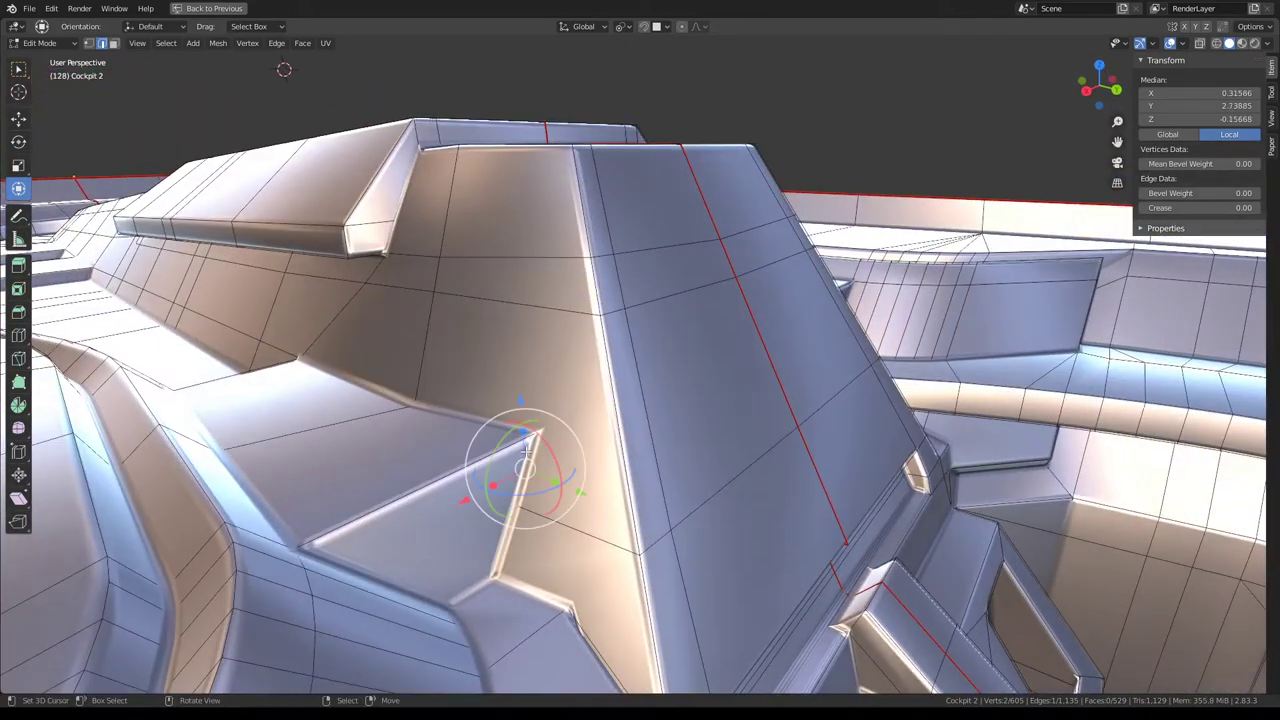
key(k)
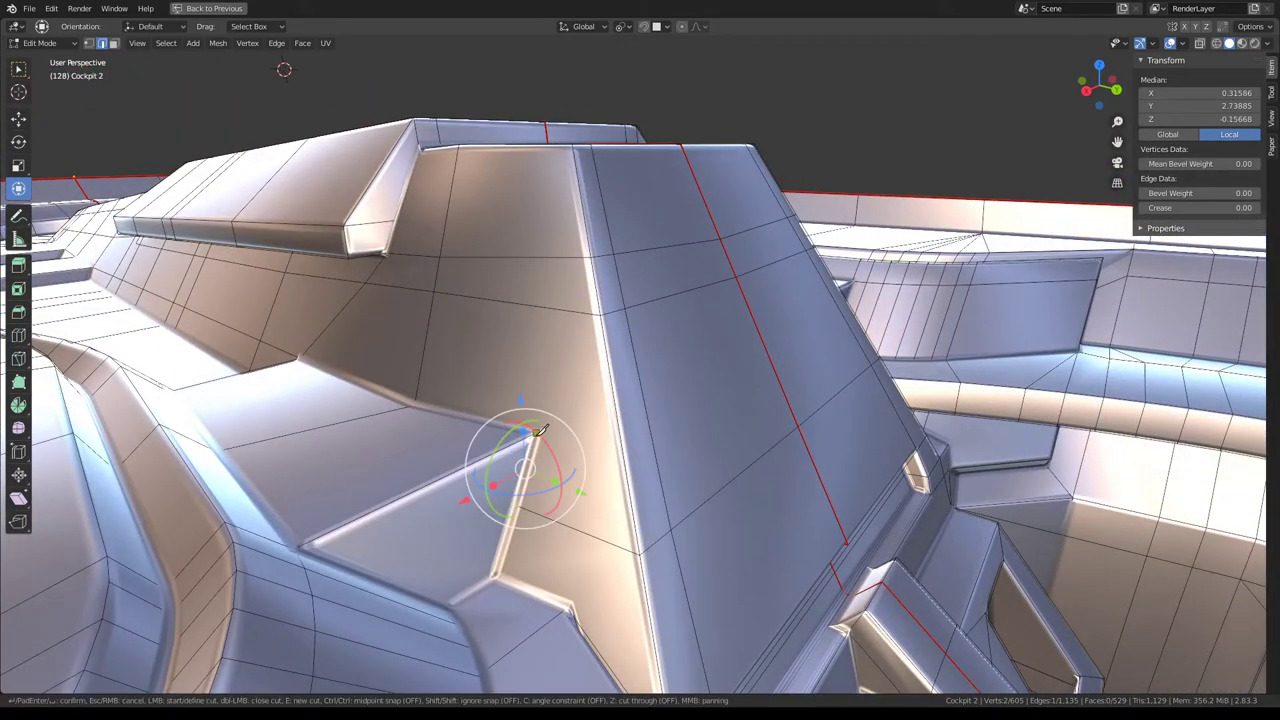
click(537, 431)
click(771, 353)
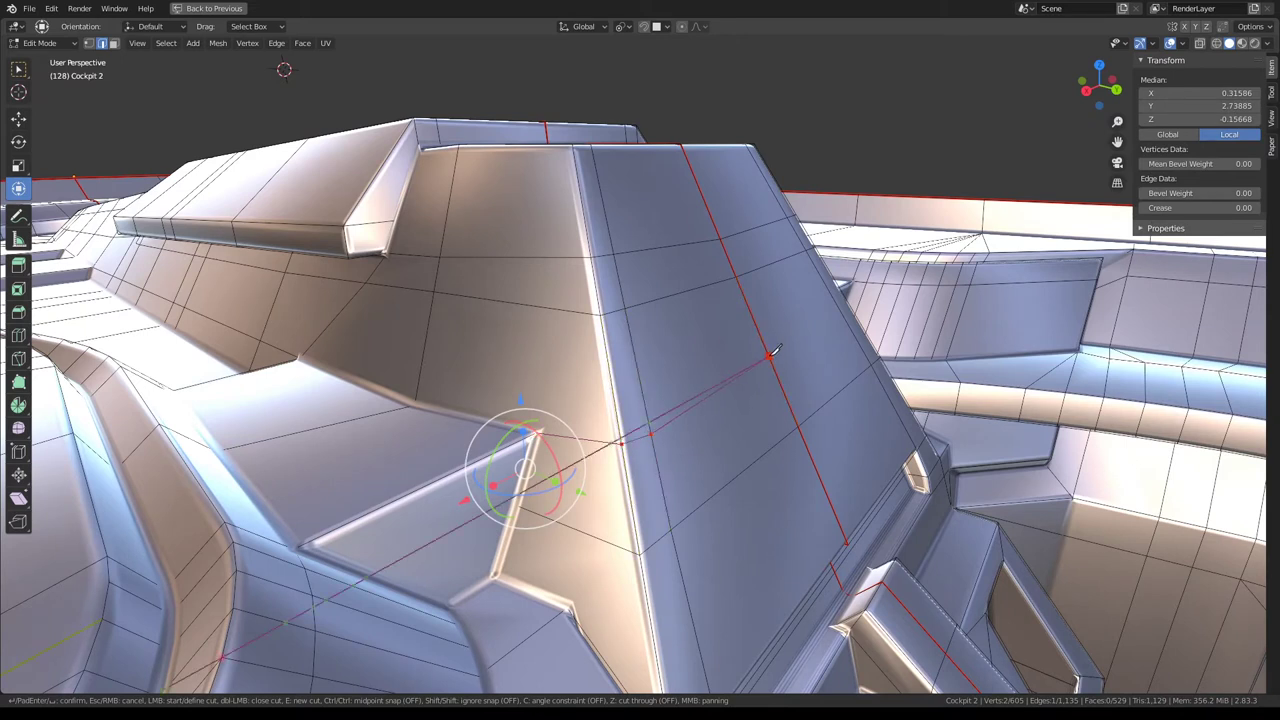
right_click(771, 353)
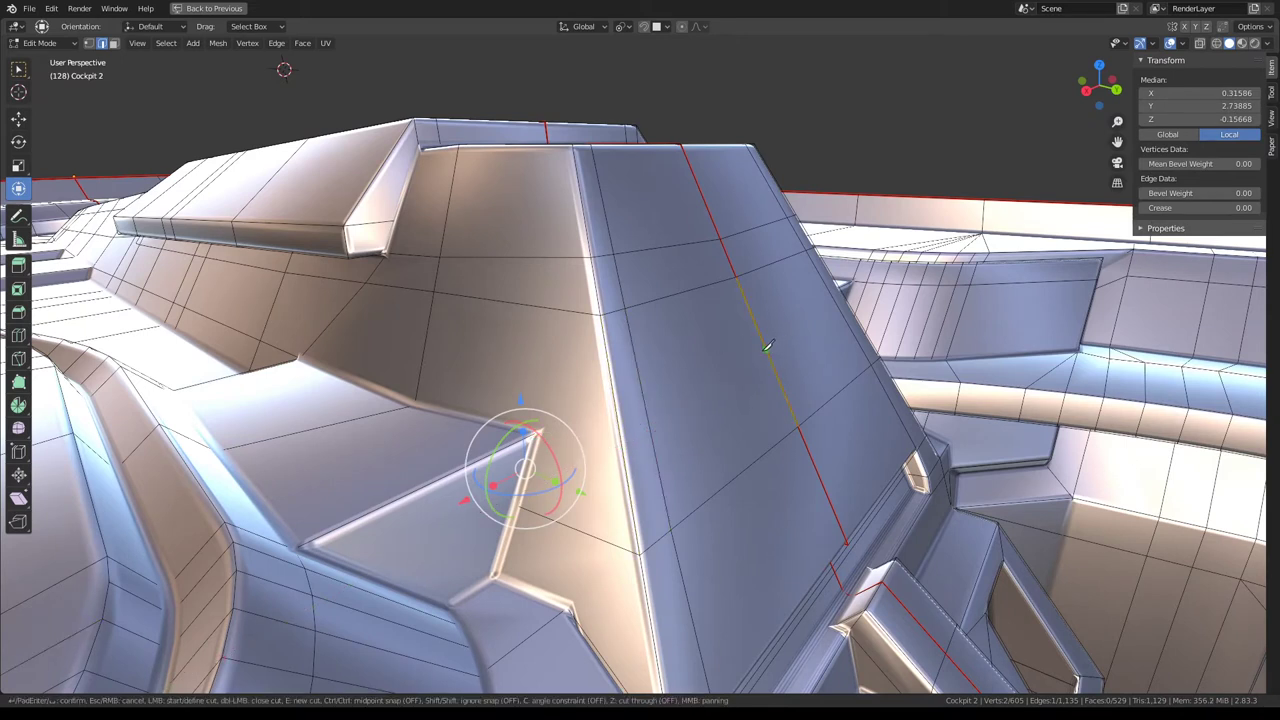
click(766, 349)
click(537, 425)
key(Return)
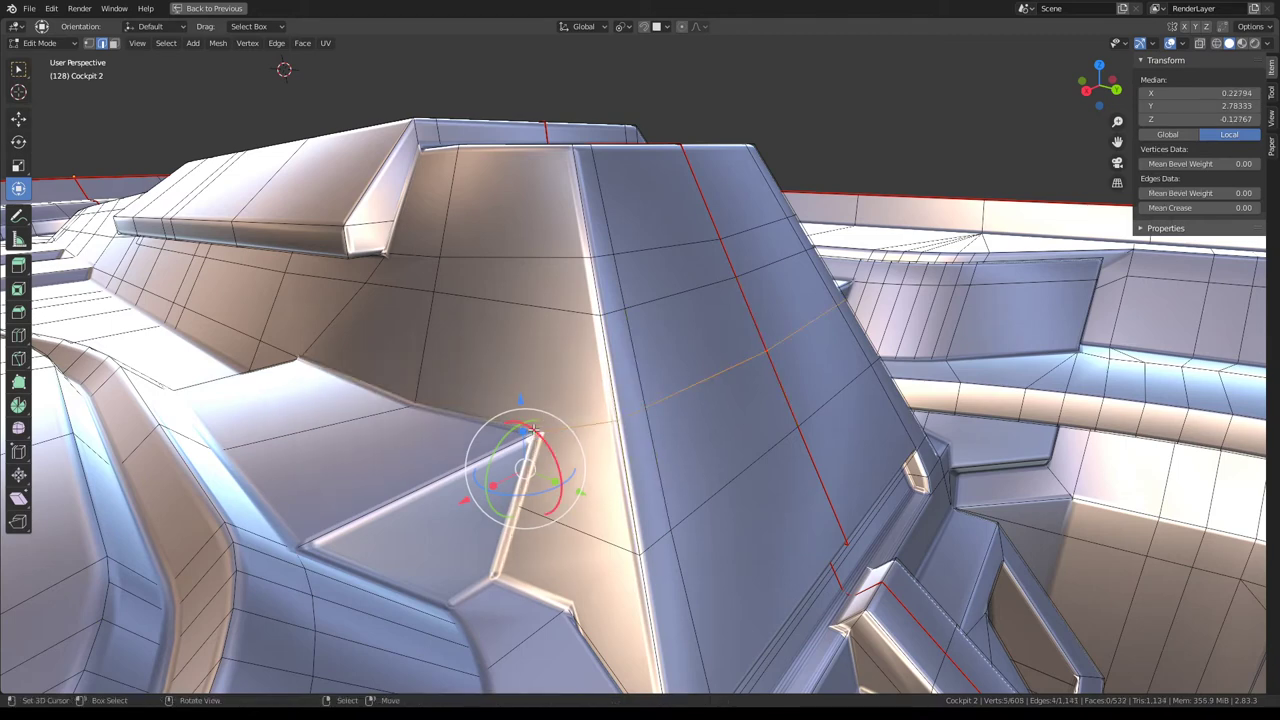
Add a second knife cut over the pillar top and down its face.
middle_drag(530, 427, 598, 443)
key(k)
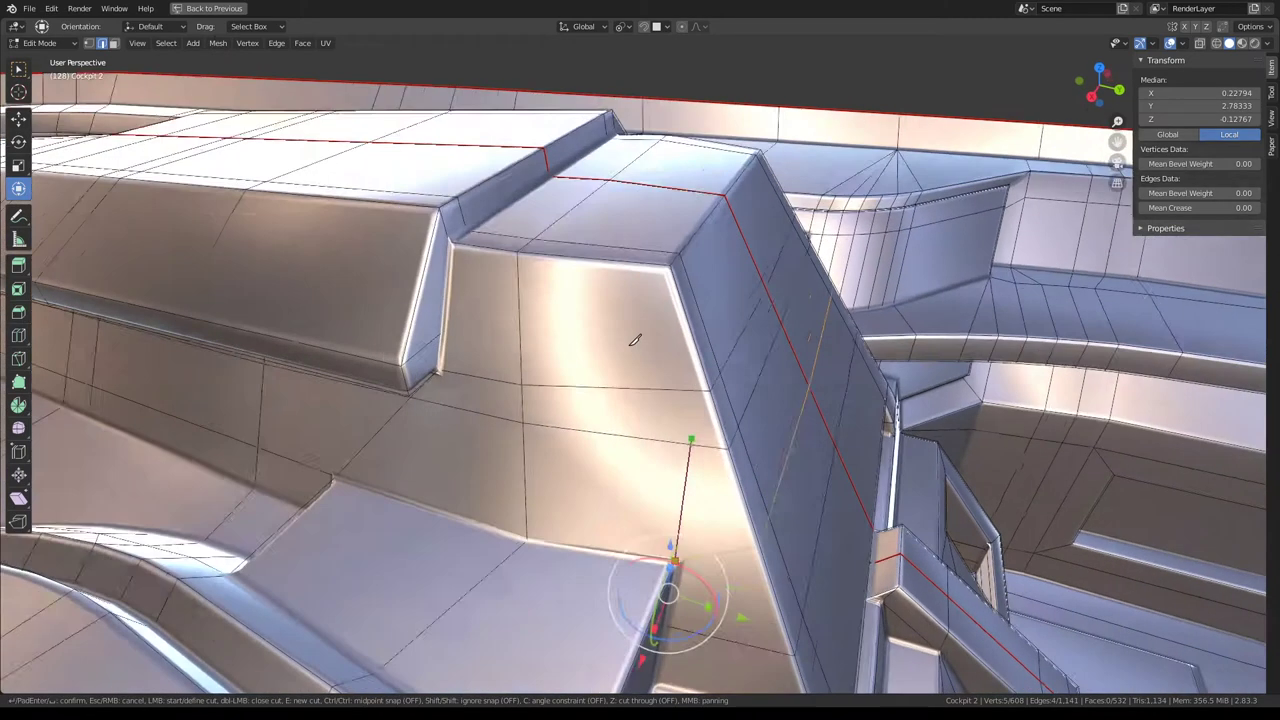
middle_drag(593, 443, 620, 290)
click(612, 277)
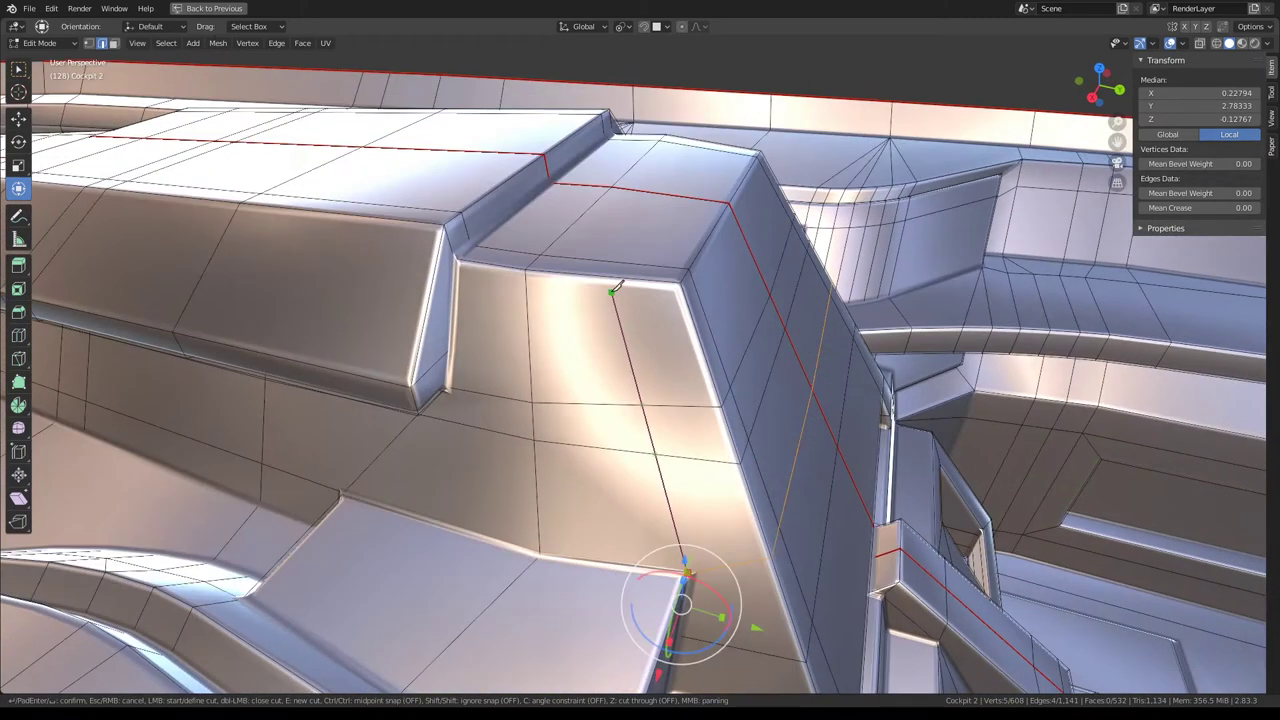
click(669, 194)
key(Return)
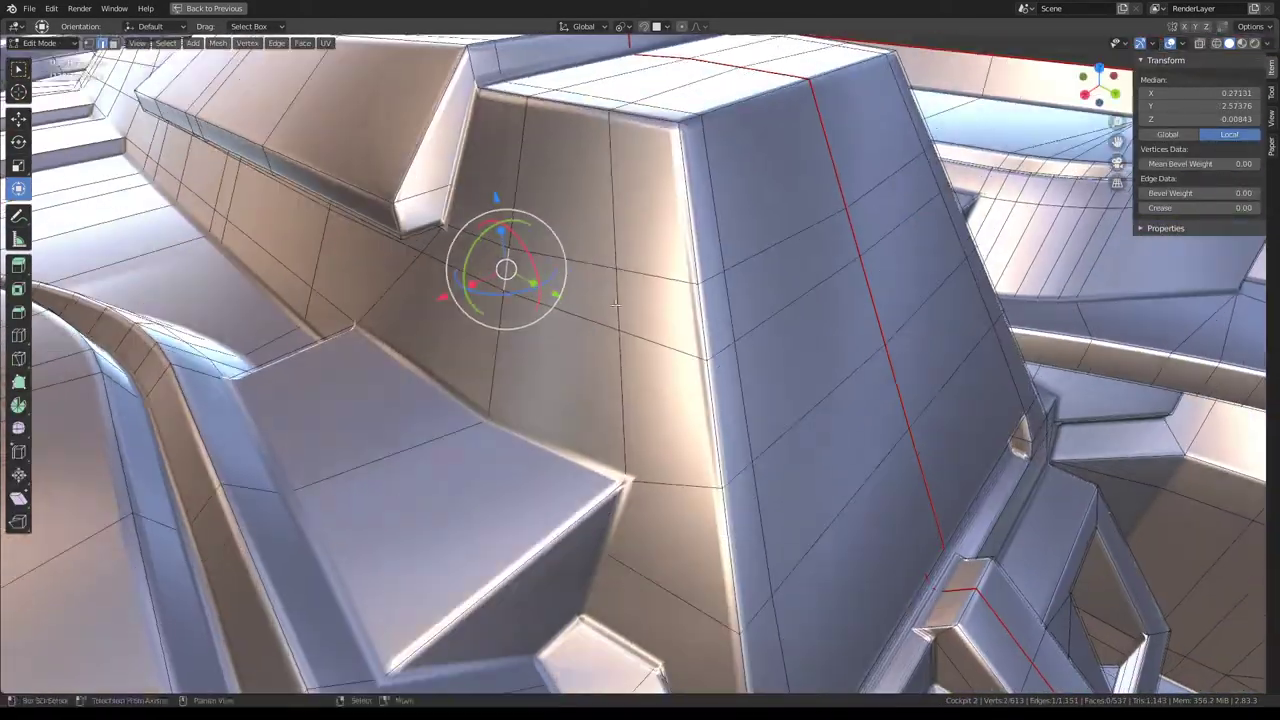
middle_drag(617, 303, 605, 328)
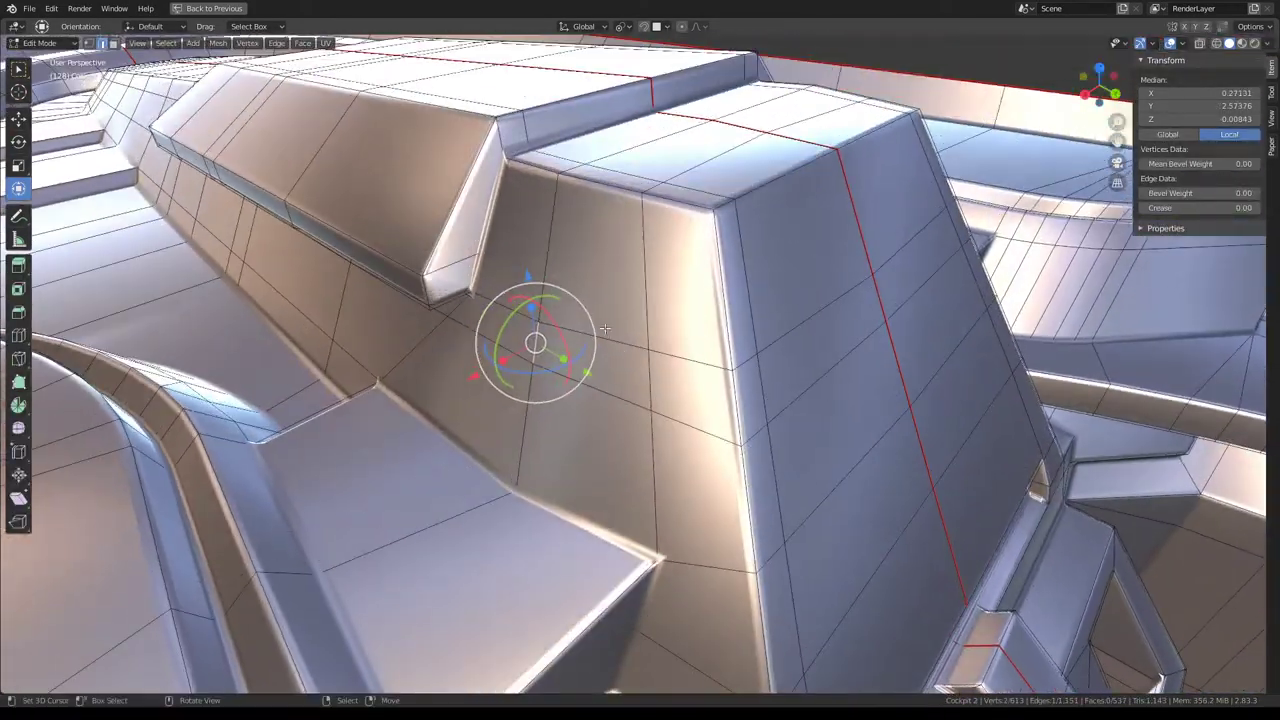
key(k)
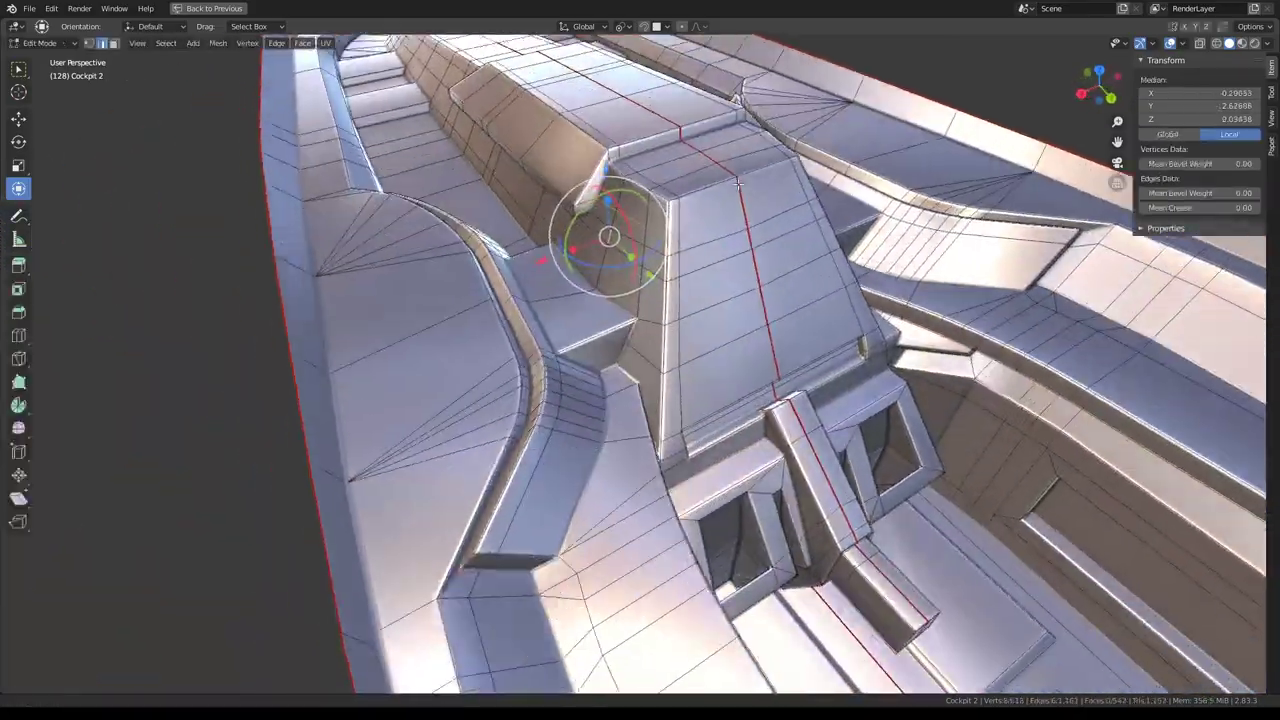
Knife-cut across the pillar top and across the adjoining side panel.
mouse_move(738, 182)
middle_down()
mouse_move(682, 180)
mouse_move(599, 345)
mouse_move(683, 398)
mouse_move(703, 370)
middle_up()
key(k)
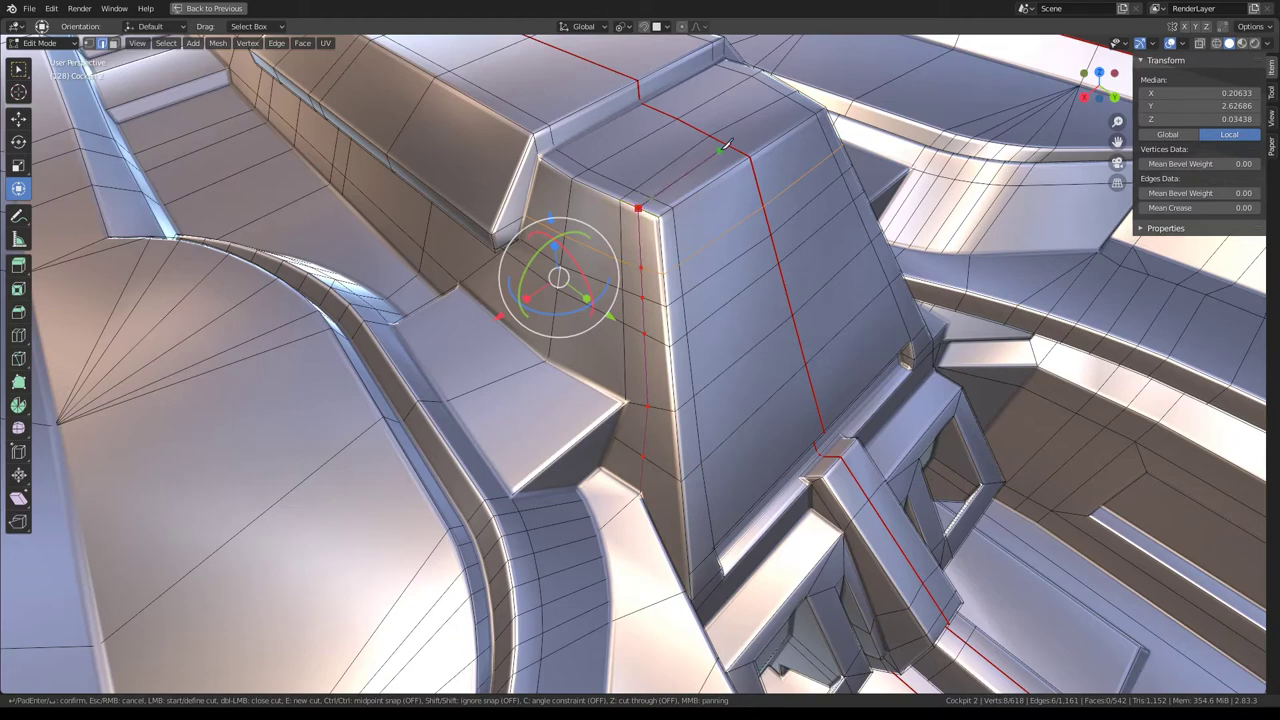
key(Return)
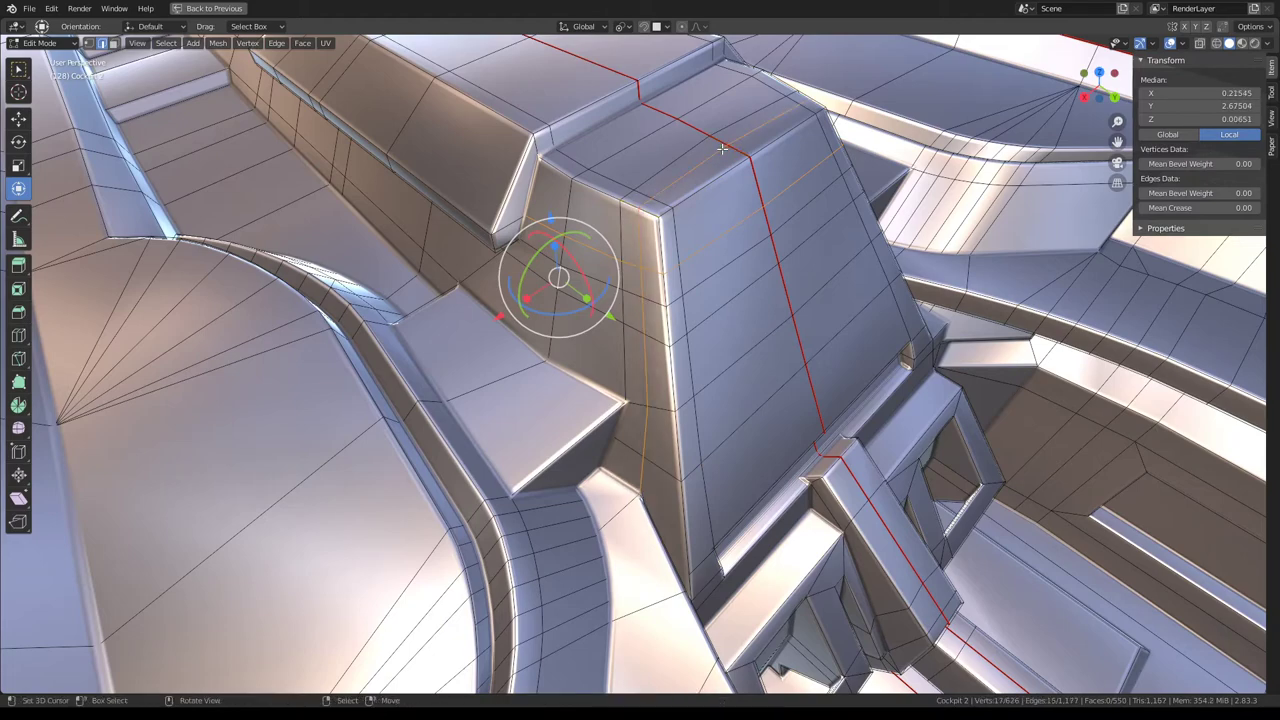
mouse_move(722, 148)
middle_down()
mouse_move(628, 352)
mouse_move(607, 313)
middle_up()
scroll(588, 390, up, 2)
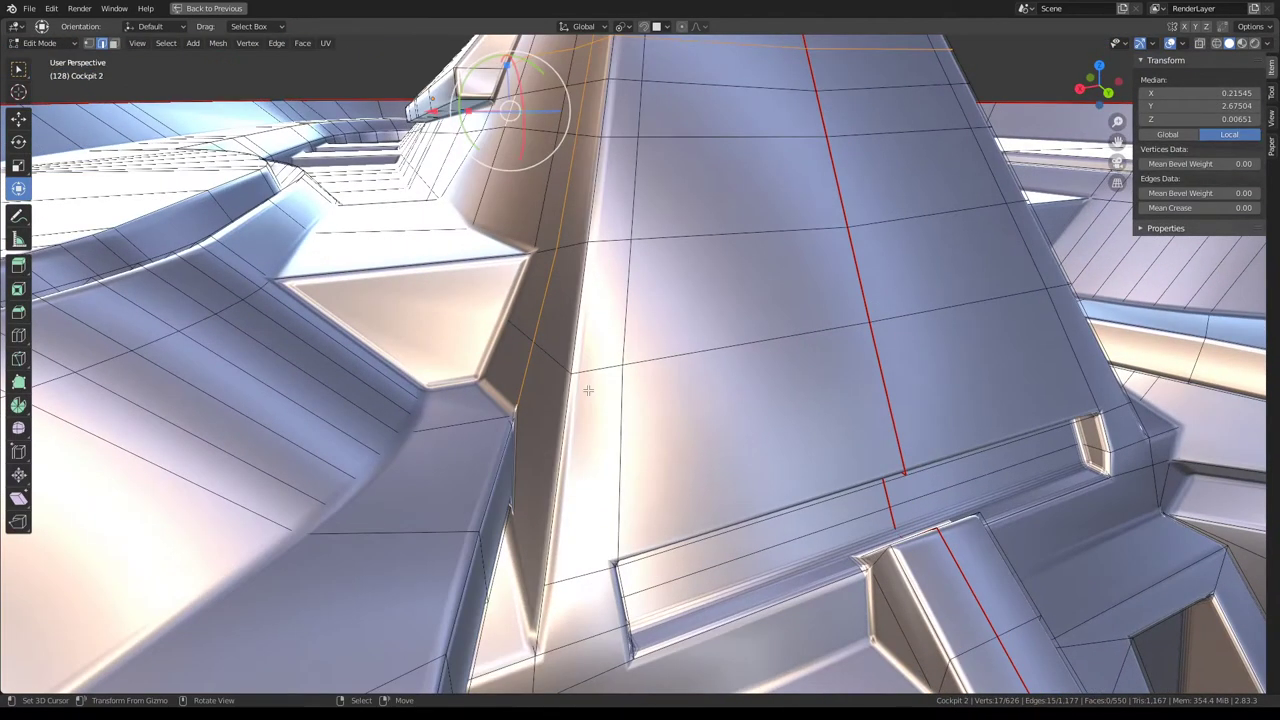
key(k)
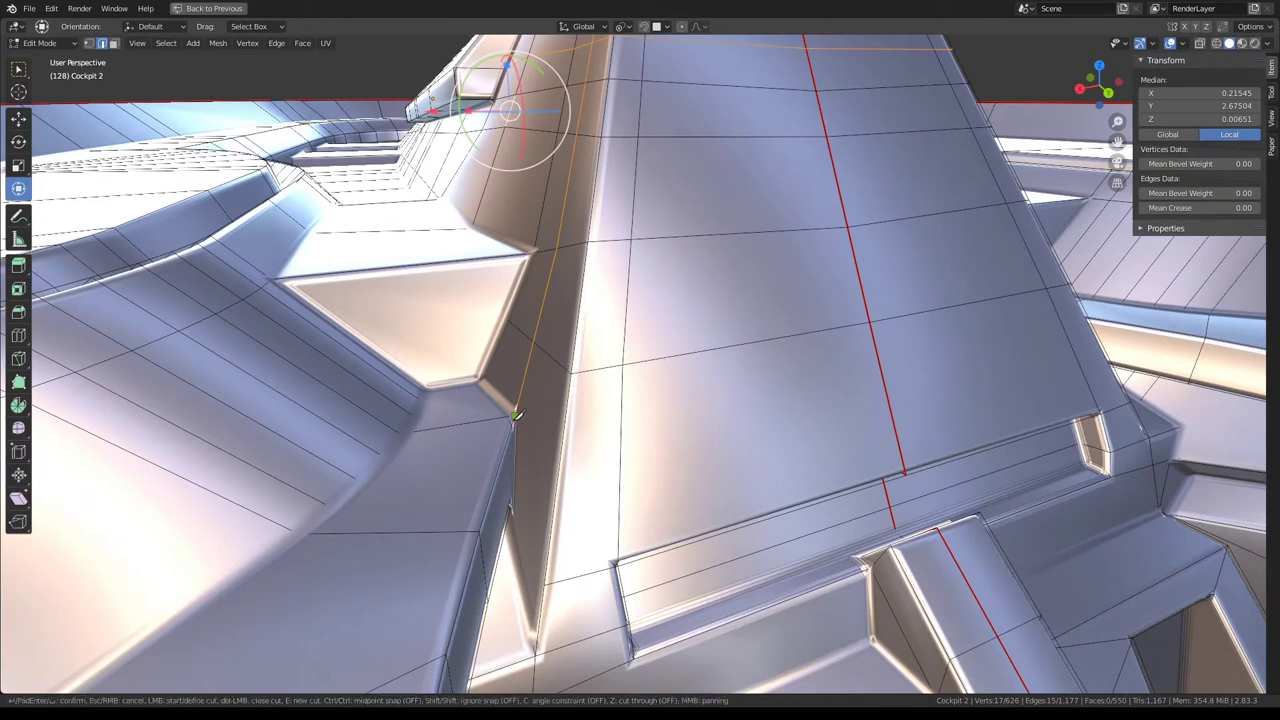
click(560, 458)
click(887, 393)
key(Return)
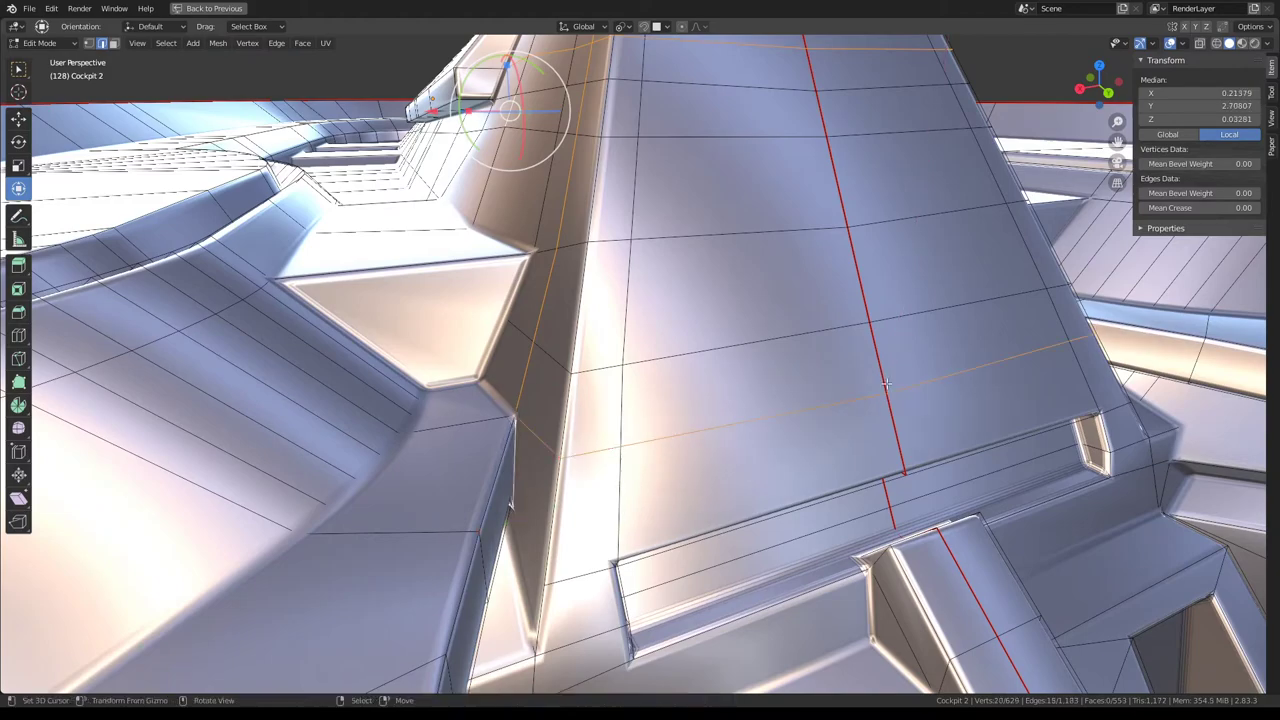
Select the new edge across the pillar side and edge-slide it to even the spacing.
mouse_move(880, 388)
middle_down()
mouse_move(734, 380)
mouse_move(790, 395)
mouse_move(714, 357)
mouse_move(740, 350)
mouse_move(728, 345)
middle_up()
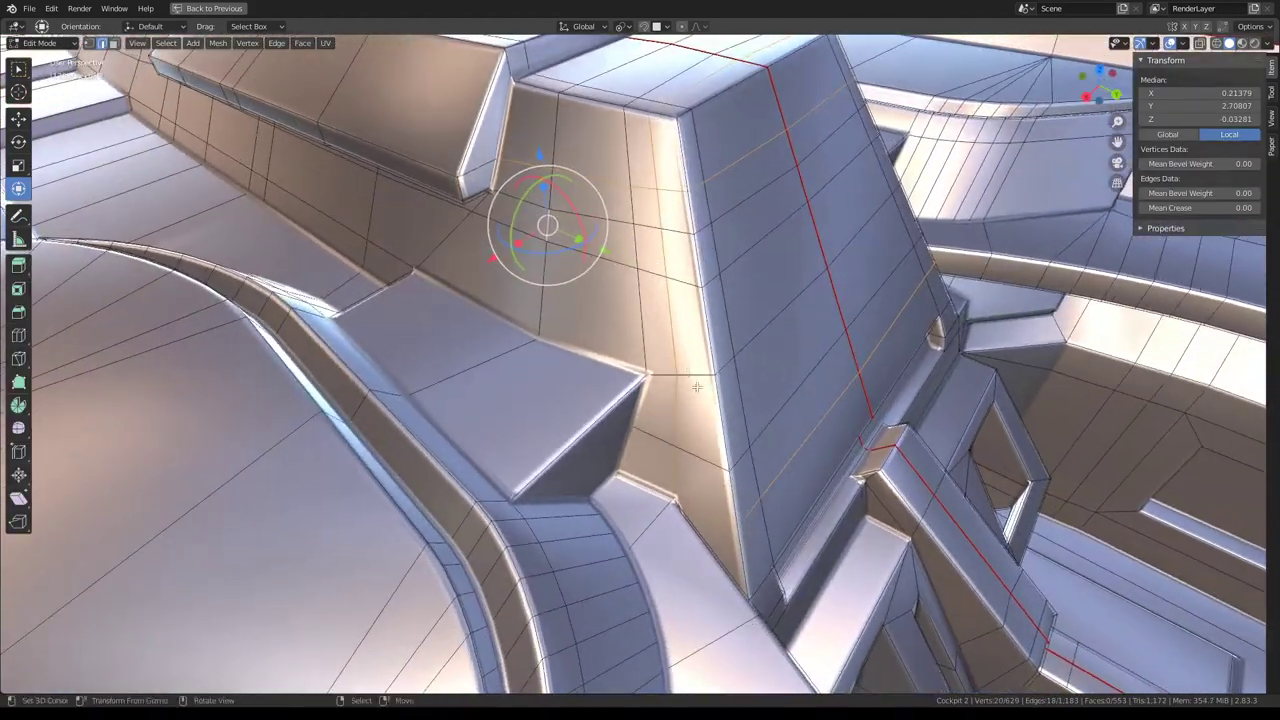
ctrl+click(828, 302)
click(830, 300)
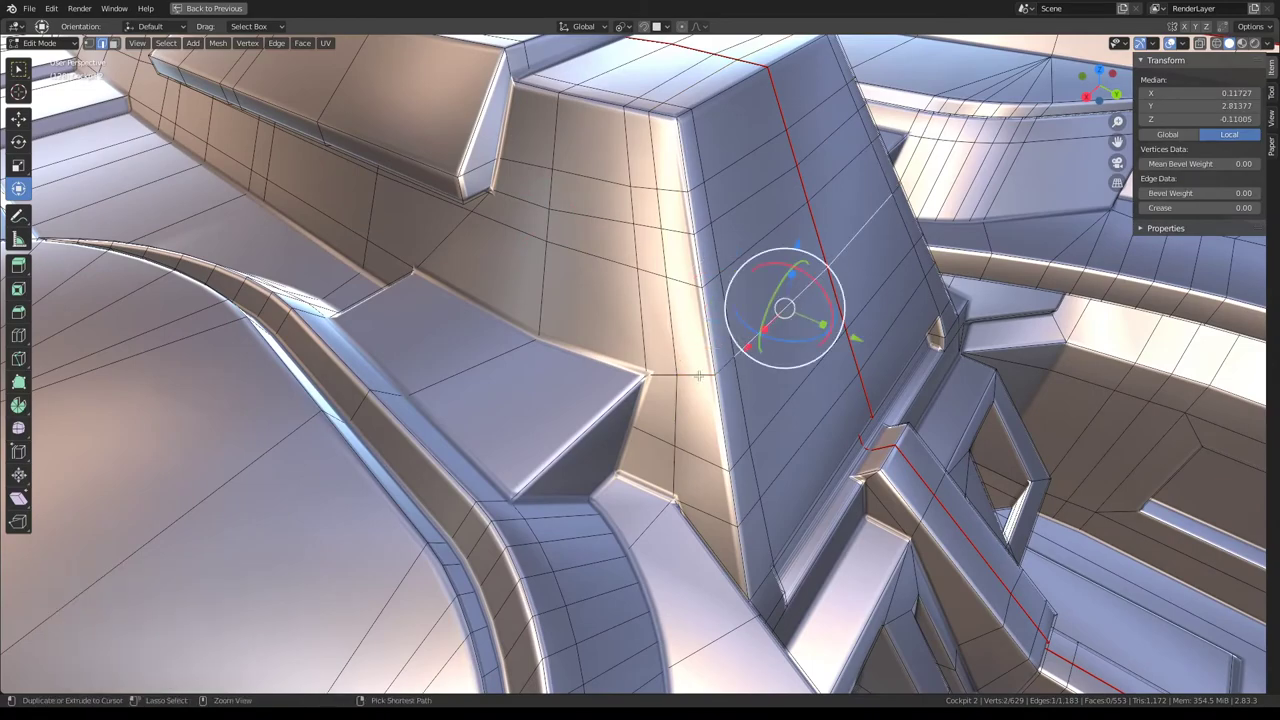
ctrl+click(840, 295)
key(g)
key(g)
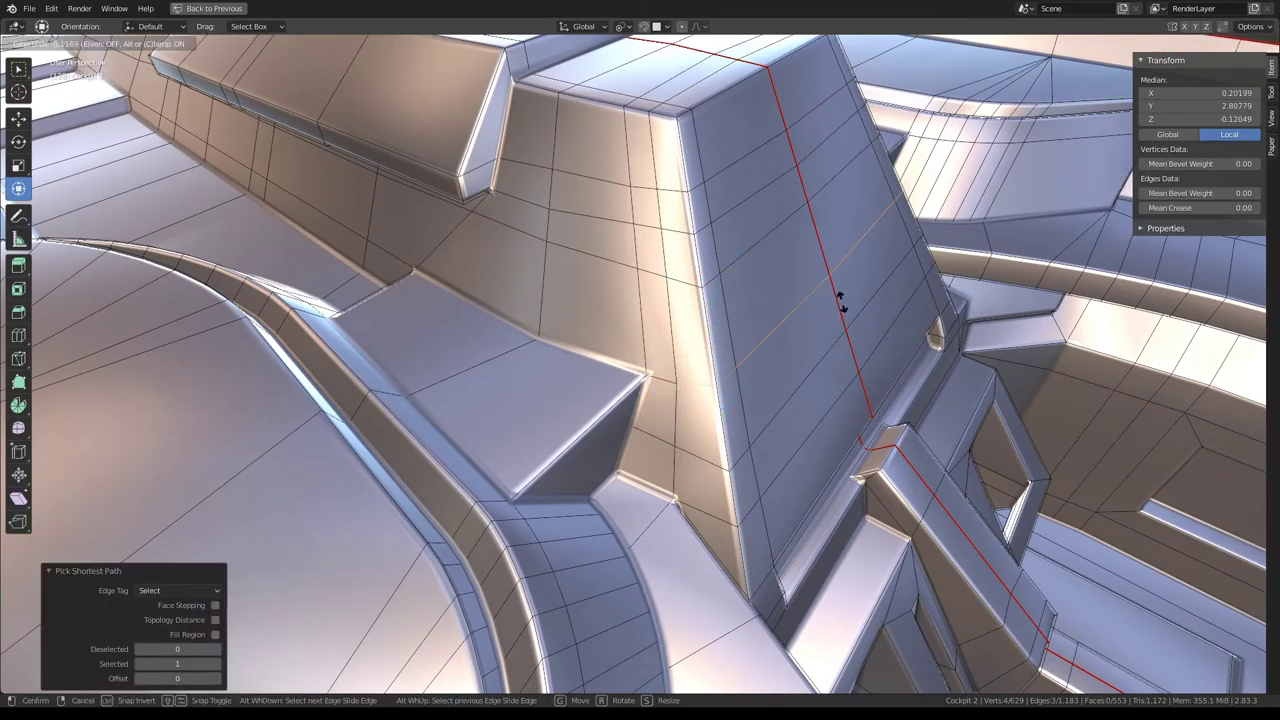
click(840, 303)
Move the two pillar-top vertices 0.00847 along Y.
middle_drag(786, 286, 767, 137)
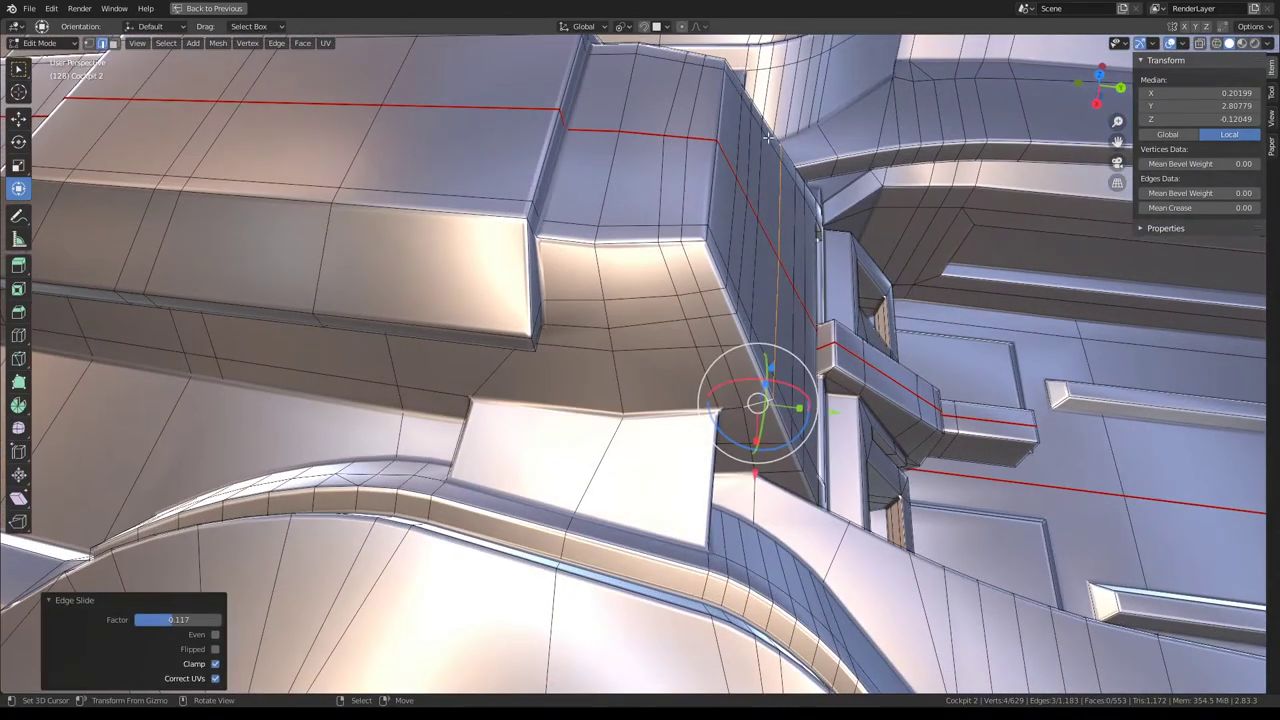
click(766, 137)
click(763, 136)
key(g)
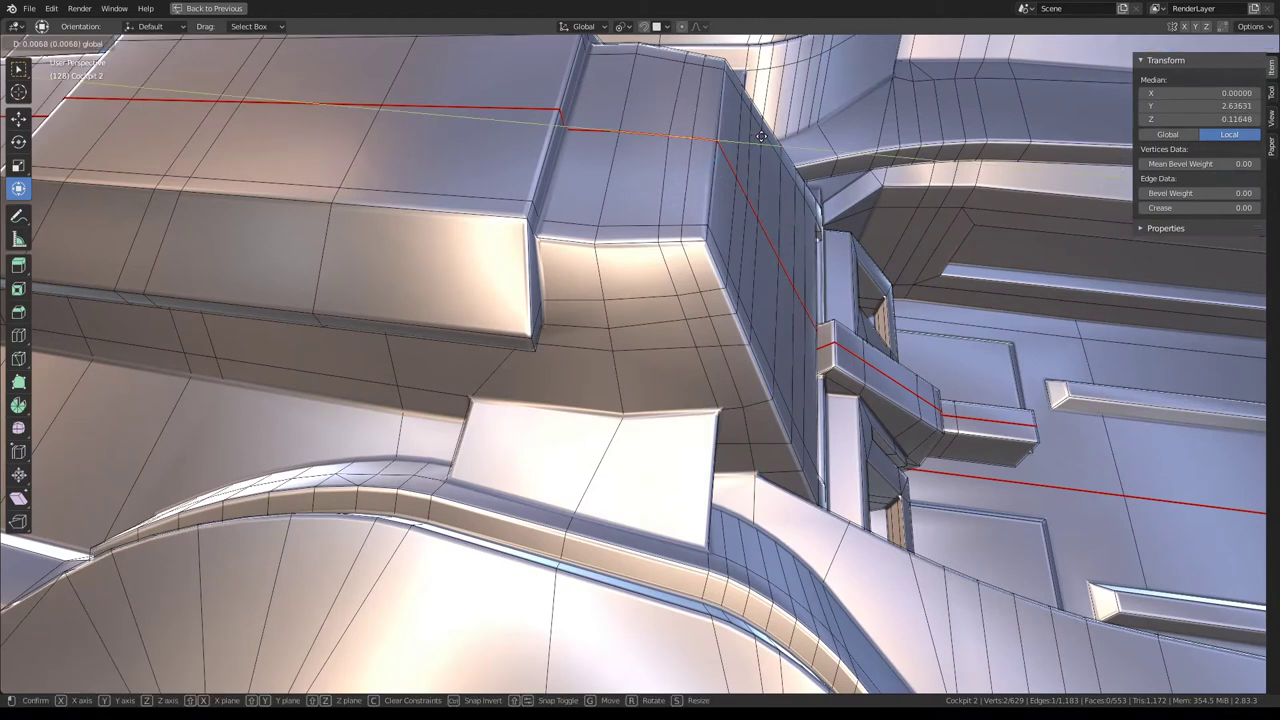
click(764, 137)
click(751, 143)
scroll(751, 143, down, 3)
middle_drag(694, 183, 596, 169)
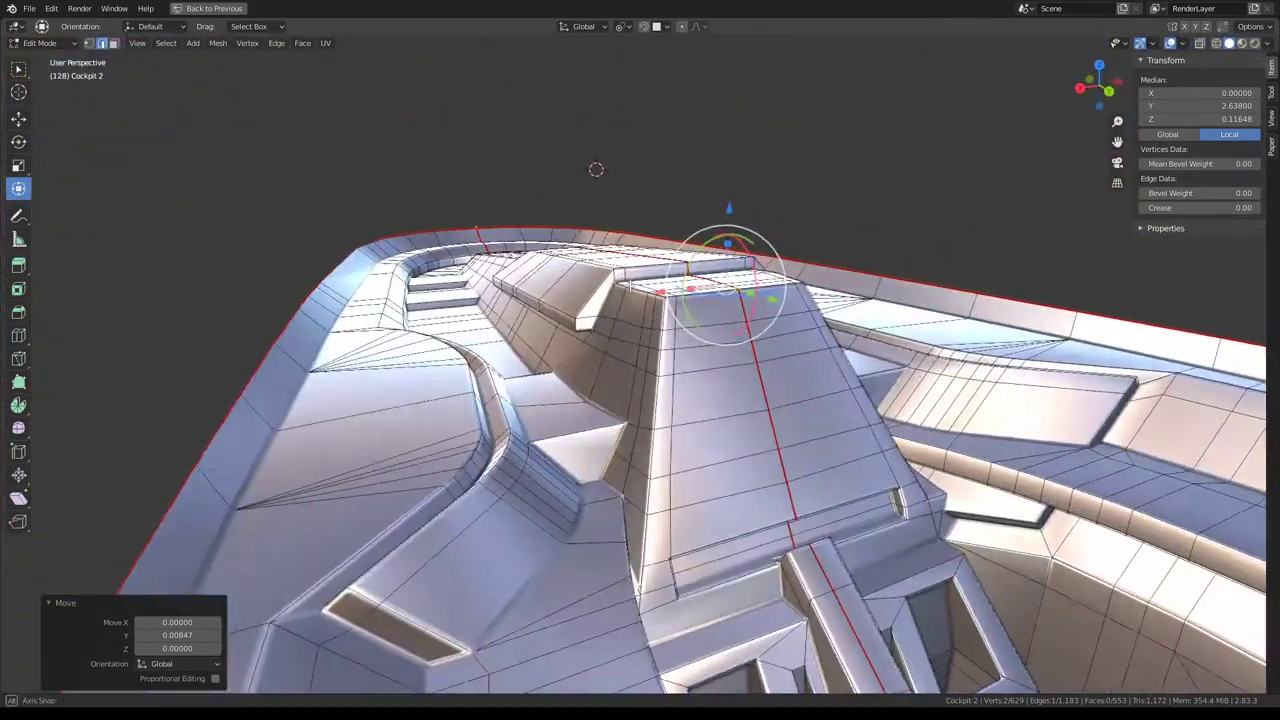
scroll(850, 326, up, 4)
key(s)
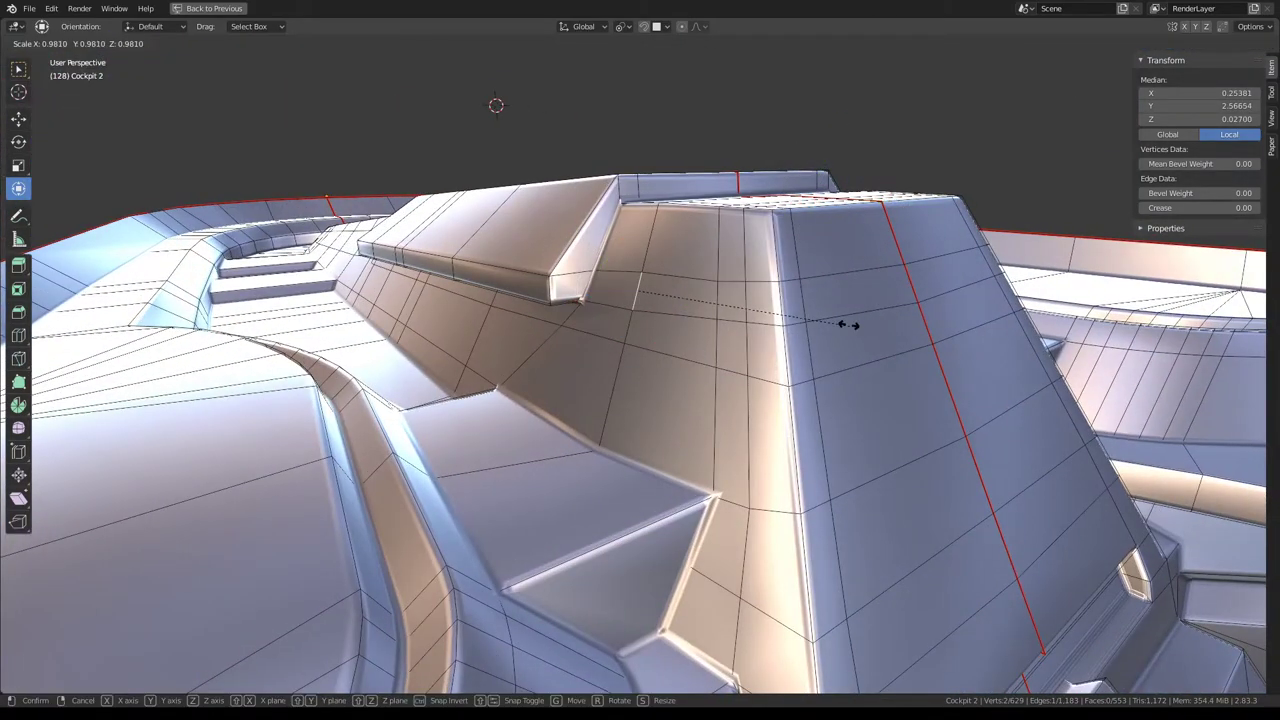
click(849, 326)
middle_drag(620, 306, 667, 282)
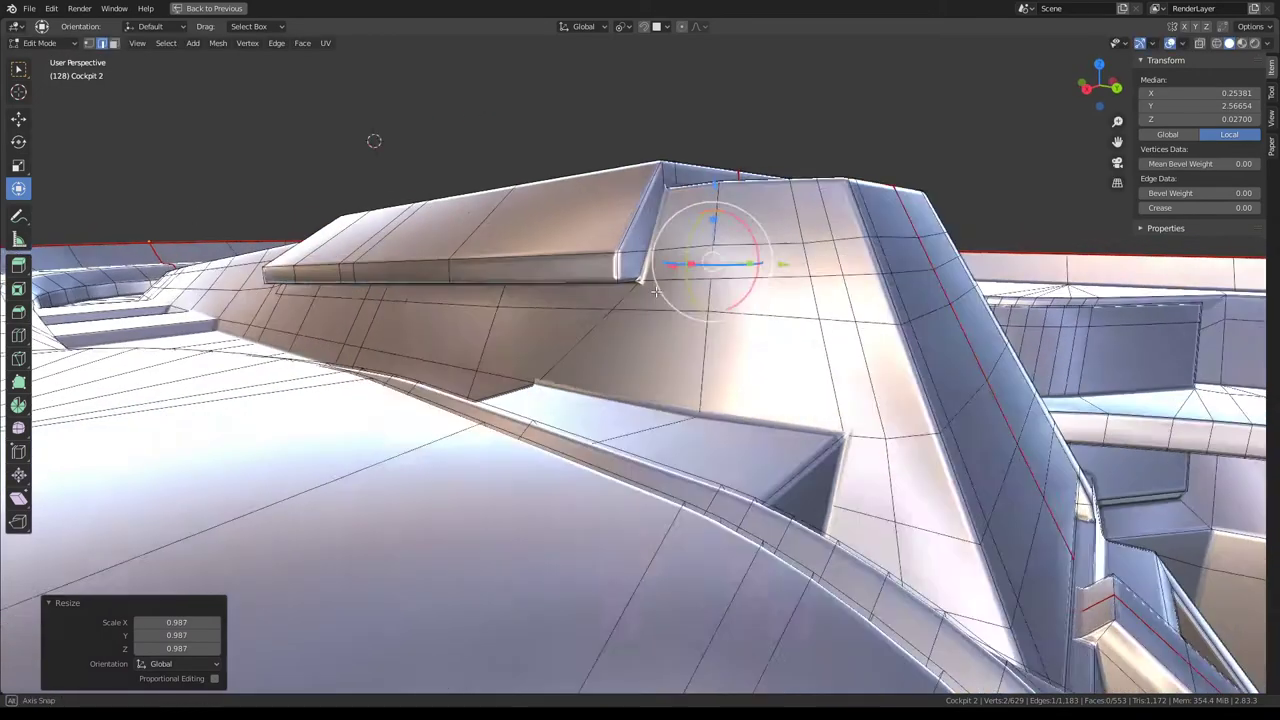
scroll(630, 313, up, 4)
scroll(617, 312, down, 2)
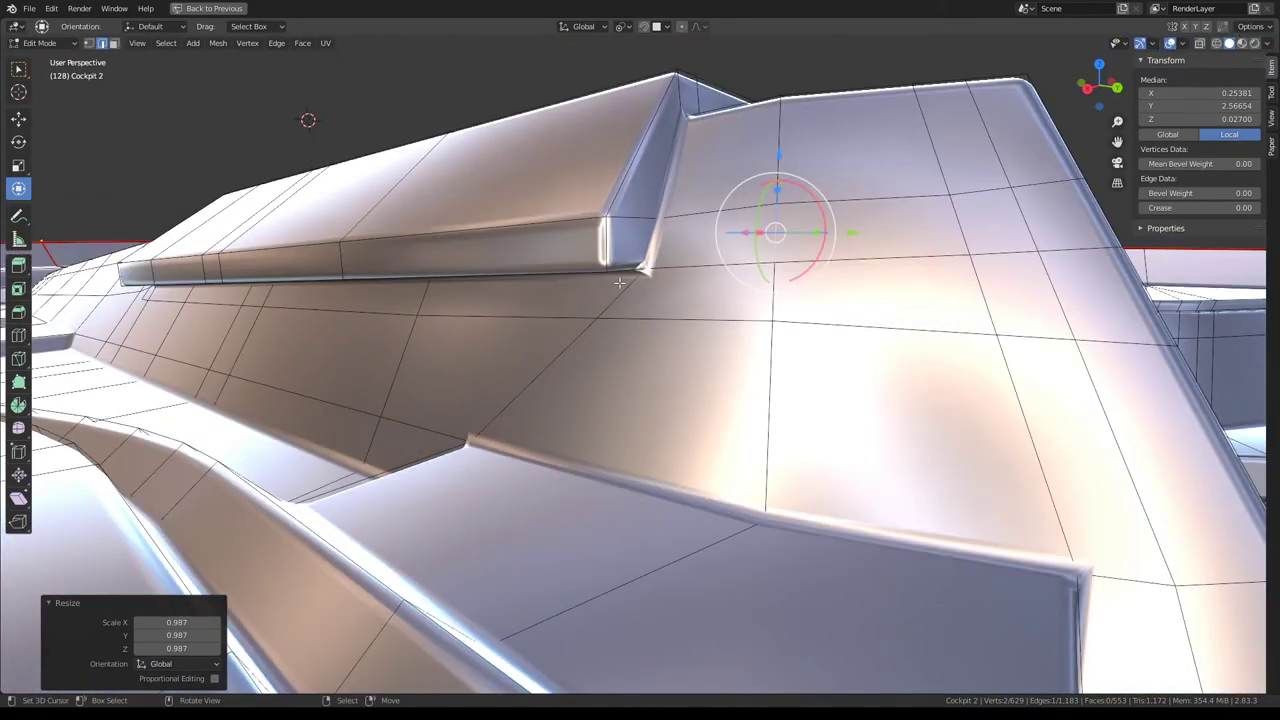
click(622, 293)
middle_drag(654, 273, 703, 295)
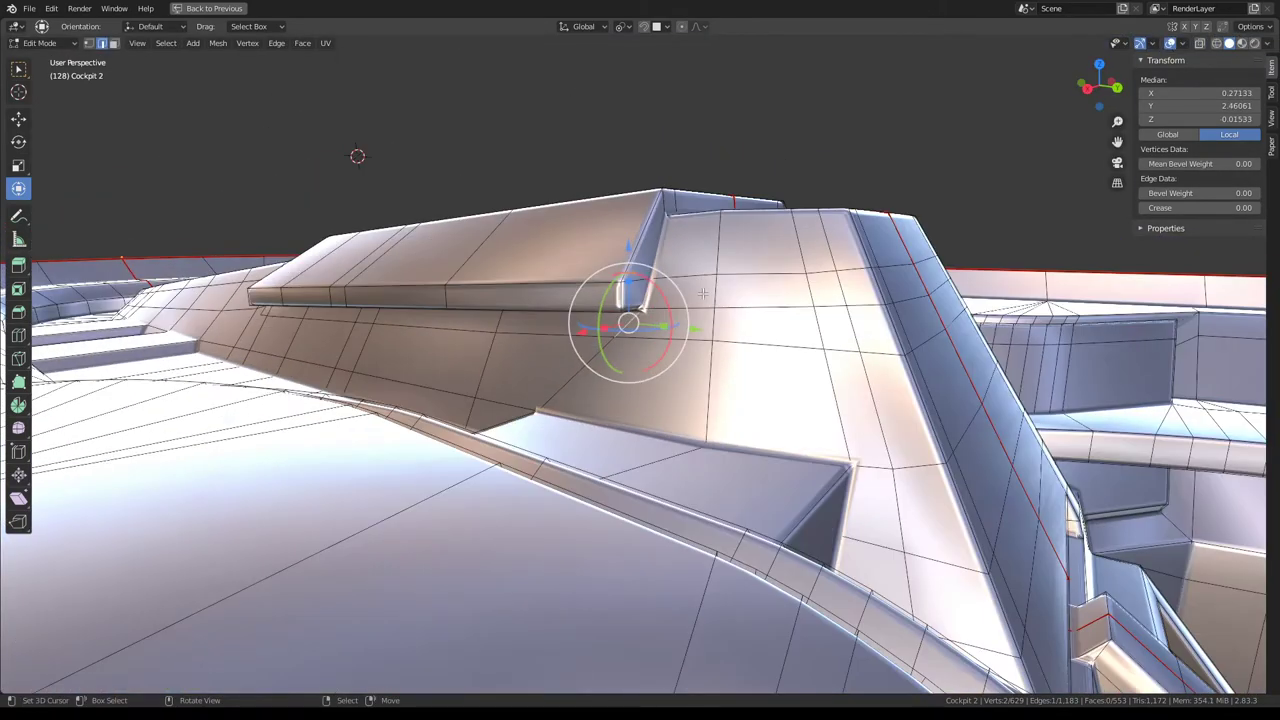
scroll(678, 338, down, 4)
middle_drag(678, 338, 590, 345)
key(Tab)
scroll(590, 345, down, 2)
mouse_move(653, 314)
middle_down()
mouse_move(845, 330)
mouse_move(860, 374)
mouse_move(885, 360)
mouse_move(789, 358)
middle_up()
scroll(845, 330, up, 2)
key(Tab)
scroll(789, 358, up, 3)
scroll(713, 379, down, 2)
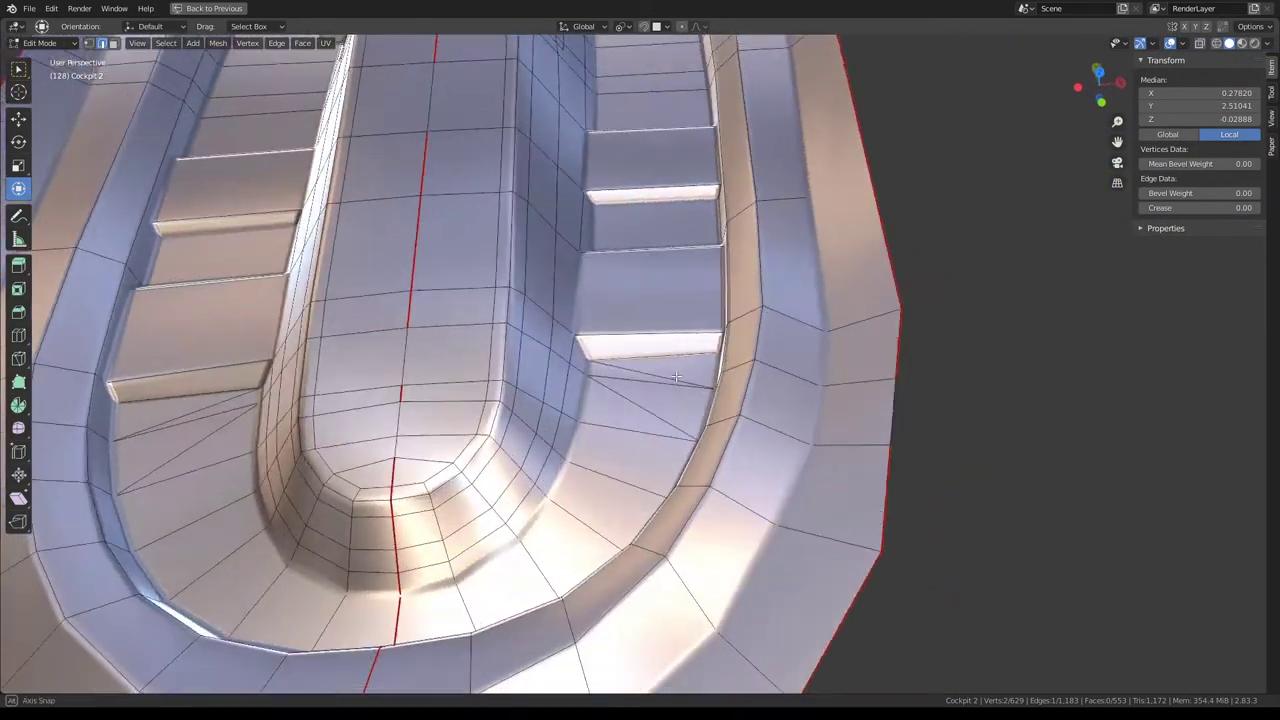
scroll(665, 372, up, 2)
scroll(694, 362, up, 2)
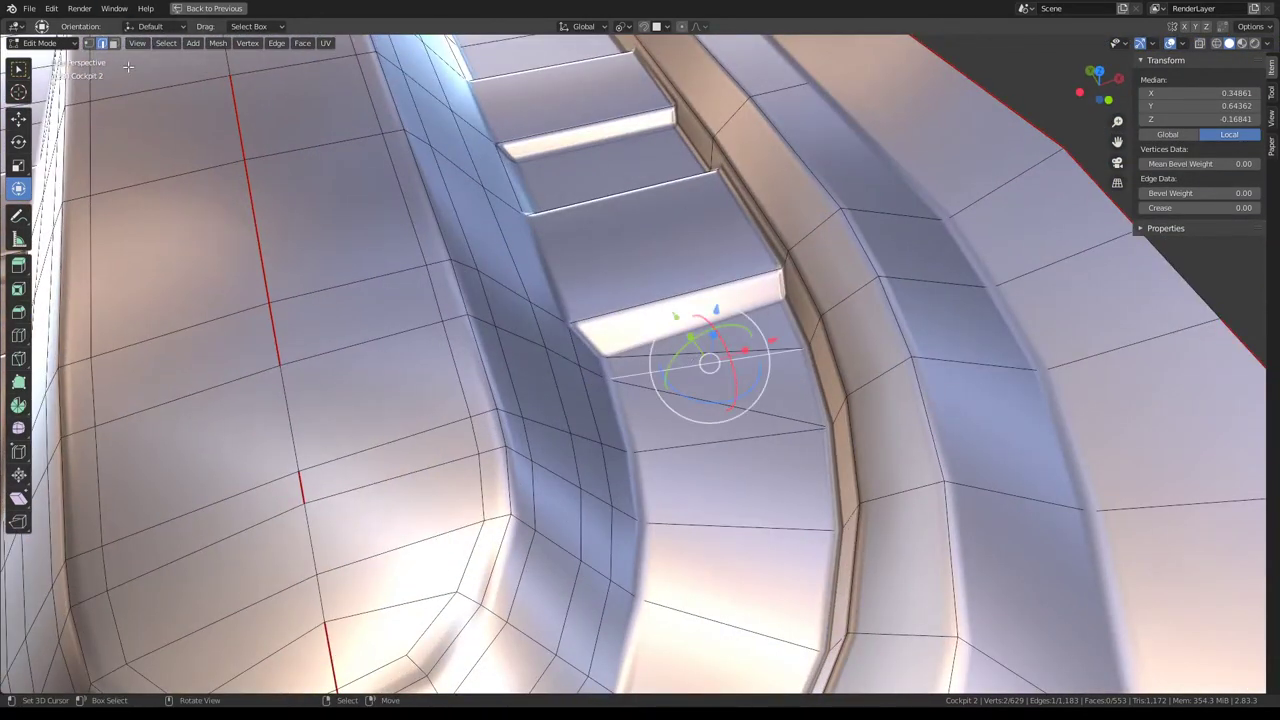
click(113, 44)
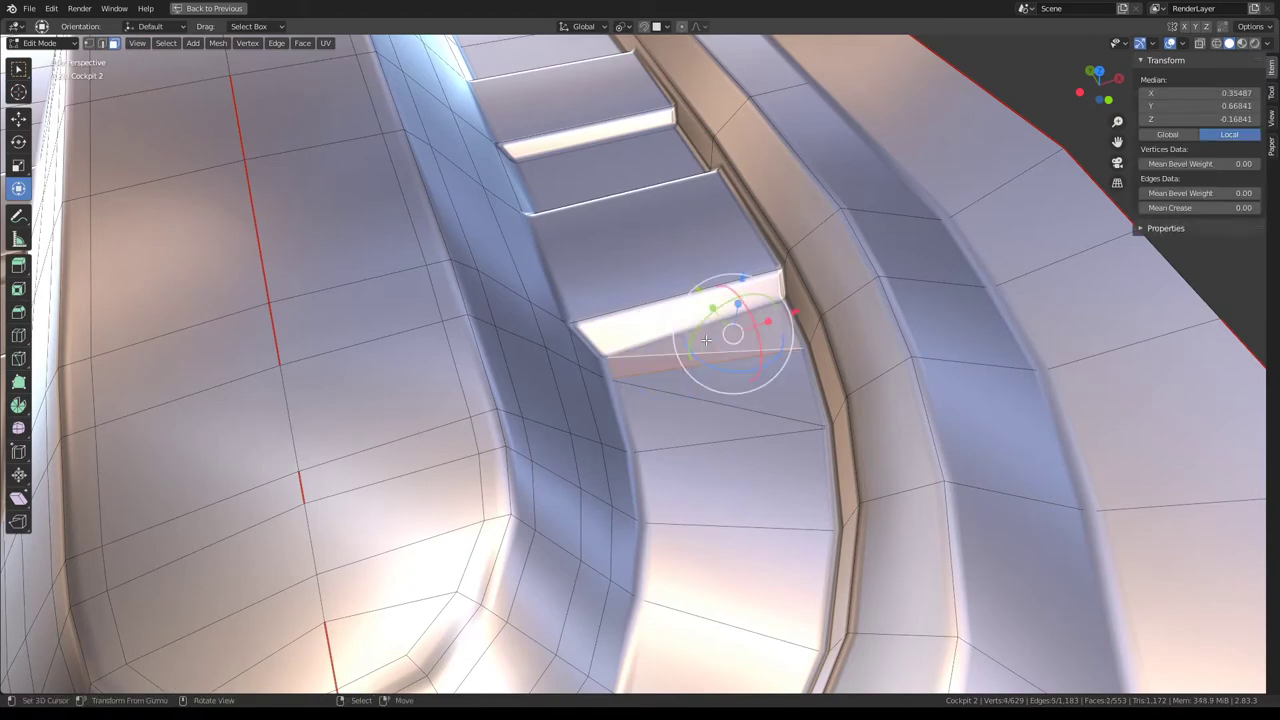
scroll(706, 387, down, 3)
key(Tab)
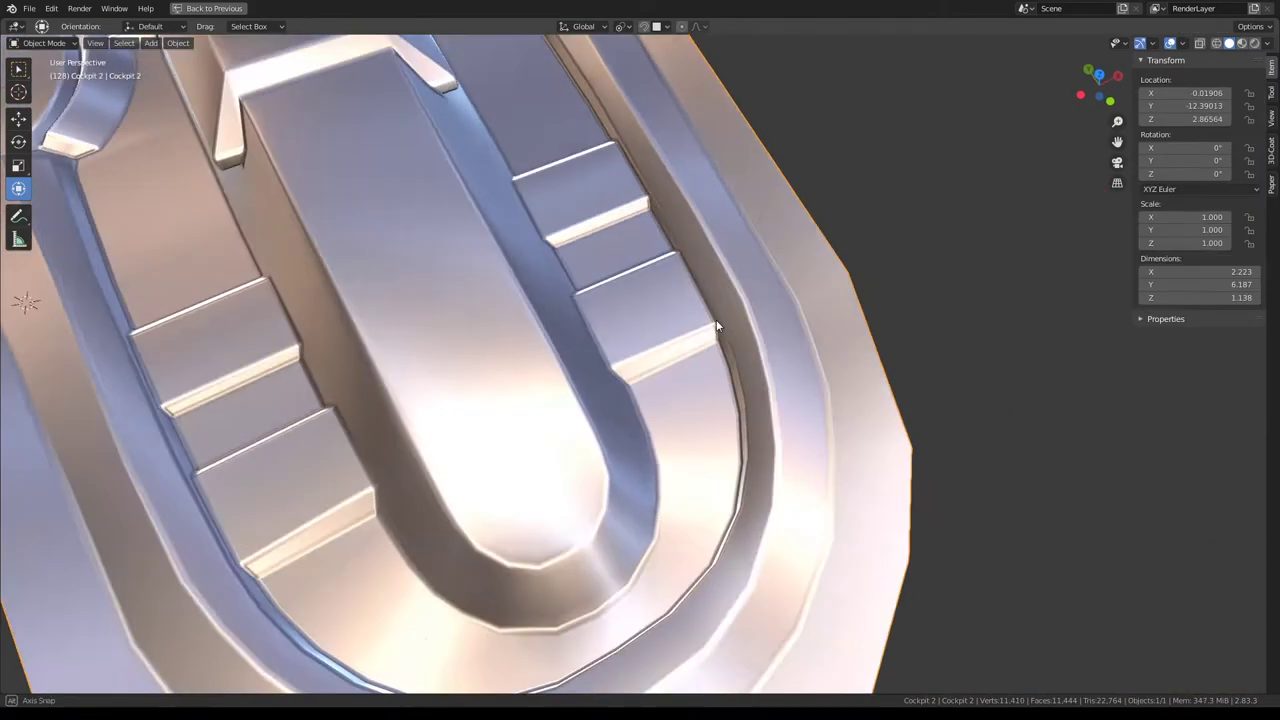
middle_drag(716, 319, 480, 300)
scroll(423, 299, up, 3)
scroll(423, 299, up, 3)
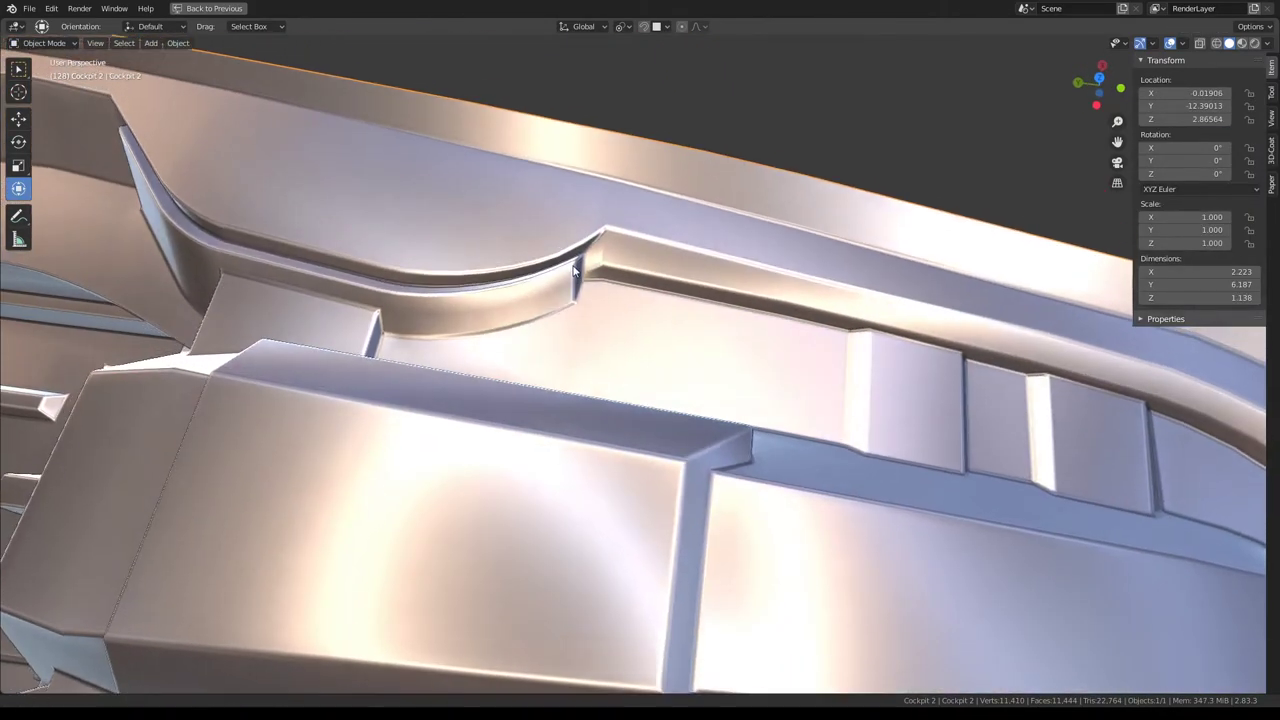
mouse_move(391, 278)
middle_down()
mouse_move(703, 360)
mouse_move(652, 400)
mouse_move(645, 345)
mouse_move(575, 281)
mouse_move(460, 258)
mouse_move(576, 326)
mouse_move(538, 276)
mouse_move(754, 223)
mouse_move(798, 225)
middle_up()
key(Tab)
Triangulate the two junction faces on the cockpit rim and check the shading.
click(578, 326)
click(576, 326)
key(Tab)
key(KP_Decimal)
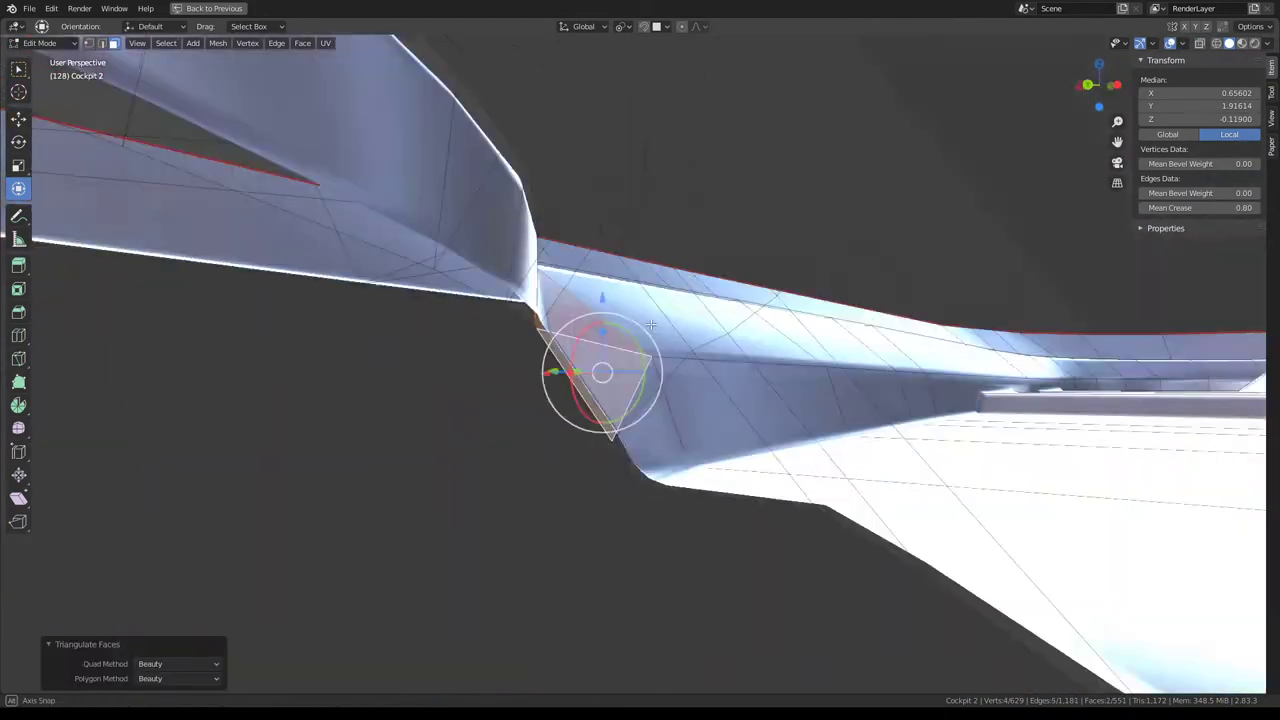
mouse_move(623, 335)
middle_down()
mouse_move(608, 349)
mouse_move(679, 297)
mouse_move(651, 306)
mouse_move(696, 354)
mouse_move(666, 337)
mouse_move(720, 309)
mouse_move(568, 326)
middle_up()
key(Tab)
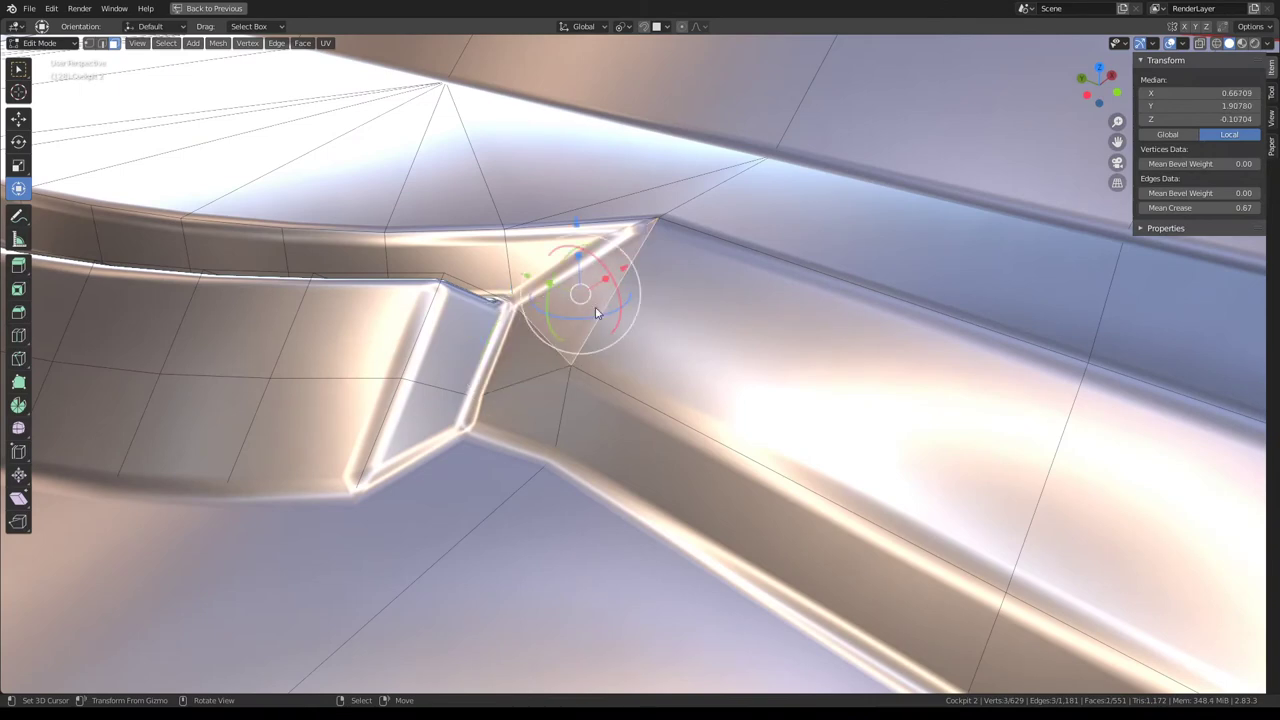
Slide the groove-corner vertex along its edge, then select the straight groove strip's face loop.
middle_drag(595, 313, 660, 318)
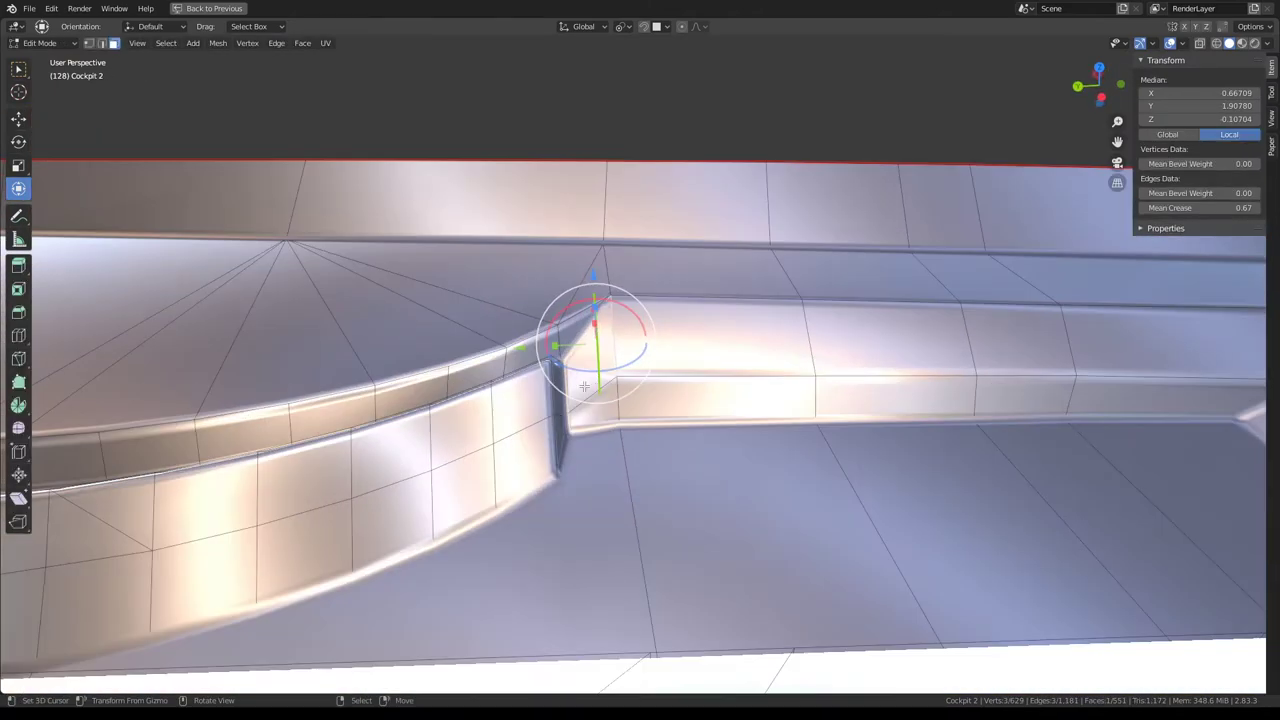
mouse_move(608, 403)
middle_down()
mouse_move(549, 409)
mouse_move(564, 400)
middle_up()
click(549, 409)
middle_drag(395, 200, 330, 150)
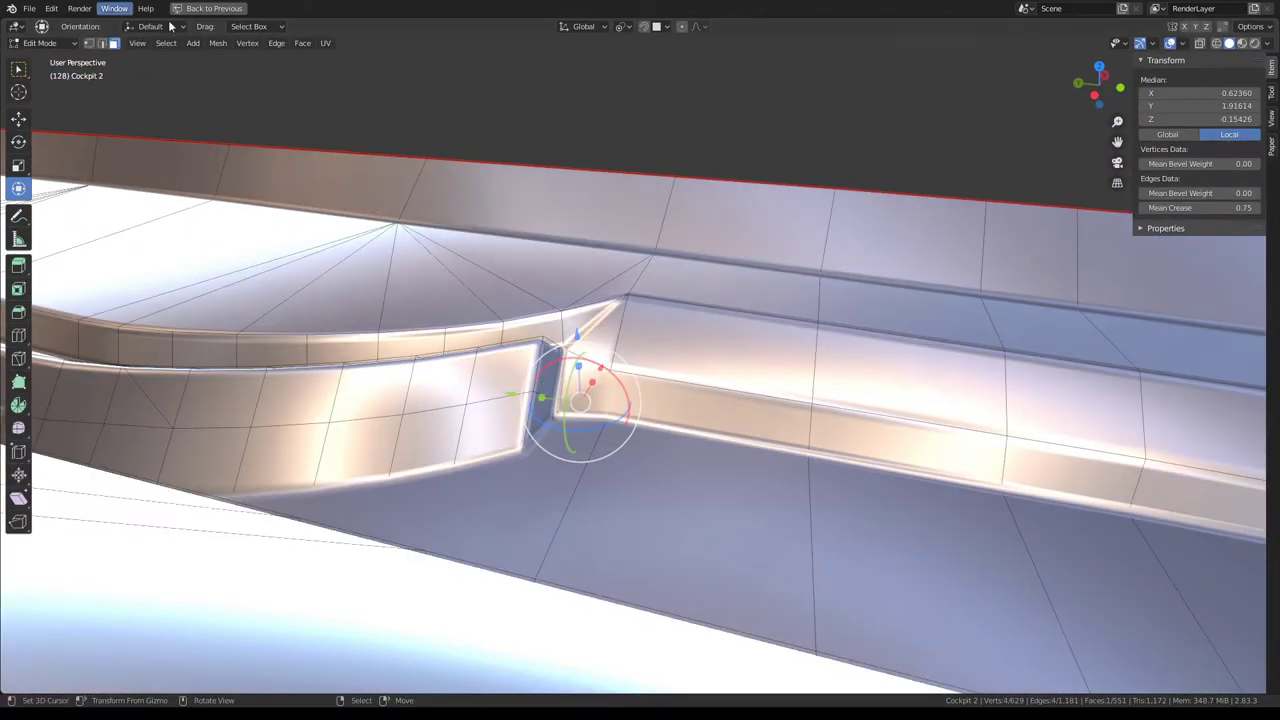
middle_drag(427, 372, 511, 410)
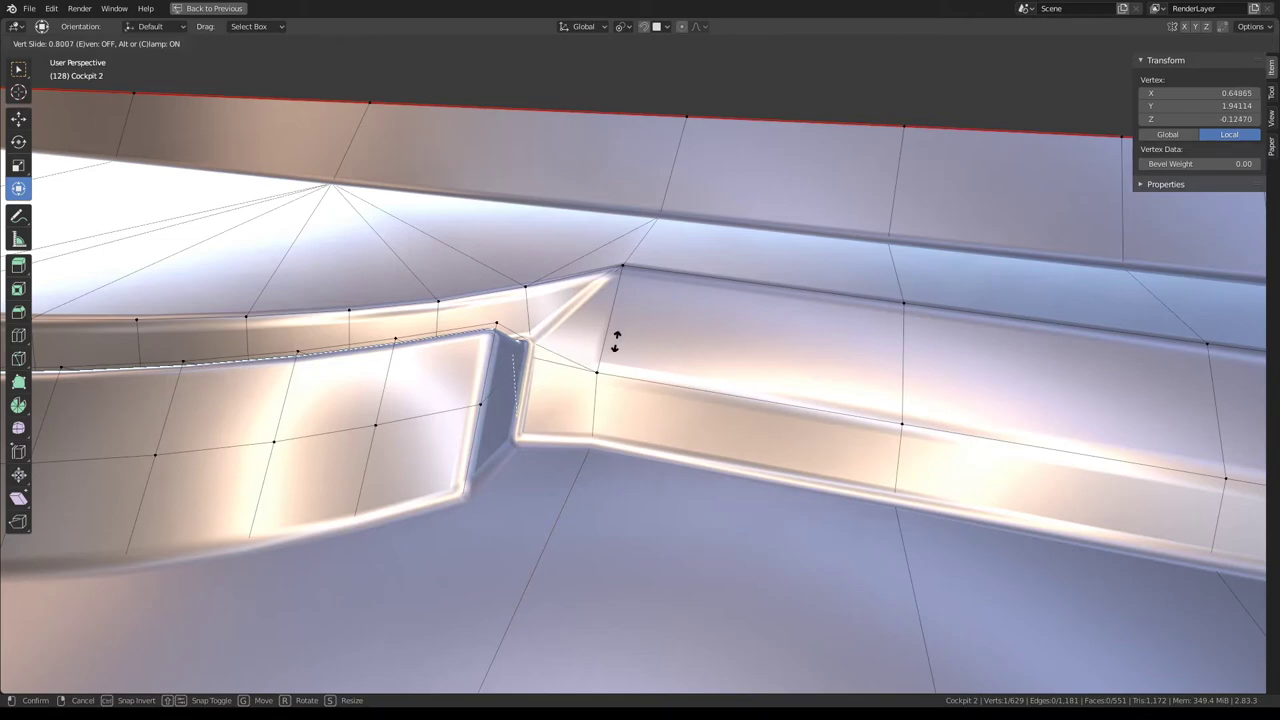
click(610, 364)
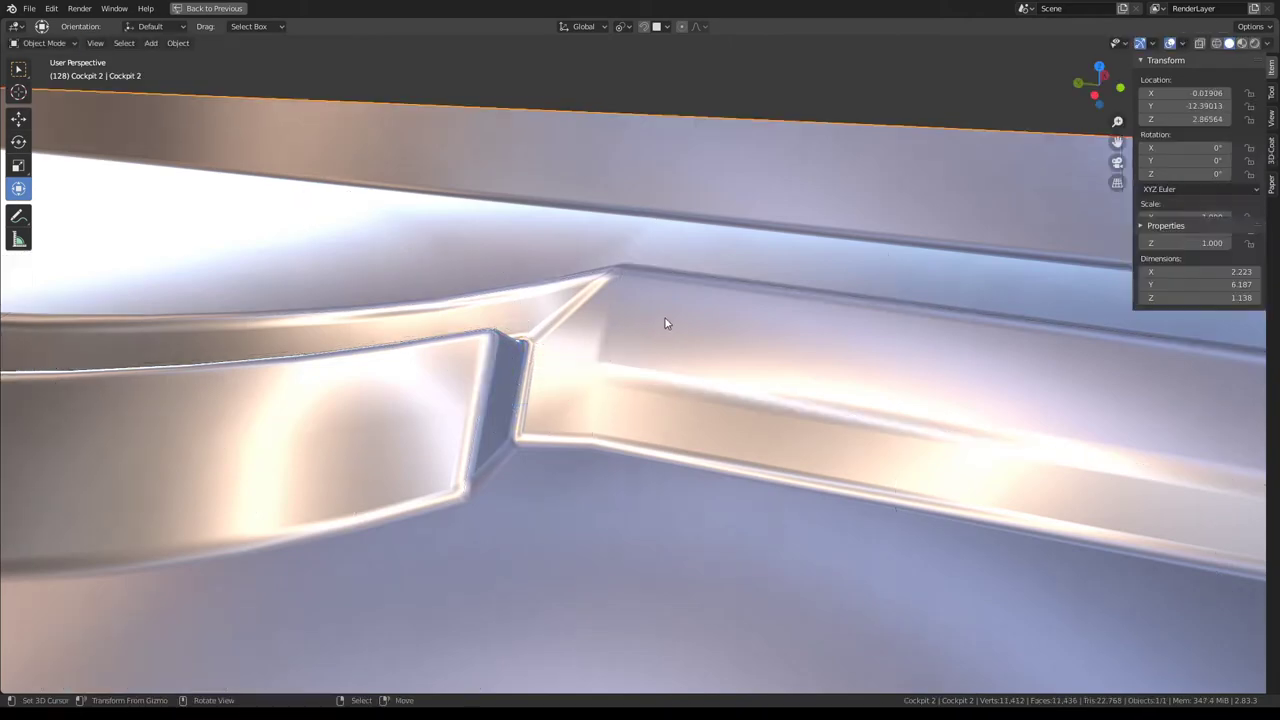
middle_drag(666, 320, 647, 423)
middle_drag(607, 380, 641, 276)
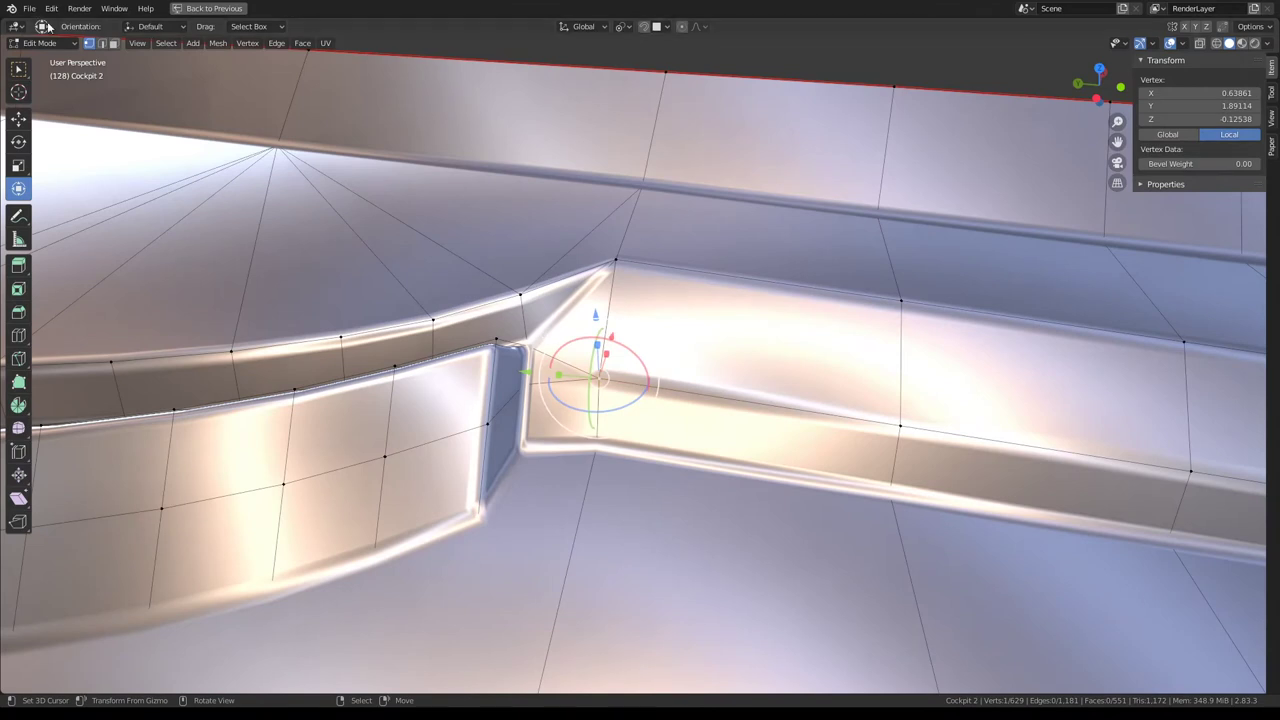
ctrl+alt+click(528, 331)
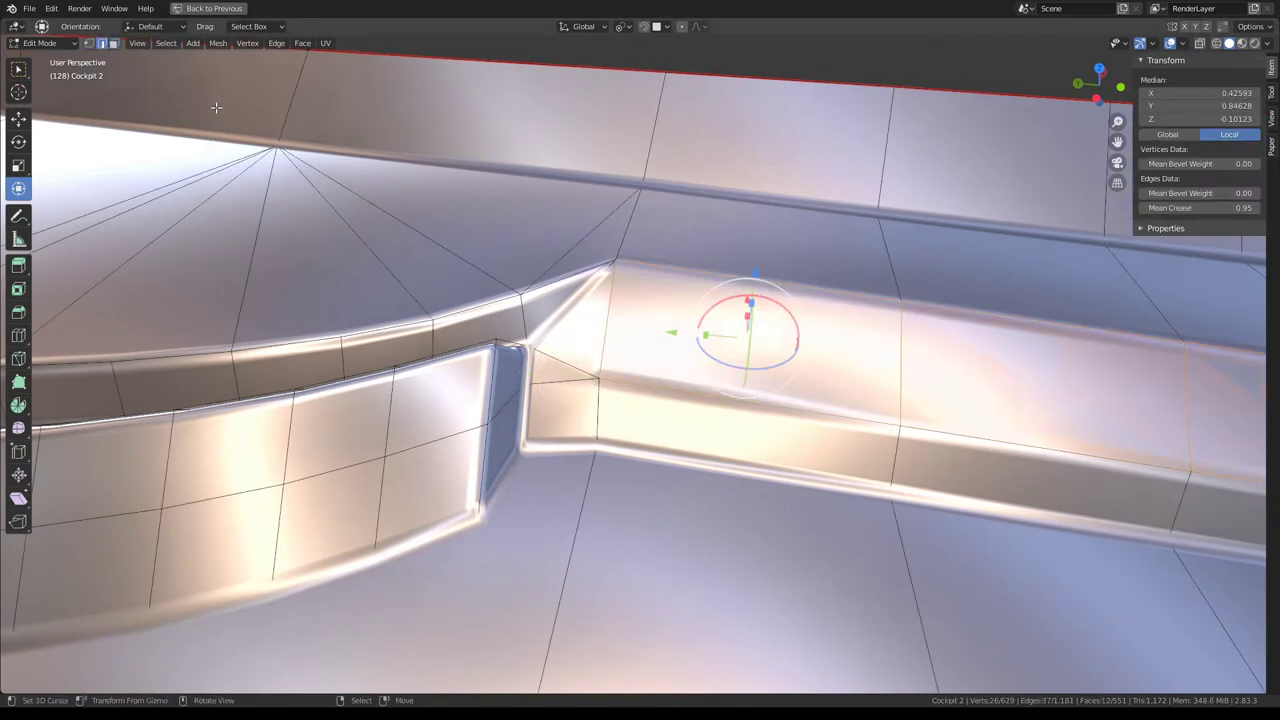
middle_drag(612, 320, 824, 312)
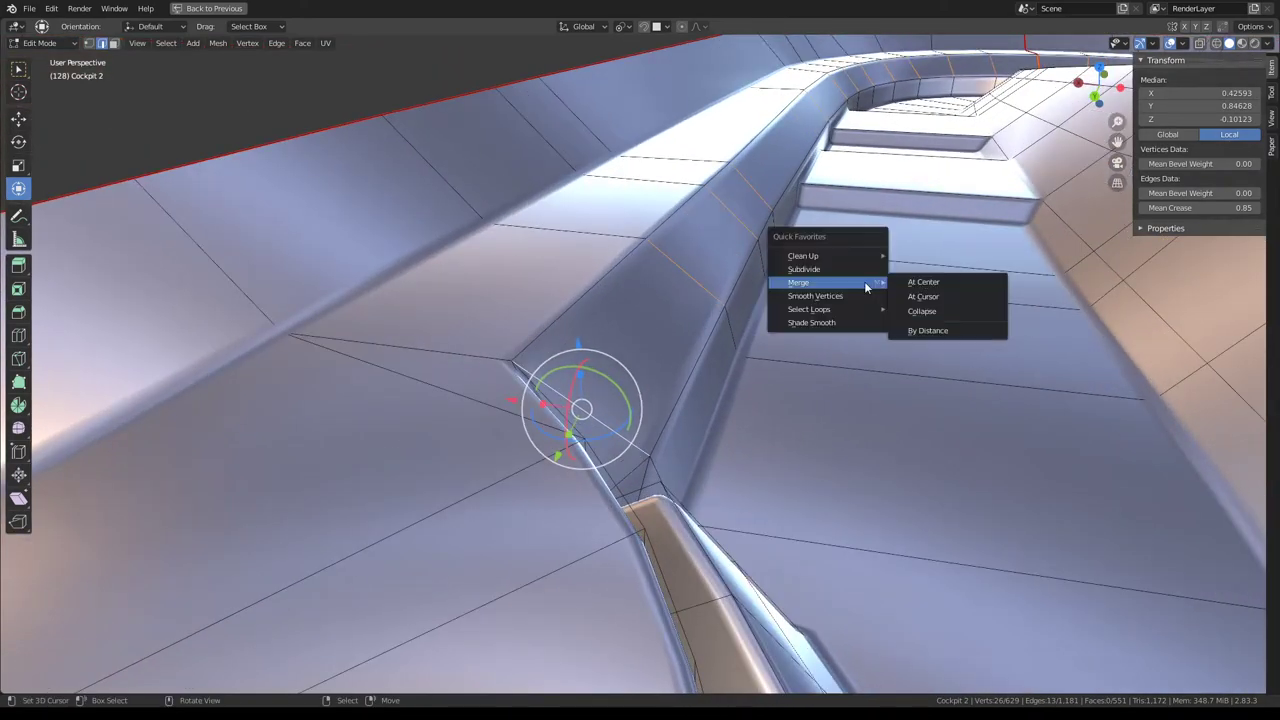
Subdivide the groove strip and edge-slide the new loop toward the junction by factor 0.134.
click(850, 269)
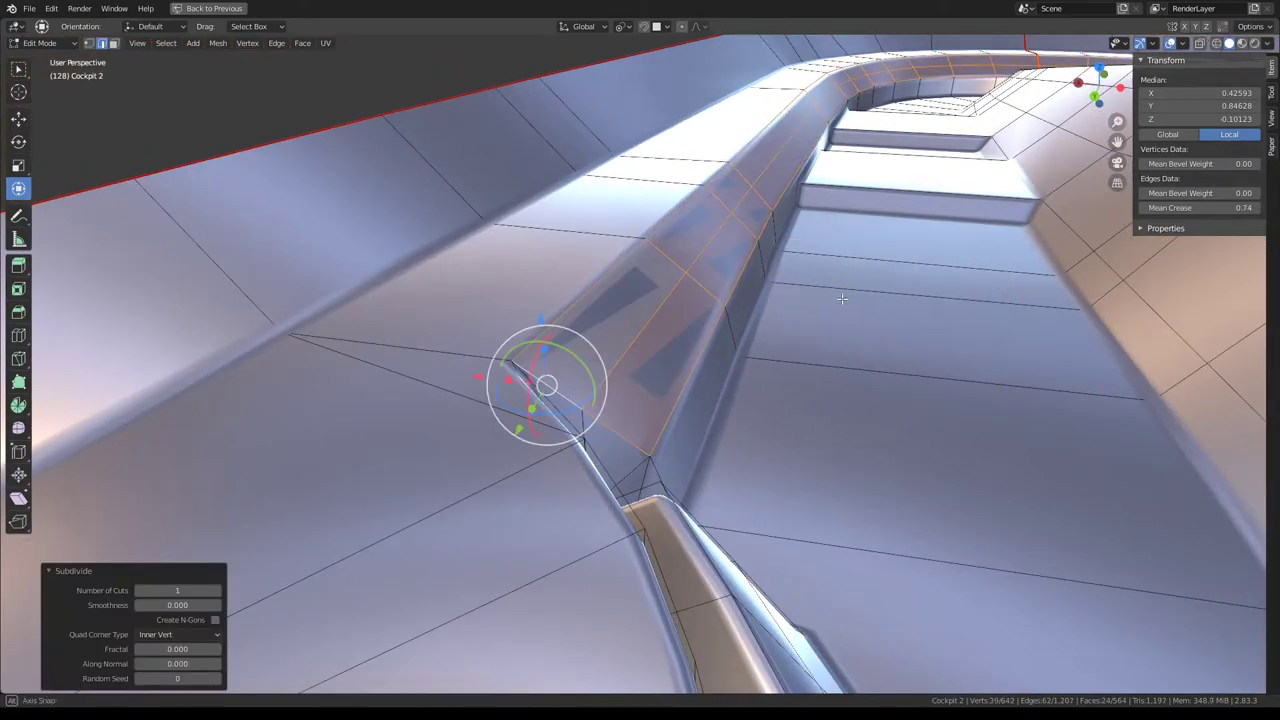
mouse_move(842, 298)
middle_down()
mouse_move(749, 291)
mouse_move(640, 357)
mouse_move(634, 394)
middle_up()
click(636, 341)
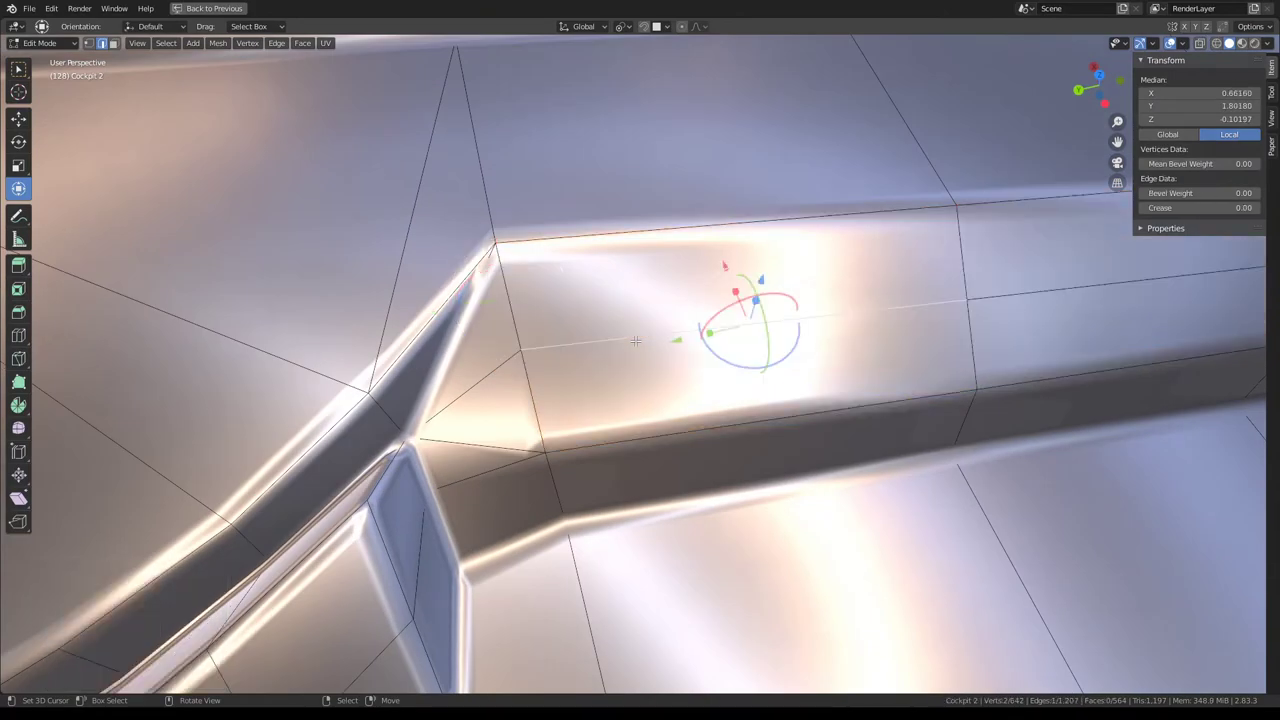
middle_drag(636, 341, 700, 255)
middle_drag(726, 296, 626, 336)
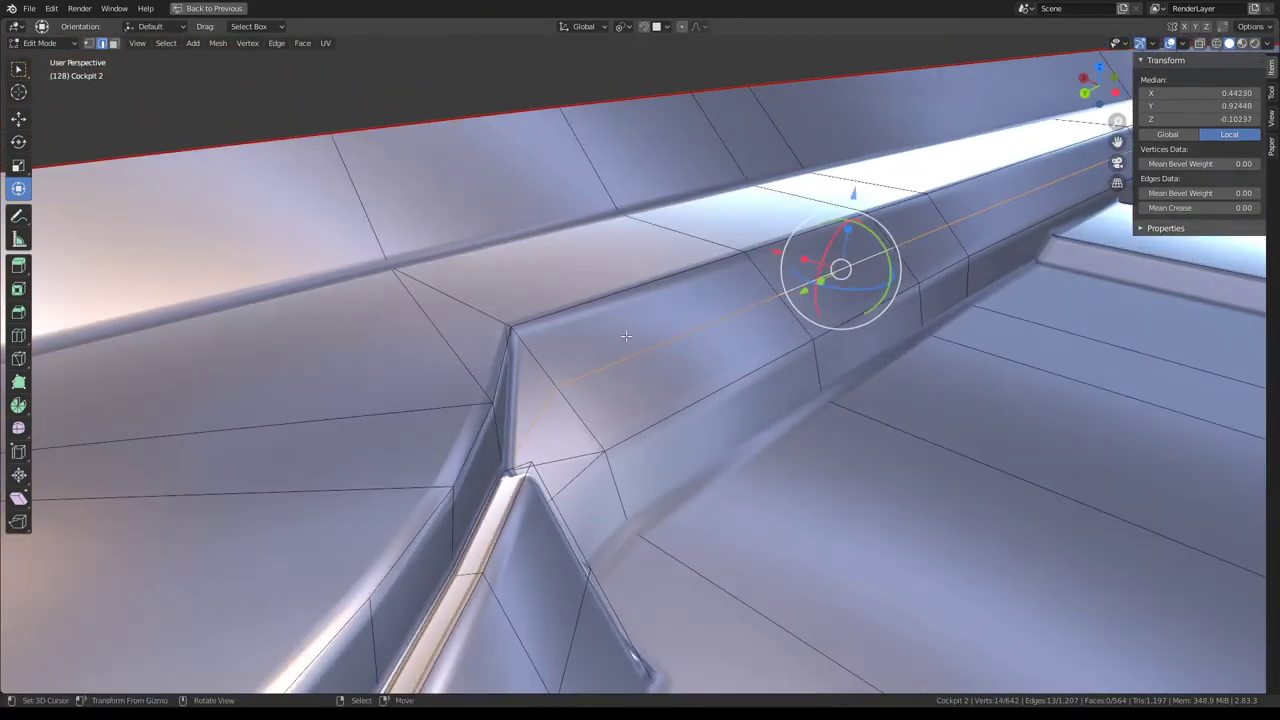
middle_drag(552, 400, 610, 345)
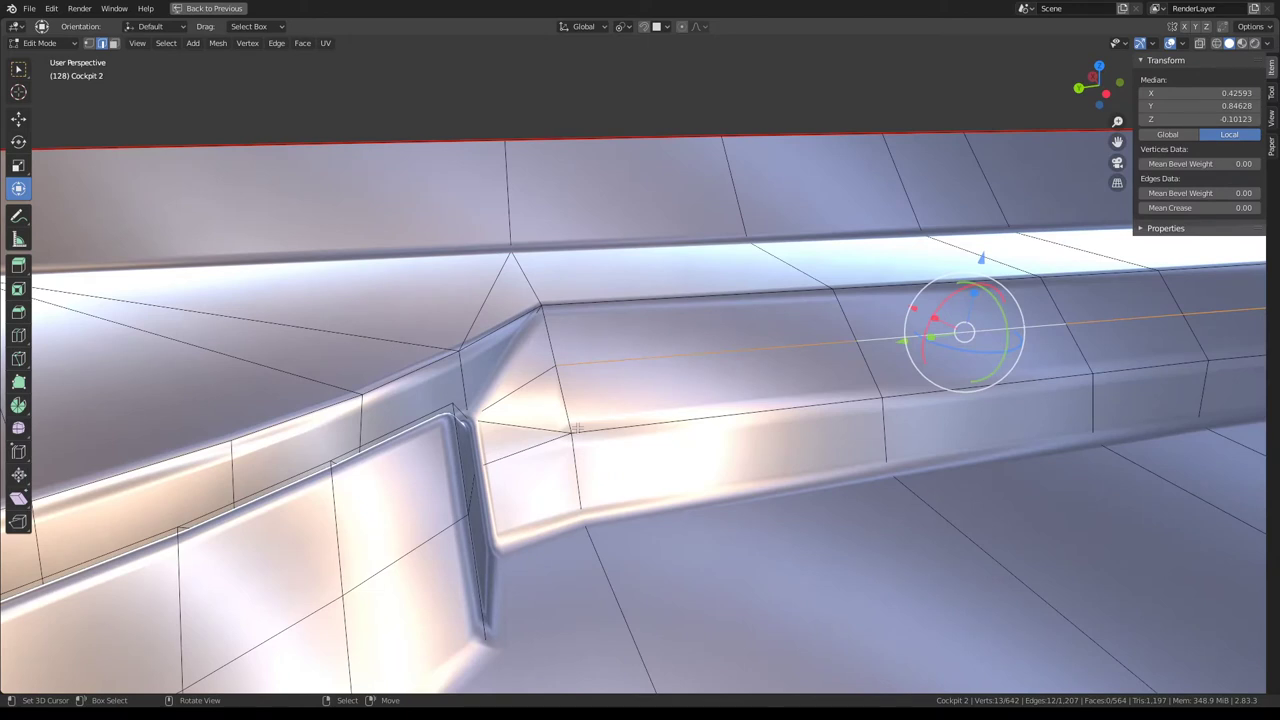
middle_drag(605, 299, 551, 309)
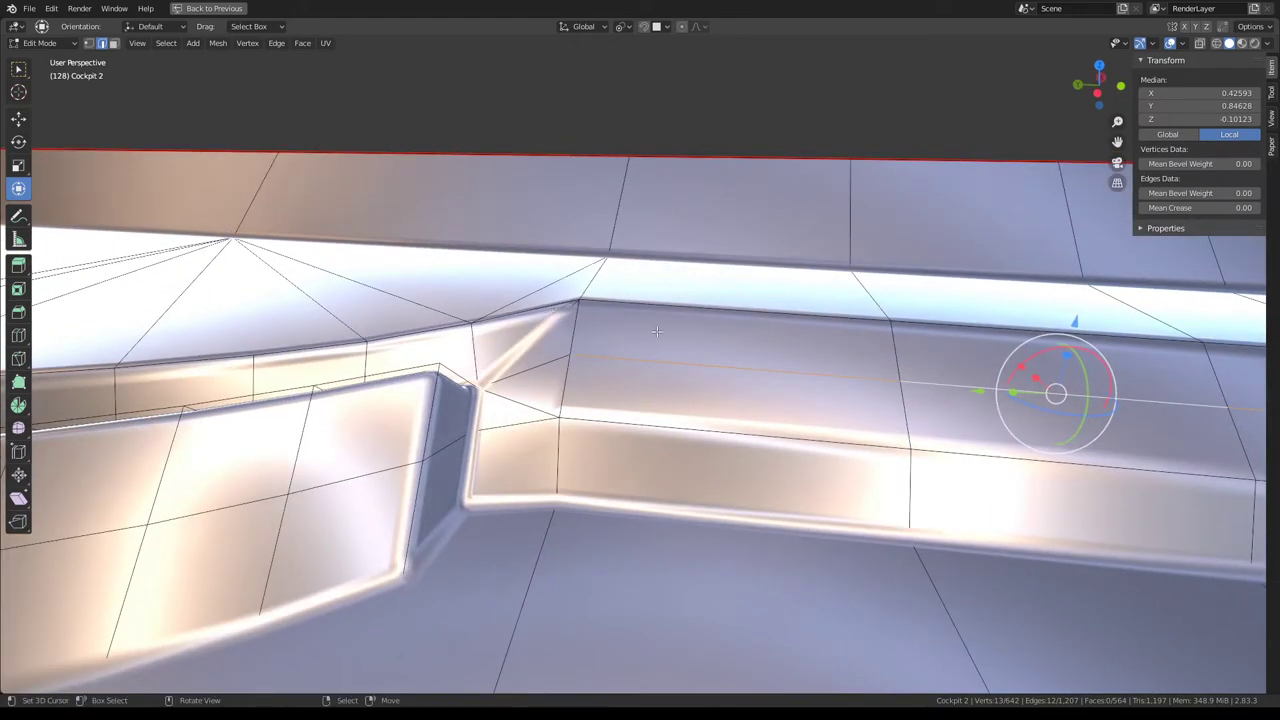
middle_drag(657, 331, 684, 366)
key(g)
click(685, 375)
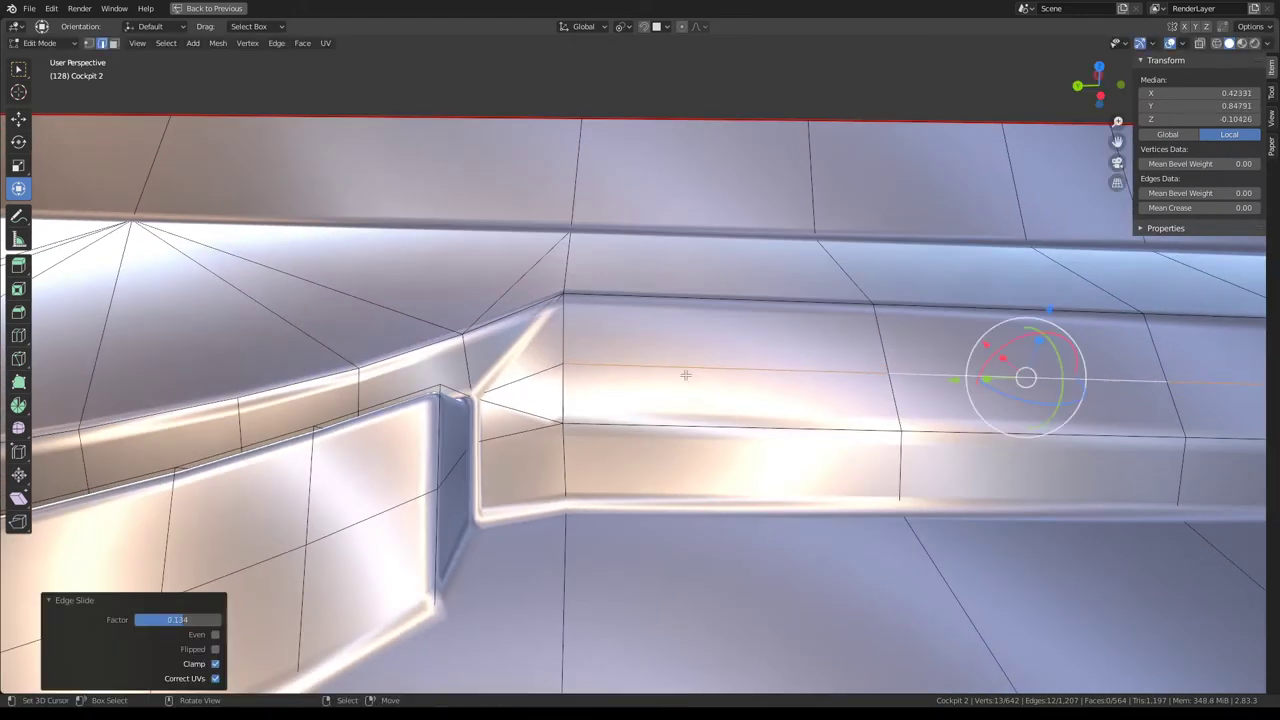
Select the groove-corner edges and triangulate the corner face with Ctrl+T.
click(115, 43)
shift+click(542, 396)
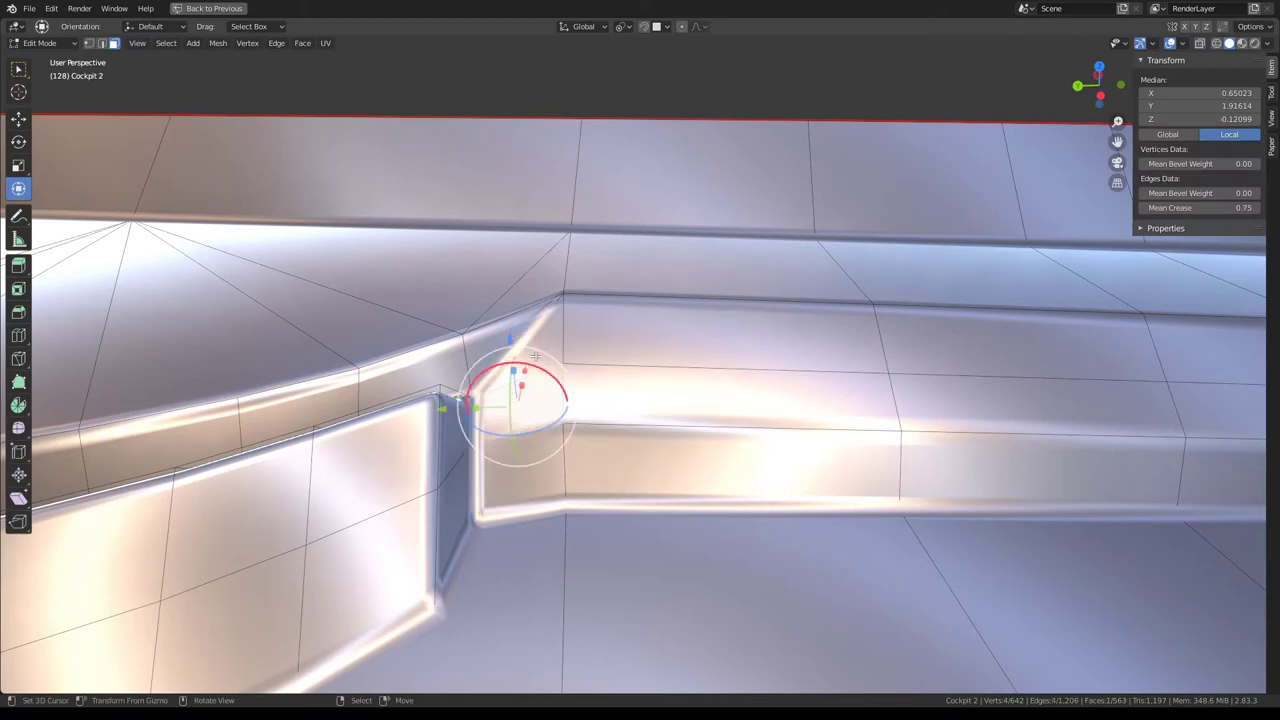
middle_drag(491, 349, 532, 318)
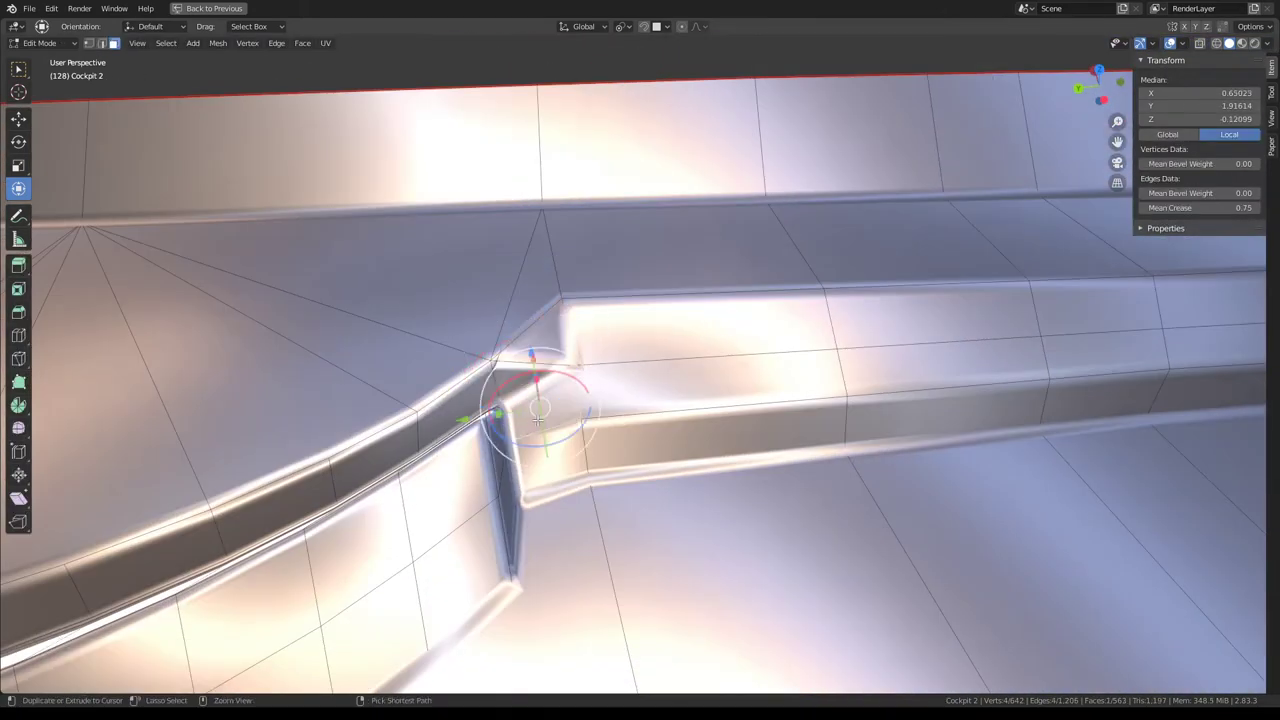
key(ctrl+t)
mouse_move(650, 327)
middle_down()
mouse_move(600, 295)
mouse_move(640, 300)
mouse_move(603, 320)
mouse_move(414, 7)
middle_up()
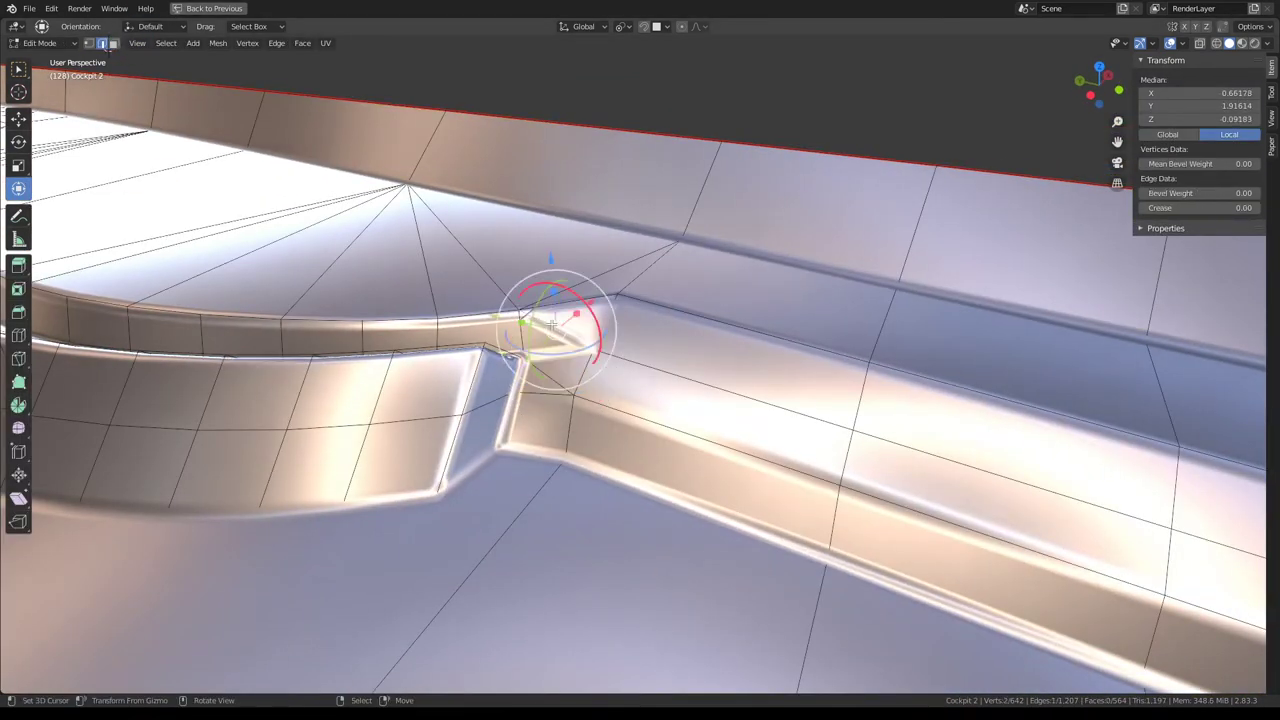
Rotate the junction's diagonal edge clockwise and preview the shading.
click(551, 325)
key(ctrl+e)
click(758, 442)
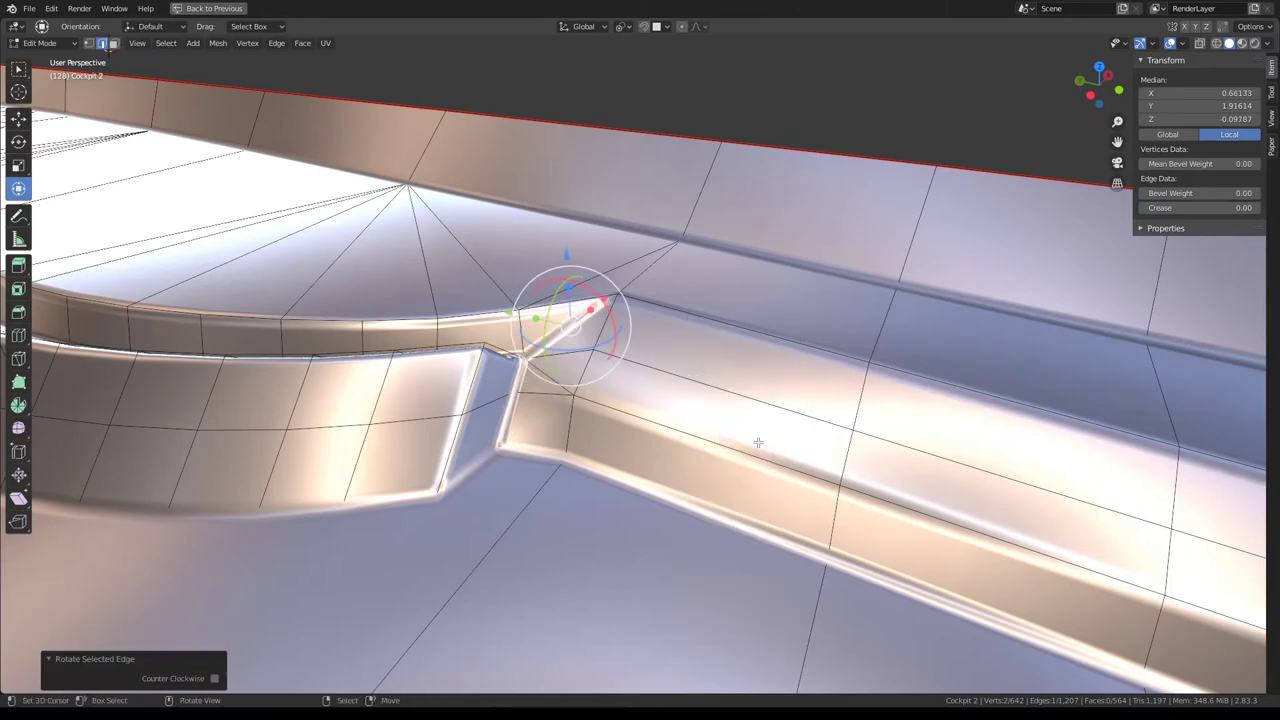
key(Tab)
mouse_move(543, 309)
middle_down()
mouse_move(701, 319)
mouse_move(665, 426)
mouse_move(616, 430)
mouse_move(601, 446)
middle_up()
key(Tab)
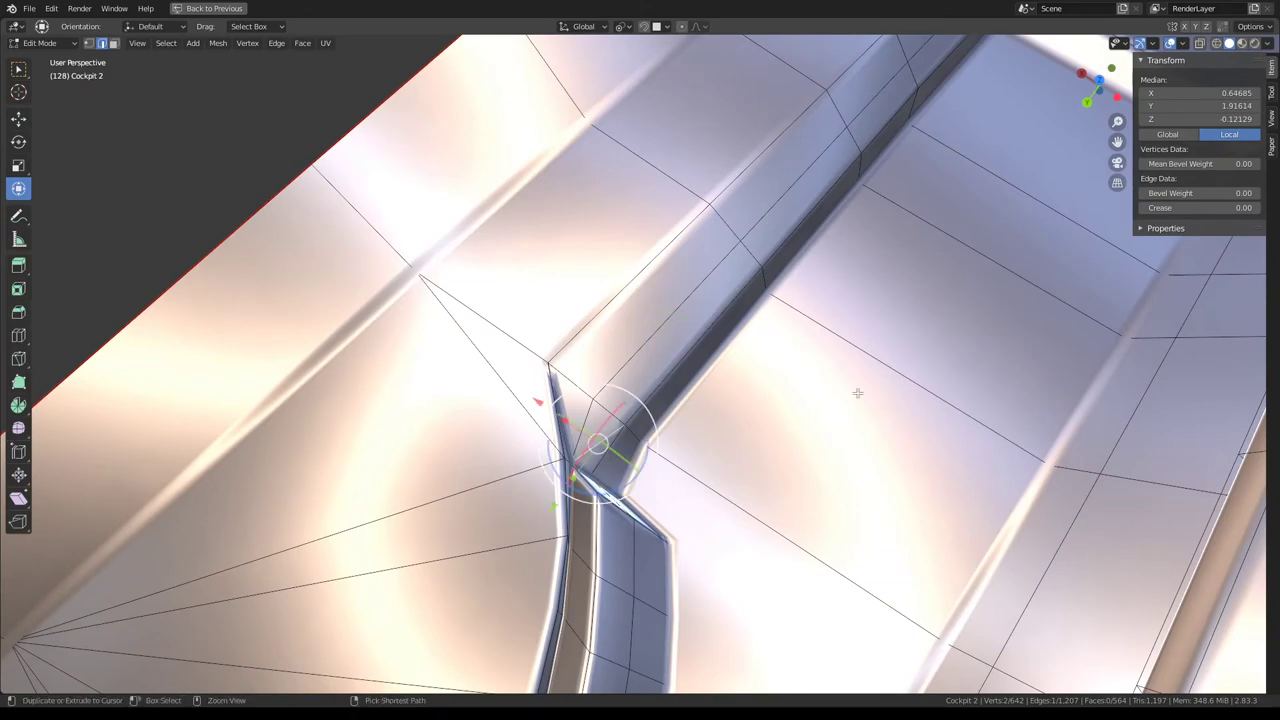
Rotate the edge clockwise twice more and check the cockpit's shading from the front.
key(ctrl+e)
click(857, 393)
key(ctrl+e)
click(857, 393)
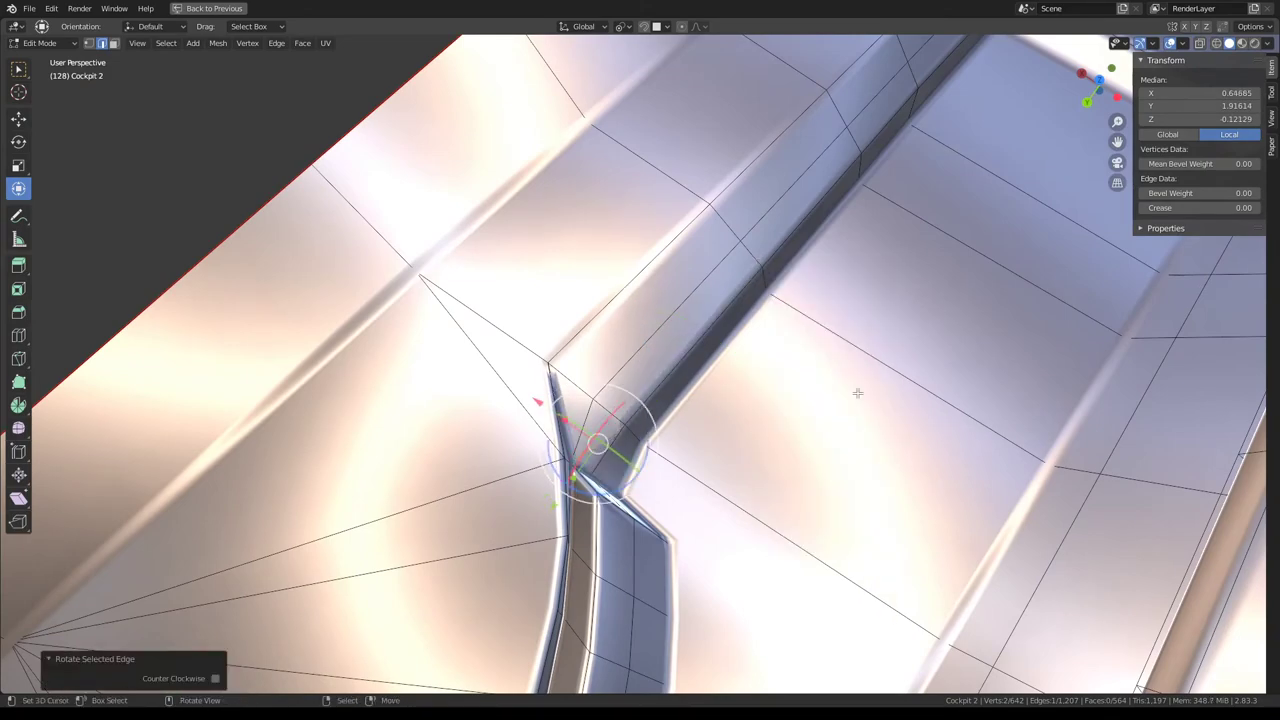
key(Tab)
scroll(727, 376, down, 5)
mouse_move(727, 376)
middle_down()
mouse_move(728, 314)
mouse_move(770, 284)
mouse_move(640, 240)
mouse_move(690, 300)
mouse_move(725, 250)
mouse_move(691, 220)
mouse_move(697, 186)
mouse_move(686, 214)
mouse_move(711, 337)
mouse_move(707, 393)
mouse_move(651, 356)
mouse_move(622, 305)
mouse_move(619, 265)
mouse_move(680, 428)
mouse_move(805, 366)
mouse_move(743, 332)
mouse_move(730, 296)
middle_up()
scroll(681, 260, up, 3)
key(Tab)
Grab the selected vertices at another rim corner into a new position.
key(g)
click(619, 262)
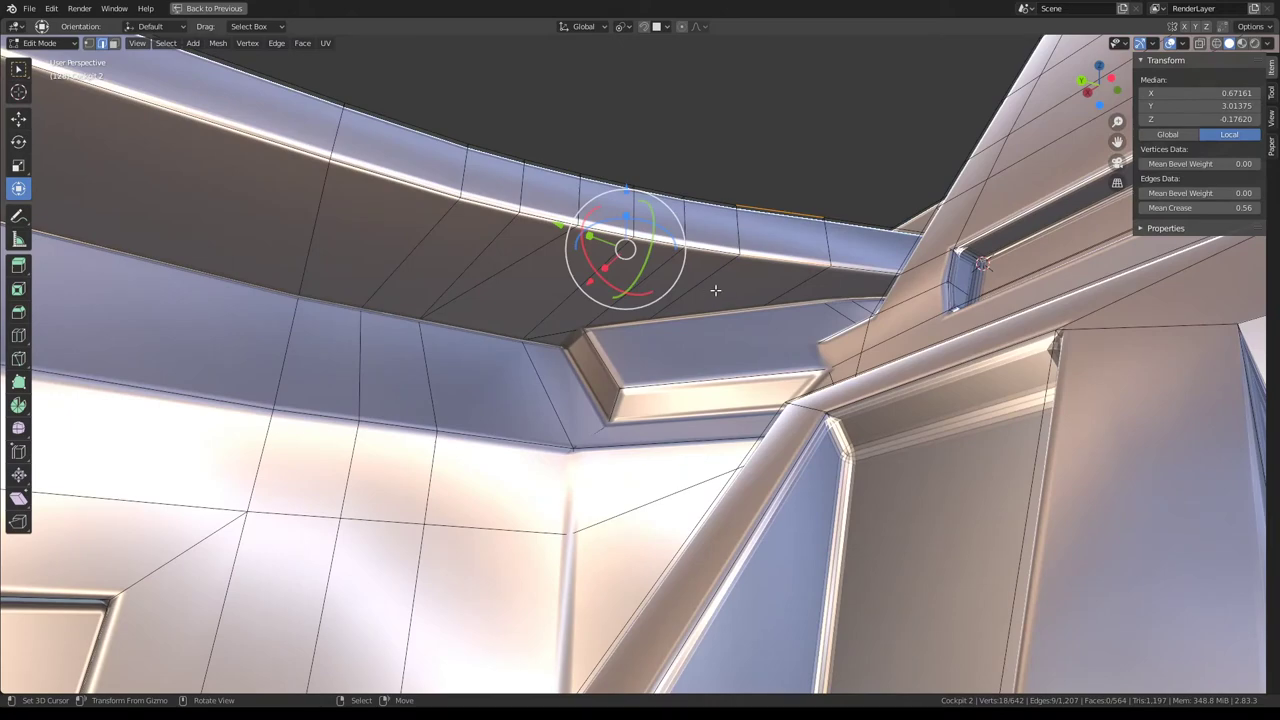
mouse_move(684, 177)
middle_down()
mouse_move(687, 276)
mouse_move(1238, 66)
middle_up()
click(1268, 45)
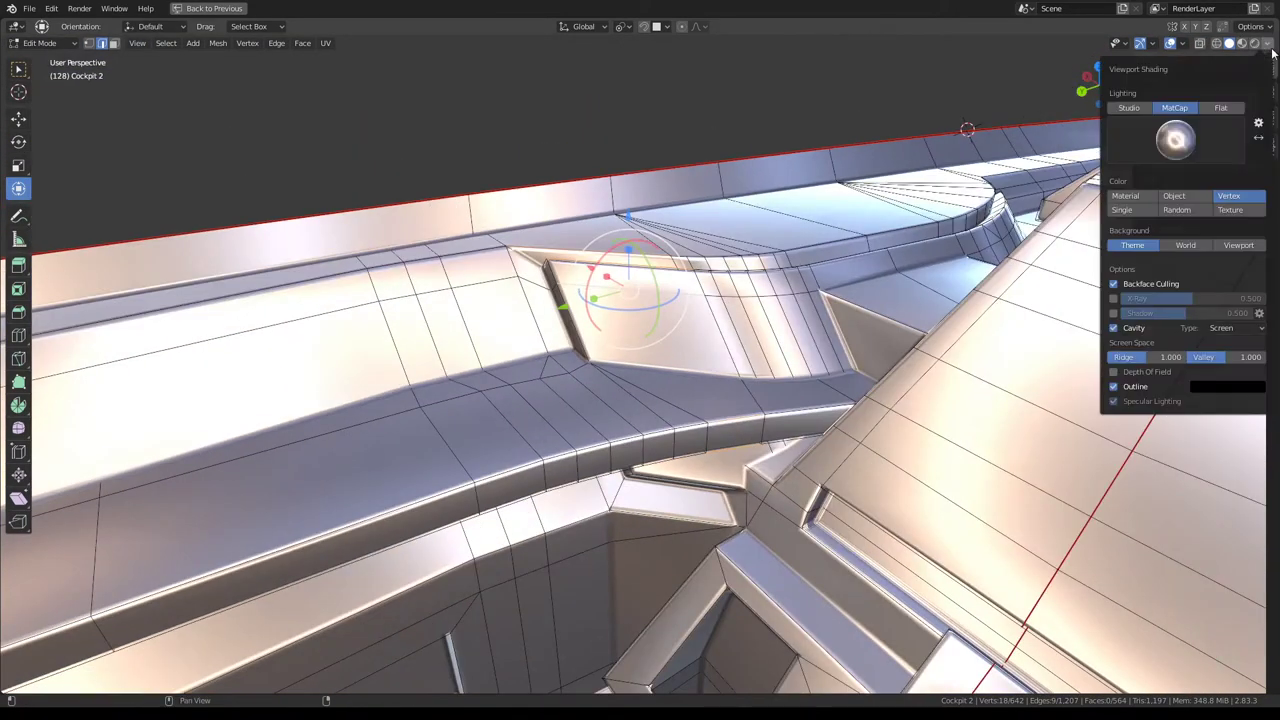
click(1190, 145)
click(967, 230)
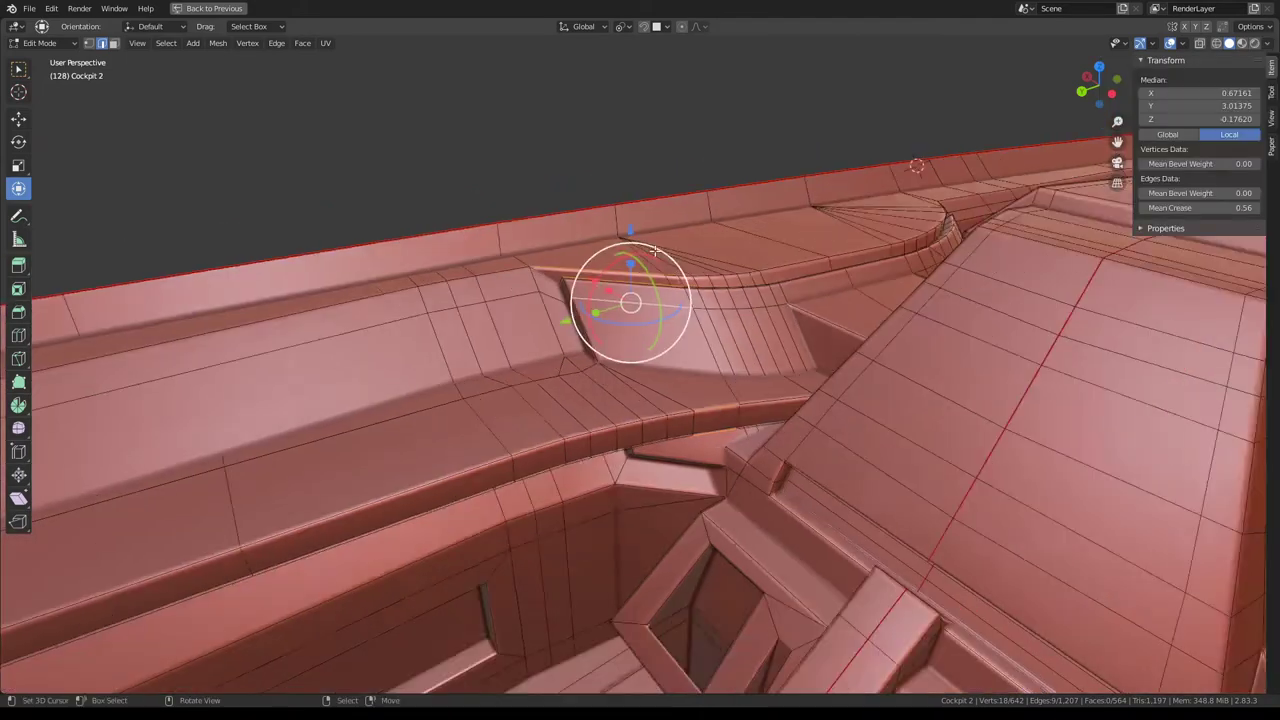
mouse_move(967, 230)
middle_down()
mouse_move(1020, 266)
mouse_move(915, 233)
mouse_move(820, 255)
mouse_move(876, 272)
mouse_move(654, 130)
mouse_move(664, 194)
mouse_move(855, 202)
mouse_move(847, 189)
mouse_move(677, 263)
mouse_move(676, 196)
mouse_move(691, 217)
middle_up()
key(Tab)
scroll(678, 270, up, 4)
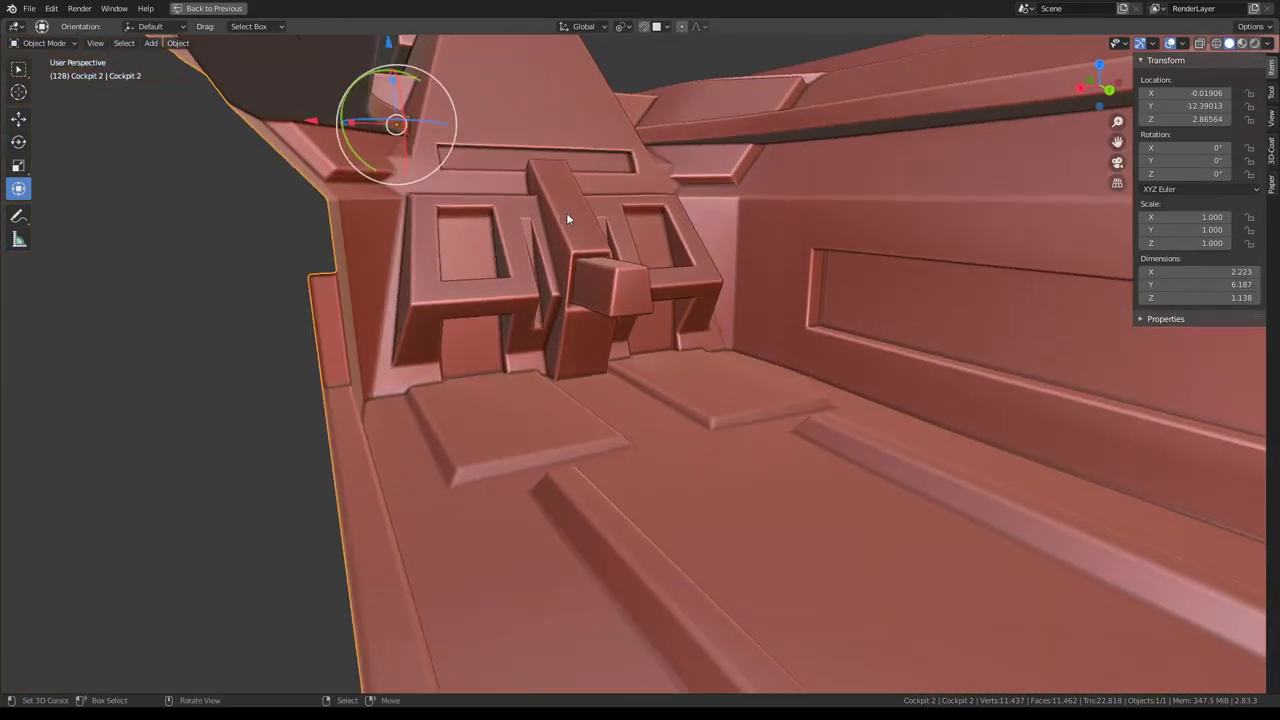
mouse_move(566, 212)
middle_down()
mouse_move(604, 400)
mouse_move(564, 221)
mouse_move(686, 234)
mouse_move(568, 284)
mouse_move(575, 503)
middle_up()
scroll(604, 400, up, 4)
key(Tab)
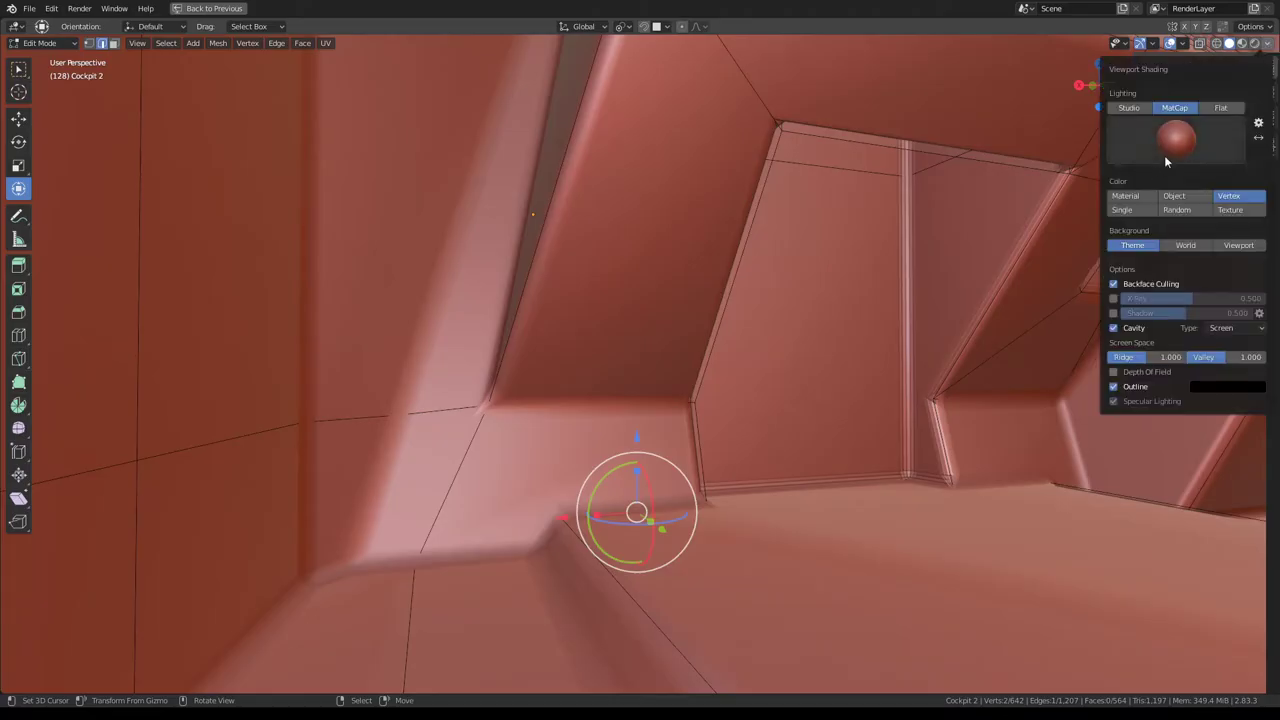
click(1166, 160)
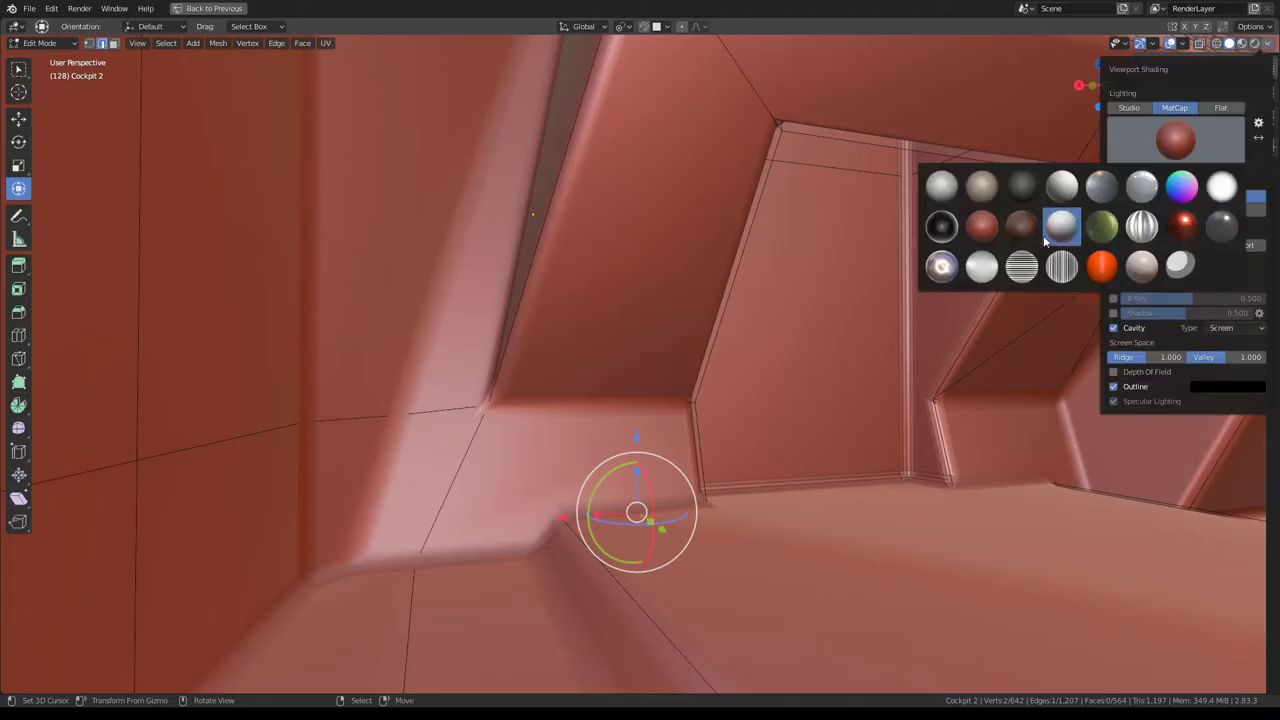
click(940, 268)
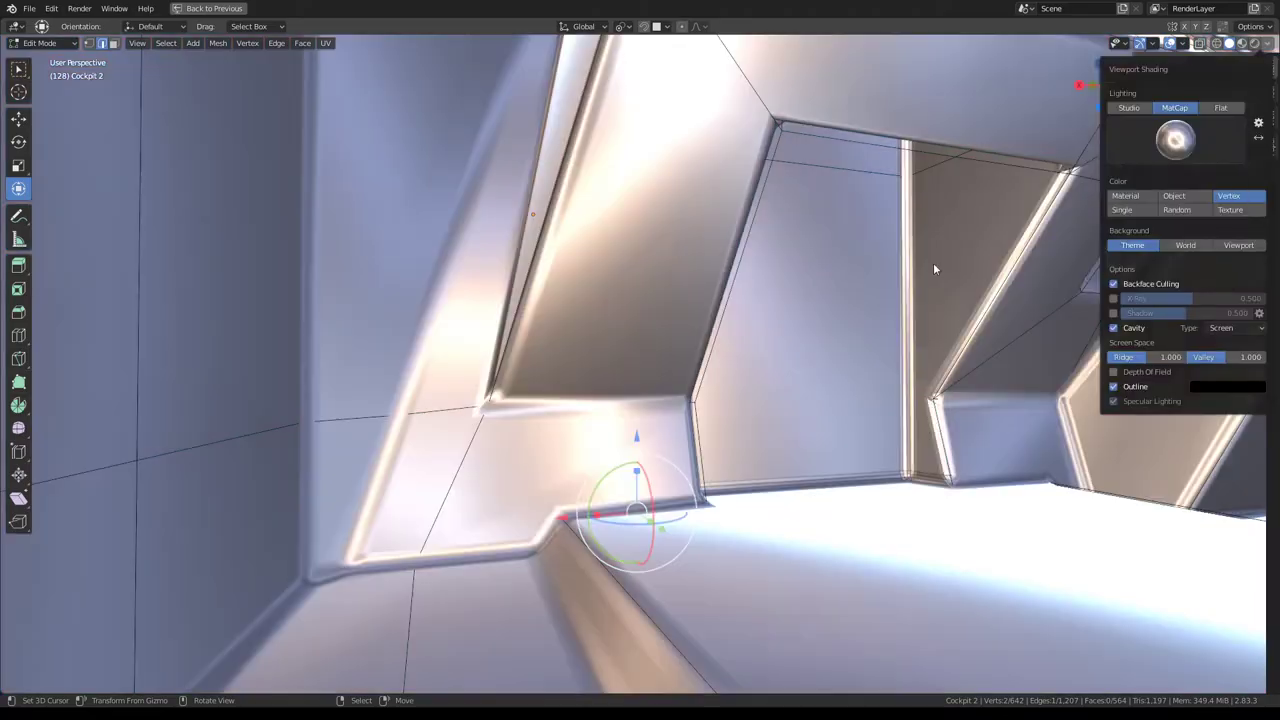
In face mode, triangulate the first pillar corner face and rotate its diagonal edge clockwise.
click(114, 45)
key(ctrl+t)
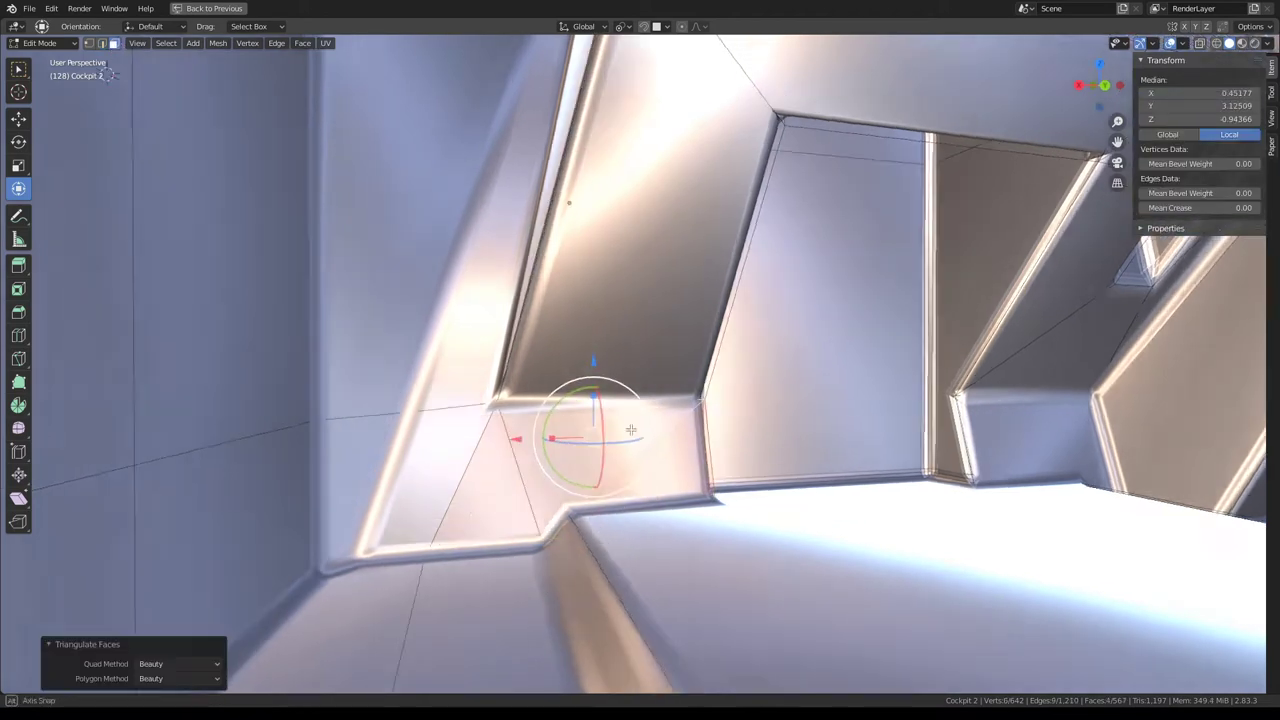
middle_drag(622, 395, 695, 374)
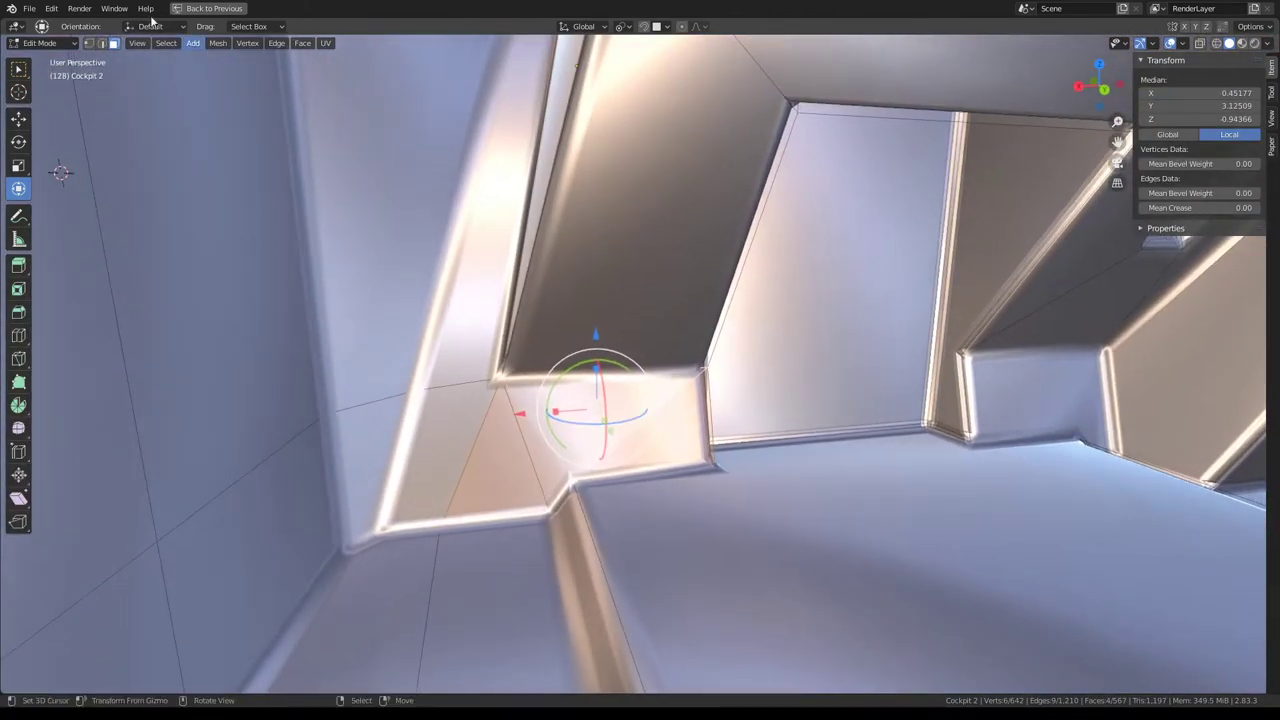
key(ctrl+e)
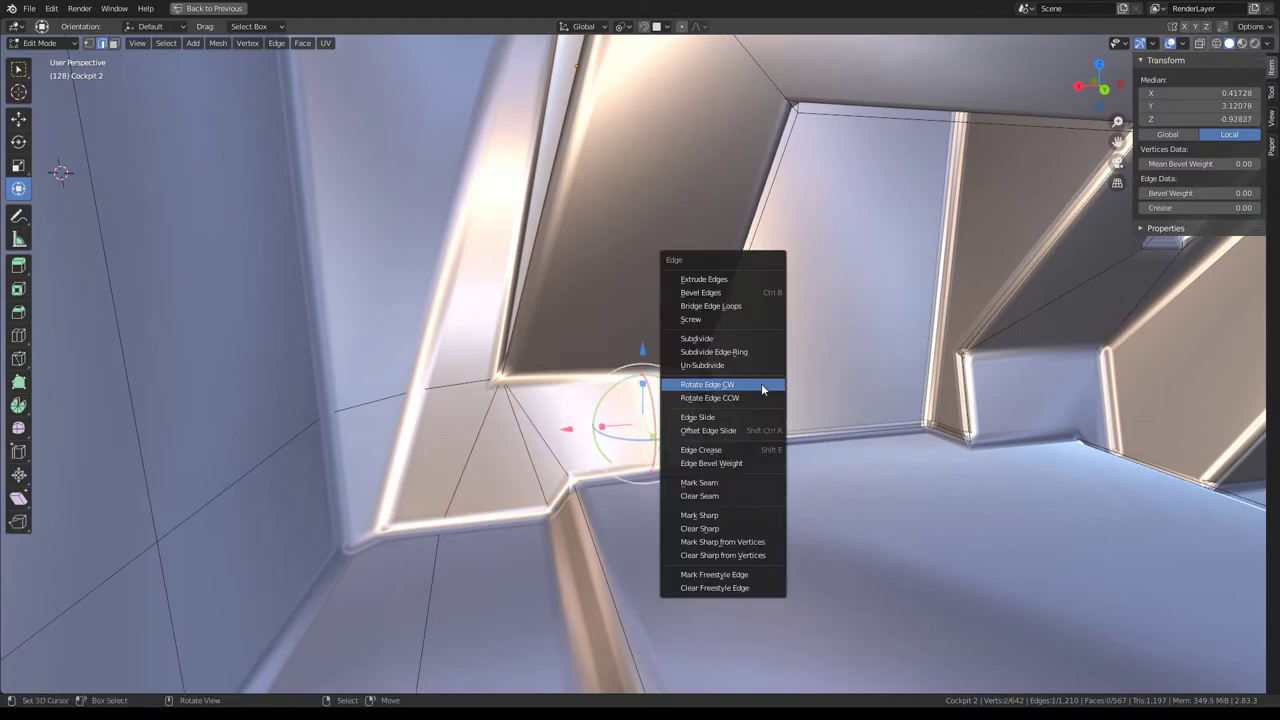
click(707, 384)
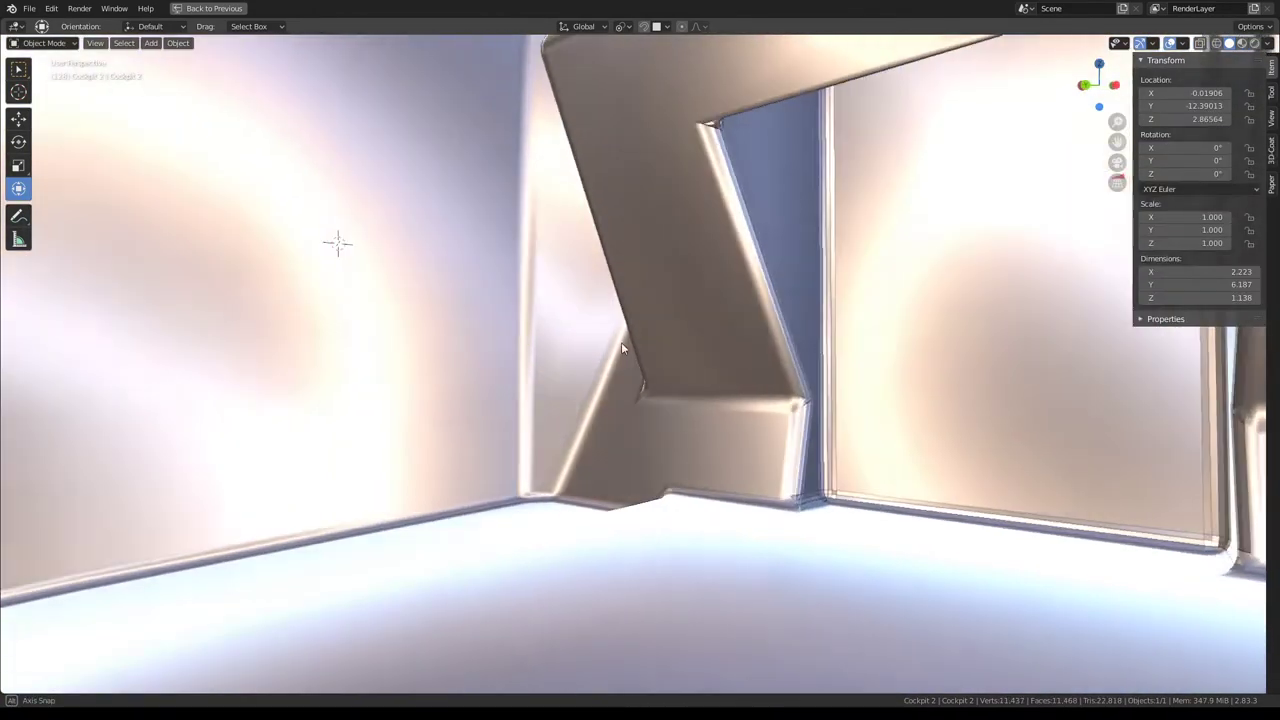
Triangulate another interior corner face and rotate its diagonal edge clockwise.
middle_drag(621, 342, 785, 342)
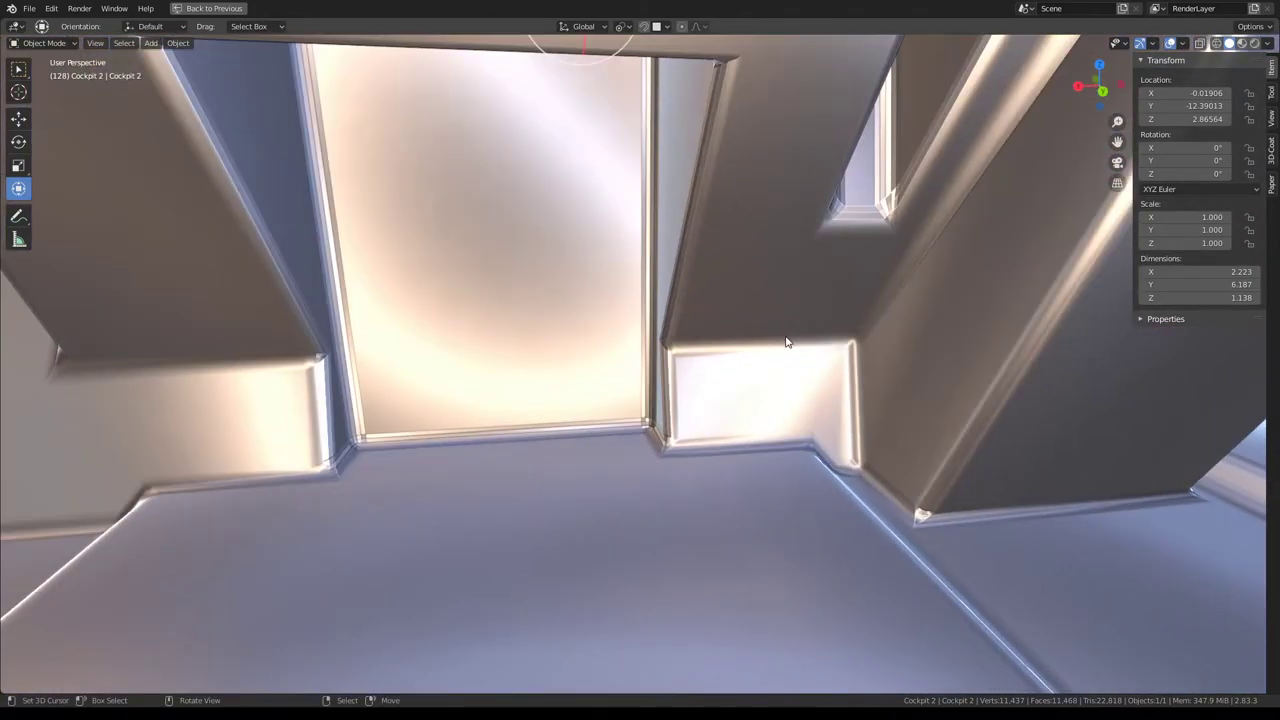
key(Tab)
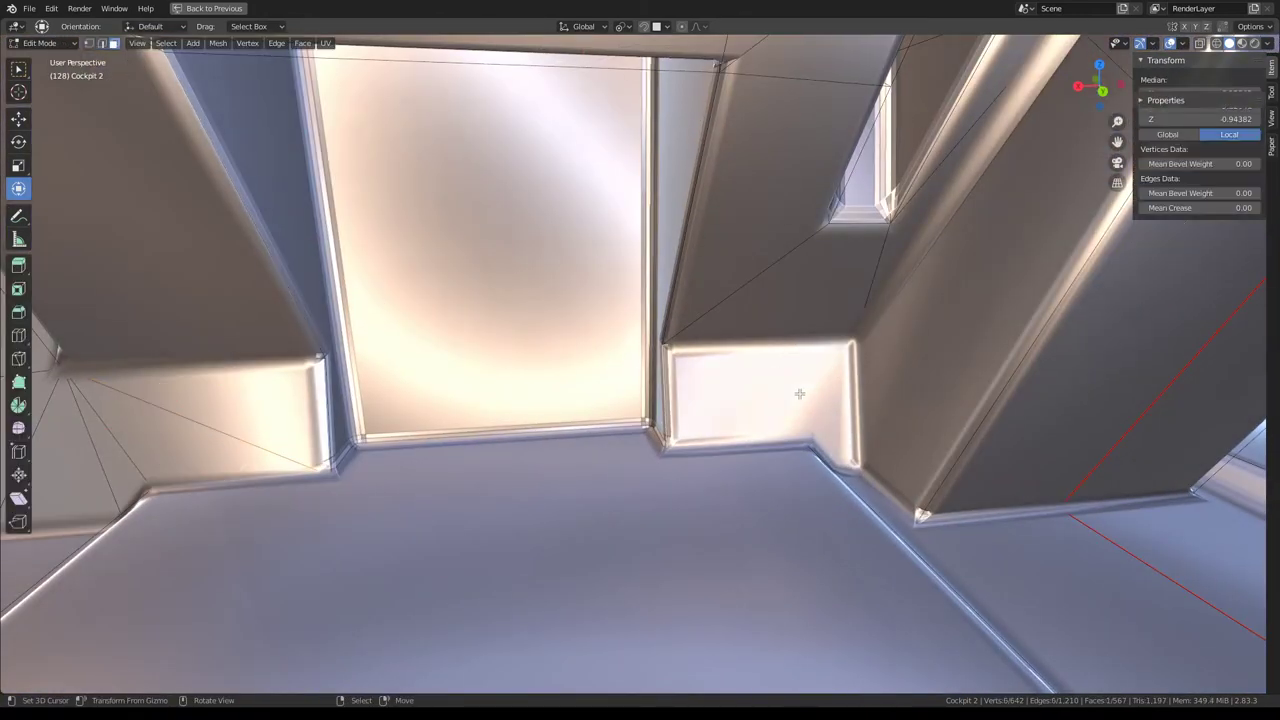
key(ctrl+t)
mouse_move(799, 395)
middle_down()
mouse_move(645, 390)
mouse_move(621, 356)
middle_up()
mouse_move(416, 197)
middle_down()
mouse_move(540, 260)
mouse_move(573, 341)
mouse_move(752, 490)
middle_up()
click(551, 255)
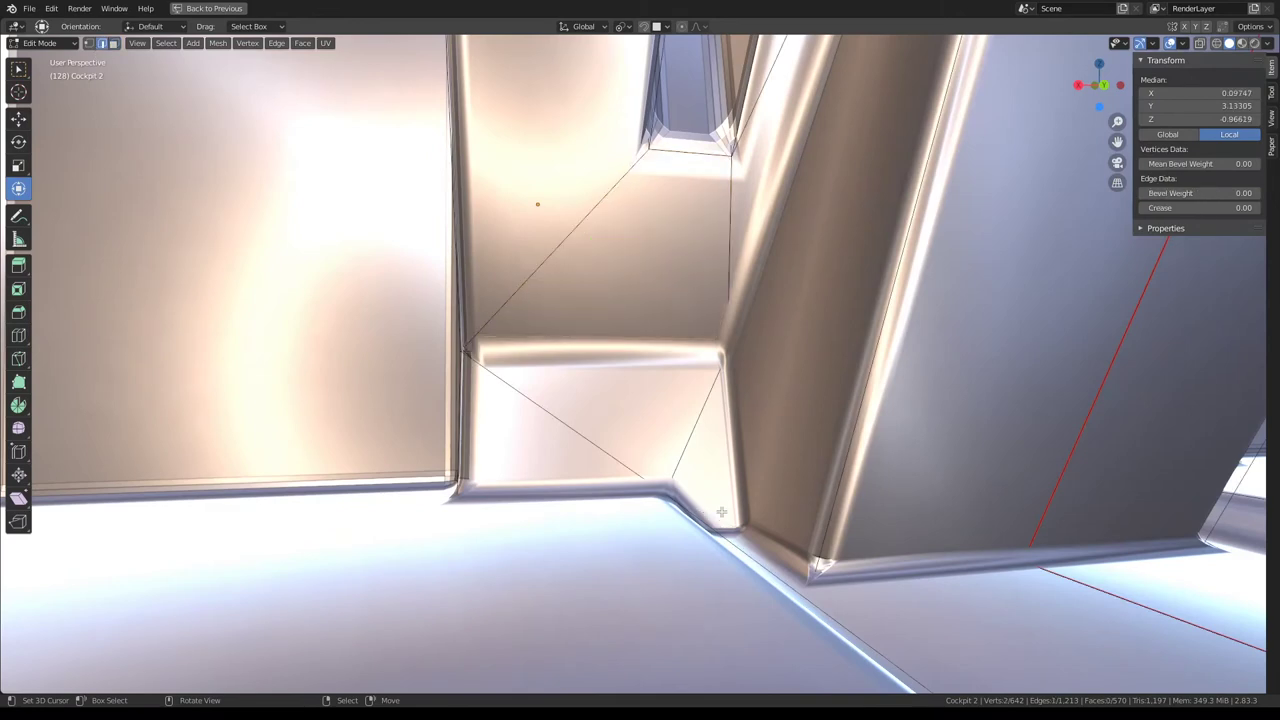
key(ctrl+e)
click(981, 477)
Keep rotating the diagonal edge clockwise until it sits correctly near the pillar notch.
mouse_move(981, 477)
middle_down()
mouse_move(930, 462)
mouse_move(927, 403)
middle_up()
key(ctrl+e)
click(930, 459)
key(ctrl+e)
click(930, 459)
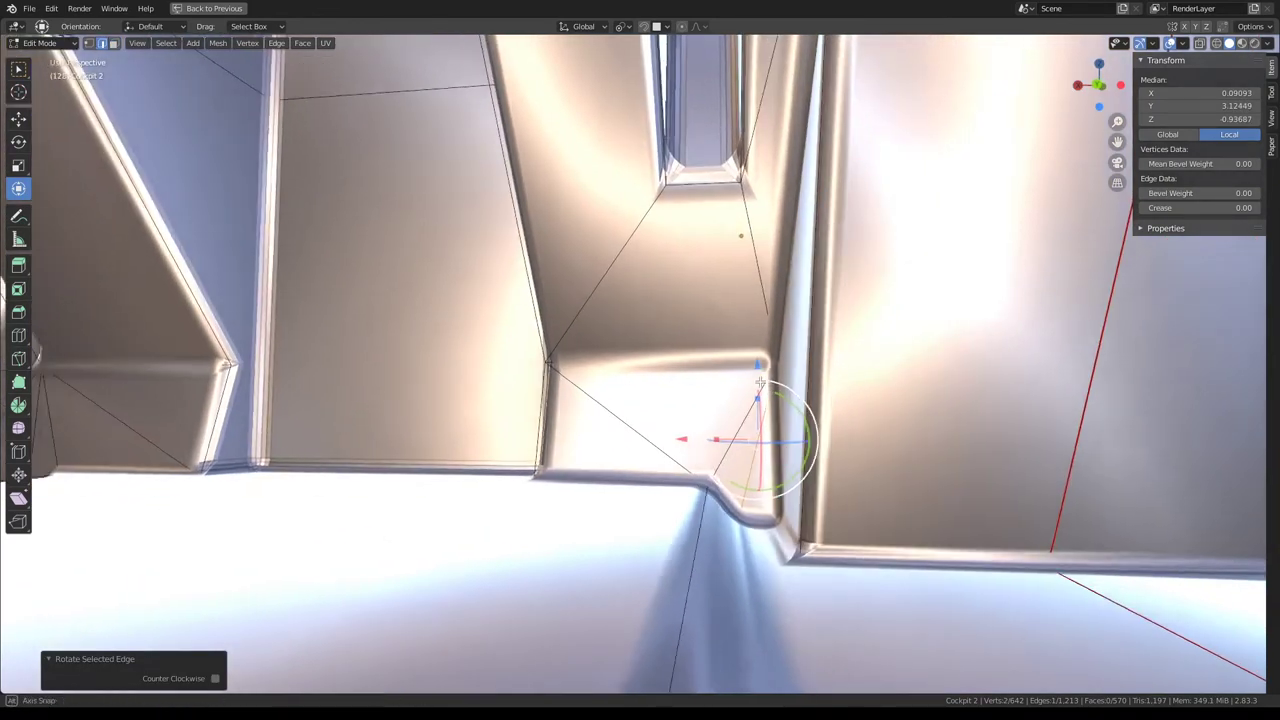
key(ctrl+e)
click(927, 403)
key(ctrl+e)
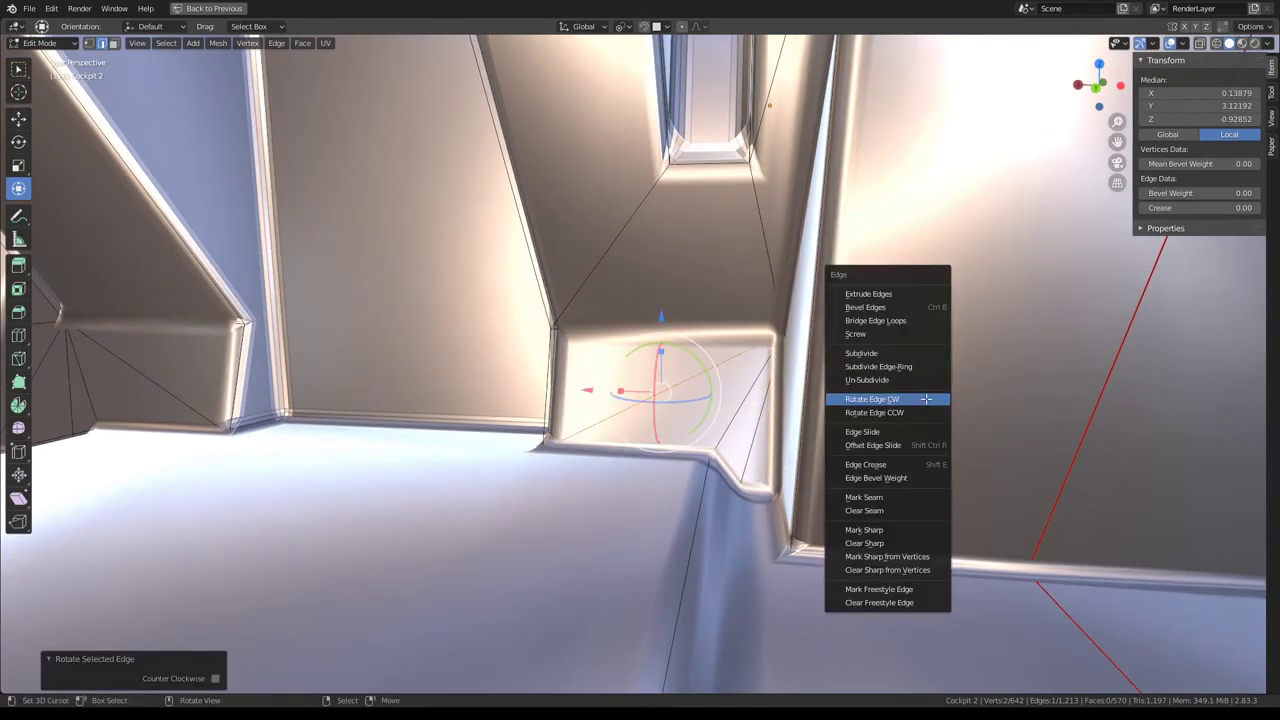
click(926, 399)
Check the interior shading in Object Mode, then go back into Edit Mode.
key(Tab)
mouse_move(676, 343)
middle_down()
mouse_move(757, 380)
mouse_move(713, 348)
mouse_move(735, 338)
mouse_move(706, 333)
mouse_move(730, 352)
mouse_move(705, 336)
mouse_move(727, 337)
middle_up()
key(Tab)
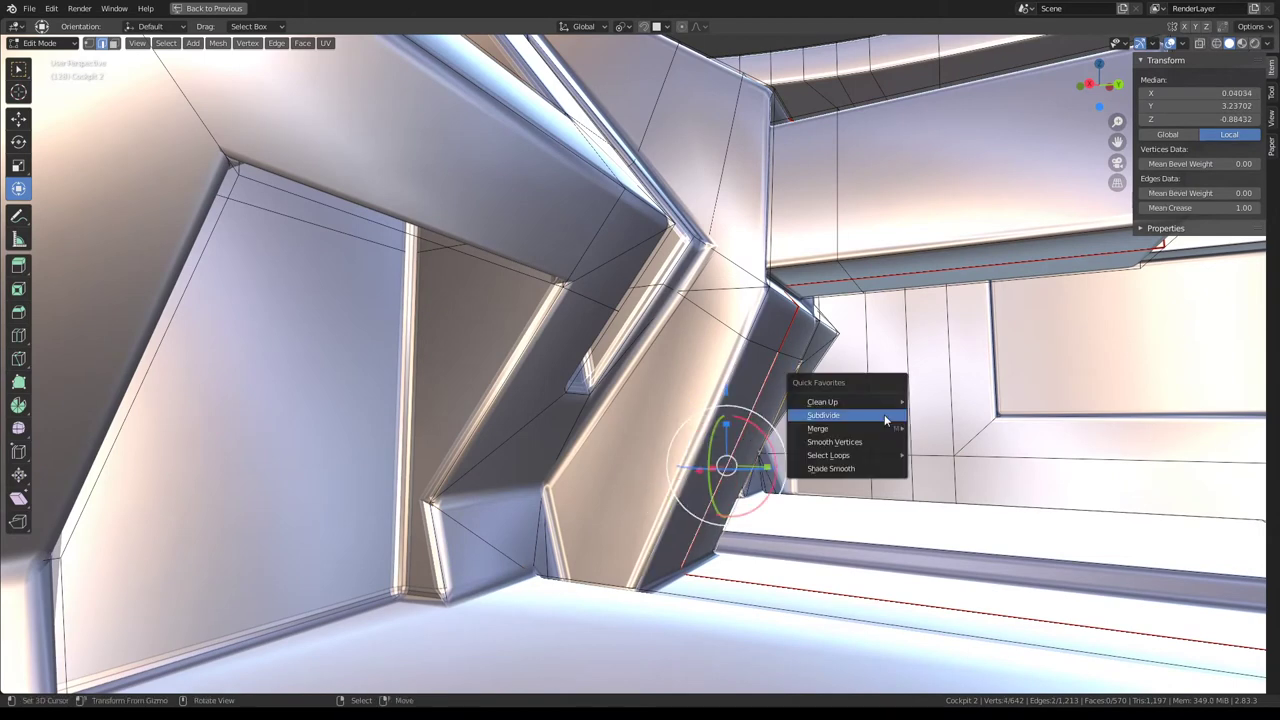
Subdivide the slanted pillar edges and slide the new edge into place.
click(884, 414)
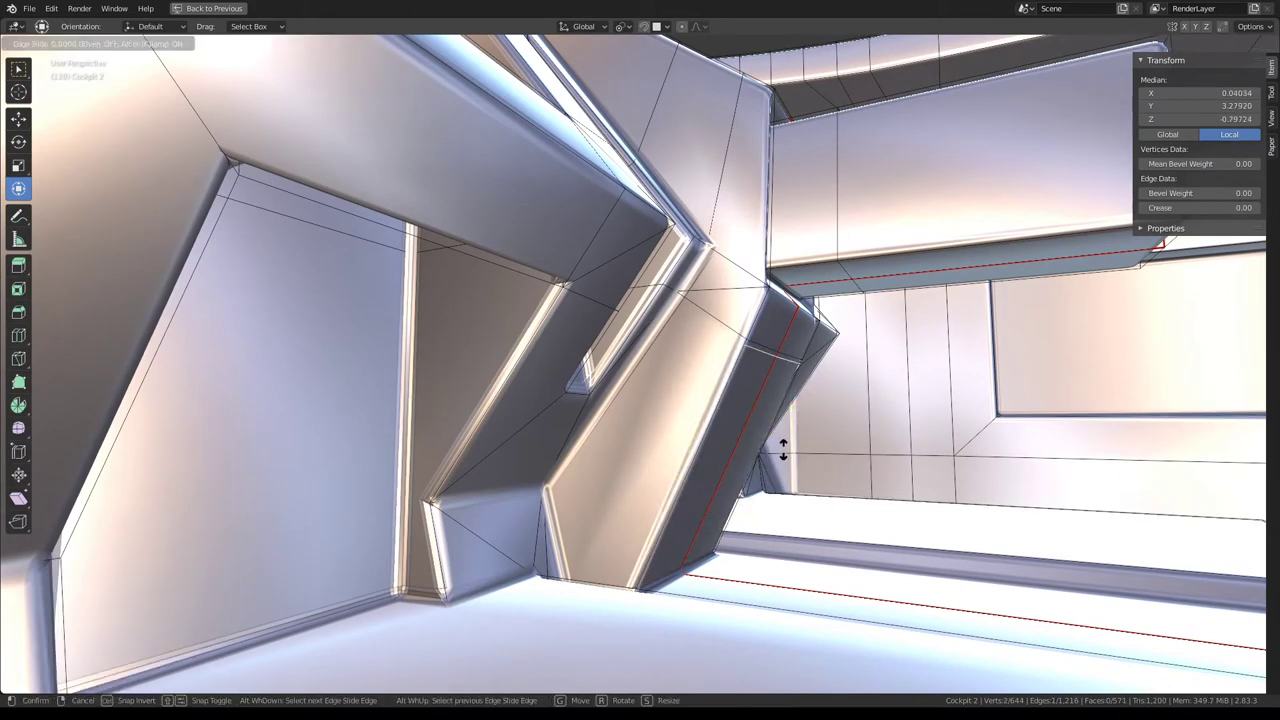
middle_drag(714, 457, 684, 430)
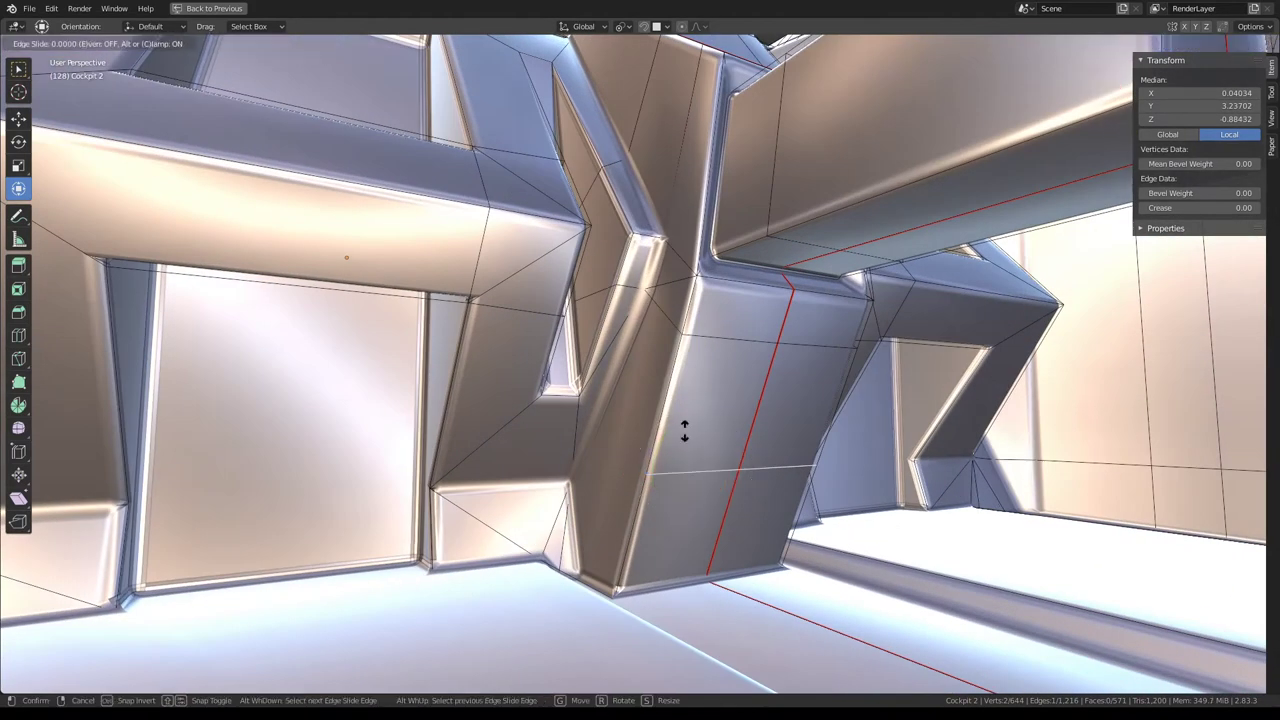
click(684, 430)
key(g)
key(g)
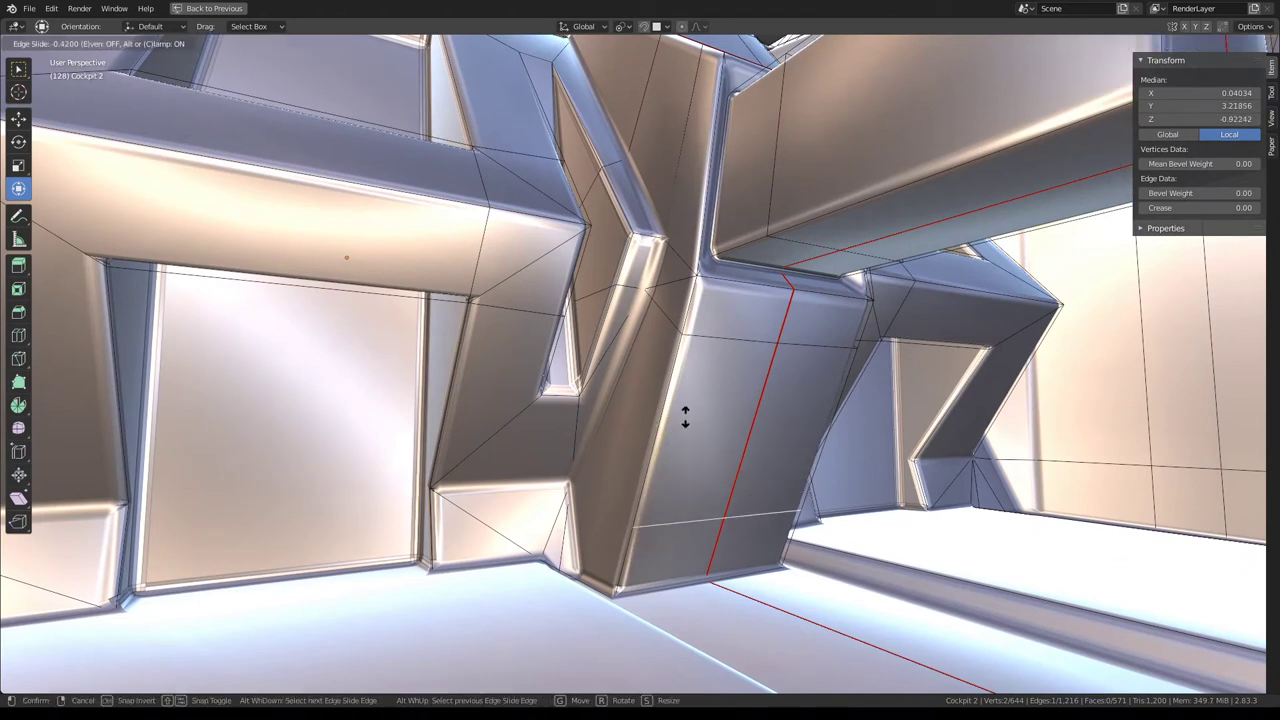
click(685, 423)
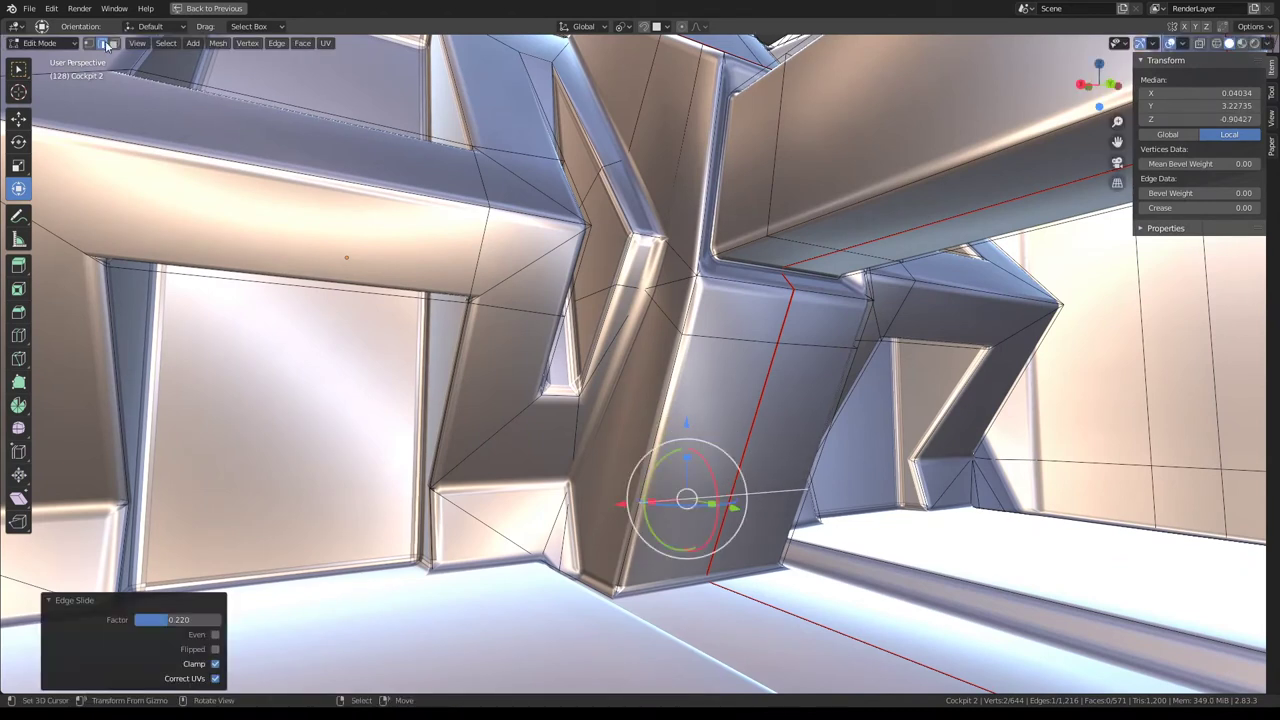
Triangulate the corner face at the pillar base.
click(115, 44)
click(619, 437)
key(ctrl+t)
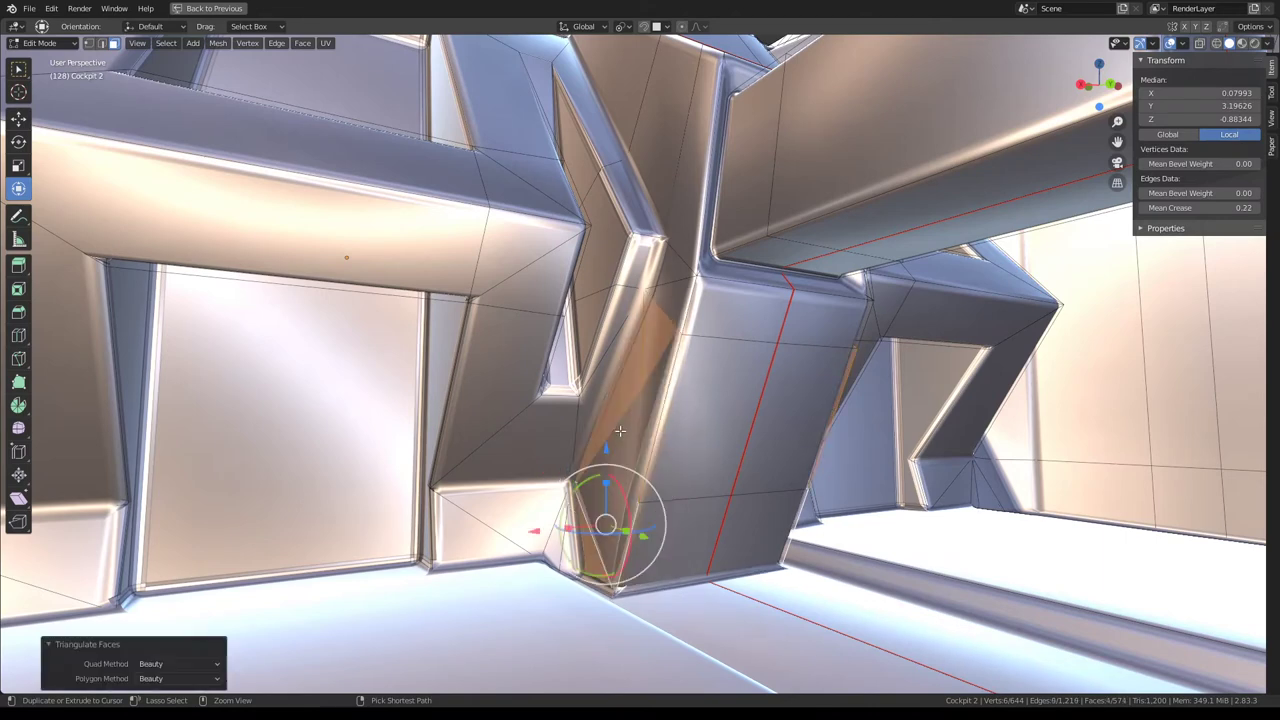
middle_drag(600, 502, 608, 522)
Select faces running up the pillar from its base, then review the shading.
click(612, 530)
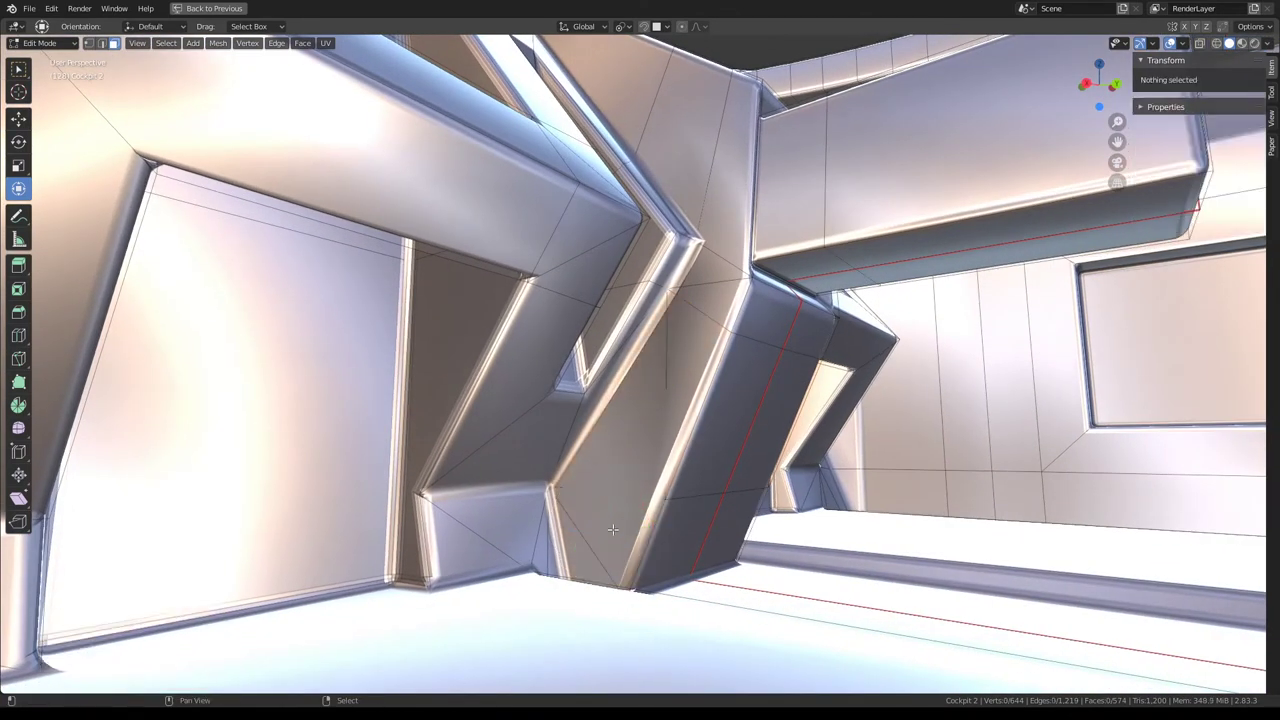
click(612, 527)
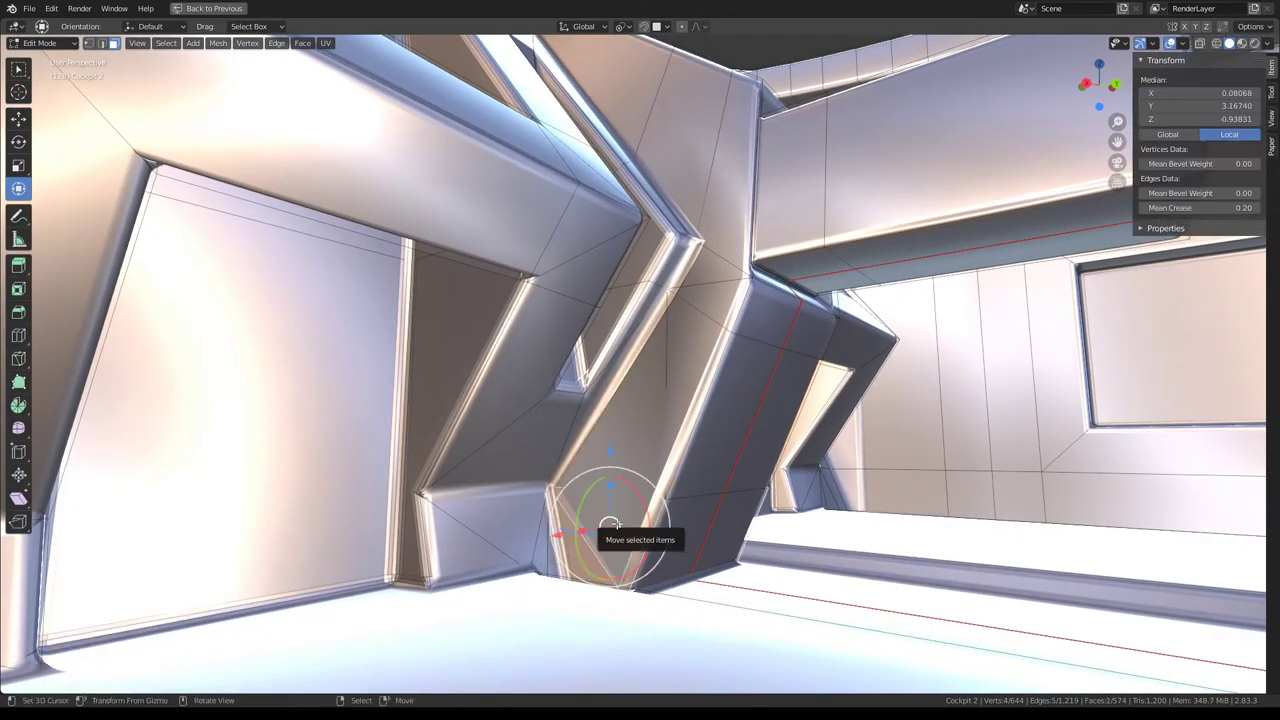
click(623, 423)
click(646, 400)
mouse_move(646, 400)
middle_down()
mouse_move(716, 371)
mouse_move(717, 397)
mouse_move(764, 397)
mouse_move(771, 443)
mouse_move(715, 487)
mouse_move(614, 457)
mouse_move(648, 432)
mouse_move(660, 448)
middle_up()
click(716, 371)
key(Tab)
key(Tab)
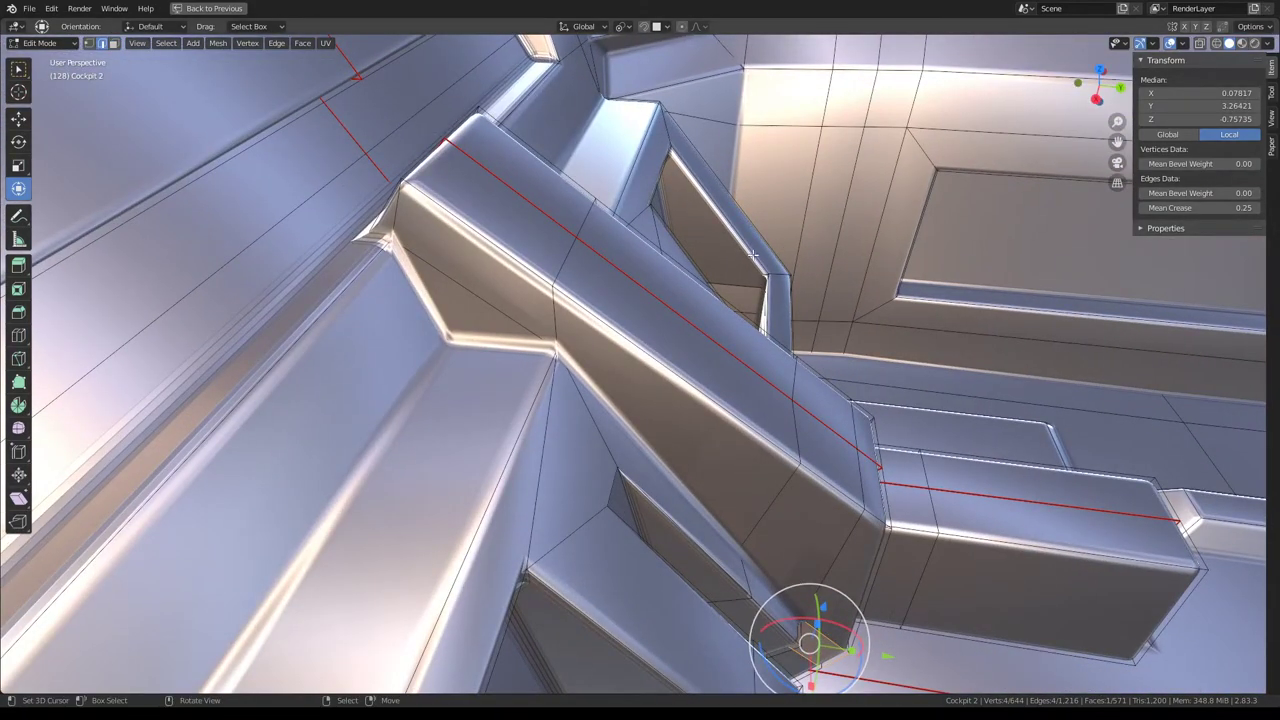
Slide the selected edge and orbit to a front view of the cockpit.
key(g)
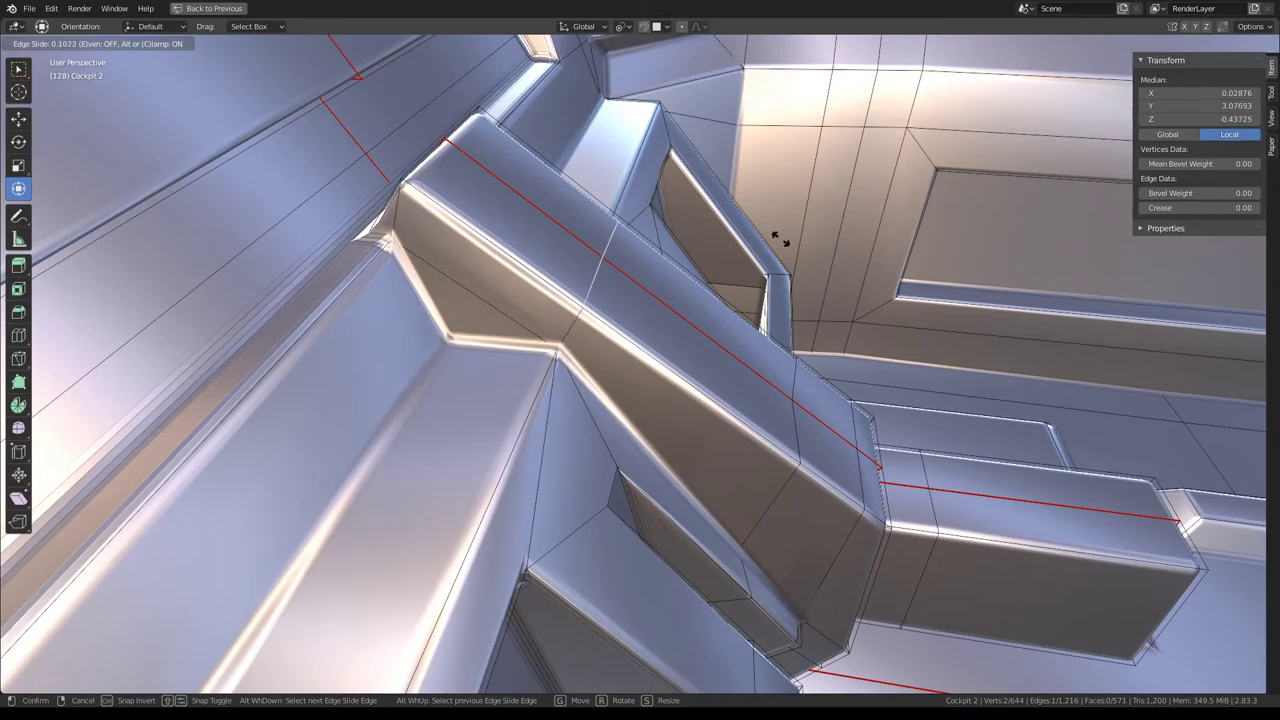
click(780, 240)
middle_drag(780, 240, 720, 340)
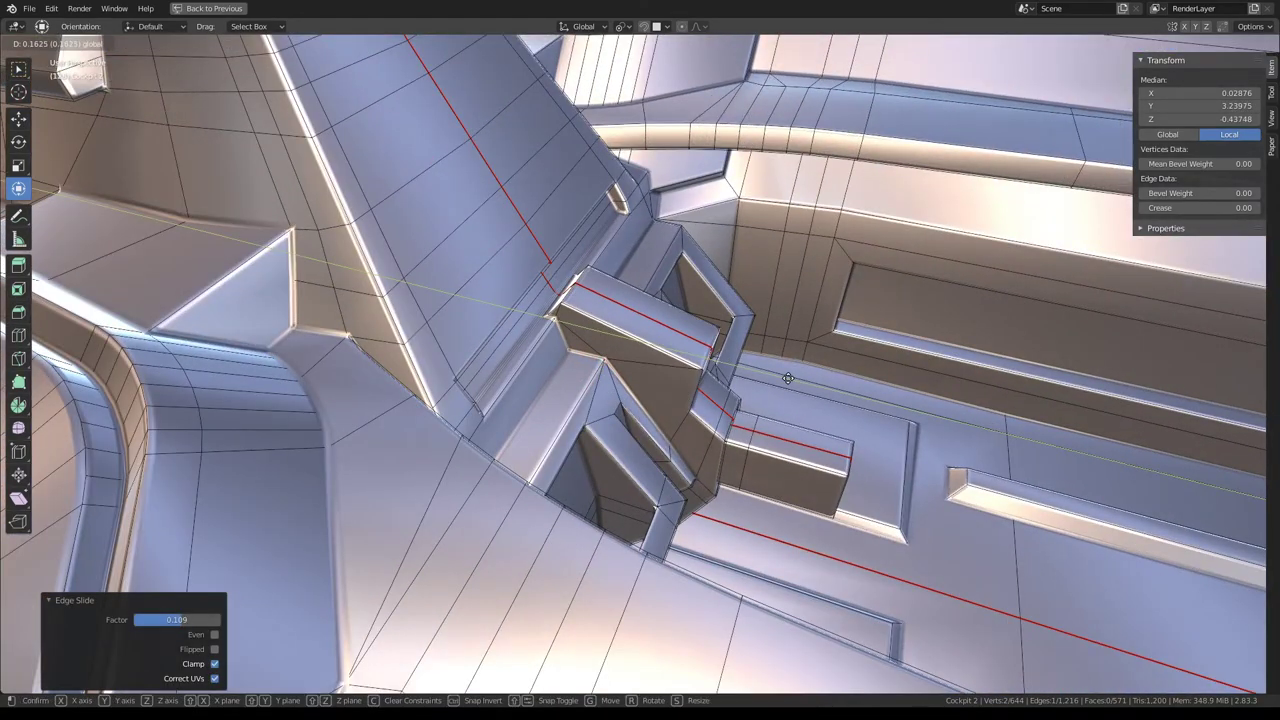
key(Escape)
mouse_move(788, 378)
middle_down()
mouse_move(538, 236)
mouse_move(626, 314)
mouse_move(646, 258)
mouse_move(629, 194)
mouse_move(634, 205)
mouse_move(500, 171)
mouse_move(663, 209)
mouse_move(649, 191)
mouse_move(686, 300)
mouse_move(733, 345)
mouse_move(759, 339)
mouse_move(709, 229)
mouse_move(756, 380)
mouse_move(516, 265)
mouse_move(615, 279)
mouse_move(732, 416)
mouse_move(568, 349)
mouse_move(640, 380)
mouse_move(721, 353)
middle_up()
Nudge the wedge geometry slightly along X, then inspect the whole object.
key(g)
key(x)
click(725, 347)
key(Tab)
scroll(756, 380, down, 8)
scroll(615, 279, up, 5)
key(Tab)
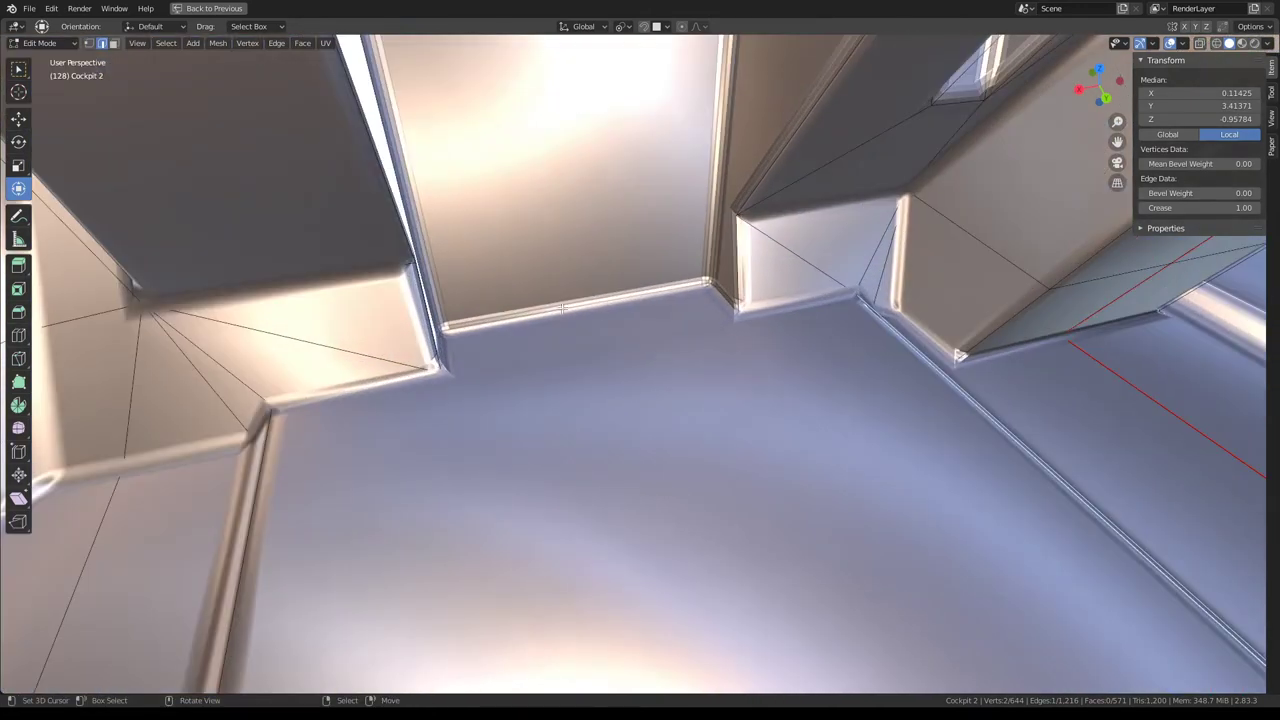
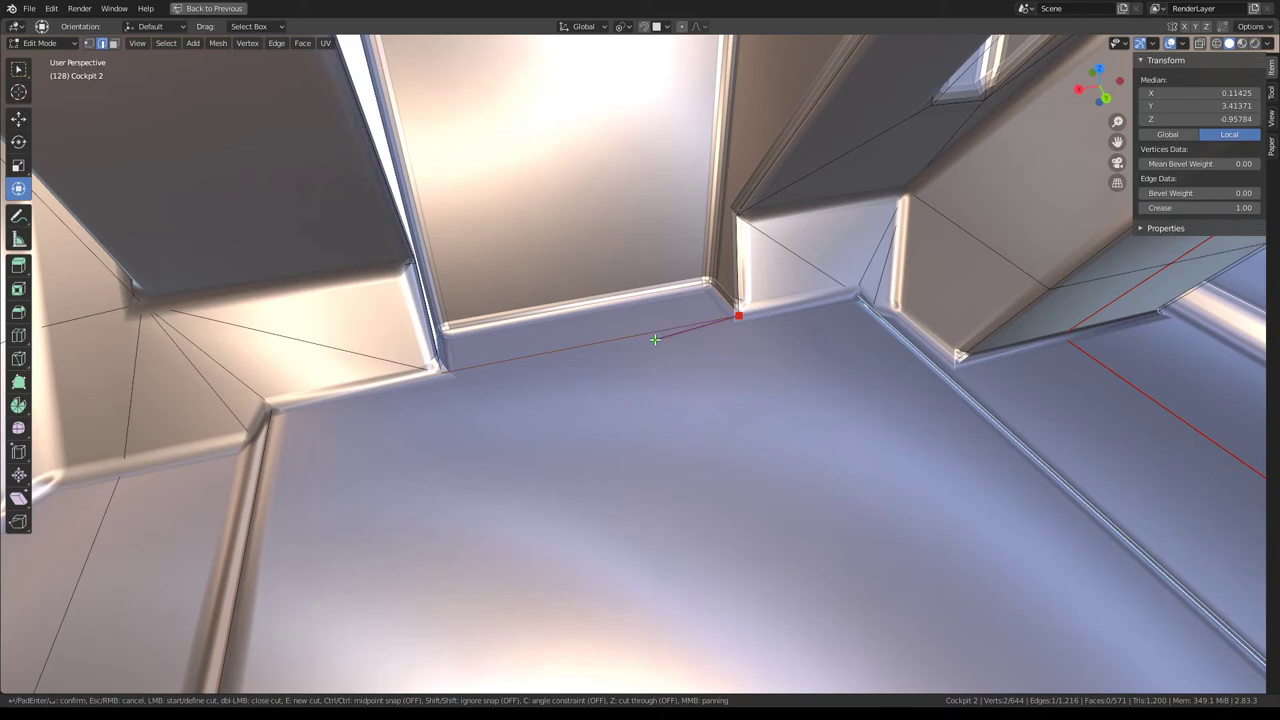
Confirm the knife cut along the back wall and inspect the cockpit in Object Mode.
key(Return)
key(Tab)
mouse_move(701, 464)
middle_down()
mouse_move(611, 435)
mouse_move(633, 297)
middle_up()
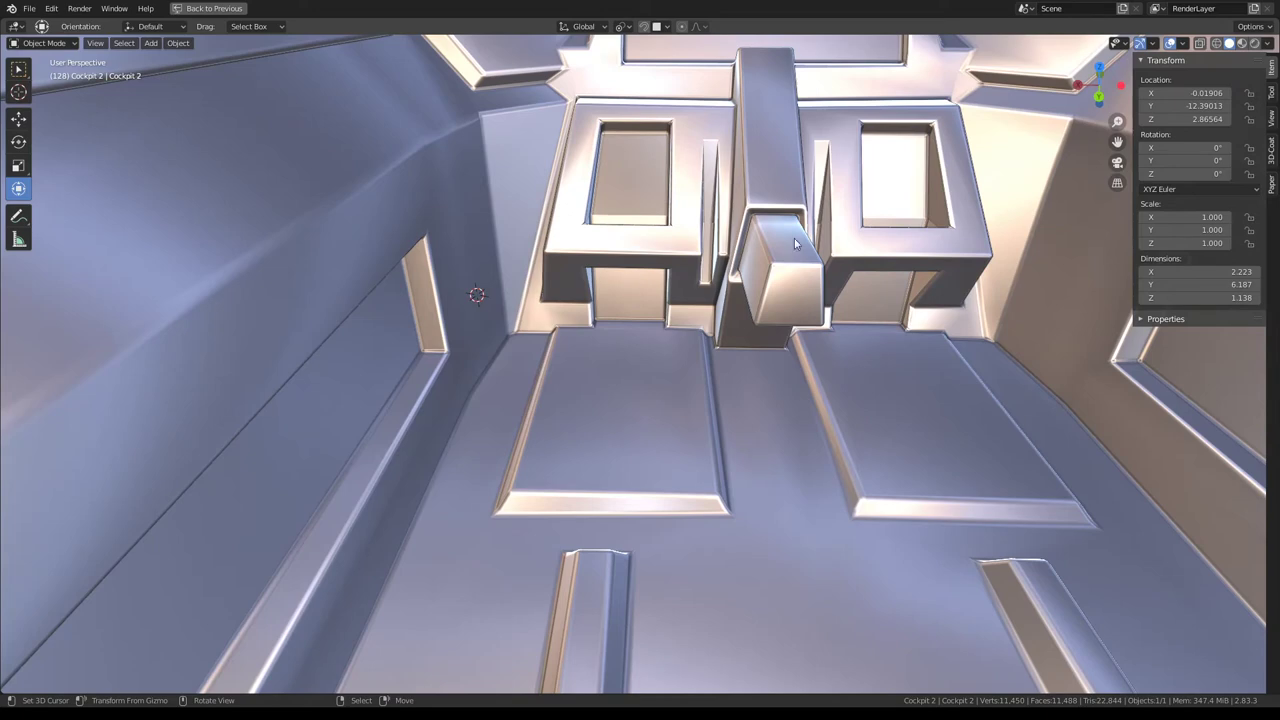
key(Tab)
Switch to face select mode and select a cockpit floor face.
middle_drag(796, 244, 660, 301)
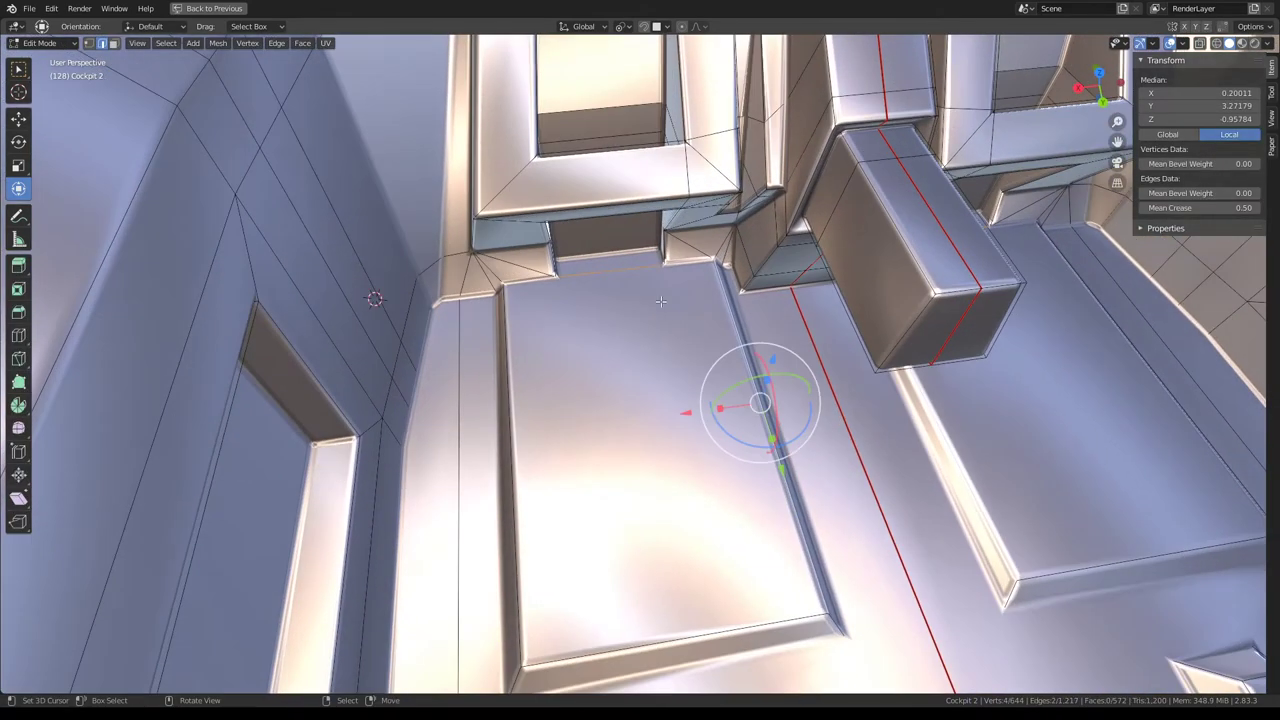
click(114, 44)
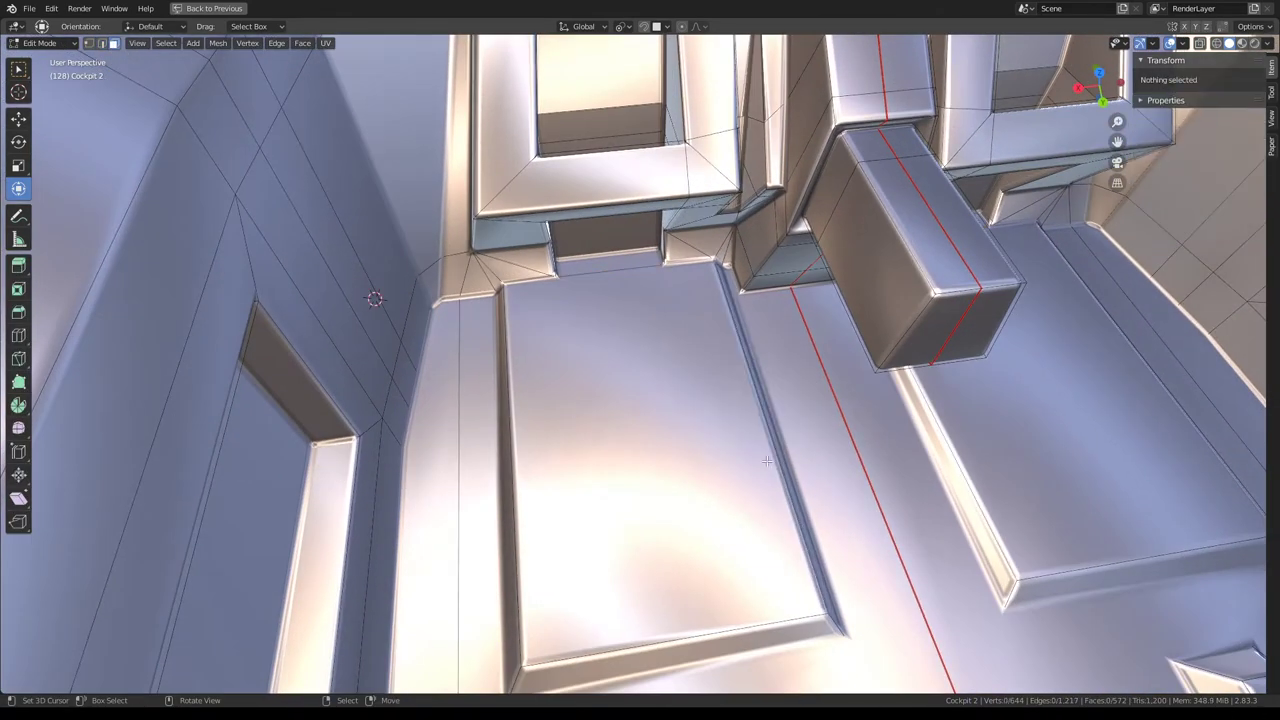
click(680, 384)
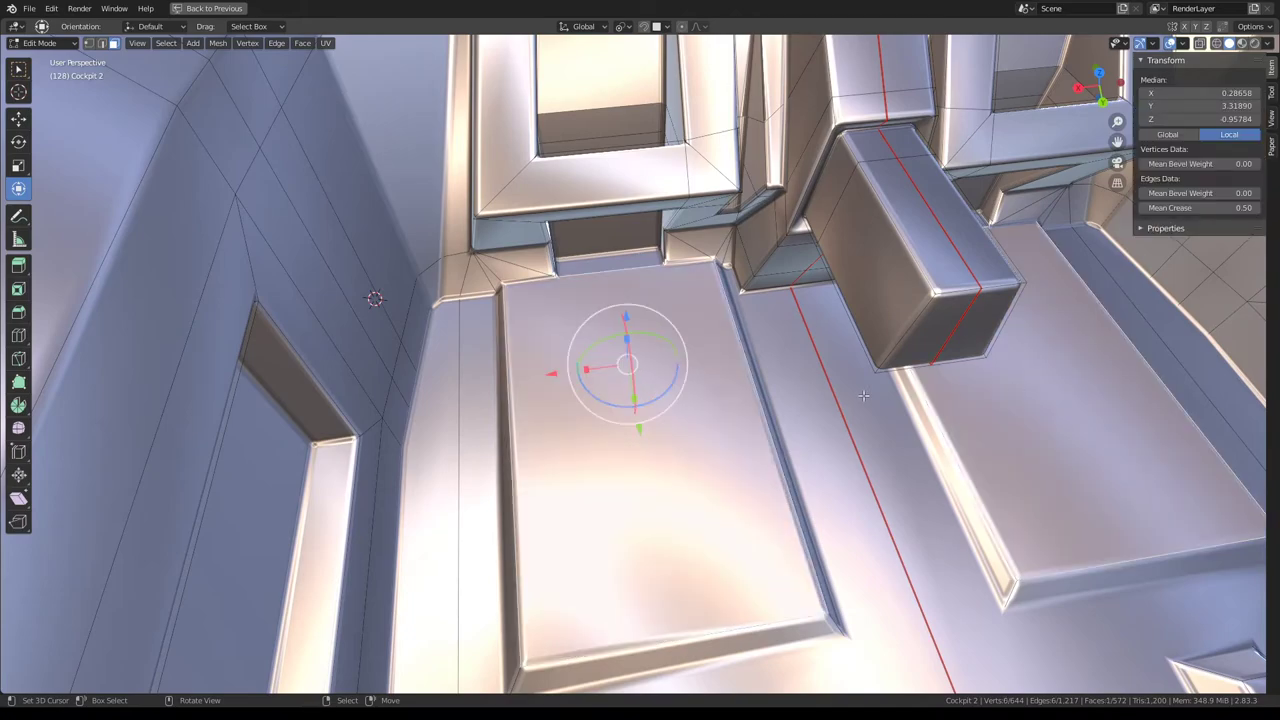
mouse_move(863, 396)
middle_down()
mouse_move(900, 414)
mouse_move(790, 265)
mouse_move(638, 316)
middle_up()
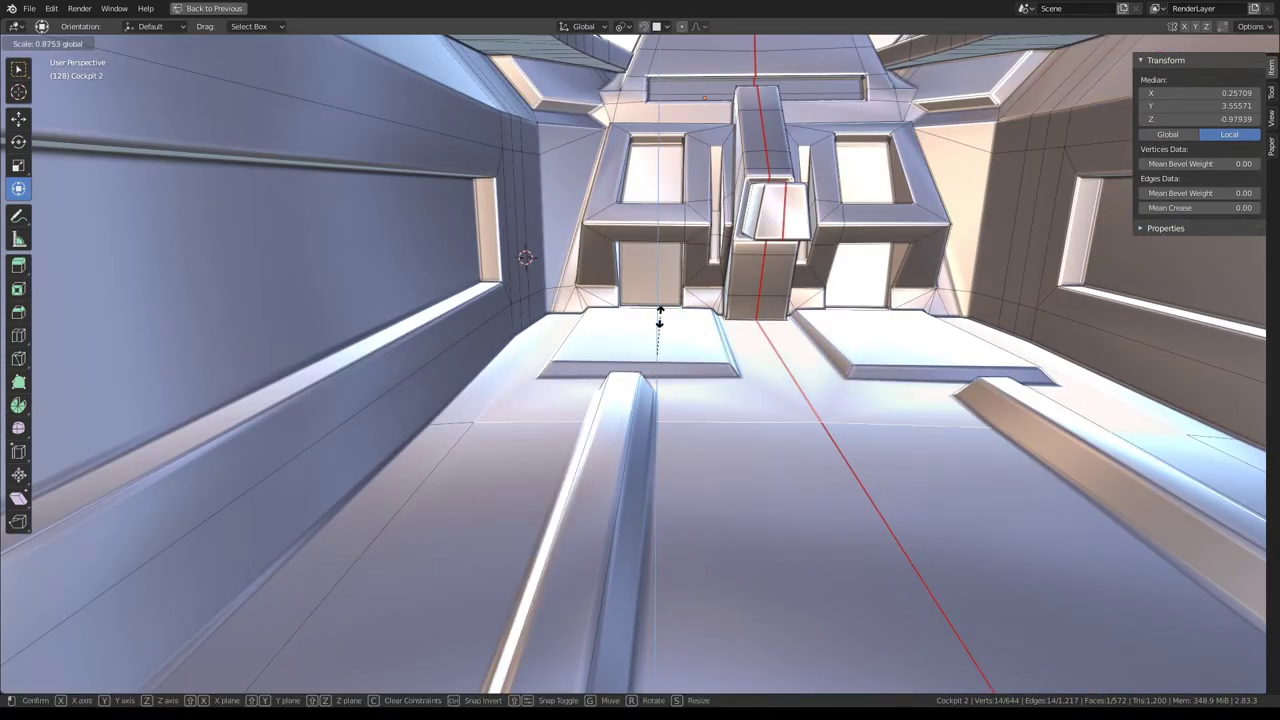
Add the remaining floor faces, including the front floor strip, to the selection.
middle_drag(657, 313, 551, 361)
shift+click(503, 372)
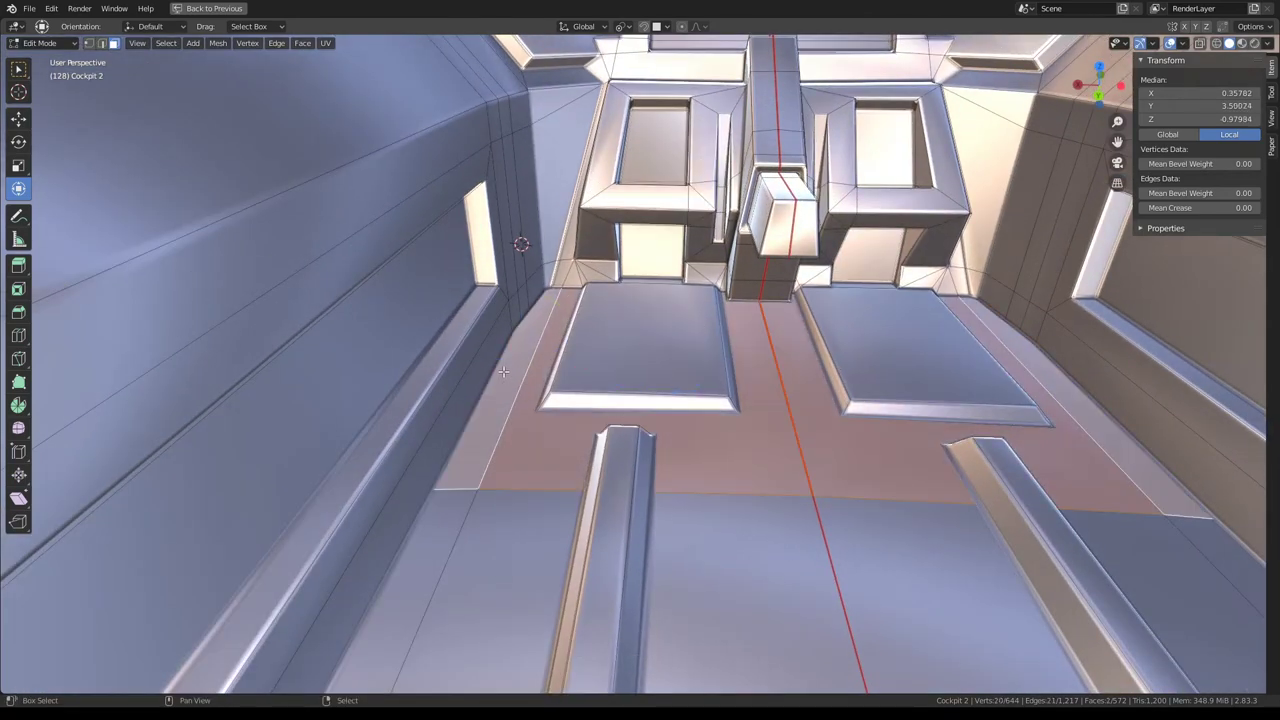
shift+click(437, 590)
middle_drag(437, 590, 660, 441)
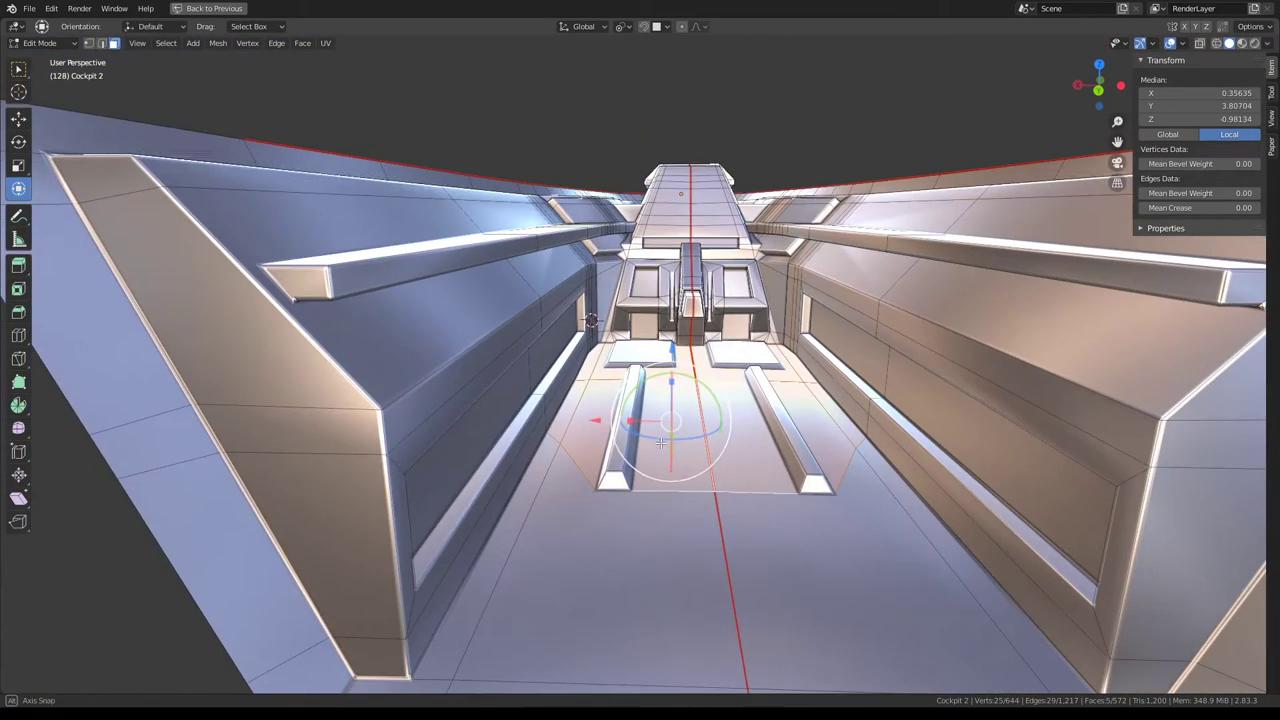
shift+click(600, 540)
scroll(597, 511, down, 3)
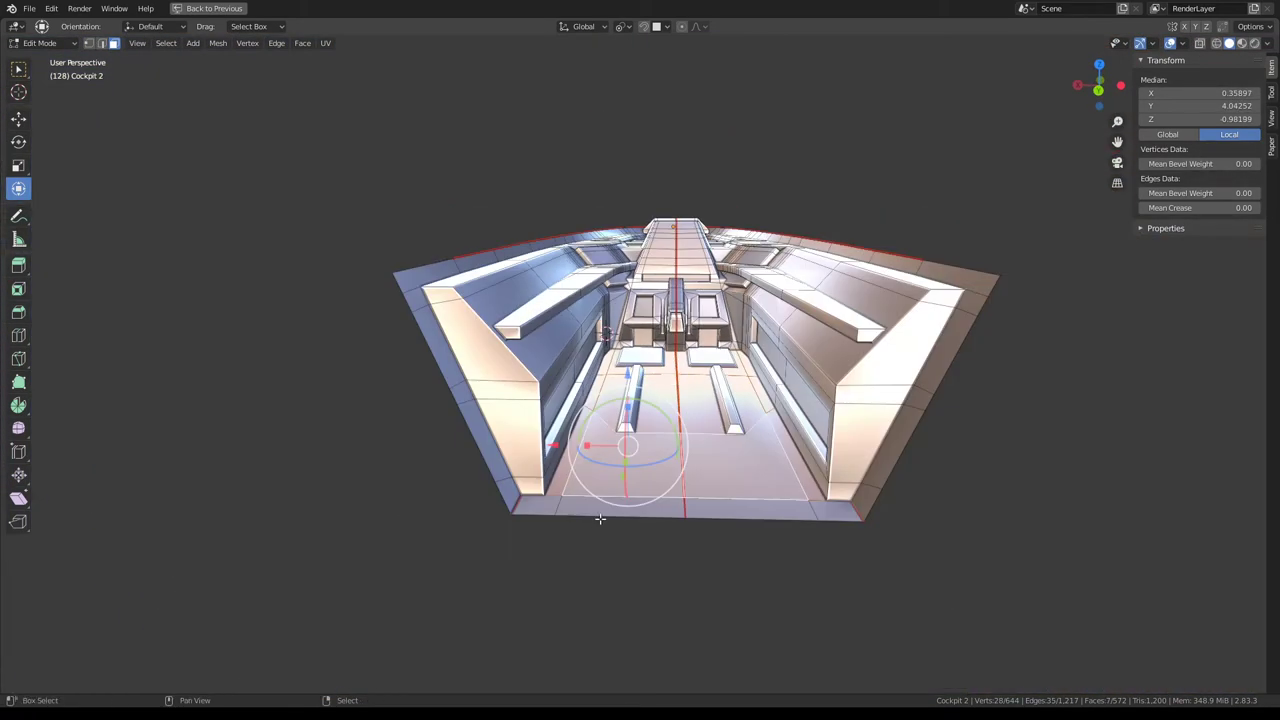
shift+click(597, 511)
Scale the selected floor faces to 0 along Z so they sit level.
key(s)
key(z)
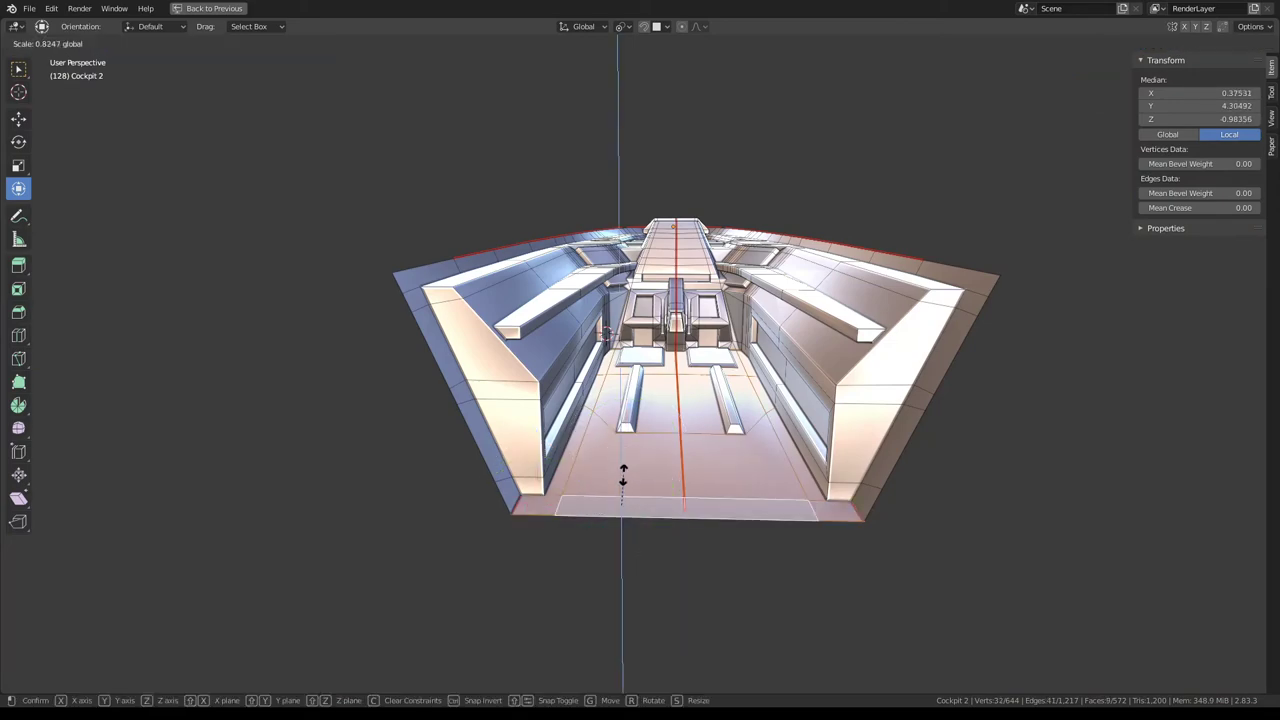
key(Return)
scroll(660, 467, up, 5)
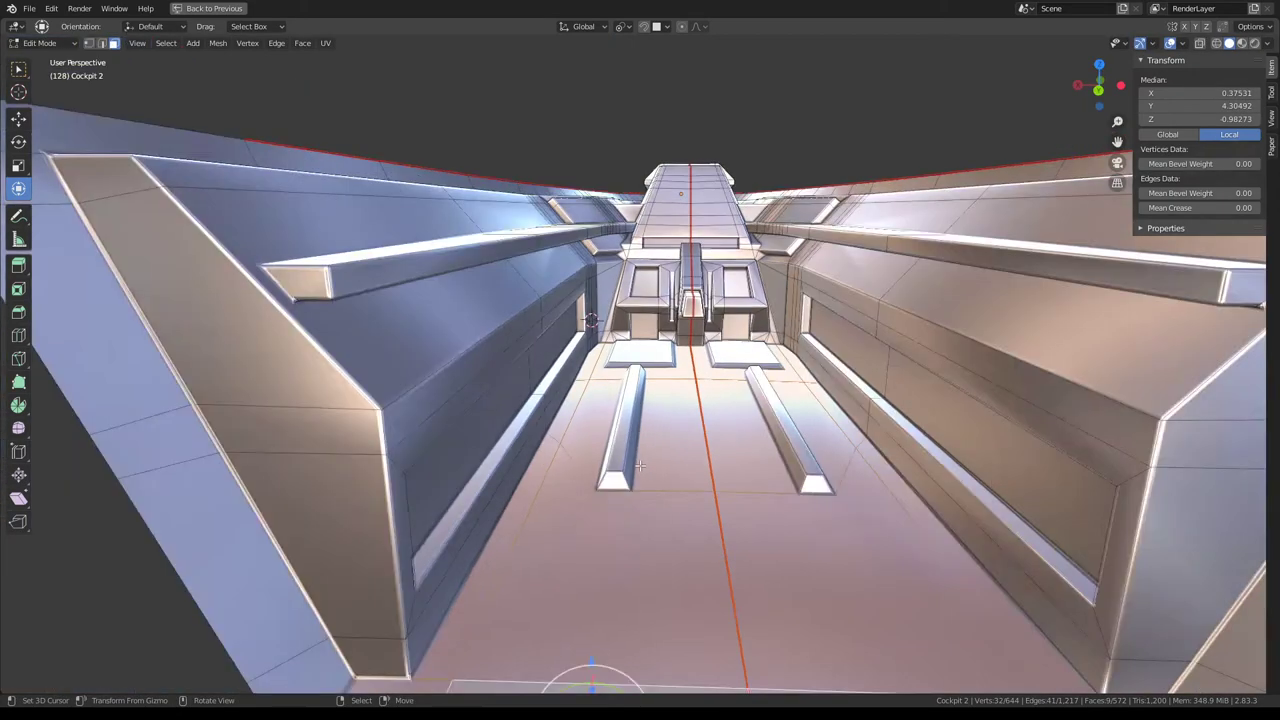
scroll(621, 457, down, 2)
key(z)
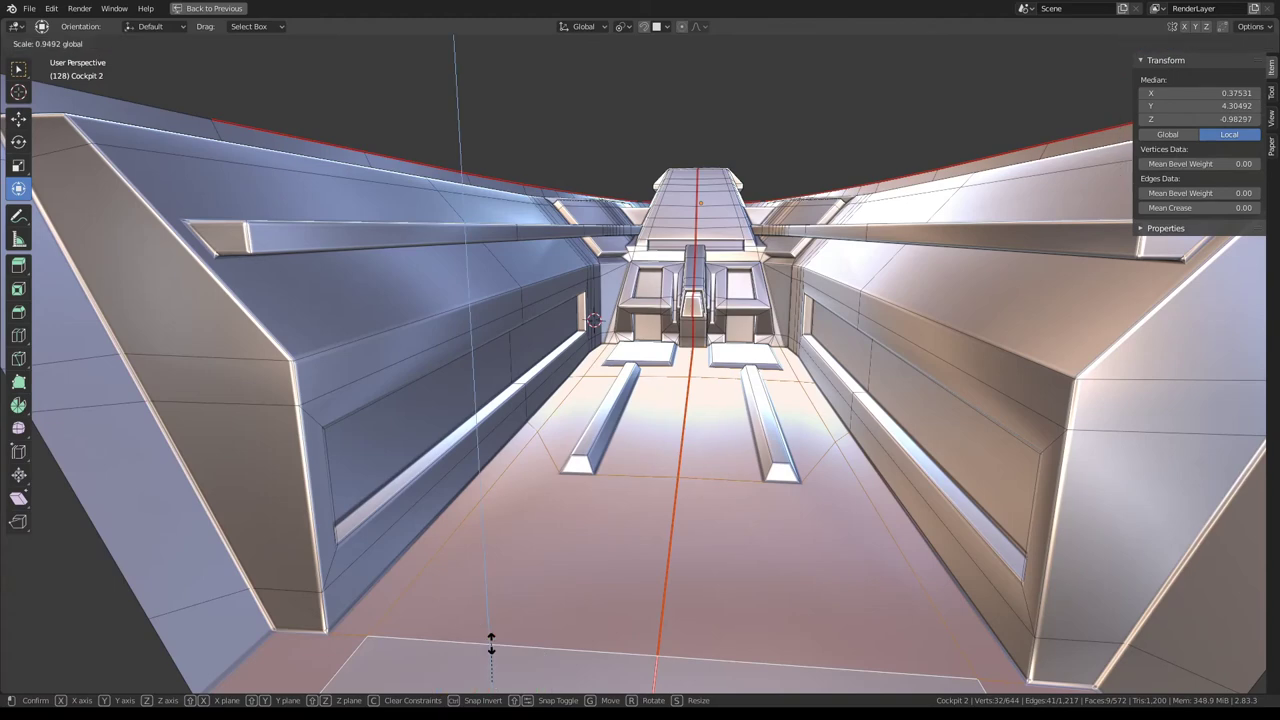
key(Return)
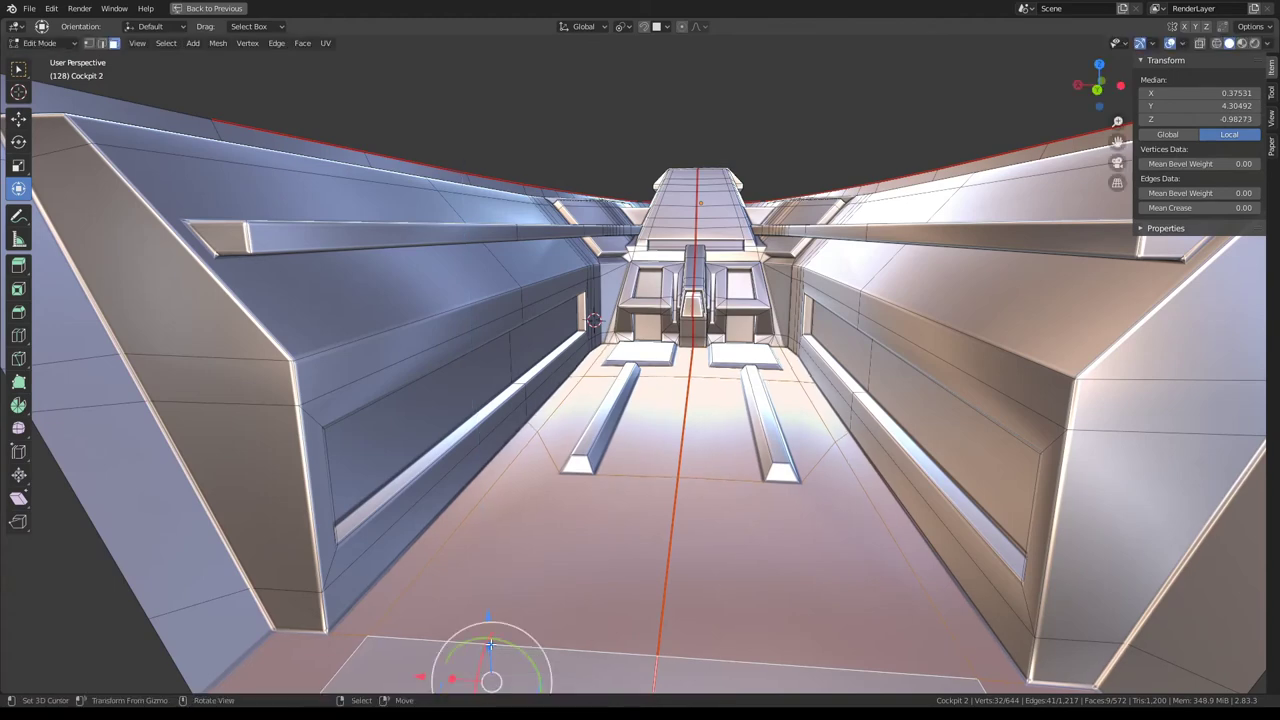
Verify in Right Orthographic view and re-flatten the faces with a Z scale of 0.
key(KP_3)
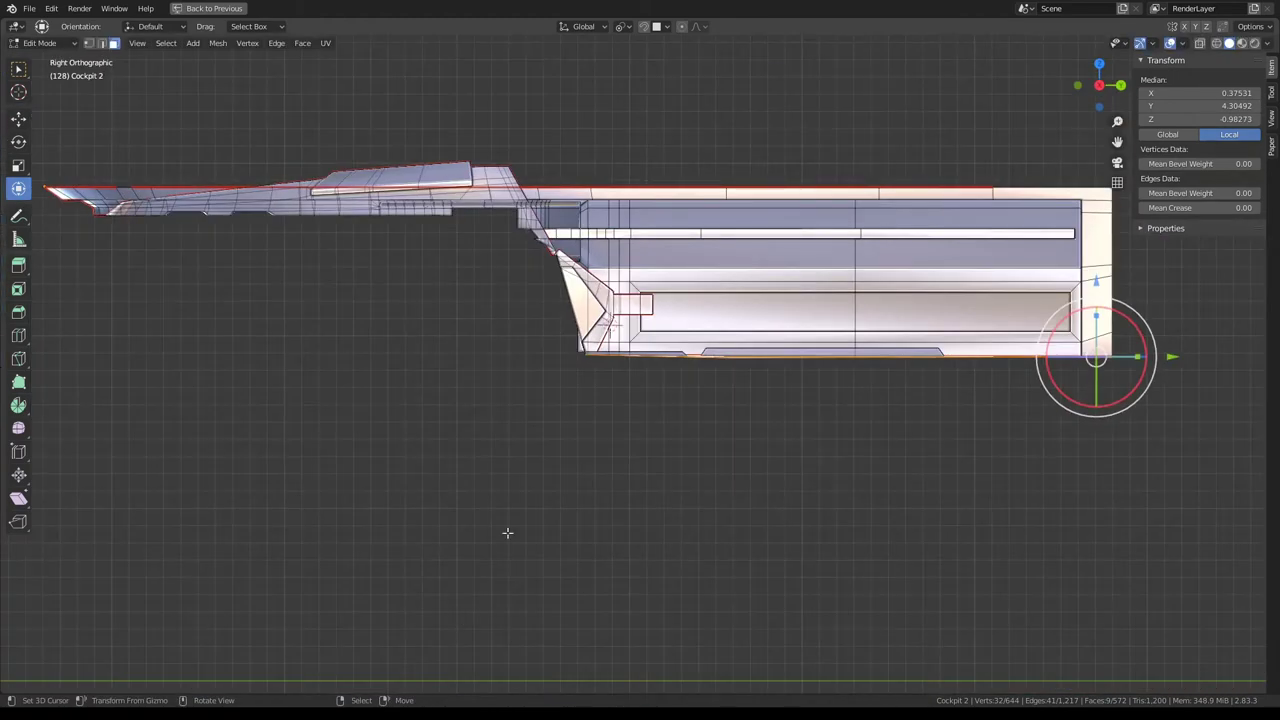
scroll(798, 401, up, 2)
shift+middle_drag(889, 291, 865, 299)
key(s)
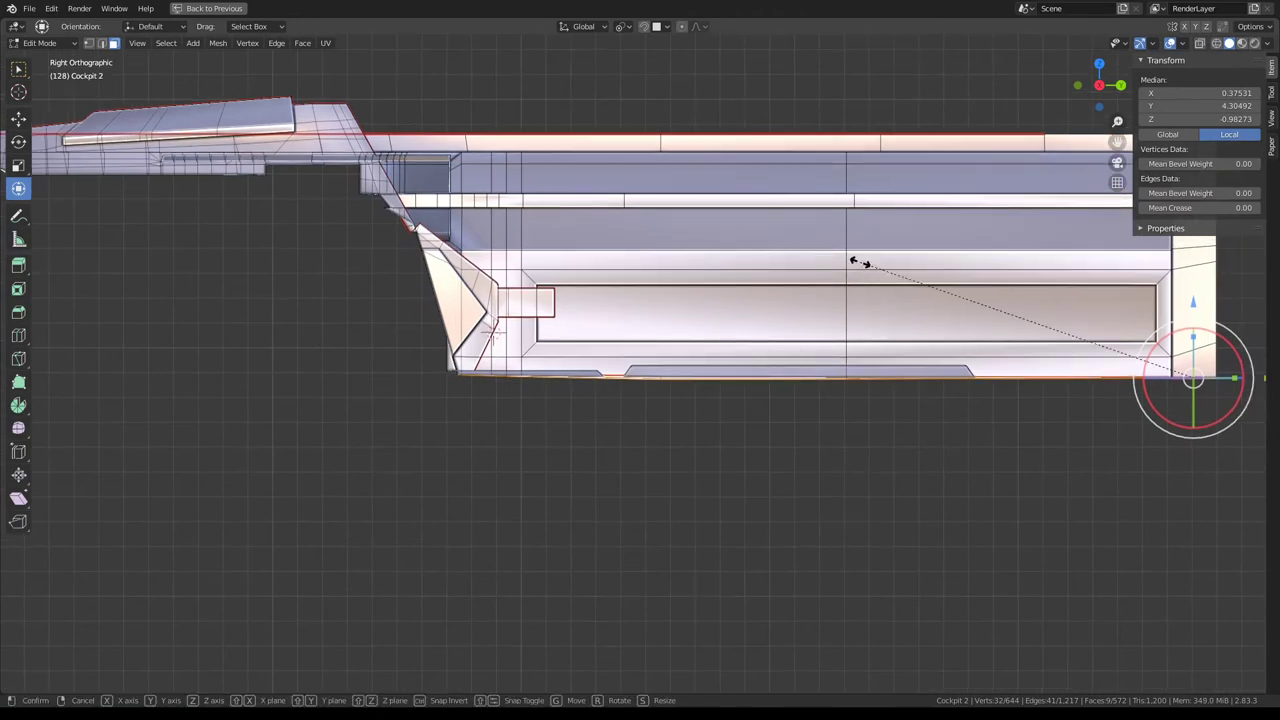
key(z)
key(Return)
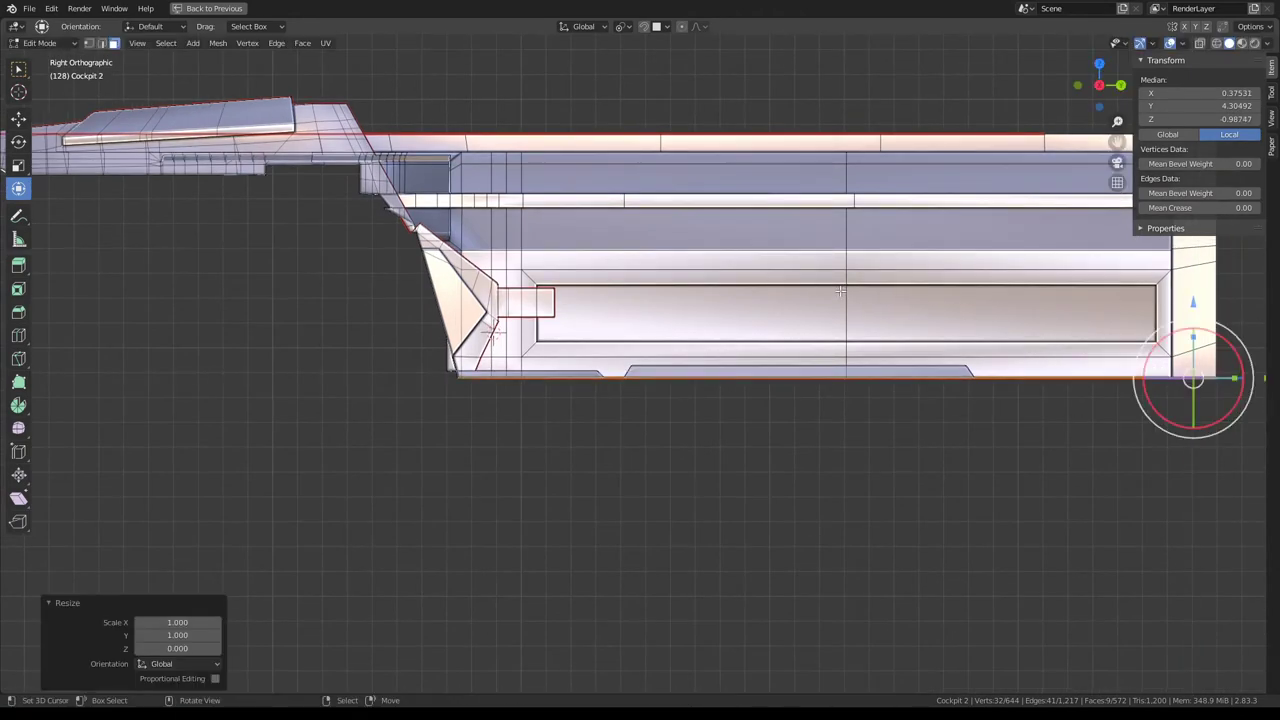
mouse_move(855, 292)
middle_down()
mouse_move(833, 395)
mouse_move(639, 330)
mouse_move(762, 400)
middle_up()
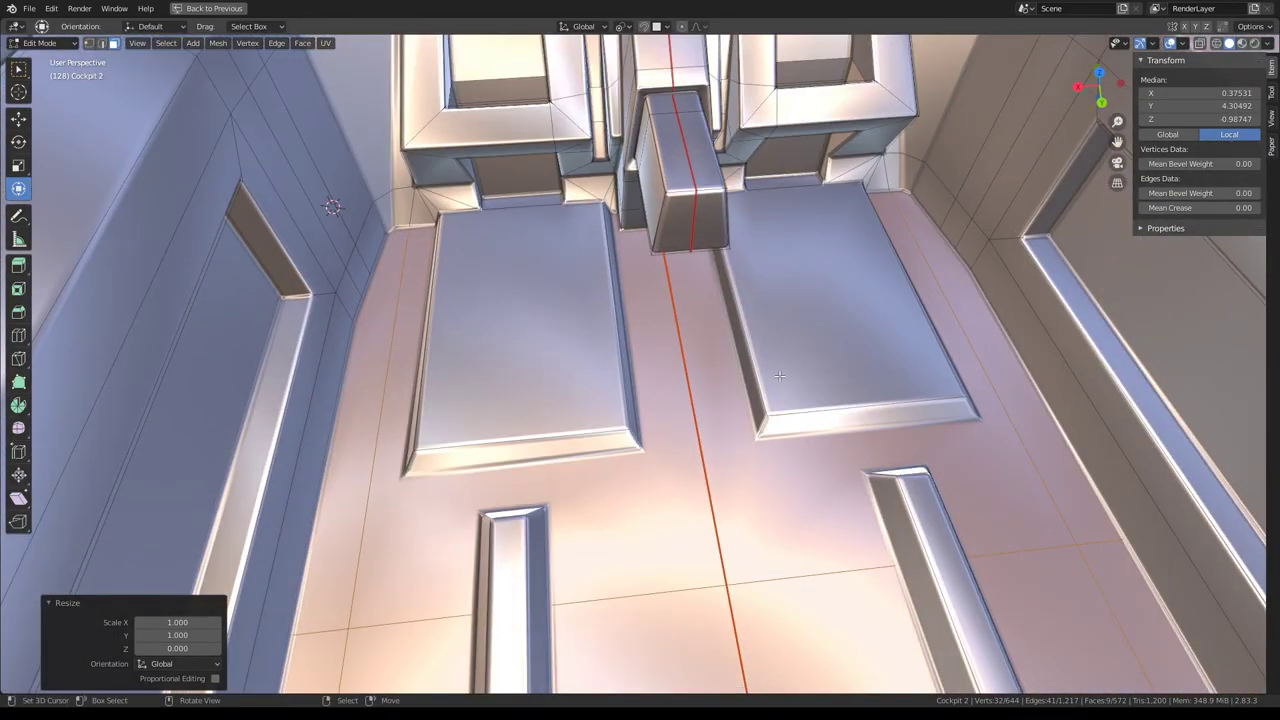
Inset the rectangular floor panel face with a thin border of about 0.03 thickness.
mouse_move(779, 375)
middle_down()
mouse_move(622, 278)
mouse_move(738, 290)
mouse_move(643, 258)
mouse_move(678, 361)
mouse_move(757, 338)
middle_up()
click(622, 278)
right_click(757, 338)
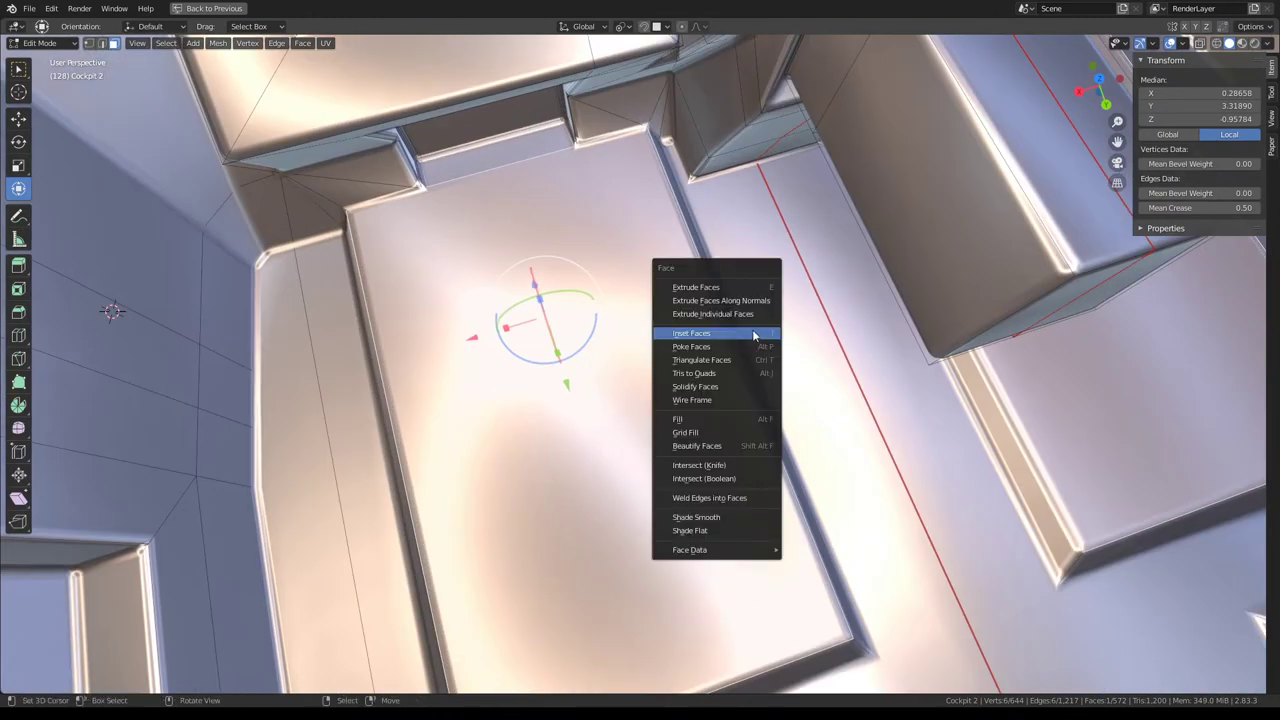
click(754, 336)
click(754, 336)
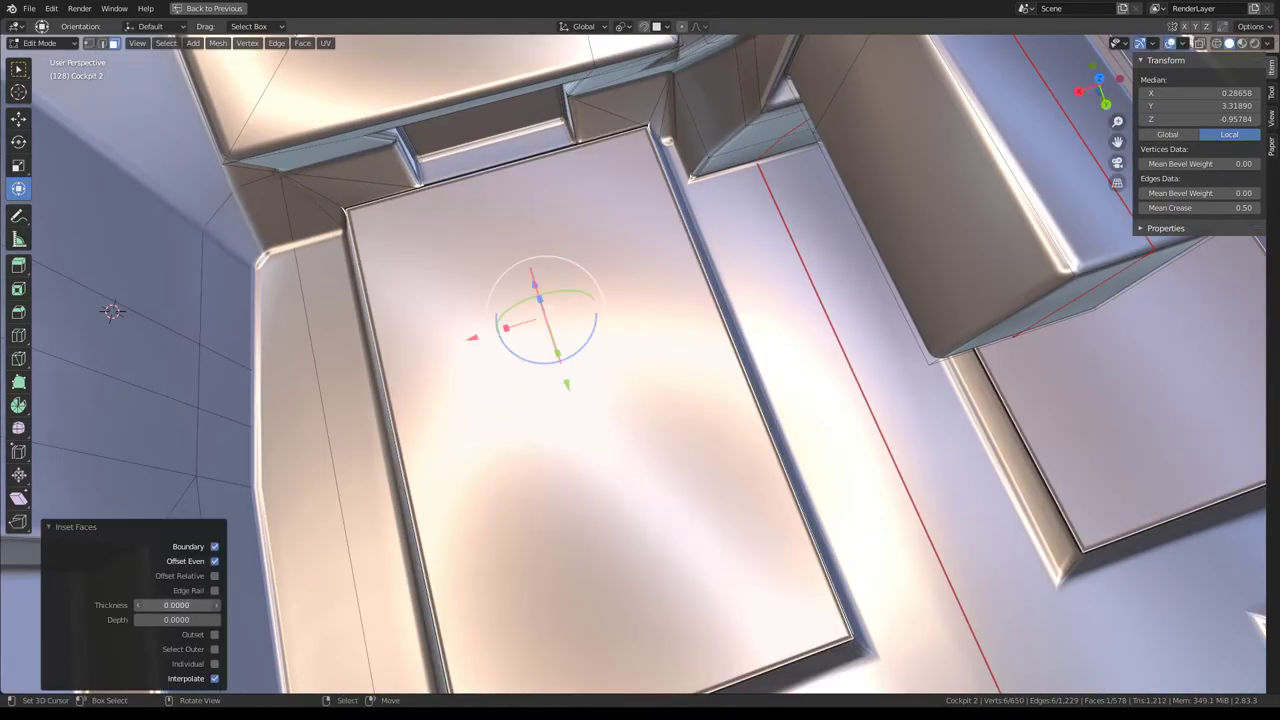
mouse_move(176, 605)
mouse_down()
mouse_move(196, 605)
mouse_move(182, 605)
mouse_up()
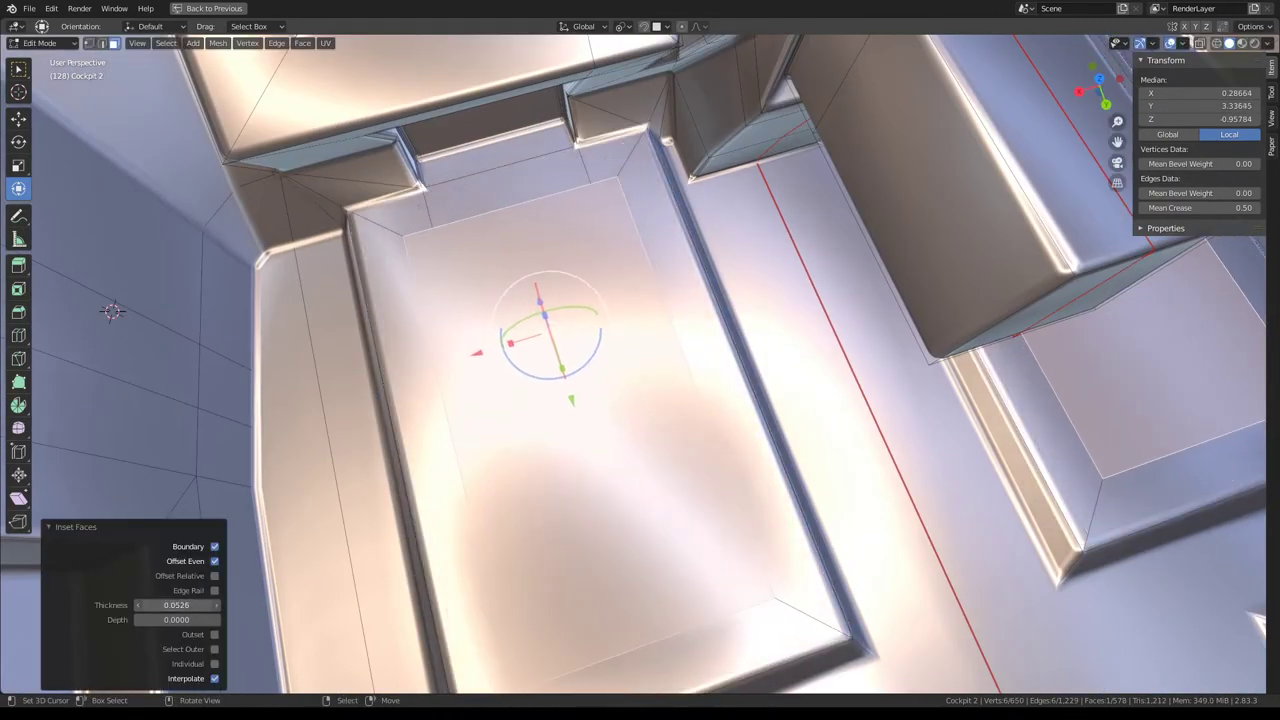
Preview the inset panel outside Edit Mode, then resume editing the mesh.
key(Tab)
mouse_move(278, 409)
middle_down()
mouse_move(794, 400)
mouse_move(423, 280)
mouse_move(751, 443)
mouse_move(697, 383)
middle_up()
key(Tab)
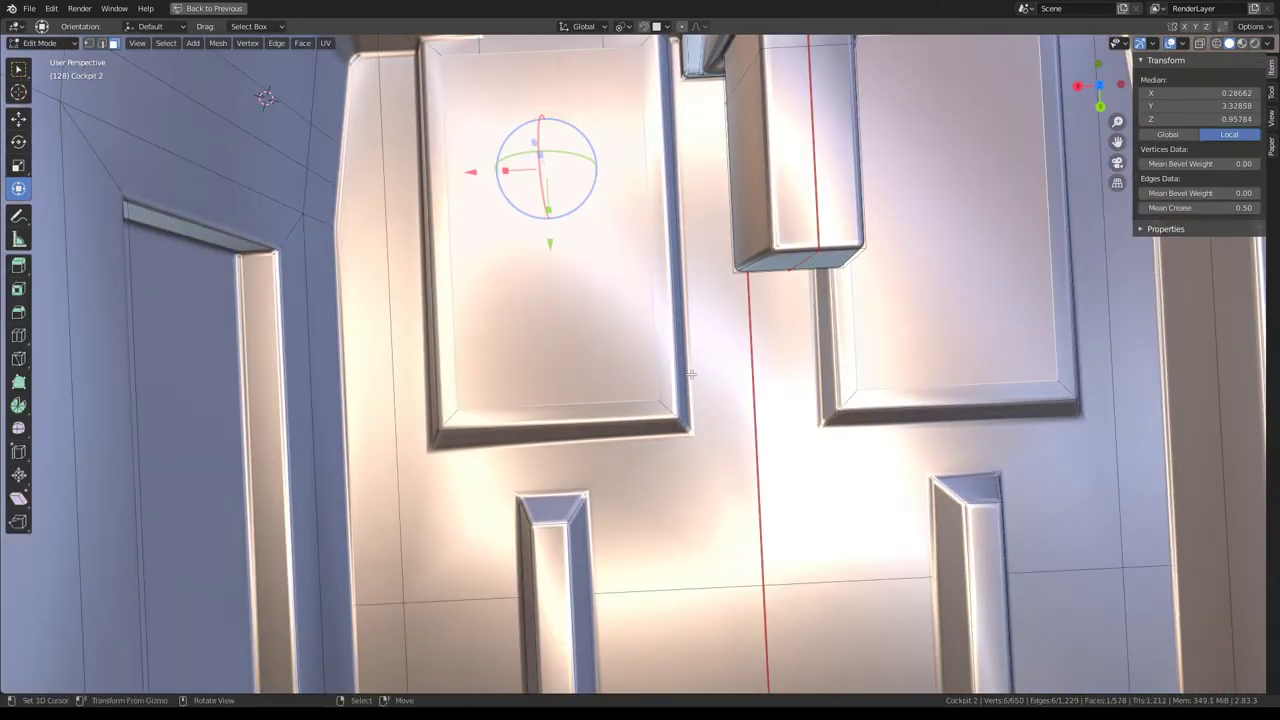
key(Tab)
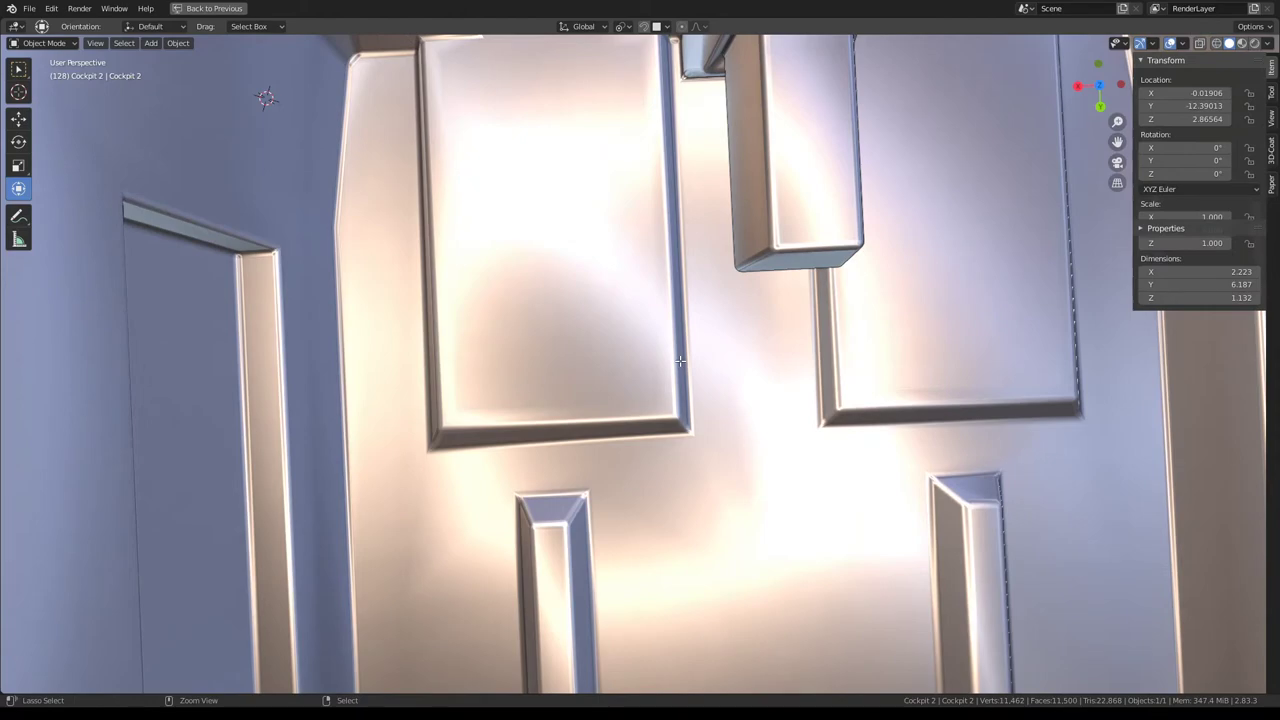
key(Tab)
mouse_move(680, 360)
middle_down()
mouse_move(590, 450)
mouse_move(684, 460)
middle_up()
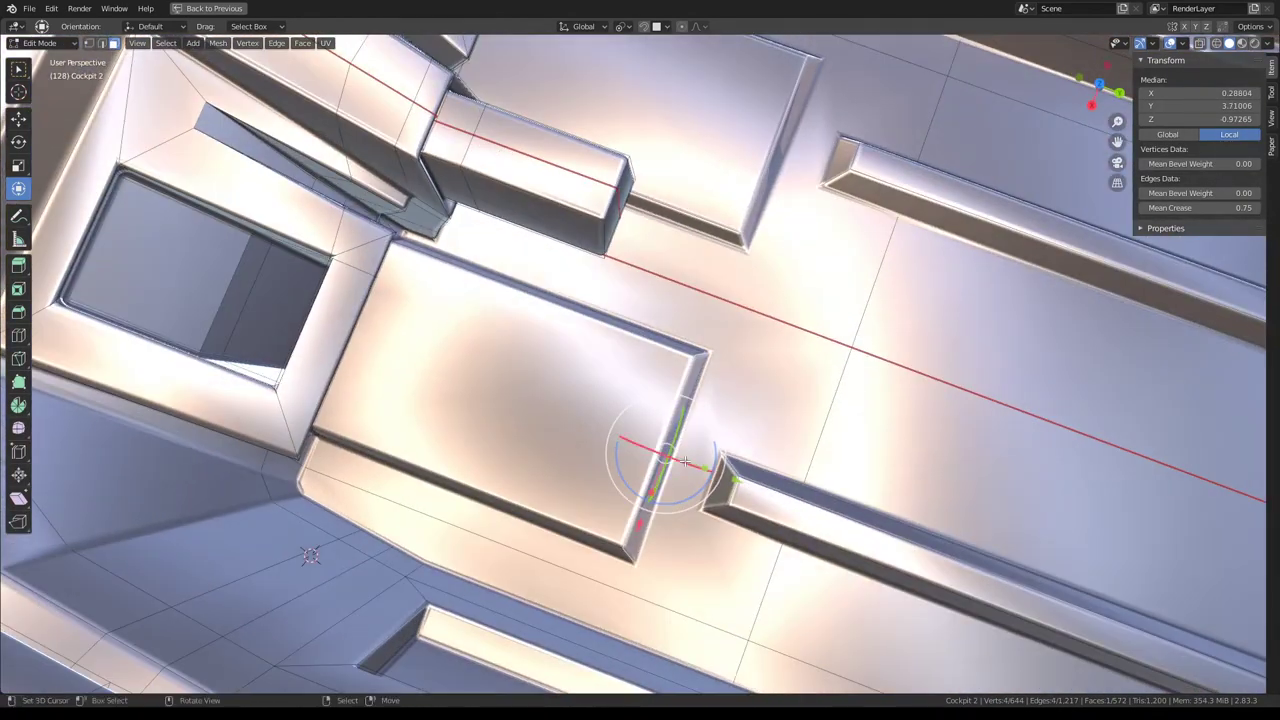
Give the selected floor edge beside the panel corner a full crease of 1.00.
click(113, 43)
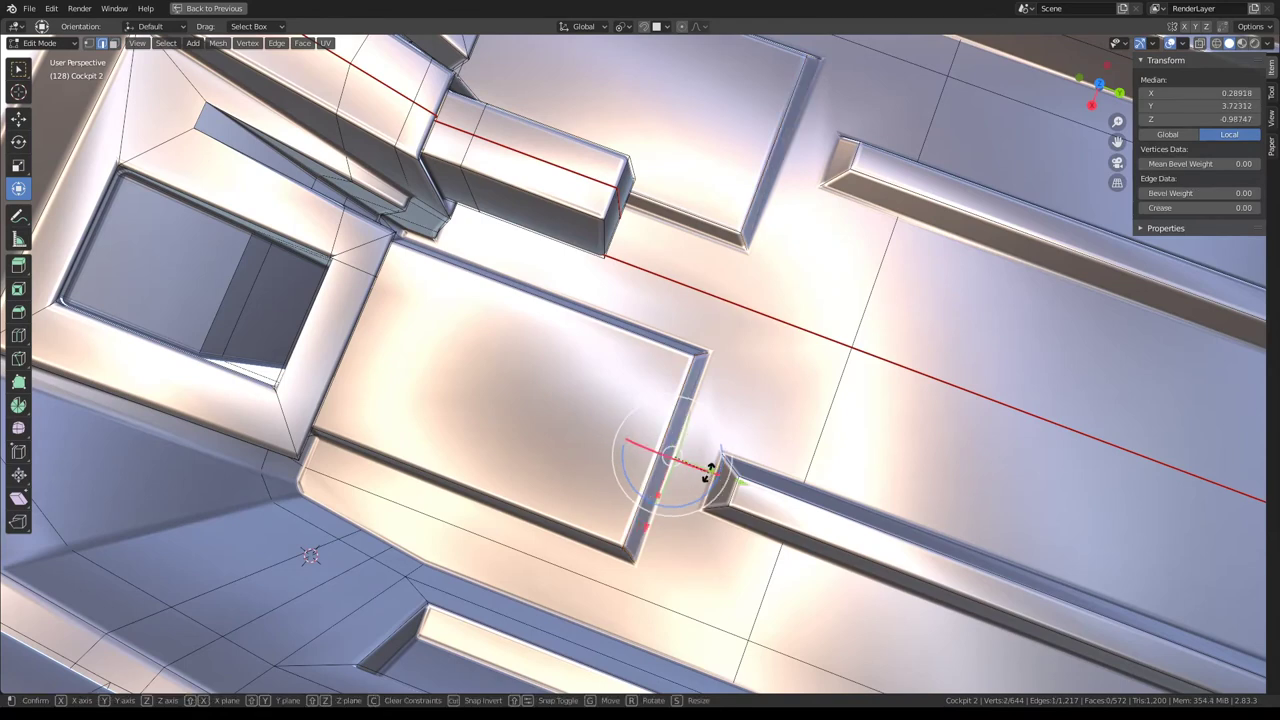
drag(709, 472, 703, 472)
key(Escape)
middle_drag(705, 470, 722, 464)
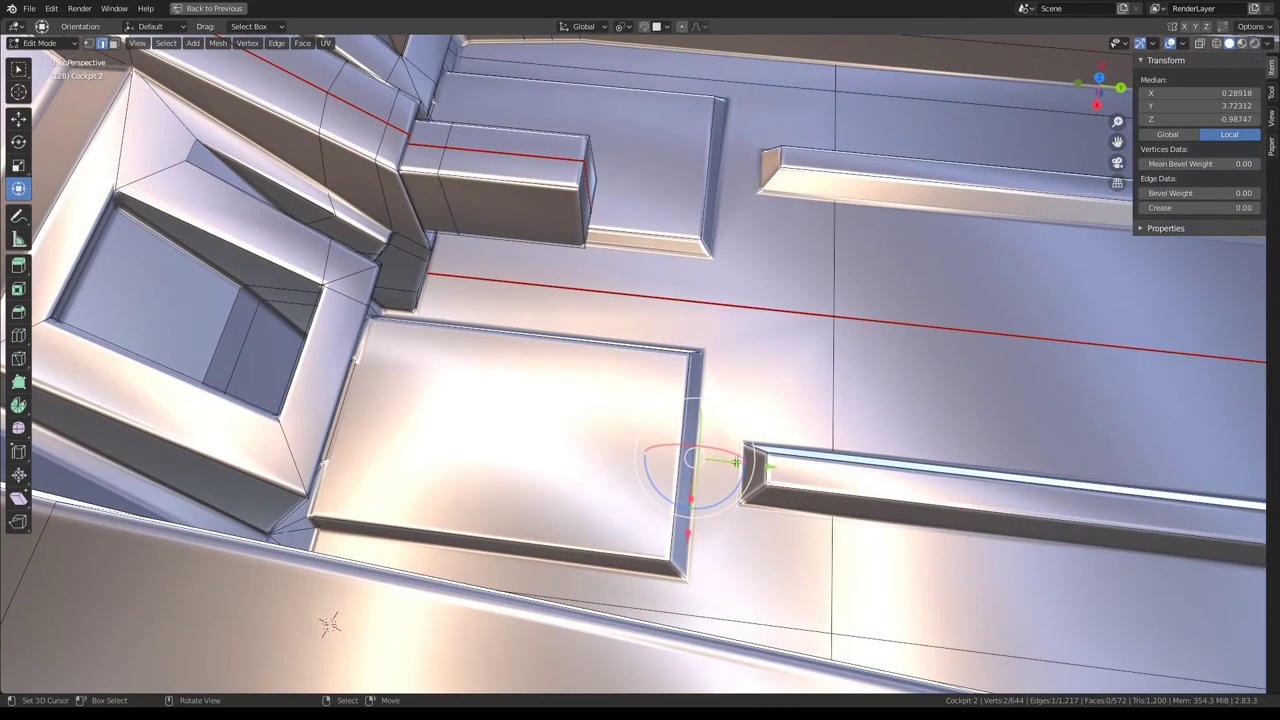
key(r)
key(r)
click(722, 464)
key(shift+e)
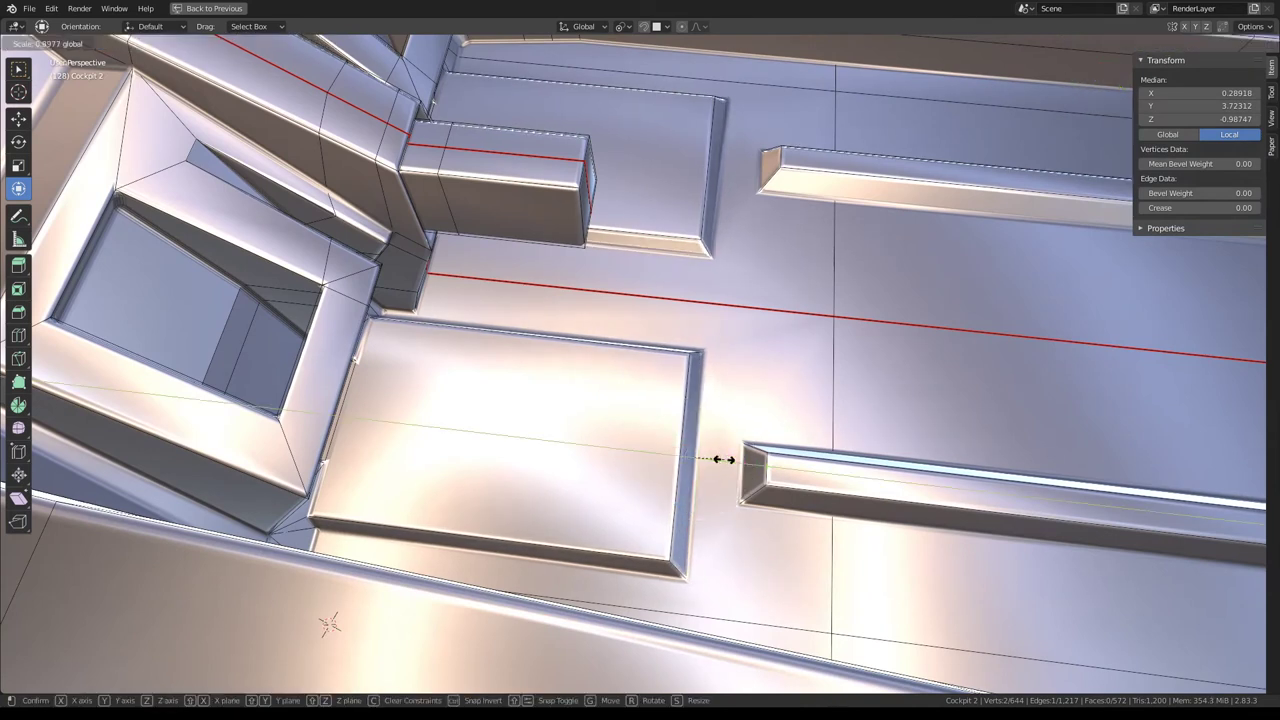
click(722, 457)
Line up the selected vertices by scaling them to 0 along Y.
drag(721, 457, 712, 455)
key(Escape)
key(Return)
Select the wall-corner edge and rotate it clockwise with Rotate Edge CW.
mouse_move(710, 455)
middle_down()
mouse_move(443, 220)
mouse_move(494, 146)
mouse_move(680, 400)
middle_up()
click(680, 400)
key(KP_Decimal)
mouse_move(634, 357)
middle_down()
mouse_move(902, 353)
mouse_move(800, 317)
mouse_move(851, 319)
middle_up()
key(ctrl+e)
click(902, 353)
key(Tab)
Select an edge near the left corner and inspect it in and out of Edit Mode.
key(Tab)
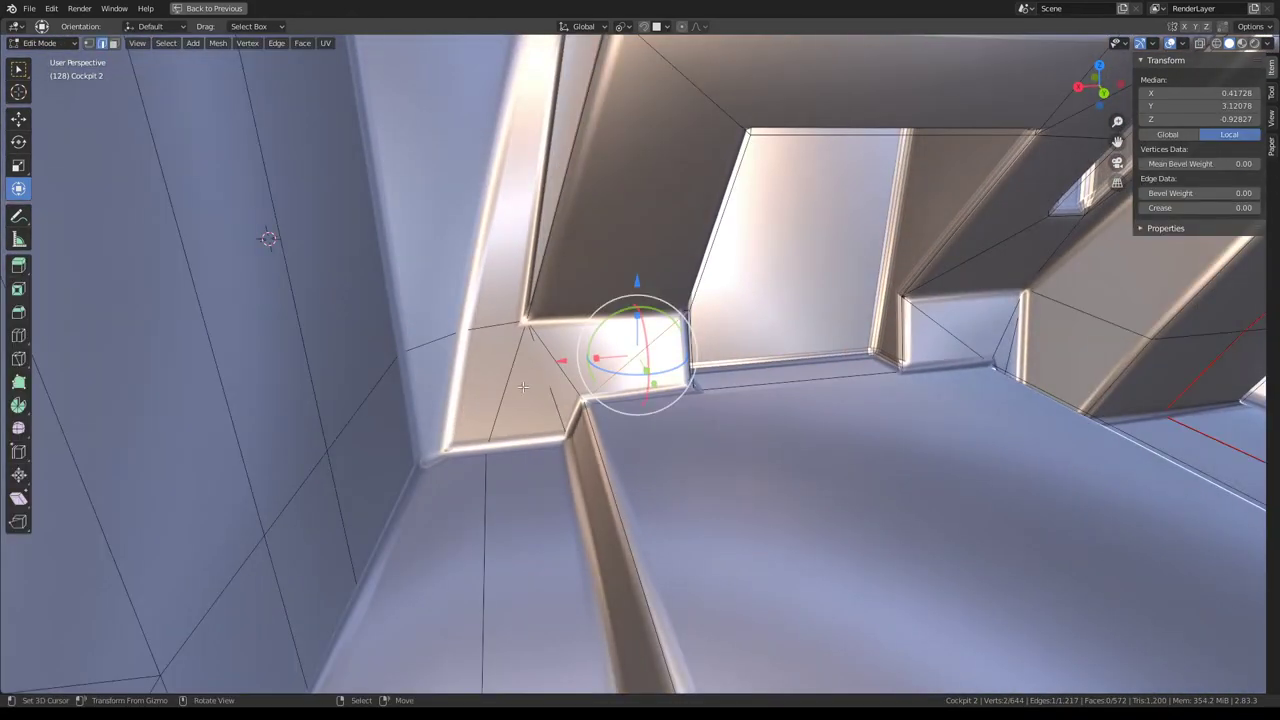
click(578, 388)
key(ctrl+e)
click(768, 392)
mouse_move(768, 392)
middle_down()
mouse_move(766, 354)
mouse_move(728, 366)
middle_up()
key(Tab)
key(Tab)
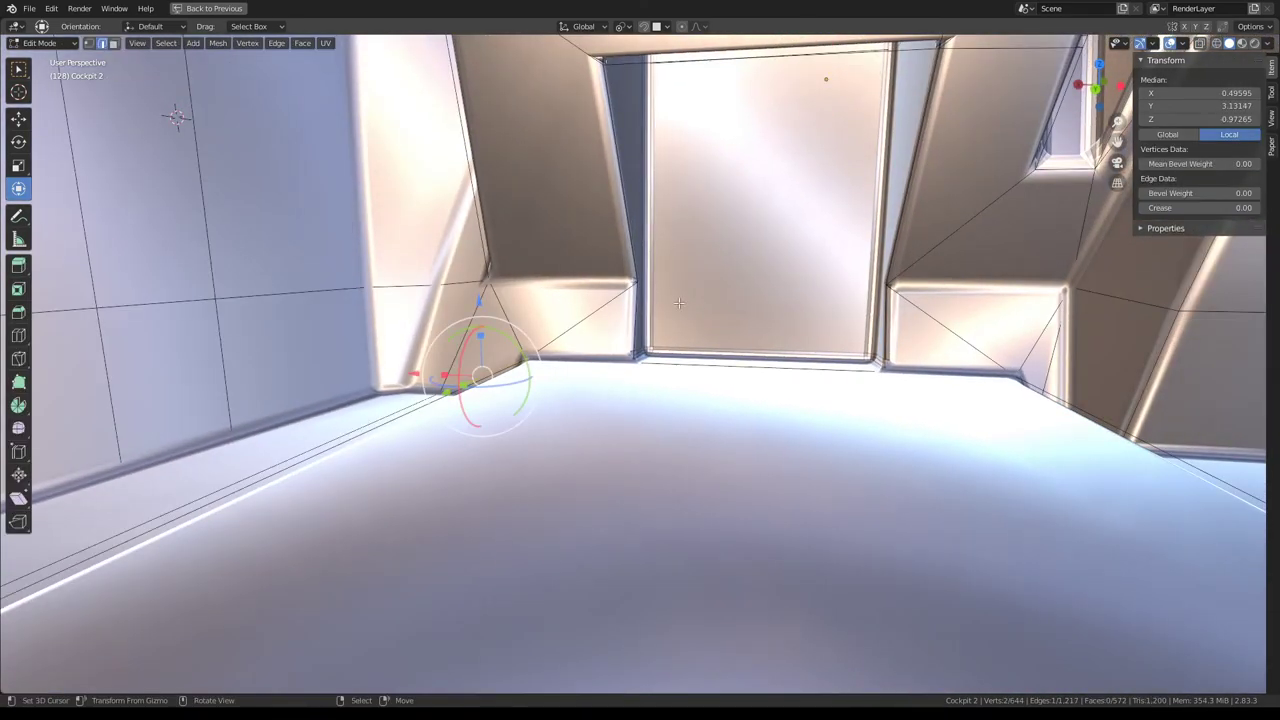
middle_drag(679, 302, 569, 239)
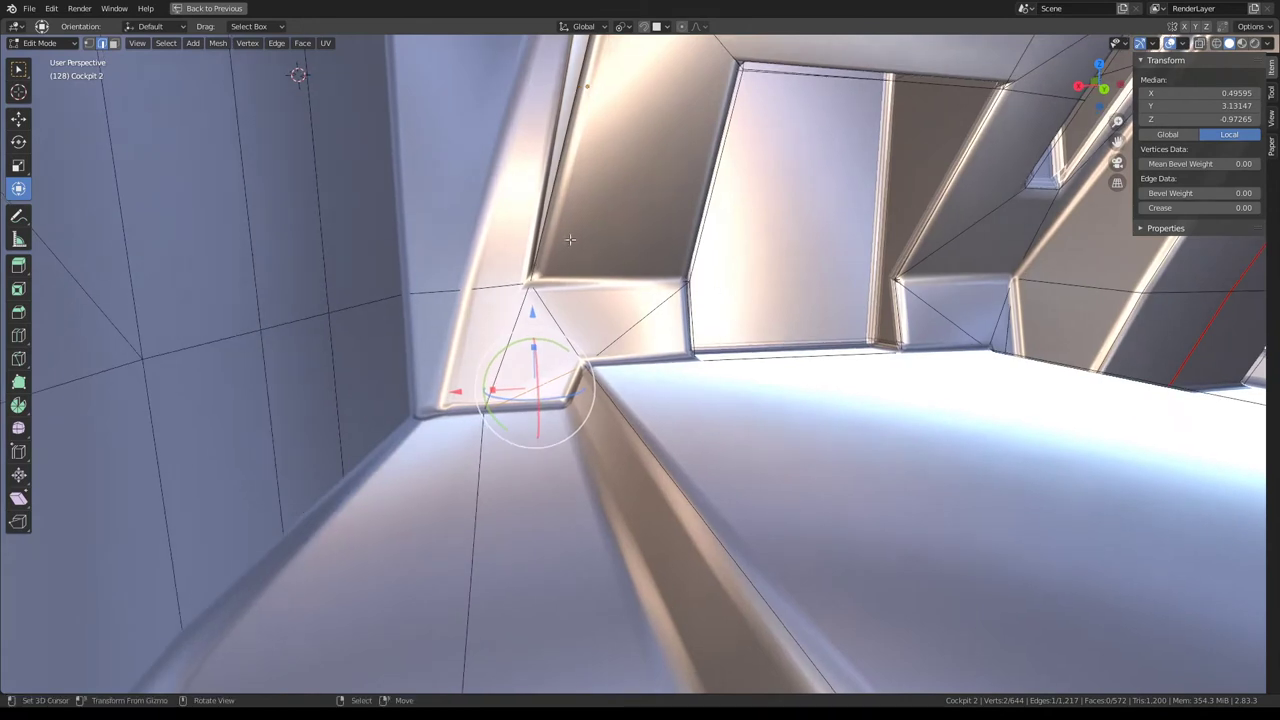
Select the wall-floor corner vertices, dissolve extra edges, and apply Make Planar Faces.
key(Tab)
key(Tab)
key(alt+a)
click(545, 376)
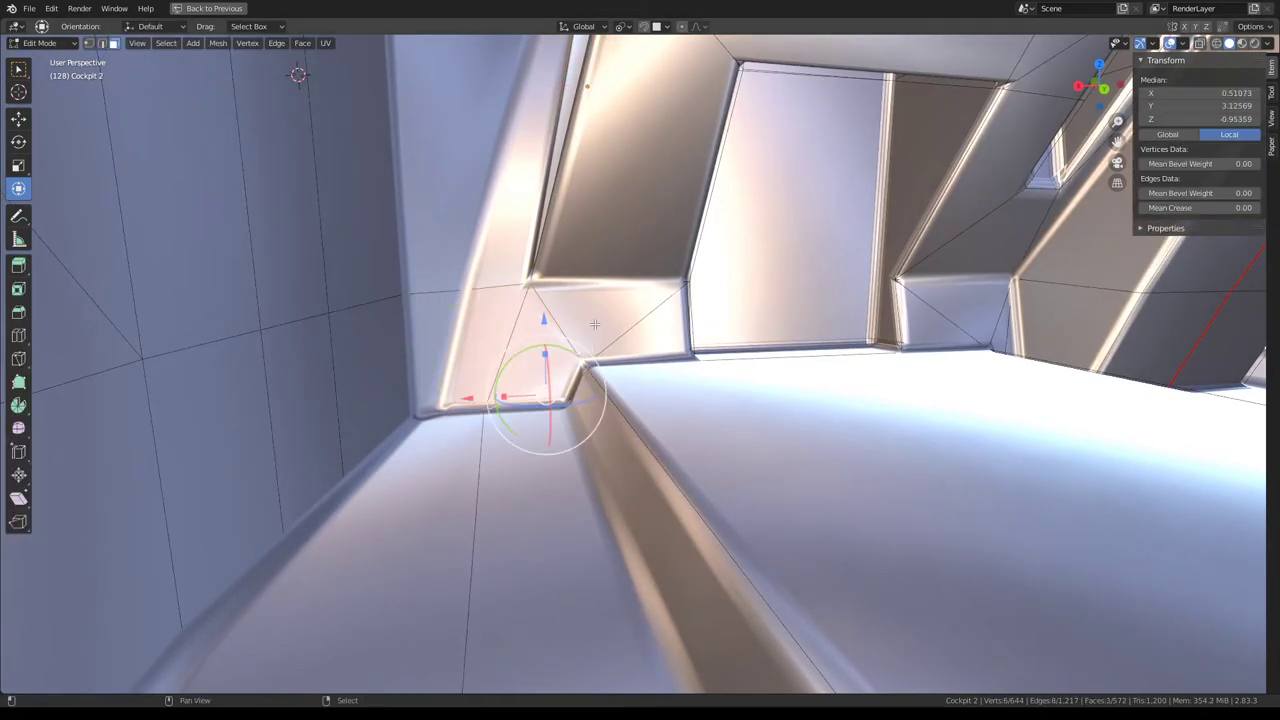
key(ctrl+x)
key(q)
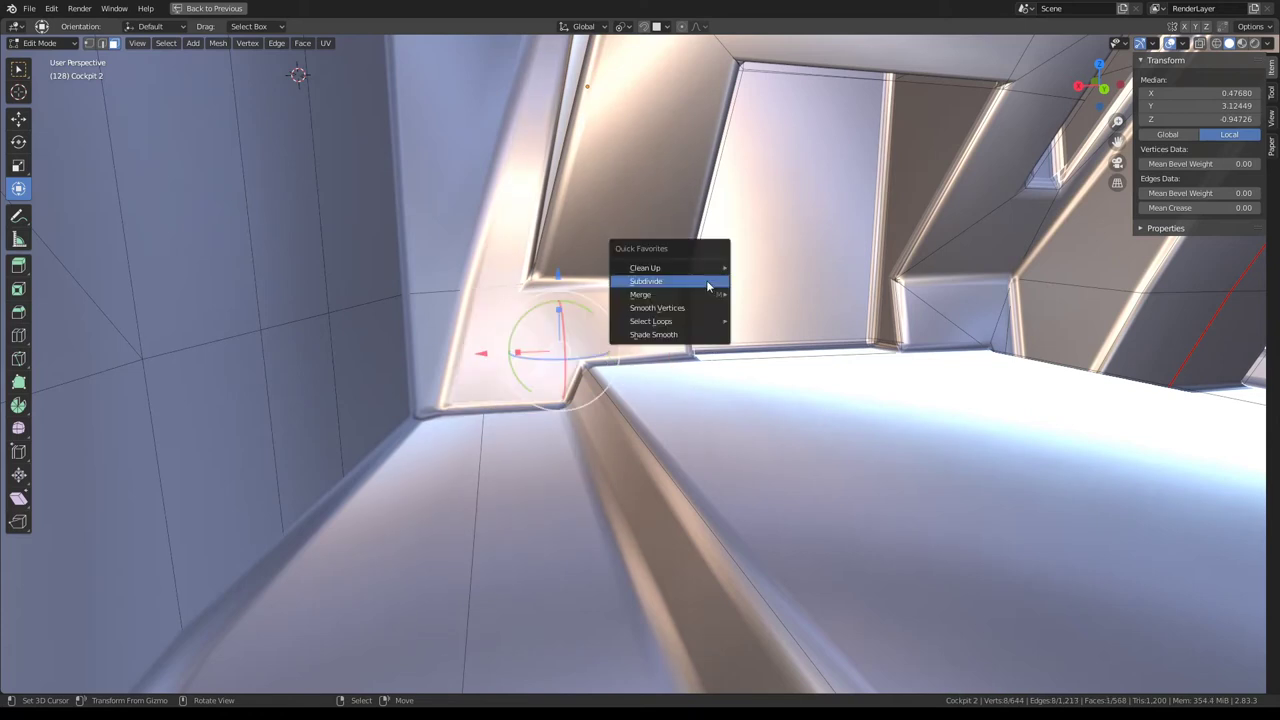
mouse_move(668, 268)
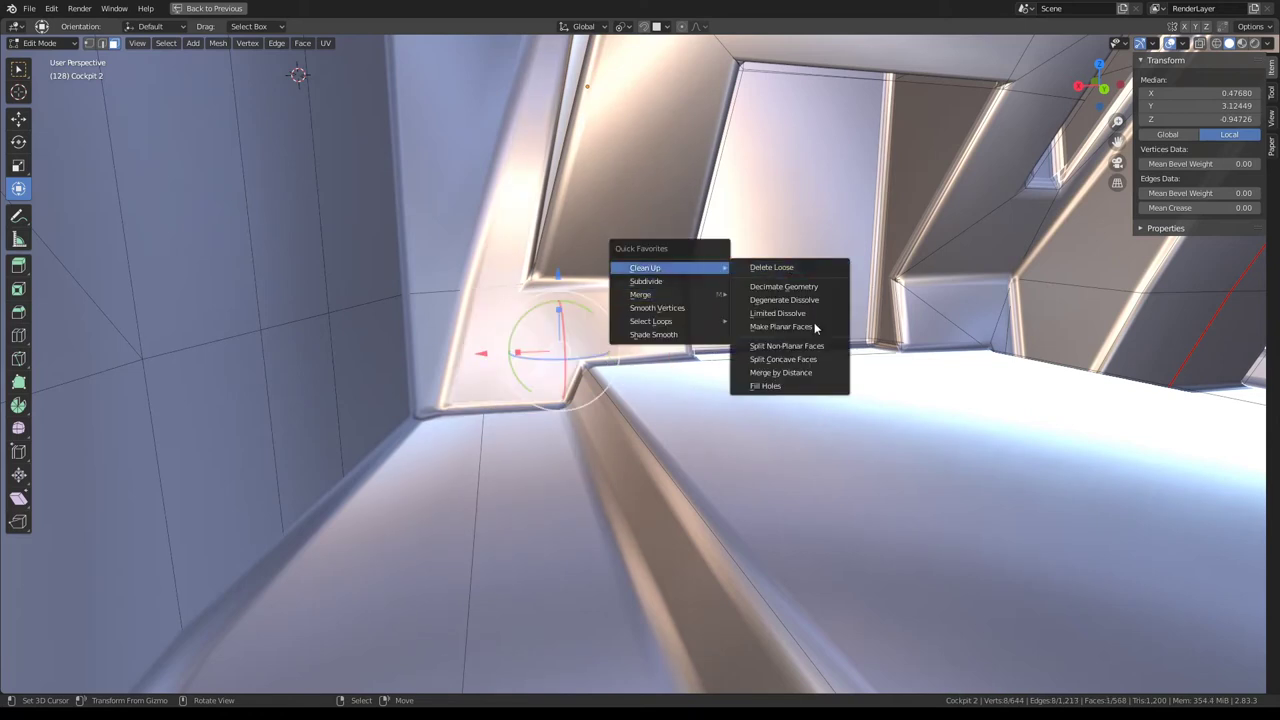
click(796, 326)
Check the flattened corner's shading outside Edit Mode, then select the left floor rail.
key(Tab)
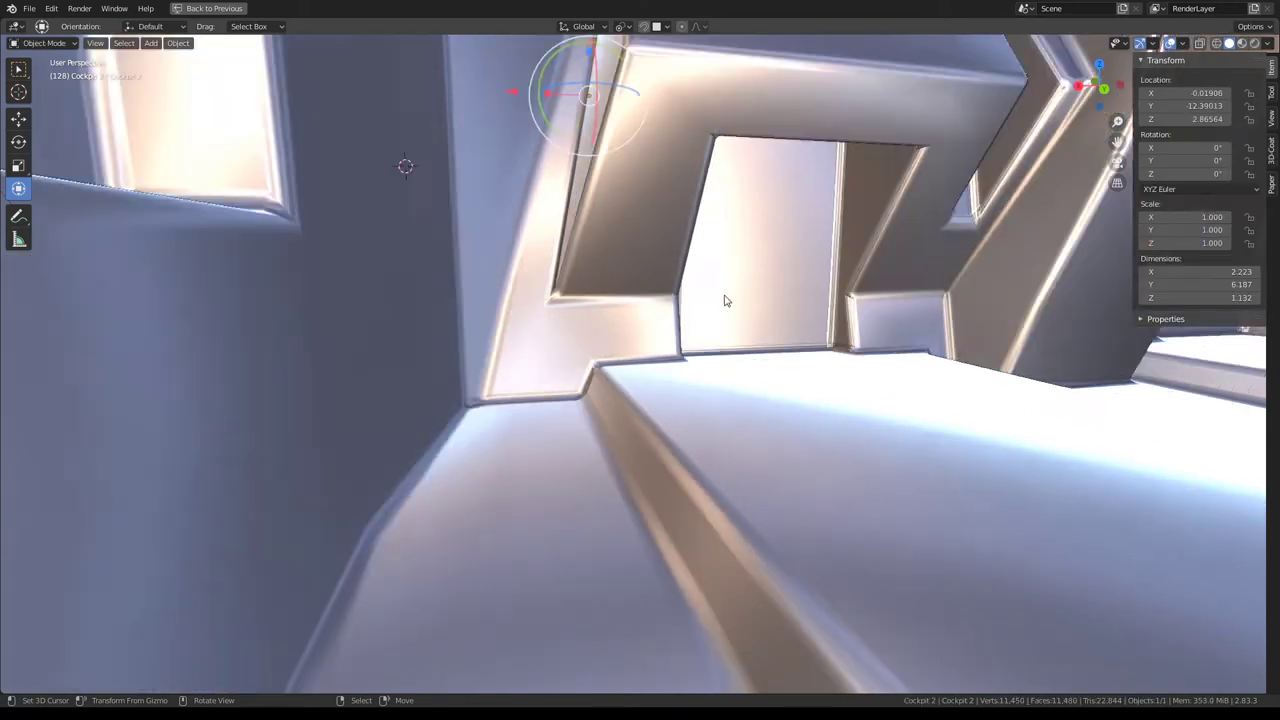
mouse_move(723, 297)
middle_down()
mouse_move(664, 313)
mouse_move(662, 300)
mouse_move(685, 300)
middle_up()
key(Tab)
key(Tab)
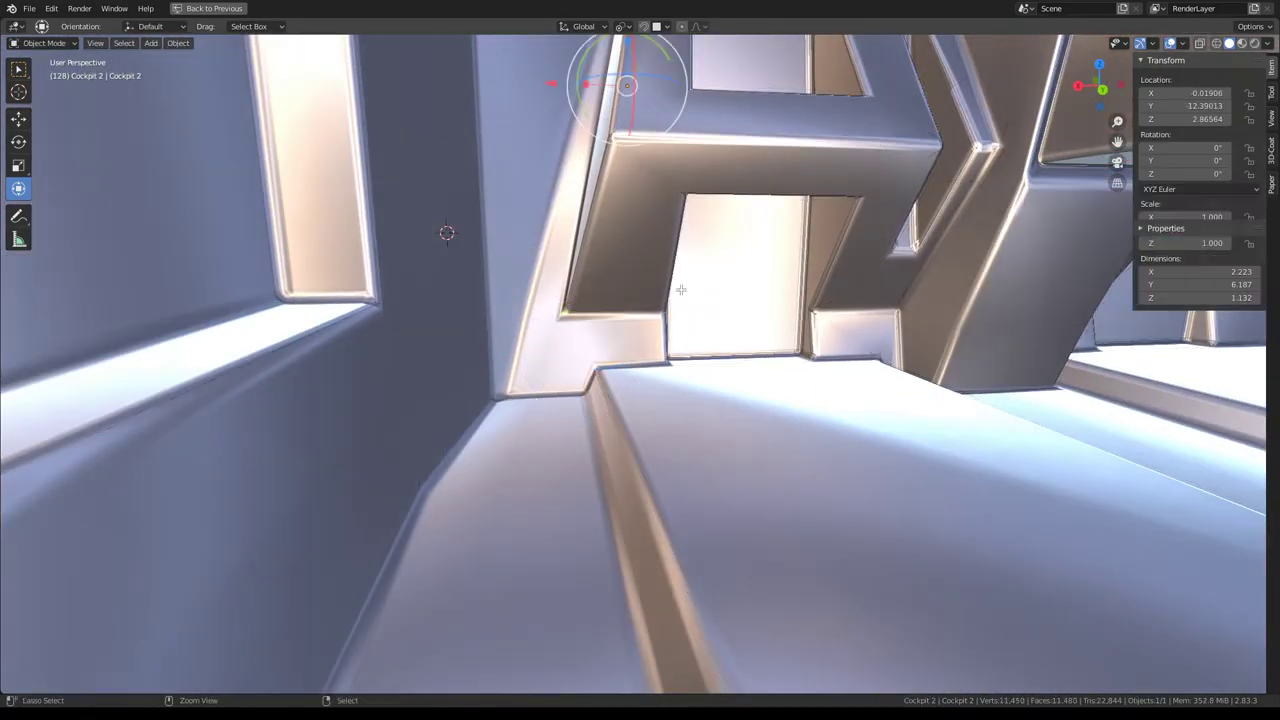
key(Tab)
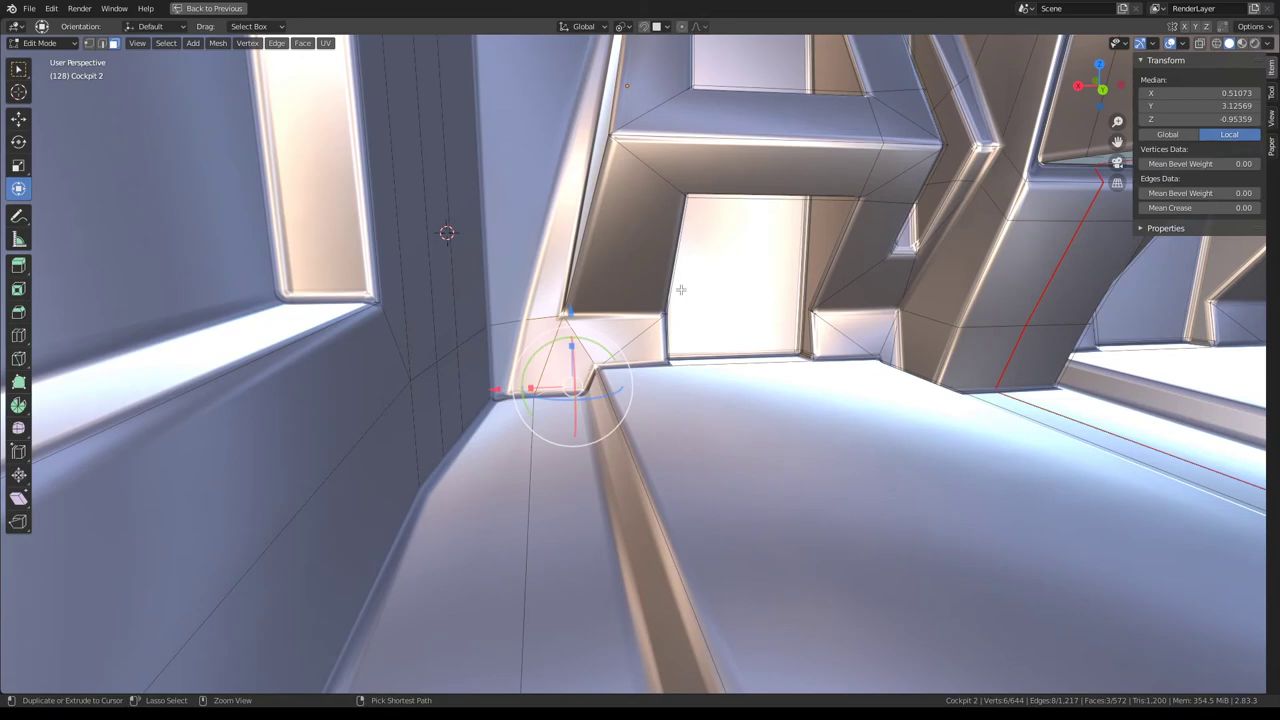
key(Tab)
mouse_move(680, 290)
middle_down()
mouse_move(652, 334)
mouse_move(562, 284)
mouse_move(772, 262)
mouse_move(543, 329)
middle_up()
key(Tab)
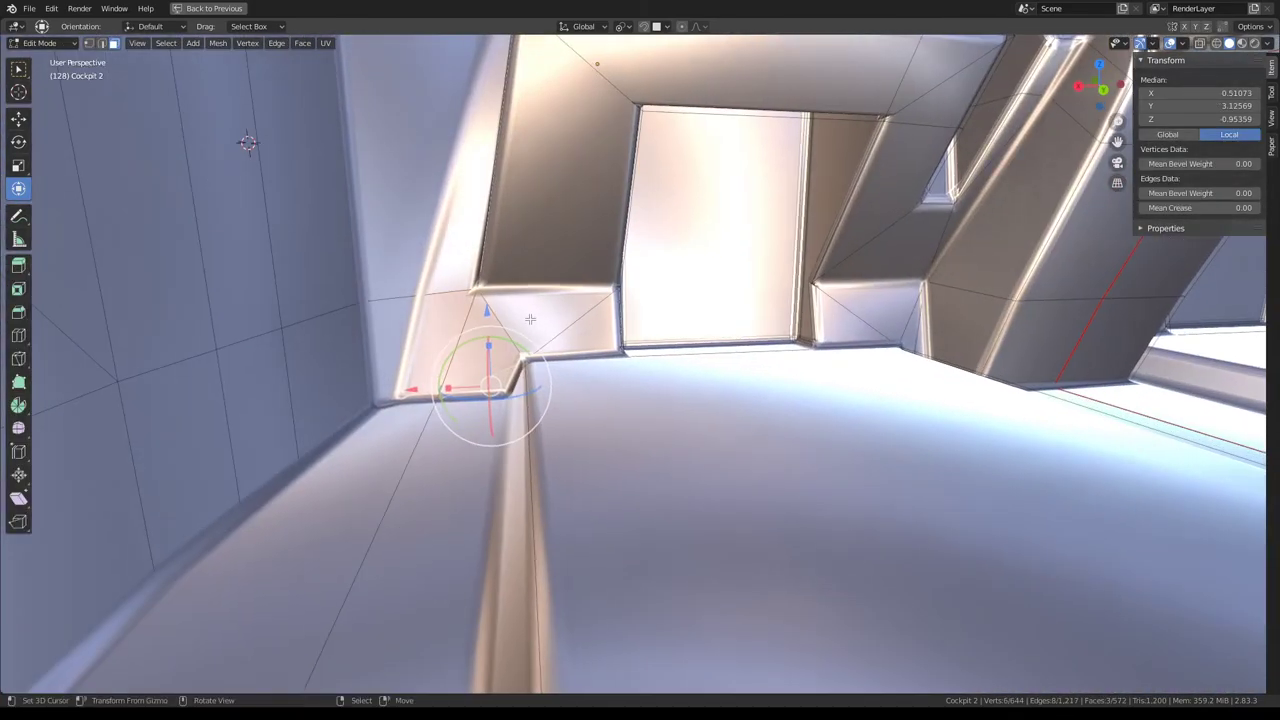
mouse_move(777, 325)
middle_down()
mouse_move(770, 342)
mouse_move(599, 316)
mouse_move(492, 555)
middle_up()
alt+click(492, 555)
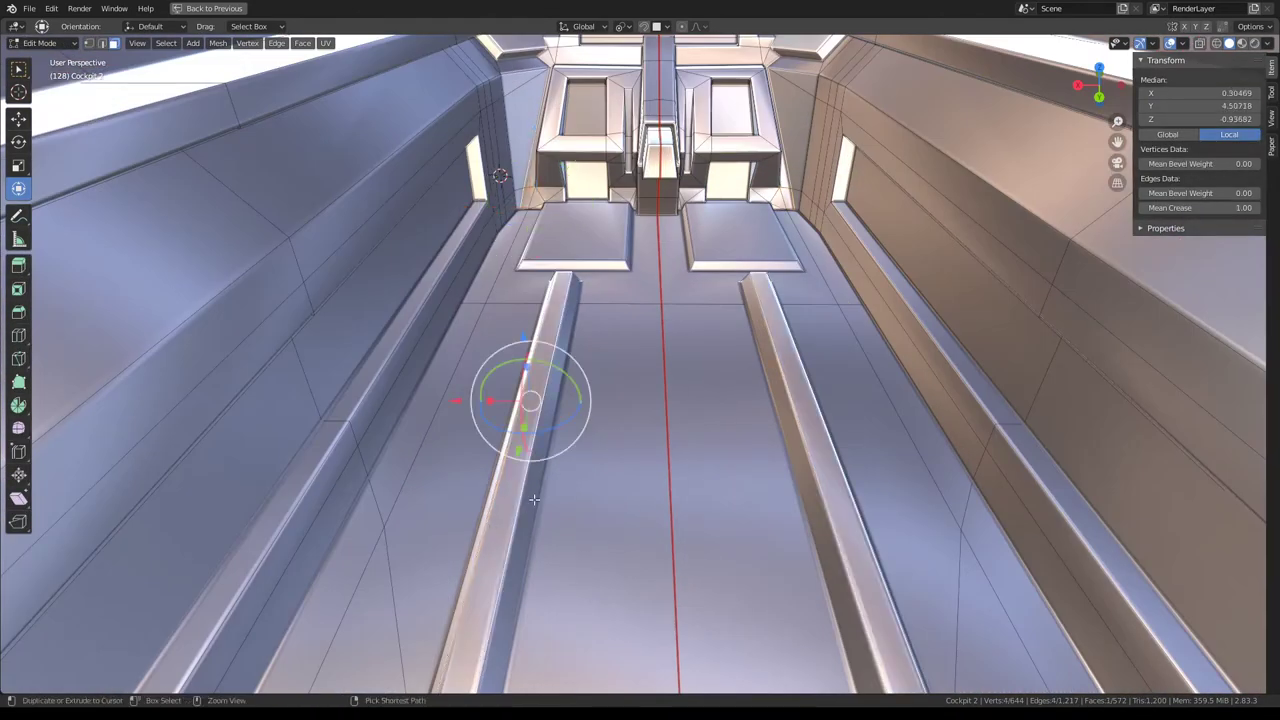
Grow the selection to both floor rails and slide them inward.
key(ctrl+KP_Add)
drag(436, 410, 505, 409)
key(Tab)
middle_drag(590, 272, 650, 330)
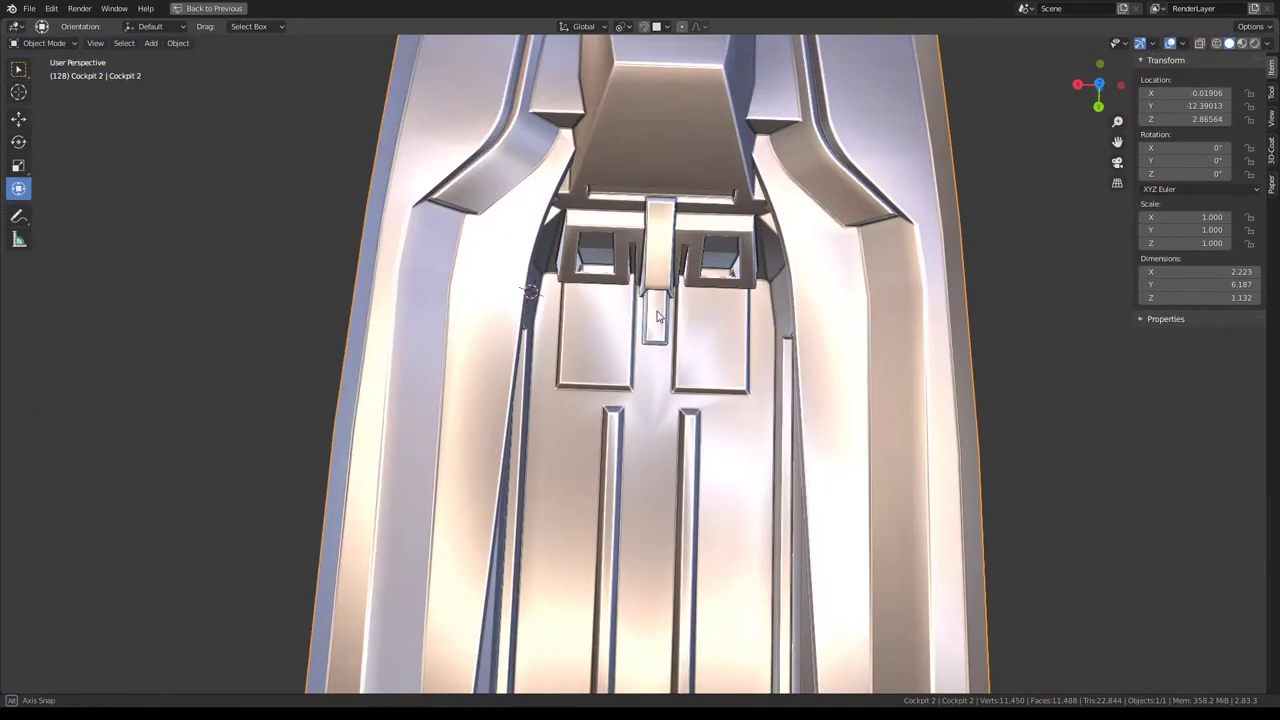
key(Tab)
scroll(693, 391, up, 3)
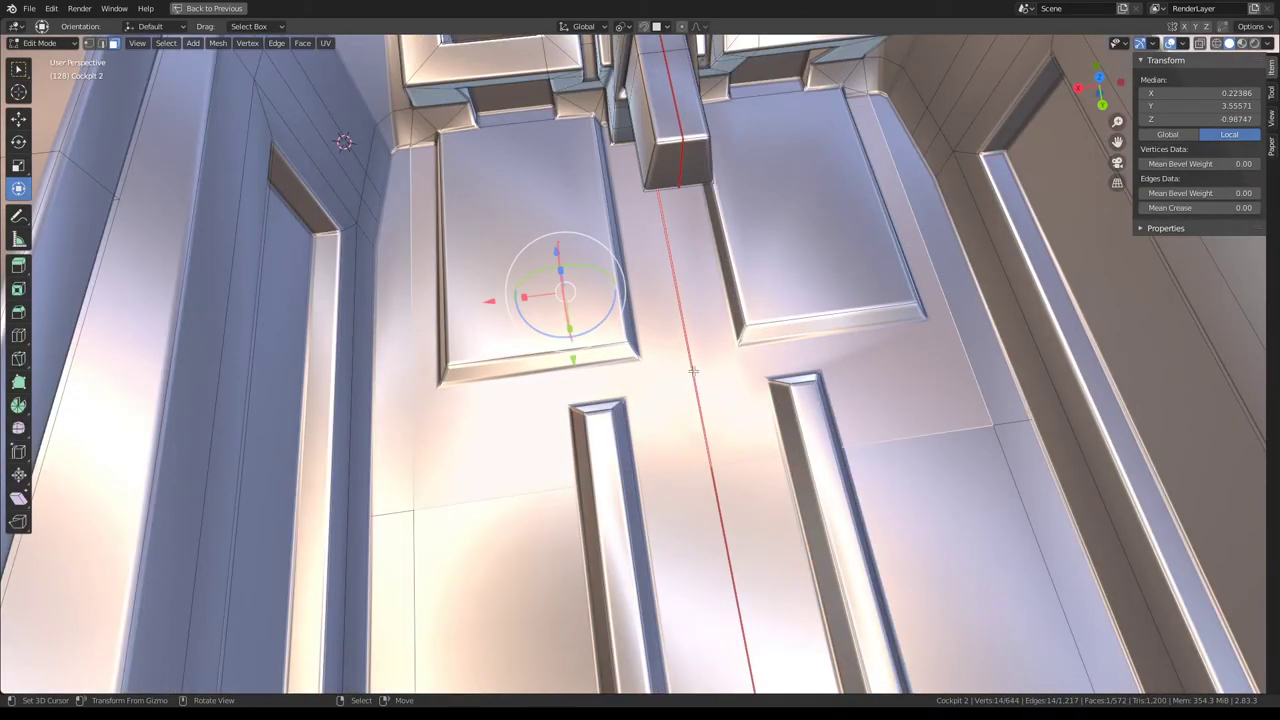
middle_drag(693, 371, 672, 370)
Knife-cut edges from the floor panel corners to the centre line and rails.
key(k)
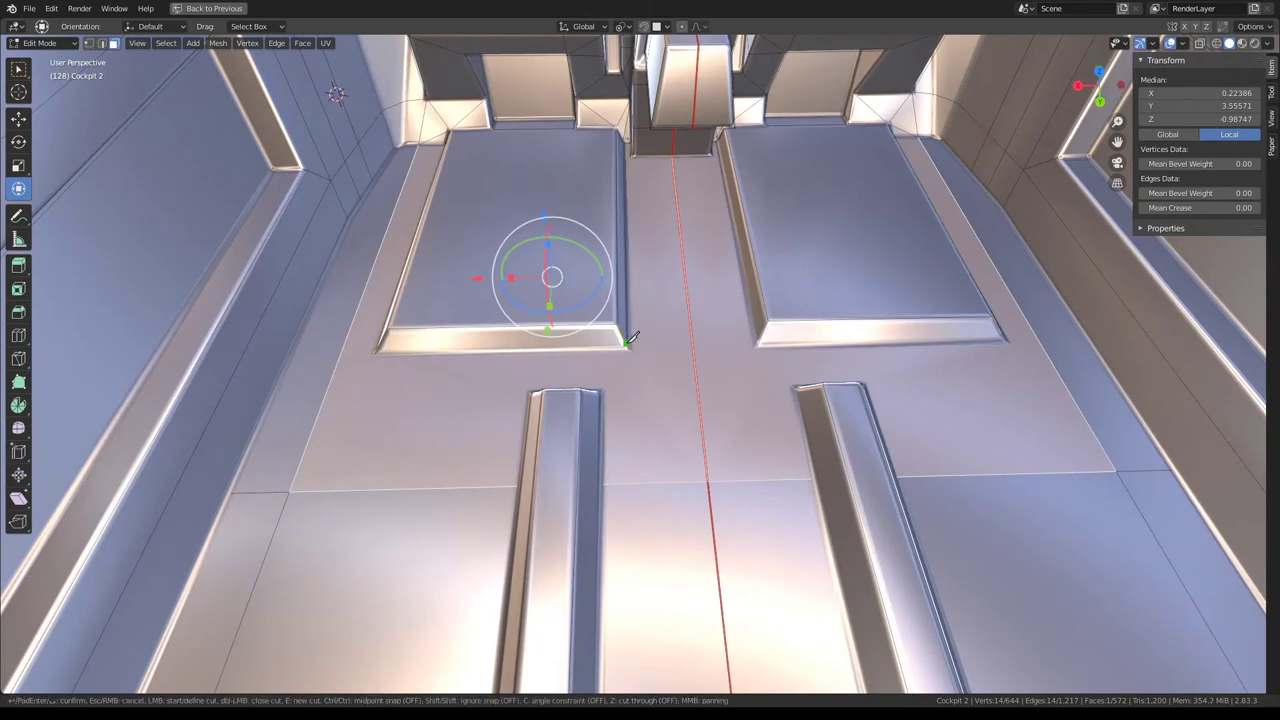
click(695, 343)
key(Return)
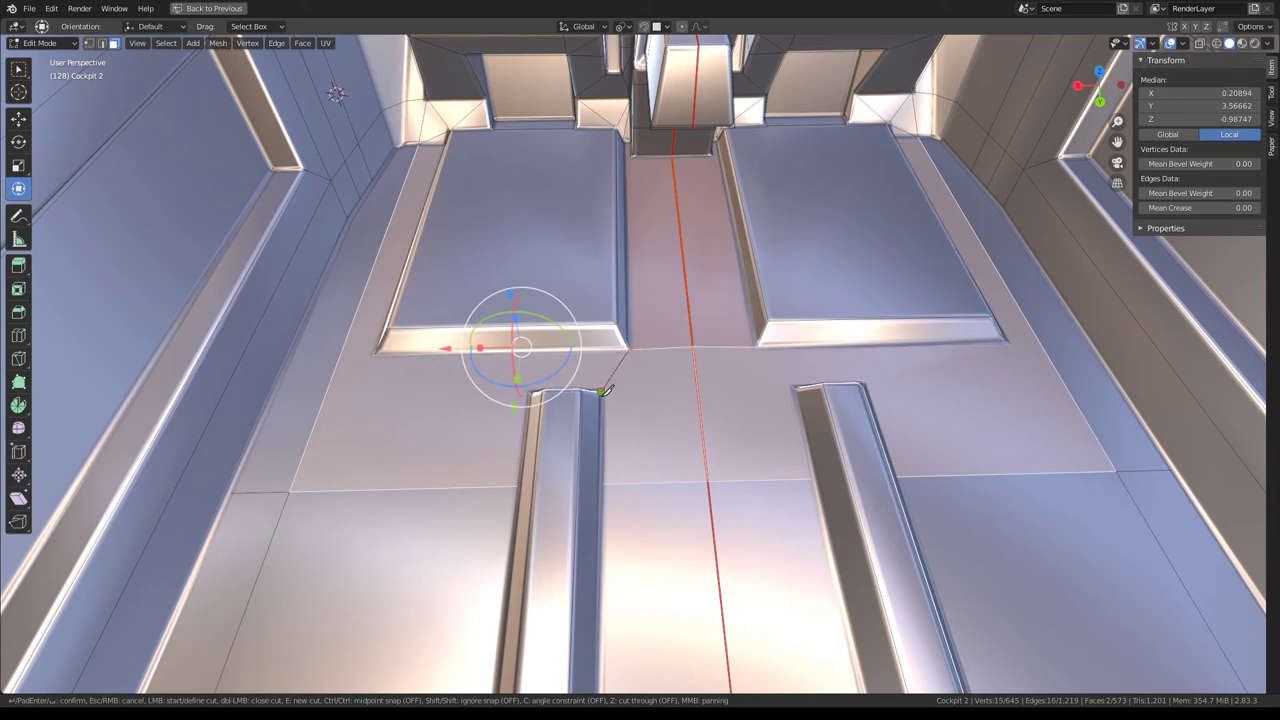
middle_drag(607, 385, 696, 414)
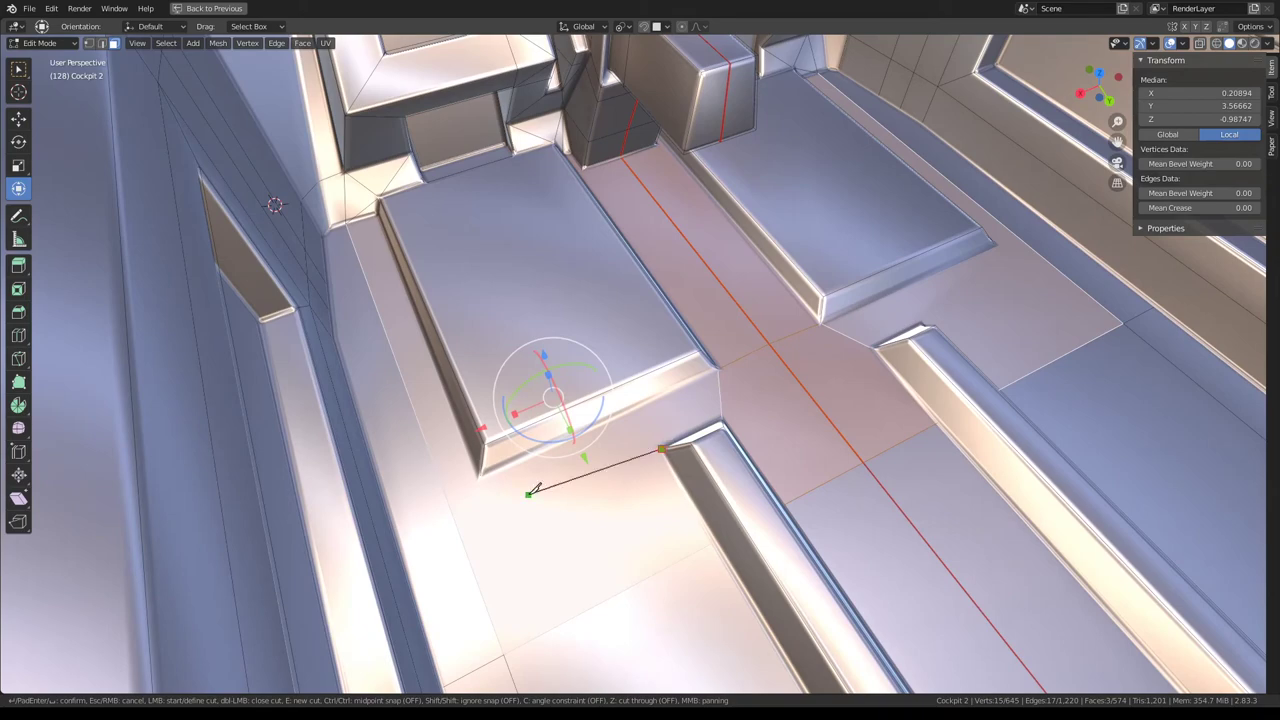
key(Return)
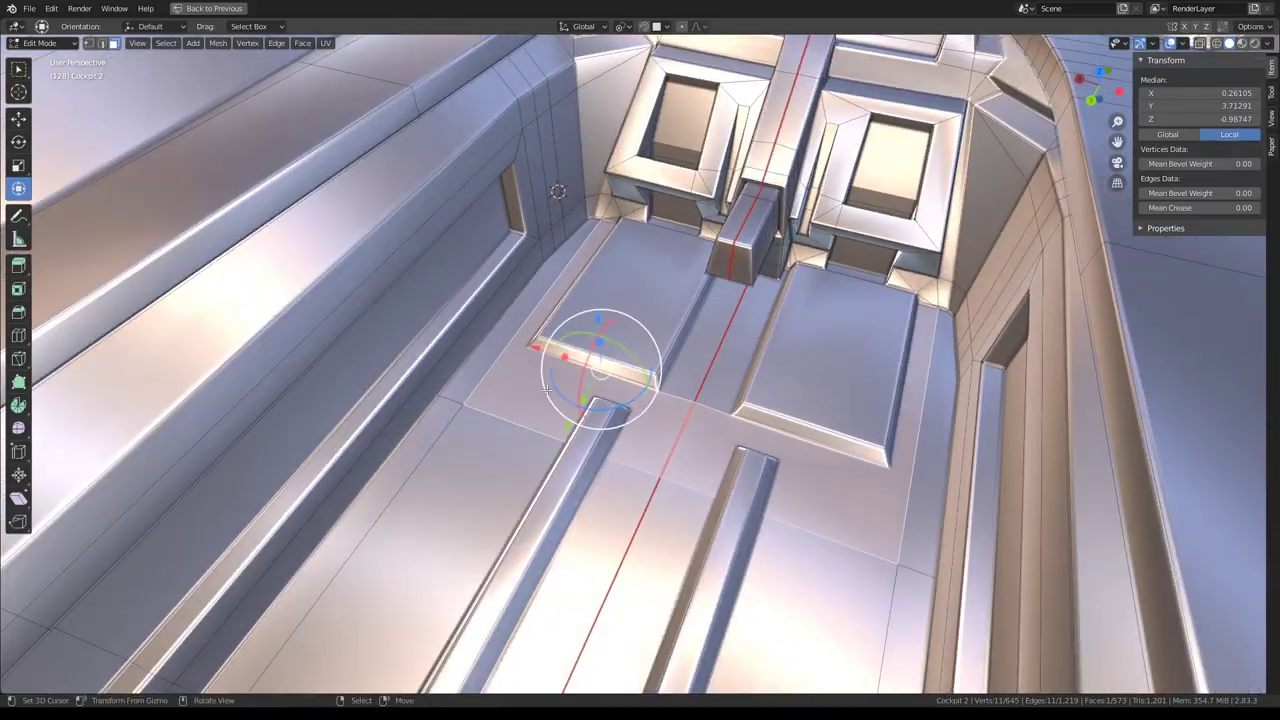
middle_drag(547, 390, 631, 456)
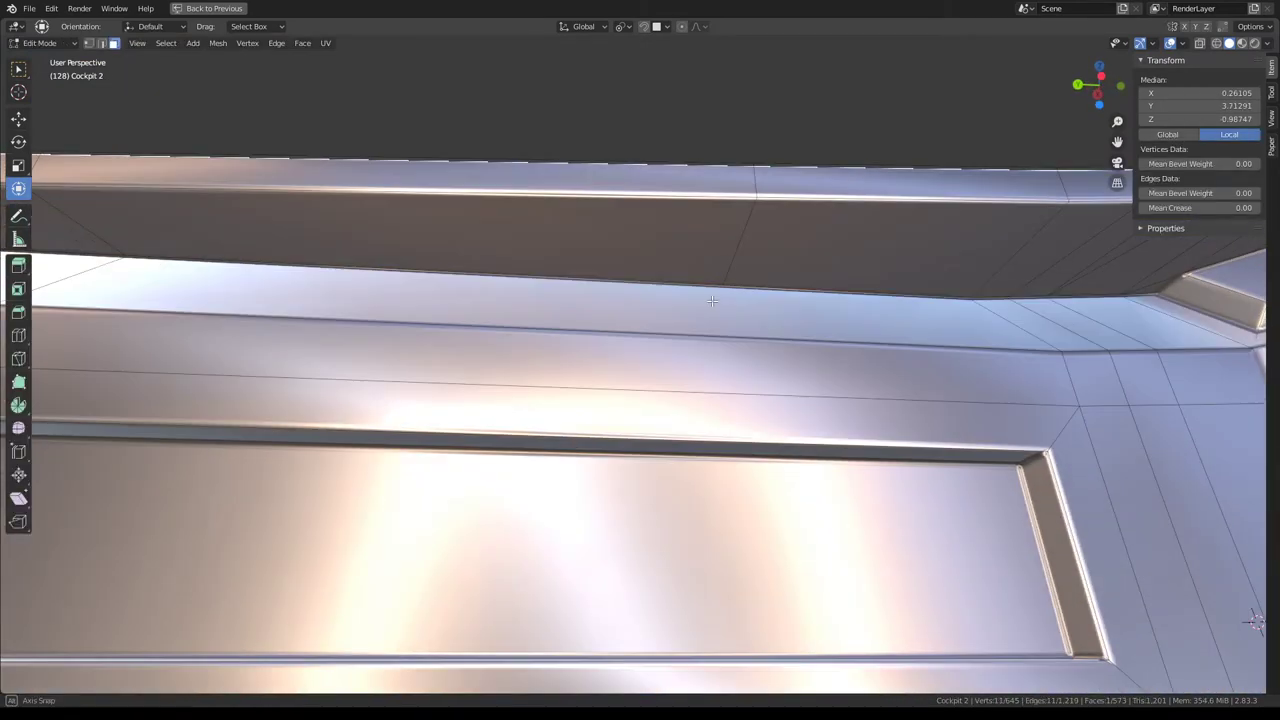
Set a 0.25 edge crease on the upper wall band face.
click(720, 274)
key(shift+e)
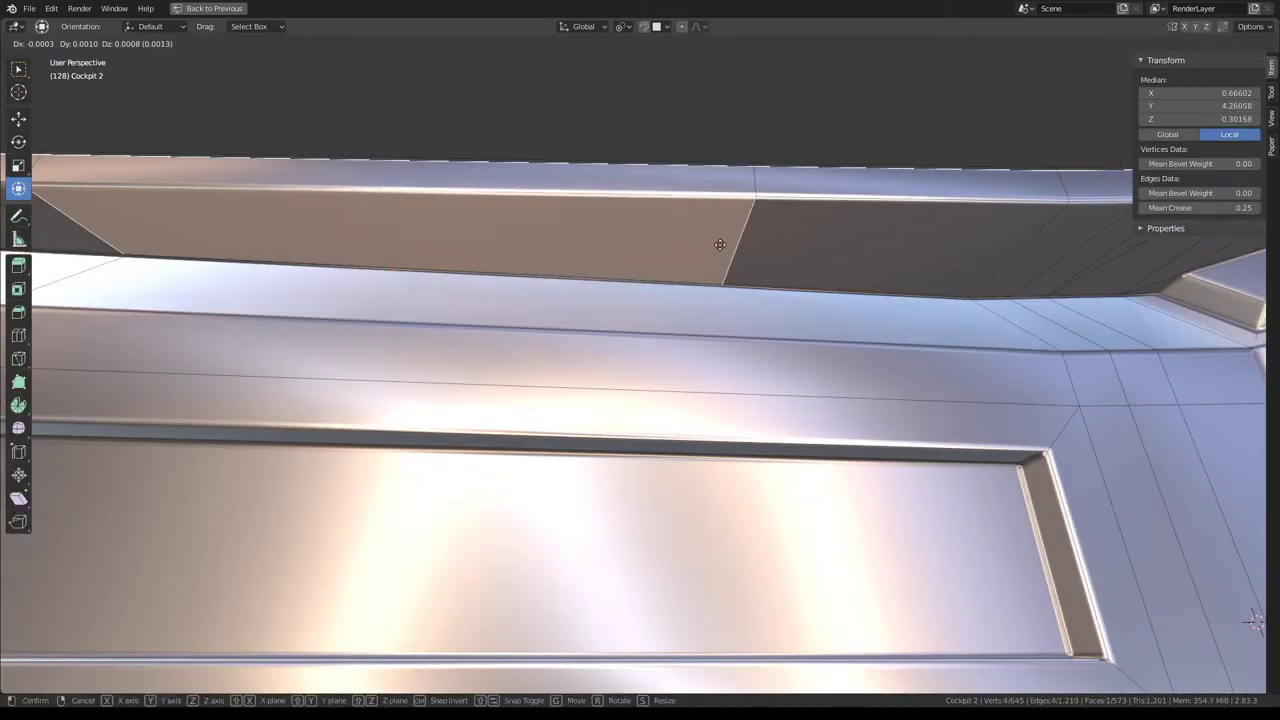
text(.25)
key(Return)
click(817, 247)
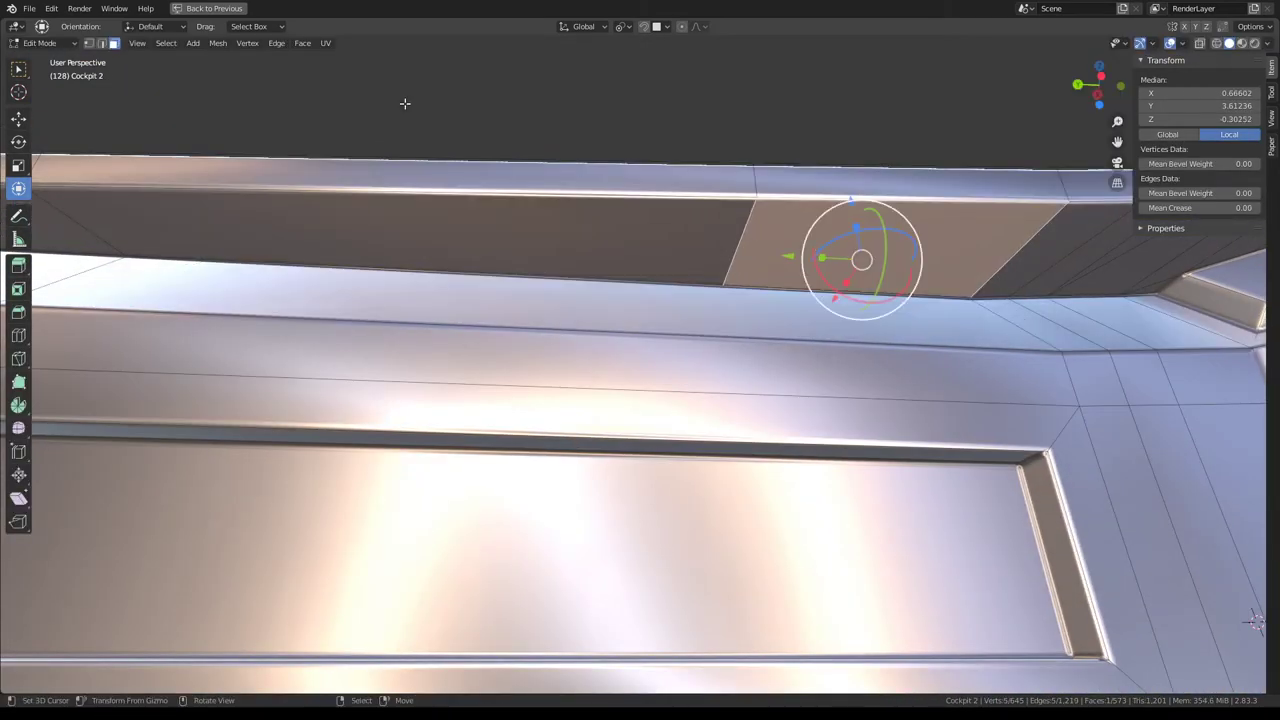
Switch to vertex select, select all, and collapse the Bevel.001 modifier settings.
click(91, 46)
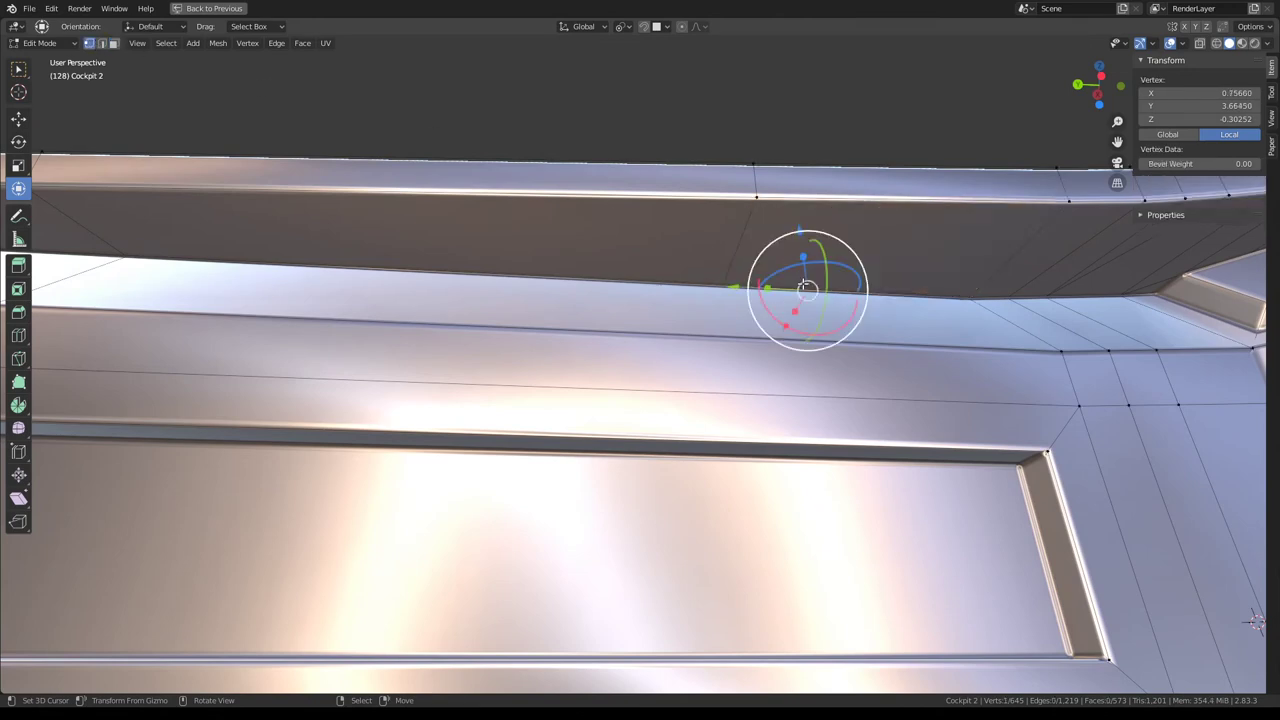
key(a)
key(ctrl+alt+space)
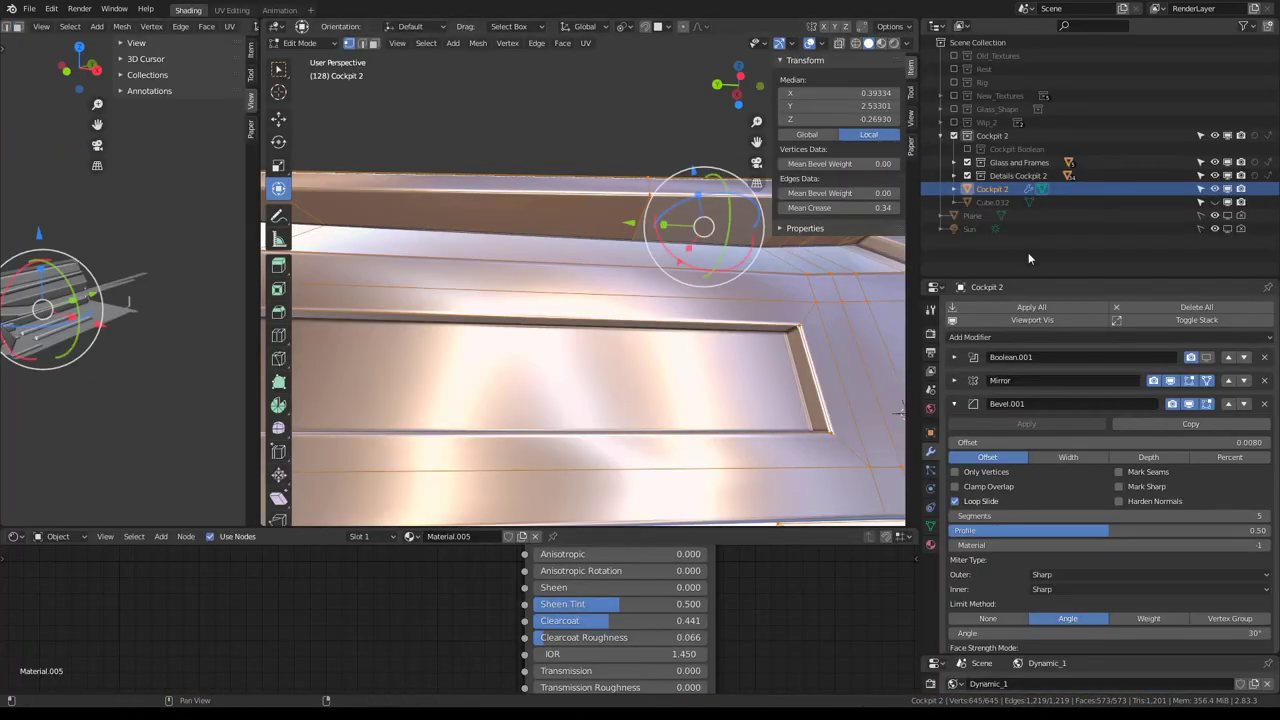
click(953, 404)
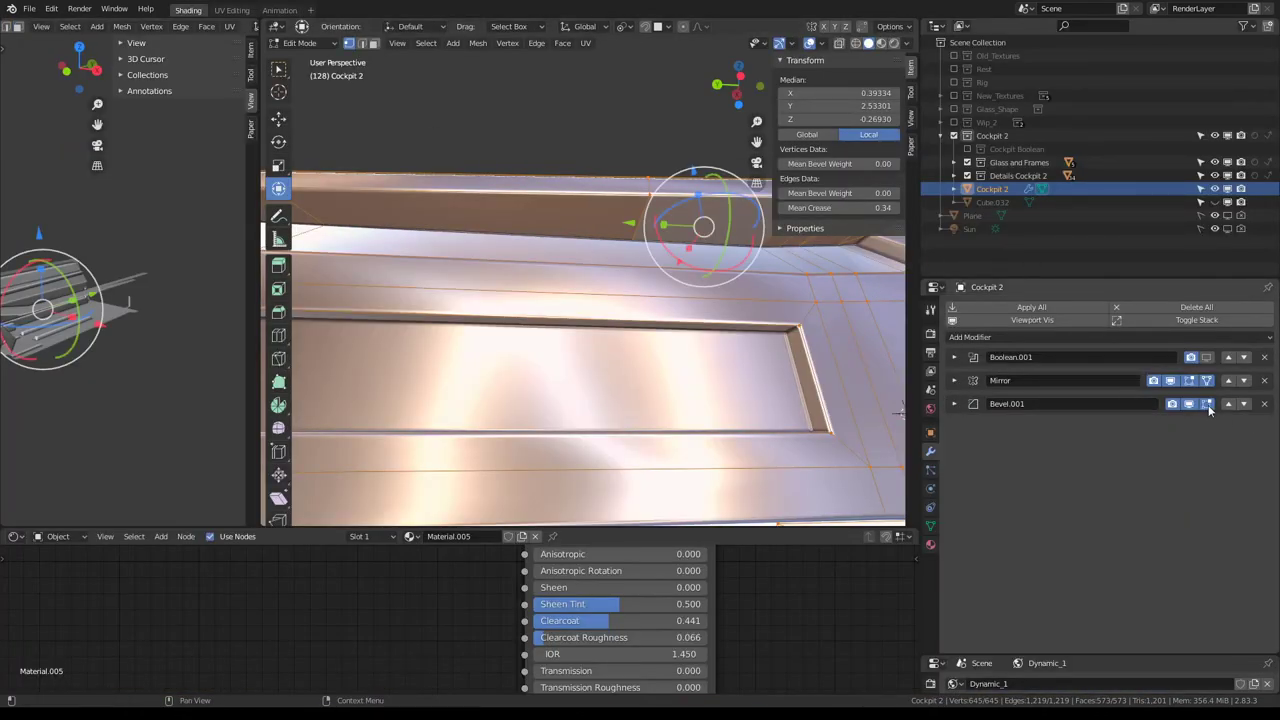
key(ctrl+alt+space)
Slide the stray band vertex along its edge.
click(808, 291)
key(g)
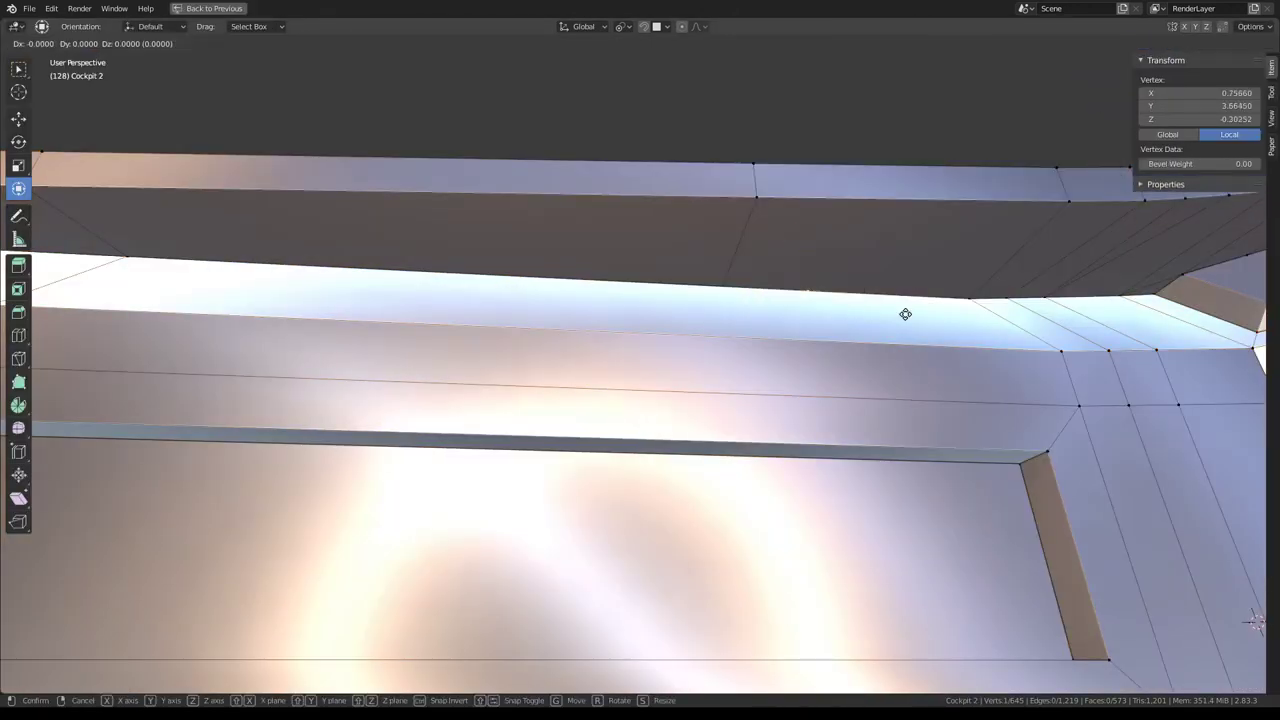
key(g)
click(669, 300)
Add Merge by Distance to Quick Favorites and merge duplicate vertices across the whole mesh.
key(alt+a)
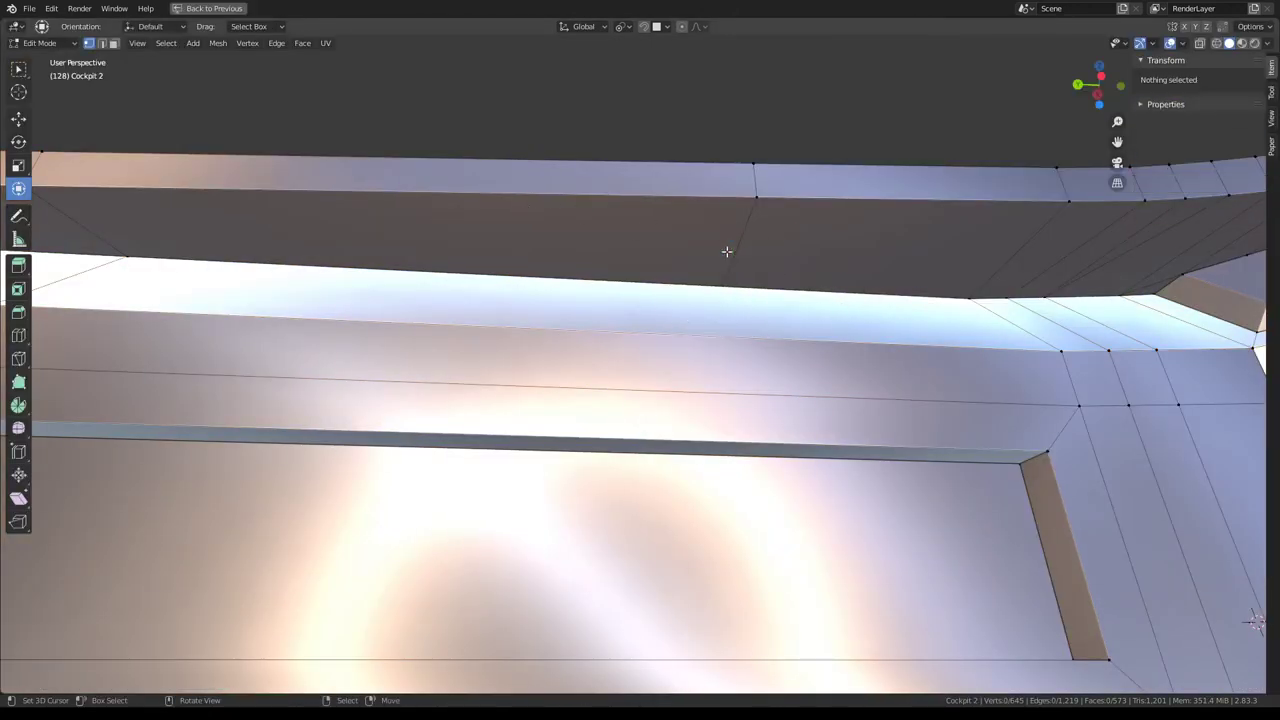
key(a)
key(q)
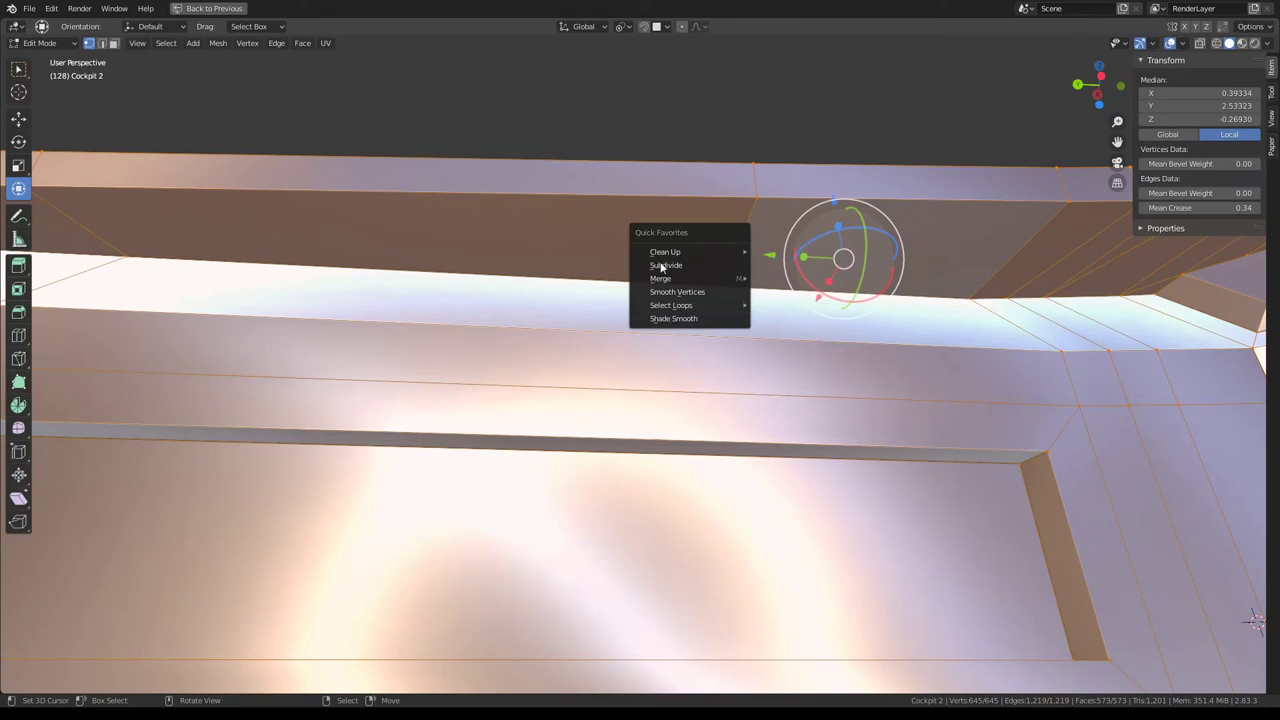
mouse_move(662, 278)
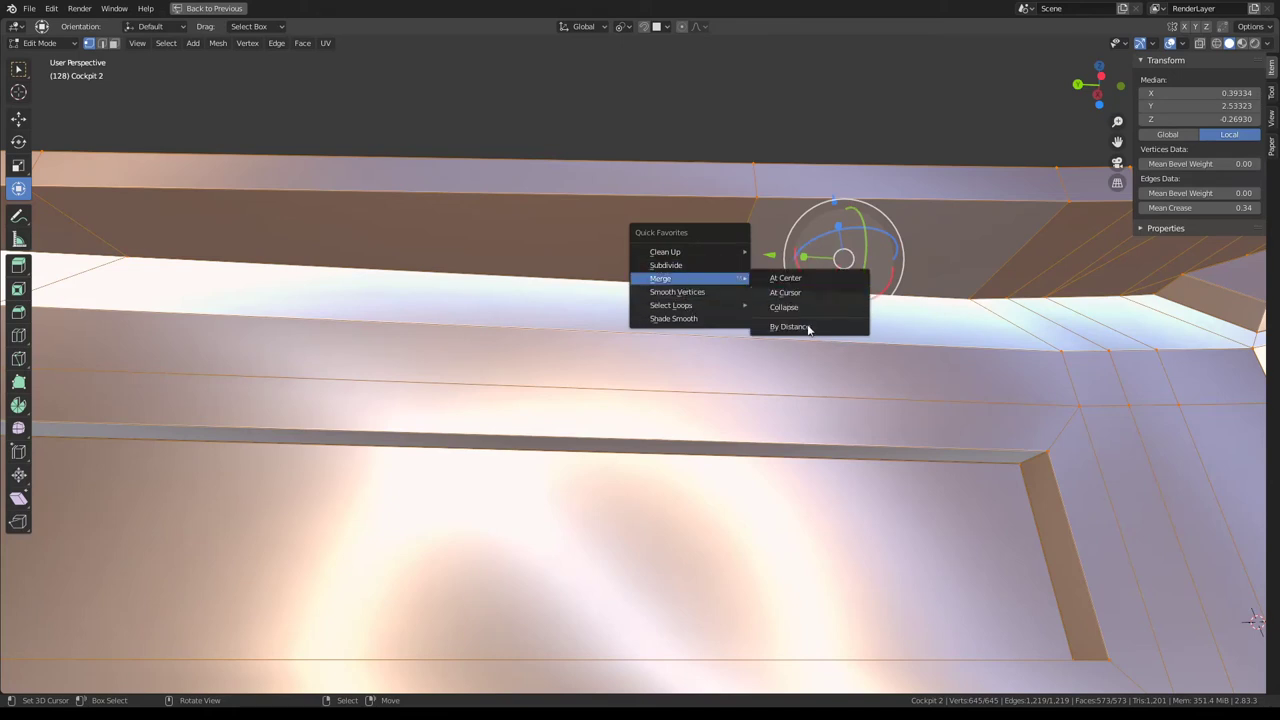
right_click(787, 328)
click(787, 329)
key(q)
click(674, 345)
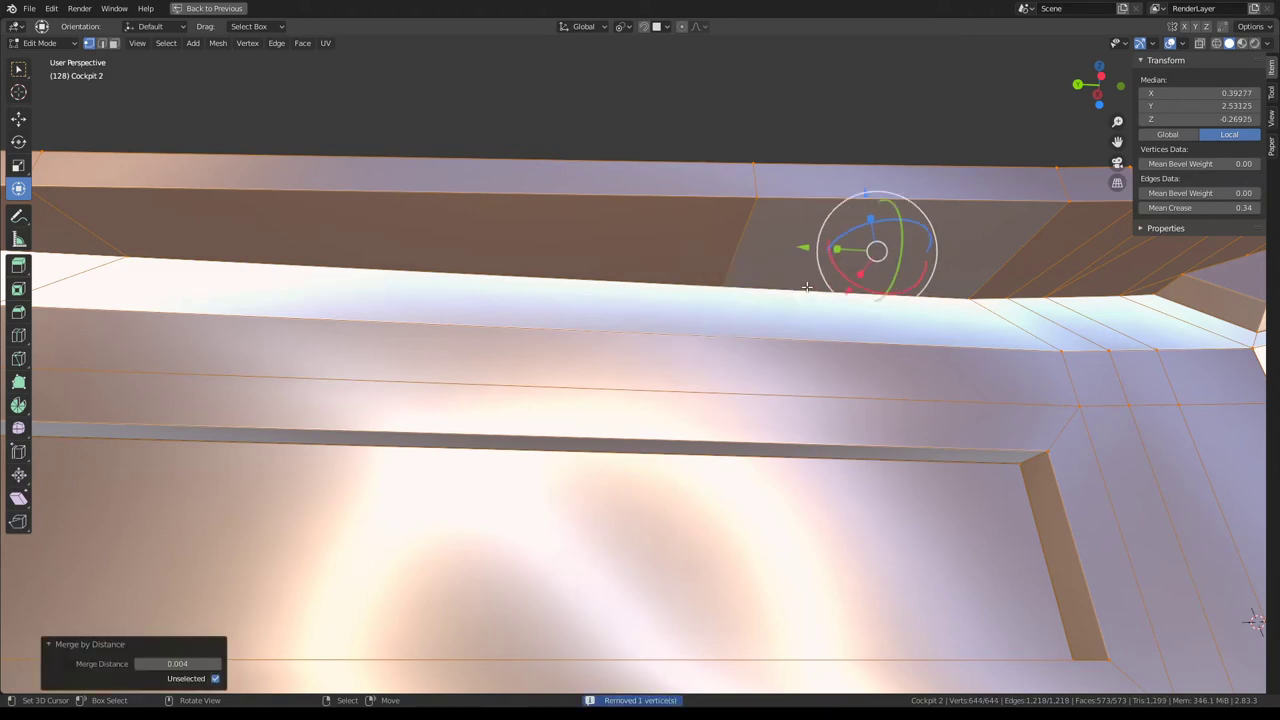
Review the merged rim area outside Edit Mode, then return to editing.
mouse_move(674, 345)
middle_down()
mouse_move(840, 387)
mouse_move(808, 366)
mouse_move(777, 437)
mouse_move(763, 300)
mouse_move(572, 196)
mouse_move(594, 267)
mouse_move(682, 370)
mouse_move(766, 414)
middle_up()
key(Tab)
scroll(731, 316, up, 3)
key(Tab)
Slide the edge at the rail end along the floor panel.
alt+click(747, 425)
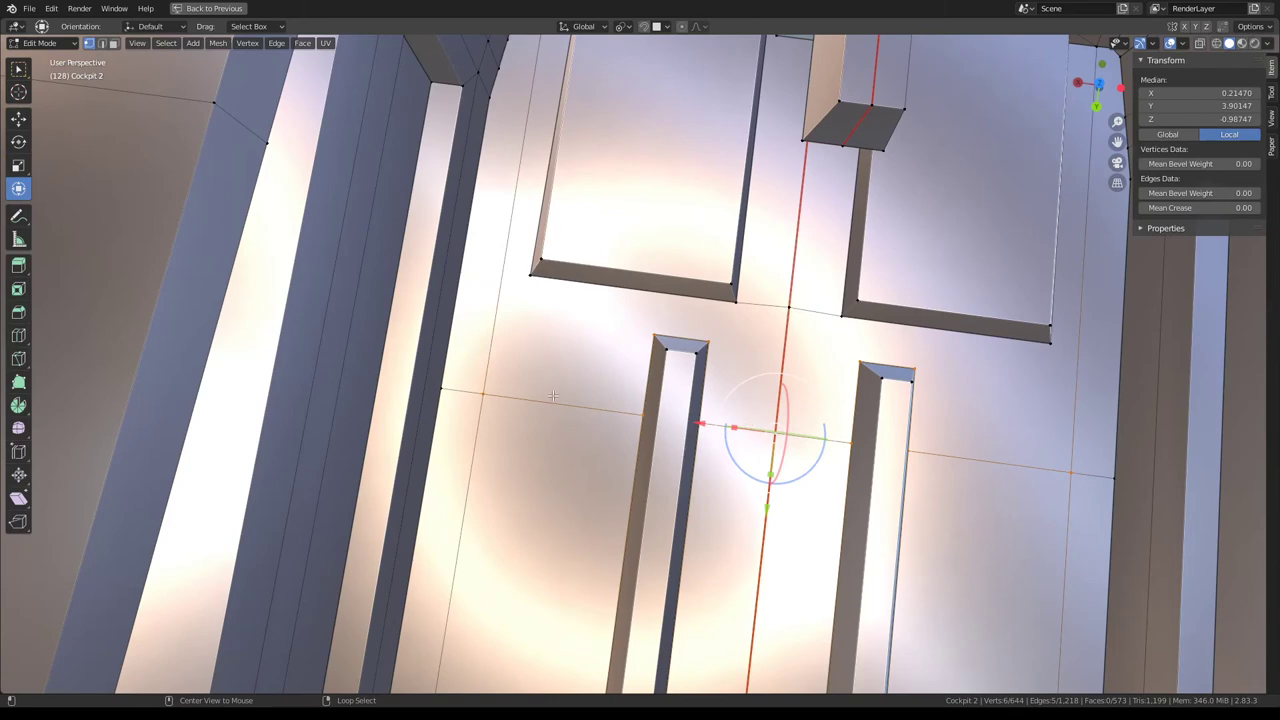
alt+click(522, 401)
mouse_move(737, 432)
middle_down()
mouse_move(743, 423)
mouse_move(651, 545)
middle_up()
click(651, 545)
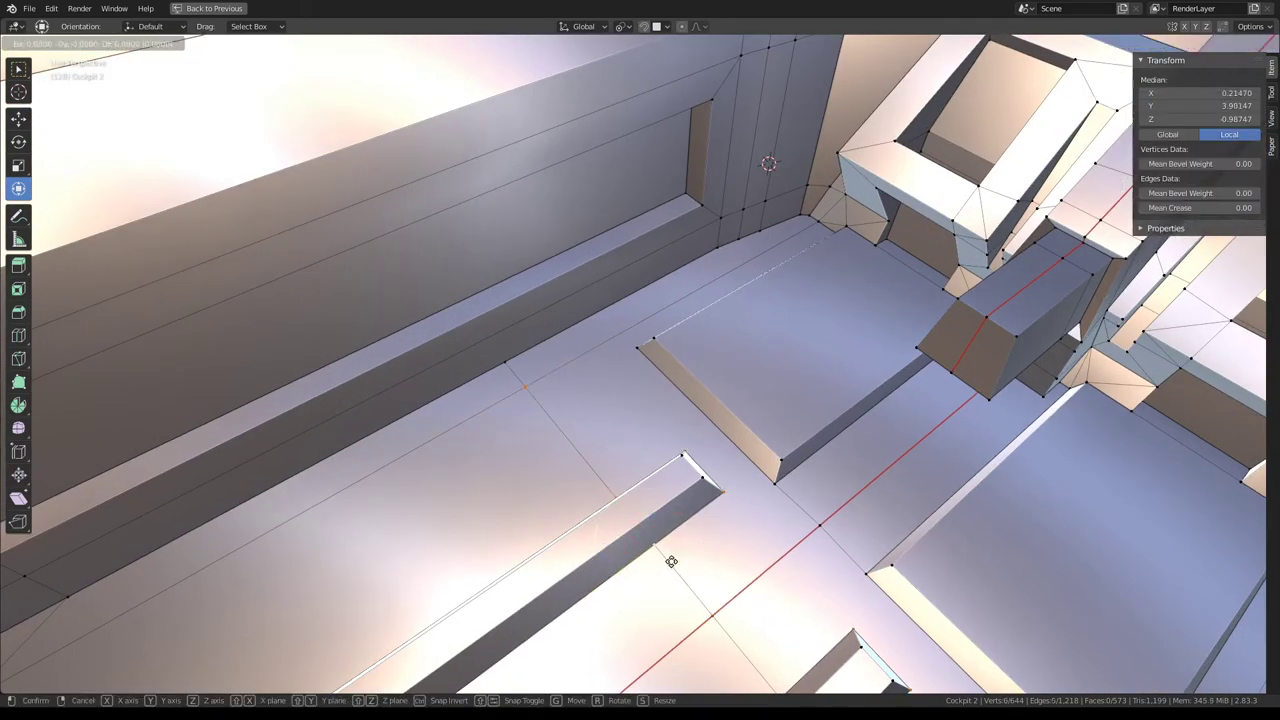
ctrl+click(714, 621)
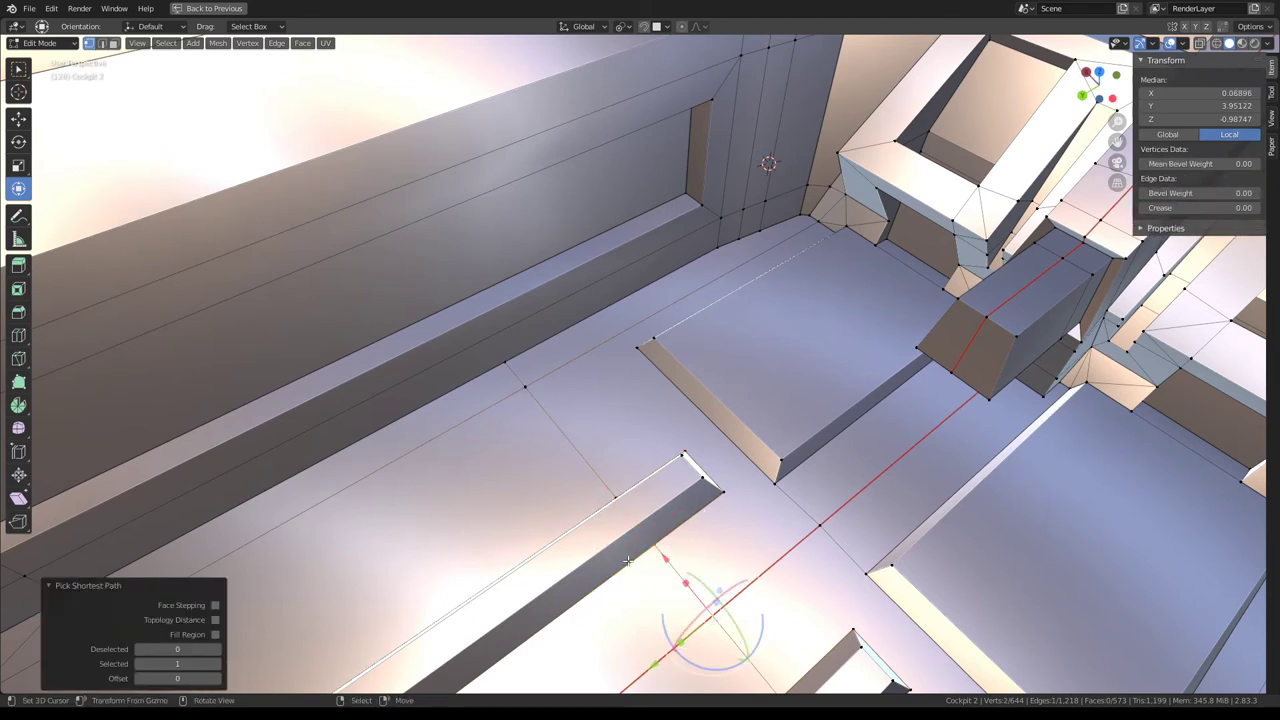
key(g)
key(g)
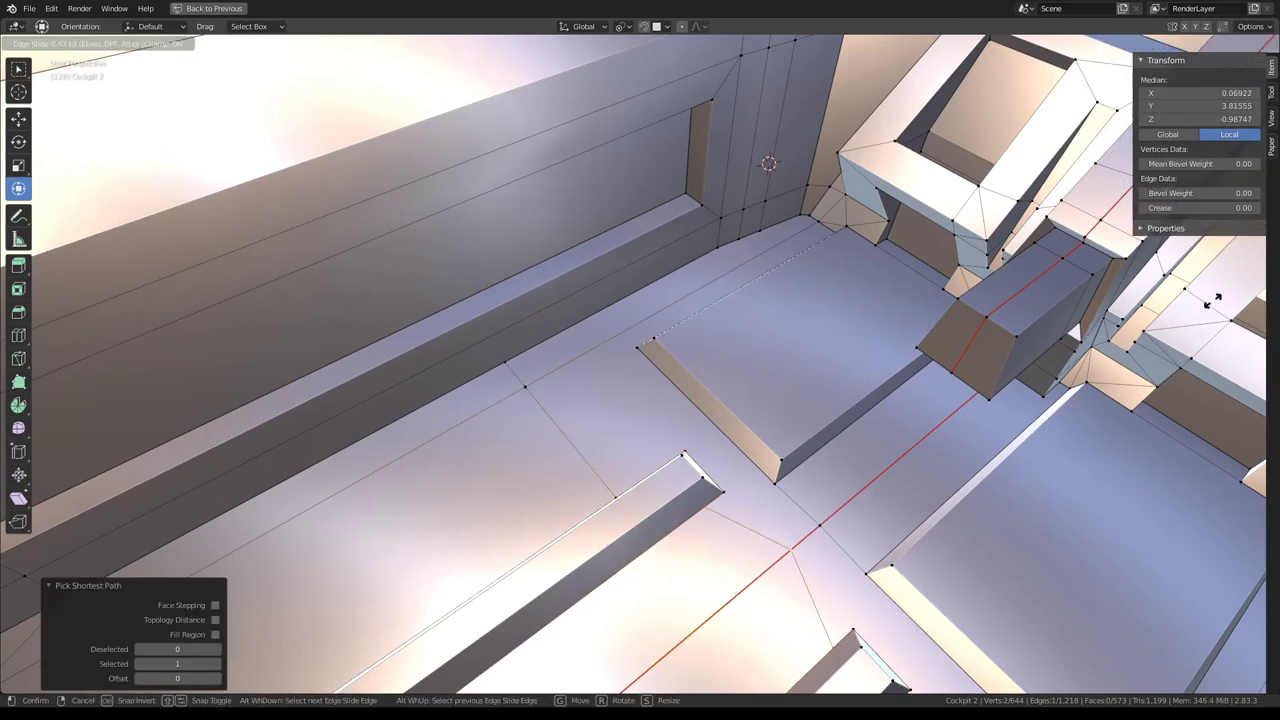
click(1133, 330)
Merge the two doubled vertices at the floor panel corner At Last.
click(683, 457)
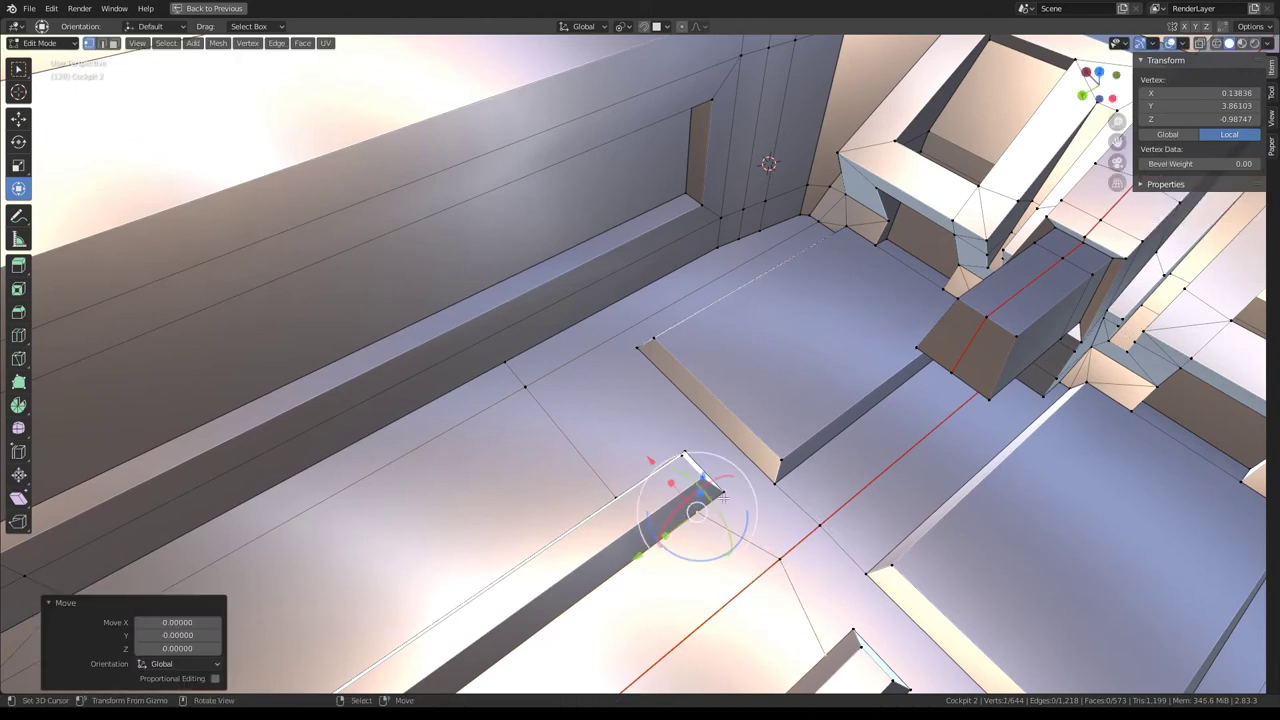
click(700, 458)
key(q)
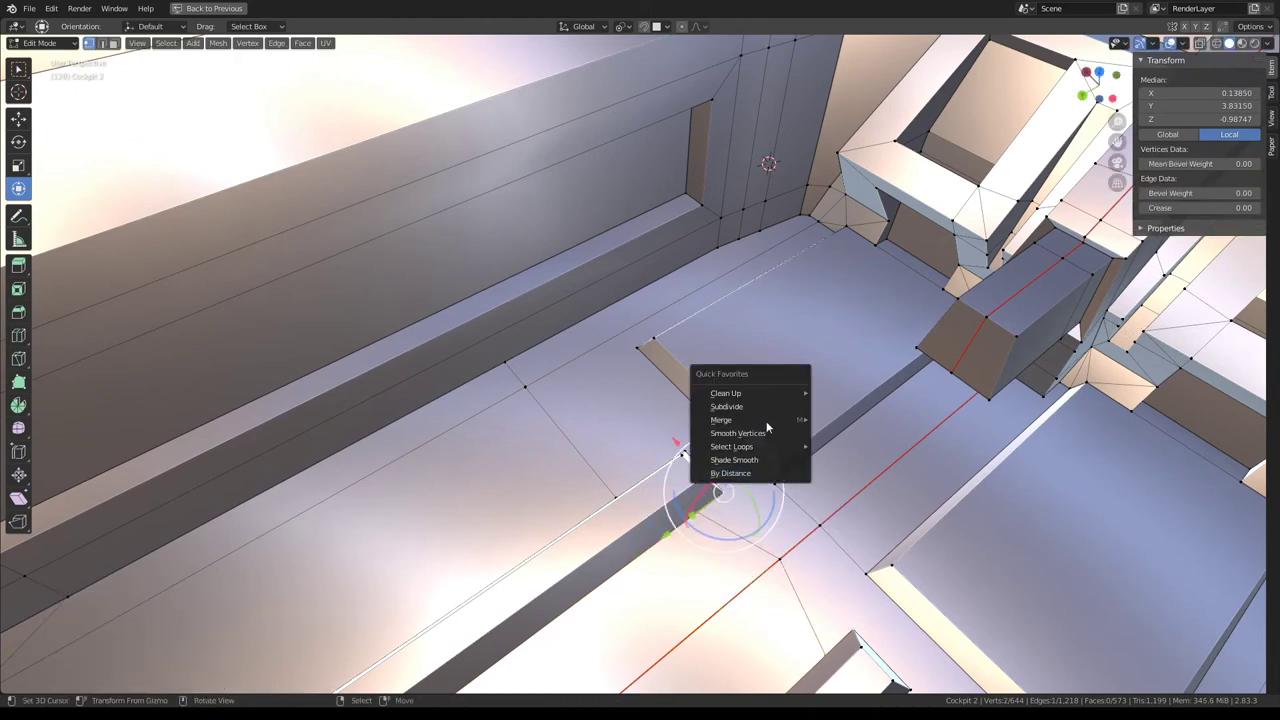
mouse_move(722, 420)
click(843, 418)
key(ctrl+z)
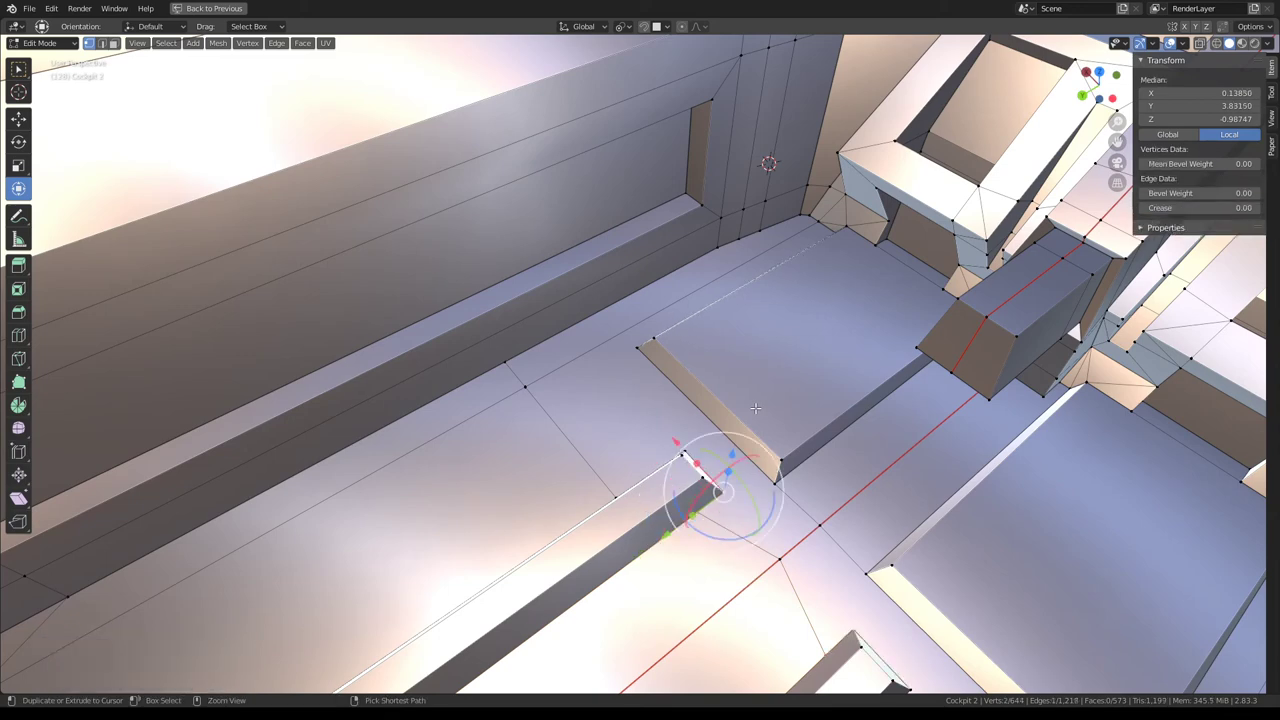
key(q)
click(810, 422)
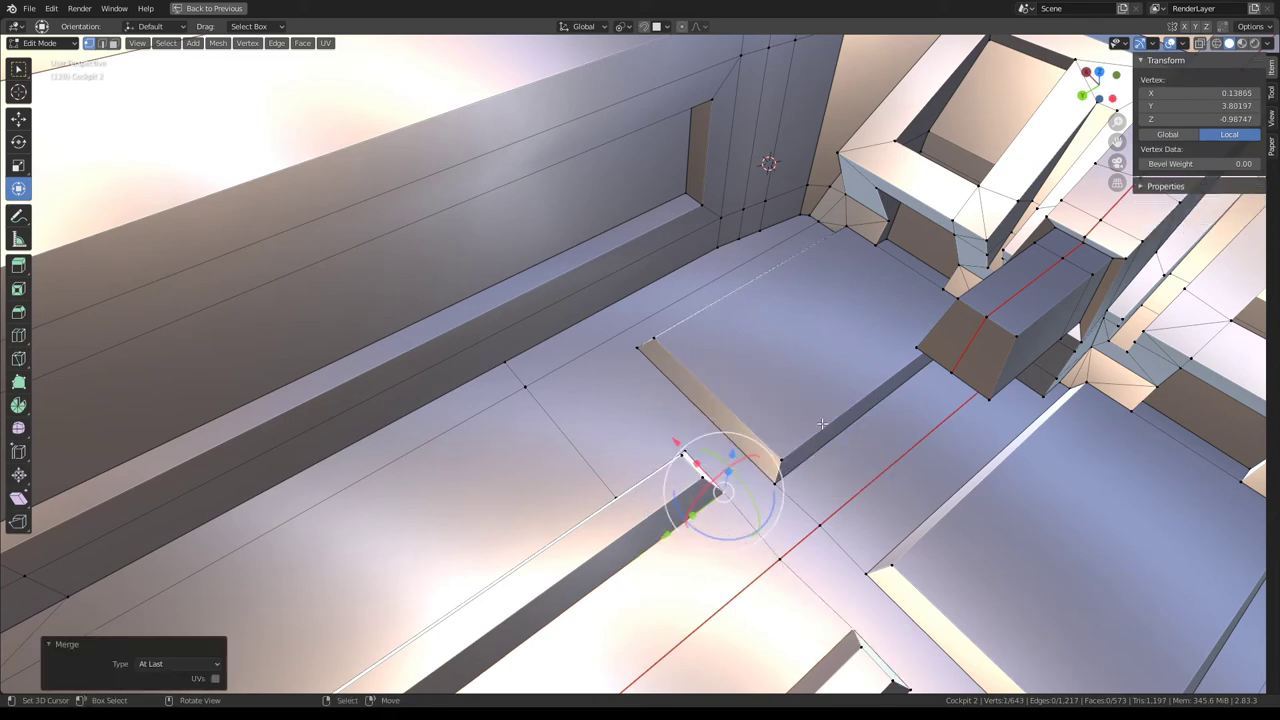
middle_drag(694, 451, 684, 386)
key(ctrl+z)
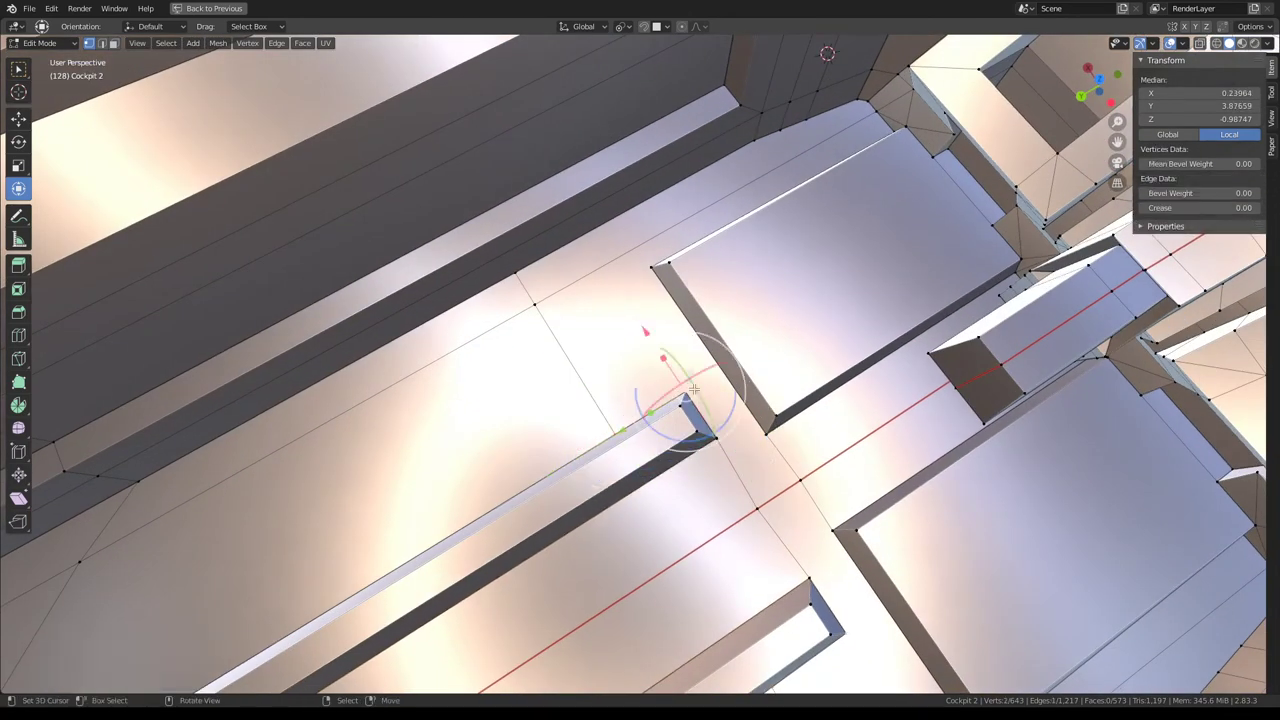
key(q)
click(789, 391)
mouse_move(789, 391)
middle_down()
mouse_move(628, 476)
mouse_move(545, 405)
middle_up()
Flatten the three-vertex edge path and a single edge to zero along Y.
ctrl+click(414, 350)
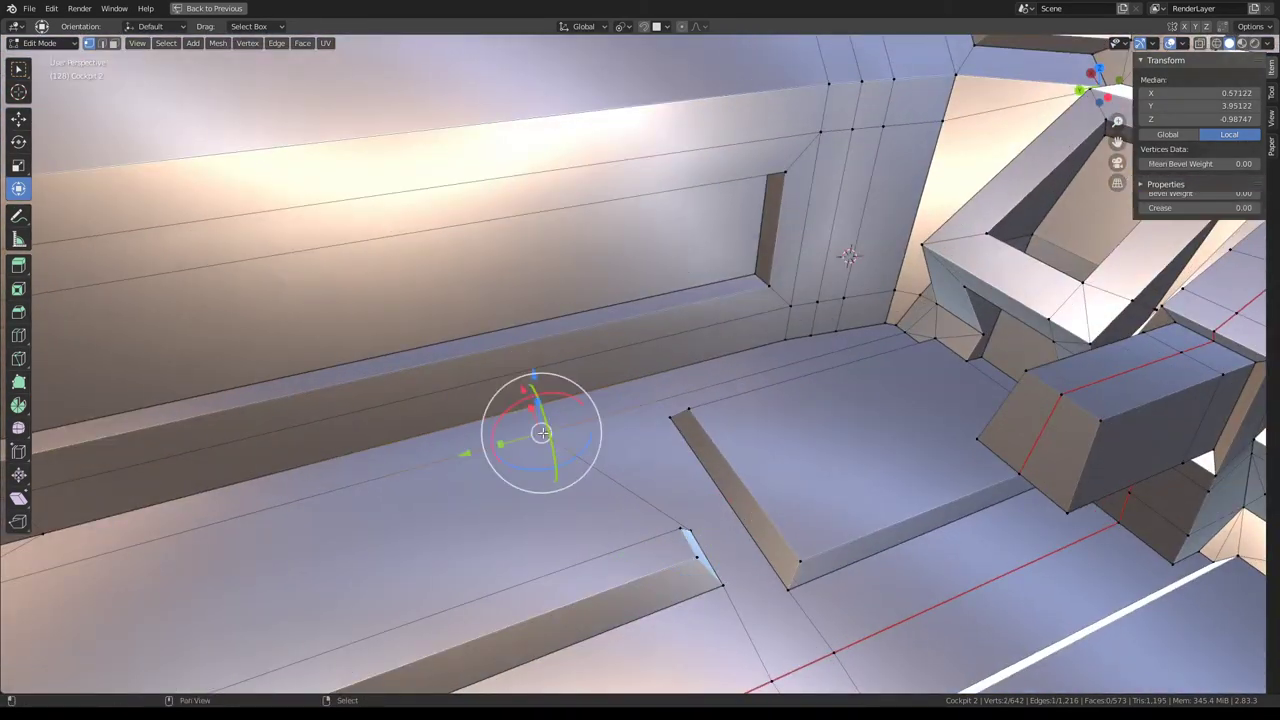
middle_drag(414, 350, 726, 446)
key(s)
key(y)
text(0)
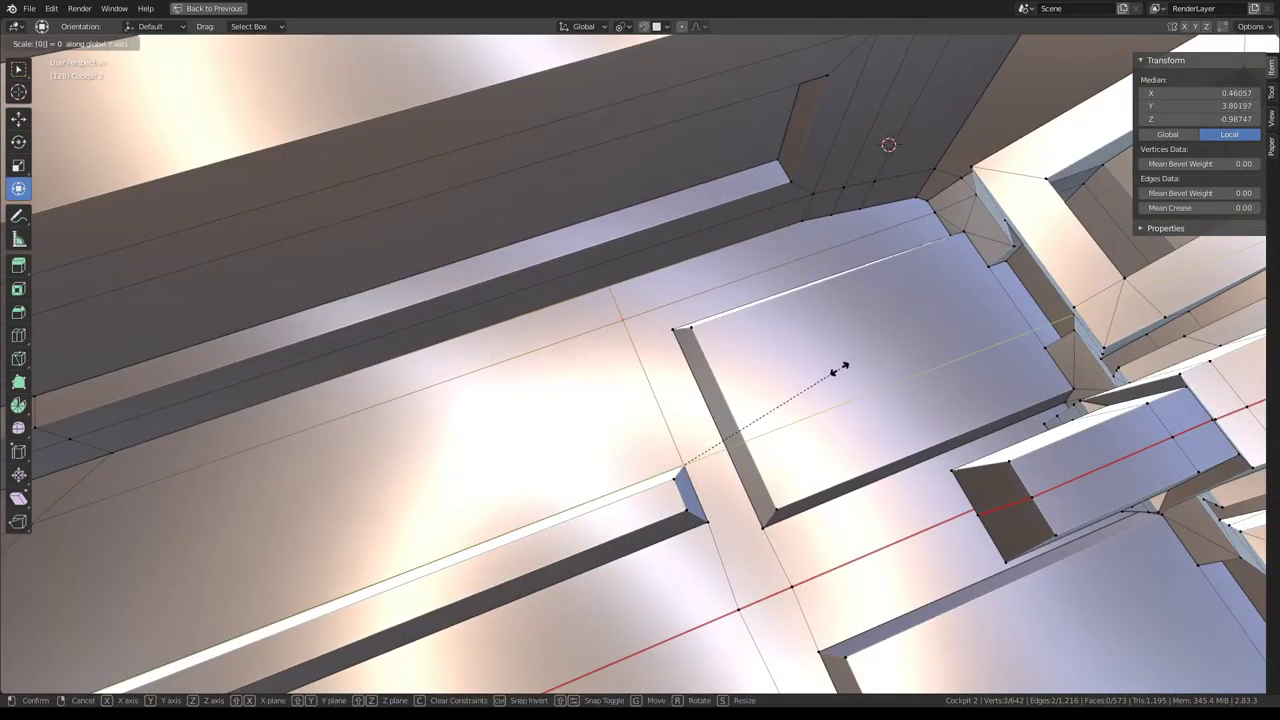
key(Return)
click(750, 600)
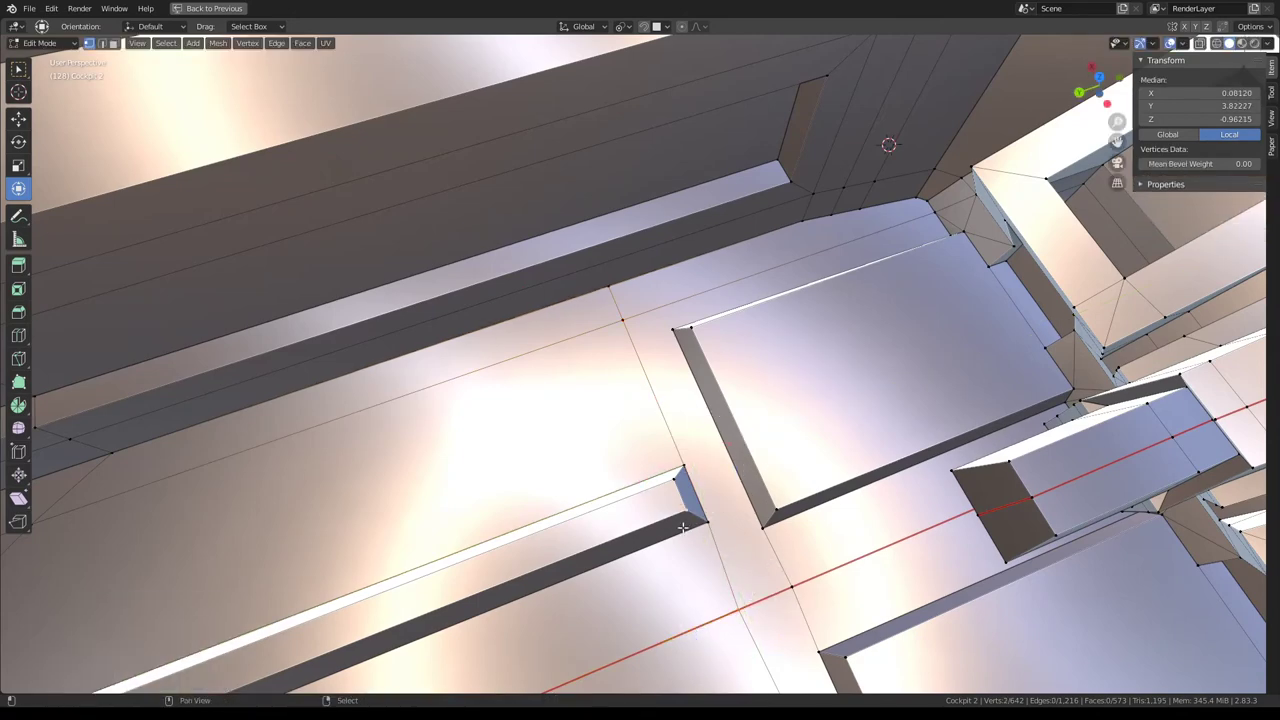
key(s)
key(y)
text(0)
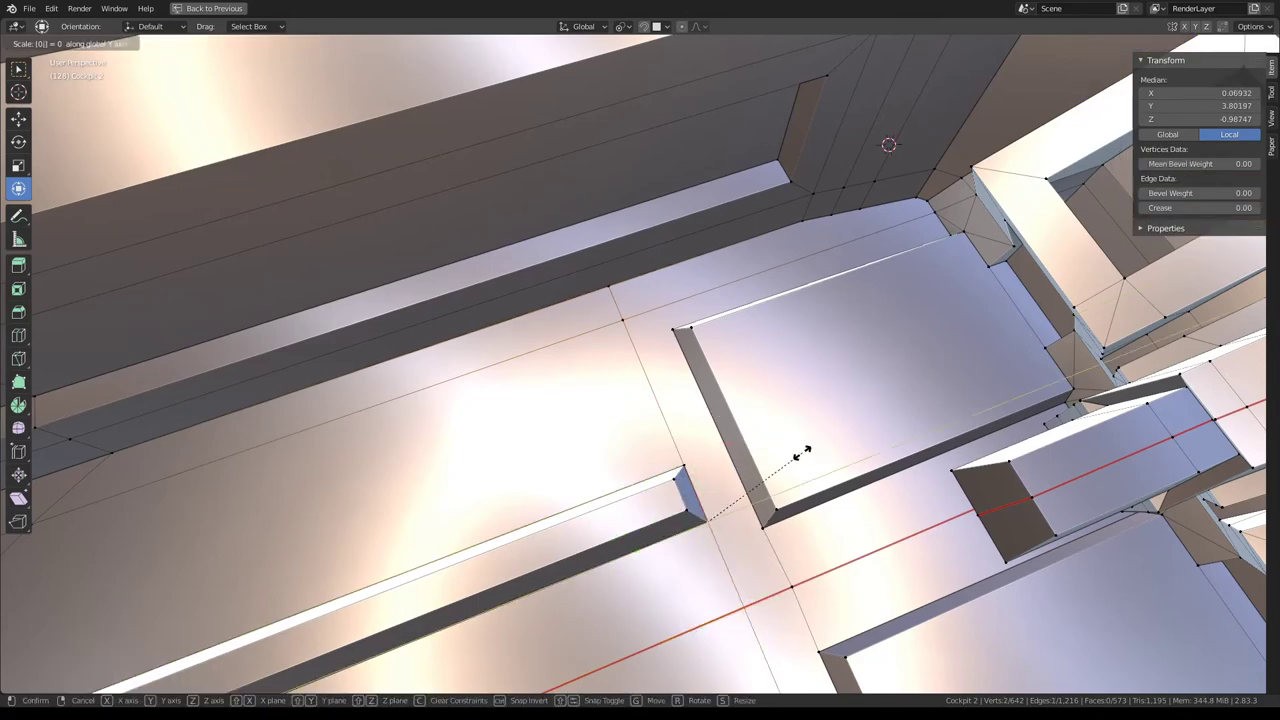
key(Return)
mouse_move(800, 455)
middle_down()
mouse_move(748, 543)
mouse_move(640, 349)
mouse_move(619, 355)
mouse_move(603, 265)
middle_up()
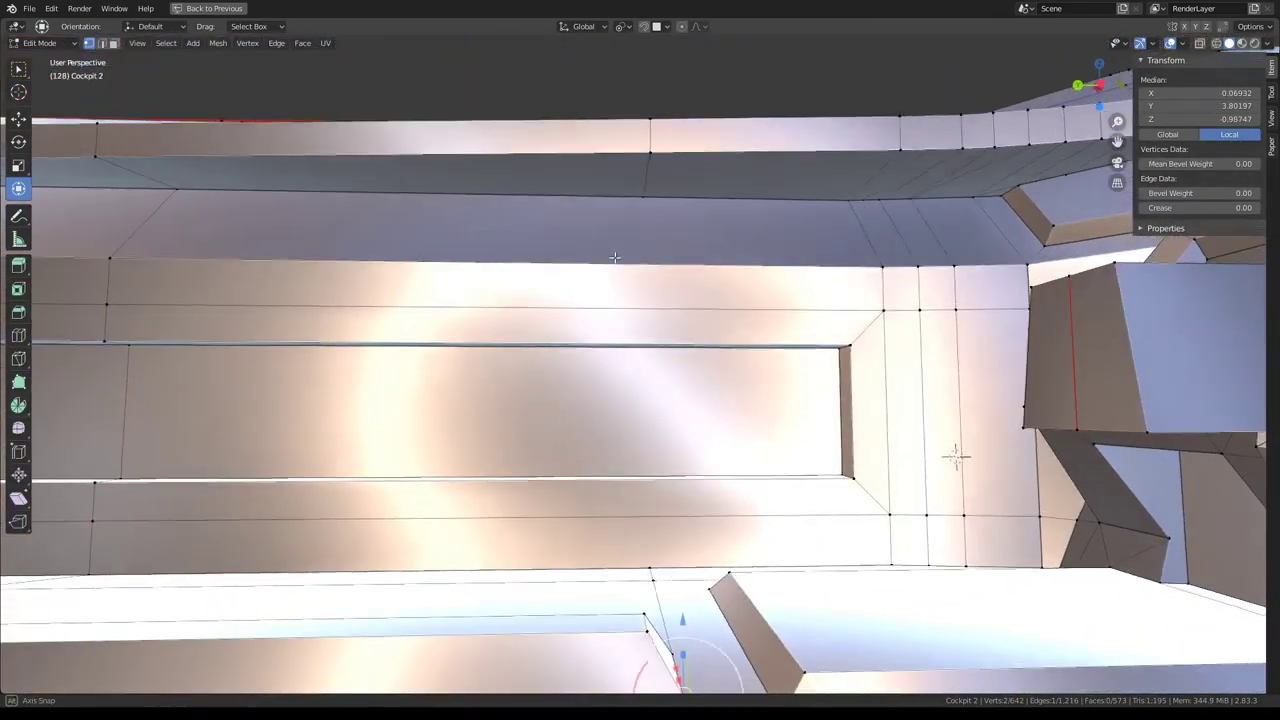
Knife-cut a vertical edge through the wall panel and return to Object Mode.
key(k)
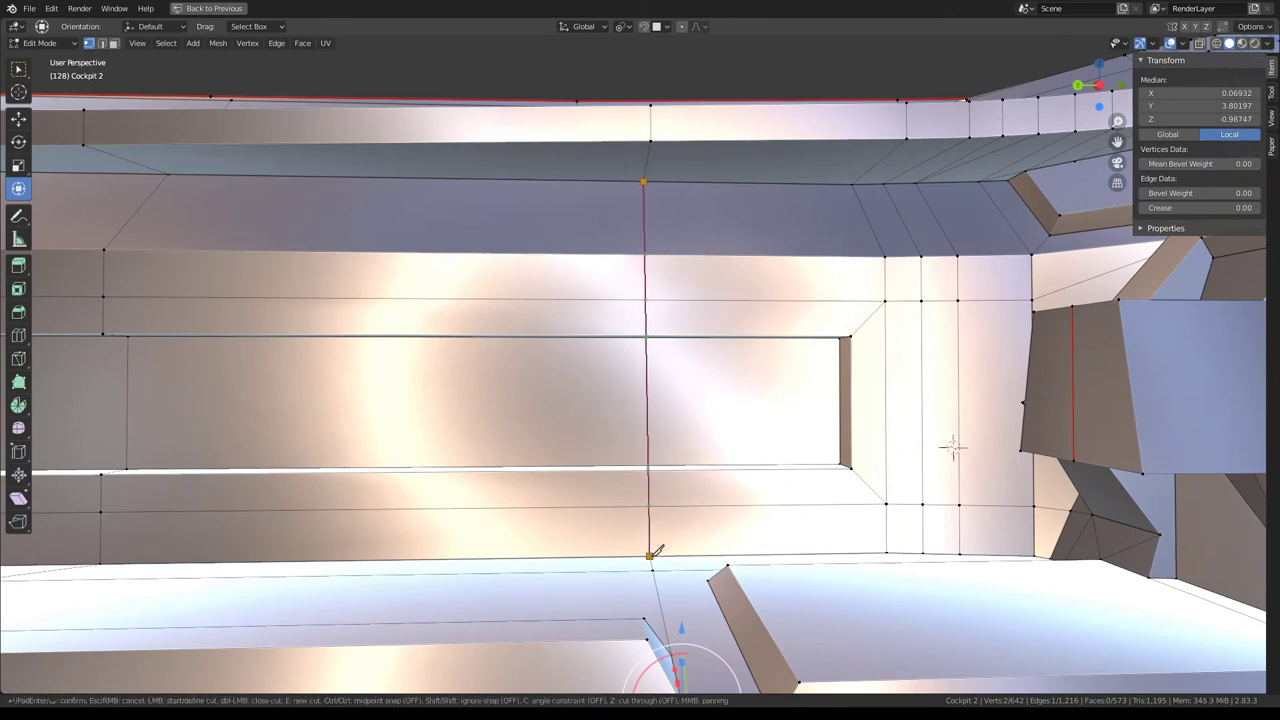
key(Return)
mouse_move(952, 447)
middle_down()
mouse_move(600, 327)
mouse_move(667, 313)
middle_up()
key(Tab)
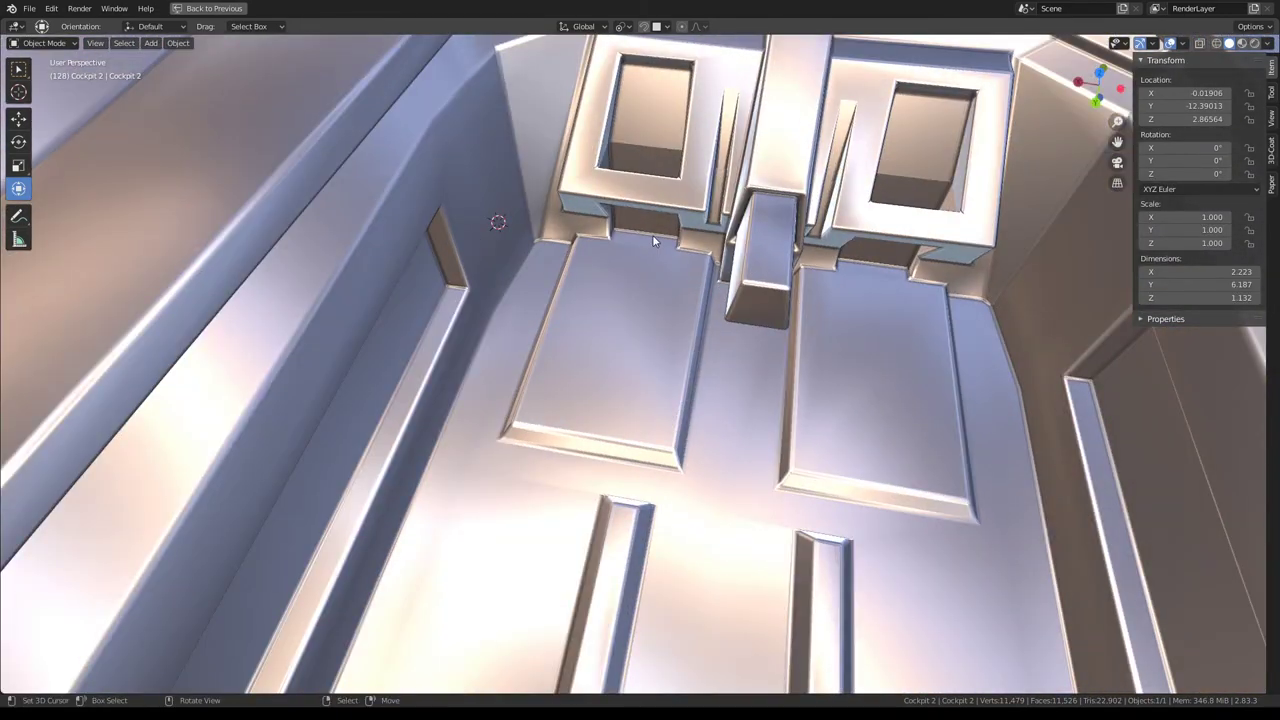
Knife-cut a short floor edge from the edge loop to the left panel corner, then check it in Object Mode.
key(Tab)
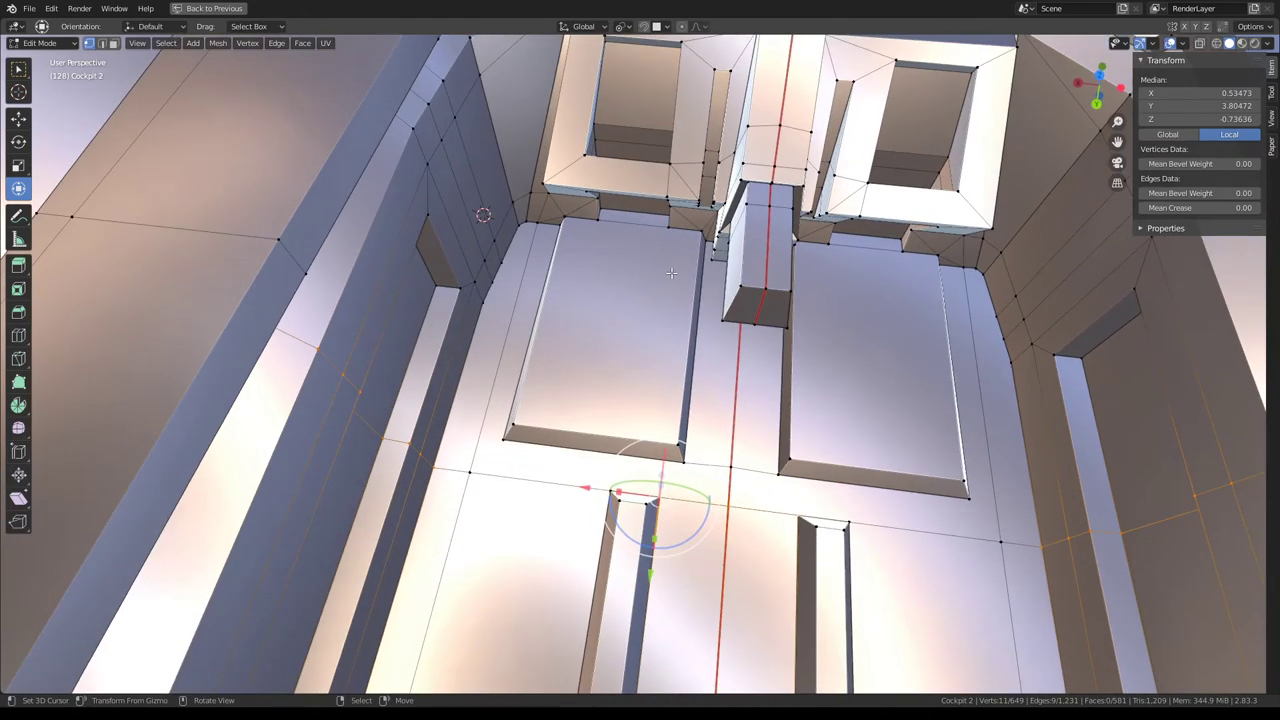
middle_drag(671, 272, 679, 273)
key(k)
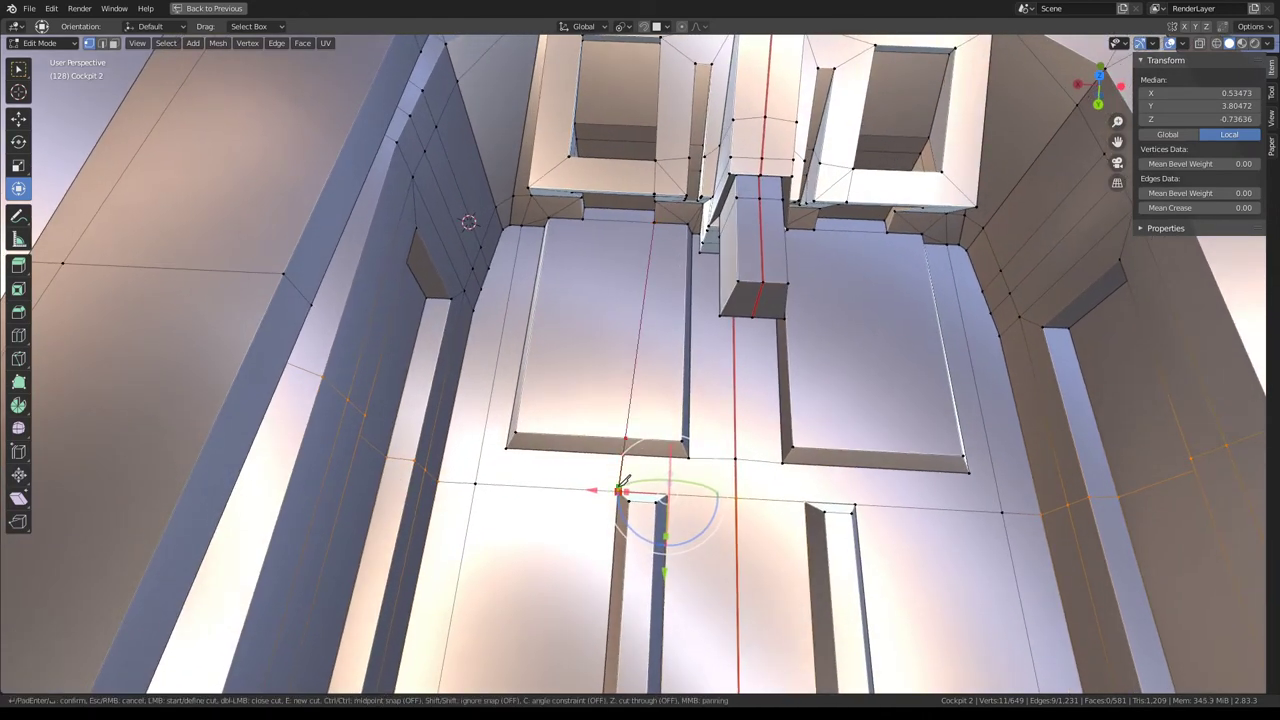
middle_drag(623, 481, 688, 560)
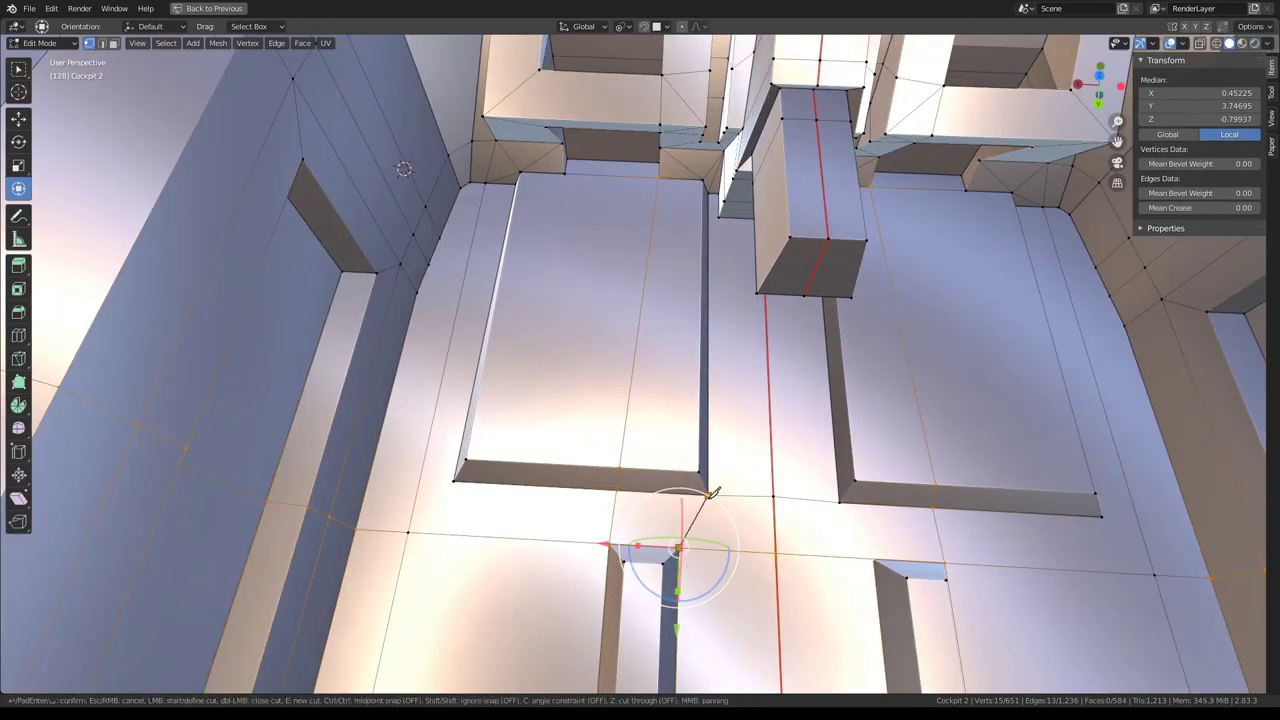
key(Return)
key(Tab)
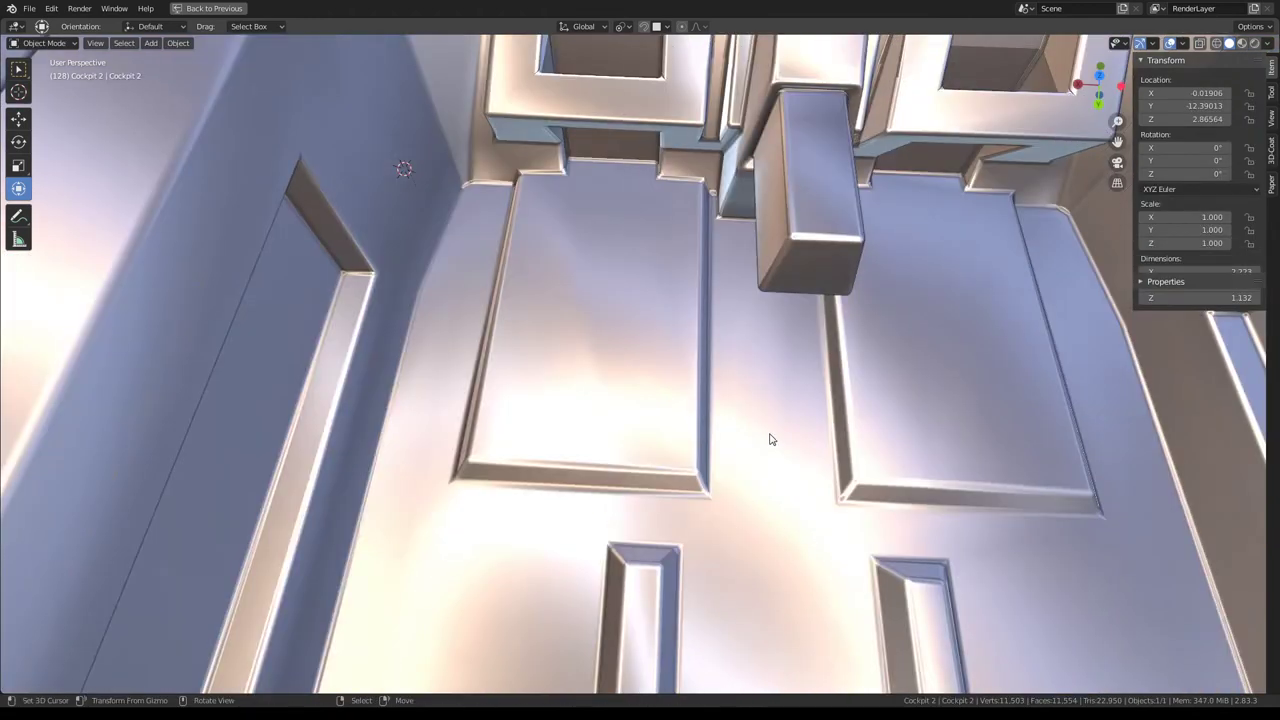
middle_drag(771, 437, 694, 366)
scroll(694, 366, down, 5)
mouse_move(651, 305)
middle_down()
mouse_move(726, 361)
mouse_move(620, 294)
middle_up()
scroll(620, 294, up, 5)
Cancel a second knife cut attempt, preview the cockpit, and resume editing near the floor.
key(Tab)
middle_drag(662, 405, 622, 417)
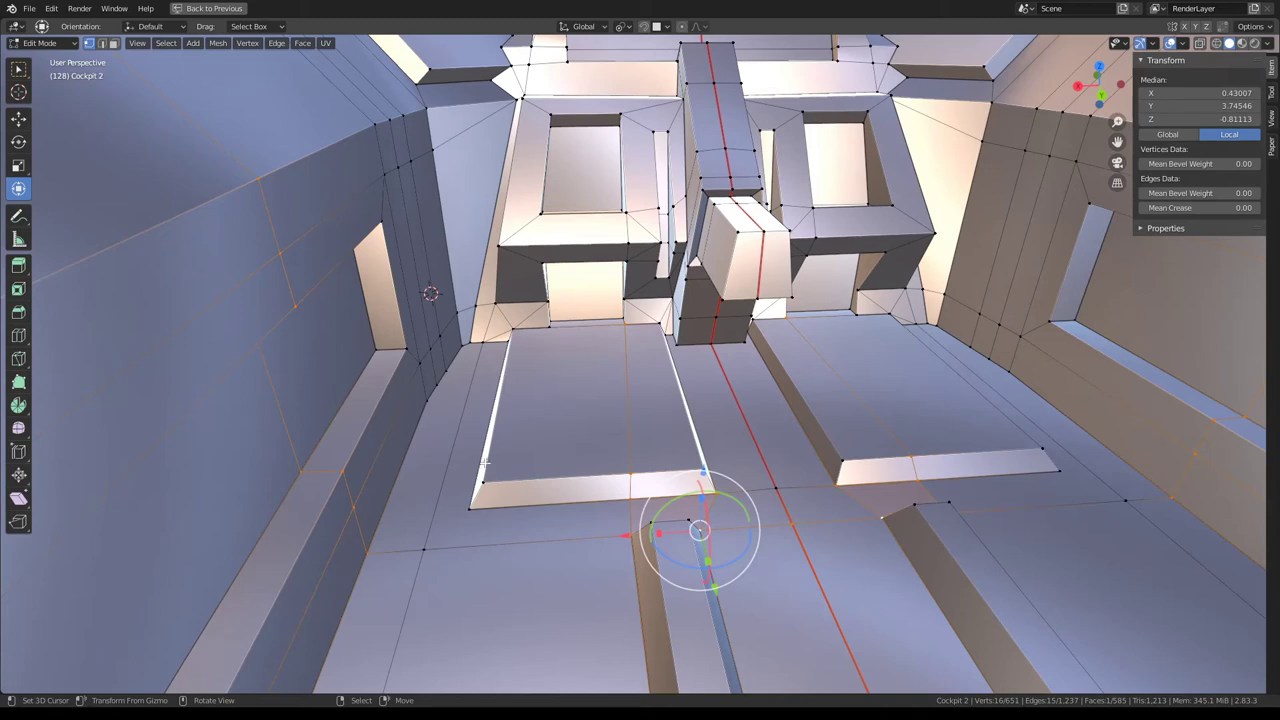
key(k)
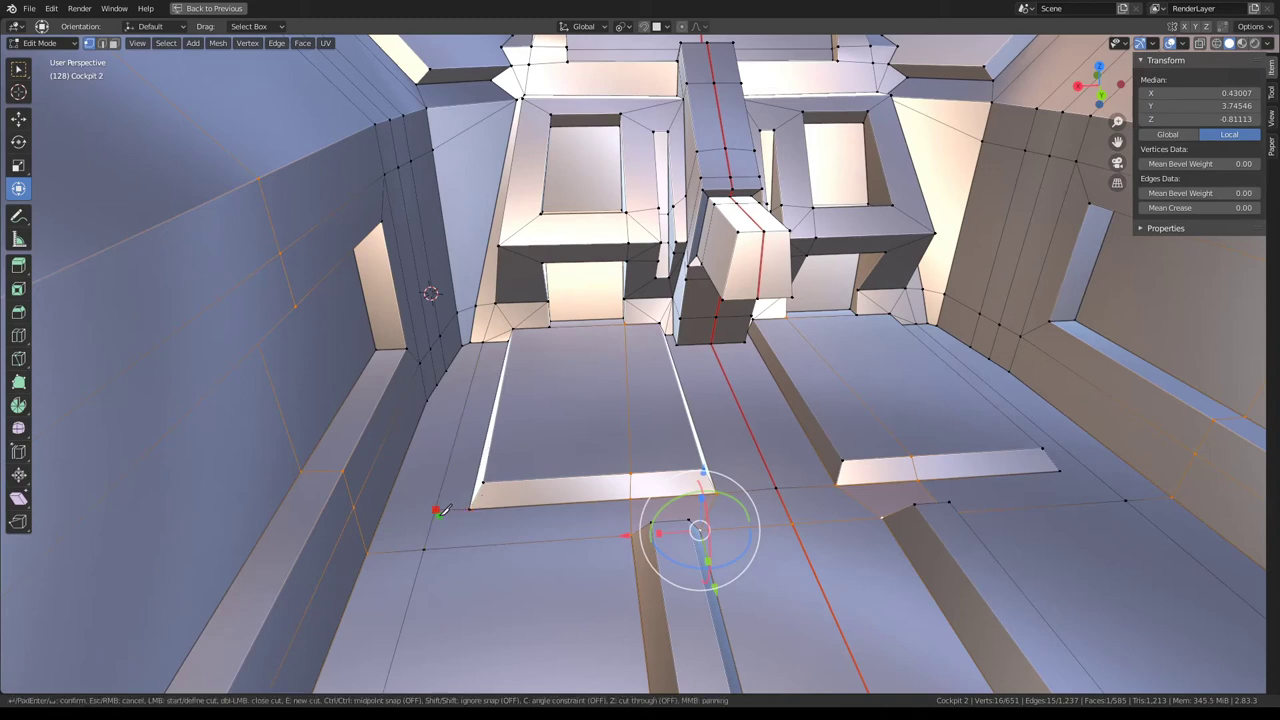
mouse_move(509, 438)
middle_down()
mouse_move(483, 436)
mouse_move(568, 282)
middle_up()
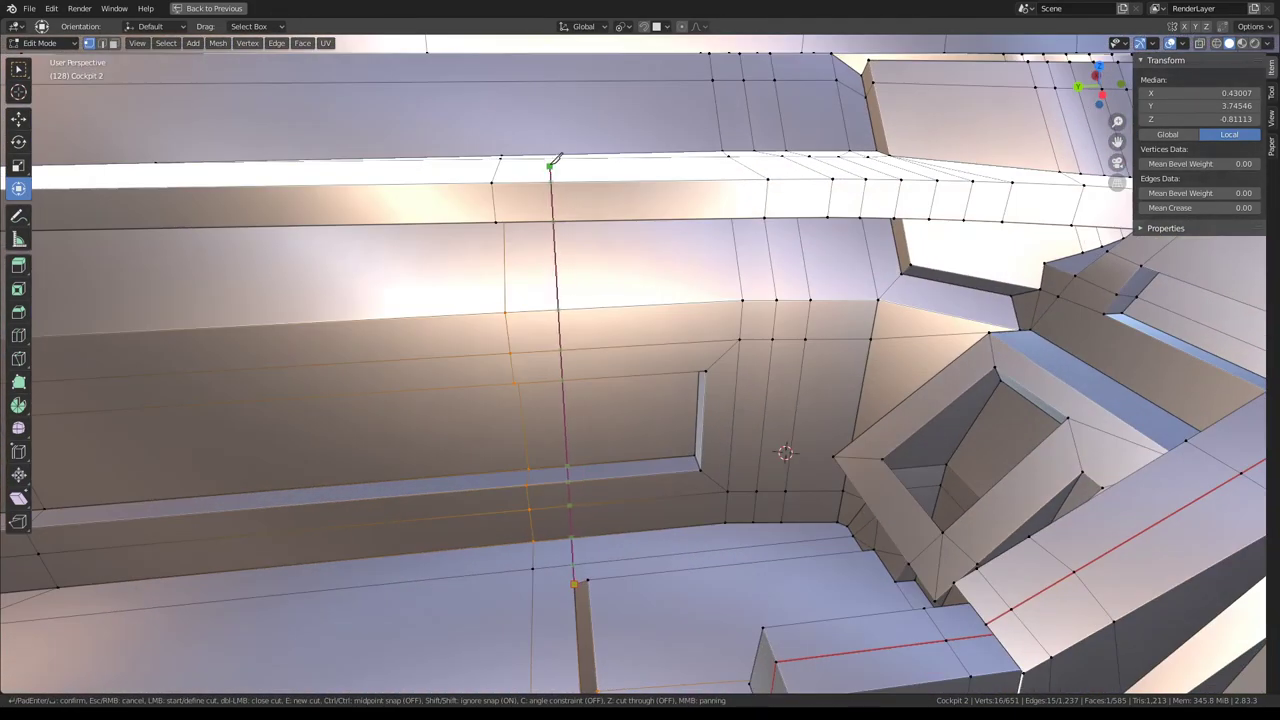
key(Escape)
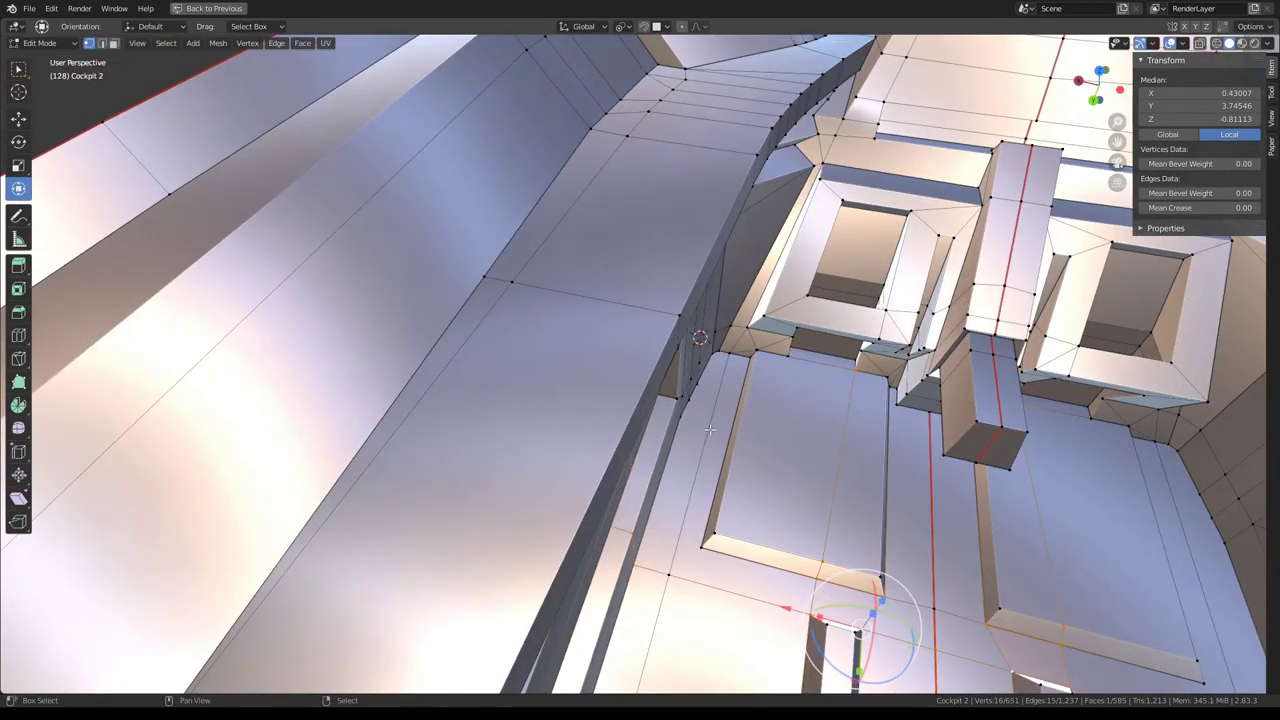
mouse_move(563, 312)
middle_down()
mouse_move(665, 343)
mouse_move(680, 400)
mouse_move(646, 323)
middle_up()
key(Tab)
scroll(655, 278, up, 2)
key(Tab)
mouse_move(655, 278)
middle_down()
mouse_move(583, 314)
mouse_move(650, 340)
middle_up()
scroll(689, 369, up, 2)
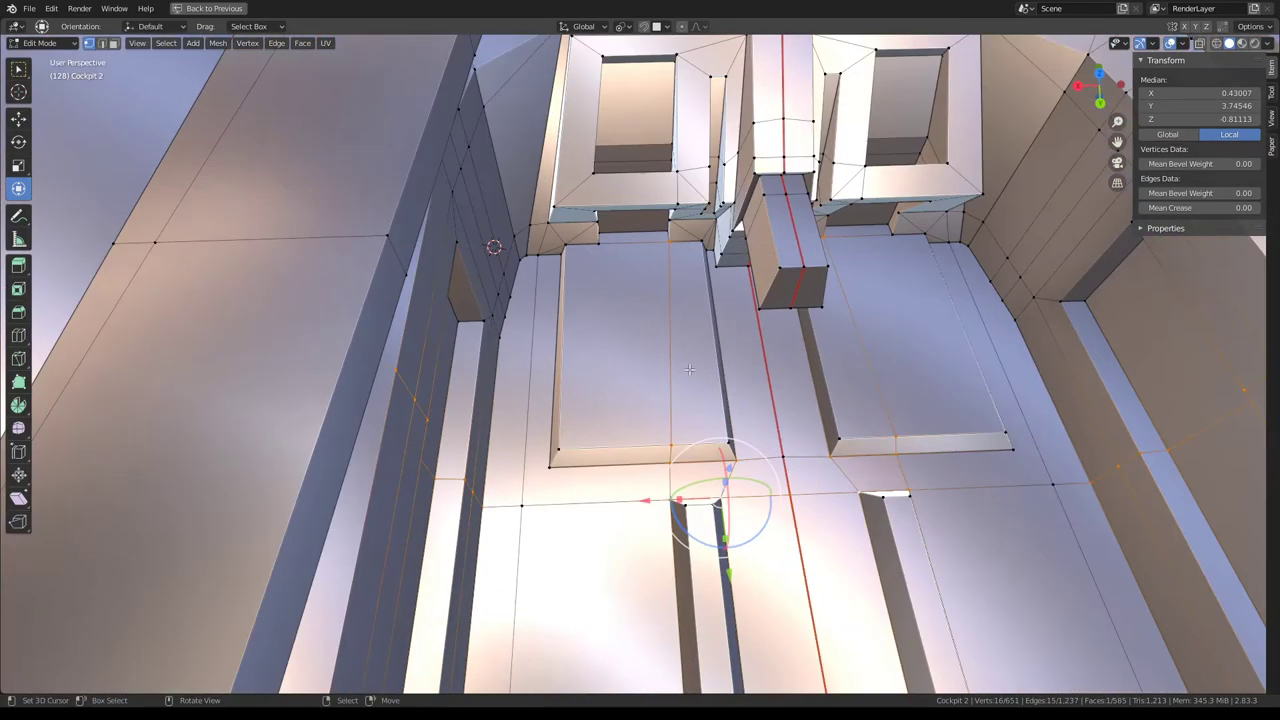
Slide the floor edge beside the left panel into a new position.
click(651, 447)
key(g)
key(g)
click(614, 388)
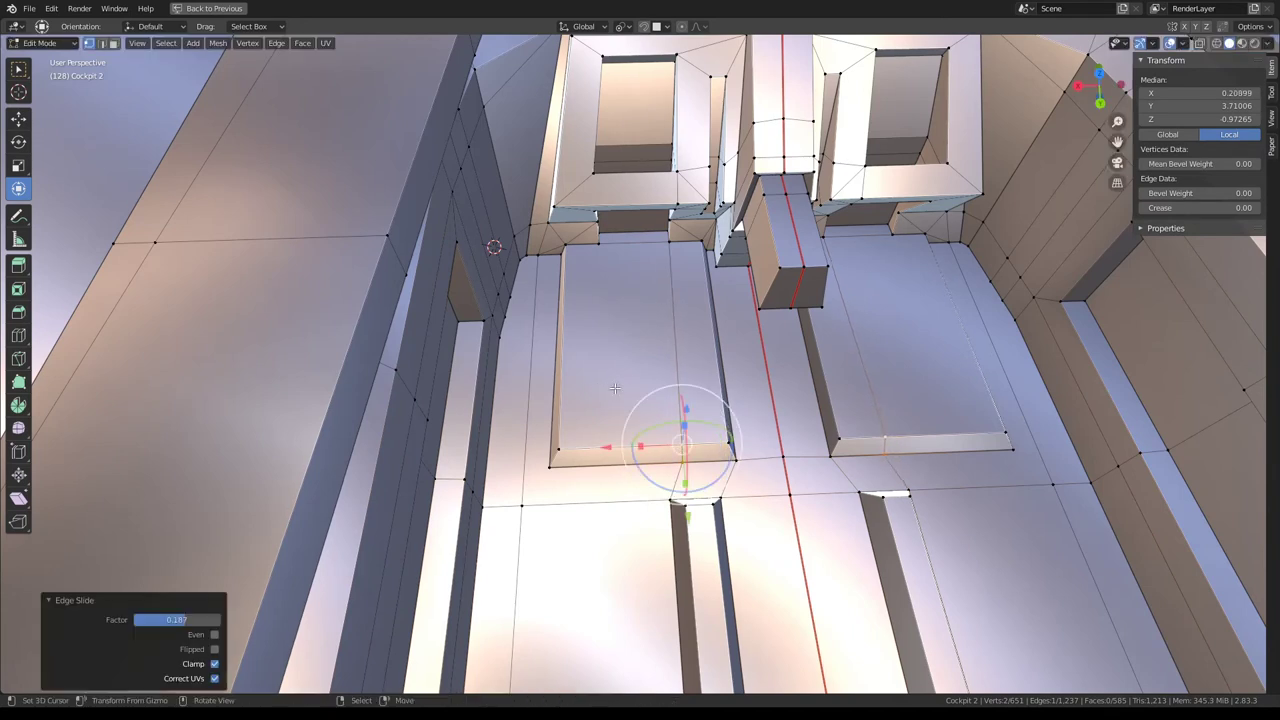
Knife-cut from the left panel's top edge down to the floor, then across the floor.
key(g)
key(g)
click(622, 387)
key(k)
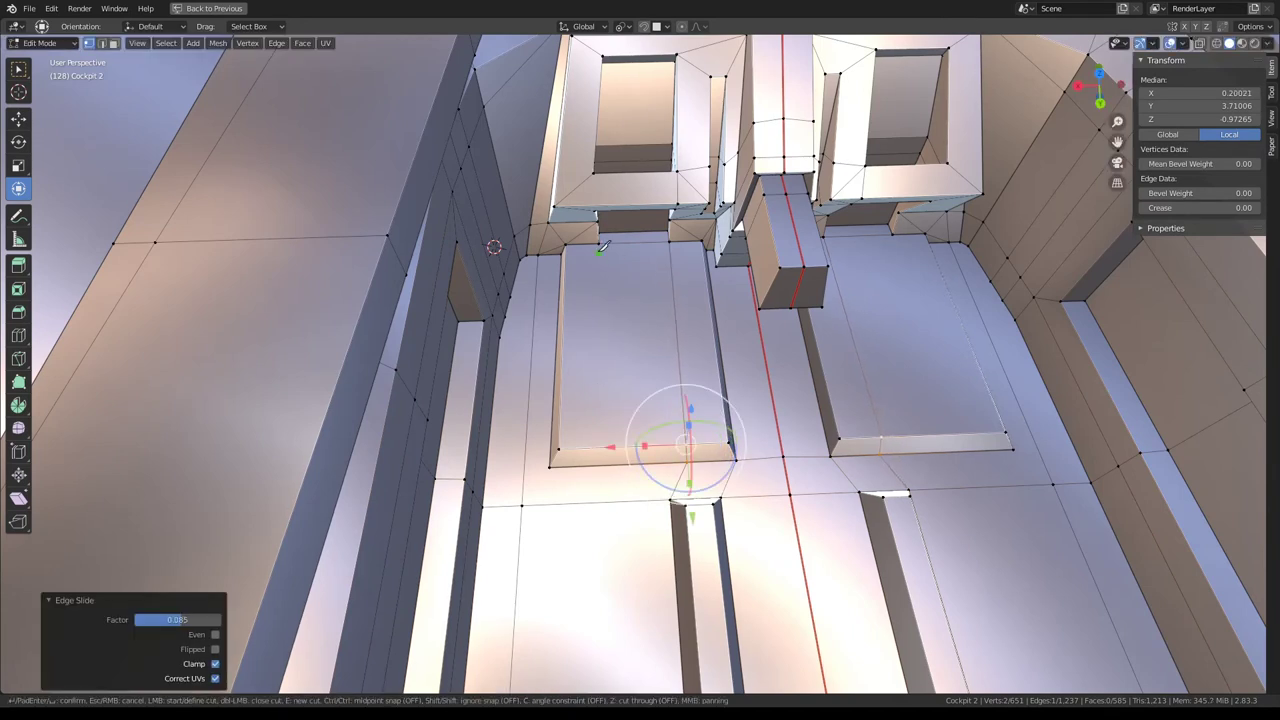
click(598, 502)
key(Return)
mouse_move(601, 507)
middle_down()
mouse_move(672, 407)
mouse_move(702, 440)
mouse_move(695, 403)
mouse_move(652, 413)
middle_up()
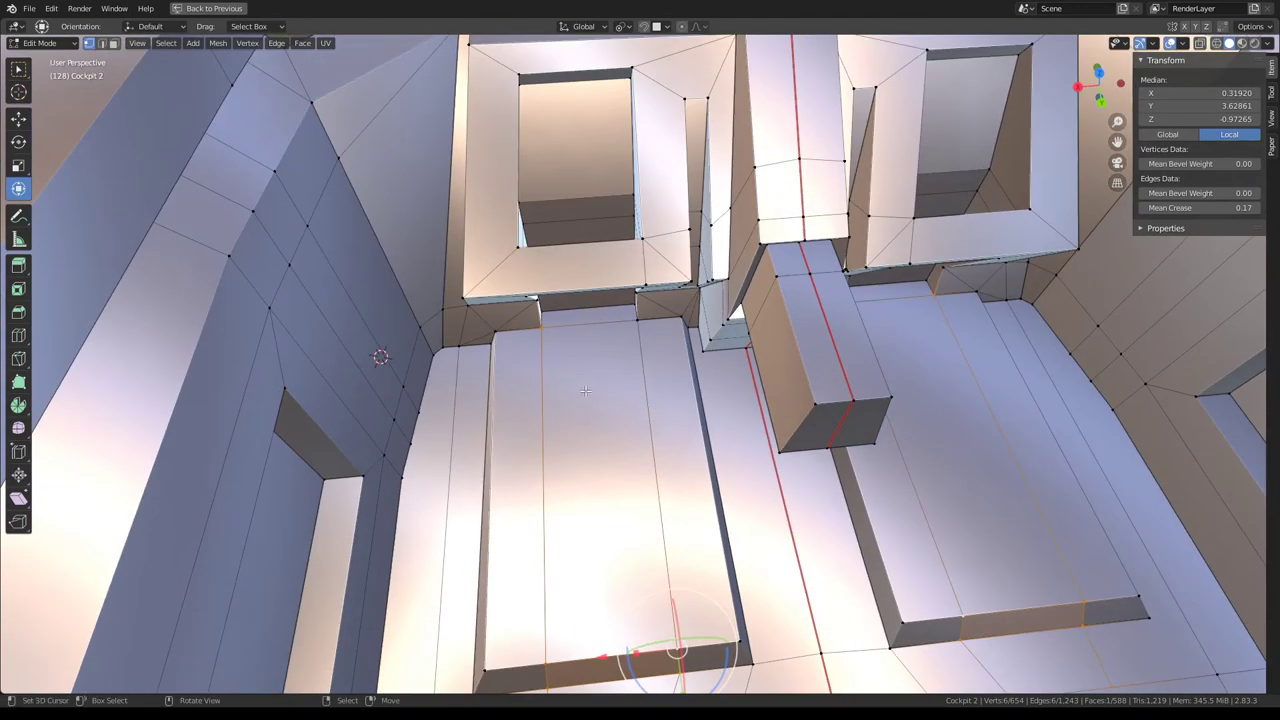
key(k)
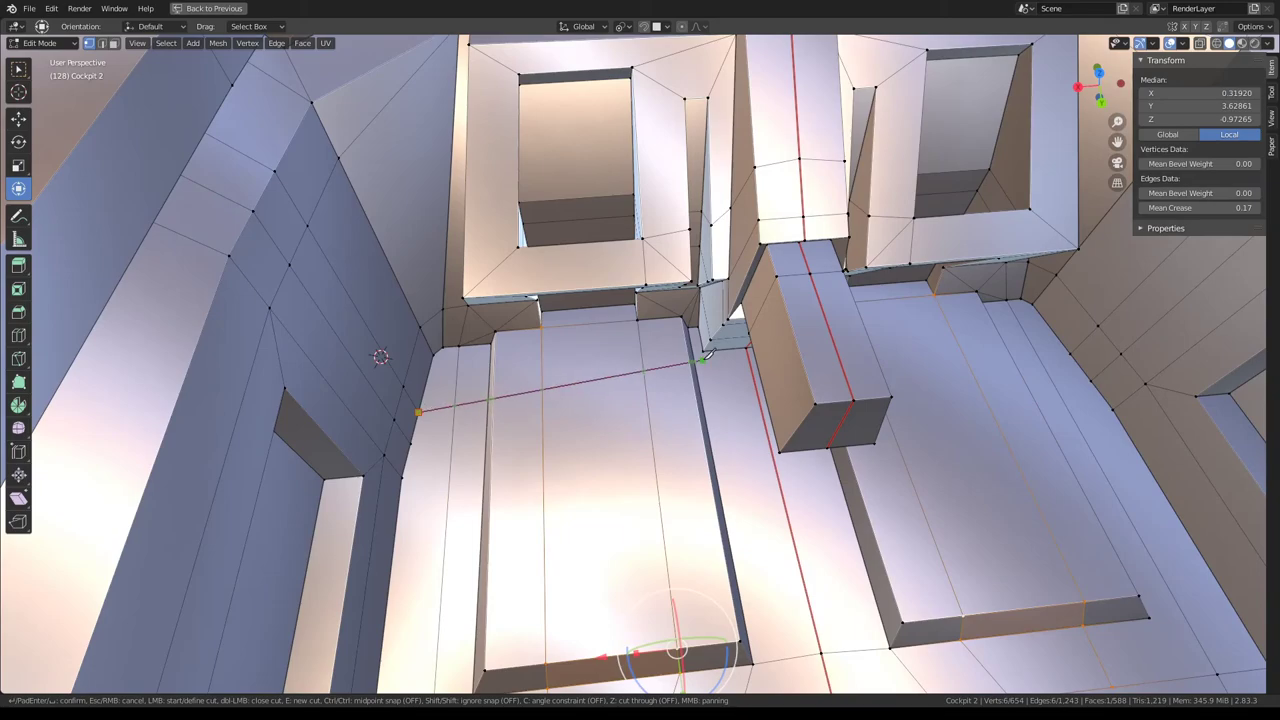
key(Return)
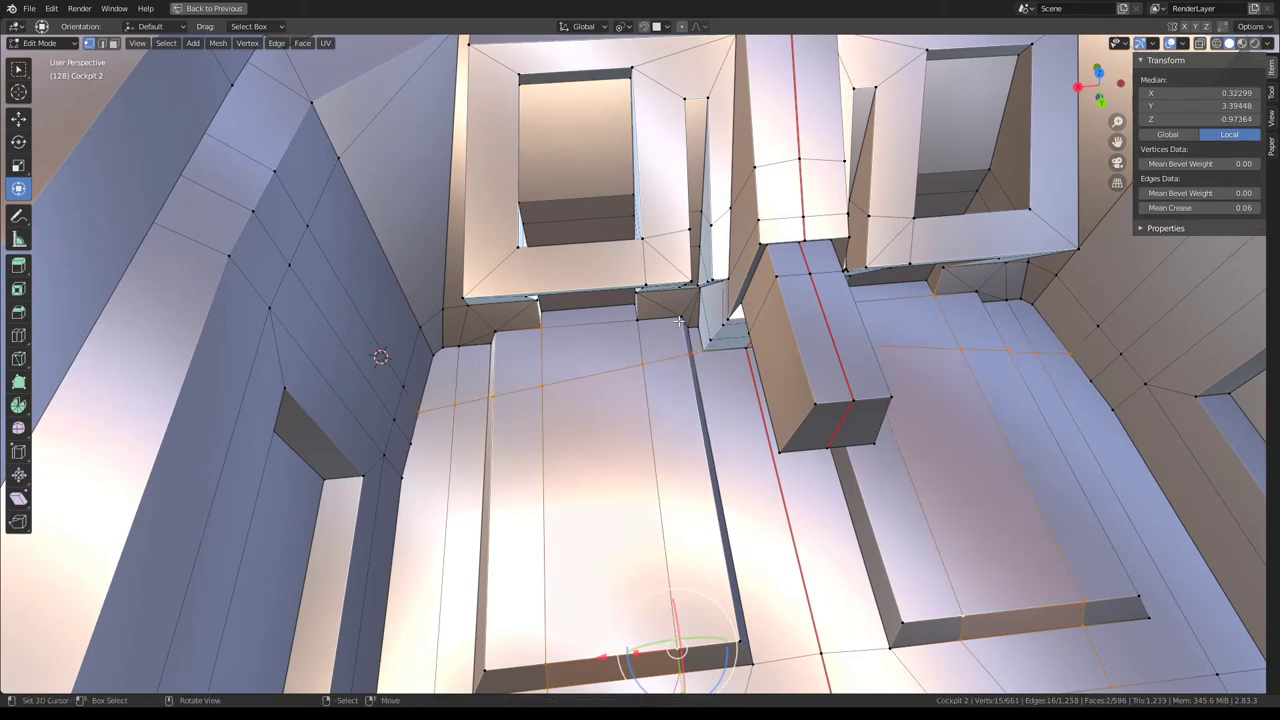
Scale the selected vertices on the new cut to zero to flatten them.
mouse_move(678, 320)
middle_down()
mouse_move(650, 367)
mouse_move(583, 355)
middle_up()
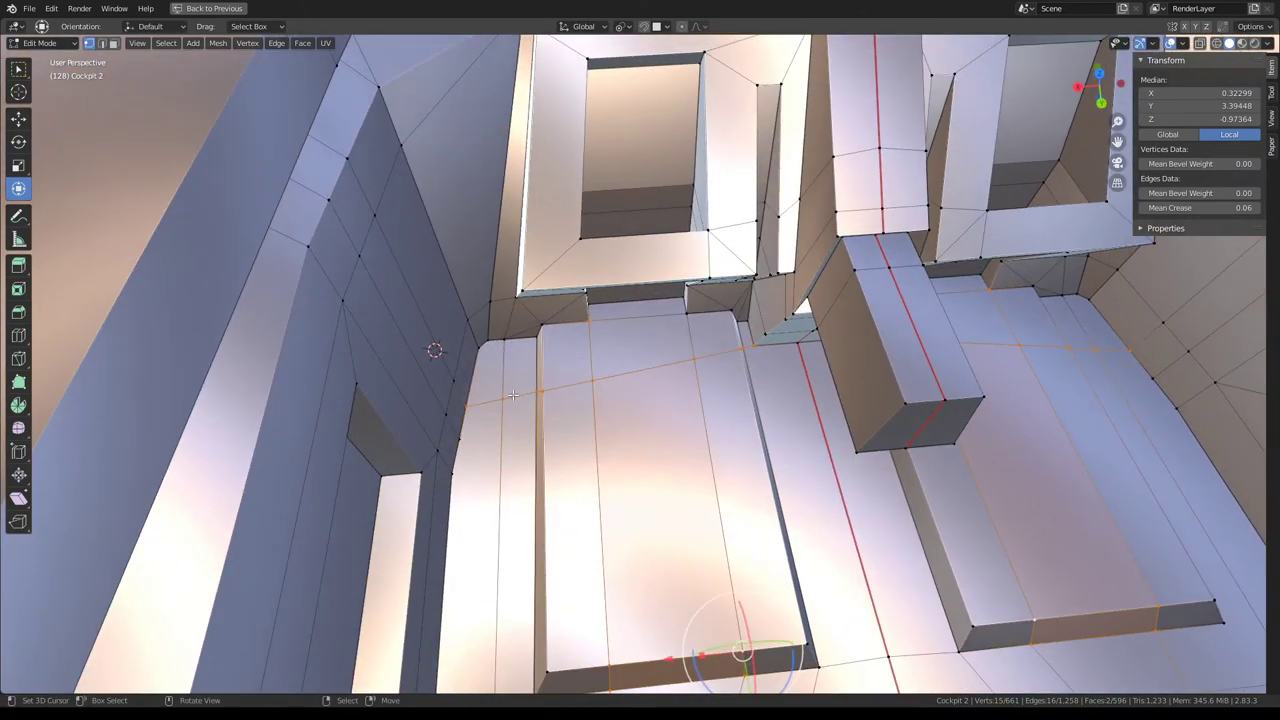
click(512, 395)
ctrl+click(692, 354)
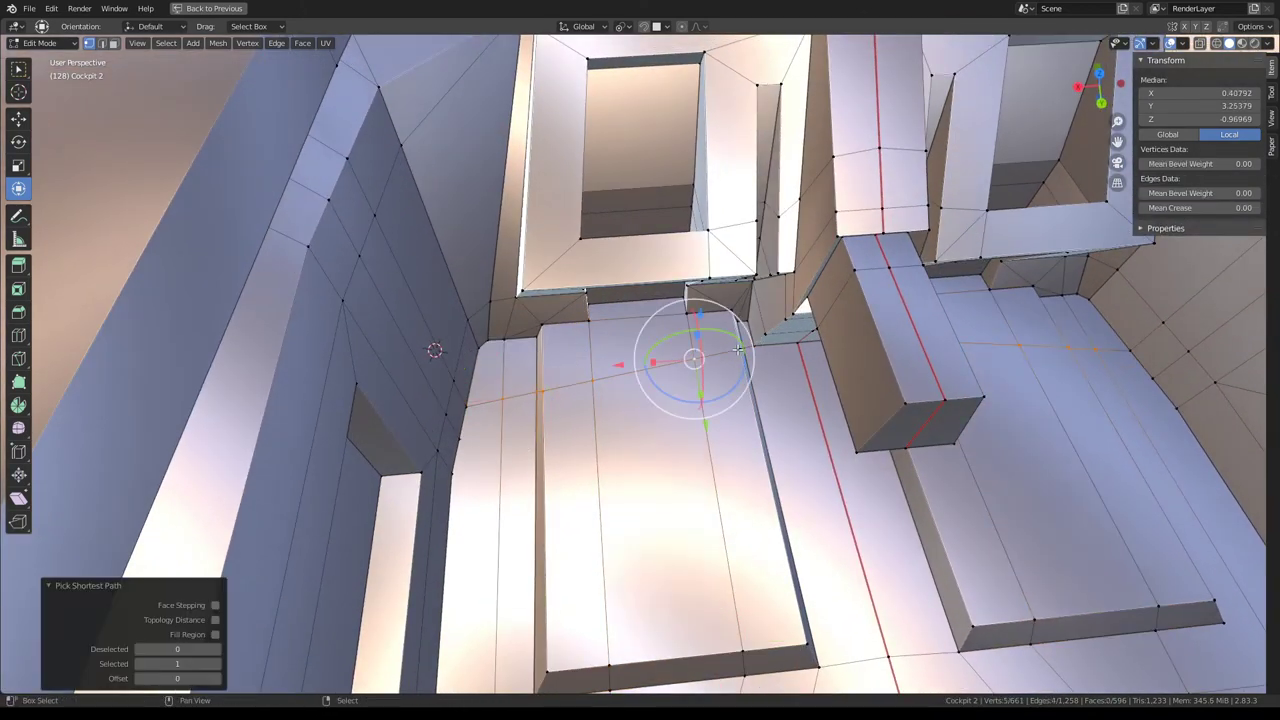
click(738, 349)
key(s)
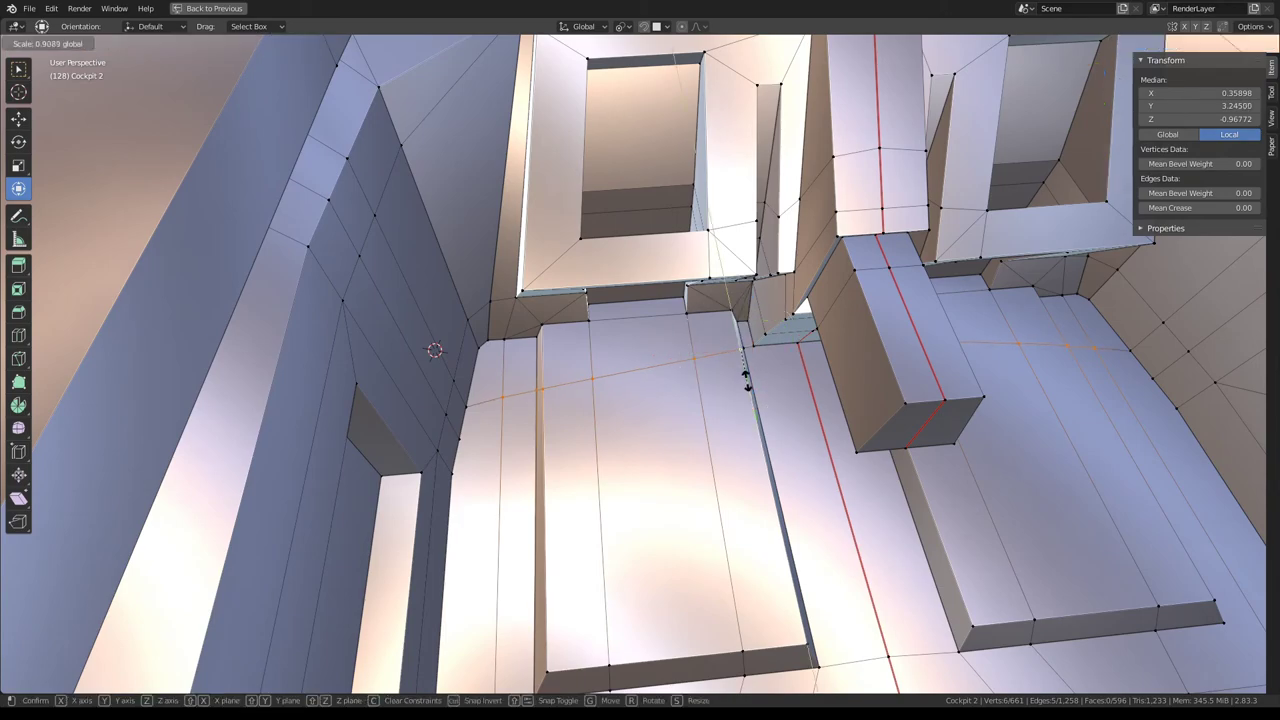
key(Return)
Move a floor-panel vertex near the console to a new position.
key(Tab)
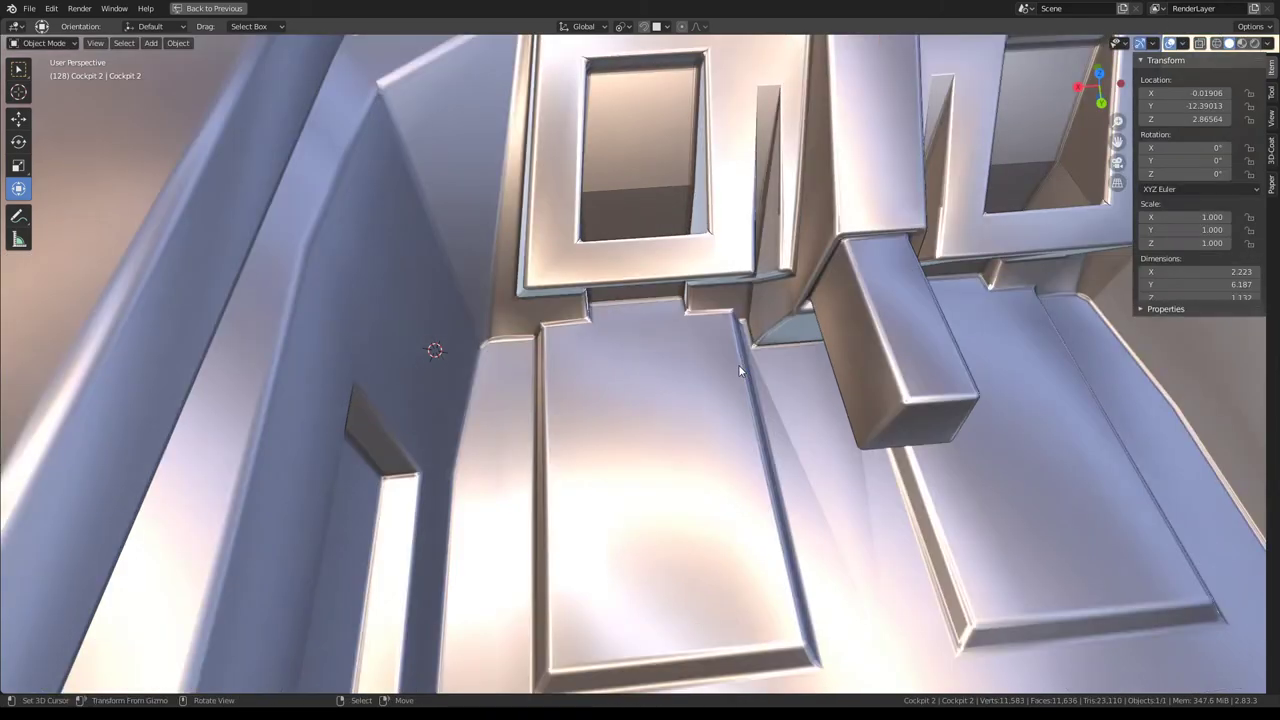
mouse_move(730, 390)
middle_down()
mouse_move(662, 380)
mouse_move(714, 369)
middle_up()
key(Tab)
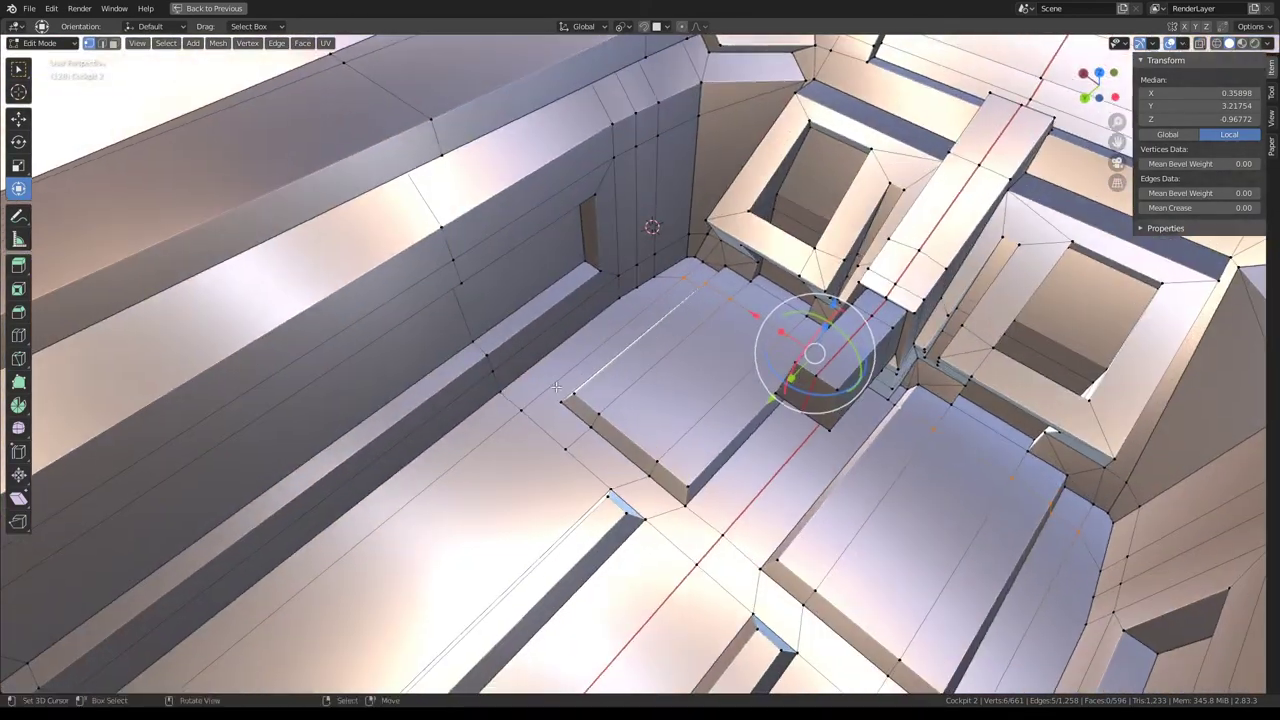
middle_drag(582, 386, 570, 395)
click(545, 408)
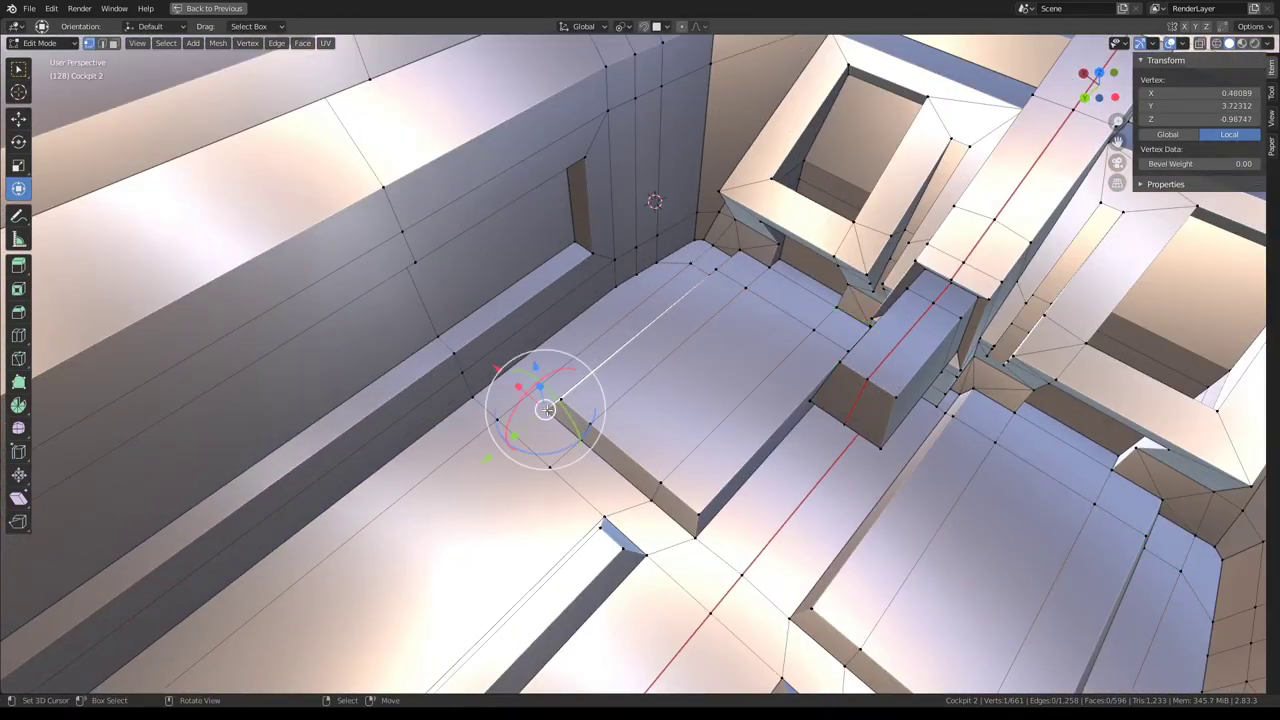
mouse_move(640, 373)
middle_down()
mouse_move(577, 365)
mouse_move(660, 343)
middle_up()
key(g)
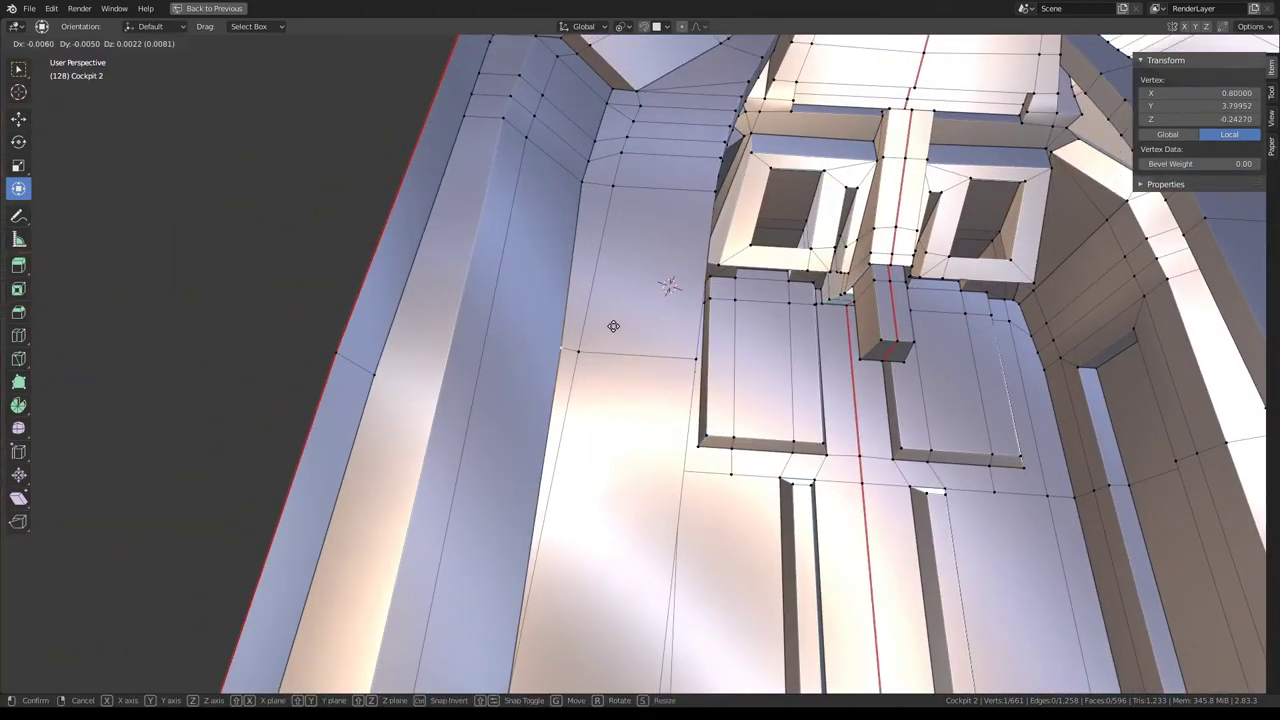
click(563, 331)
Edge-slide the short edge along the cockpit's upper rim.
middle_drag(563, 331, 590, 480)
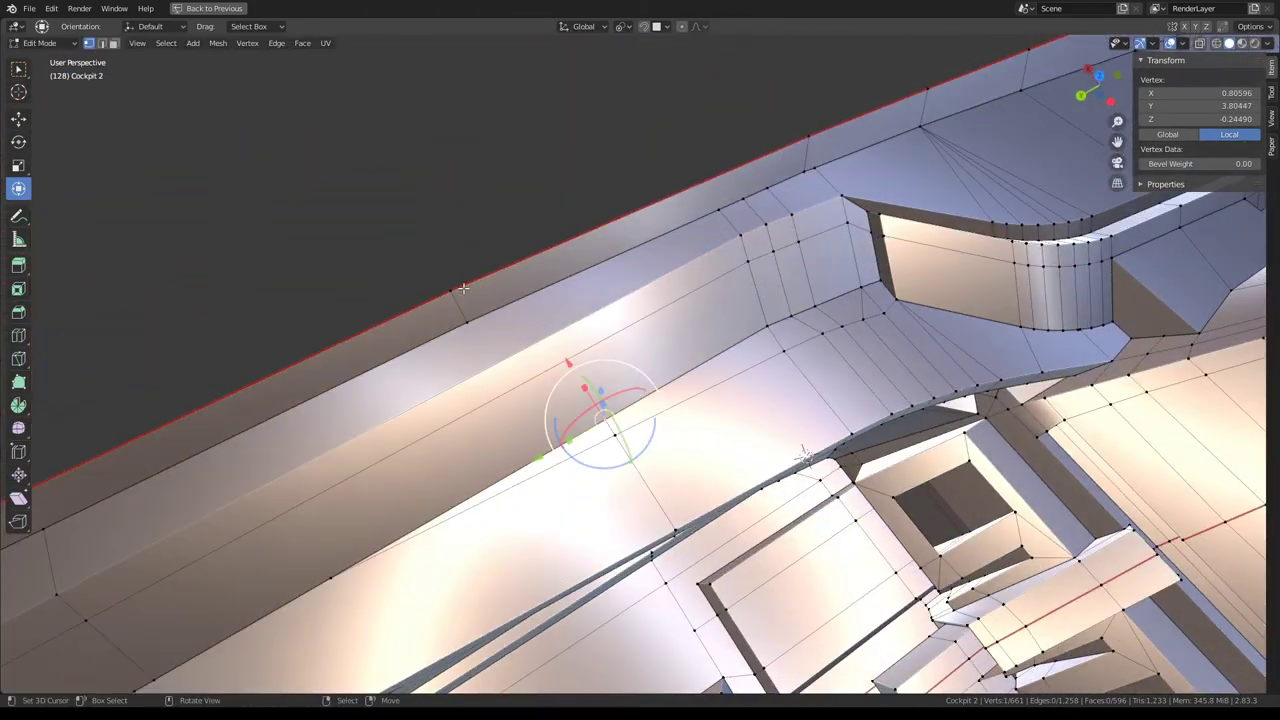
middle_drag(463, 288, 626, 273)
middle_drag(850, 260, 560, 255)
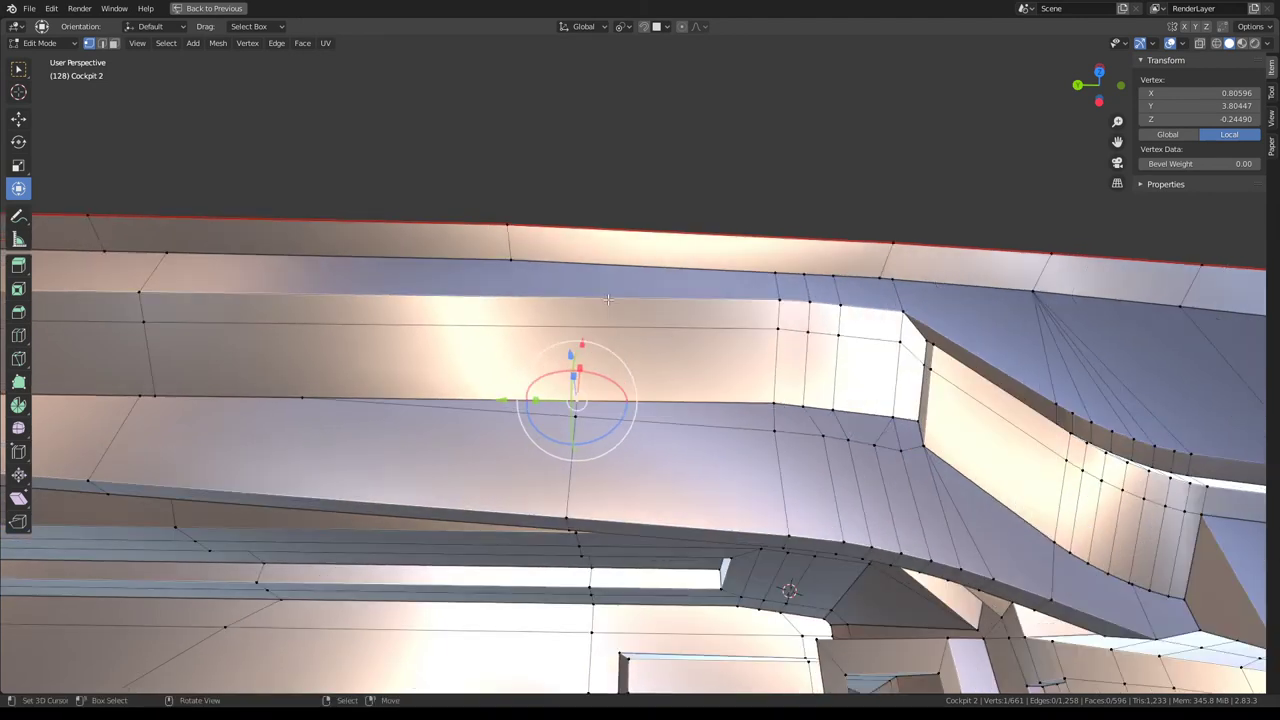
click(512, 257)
shift+click(510, 226)
key(g)
key(g)
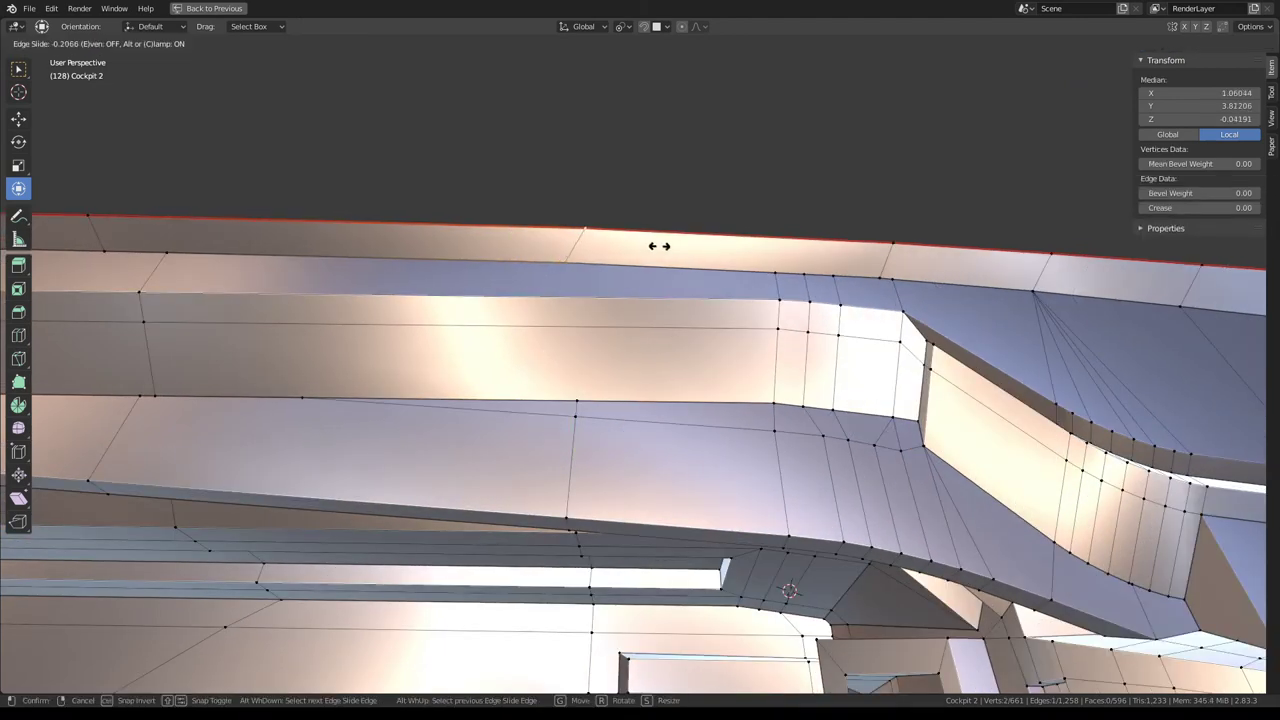
click(696, 256)
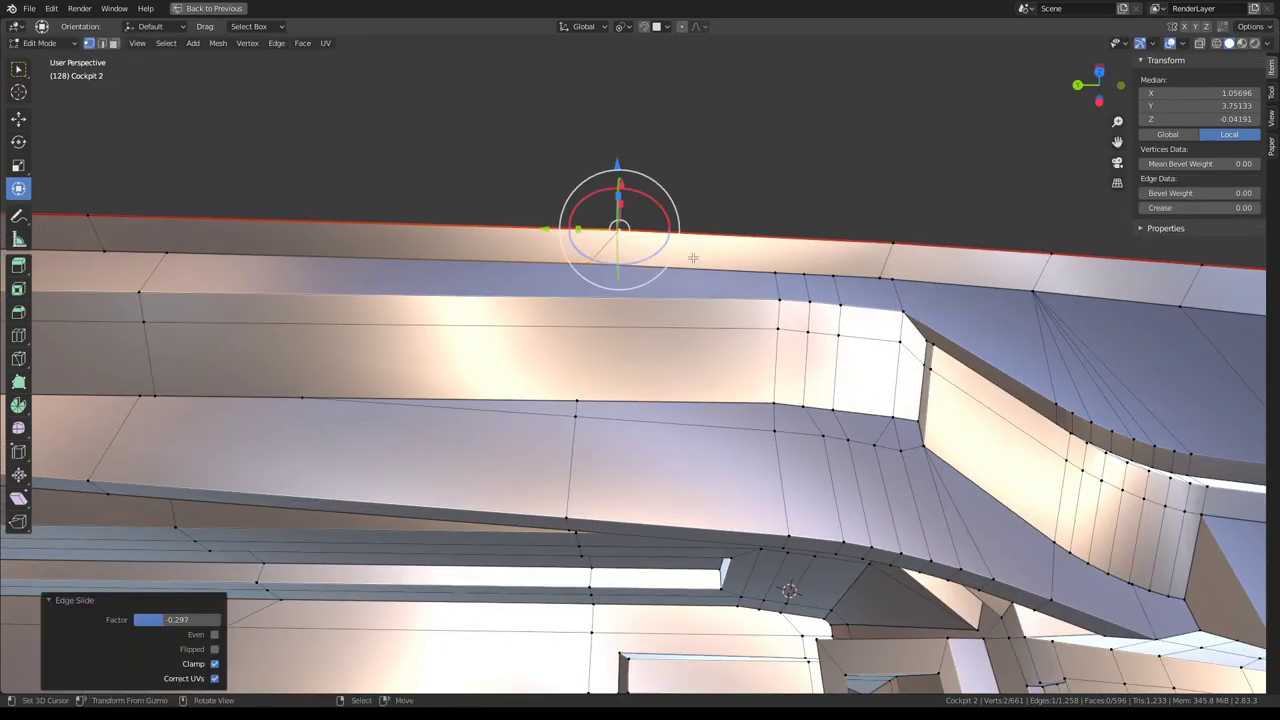
Switch to edge select and pick the edge ring across the wall panel.
key(k)
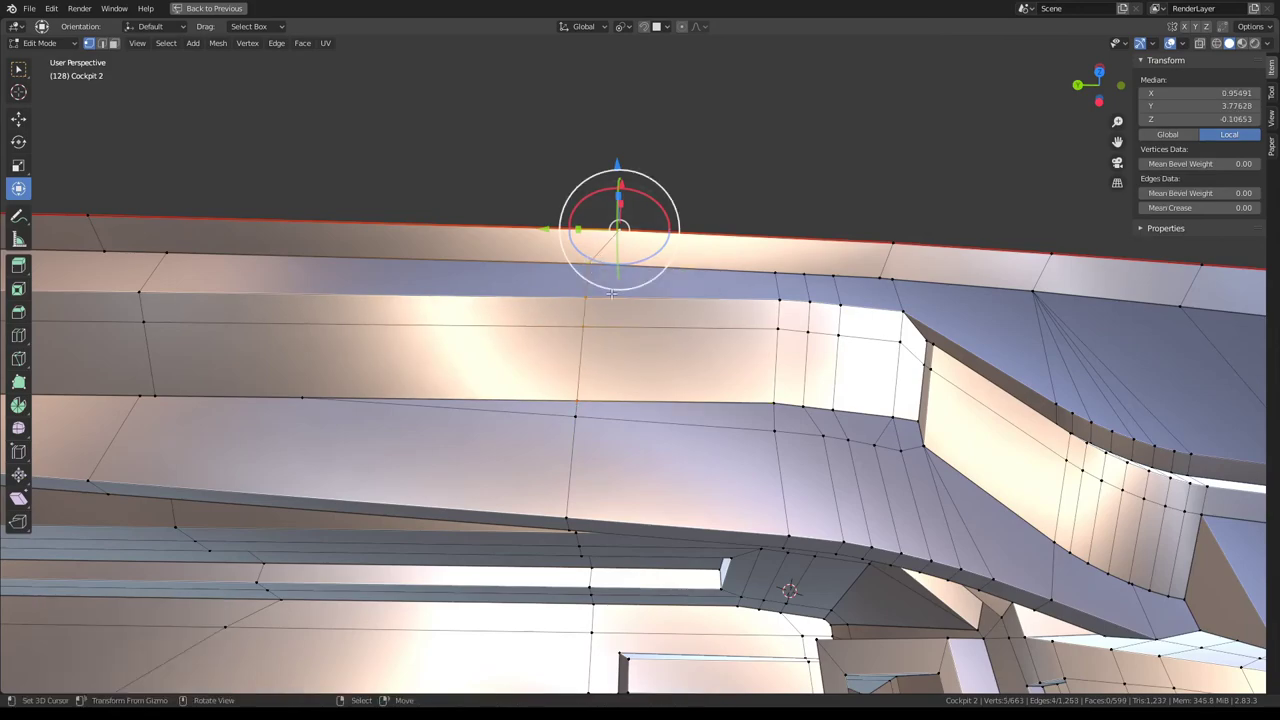
mouse_move(611, 293)
middle_down()
mouse_move(560, 286)
mouse_move(640, 407)
mouse_move(566, 348)
mouse_move(565, 359)
middle_up()
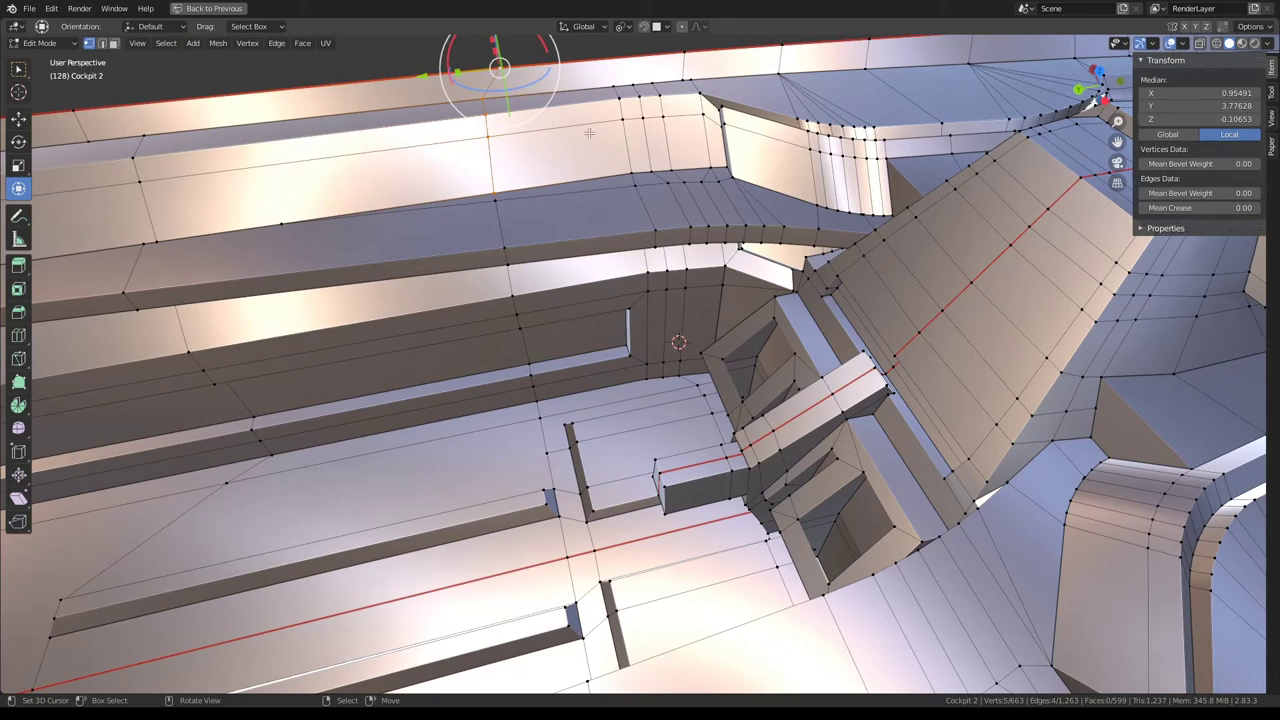
click(101, 43)
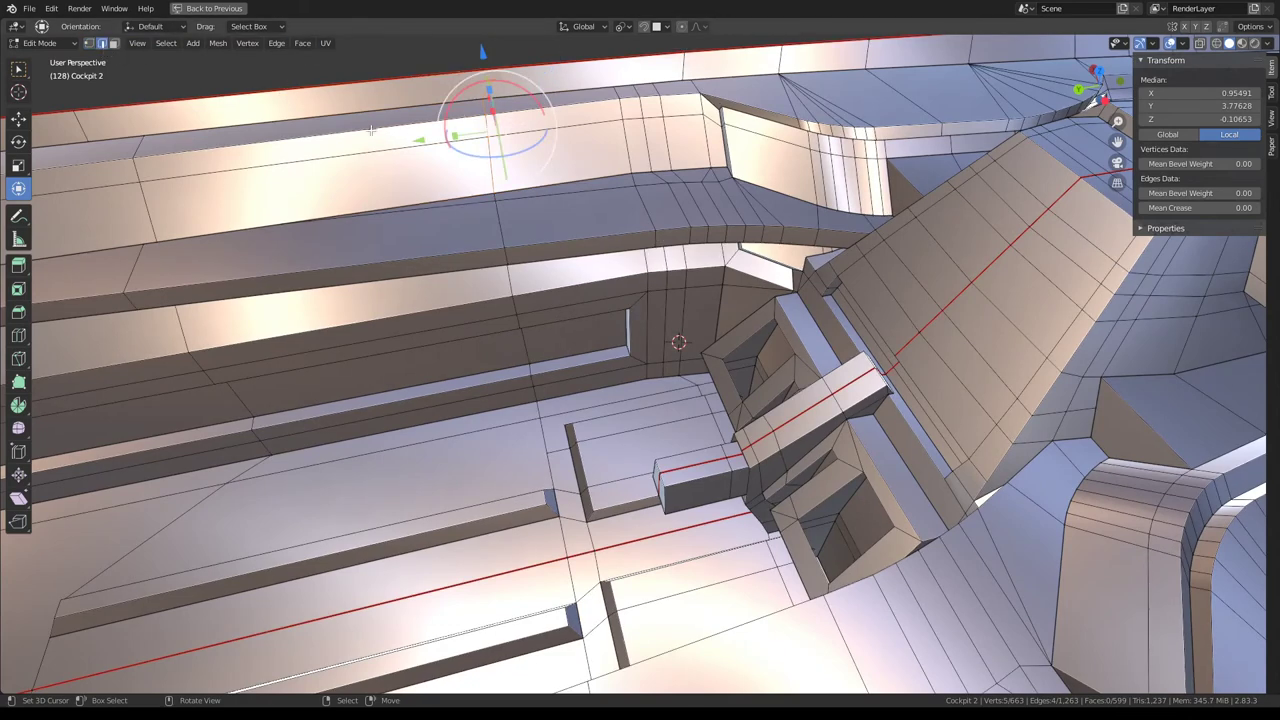
ctrl+alt+click(576, 236)
middle_drag(579, 227, 642, 244)
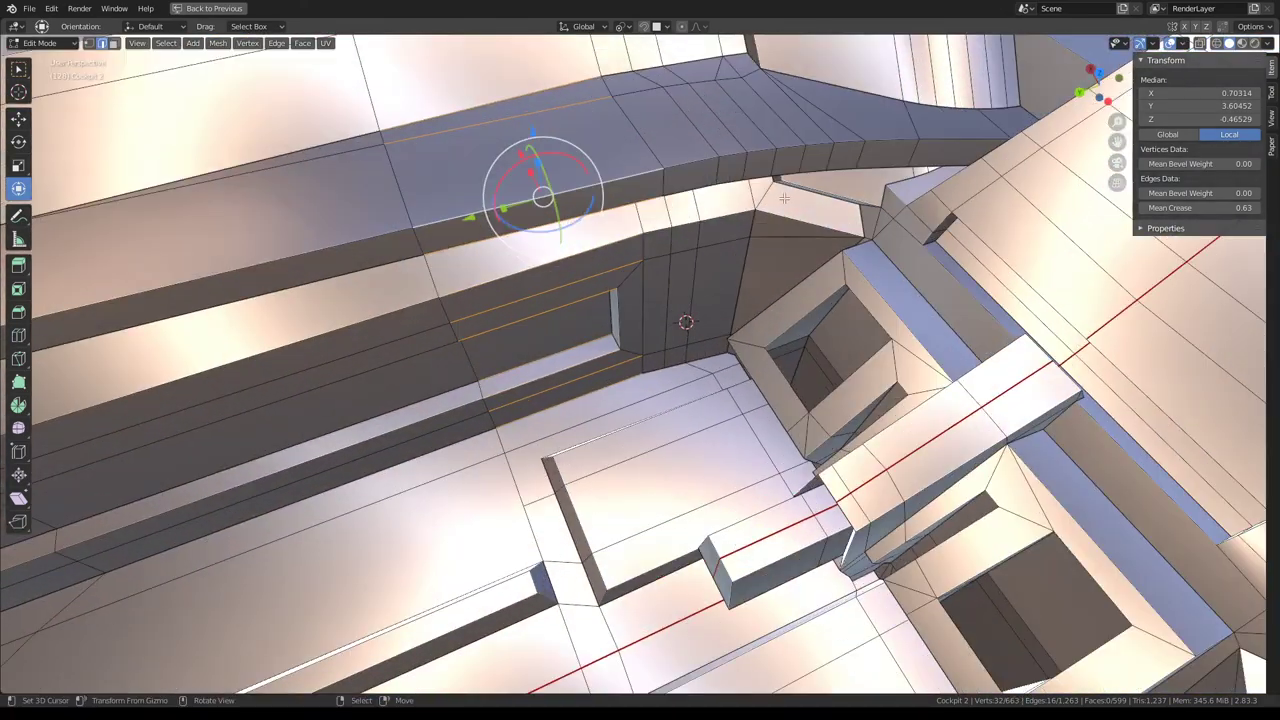
Subdivide the wall panel's edge ring and slide the new middle loop.
right_click(784, 199)
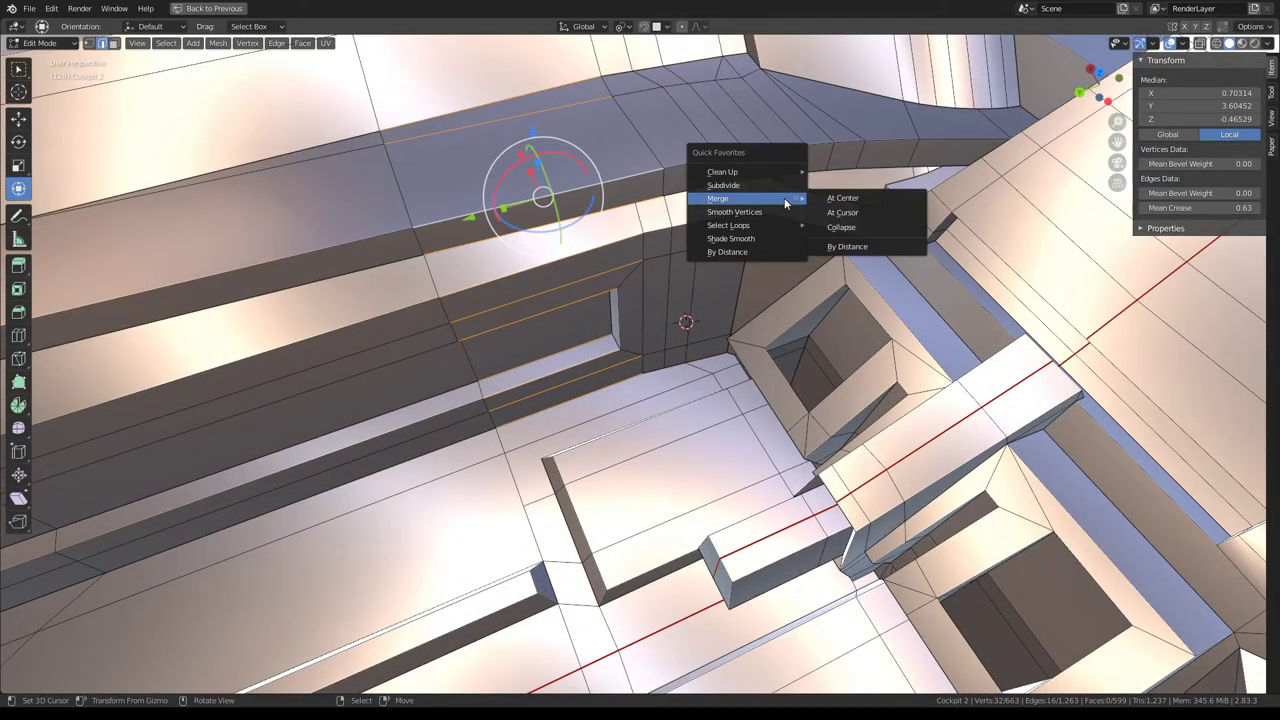
click(741, 189)
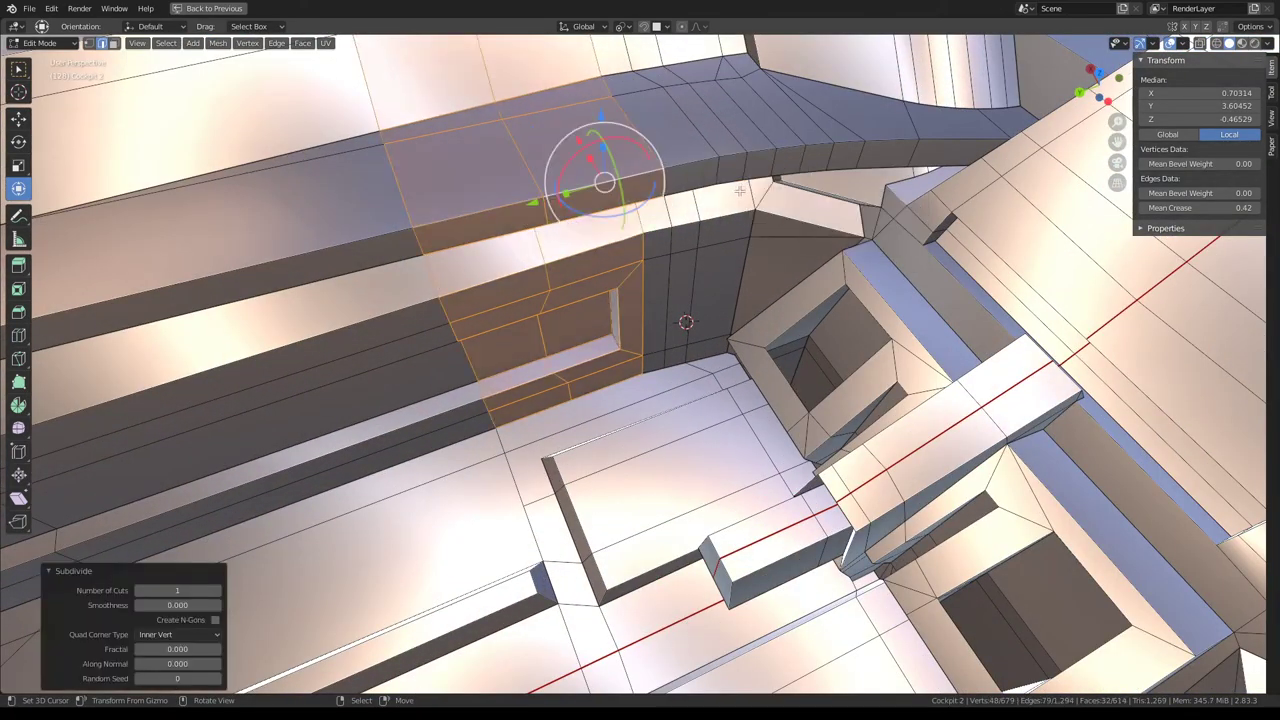
alt+click(558, 343)
key(g)
key(g)
click(700, 310)
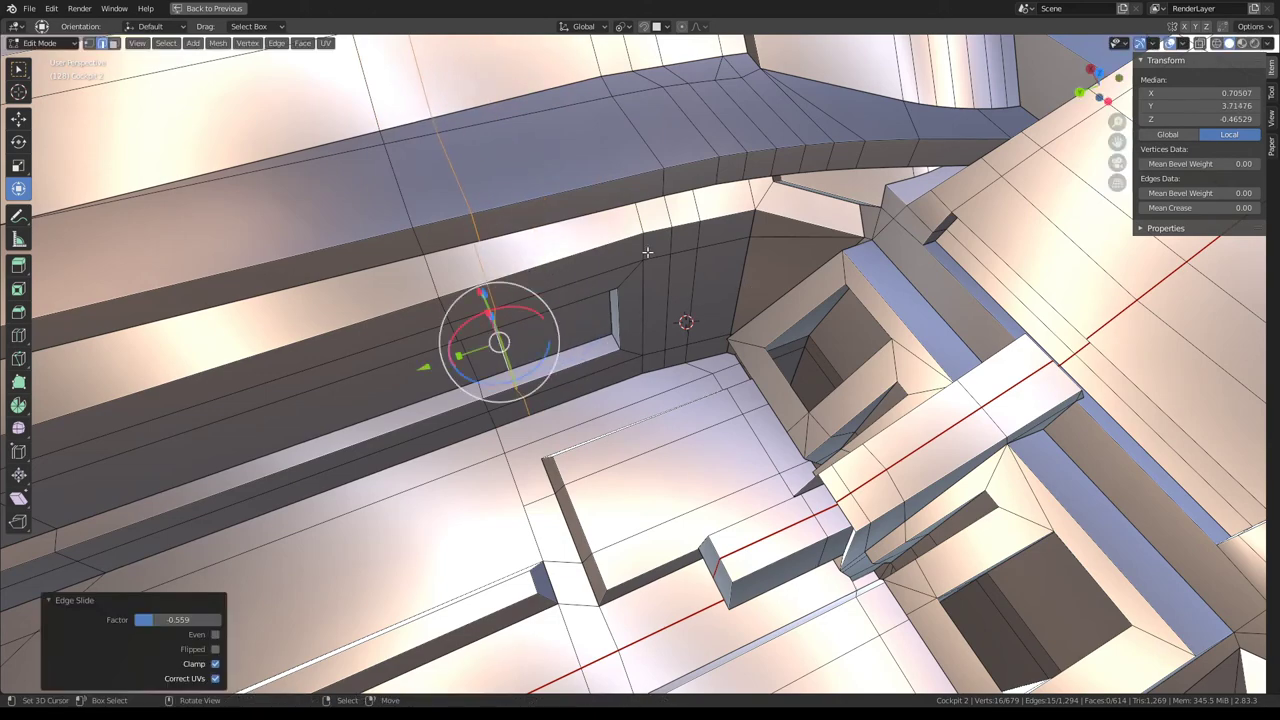
middle_drag(700, 310, 631, 349)
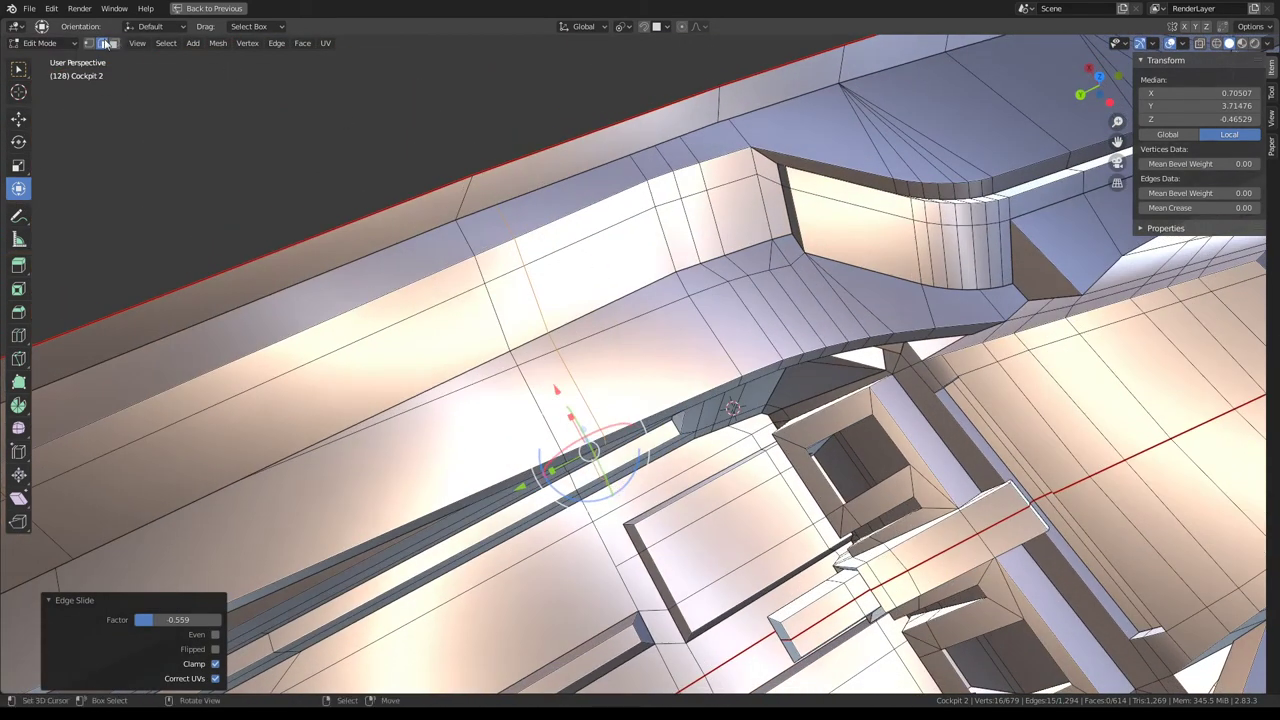
Slide an upper rim vertex along its edge to factor 0.055.
key(1)
click(469, 175)
key(g)
key(g)
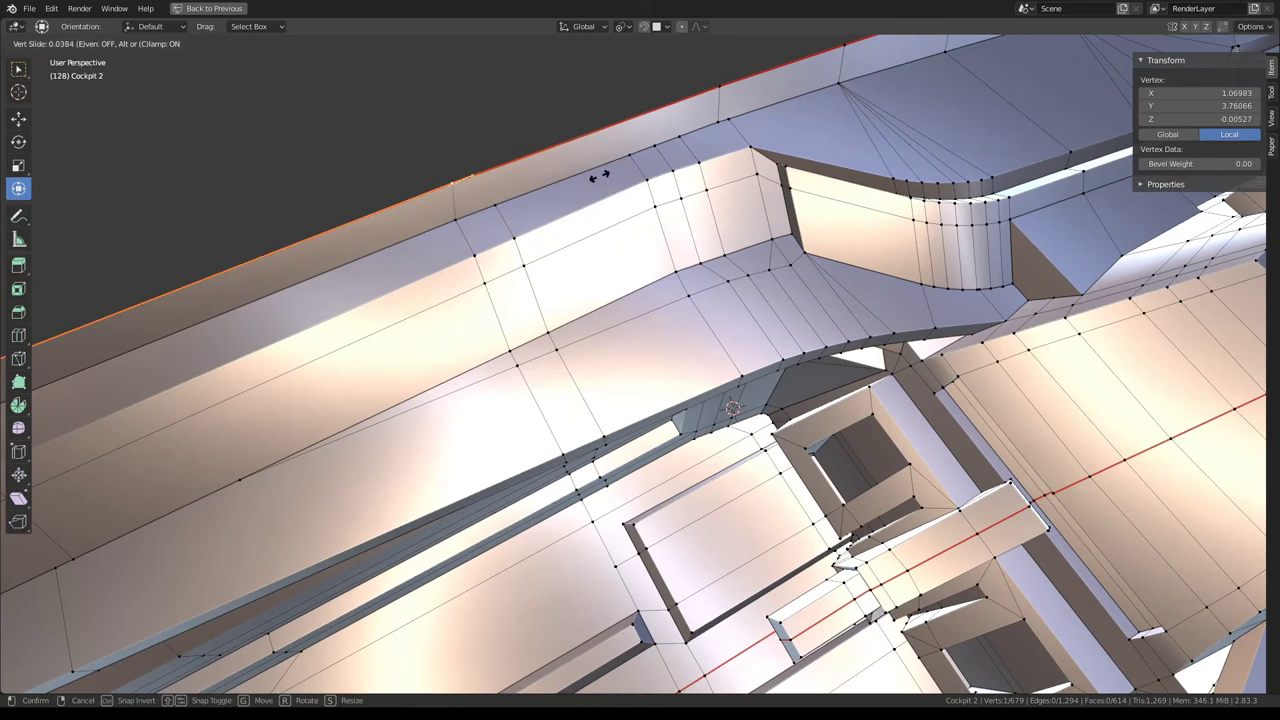
click(589, 179)
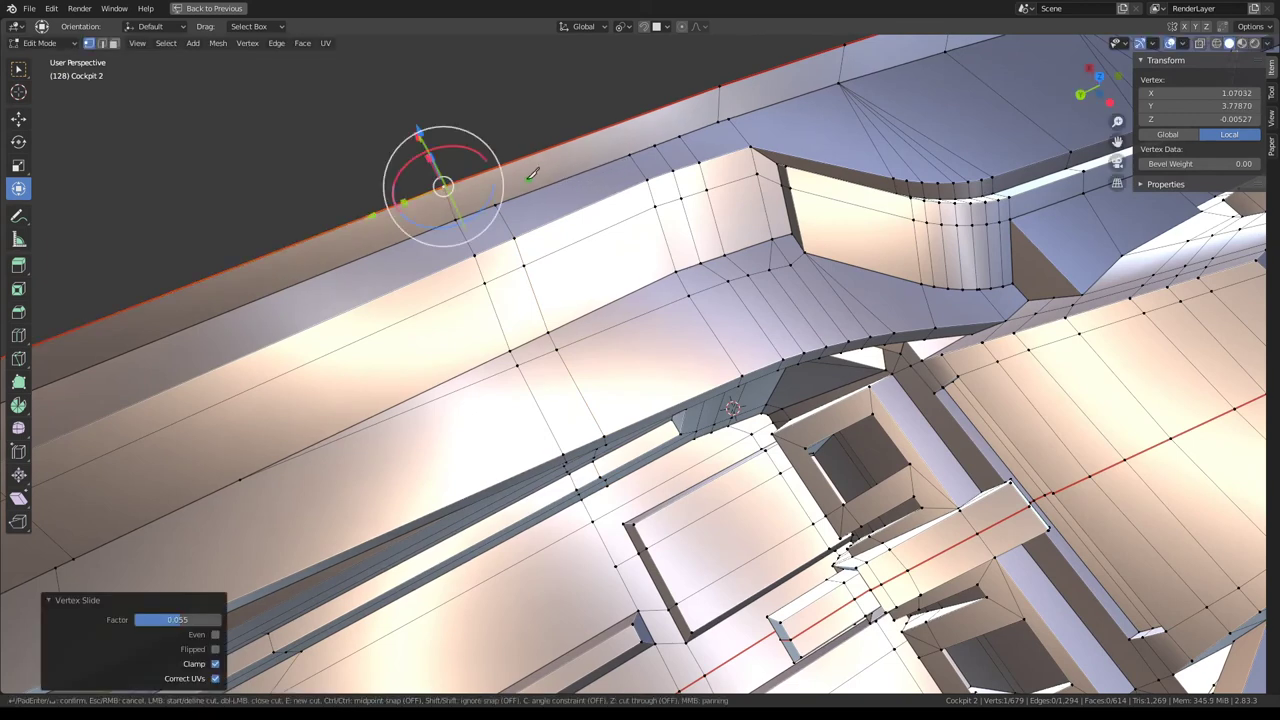
Knife in one new edge on the wall panel.
key(ctrl+z)
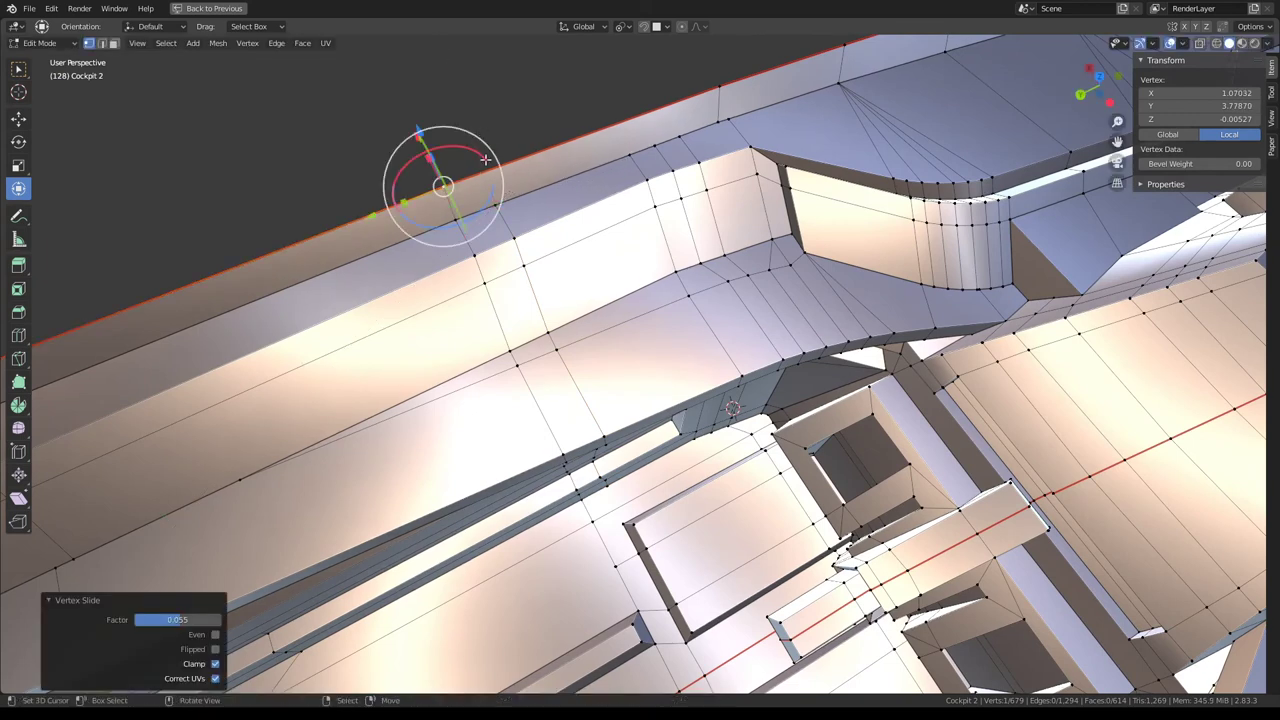
key(Escape)
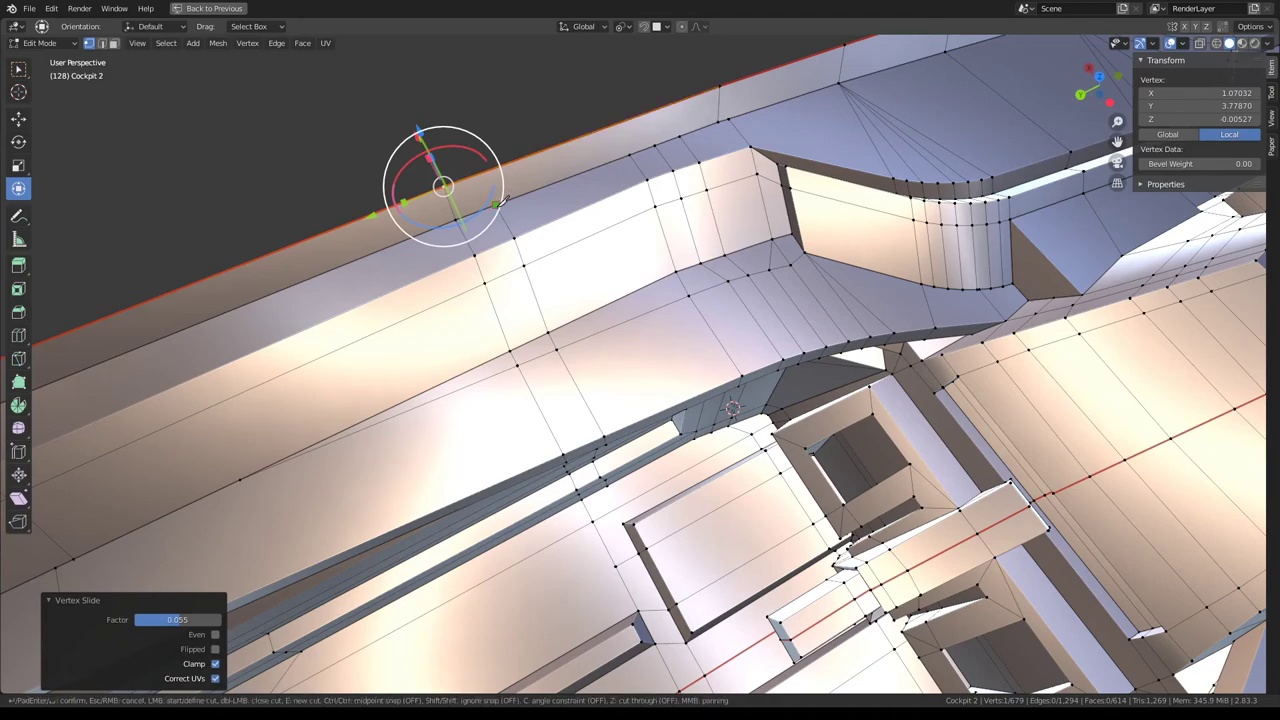
key(Return)
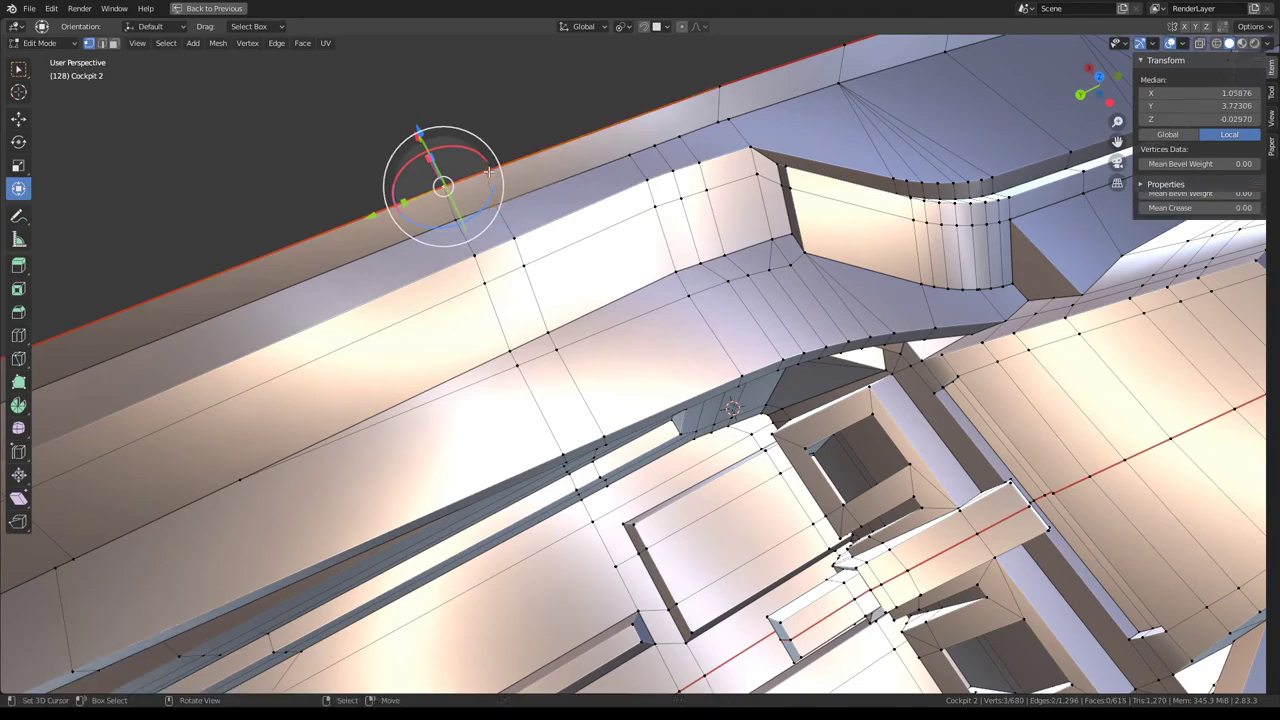
middle_drag(487, 172, 581, 374)
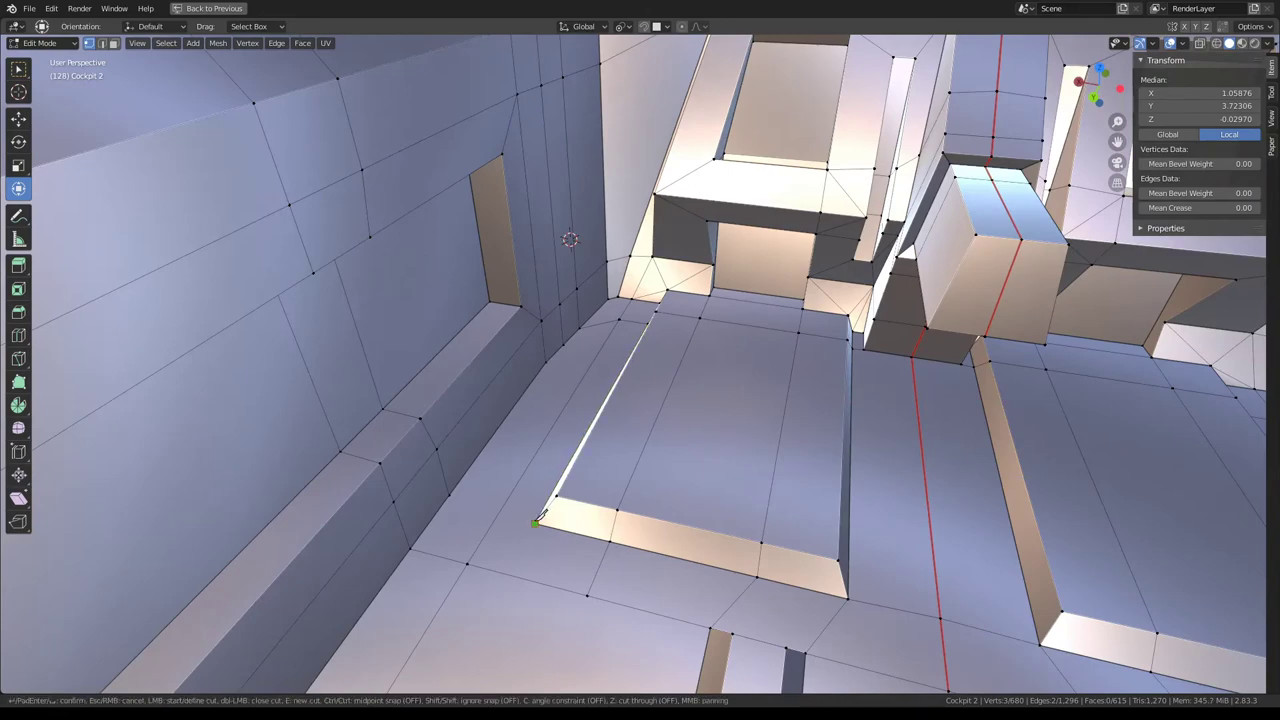
Commit knife cuts down and across the cockpit floor.
mouse_move(446, 491)
middle_down()
mouse_move(601, 457)
mouse_move(615, 378)
middle_up()
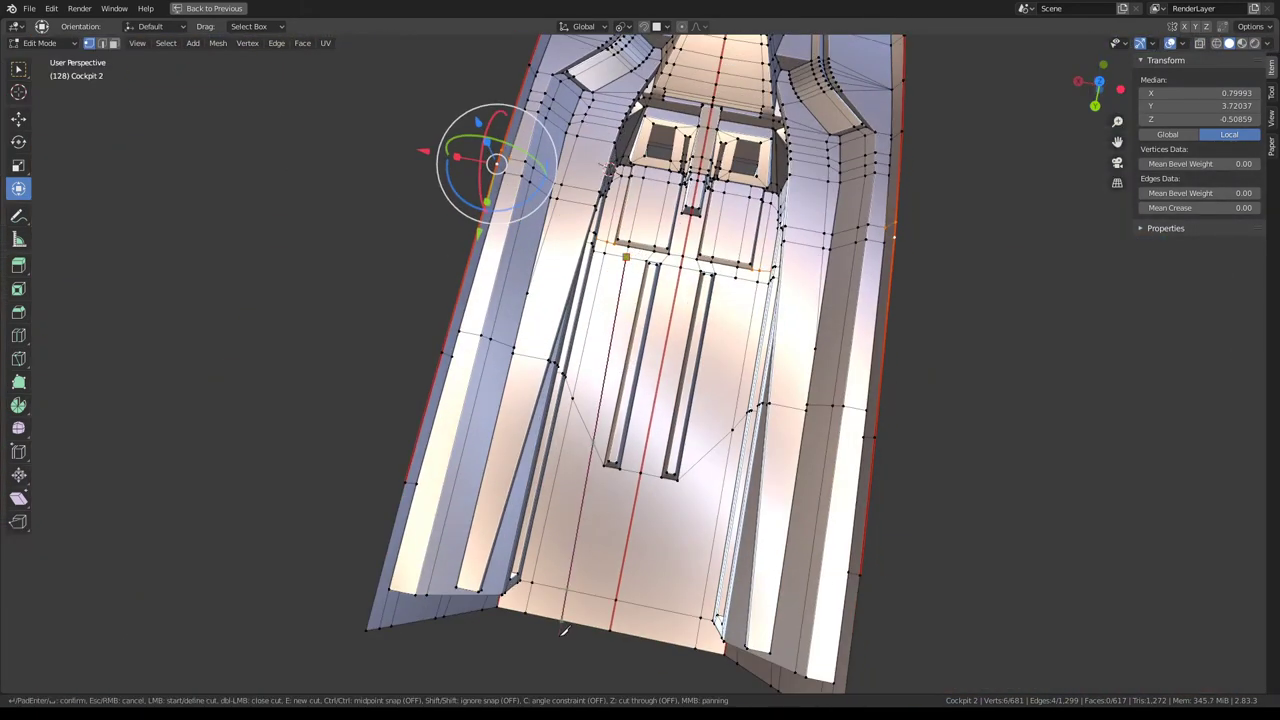
key(Return)
key(k)
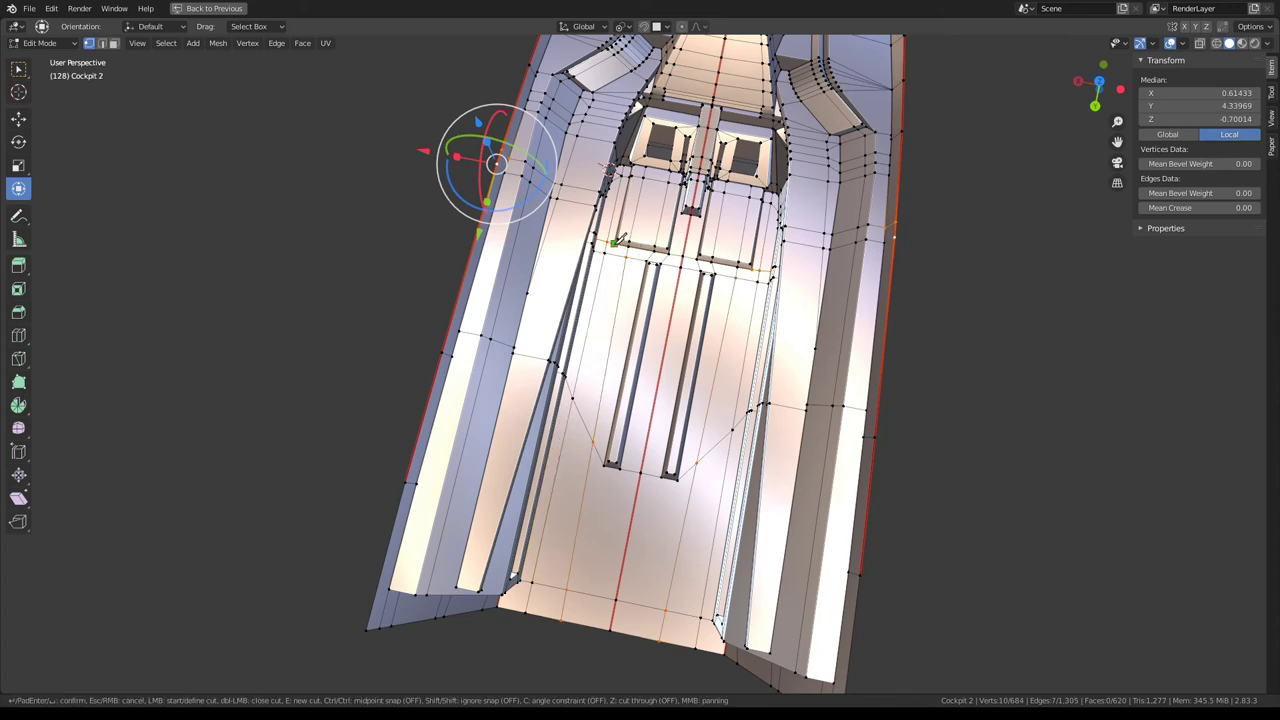
key(Return)
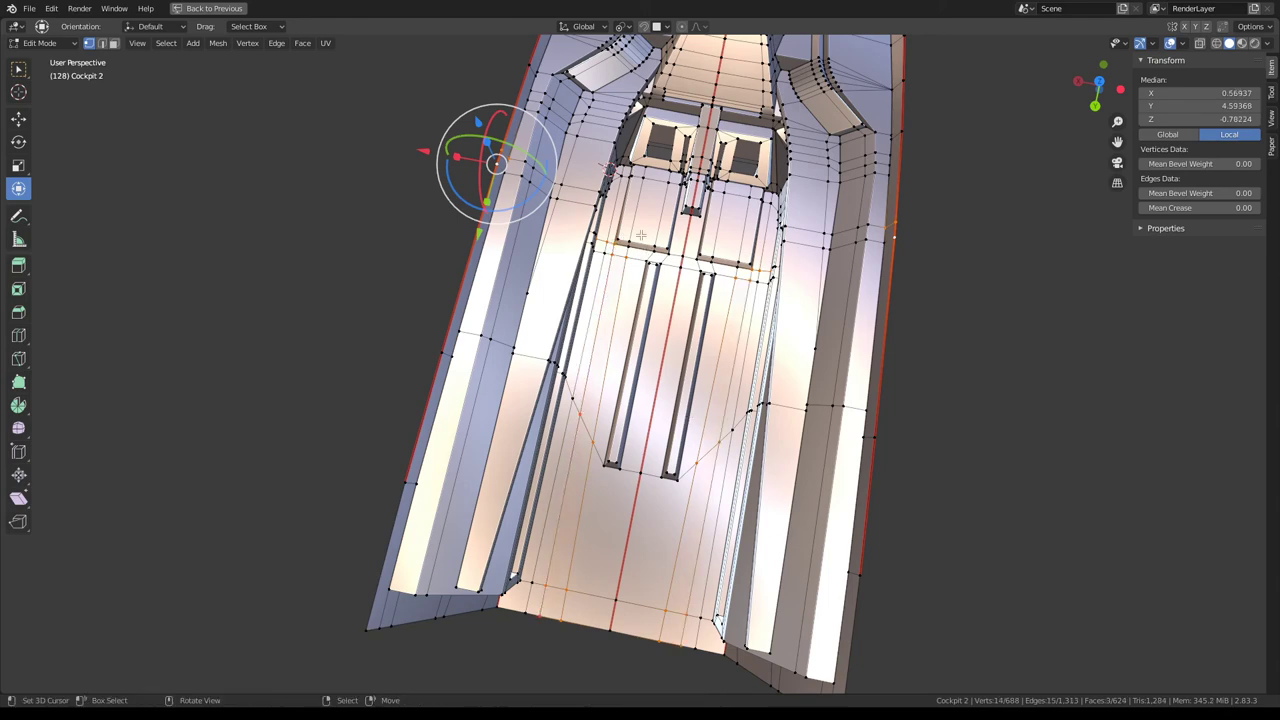
mouse_move(640, 234)
middle_down()
mouse_move(683, 346)
mouse_move(677, 475)
mouse_move(648, 332)
mouse_move(634, 394)
mouse_move(529, 274)
middle_up()
scroll(683, 346, up, 5)
Confirm two more knife cuts across the floor panel and switch to edge select.
key(Tab)
key(Tab)
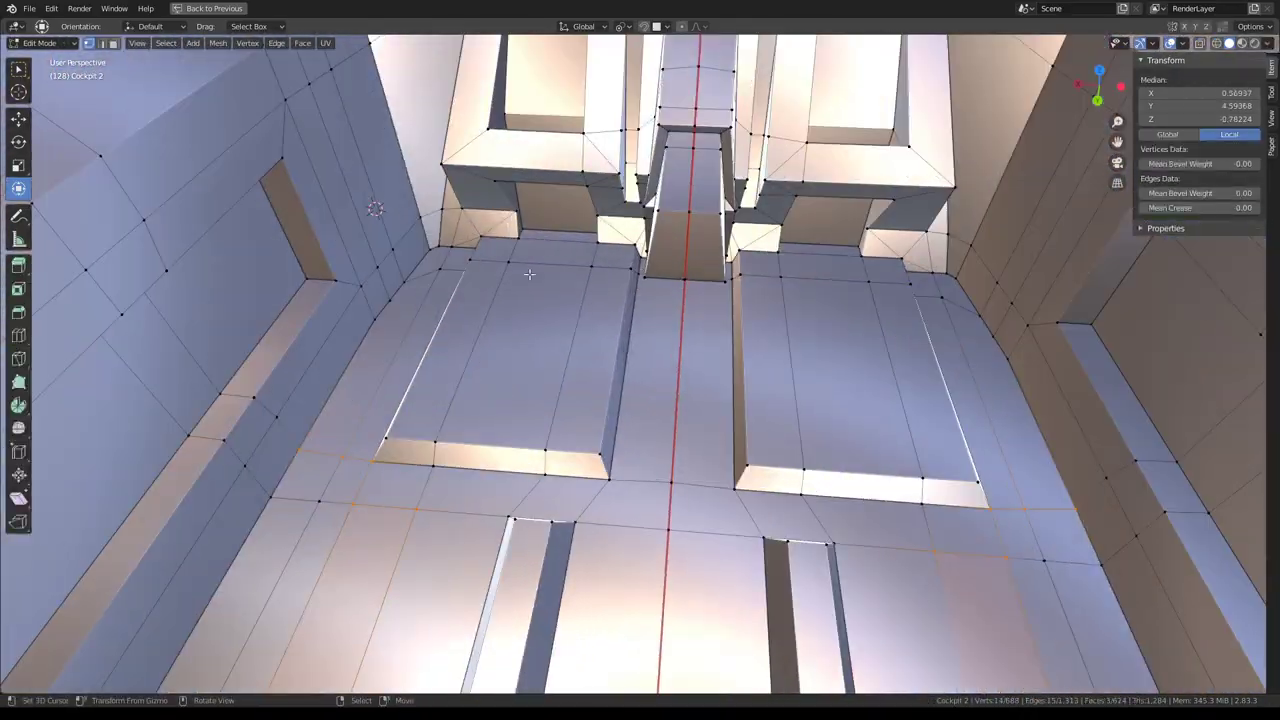
middle_drag(405, 171, 603, 388)
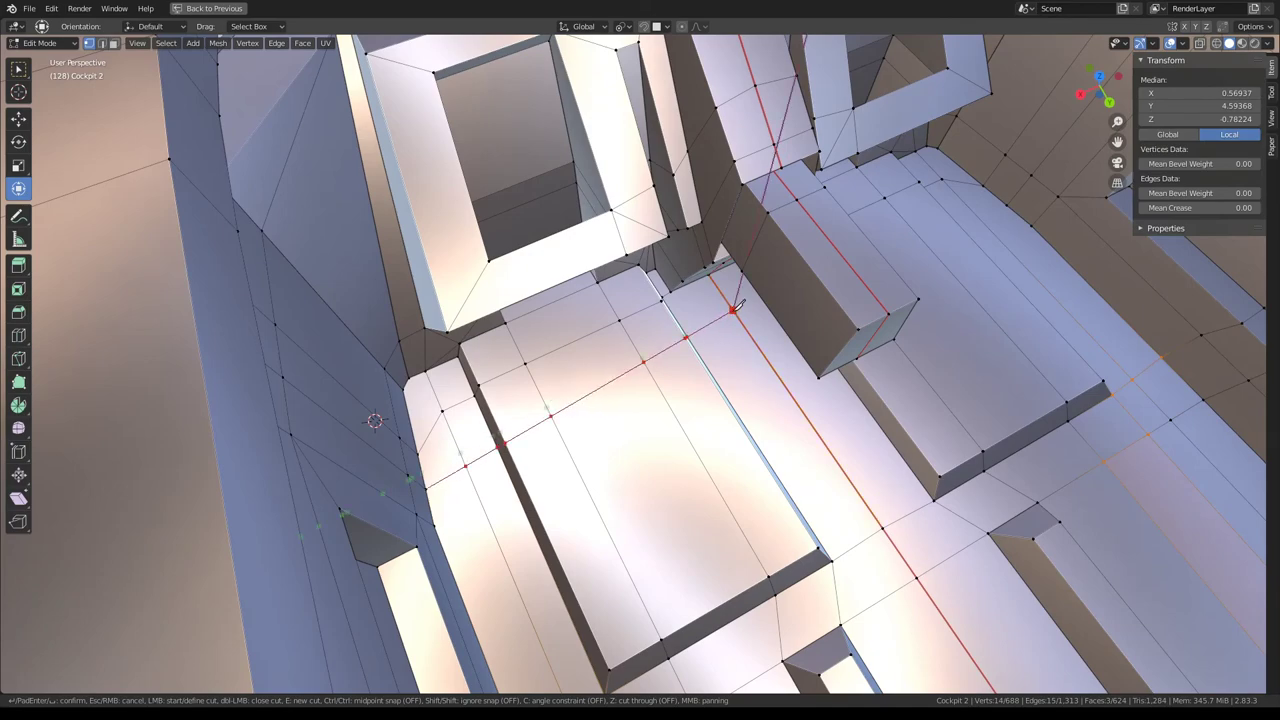
key(Return)
middle_drag(735, 308, 680, 341)
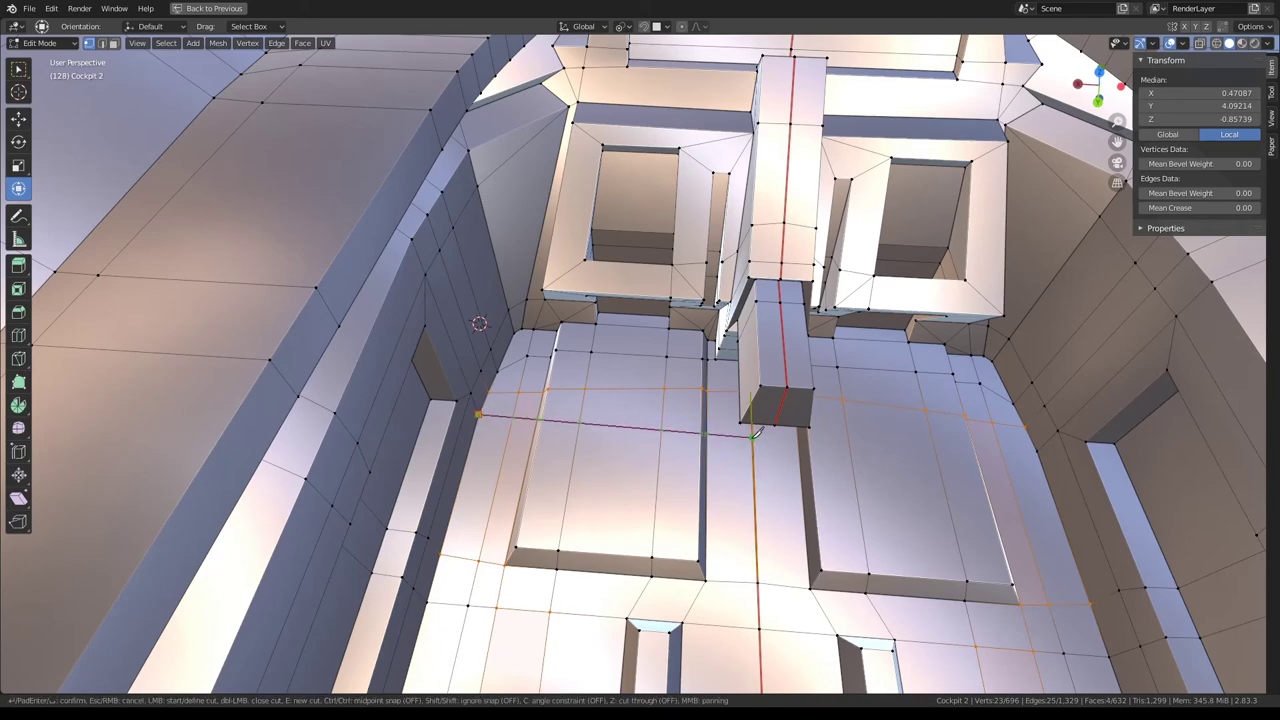
key(Return)
mouse_move(763, 419)
middle_down()
mouse_move(593, 358)
mouse_move(175, 77)
middle_up()
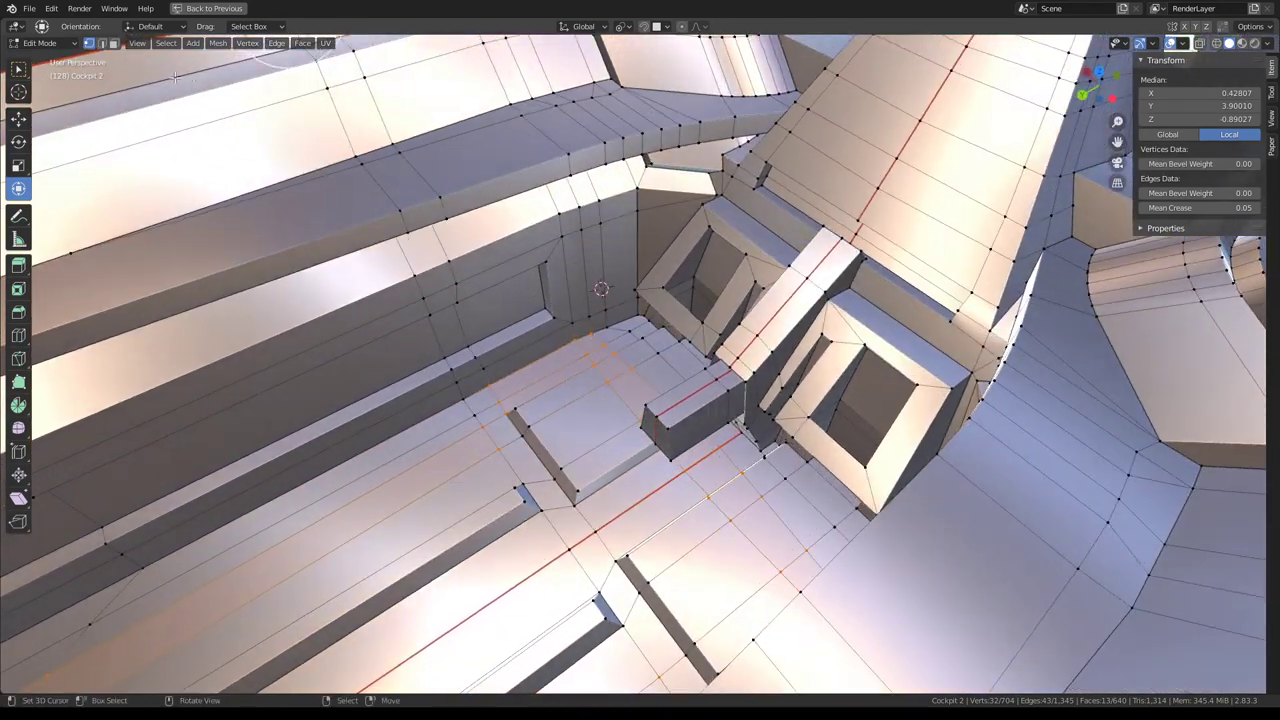
click(102, 43)
scroll(490, 265, down, 3)
Subdivide the selected floor edges via Quick Favorites and slide the new loop.
scroll(675, 220, down, 3)
right_click(675, 220)
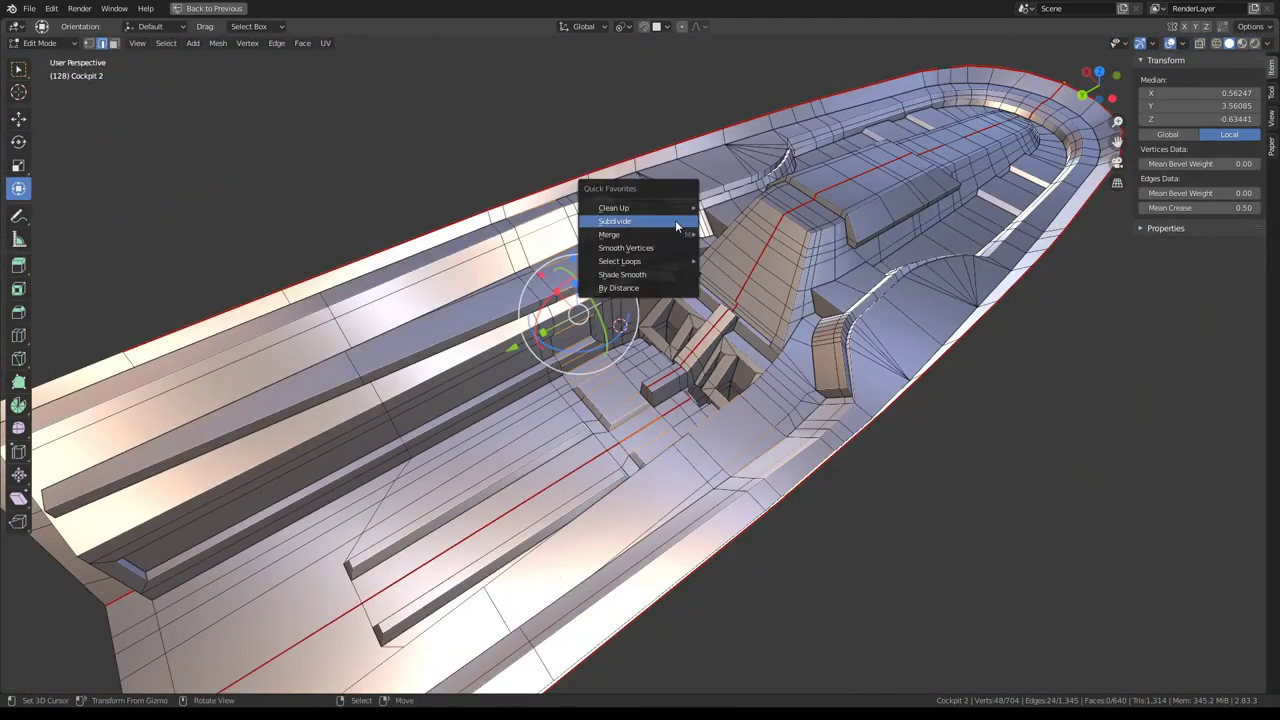
click(675, 220)
scroll(597, 344, up, 5)
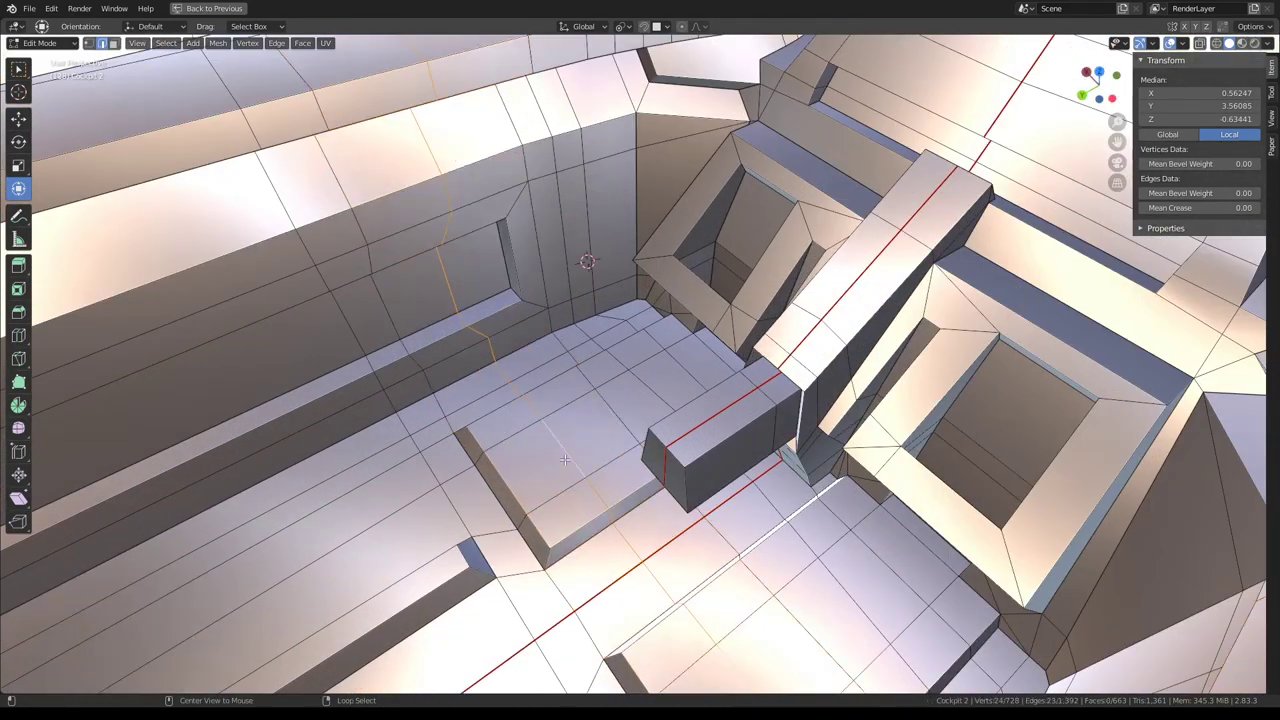
key(g)
key(g)
click(630, 414)
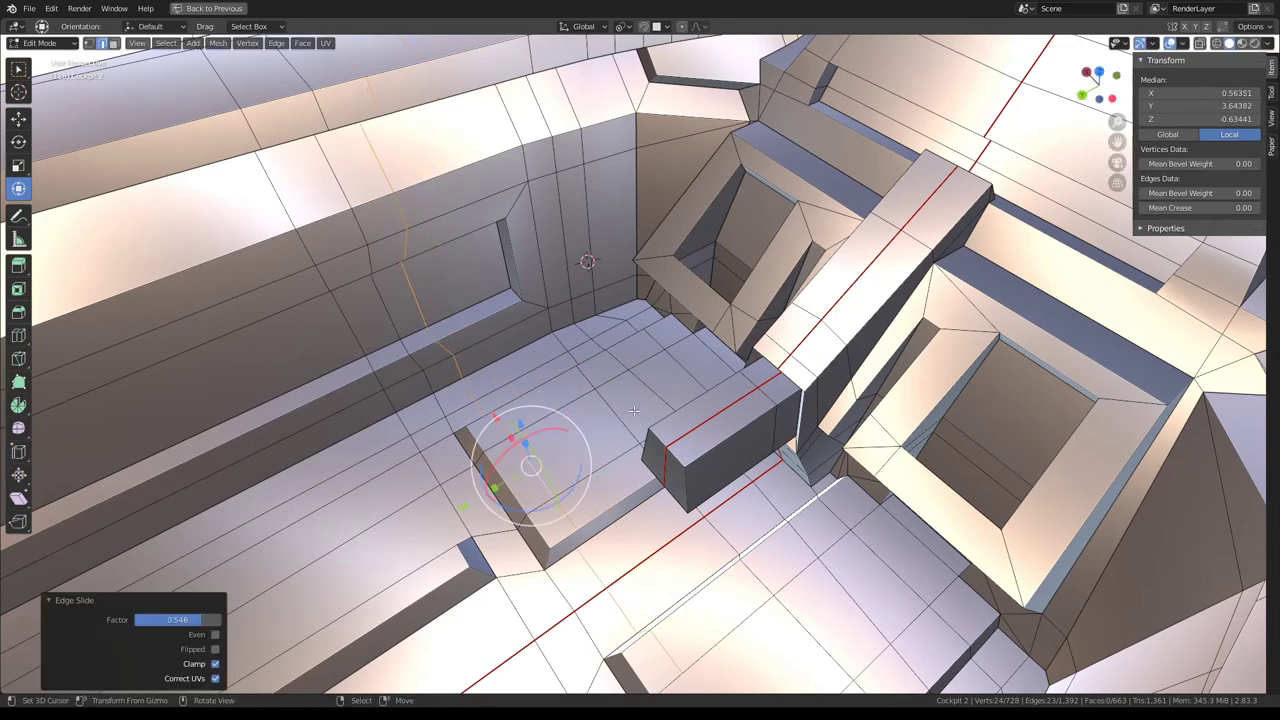
mouse_move(630, 414)
middle_down()
mouse_move(604, 423)
mouse_move(680, 457)
mouse_move(728, 433)
mouse_move(706, 403)
mouse_move(760, 457)
mouse_move(689, 280)
mouse_move(823, 426)
mouse_move(908, 410)
mouse_move(743, 378)
mouse_move(748, 416)
mouse_move(537, 309)
mouse_move(684, 391)
middle_up()
Subdivide the edge ring across the central floor strip and slide the loop to factor 0.534.
key(Tab)
key(Tab)
ctrl+alt+shift+click(630, 472)
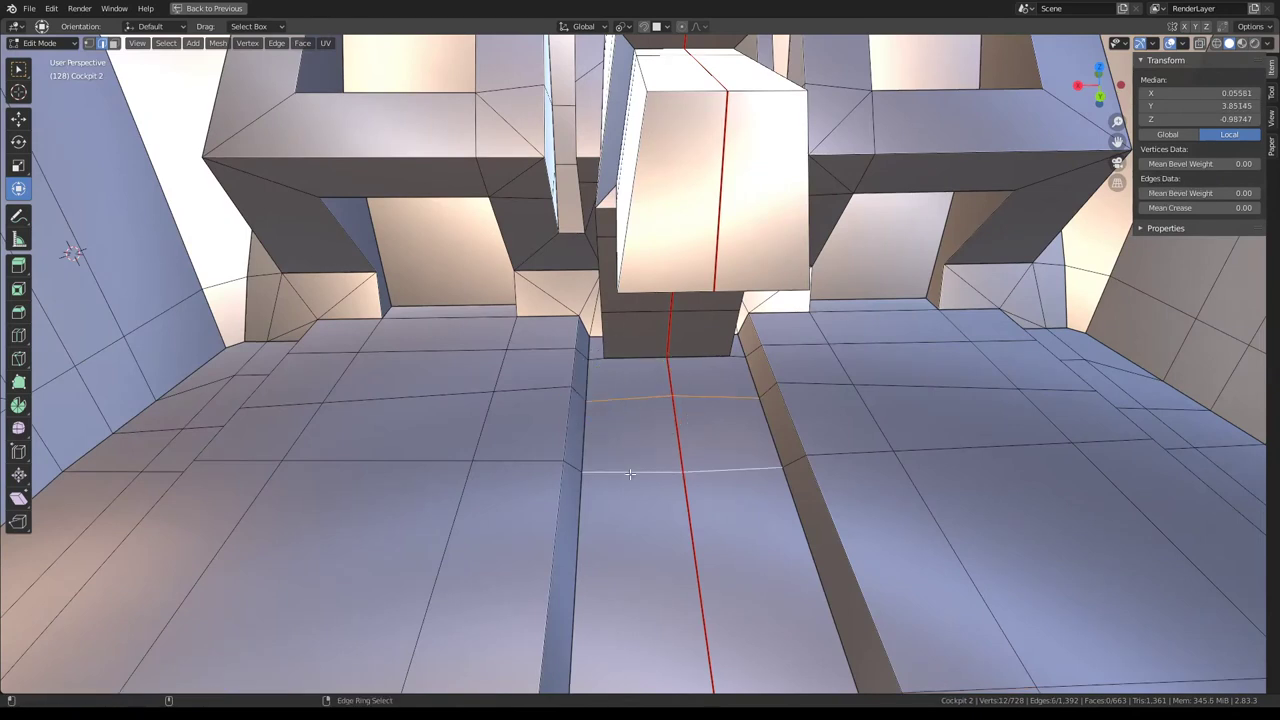
key(ctrl+e)
click(810, 368)
key(g)
key(g)
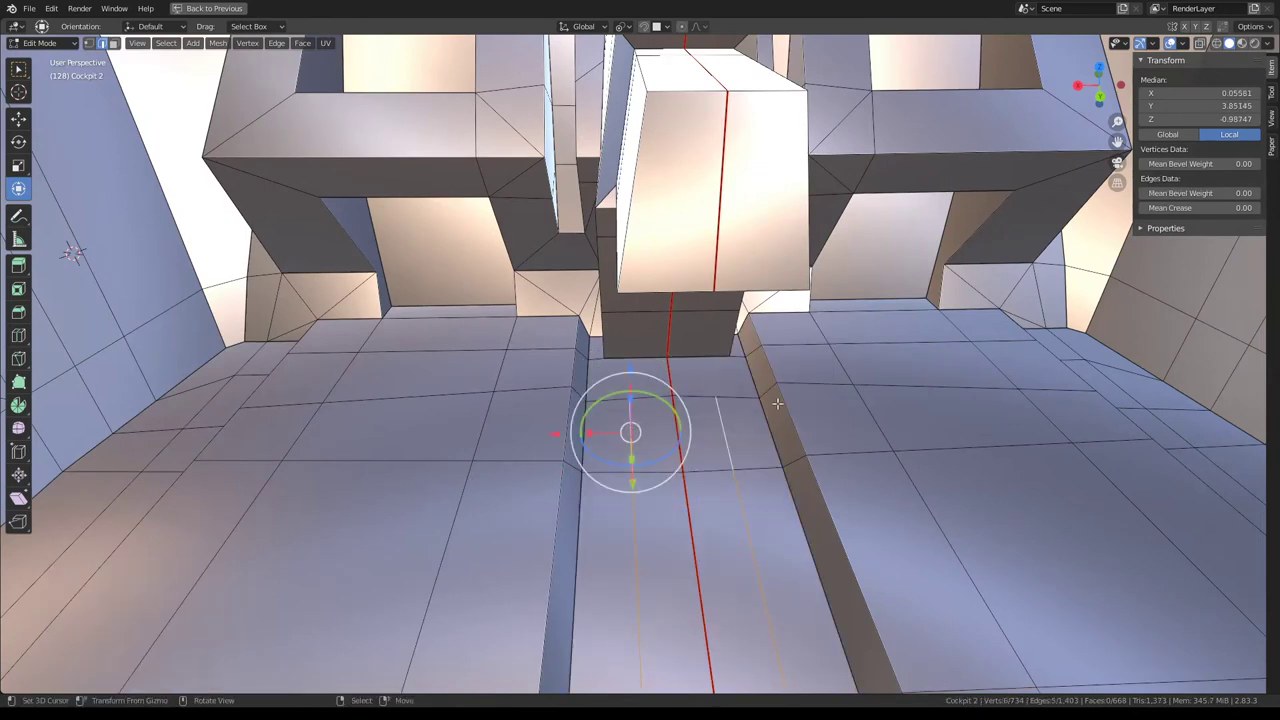
click(754, 406)
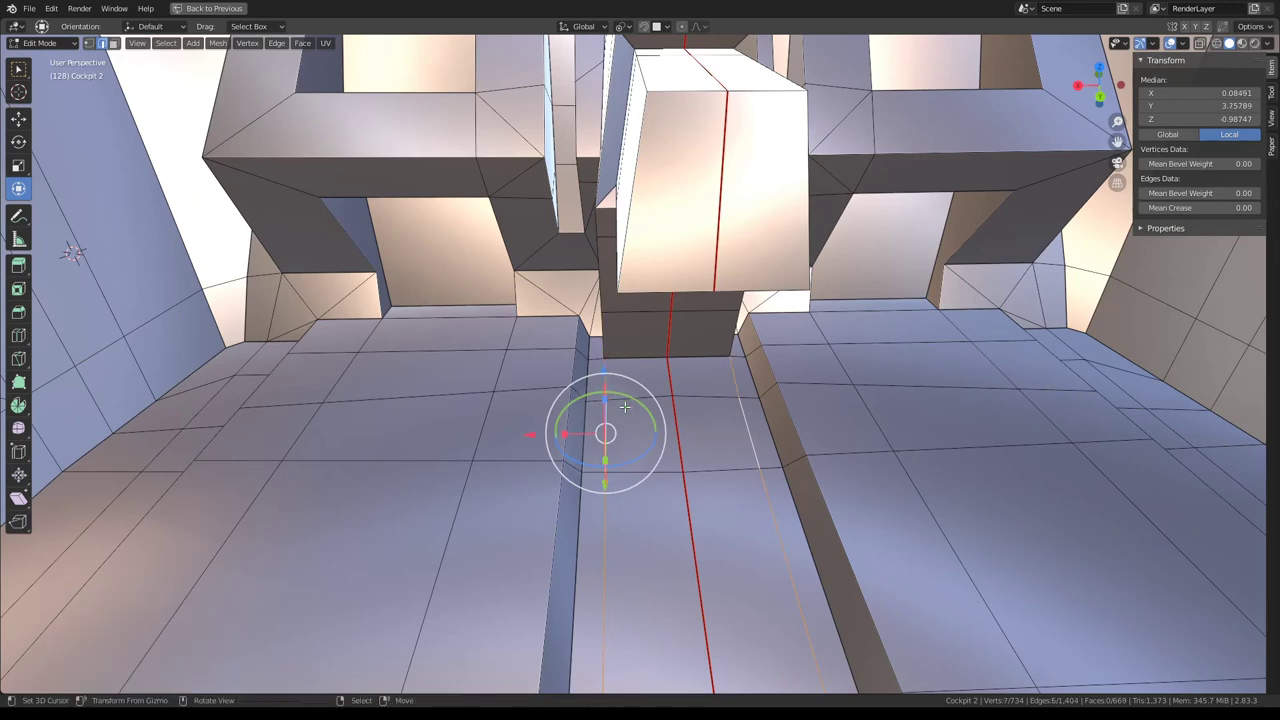
Return to Object Mode and view the whole cockpit from the side.
key(Tab)
scroll(624, 406, down, 5)
scroll(655, 378, down, 5)
middle_drag(655, 378, 454, 333)
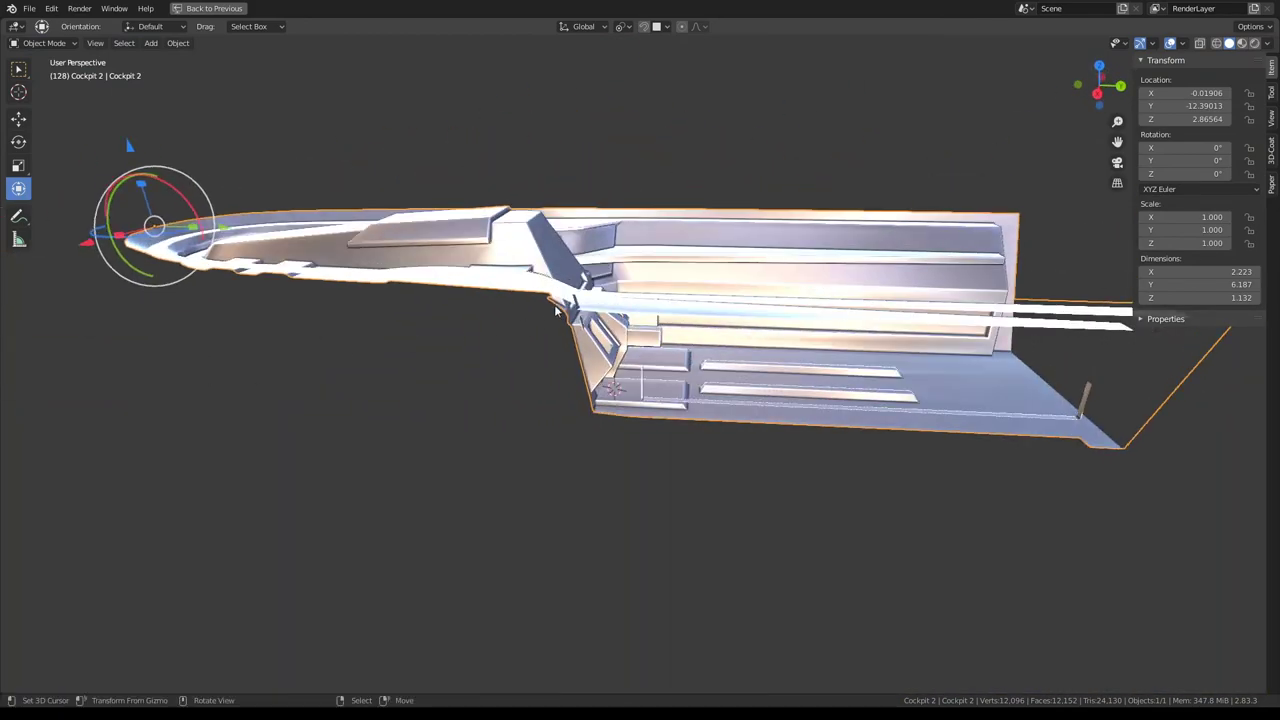
Restore the full multi-panel workspace layout and enter Edit Mode on the cockpit.
mouse_move(689, 237)
middle_down()
mouse_move(561, 306)
mouse_move(627, 271)
mouse_move(492, 283)
mouse_move(320, 65)
middle_up()
key(ctrl+space)
scroll(630, 272, up, 3)
scroll(566, 295, down, 2)
key(Tab)
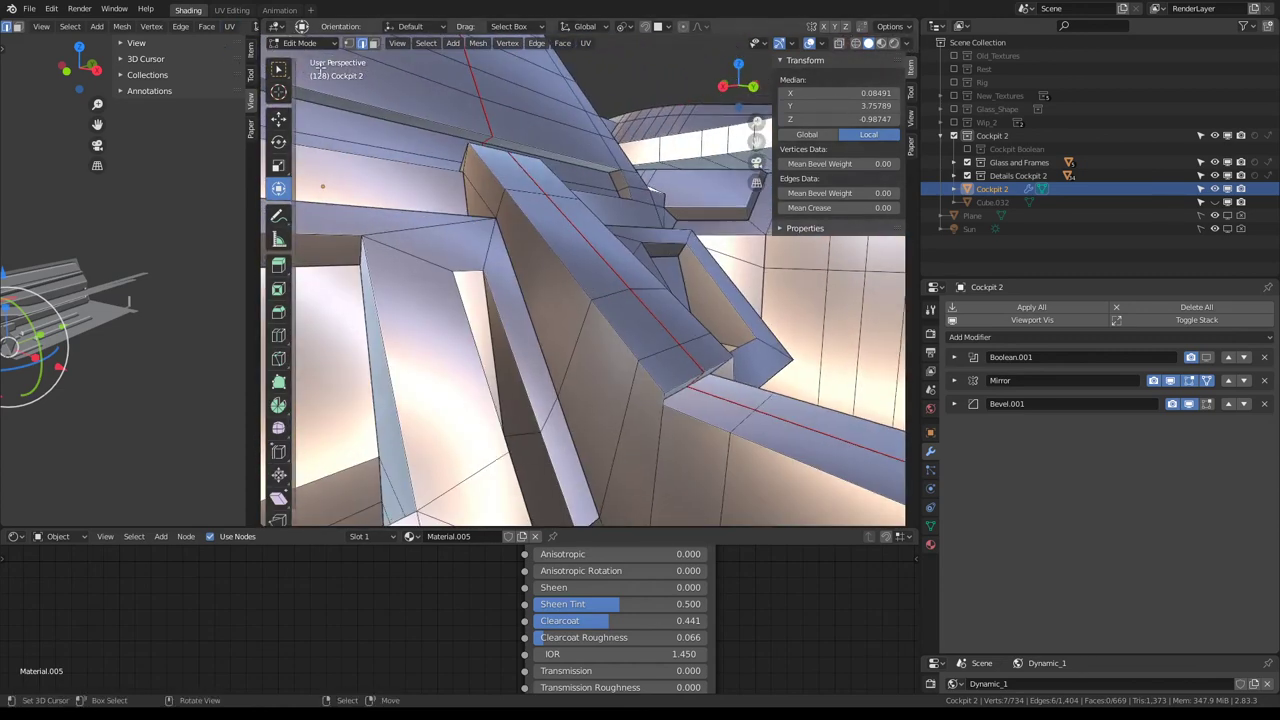
Circle-select the seat-frame vertices in vertex mode and trackball-rotate them.
click(349, 43)
key(c)
drag(614, 286, 586, 286)
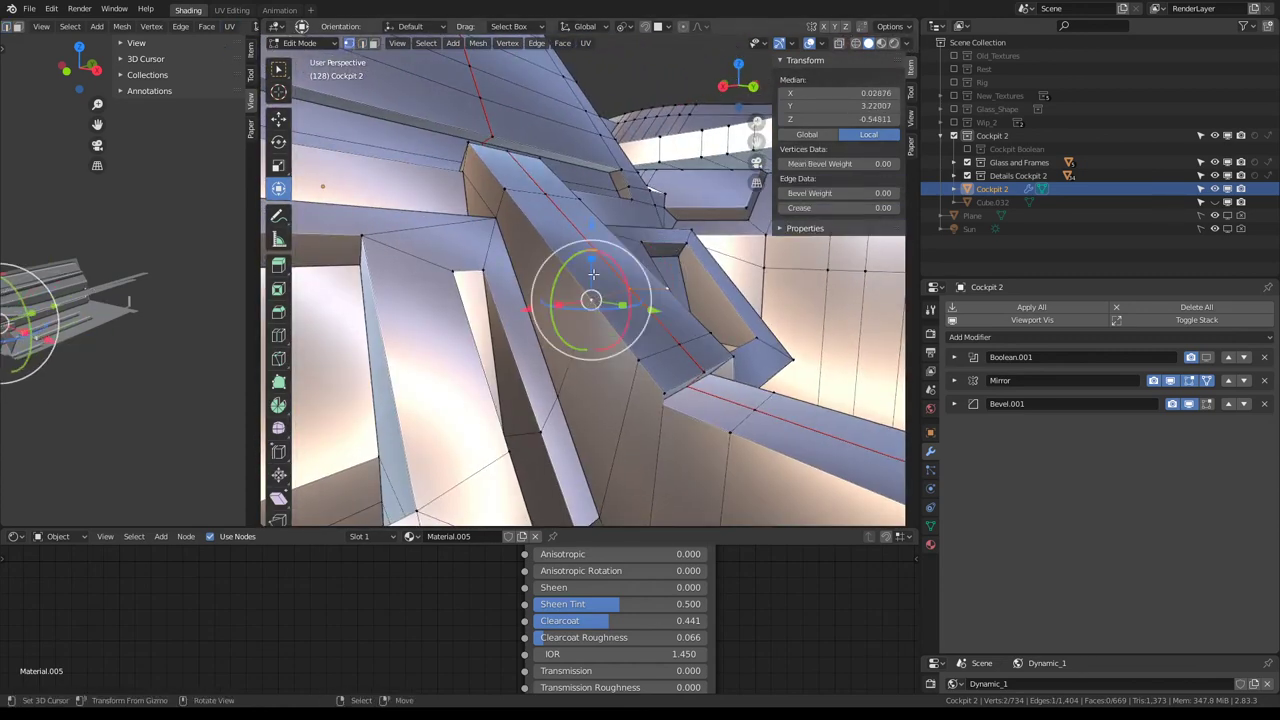
key(r)
key(r)
click(612, 283)
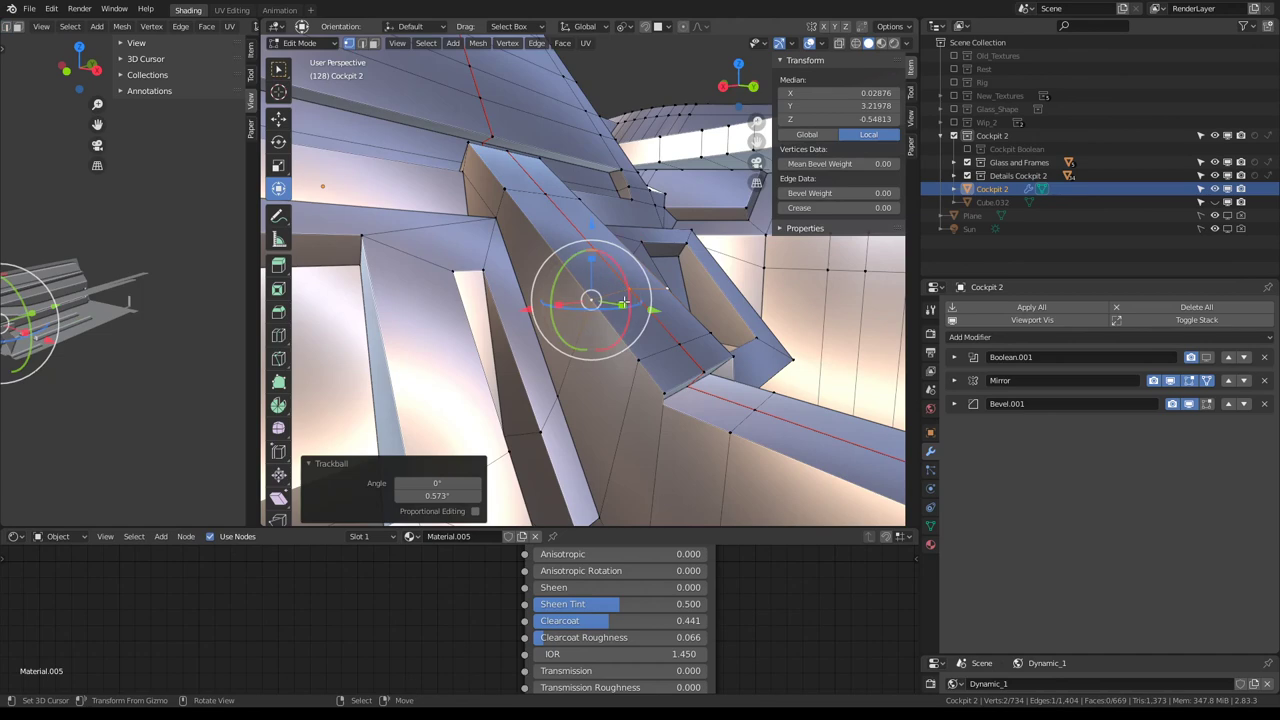
Flatten the selected vertices by scaling them to 0 on Y, then on Z.
key(s)
key(y)
key(0)
key(Return)
key(s)
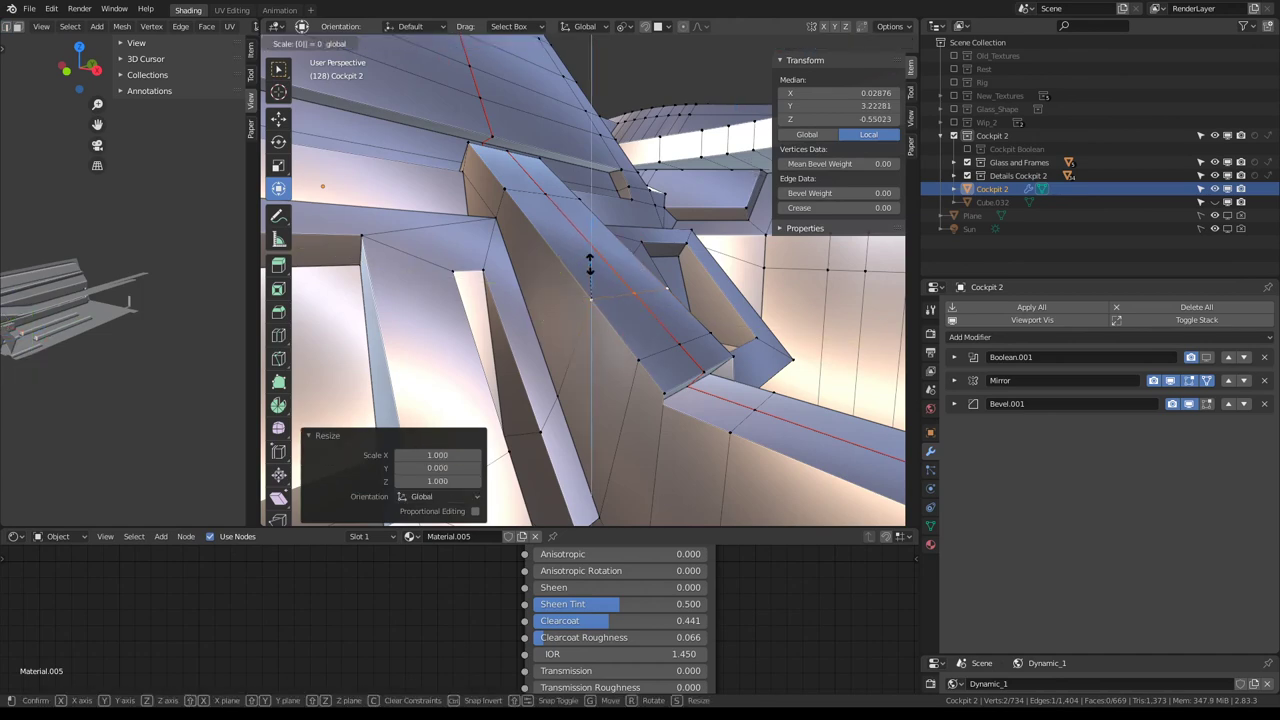
right_click(636, 360)
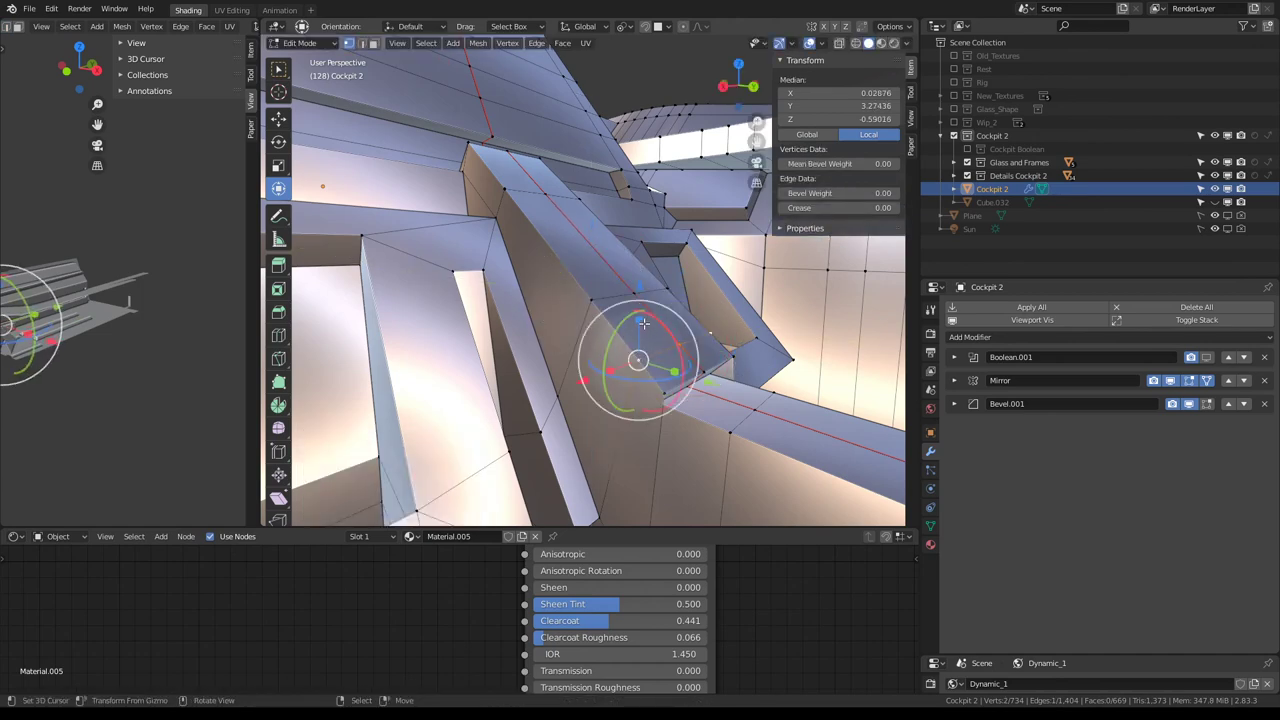
key(s)
key(y)
key(0)
key(Return)
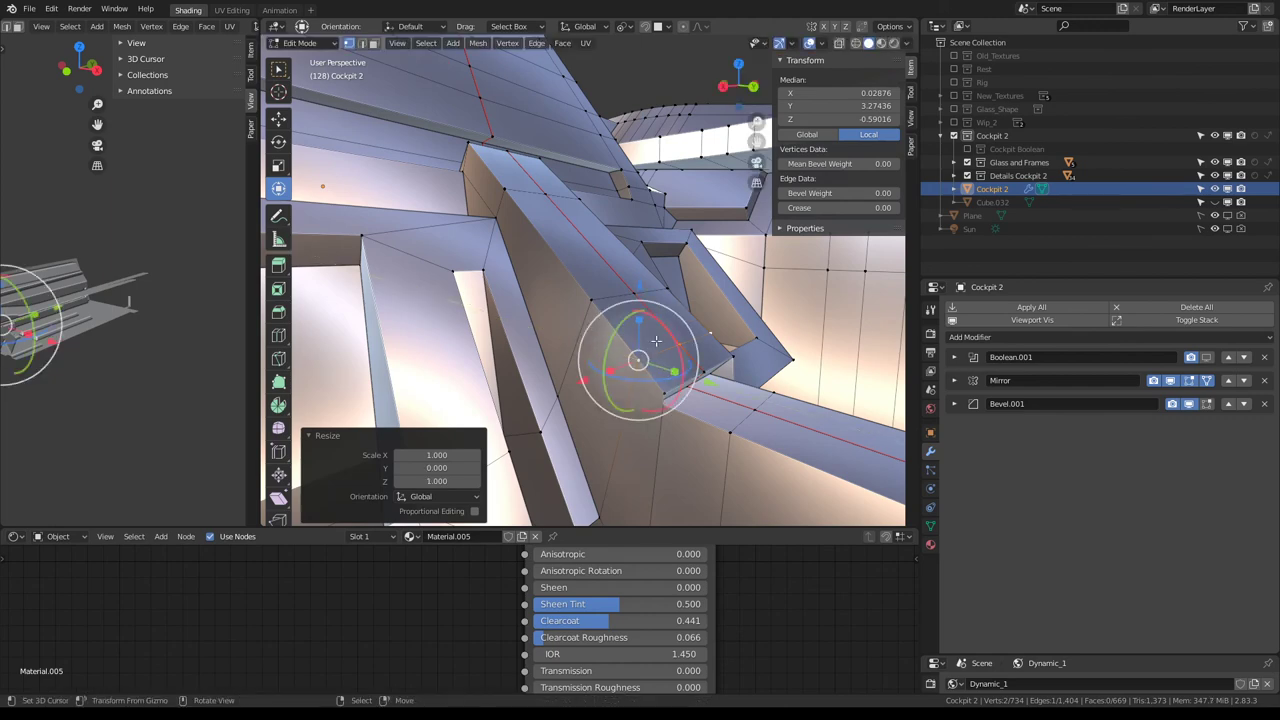
key(s)
key(z)
key(0)
key(Return)
Check the cockpit from another angle in Object Mode, then return to Edit Mode.
key(Tab)
mouse_move(617, 238)
middle_down()
mouse_move(529, 330)
mouse_move(545, 213)
mouse_move(575, 340)
mouse_move(623, 310)
mouse_move(557, 291)
mouse_move(586, 294)
middle_up()
key(Tab)
scroll(545, 213, up, 2)
Vertex-slide two stray panel-edge vertices into line, ending at factor 0.114, and exit Edit Mode.
click(623, 310)
key(g)
key(g)
click(727, 400)
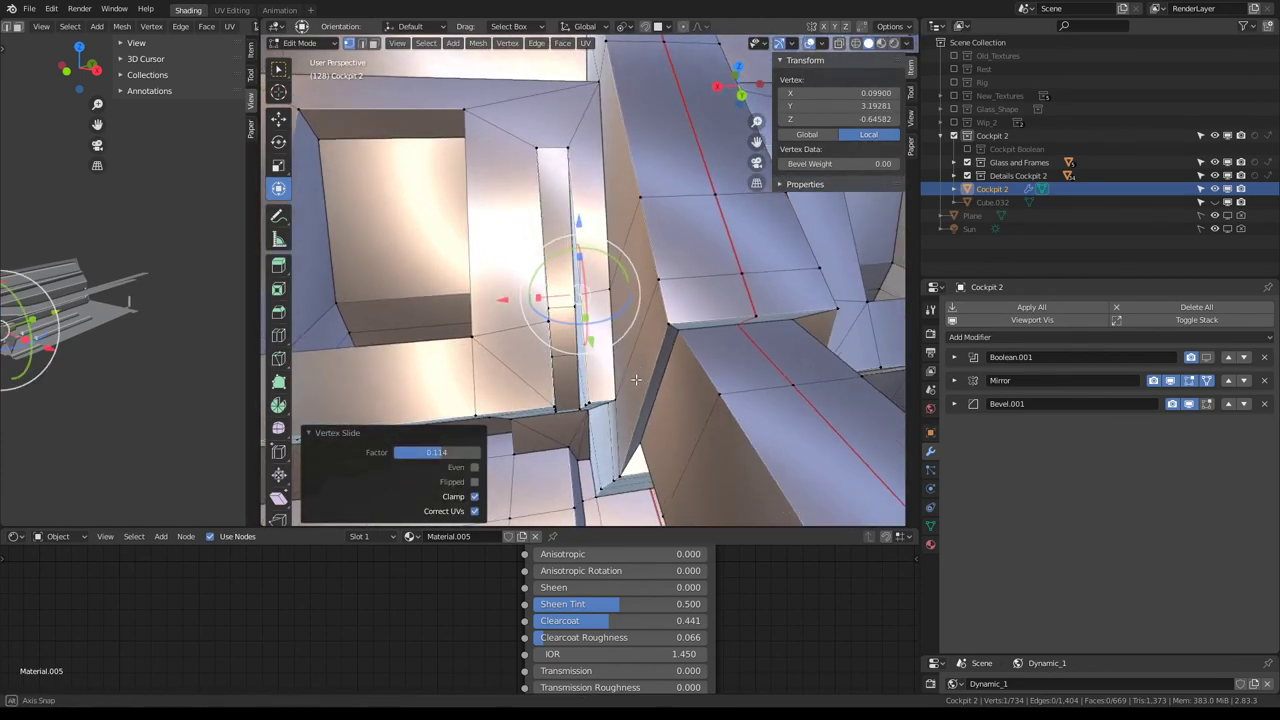
key(g)
key(g)
click(635, 380)
key(Tab)
mouse_move(635, 380)
middle_down()
mouse_move(670, 337)
mouse_move(670, 180)
middle_up()
Apply the red MatCap to the viewport and inspect the cockpit close up.
click(905, 43)
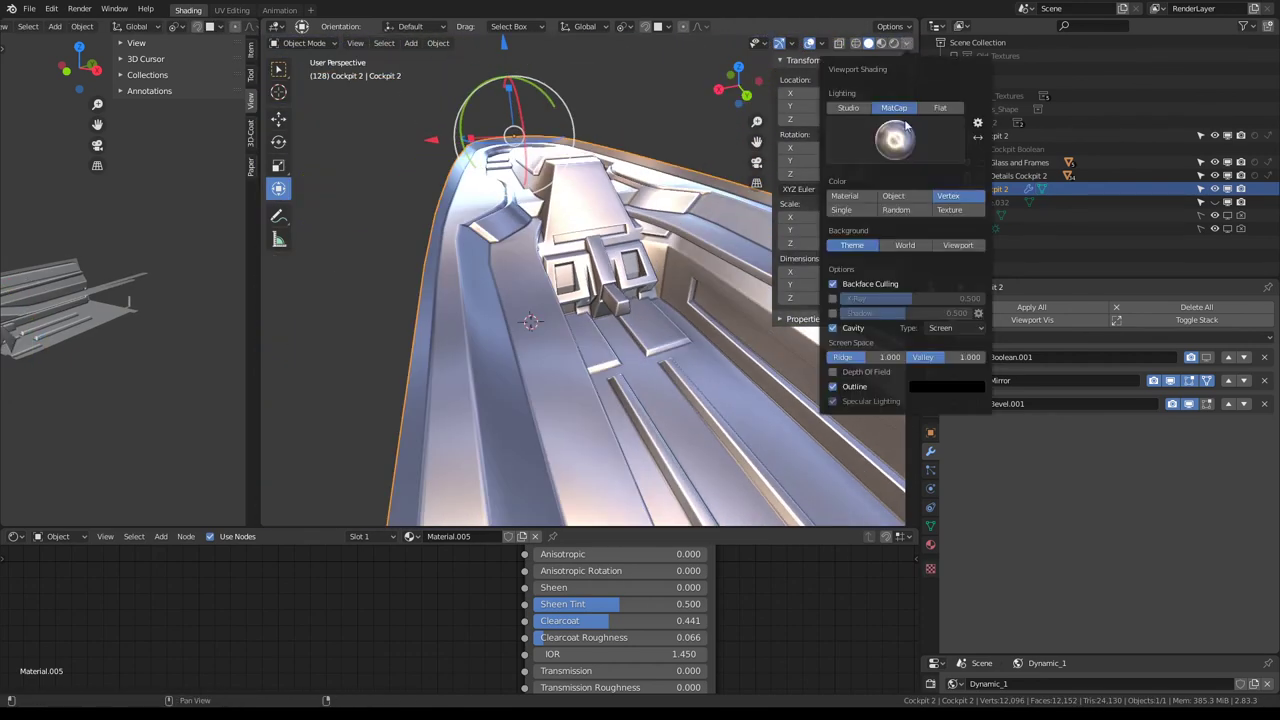
click(907, 124)
click(701, 224)
mouse_move(660, 255)
middle_down()
mouse_move(569, 298)
mouse_move(523, 290)
mouse_move(508, 287)
mouse_move(632, 299)
mouse_move(702, 267)
mouse_move(574, 270)
mouse_move(442, 217)
middle_up()
scroll(702, 267, up, 5)
scroll(449, 210, down, 3)
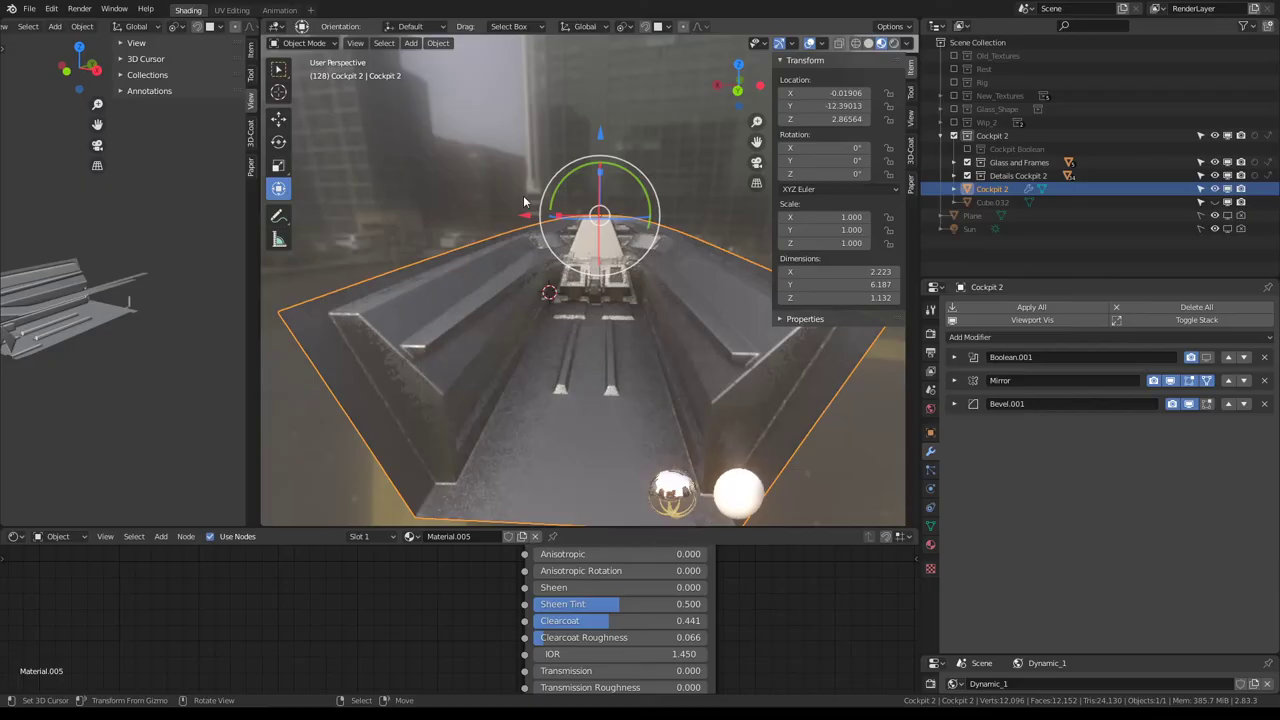
scroll(586, 275, up, 4)
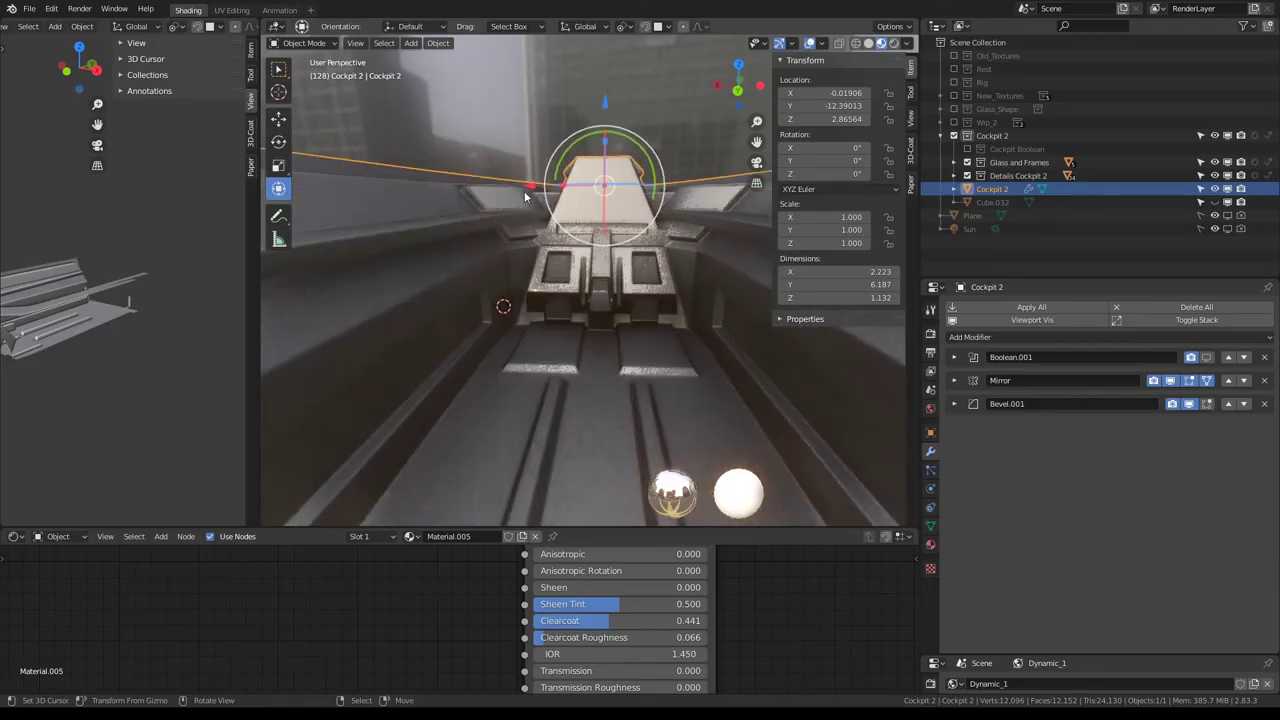
scroll(586, 275, up, 3)
mouse_move(540, 260)
middle_down()
mouse_move(586, 275)
mouse_move(601, 229)
mouse_move(628, 228)
mouse_move(416, 168)
mouse_move(450, 190)
mouse_move(500, 153)
middle_up()
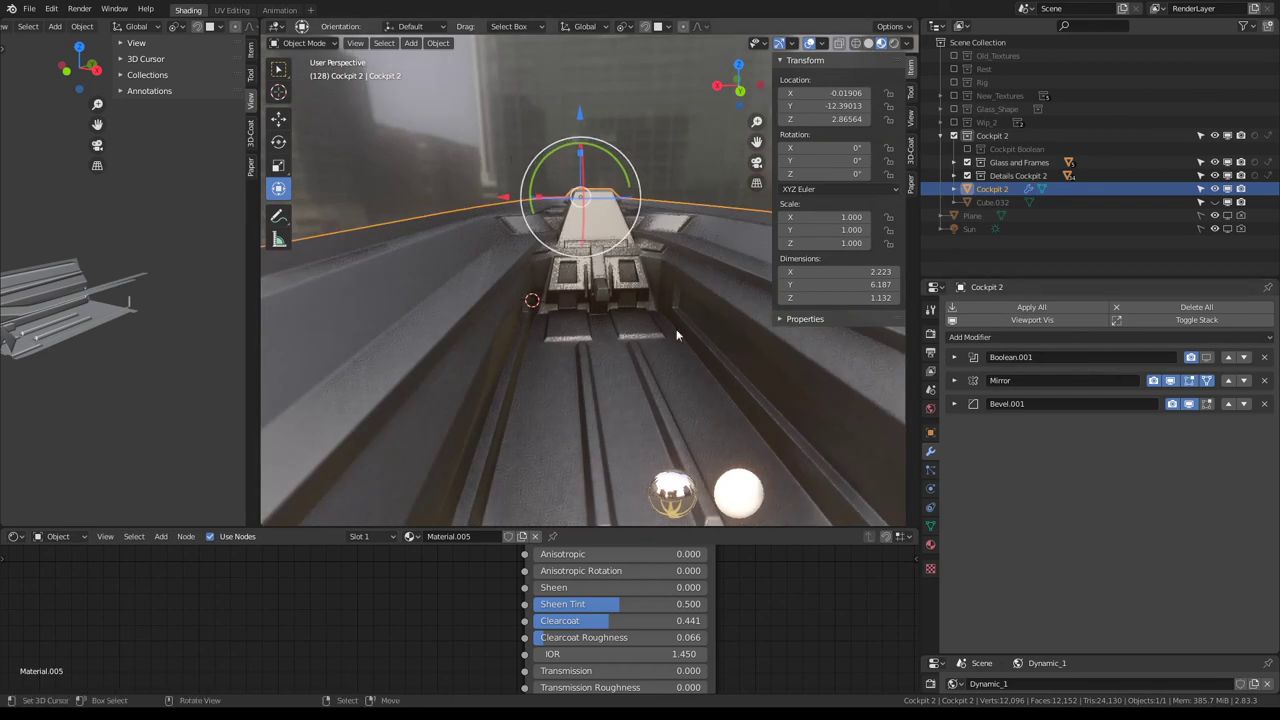
Hide the Bevel.001 modifier in the viewport and view the cockpit interior.
click(1189, 404)
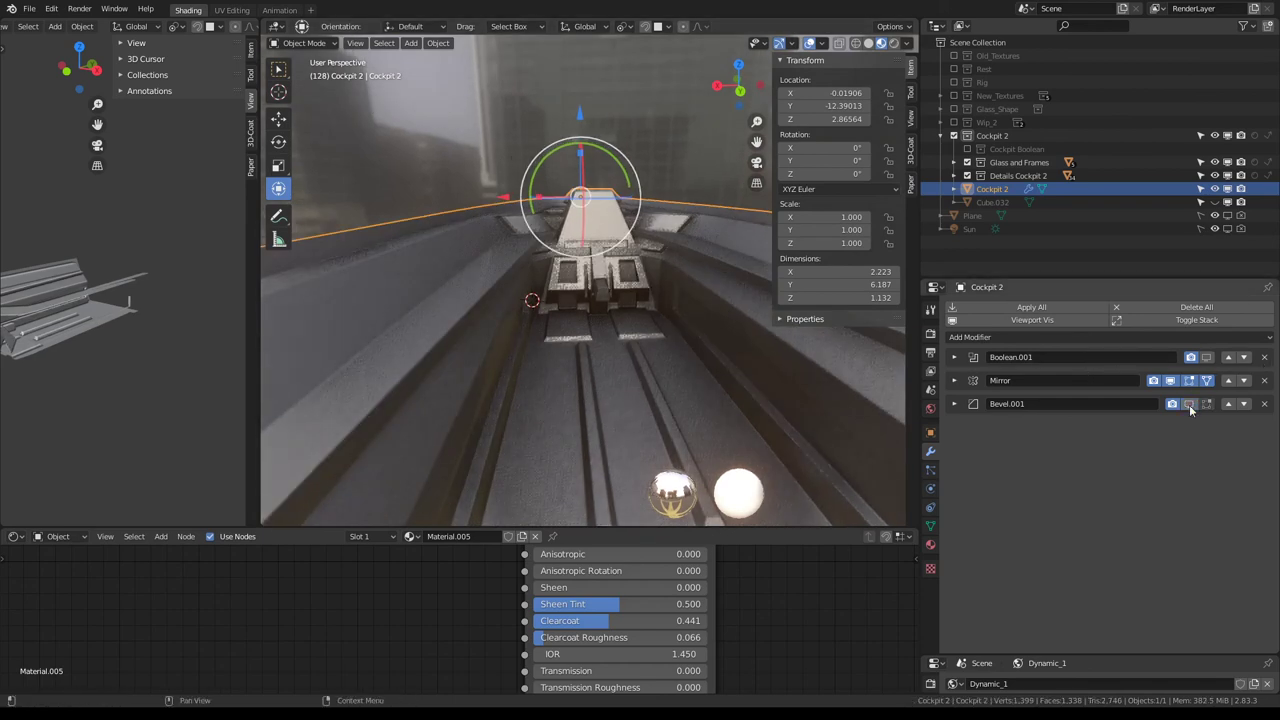
mouse_move(607, 293)
middle_down()
mouse_move(531, 356)
mouse_move(613, 334)
mouse_move(528, 297)
middle_up()
middle_drag(577, 248, 476, 201)
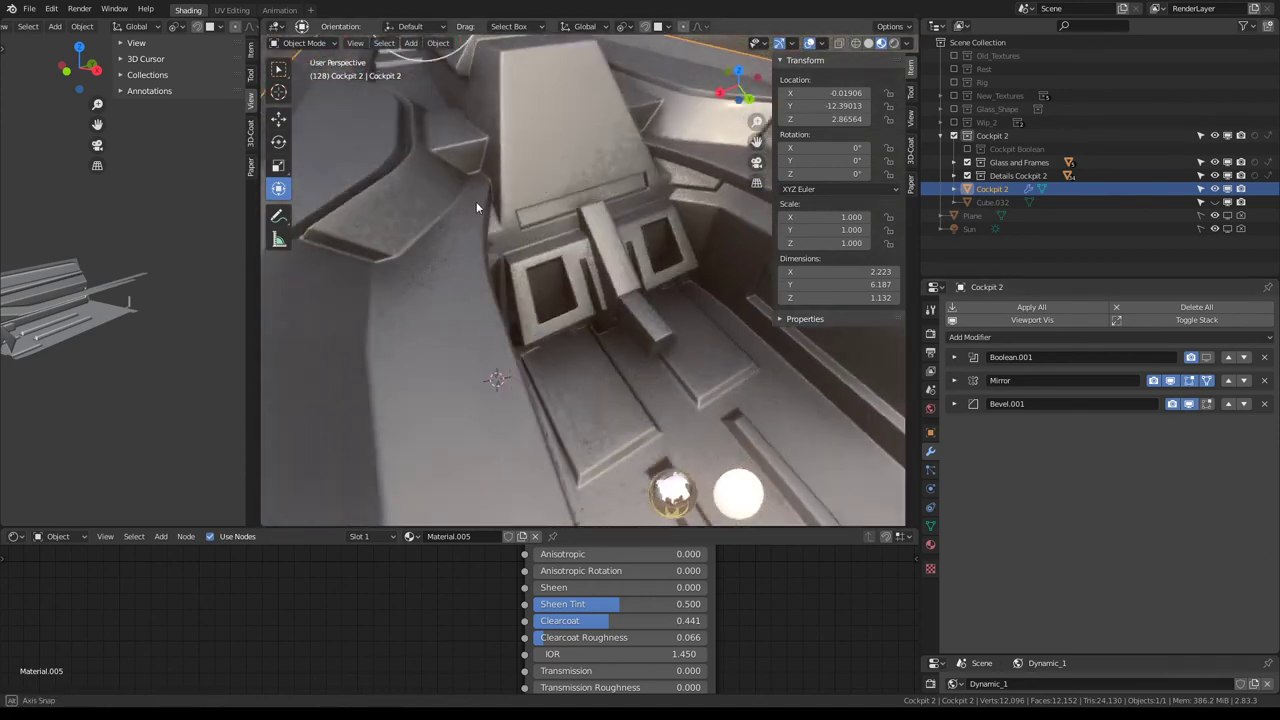
scroll(637, 264, up, 5)
In Edit Mode, select the curved rim's edge loop and faces, then return to Object Mode.
key(Tab)
middle_drag(636, 240, 596, 223)
click(515, 332)
mouse_move(510, 326)
middle_down()
mouse_move(600, 289)
mouse_move(657, 231)
mouse_move(640, 220)
mouse_move(598, 263)
mouse_move(623, 286)
middle_up()
alt+click(657, 231)
scroll(623, 286, up, 3)
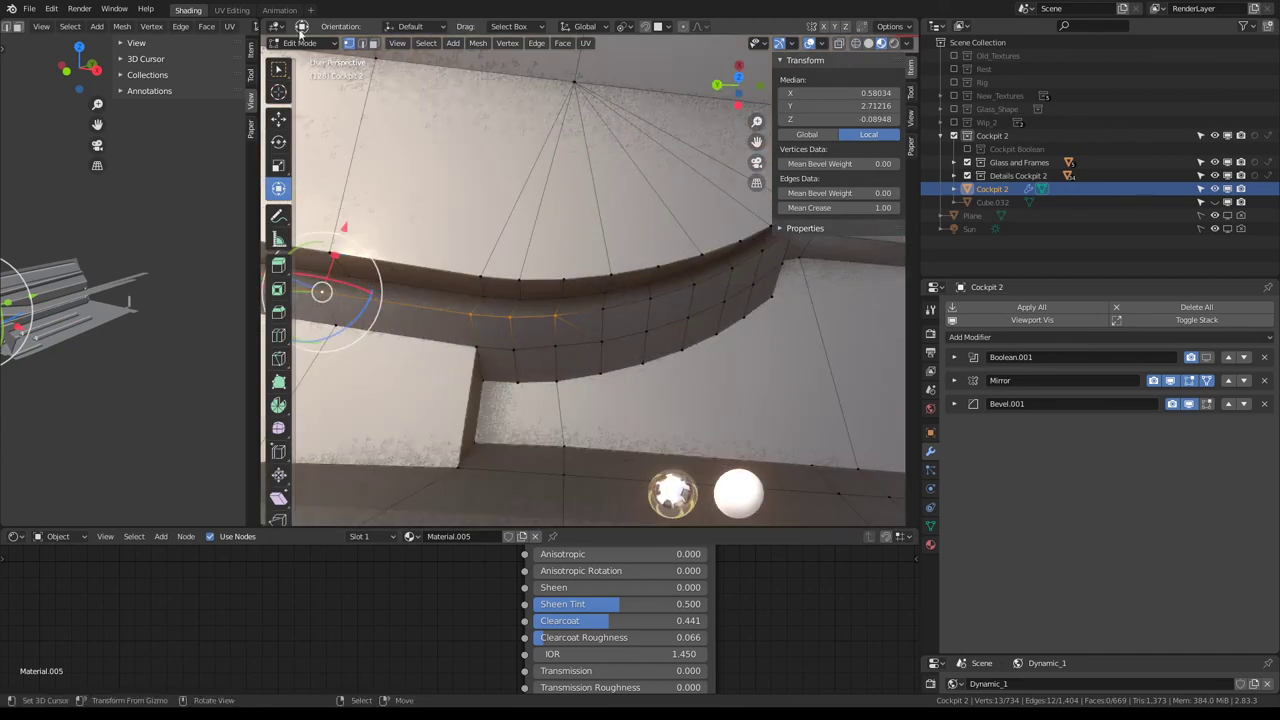
click(373, 43)
shift+click(586, 322)
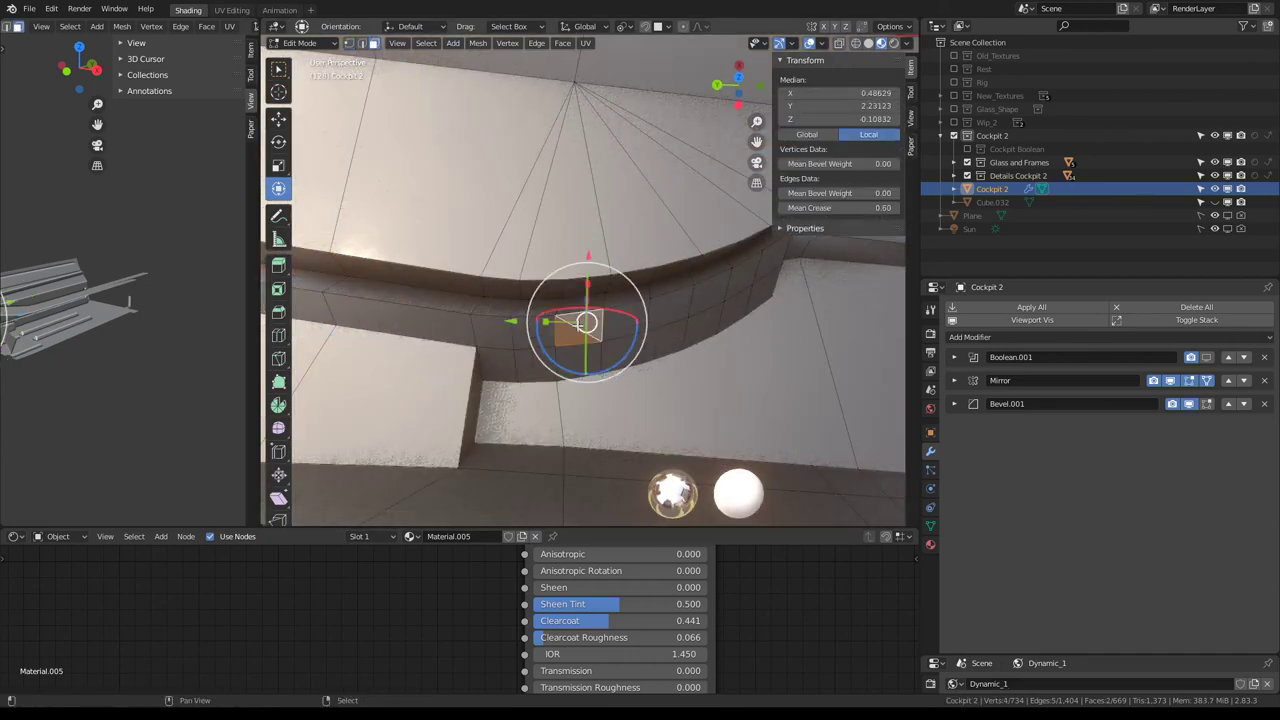
key(Tab)
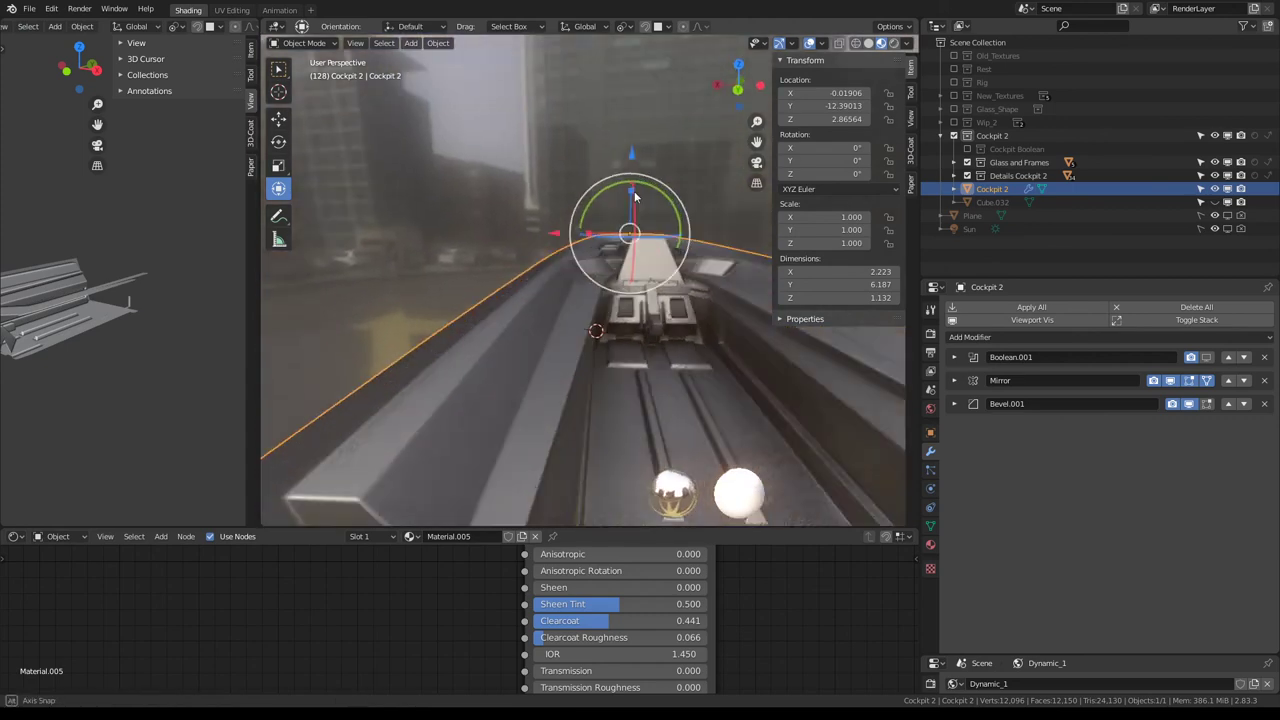